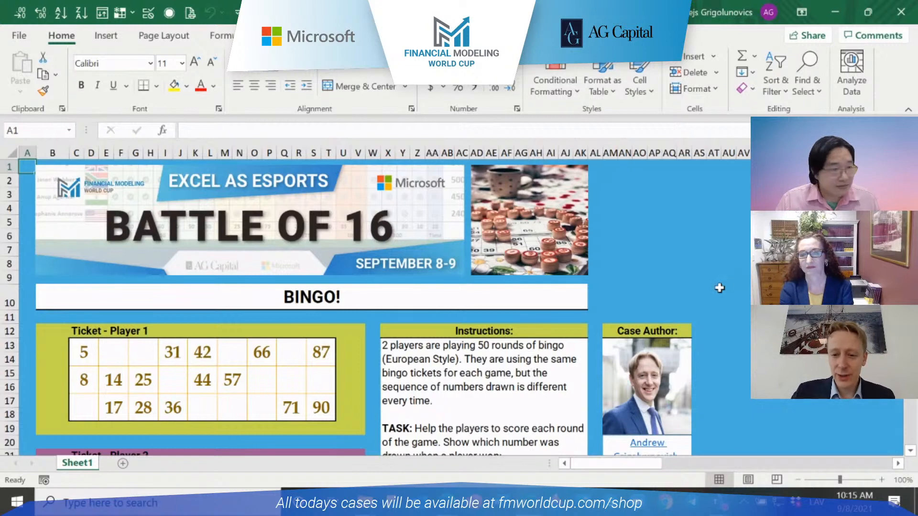
Review the Bingo case's instructions and scoring task together with the number rows on both players' tickets
left_click(717, 294)
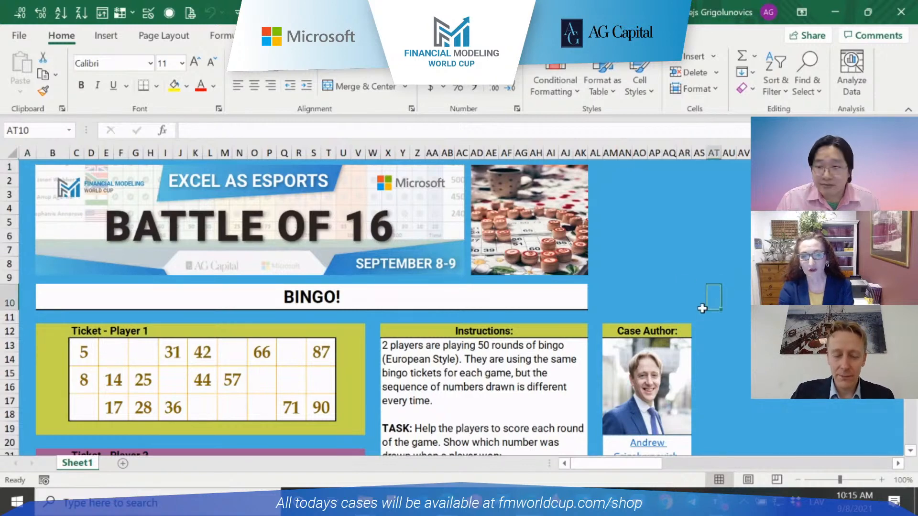
scroll(729, 296, "down", 2)
scroll(728, 296, "down", 2)
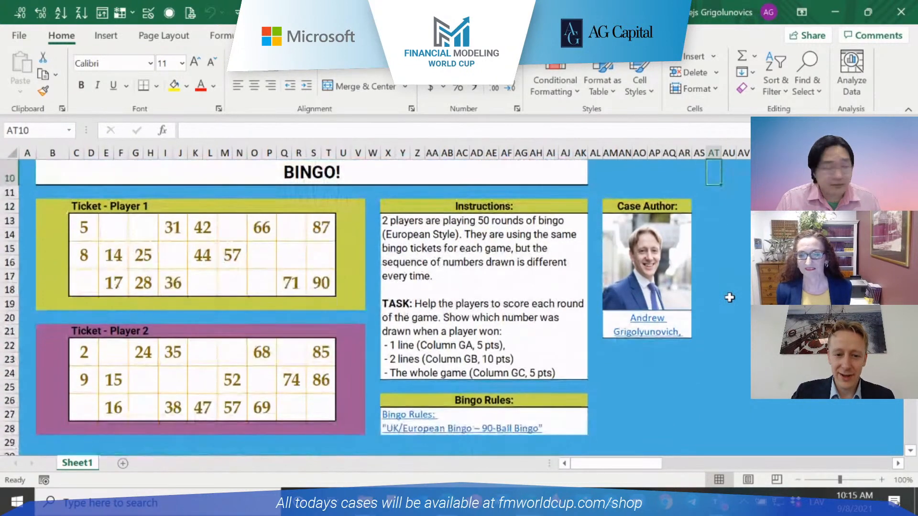
scroll(729, 297, "up", 1)
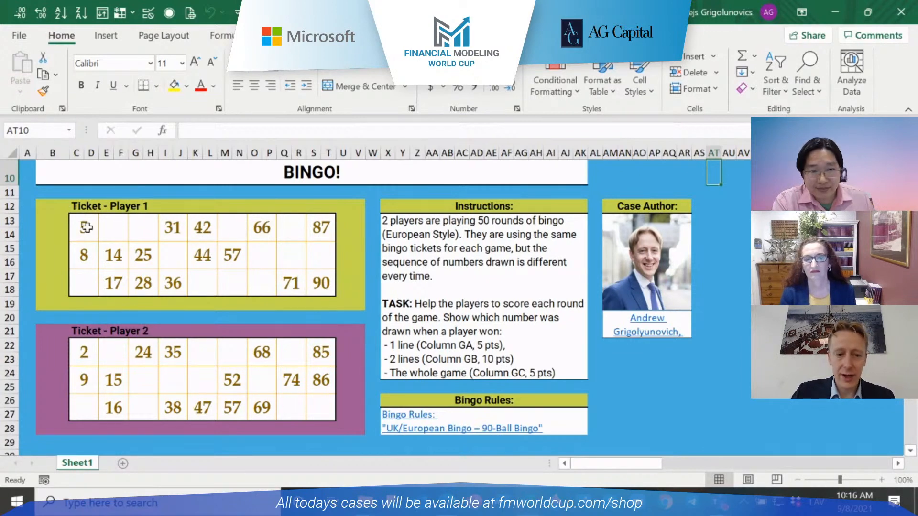
left_click(7, 224)
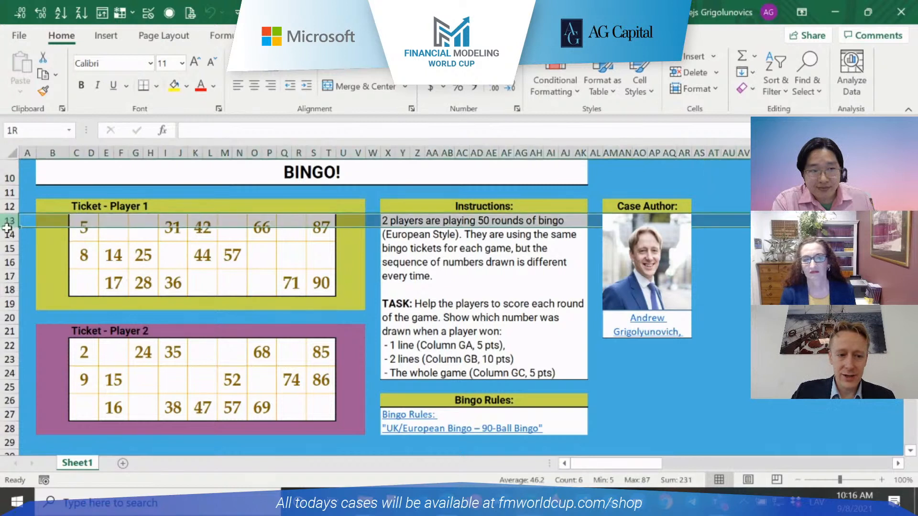
left_click_drag(7, 228, 48, 239)
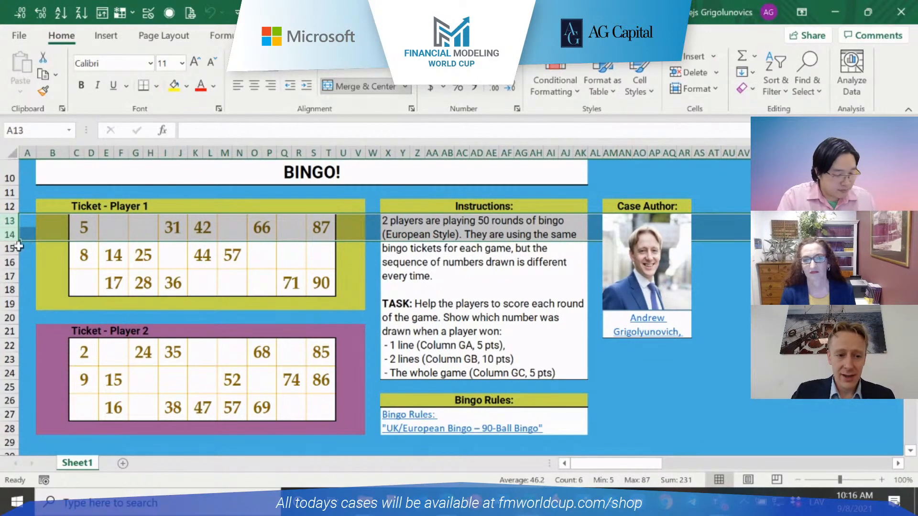
left_click_drag(12, 249, 14, 261)
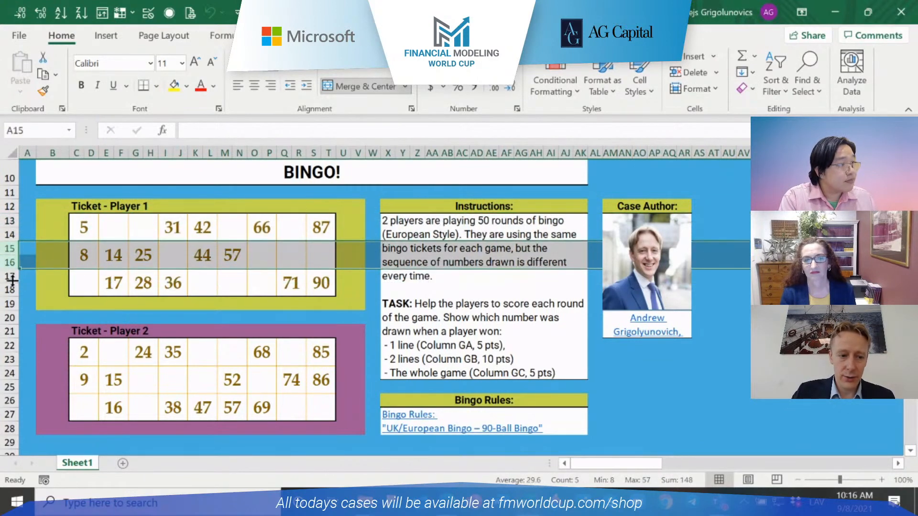
left_click(88, 356)
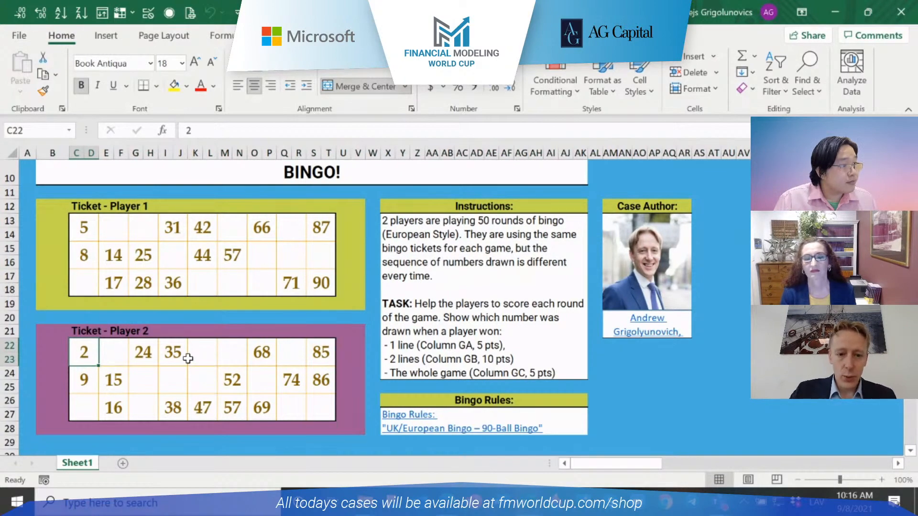
scroll(158, 339, "down", 4)
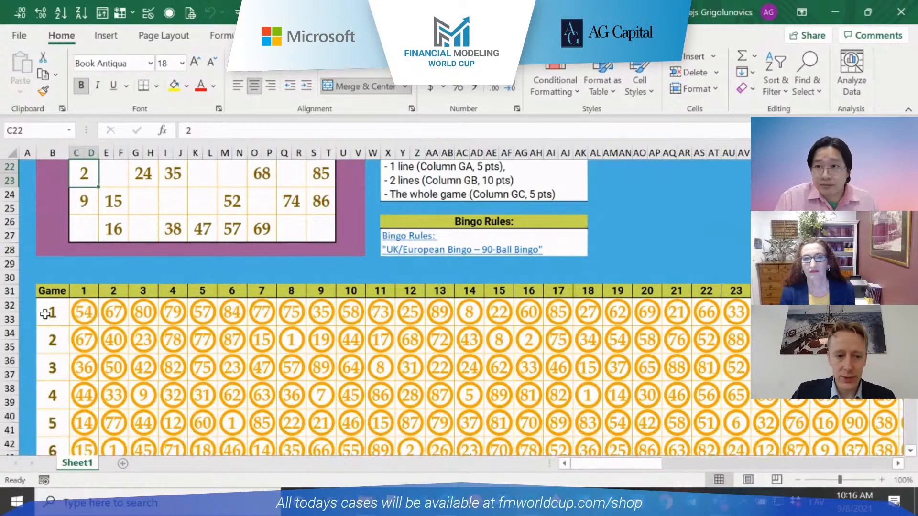
Examine the game 1 draw sequence across to draw 90 and the answer columns GA to GC beside it
left_click(61, 311)
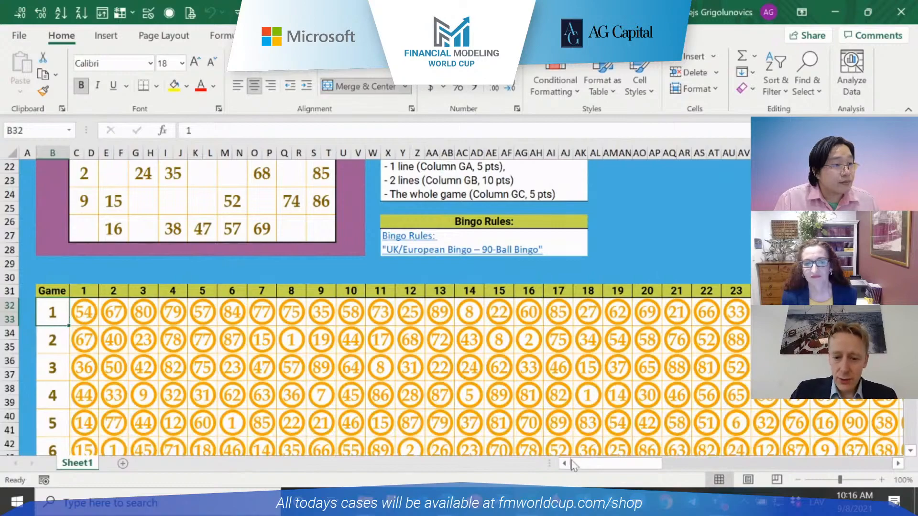
left_click_drag(593, 464, 848, 474)
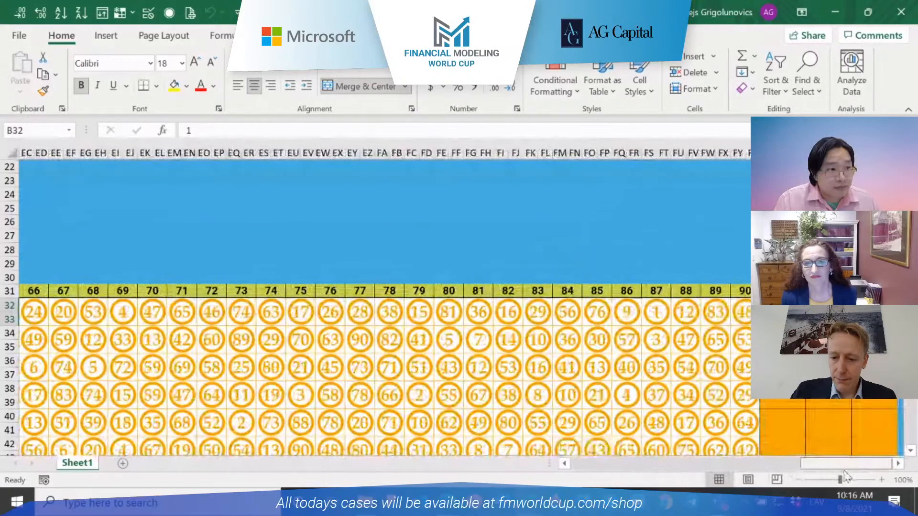
left_click(898, 463)
left_click(725, 313)
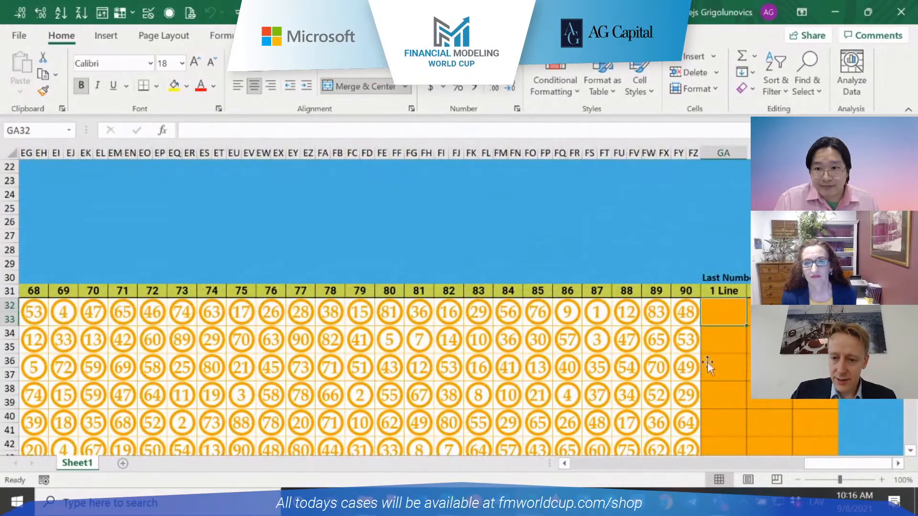
key("Right")
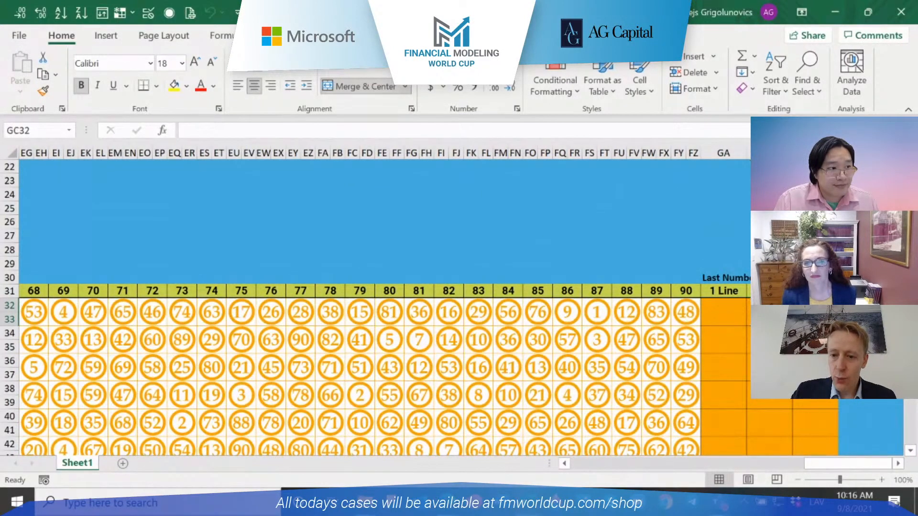
left_click(721, 315)
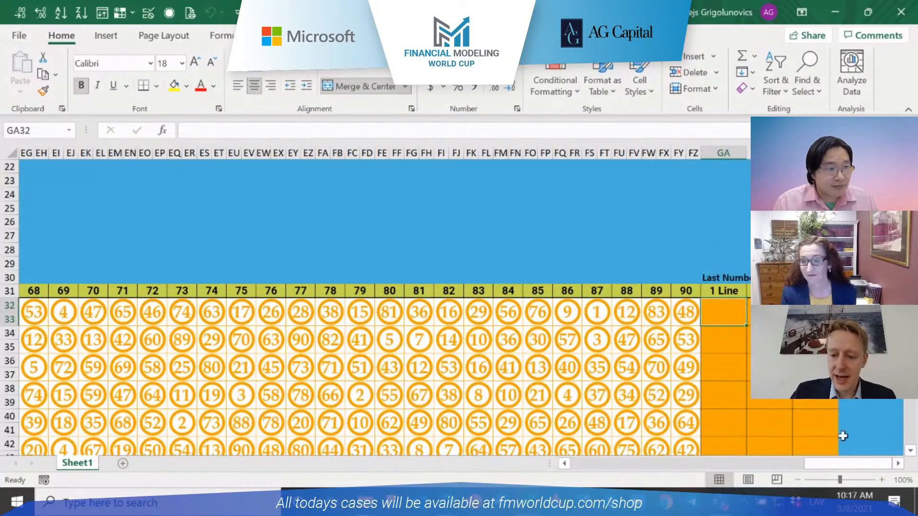
left_click_drag(854, 465, 573, 470)
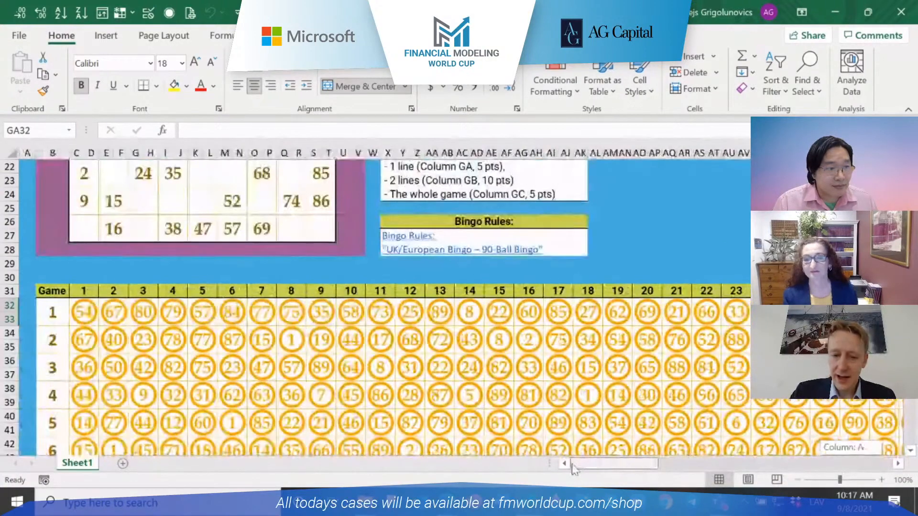
Compare both players' tickets and the task instructions with the first numbers drawn in game 1
scroll(324, 272, "up", 4)
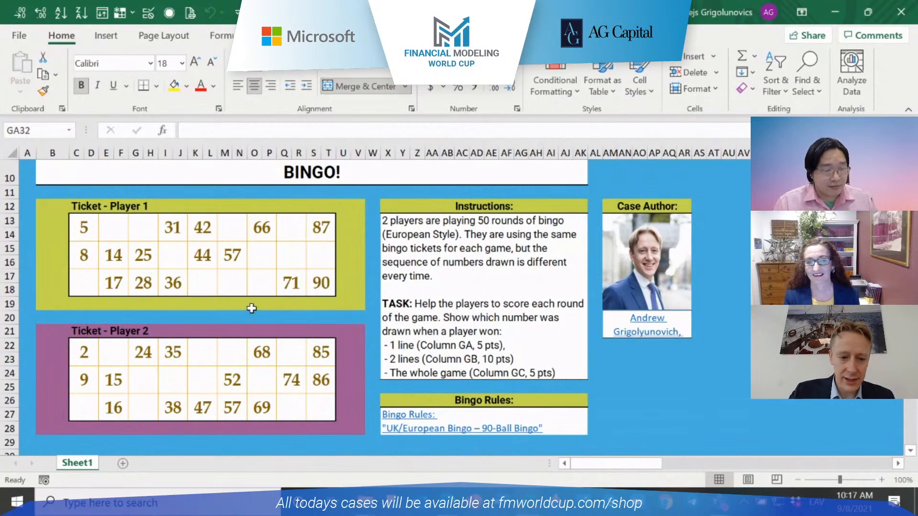
scroll(250, 310, "down", 3)
scroll(250, 311, "up", 1)
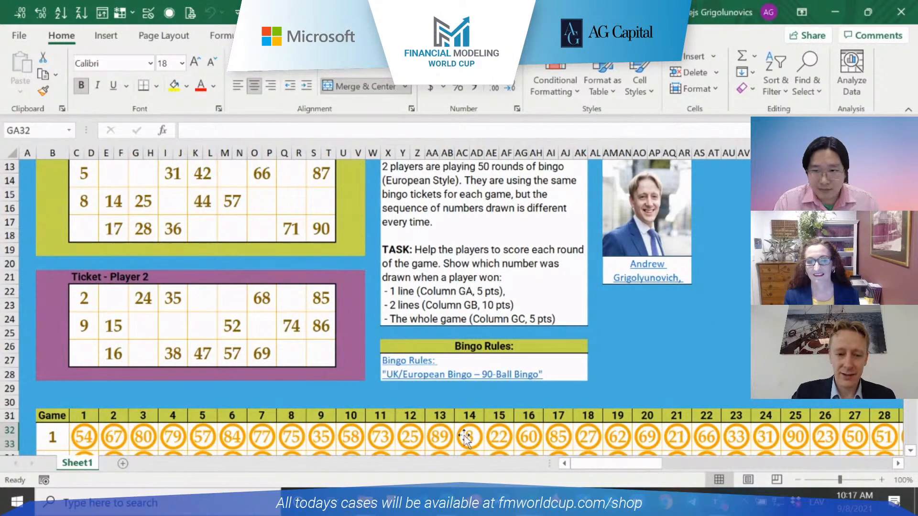
scroll(464, 437, "up", 1)
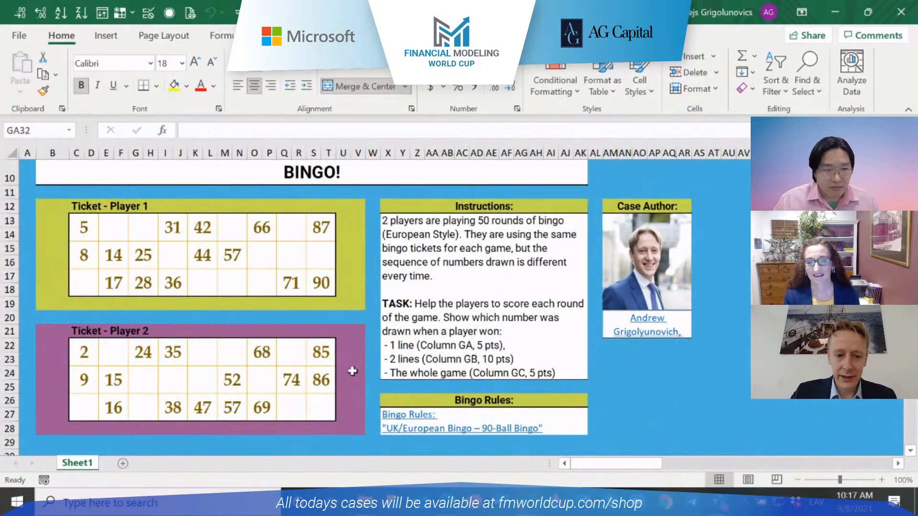
scroll(76, 271, "down", 1)
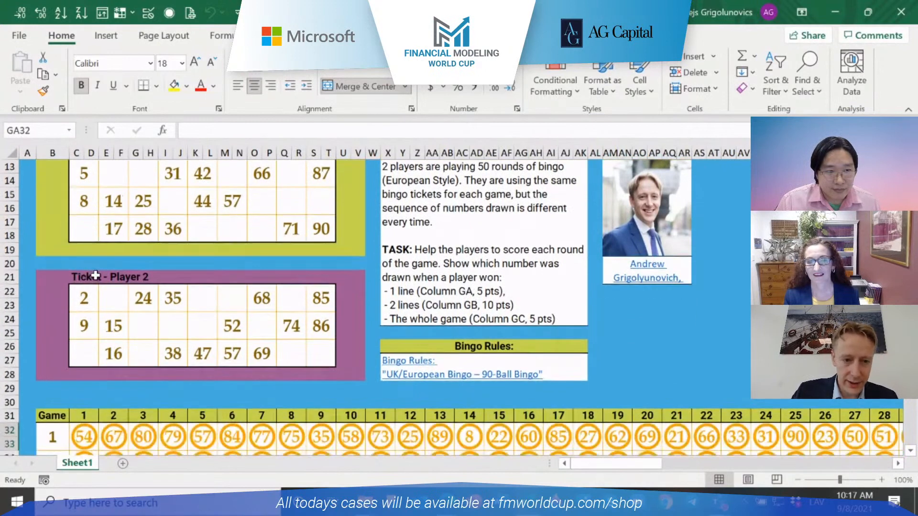
scroll(191, 293, "up", 1)
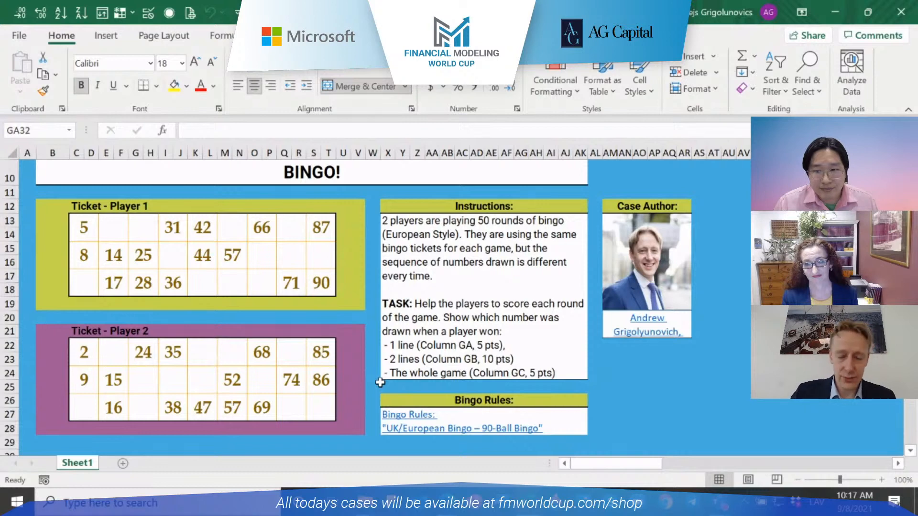
scroll(380, 382, "down", 1)
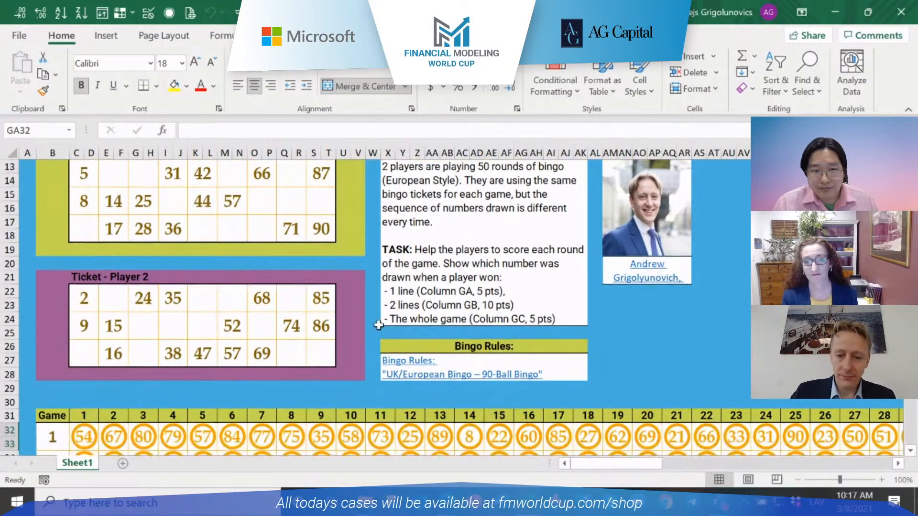
scroll(378, 325, "up", 1)
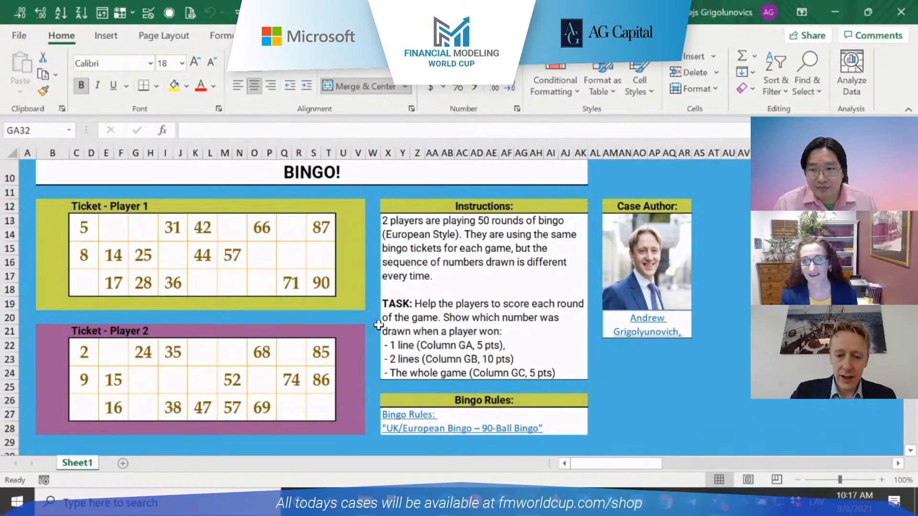
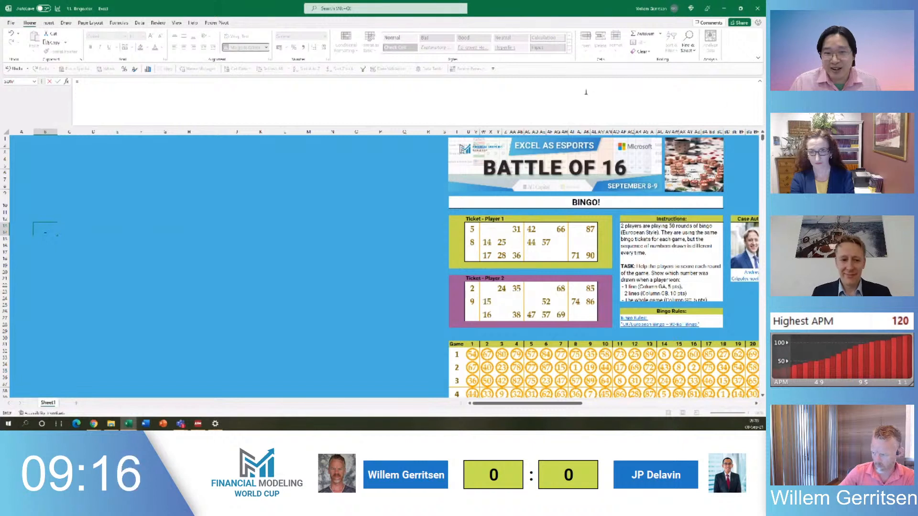
Enter an XMATCH formula in B13 that looks up Player 1's first ticket number (U13) in game 1's draws U32:AV33
type("=xlo")
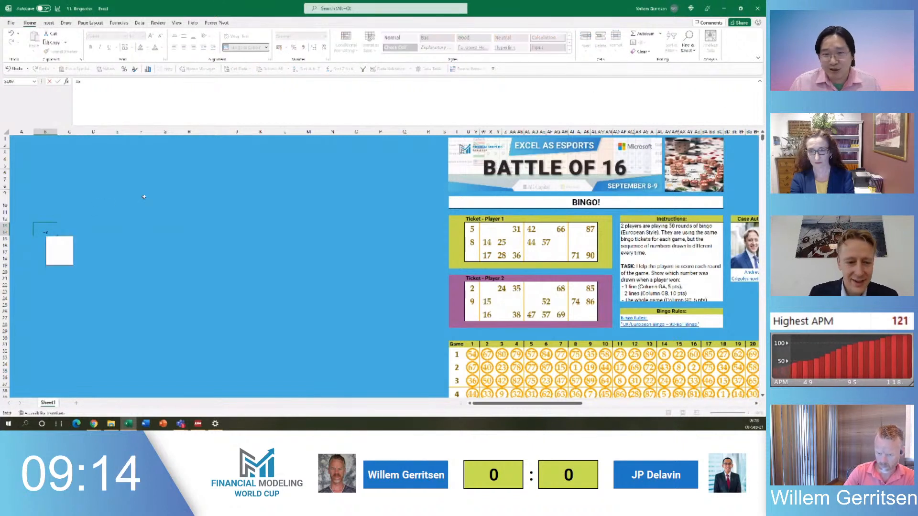
key("BackSpace")
key("BackSpace")
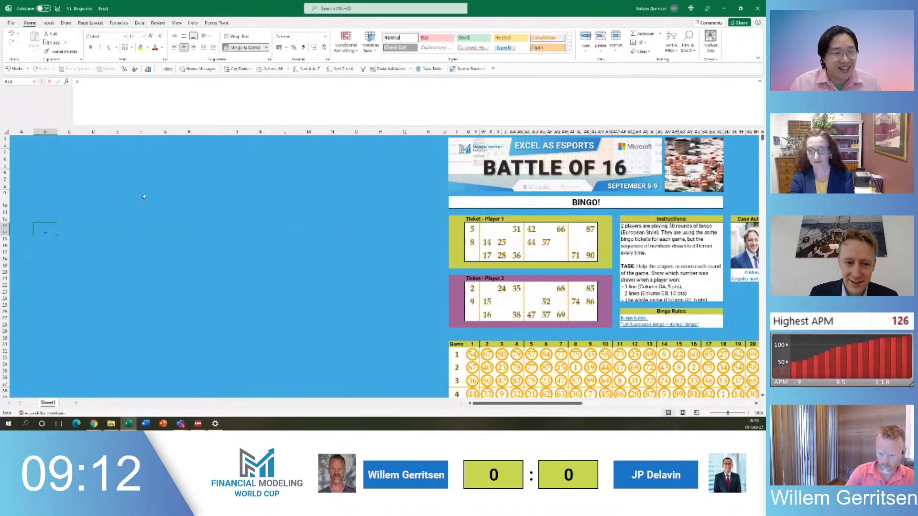
type("match(")
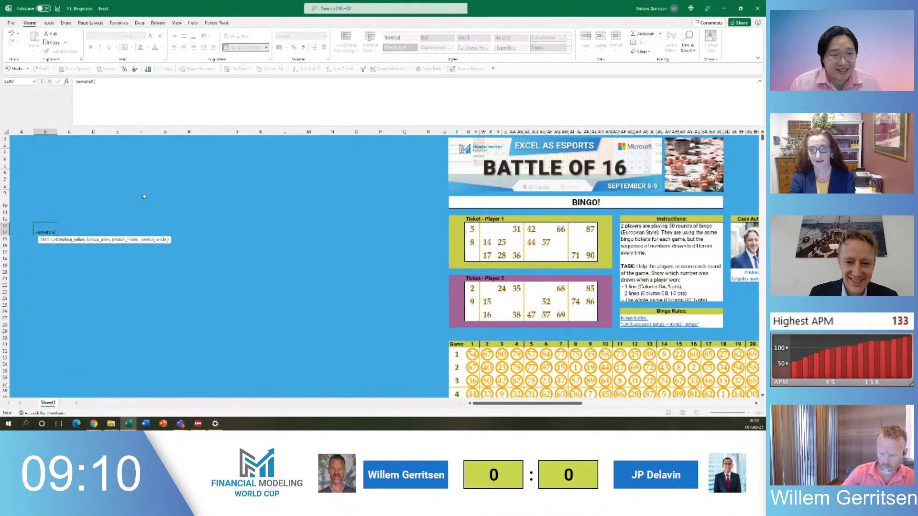
left_click(478, 229)
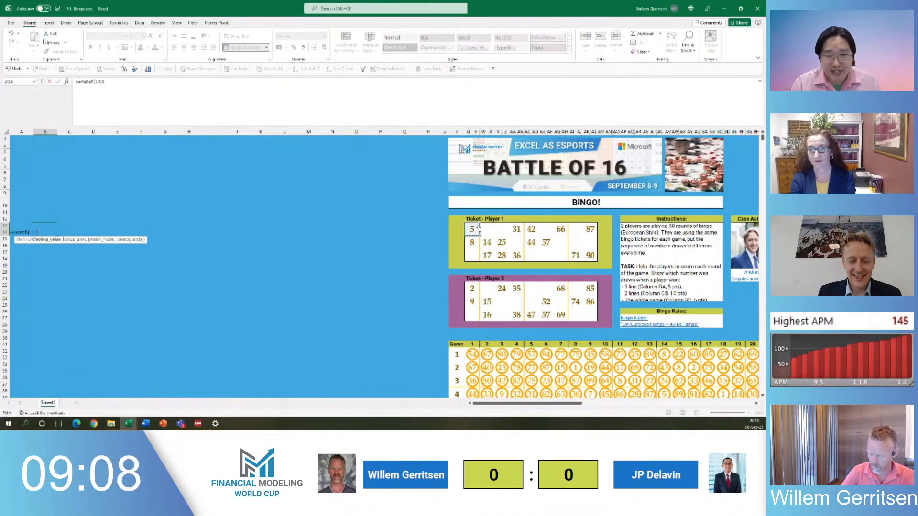
left_click(456, 355)
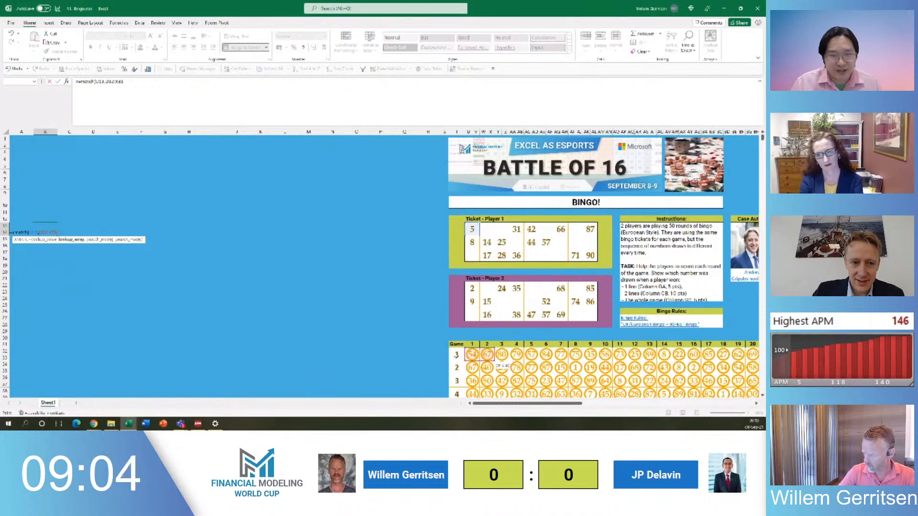
left_click_drag(516, 364, 529, 364)
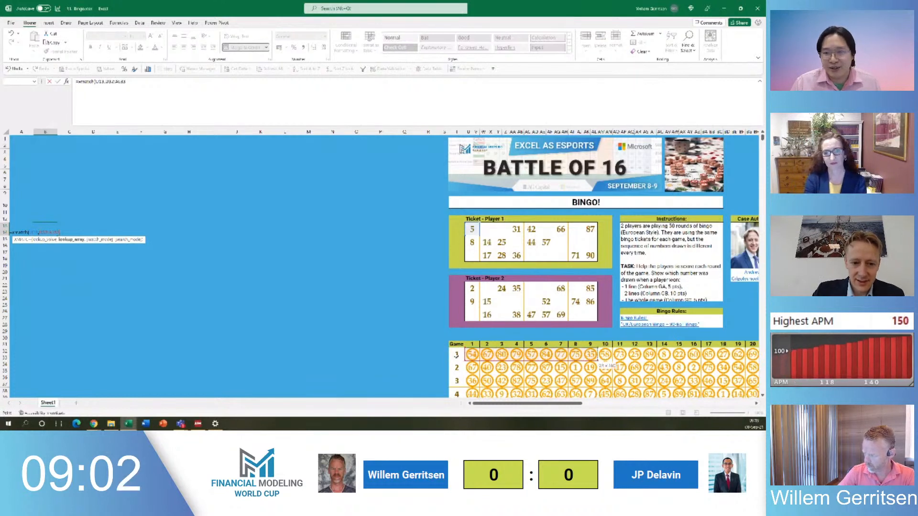
left_click_drag(598, 362, 672, 362)
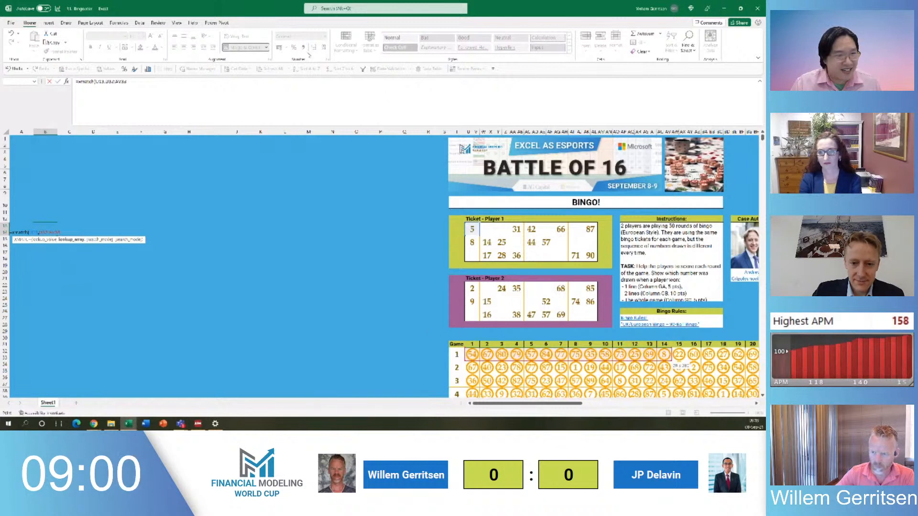
key("Return")
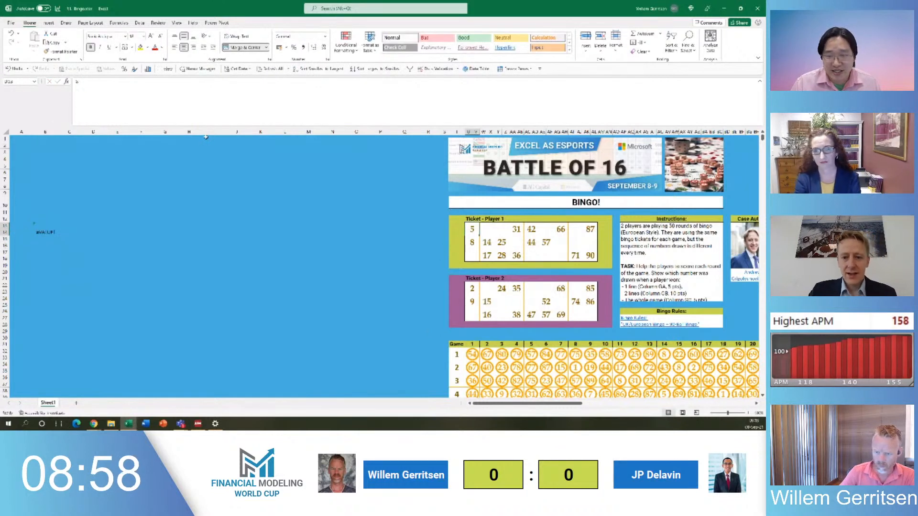
Check how far the draw table extends, out to the 1 Line answer column, and return to the cell below the XMATCH formula
key("Up")
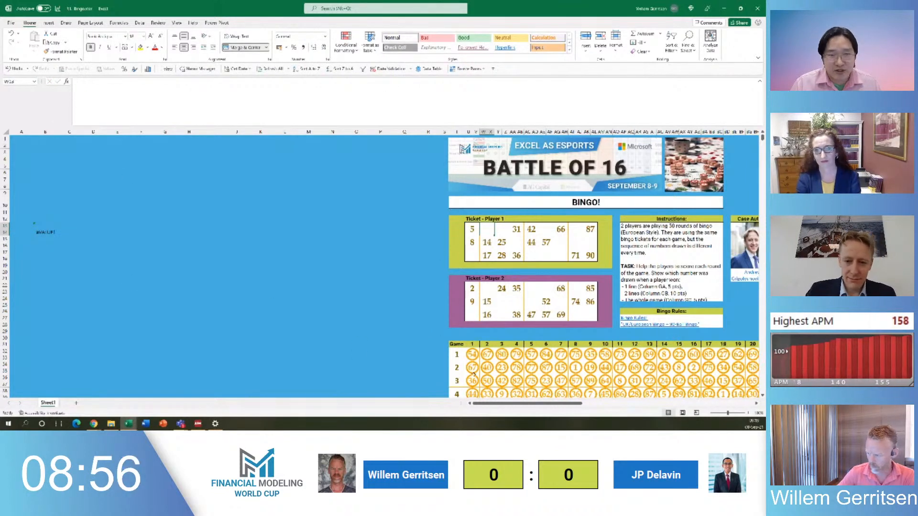
left_click(478, 337)
key("Down")
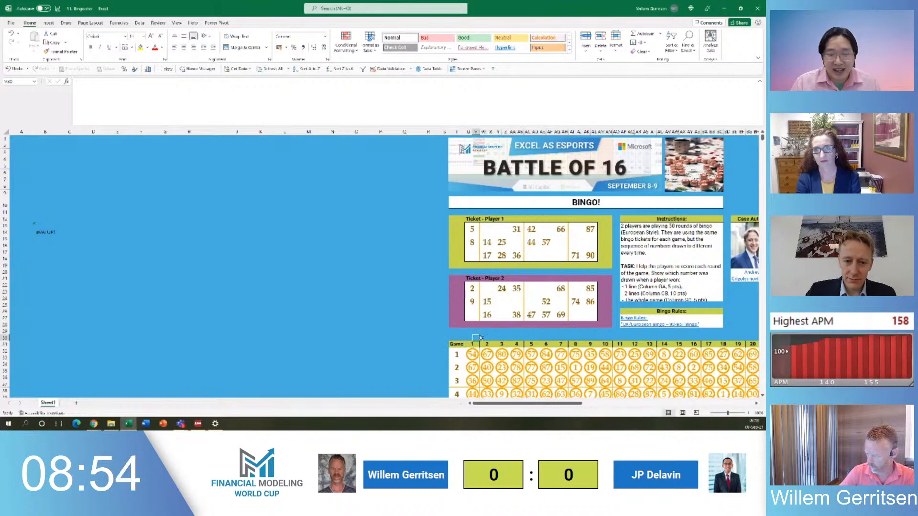
key("ctrl+Right")
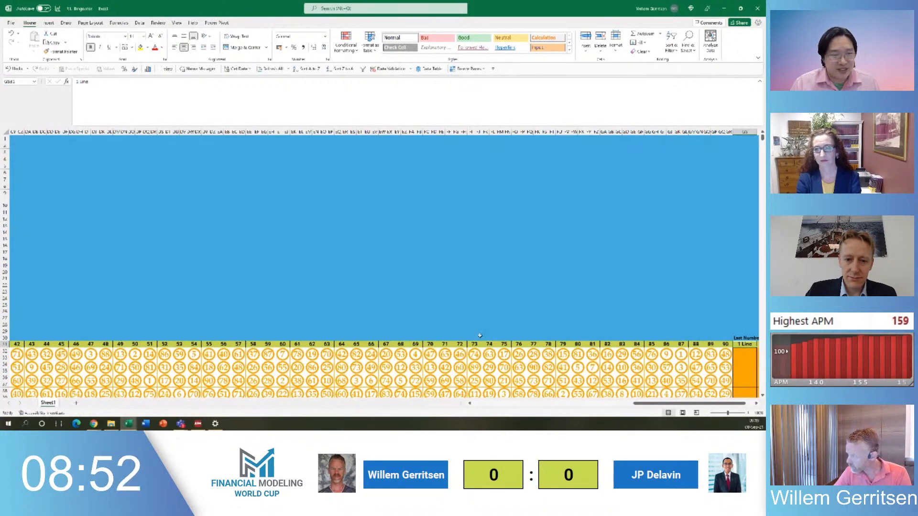
key("Left")
key("Up")
key("ctrl+Left")
key("Up")
key("Up")
key("Up")
key("Up")
key("Up")
key("Right")
key("Up")
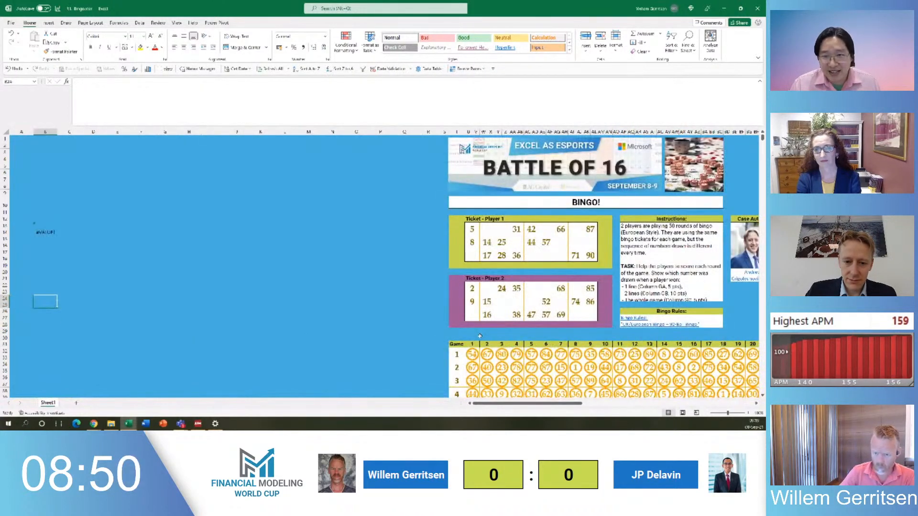
key("Up")
key("Up")
key("ctrl+Up")
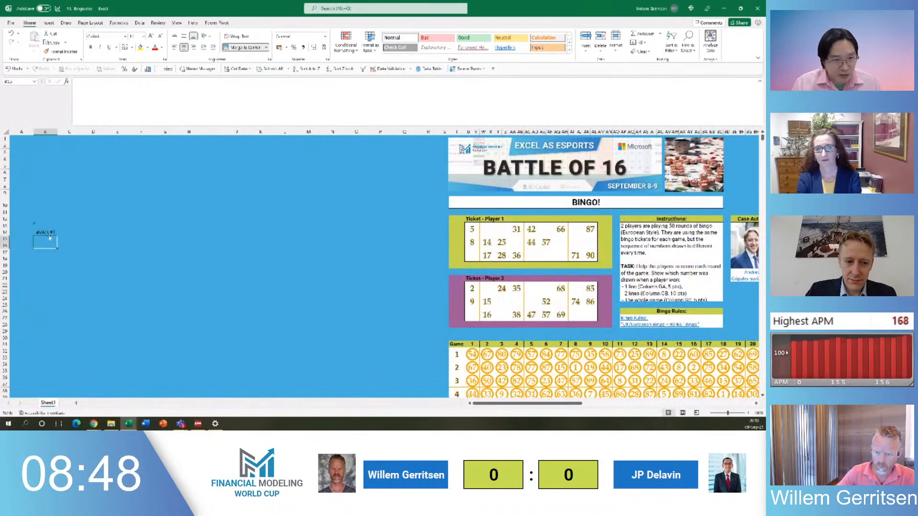
Extend the lookup range of the XMATCH formula in B13 across the draw table to the last draw column
left_click(121, 82)
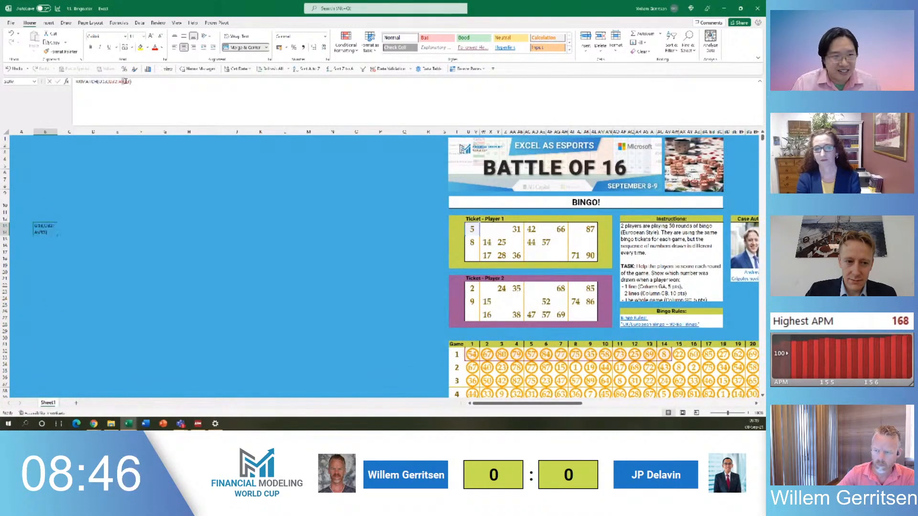
key("Return")
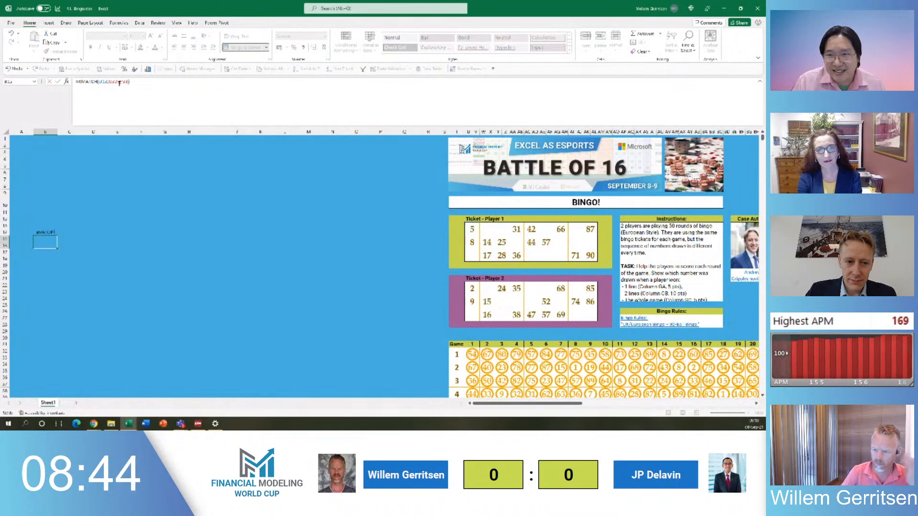
key("Up")
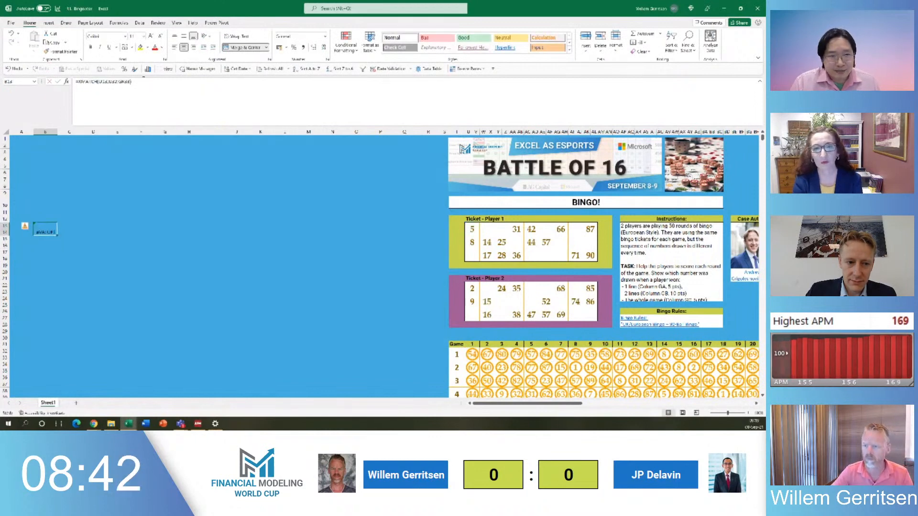
left_click(104, 82)
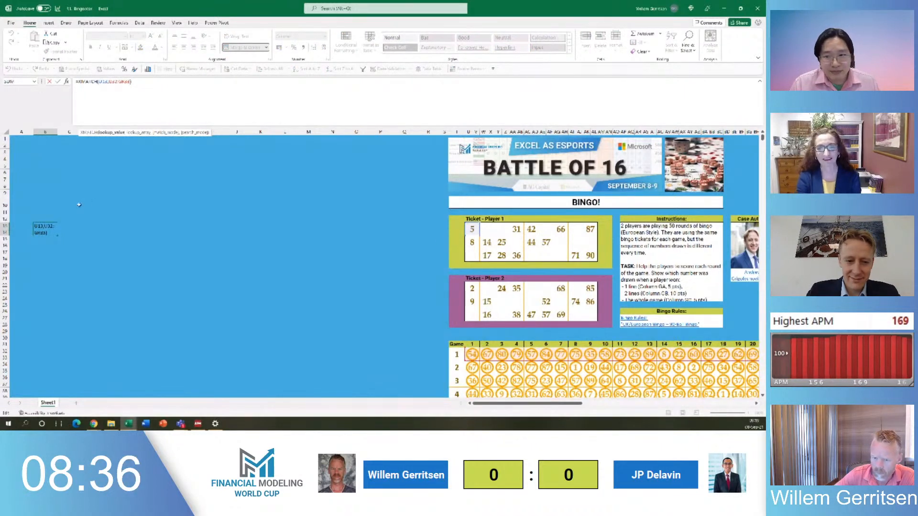
Enter a reference to a column U cell in B10, above the XMATCH formula, and return to that formula
left_click(45, 201)
type("=u")
key("Escape")
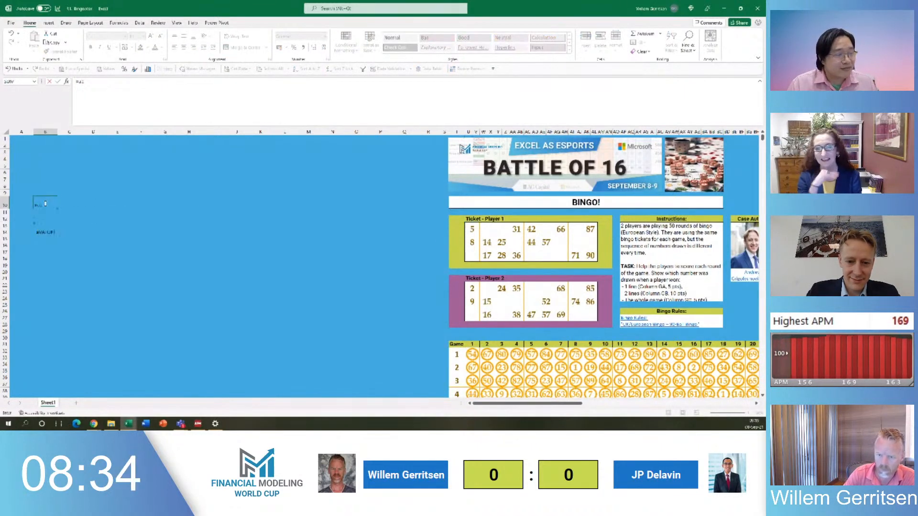
key("Down")
key("Down")
key("Down")
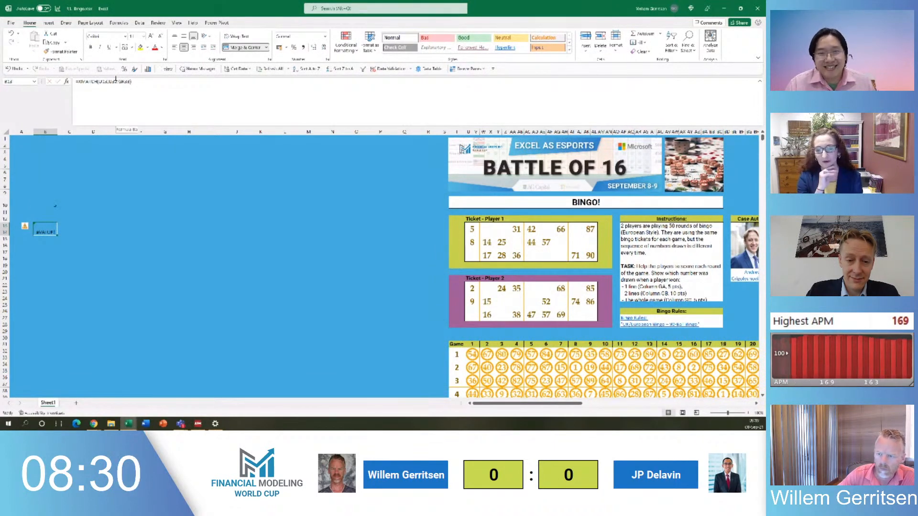
Start a FILTER formula in GW32, beside the answer columns, with A32:GR32 as its array
left_click(53, 242)
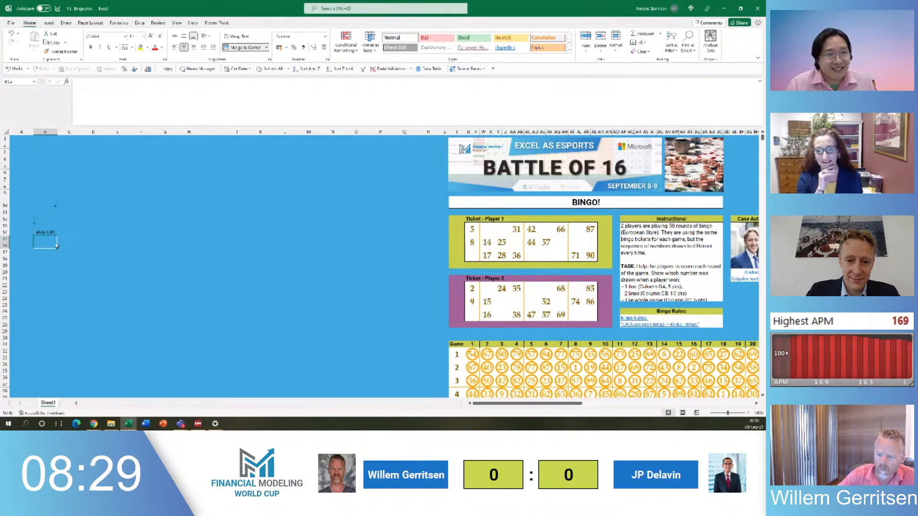
left_click(311, 346)
left_click(472, 338)
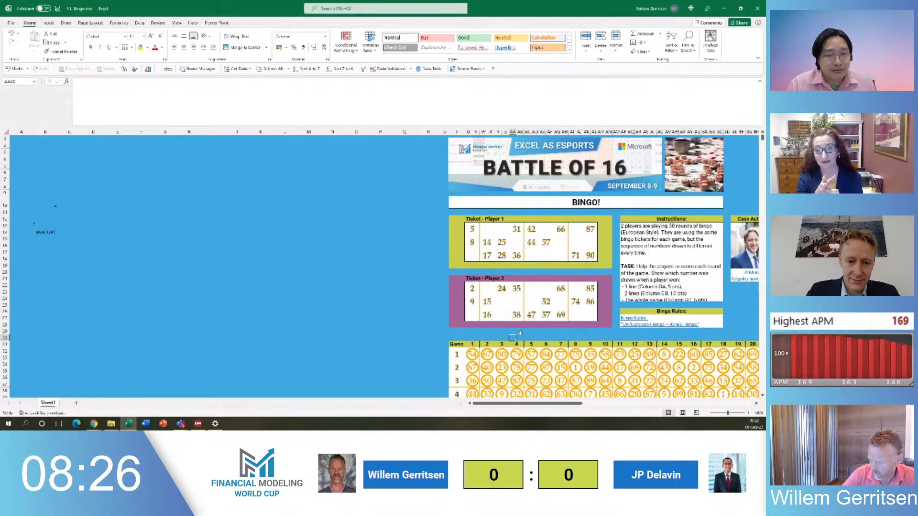
key("Down")
key("Right")
key("Right")
key("Right")
key("Right")
key("Right")
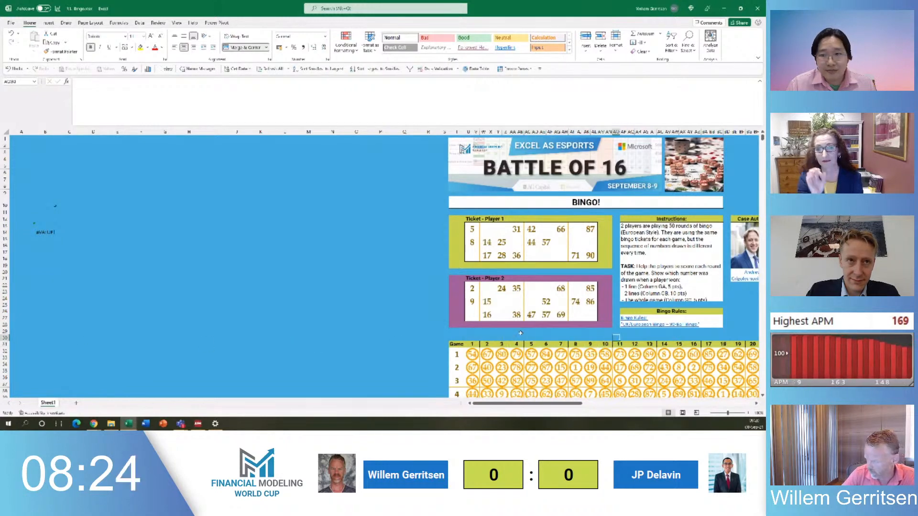
key("ctrl+Right")
key("Right")
key("Right")
key("Right")
key("Right")
key("Down")
key("Left")
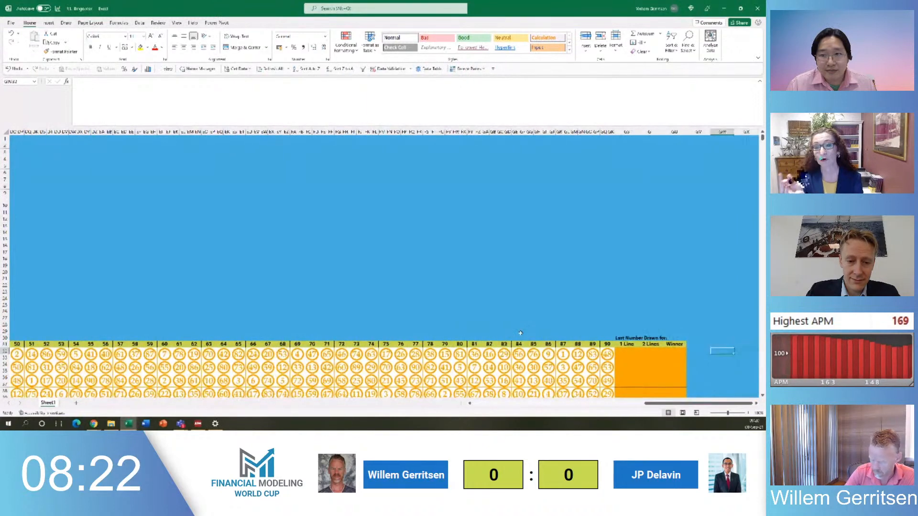
type("=filter(a")
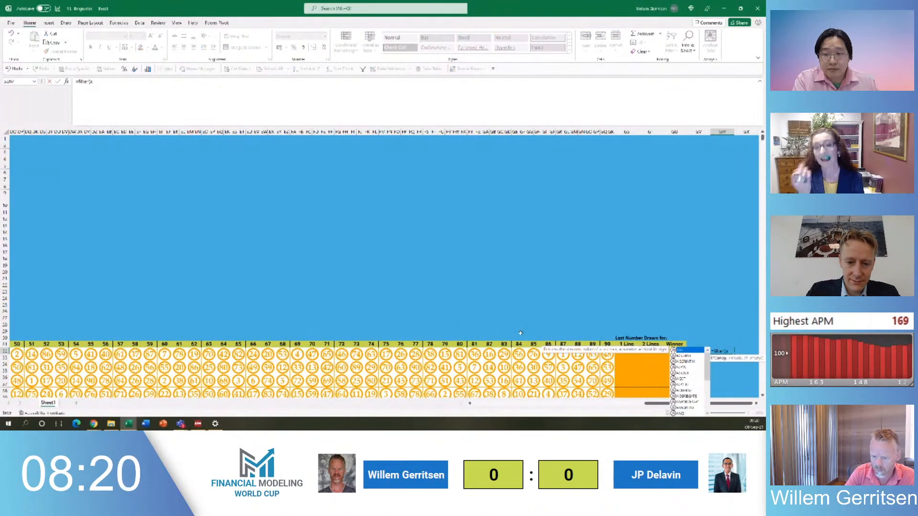
type("32:gp")
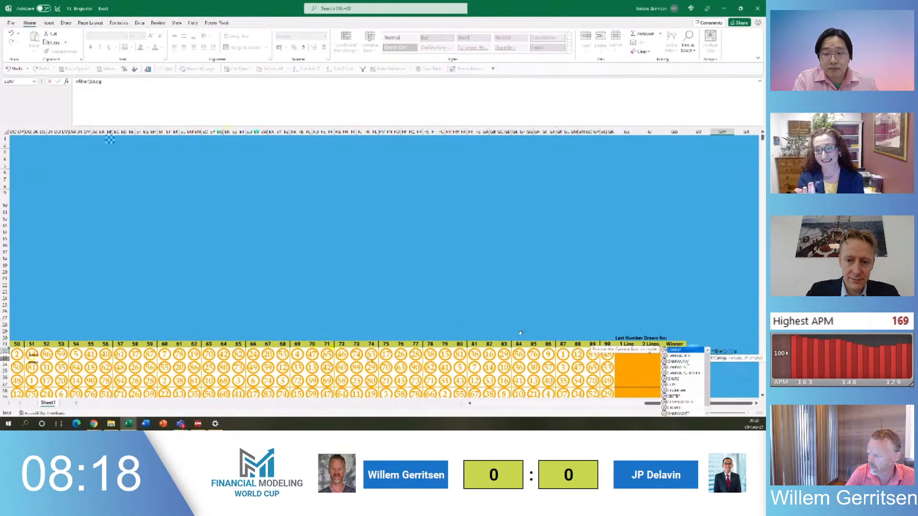
key("BackSpace")
key("BackSpace")
key("BackSpace")
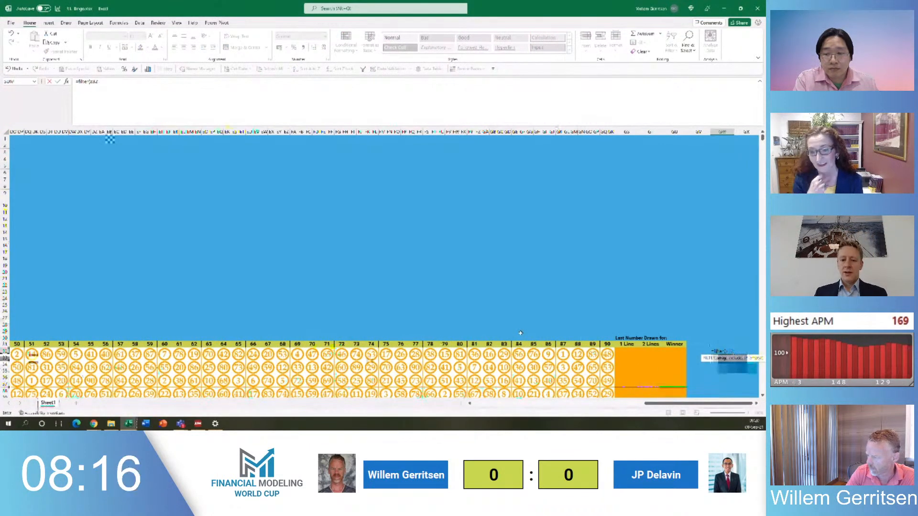
type(":gr32)")
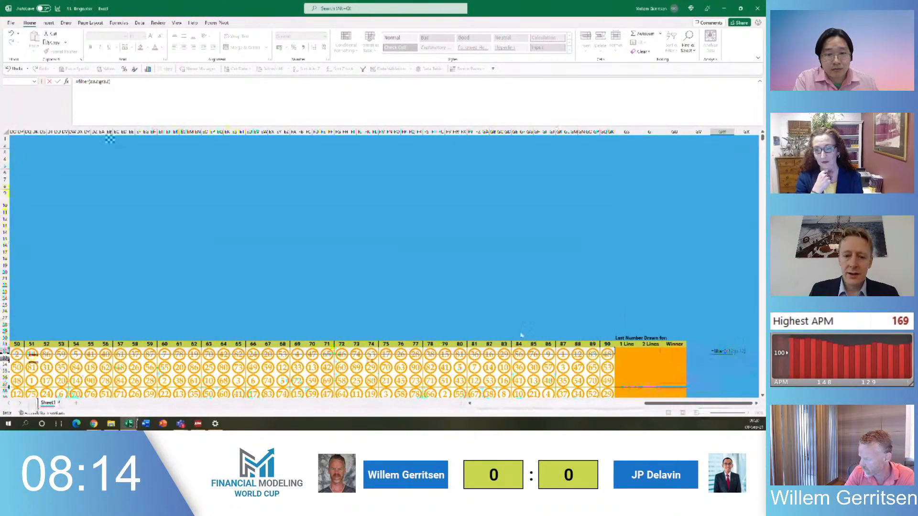
key("Return")
key("Return")
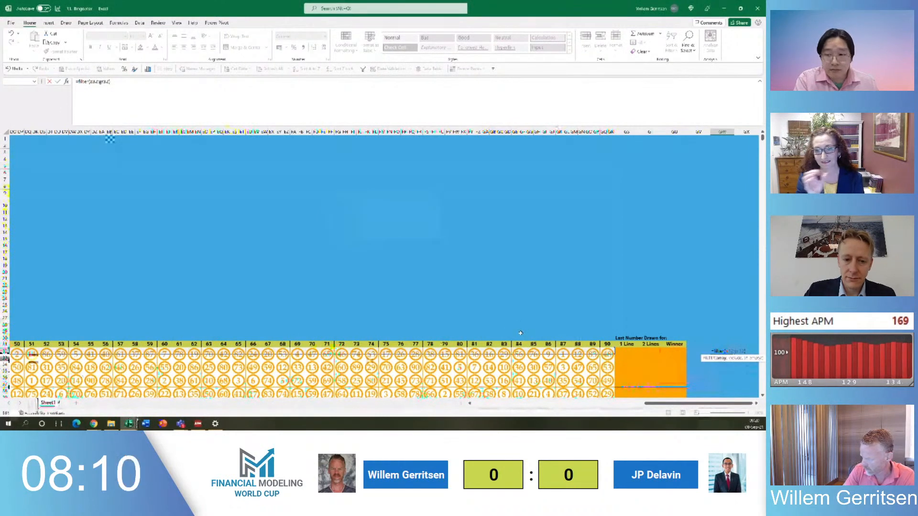
Complete the GW32 FILTER formula with the include condition A32:GR32<>"" and review the spilled numbers
type(",a32:")
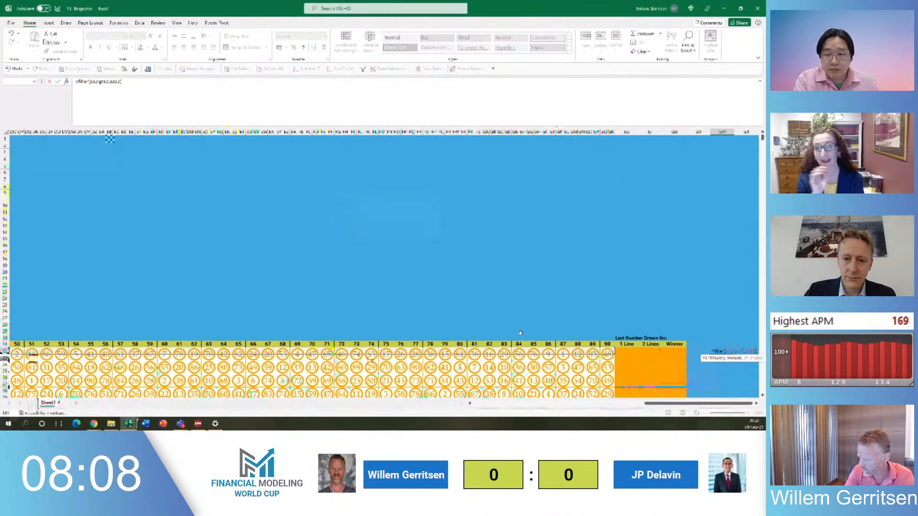
type("gr")
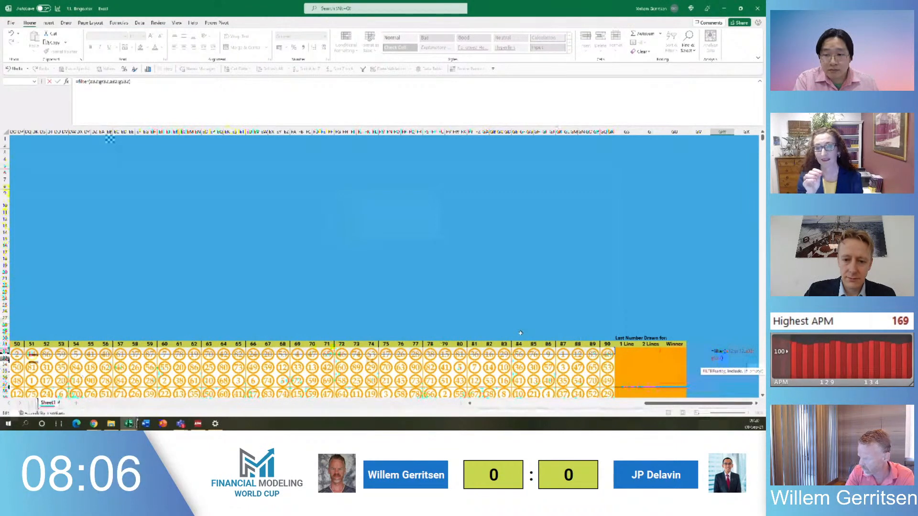
type("32")
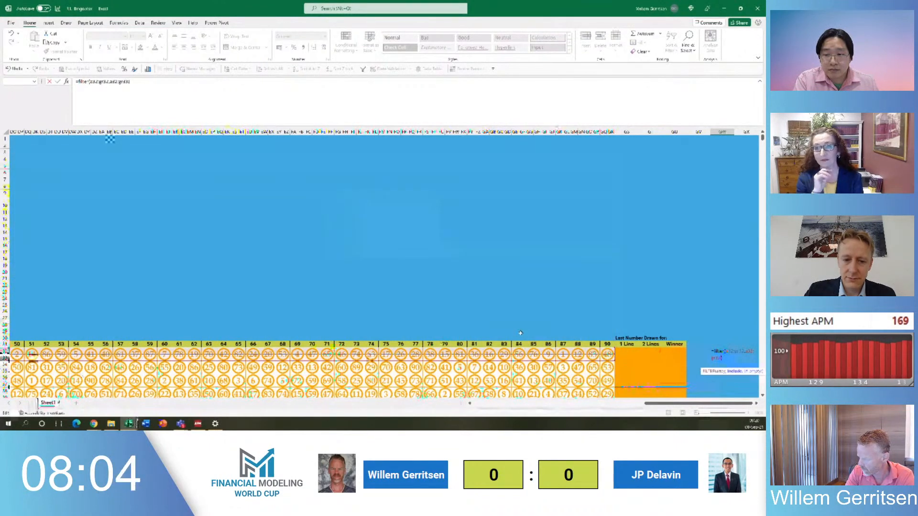
type("<>\"\"")
key("Return")
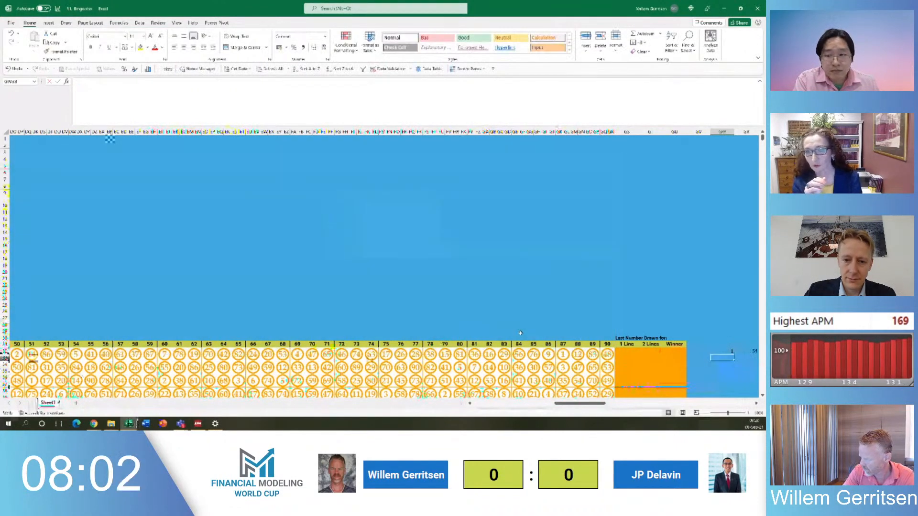
key("Up")
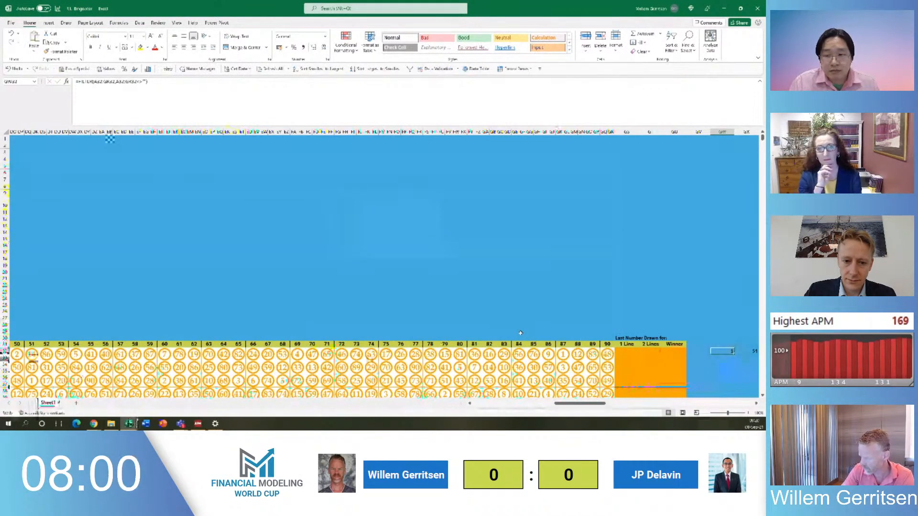
scroll(520, 333, "right", 2)
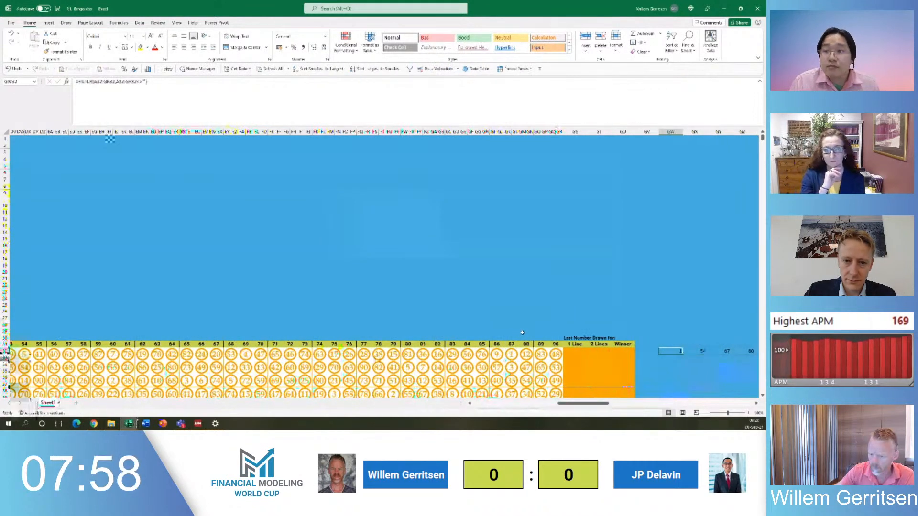
Check where the game number and first draw columns start in the table, and return to the FILTER formula in GW32
left_click(475, 328)
key("Home")
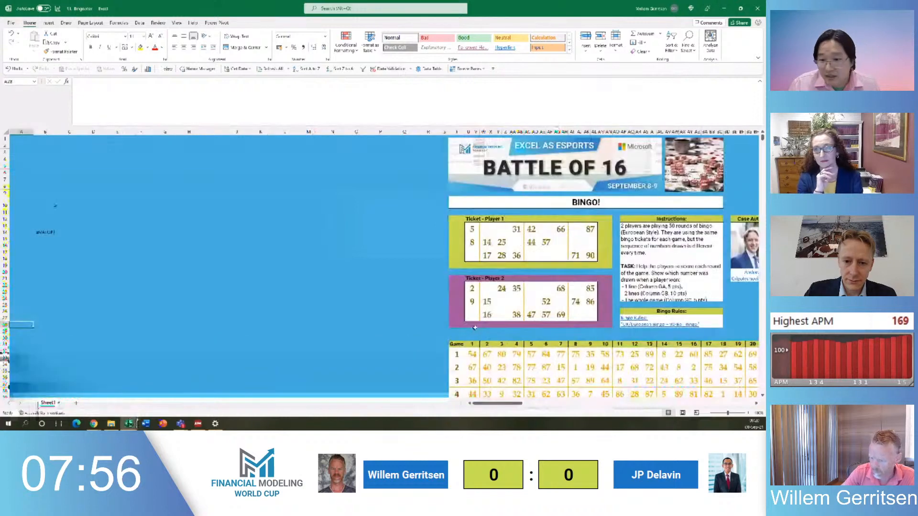
key("Down")
key("Down")
key("Right")
key("Right")
key("Right")
key("Down")
key("Right")
key("Right")
key("Right")
key("Down")
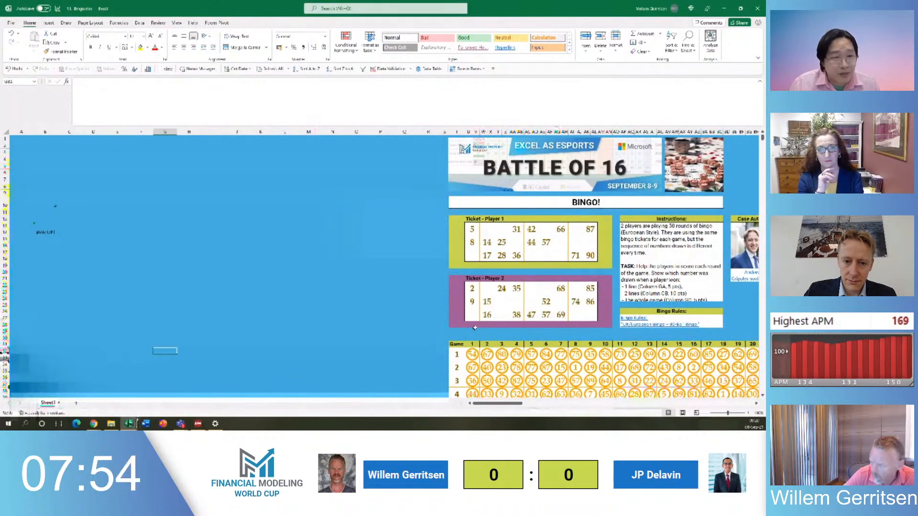
left_click(743, 338)
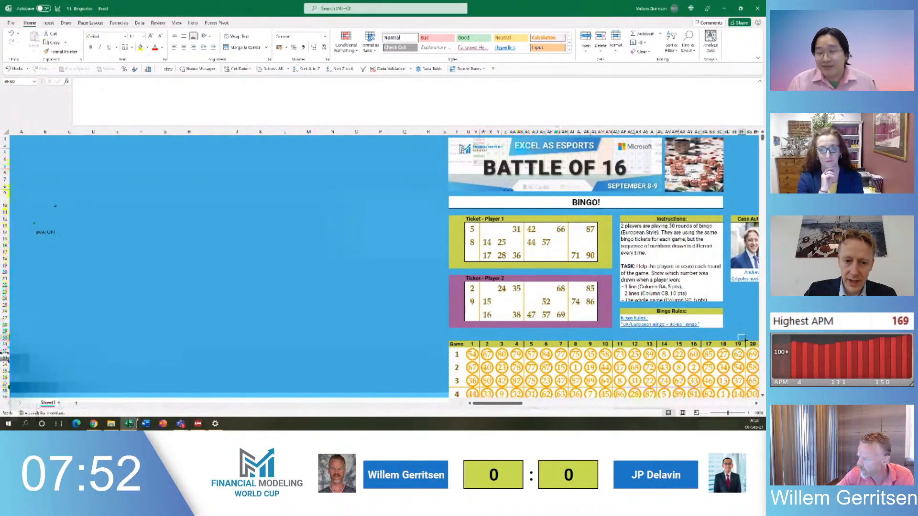
key("ctrl+Right")
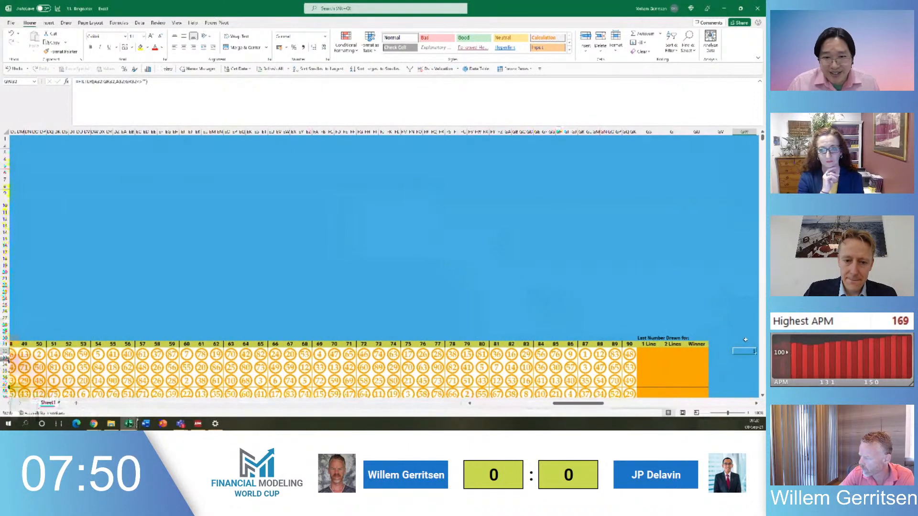
Change both ranges in the GW32 FILTER formula to U32:GR32 so that the game number is excluded
left_click(94, 81)
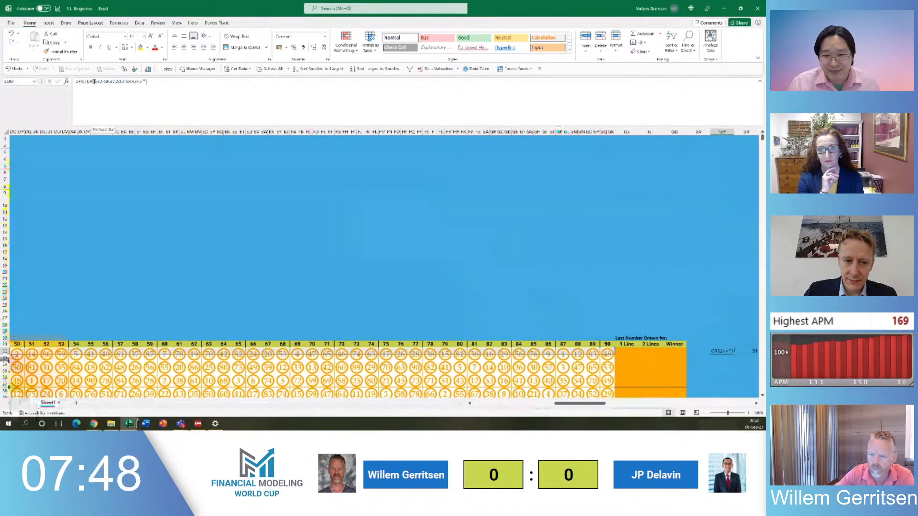
left_click_drag(98, 82, 96, 81)
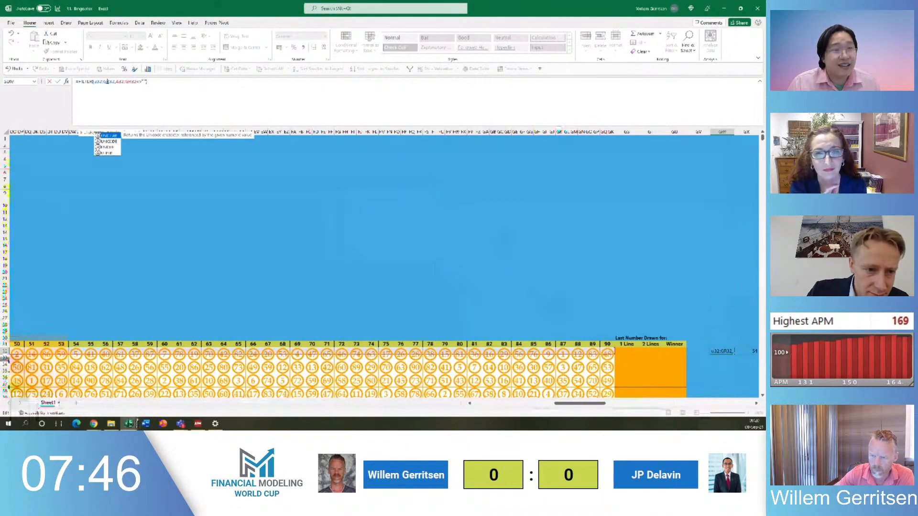
type("U")
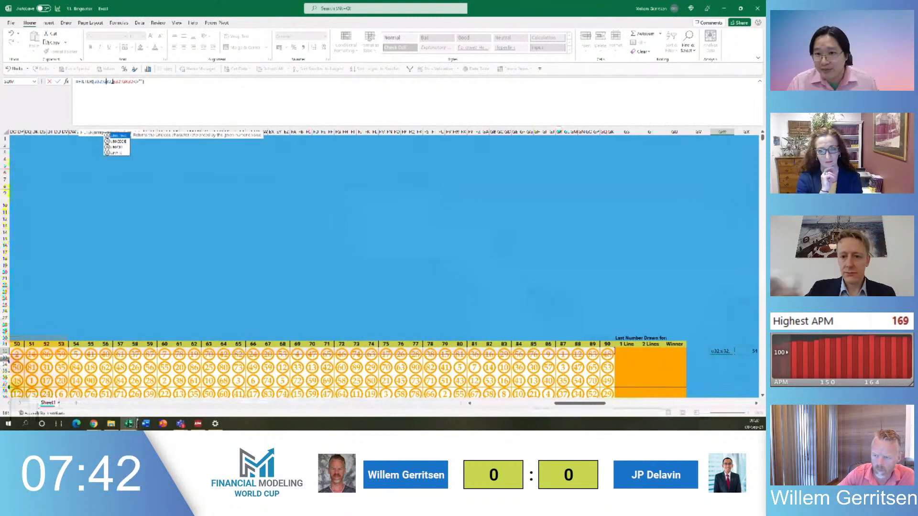
left_click(114, 81)
type("u")
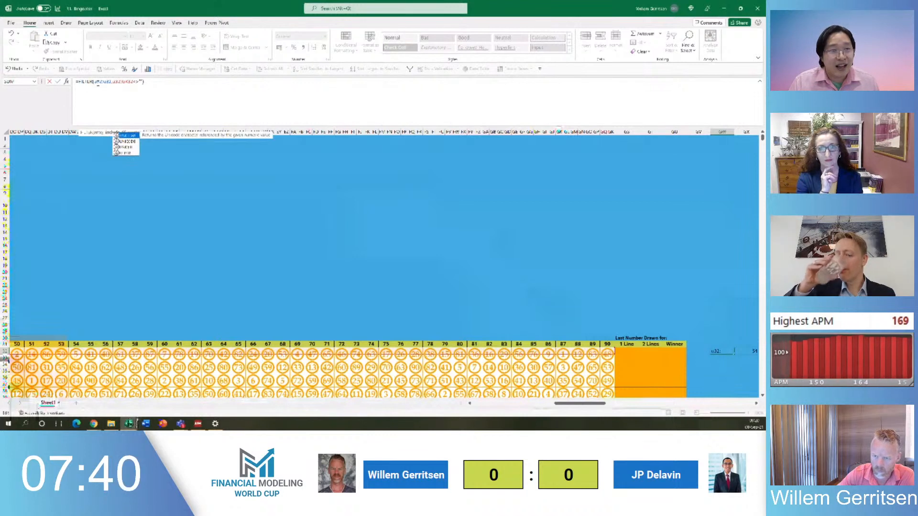
left_click_drag(103, 81, 106, 82)
type("gr32")
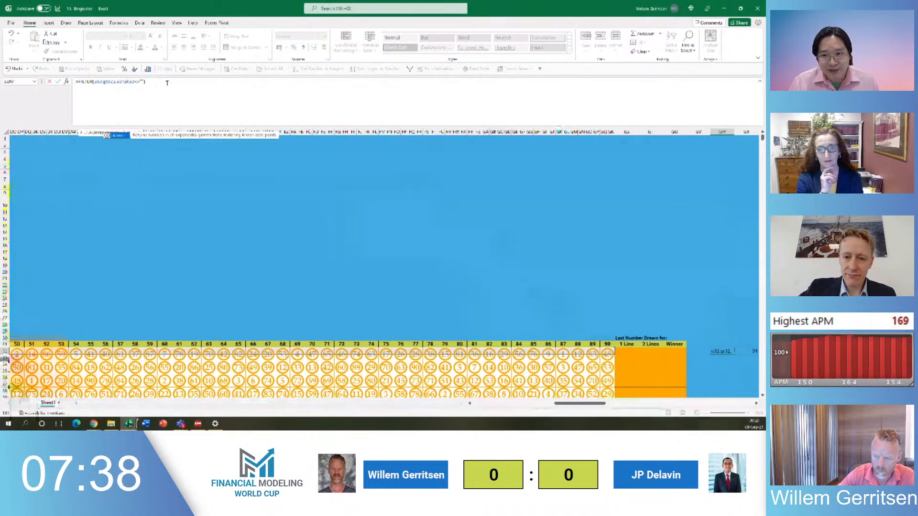
key("ctrl+Return")
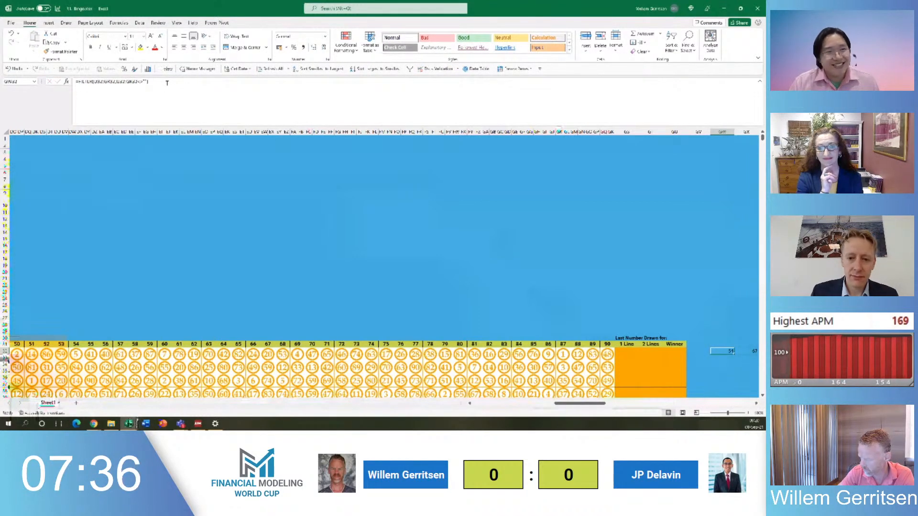
Extend the paste range for the copied FILTER formula from GW32 down column GW along the remaining game rows
key("shift+Down")
key("shift+Down")
key("shift+Down")
key("shift+Down")
key("shift+Down")
key("shift+Down")
key("shift+Down")
key("shift+Down")
key("shift+Down")
key("shift+Down")
key("shift+Down")
key("shift+Down")
key("shift+Down")
key("shift+Down")
key("shift+Down")
key("shift+Down")
key("shift+Down")
key("shift+Down")
key("shift+Down")
key("shift+Down")
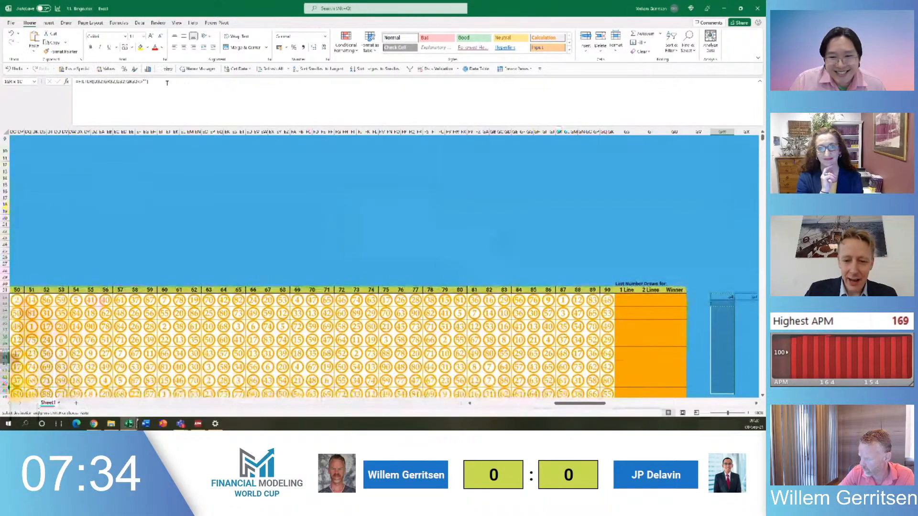
key("shift+Down")
key("shift+Down")
key("shift+Down")
key("shift+Down")
key("shift+Down")
key("shift+Down")
key("shift+Down")
key("shift+Down")
key("shift+Down")
key("shift+Down")
key("shift+Down")
key("shift+Down")
key("shift+Down")
key("shift+Down")
key("shift+Down")
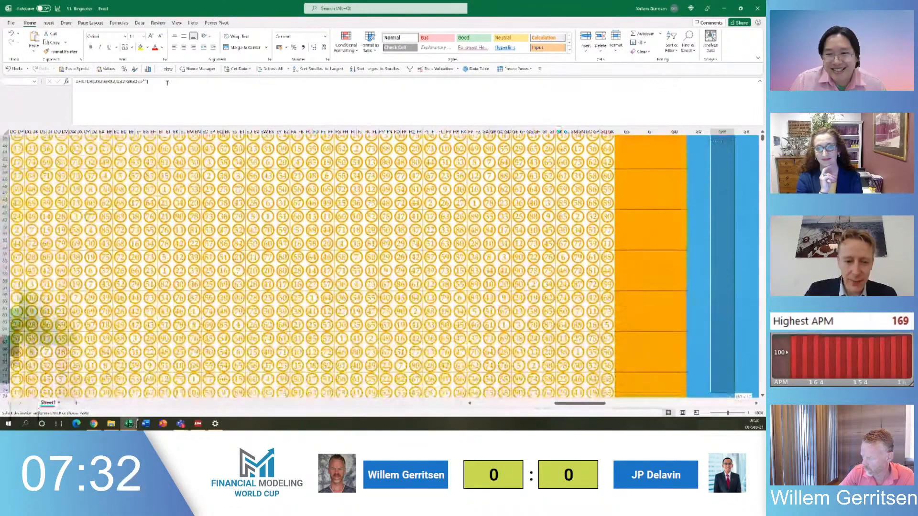
key("shift+Down")
key("shift+Down")
key("shift+Down")
key("shift+Down")
key("shift+Down")
key("shift+Down")
key("shift+Down")
key("shift+Down")
key("shift+Down")
key("shift+Down")
key("shift+Down")
key("shift+Down")
key("shift+Down")
key("shift+Down")
key("shift+Down")
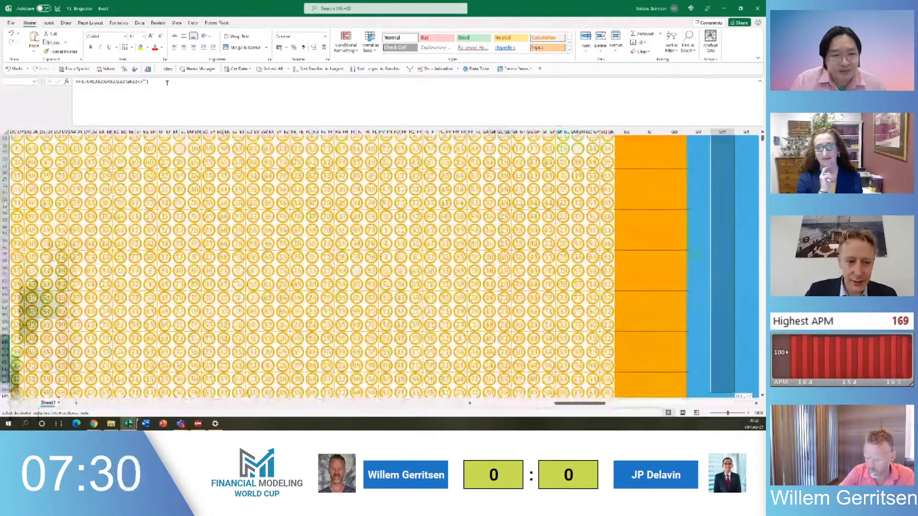
key("shift+Down")
key("shift+Down")
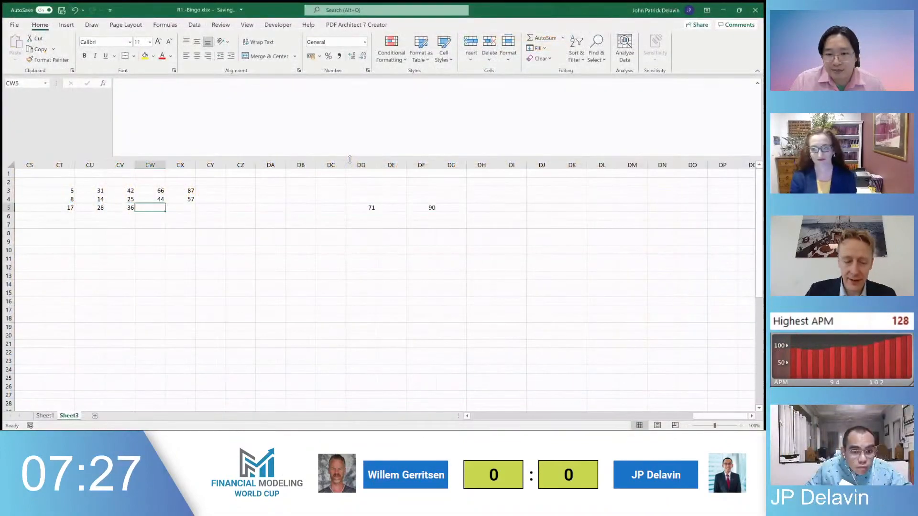
Close the gaps in the third line of Player 1's ticket by moving 71 to CW5 and 90 to CX5
key("ctrl+Right")
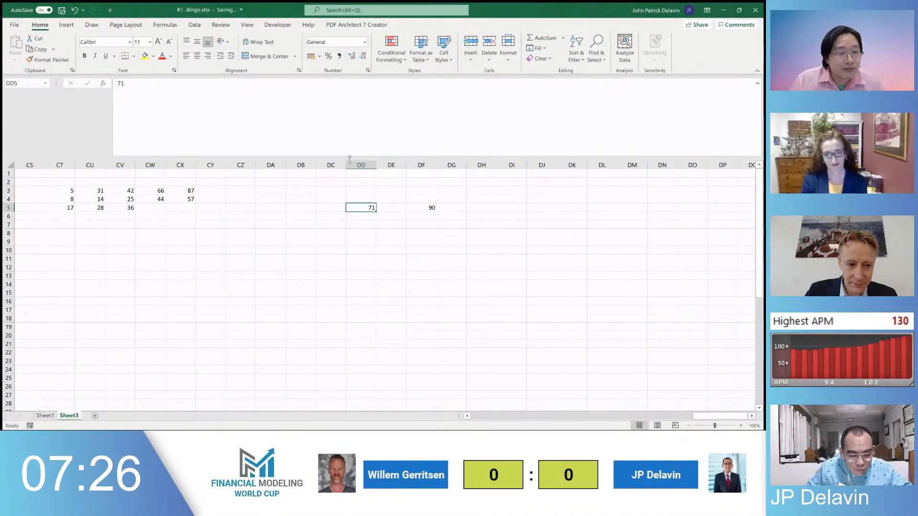
key("ctrl+c")
key("ctrl+Left")
key("Right")
key("ctrl+v")
key("ctrl+Right")
key("ctrl+x")
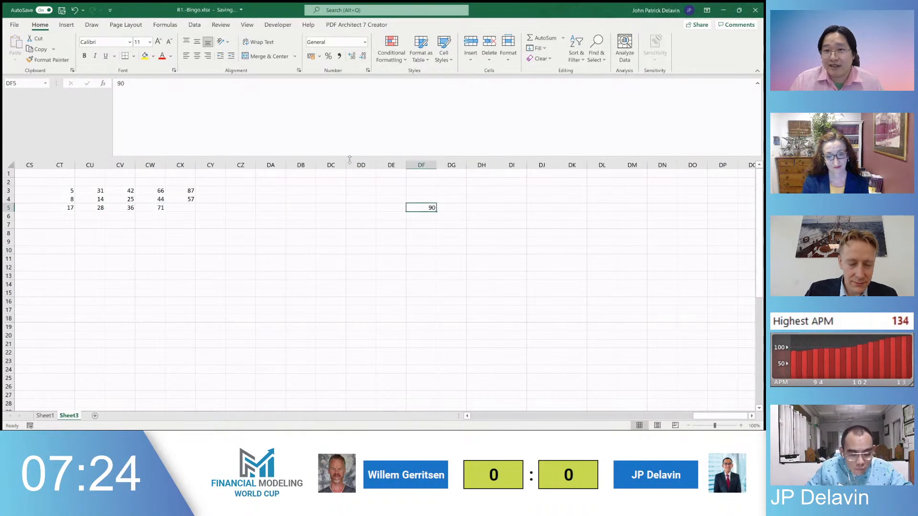
key("Left")
key("ctrl+Left")
key("Right")
key("ctrl+v")
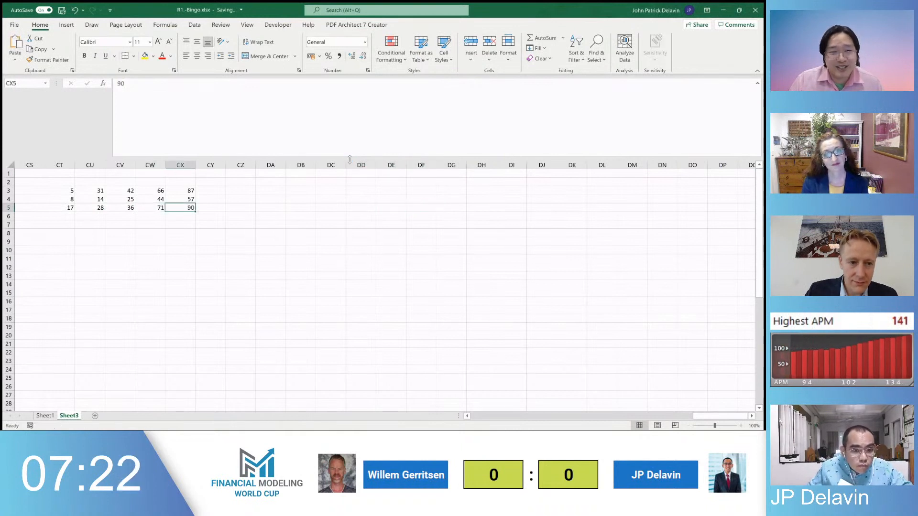
Try to copy only the numbered cells of Player 2's ticket on Sheet1 as one multiple selection
left_click_drag(696, 417, 661, 418)
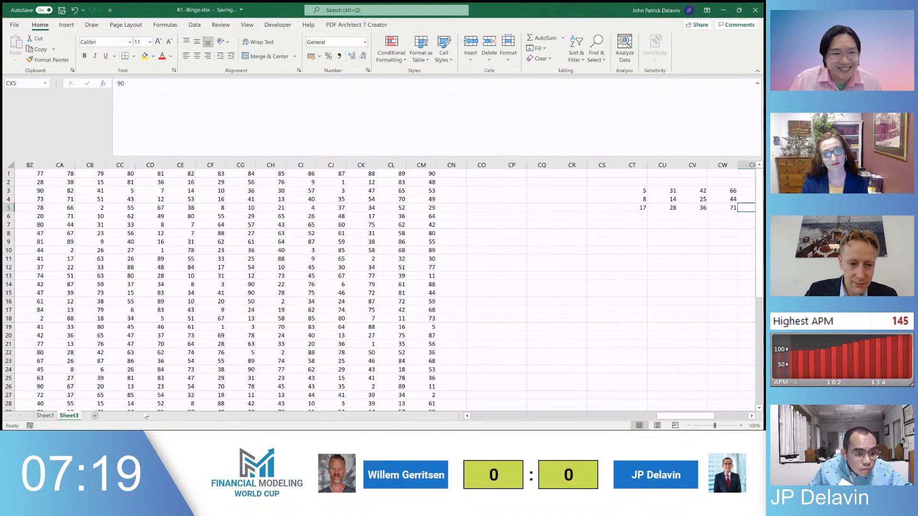
left_click(47, 415)
left_click(56, 364)
left_click(101, 365, "ctrl")
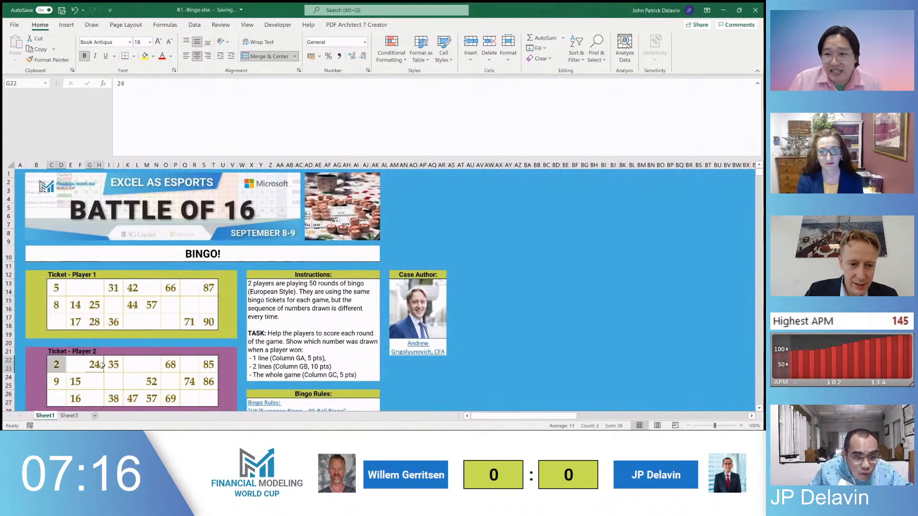
left_click(113, 364, "ctrl")
left_click(171, 365, "ctrl")
left_click(208, 364, "ctrl")
left_click(208, 381, "ctrl")
left_click(189, 381, "ctrl")
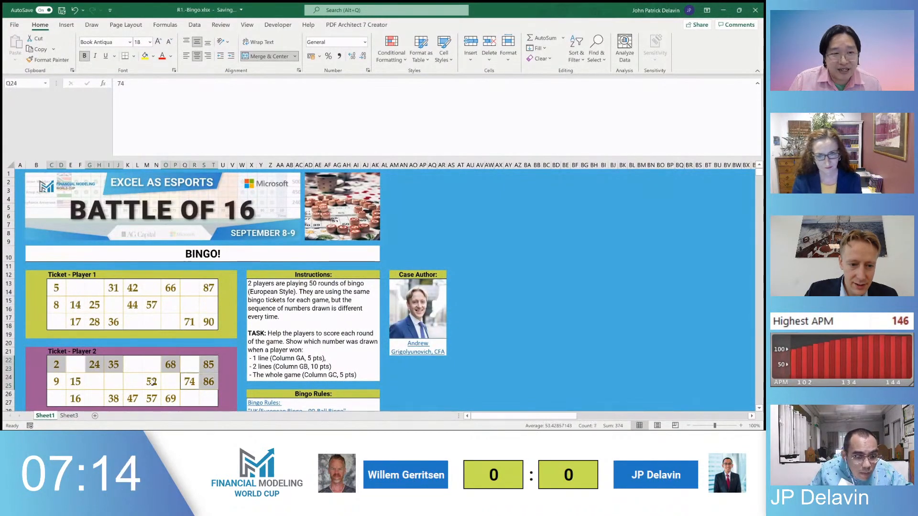
left_click(152, 381, "ctrl")
left_click(75, 381, "ctrl")
left_click(57, 381, "ctrl")
left_click(75, 398, "ctrl")
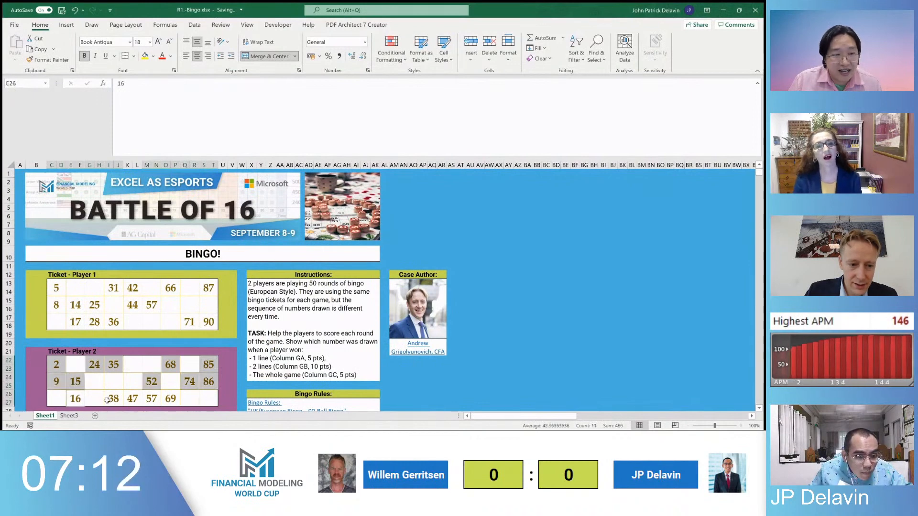
left_click(113, 399, "ctrl")
left_click(133, 398, "ctrl")
left_click(152, 399, "ctrl")
left_click(171, 399, "ctrl")
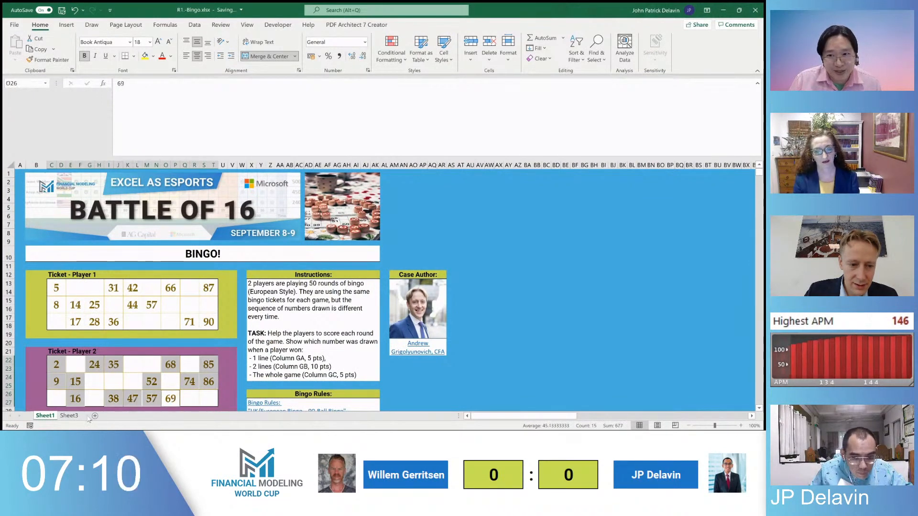
key("ctrl+c")
key("Escape")
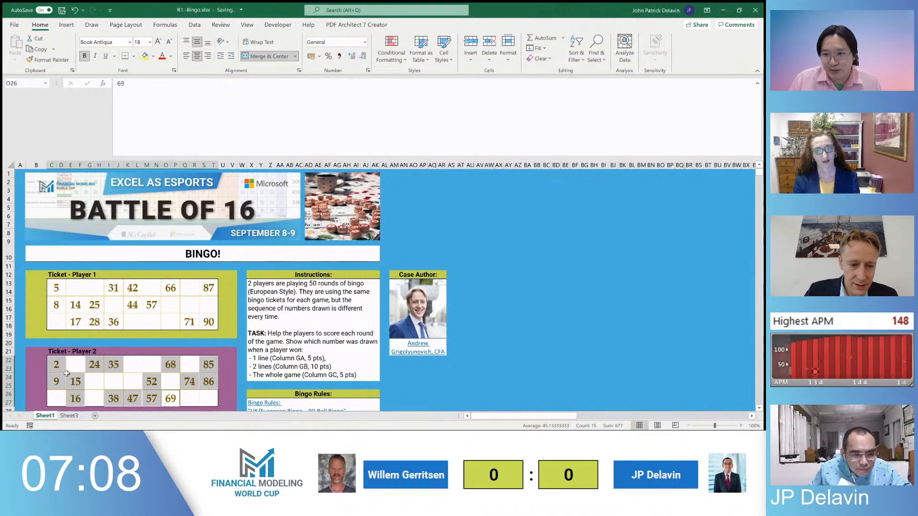
Copy the whole Player 2 ticket grid from Sheet1 and paste it as values only at CT8 on Sheet3
left_click_drag(63, 368, 211, 399)
key("ctrl+c")
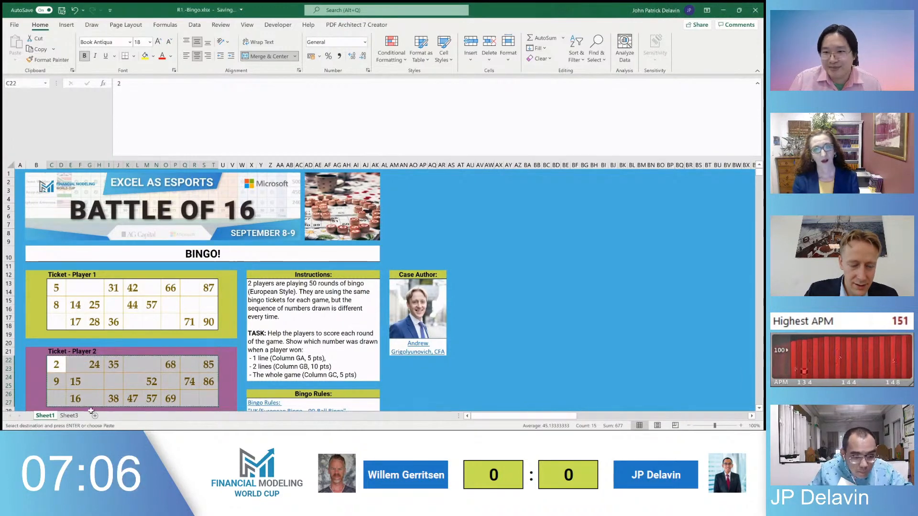
left_click(69, 415)
left_click(644, 236)
key("ctrl+v")
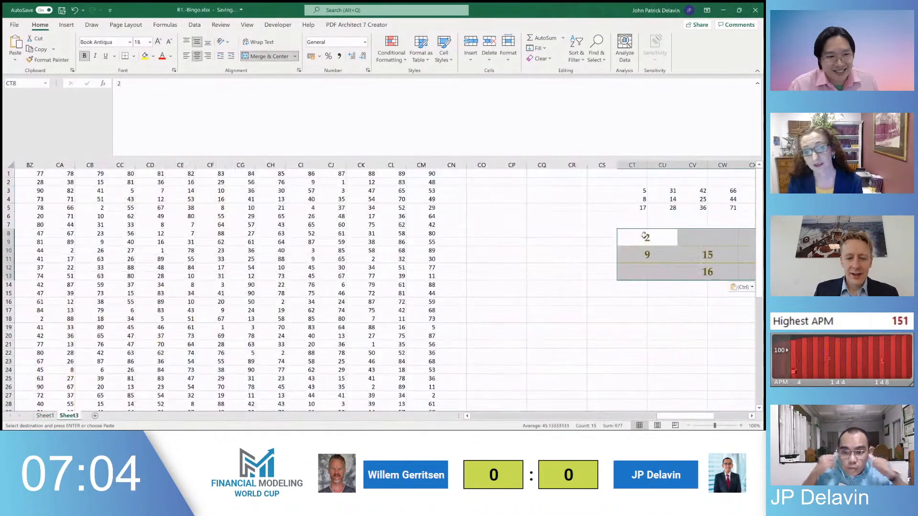
key("ctrl+z")
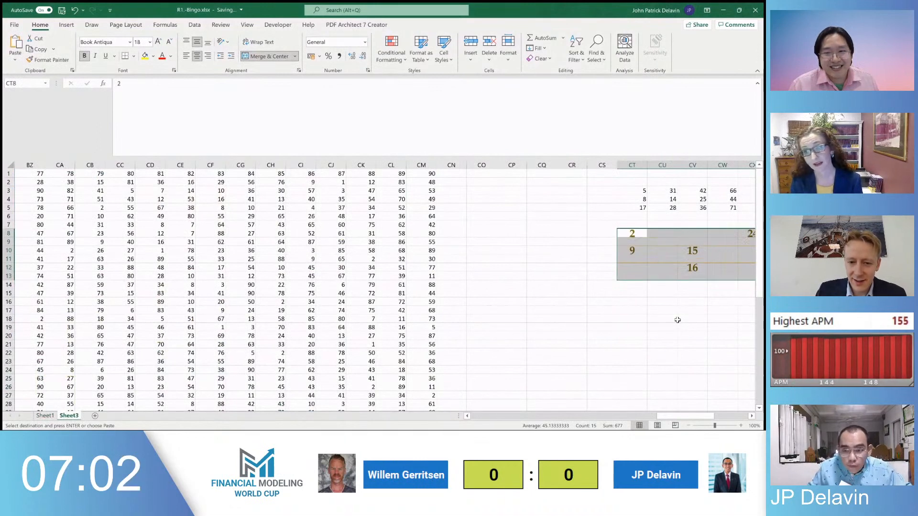
key("e")
key("s")
key("v")
key("Return")
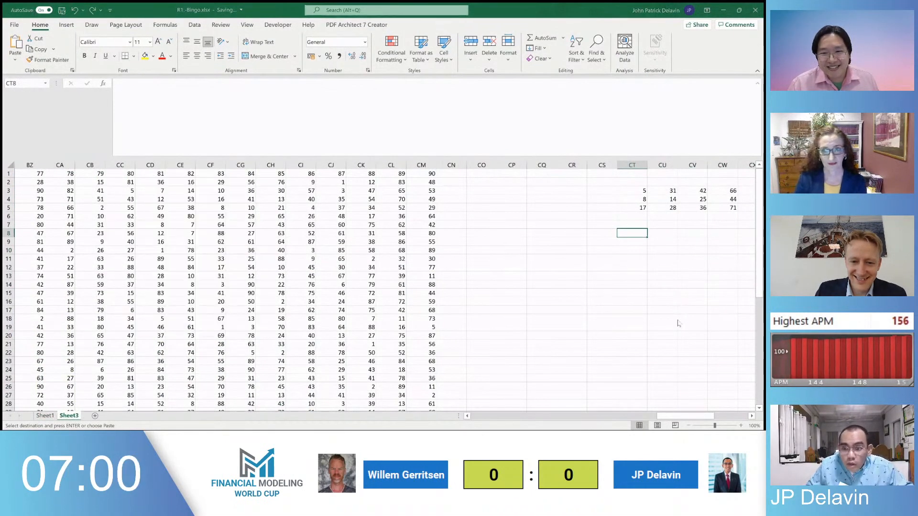
Move the part of row 8 that starts with 24 to CU8, directly beside the 2
key("Right")
key("ctrl+Right")
key("ctrl+shift+Right")
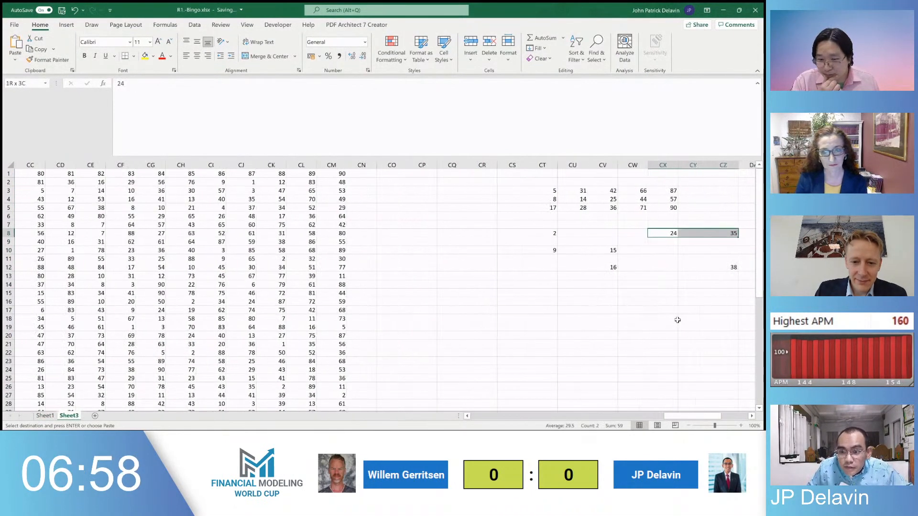
key("ctrl+shift+Left")
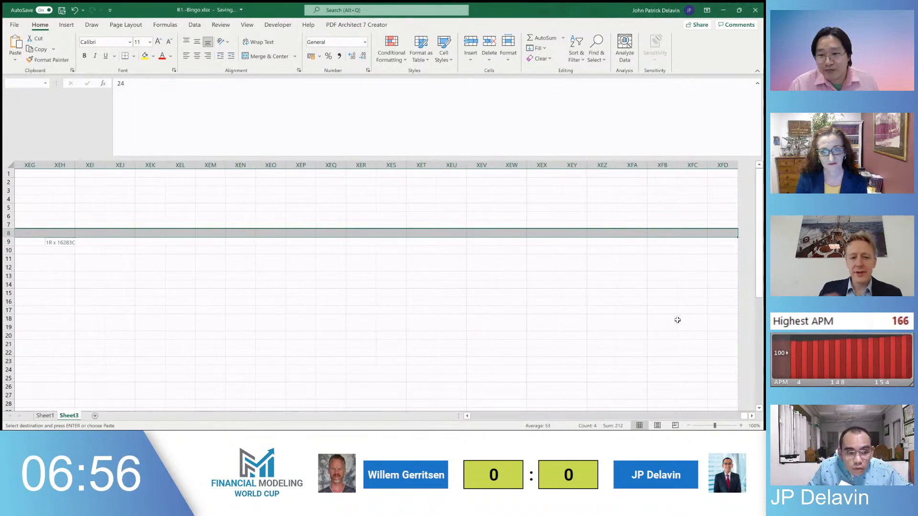
key("ctrl+x")
key("ctrl+Left")
key("Right")
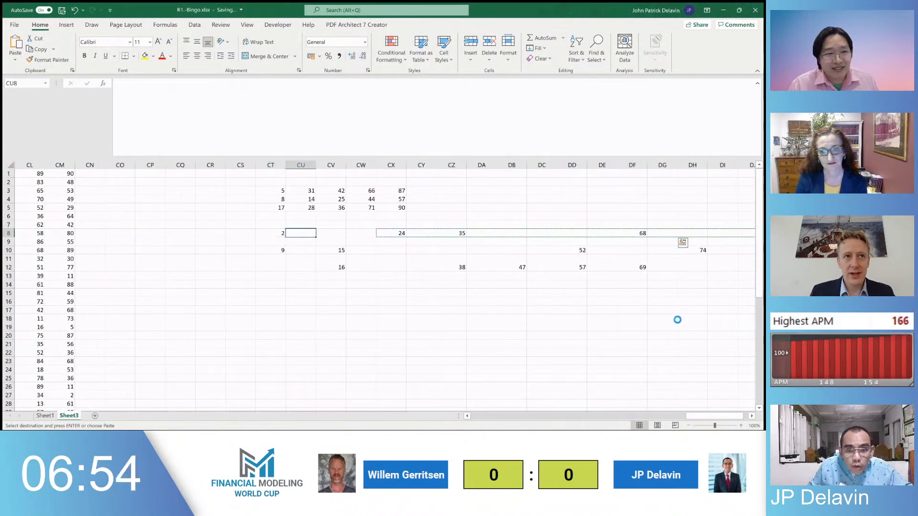
key("ctrl+v")
Move the row 8 block from 35 to 85 one column over so that 35 sits in CV8
key("ctrl+Right")
key("ctrl+shift+Right")
key("ctrl+shift+Right")
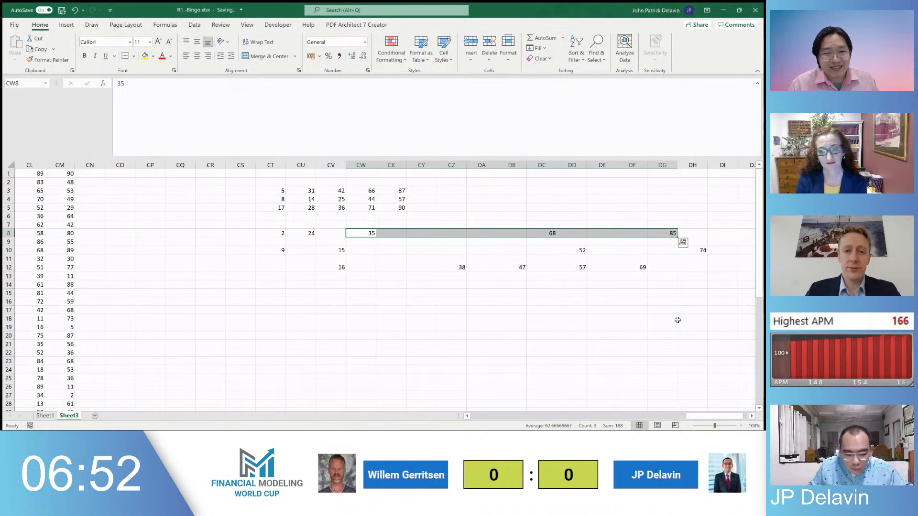
key("ctrl+x")
key("Left")
key("ctrl+v")
Move the row 8 block containing 68 and 85 so that 68 sits in CW8
key("Right")
key("ctrl+Right")
key("ctrl+shift+Right")
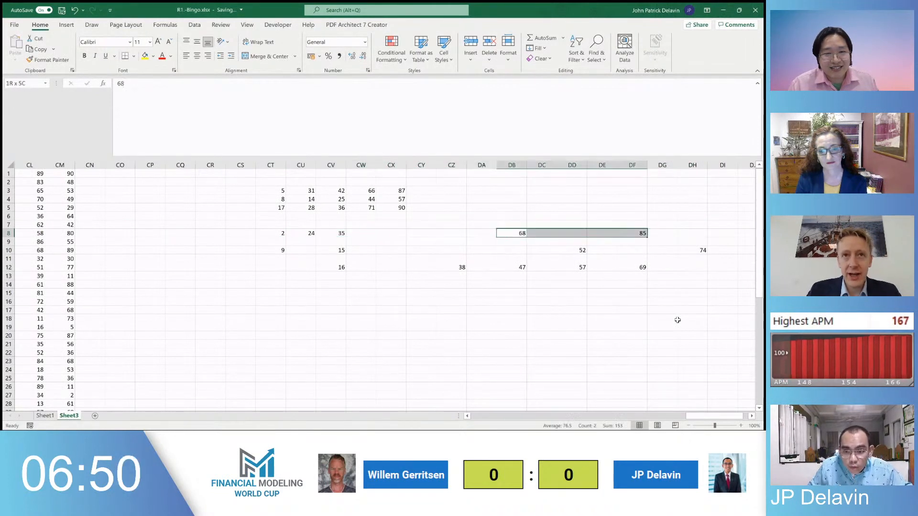
key("ctrl+x")
key("Left")
key("Left")
key("Left")
key("Left")
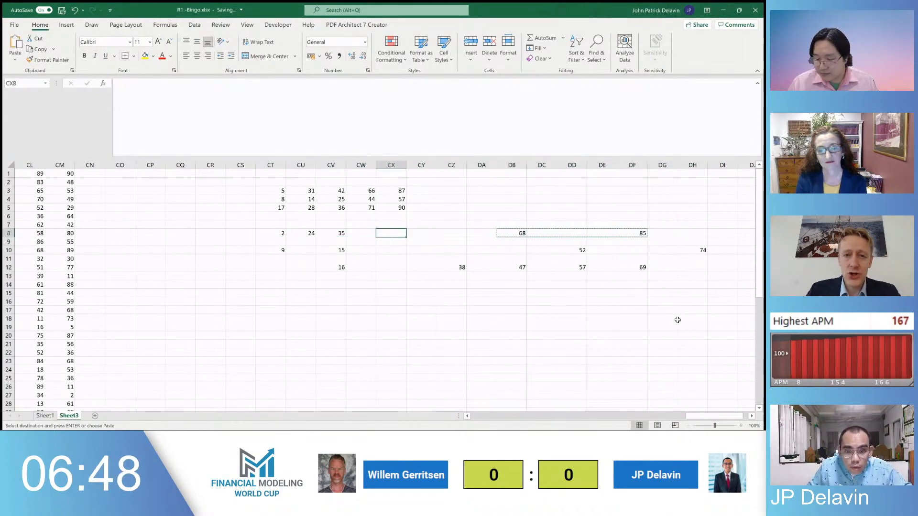
key("ctrl+Left")
key("Right")
key("ctrl+v")
Move 85 to CX8 to complete the compact first line of Player 2's ticket
key("Right")
key("Right")
key("Right")
key("Right")
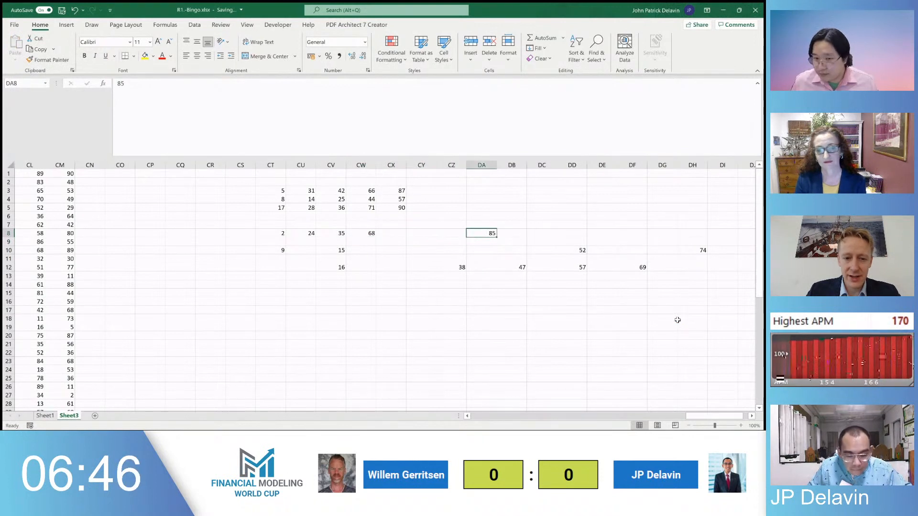
key("ctrl+x")
key("Left")
key("Left")
key("Left")
key("ctrl+v")
Move 86 in row 10 to DI10, directly beside the 74
key("Down")
key("Left")
key("Left")
key("Left")
key("Left")
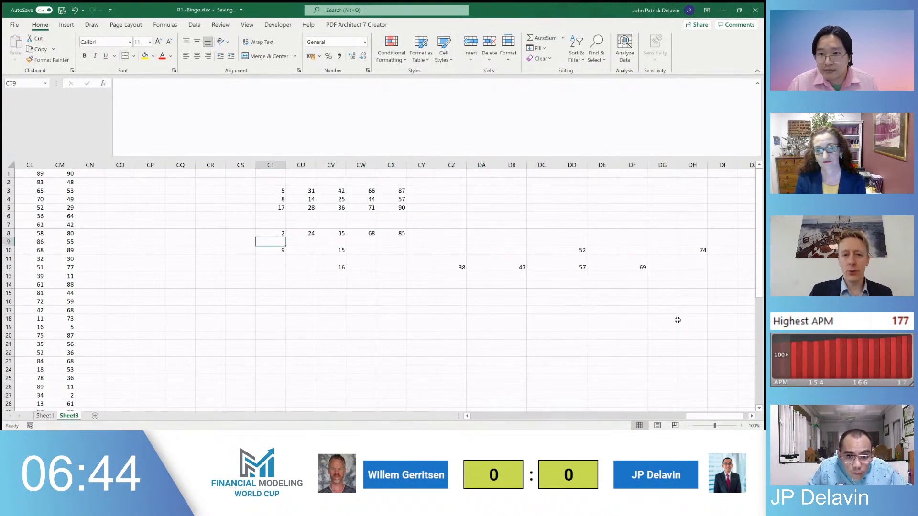
key("Right")
left_click(636, 251)
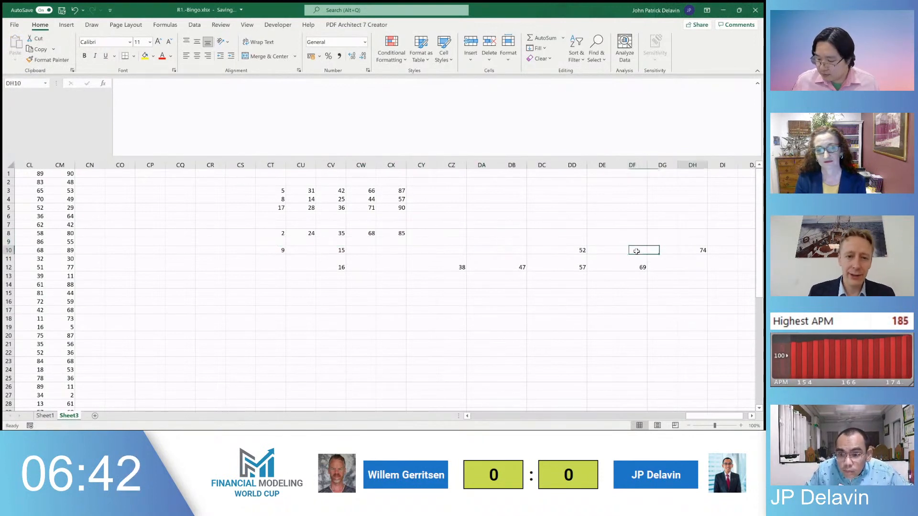
key("ctrl+Right")
key("ctrl+Right")
key("ctrl+x")
key("Left")
key("ctrl+v")
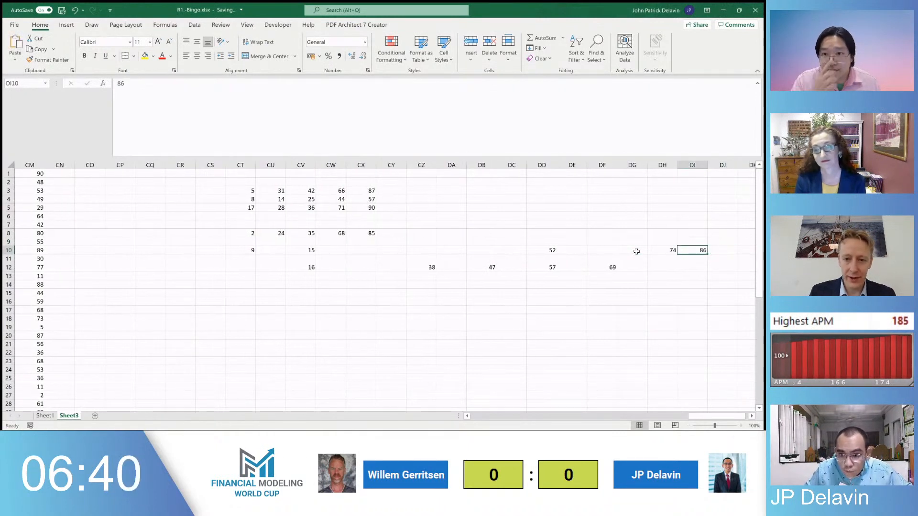
Gather 9, 15, 52, 74 and 86 without gaps and move them to CT9:CX9 as Player 2's second line
key("Down")
key("Left")
key("Left")
left_click_drag(656, 250, 607, 253)
mouse_move(549, 251)
left_mouse_down()
mouse_move(583, 251)
mouse_move(540, 252)
left_mouse_up()
left_click_drag(540, 253, 271, 255)
left_click(398, 251)
left_click_drag(244, 251, 372, 244)
Move 16, 38, 47, 57 and 69 from row 12 into CT10:CX10 without gaps as Player 2's third line
left_click(308, 267)
left_click_drag(307, 266, 252, 250)
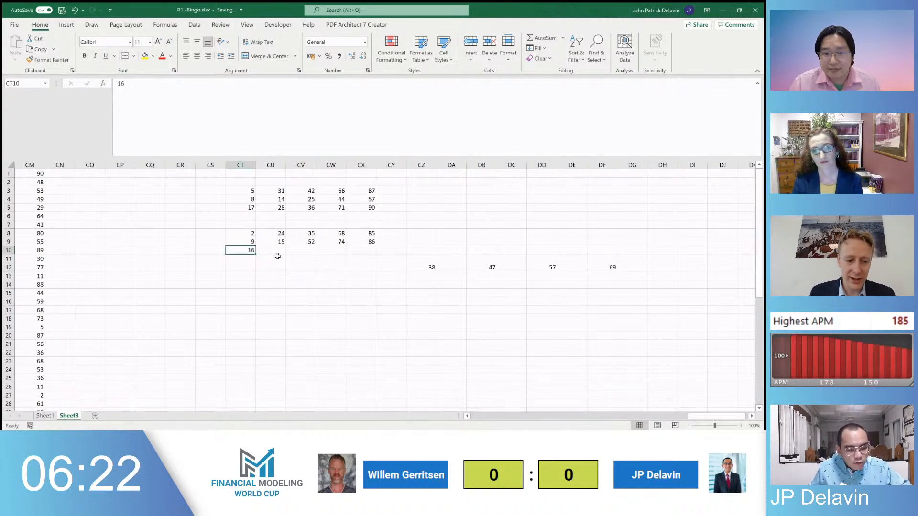
left_click_drag(430, 266, 451, 257)
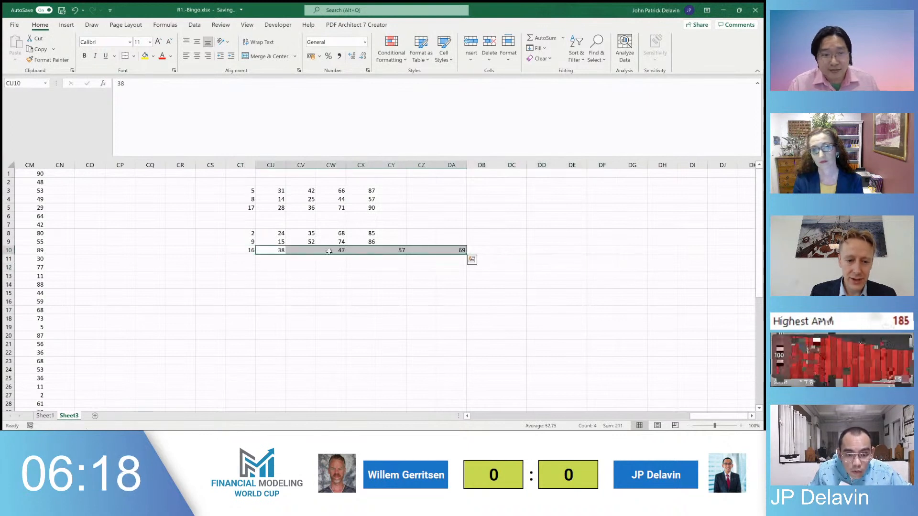
left_click_drag(328, 251, 422, 256)
mouse_move(361, 251)
left_mouse_down()
mouse_move(441, 253)
mouse_move(367, 253)
left_mouse_up()
left_click(393, 253)
Move Player 1's first line (5, 31, 42, 66, 87) from CT3:CX3 to row 1, starting at CQ1
left_click_drag(242, 190, 368, 191)
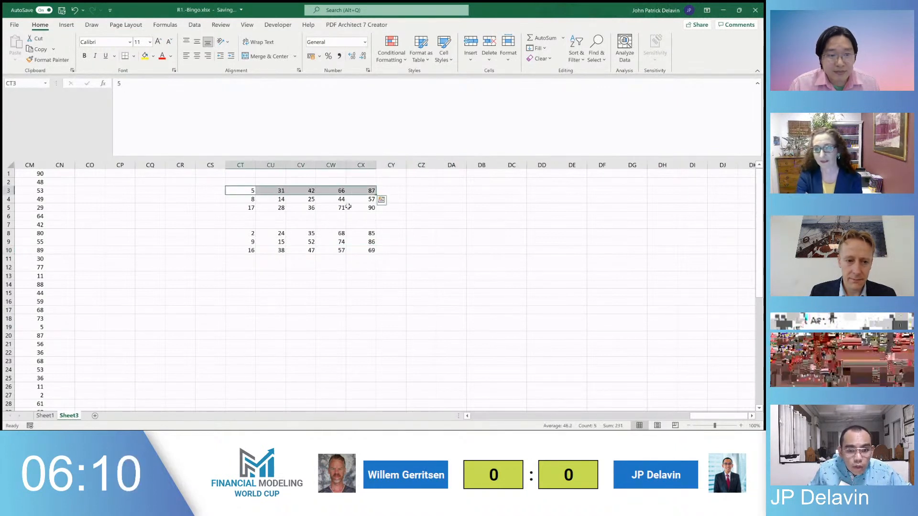
key("ctrl+c")
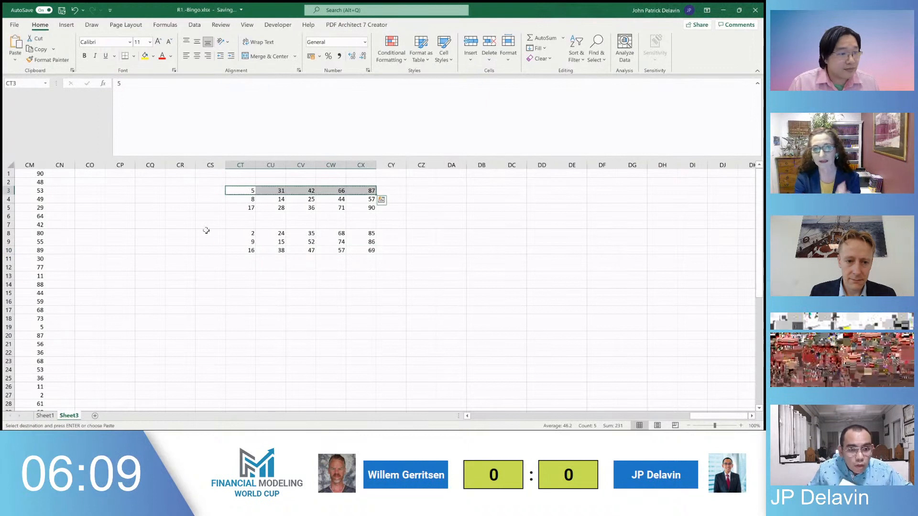
left_click(143, 174)
key("ctrl+v")
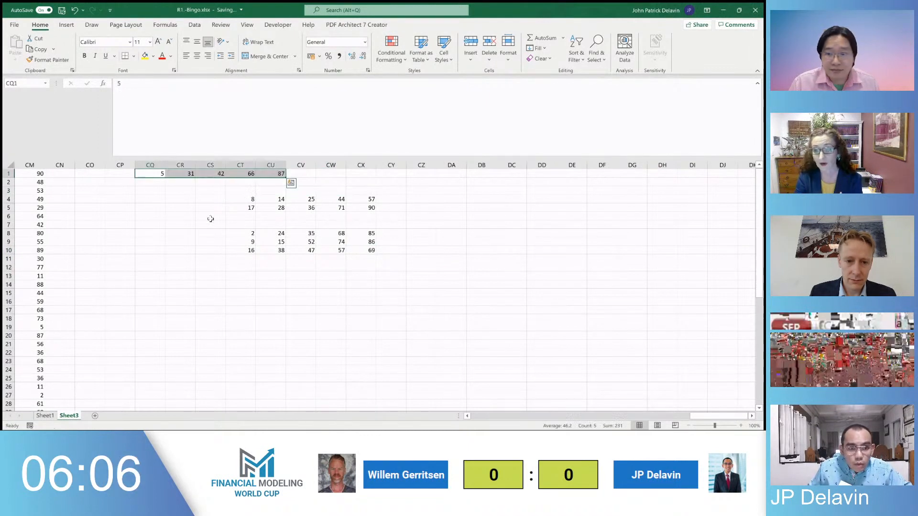
Move Player 1's second line (8, 14, 25, 44, 57) from CT4:CX4 to row 1, starting at CW1
left_click_drag(252, 200, 370, 200)
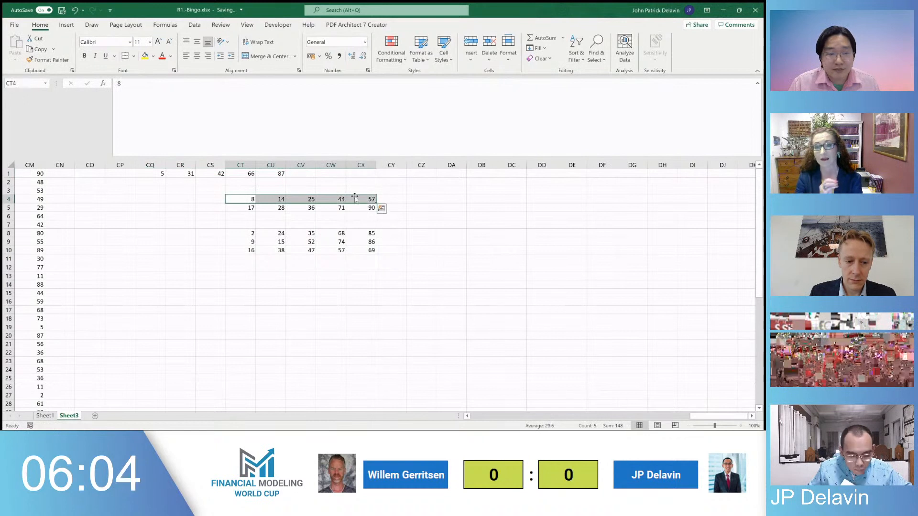
key("ctrl+c")
left_click(334, 175)
key("ctrl+v")
Move Player 1's third line (17, 28, 36, 71, 90) from CT5:CX5 to row 1, starting at DC1
left_click_drag(250, 207, 354, 209)
key("ctrl+x")
left_click(512, 174)
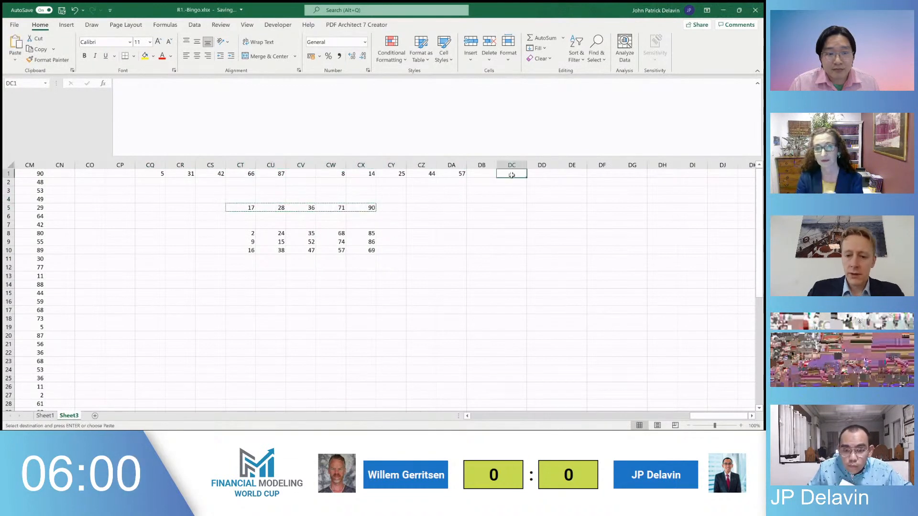
key("ctrl+v")
Move Player 2's first line (2, 24, 35, 68, 85) from CT8:CX8 to row 1, starting at DI1
left_click_drag(250, 233, 357, 233)
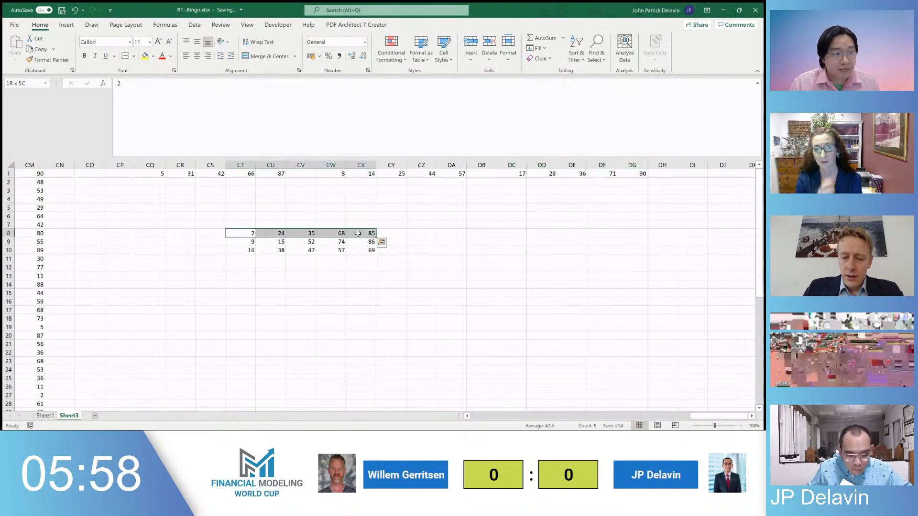
key("ctrl+x")
left_click(695, 176)
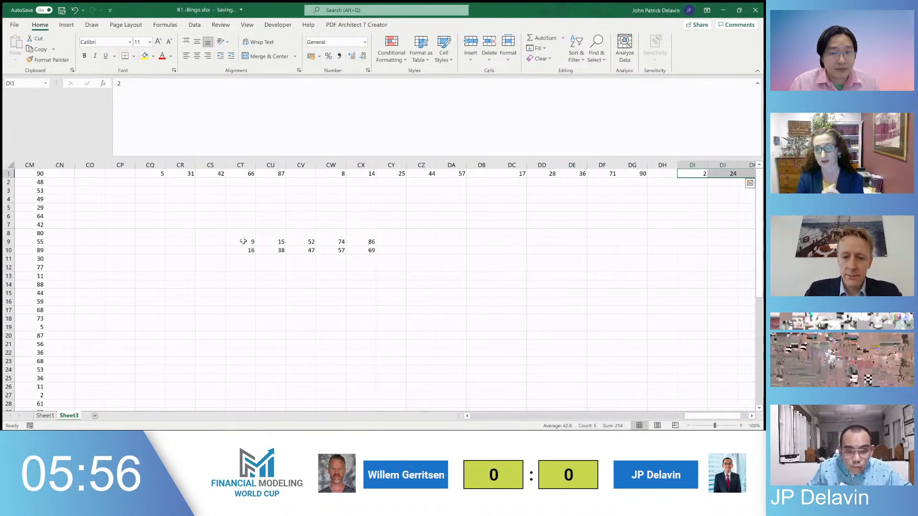
Move Player 2's second line (9, 15, 52, 74, 86) from CT9:CX9 to row 1, starting at DO1
left_click_drag(243, 241, 363, 243)
key("ctrl+c")
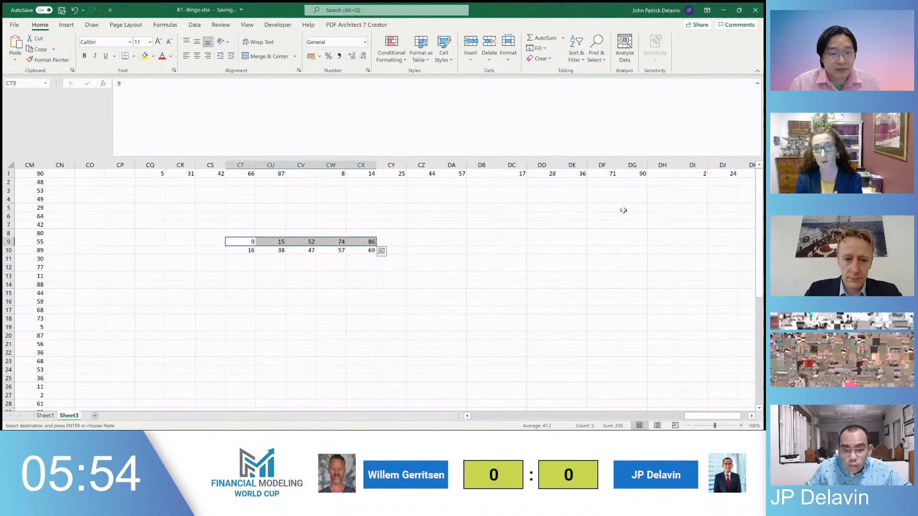
key("ctrl+Up")
key("ctrl+Right")
key("ctrl+Right")
key("ctrl+Right")
key("ctrl+Right")
key("ctrl+Right")
key("ctrl+Right")
key("ctrl+Right")
key("Right")
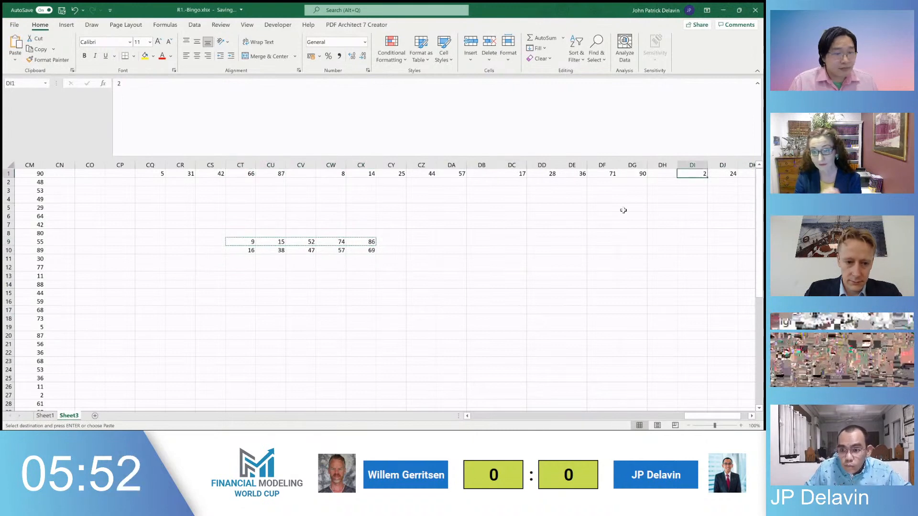
key("ctrl+v")
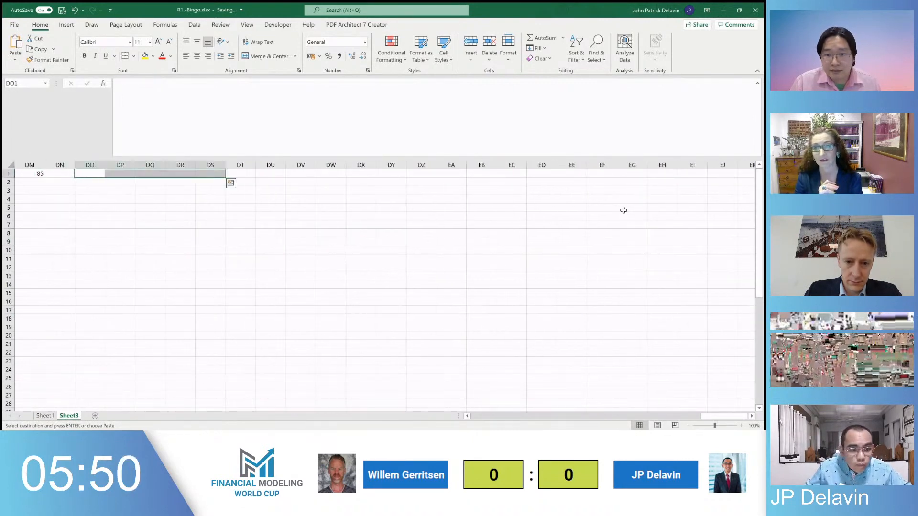
Move Player 2's third line (16, 38, 47, 57, 69) from CT10:CX10 to row 1, starting at DU1
key("Escape")
key("ctrl+Left")
key("ctrl+Left")
key("ctrl+Left")
key("ctrl+Left")
key("ctrl+Left")
key("ctrl+Left")
key("ctrl+Left")
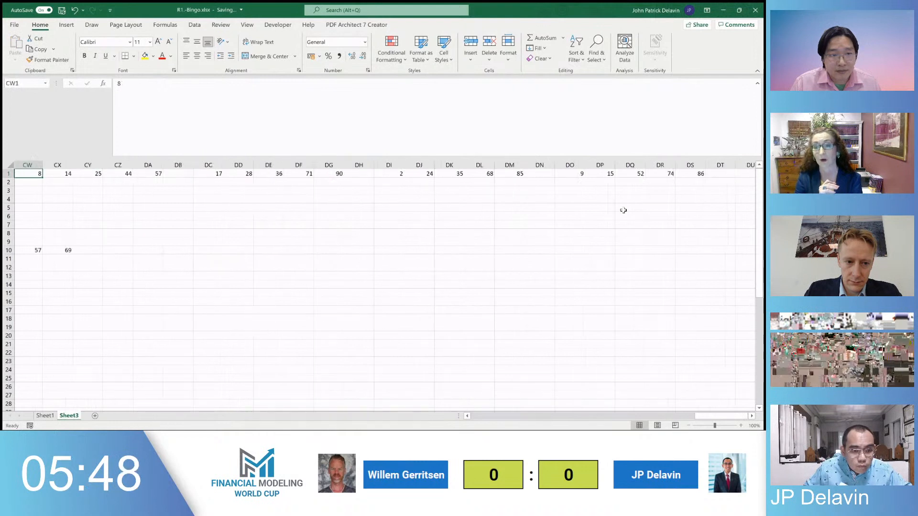
left_click(123, 251)
key("ctrl+shift+Left")
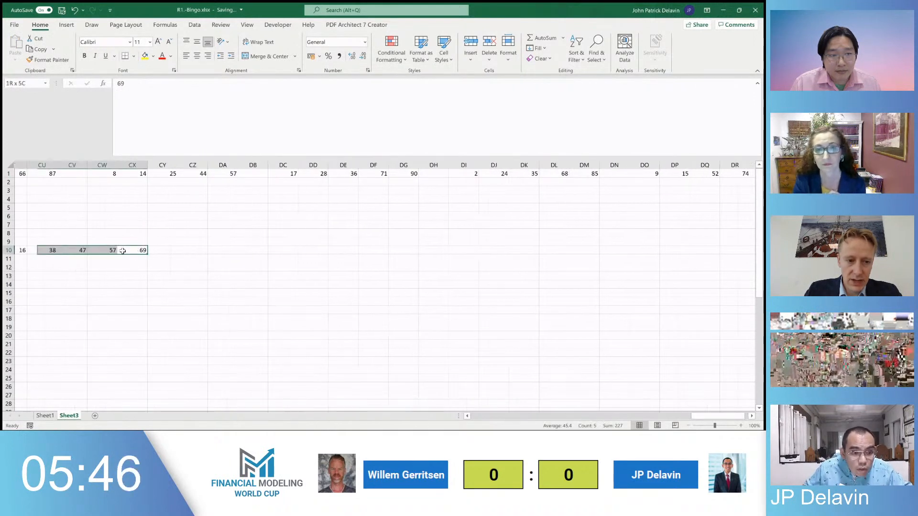
key("ctrl+c")
key("ctrl+Up")
key("ctrl+Right")
key("ctrl+Right")
key("ctrl+Right")
key("ctrl+Right")
key("ctrl+Right")
key("ctrl+Right")
key("ctrl+Right")
key("ctrl+Right")
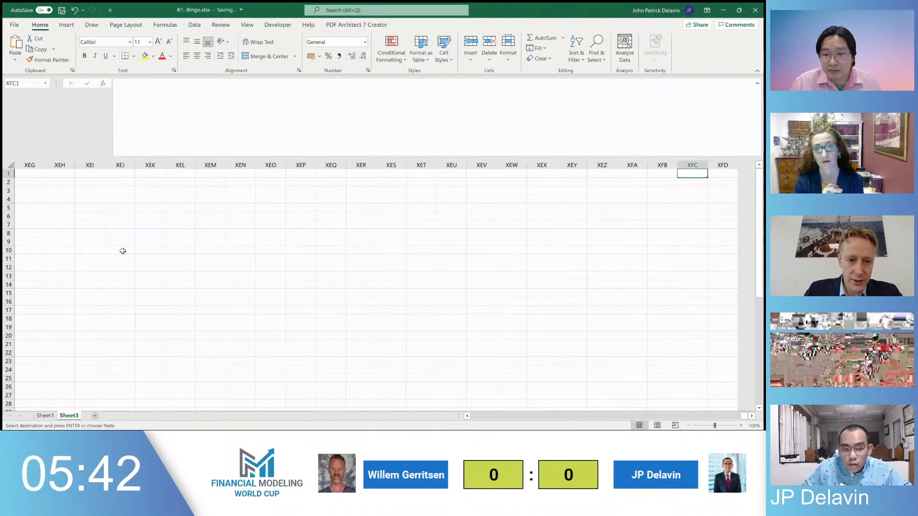
key("ctrl+Left")
key("Right")
key("Right")
key("Return")
Freeze the panes at B2 so row 1 and column A stay fixed
key("ctrl+Left")
key("ctrl+Left")
key("ctrl+Left")
key("ctrl+Left")
key("ctrl+Left")
key("ctrl+Left")
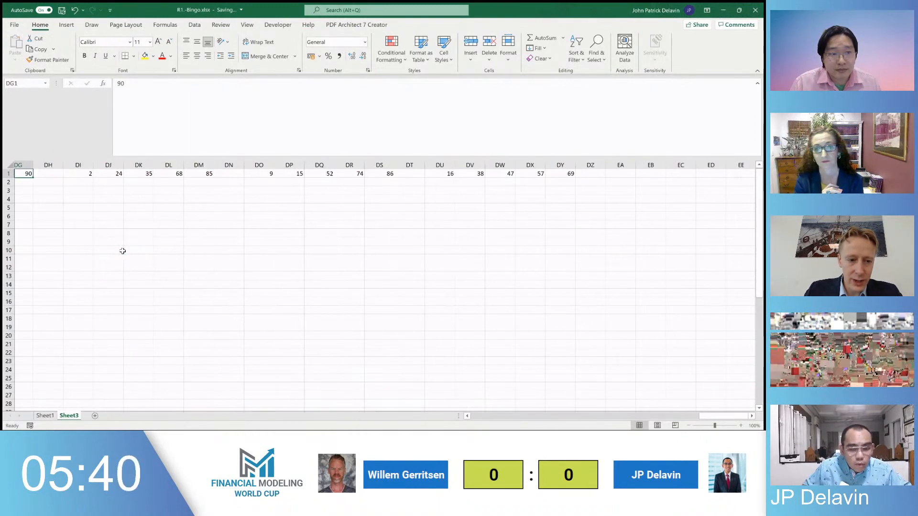
key("ctrl+Home")
key("Down")
key("Right")
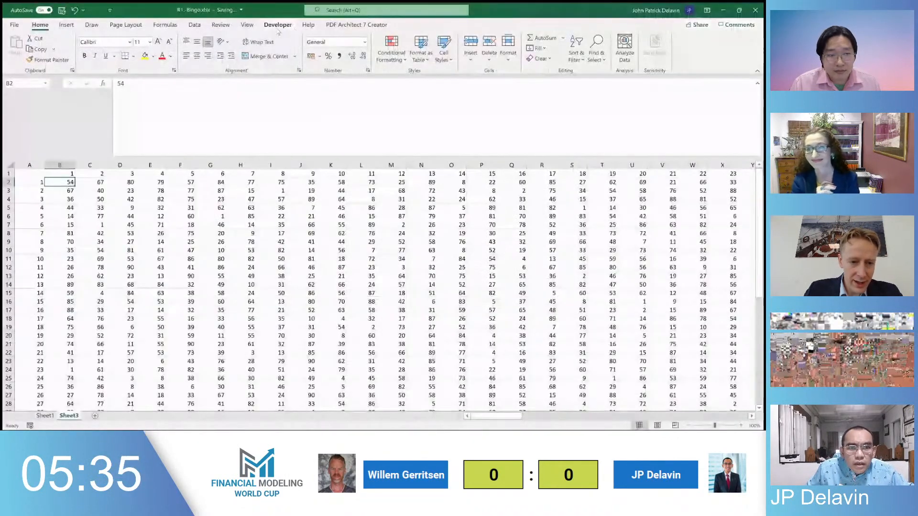
left_click(328, 36)
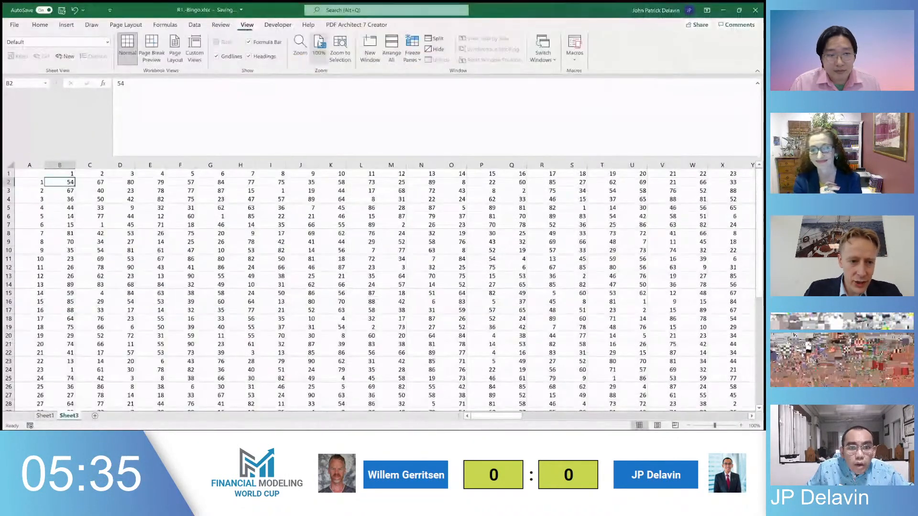
left_click(412, 52)
left_click(445, 72)
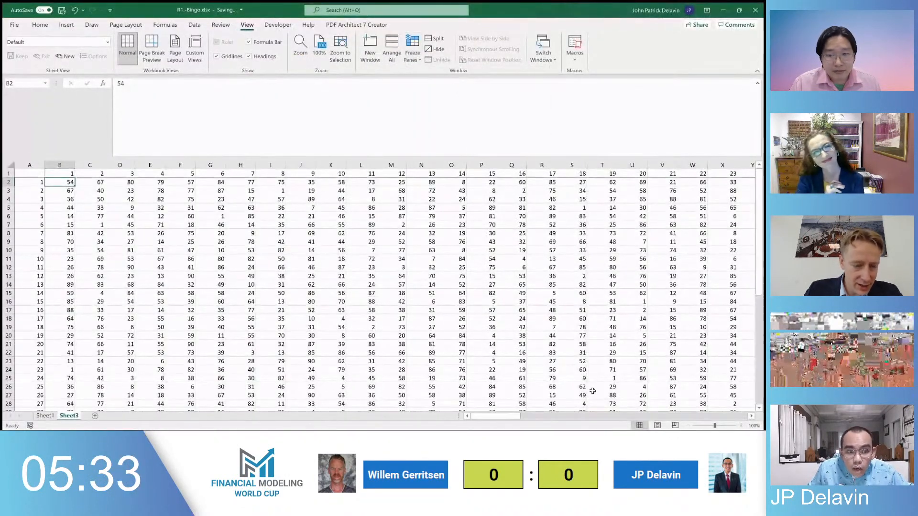
Delete the two blank columns CO:CP in front of the ticket lines and select CO2
left_click(489, 410)
left_click_drag(488, 415, 679, 415)
left_click(221, 183)
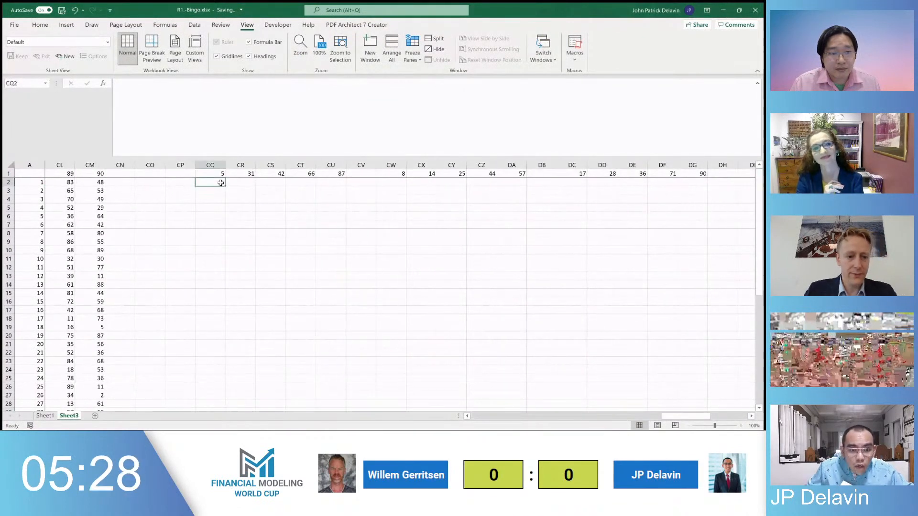
key("Left")
key("shift+Left")
key("ctrl+minus")
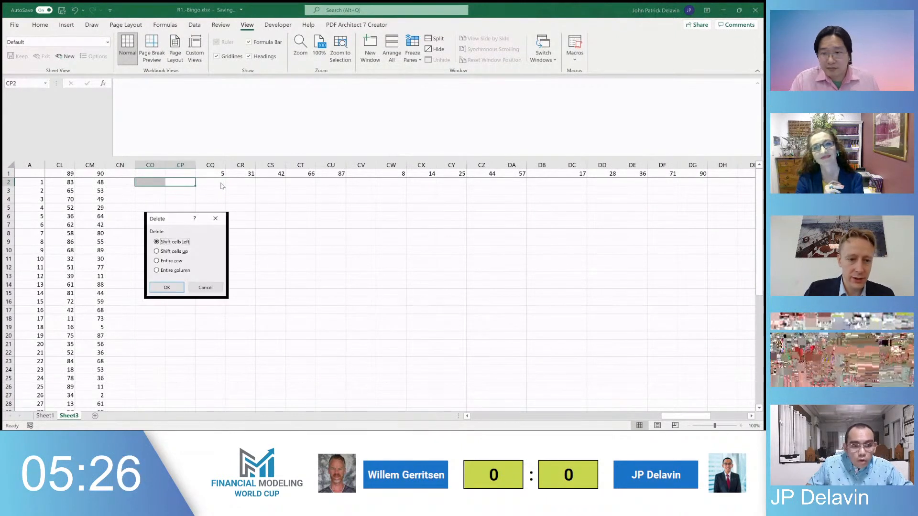
key("c")
key("Return")
key("Right")
key("Right")
key("Left")
key("Left")
key("Left")
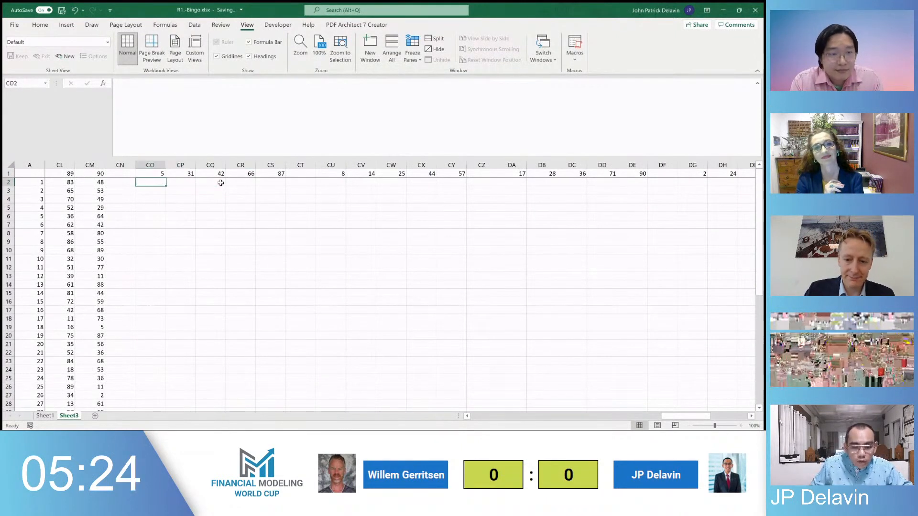
type("=match(")
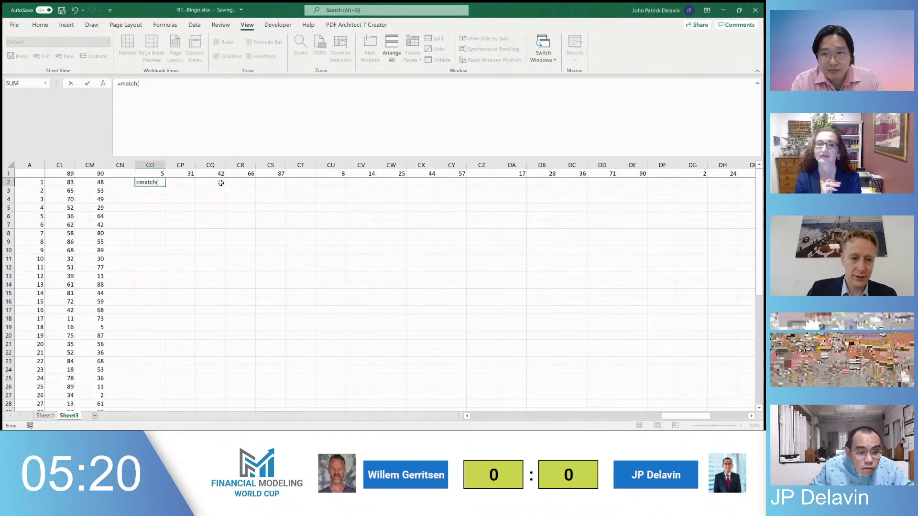
key("Left")
key("Left")
key("ctrl+shift+Left")
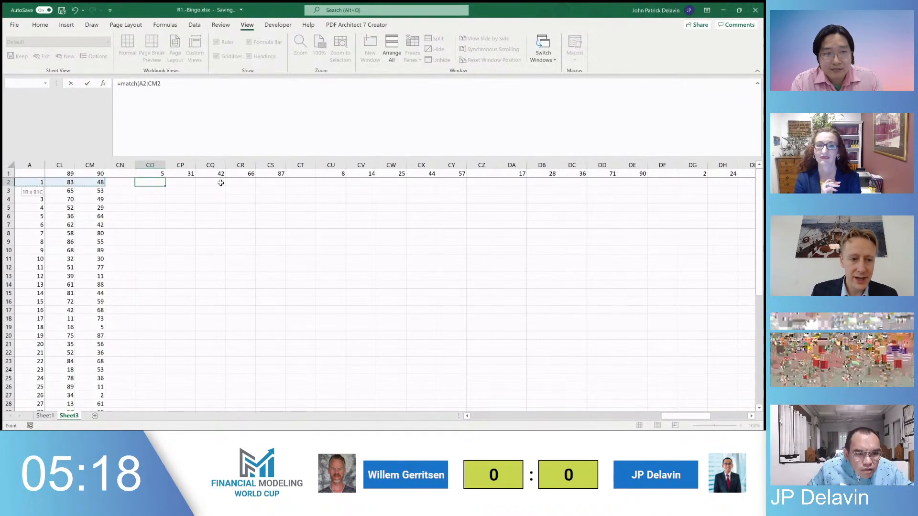
key("shift+Right")
key("Escape")
type("=")
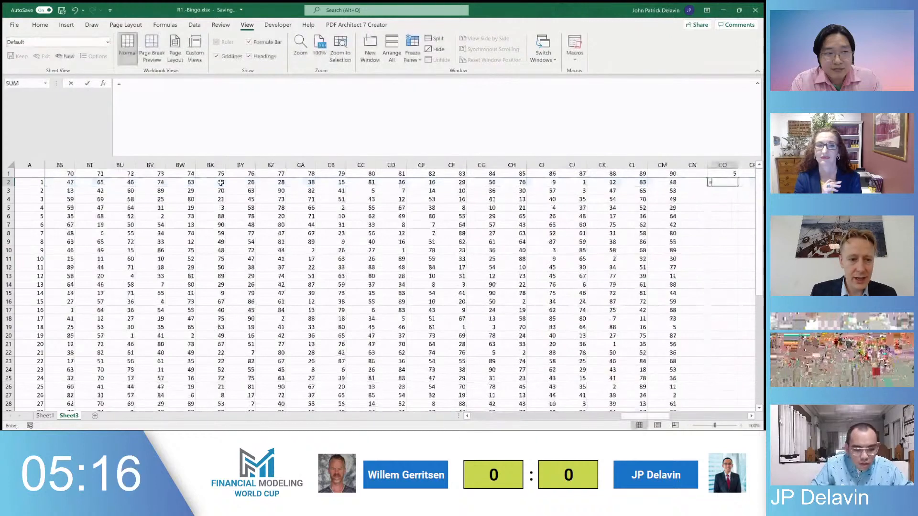
type("xmatch(")
key("Left")
key("Left")
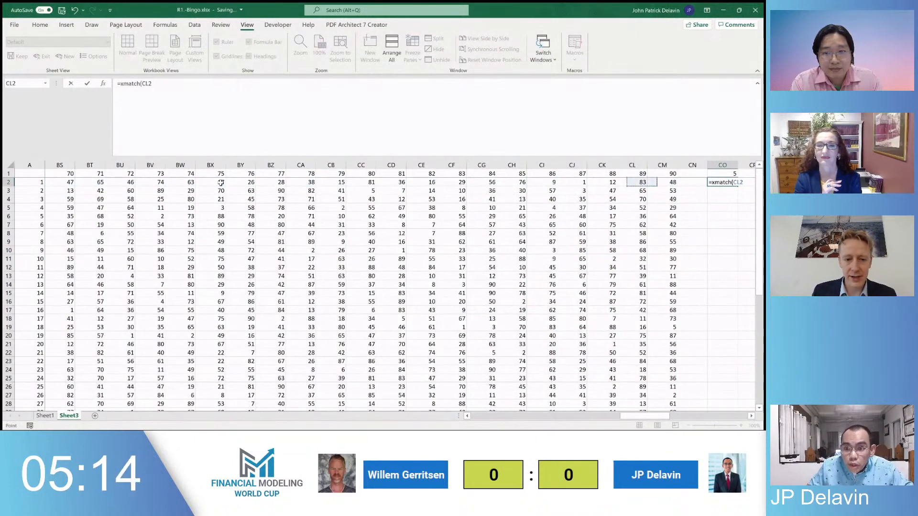
key("ctrl+shift+Left")
key("shift+Right")
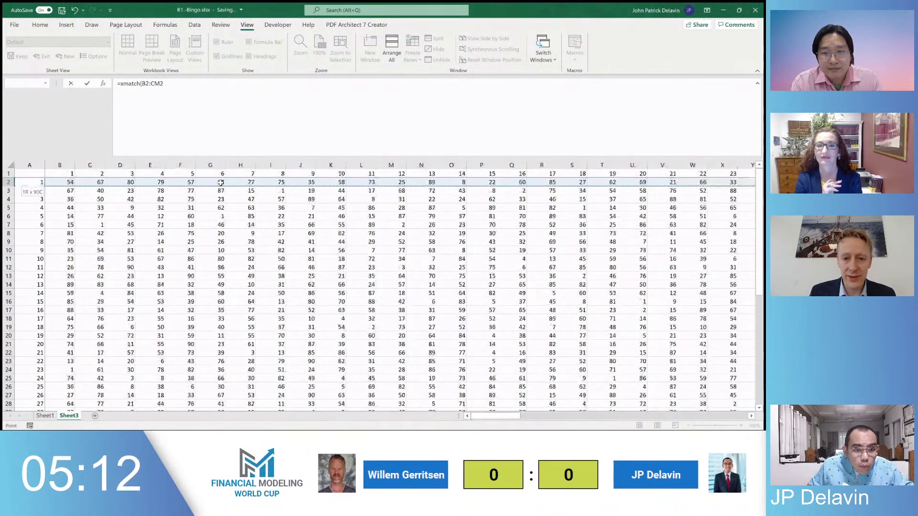
key("F4")
key("F4")
type(",")
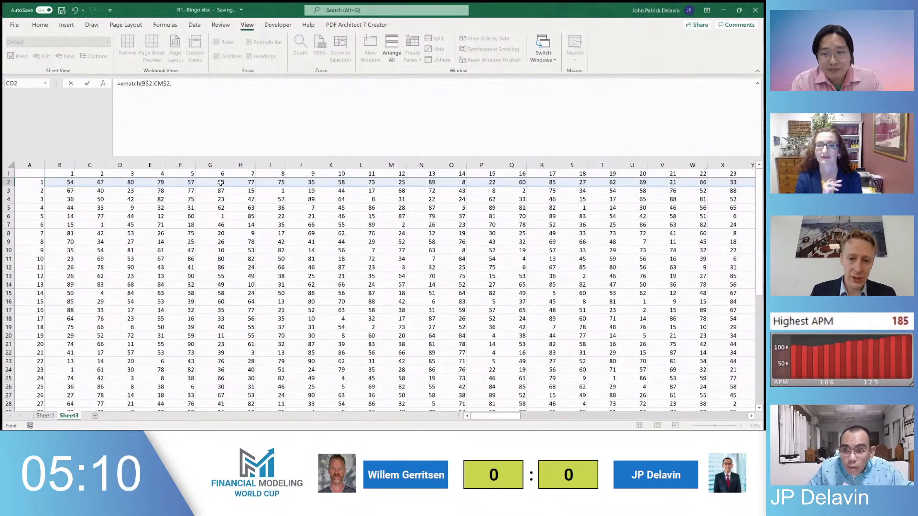
key("Up")
key("Escape")
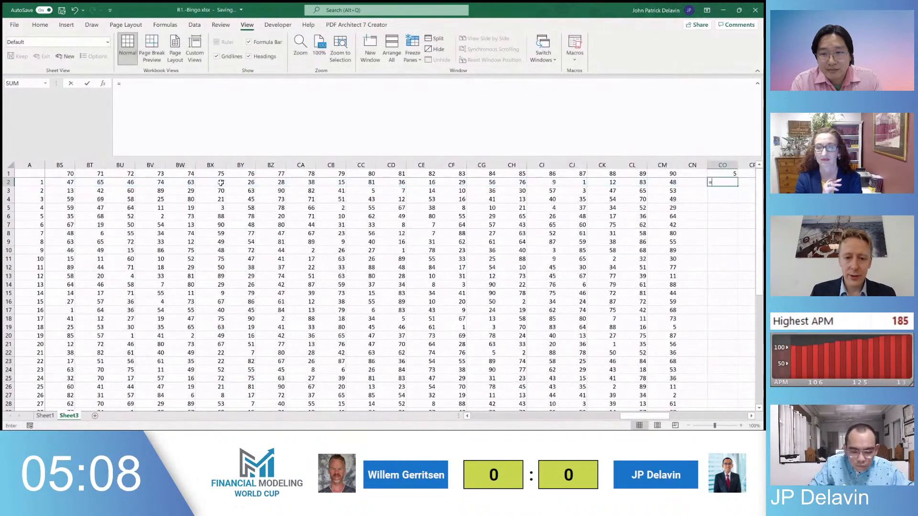
Enter =XMATCH(CO$1,$B2:$CM2,0) in CO2 to find the draw position of the ticket number above
type("=xmatch(")
key("Up")
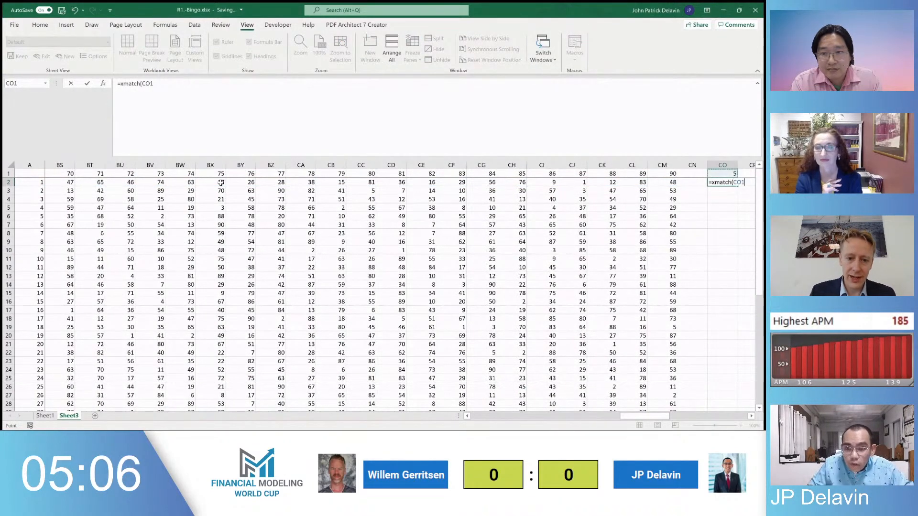
key("F4")
key("Left")
key("Left")
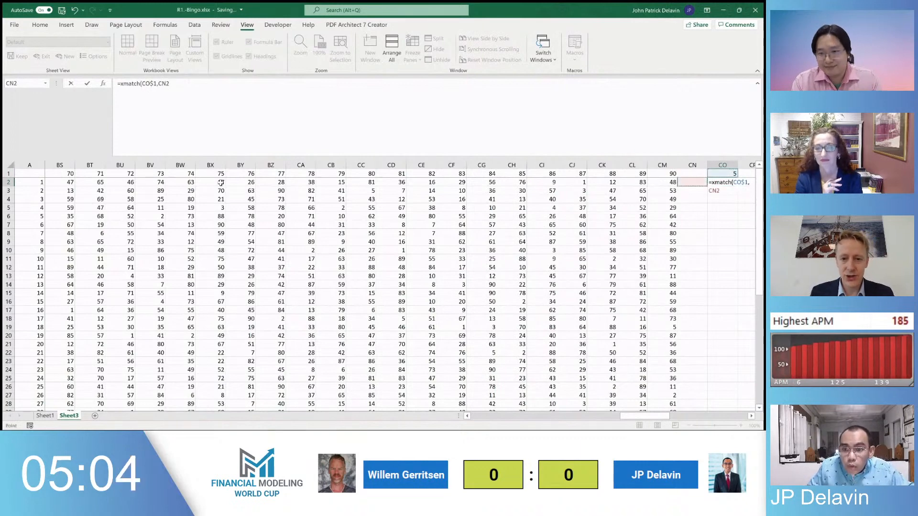
key("ctrl+shift+Left")
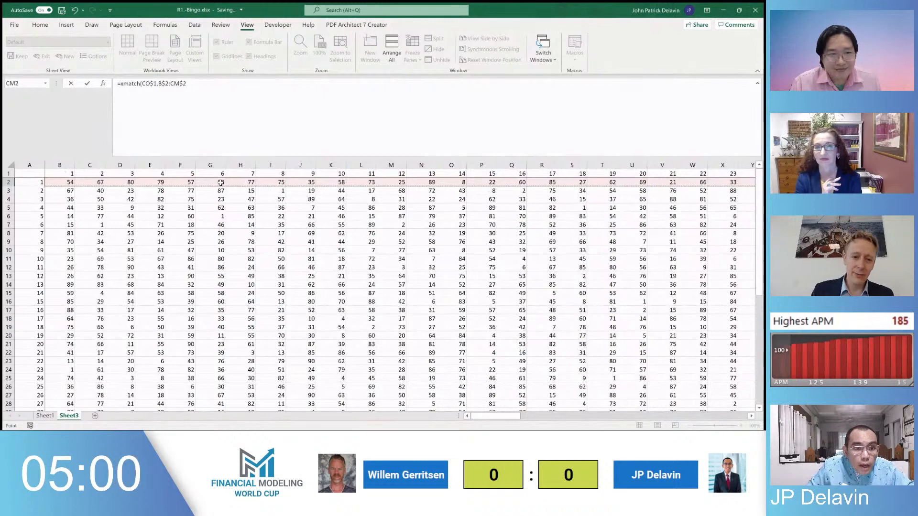
key("F4")
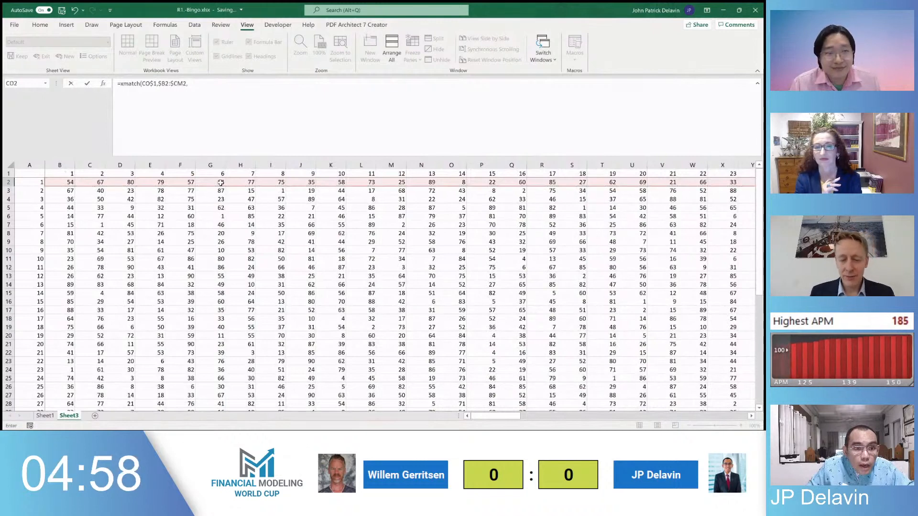
type("0")
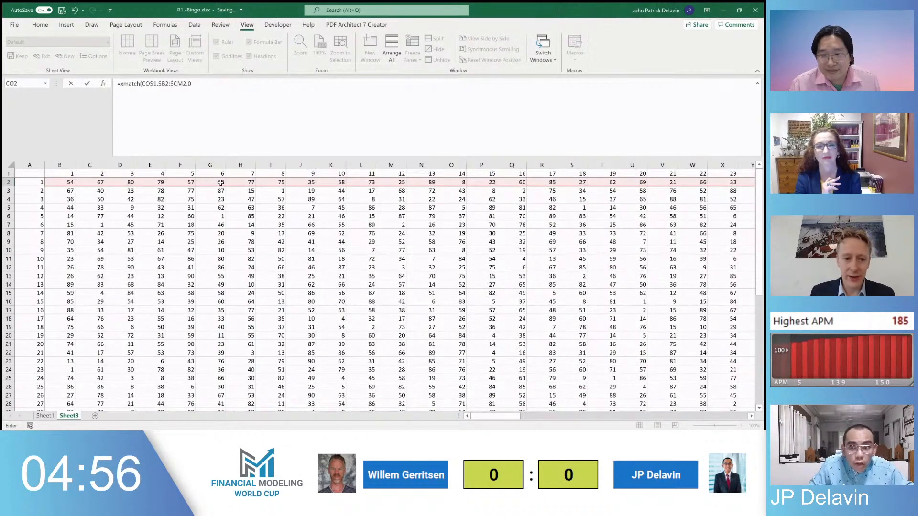
key("ctrl+Return")
Copy the XMATCH formula from CO2 across the rest of Player 1's first line, through CS2
key("ctrl+c")
key("shift+Right")
key("shift+Right")
key("shift+Right")
key("shift+Right")
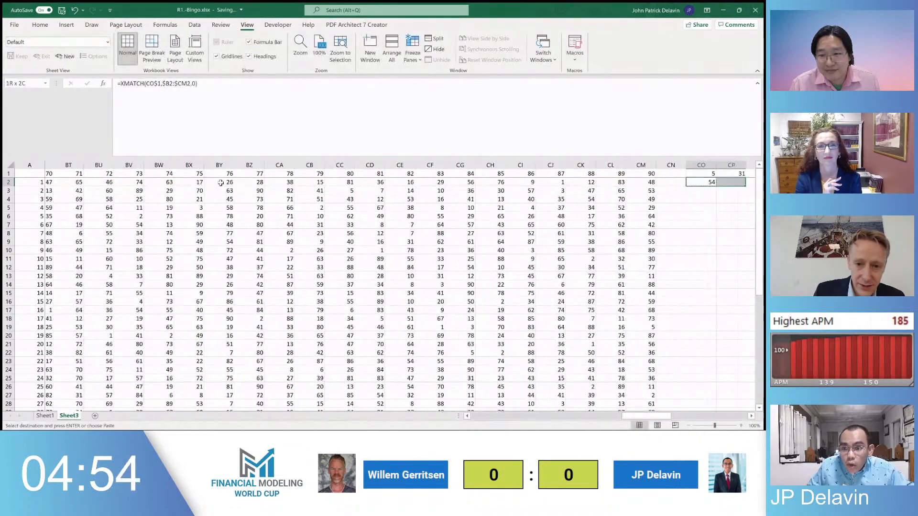
key("ctrl+v")
key("shift+Left")
key("shift+Left")
key("shift+Left")
key("shift+Left")
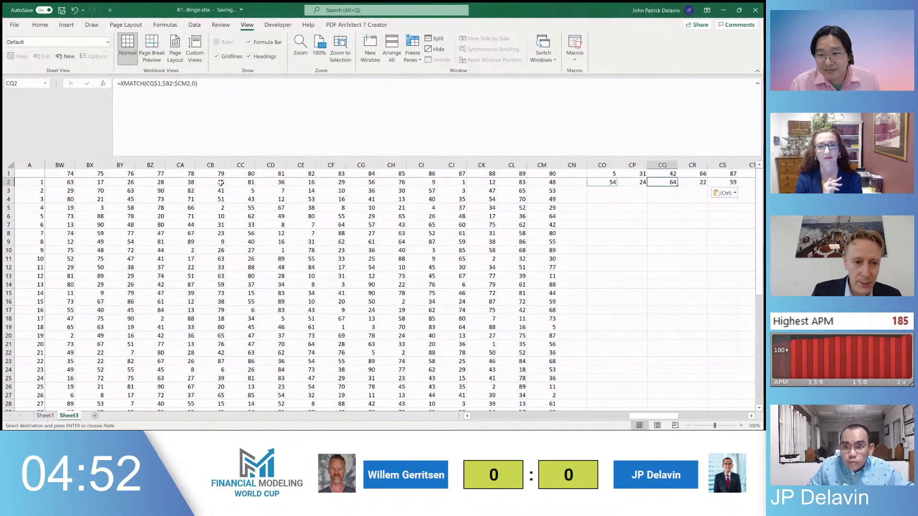
key("ctrl+shift+Right")
key("ctrl+c")
key("ctrl+Right")
key("Left")
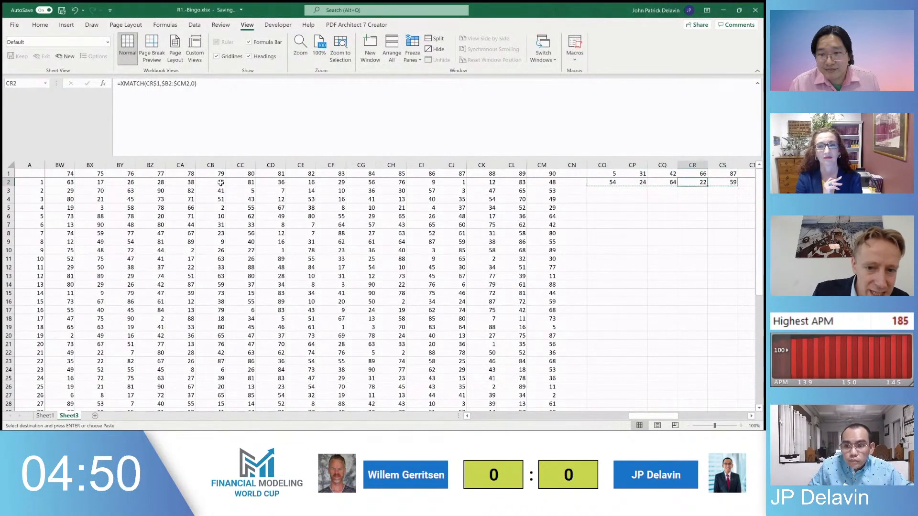
key("Right")
key("Escape")
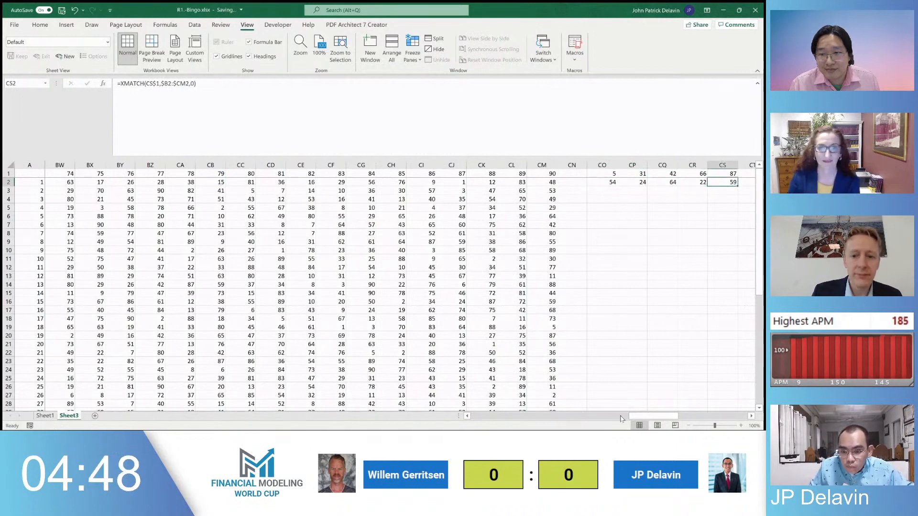
Copy the XMATCH formulas from CO2:CS2 under Player 1's second and third lines, in CU2:CY2 and DA2:DE2
left_click_drag(645, 415, 682, 415)
left_click_drag(98, 180, 201, 180)
key("ctrl+c")
left_click(271, 182)
key("ctrl+v")
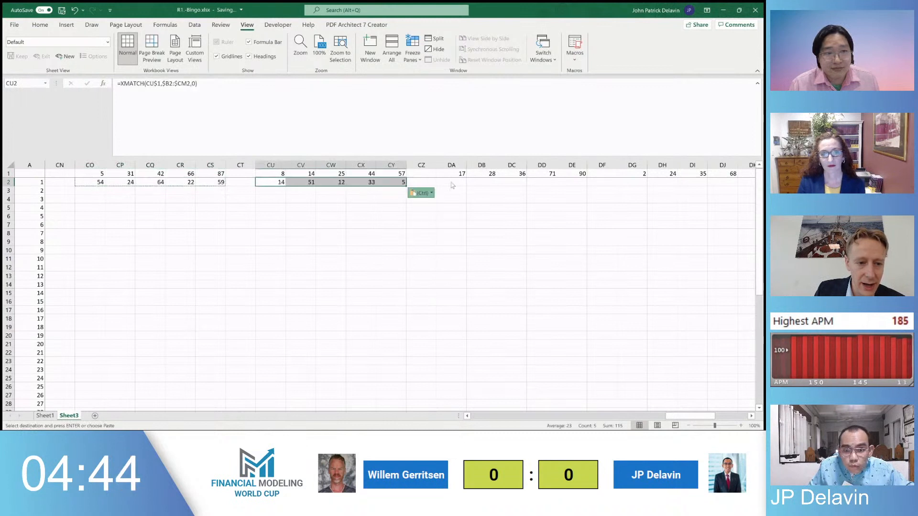
left_click(453, 182)
key("ctrl+v")
key("ctrl+c")
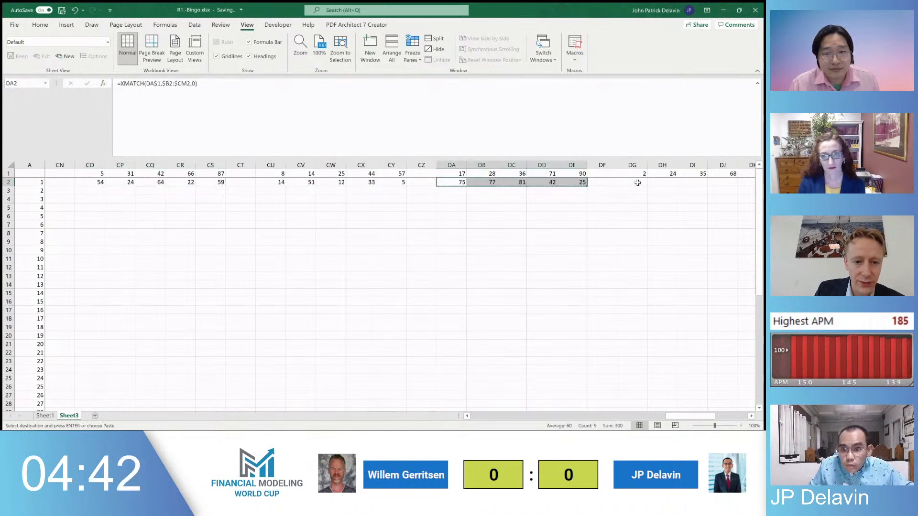
Paste the XMATCH formulas under Player 2's three ticket lines, in DG2:DK2, DM2:DQ2 and DS2:DW2
left_click(636, 182)
key("ctrl+v")
left_click_drag(692, 416, 730, 416)
left_click(493, 184)
key("ctrl+v")
left_click(550, 182)
key("ctrl+v")
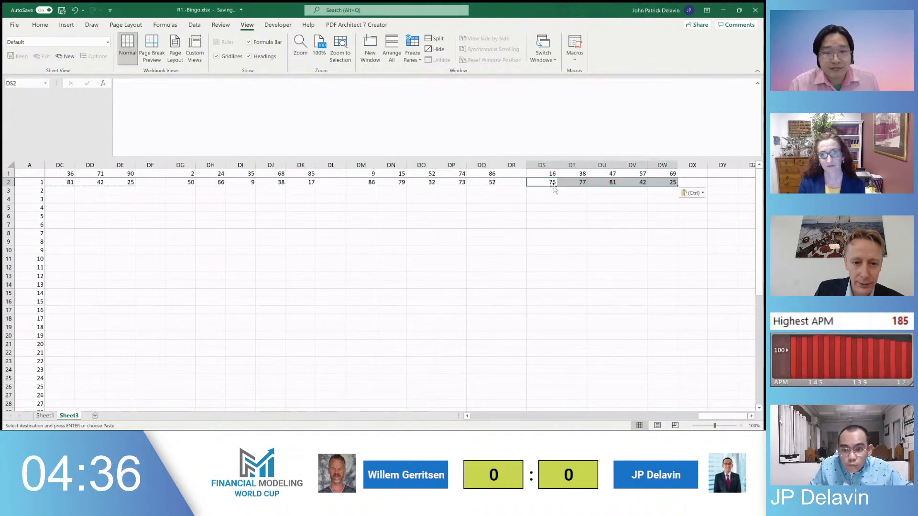
key("ctrl+Right")
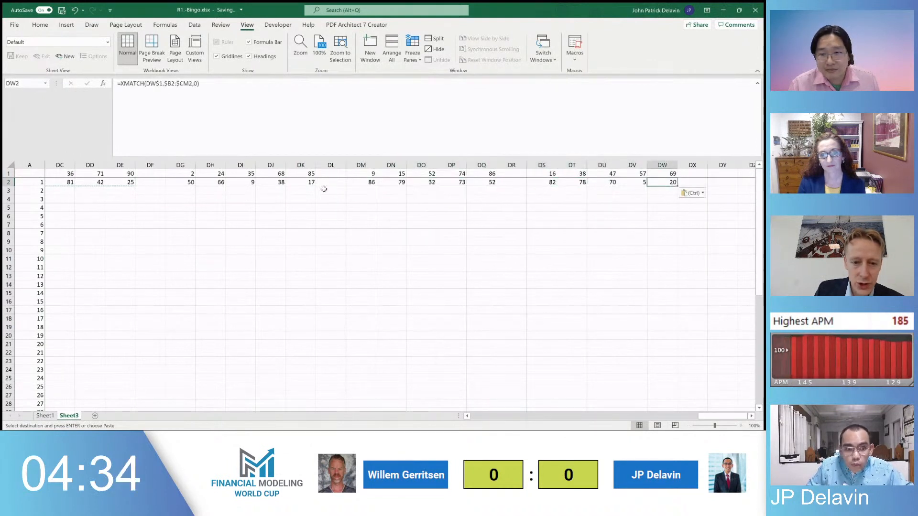
key("ctrl+shift+Left")
key("ctrl+shift+Left")
key("ctrl+shift+Left")
key("ctrl+shift+Left")
key("ctrl+shift+Left")
key("ctrl+shift+Left")
key("ctrl+shift+Left")
key("ctrl+shift+Left")
key("ctrl+shift+Left")
key("ctrl+shift+Left")
key("ctrl+shift+Left")
key("ctrl+shift+Left")
key("ctrl+shift+Left")
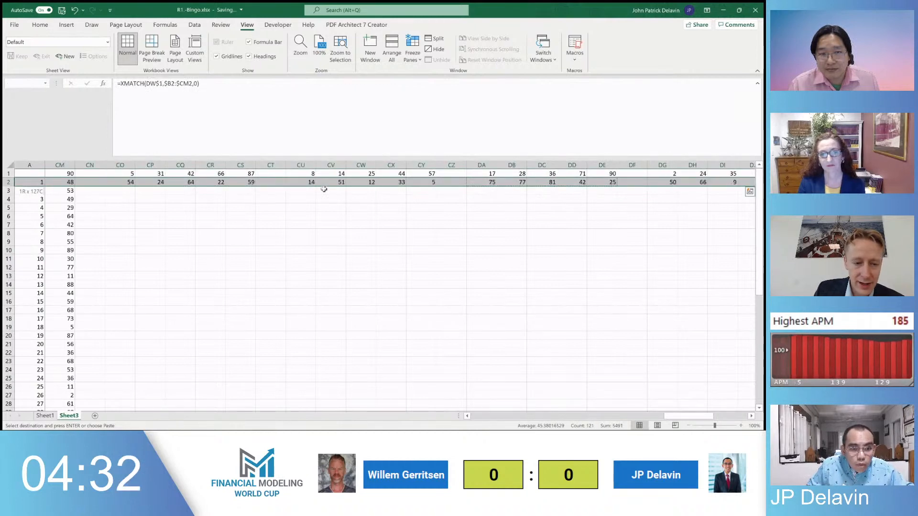
key("shift+Right")
key("shift+Right")
key("shift+Right")
key("ctrl+shift+Right")
key("ctrl+shift+Right")
key("ctrl+shift+Right")
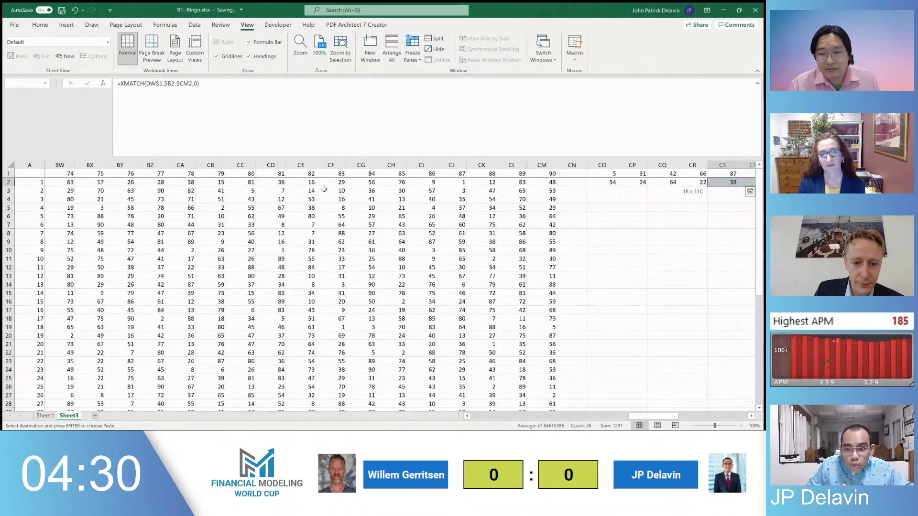
key("ctrl+shift+Left")
key("ctrl+shift+Down")
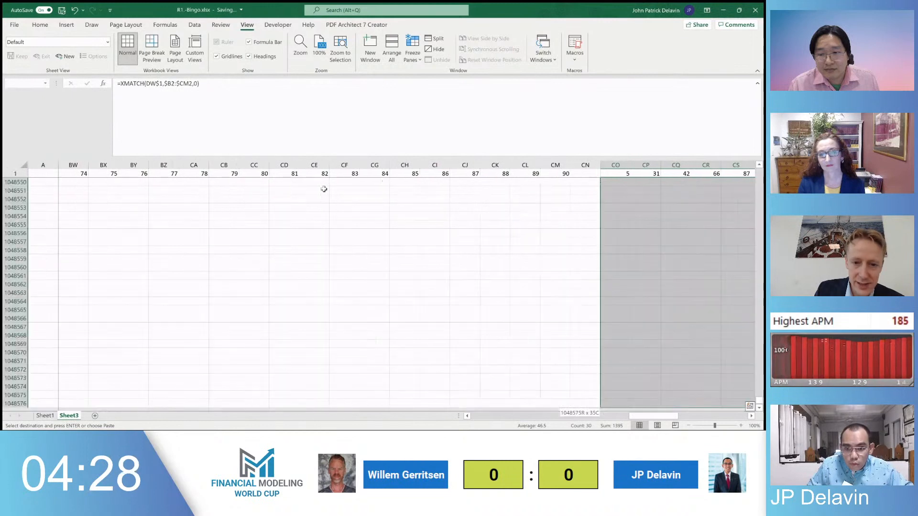
key("Left")
key("Left")
key("Left")
key("Left")
key("Left")
key("Left")
key("Left")
key("Left")
key("Left")
key("Left")
key("Left")
key("Left")
key("Left")
key("Left")
key("Left")
key("Left")
key("Left")
key("Left")
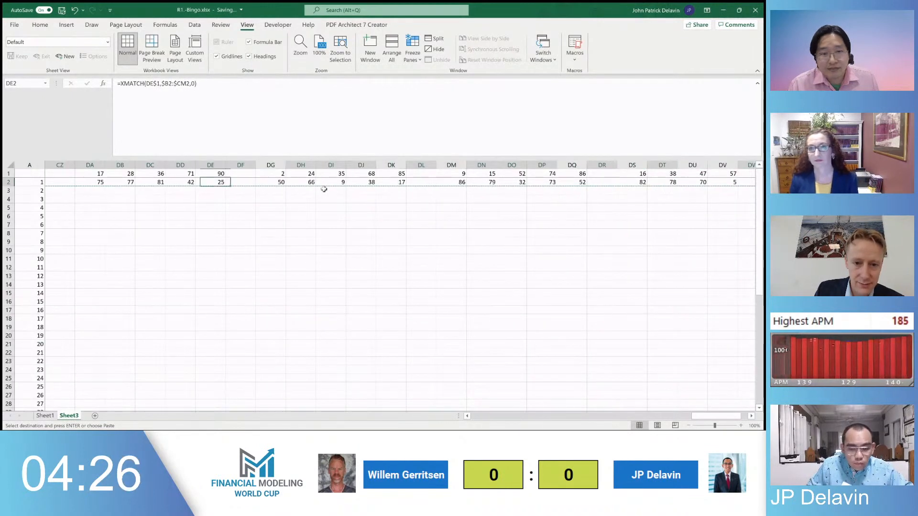
Hide all unused rows below row 51, the row of game 50
key("ctrl+Home")
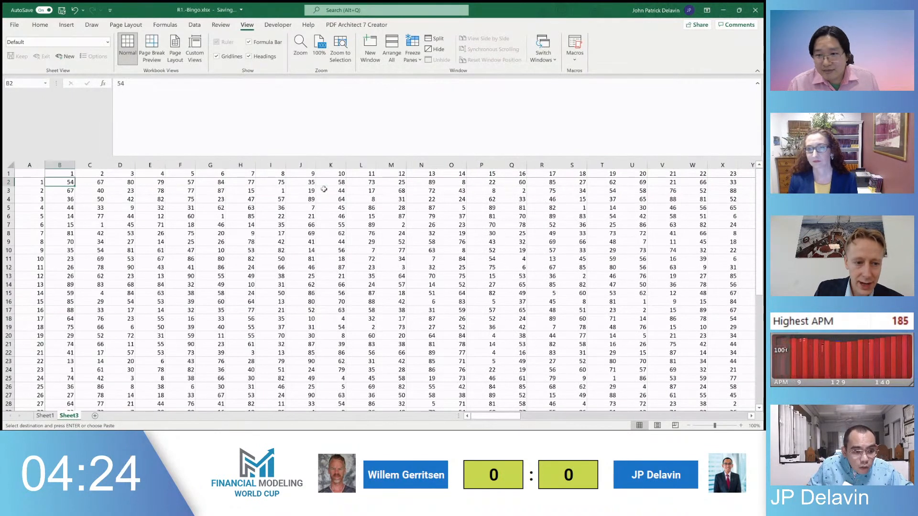
key("ctrl+Down")
key("Down")
key("ctrl+shift+Down")
key("Up")
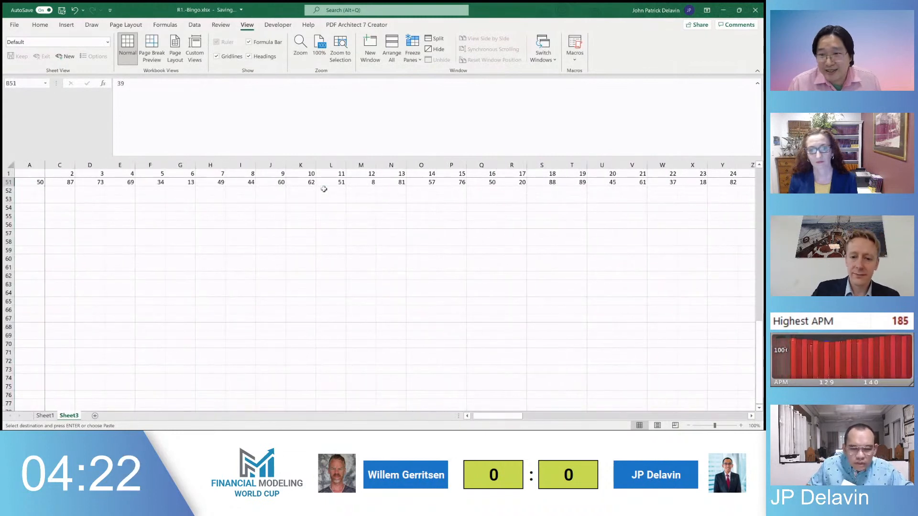
key("Down")
key("ctrl+shift+Down")
key("ctrl+9")
key("Up")
key("ctrl+Up")
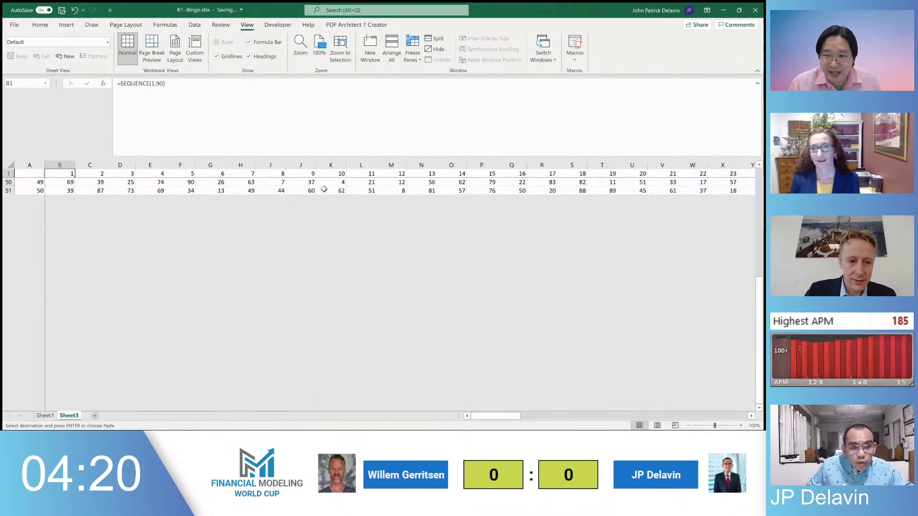
Copy the full row of XMATCH formulas for both players' ticket lines, CO2:DW2
key("Right")
key("Down")
key("ctrl+Right")
key("ctrl+Right")
key("shift+Right")
key("shift+Right")
key("shift+Right")
key("shift+Right")
key("shift+Right")
key("shift+Right")
key("shift+Right")
key("shift+Right")
key("shift+Right")
key("shift+Right")
key("shift+Right")
key("shift+Right")
key("shift+Right")
key("shift+Right")
key("shift+Right")
key("shift+Right")
key("shift+Right")
key("shift+Right")
key("shift+Right")
key("shift+Right")
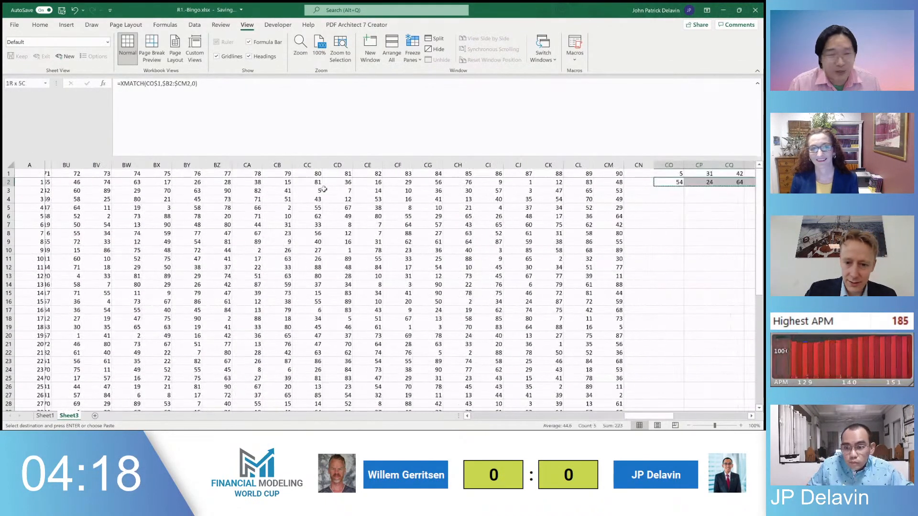
key("ctrl+v")
Hide all unused columns from DX onward, after Player 2's last ticket line
key("ctrl+Right")
key("ctrl+Right")
key("ctrl+Right")
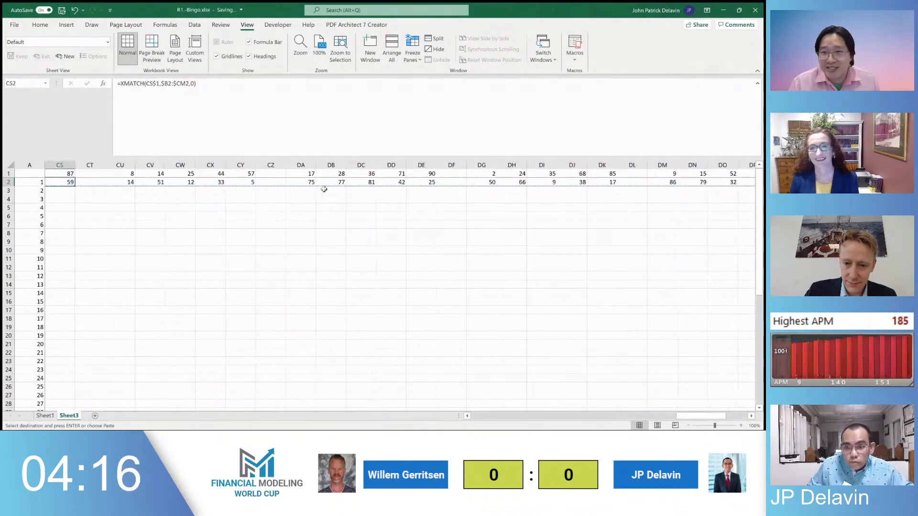
key("ctrl+End")
key("ctrl+Left")
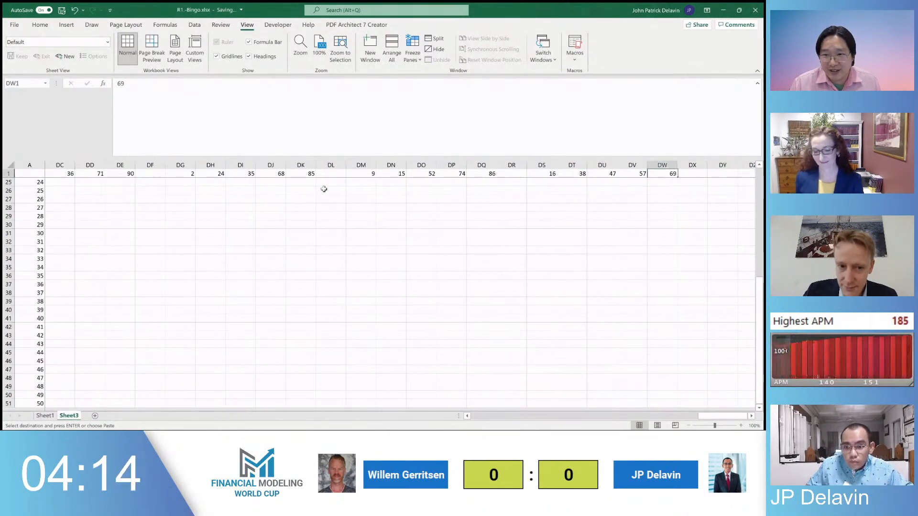
key("Right")
key("ctrl+shift+Right")
key("ctrl+9")
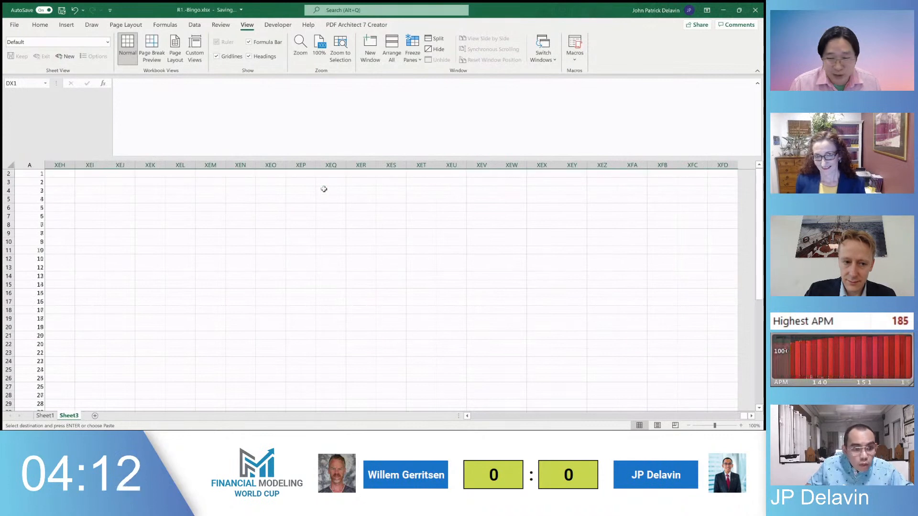
key("ctrl+0")
key("Left")
key("Left")
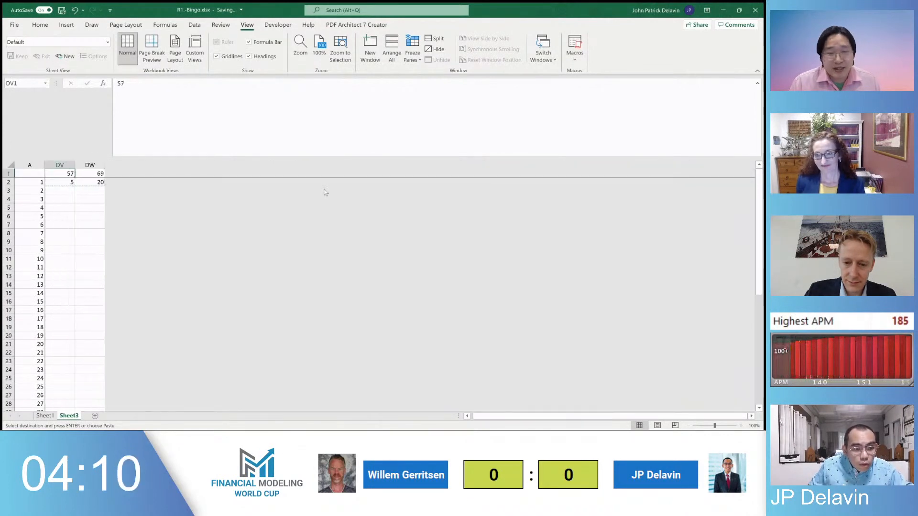
Paste the copied XMATCH formulas into CO3:DW51 for games 2 through 50
key("Down")
key("Right")
key("Down")
key("ctrl+shift+Down")
key("ctrl+shift+Left")
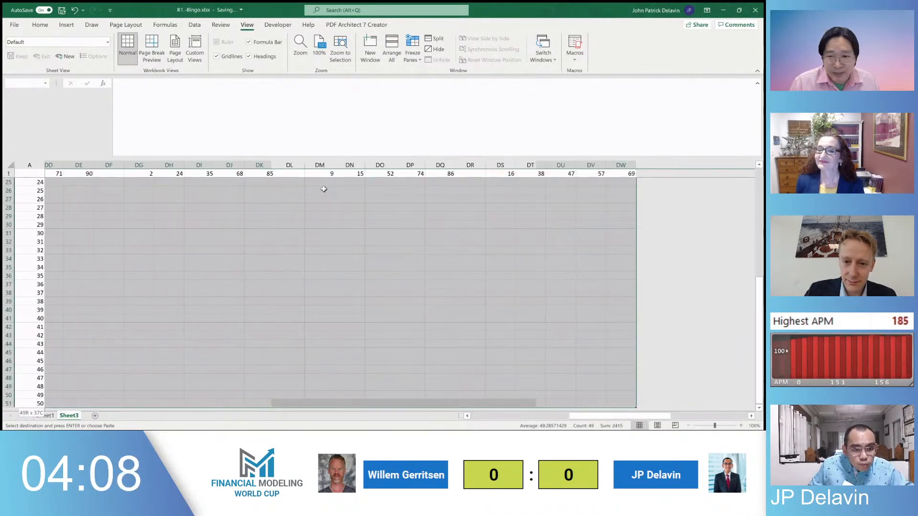
key("shift+Right")
key("shift+Right")
key("shift+Right")
key("shift+Left")
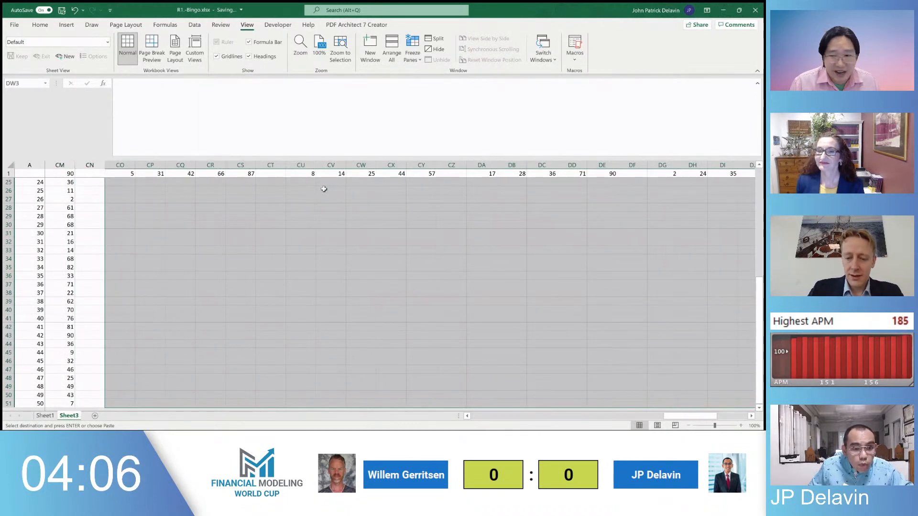
key("Return")
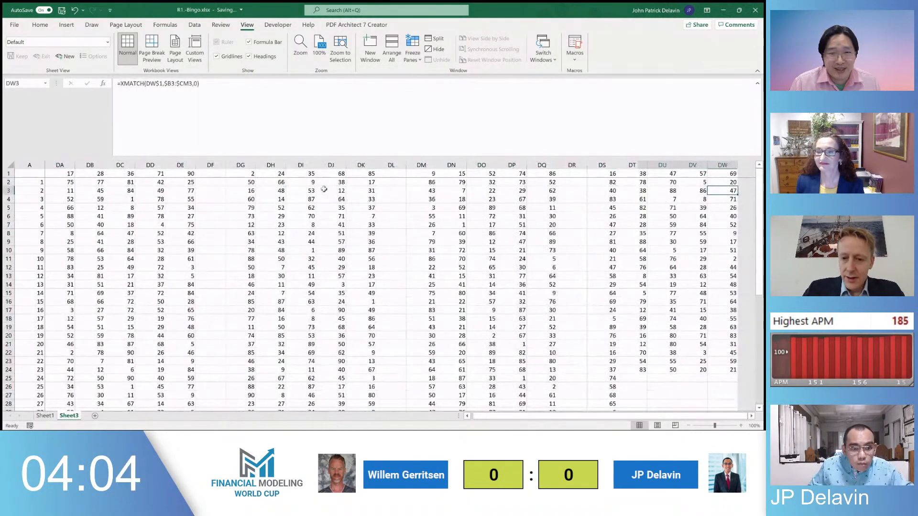
Examine game 1's draws in row 2 and the XMATCH results for Player 1's first line
left_click(306, 189)
scroll(443, 319, "left", 15)
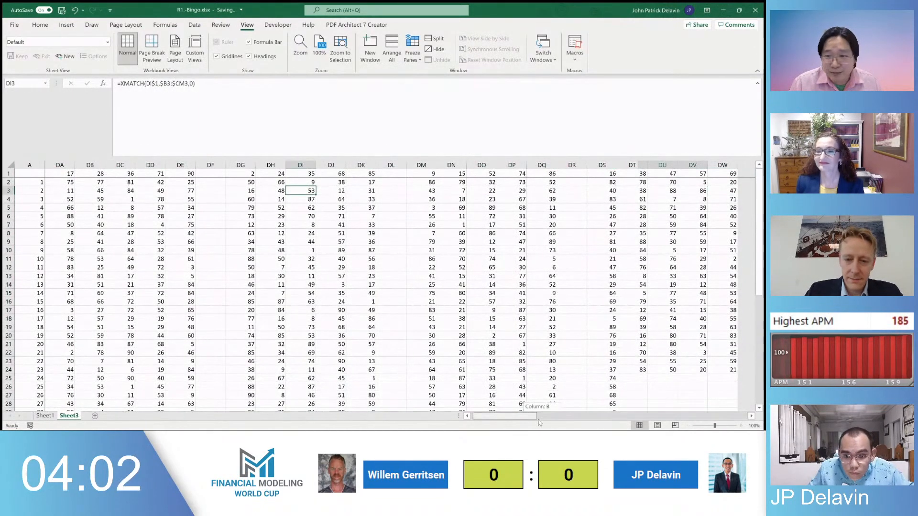
left_click(330, 225)
key("Up")
key("Up")
key("Up")
key("Up")
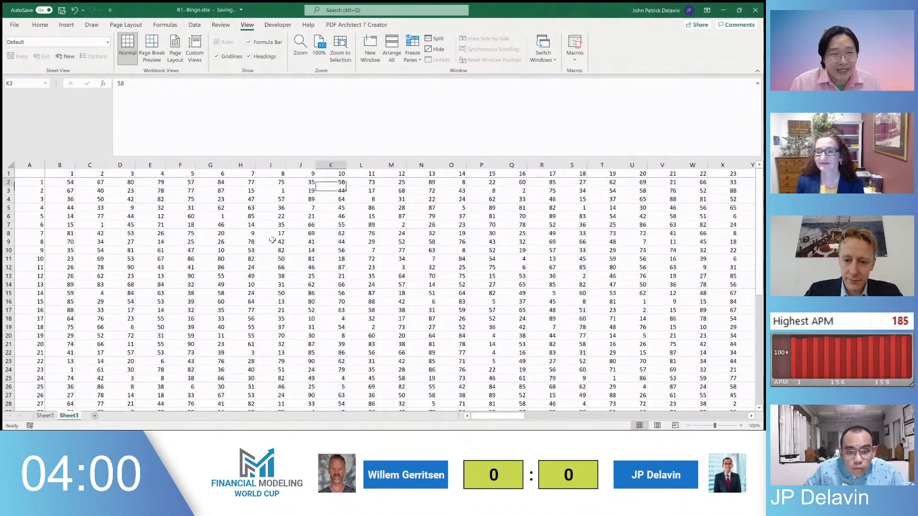
key("ctrl+Right")
key("ctrl+shift+Left")
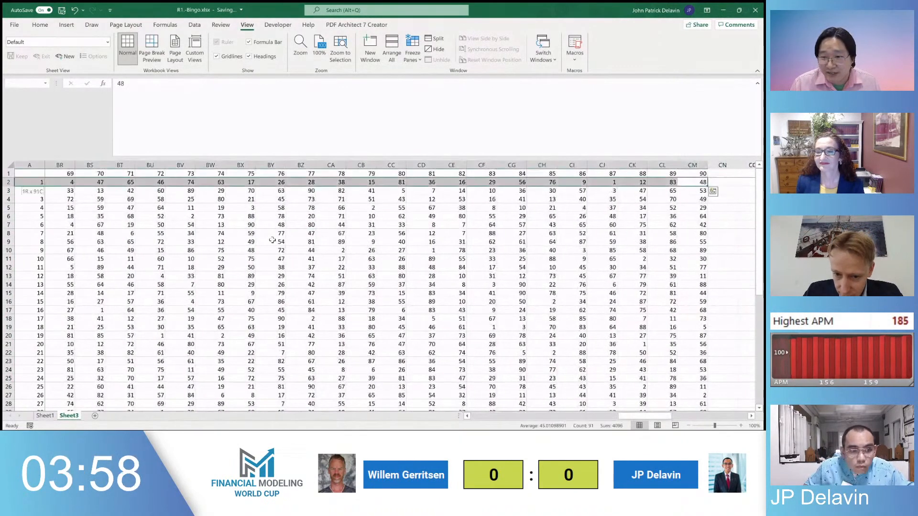
key("Right")
key("Right")
key("Right")
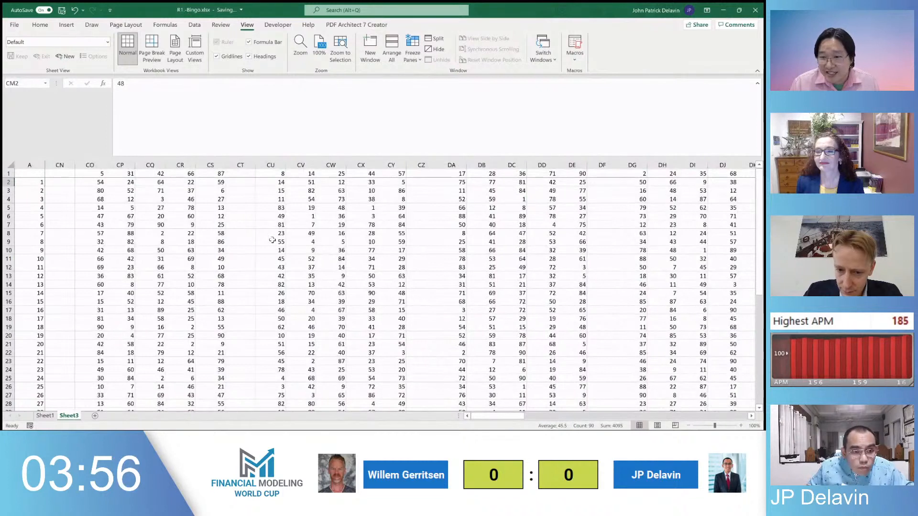
key("Right")
key("Right")
key("Right")
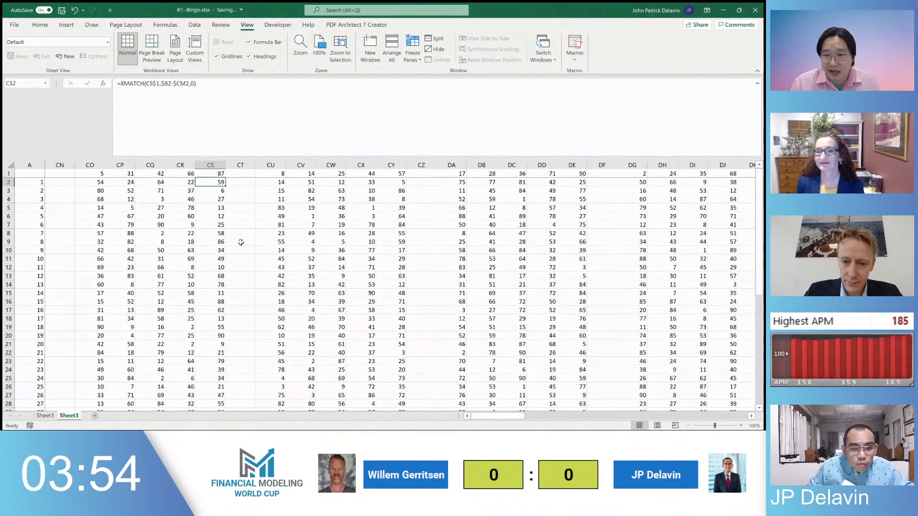
Start a formula in CT2, directly after the draw positions of Player 1's first line
key("Right")
type("=")
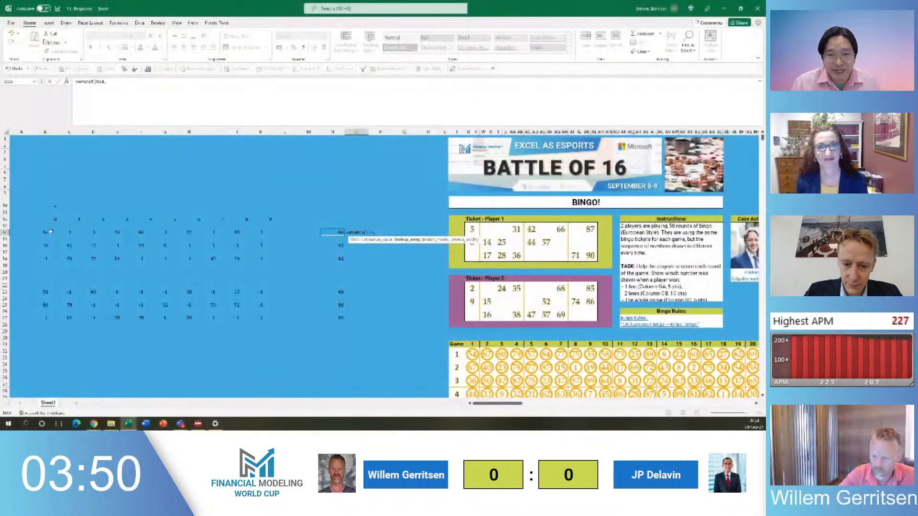
In the other Bingo workbook, complete the XMATCH formula in O14 that looks up N14 in B14:K14
left_click_drag(248, 218, 253, 229)
key("ctrl+Return")
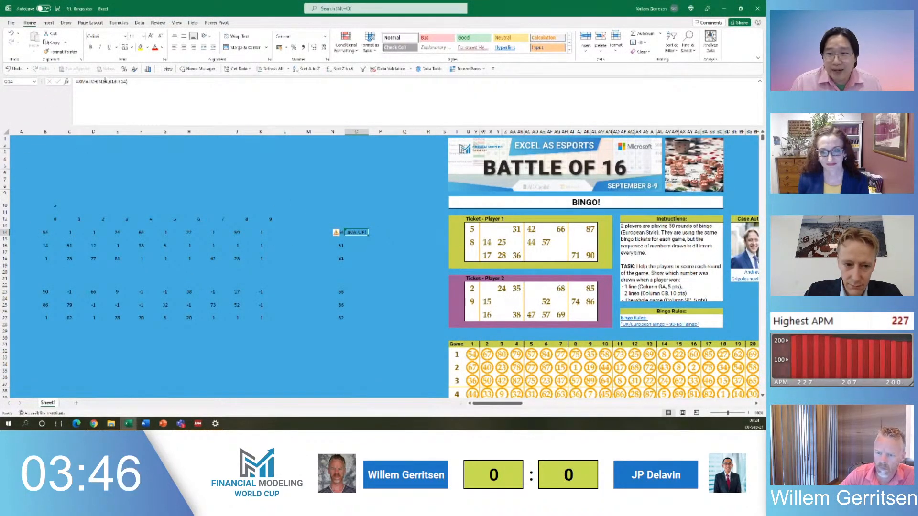
left_click(118, 81)
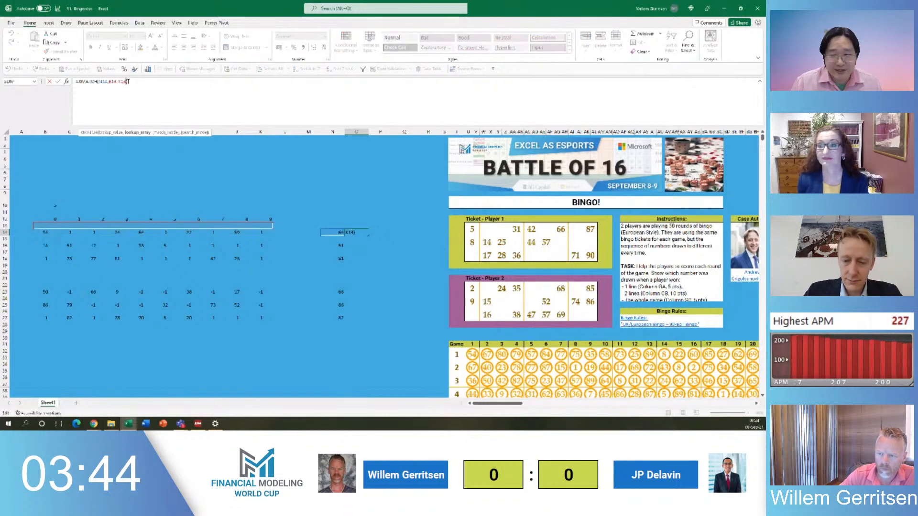
key("ctrl+Return")
Copy the XMATCH formula from O14 to the other ticket lines of both players in column O
key("ctrl+c")
key("Down")
key("Down")
key("ctrl+v")
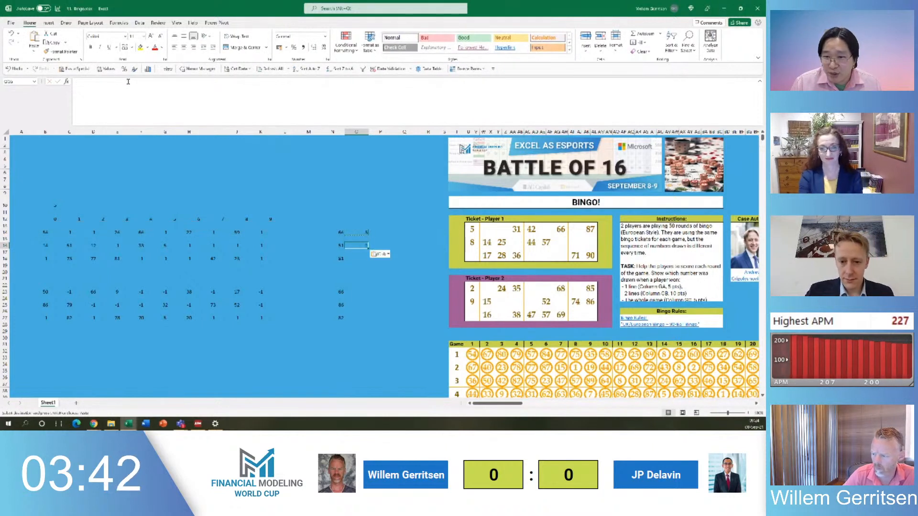
key("Down")
key("Down")
key("Down")
key("ctrl+v")
key("Down")
key("Down")
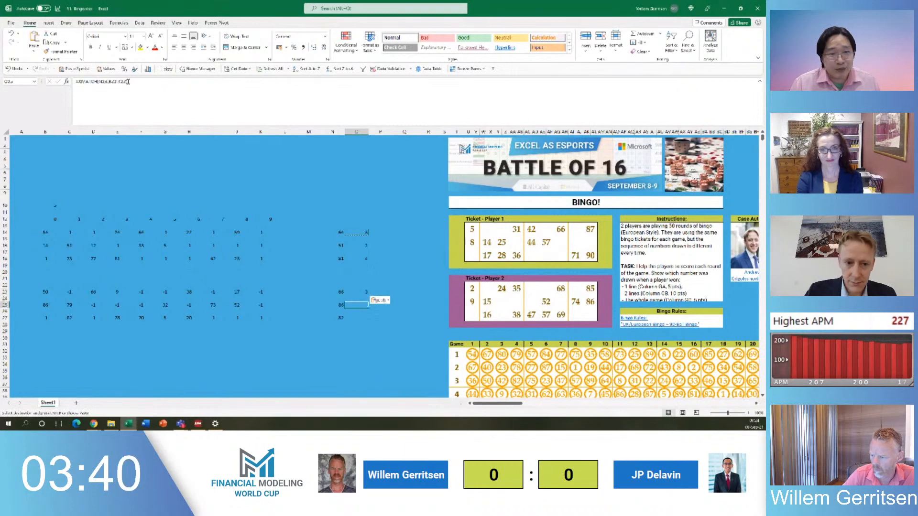
key("ctrl+v")
key("Down")
key("Down")
key("ctrl+v")
key("Escape")
Enter =OFFSET(U14,0,O14) in P14 to look up the number in the first line of Player 1's ticket
key("Up")
key("Up")
key("Up")
key("Up")
key("Up")
key("Up")
key("Up")
key("Up")
key("Up")
key("Up")
key("Up")
key("Up")
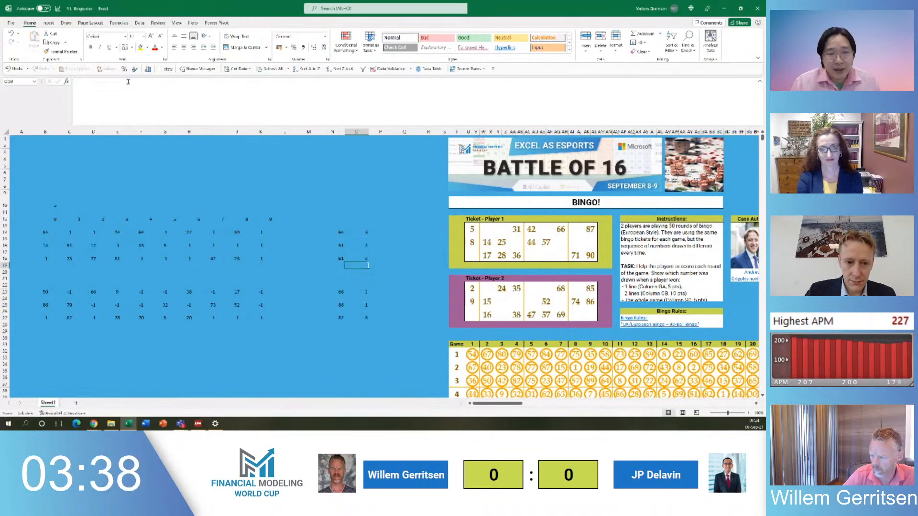
key("Up")
key("Right")
type("=offset")
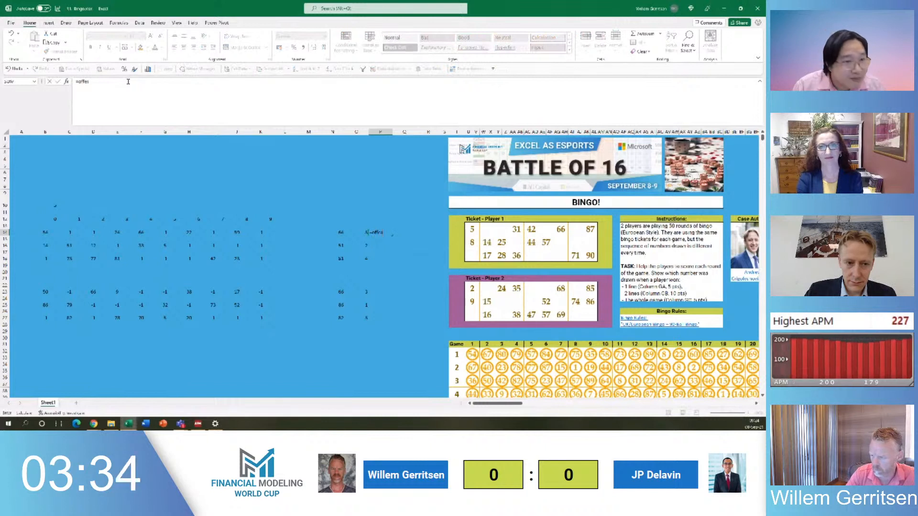
type("(")
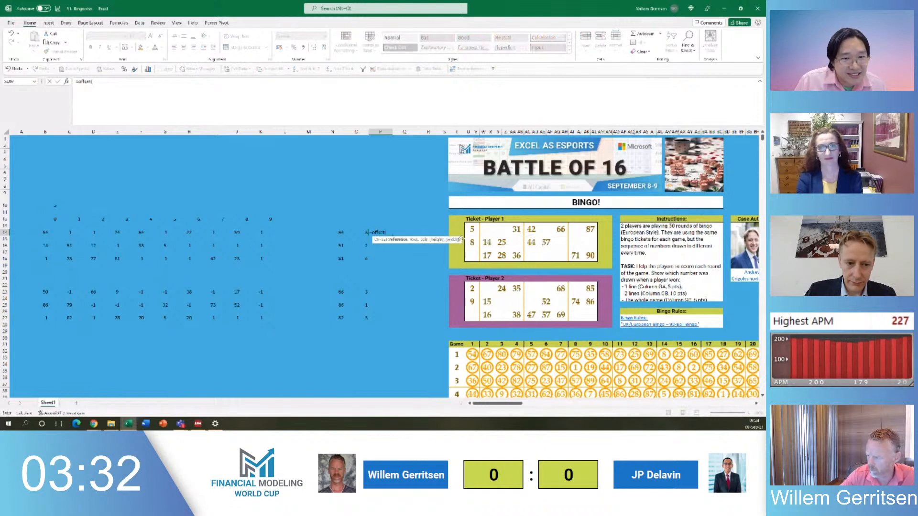
type("B14,")
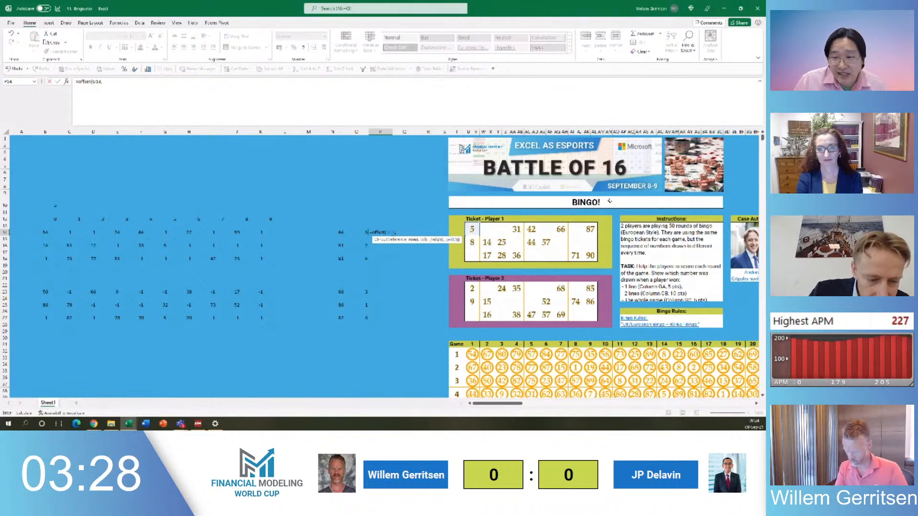
type("0")
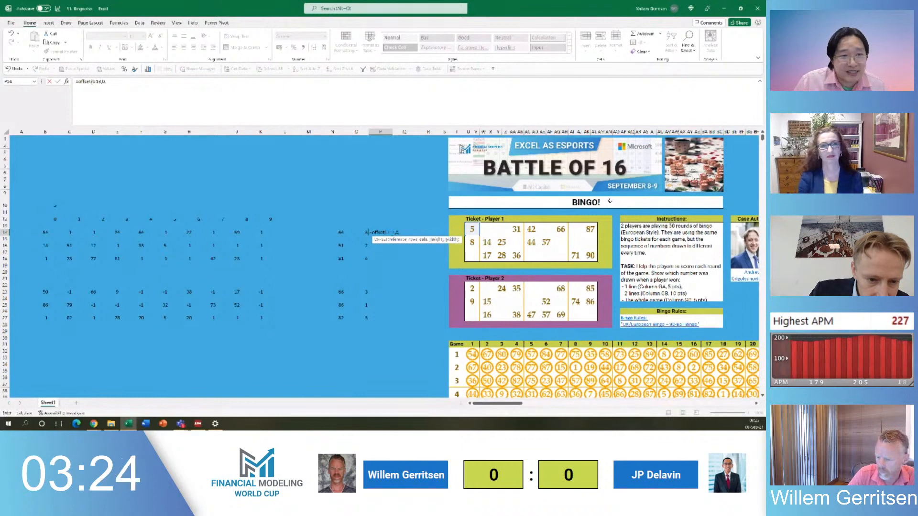
type(",")
key("Left")
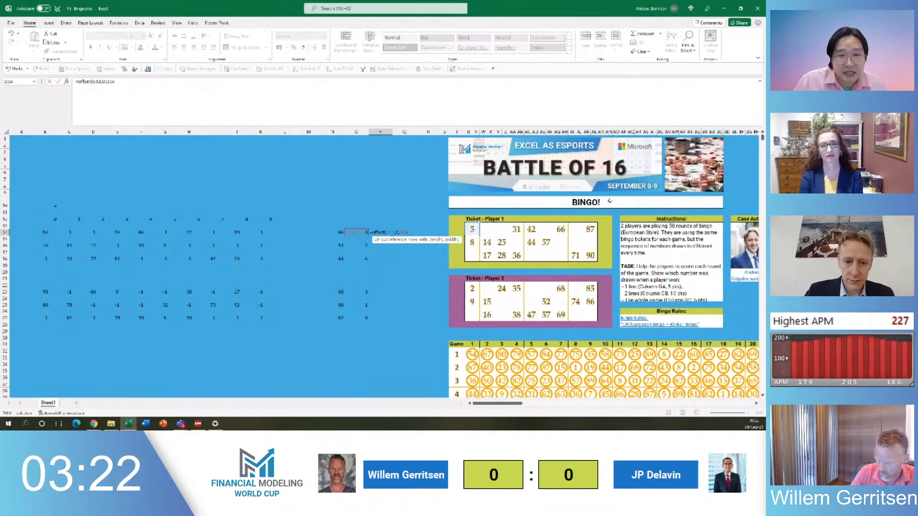
key("ctrl+Return")
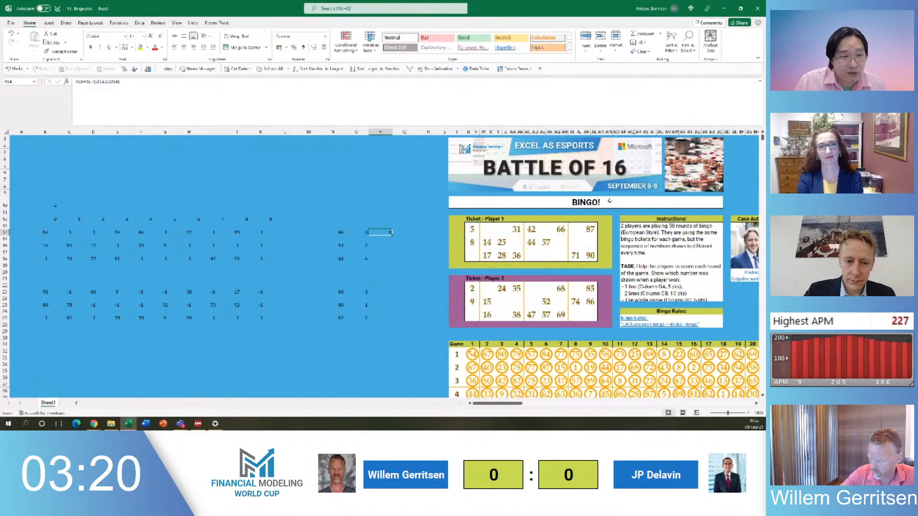
Change the formula in P14 to =OFFSET(U14,0,(O14-1)*2) to account for the two-column spacing of the ticket numbers
left_click(117, 83)
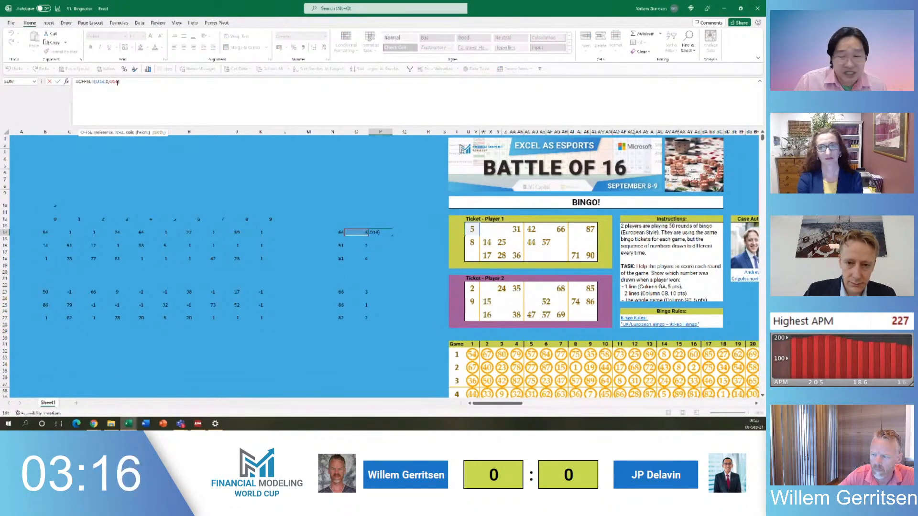
key("BackSpace")
key("BackSpace")
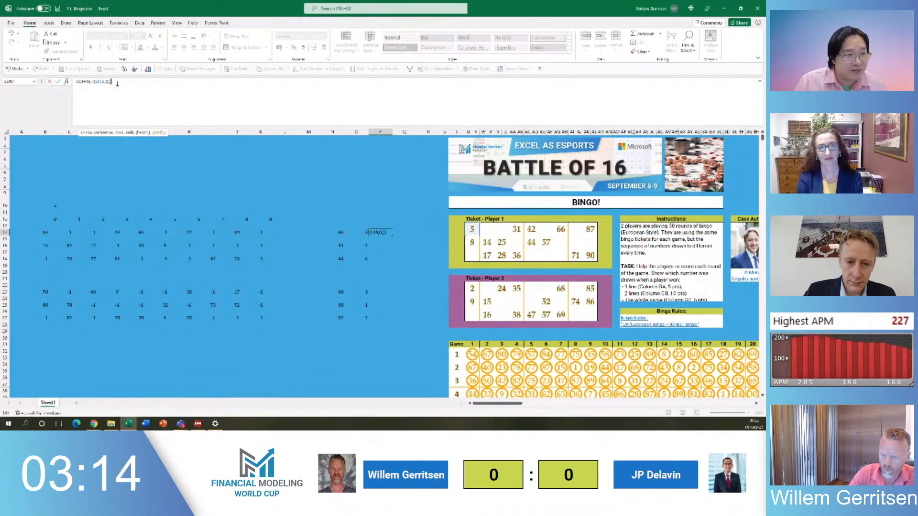
type("(O14-1)*2")
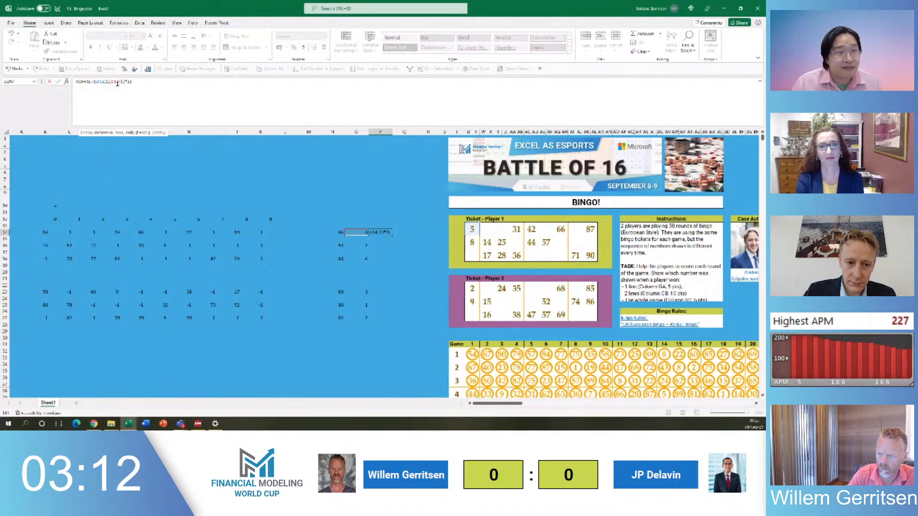
key("Return")
Copy the OFFSET formula from P14 to the remaining ticket lines of both players in P16, P18, P23, P25 and P27
key("Up")
key("ctrl+c")
key("Down")
key("Down")
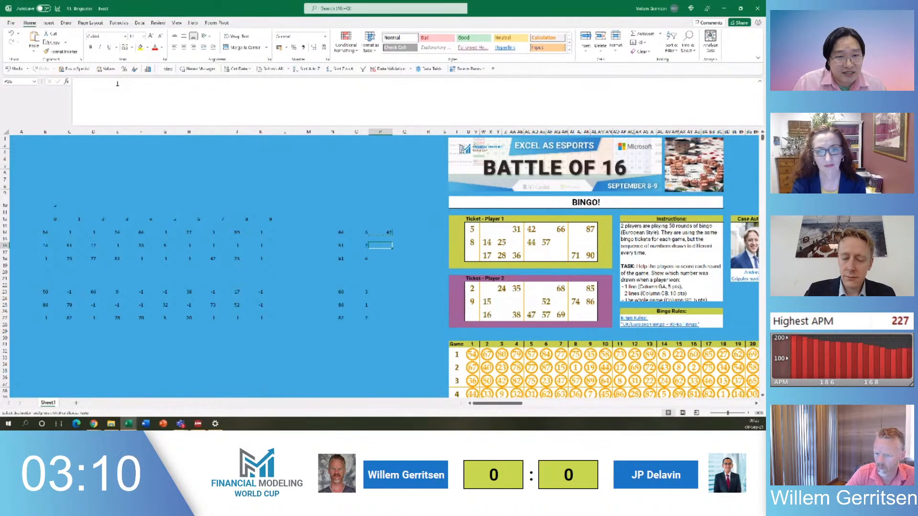
key("ctrl+v")
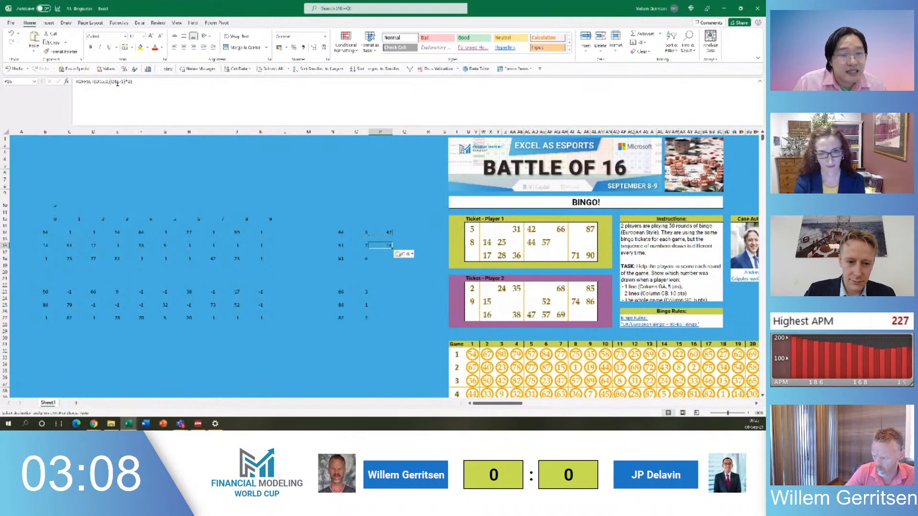
key("Down")
key("Down")
key("ctrl+v")
key("Down")
key("Down")
key("Down")
key("Down")
key("Down")
key("ctrl+v")
key("Down")
key("Down")
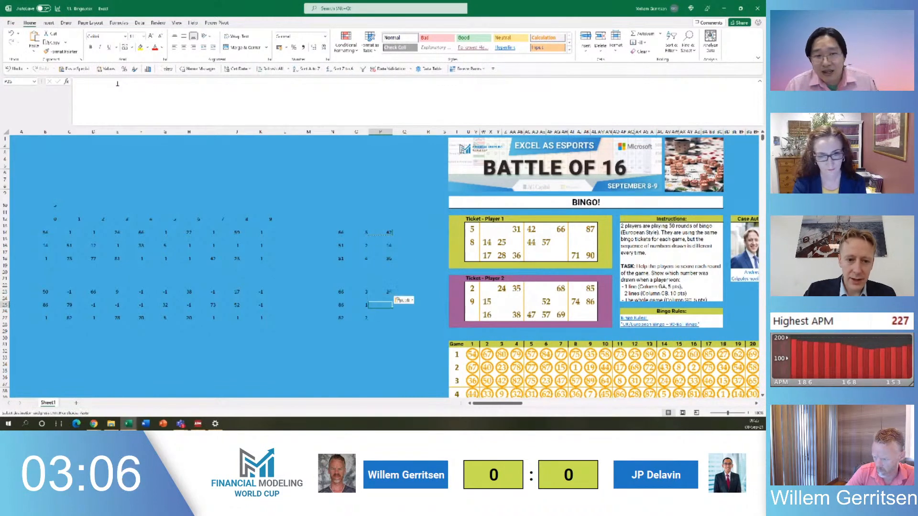
key("ctrl+v")
key("Down")
key("Down")
key("ctrl+v")
key("Up")
key("Up")
key("Escape")
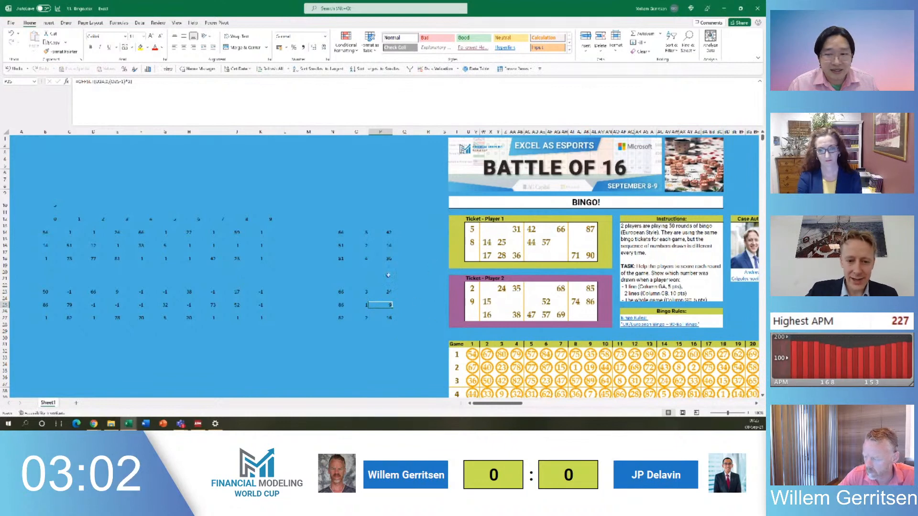
Review the draw positions and winning ticket numbers of both players' lines in columns N and P, consulting the browser window in between
key("ctrl+c")
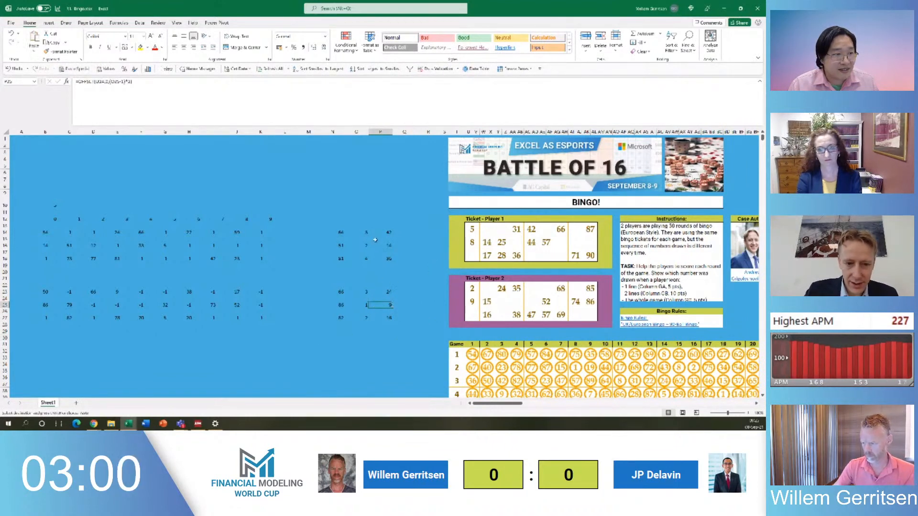
left_click(386, 258)
key("Return")
left_click(384, 308)
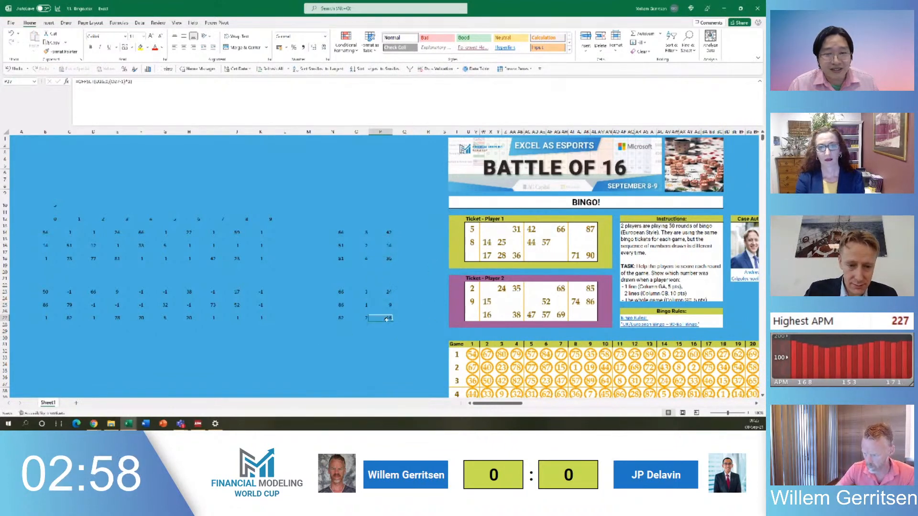
key("ctrl+c")
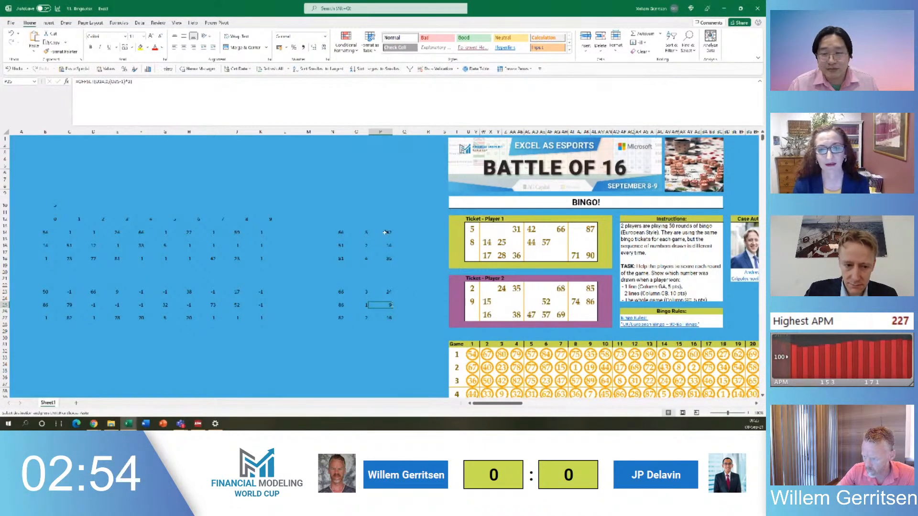
key("alt+Tab")
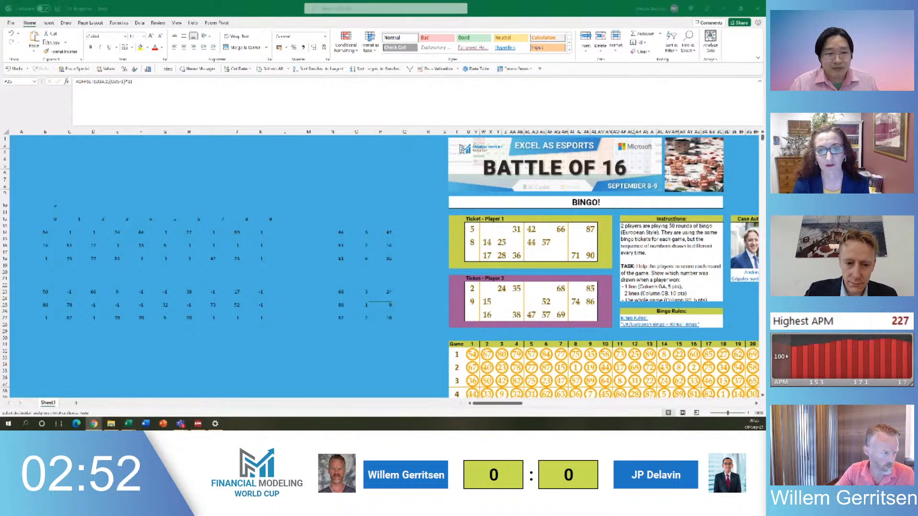
left_click(387, 307)
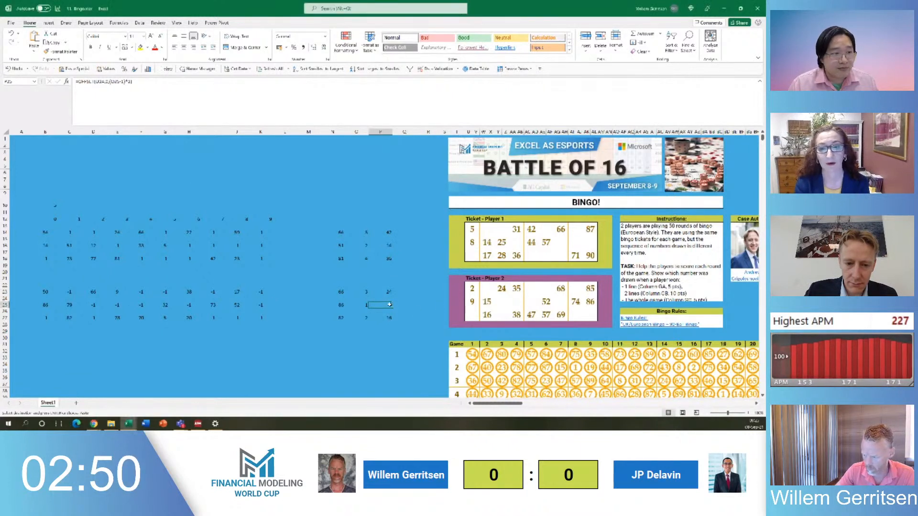
key("Left")
key("Left")
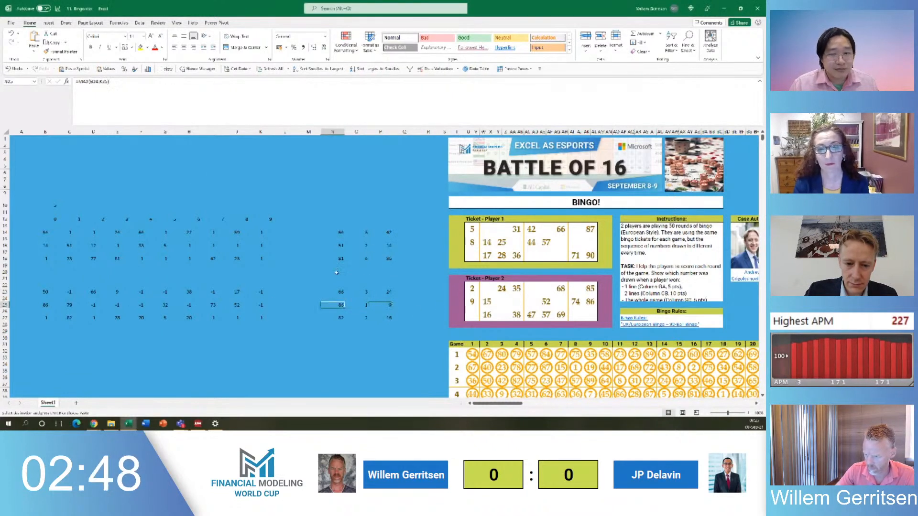
left_click(390, 245)
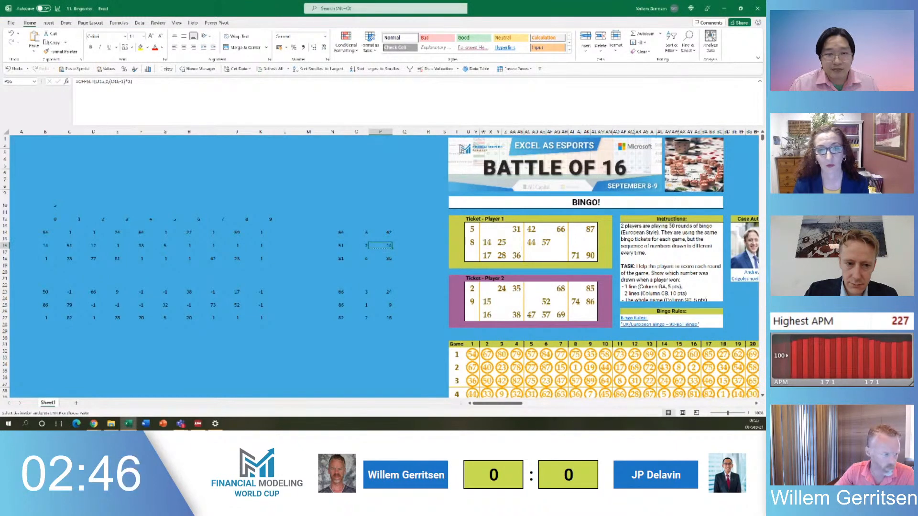
key("alt+Tab")
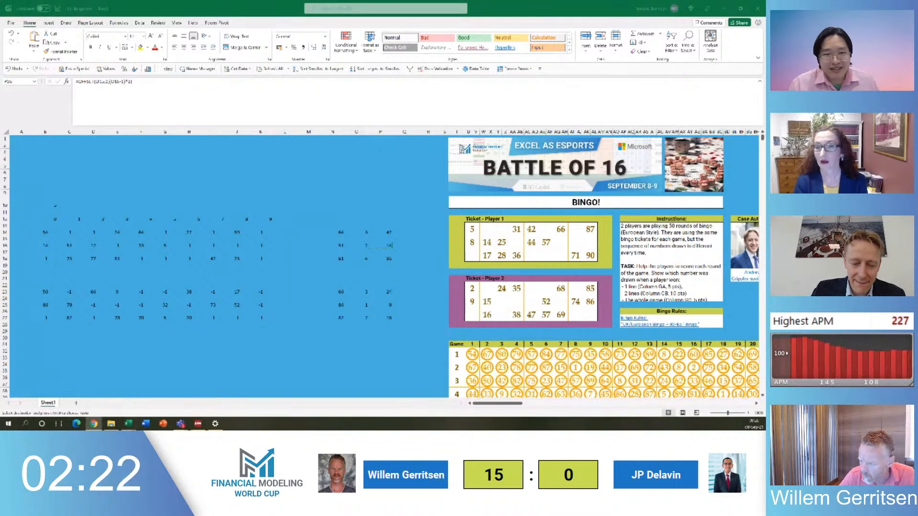
left_click(339, 217)
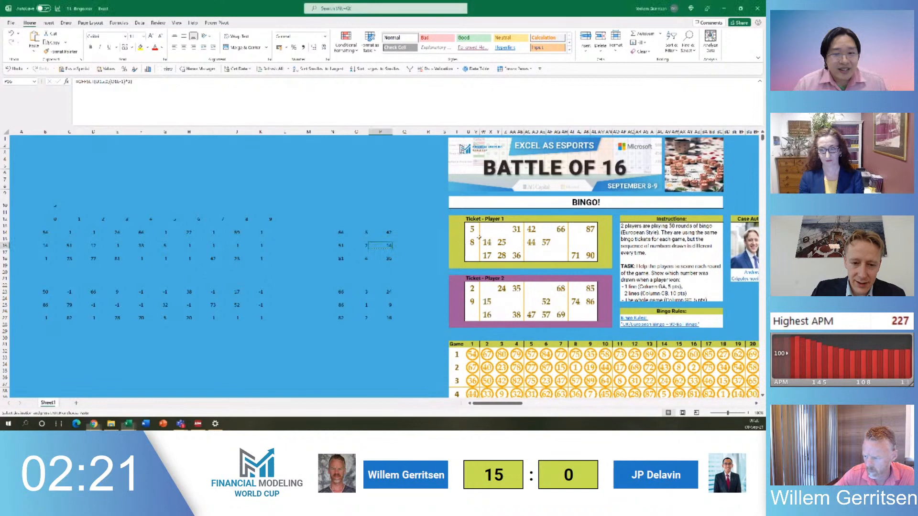
left_click(338, 217)
type("=sum(")
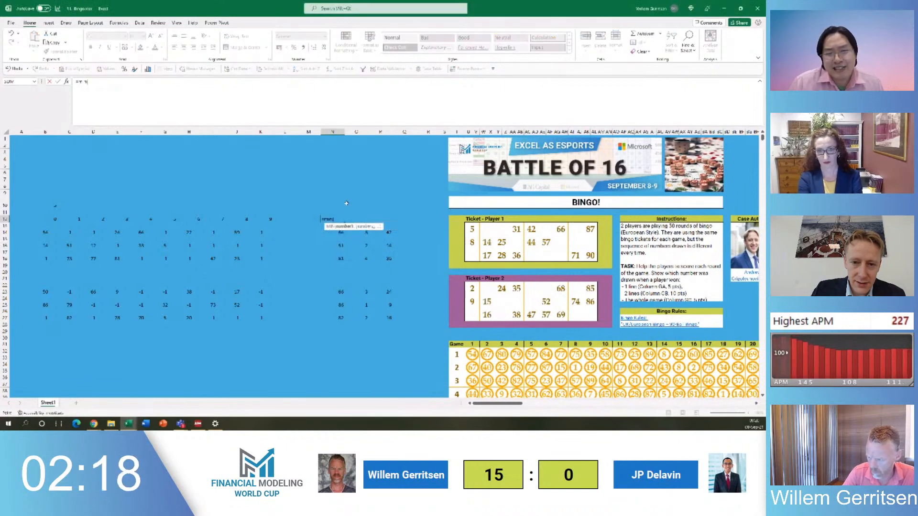
key("shift+Down")
key("shift+Down")
key("shift+Down")
key("ctrl+Return")
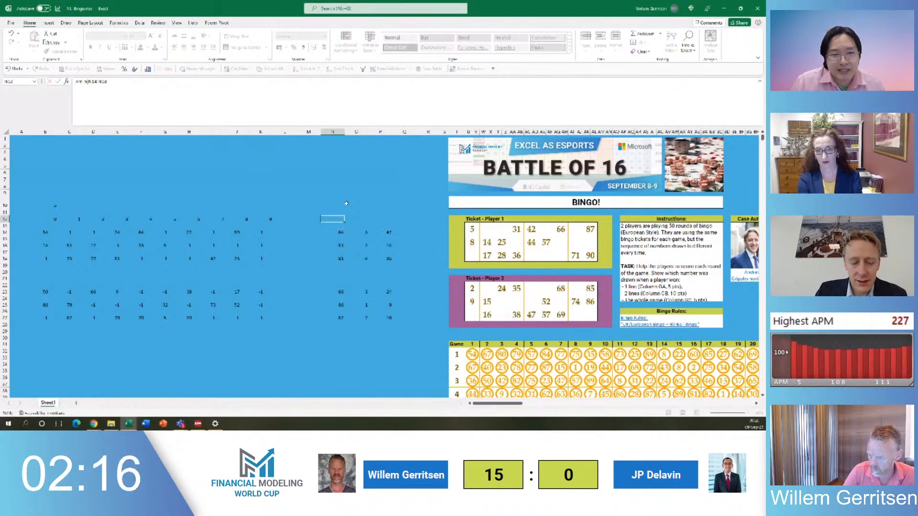
key("BackSpace")
Enter =MAX(N14:N18) in N12 to get the draw that completes Player 1's whole ticket
type("=max(")
key("Down")
key("Down")
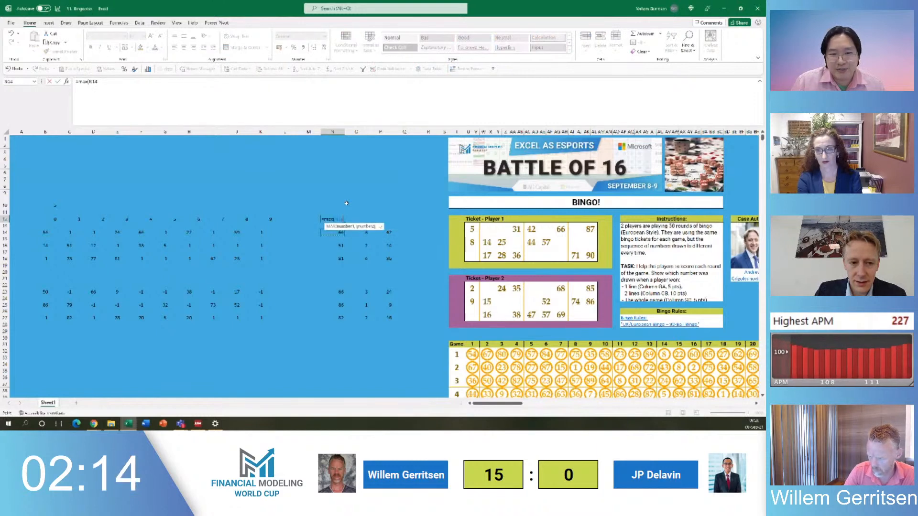
key("shift+Down")
key("shift+Down")
key("shift+Down")
key("shift+Down")
key("Return")
Enter =MAX(N23:N27) in N21 to get the draw that completes Player 2's whole ticket
key("Down")
key("Down")
key("Down")
key("Down")
key("Down")
key("Down")
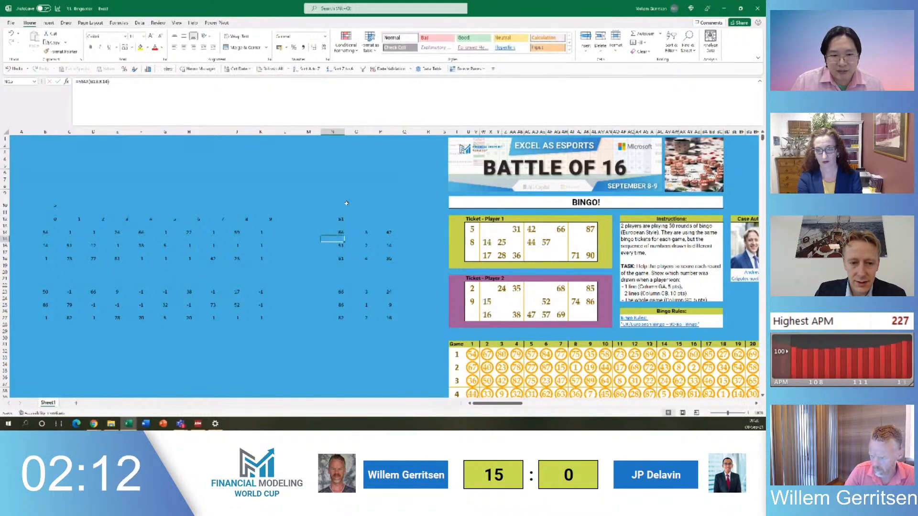
key("Down")
key("Down")
type("=max(")
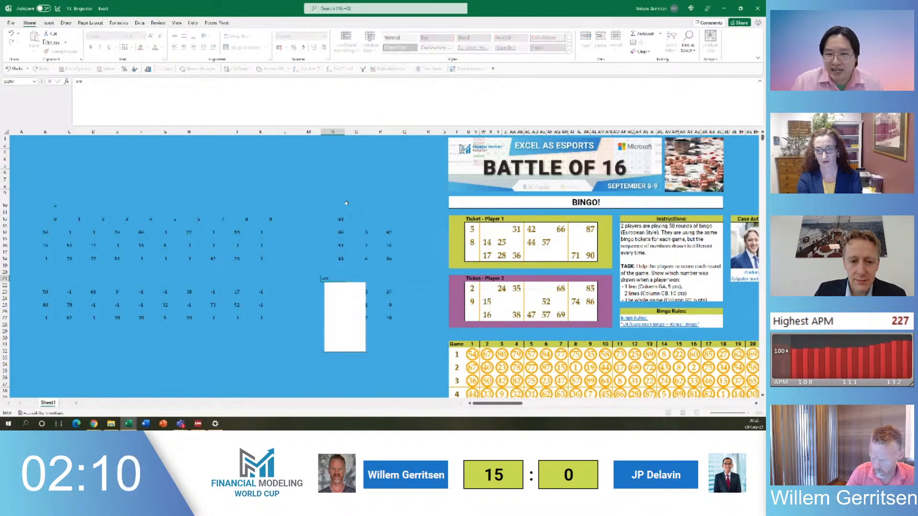
key("Down")
key("Down")
key("shift+Down")
key("shift+Down")
key("shift+Down")
key("shift+Down")
key("Return")
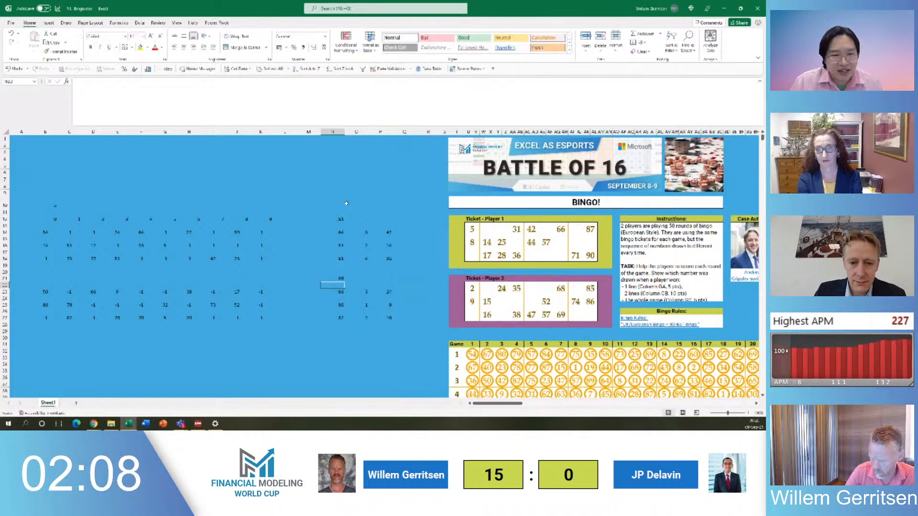
Enter =MIN(N12,N21) in N30 to find the earlier of the two players' full-ticket draws
key("Down")
key("Down")
key("Down")
key("Down")
key("Down")
key("Down")
key("Down")
key("Down")
type("=min(")
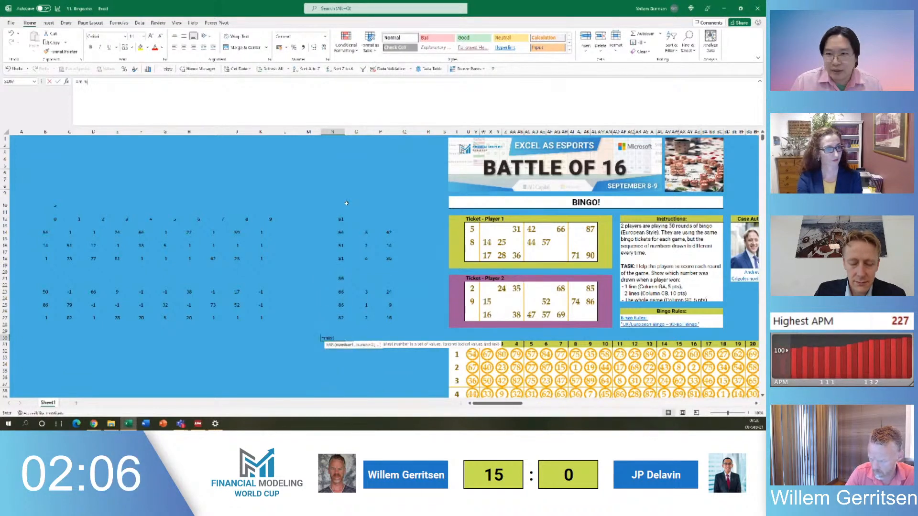
key("Up")
left_click(340, 219)
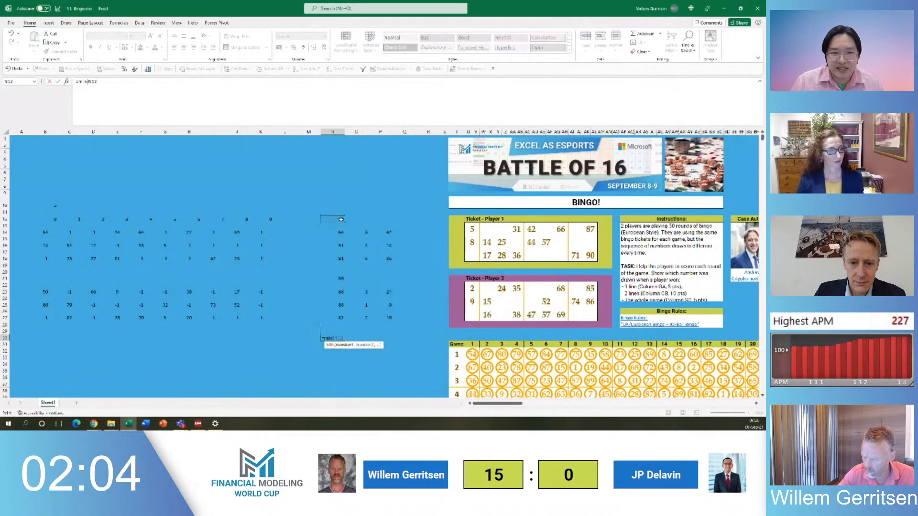
type(",")
left_click(335, 277)
key("ctrl+Return")
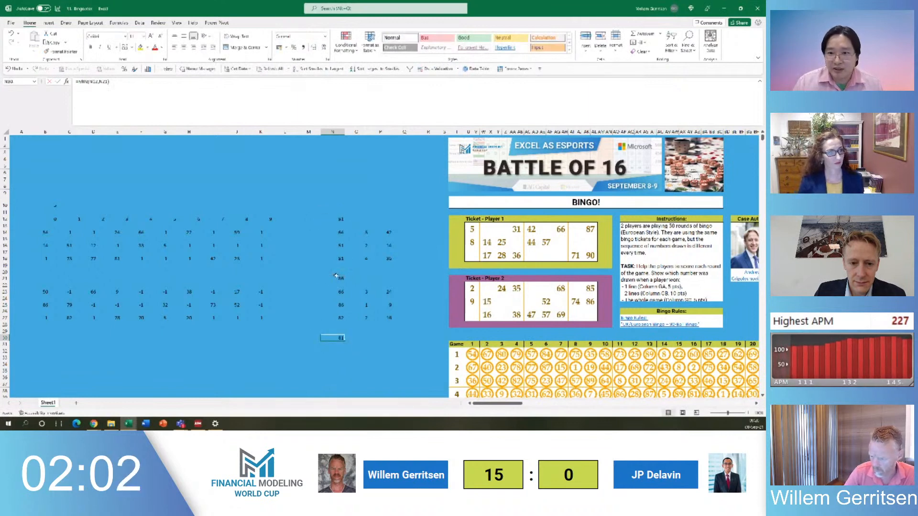
left_click(333, 341)
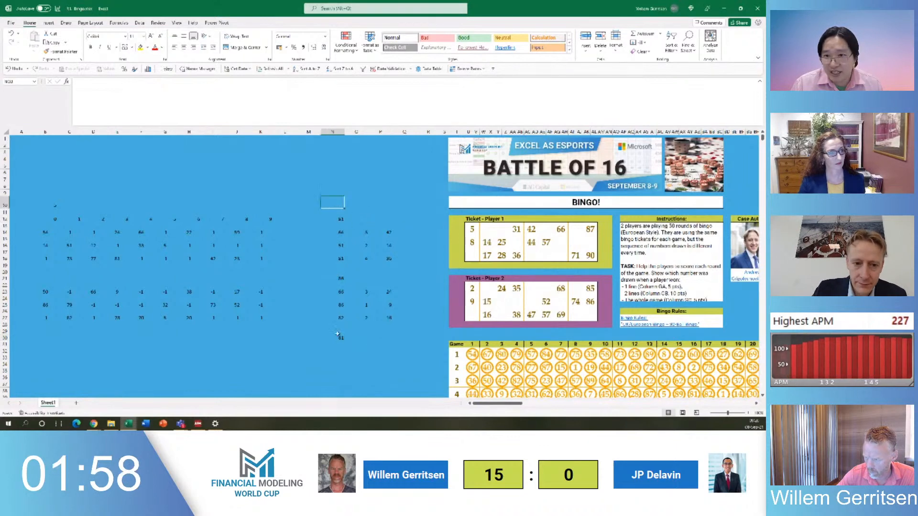
key("Up")
left_click(357, 338)
type("=xlookup")
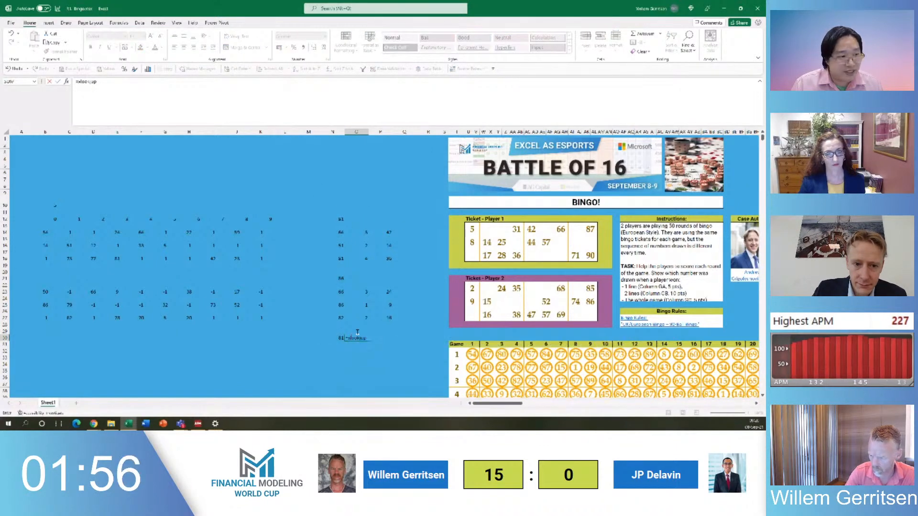
type("(")
key("Left")
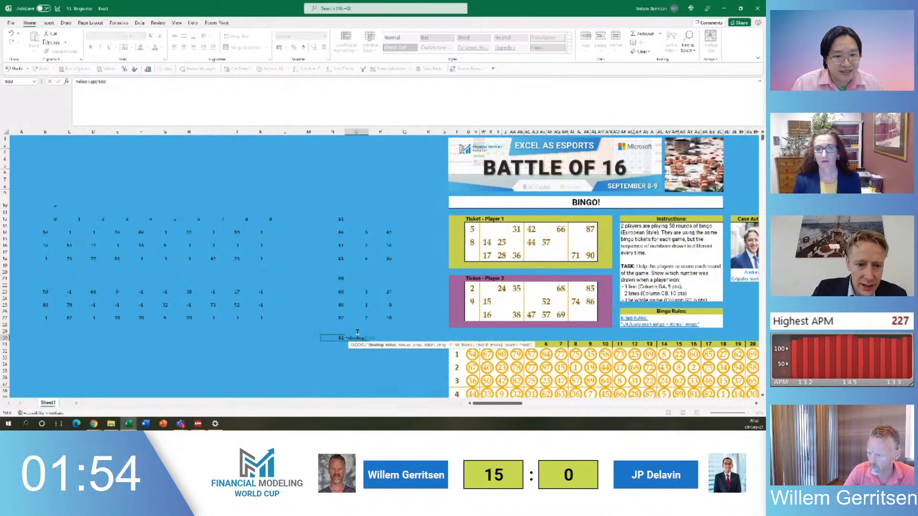
type(",")
left_click_drag(341, 232, 344, 254)
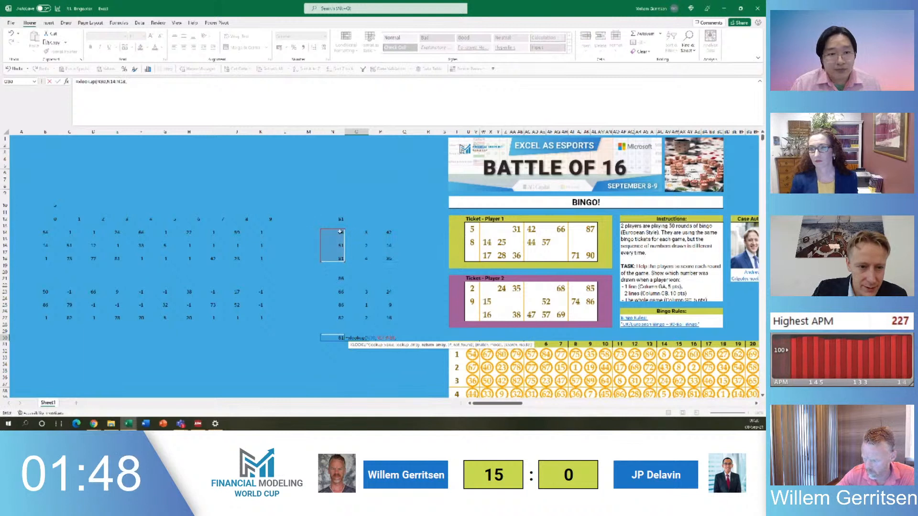
key("Escape")
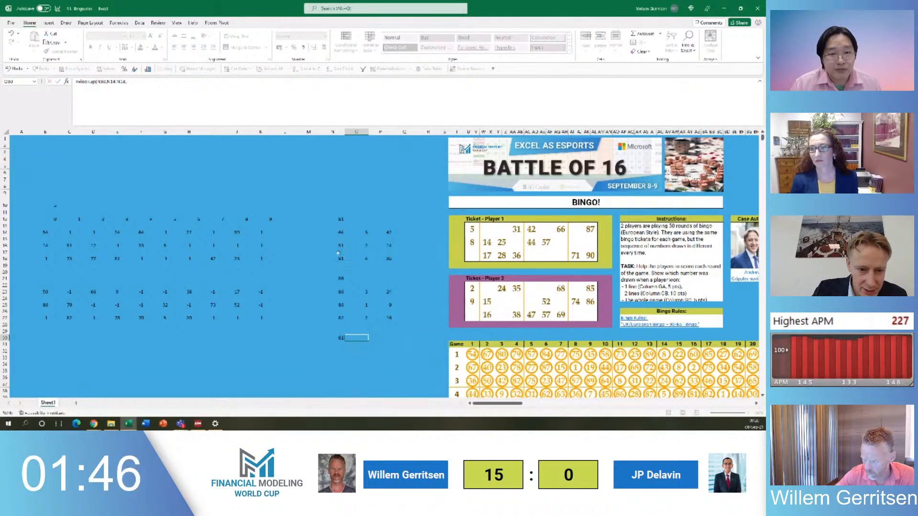
Trace the winning draw in N30 back through N12 to Player 1's third line and its ticket number in P18
left_click(340, 338)
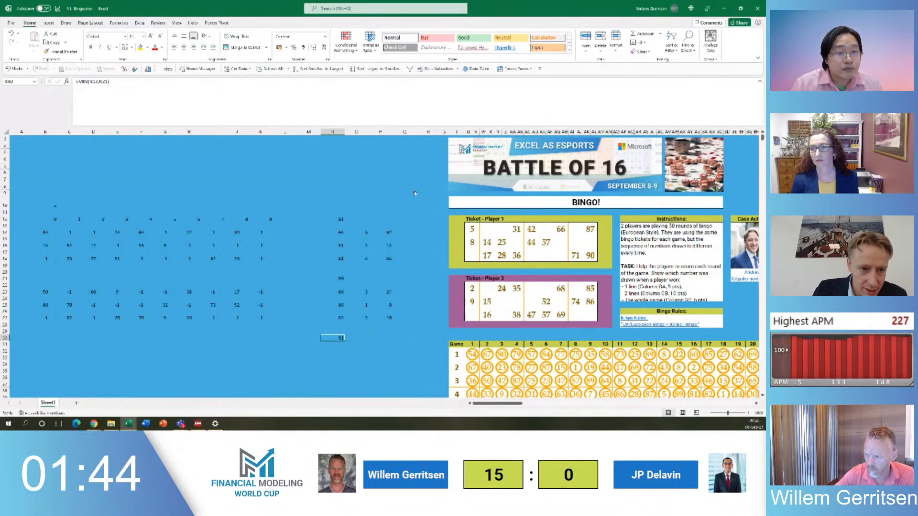
left_click(341, 218)
left_click(341, 259)
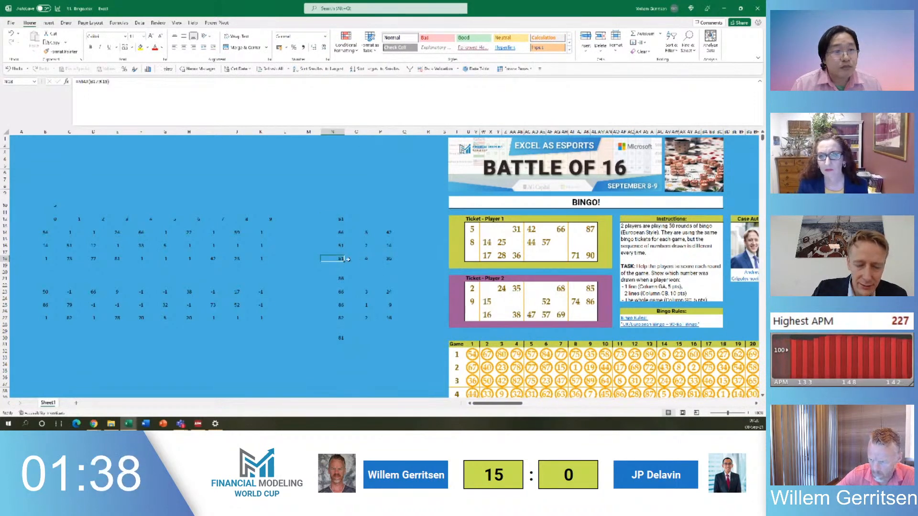
left_click(367, 258)
left_click(390, 258)
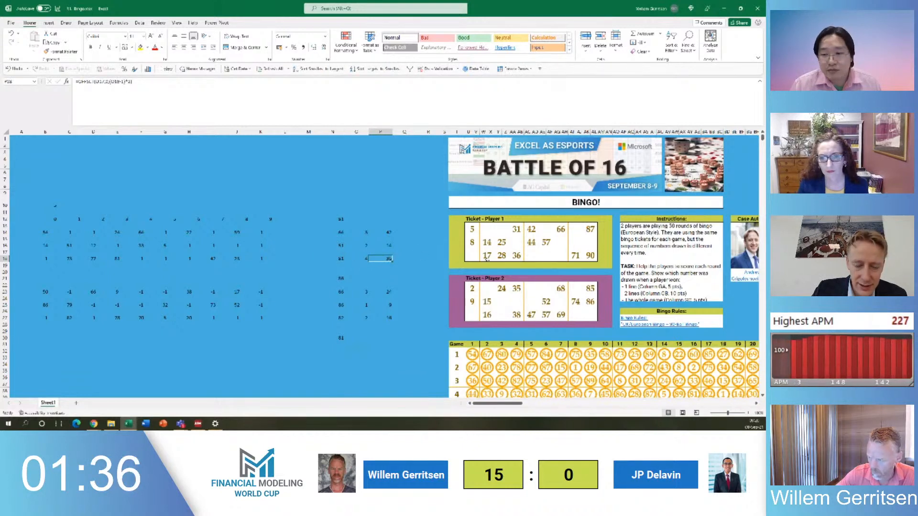
left_click(335, 337)
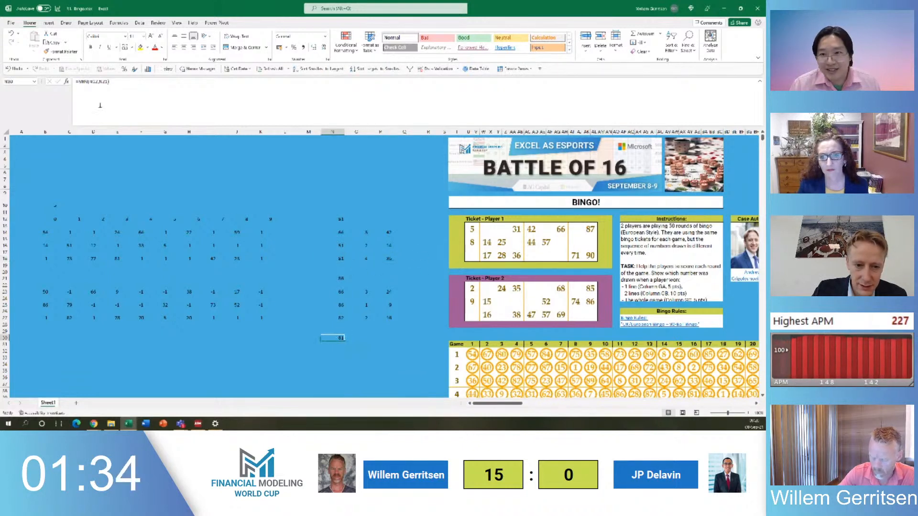
type("=")
key("Escape")
key("Right")
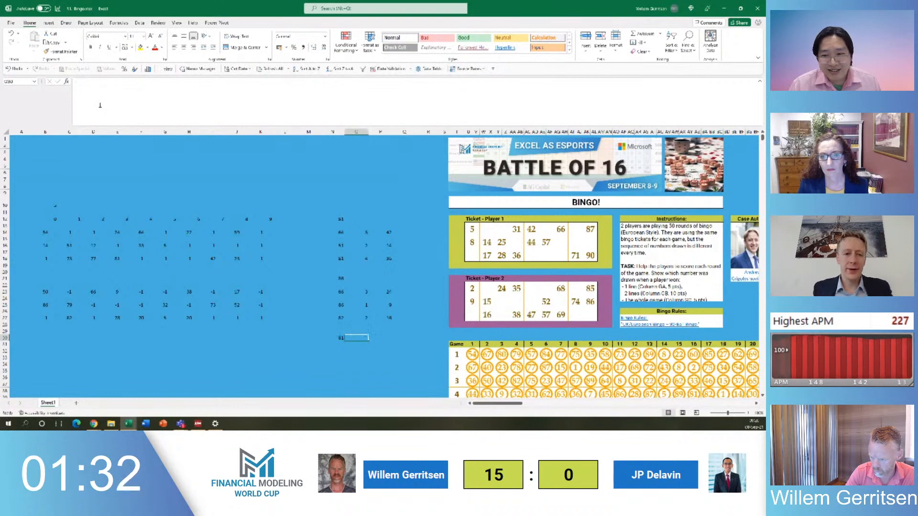
Enter =XLOOKUP(N30,N14:N27,P14:P27) in O30 to return the ticket number that wins the whole game
type("=xlookup(")
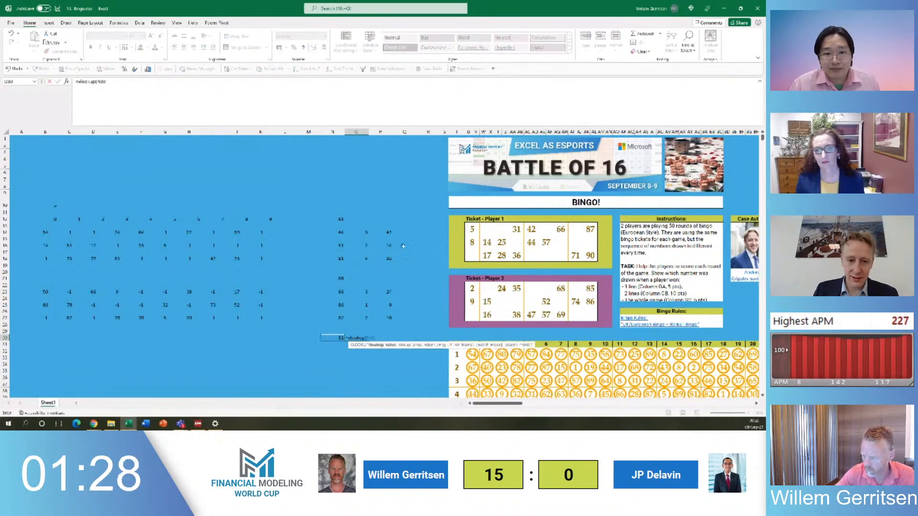
left_click_drag(341, 232, 340, 319)
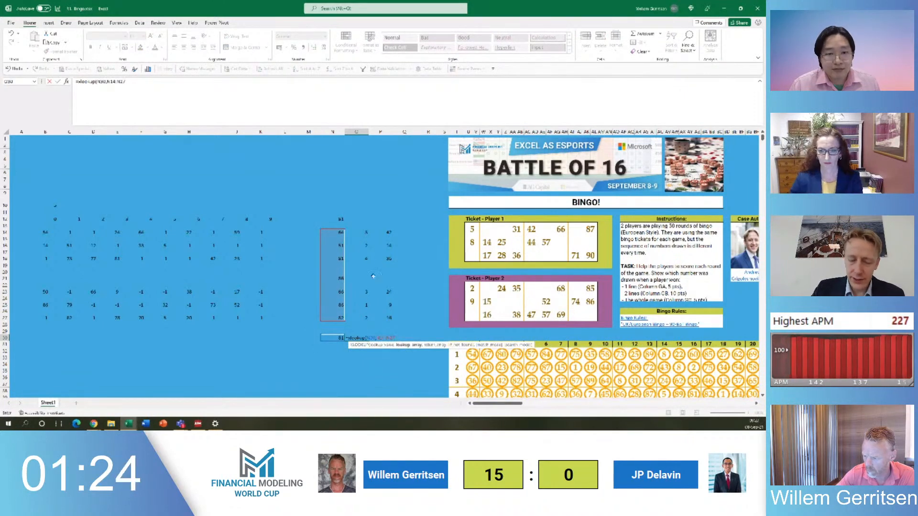
type(",")
left_click_drag(386, 234, 388, 319)
left_click(388, 318)
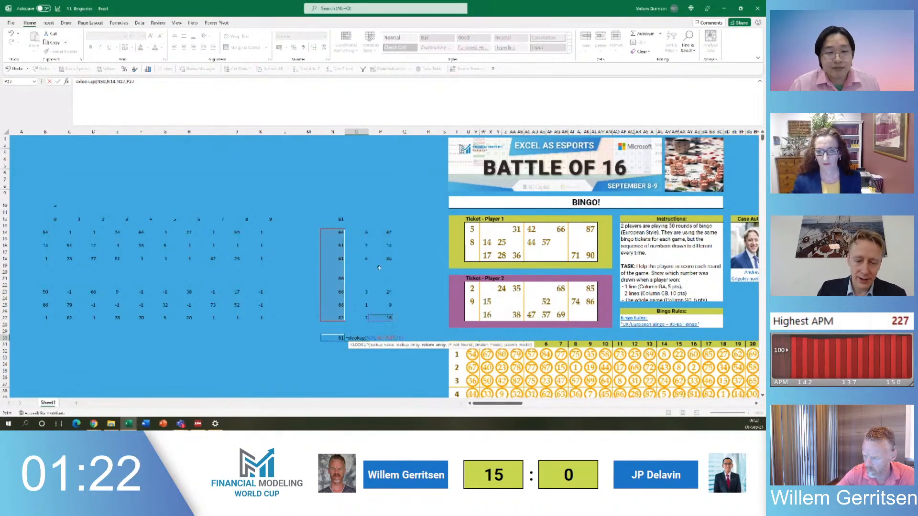
left_click_drag(381, 242, 388, 232)
key("Return")
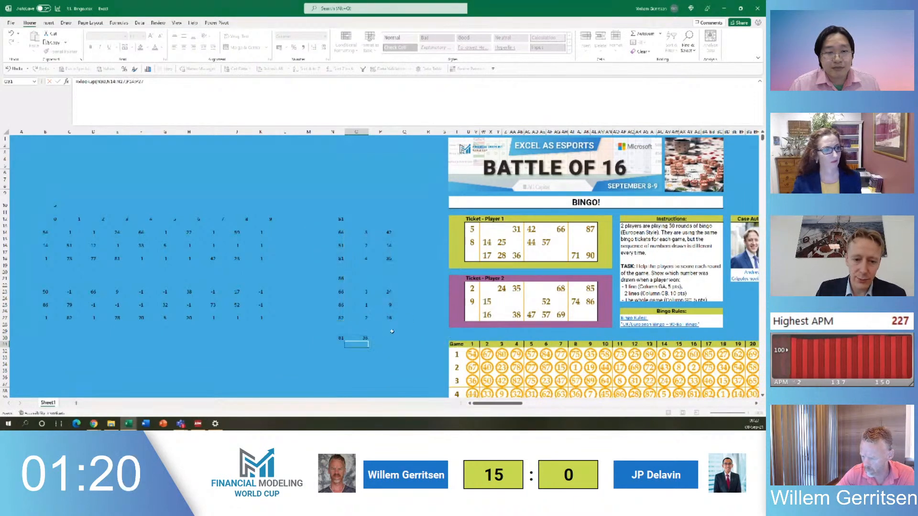
key("Up")
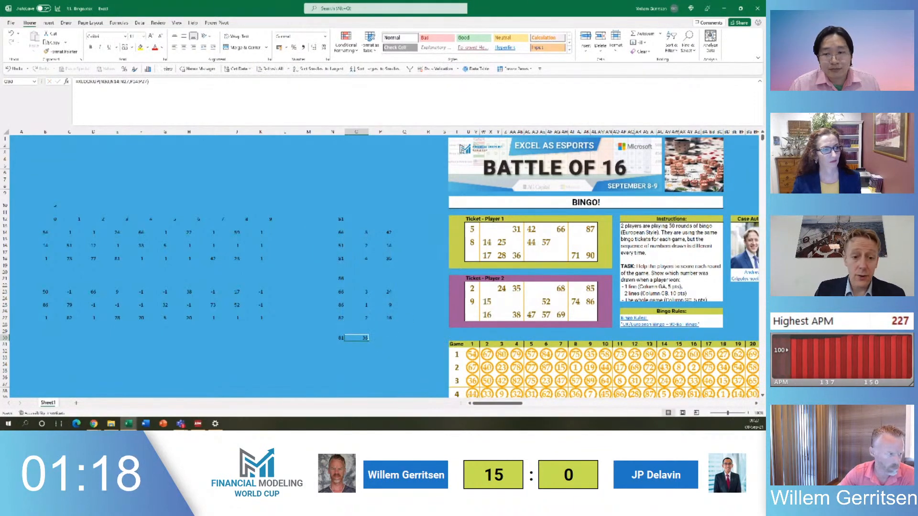
key("alt+Tab")
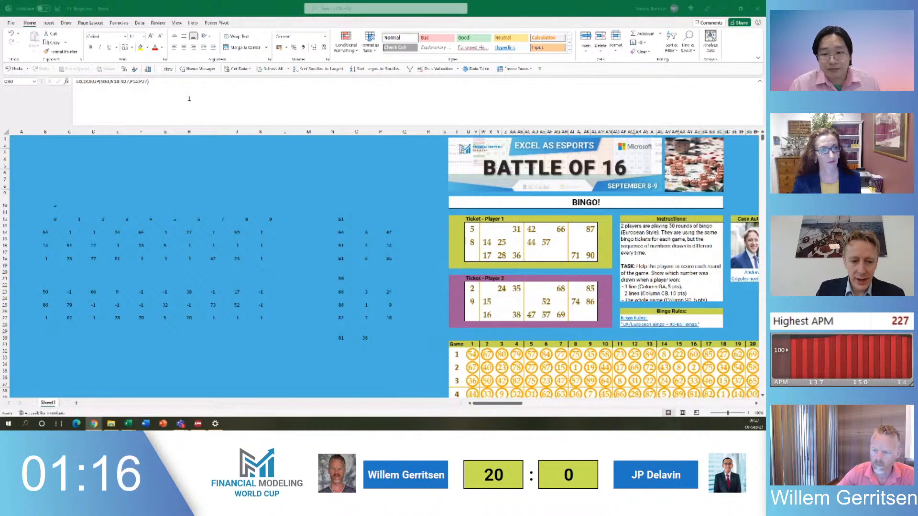
Enter 1 in B5 as the game number selector above the lookup blocks
left_click(45, 168)
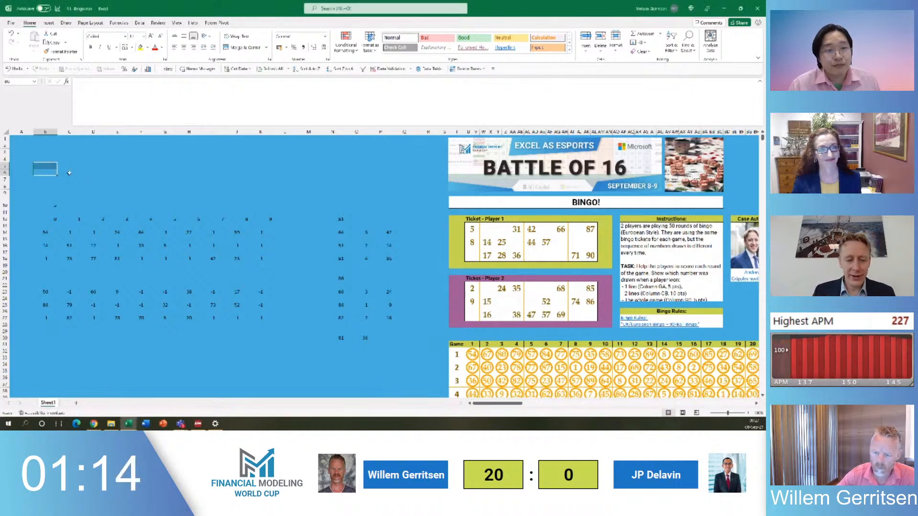
left_click(49, 167)
type("1")
left_click(67, 180)
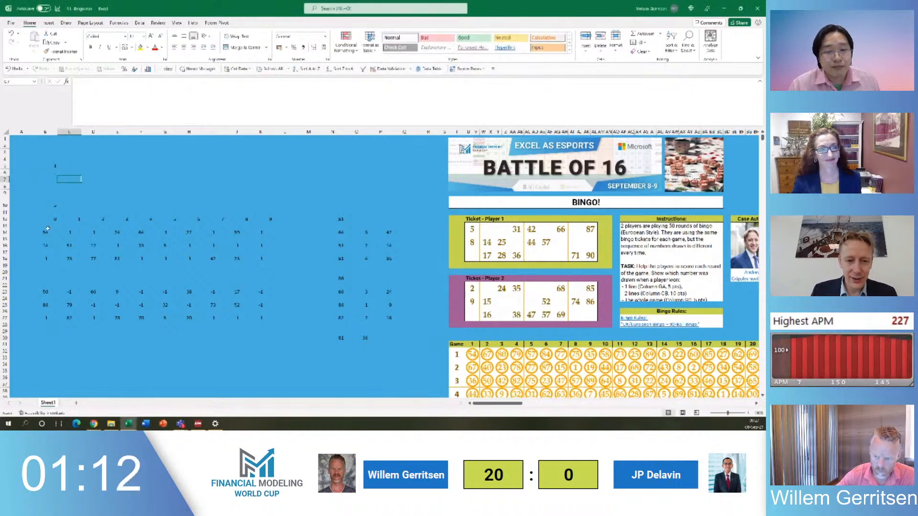
left_click(45, 228)
double_click(174, 81)
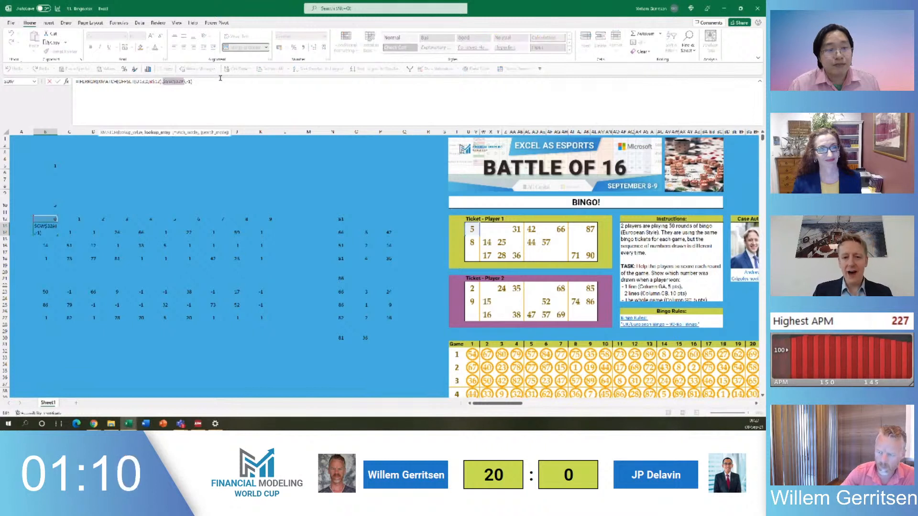
type("offset($g")
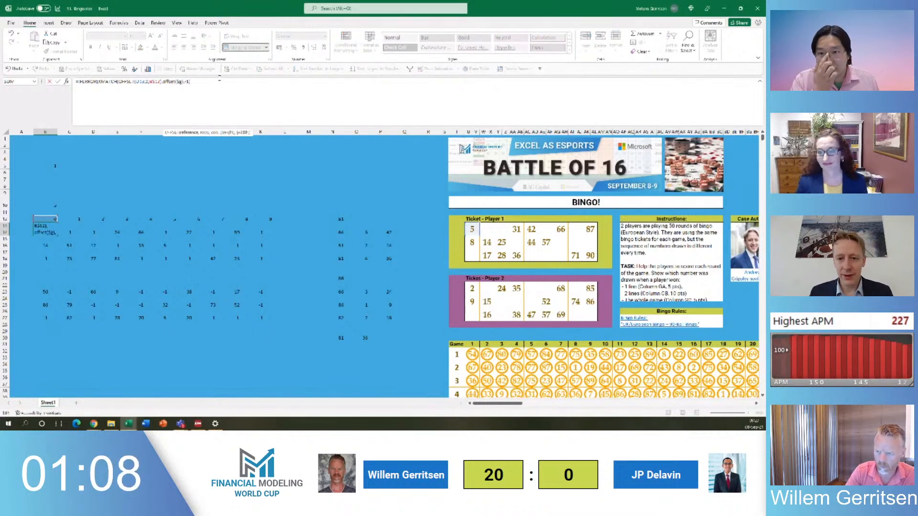
key("Escape")
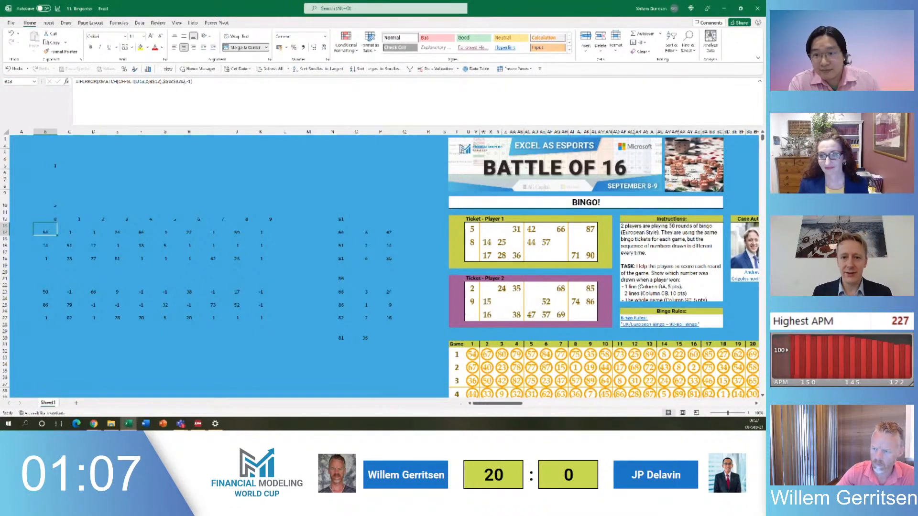
Wrap the draws range in B13's XMATCH formula in an OFFSET of (B5-1)*2 rows and 0 columns
left_click(163, 82)
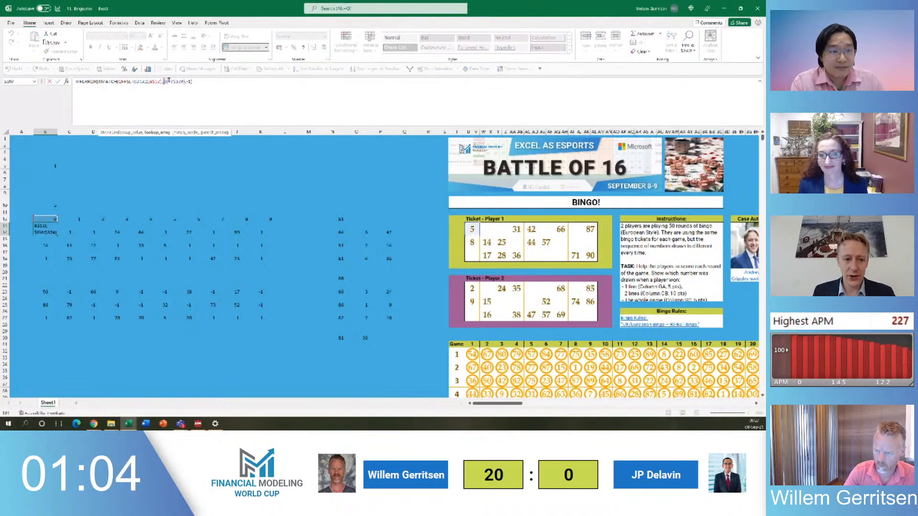
type("offset(")
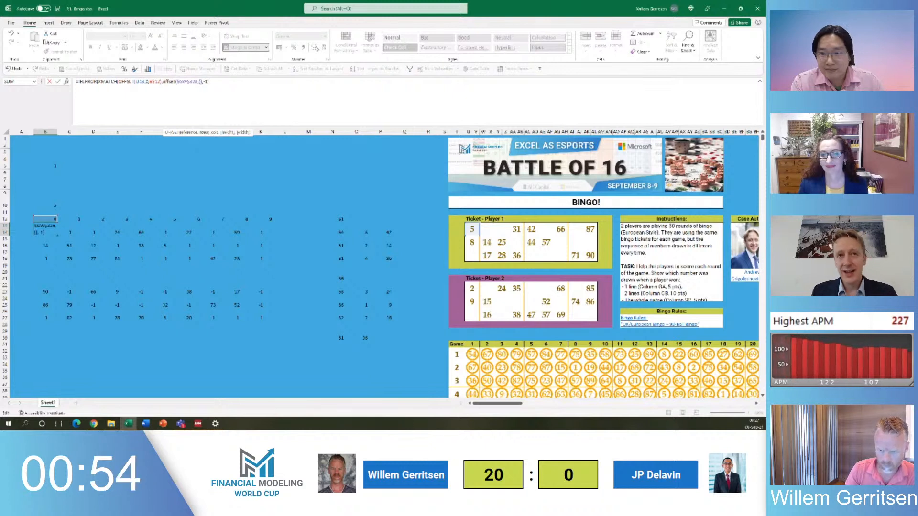
type("b5-1")
type("*")
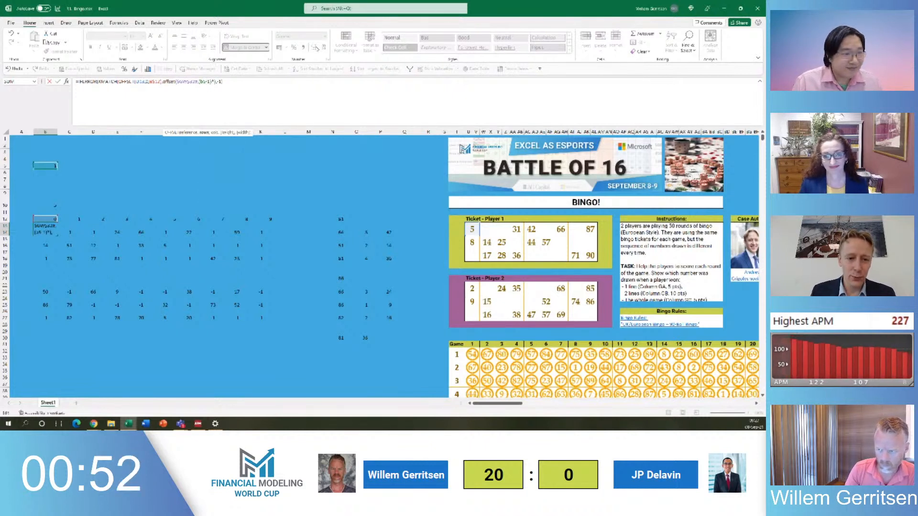
type(",0)")
key("Return")
key("Up")
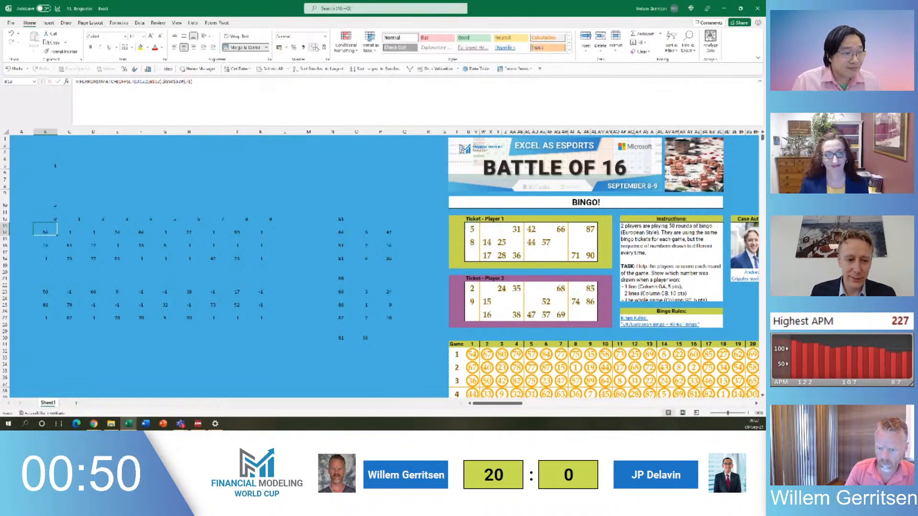
Copy B13's updated lookup formula across the rest of Player 1's first ticket line
key("ctrl+c")
key("Right")
key("ctrl+shift+Right")
key("ctrl+v")
key("Left")
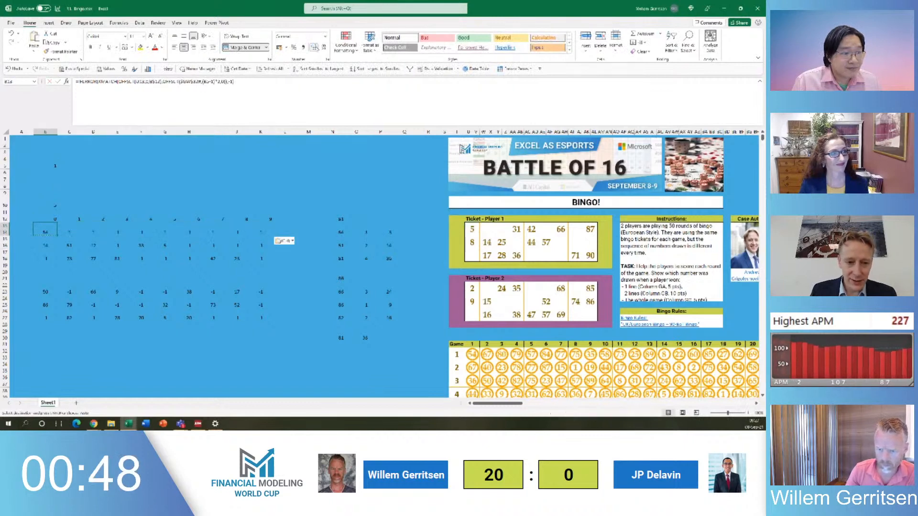
Make the B5 reference in B13's formula absolute and copy the formula across Player 1's first ticket line
left_click(205, 82)
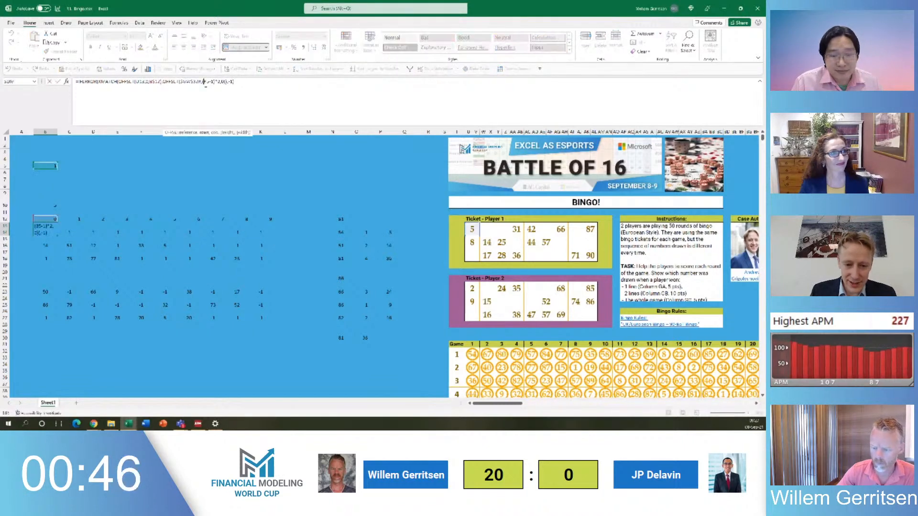
key("F4")
key("Return")
key("Up")
key("ctrl+c")
key("ctrl+shift+Right")
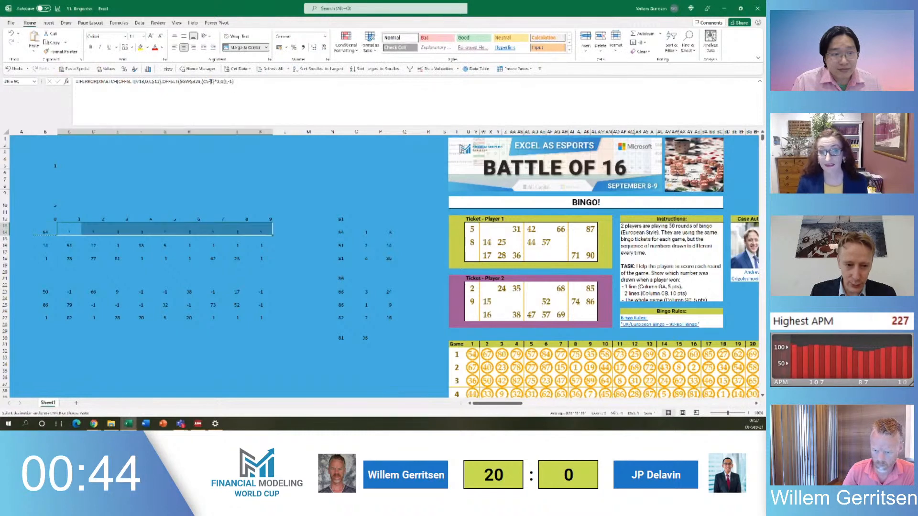
key("ctrl+v")
Copy the corrected lookup formula across Player 1's second ticket line and into the first cell of the third line
key("Left")
key("Down")
key("ctrl+shift+Right")
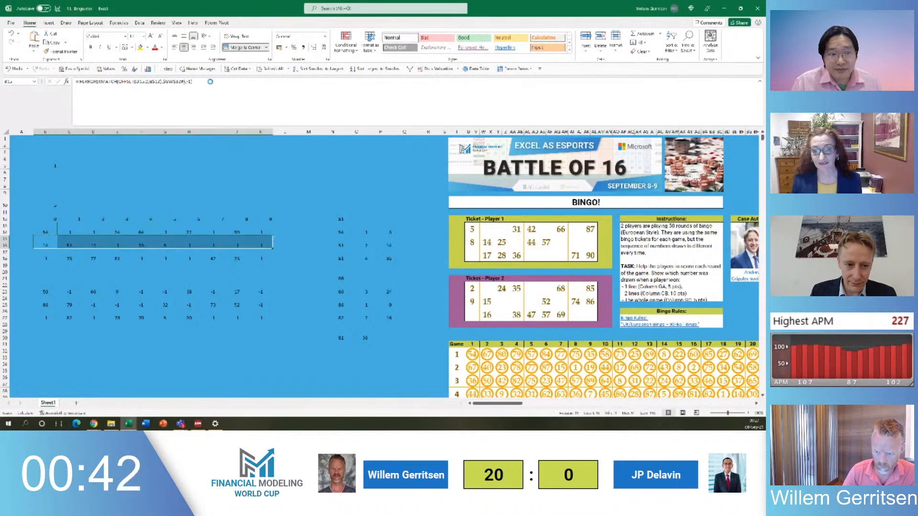
key("ctrl+v")
key("Left")
key("Down")
key("ctrl+v")
key("Up")
key("Up")
key("Up")
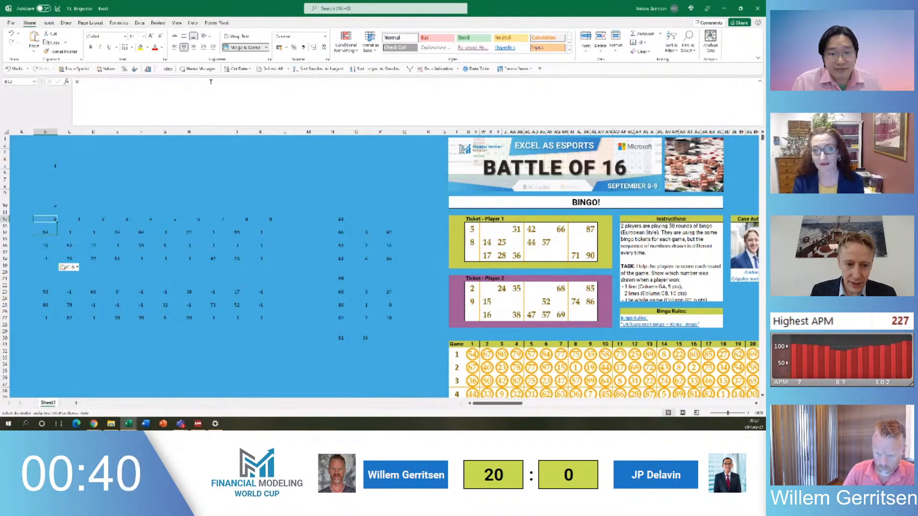
Copy all of Player 1's first-line lookup formulas into the third ticket line in row 17
key("Down")
key("ctrl+shift+Right")
key("ctrl+c")
key("Down")
key("Down")
key("Down")
key("ctrl+v")
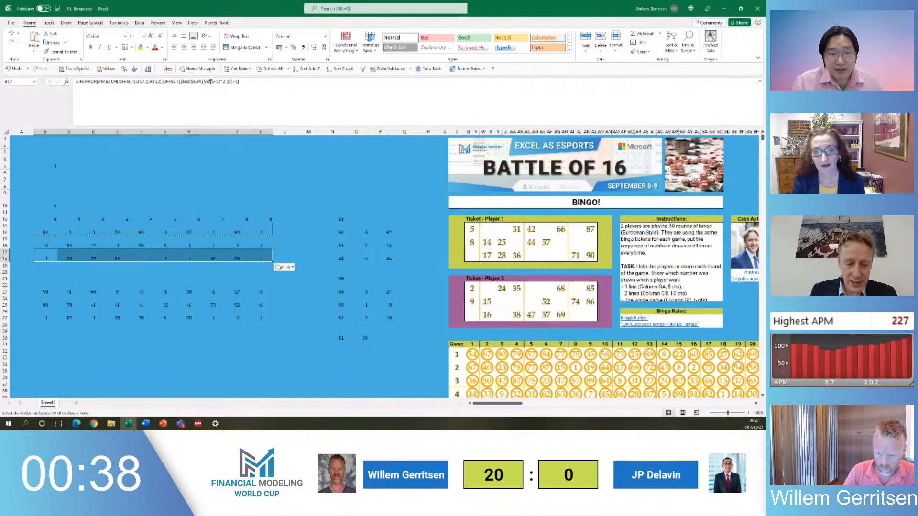
Paste the game-dependent lookup formulas into all three of Player 2's ticket lines
key("Down")
key("Down")
key("Down")
key("ctrl+v")
key("Down")
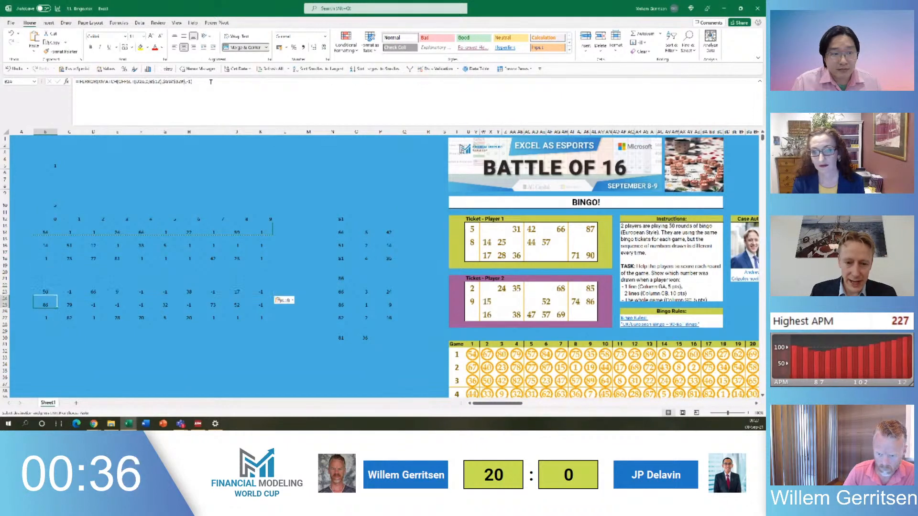
key("ctrl+v")
key("Down")
key("ctrl+v")
key("Up")
key("Up")
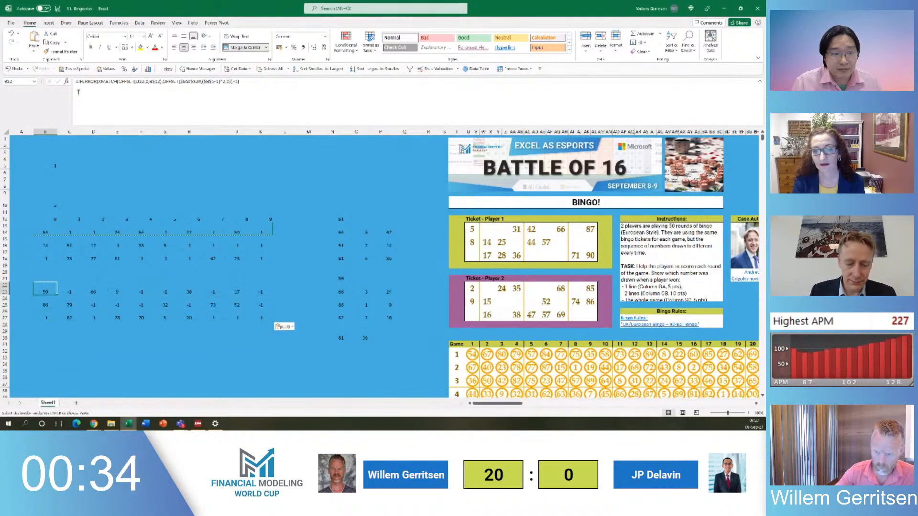
Set the game number in B5 to 2 to calculate the second game's winning number
left_click(72, 159)
left_click(51, 166)
type("2")
left_click(72, 159)
left_click(79, 180)
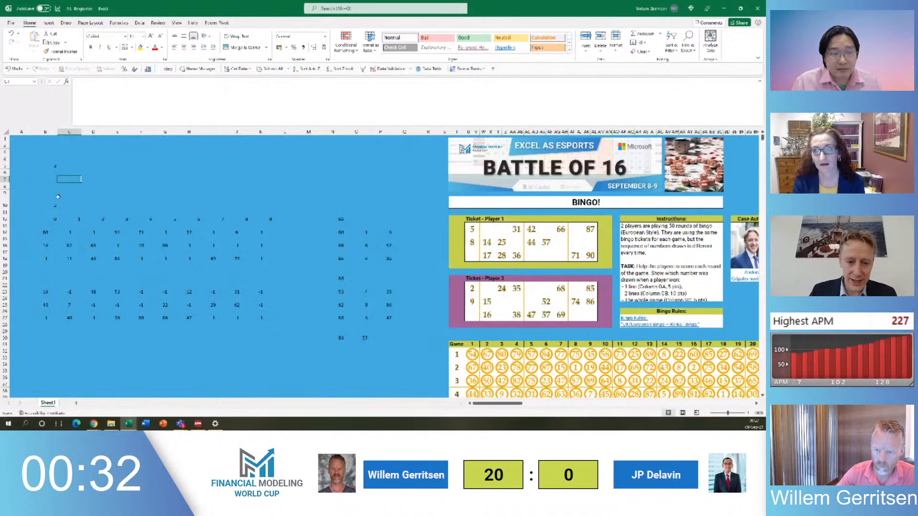
left_click(76, 204)
key("alt+Tab")
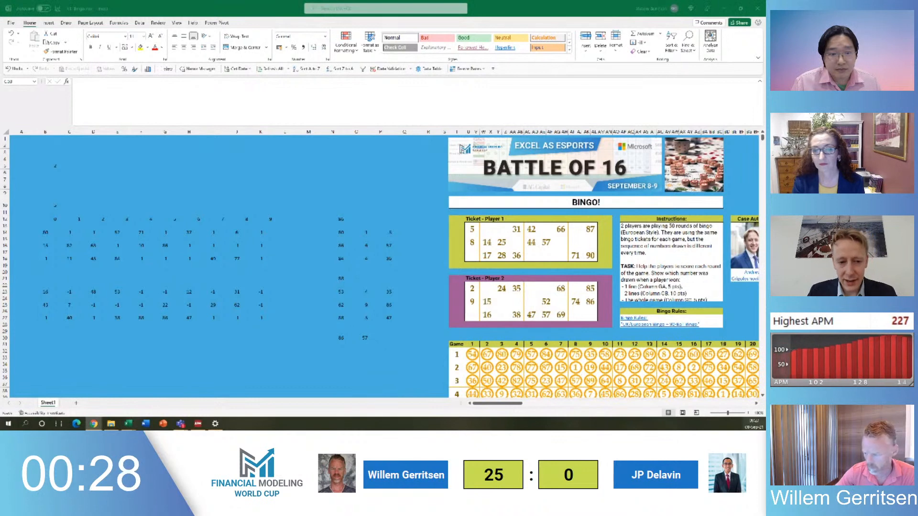
key("alt+Tab")
Enter =SEQUENCE(50) in C32 to list the game numbers 1 to 50
left_click(71, 349)
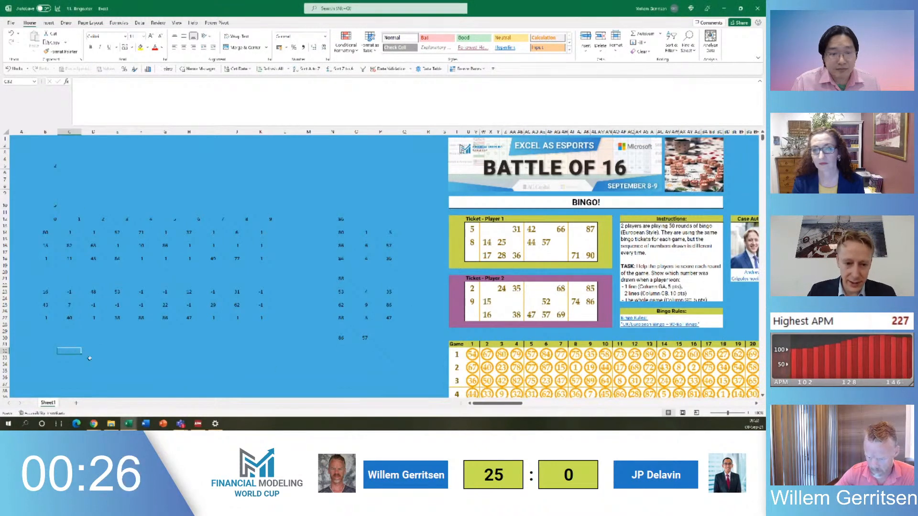
type("=seque")
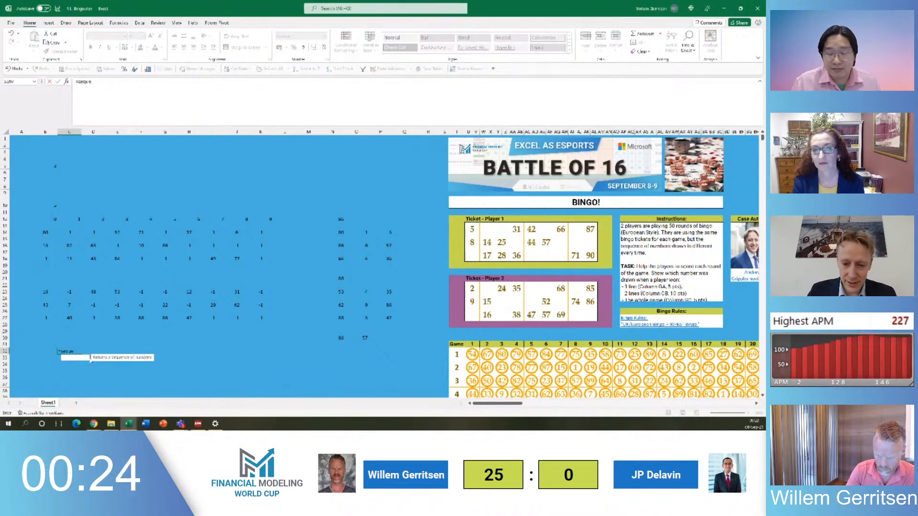
type("nce(50)")
key("Return")
key("Up")
key("Up")
key("Right")
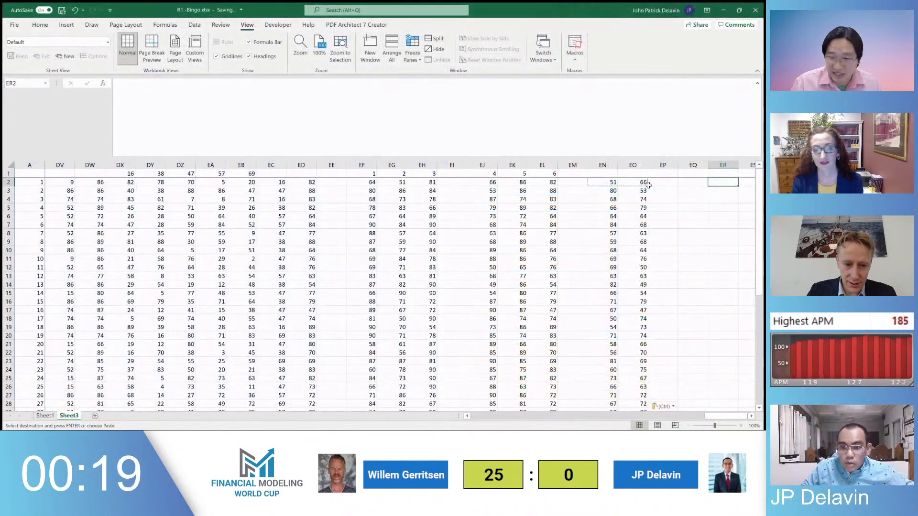
In Sheet3, enter =MAX(EF2:EH2) in ES2 to get the latest of Player 1's three line draws
key("Right")
type("=mi")
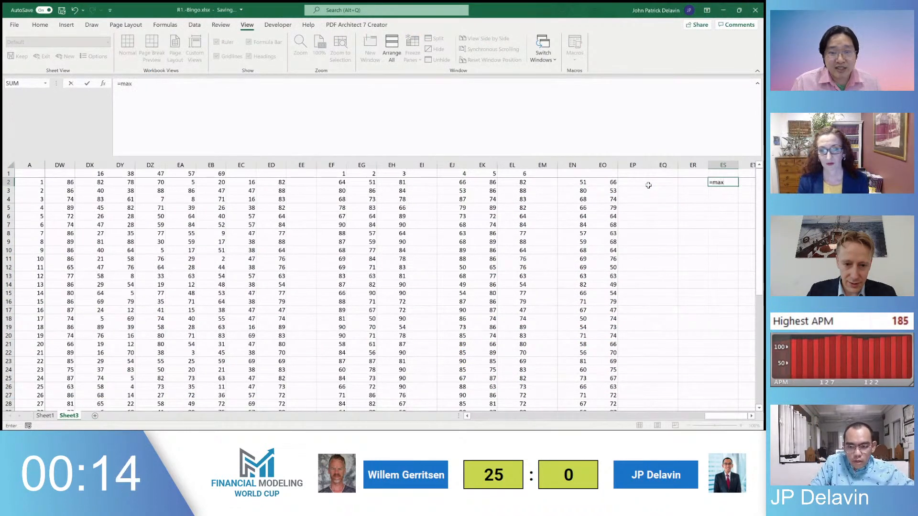
type("ax")
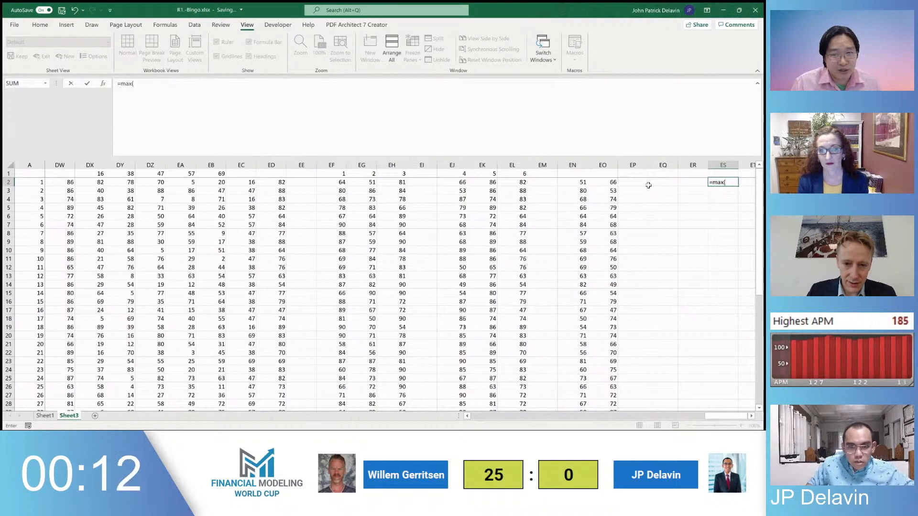
type("(")
key("ctrl+Left")
key("ctrl+Left")
key("ctrl+Left")
key("ctrl+Left")
key("ctrl+Left")
key("ctrl+shift+Left")
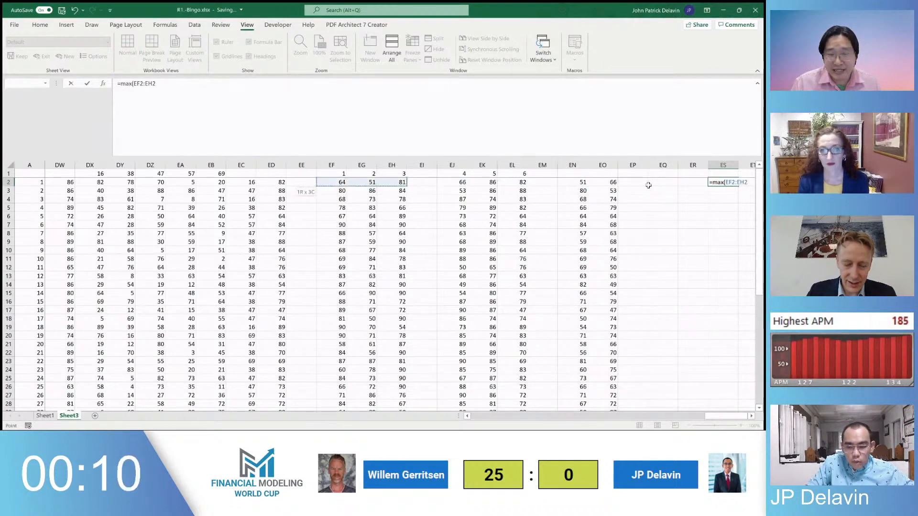
key("ctrl+Return")
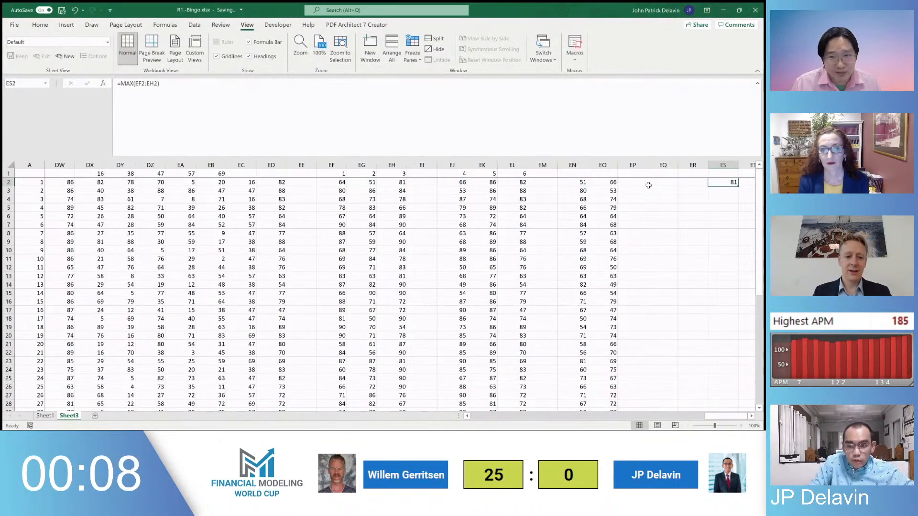
Enter =MAX(EJ2:EL2) in ET2 to get the latest of Player 2's three line draws
key("Right")
type("=max(")
key("ctrl+Left")
key("ctrl+Left")
key("ctrl+Left")
key("ctrl+Left")
key("ctrl+shift+Left")
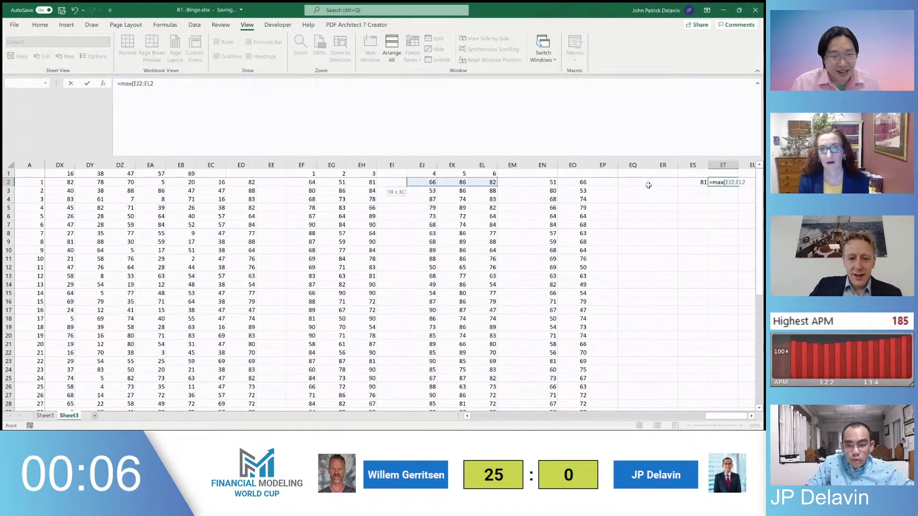
key("ctrl+Return")
Copy the two MAX formulas in ES2:ET2 down to the rows of the remaining games
key("Left")
key("shift+Right")
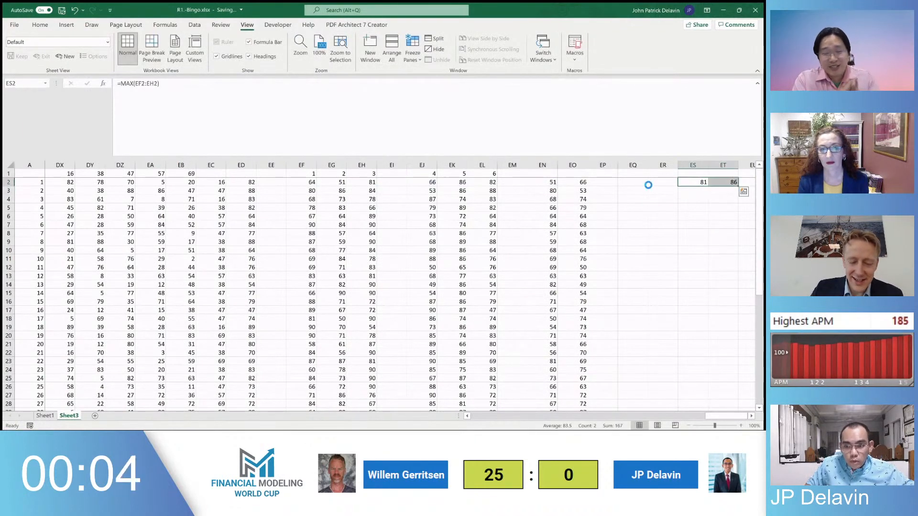
key("ctrl+c")
key("ctrl+shift+End")
key("ctrl+v")
key("Up")
key("Down")
key("Left")
key("Left")
key("Left")
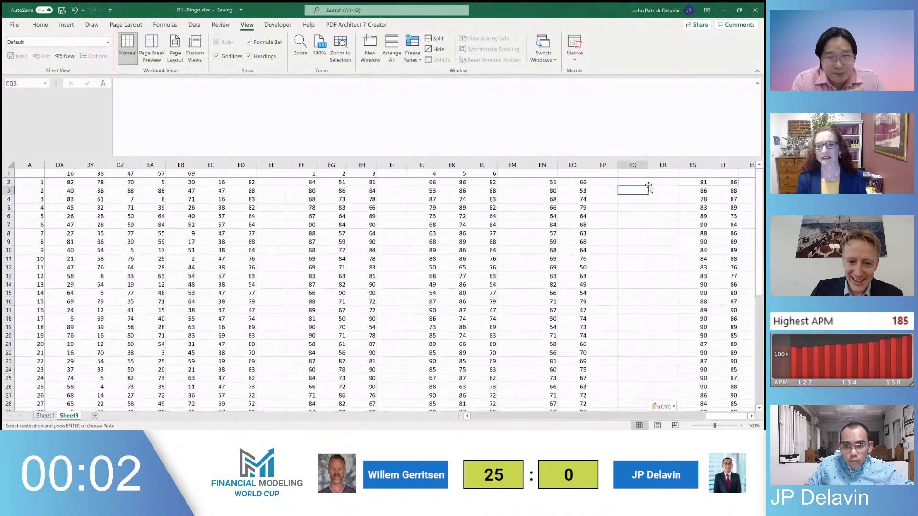
type("=")
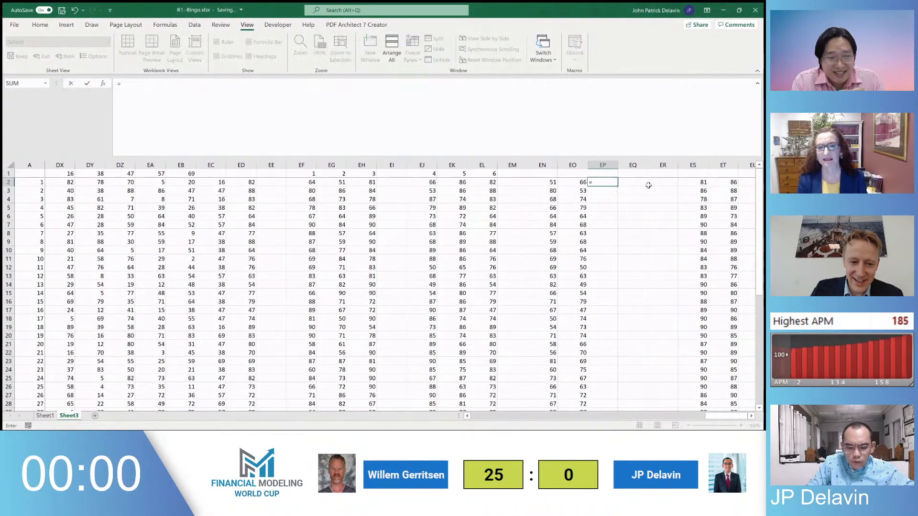
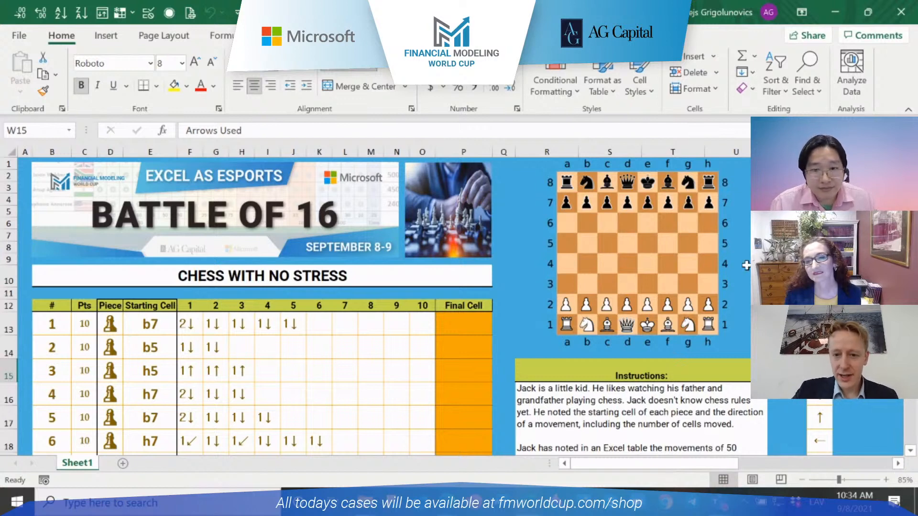
Examine the Chess With No Stress task and instructions, tracing piece 2 from its starting cell through its moves to the Final Cell column
scroll(745, 265, "down", 3)
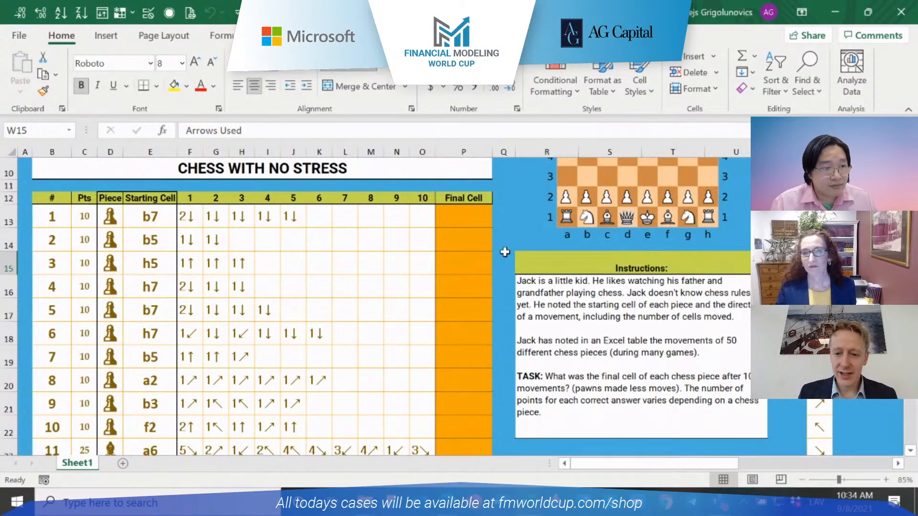
scroll(505, 252, "up", 3)
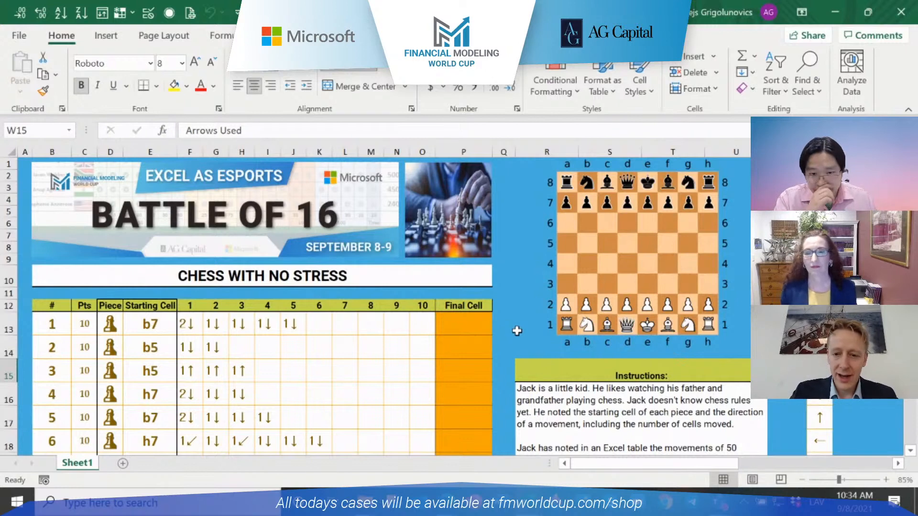
scroll(515, 330, "down", 1)
scroll(516, 331, "down", 2)
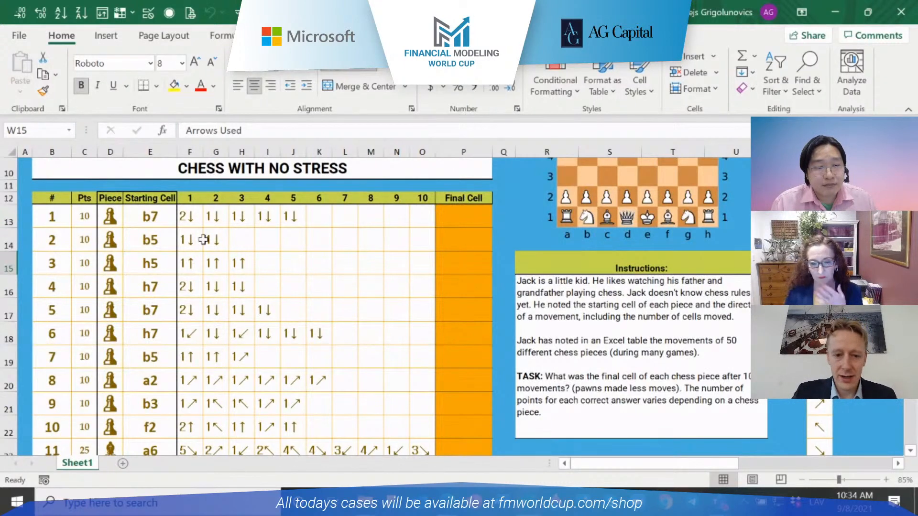
left_click(167, 244)
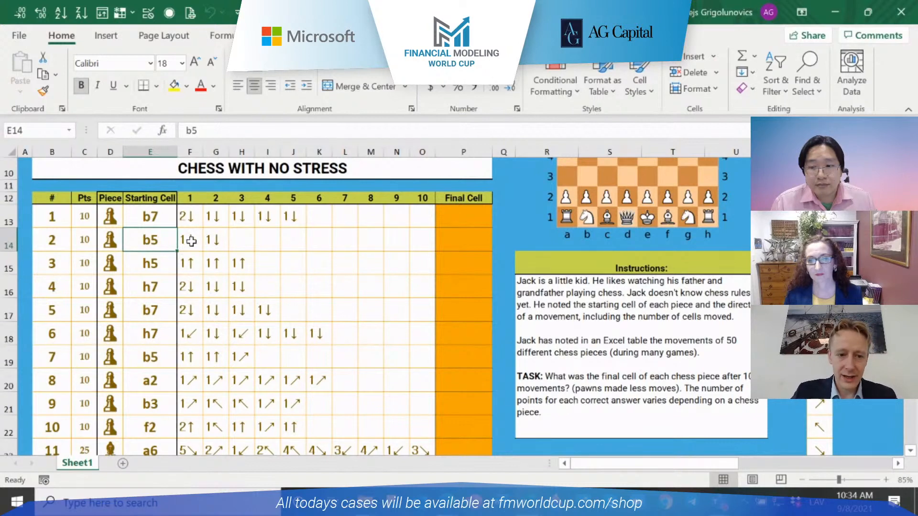
left_click(191, 241)
left_click(216, 239)
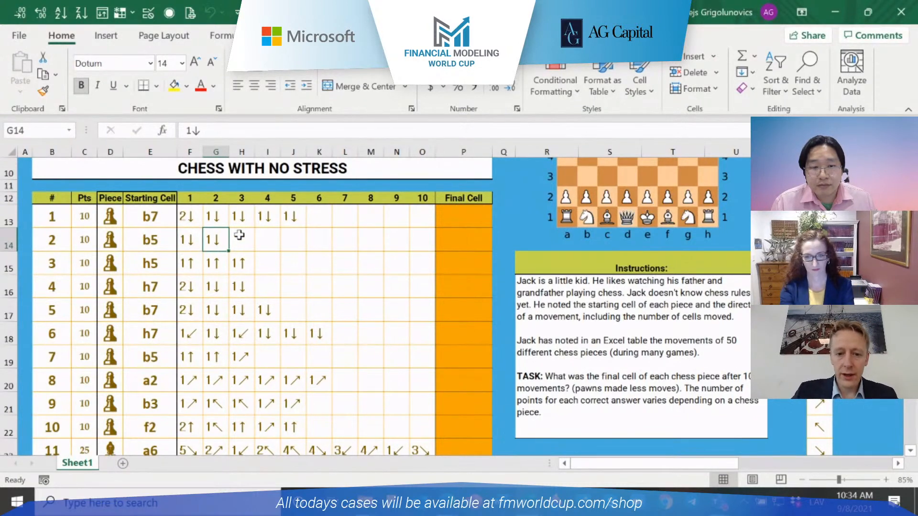
left_click(478, 239)
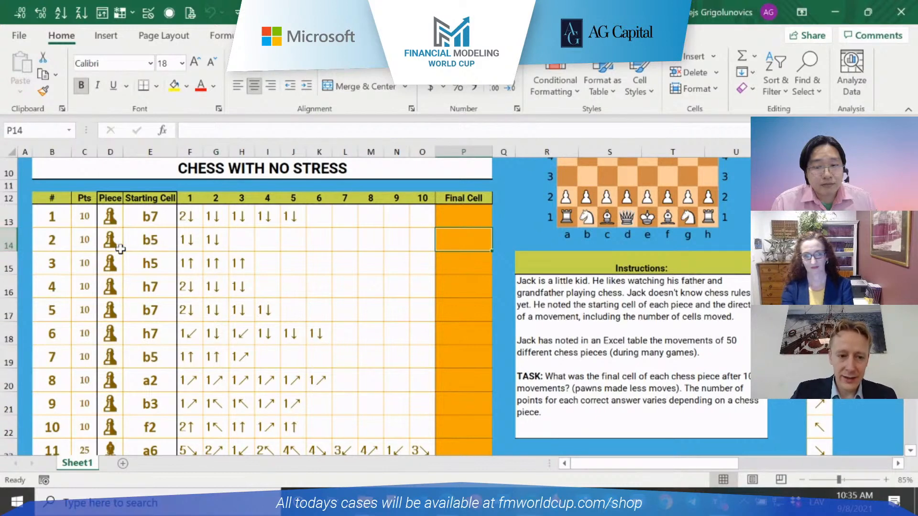
left_click(132, 240)
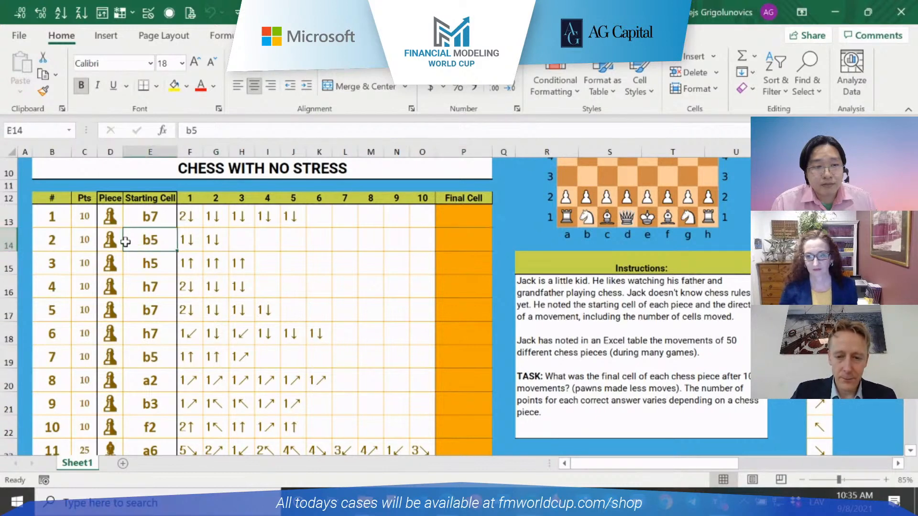
scroll(133, 240, "up", 3)
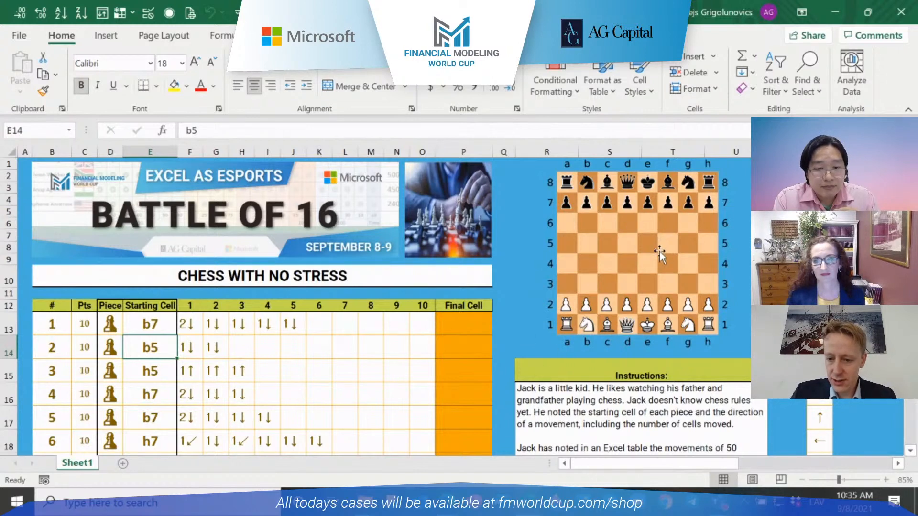
Review the points, piece types, starting cells and moves for all 50 chess pieces in the table
scroll(503, 275, "down", 4)
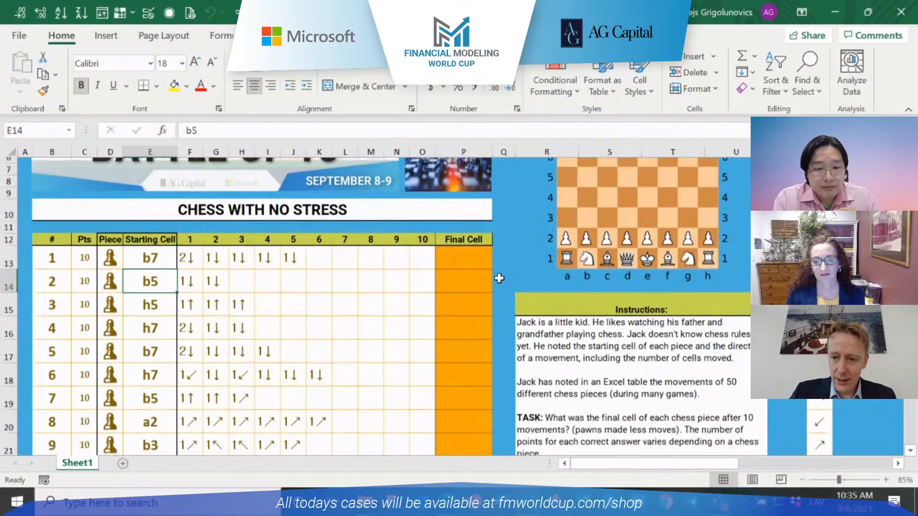
scroll(497, 278, "down", 1)
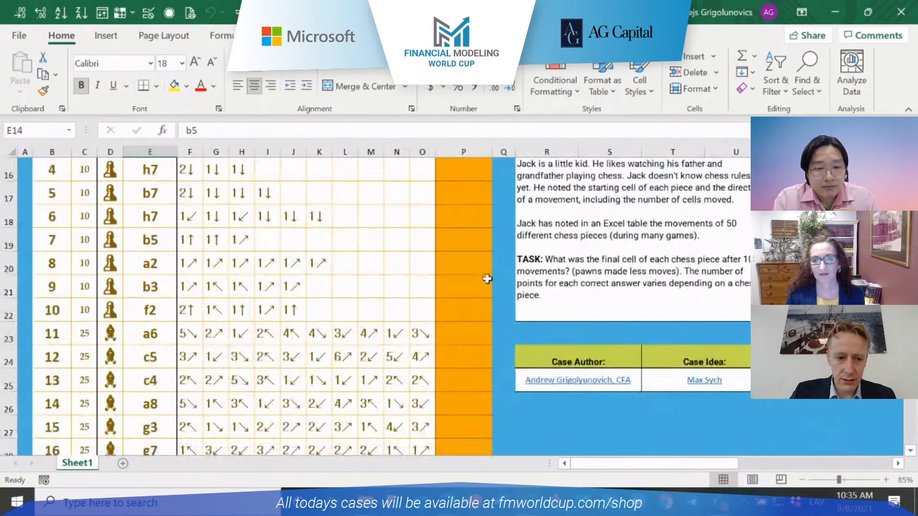
scroll(114, 228, "up", 3)
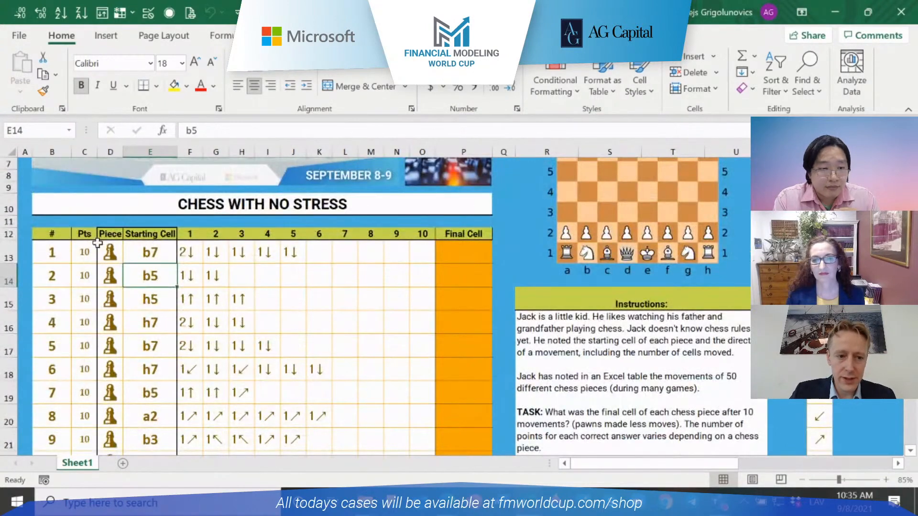
scroll(98, 241, "down", 1)
left_click(86, 222)
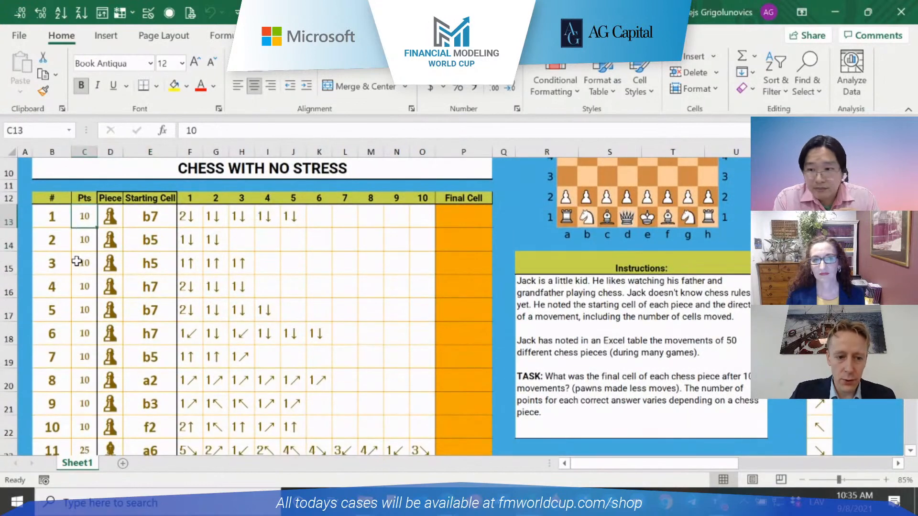
scroll(76, 265, "down", 4)
scroll(83, 311, "down", 2)
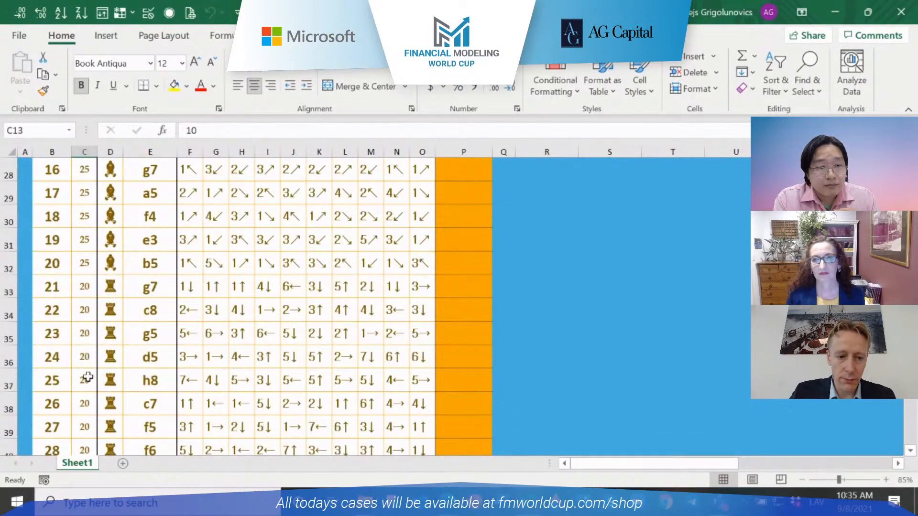
left_click(84, 356)
scroll(88, 351, "down", 2)
scroll(89, 348, "down", 1)
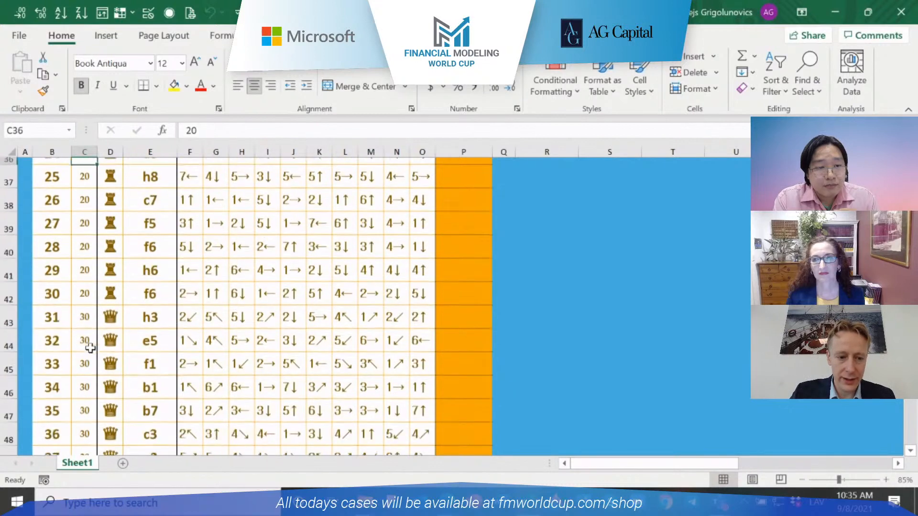
left_click(82, 358)
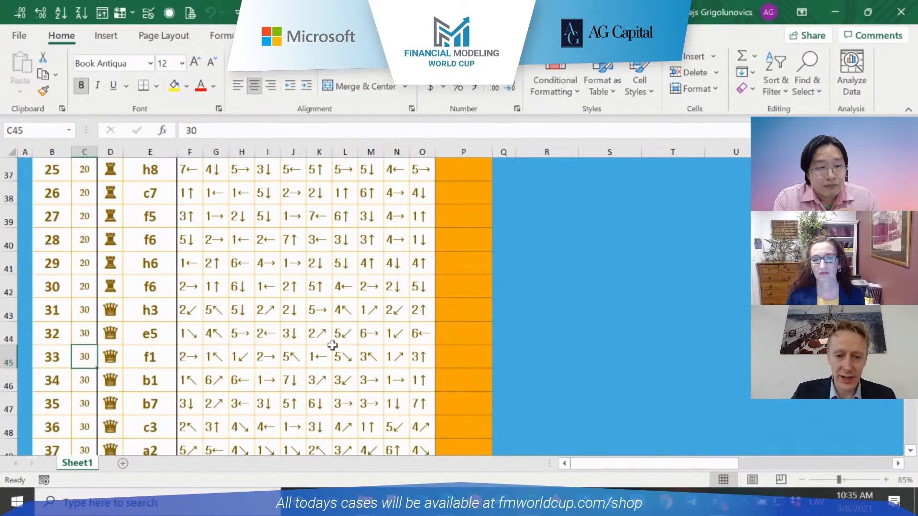
scroll(276, 312, "down", 3)
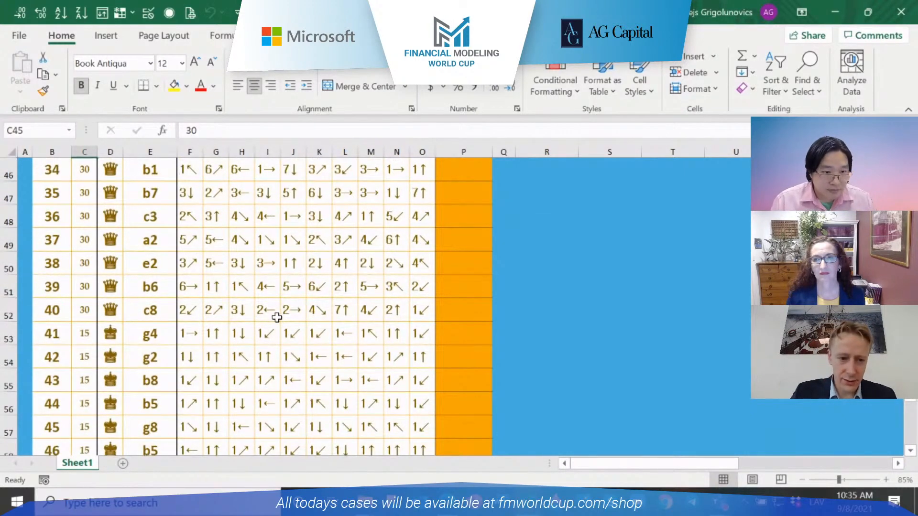
scroll(174, 324, "down", 2)
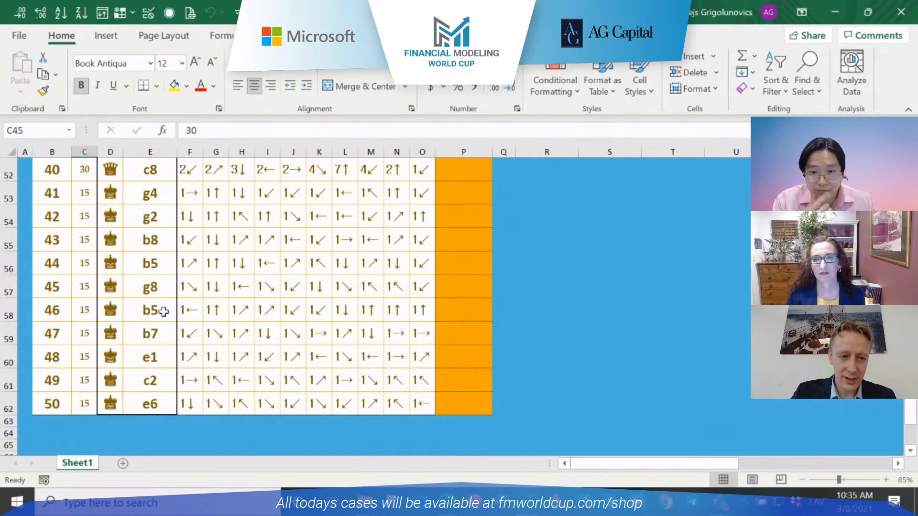
left_click(163, 312)
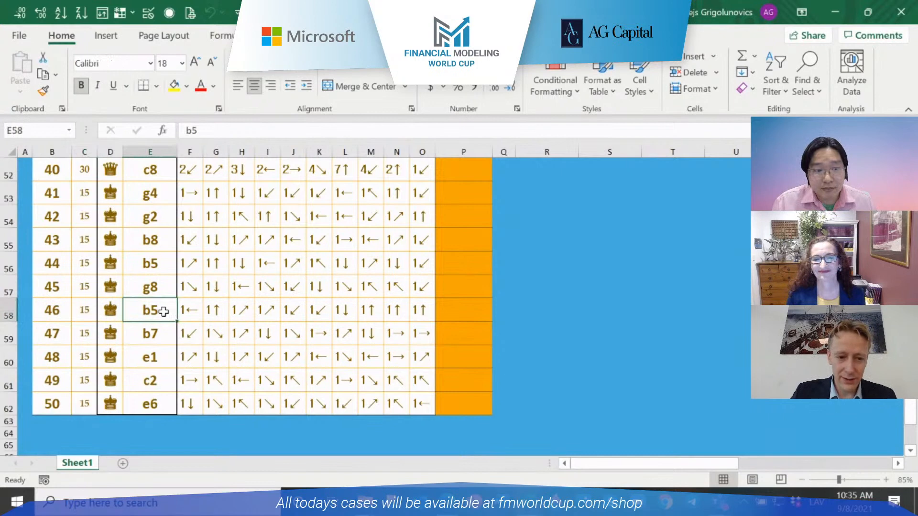
scroll(507, 296, "up", 7)
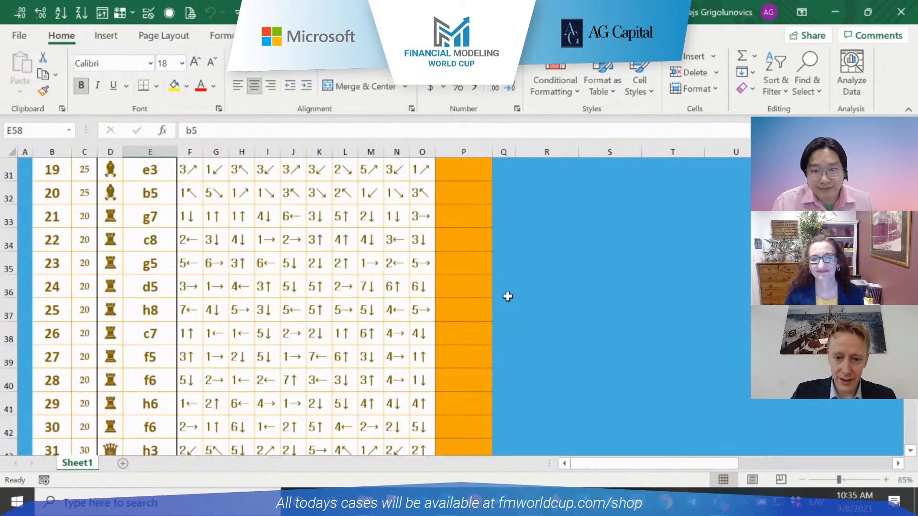
scroll(507, 297, "up", 6)
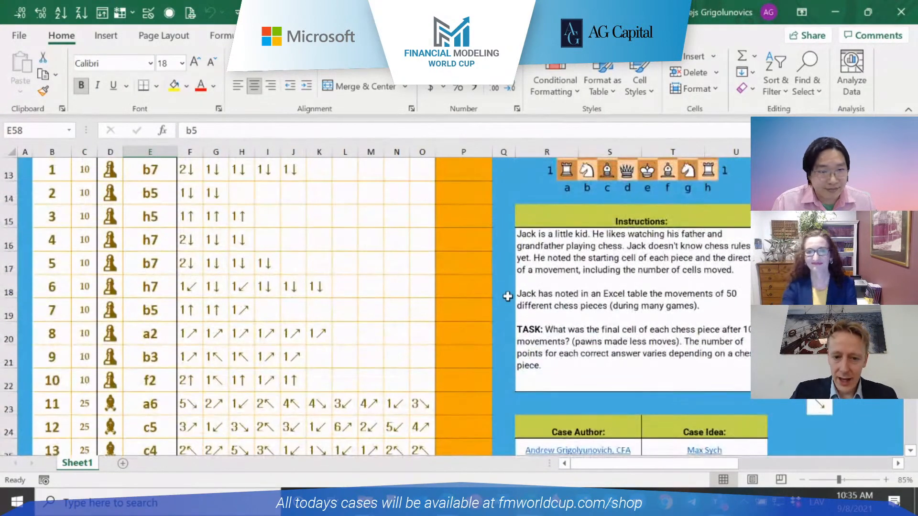
scroll(507, 297, "up", 2)
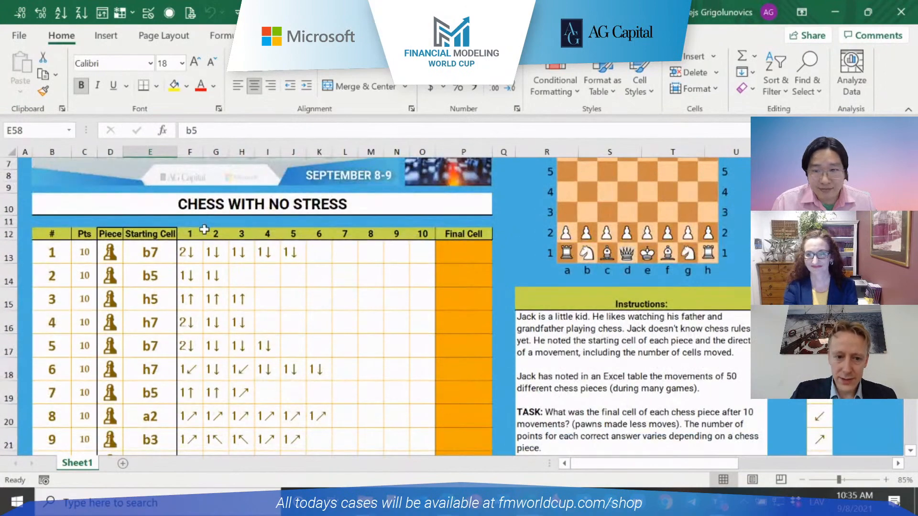
Examine the Arrows Used list beside the instructions and compare it with the move notation of piece 2
scroll(270, 243, "down", 1)
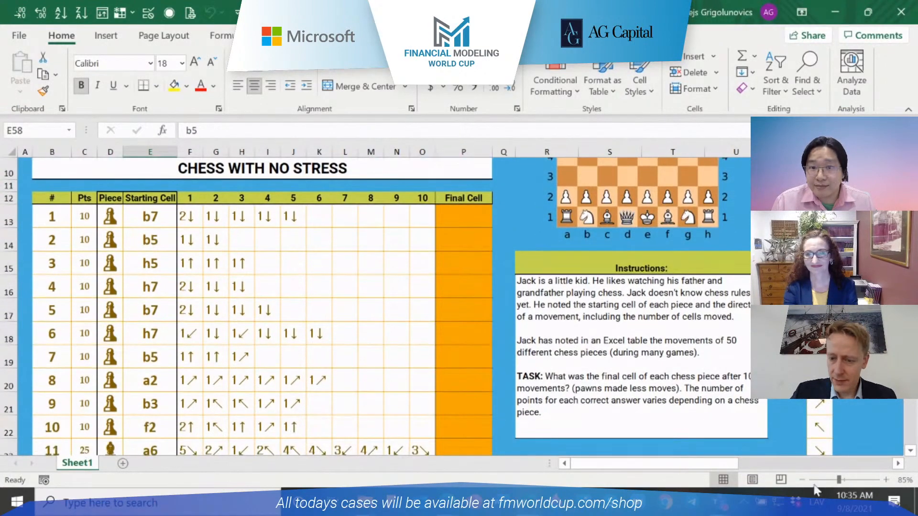
left_click(898, 464)
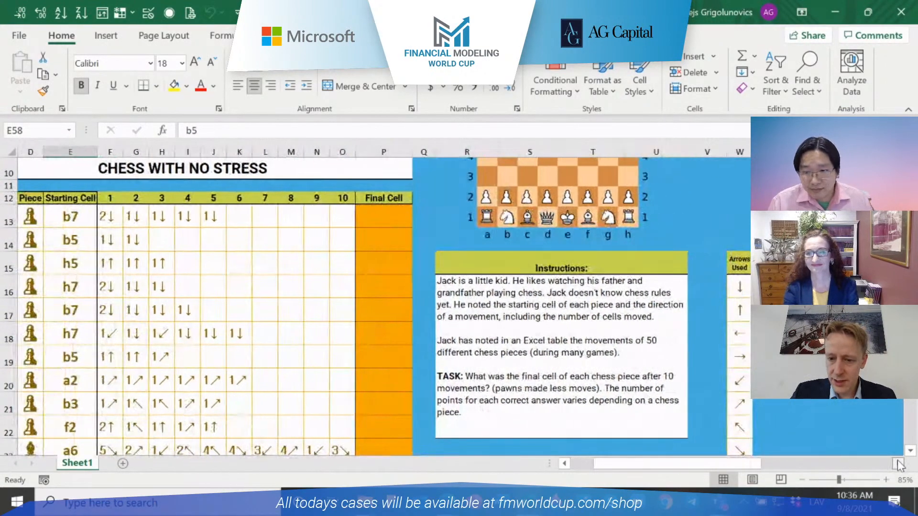
scroll(538, 294, "down", 1)
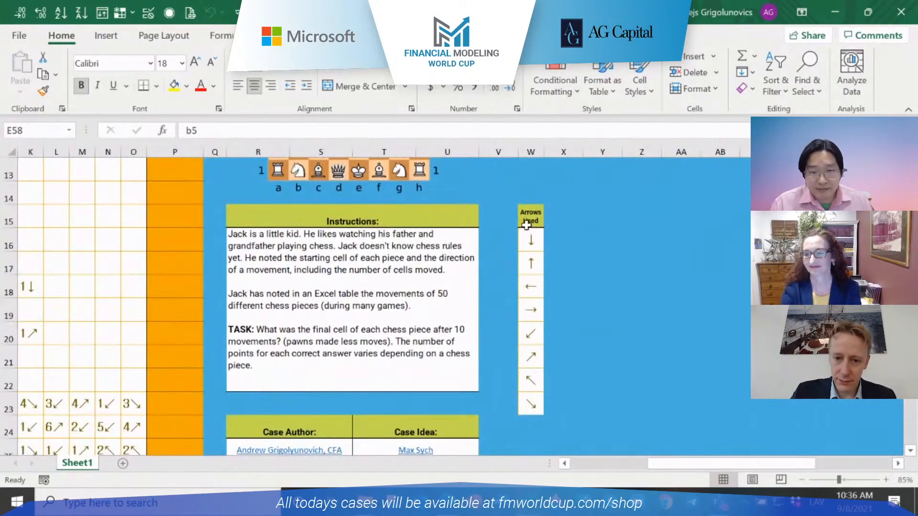
left_click(530, 216)
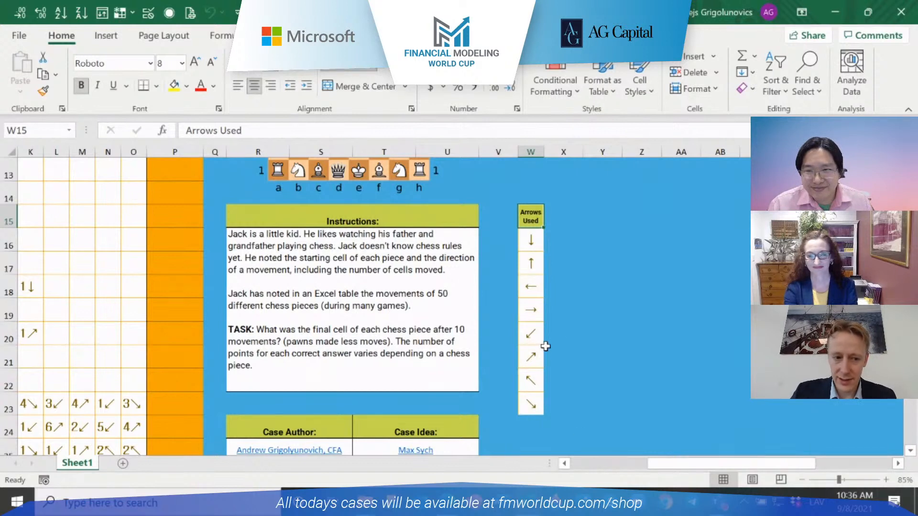
left_click(566, 465)
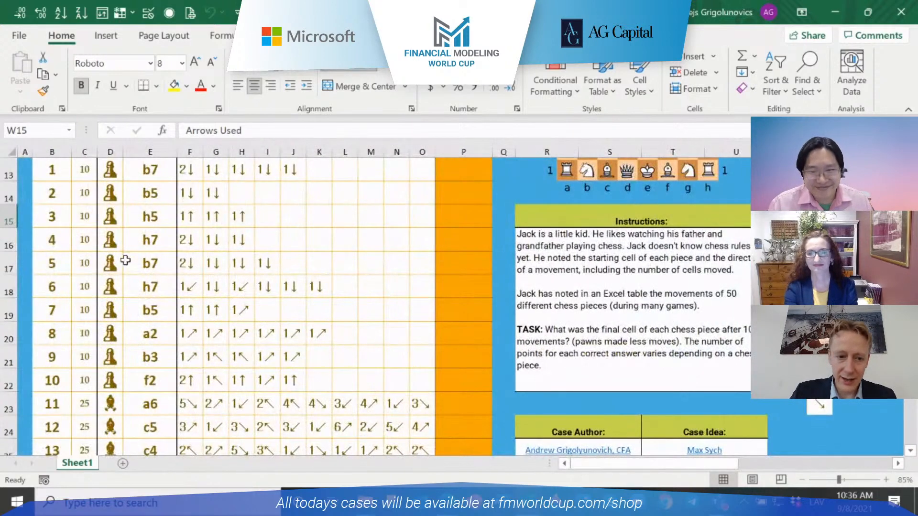
scroll(126, 259, "up", 1)
left_click(186, 240)
left_click(248, 240)
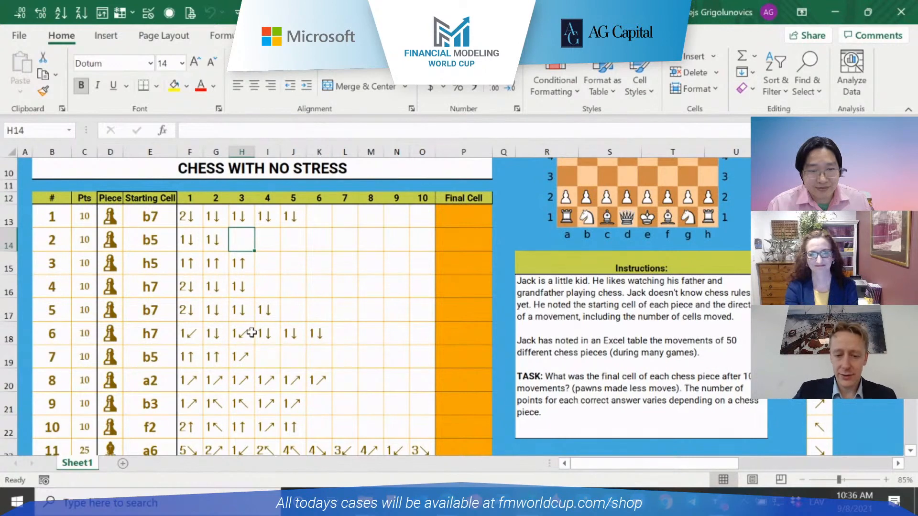
scroll(251, 333, "up", 3)
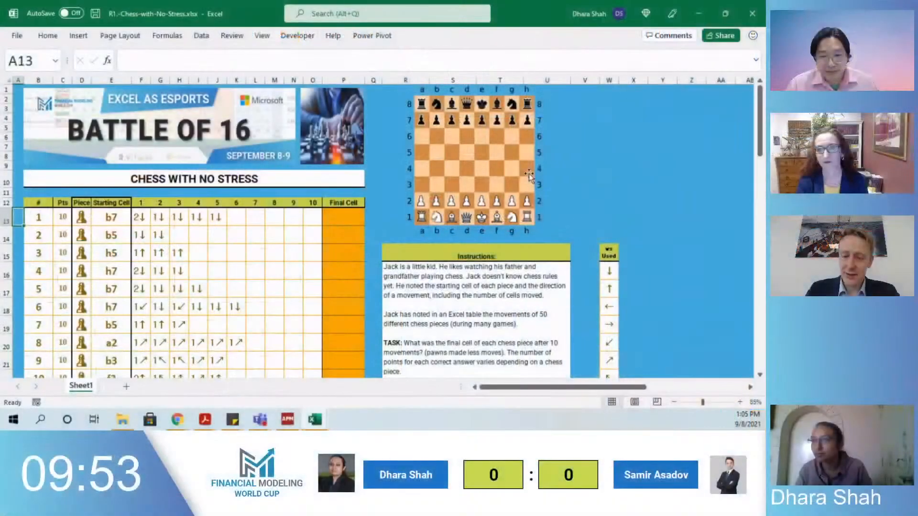
Insert 22 blank columns at column A, ahead of the chess moves table
key("ctrl+Home")
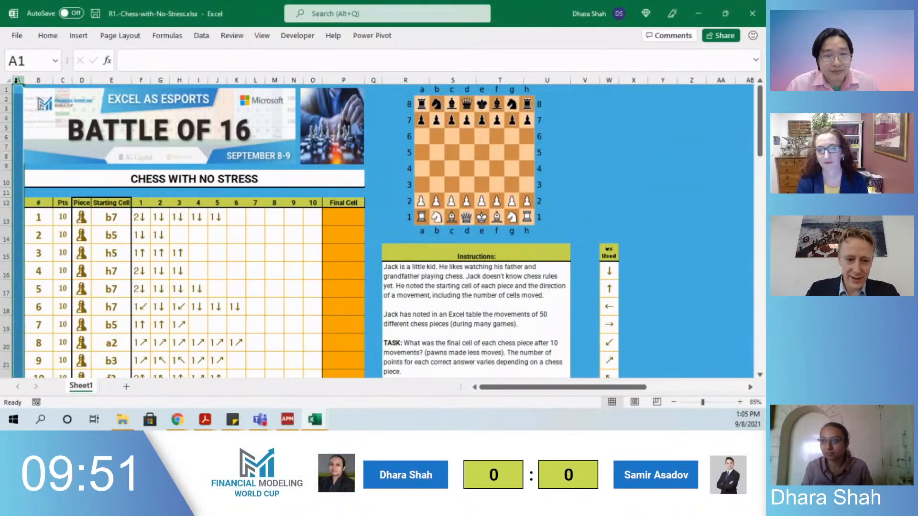
left_click_drag(16, 81, 586, 80)
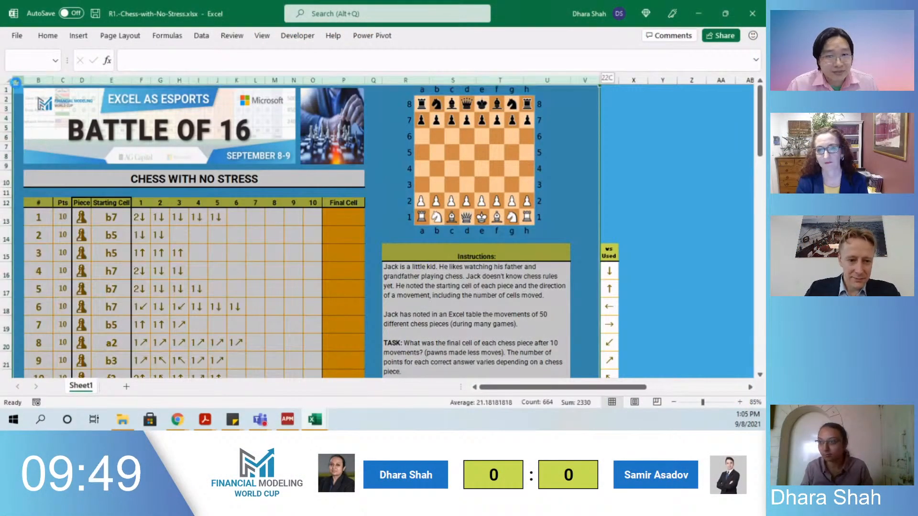
key("ctrl+plus")
Narrow the inserted blank columns A through W to a column width of 3
left_click(27, 109)
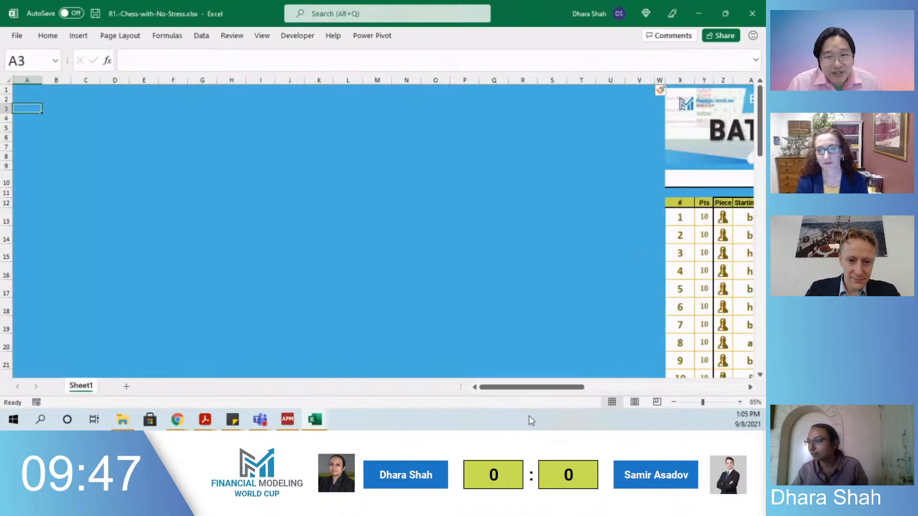
key("shift+Down")
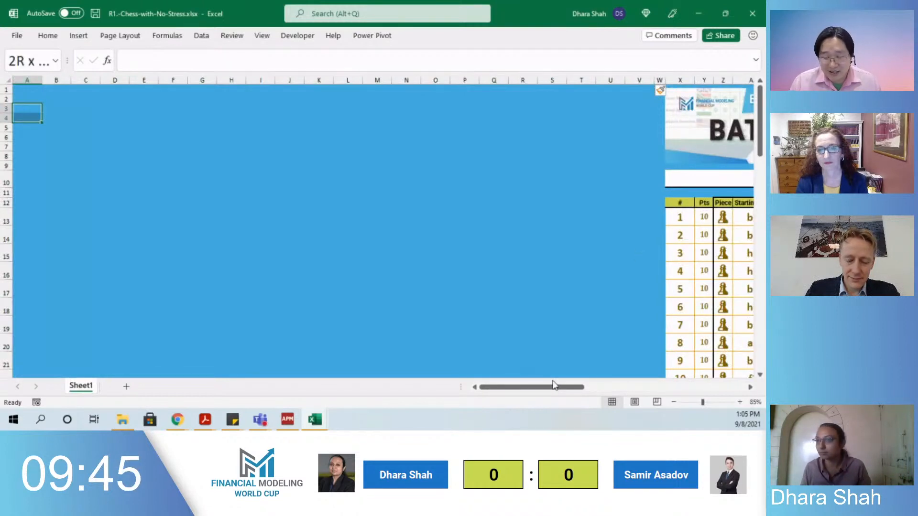
key("shift+Up")
key("shift+Down")
key("shift+Right")
key("shift+Right")
key("shift+Right")
key("shift+Right")
key("shift+Right")
key("shift+Right")
key("shift+Right")
key("shift+Right")
key("shift+Right")
key("shift+Right")
key("shift+Right")
key("shift+Right")
key("shift+Right")
key("shift+Right")
key("shift+Right")
key("shift+Right")
key("shift+Right")
key("shift+Right")
key("shift+Right")
key("shift+Right")
key("shift+Right")
key("shift+Right")
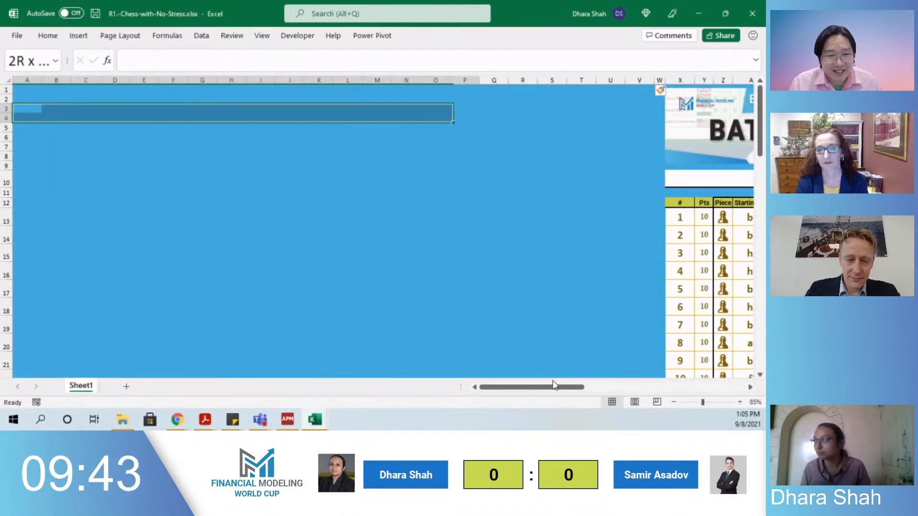
key("alt")
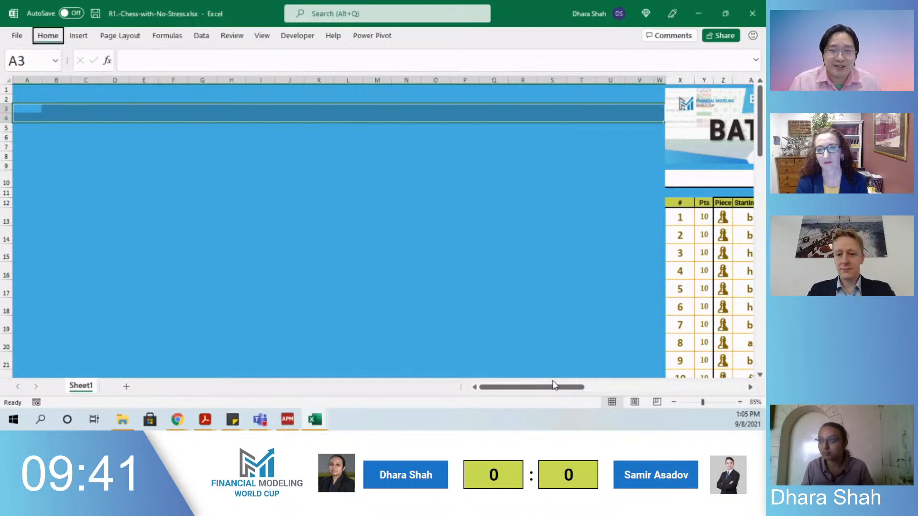
type("how3")
key("Return")
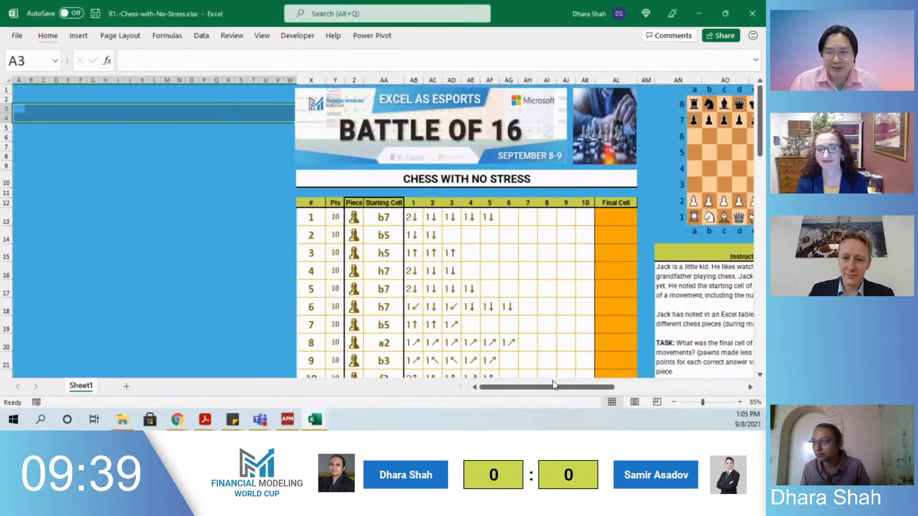
Enter =LEFT(AB13) in A13 to extract the number of cells moved in piece 1's first move
key("Right")
key("Down")
key("Down")
key("Down")
key("Down")
key("Down")
key("Down")
key("Down")
key("Down")
key("Down")
key("Down")
key("Down")
key("Down")
key("Up")
key("Up")
key("Up")
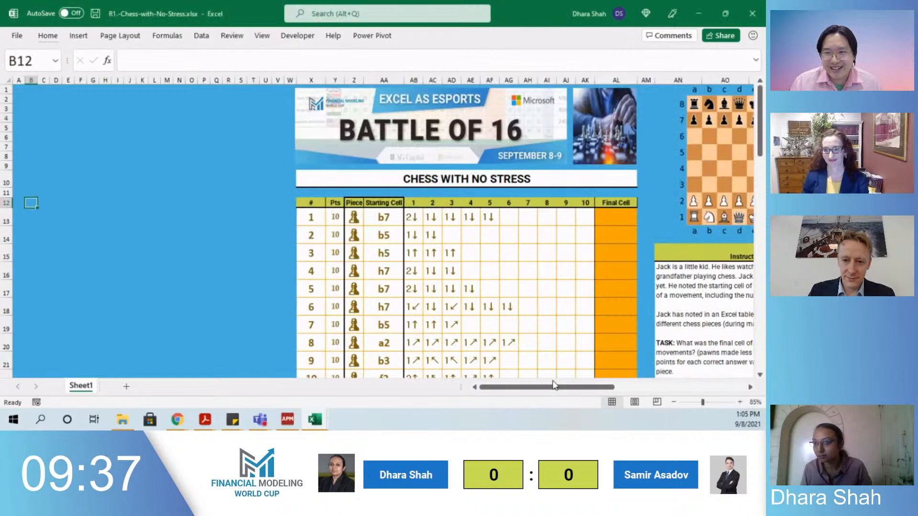
key("Down")
key("Left")
type("=")
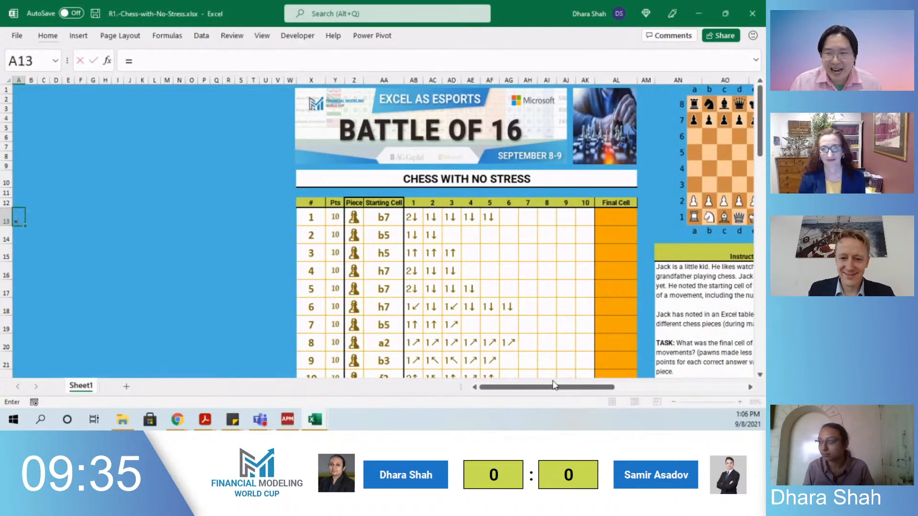
key("Escape")
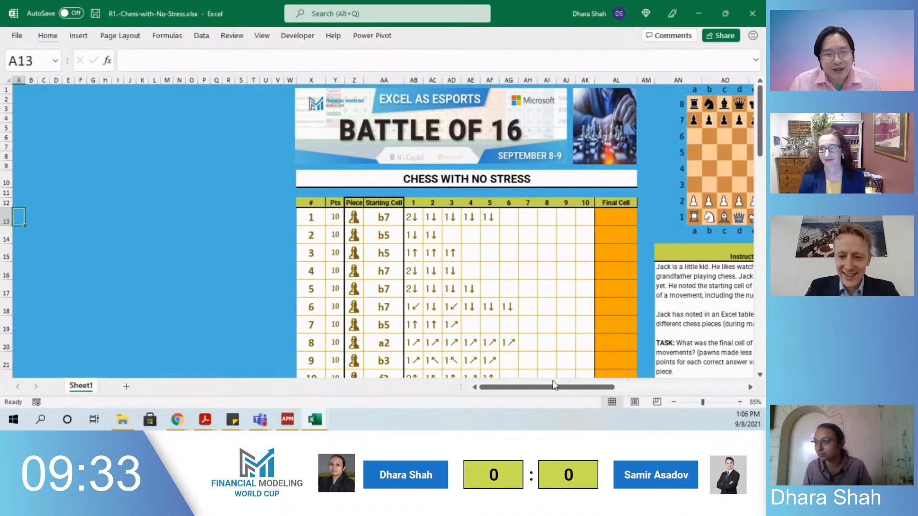
key("Right")
key("Left")
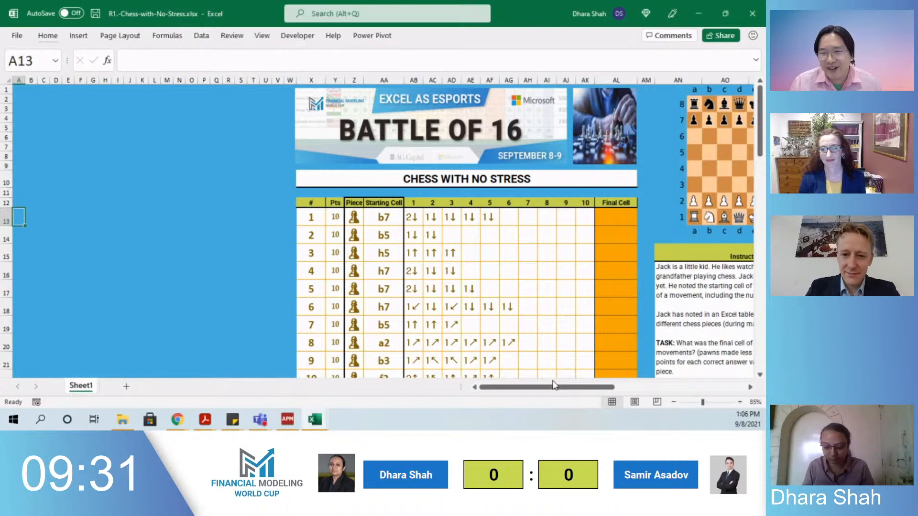
type("=")
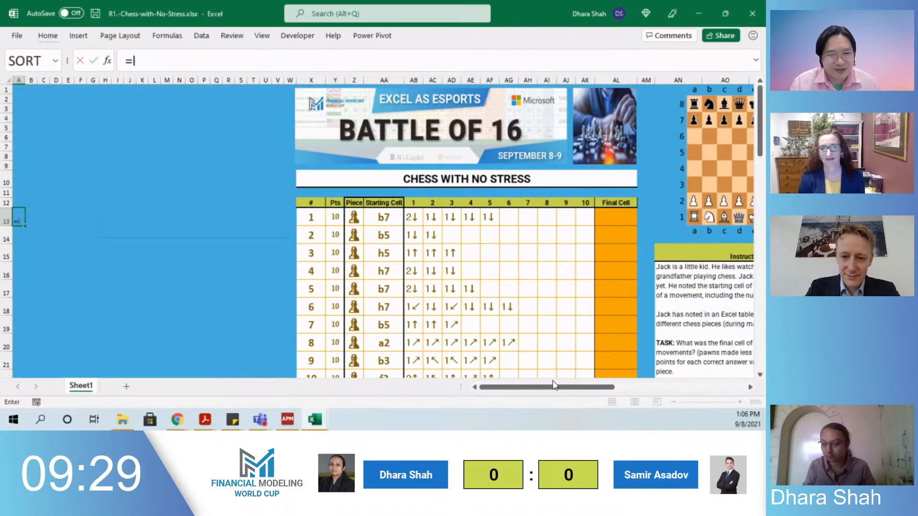
type("left")
key("Tab")
key("Right")
key("Right")
key("Right")
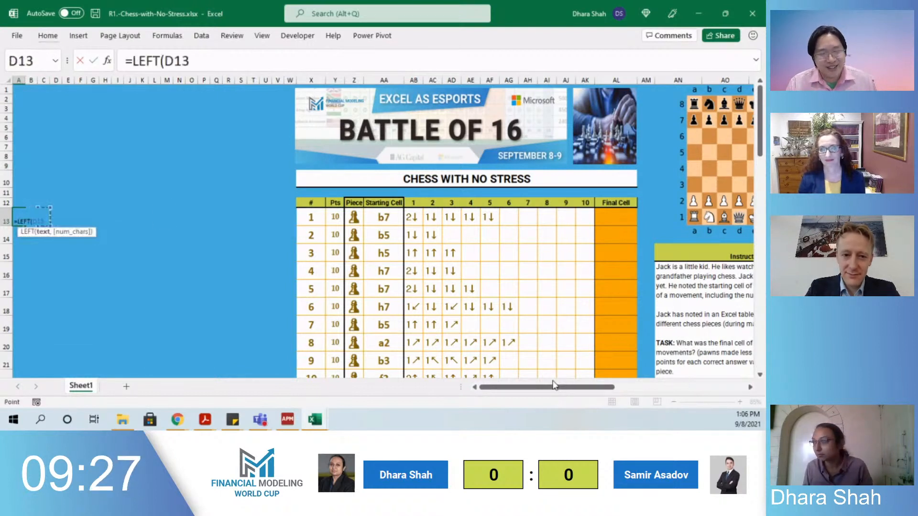
key("Right")
key("Right")
key("Right")
key("Right")
key("Right")
key("Right")
key("Right")
key("Right")
key("Right")
key("Right")
key("Right")
key("Right")
key("Right")
key("Right")
key("Right")
key("Right")
key("Right")
key("Right")
key("Right")
key("Right")
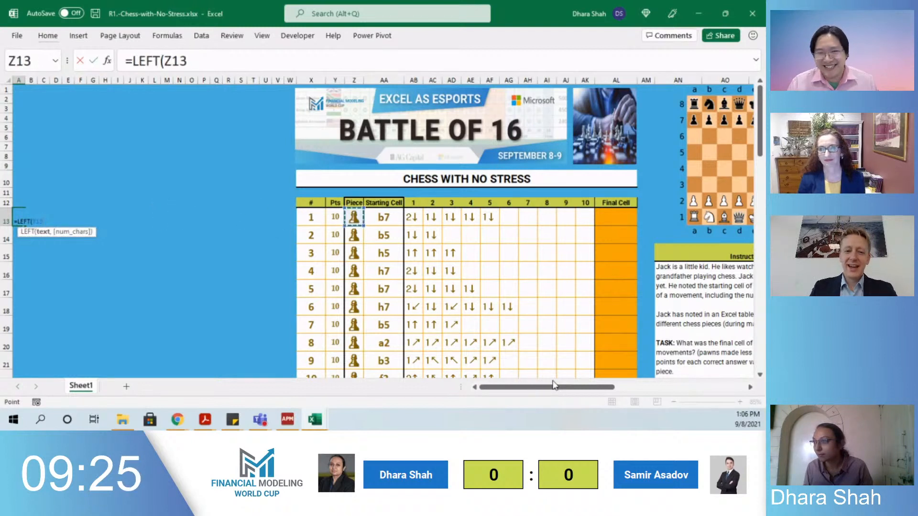
key("Right")
key("Right")
type(")")
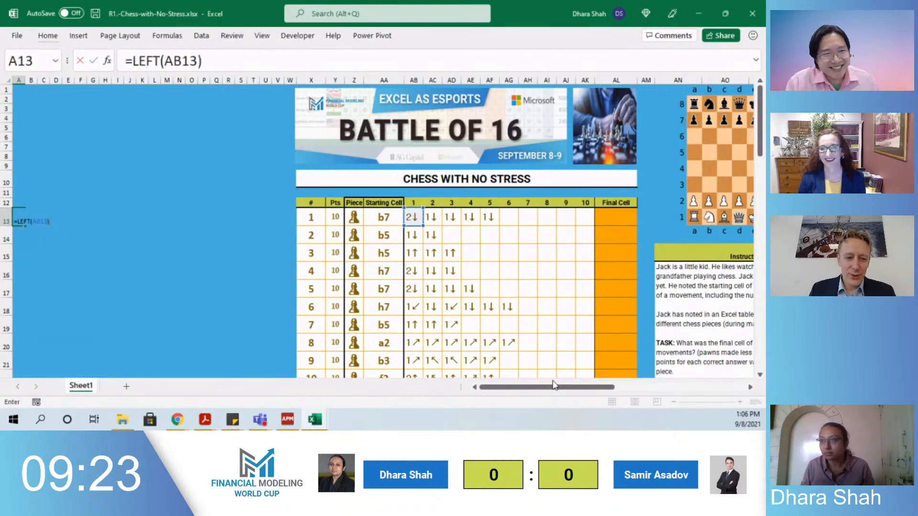
key("Return")
Fill the LEFT formula from A13 across row 13 through M13
key("Up")
key("shift+Right")
key("shift+Right")
key("shift+Right")
key("shift+Right")
key("shift+Right")
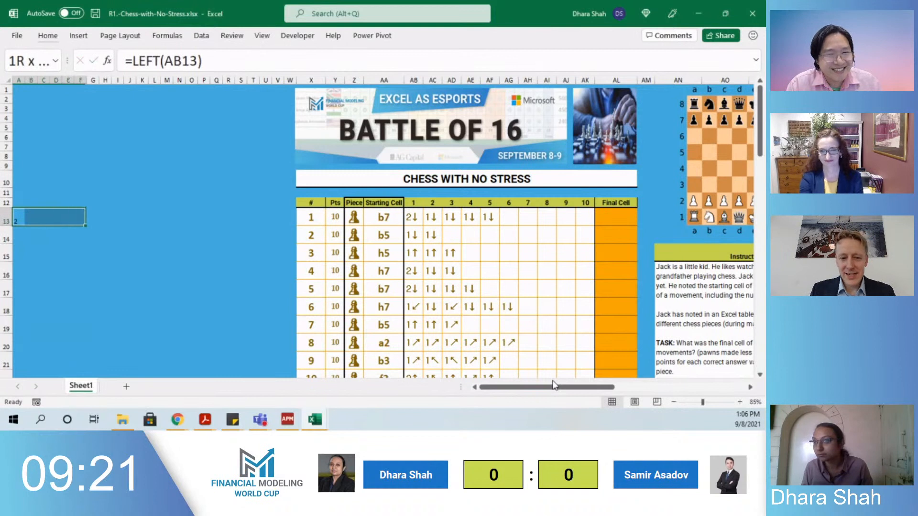
key("ctrl+r")
key("Right")
key("Right")
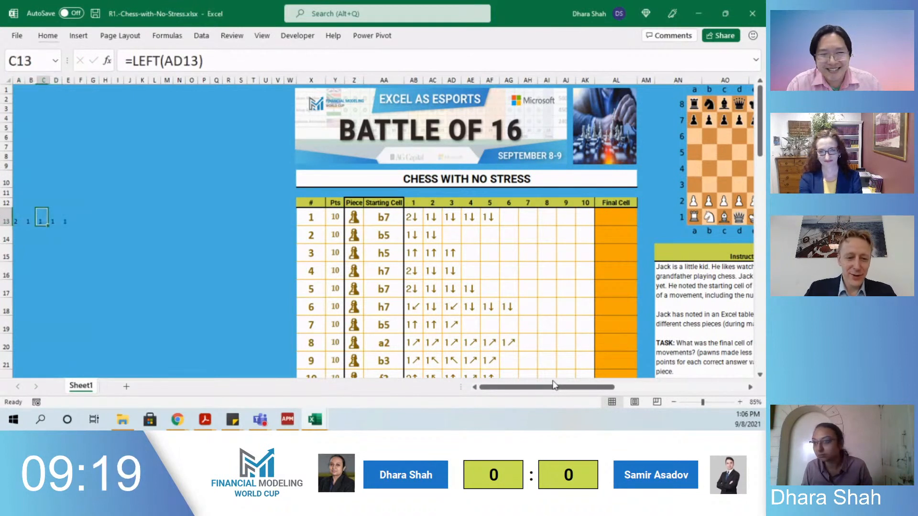
key("Right")
key("Right")
key("shift+Right")
key("shift+Right")
key("shift+Right")
key("shift+Right")
key("shift+Right")
key("shift+Right")
key("shift+Right")
key("shift+Right")
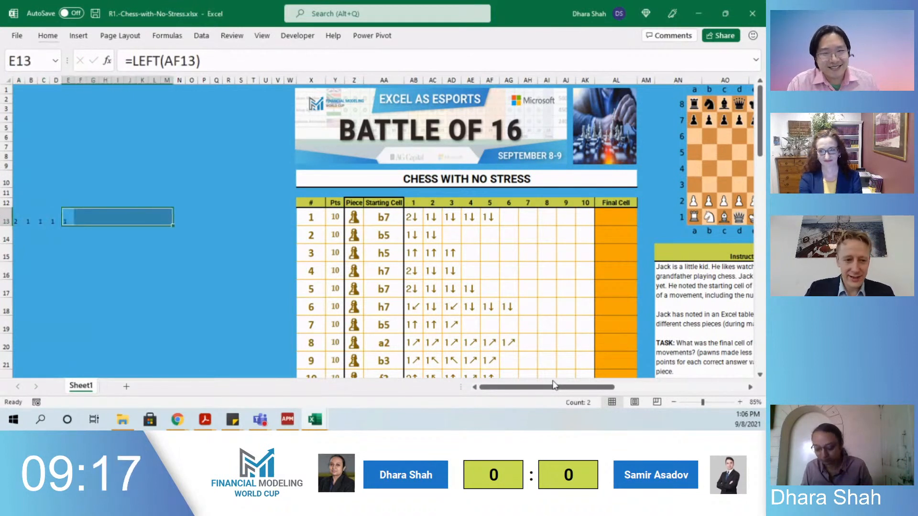
key("ctrl+r")
Replace the formula in K13 with =SUM(A13:J13) to total the extracted move distances
key("Right")
key("Right")
key("Right")
key("Right")
key("Right")
key("Right")
key("Right")
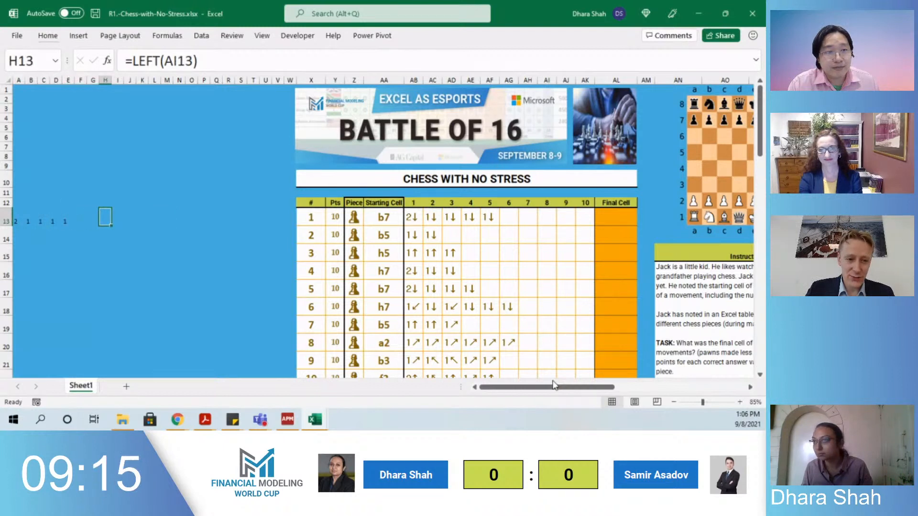
key("F2")
key("Escape")
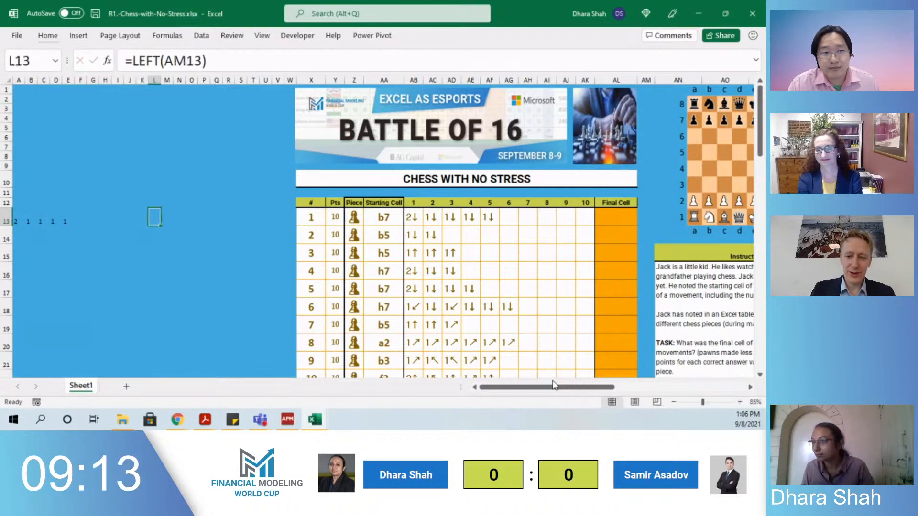
key("Left")
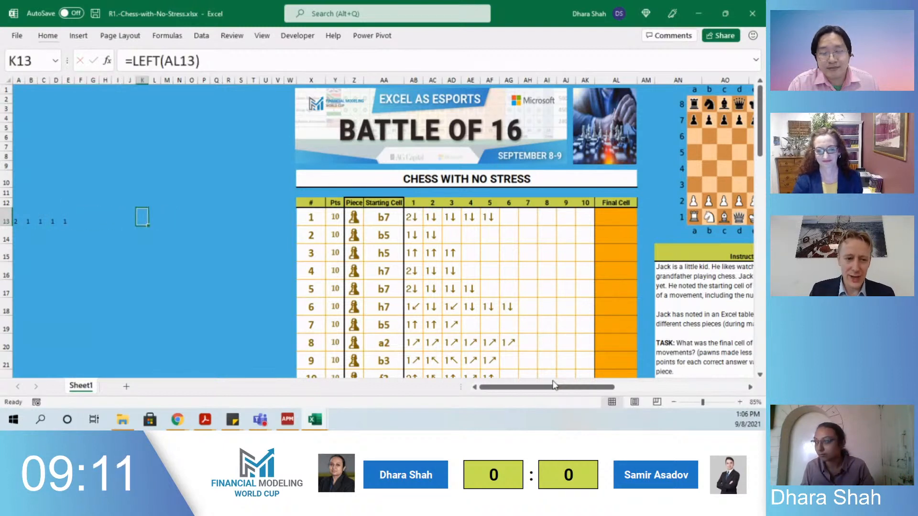
key("F2")
key("Escape")
key("Delete")
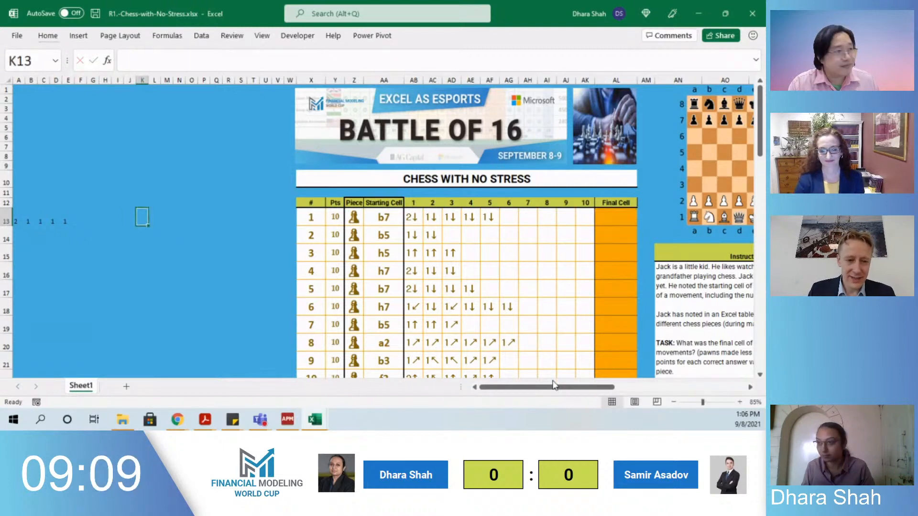
type("=")
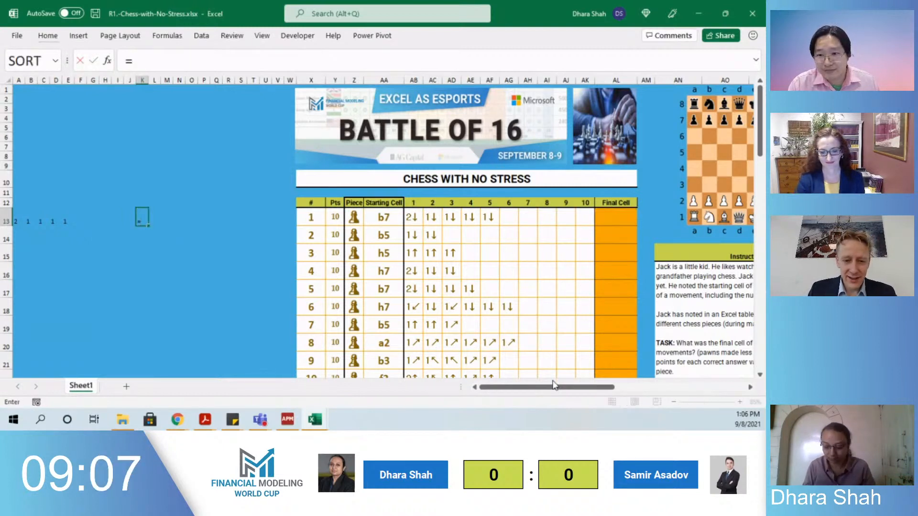
type("sum")
key("ctrl+Return")
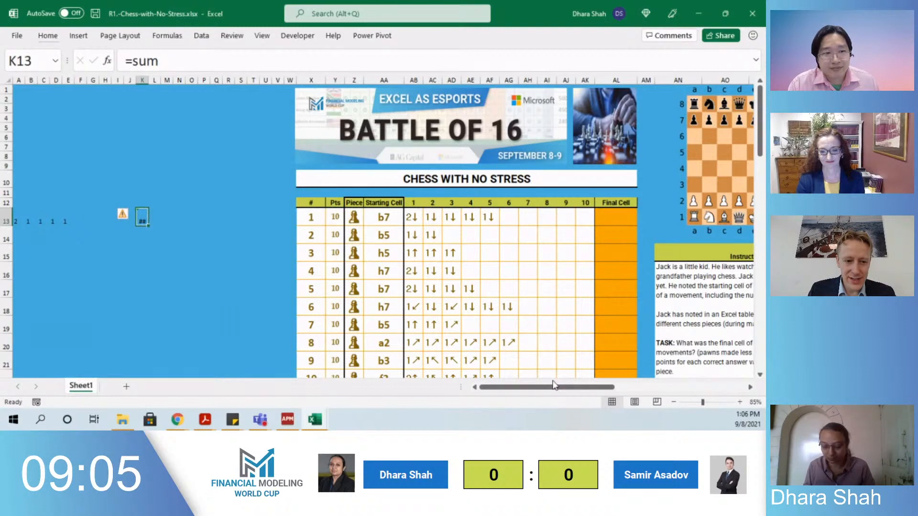
key("F2")
type("(")
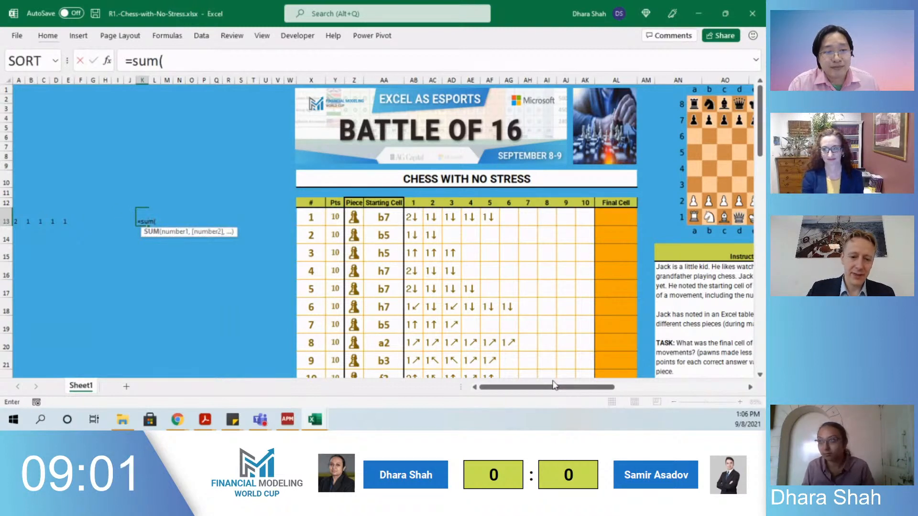
key("Return")
key("Return")
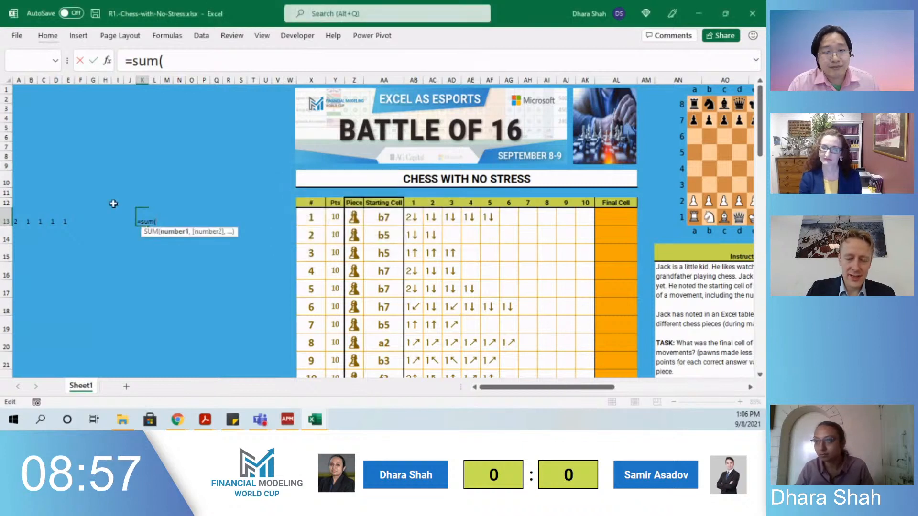
left_click(128, 219)
key("shift+Home")
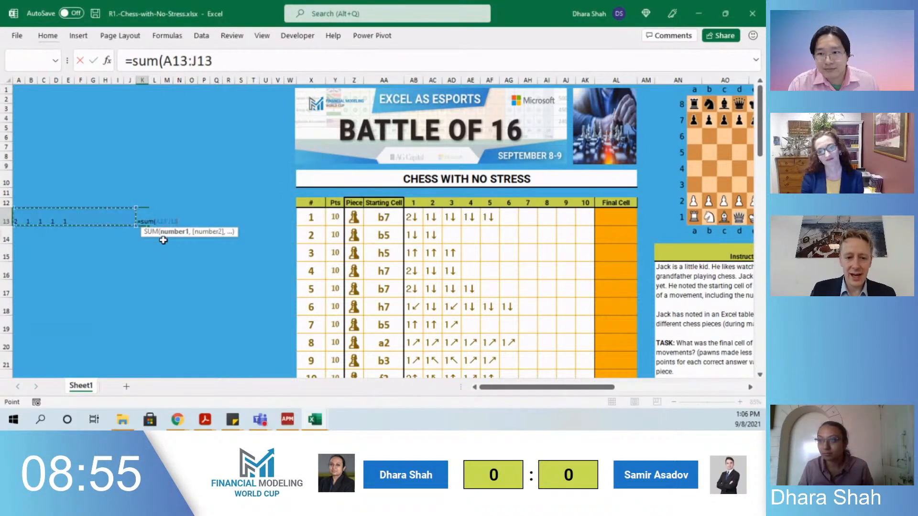
key("ctrl+Return")
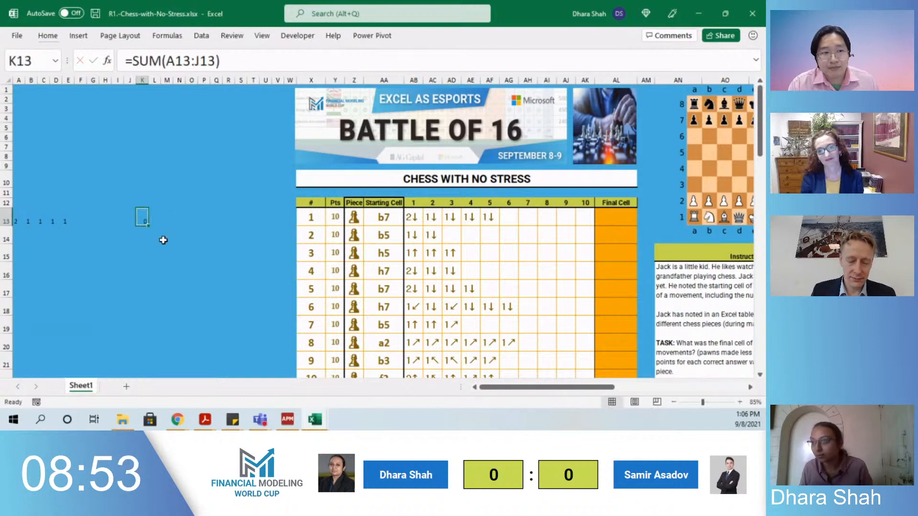
Wrap the LEFT formula in A13 in NUMBERVALUE so it reads =NUMBERVALUE(LEFT(AB13))
key("Left")
key("Left")
key("Left")
key("Home")
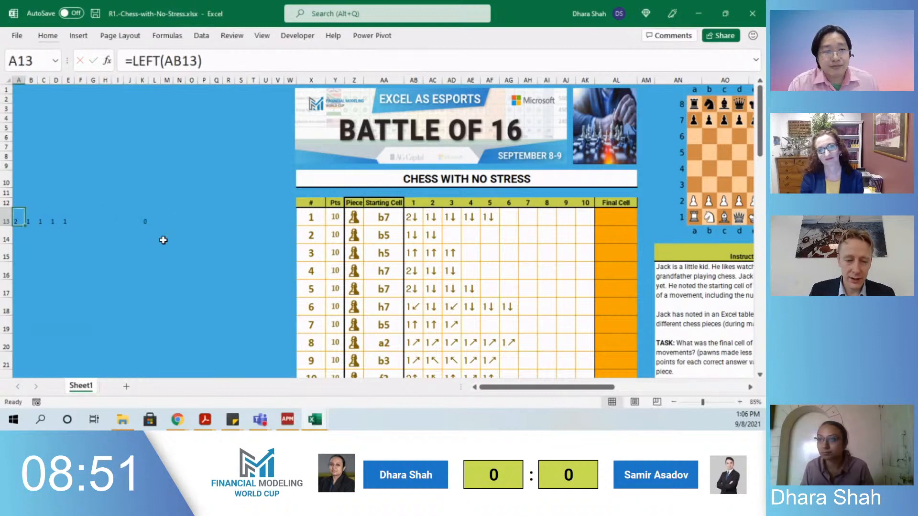
left_click(133, 60)
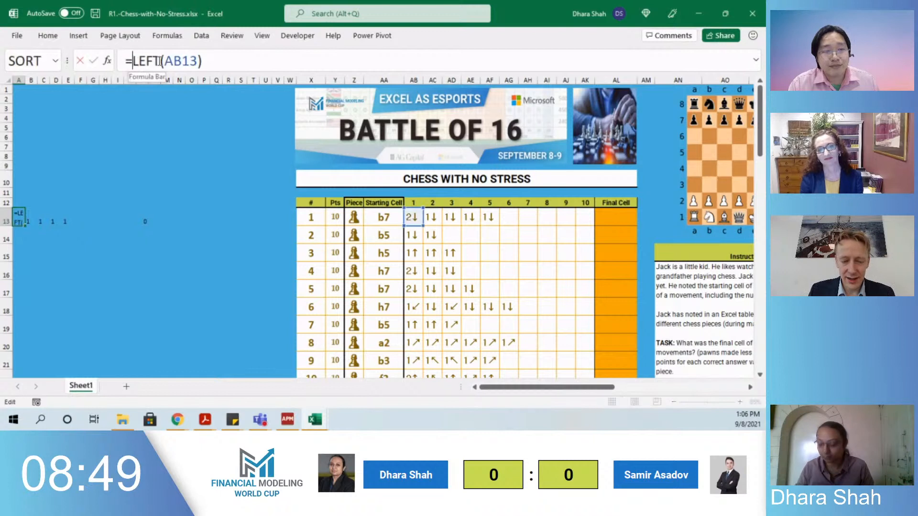
type("numb")
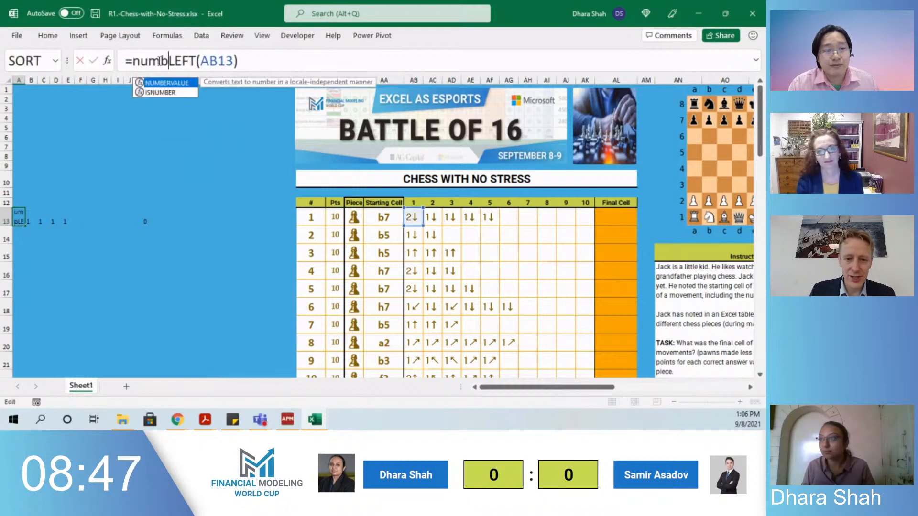
key("Tab")
key("End")
type(")")
key("Return")
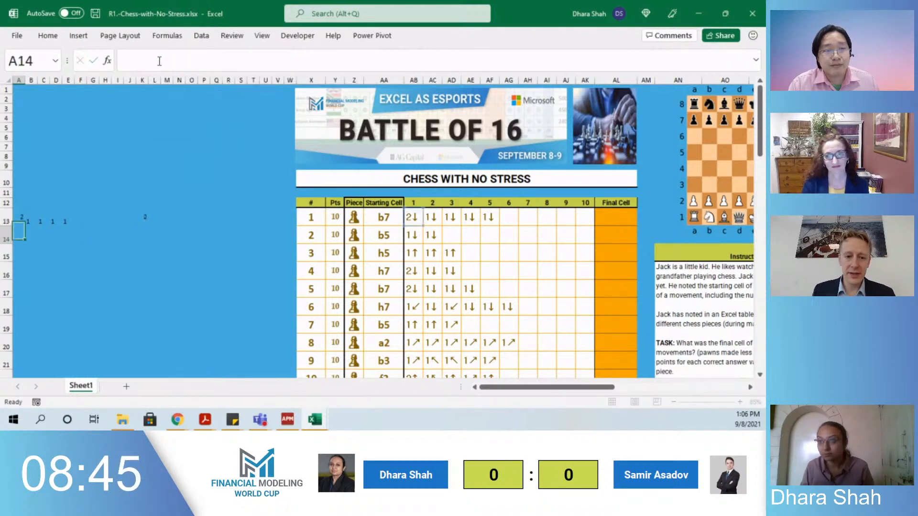
Fill the NUMBERVALUE formula from A13 across row 13 through J13
key("Up")
key("shift+Right")
key("shift+Right")
key("shift+Right")
key("shift+Right")
key("shift+Right")
key("shift+Right")
key("shift+Right")
key("shift+Right")
key("shift+Right")
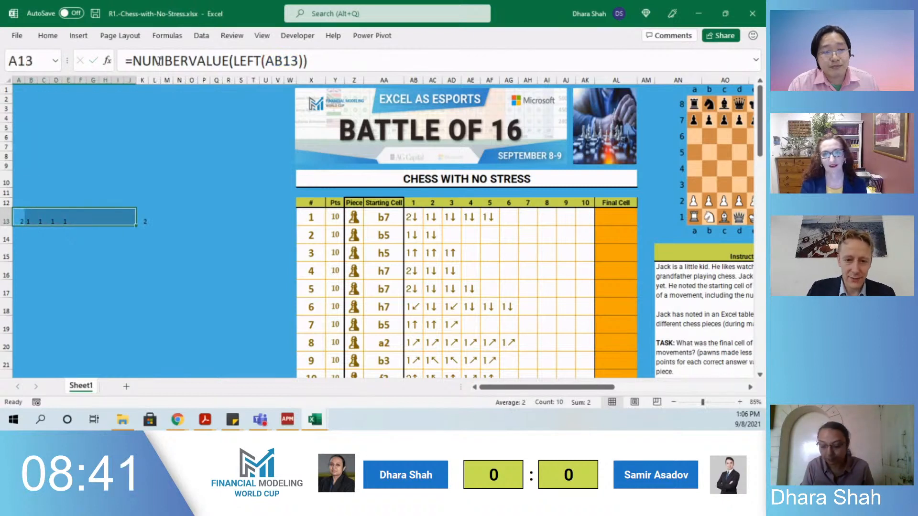
key("ctrl+r")
key("Right")
key("Right")
key("Right")
key("Right")
key("Right")
key("Right")
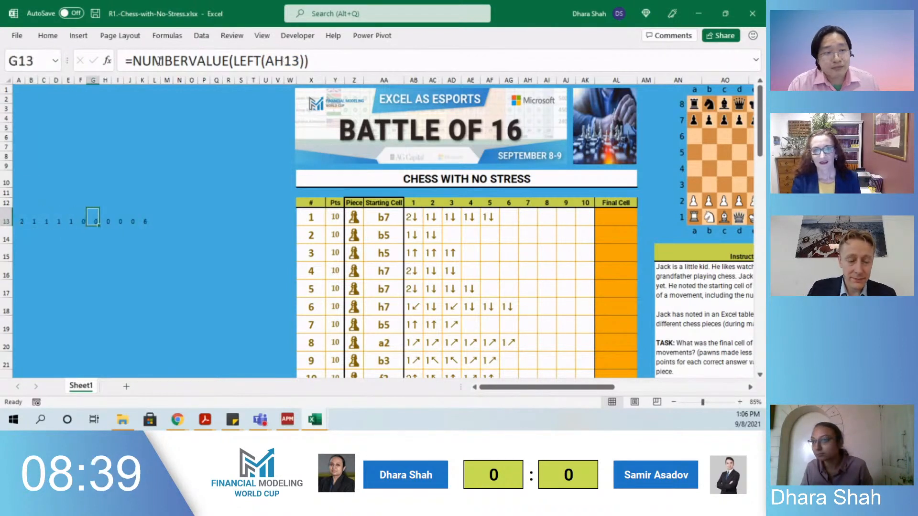
Examine the chessboard diagram and the case instructions beside the moves table
key("Right")
key("Right")
key("Right")
key("Right")
key("Right")
key("Right")
key("Right")
key("Right")
key("Right")
key("Right")
key("Right")
key("Right")
key("Right")
key("Right")
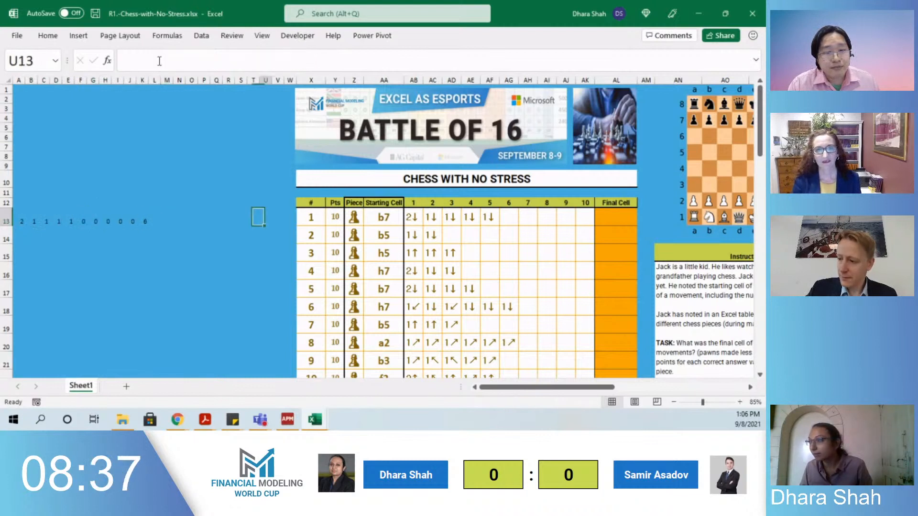
key("Right")
key("Right")
key("Right")
key("Right")
key("Right")
key("Right")
key("Right")
key("Right")
key("Right")
key("Right")
key("Right")
key("Right")
key("Right")
key("Right")
key("Right")
key("Right")
key("Right")
key("Right")
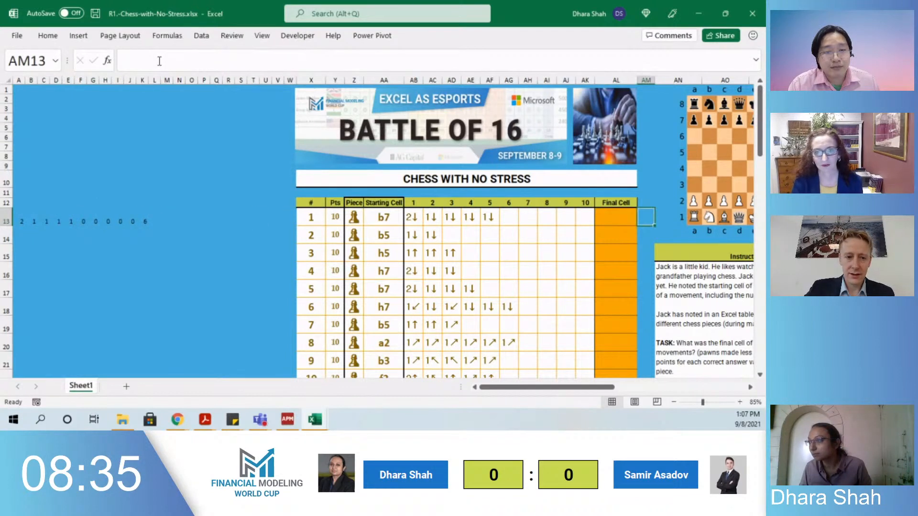
key("Right")
key("Right")
key("Right")
key("Right")
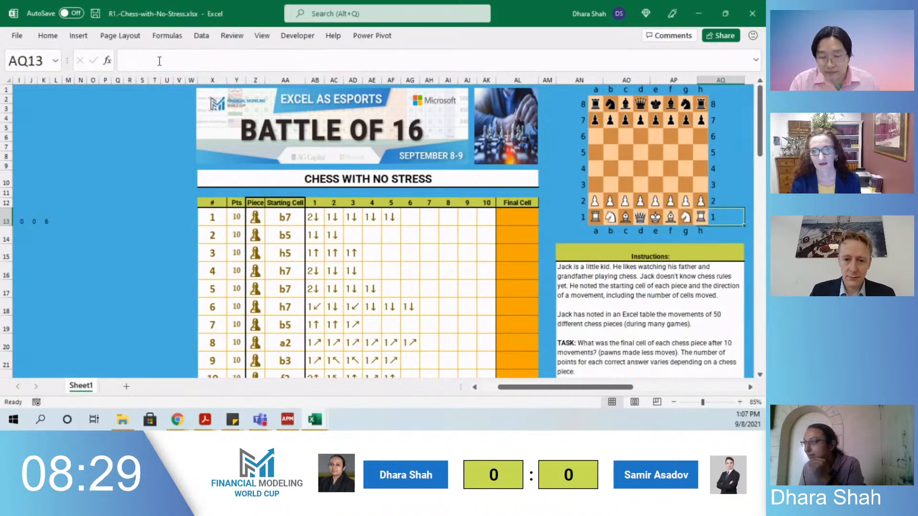
Review piece 1's final cell, moves and starting cell in row 13
key("Left")
key("Left")
key("Left")
key("Left")
key("Left")
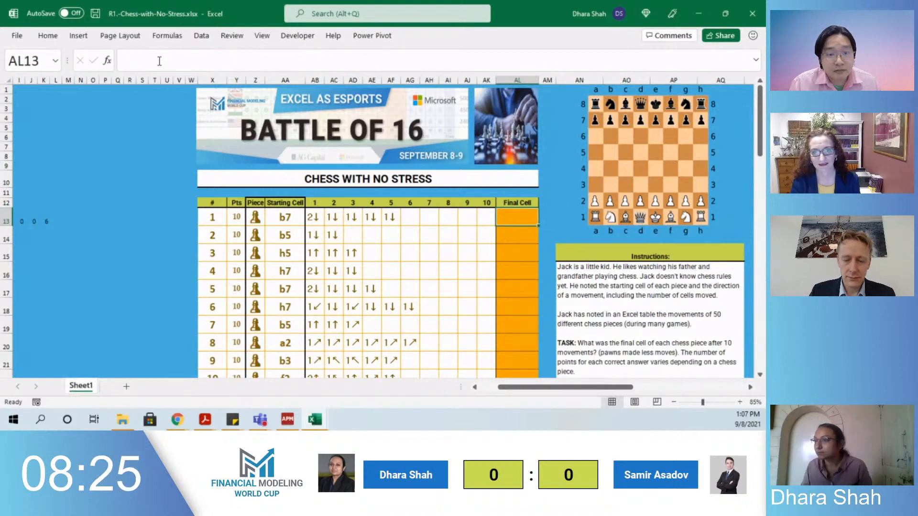
key("Left")
key("Right")
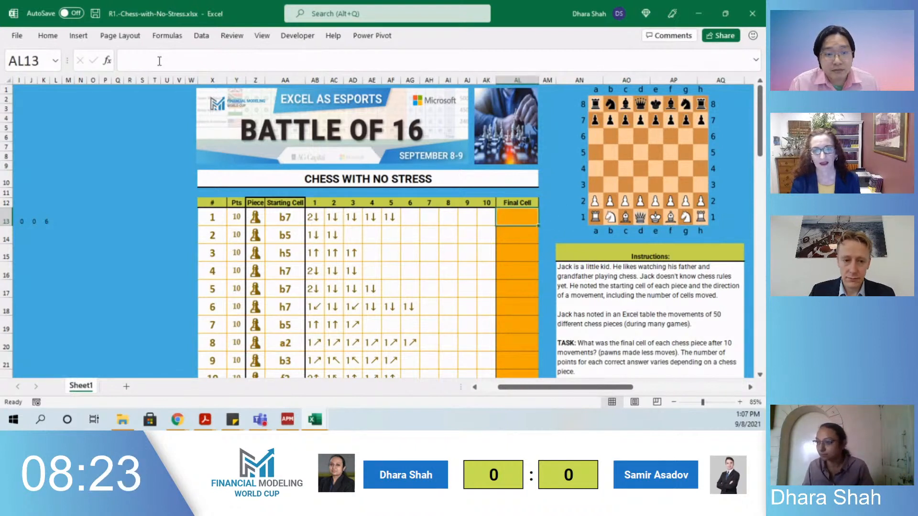
key("Left")
key("Left")
key("Left")
key("Left")
key("Left")
key("Left")
key("Left")
key("Left")
key("Left")
key("Left")
key("Left")
key("Left")
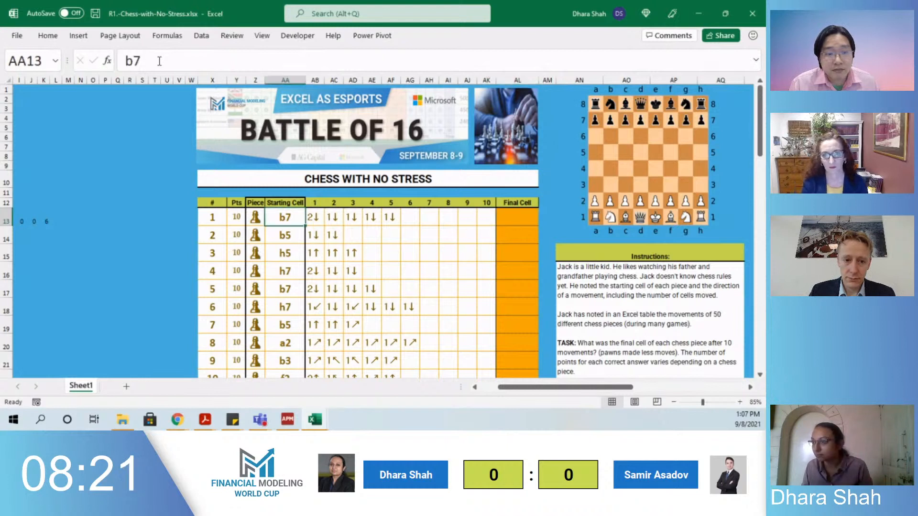
key("Right")
key("Right")
key("Right")
key("Left")
key("Left")
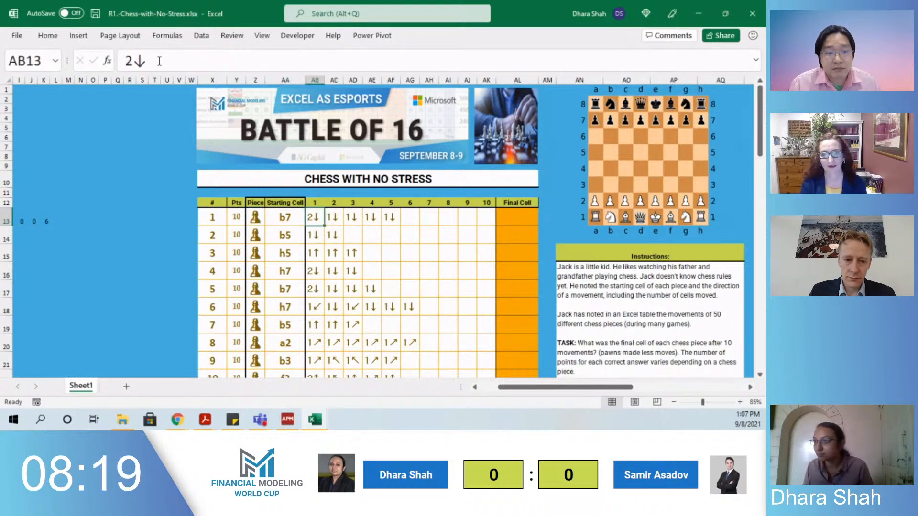
Enter =LEFT(AA13,1) in V13 to extract the column letter of piece 1's starting cell
key("Left")
key("Left")
key("Left")
key("Left")
key("Left")
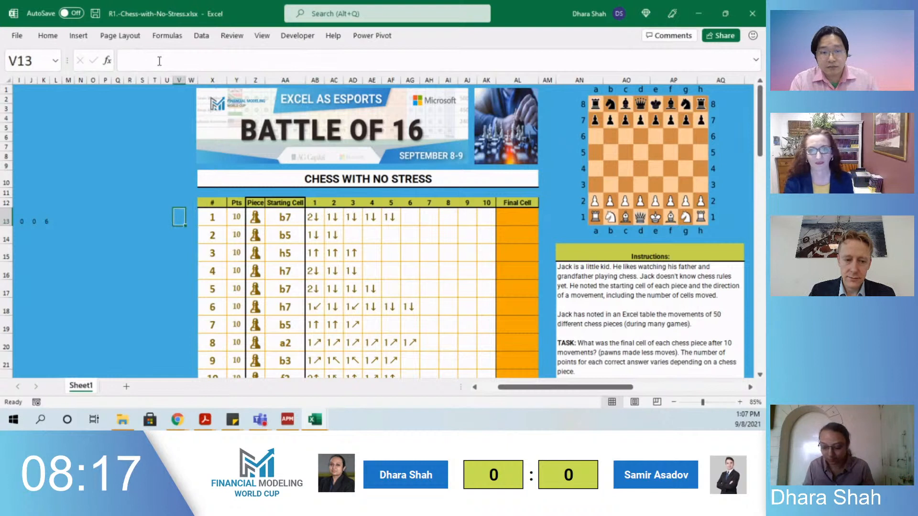
type("=left")
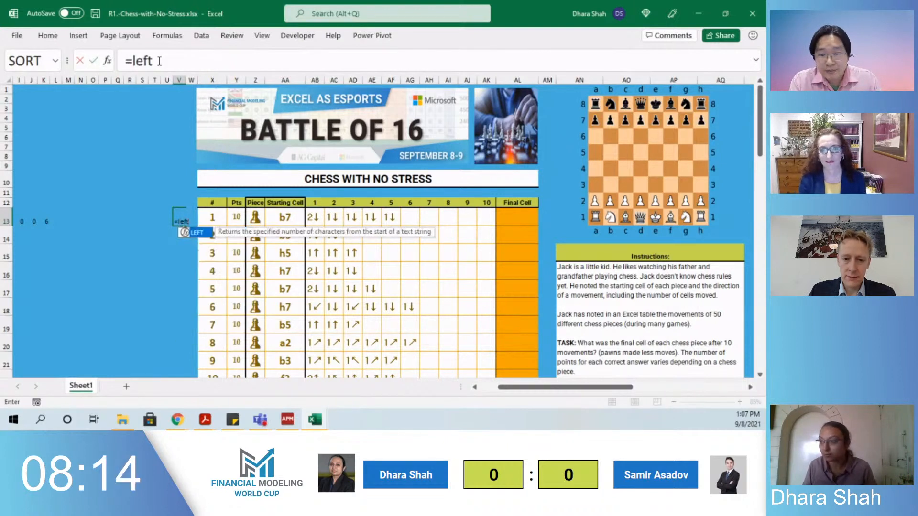
key("Tab")
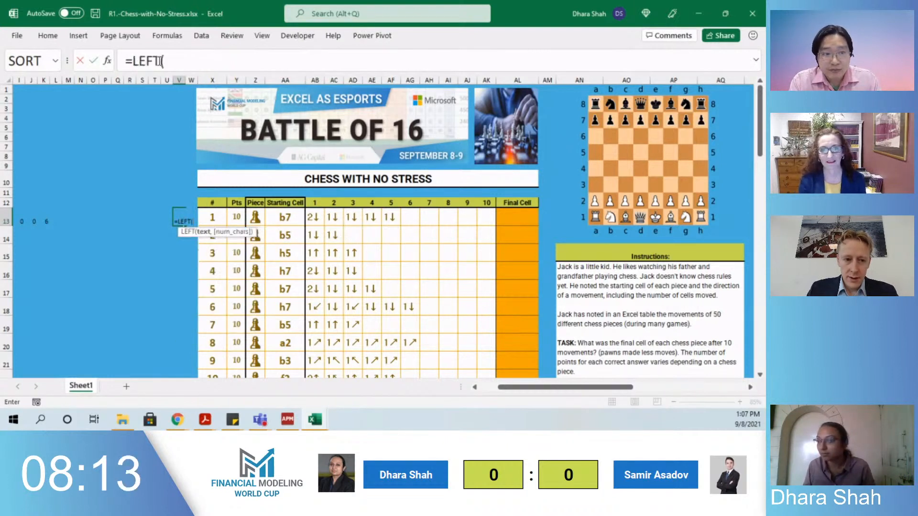
key("Right")
key("Right")
key("Right")
key("Right")
key("Right")
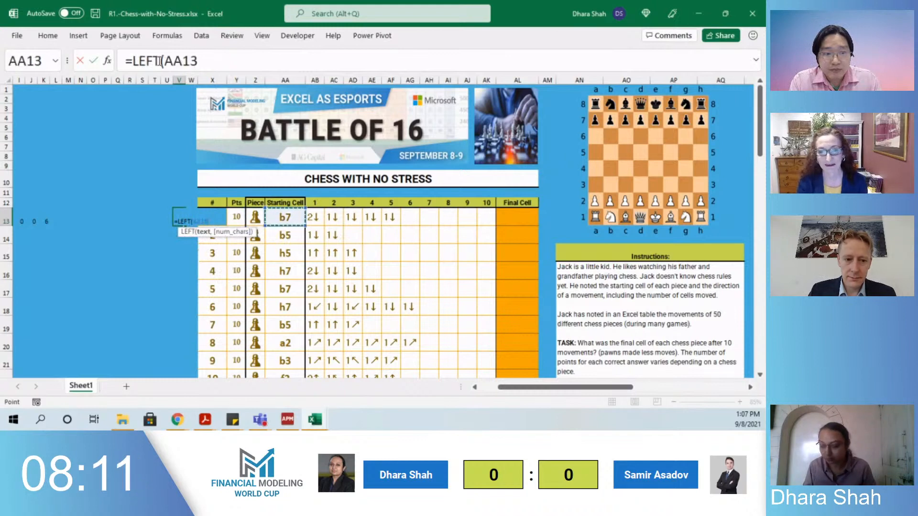
type(",1)")
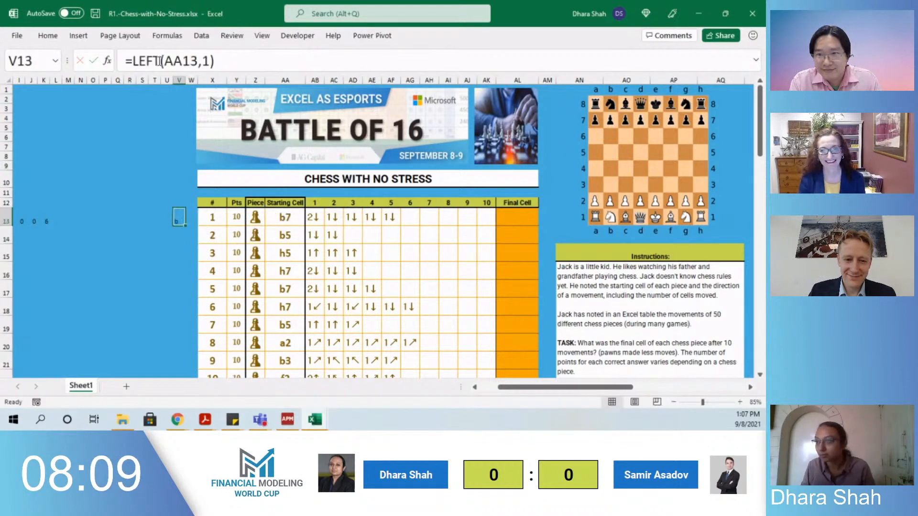
key("Tab")
Enter =RIGHT(AA13,1) in W13 to extract the row number of piece 1's starting cell
type("=right(")
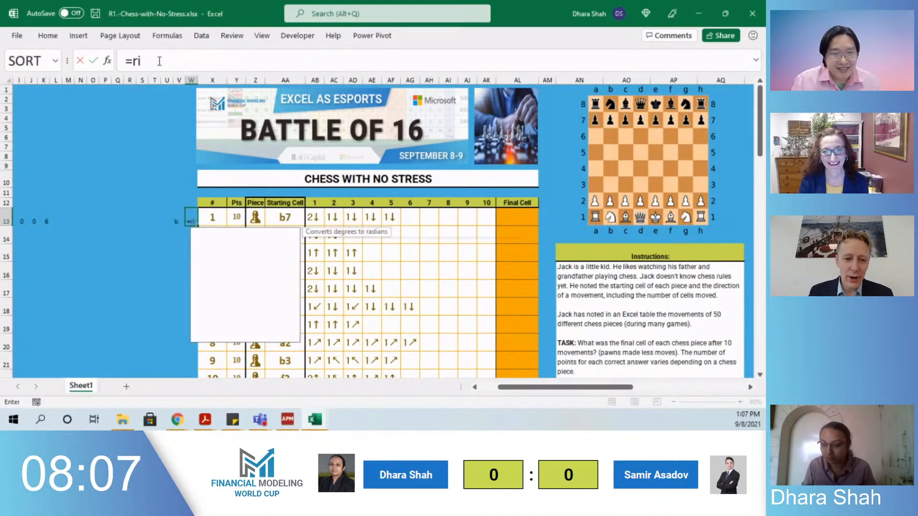
key("Right")
key("Right")
key("Right")
key("Right")
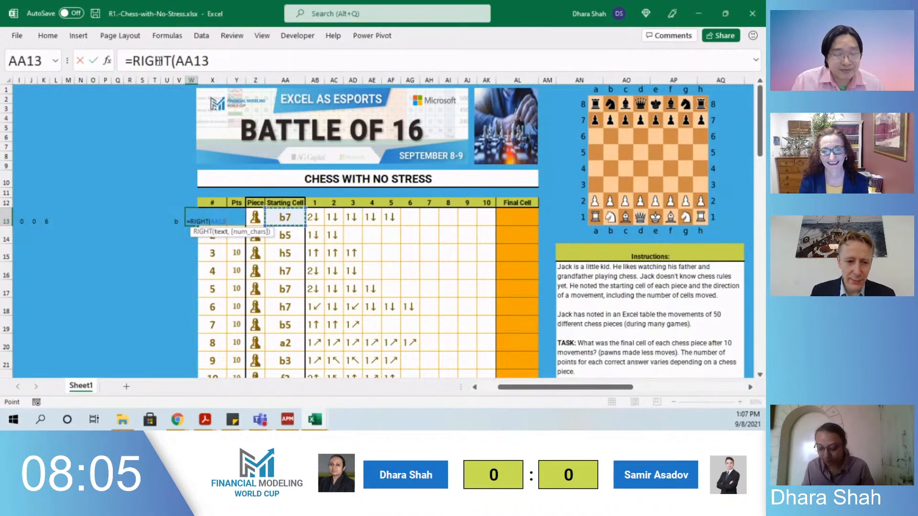
type(",1)")
key("Return")
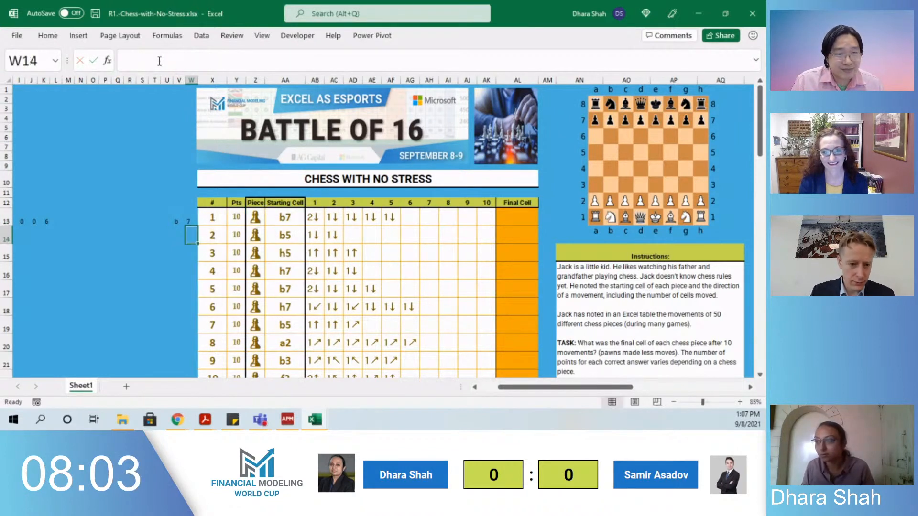
Enter =W13-K13 in M13 to subtract the total moves from piece 1's starting row number
key("Up")
key("Left")
key("Left")
key("Left")
key("Left")
key("Left")
key("Left")
key("Left")
key("Left")
key("Left")
key("Left")
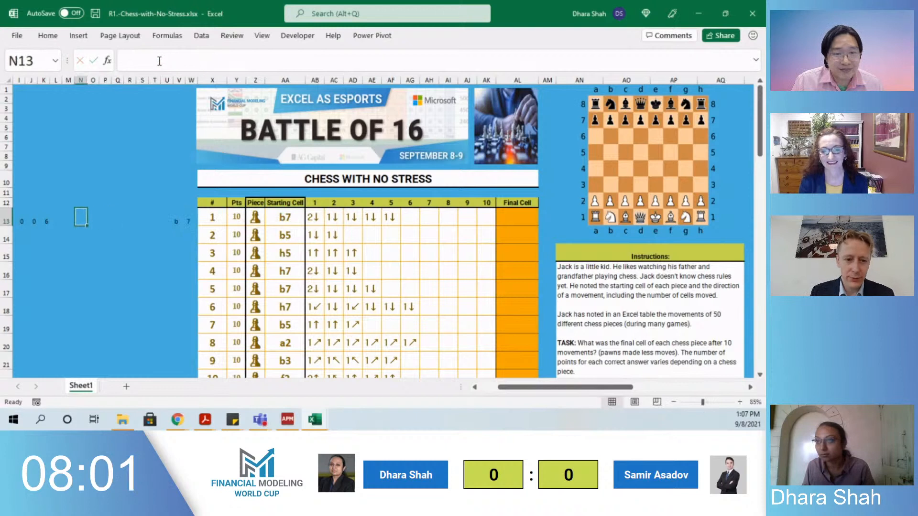
type("=")
key("Right")
key("Right")
key("Right")
key("Right")
key("Right")
key("Right")
key("Right")
key("Right")
key("Right")
key("Right")
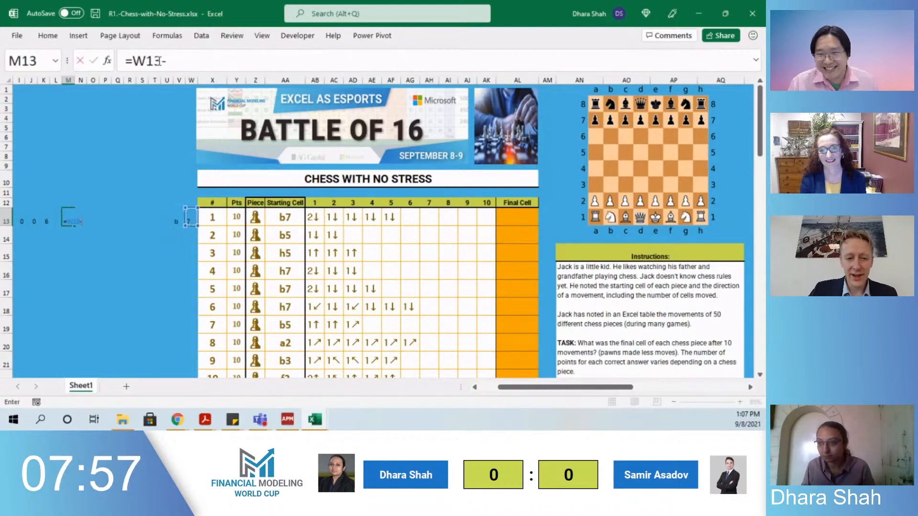
type("-")
key("Left")
key("Left")
key("Return")
key("Up")
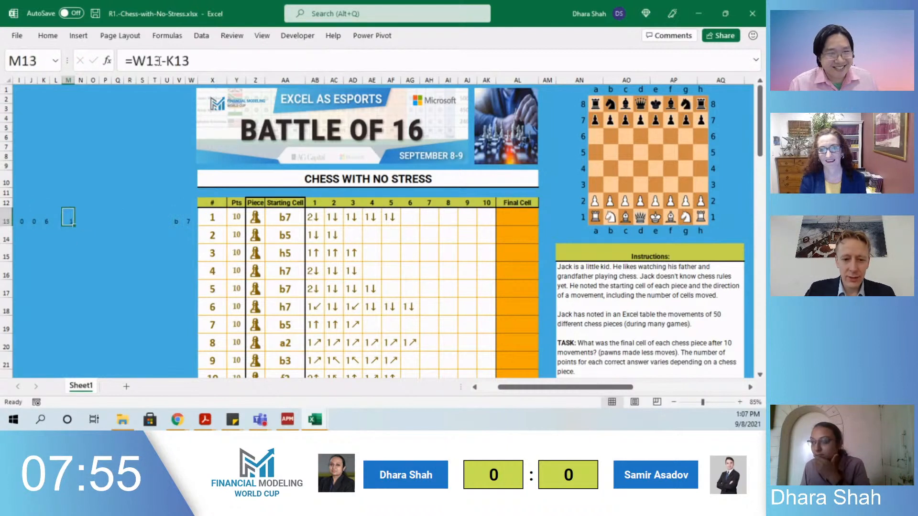
left_click(520, 217)
left_click(178, 419)
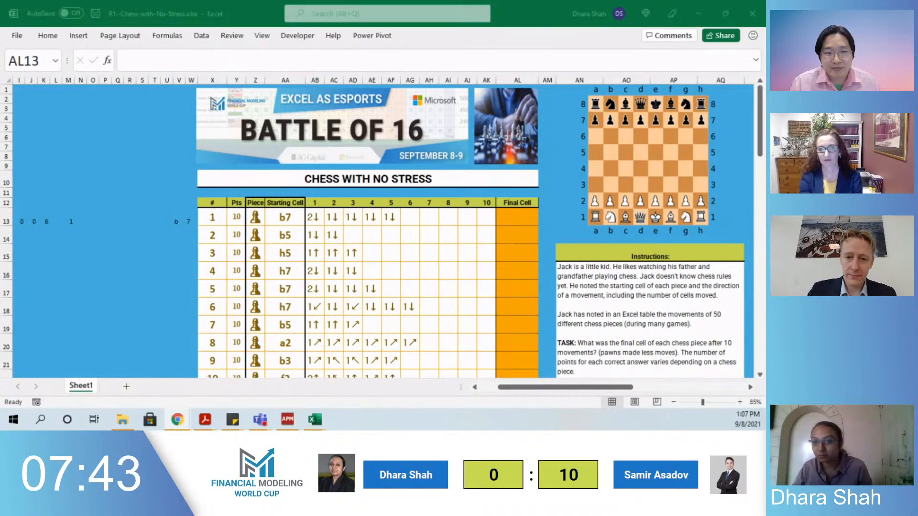
key("alt+Tab")
key("alt+Tab")
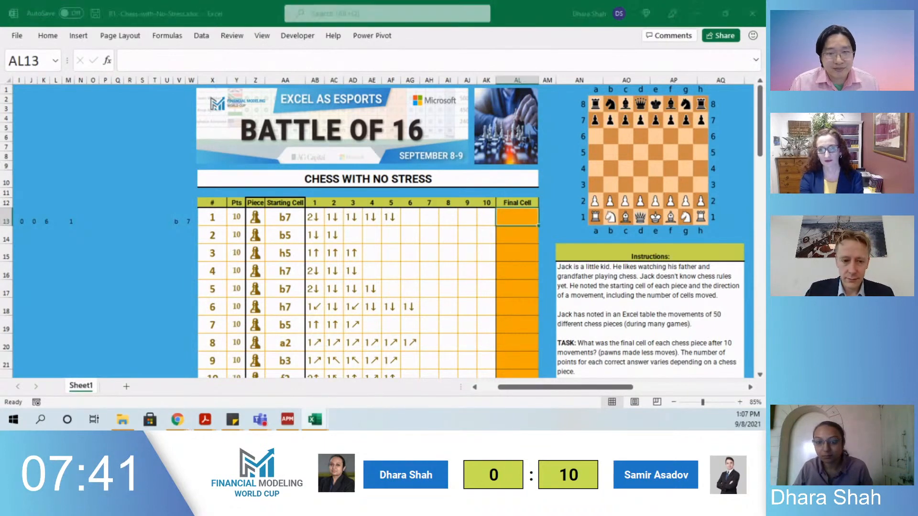
key("alt+Tab")
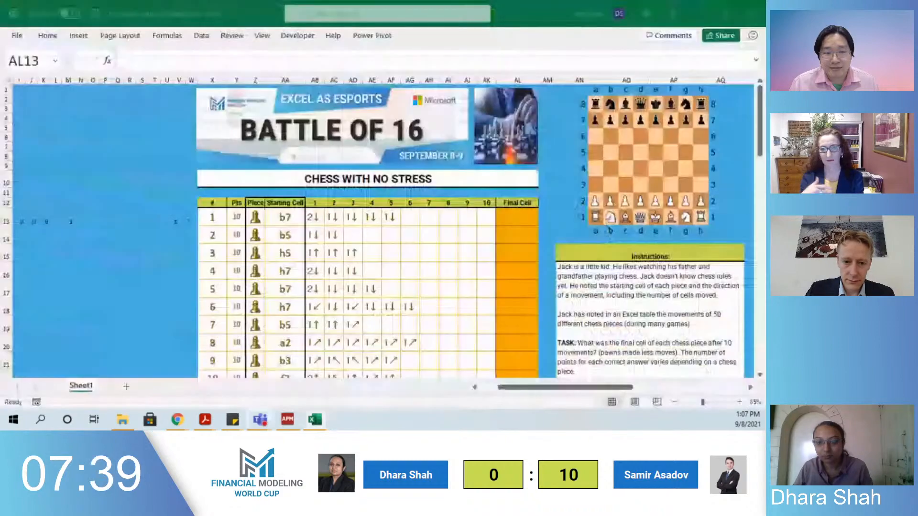
key("alt+Tab")
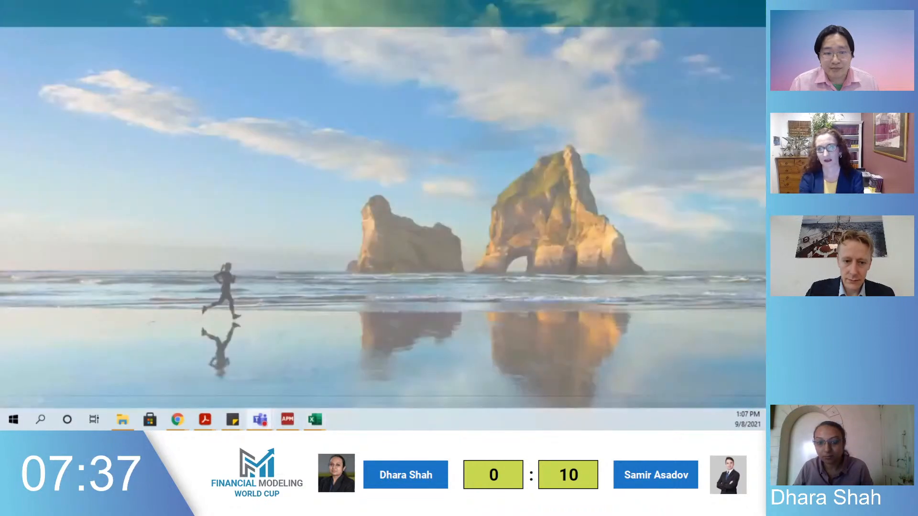
key("alt+Tab")
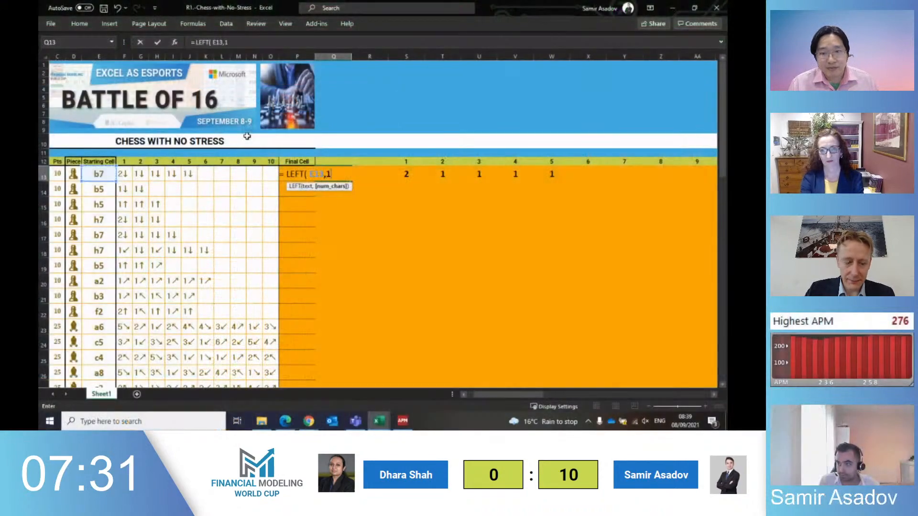
Split piece 1's starting cell with =LEFT(E13,1) in Q13 and =RIGHT(E13,1) in R13
key("Return")
key("Right")
type("=")
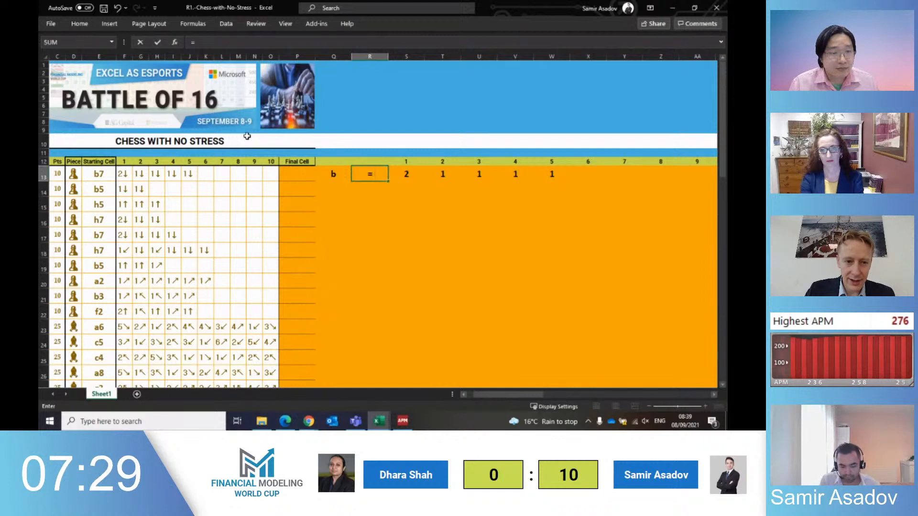
type("ri")
key("Tab")
key("Left")
key("Left")
key("Left")
key("Left")
key("Left")
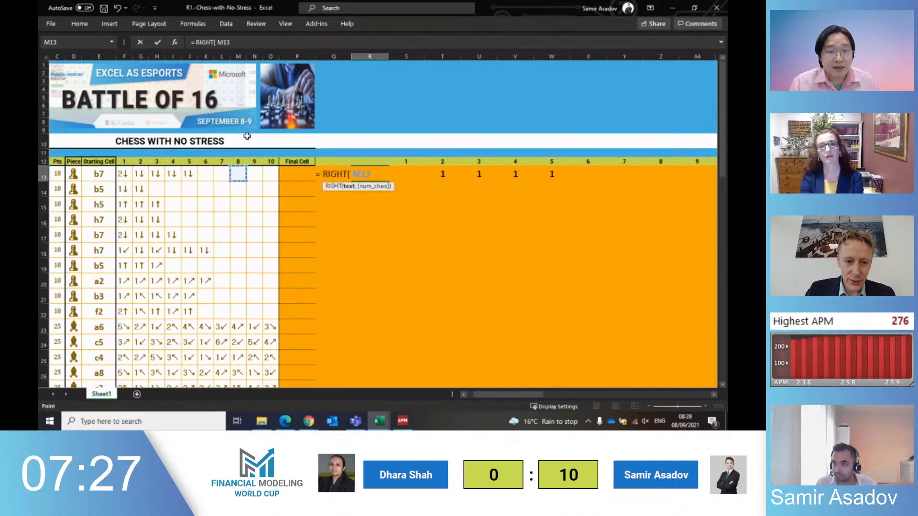
key("Left")
key("Left")
key("Left")
key("Left")
key("Left")
key("Left")
key("Left")
key("Left")
type(",1")
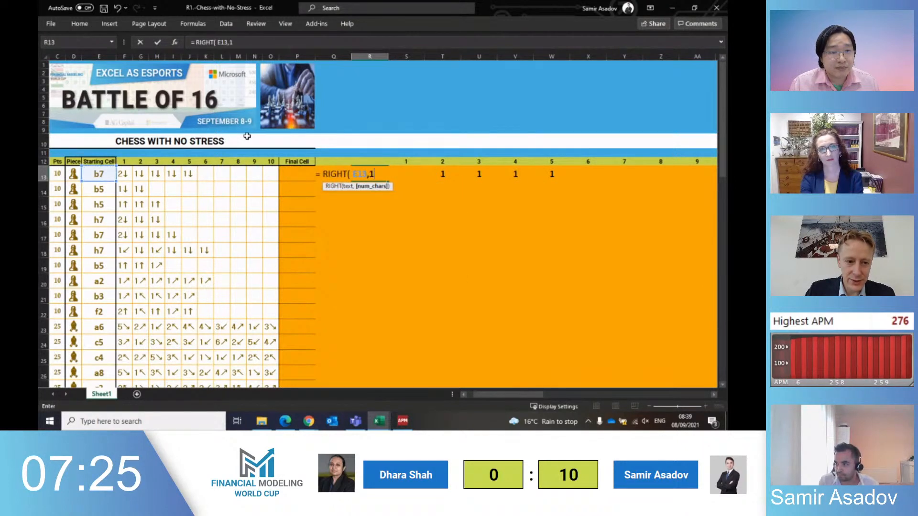
key("Left")
Enter =Q13&R13-SUM(S13:W13) in P13 to build piece 1's final cell from its letter and reduced row number
key("Left")
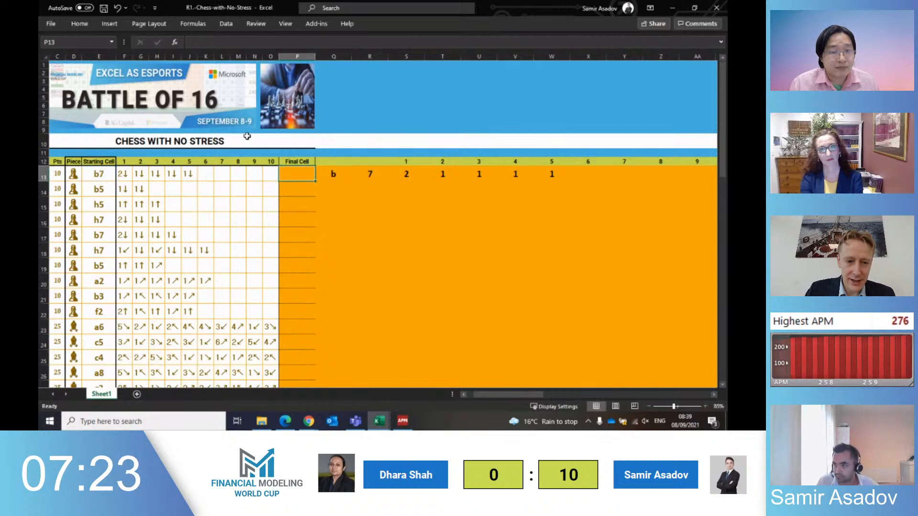
type("=")
key("Right")
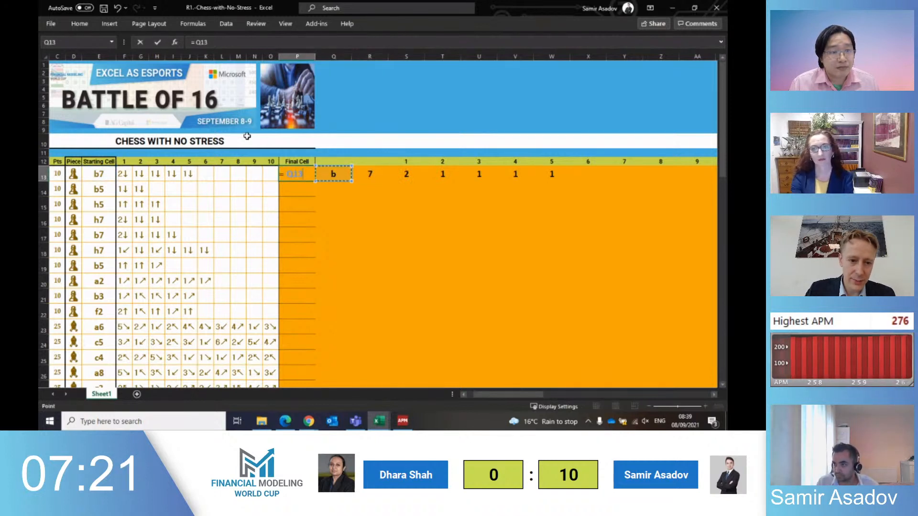
type("& Q13")
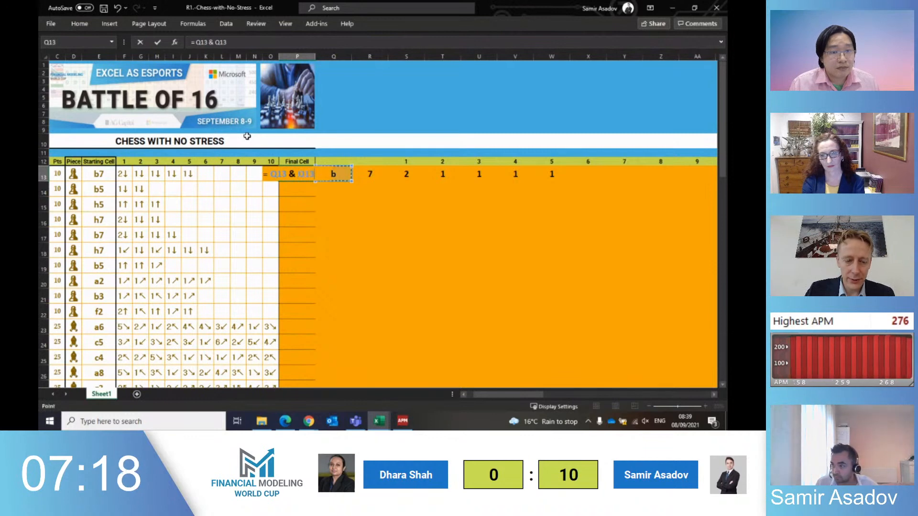
key("Right")
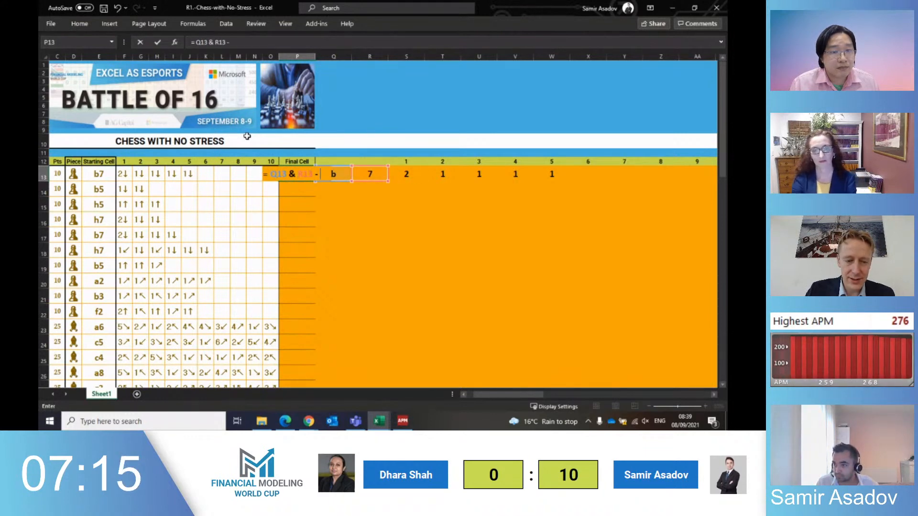
type("- SUM( R13")
key("Right")
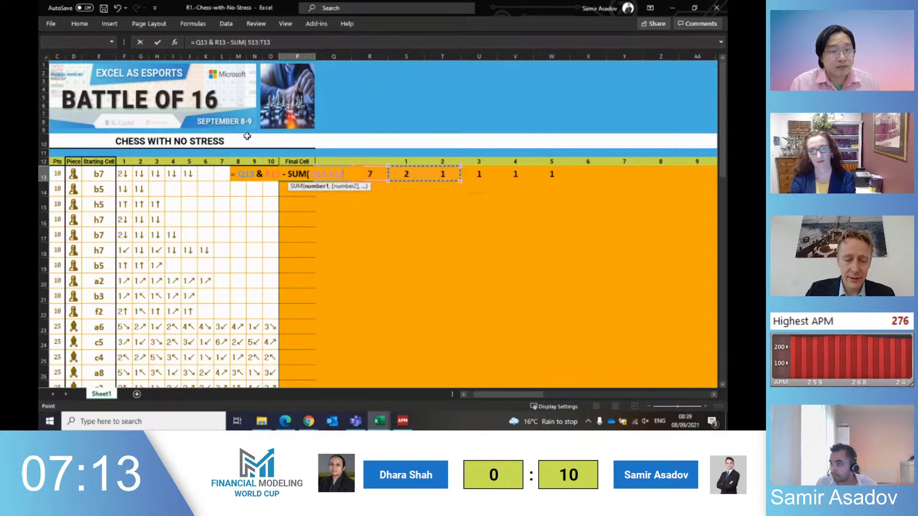
key("shift+Right")
key("shift+Right")
key("shift+Right")
key("shift+Right")
key("Return")
key("Return")
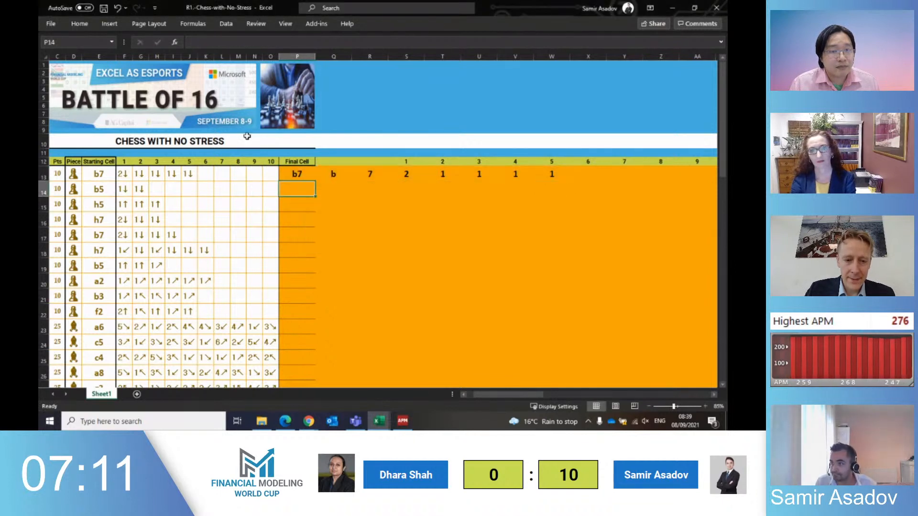
Check the Final Cell formula in P13 and the helper cells Q13 to T13 it draws on
key("Up")
key("Right")
key("Right")
key("Right")
key("Right")
key("Left")
key("Left")
key("Left")
key("Left")
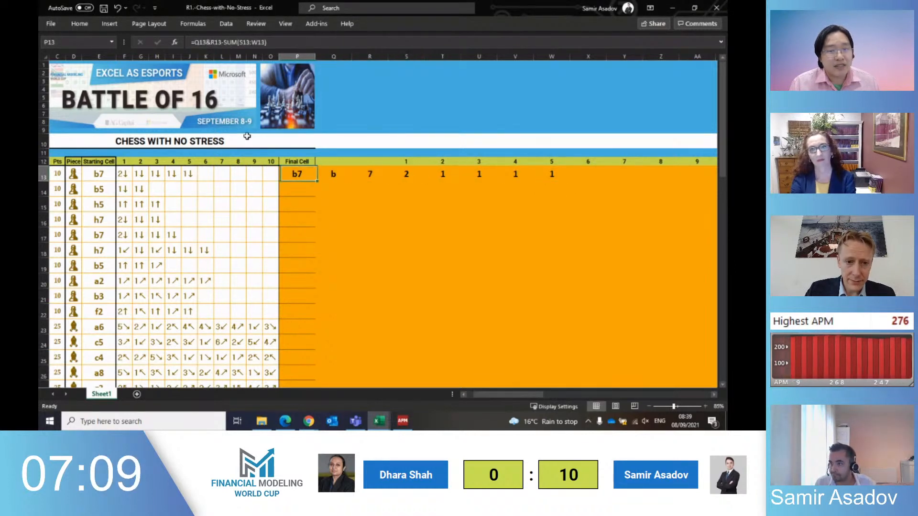
Step through the helper cells Q13 to T13 to check the values feeding piece 1's Final Cell formula
key("Right")
key("Right")
key("Right")
key("Left")
key("Left")
key("Left")
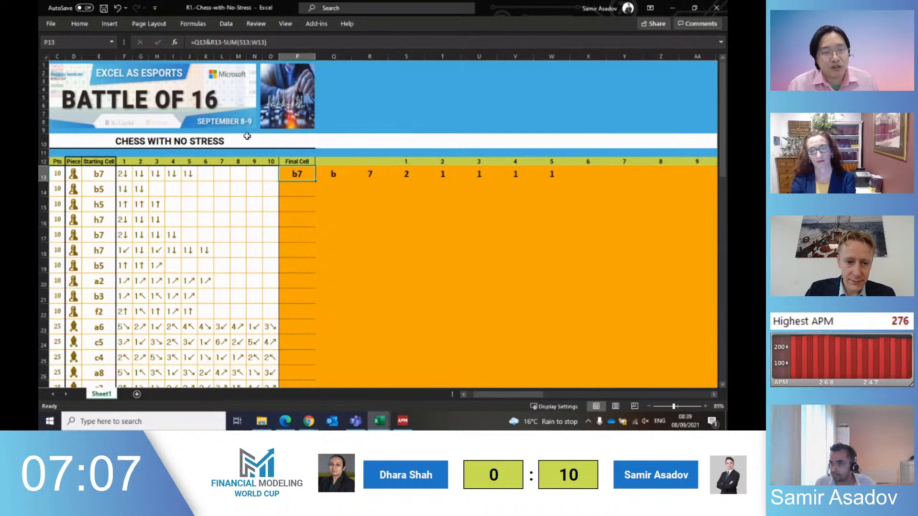
key("Right")
key("Right")
key("Right")
key("Right")
key("Left")
key("Left")
key("Left")
key("Left")
Extend the SUM range in P13's Final Cell formula to S13:AB13 so it covers all ten moves
key("F2")
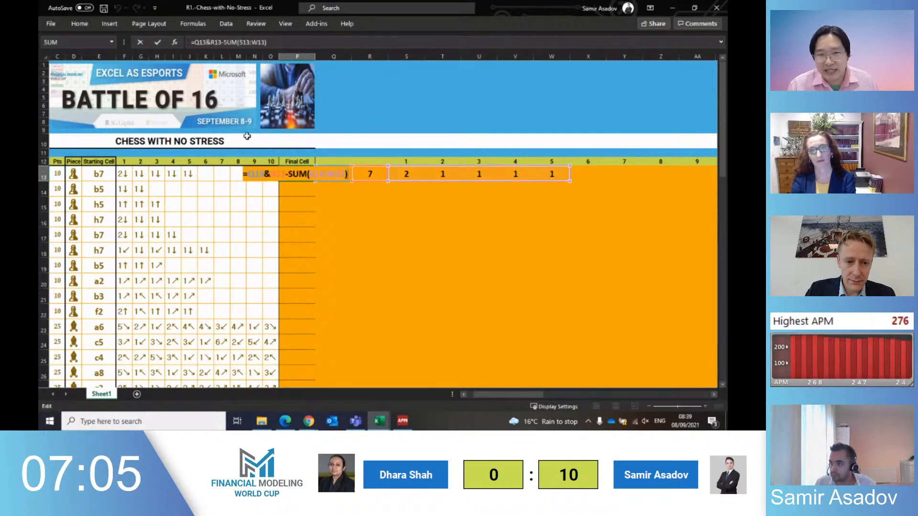
key("Left")
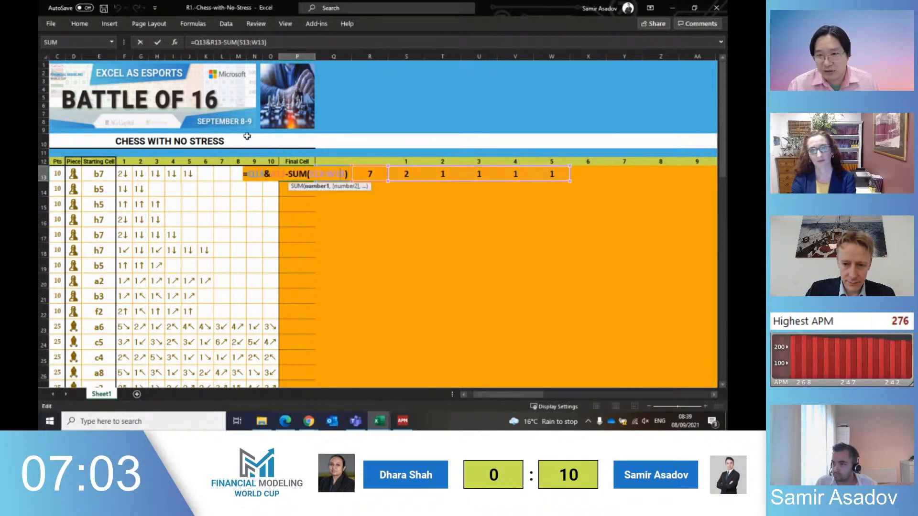
key("shift+Left")
key("shift+Left")
key("shift+Left")
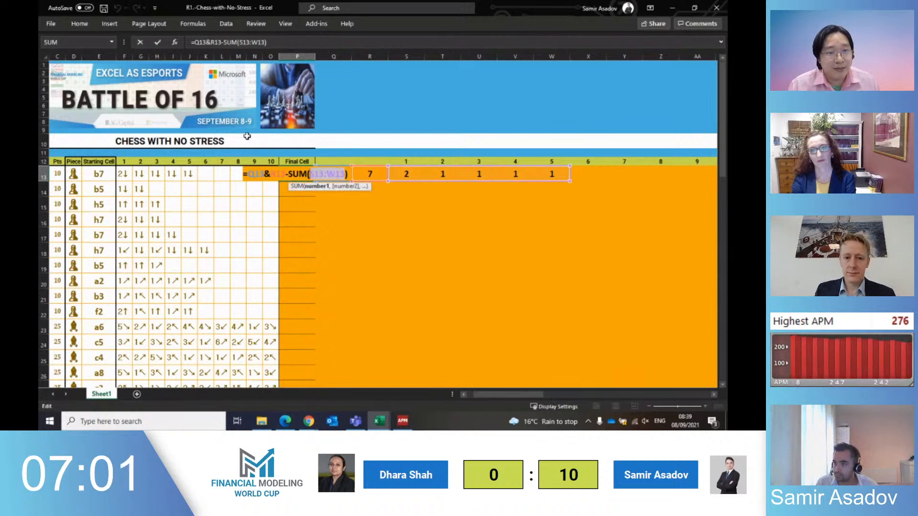
key("BackSpace")
key("F2")
key("Right")
key("Right")
key("Right")
key("ctrl+shift+Right")
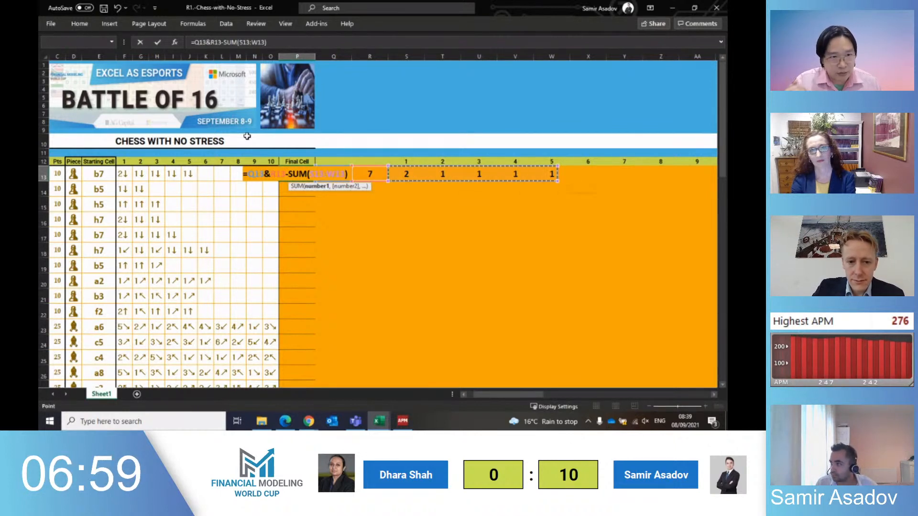
key("shift+Right")
key("shift+Right")
key("shift+Right")
key("shift+Right")
key("shift+Right")
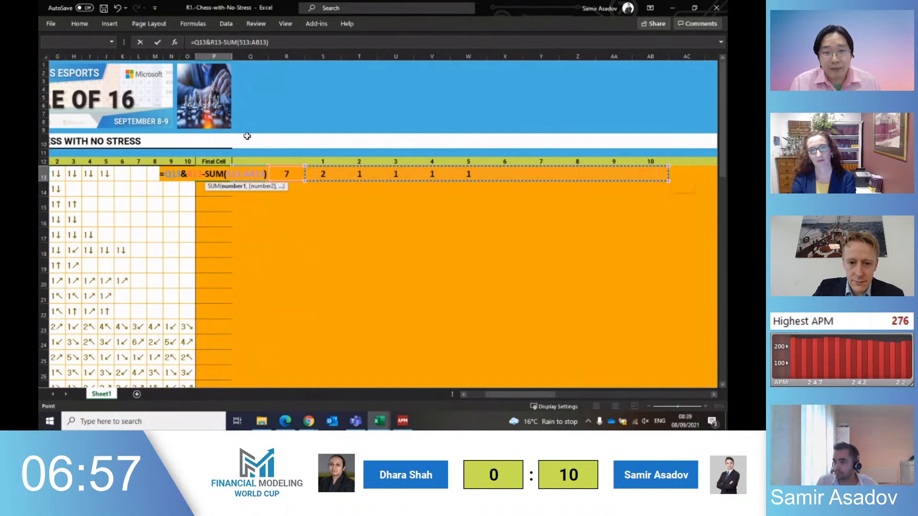
key("ctrl+Return")
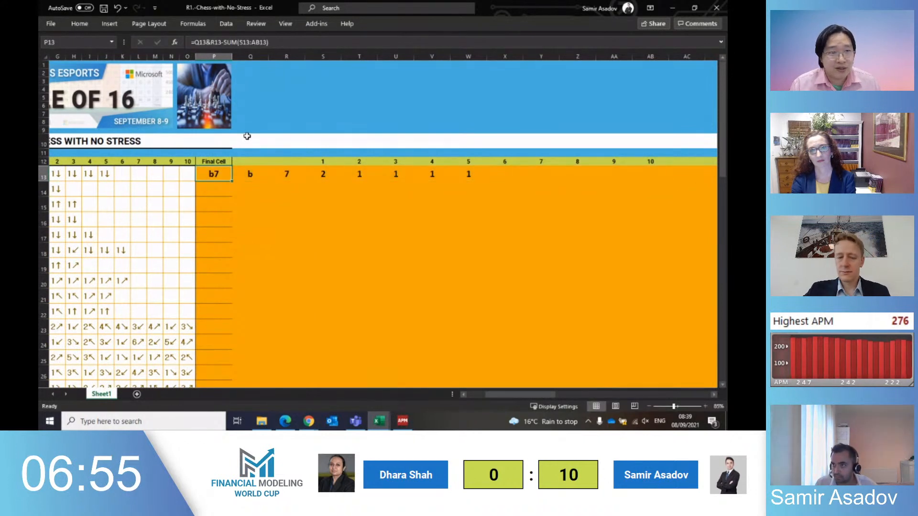
Wrap the subtraction in P13 in parentheses so the formula reads =Q13& ( R13-SUM(S13:AB13) )
key("F2")
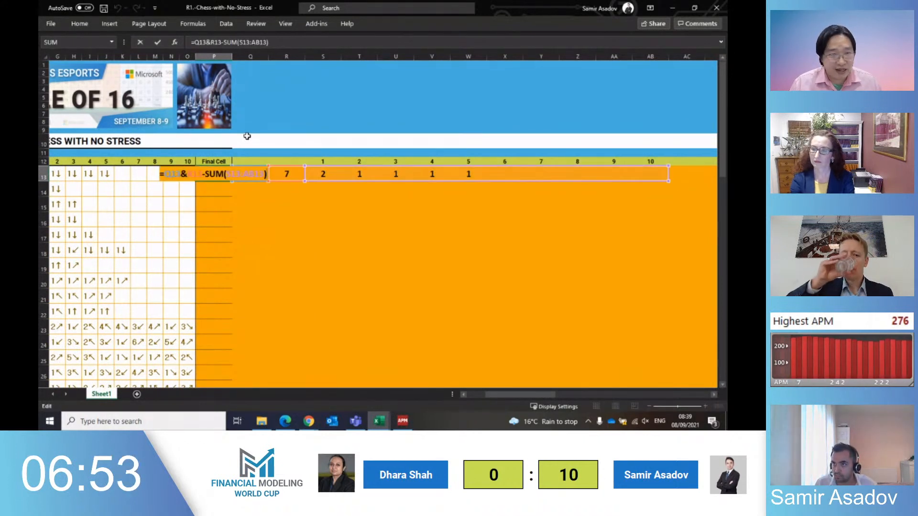
left_click(214, 42)
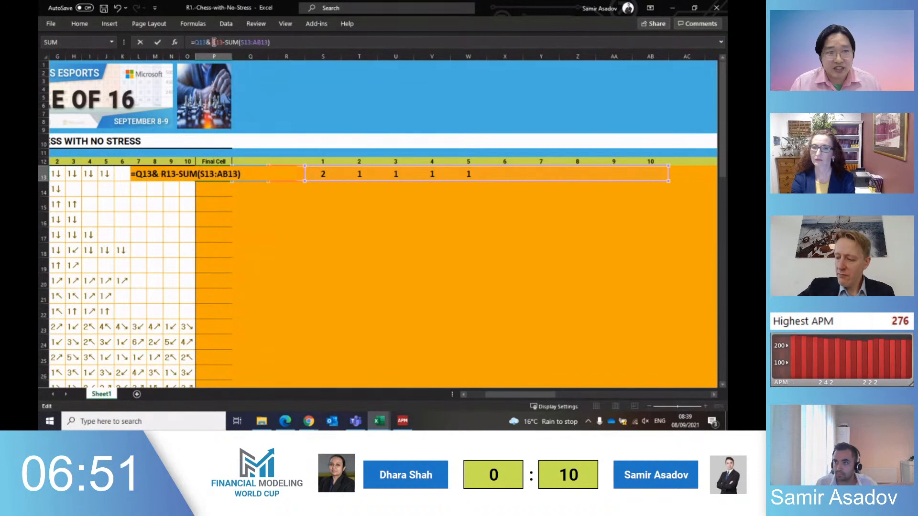
type("(")
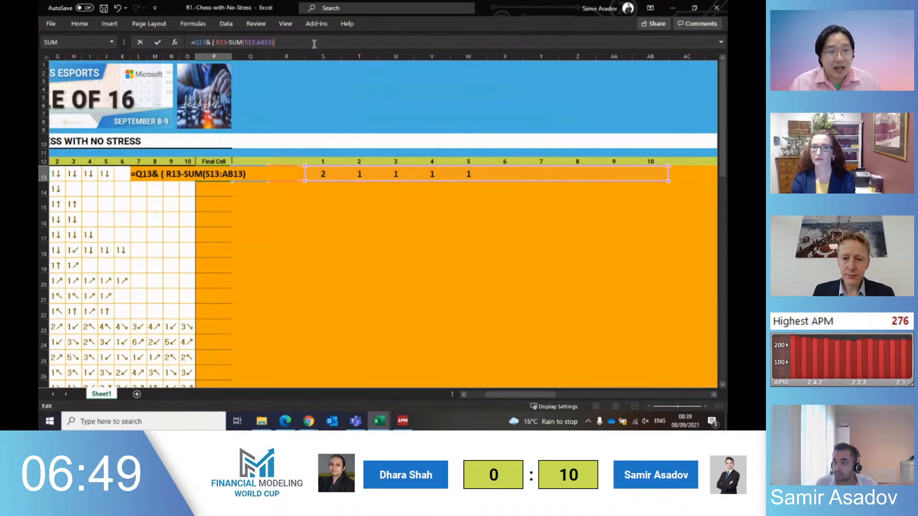
type(")")
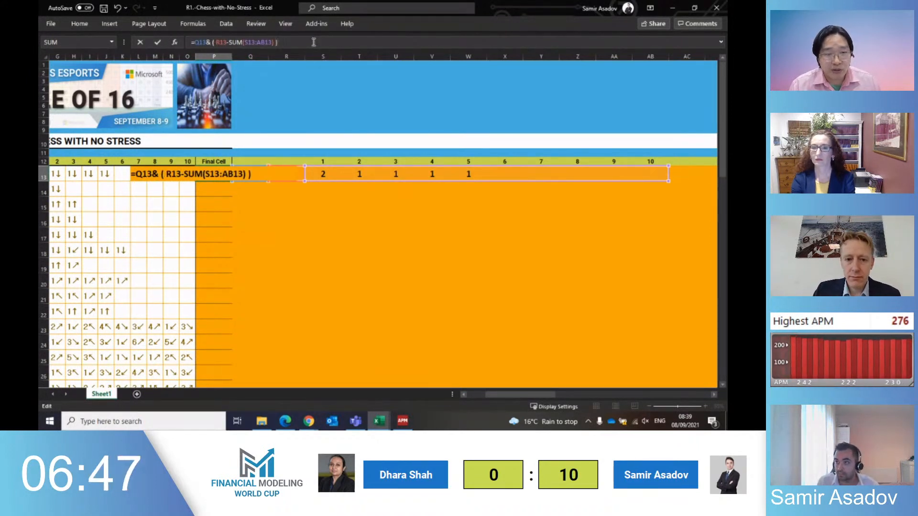
key("Return")
key("Right")
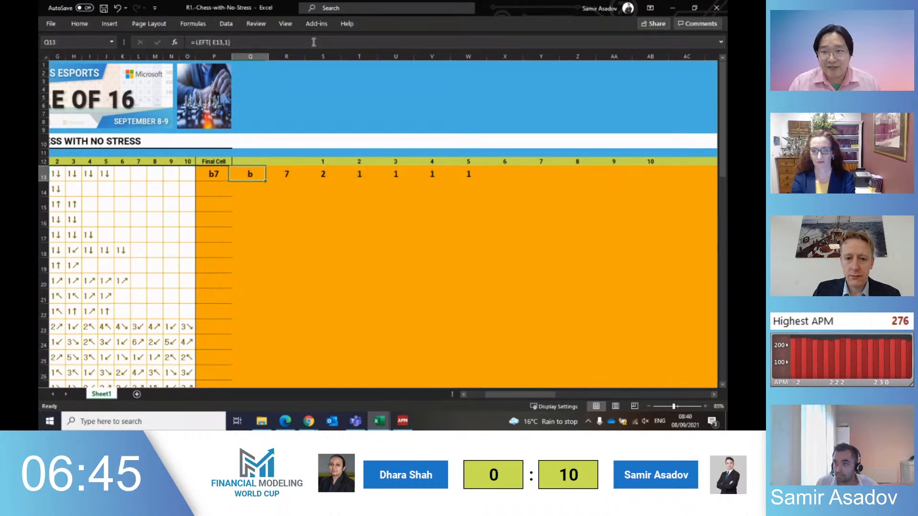
Examine the LEFT and RIGHT helper formulas in Q13 to S13 against the Final Cell formula in P13
key("F2")
key("Escape")
key("Right")
key("Right")
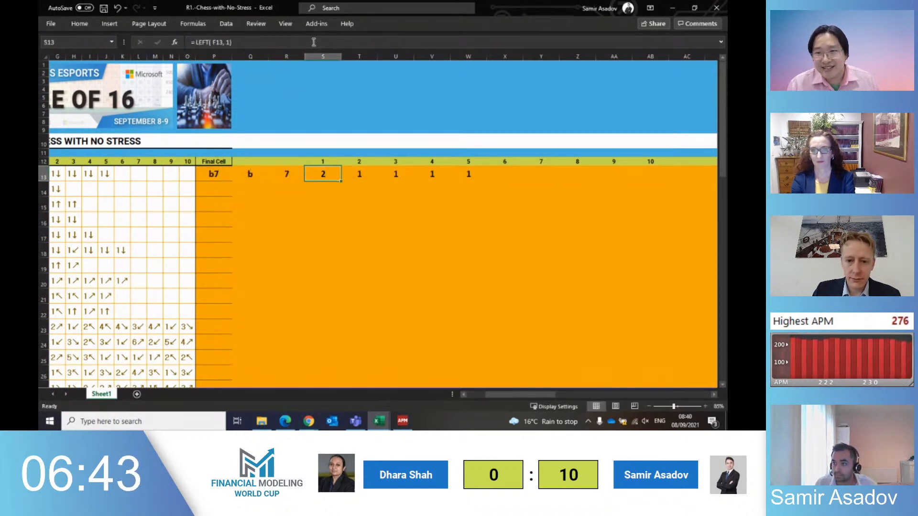
key("Left")
key("Left")
key("Left")
key("Right")
key("Right")
key("Right")
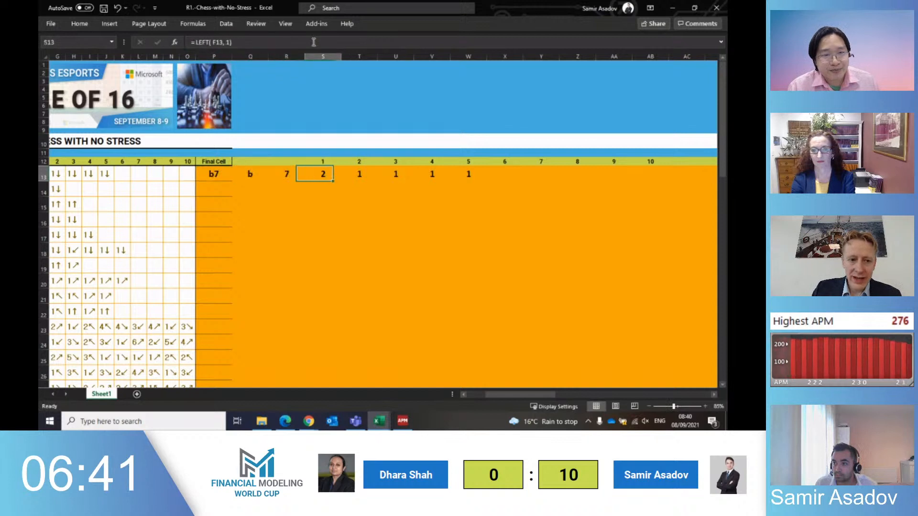
key("Left")
key("Left")
key("Left")
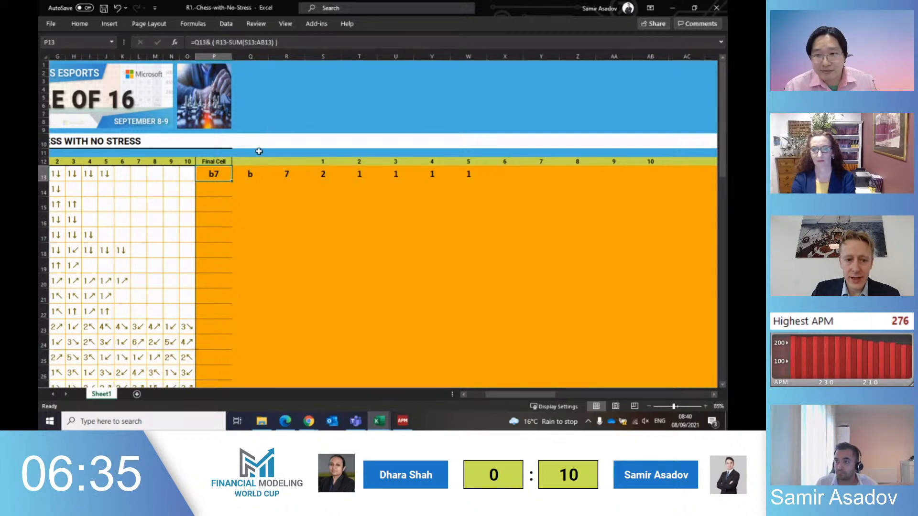
Replace the SUM in P13 with individual subtractions, making the formula =Q13& ( R13-S13 - T13 - U13 - V13 - W13)
left_click(230, 42)
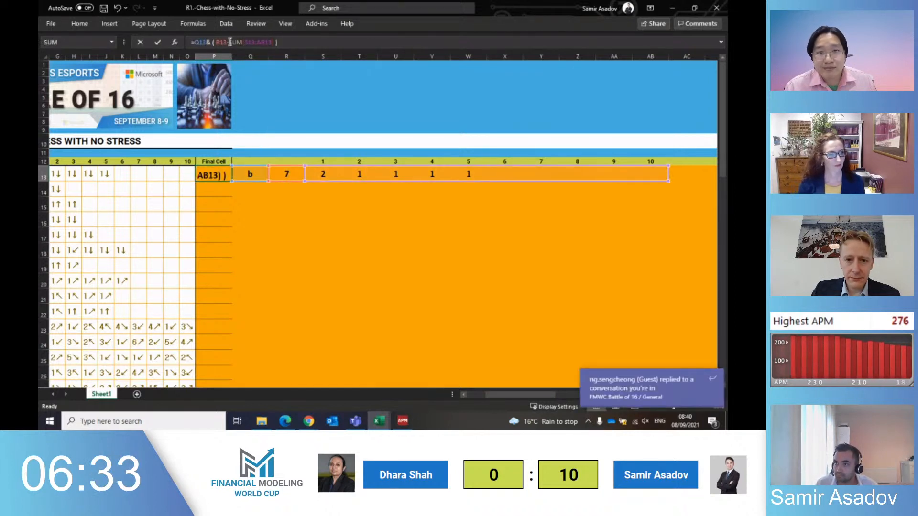
left_click(323, 173)
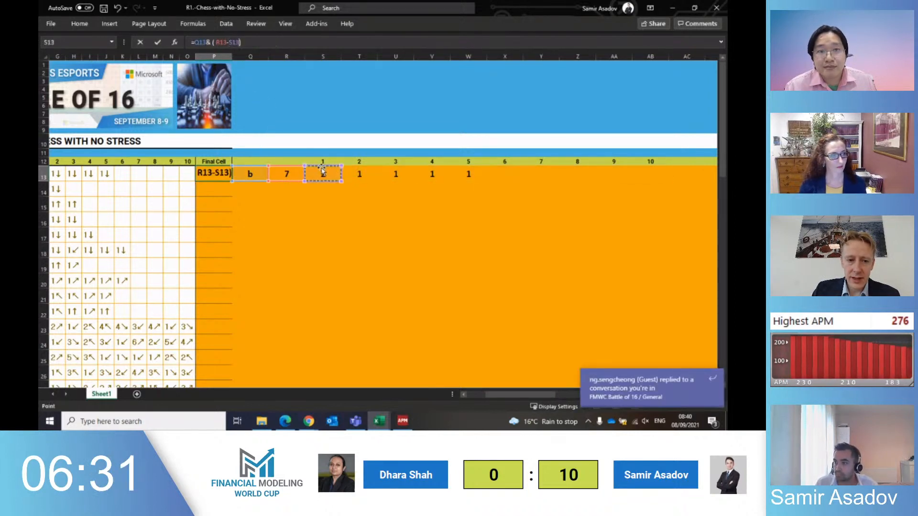
type("-")
left_click(354, 174)
type("-")
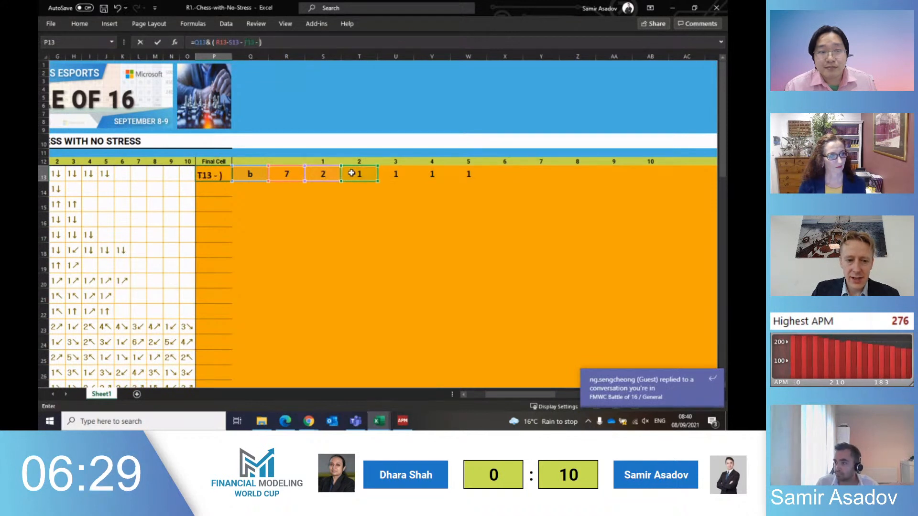
left_click(397, 175)
type("-")
left_click(424, 172)
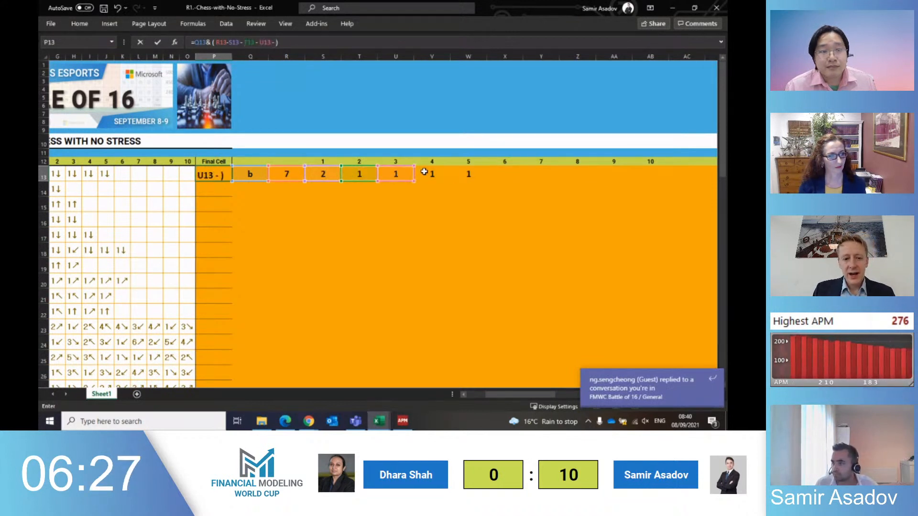
left_click(467, 176)
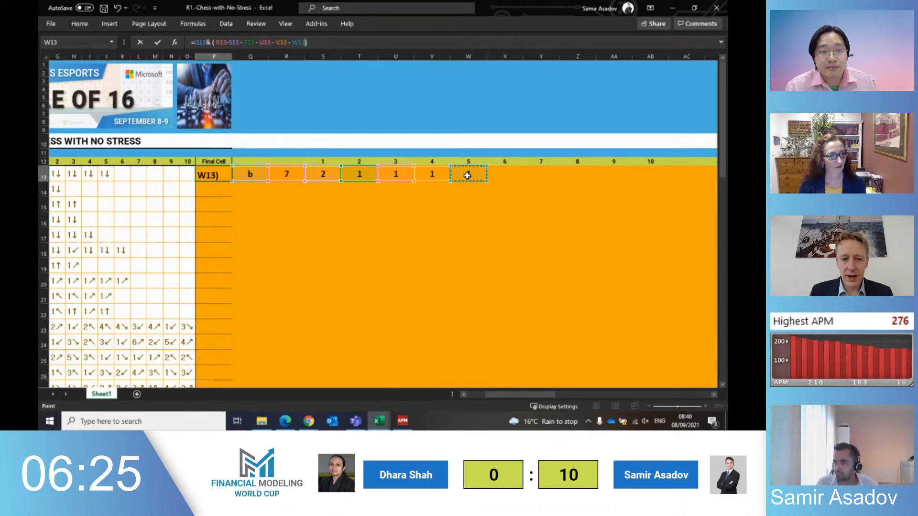
type(")")
key("ctrl+Return")
Check the split starting cell and first move distances beside piece 1's Final Cell
key("Right")
key("Right")
key("Right")
key("Right")
key("Right")
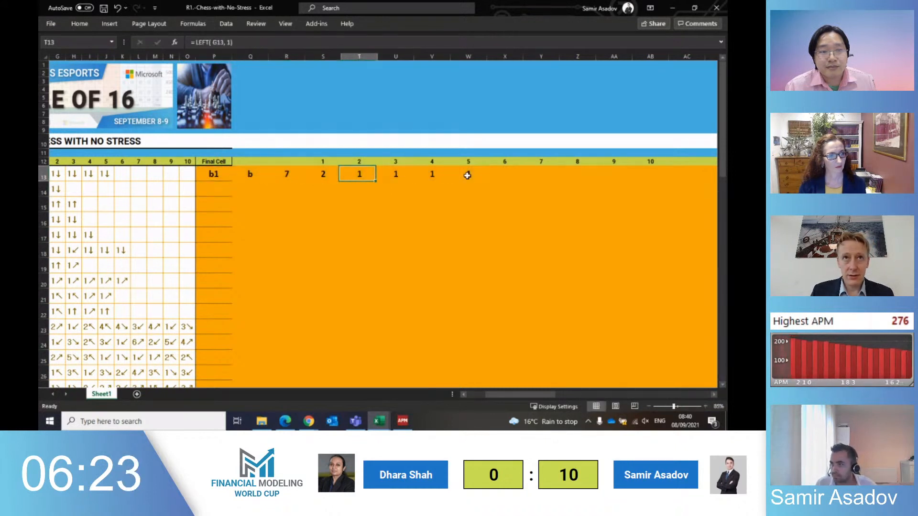
key("Left")
key("Left")
key("Left")
key("Left")
key("Left")
Extend the subtraction inside P13's parentheses with the move 6 and 7 cells, X13 and Y13
key("F2")
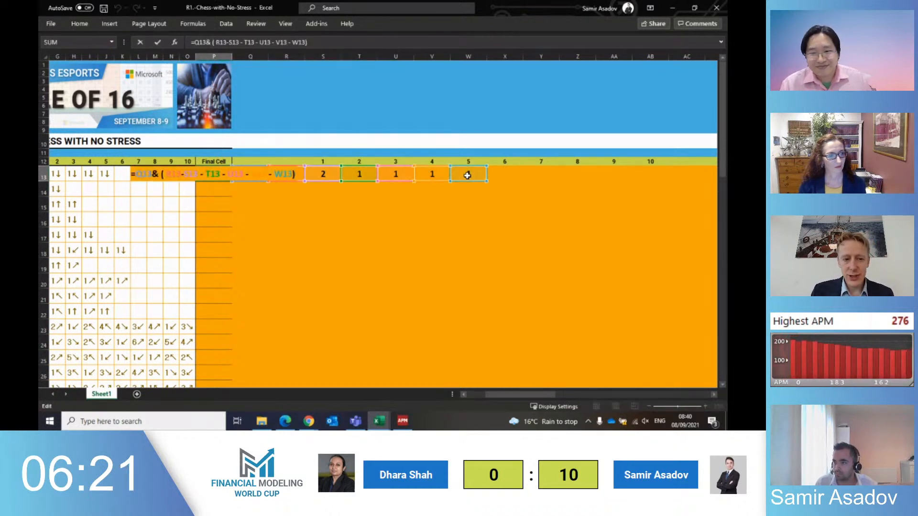
key("Left")
type("-")
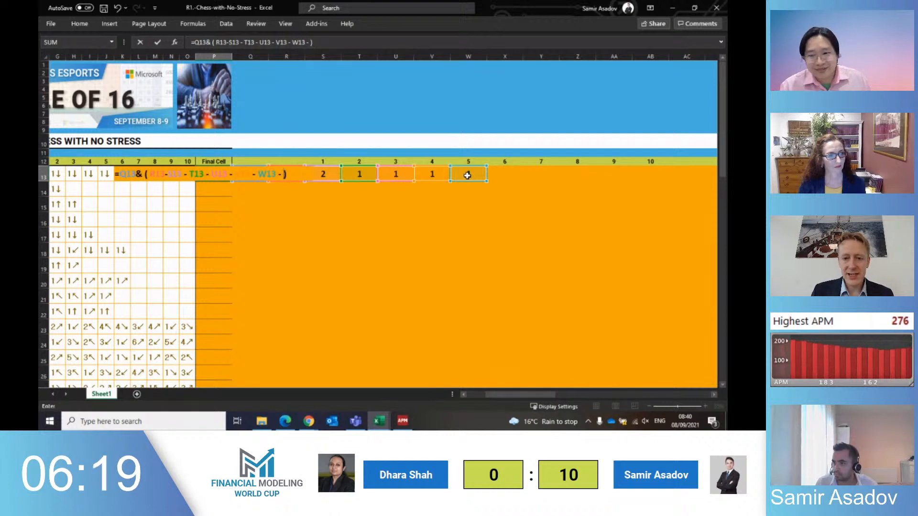
key("Right")
key("Right")
key("Right")
key("Right")
key("Right")
key("Right")
key("Right")
key("Right")
type("-")
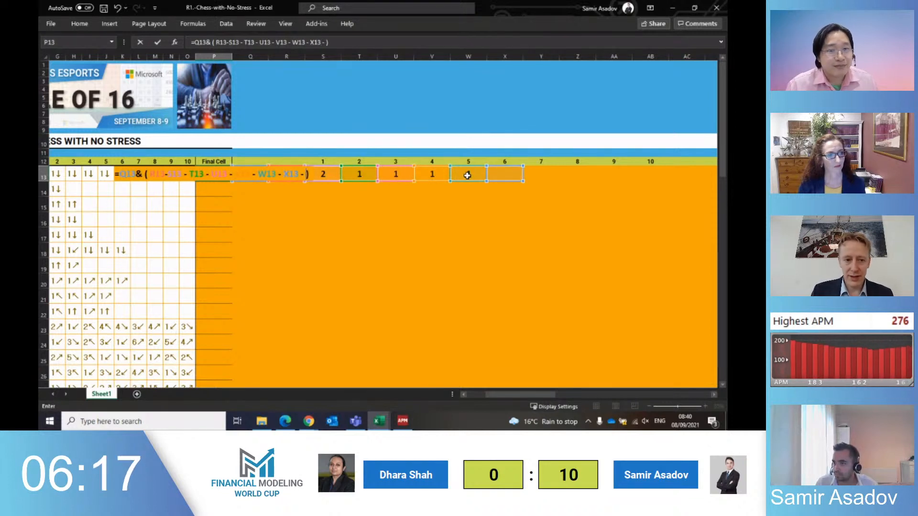
key("Right")
key("Right")
key("Right")
key("Right")
key("Right")
key("Right")
key("Right")
key("Right")
key("Right")
type("-")
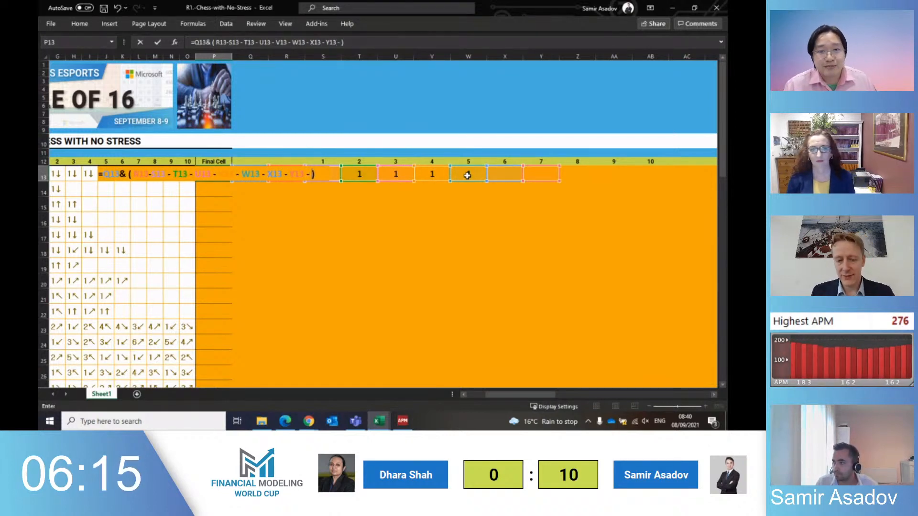
Subtract the move 8 and 9 cells, Z13 and AA13, in the same P13 formula
key("Right")
key("Right")
key("Right")
key("Right")
key("Right")
key("Right")
key("Right")
key("Right")
key("Right")
key("Right")
key("Right")
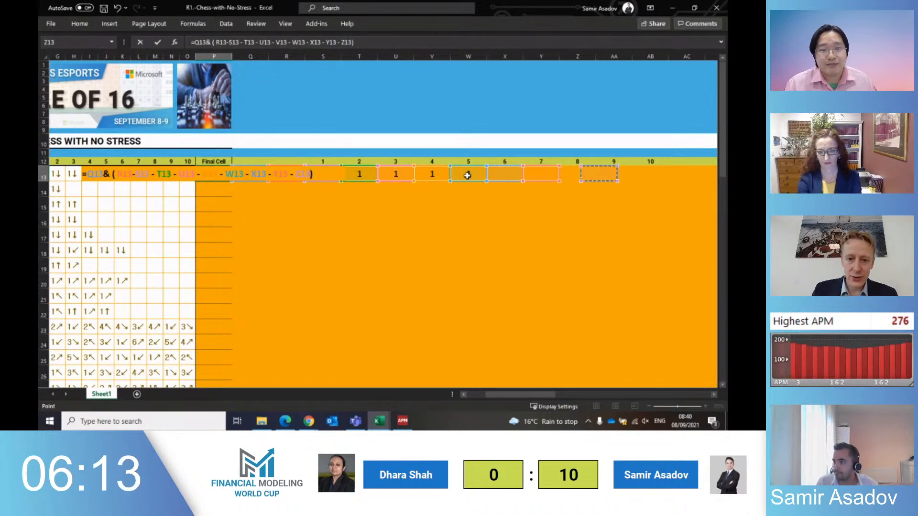
type("-")
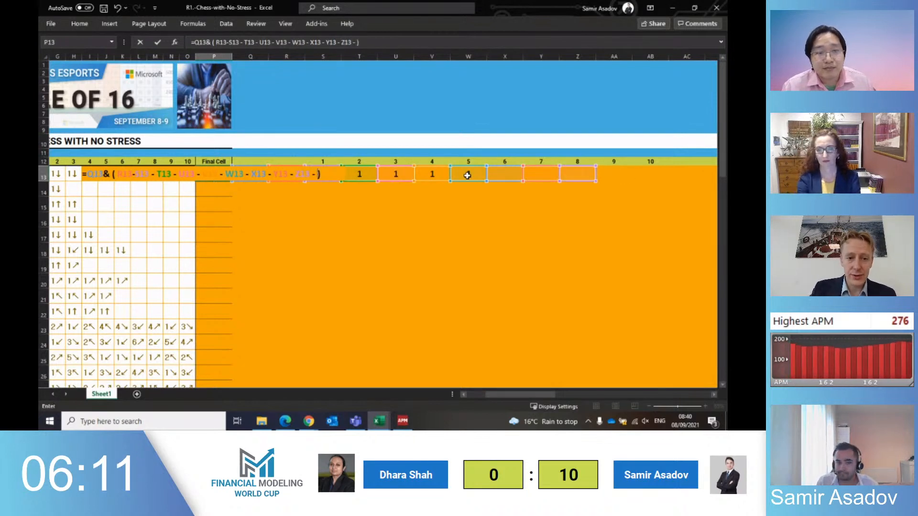
key("Right")
key("Right")
key("Right")
key("Right")
key("Right")
key("Right")
key("Right")
key("Right")
key("Right")
key("Right")
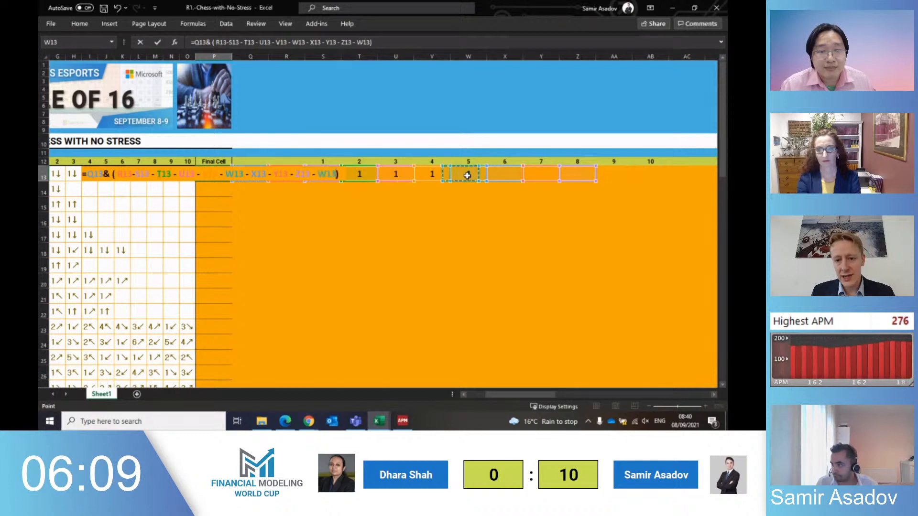
type("- T")
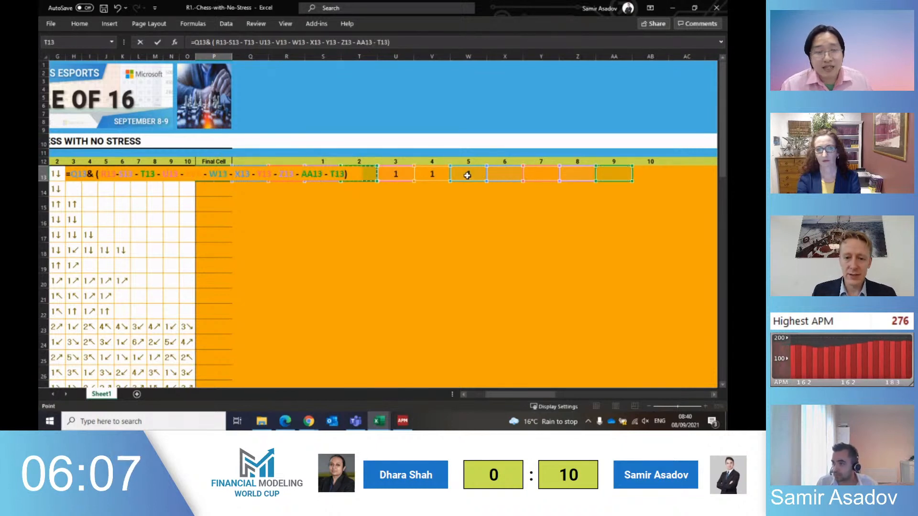
Subtract the move 10 cell AB13 as the last term of P13's formula and enter it
key("Right")
key("Right")
key("Right")
key("Right")
key("Right")
key("Right")
key("Right")
key("Right")
key("Return")
key("Up")
key("Left")
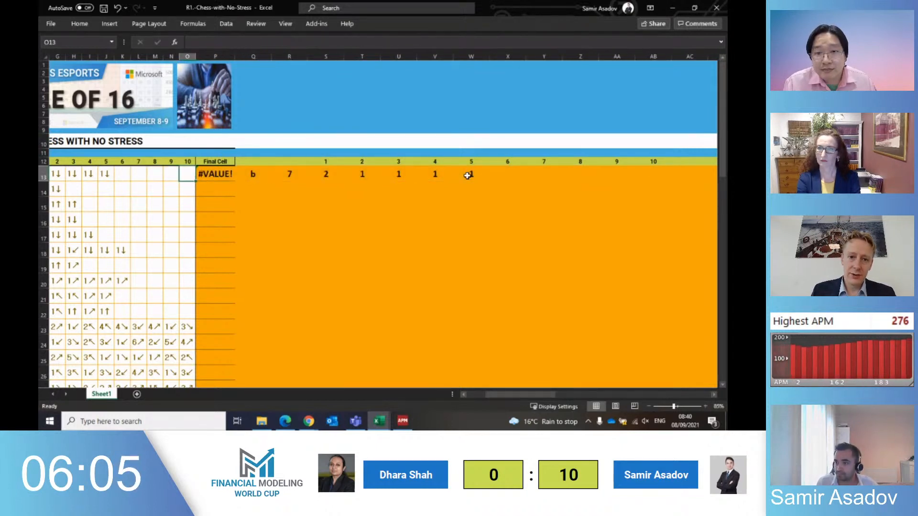
Remove the move 6 to 10 terms, X13 through AB13, from P13's formula so the subtraction ends with W13
key("Right")
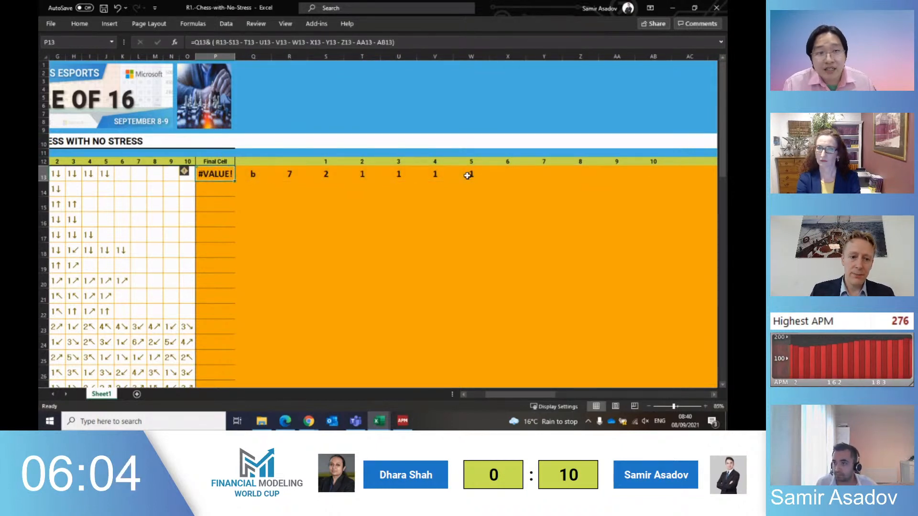
left_click(356, 40)
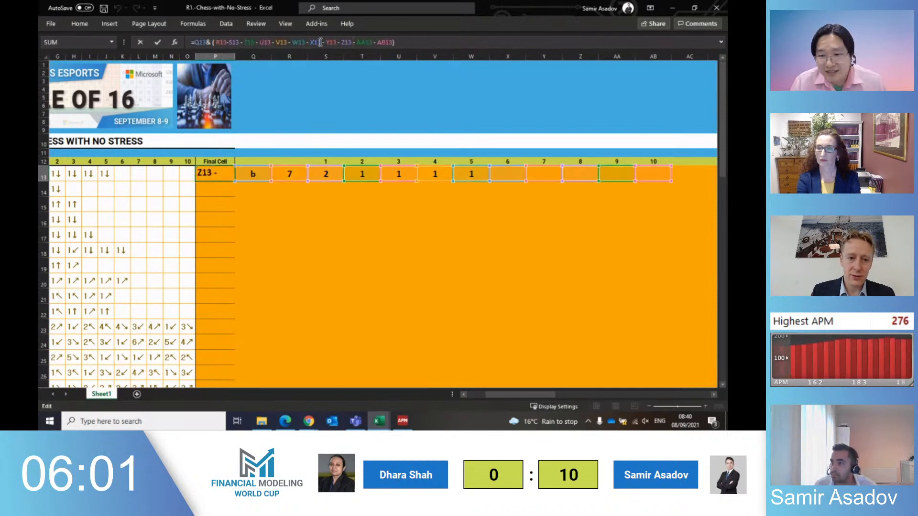
double_click(312, 42)
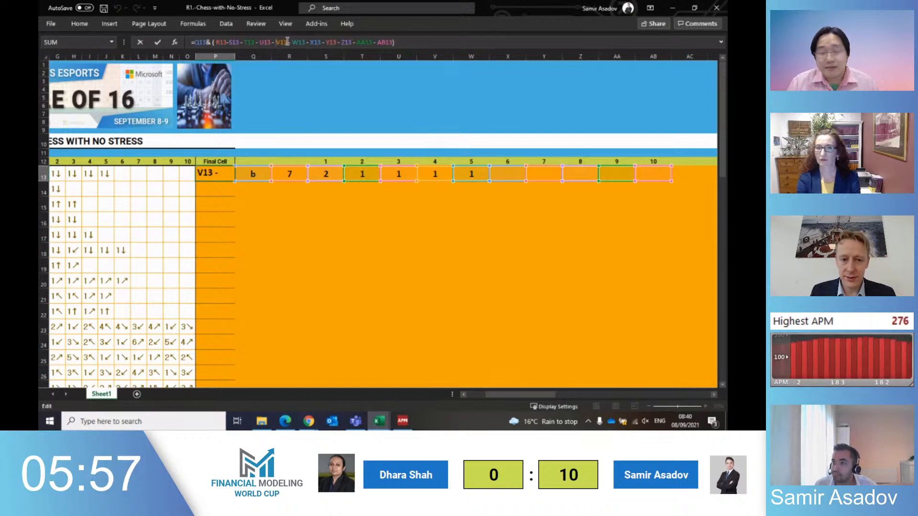
key("ctrl+Return")
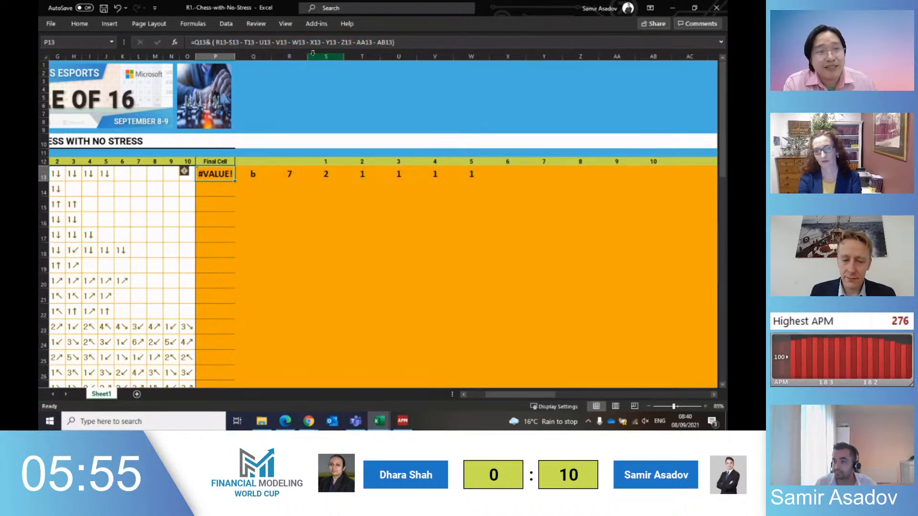
left_click(388, 41)
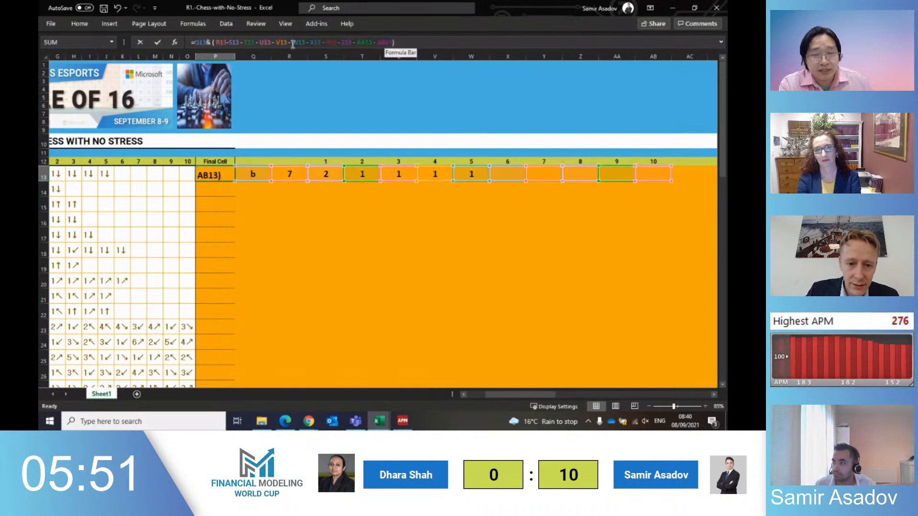
key("Delete")
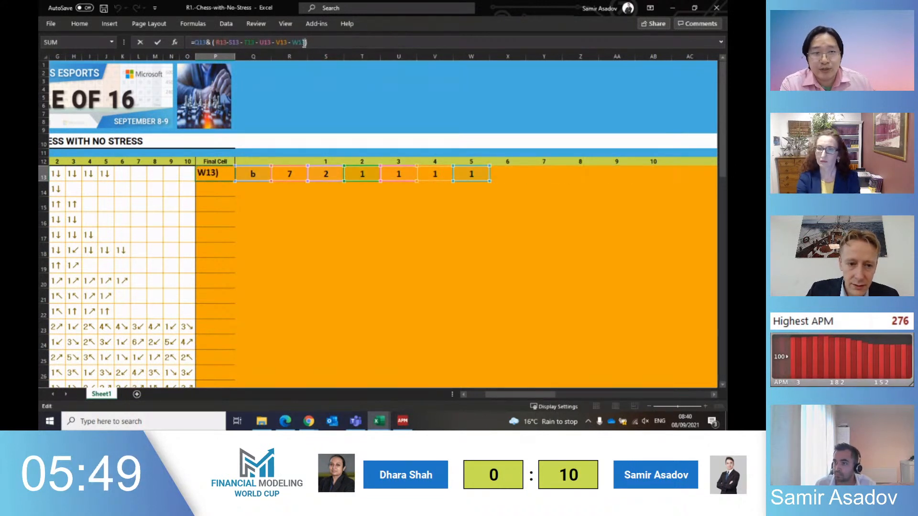
key("Return")
Fill piece 1's Final Cell formula in P13 down to P62 for all 50 pieces
key("Up")
key("shift+Down")
key("Left")
key("ctrl+Down")
key("ctrl+Down")
key("ctrl+Down")
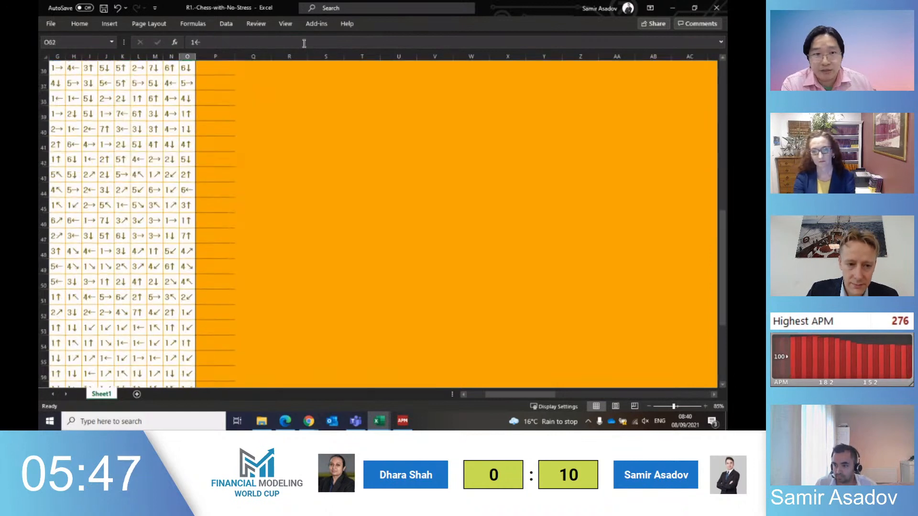
key("ctrl+Up")
key("Down")
key("Up")
key("Right")
key("ctrl+shift+Up")
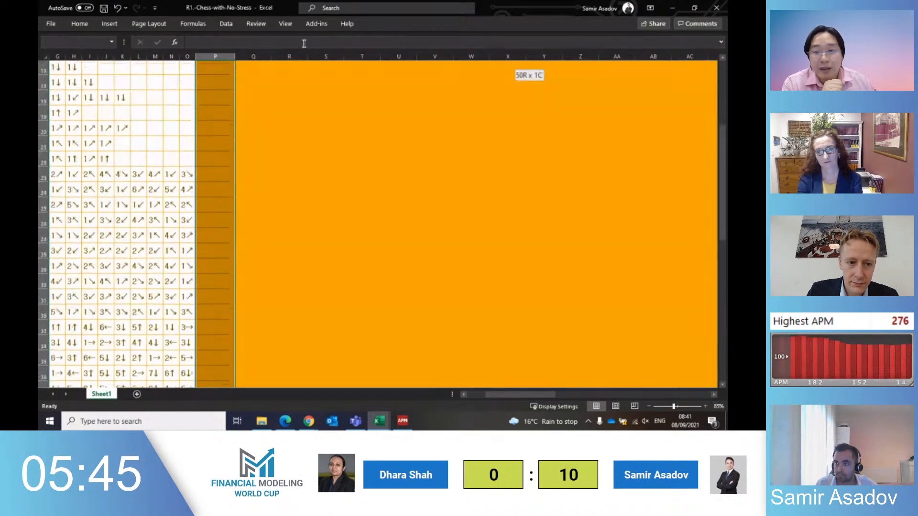
key("ctrl+d")
Fill the helper formulas in Q13:AB13 down to row 62 for the remaining pieces
key("ctrl+Up")
key("Down")
key("Up")
key("Up")
key("Up")
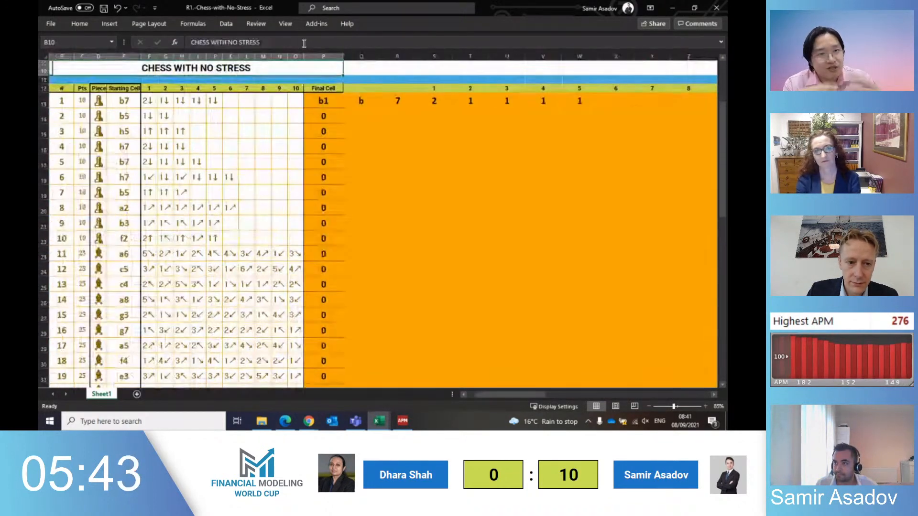
key("Right")
key("Down")
key("Right")
key("Down")
key("Down")
key("Left")
key("shift+Right")
key("shift+Right")
key("shift+Right")
key("shift+Right")
key("shift+Right")
key("shift+Right")
key("shift+Right")
key("shift+Right")
key("shift+Right")
key("shift+Right")
key("shift+Right")
key("shift+Right")
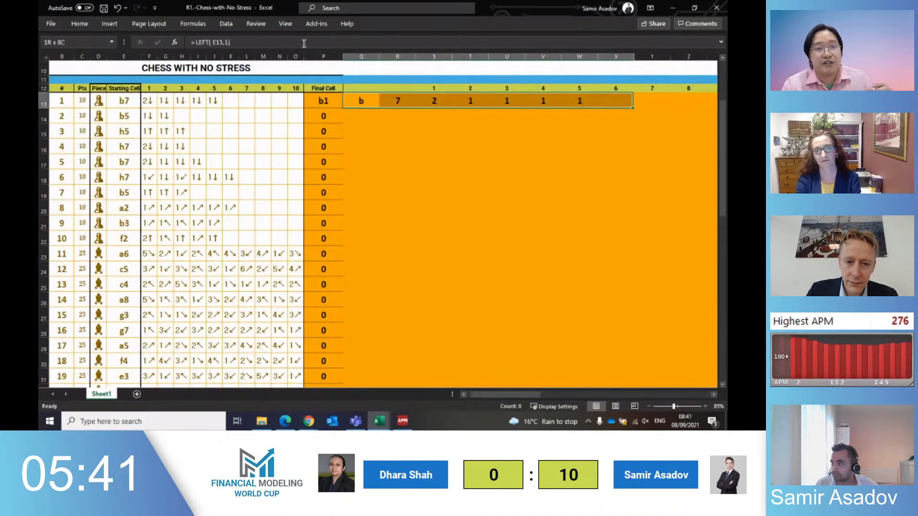
key("shift+Left")
key("shift+Down")
key("shift+Down")
key("shift+Down")
key("shift+Down")
key("shift+Down")
key("shift+Down")
key("shift+Down")
key("shift+Down")
key("shift+Down")
key("shift+Down")
key("shift+Down")
key("shift+Down")
key("shift+Down")
key("shift+Down")
key("shift+Down")
key("shift+Down")
key("shift+Down")
key("shift+Down")
key("shift+Down")
key("shift+Down")
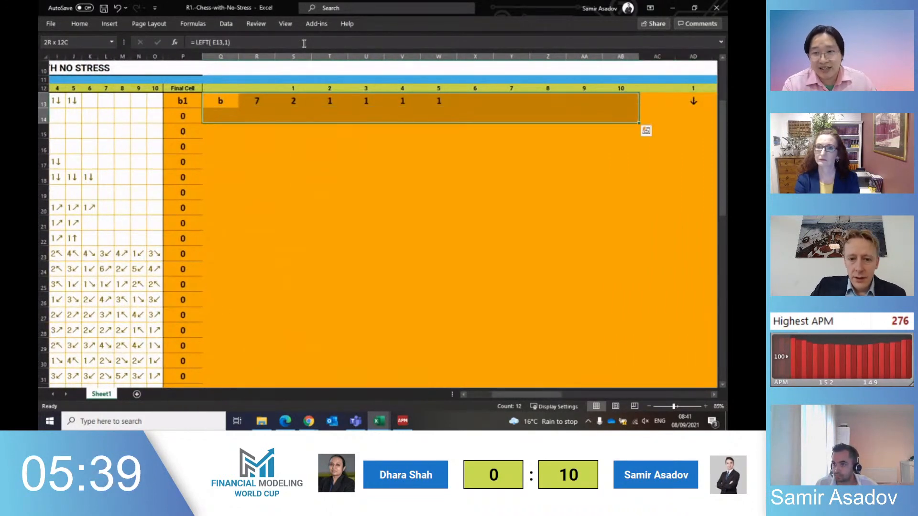
key("shift+Down")
key("shift+Down")
key("shift+Down")
key("shift+Down")
key("shift+Down")
key("shift+Down")
key("shift+Down")
key("shift+Down")
key("shift+Down")
key("shift+Down")
key("shift+Down")
key("shift+Down")
key("shift+Down")
key("shift+Down")
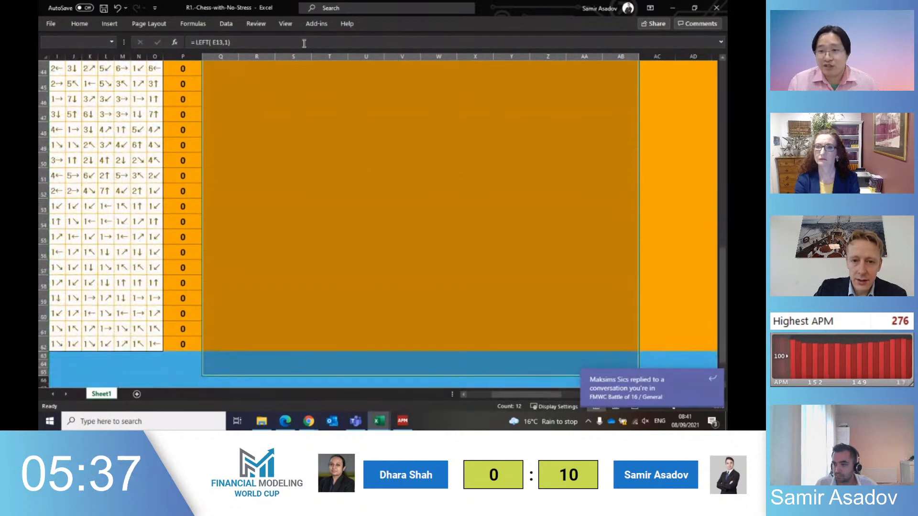
key("ctrl+d")
Shorten piece 2's Final Cell formula in P14 by removing the V14 and W14 terms
key("ctrl+Home")
key("Right")
key("Right")
key("Down")
key("Down")
key("Down")
key("Down")
key("Down")
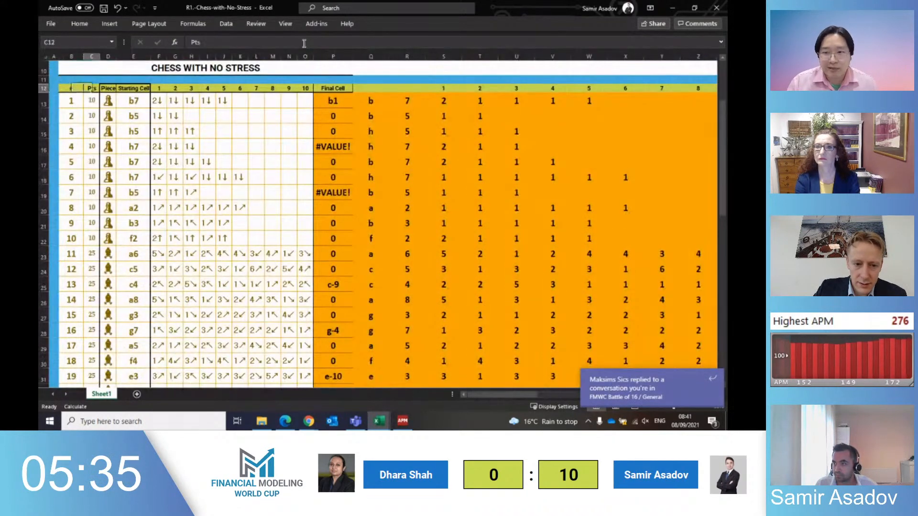
key("Right")
key("Right")
key("Right")
key("Right")
key("Right")
key("Right")
key("Up")
key("Right")
key("Right")
key("Right")
key("Right")
key("Right")
key("Right")
key("Right")
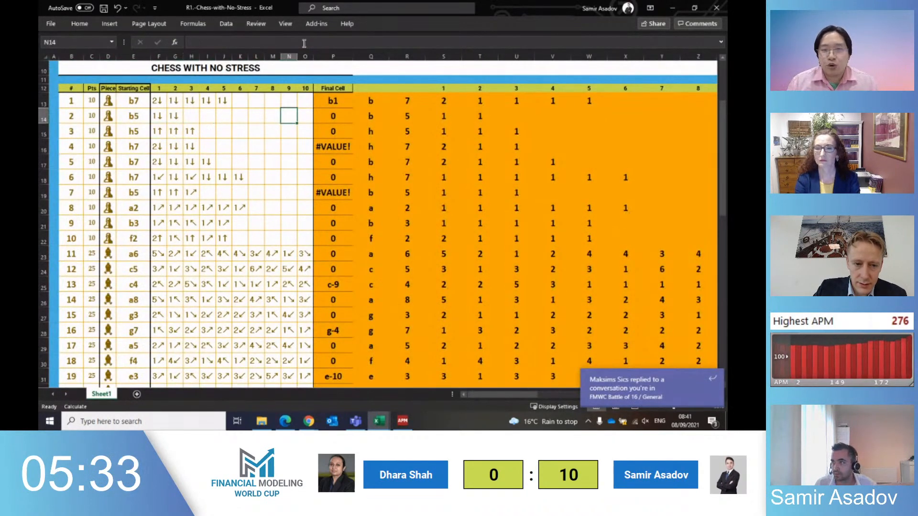
key("F2")
key("BackSpace")
key("BackSpace")
key("BackSpace")
key("BackSpace")
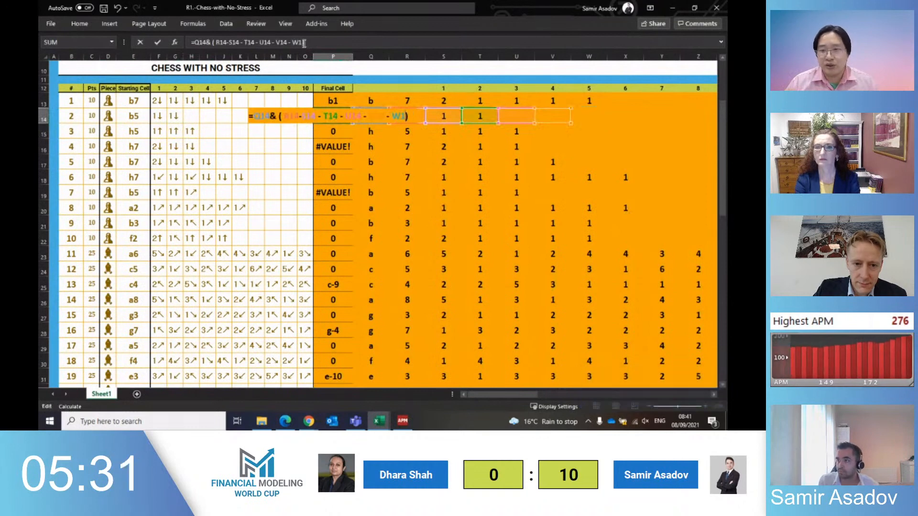
key("BackSpace")
key("BackSpace")
key("BackSpace")
key("BackSpace")
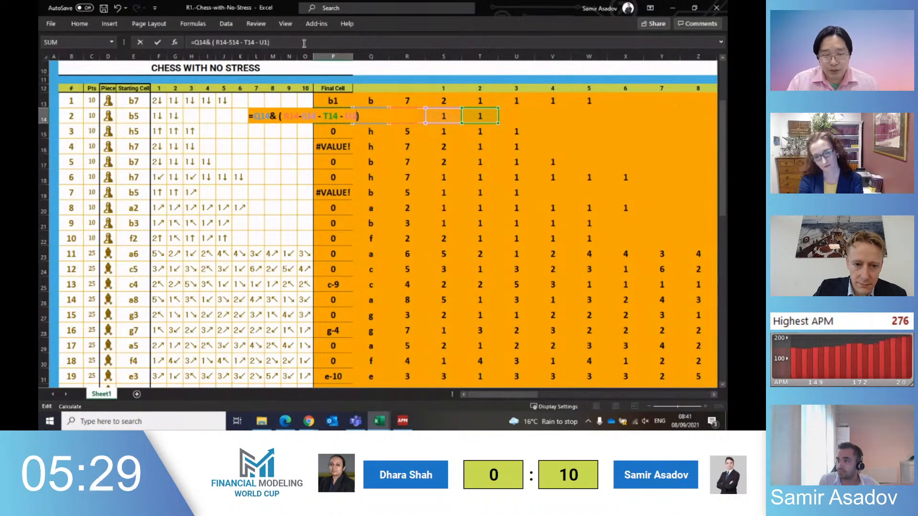
key("Return")
Check piece 1's Final Cell formula in P13 against its helper cells
key("Up")
key("Up")
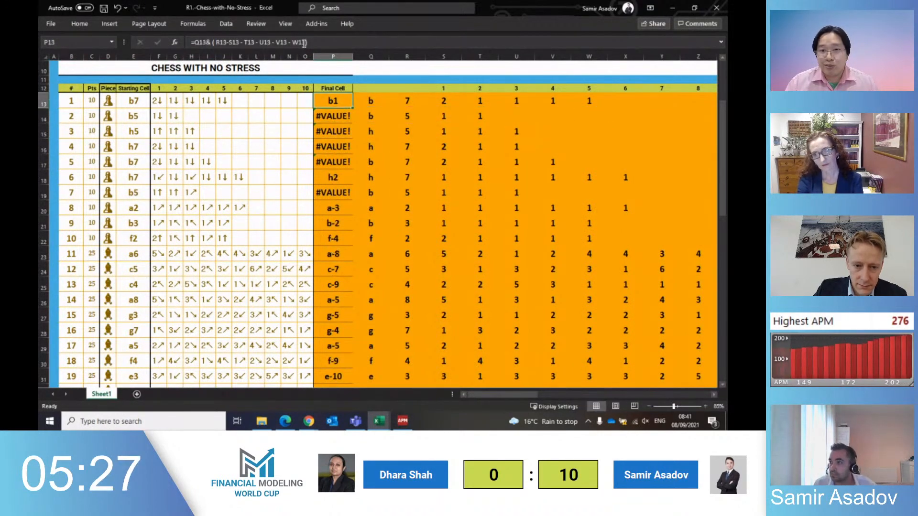
key("F2")
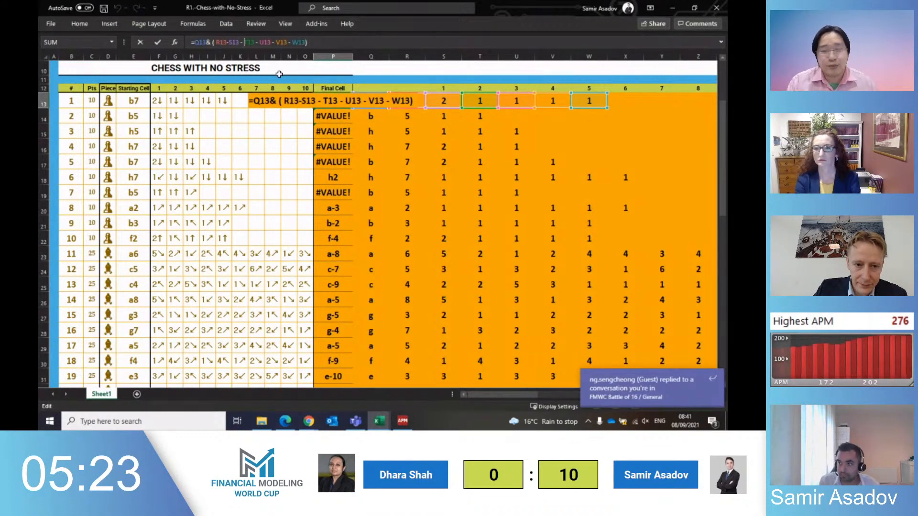
key("ctrl+Return")
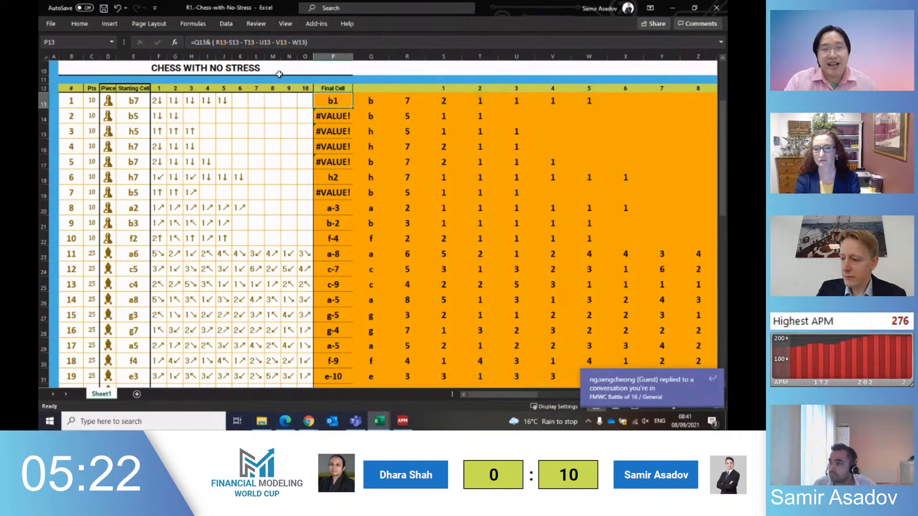
left_click(445, 104)
left_click(325, 101)
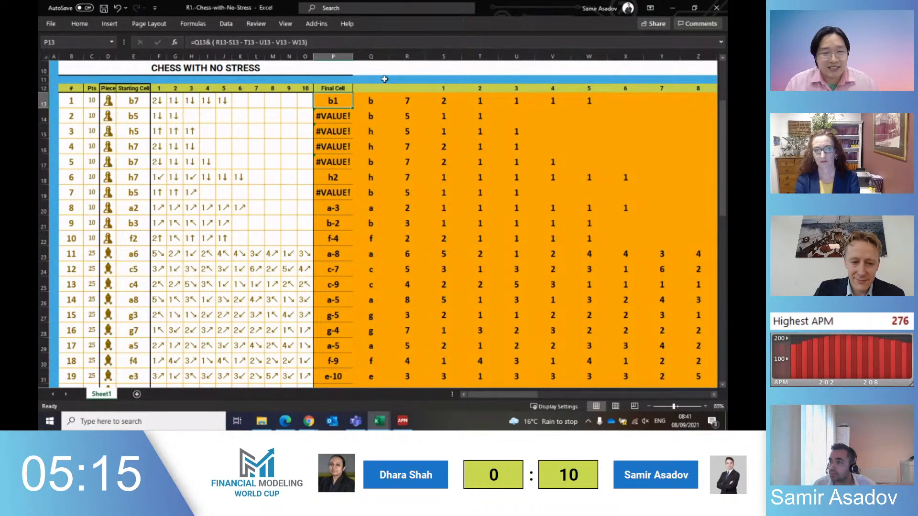
Insert an empty column R before the starting row digits and enter =S13-SUM(T13:AC13) in R13
left_click(404, 56)
key("ctrl+plus")
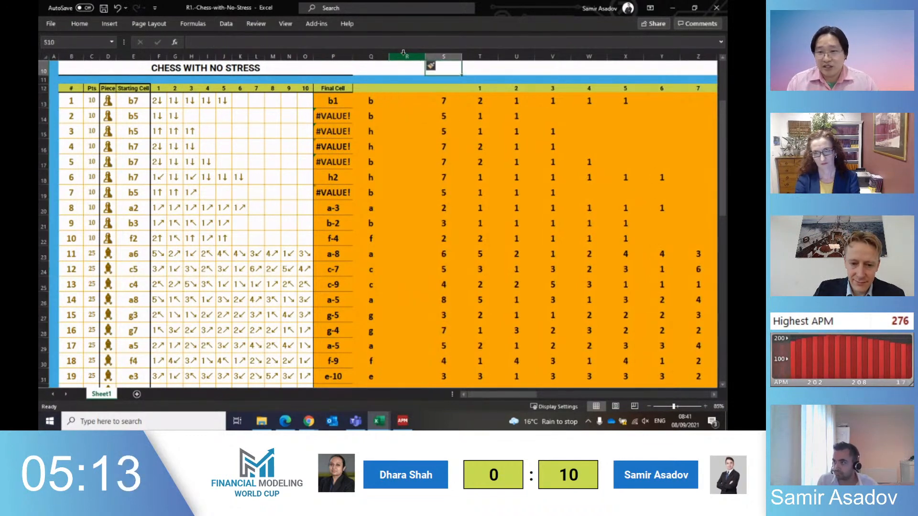
key("Down")
key("Down")
key("Down")
type("=S13 ")
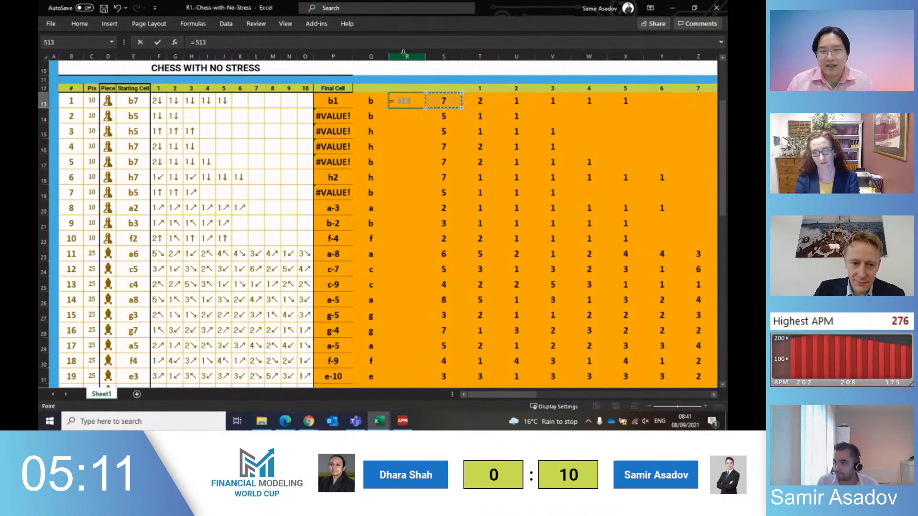
type("- SUM( T13")
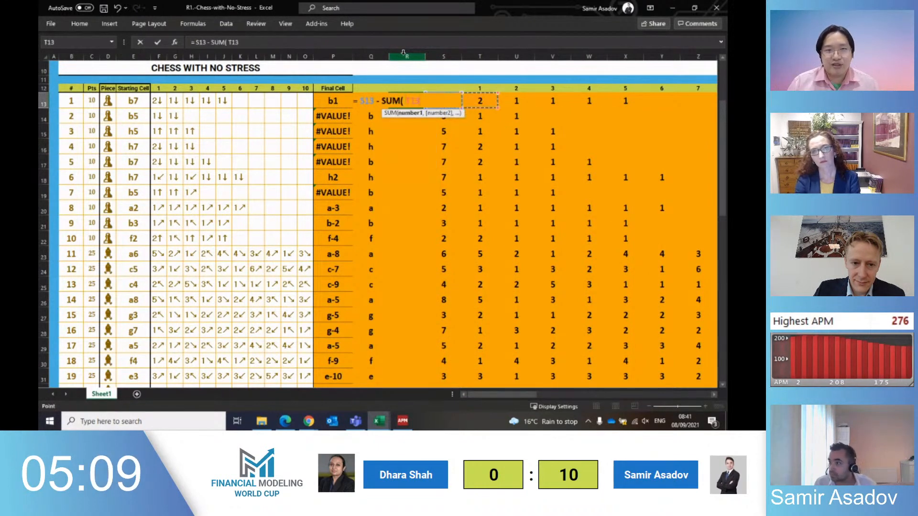
key("shift+Right")
key("shift+Right")
key("shift+Right")
key("shift+Right")
key("shift+Right")
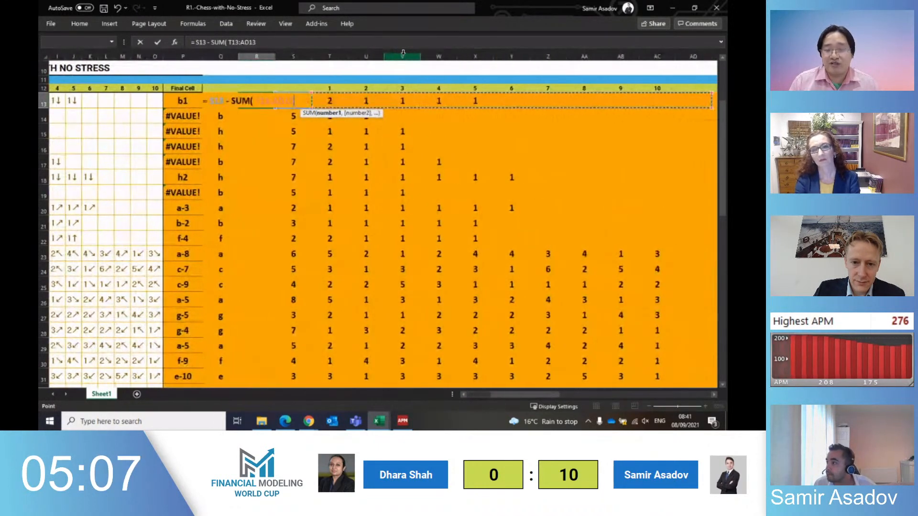
key("Return")
key("Left")
key("Return")
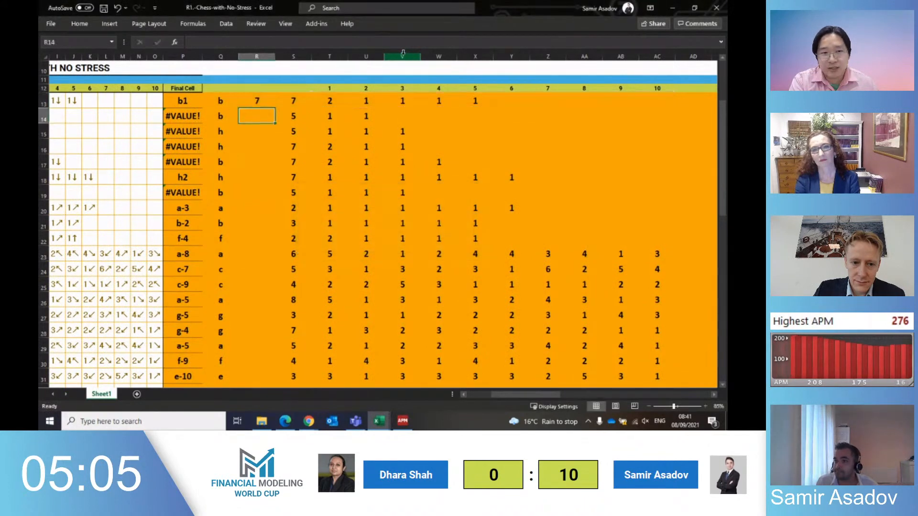
Fill the R13 subtraction formula down to R62
key("Left")
key("Left")
key("Right")
key("ctrl+Down")
key("Right")
key("ctrl+Up")
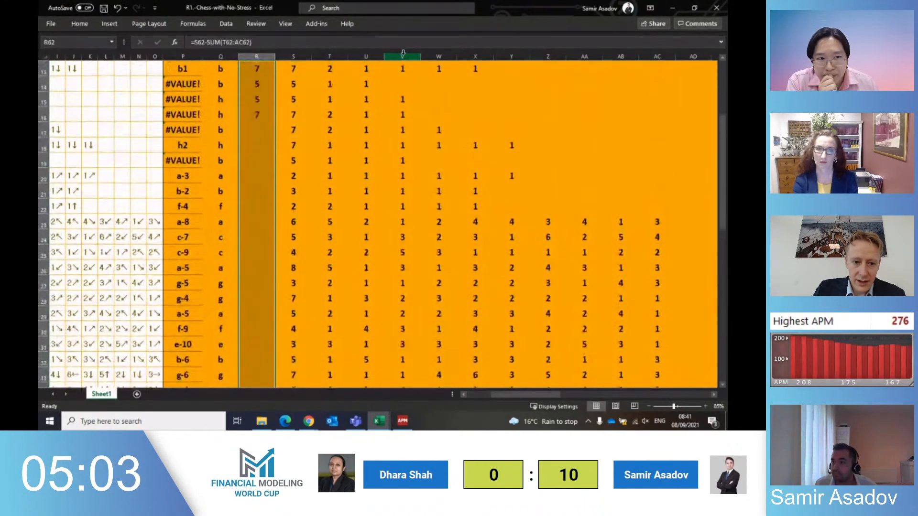
Check the range summed in R13 and copy the move distance block T13:AC62
key("F2")
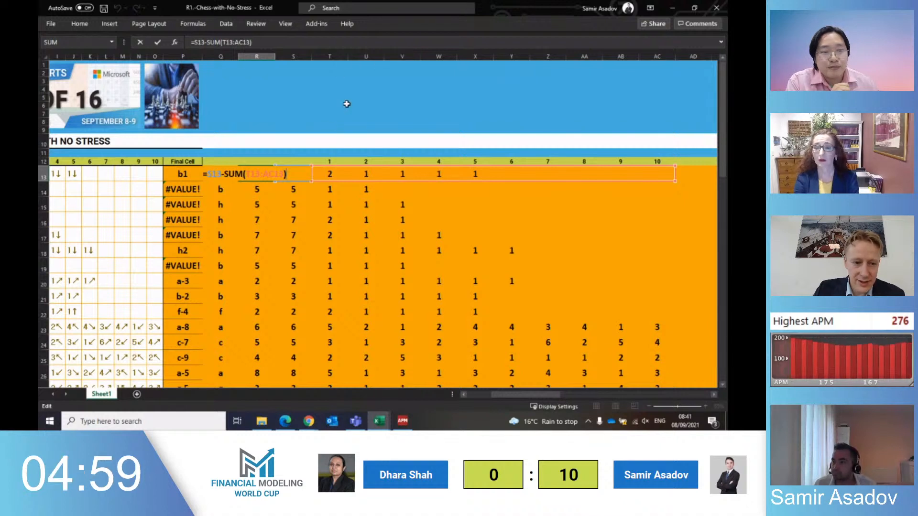
left_click(323, 174)
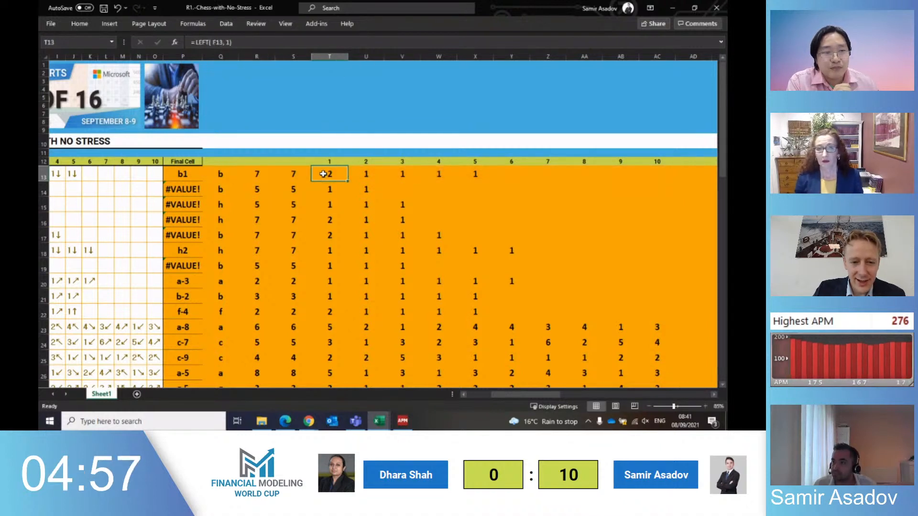
left_click_drag(326, 173, 644, 344)
key("ctrl+shift+Down")
key("ctrl+c")
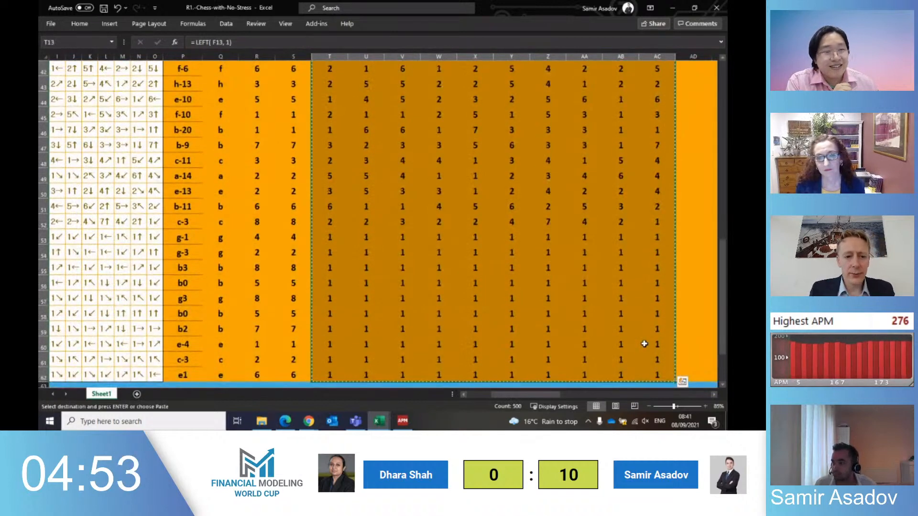
Replace the LEFT formulas in T13:AC62 with their pasted values
key("ctrl+alt+v")
key("v")
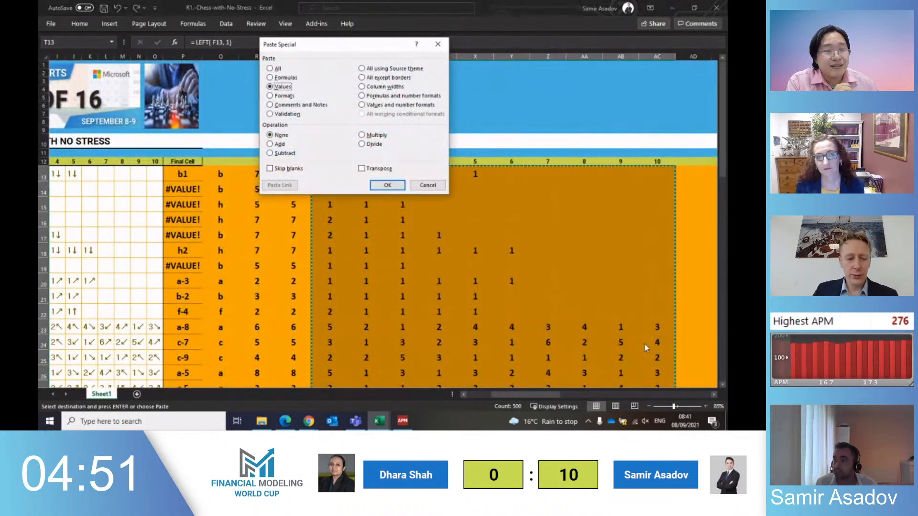
key("Return")
key("Left")
key("Left")
key("Right")
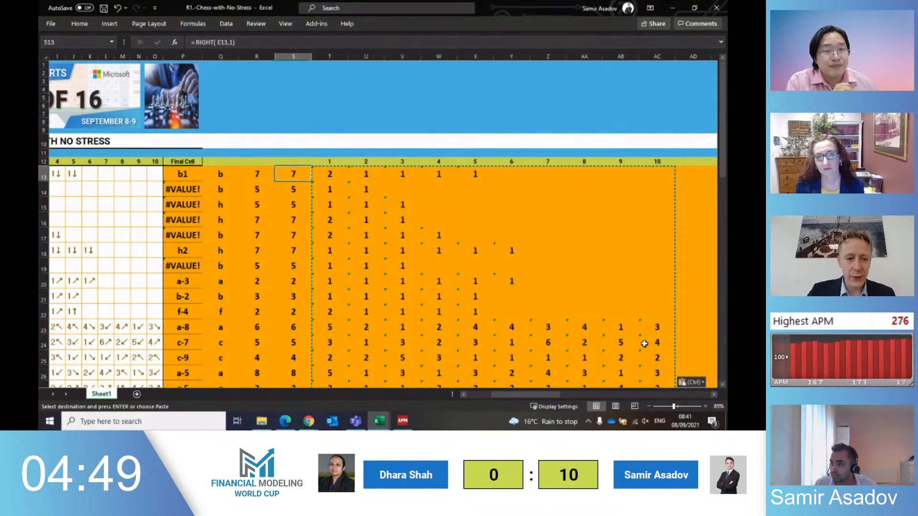
key("Right")
key("Right")
key("Left")
key("Left")
key("Escape")
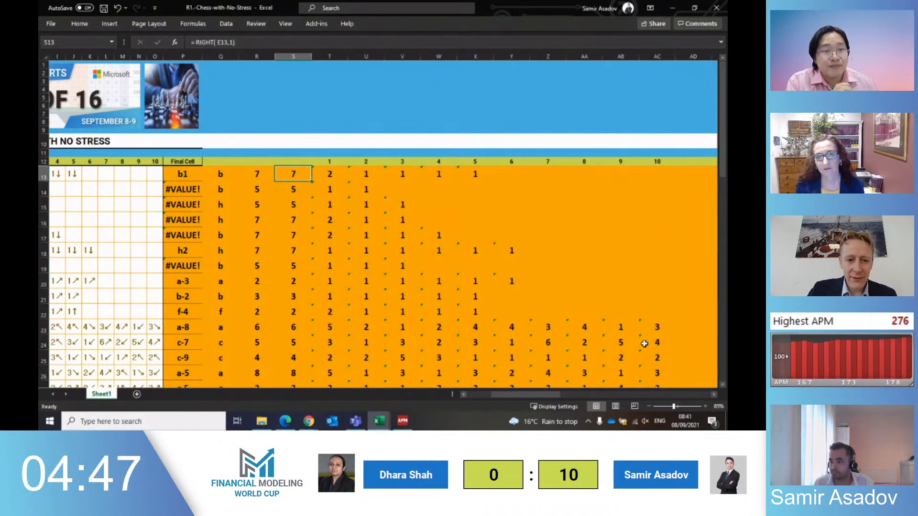
Inspect the formulas in cells S13 and R13
key("F2")
key("Escape")
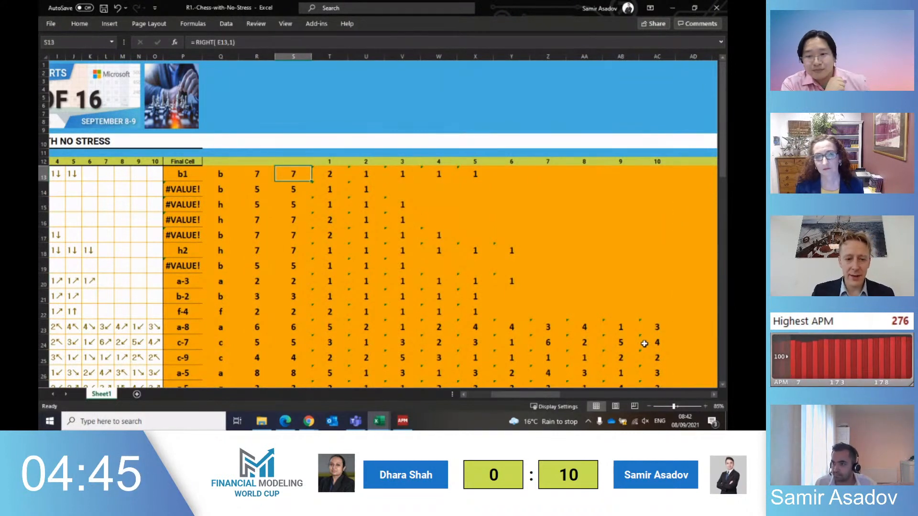
key("Left")
key("F2")
key("Escape")
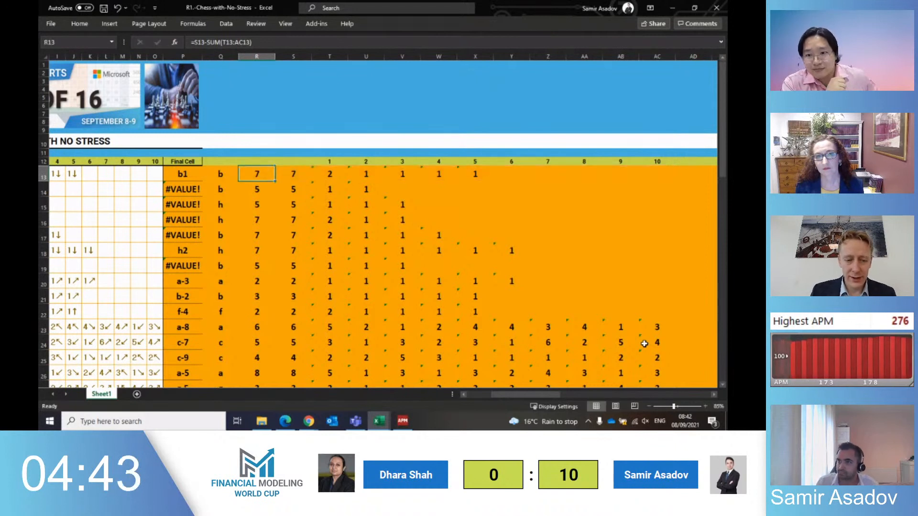
Change the R13 formula to =S13-T13, removing the SUM of the moves range
left_click(278, 43)
key("BackSpace")
key("BackSpace")
key("BackSpace")
key("BackSpace")
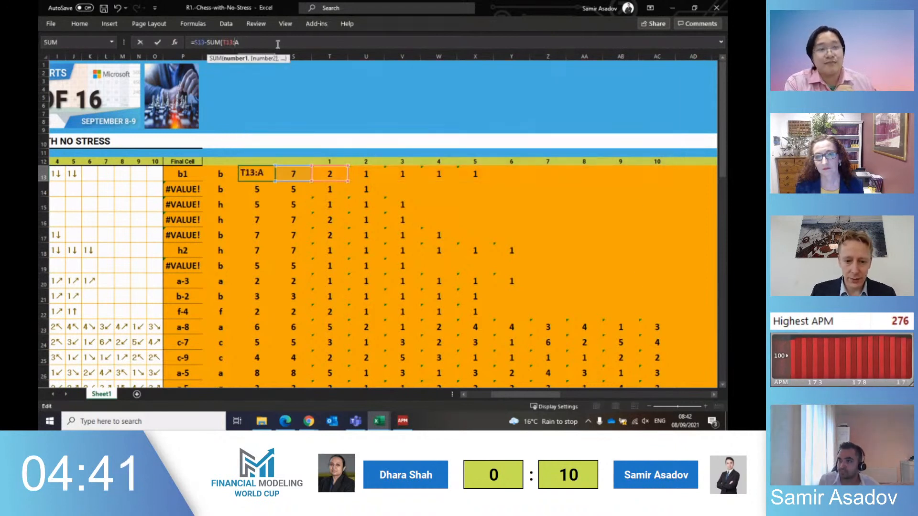
key("BackSpace")
key("BackSpace")
key("BackSpace")
key("BackSpace")
key("BackSpace")
key("BackSpace")
key("BackSpace")
key("BackSpace")
key("BackSpace")
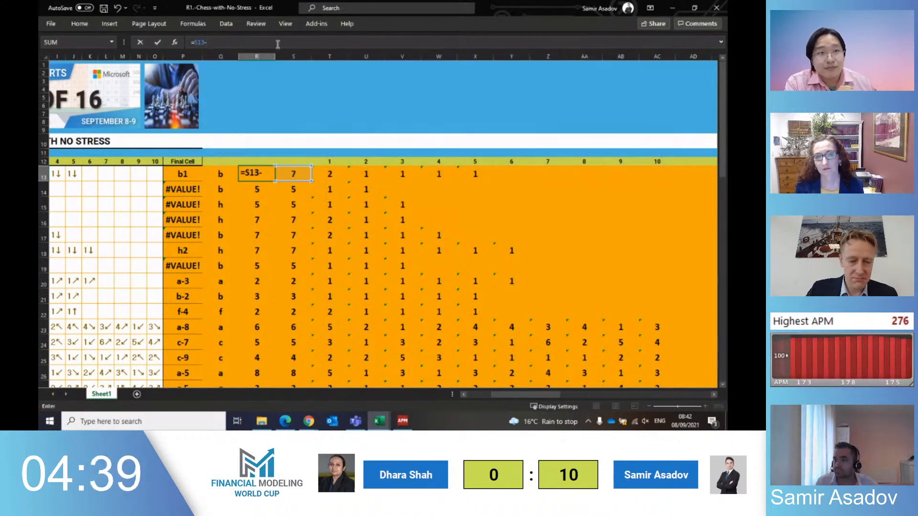
key("Right")
key("Right")
key("Right")
key("F2")
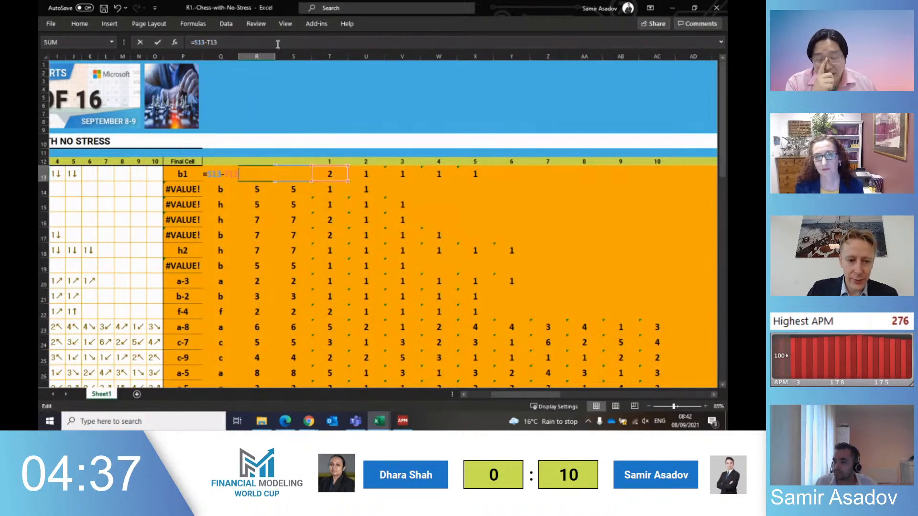
key("BackSpace")
key("BackSpace")
key("ctrl+Return")
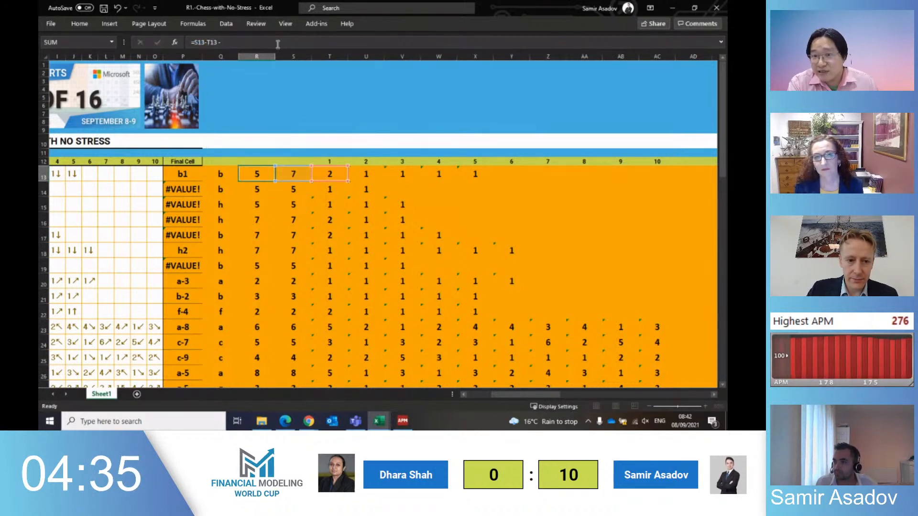
Compare the contents of row 13 cells from R13 through U13
key("Right")
key("Right")
key("Right")
key("Left")
key("Left")
key("Left")
key("Right")
key("Right")
key("Right")
key("Left")
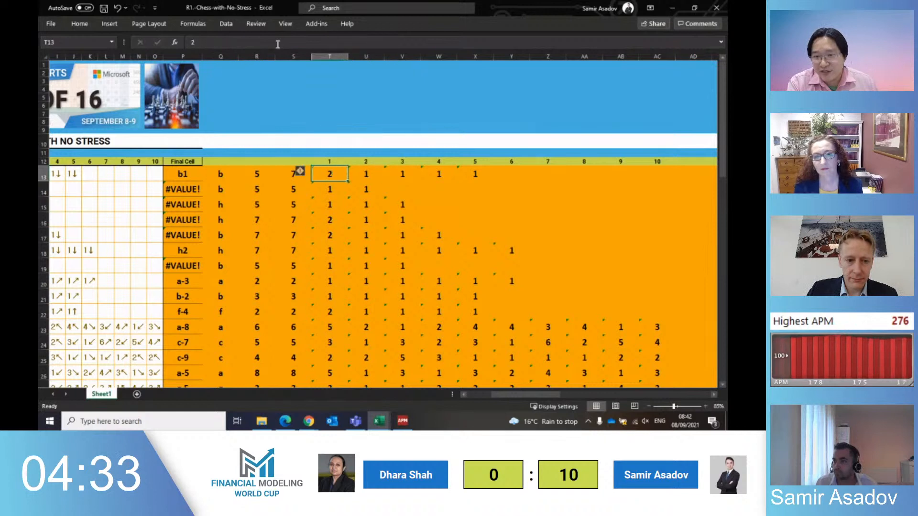
Undo the R13 formula change and the pasting of values over T13:AC62
key("ctrl+z")
key("Right")
key("Right")
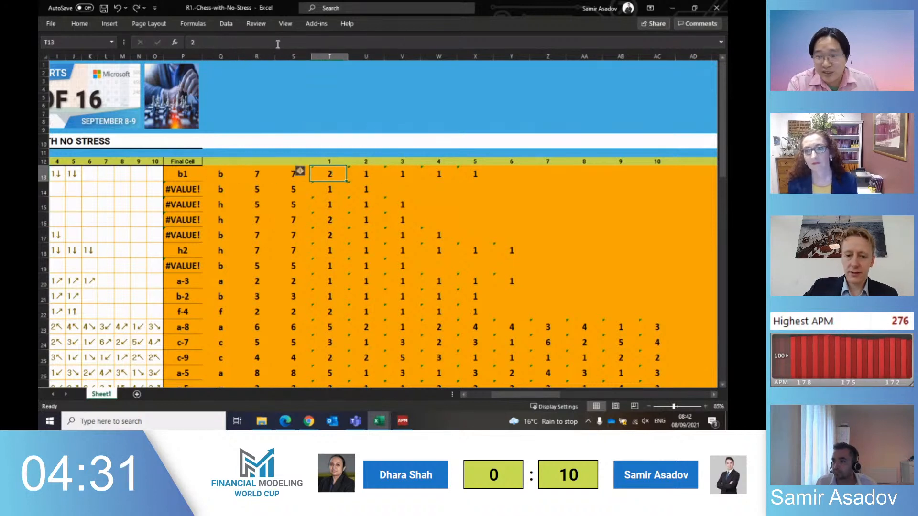
key("ctrl+z")
key("Left")
key("Right")
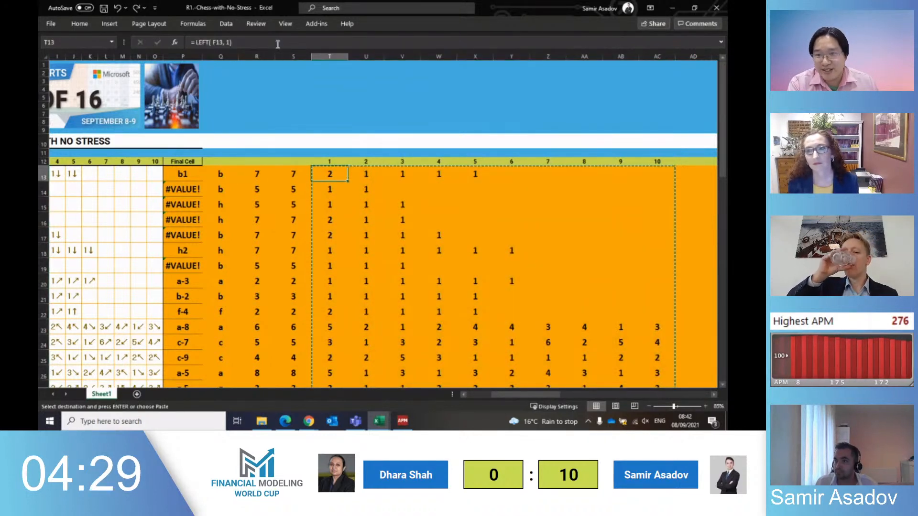
Wrap the T13 formula in IFERROR with 0 as the fallback: =IFERROR(LEFT(F13, 1), 0)
left_click(197, 42)
type("IFERROR(")
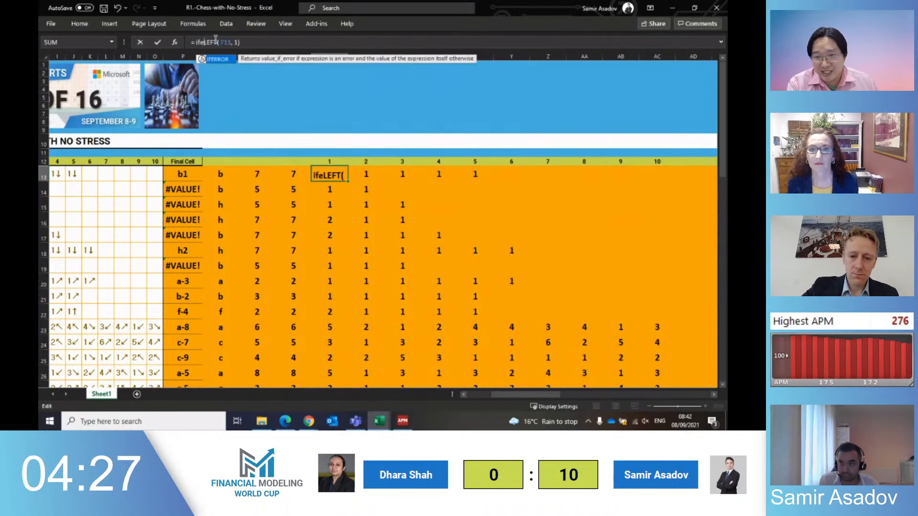
left_click(283, 42)
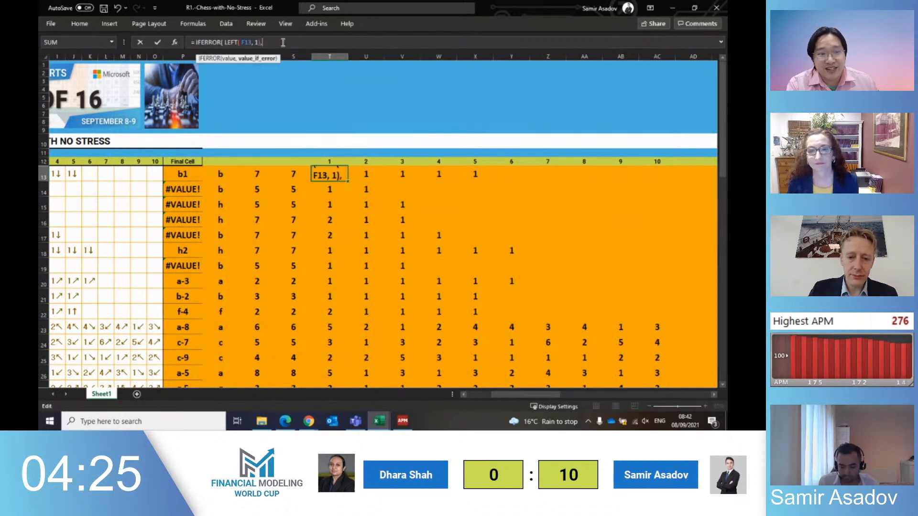
type("0)")
key("ctrl+Return")
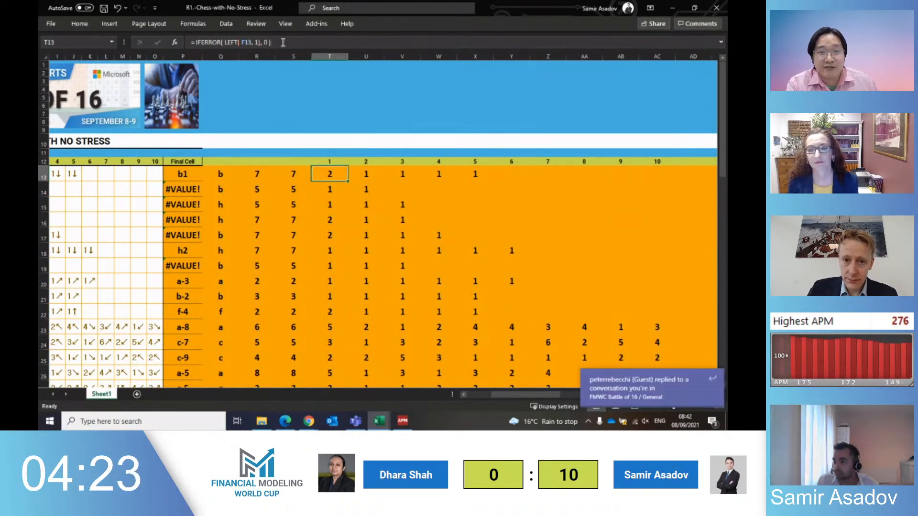
key("shift+Right")
key("shift+Right")
key("shift+Right")
key("shift+Right")
key("shift+Right")
key("shift+Right")
key("shift+Right")
key("shift+Right")
key("shift+Right")
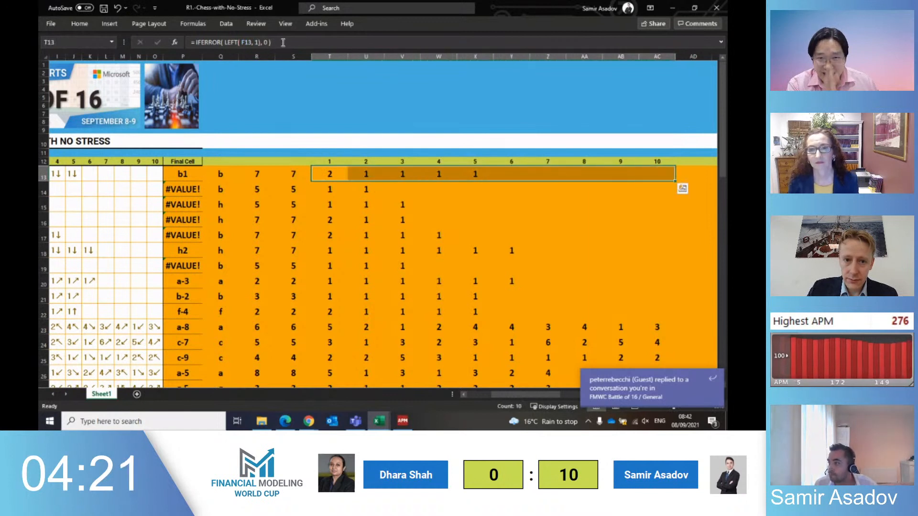
key("shift+Left")
key("shift+Left")
key("shift+Left")
key("shift+Left")
key("shift+Left")
key("shift+Left")
key("shift+Left")
key("shift+Left")
key("shift+Left")
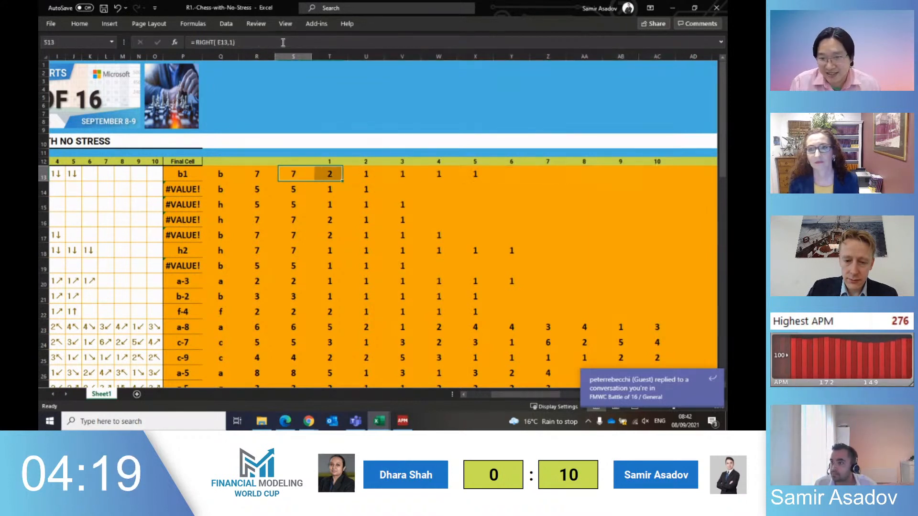
Rewrite the T13 formula as =IF(LEFT(F13, 1)="", 0, LEFT(F13, 1)) to return 0 for blank moves
left_click(225, 42)
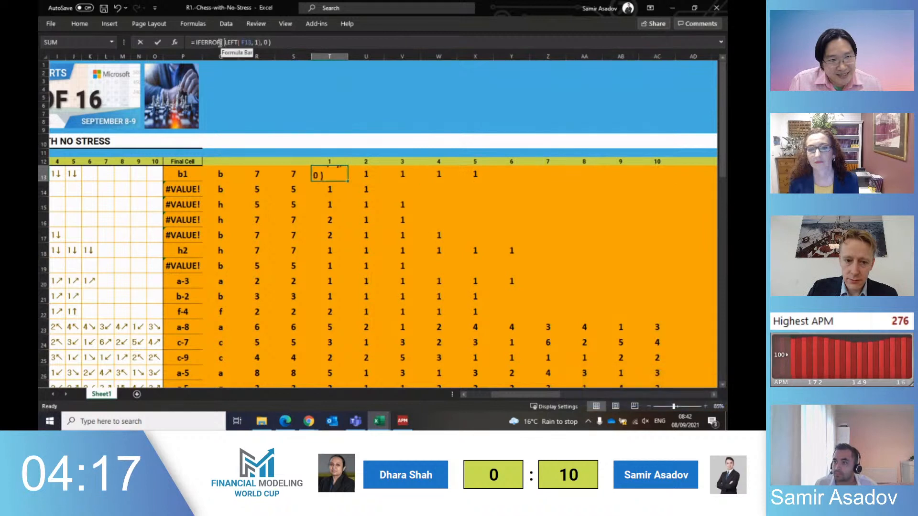
type("IF(")
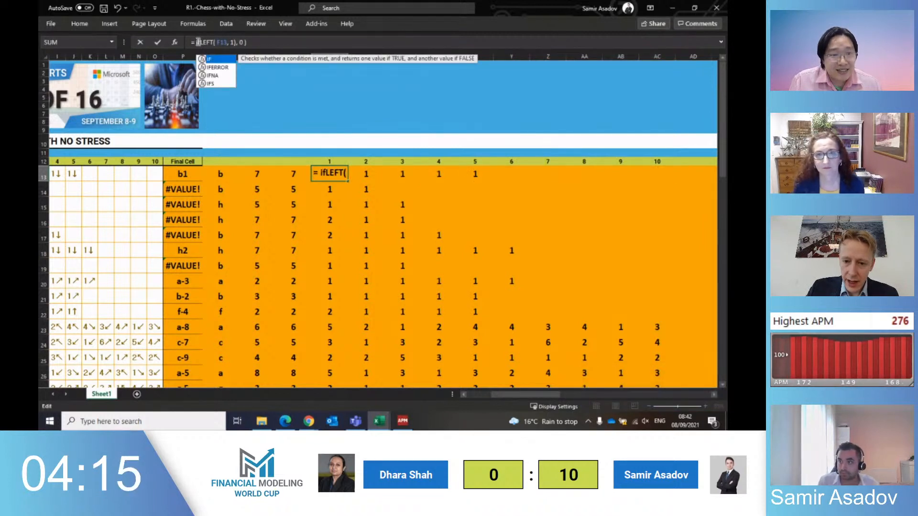
key("End")
key("BackSpace")
key("BackSpace")
key("BackSpace")
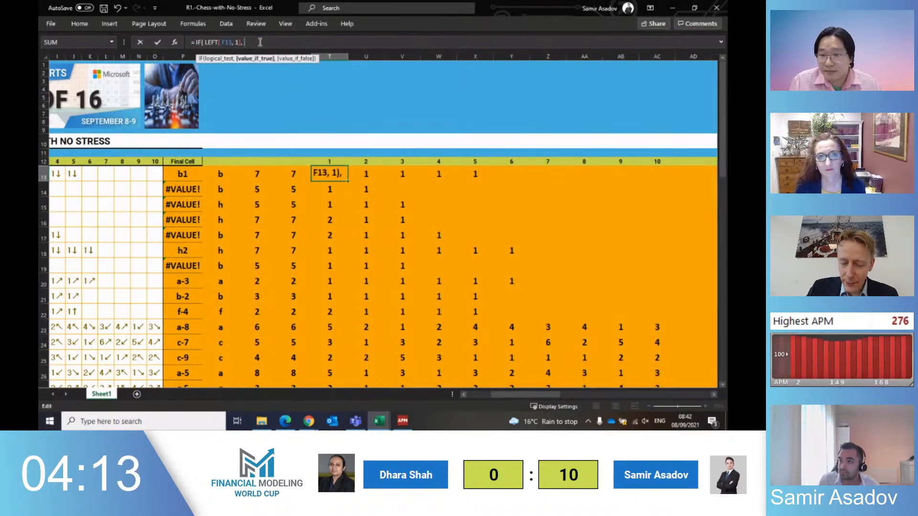
type("\"\",")
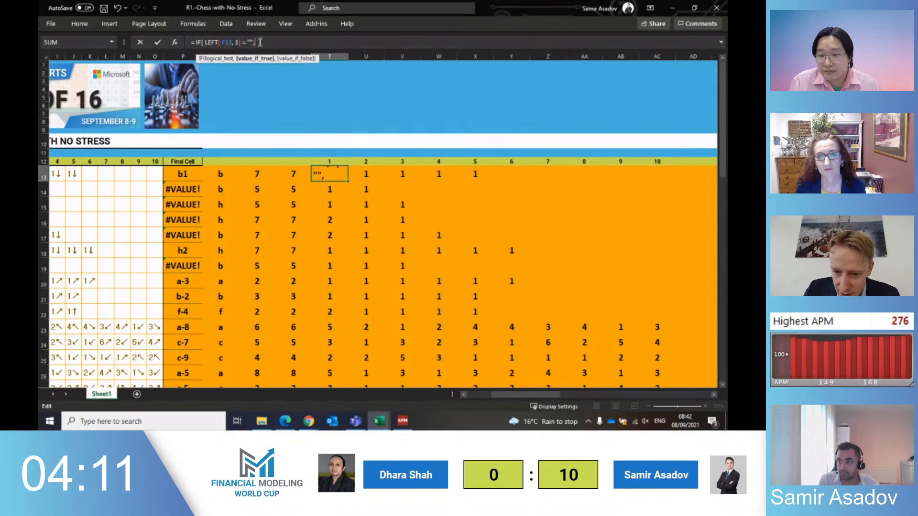
type(" 0,")
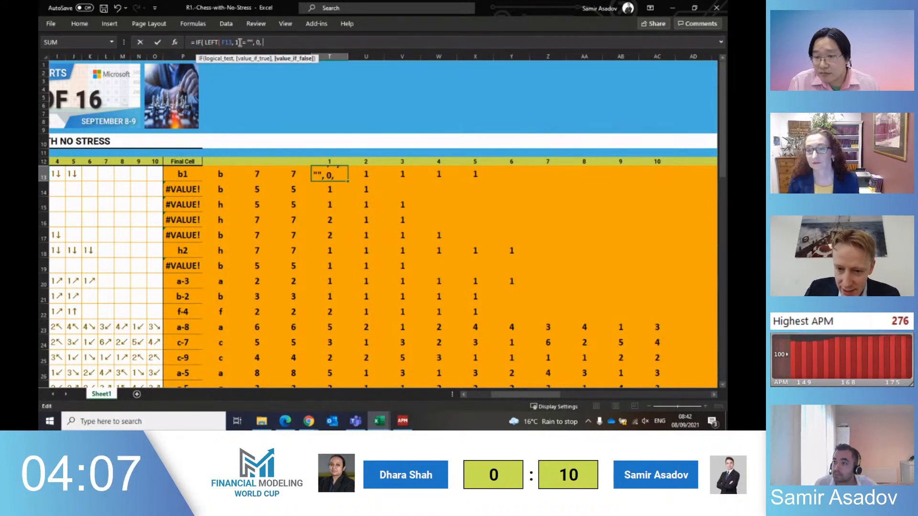
type(" LEFT(F13, 1)")
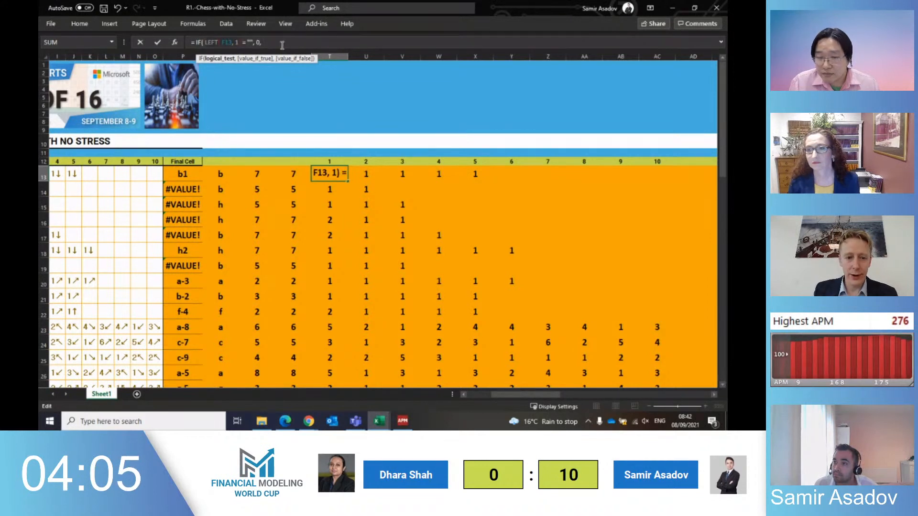
key("ctrl+Return")
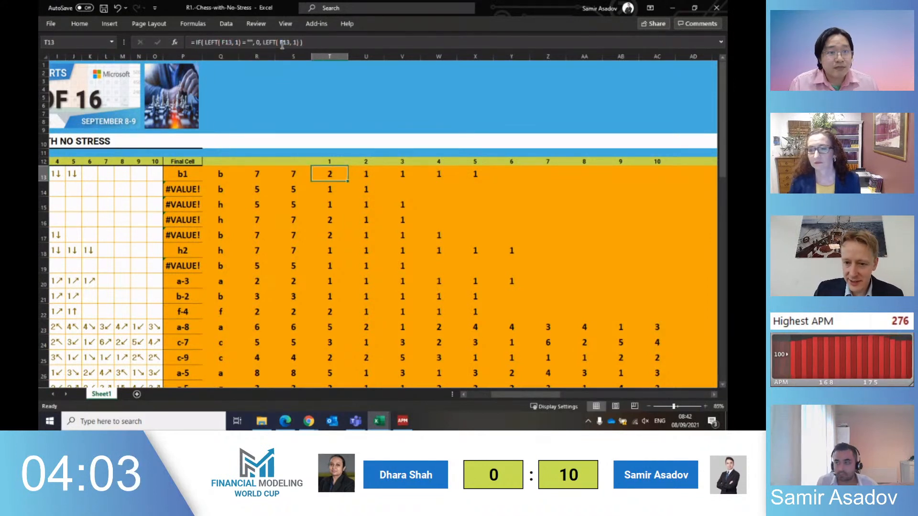
Fill the T13 formula across row 13 through AC13
key("Left")
key("Left")
key("Right")
key("Right")
key("shift+Right")
key("shift+Right")
key("shift+Right")
key("shift+Right")
key("shift+Right")
key("shift+Right")
key("shift+Right")
key("shift+Right")
key("shift+Right")
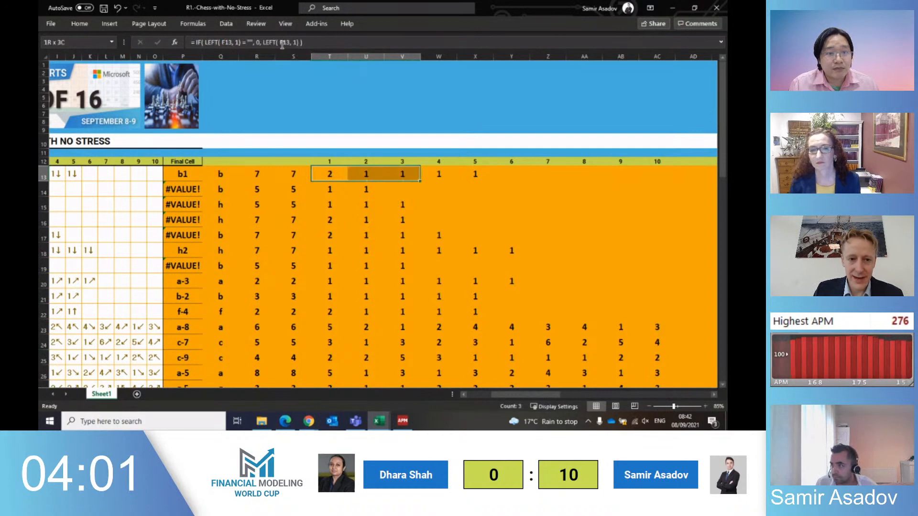
key("ctrl+r")
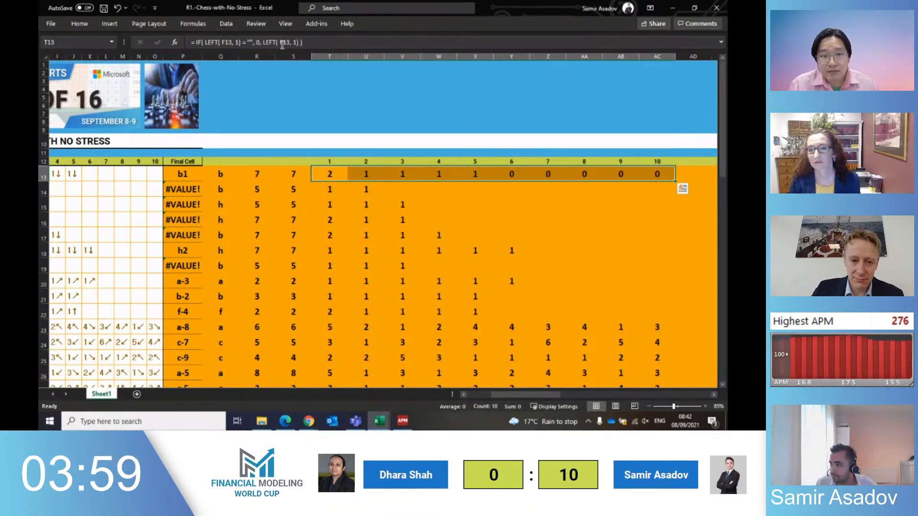
Fill the T13:AC13 formulas down through row 62
key("ctrl+shift+Down")
key("ctrl+d")
key("ctrl+Up")
key("Left")
key("Left")
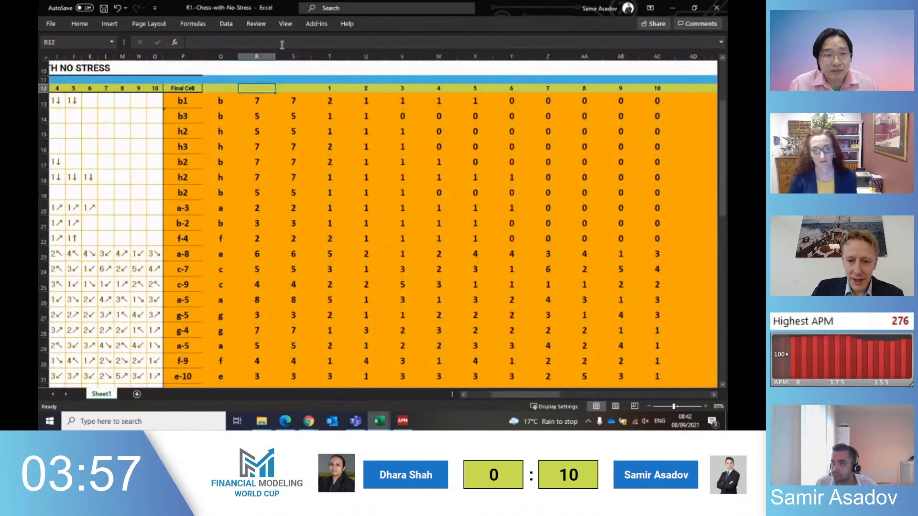
Review the references in the R13 formula without altering it
key("Down")
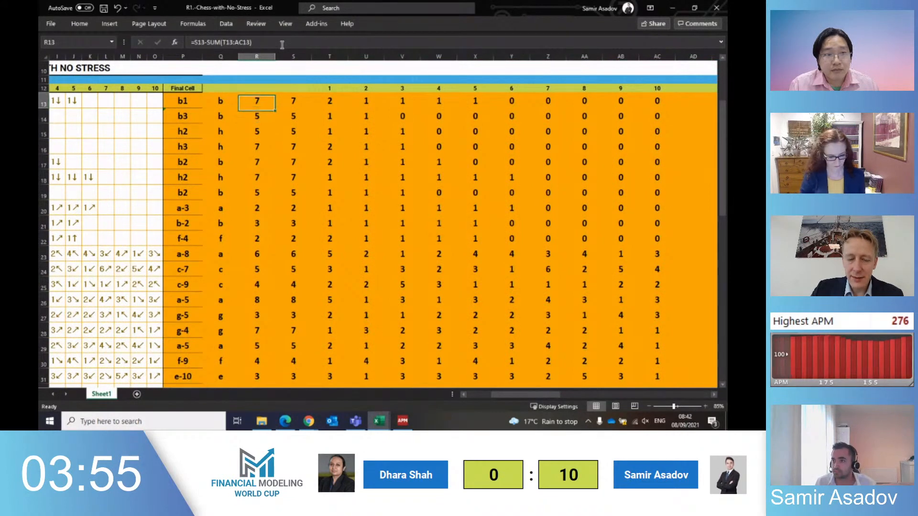
key("F2")
key("ctrl+Return")
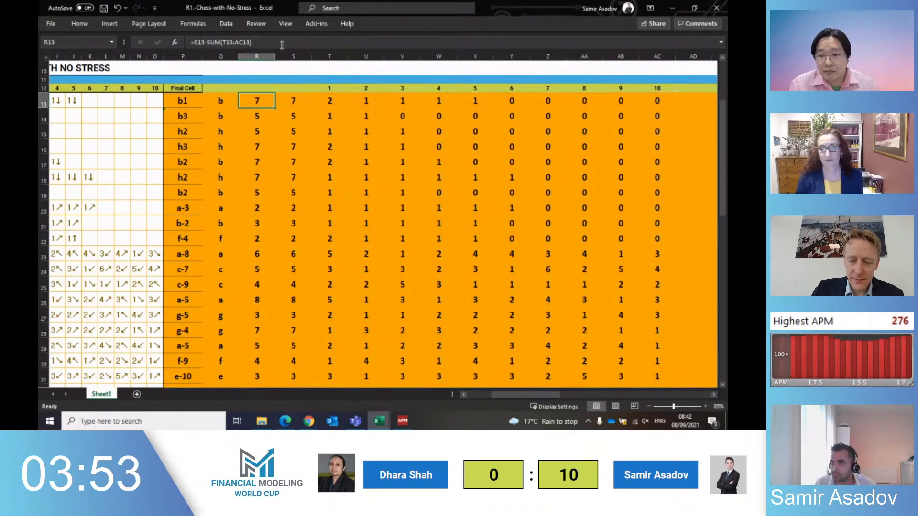
key("F2")
key("Escape")
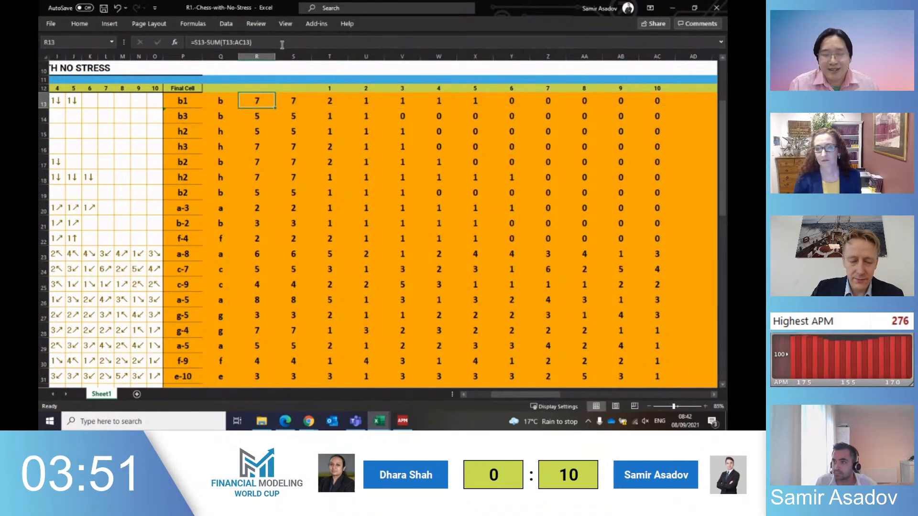
Enter the formula =S13 - T13 - Y13 in cell R13
type("=")
key("Up")
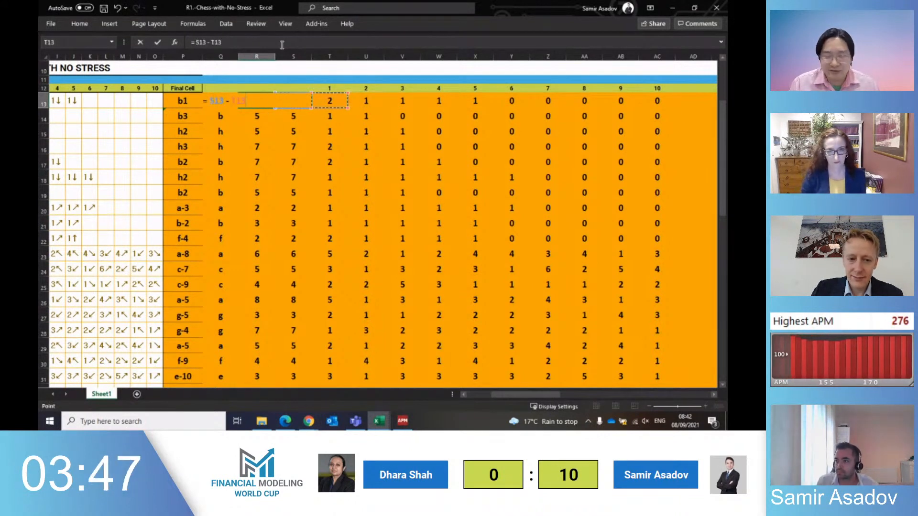
type("-")
key("Right")
key("Right")
key("Right")
key("Return")
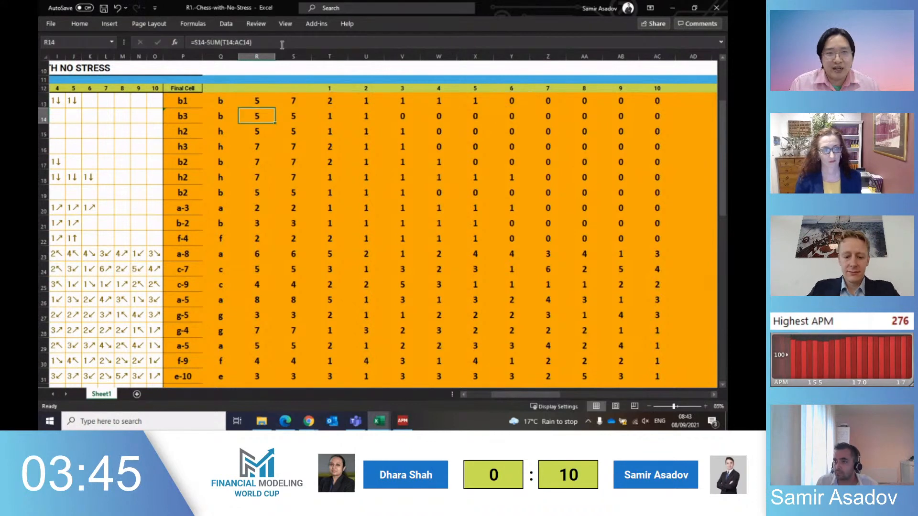
Change the R13 formula to =S13-SUM(T13:AC13)
key("Up")
key("F2")
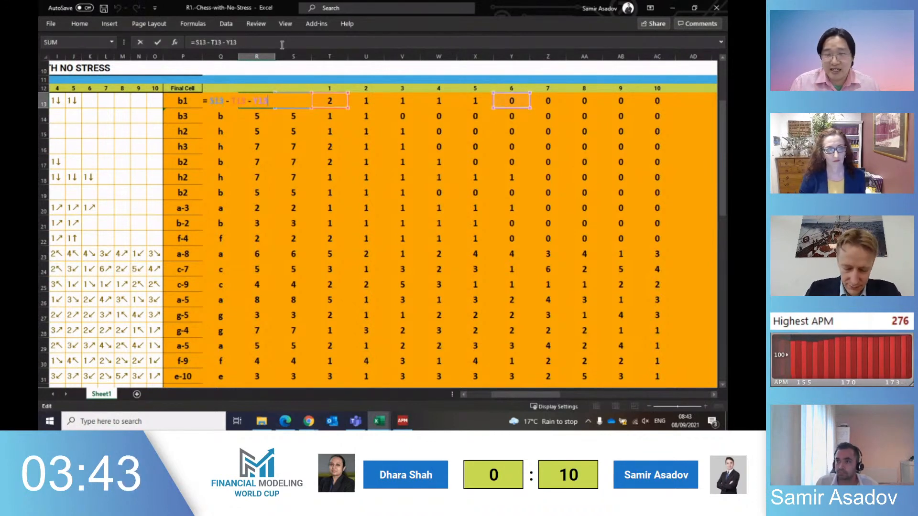
type("sub")
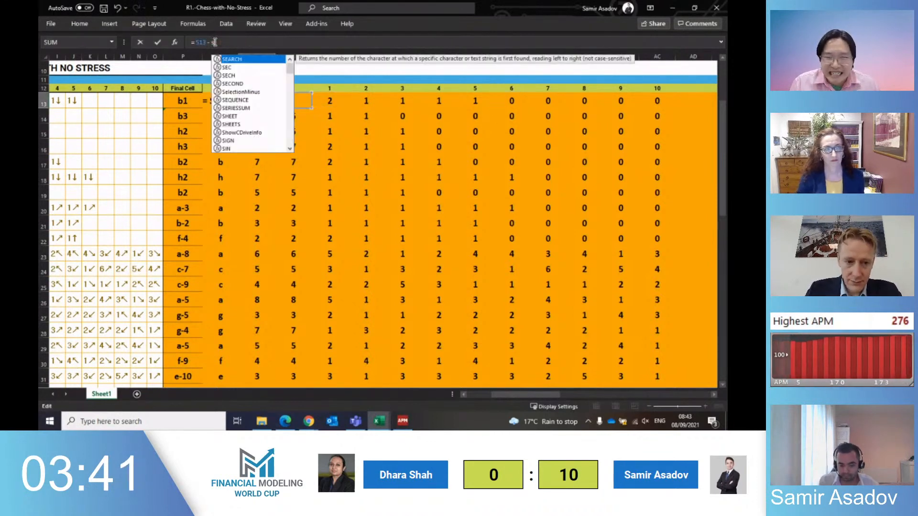
key("Tab")
type("m")
key("Escape")
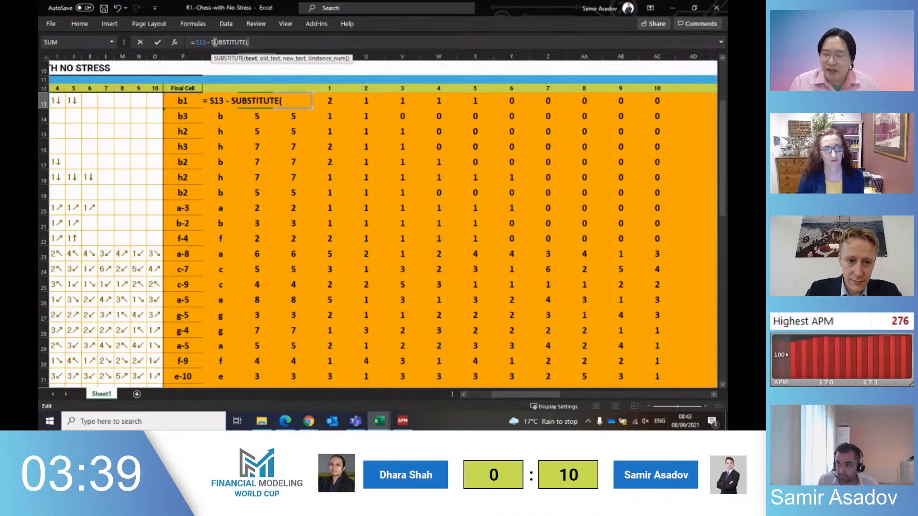
key("BackSpace")
key("BackSpace")
key("BackSpace")
key("BackSpace")
key("BackSpace")
key("BackSpace")
key("BackSpace")
key("BackSpace")
key("BackSpace")
type("m")
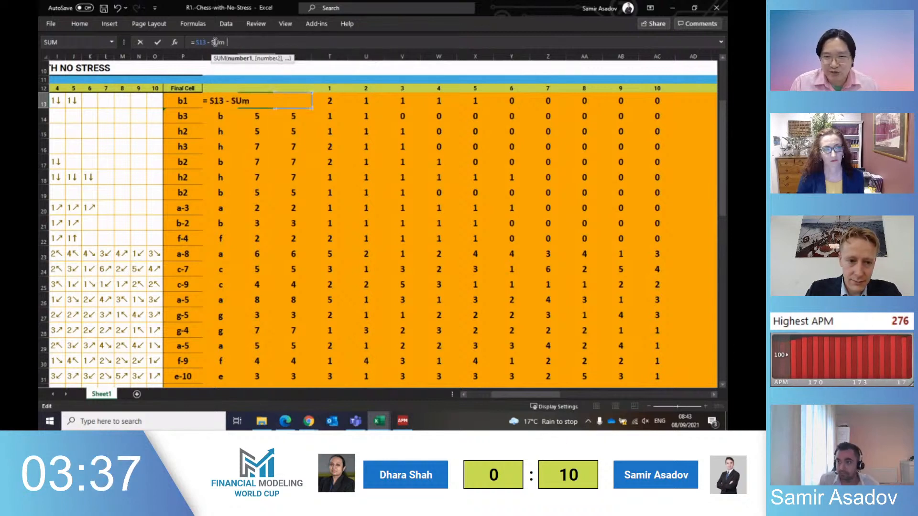
key("Tab")
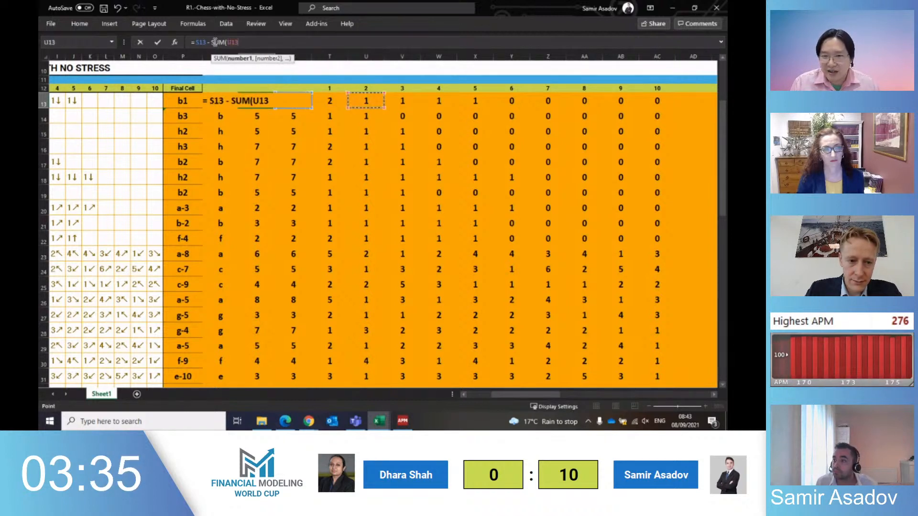
key("Left")
key("shift+Right")
key("shift+Right")
key("shift+Right")
key("shift+Right")
key("shift+Right")
key("shift+Right")
key("shift+Right")
key("shift+Right")
key("shift+Right")
key("Return")
key("Return")
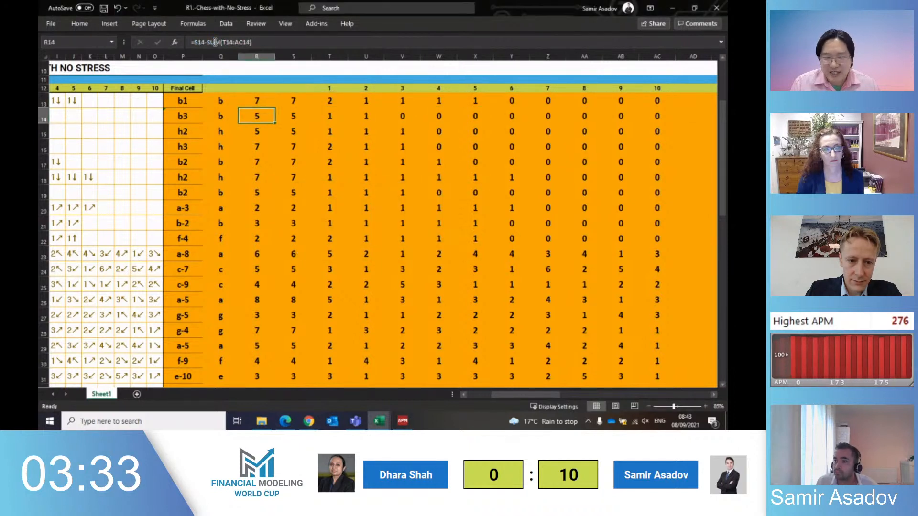
key("Up")
left_click(210, 42)
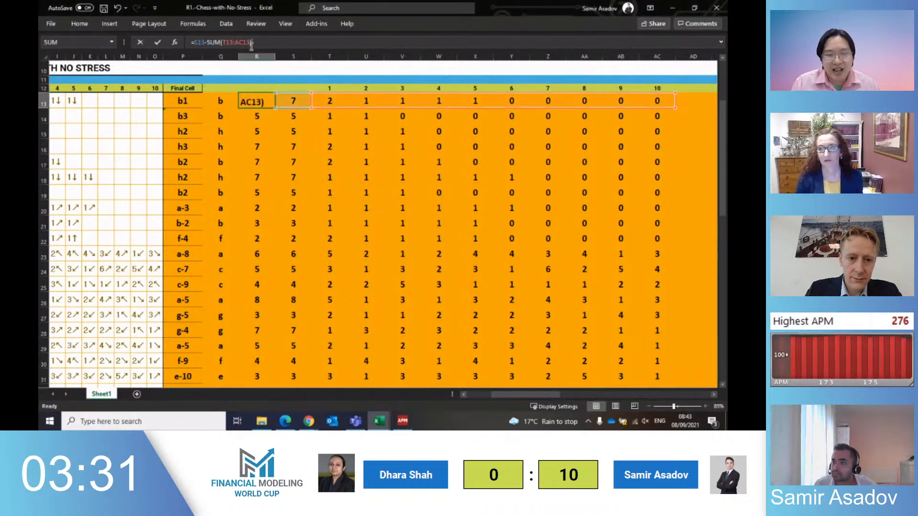
key("shift+End")
type("if")
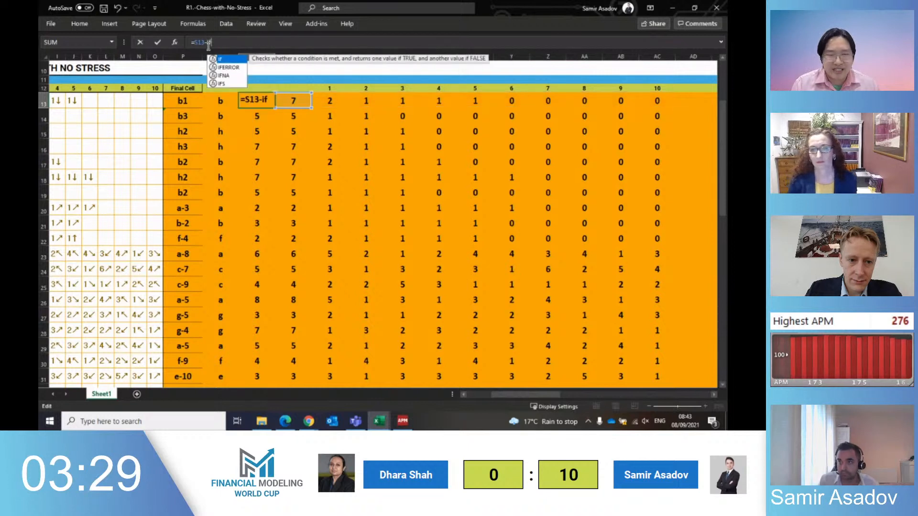
key("Down")
key("Tab")
key("Escape")
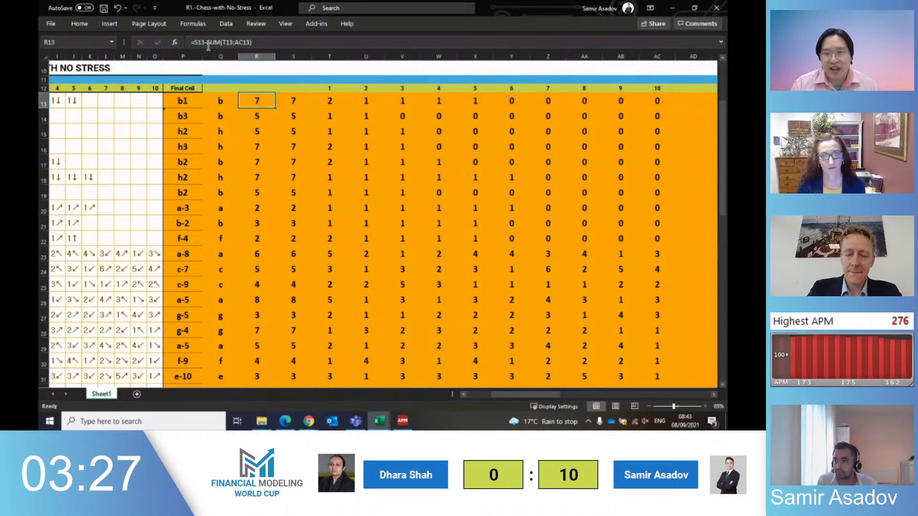
Replace the SUM in the R13 formula with individual references so that it reads =S13-T13-Y13
key("F2")
key("BackSpace")
key("BackSpace")
key("BackSpace")
key("BackSpace")
key("BackSpace")
key("BackSpace")
key("BackSpace")
key("BackSpace")
key("BackSpace")
key("BackSpace")
key("BackSpace")
key("BackSpace")
key("BackSpace")
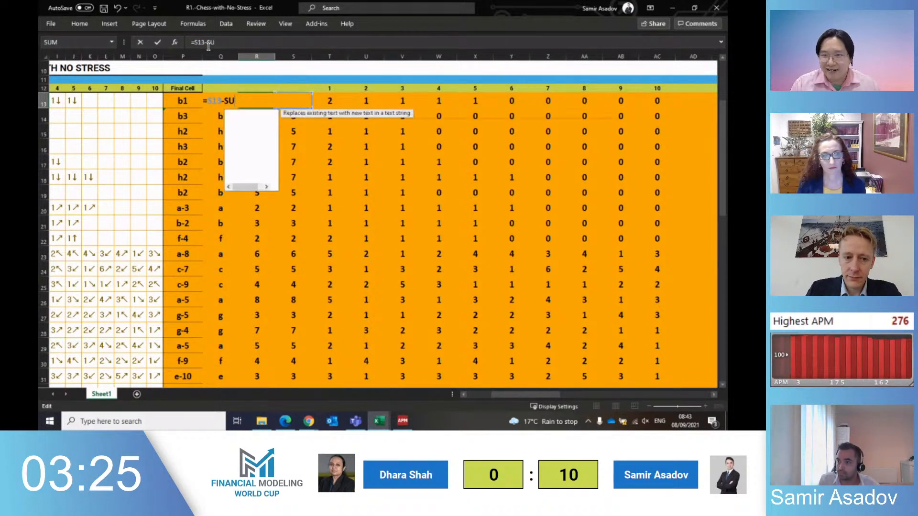
key("Right")
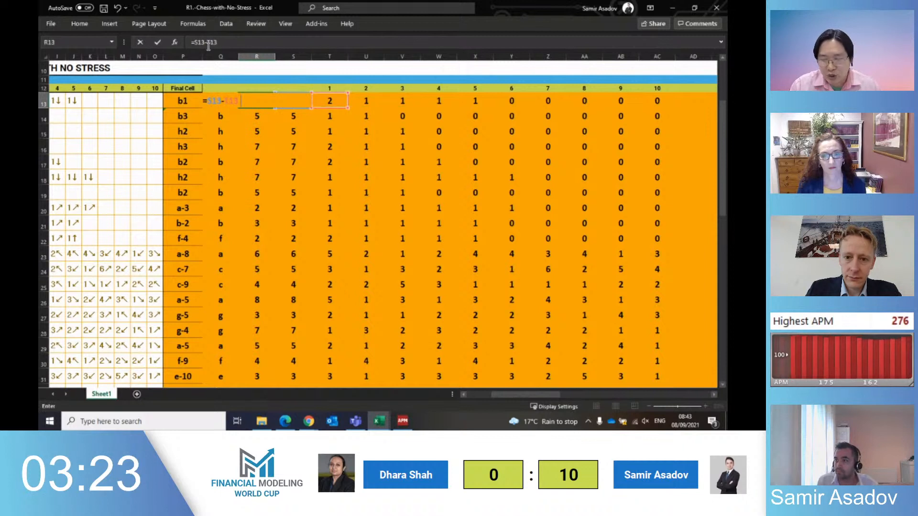
type("-")
key("Right")
key("Right")
key("Right")
key("Right")
key("Right")
key("Right")
key("Right")
key("Right")
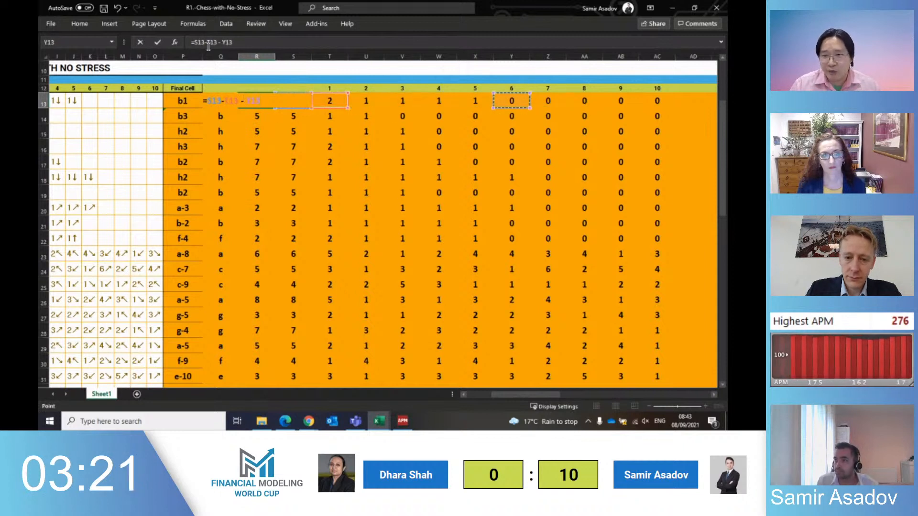
key("Return")
key("Up")
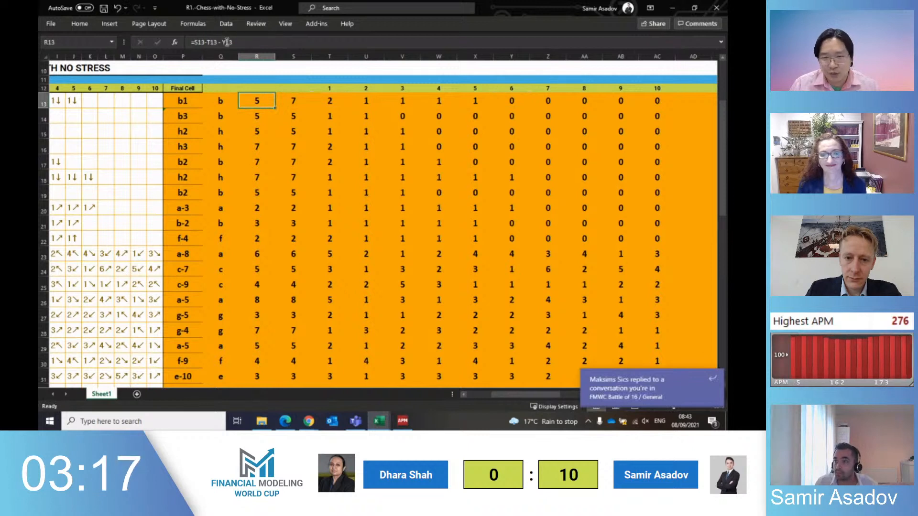
Insert subtractions of U13, V13 and W13 before Y13 in the R13 formula
left_click(224, 42)
type("-")
left_click(361, 105)
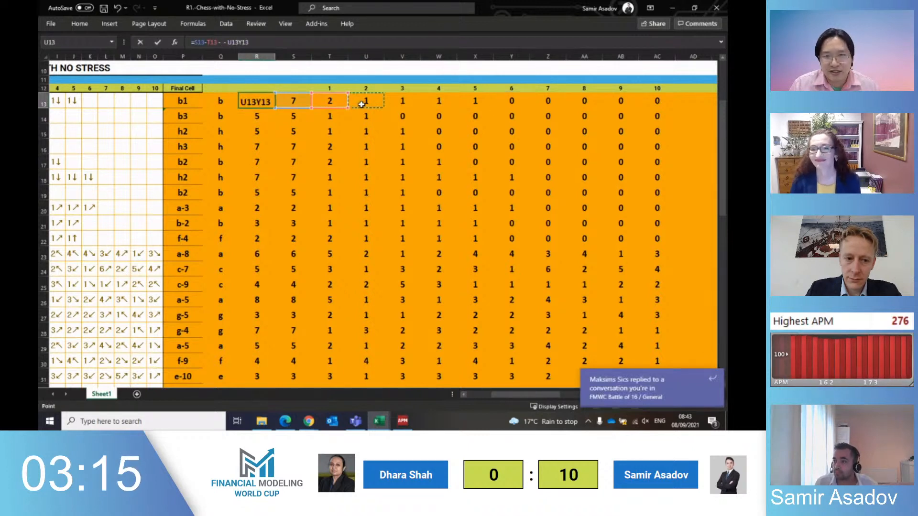
type("-")
left_click(401, 102)
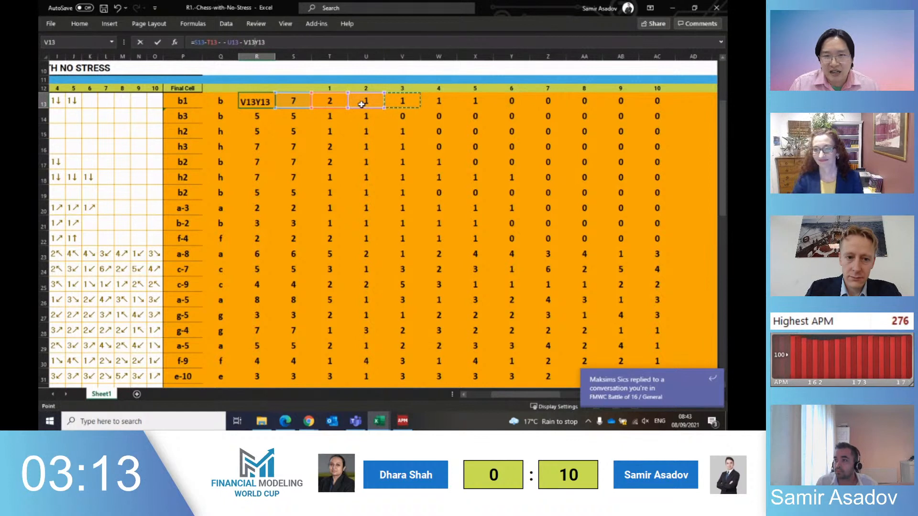
type("-")
key("Right")
key("Right")
key("Right")
key("Right")
key("Right")
type("-")
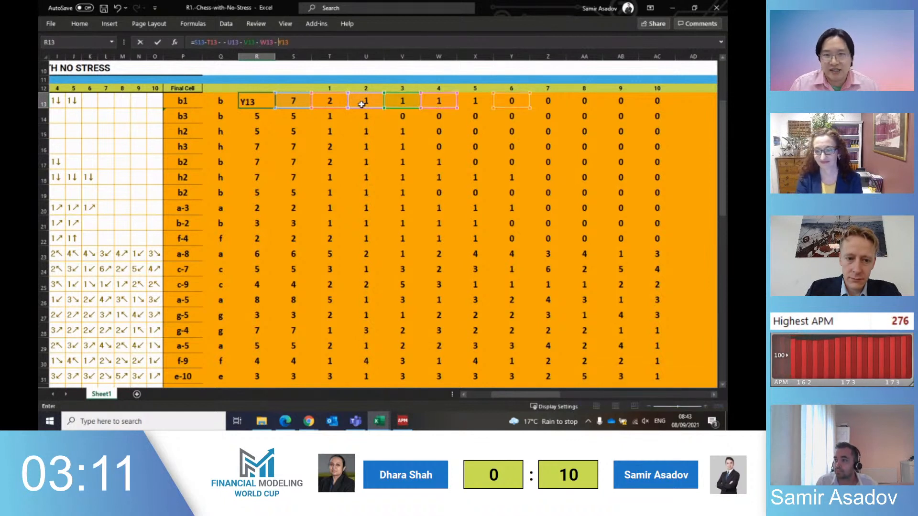
Extend the R13 formula after W13 with subtractions of X13, Y13 and Z13
key("Right")
key("Right")
key("Right")
key("Right")
key("Right")
key("Right")
type("-")
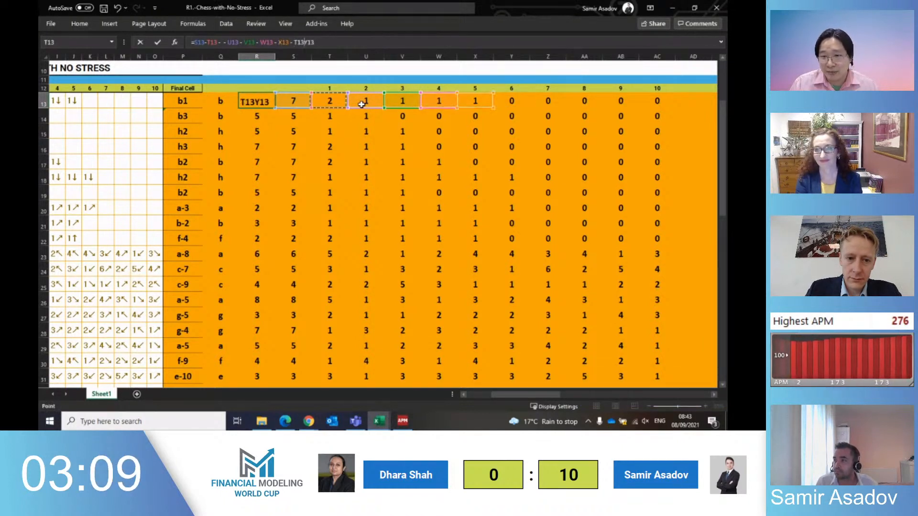
key("Right")
key("Right")
key("Right")
key("Right")
key("Left")
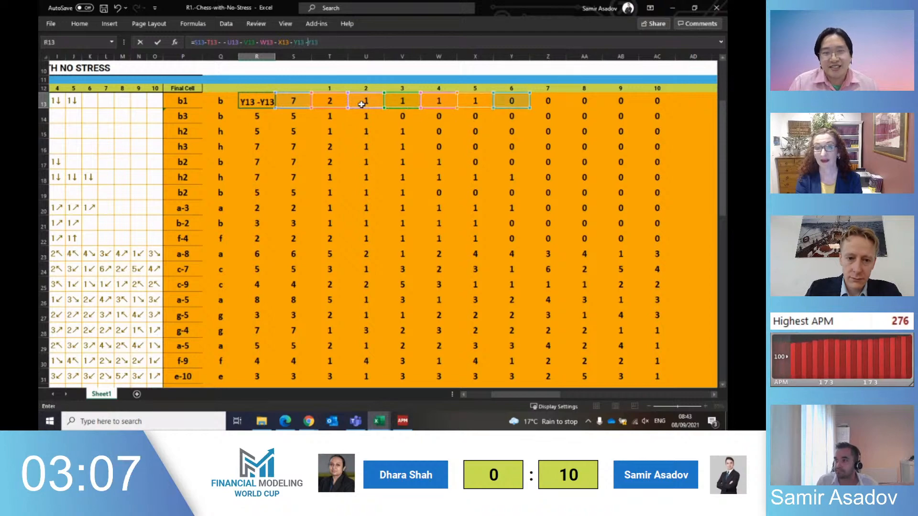
key("Right")
key("Right")
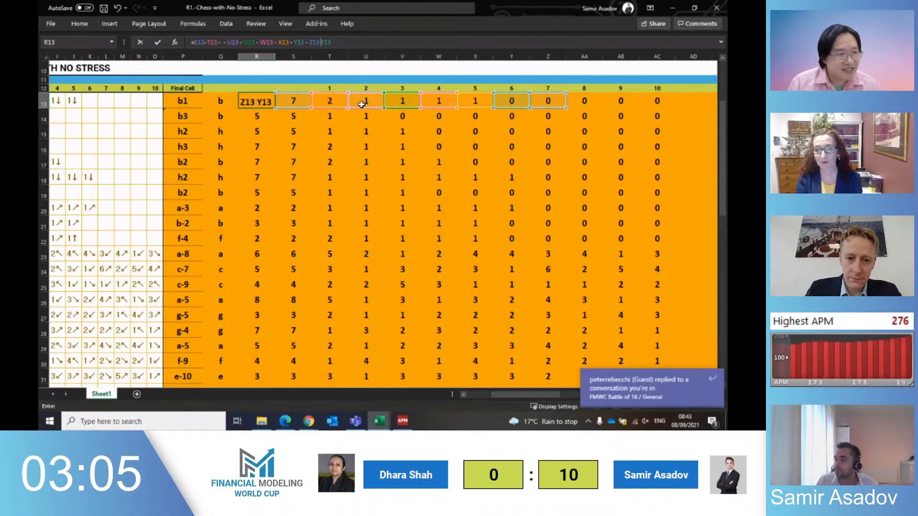
key("BackSpace")
key("BackSpace")
key("BackSpace")
key("BackSpace")
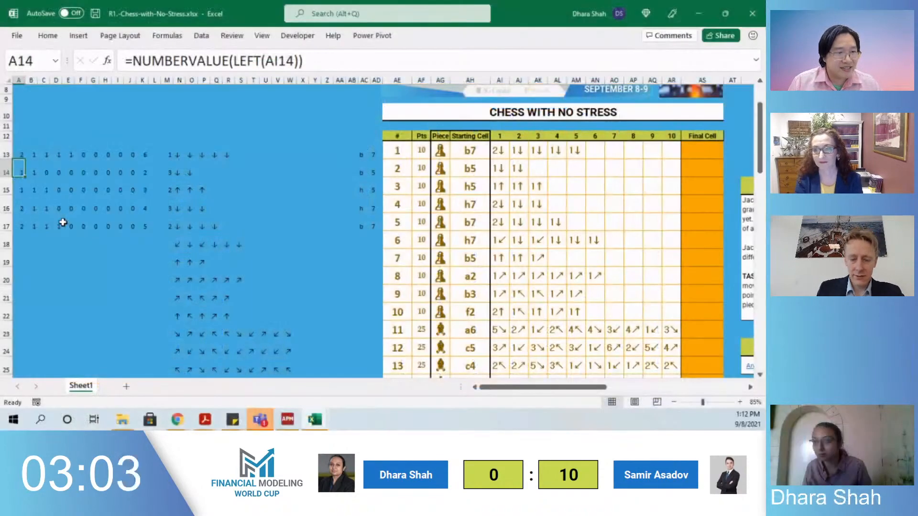
Fill the move-distance formulas in A17:K17 down through row 24
key("Down")
key("Down")
key("Down")
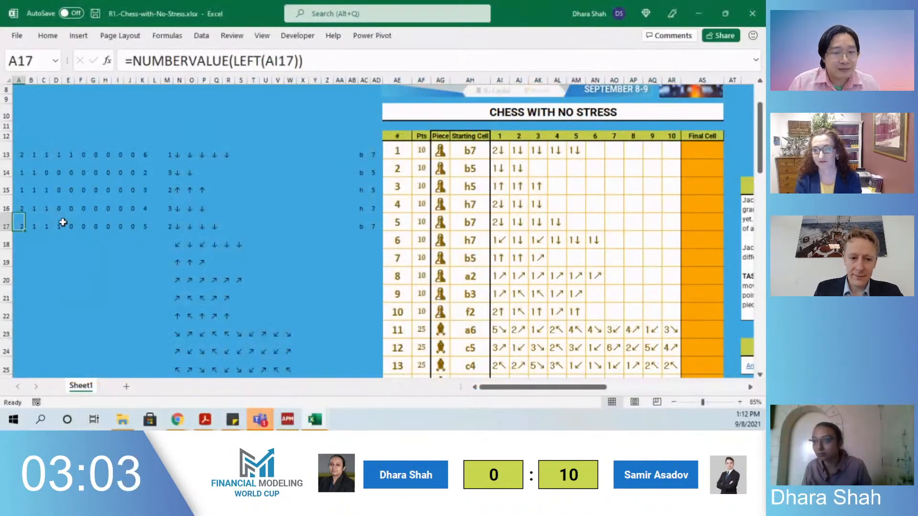
key("shift+Right")
key("shift+Right")
key("shift+Right")
key("shift+Right")
key("shift+Right")
key("shift+Right")
key("shift+Right")
key("shift+Right")
key("shift+Right")
key("shift+Right")
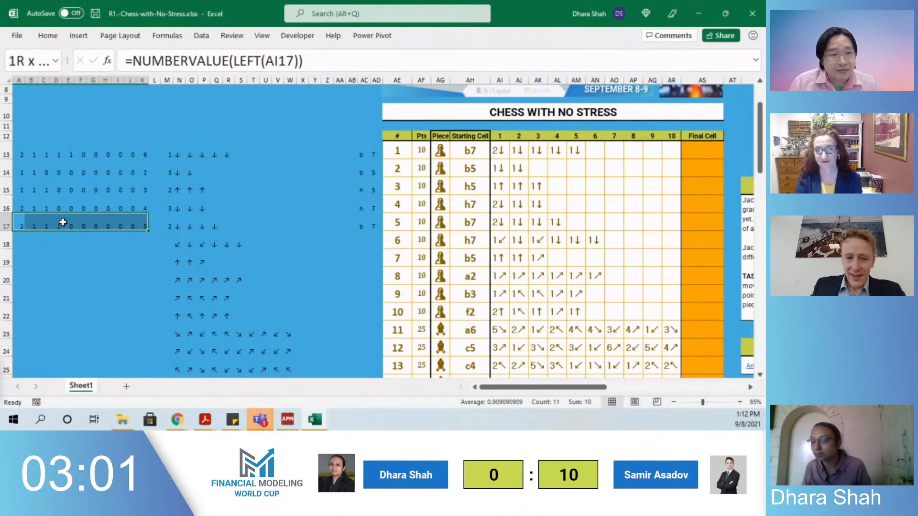
key("shift+Down")
key("shift+Down")
key("shift+Down")
key("shift+Down")
key("shift+Down")
key("shift+Down")
key("shift+Down")
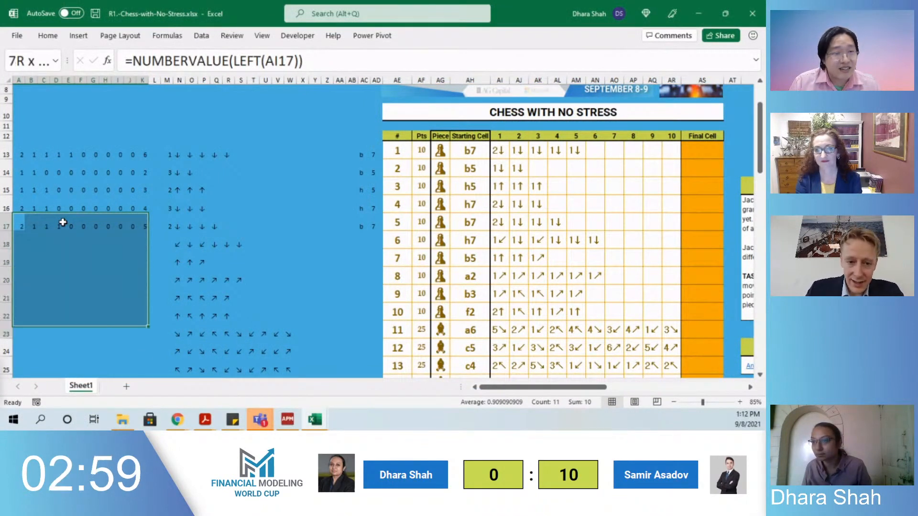
key("ctrl+d")
Fill the starting-cell letter and number formulas in AC17:AD17 down through row 26
key("Right")
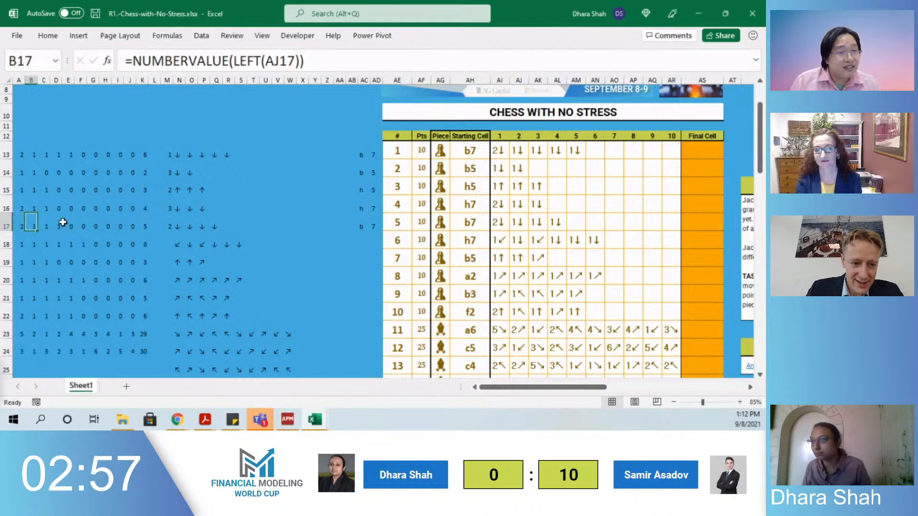
key("Right")
key("Right")
key("Right")
key("Right")
key("Right")
key("Right")
key("Right")
key("Right")
key("Right")
key("Right")
key("Right")
key("Right")
key("Right")
key("Right")
key("Right")
key("Right")
key("Right")
key("Right")
key("Right")
key("Right")
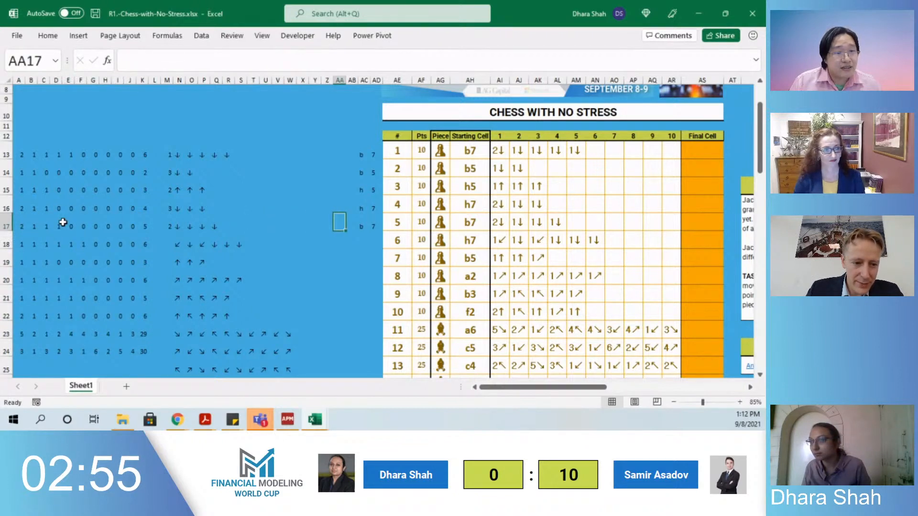
key("Right")
key("Right")
key("shift+Right")
key("shift+Down")
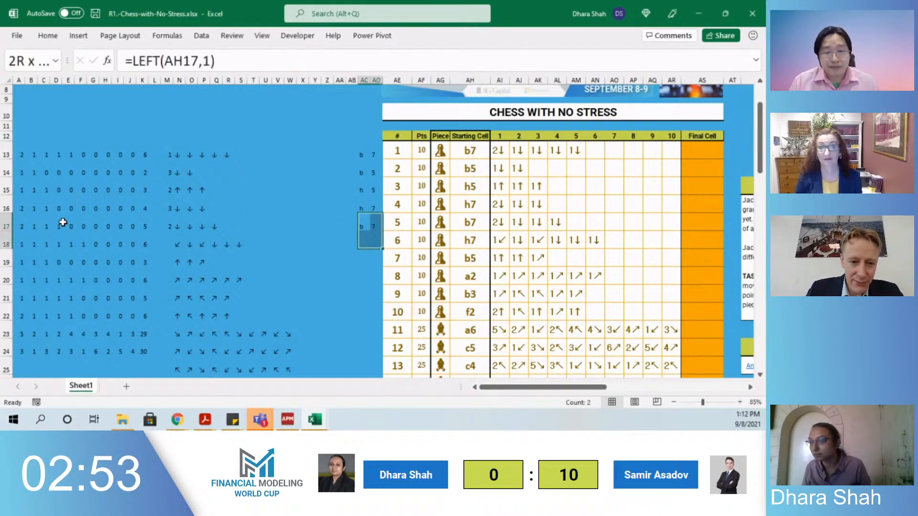
key("shift+Down")
key("shift+Down")
key("shift+Down")
key("shift+Down")
key("shift+Down")
key("shift+Down")
key("shift+Down")
key("shift+Down")
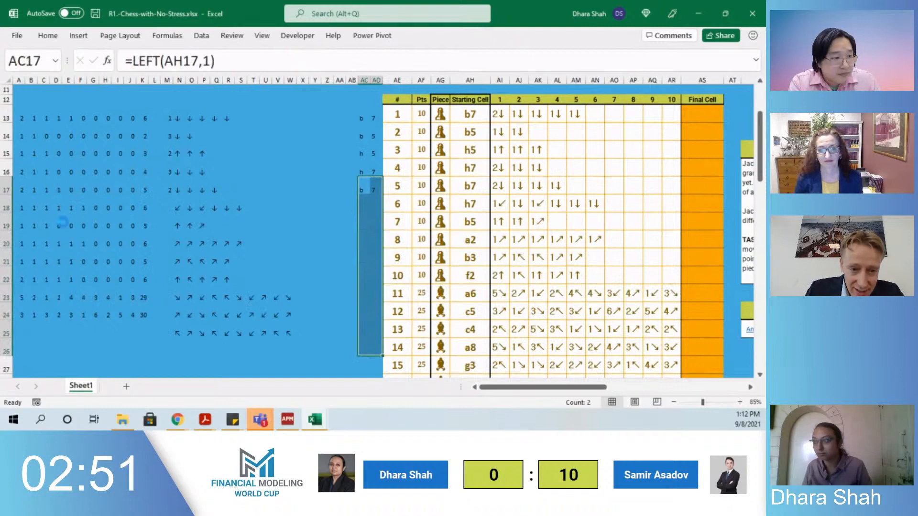
key("ctrl+d")
key("Left")
key("Home")
key("Right")
key("Right")
key("Down")
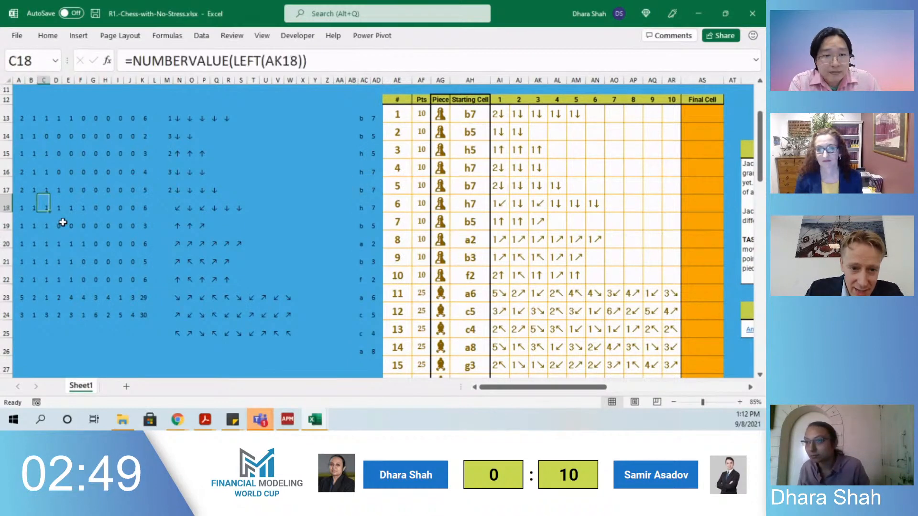
Check the distance and direction formulas along row 18, from column A through column N
key("Right")
key("Right")
key("Right")
key("Right")
key("Right")
key("Right")
key("Right")
key("Right")
key("Right")
key("Right")
key("Right")
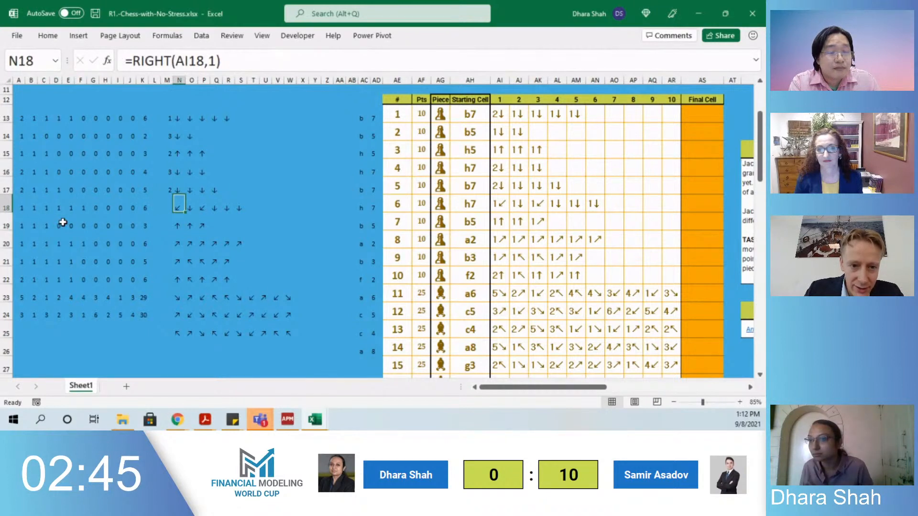
key("Left")
key("Left")
key("Left")
key("Left")
key("Left")
key("Left")
key("Left")
key("Left")
key("Left")
key("Left")
key("Left")
key("Left")
key("Left")
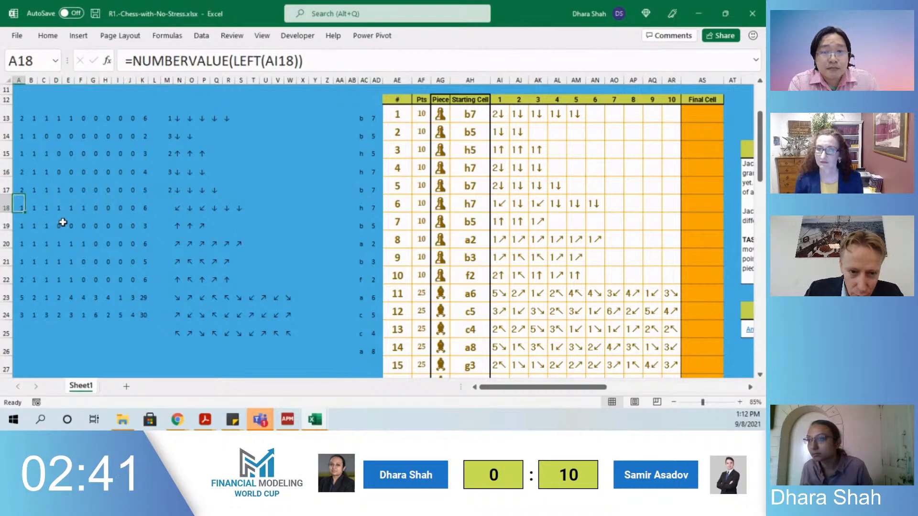
key("Right")
key("Right")
key("Right")
key("Right")
key("Right")
key("Right")
key("Right")
key("Right")
key("Right")
key("Right")
key("Right")
key("Right")
key("Right")
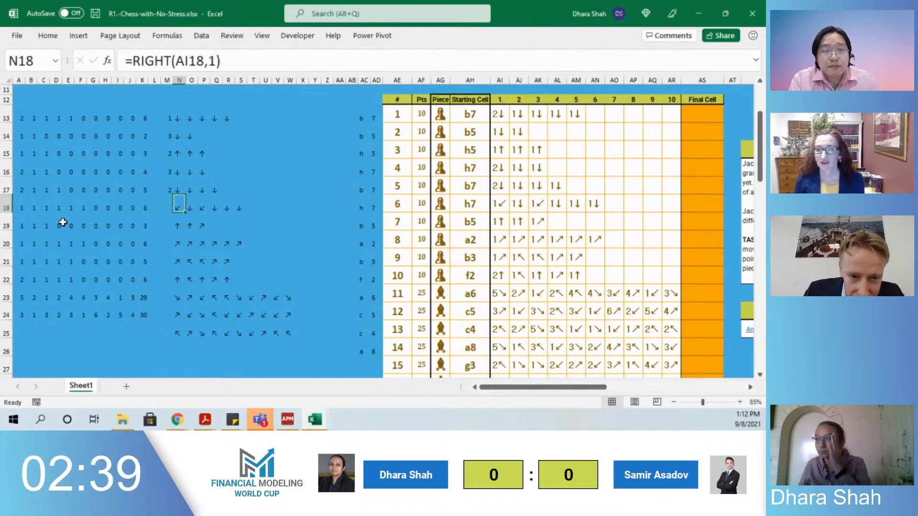
Read the task instructions and view the chessboard beside the moves table
scroll(574, 244, "up", 4)
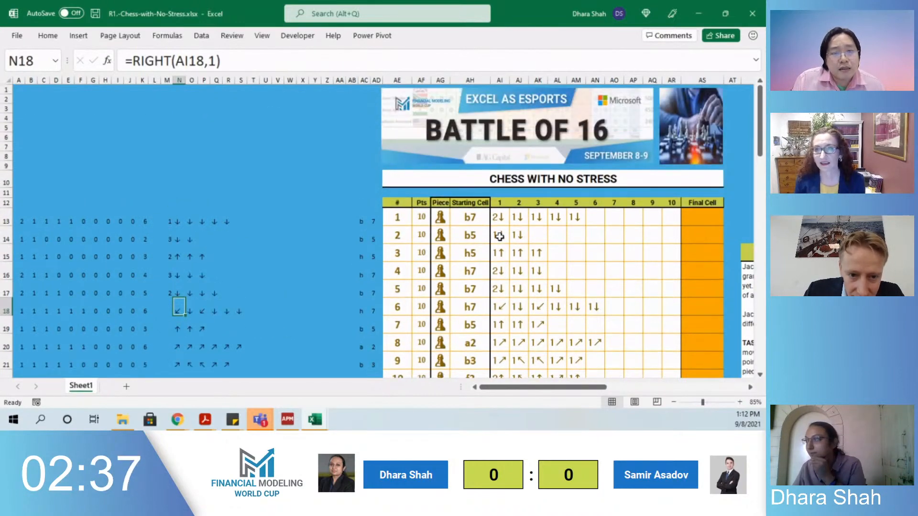
scroll(499, 234, "down", 1)
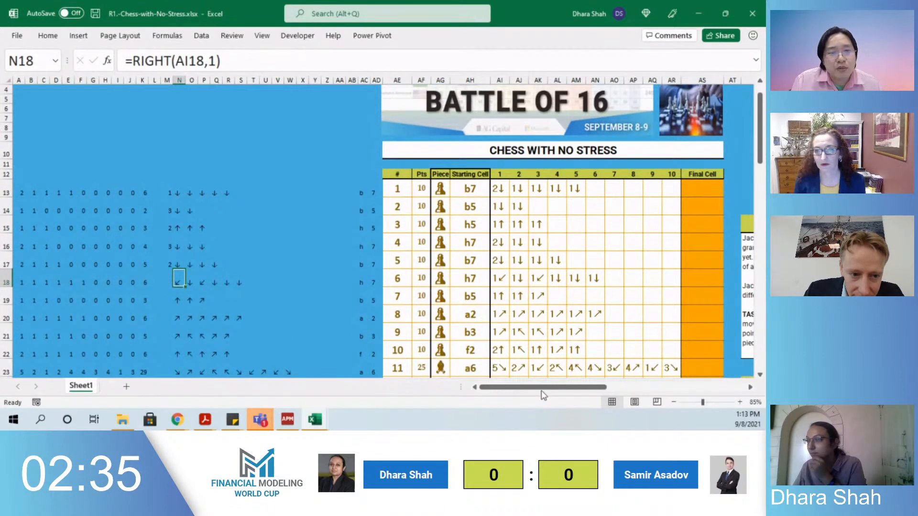
left_click_drag(542, 392, 577, 394)
scroll(571, 375, "up", 1)
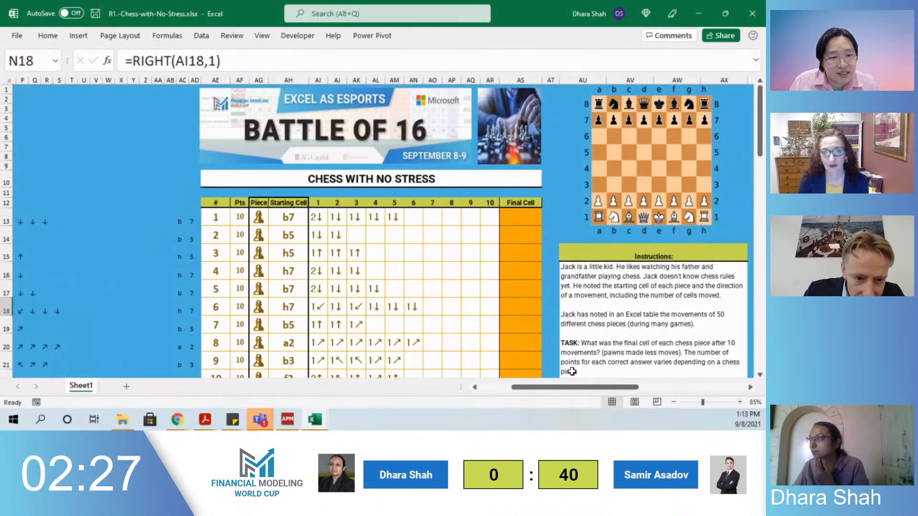
Fill the M17 formula subtracting column K from column AD down into M18 and check its references
key("Left")
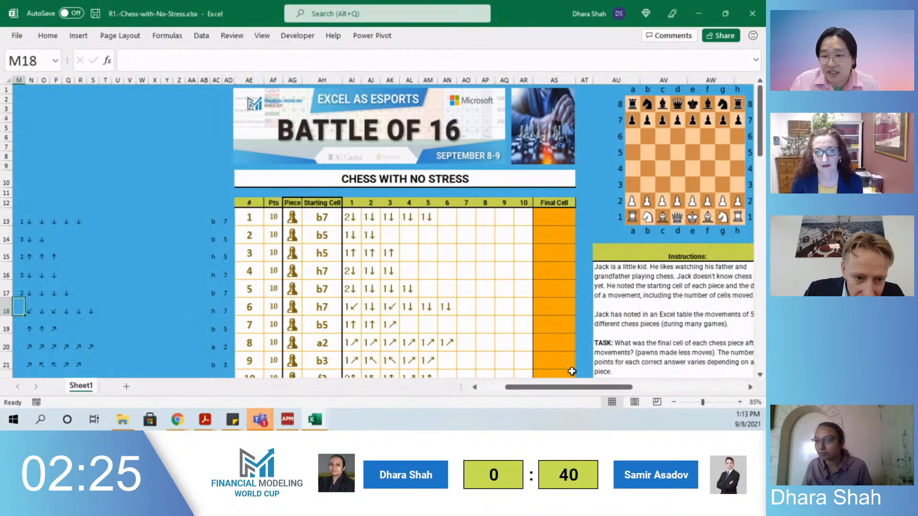
key("Left")
key("Left")
key("Left")
key("Left")
key("Left")
key("Left")
key("Left")
key("Left")
key("Left")
key("Left")
key("Left")
key("Left")
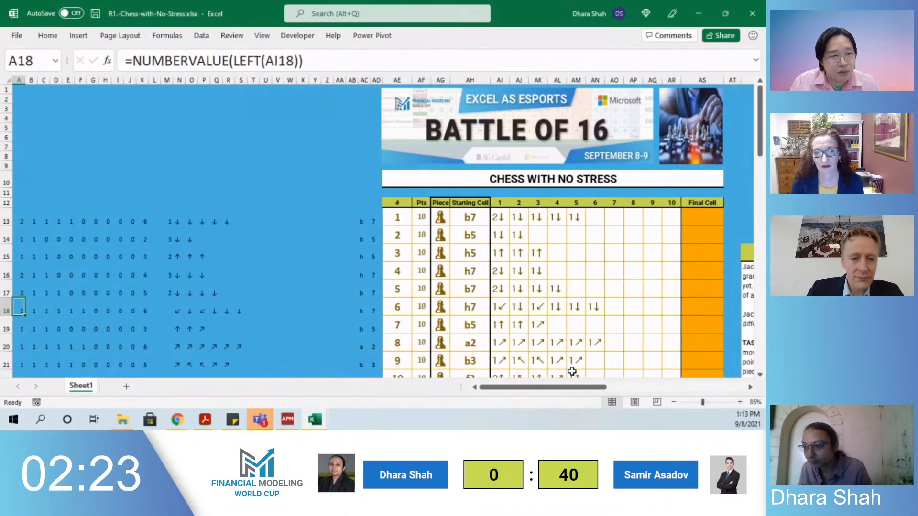
key("Right")
key("Right")
key("Right")
key("Right")
key("Right")
key("Right")
key("Right")
key("Right")
key("Right")
key("Right")
key("Right")
key("Right")
key("Up")
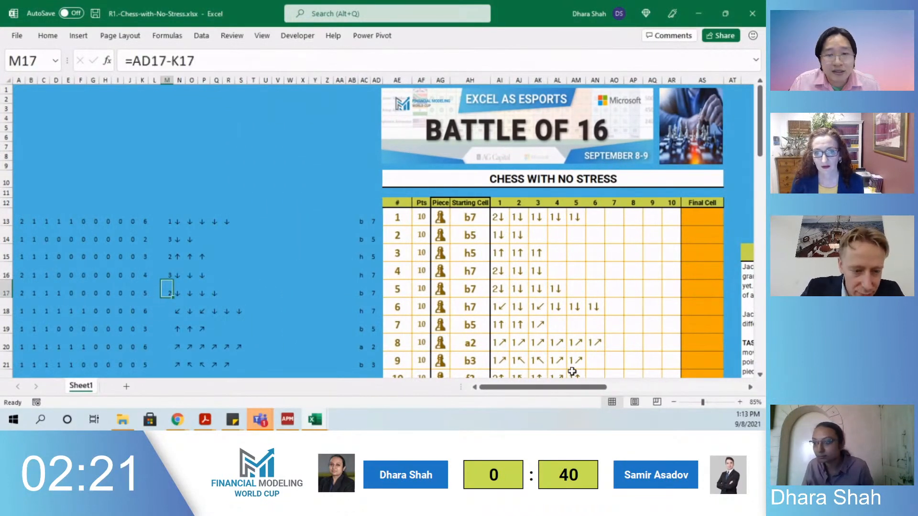
key("shift+Down")
key("Down")
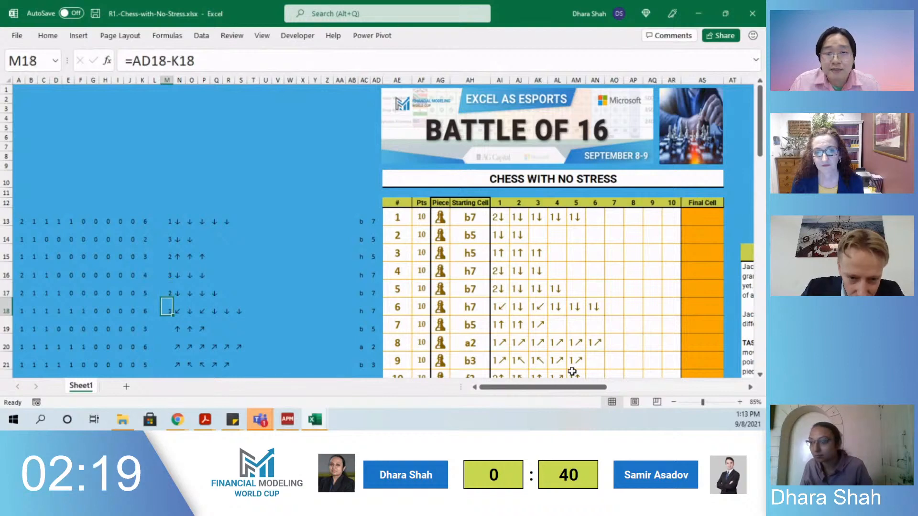
key("F2")
key("Escape")
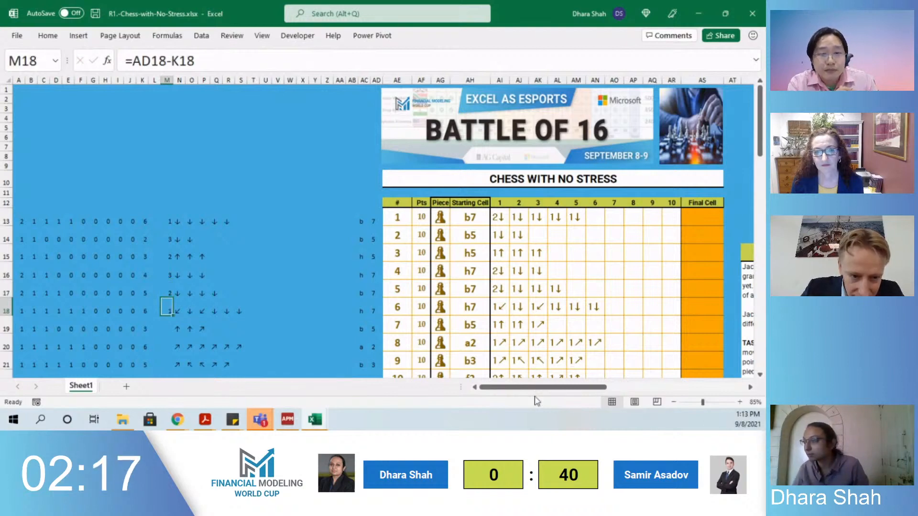
left_click_drag(541, 393, 483, 372)
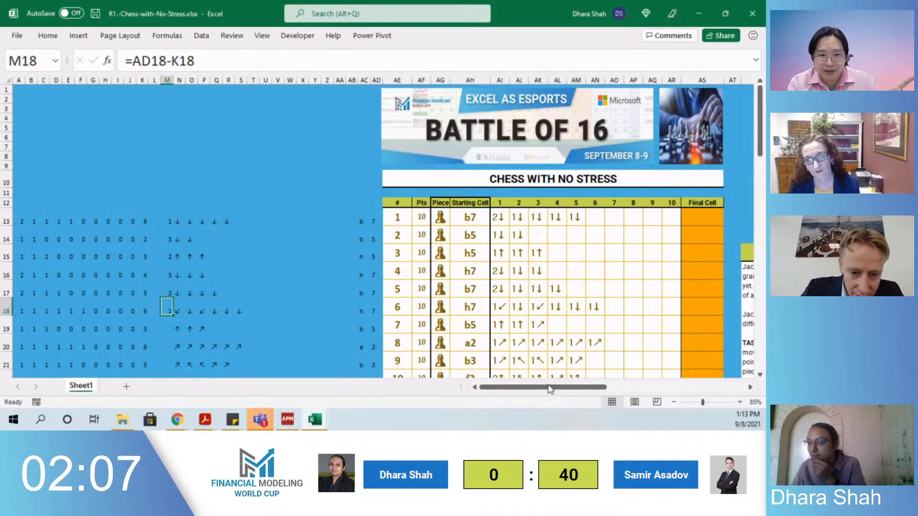
left_click_drag(549, 389, 525, 395)
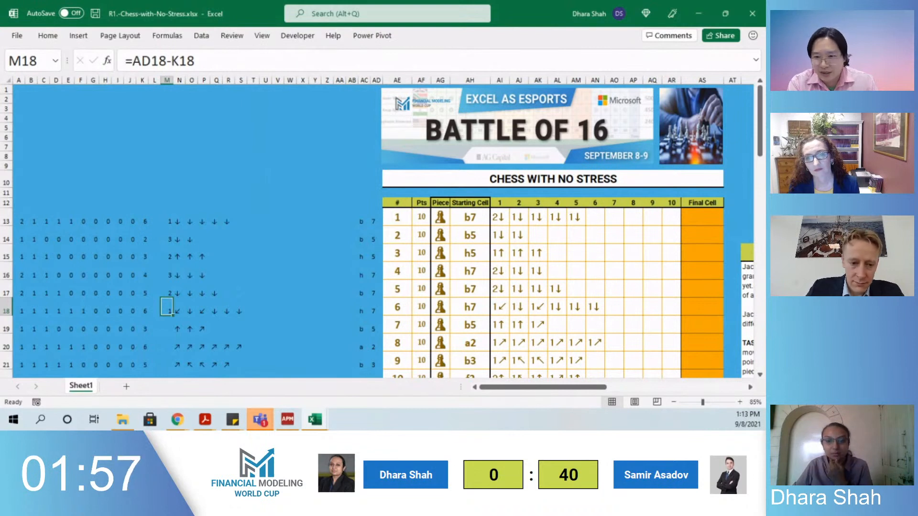
key("alt+Tab")
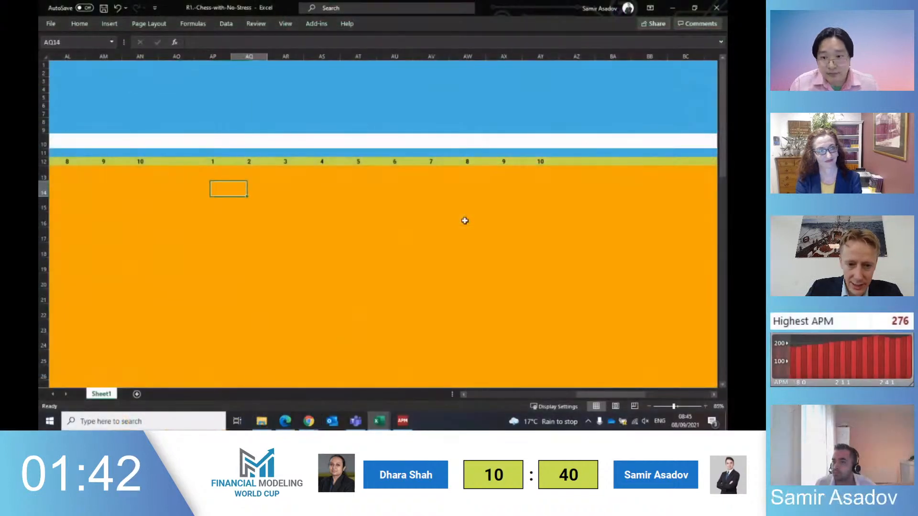
key("Left")
key("Up")
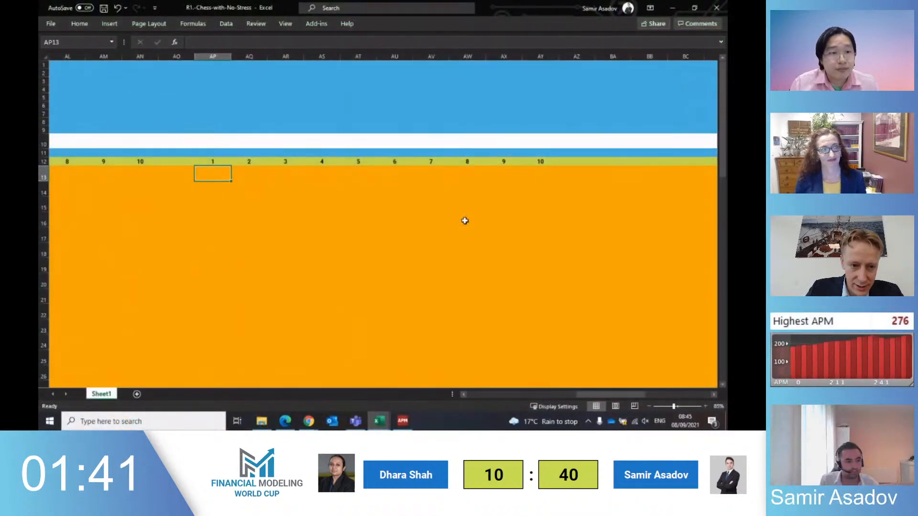
type("=i")
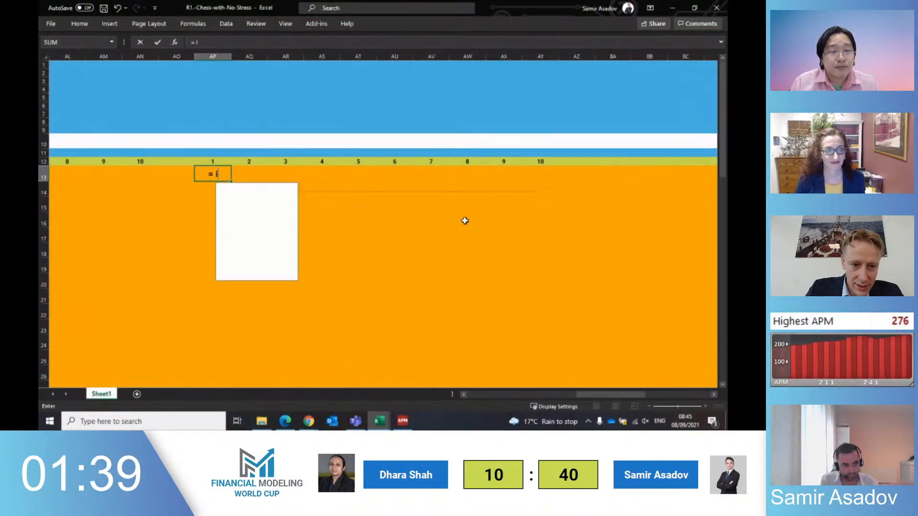
type("f(")
key("Escape")
Review the starting cells and moves in the chess table and inspect the cells referenced by the Final Cell formula in P15
key("ctrl+Left")
key("ctrl+Left")
key("ctrl+Left")
key("ctrl+Left")
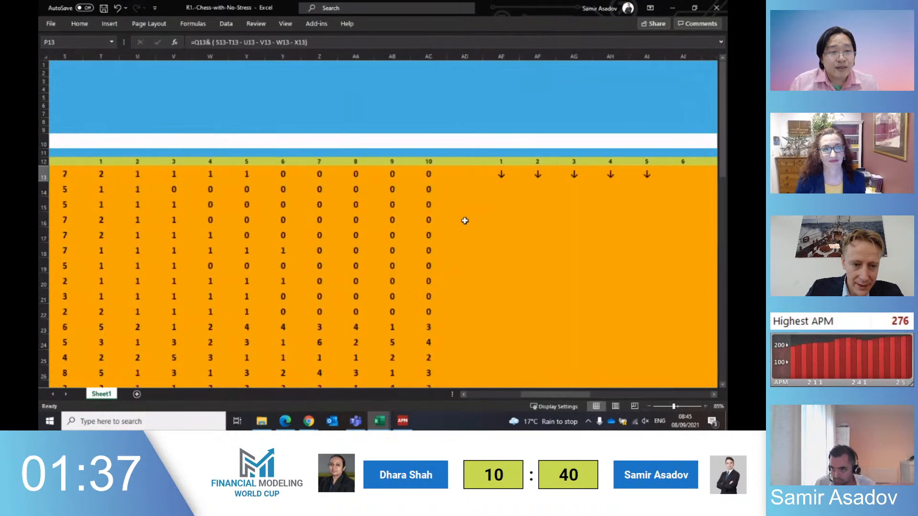
key("ctrl+Left")
key("ctrl+Left")
key("Down")
key("Down")
key("Down")
key("Right")
key("Right")
key("Right")
key("Down")
key("Right")
key("Down")
key("Left")
key("Up")
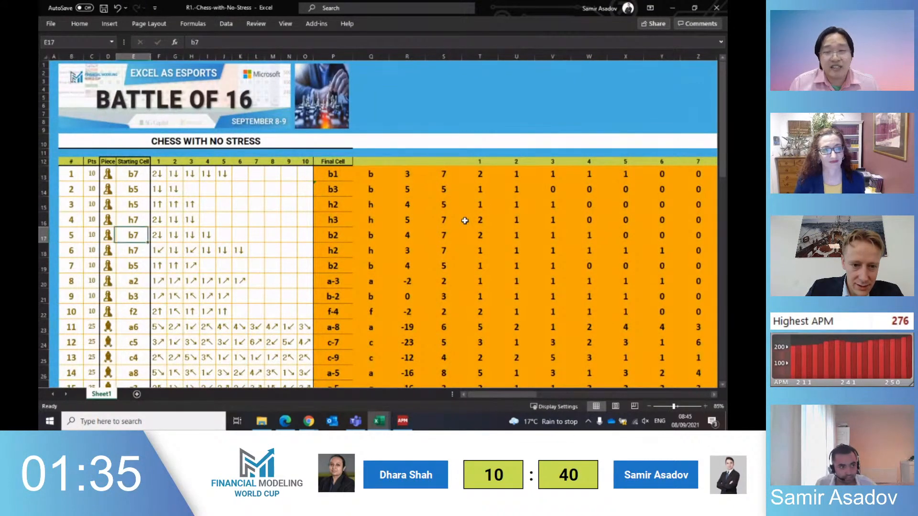
key("Down")
key("Down")
key("Right")
key("Down")
key("Right")
key("Right")
key("Up")
key("Up")
key("Up")
key("Up")
key("Up")
key("Right")
key("Right")
key("Right")
key("Right")
key("Down")
key("Down")
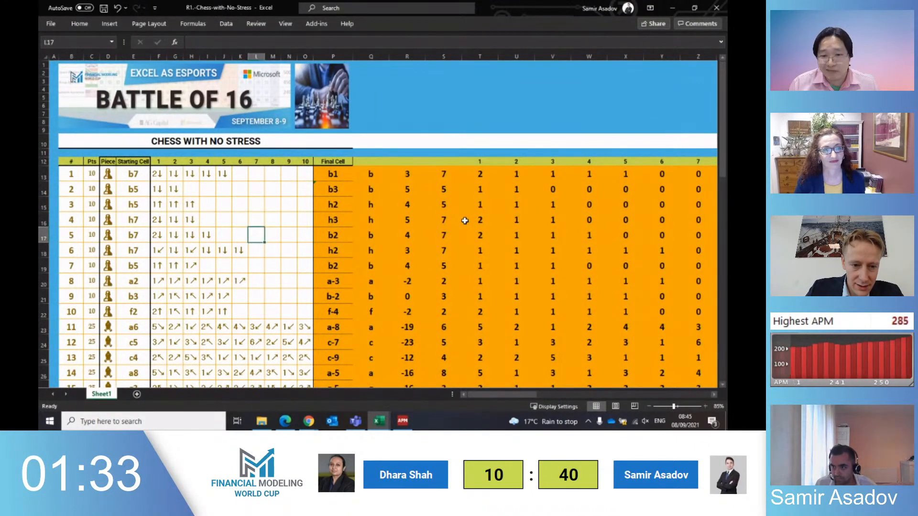
key("Right")
key("Right")
key("Up")
key("Up")
key("Right")
key("Right")
key("Down")
key("Right")
key("Up")
key("Up")
key("Left")
key("Left")
key("Down")
key("Right")
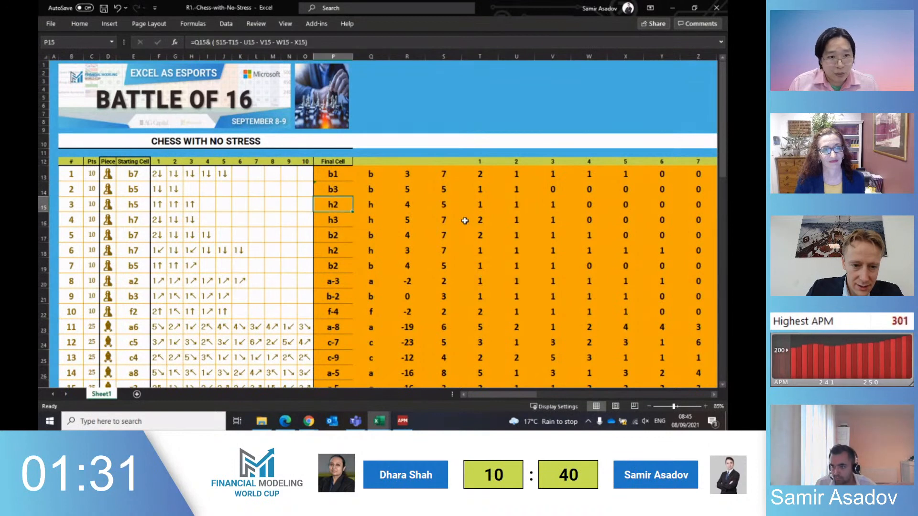
key("F2")
key("Escape")
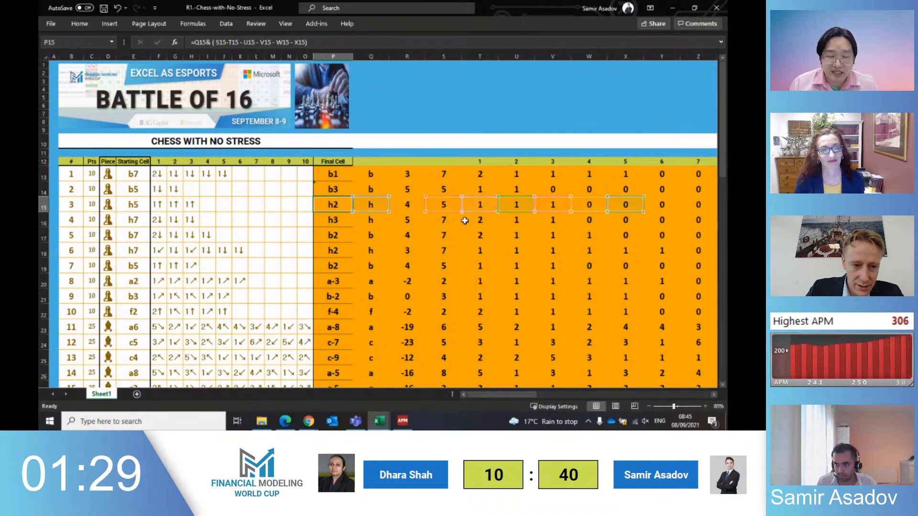
key("alt+Tab")
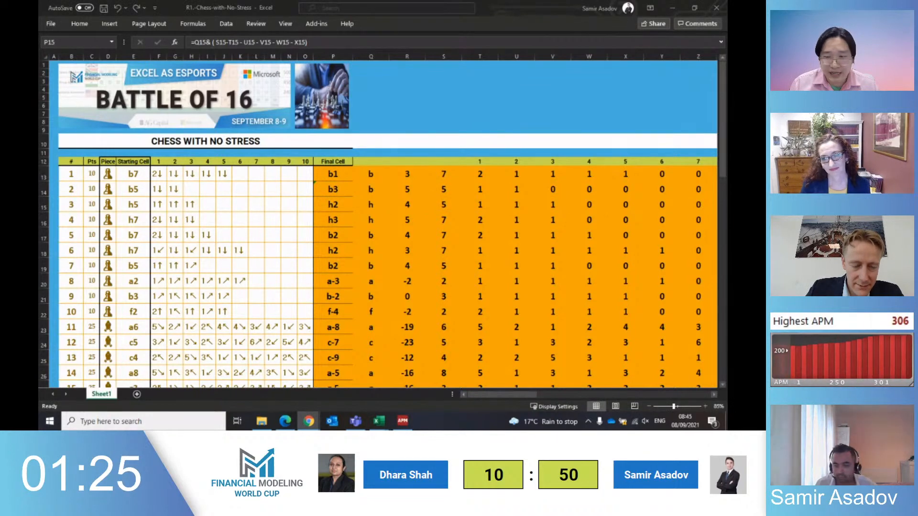
key("alt+Tab")
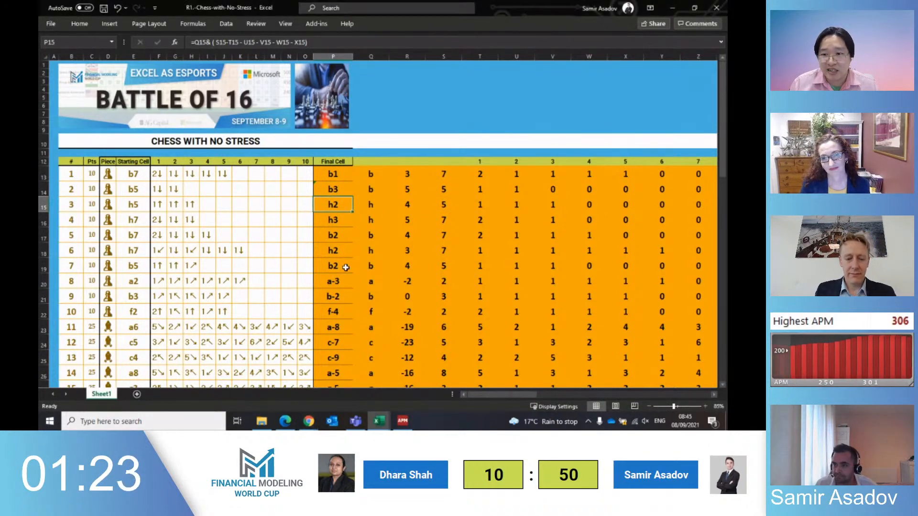
key("ctrl+Right")
key("ctrl+Right")
key("ctrl+Left")
key("ctrl+Left")
key("ctrl+Left")
key("ctrl+Right")
key("ctrl+Right")
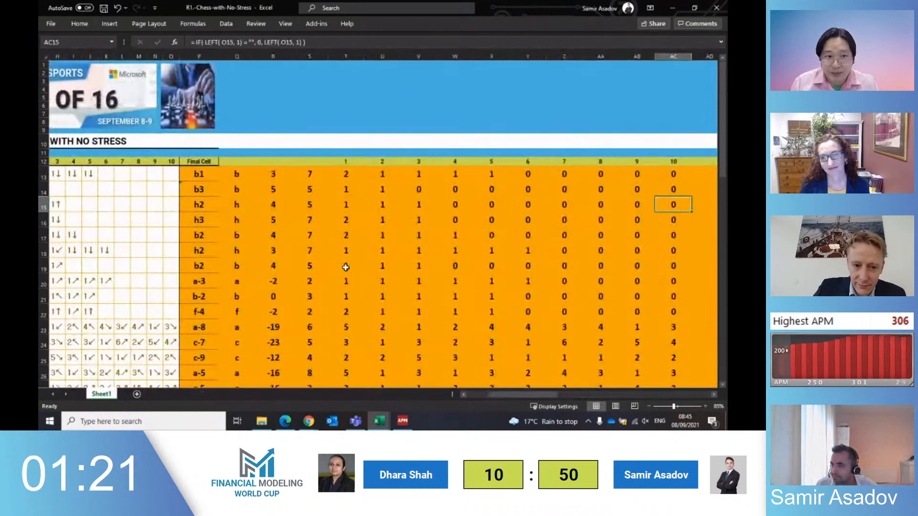
key("ctrl+Up")
key("ctrl+Up")
key("ctrl+Right")
key("Left")
key("Left")
key("ctrl+Left")
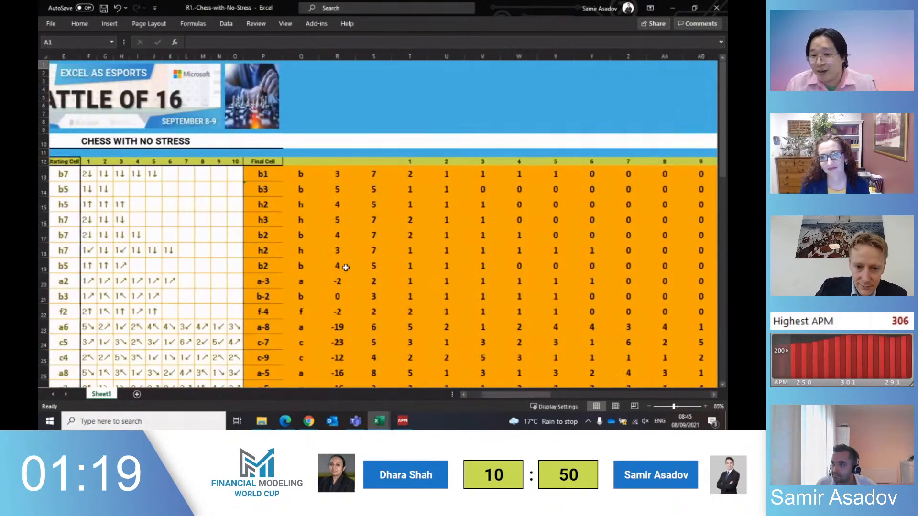
Begin an INDEX formula in cell AP13, beneath the move 1 header after the arrow columns
key("ctrl+Left")
key("Down")
key("Right")
key("Down")
key("Right")
key("Down")
key("Right")
key("Down")
key("Right")
key("Down")
key("Right")
key("Down")
key("Right")
key("Down")
key("Right")
key("Down")
key("Right")
key("Down")
key("Right")
key("Right")
key("Down")
key("Down")
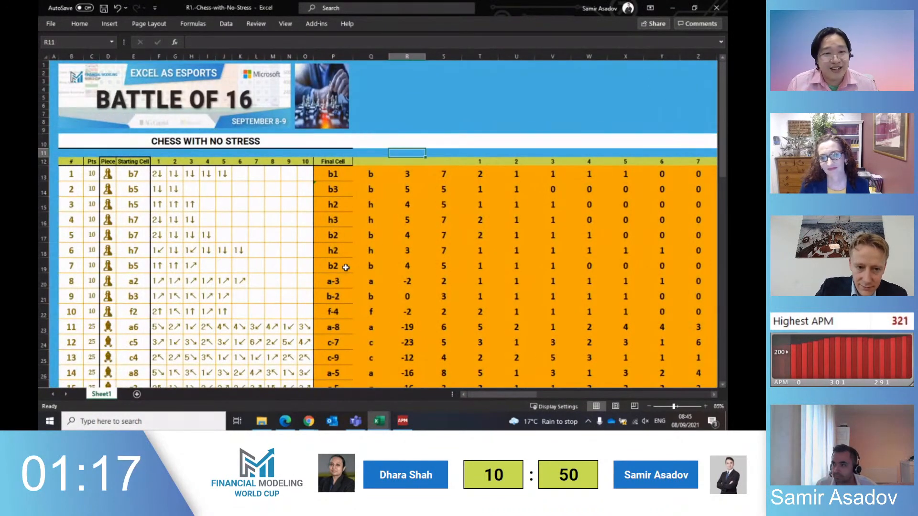
key("ctrl+Right")
key("ctrl+Right")
key("ctrl+Right")
key("Right")
key("Right")
key("ctrl+Right")
key("ctrl+Right")
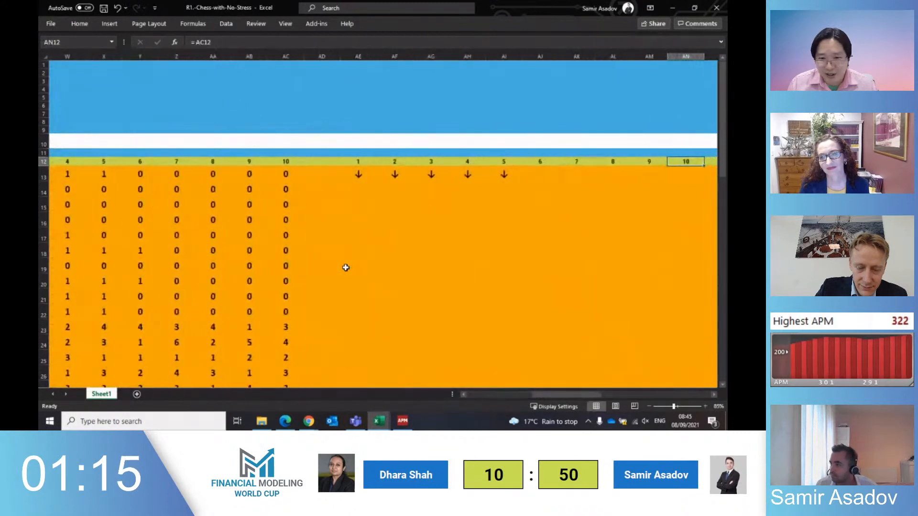
key("Down")
type("=ind")
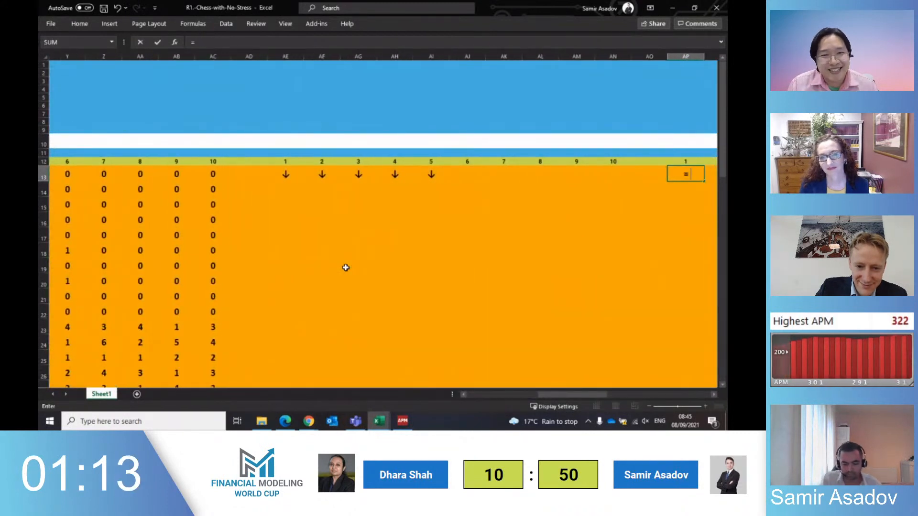
key("Tab")
Set the INDEX array to BM16:BM23, the value column beside the list of arrows used
key("Left")
key("Left")
key("Left")
key("Left")
key("Right")
key("Right")
key("Right")
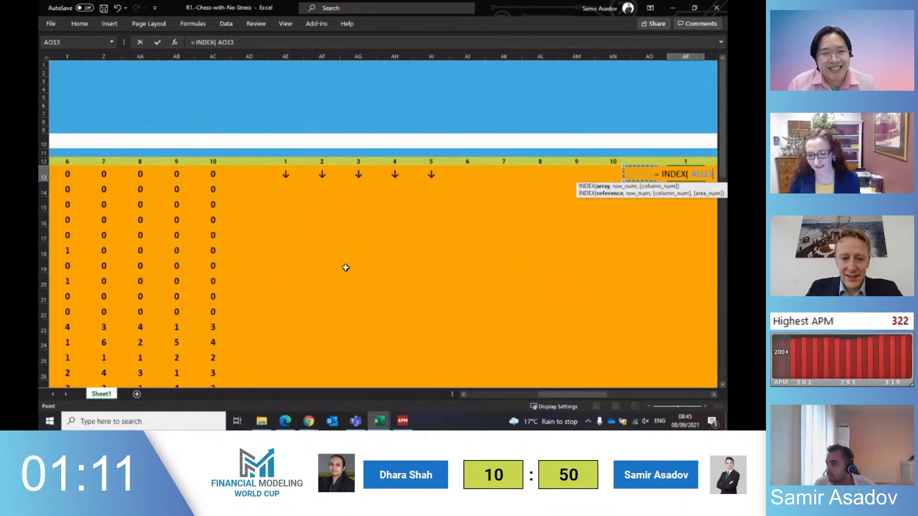
key("Right")
key("Right")
key("Right")
key("Right")
key("Down")
key("Down")
key("Down")
key("Down")
key("Down")
key("Down")
key("Right")
key("Right")
key("Right")
key("Right")
key("Right")
key("ctrl+Right")
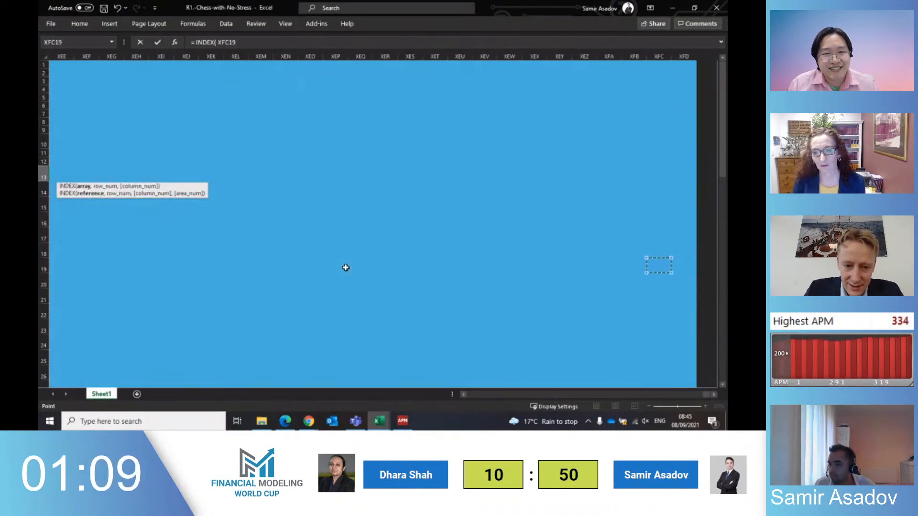
key("Up")
key("Up")
key("Up")
key("Left")
key("Left")
key("ctrl+Left")
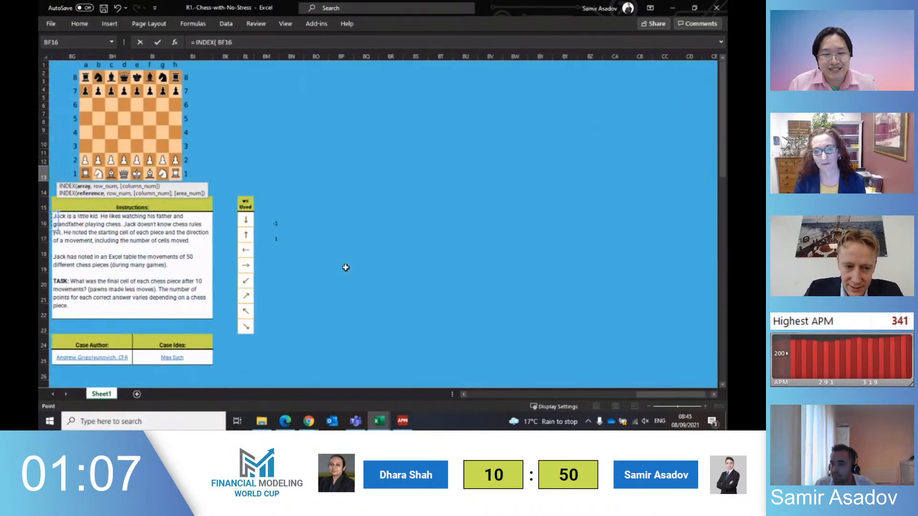
key("Right")
key("Right")
key("Right")
key("Right")
key("Right")
key("Right")
key("shift+Down")
key("shift+Down")
key("shift+Down")
key("shift+Down")
key("shift+Down")
key("shift+Down")
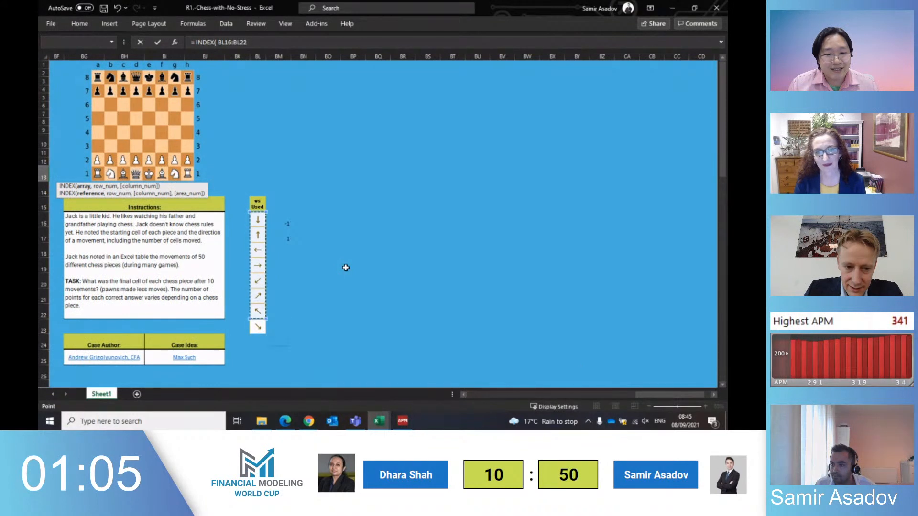
key("shift+Down")
key("Right")
key("shift+Down")
key("shift+Down")
key("shift+Down")
key("shift+Down")
key("shift+Down")
key("shift+Down")
key("shift+Down")
key("shift+Down")
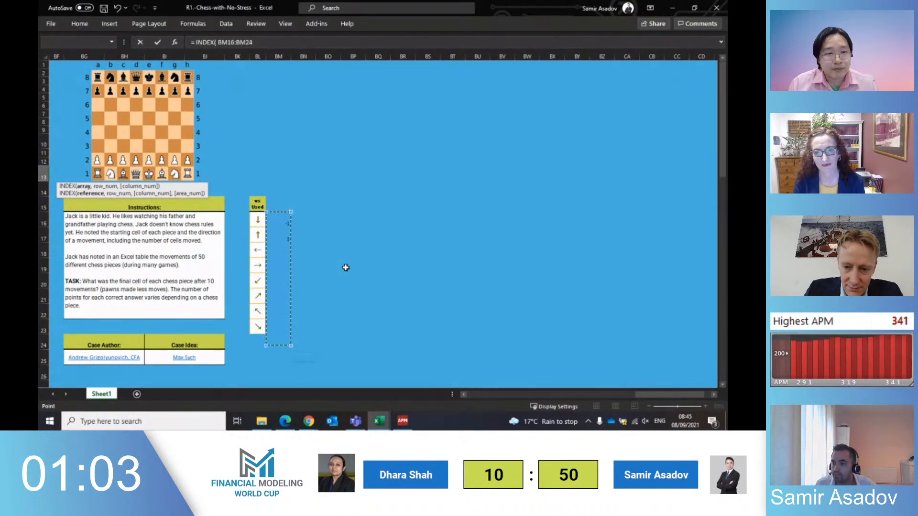
key("shift+Up")
Nest a MATCH function as the INDEX row argument, with the first move's arrow in AE13 as lookup value
type("m")
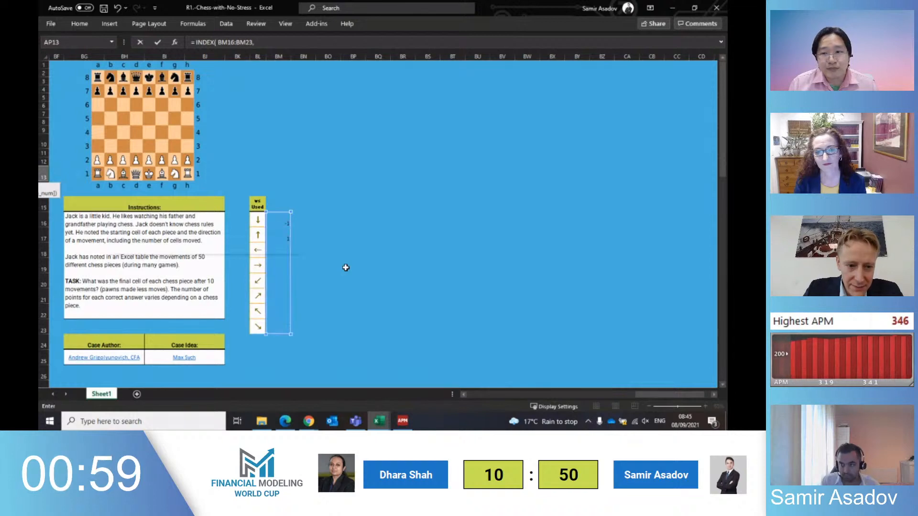
type(" matc")
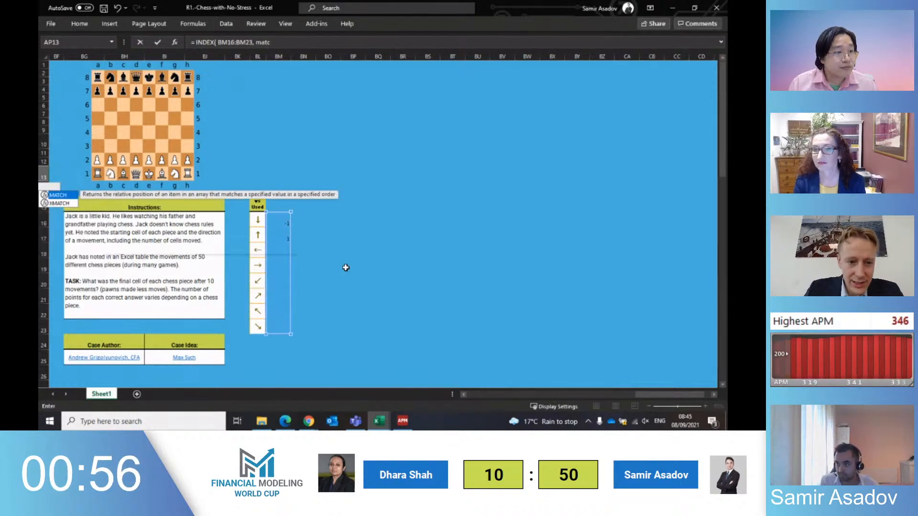
key("Tab")
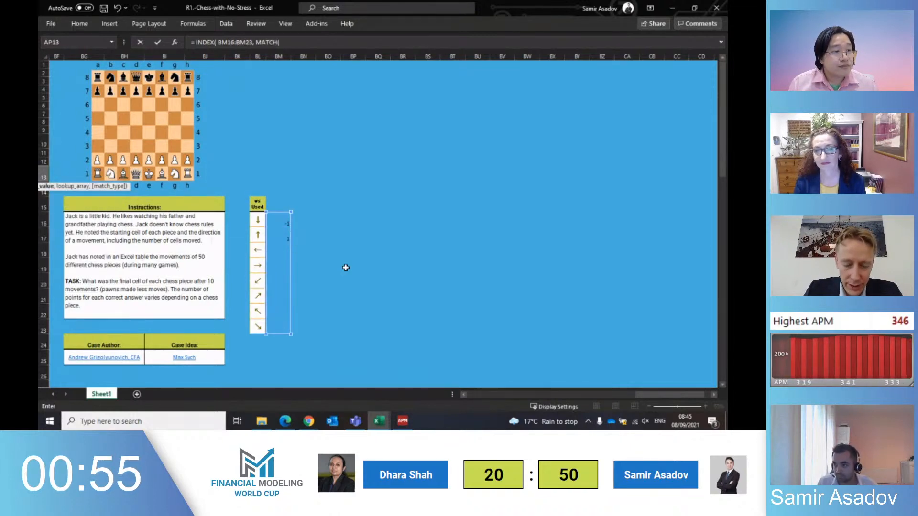
key("Down")
key("Left")
key("Left")
key("Left")
key("Left")
key("Left")
key("Left")
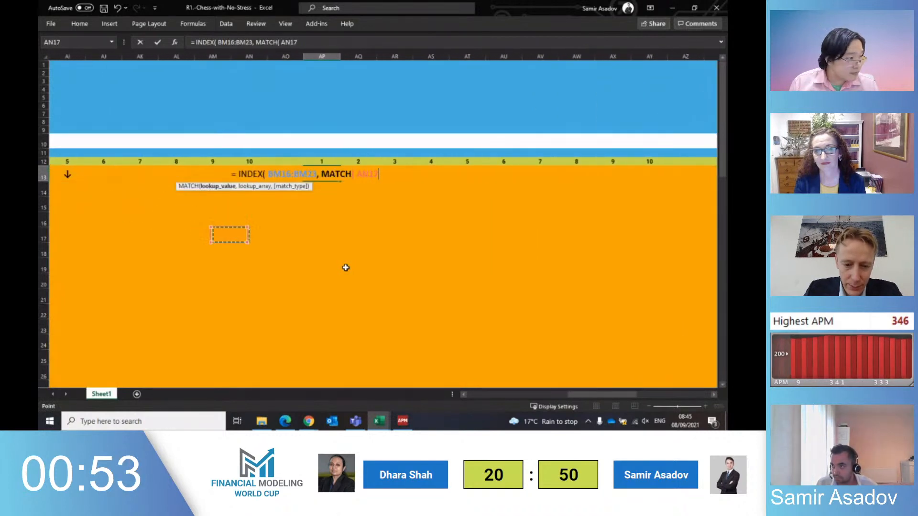
key("Up")
key("Right")
key("Up")
key("Left")
key("Left")
key("Left")
key("Left")
key("Left")
key("Left")
key("Left")
key("Left")
key("Left")
key("Left")
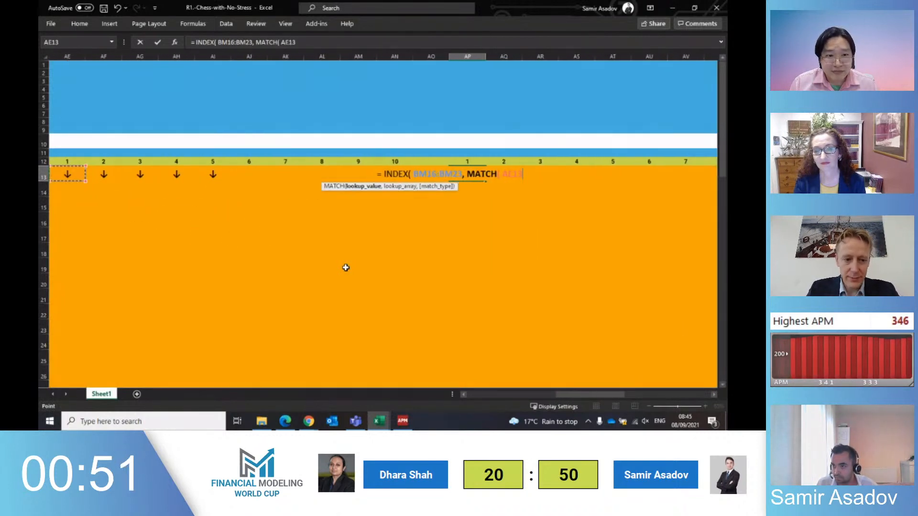
Set the MATCH lookup array to the list of arrows used, as the absolute range $BL$16:$BL$23
type(",")
key("Right")
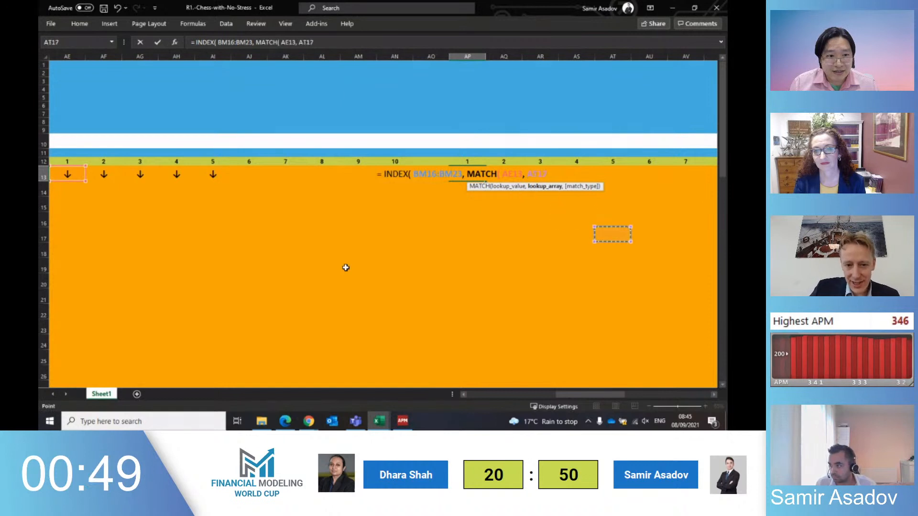
key("Down")
key("Down")
key("Right")
key("Right")
key("Right")
key("Right")
key("Right")
key("Right")
key("Right")
key("Right")
key("Right")
key("Right")
key("Right")
key("Right")
key("Right")
key("Right")
key("Right")
key("Right")
key("Right")
key("Right")
key("Right")
key("Right")
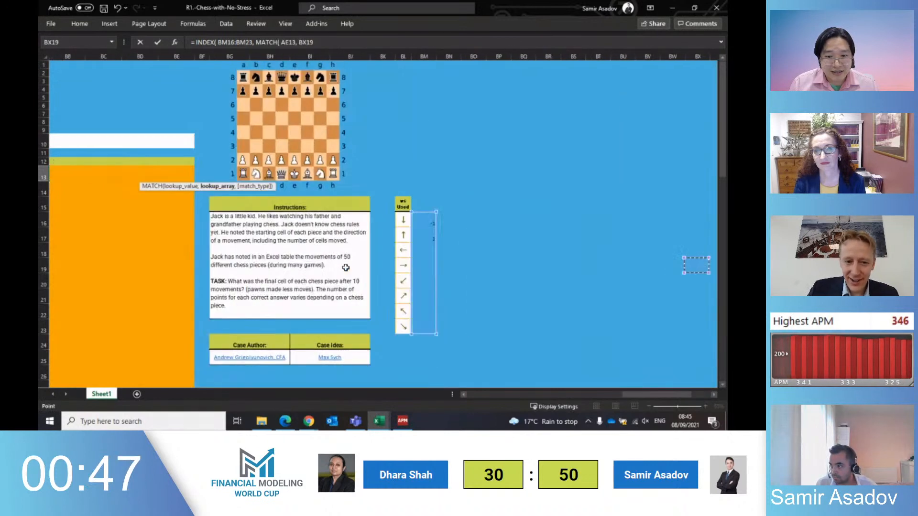
key("Left")
key("Left")
key("Left")
key("Left")
key("Left")
key("Left")
key("Left")
key("Left")
key("Left")
key("Up")
key("Up")
key("Up")
key("Up")
key("Up")
key("Up")
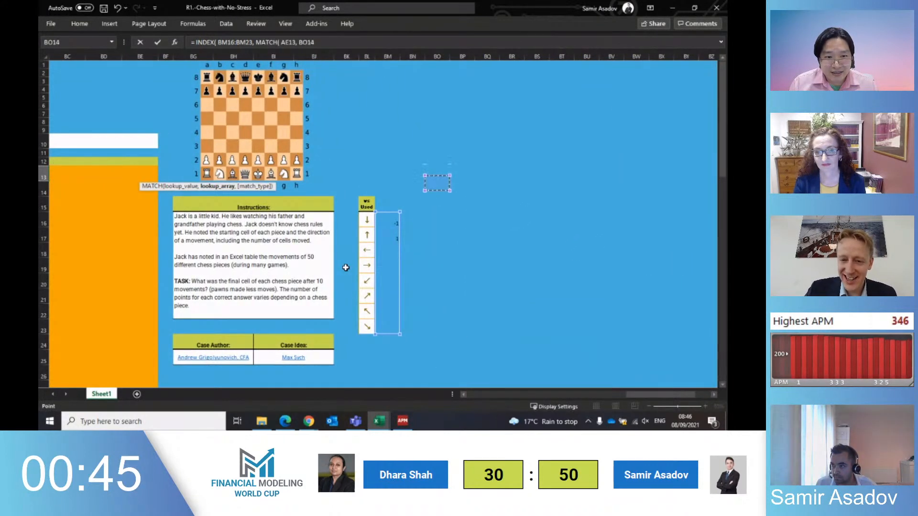
key("Left")
key("Left")
key("Down")
key("Down")
key("shift+Down")
key("shift+Down")
key("shift+Down")
key("shift+Down")
key("shift+Down")
key("shift+Down")
key("shift+Down")
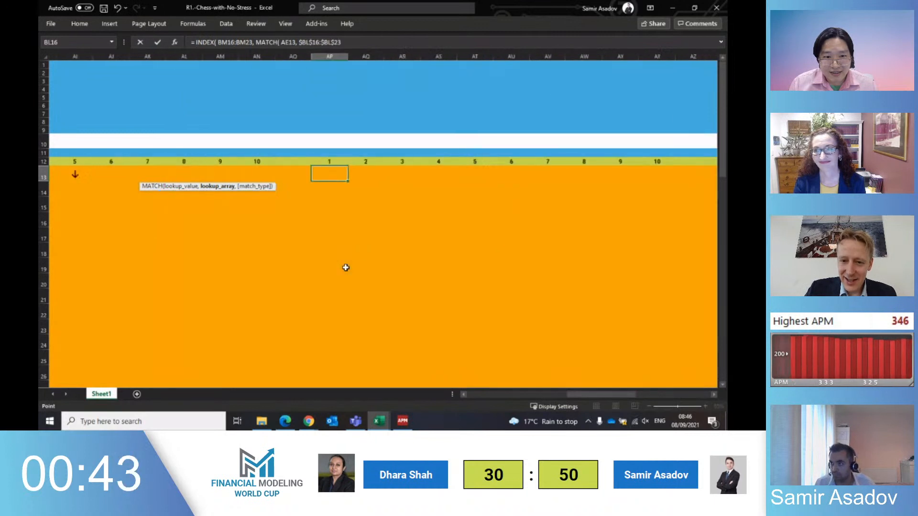
key("F4")
type("m")
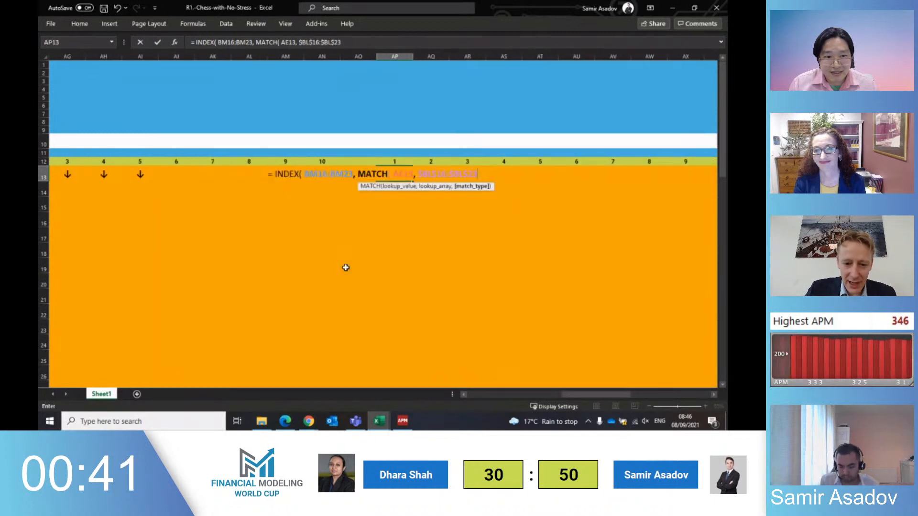
Complete MATCH with match type 0, anchor the end of the INDEX array as $BM$23 and enter the formula in AP13
type(", 0 )")
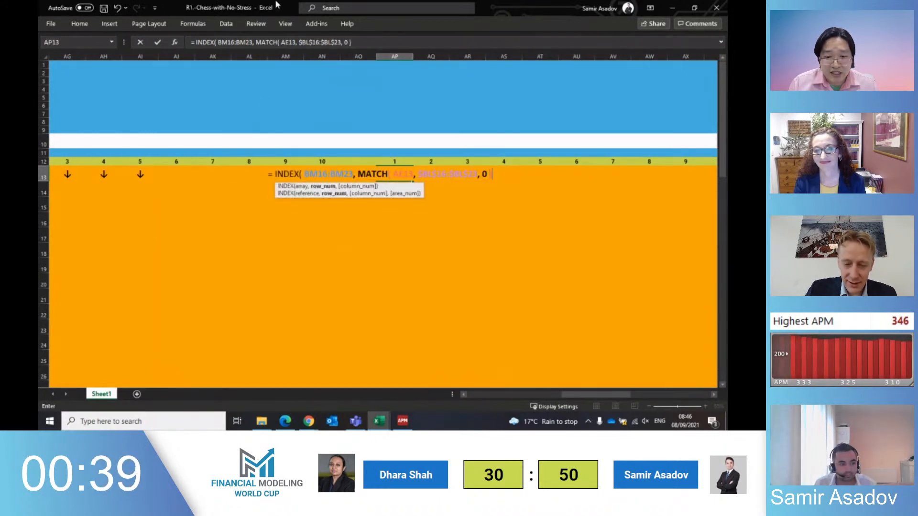
left_click(256, 42)
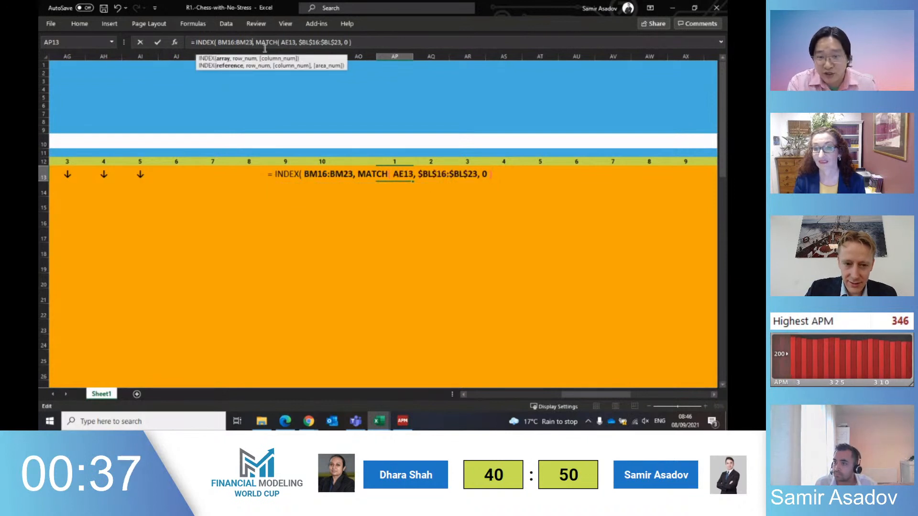
key("F4")
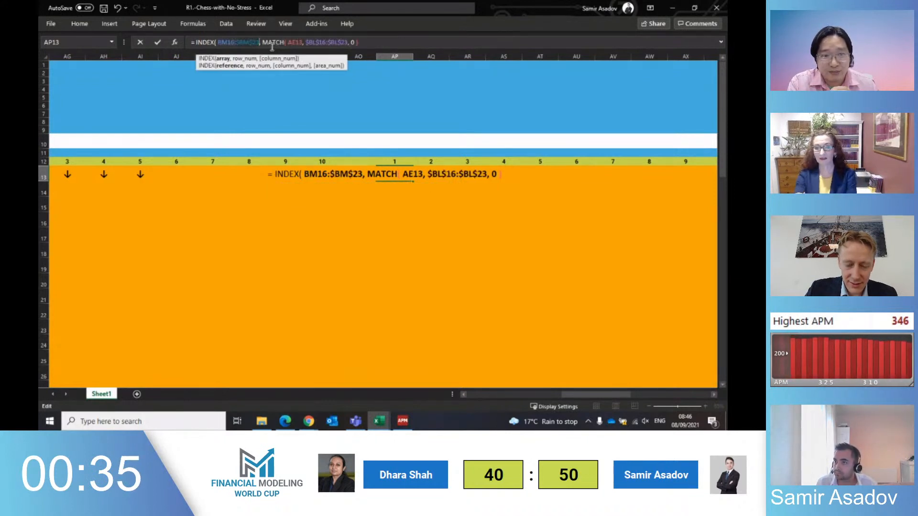
key("Return")
key("Return")
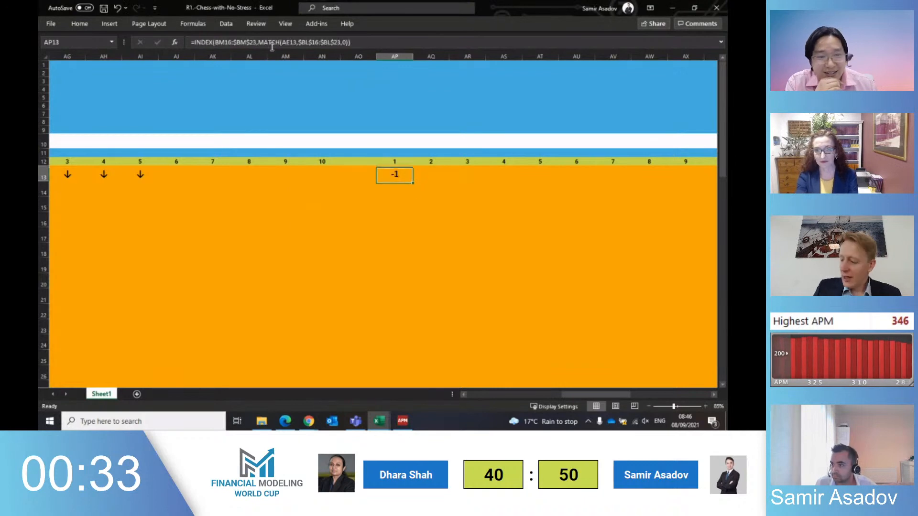
Fill the direction-value formula from AP13 across the following move columns in row 13
key("shift+Right")
key("shift+Right")
key("shift+Right")
key("shift+Right")
key("ctrl+r")
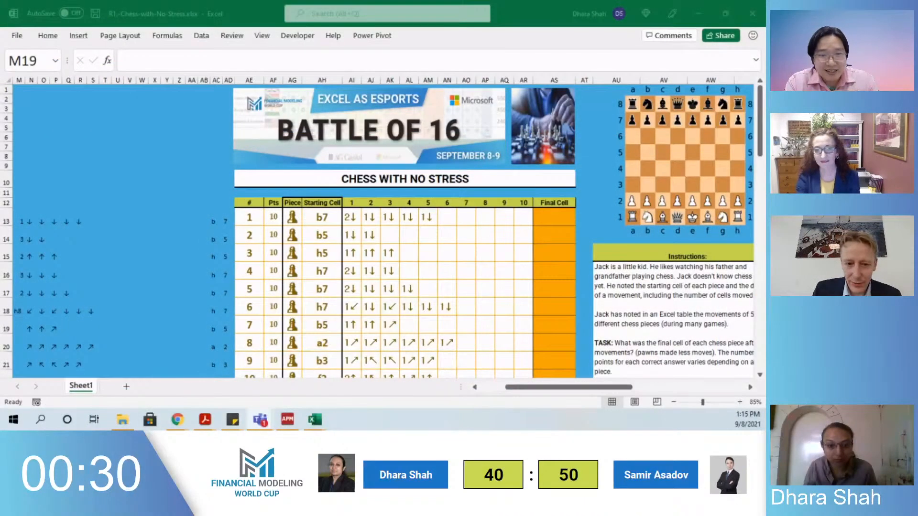
key("alt+Tab")
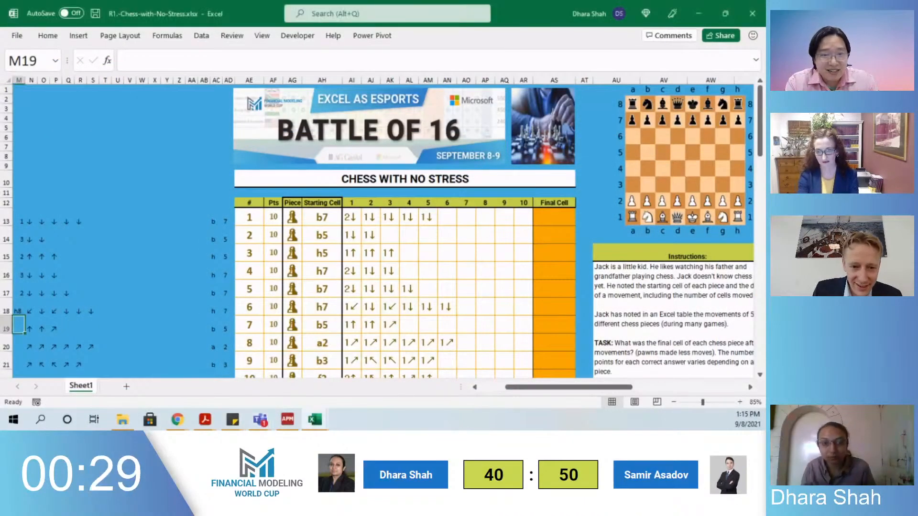
key("alt+Tab")
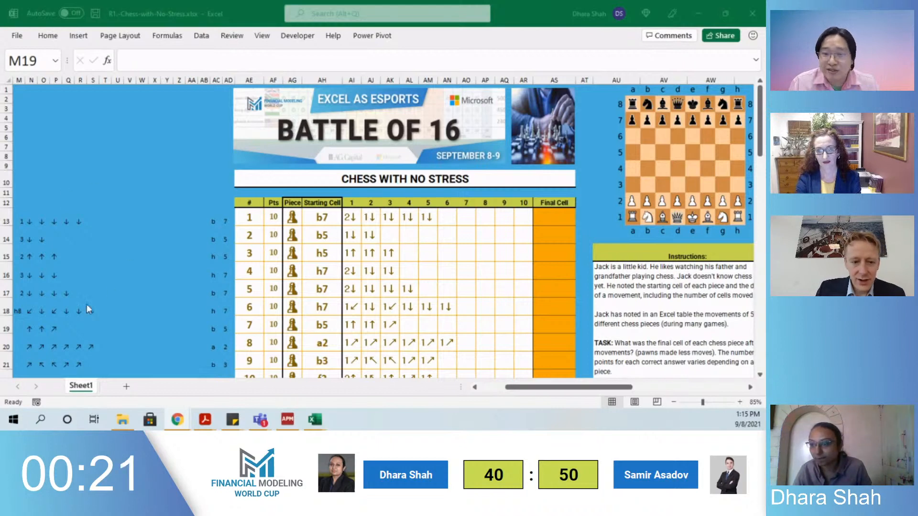
Inspect row 18's helper cells, from the arrow formula in S18 through the distance formulas to the entry in M18
left_click(114, 317)
left_click(102, 312)
left_click(99, 311)
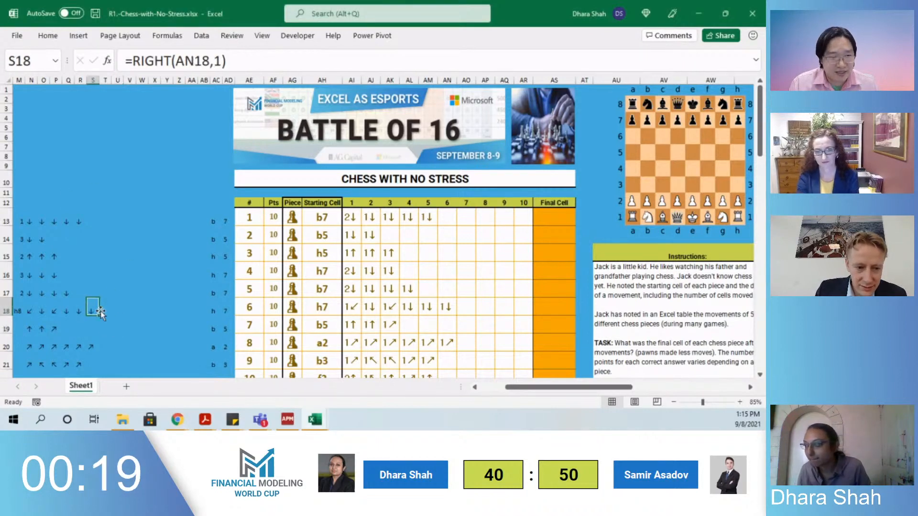
key("Left")
key("Left")
key("Left")
key("Left")
key("Left")
key("Left")
key("Left")
key("Left")
key("Left")
key("Left")
key("Left")
key("Left")
key("Left")
key("Left")
key("Left")
key("Left")
key("Left")
key("Right")
key("Right")
key("Right")
key("Right")
key("Right")
key("Right")
key("Right")
key("Right")
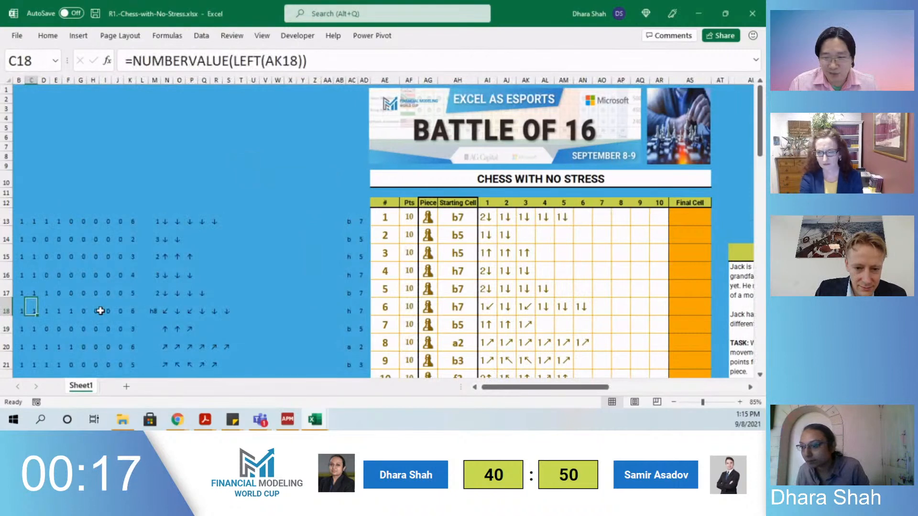
key("Right")
key("Right")
key("Right")
key("Right")
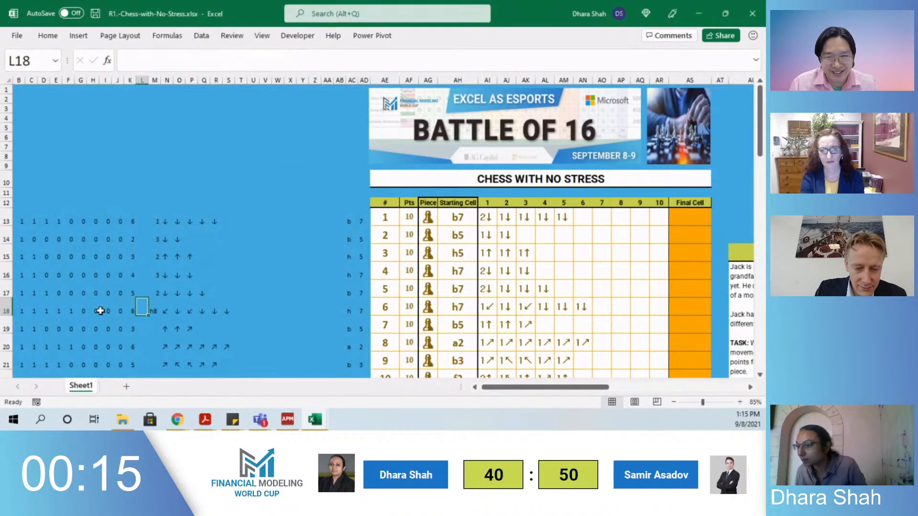
key("Left")
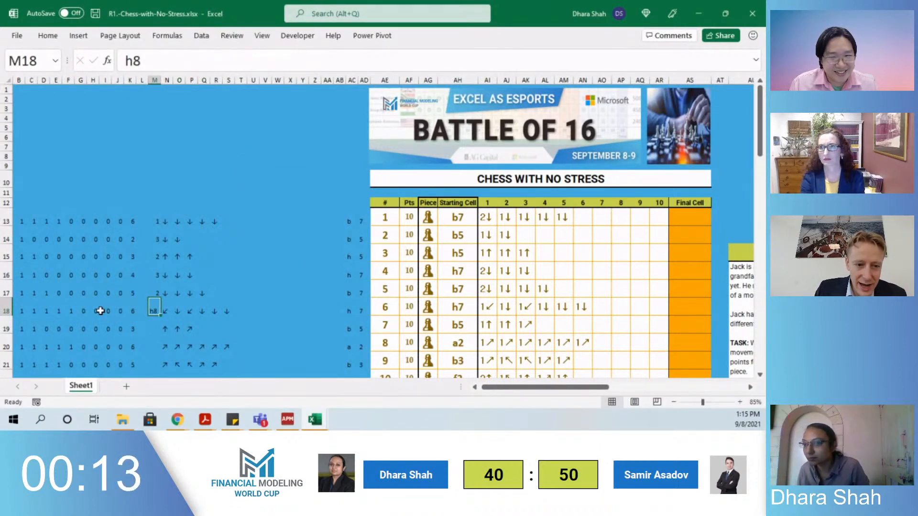
Review piece 6's moves in row 18 of the chess table and its split starting-cell letter and number
key("Right")
key("Right")
key("Right")
key("Right")
key("Right")
key("Right")
key("Right")
key("Right")
key("Right")
key("Right")
key("Right")
key("Right")
key("Right")
key("Right")
key("Right")
key("Right")
key("Right")
key("Right")
key("Right")
key("Right")
key("Right")
key("Right")
key("Right")
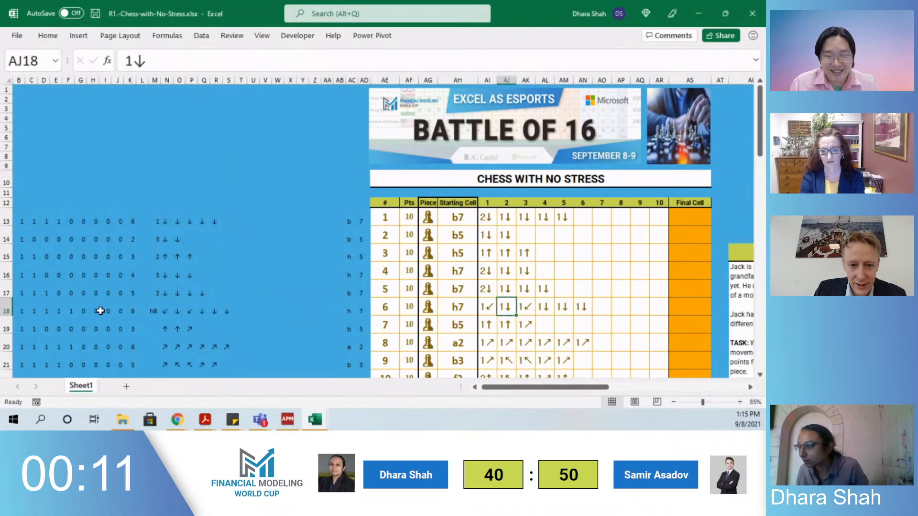
key("Right")
key("Right")
key("Left")
key("Left")
key("Left")
key("Left")
key("Left")
key("Left")
key("Left")
key("Left")
key("Left")
key("Left")
key("Left")
key("Left")
key("Left")
key("Left")
key("Left")
key("Left")
key("Left")
key("Left")
key("Left")
key("Left")
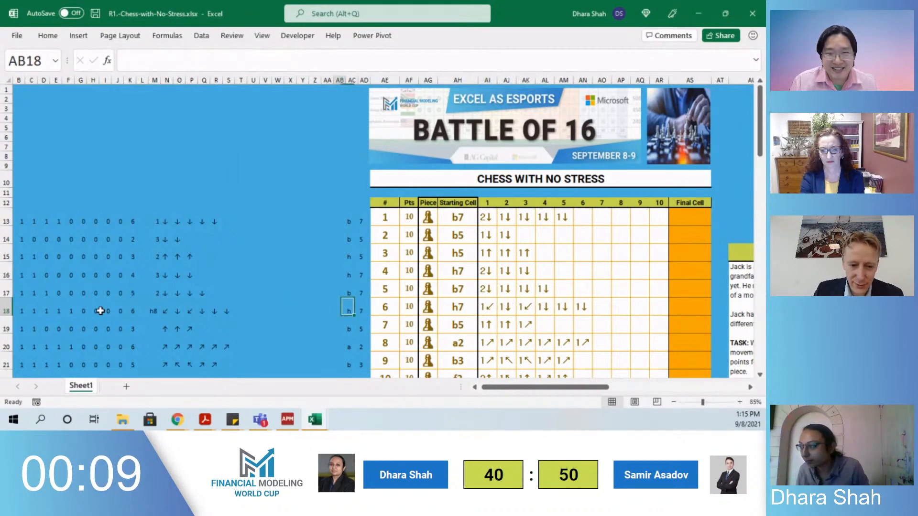
Look along row 18 from the split starting cell across the chess table to the list of arrows used
key("Right")
key("Right")
key("Right")
key("Right")
key("Right")
key("Right")
key("Right")
key("Right")
key("Right")
key("Right")
key("Right")
key("Right")
key("Right")
key("Right")
key("Right")
key("Right")
key("Right")
key("Right")
key("Right")
key("Right")
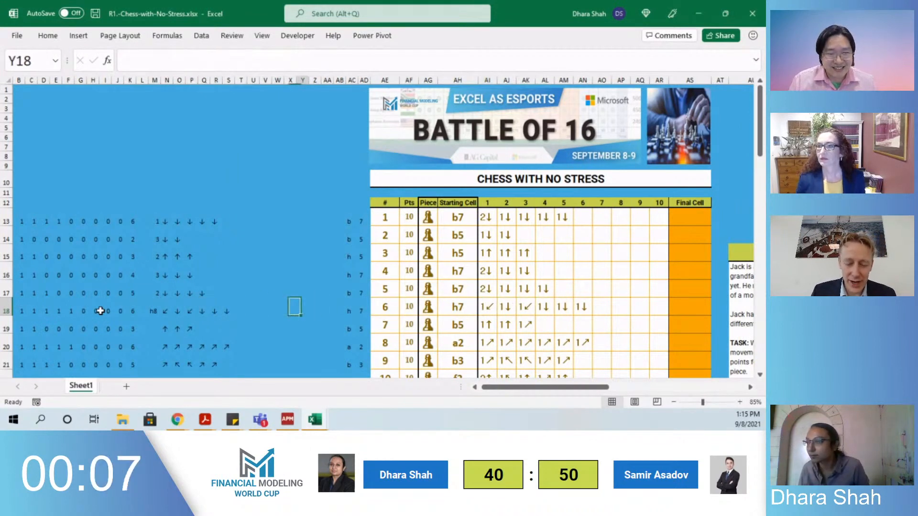
key("Left")
key("Left")
key("Left")
key("Left")
key("Left")
key("Left")
key("Left")
key("Left")
key("Left")
key("Left")
key("Left")
key("Left")
key("Left")
key("Left")
key("Left")
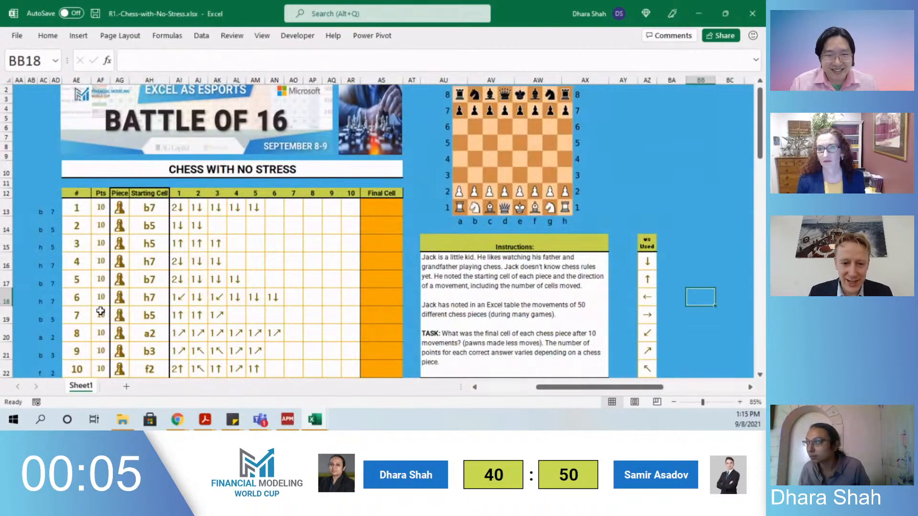
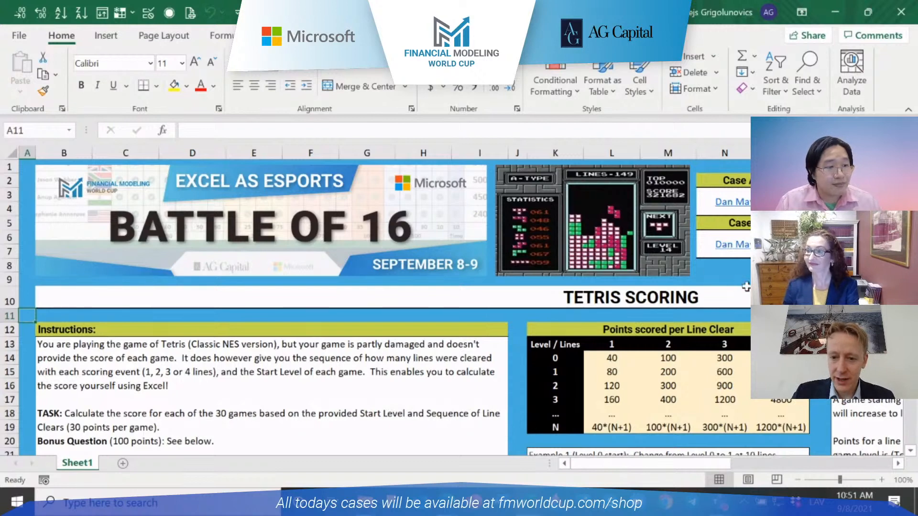
Read the Tetris Scoring instructions and examine the line-clear sequences of the first games and game 1's start level
left_click(517, 319)
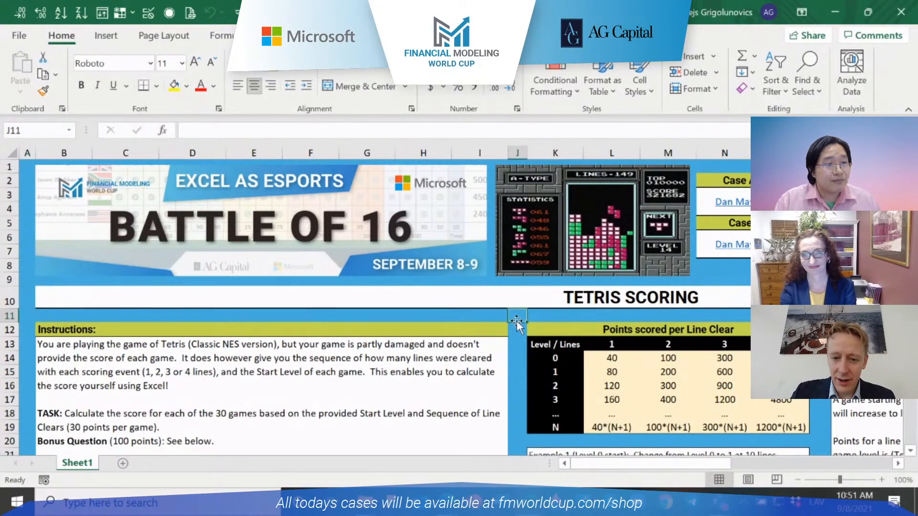
left_click(24, 316)
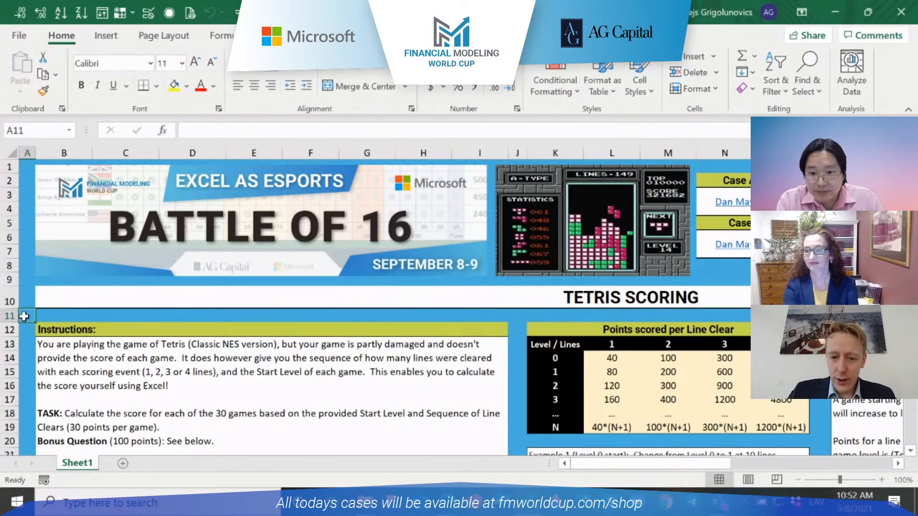
scroll(27, 316, "down", 3)
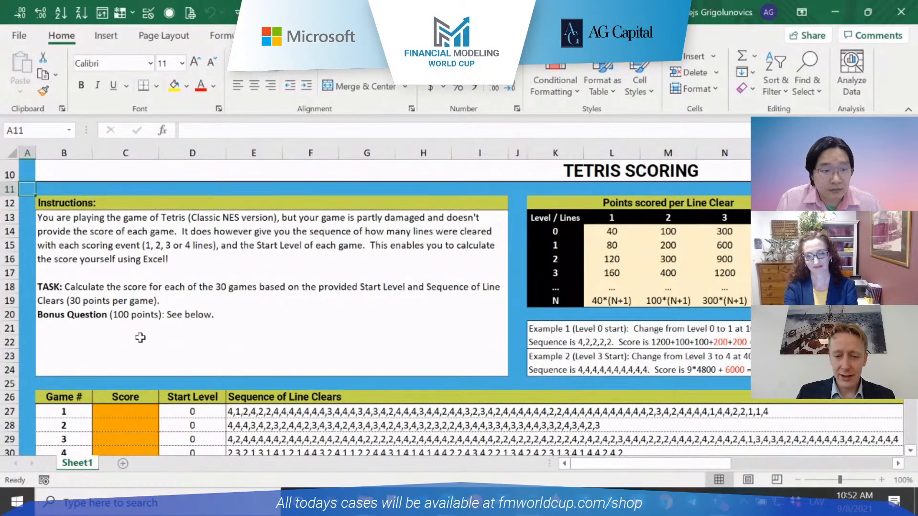
scroll(224, 345, "down", 3)
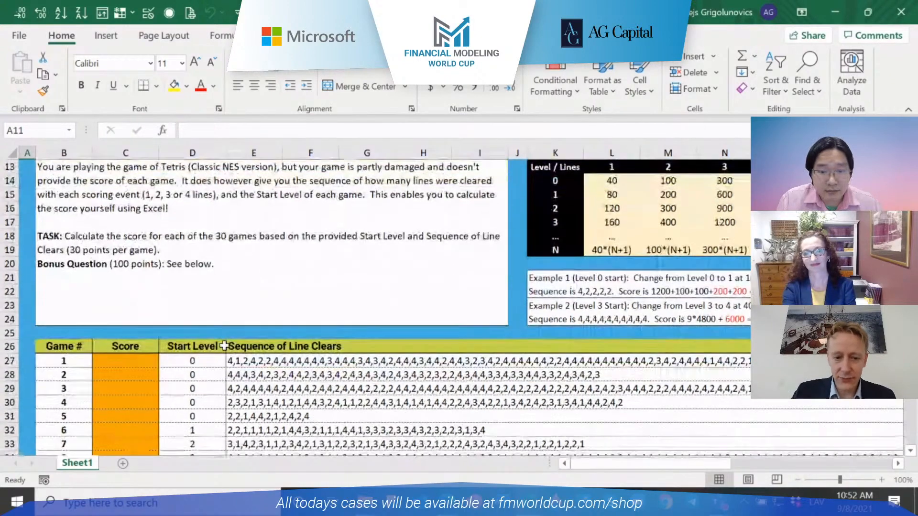
scroll(224, 345, "down", 2)
left_click(245, 237)
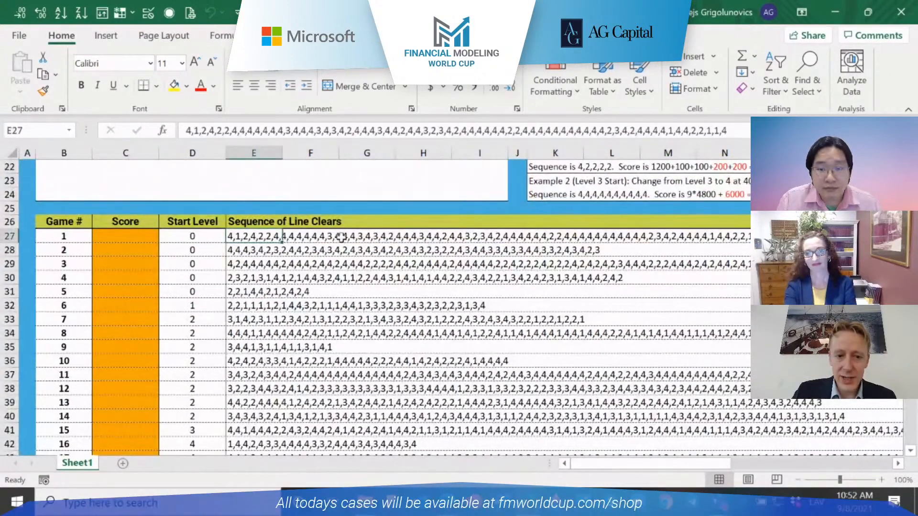
left_click(249, 251)
left_click(244, 236)
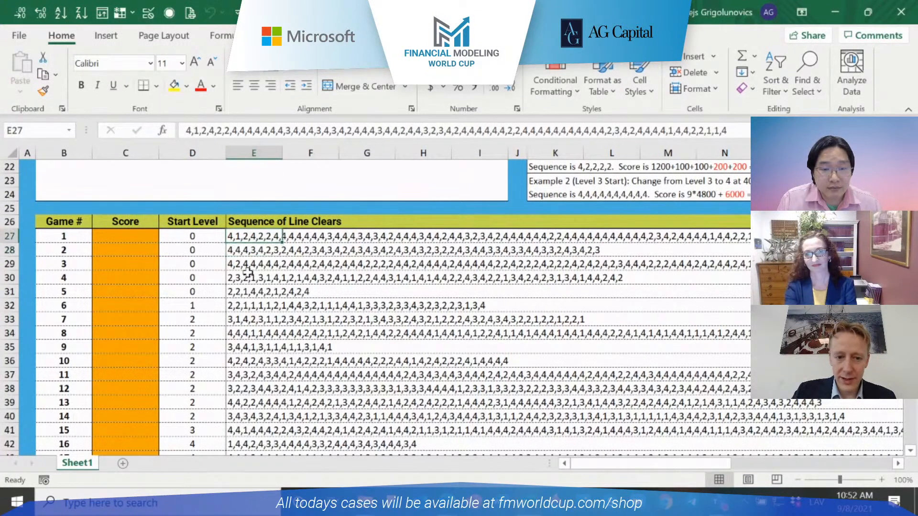
left_click(239, 308)
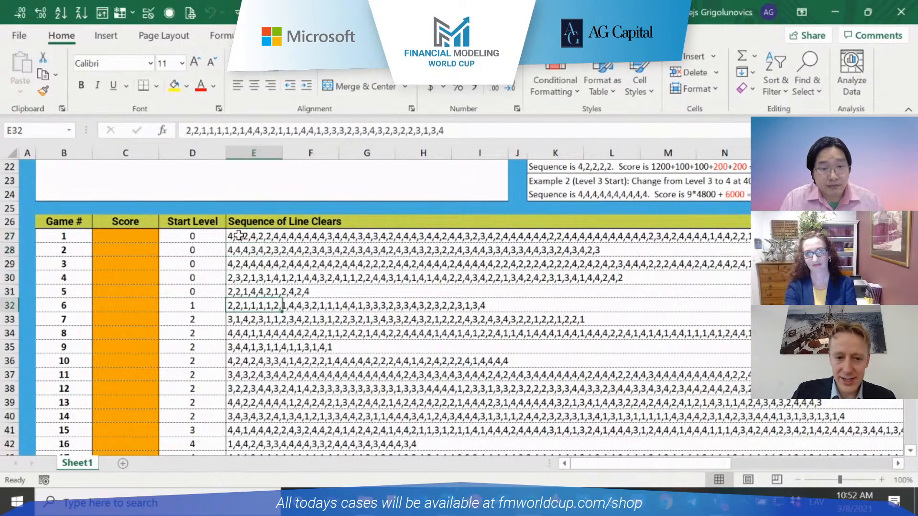
left_click(238, 236)
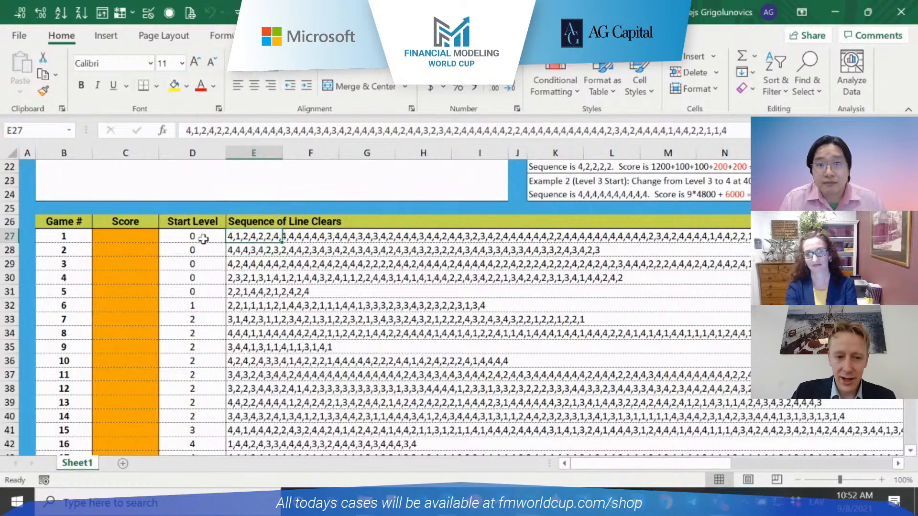
left_click(203, 236)
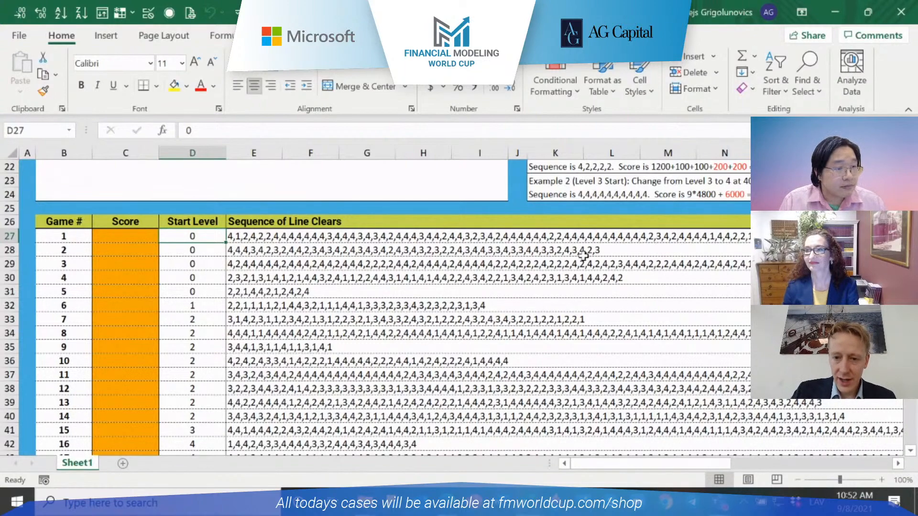
Examine the points per line clear for each level, the two worked scoring examples and the Changing Levels rules
scroll(583, 257, "up", 5)
scroll(583, 257, "down", 1)
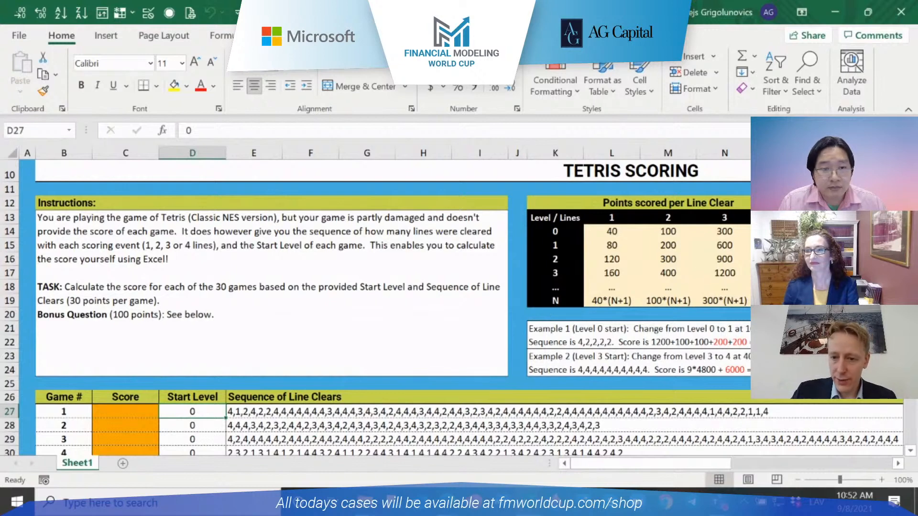
left_click(600, 219)
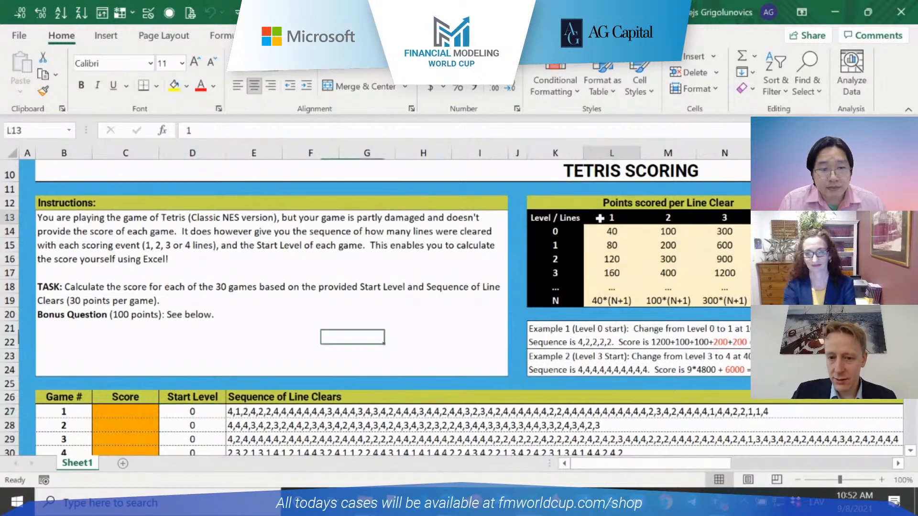
left_click(568, 231)
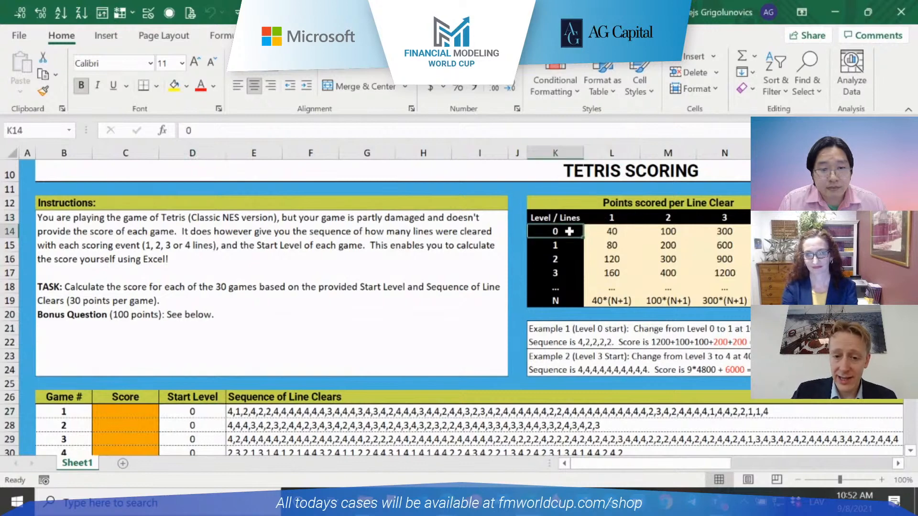
left_click(590, 231)
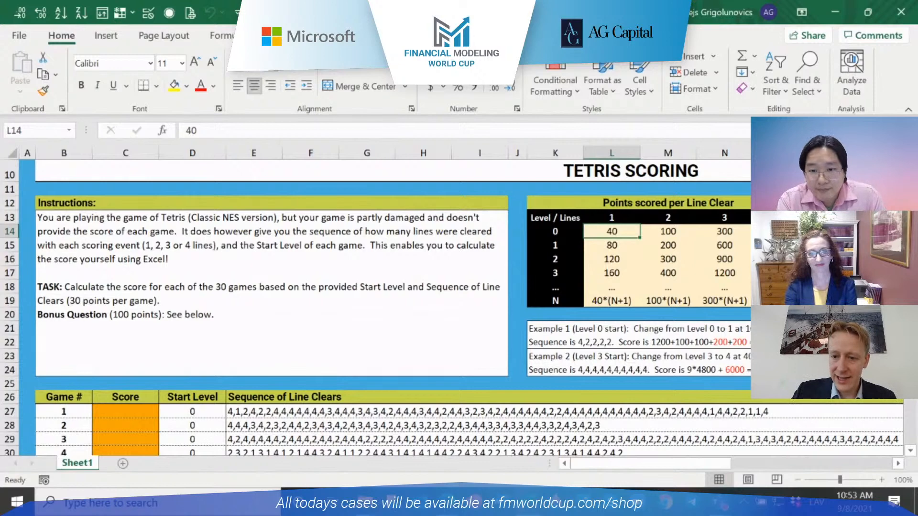
left_click(780, 273)
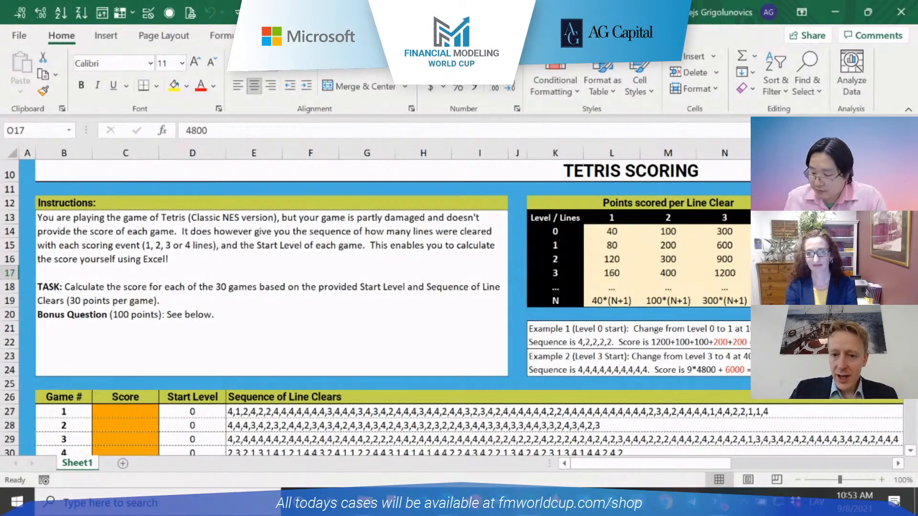
left_click(898, 463)
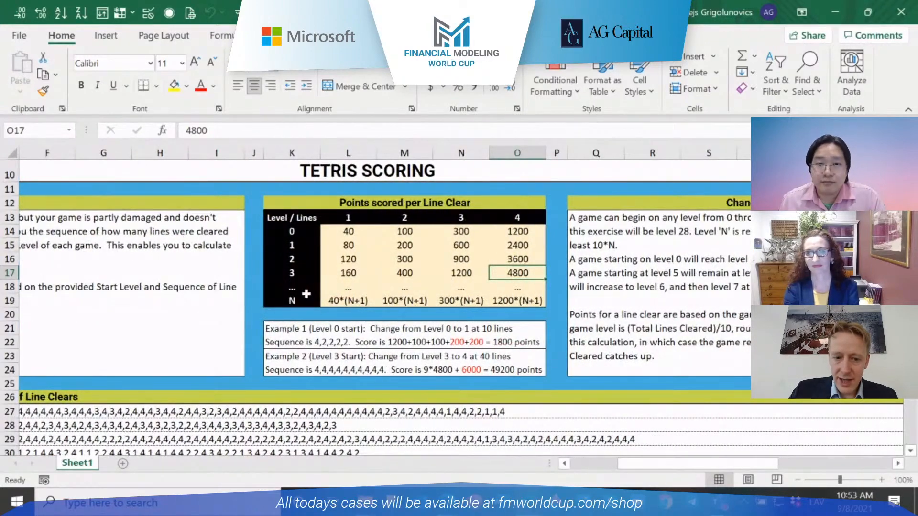
left_click(273, 329)
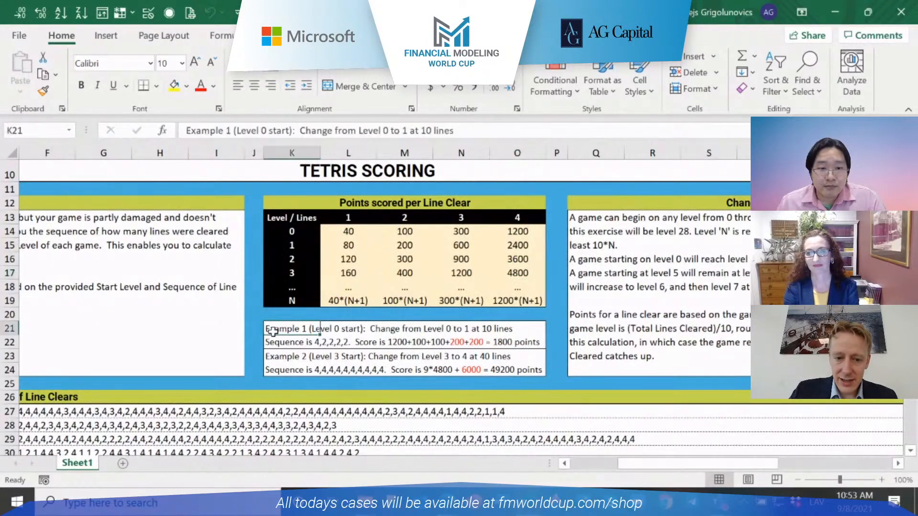
left_click(276, 345)
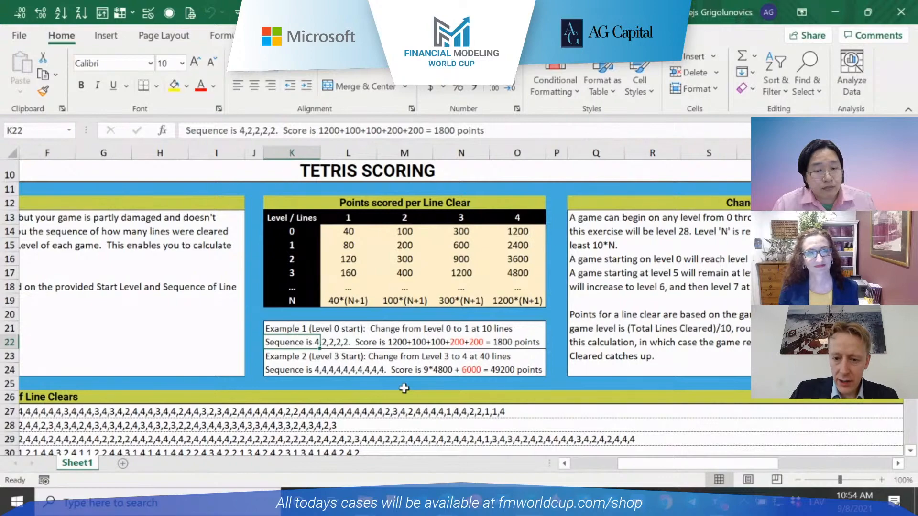
left_click_drag(687, 470, 754, 473)
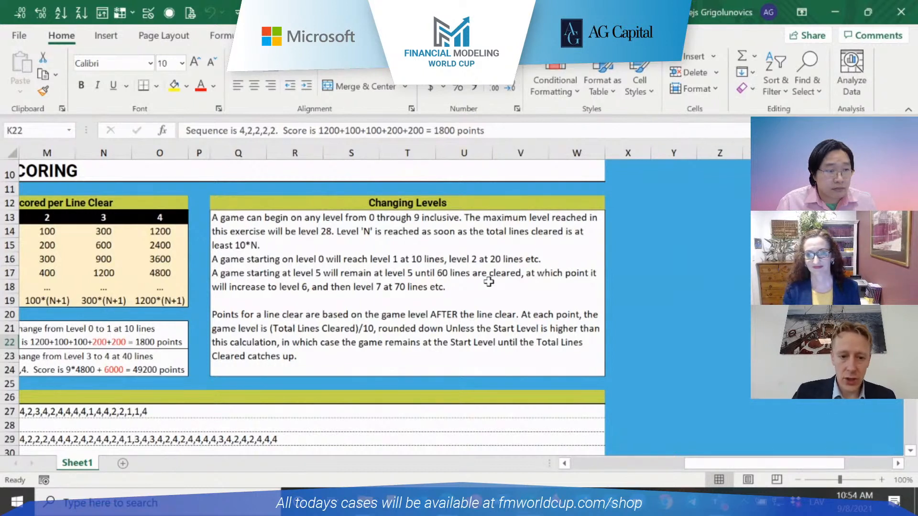
Examine the start levels of games 1 to 30 and read the bonus question below the games table
left_click(592, 465)
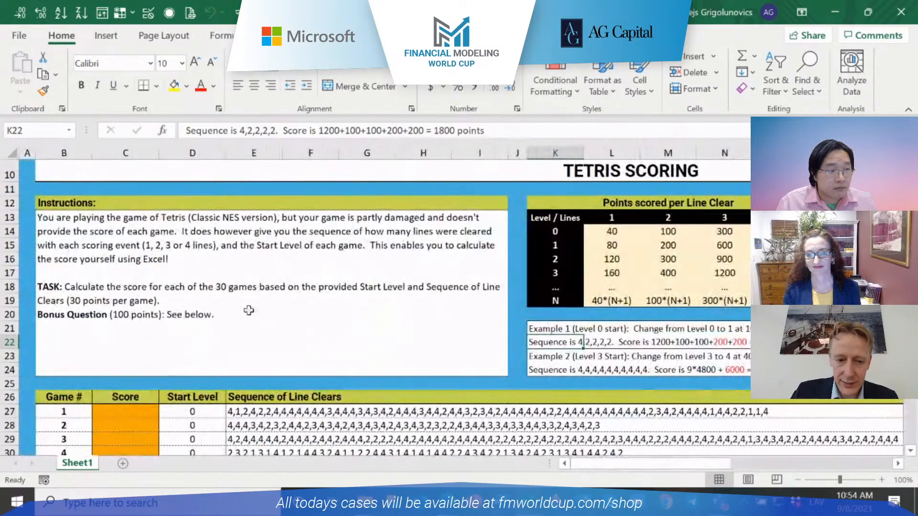
scroll(249, 310, "down", 3)
scroll(202, 316, "down", 2)
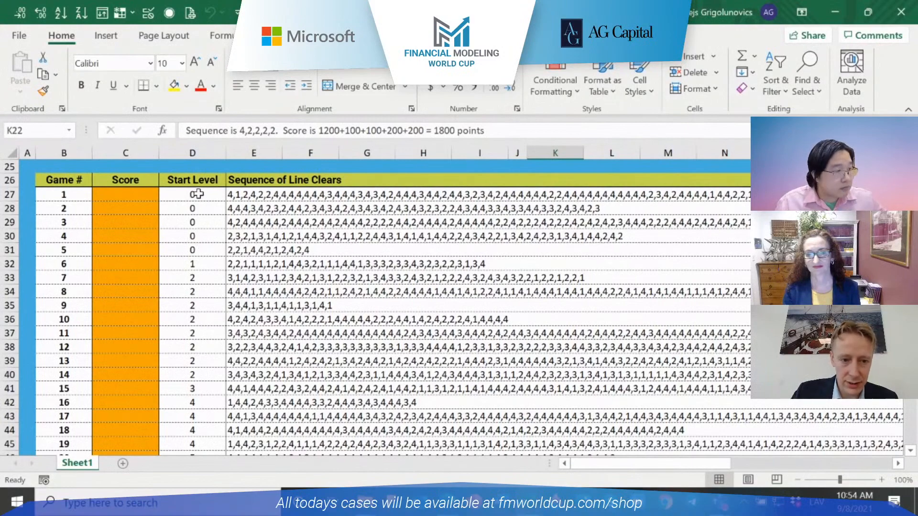
scroll(198, 194, "down", 1)
left_click(193, 221)
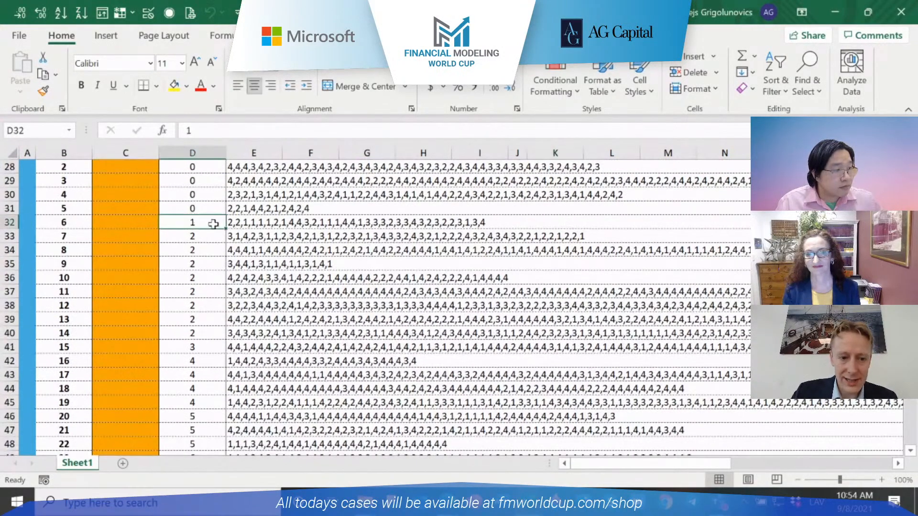
scroll(216, 298, "down", 4)
left_click(210, 387)
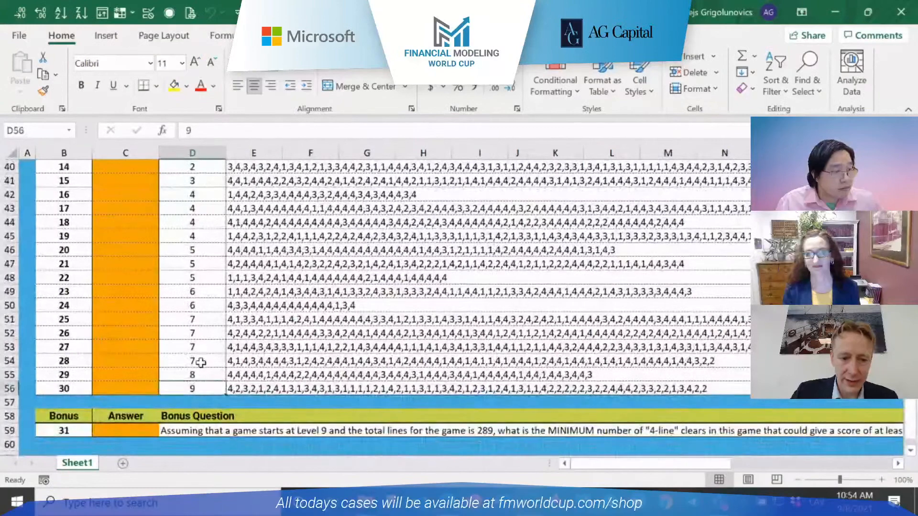
scroll(210, 354, "down", 3)
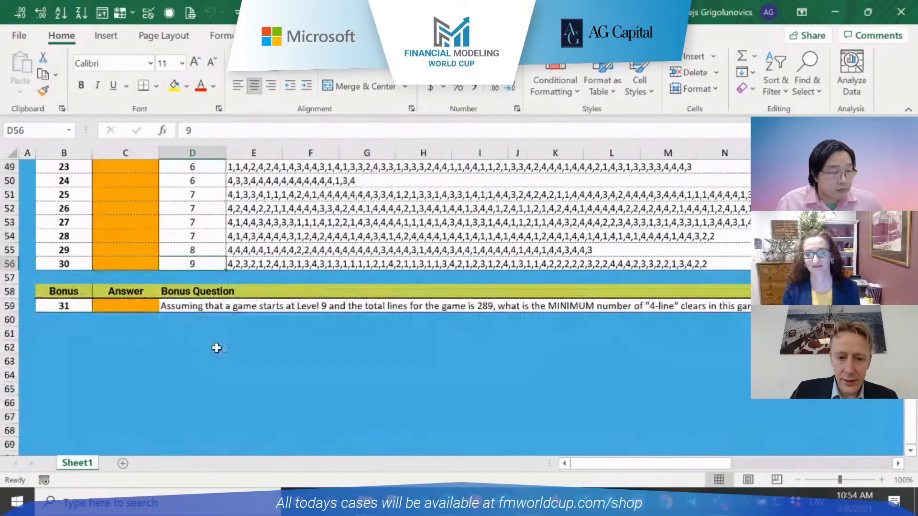
left_click(200, 305)
scroll(201, 298, "down", 1)
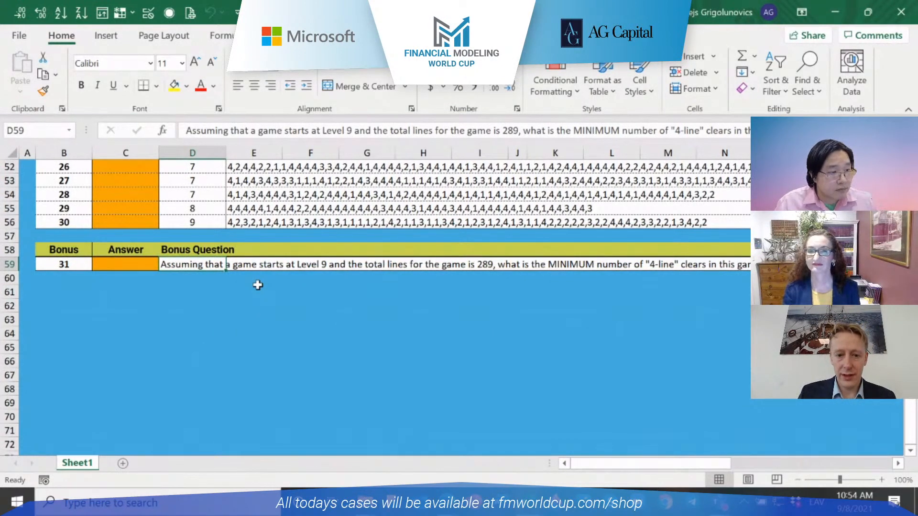
scroll(222, 285, "up", 2)
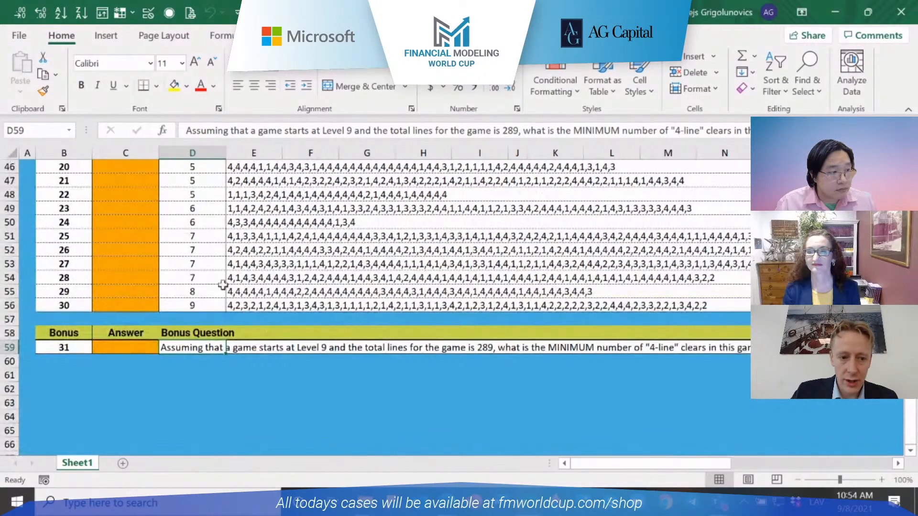
Review the Score column for all 30 games and the bonus Answer cell, and return to the task instructions
left_click(128, 304)
scroll(129, 268, "up", 3)
scroll(118, 245, "up", 6)
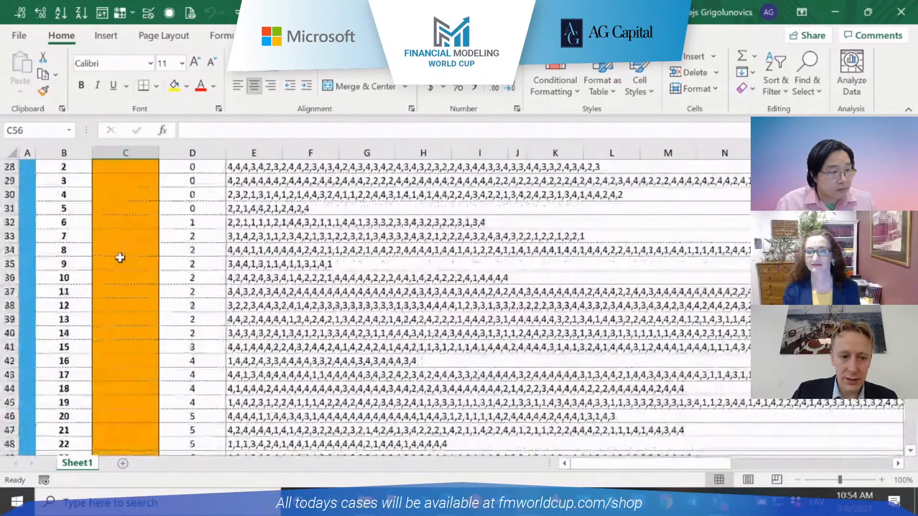
scroll(134, 298, "down", 4)
scroll(134, 298, "down", 6)
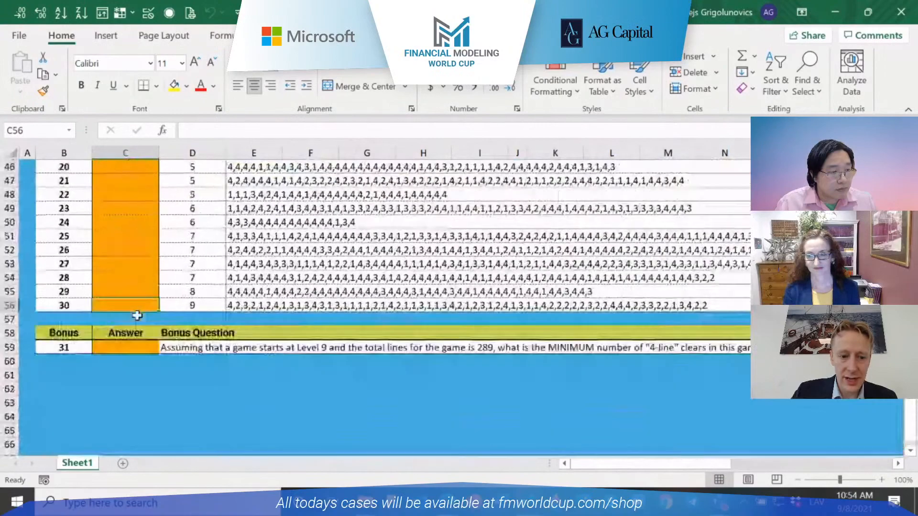
left_click(138, 303)
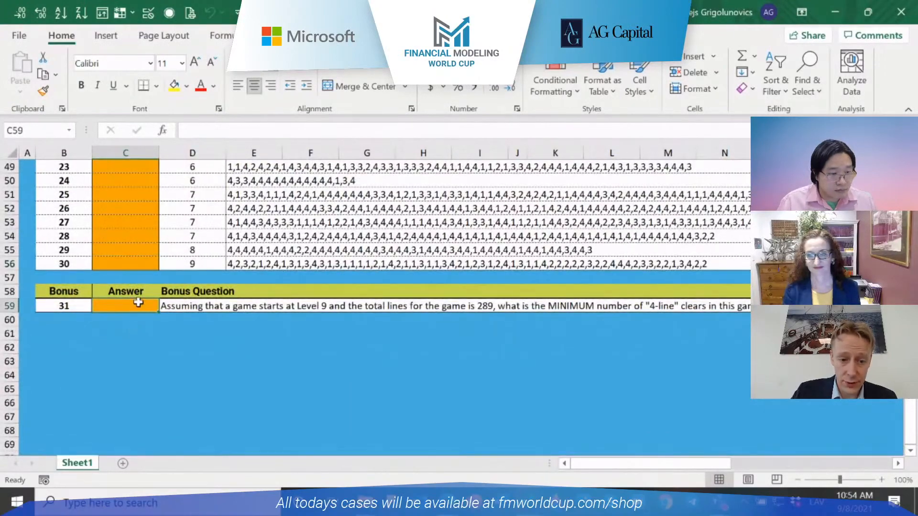
scroll(267, 300, "up", 1)
scroll(267, 300, "up", 8)
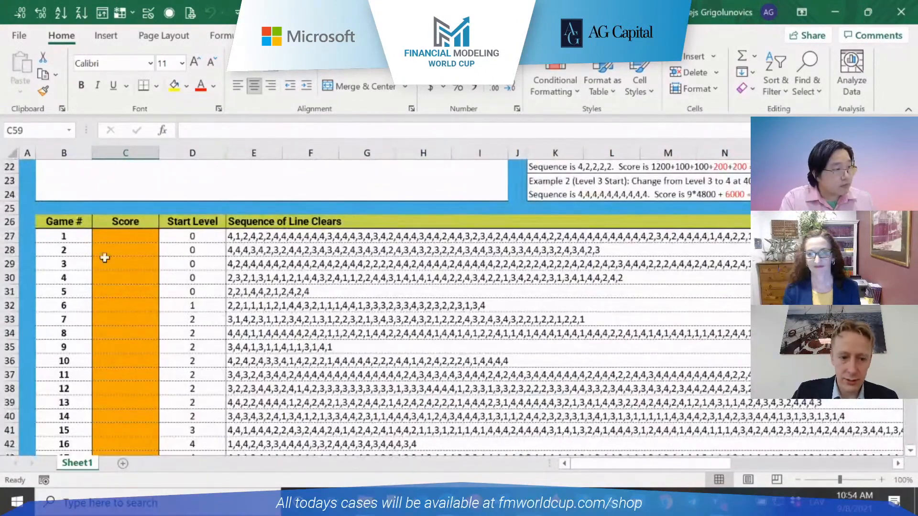
scroll(186, 370, "up", 4)
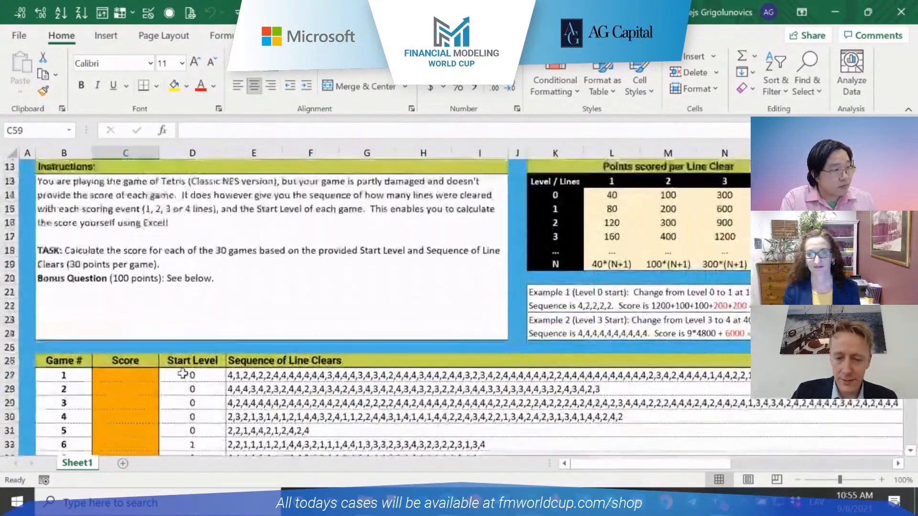
scroll(180, 374, "down", 1)
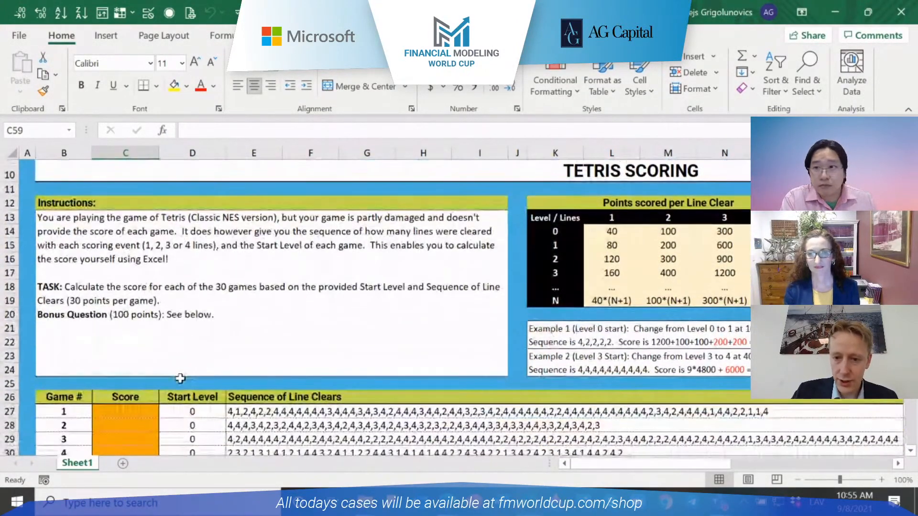
left_click(517, 383)
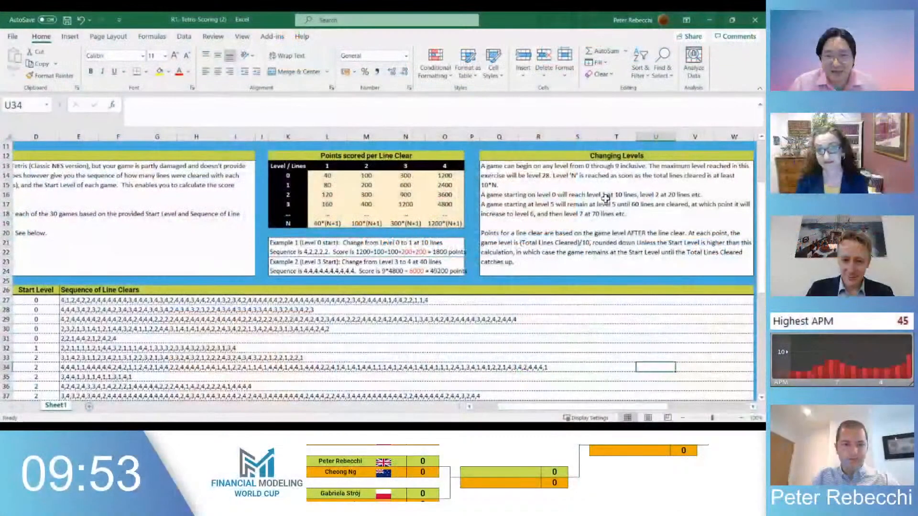
Enter the label "mid" in cell Y25, in the blank area beside the games table
key("Right")
key("Right")
key("Right")
key("Up")
key("Up")
key("Up")
key("Up")
key("Up")
key("Up")
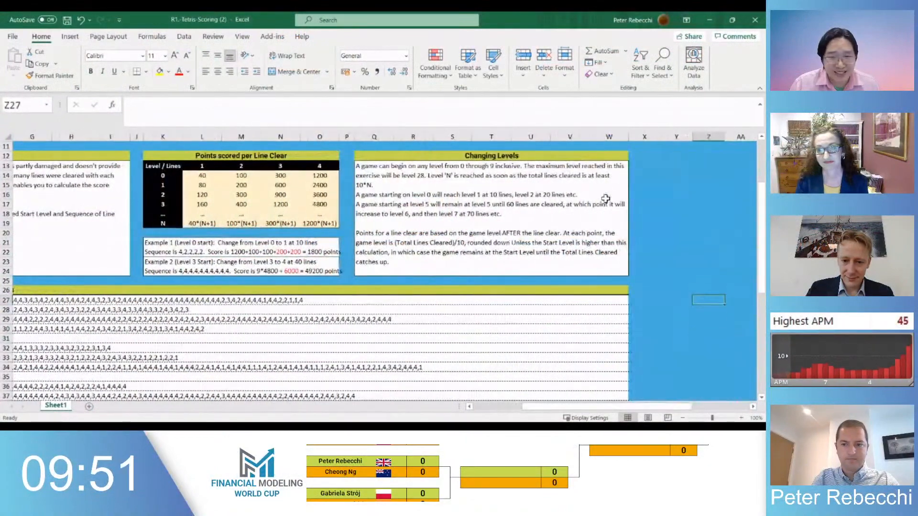
key("Right")
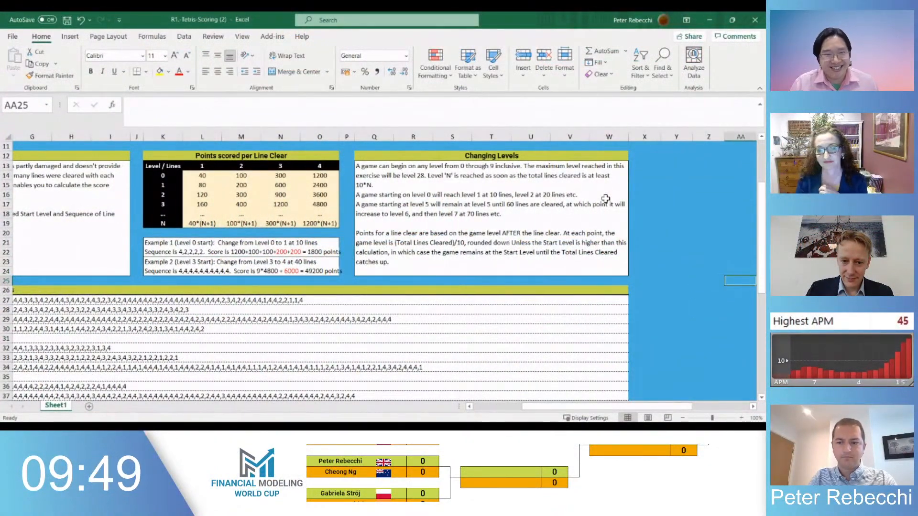
key("Left")
key("Left")
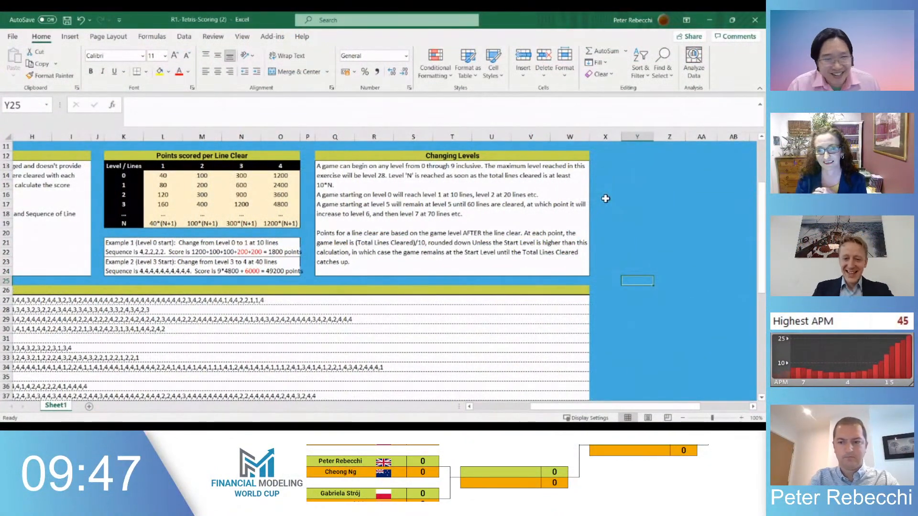
type("mid")
key("Return")
key("Return")
type("=mid")
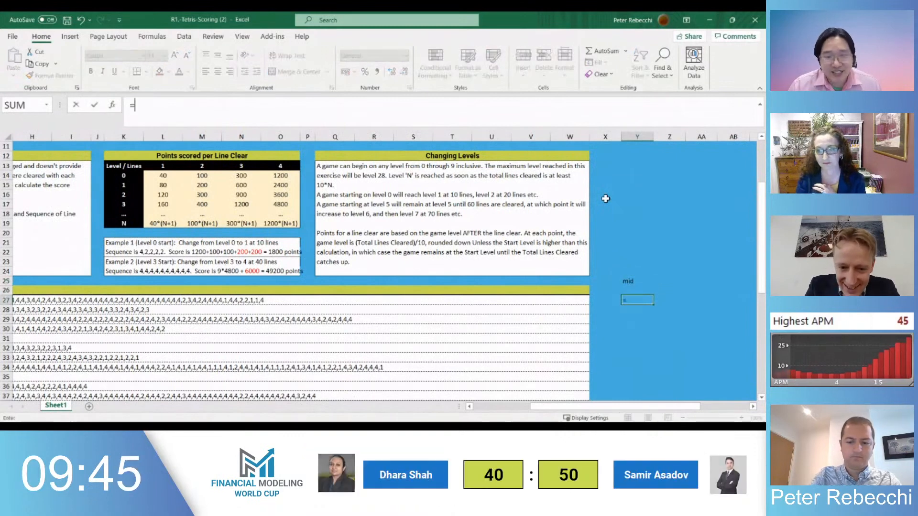
type("(")
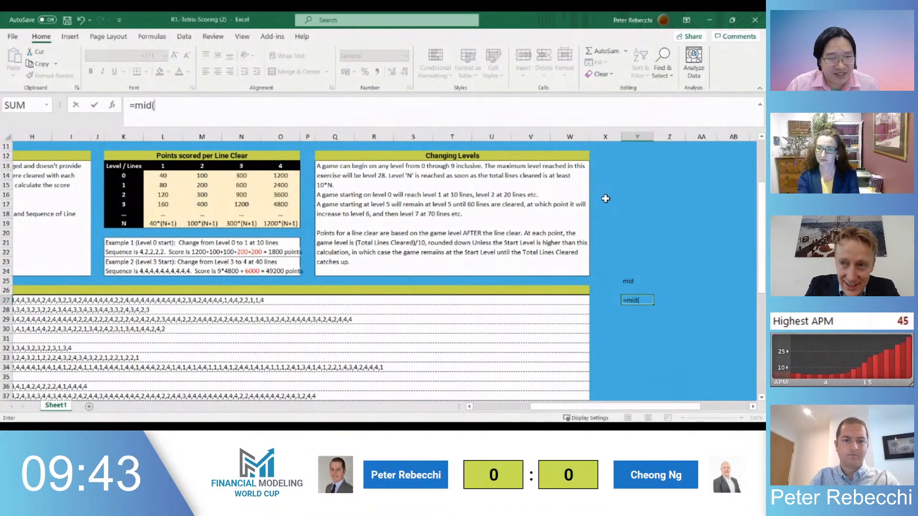
key("ctrl+Left")
key("ctrl+Left")
key("Right")
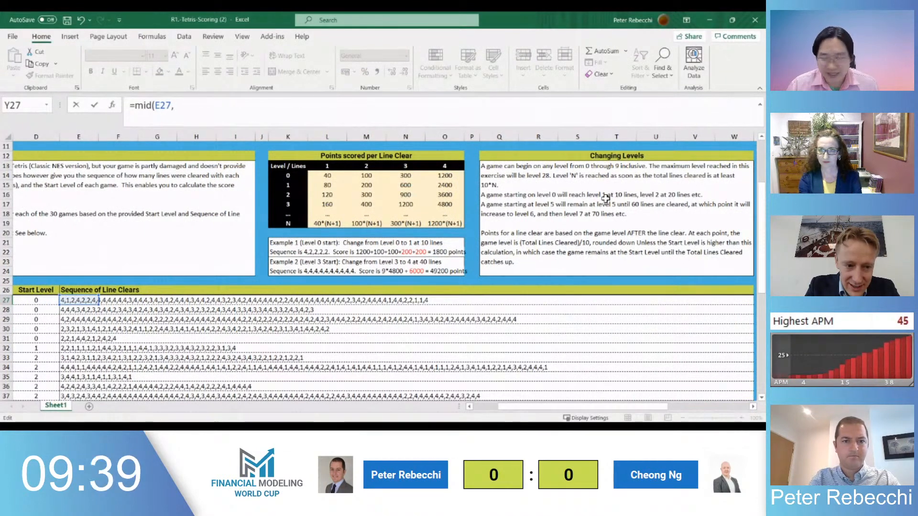
key("Up")
key("Up")
key("Down")
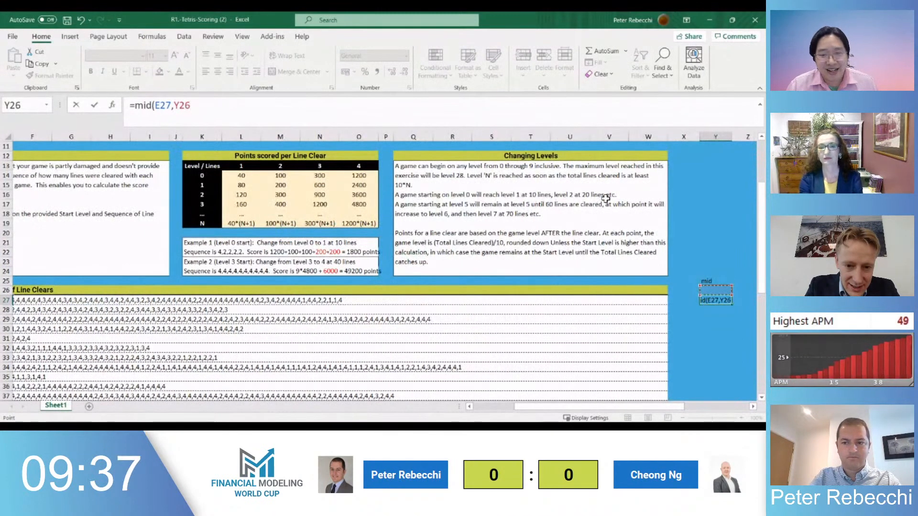
key("Return")
key("Return")
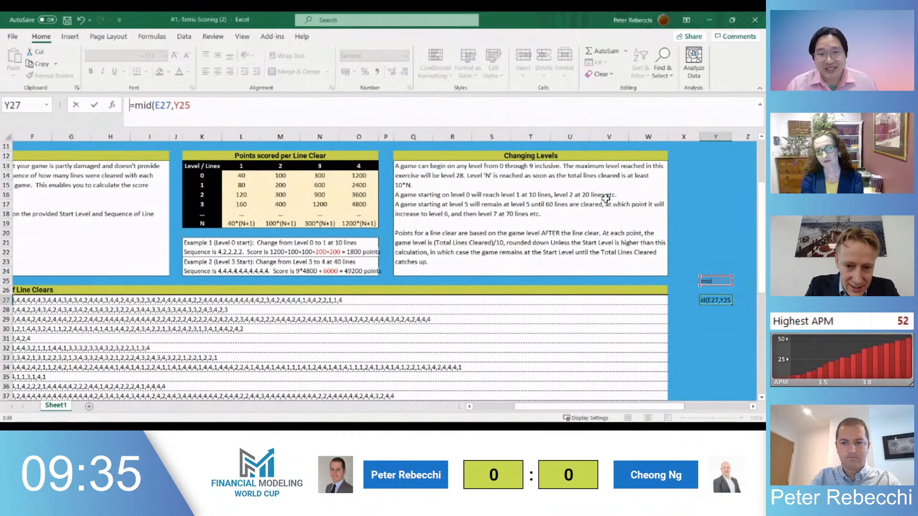
key("Escape")
Move the "mid" label from Y25 up to Y24
key("Up")
key("Up")
key("ctrl+x")
key("Up")
key("ctrl+v")
key("Down")
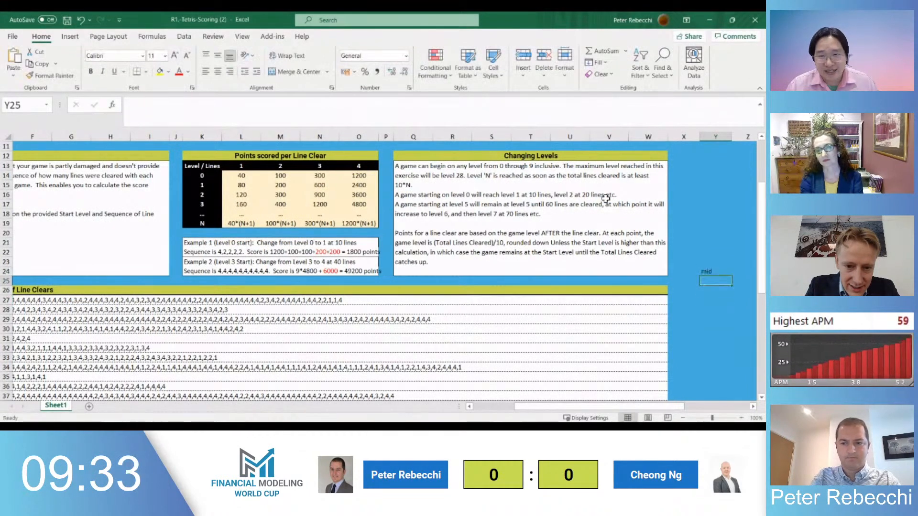
Enter the formula =MID(Y25,Y26,1) in cell Y27
key("Down")
key("Down")
type("=mid(")
key("Up")
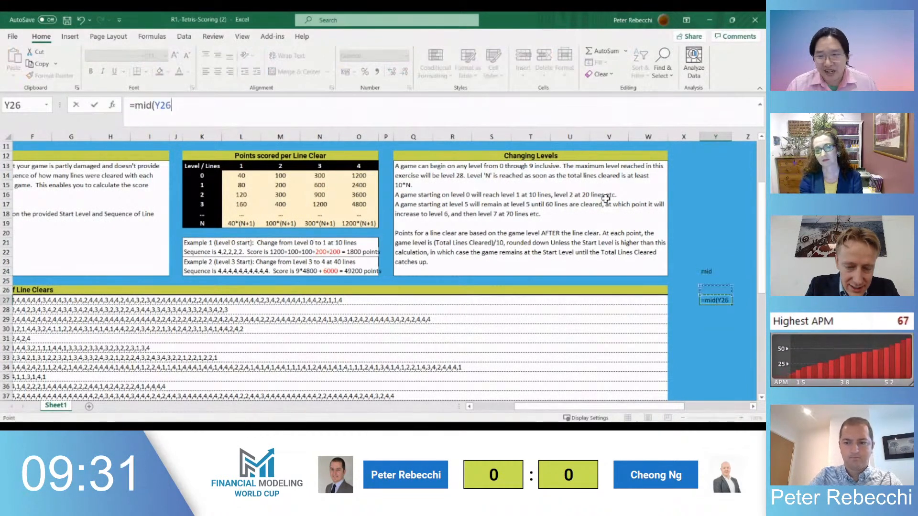
type(",")
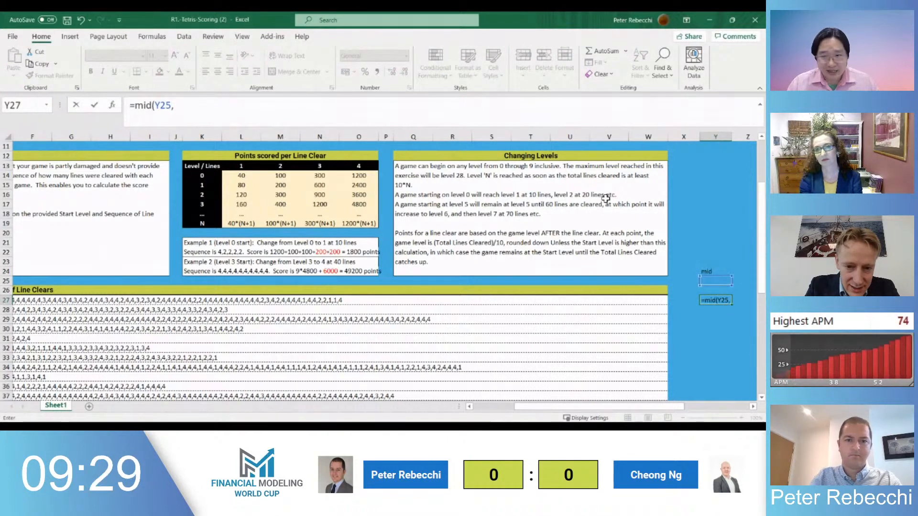
key("Up")
key("Up")
key("Up")
type(",1")
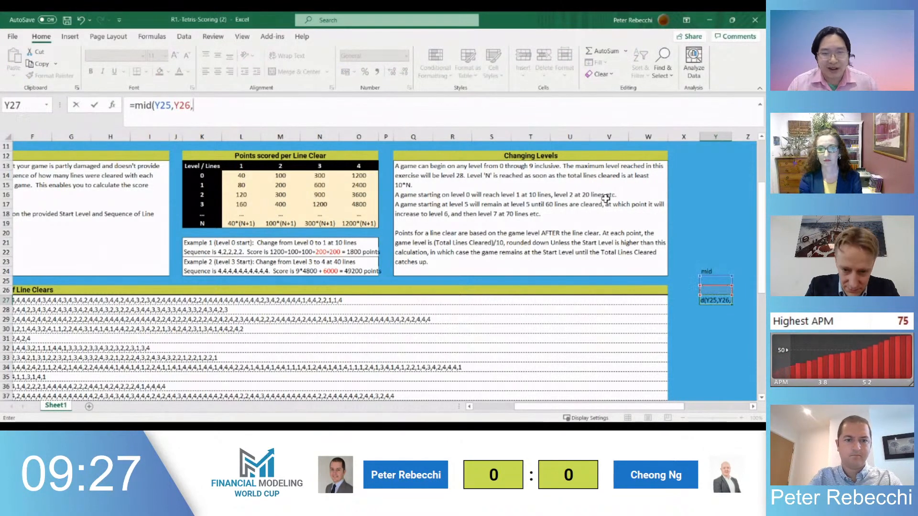
key("Return")
Enter 1 in Y25 as the counter and the formula =Y25*2+1 in Y26
key("Up")
key("Up")
key("Up")
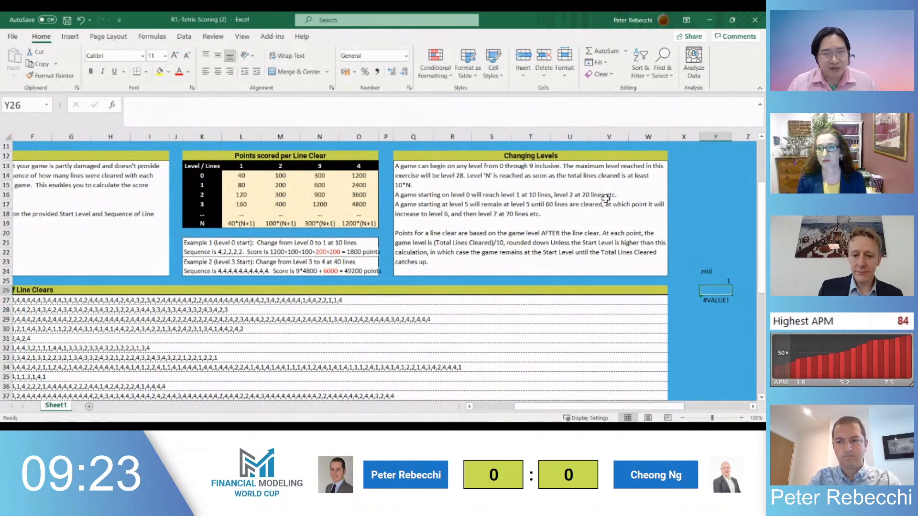
type("=")
key("Up")
type("*")
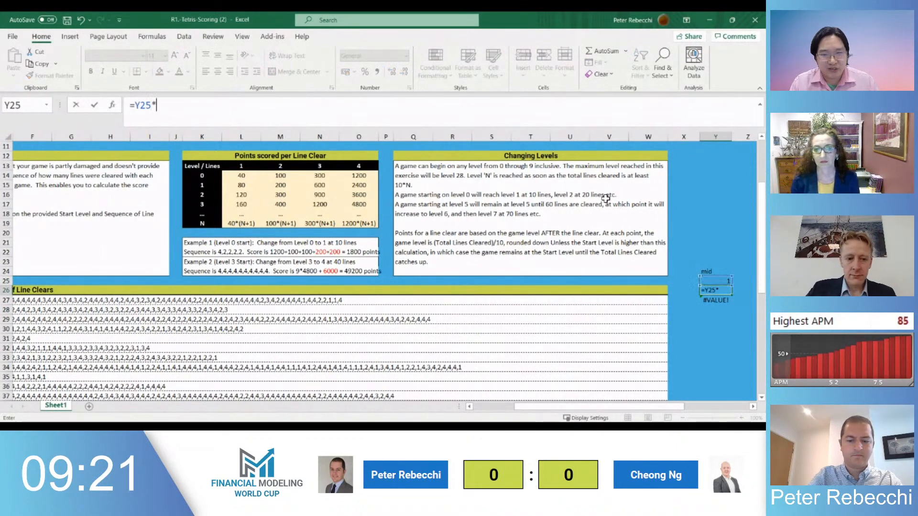
type("2 +1")
key("Return")
Copy the two helper cells Y25:Y26 across to column AD
key("Up")
key("Up")
key("shift+Down")
key("shift+Right")
key("shift+Right")
key("shift+Right")
key("shift+Right")
key("shift+Right")
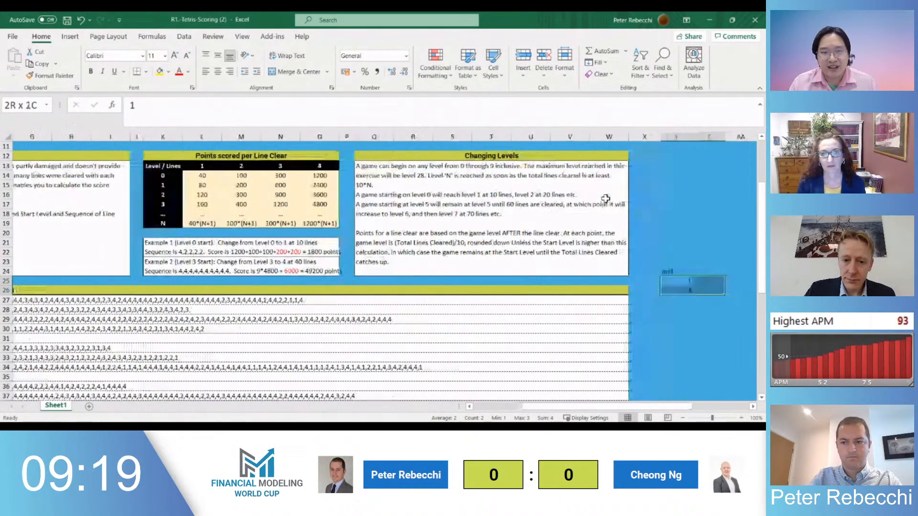
key("ctrl+r")
Change the text argument of the MID formula in Y27 to E27, game 1's sequence of line clears
key("Down")
key("Down")
key("F2")
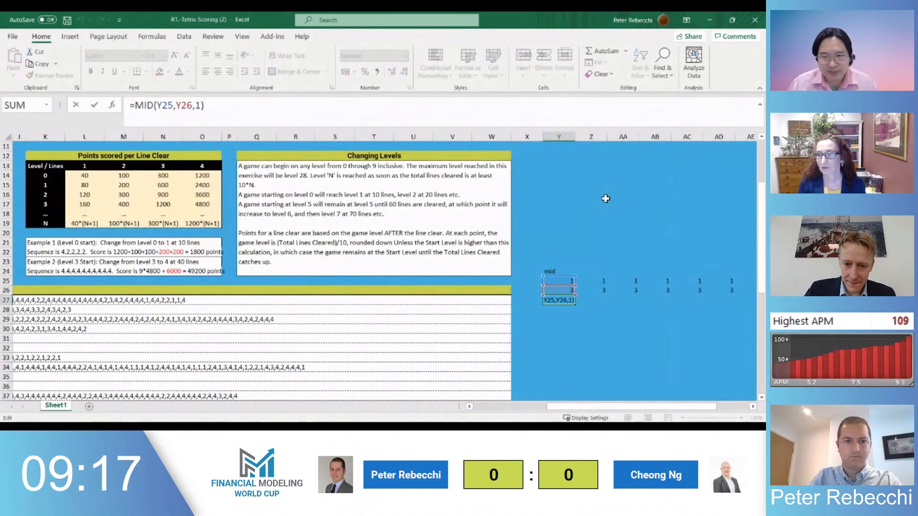
key("Return")
key("Up")
key("F2")
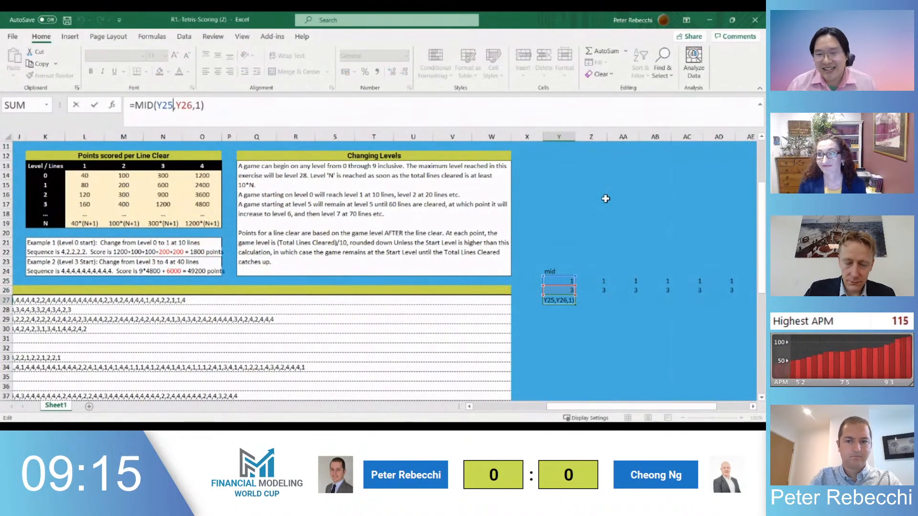
key("ctrl+Left")
key("ctrl+Left")
key("ctrl+Left")
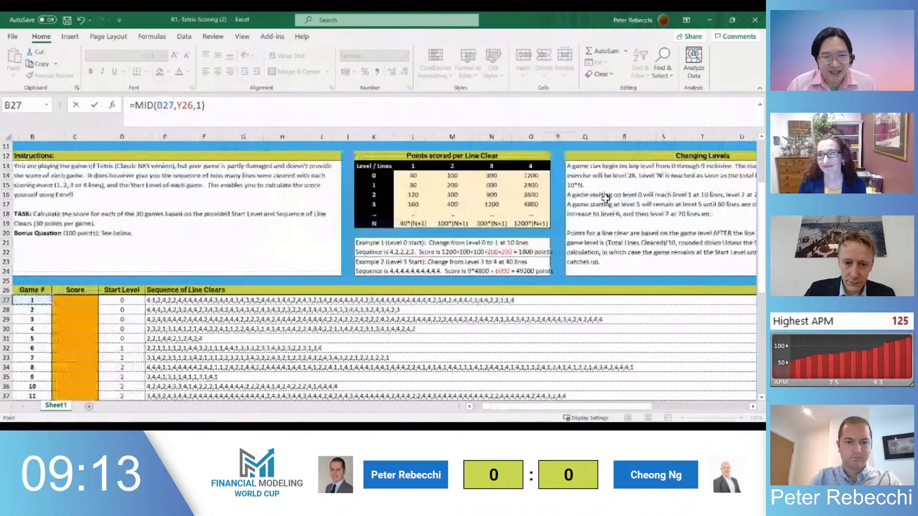
key("ctrl+Right")
key("ctrl+Right")
key("Return")
key("Up")
Try to point the character position argument of Y27's MID formula to Y25
key("Right")
key("Left")
key("F2")
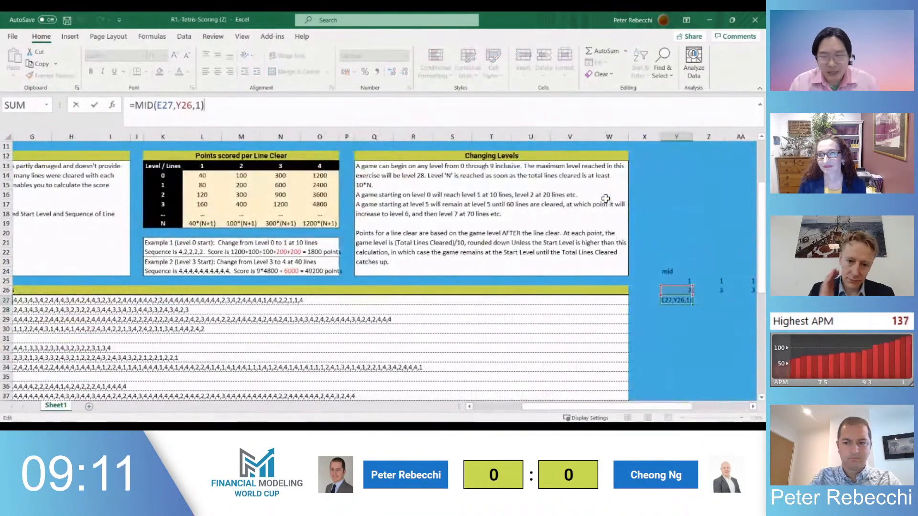
key("F2")
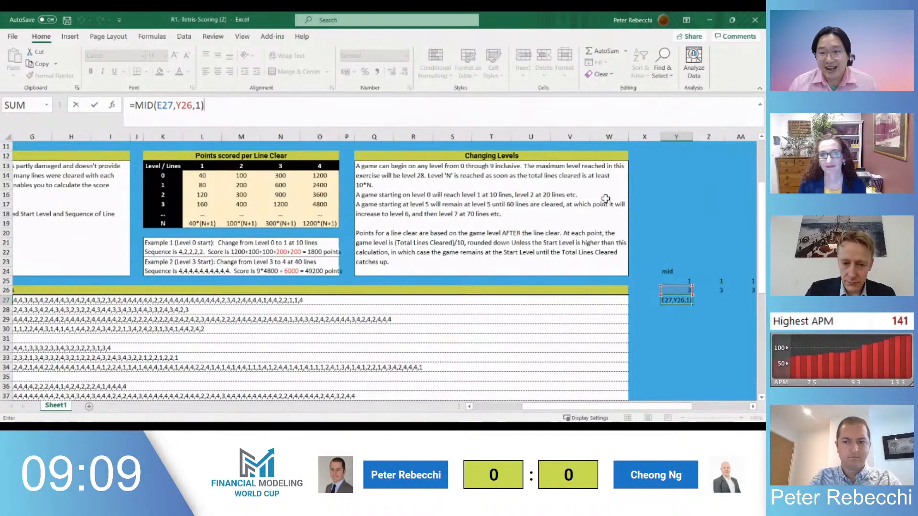
key("ctrl+Left")
key("ctrl+Right")
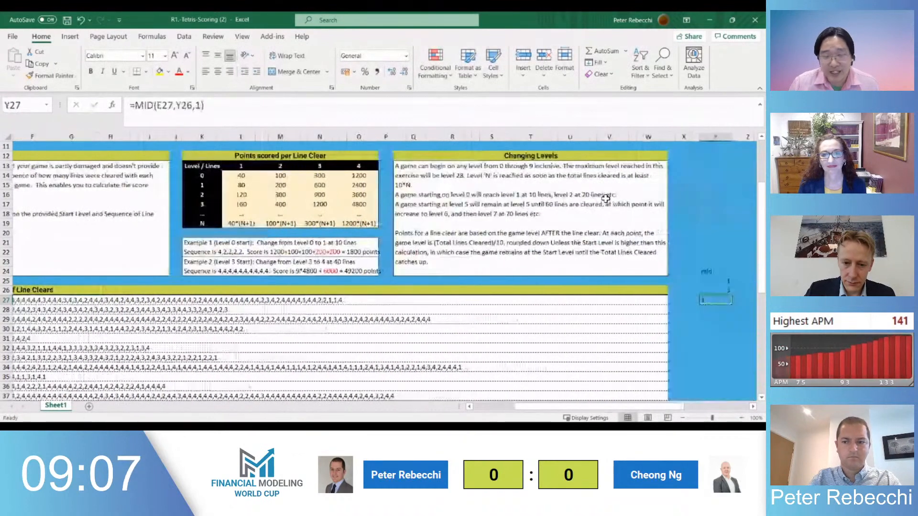
key("F2")
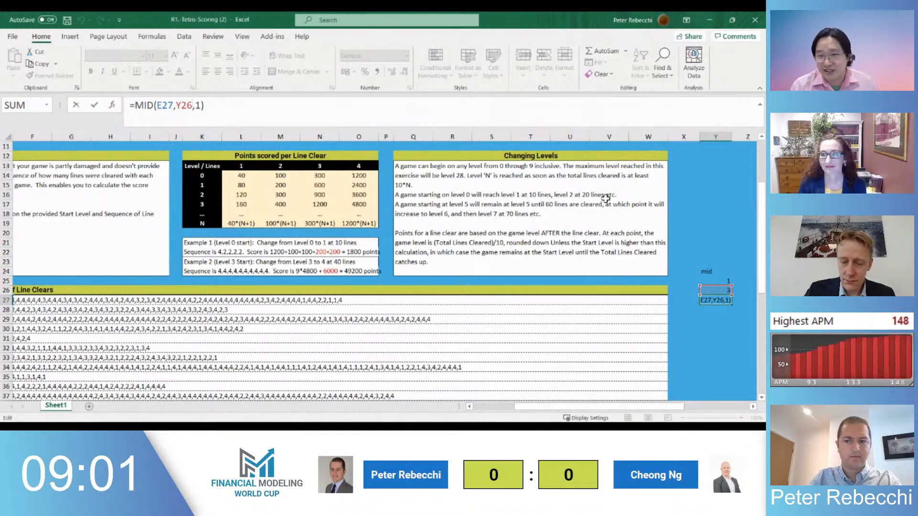
key("ctrl+shift+Left")
key("F2")
key("Up")
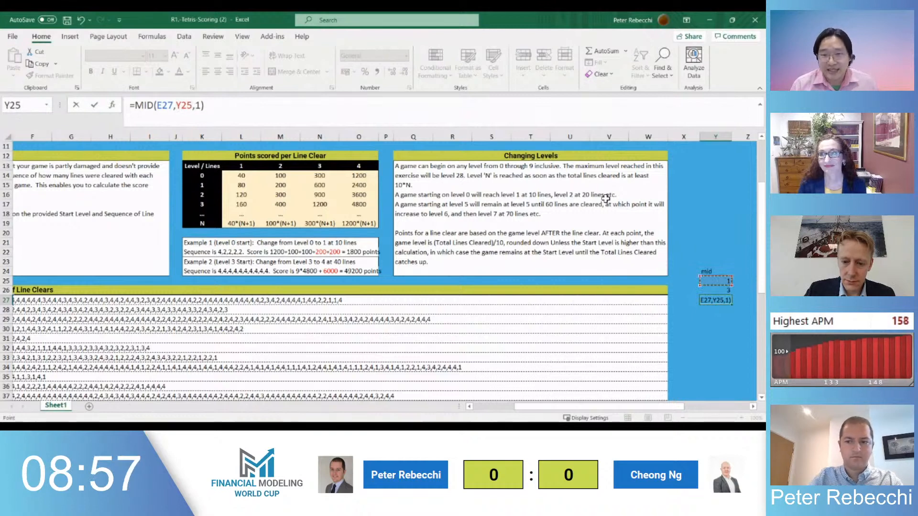
key("Return")
Change the position formula in Y26 to =Y25*2-1
key("Up")
key("Up")
key("F2")
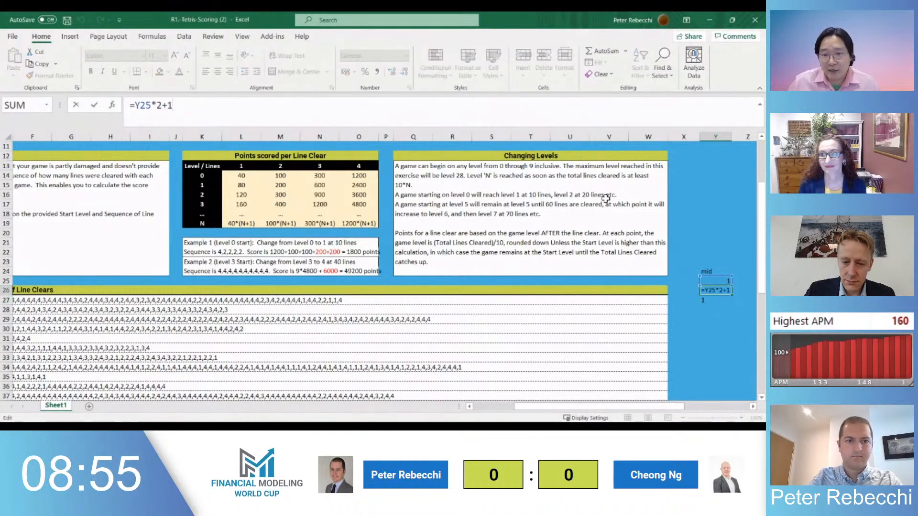
key("BackSpace")
key("BackSpace")
type("-1")
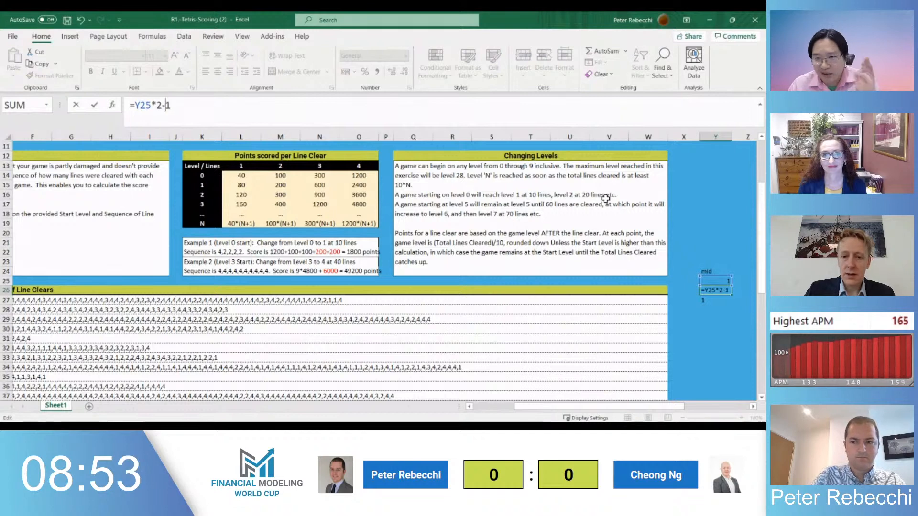
key("Return")
Copy the MID formula from Y27 across row 27, well beyond column AT
key("Up")
key("shift+Up")
key("shift+Right")
key("shift+Right")
key("shift+Right")
key("shift+Right")
key("Down")
key("shift+Right")
key("shift+Right")
key("shift+Right")
key("shift+Right")
key("shift+Right")
key("shift+Right")
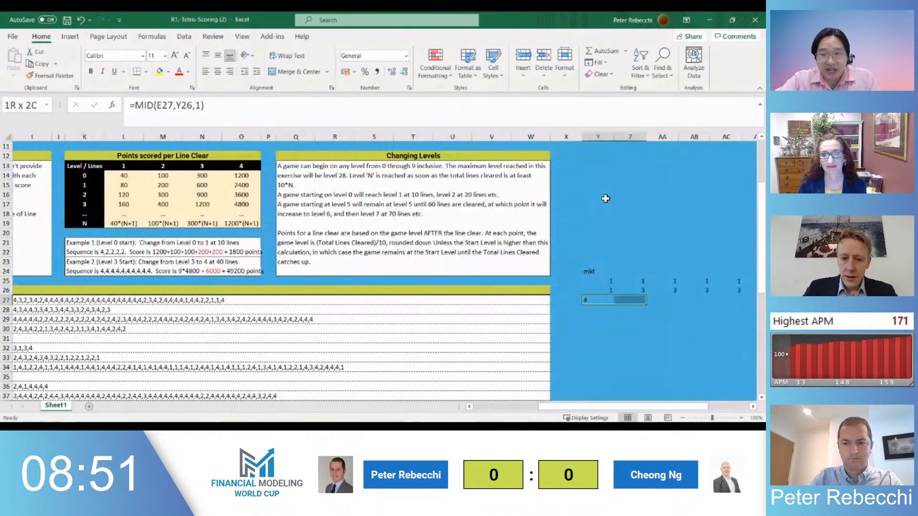
key("shift+Right")
key("shift+Right")
key("alt+shift+Page_Down")
key("ctrl+r")
key("Left")
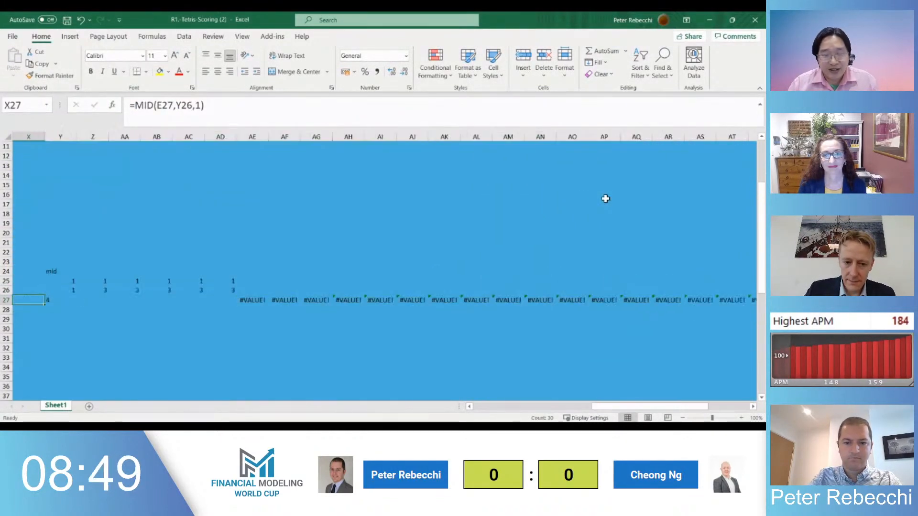
Copy the counter and position cells Y25:Y26 across to about column BS, and return to Y27
key("Right")
key("Up")
key("ctrl+shift+Right")
key("shift+Up")
key("ctrl+shift+Right")
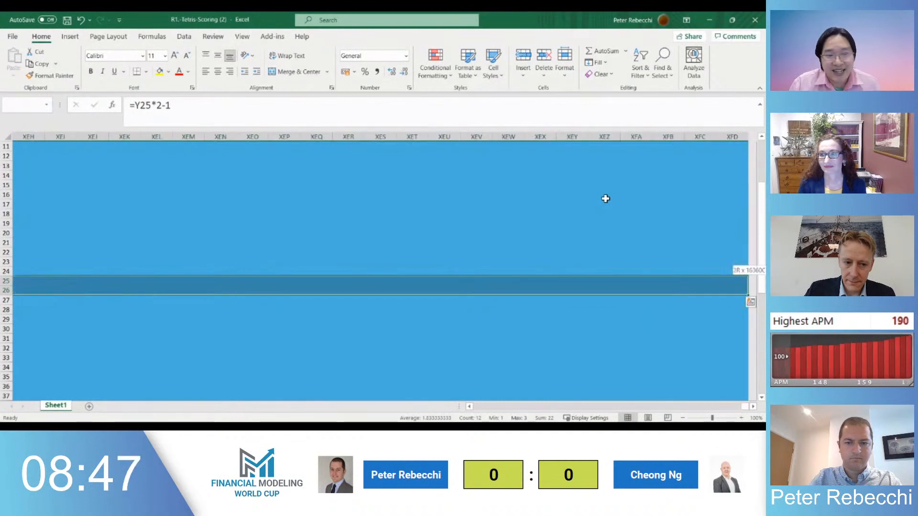
key("Left")
key("Right")
key("shift+Up")
key("shift+Right")
key("shift+Right")
key("shift+Right")
key("shift+Right")
key("shift+Right")
key("shift+Right")
key("shift+Right")
key("shift+Right")
key("shift+Right")
key("shift+Right")
key("shift+Right")
key("shift+Right")
key("shift+Right")
key("shift+Right")
key("shift+Right")
key("shift+Right")
key("shift+Right")
key("shift+Right")
key("shift+Right")
key("shift+Right")
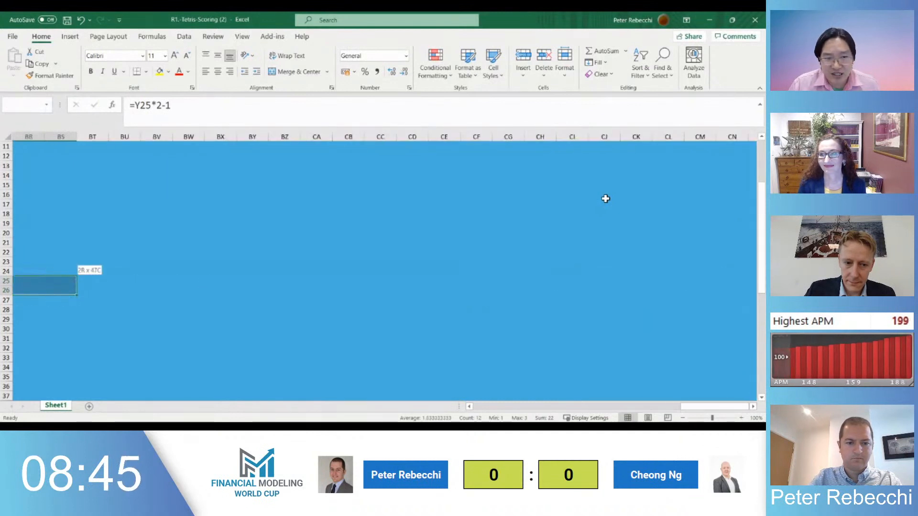
key("ctrl+r")
key("ctrl+BackSpace")
key("Down")
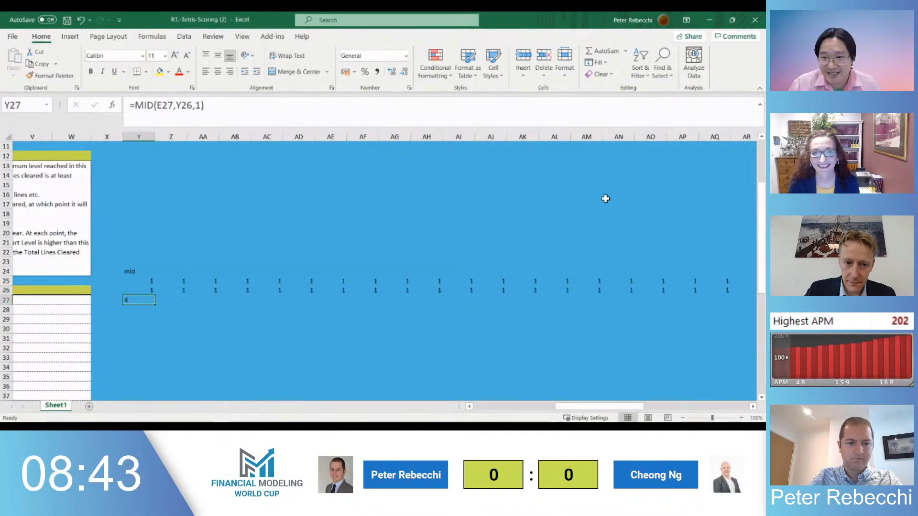
key("shift+F10")
key("Escape")
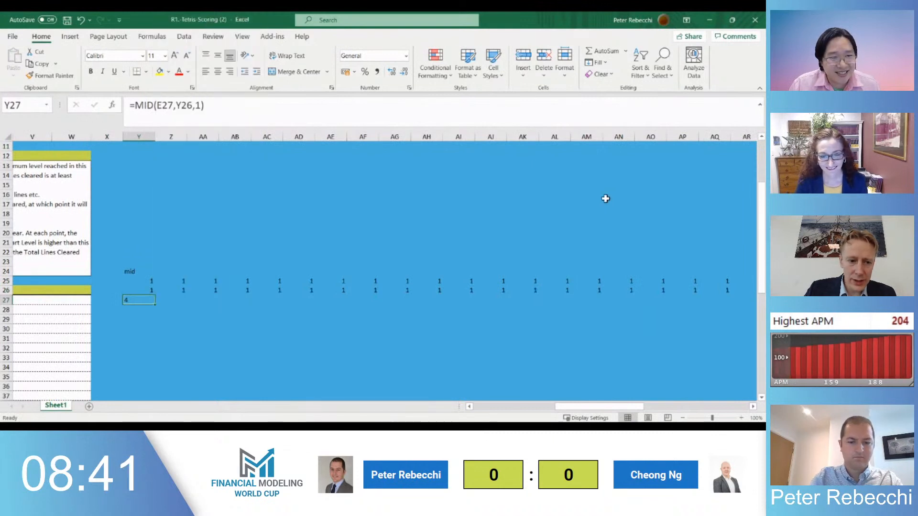
Check the MID formulas copied across row 27
key("shift+Right")
key("shift+Right")
key("shift+Right")
key("shift+Right")
key("shift+Right")
key("shift+Right")
key("shift+Right")
key("shift+Right")
key("shift+Right")
key("shift+Right")
key("shift+Right")
key("shift+Right")
key("shift+Right")
key("shift+Right")
key("shift+Right")
key("shift+Right")
key("shift+Right")
key("shift+Right")
key("shift+Right")
key("shift+Right")
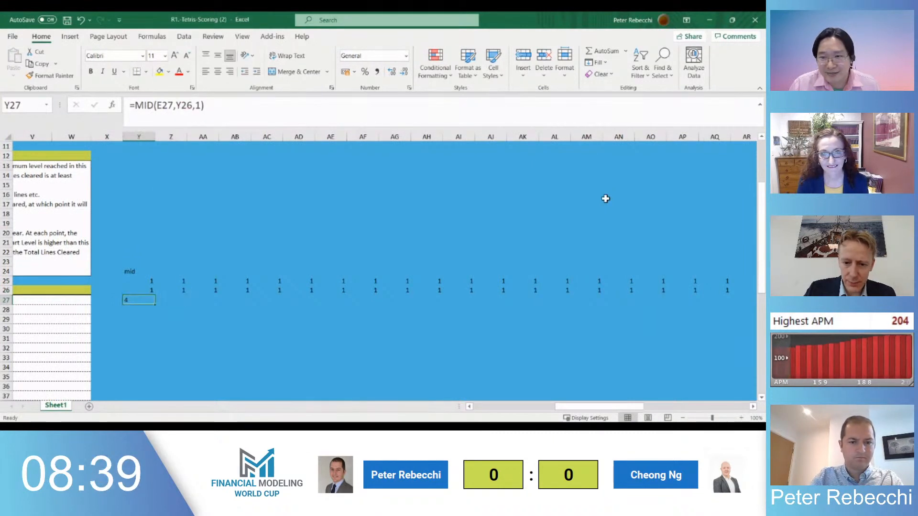
Lock column E in Y27's formula to give =MID($E27,Y26,1), and copy it across row 27 to column BB
key("F2")
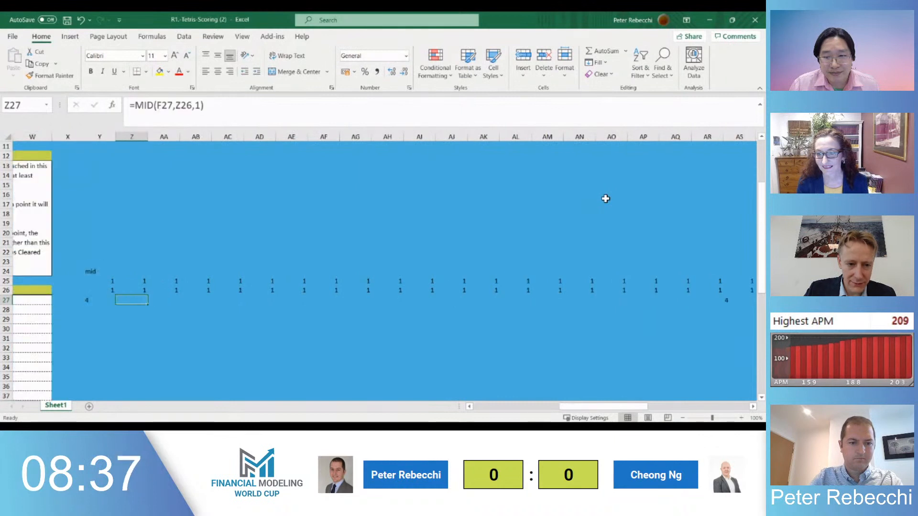
key("Left")
key("Left")
key("Left")
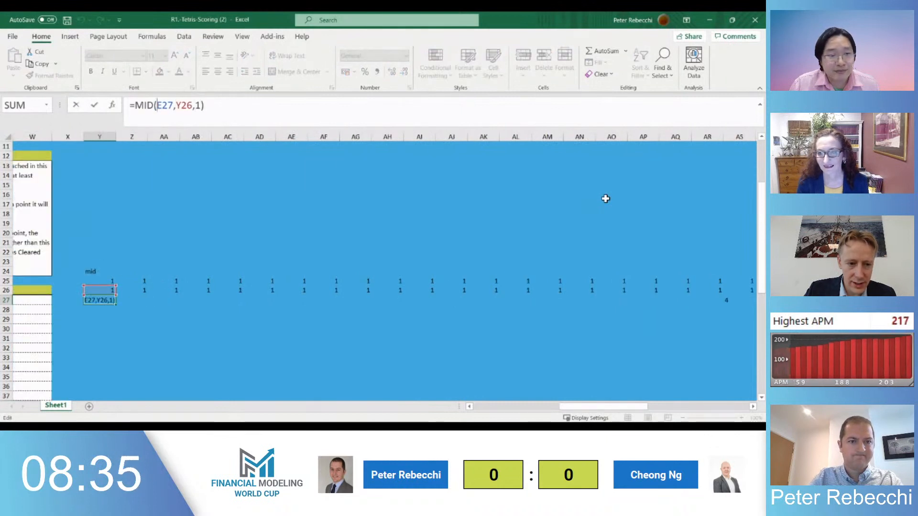
key("Left")
key("Left")
key("Left")
key("Left")
key("Left")
key("Left")
key("Left")
type("$")
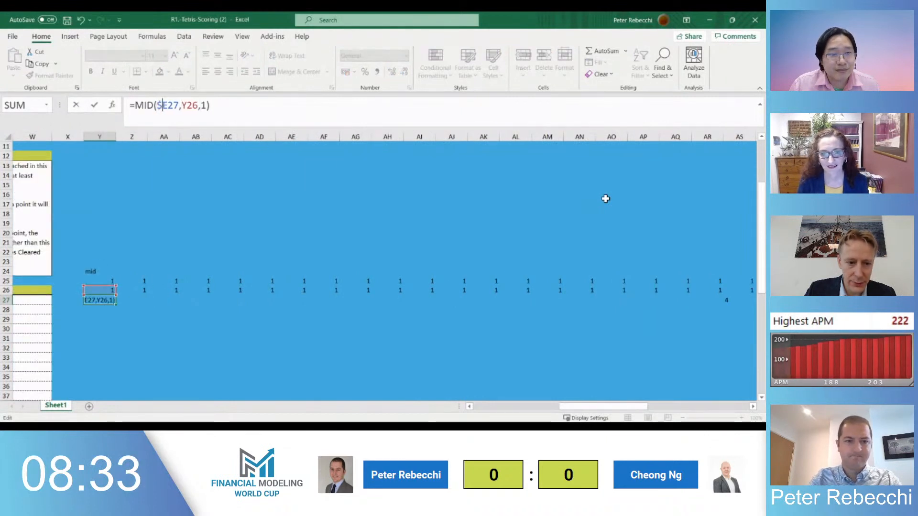
key("ctrl+Return")
key("ctrl+shift+Right")
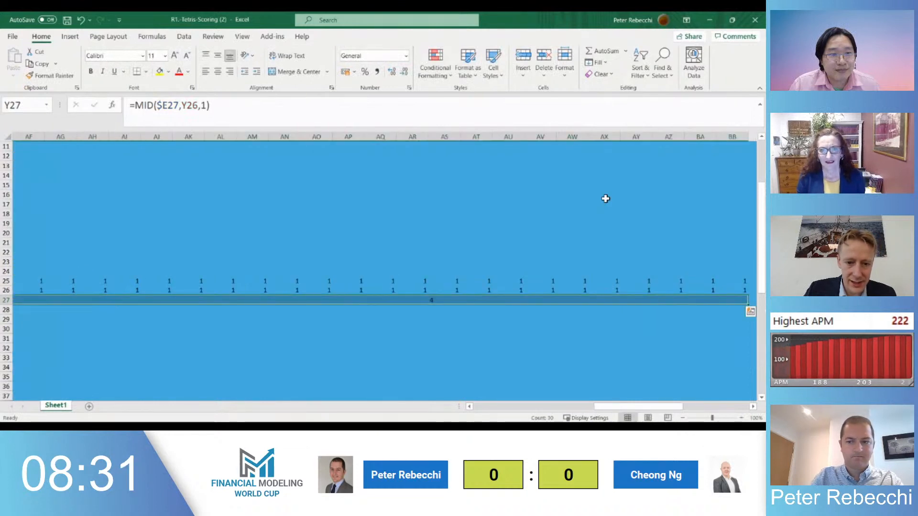
key("ctrl+r")
Examine the extracted line clears at the start of row 27 and the position formula in Y26
key("Left")
key("Left")
key("Left")
key("Left")
key("Left")
key("Left")
key("Left")
key("Left")
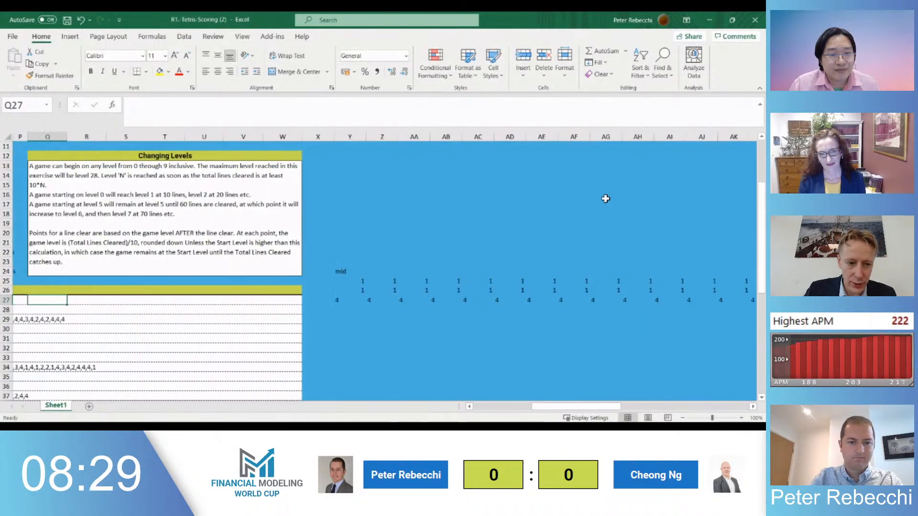
key("Right")
key("Right")
key("Right")
key("Right")
key("Right")
key("Right")
key("Right")
key("Right")
key("Up")
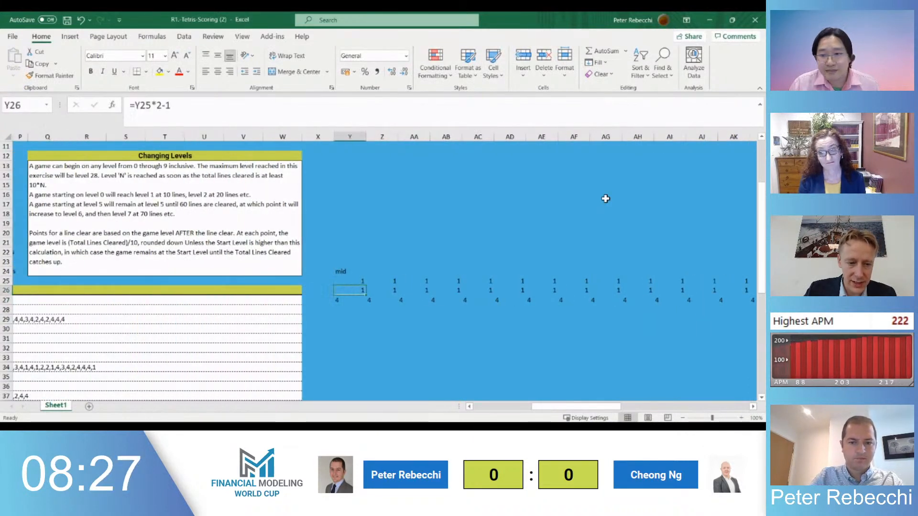
key("F2")
key("Escape")
Enter the counter formula =Y25+1 in Z25 and copy it across row 25 to column BS
key("Up")
key("Right")
type("=")
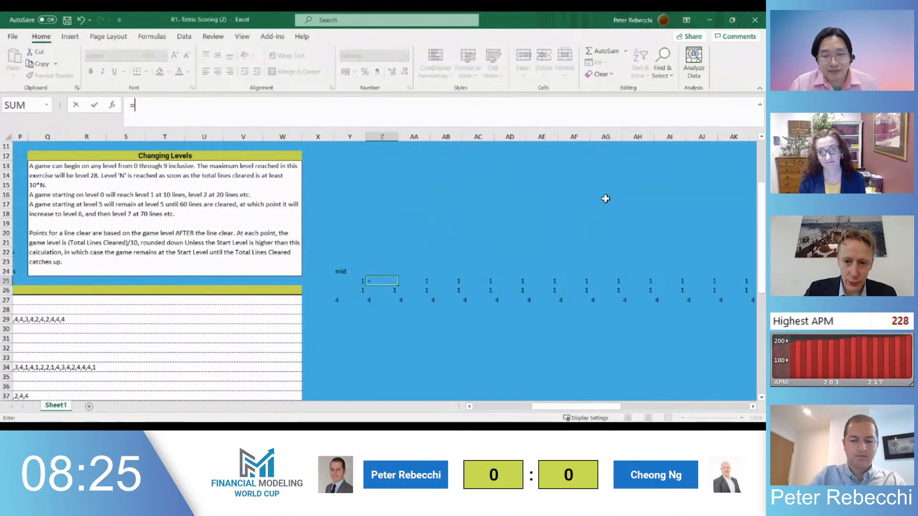
type("Y25+1")
key("Return")
key("Up")
key("ctrl+shift+Right")
key("ctrl+r")
key("Left")
key("Left")
key("Left")
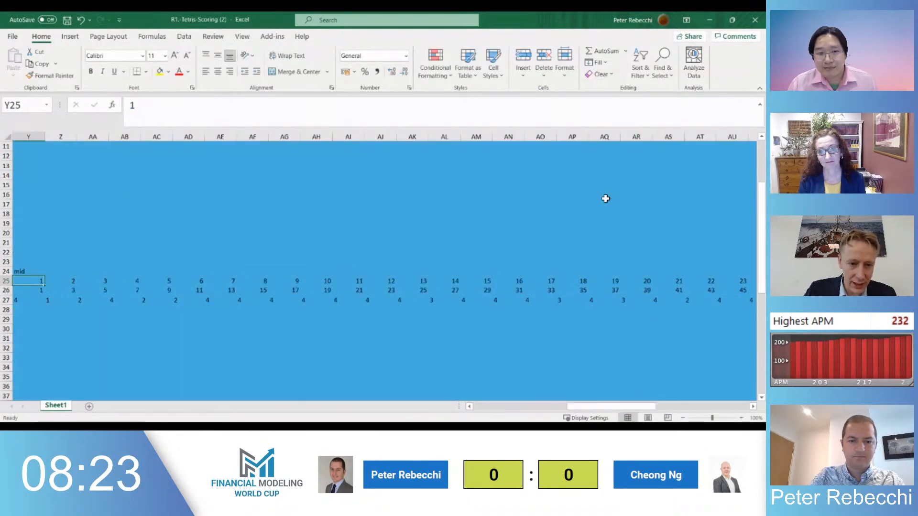
Compare the line clears extracted in row 27 with game 1's original sequence of line clears
key("Right")
key("Down")
key("Left")
key("Left")
key("Left")
key("Left")
key("Left")
key("Left")
key("Left")
key("Left")
key("Left")
key("Left")
key("Left")
key("Left")
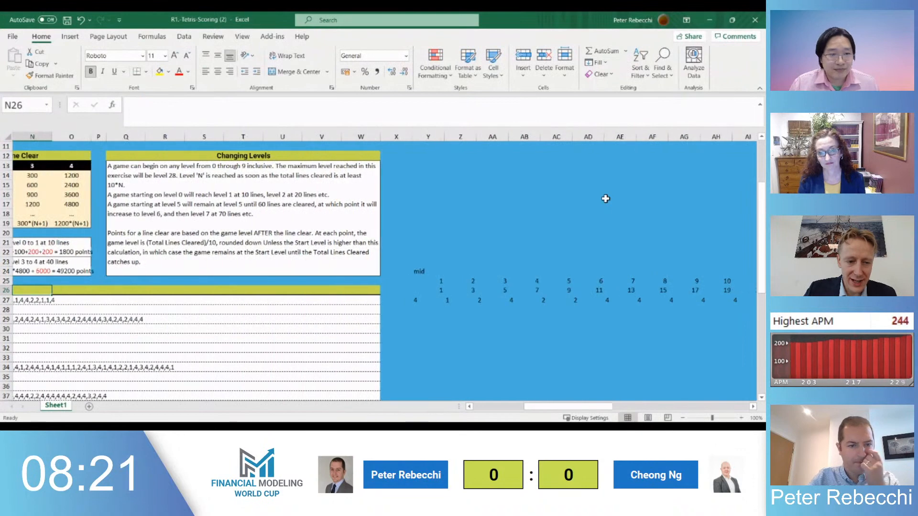
key("Left")
key("Left")
key("Left")
key("Left")
key("Left")
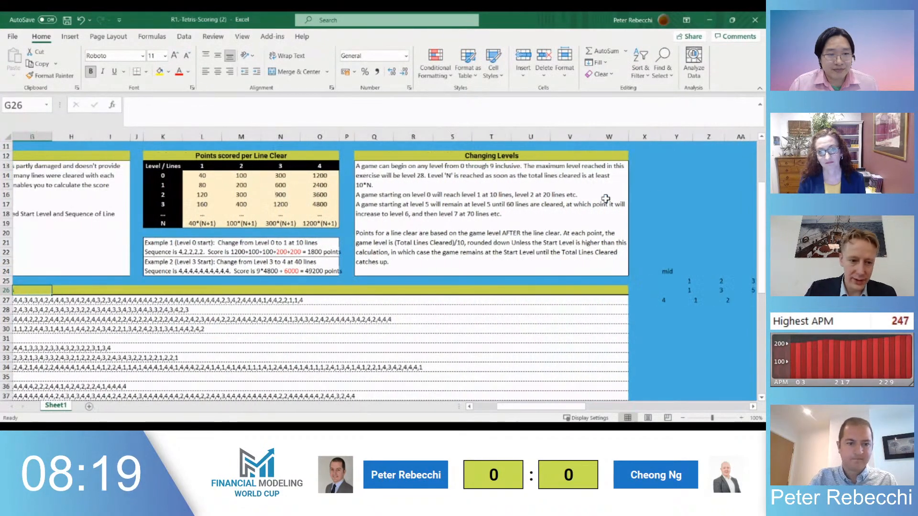
Narrow columns Y to BS to a width of 2, and widen them slightly so two-digit numbers fit
key("ctrl+Right")
key("ctrl+shift+Right")
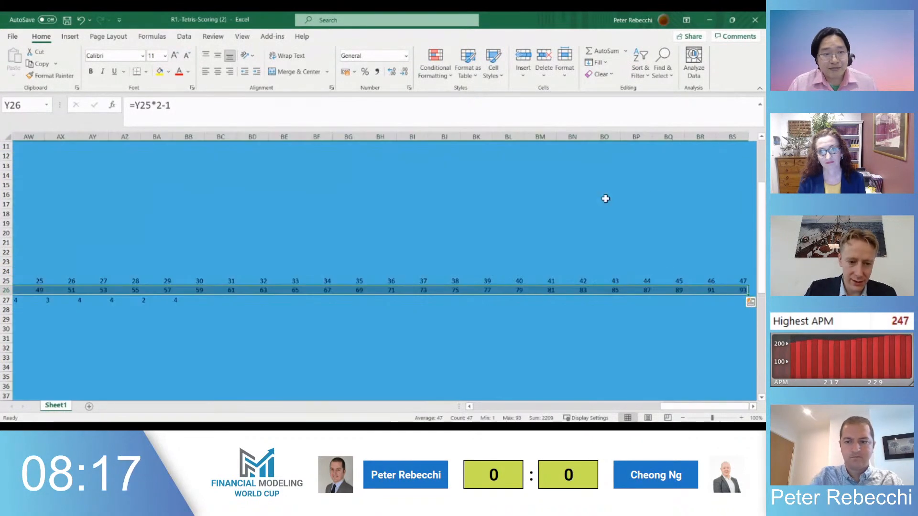
key("alt+h")
type("ow")
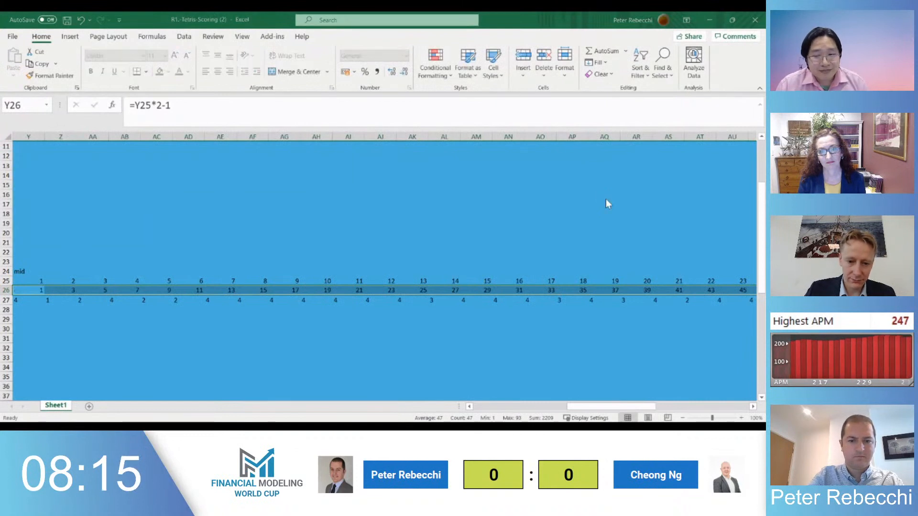
type("2")
key("Return")
key("Left")
key("Right")
key("ctrl+shift+Right")
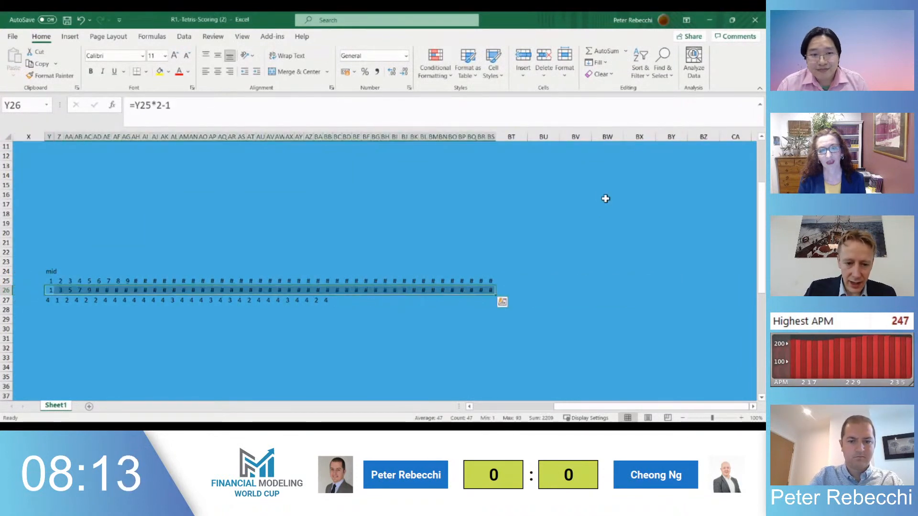
key("Left")
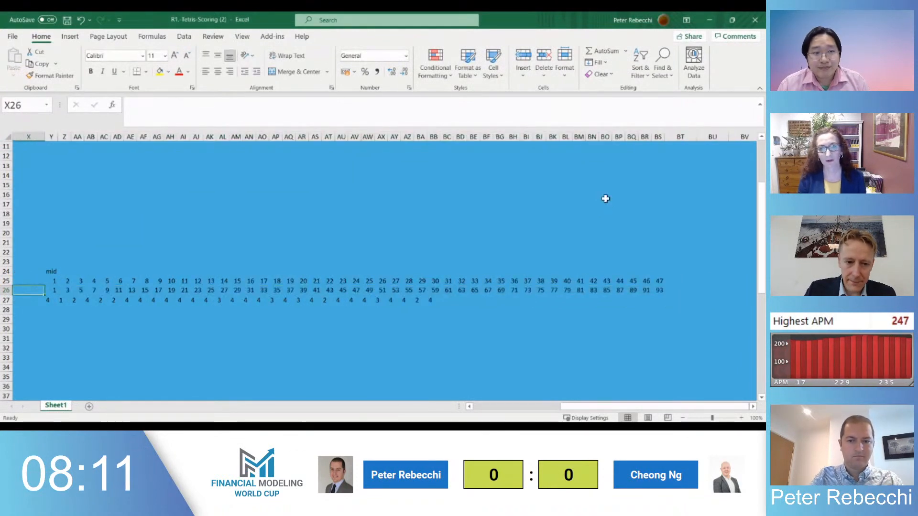
Begin a formula starting with =co in X27, next to game 1's extracted line clears
key("ctrl+Left")
key("Left")
key("Left")
key("Left")
key("Left")
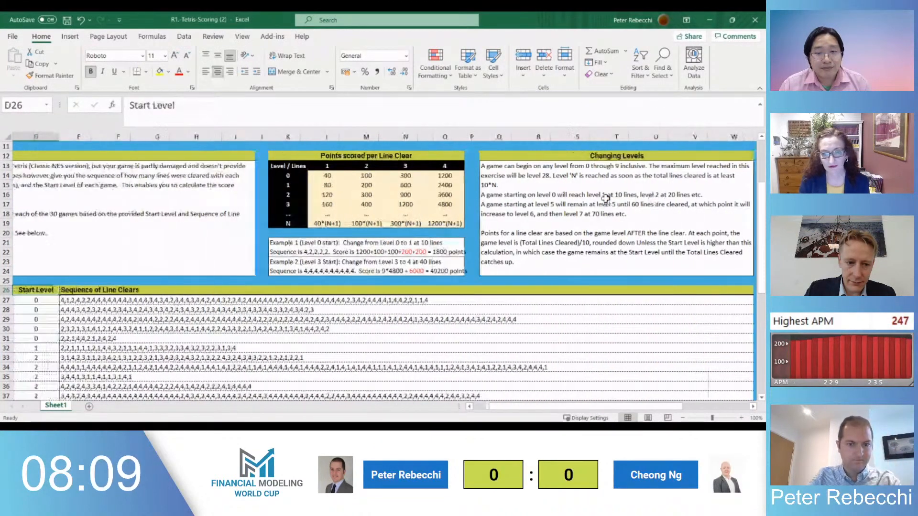
key("Down")
key("Right")
key("Right")
key("ctrl+Right")
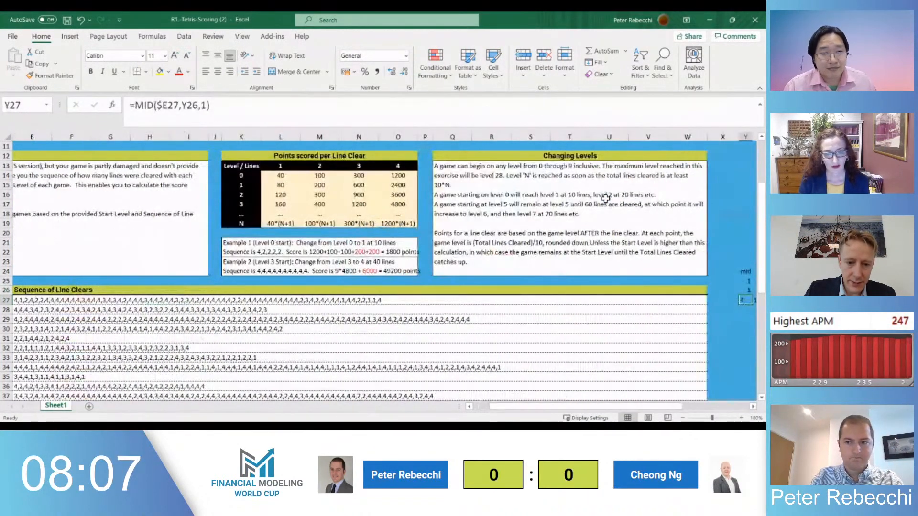
key("Left")
type("=co")
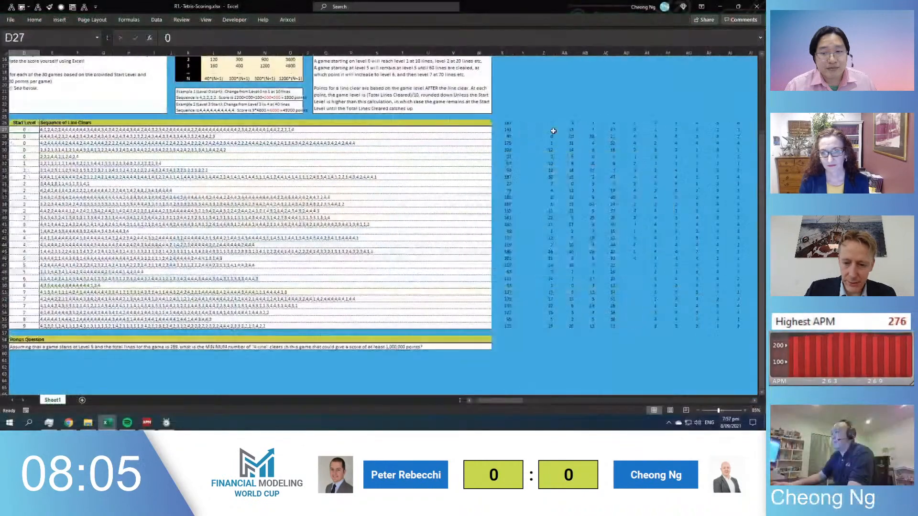
Switch to the other contestant's Tetris Scoring workbook and examine its line-clear sequences, scoring rules and helper columns
key("Right")
key("Right")
key("Right")
key("Right")
key("Right")
key("Right")
key("Right")
key("Right")
key("Right")
key("Right")
key("Right")
key("Right")
key("Right")
key("Right")
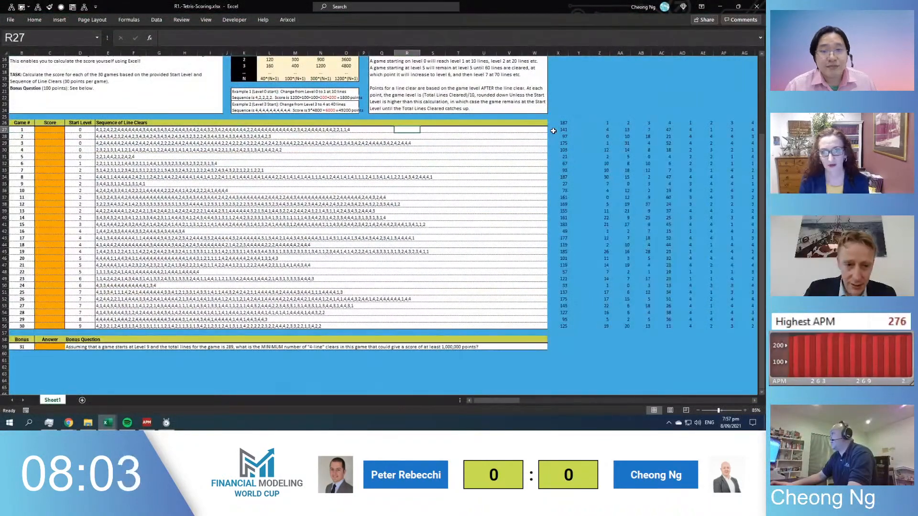
key("Left")
key("Left")
key("Left")
scroll(553, 130, "up", 3)
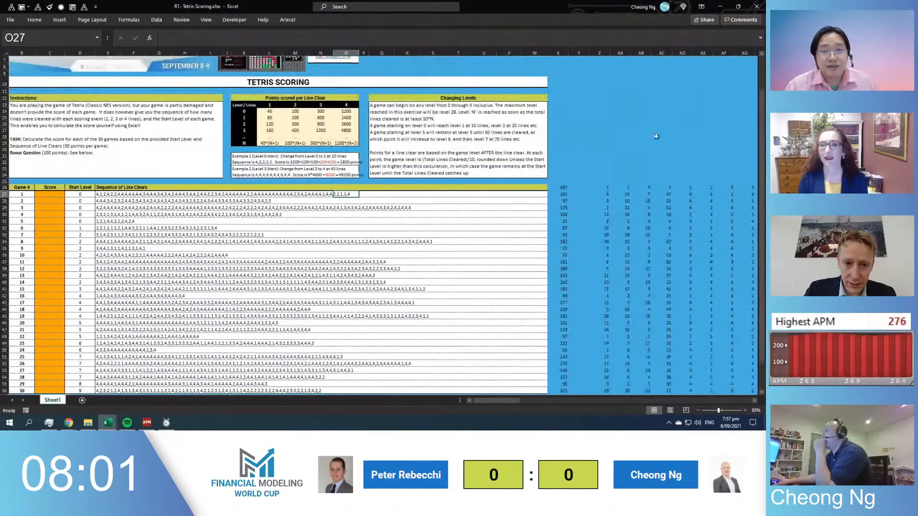
left_click(602, 189)
left_click(601, 156)
left_click(603, 180)
left_click(603, 168)
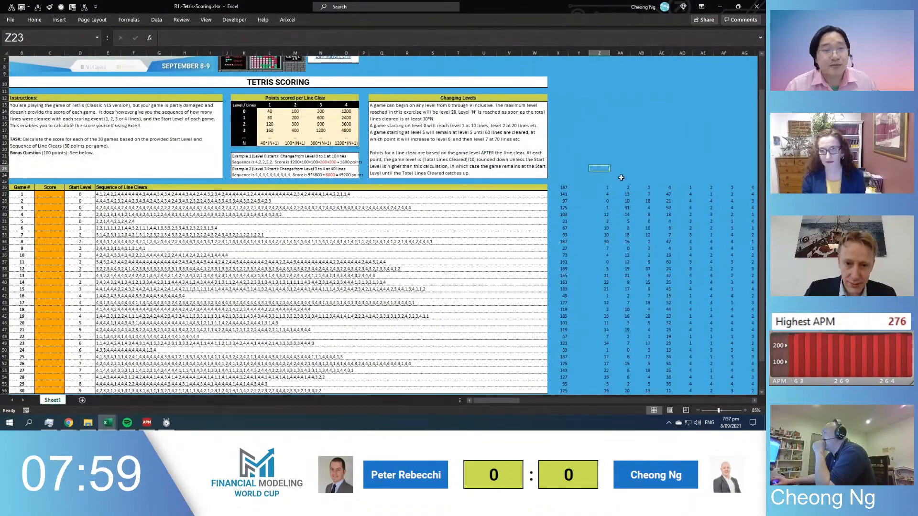
left_click(621, 176)
left_click(603, 176)
left_click(607, 180)
key("Down")
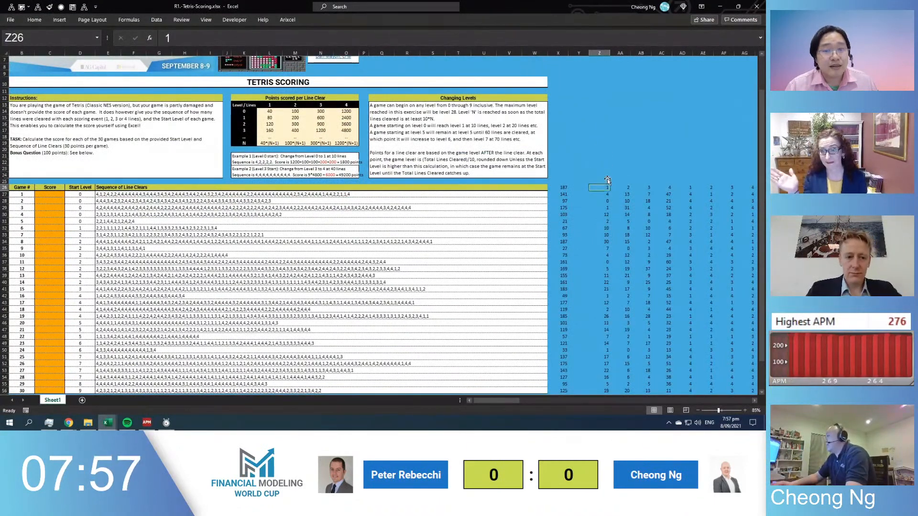
key("Down")
key("Up")
key("Up")
key("Down")
key("Down")
key("Left")
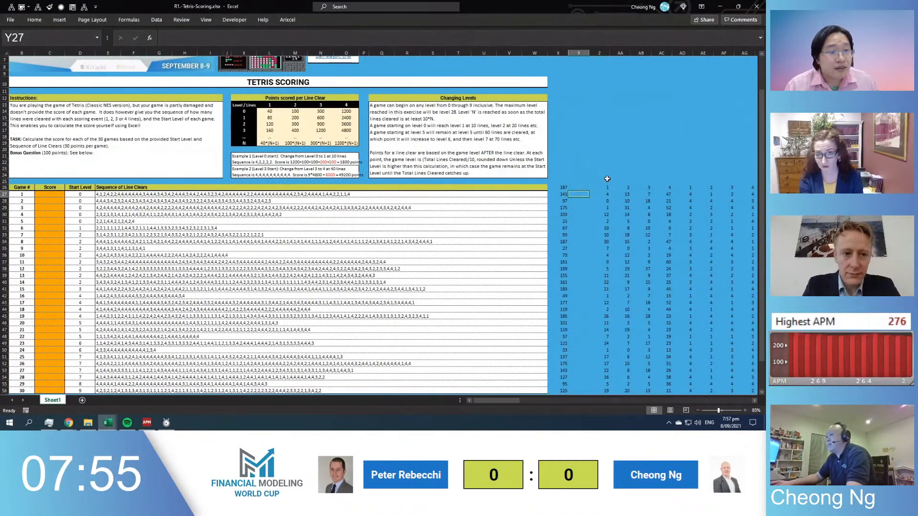
type("=")
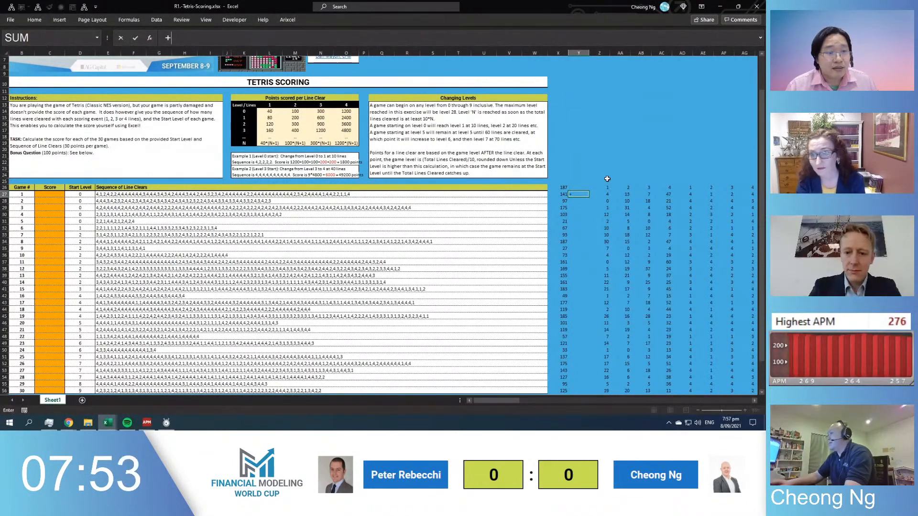
key("Escape")
key("Left")
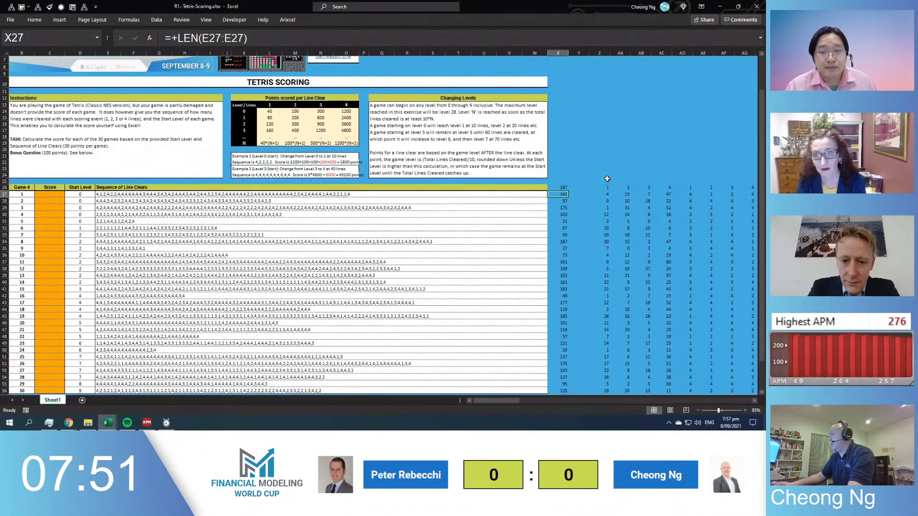
key("Left")
key("Left")
key("Left")
key("Left")
key("Left")
key("Left")
key("Left")
key("Left")
key("Left")
key("Left")
key("Left")
key("Left")
key("Left")
key("Left")
key("Left")
key("Left")
key("Left")
key("Left")
key("Left")
key("Left")
key("Left")
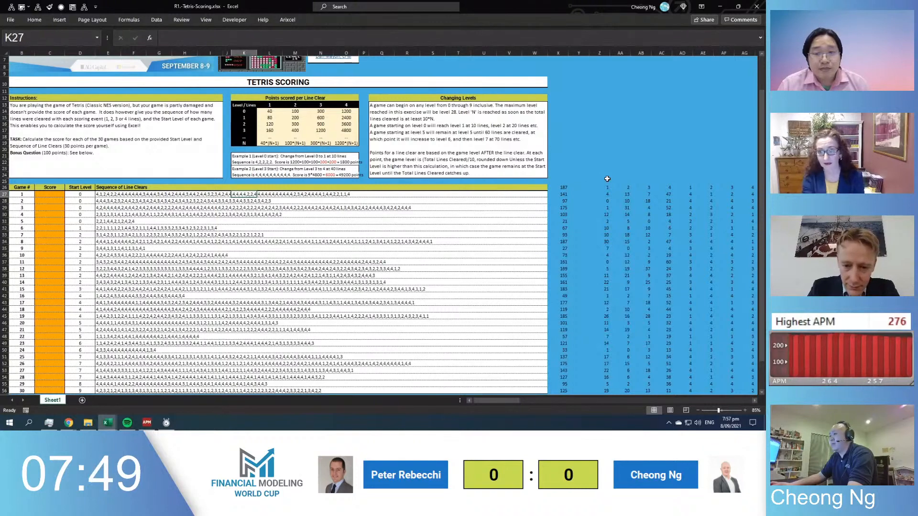
type("+INDEX(")
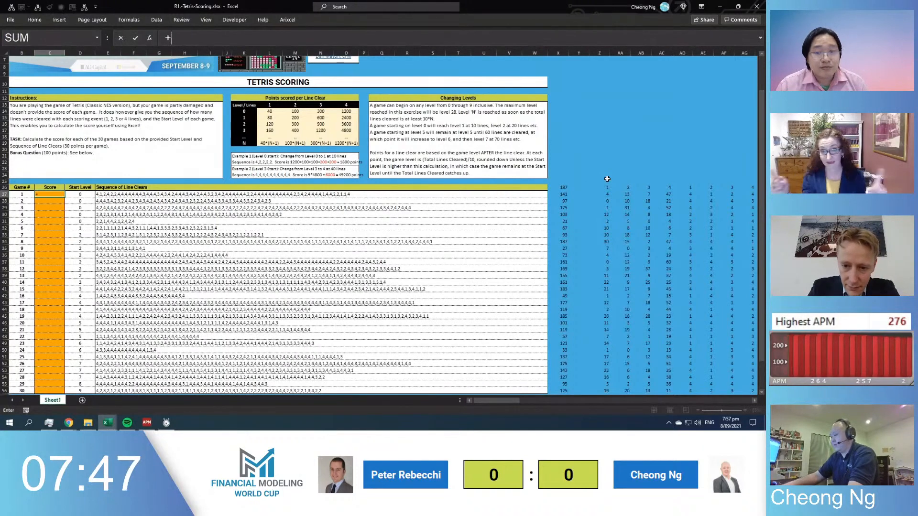
key("Right")
key("Right")
key("Right")
key("Right")
key("Right")
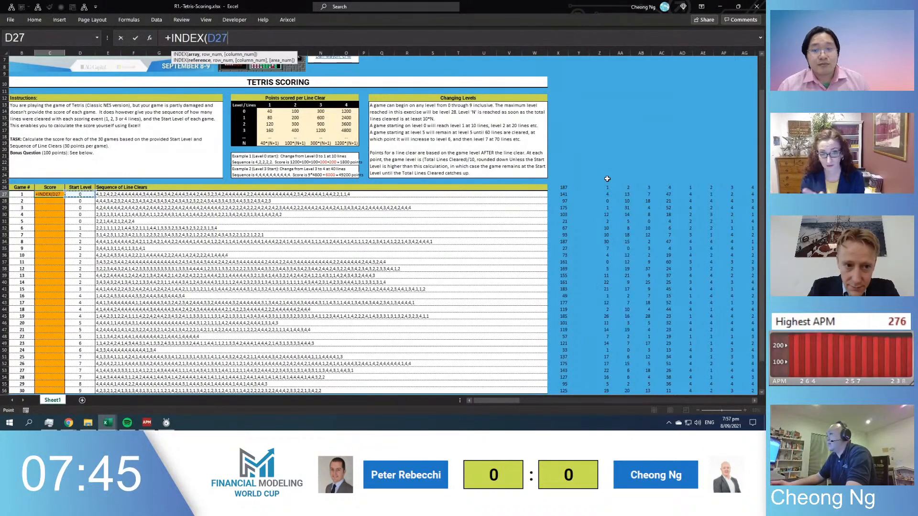
key("Up")
key("Up")
key("Up")
key("Up")
key("Up")
key("Up")
key("Up")
key("Right")
key("Right")
key("Right")
key("Down")
key("Down")
key("Down")
key("Down")
key("Down")
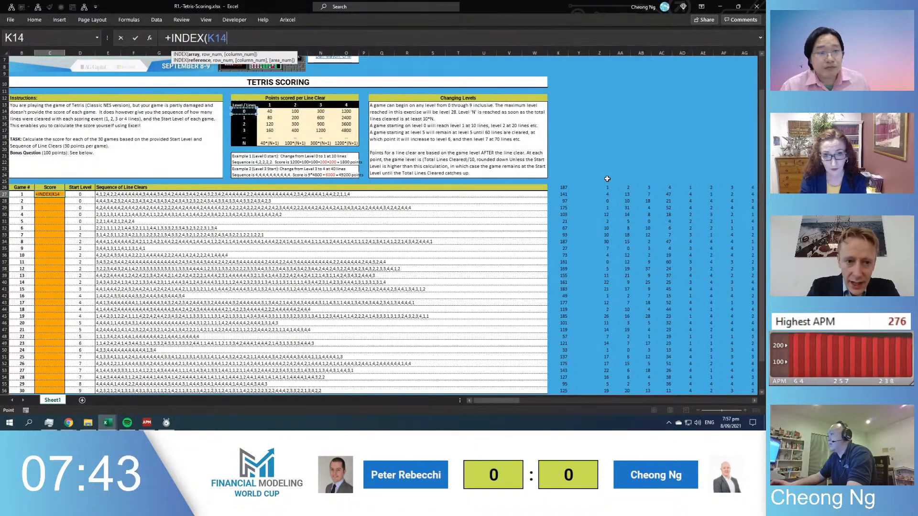
key("Right")
key("shift+Down")
key("shift+Down")
key("shift+Down")
key("shift+Down")
key("shift+Right")
key("shift+Right")
key("shift+Right")
key("shift+Right")
key("shift+Up")
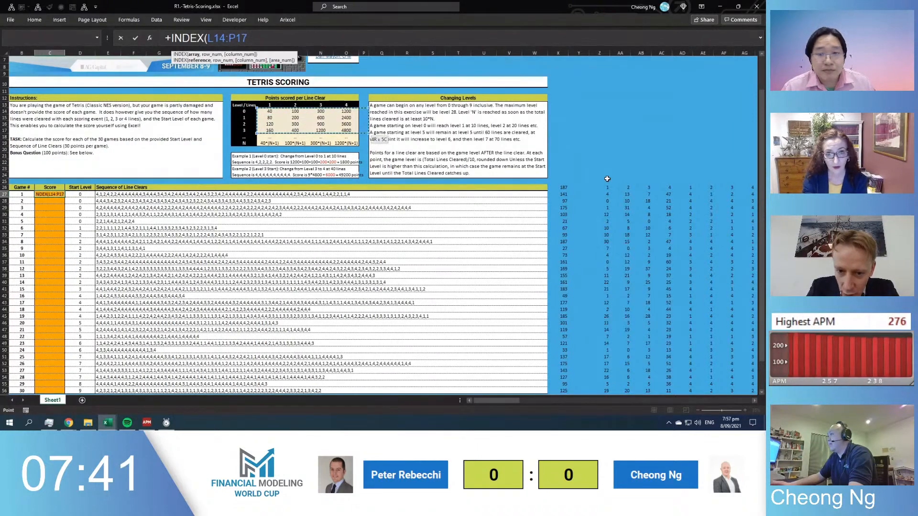
key("shift+Left")
key("F4")
type(",")
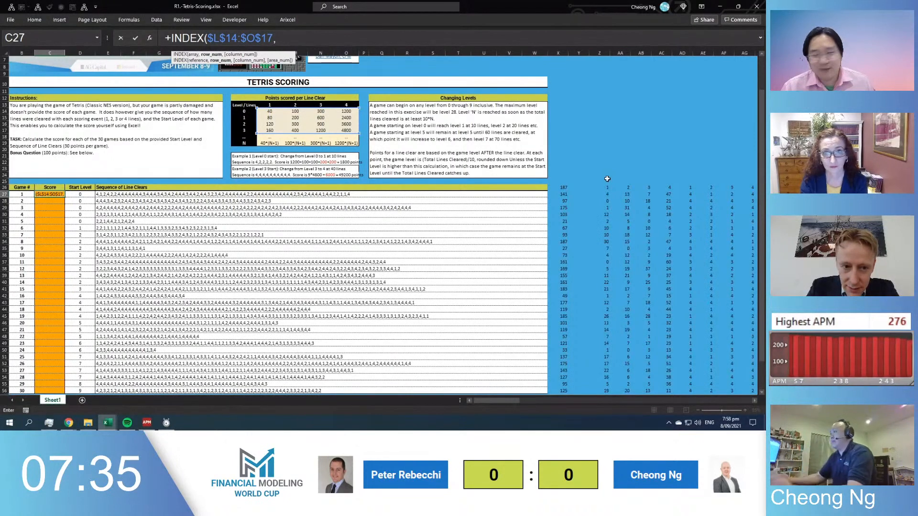
type("D27,")
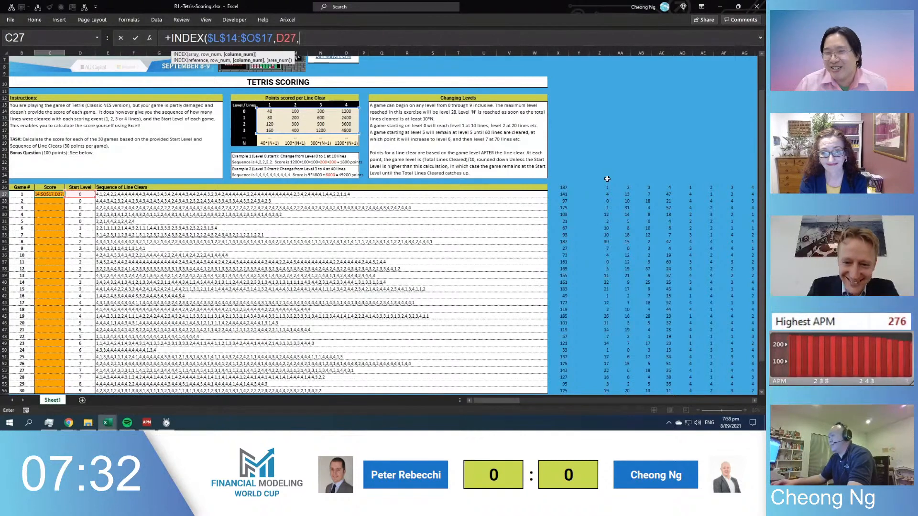
key("Escape")
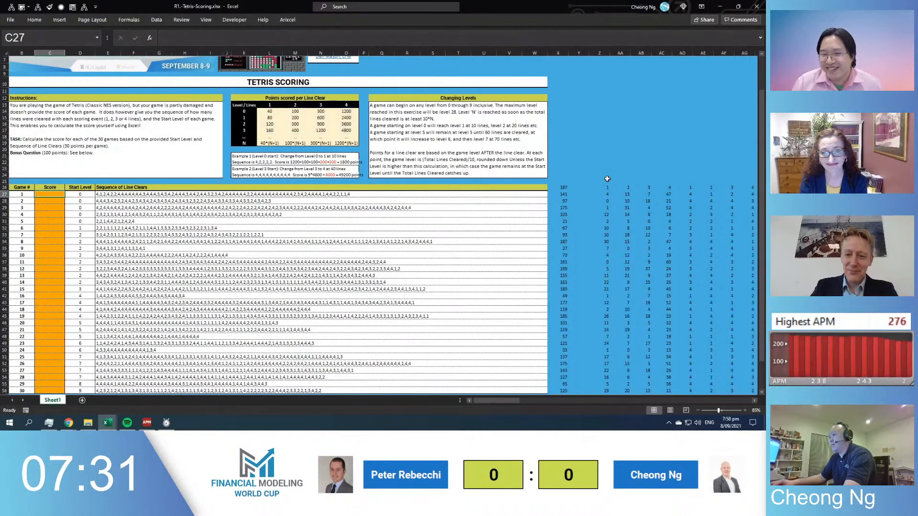
Insert four blank columns at column Z, ahead of the line-clear count columns
key("ctrl+Right")
key("ctrl+Right")
key("ctrl+Right")
key("ctrl+Right")
key("ctrl+Right")
key("ctrl+space")
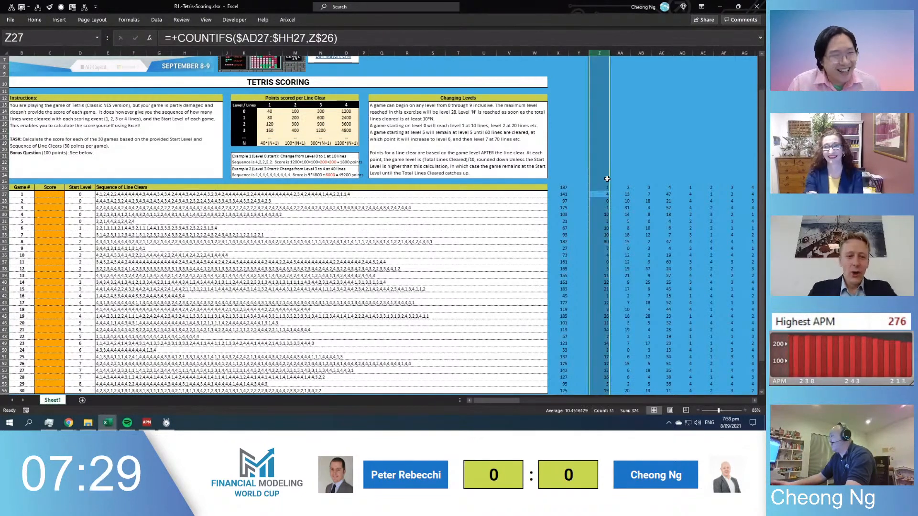
key("ctrl+shift+plus")
key("ctrl+shift+plus")
key("ctrl+shift+plus")
key("ctrl+shift+plus")
key("shift+BackSpace")
Enter 0 as the starting level header in Z26
key("Up")
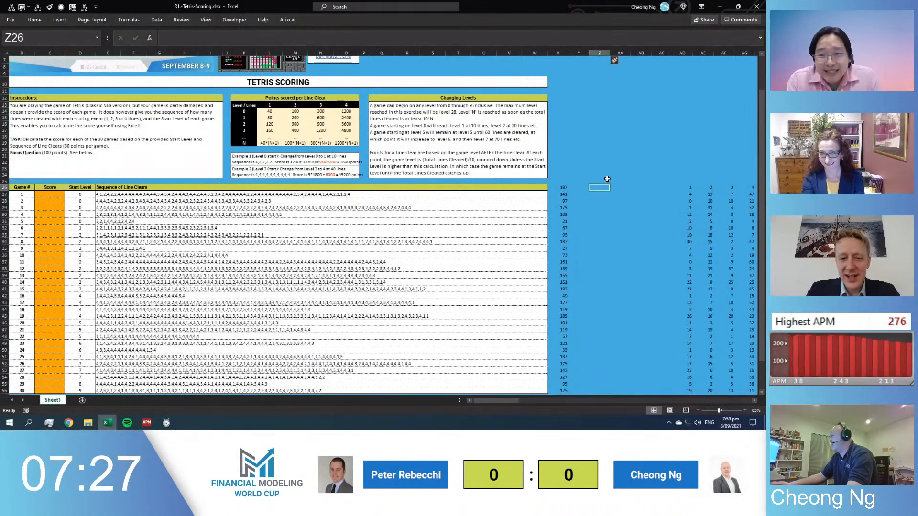
type("0")
key("Right")
key("Down")
key("Left")
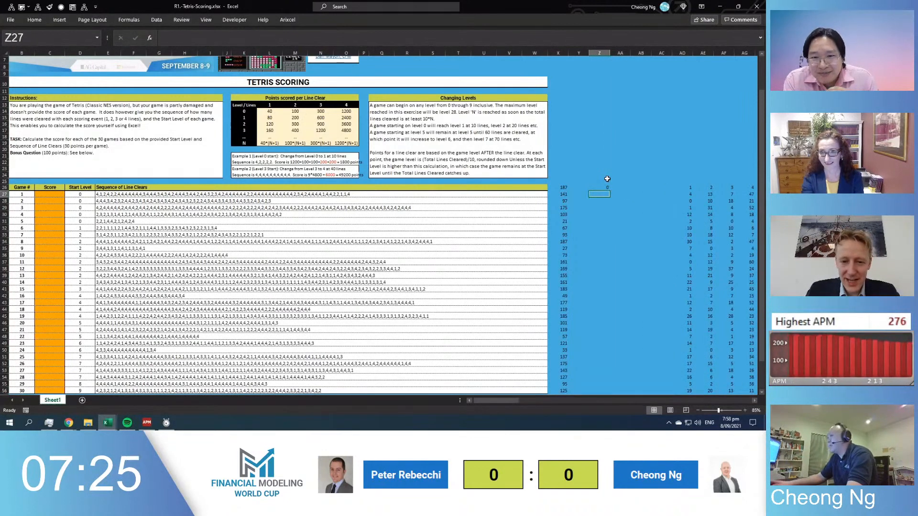
type("+")
key("BackSpace")
type("Index")
key("Right")
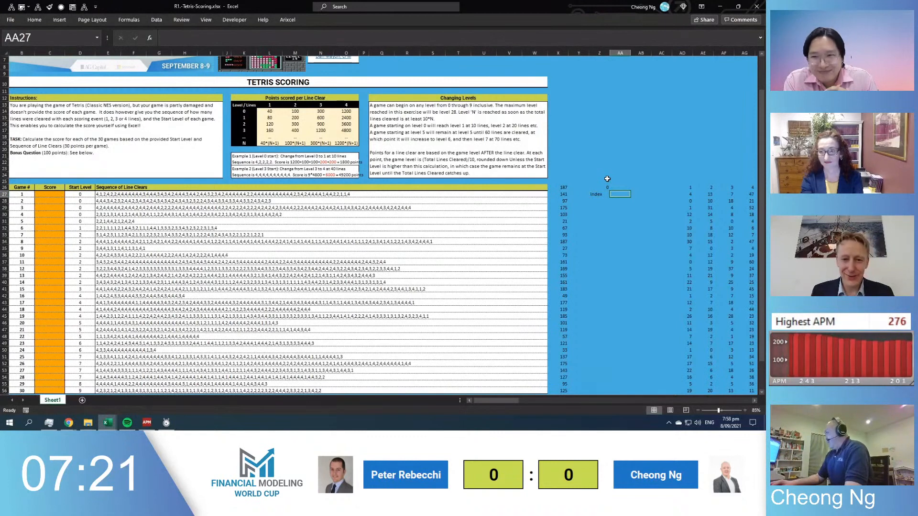
key("Left")
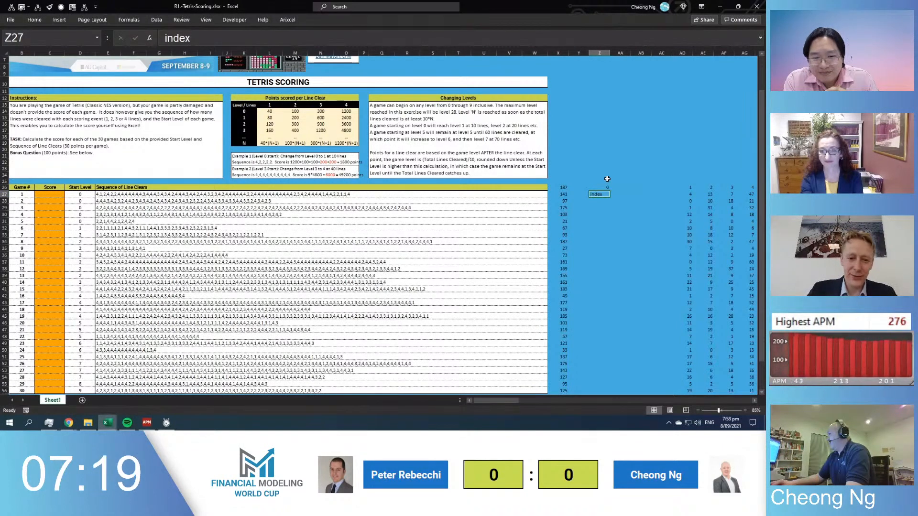
type("INDEX(")
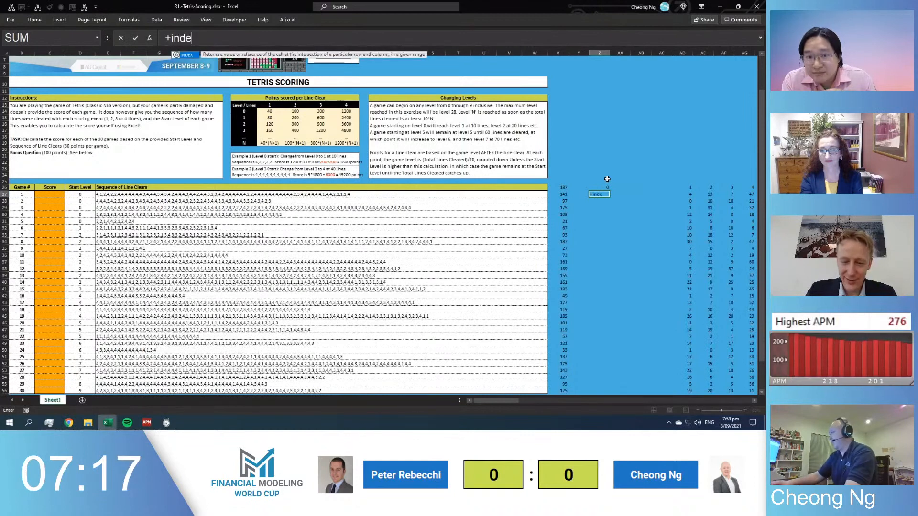
key("Up")
key("Escape")
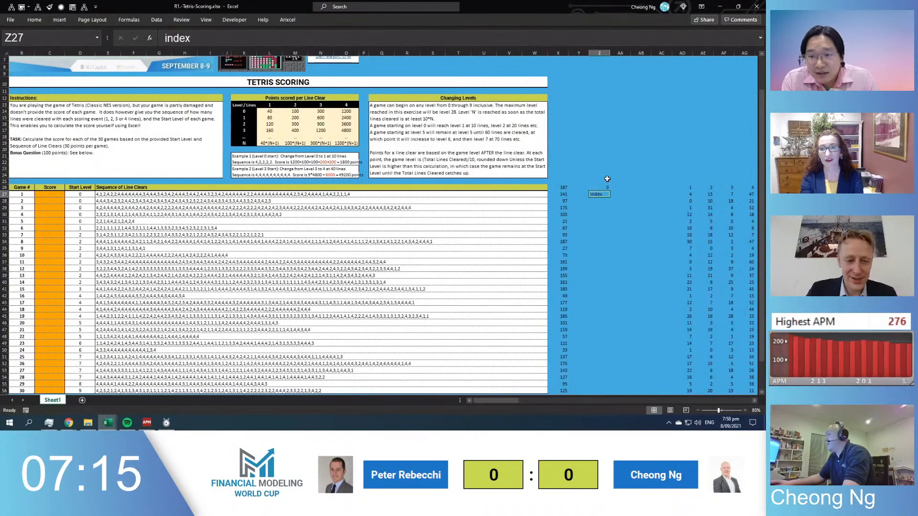
Try a MATCH formula in Z27 with the one-line points L$14:L$17 as lookup value and Z26 as lookup array
type("+match")
key("Tab")
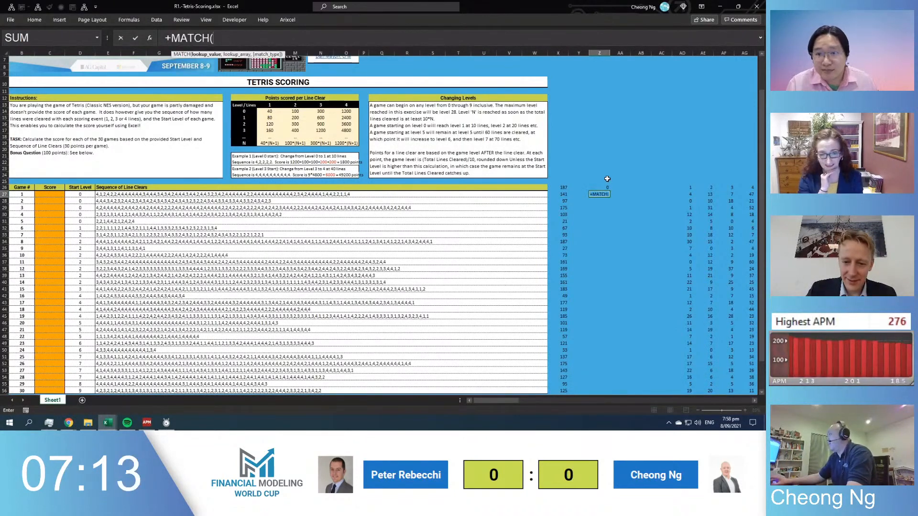
left_click(269, 111)
left_click_drag(270, 111, 270, 131)
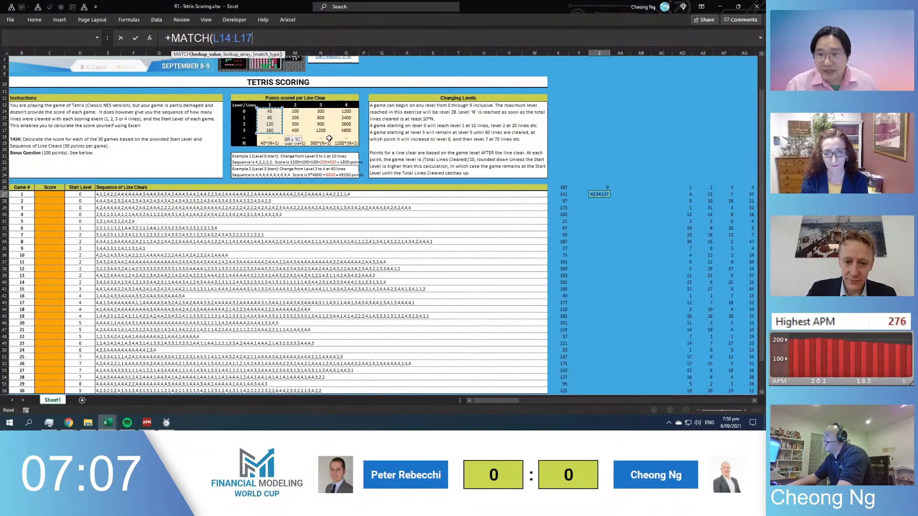
key("F4")
key("F4")
type(",")
key("Up")
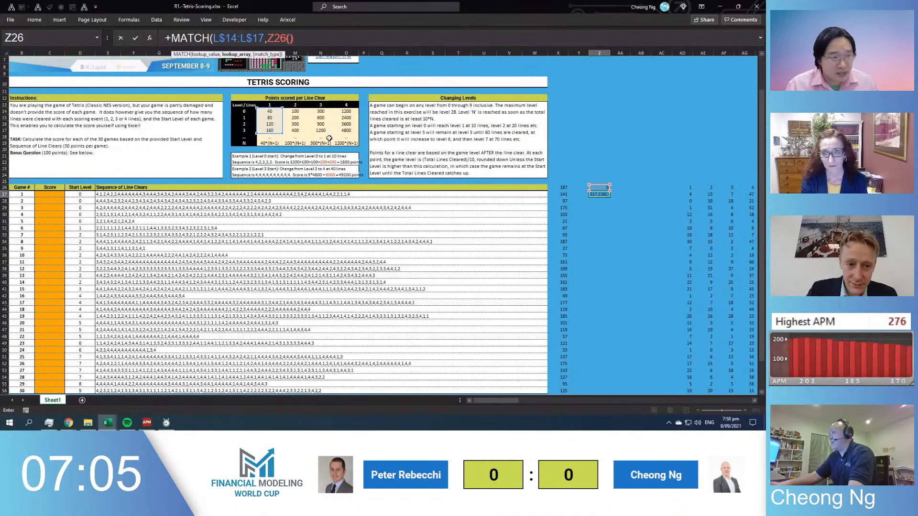
key("ctrl+Return")
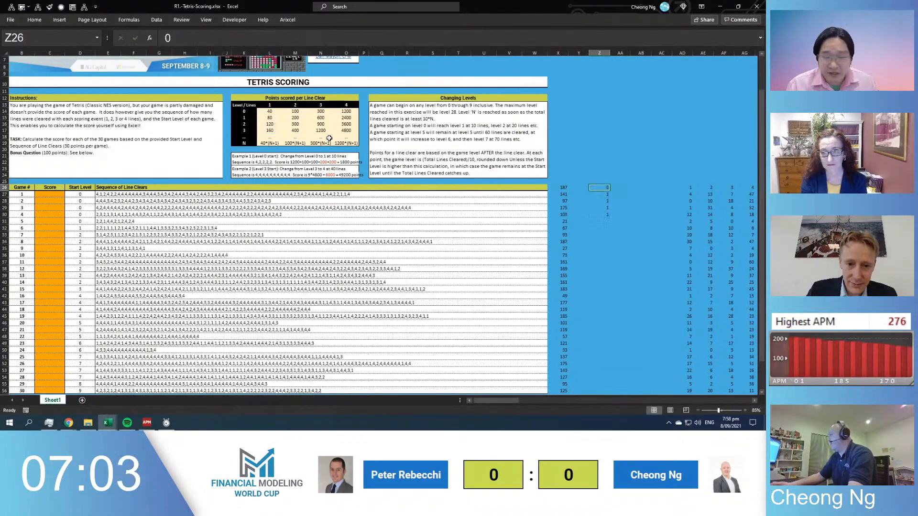
Reorder the MATCH arguments in Z27 so Z26 is looked up in L$14:L$17
key("F2")
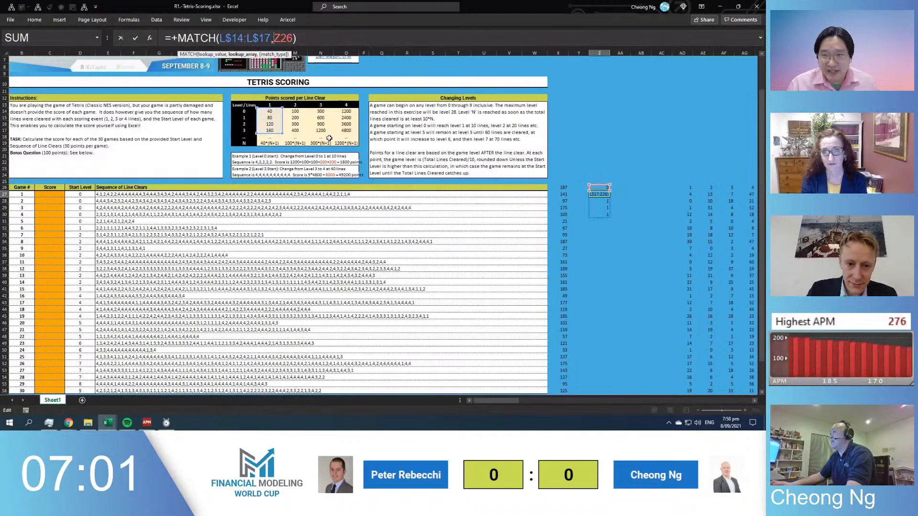
key("shift+Right")
key("shift+Right")
key("shift+Right")
key("ctrl+c")
key("Left")
key("Left")
key("Left")
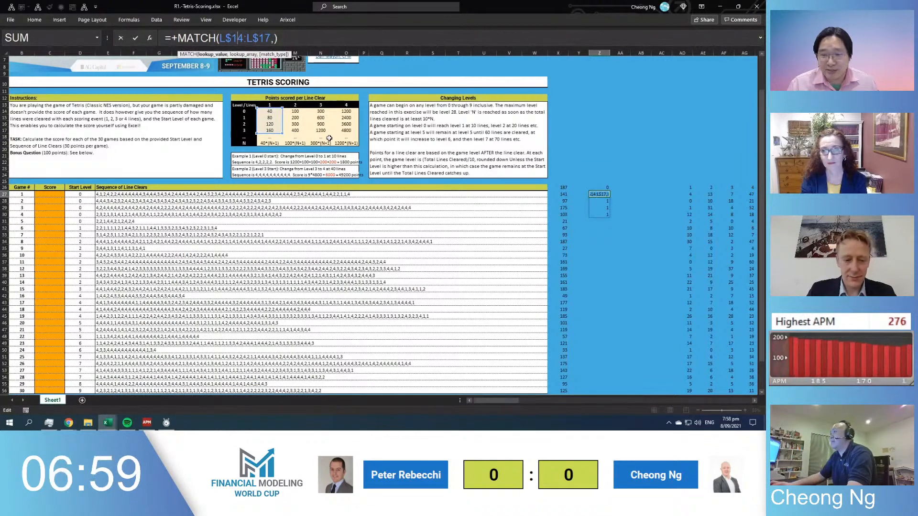
key("ctrl+v")
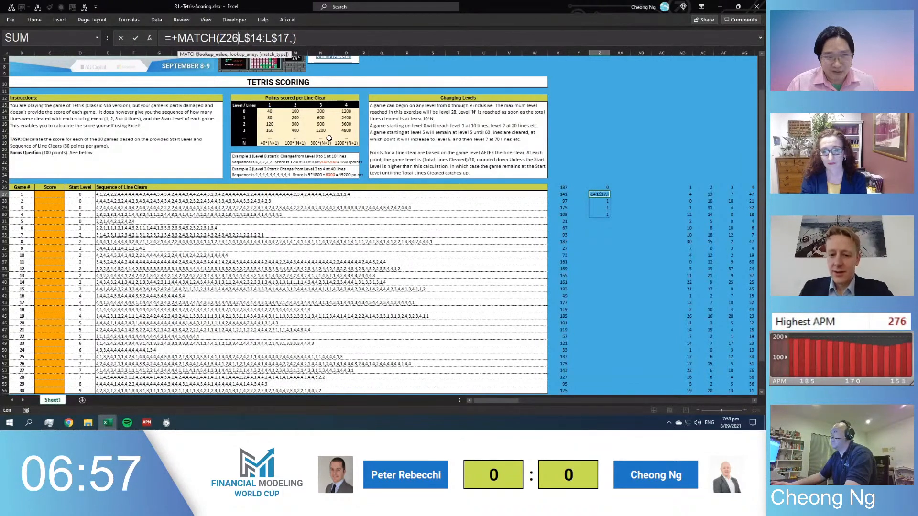
type(",")
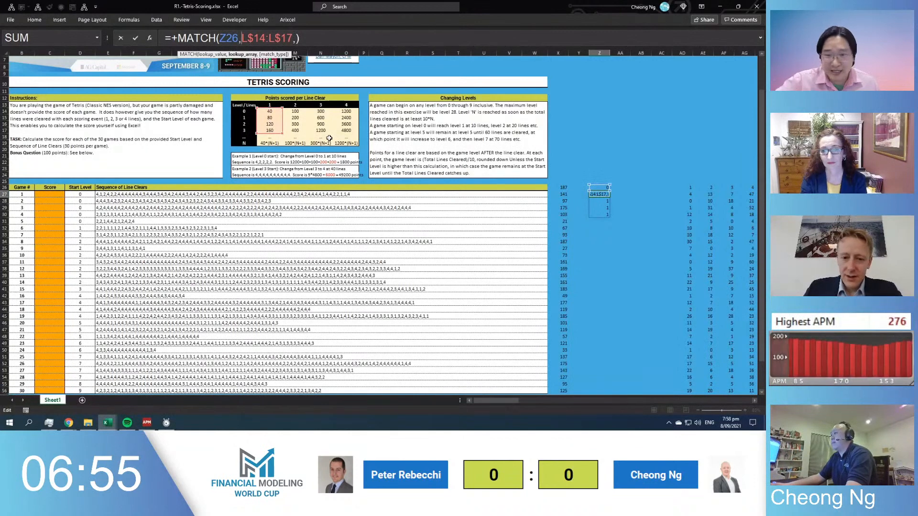
key("Return")
key("Left")
key("Right")
key("F2")
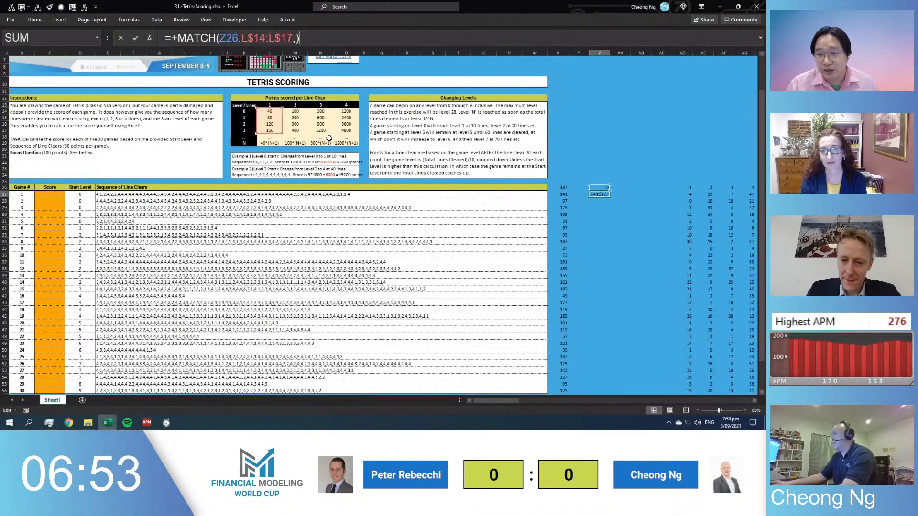
key("Escape")
key("F2")
key("Escape")
key("Left")
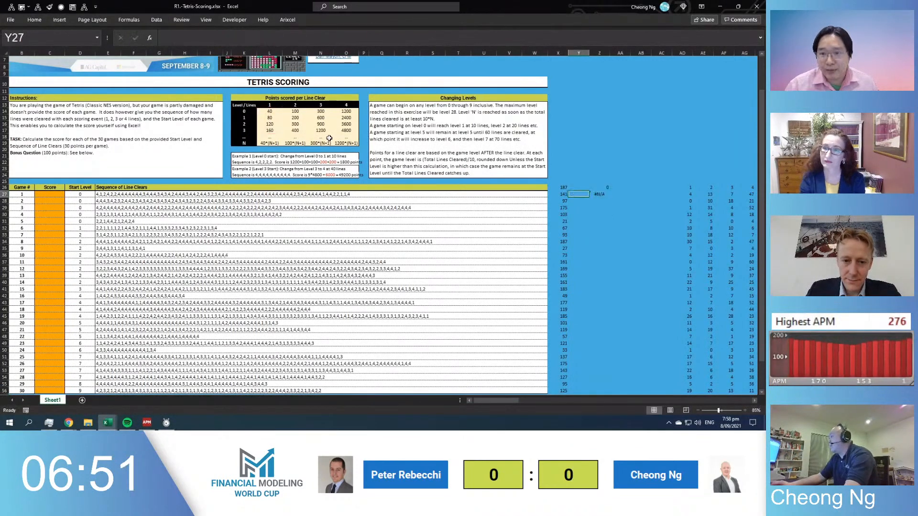
key("Right")
type("+")
type("if")
key("Home")
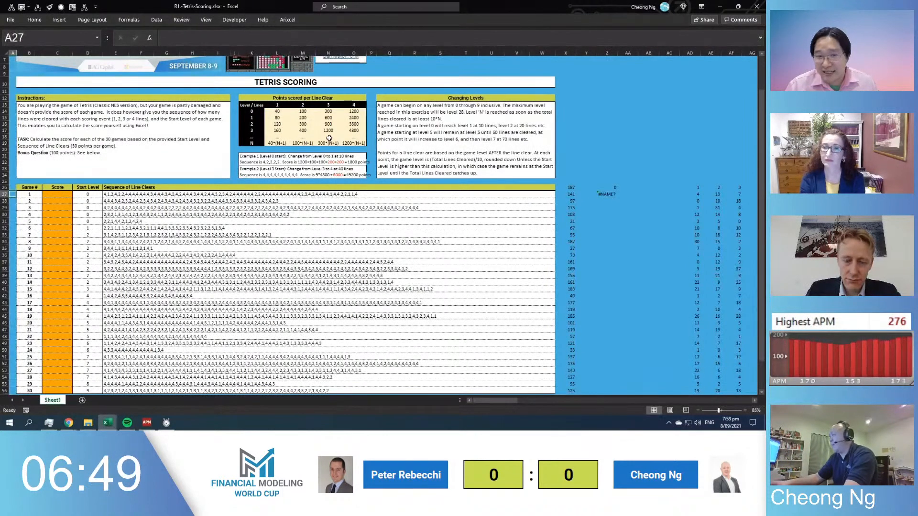
Begin an XLOOKUP formula in Z27 with the level in Z26 as the lookup value
left_click(606, 194)
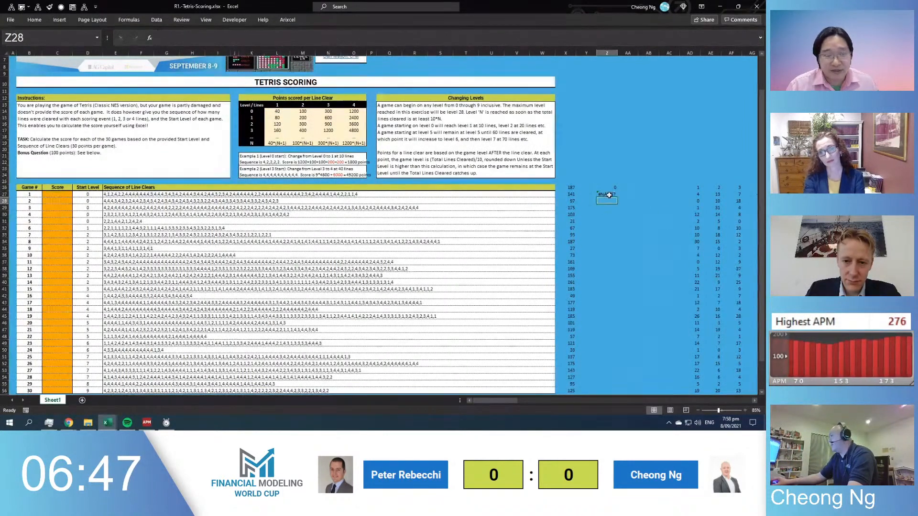
type("+xlook")
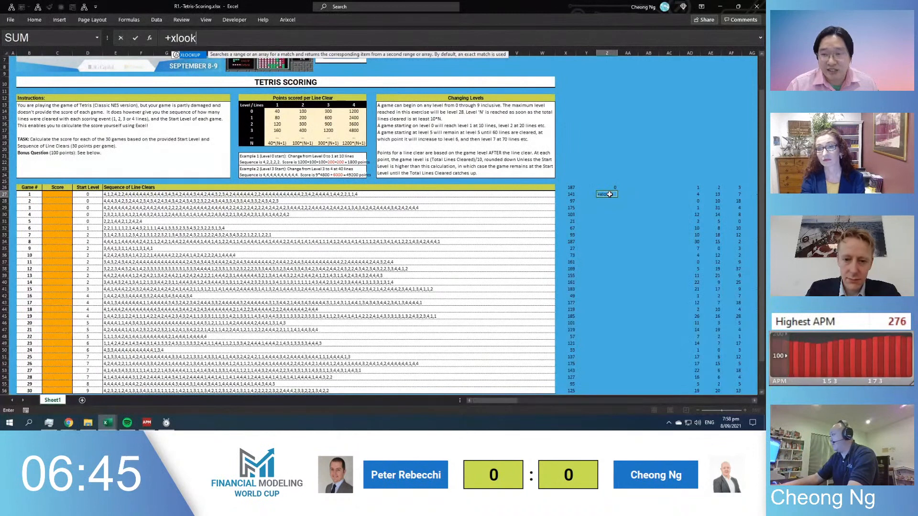
type("up")
key("Tab")
key("Left")
type(",")
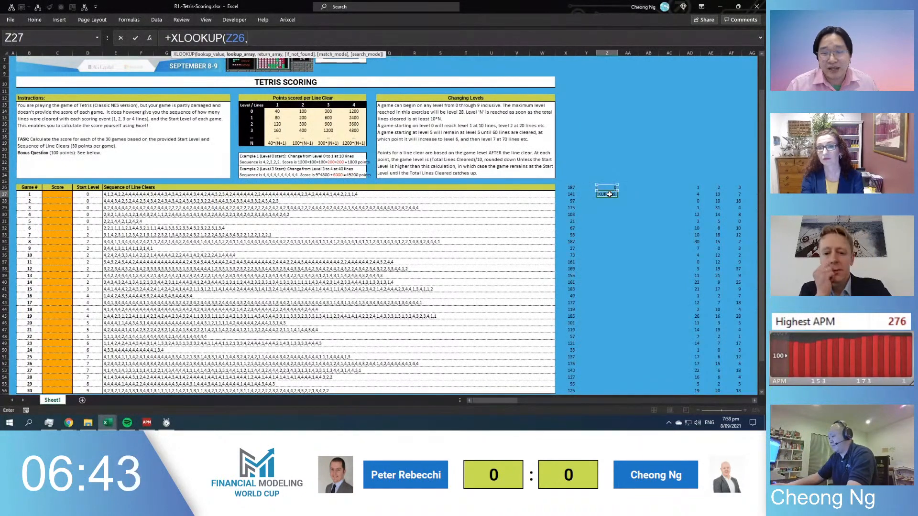
Add the one-line points for levels 0 to 3 to the XLOOKUP as the row-locked range L$14:L$17
key("Left")
key("Left")
key("Left")
key("Left")
key("Up")
key("Up")
key("Up")
key("Up")
key("Left")
key("Left")
key("Left")
key("Left")
key("Left")
key("Left")
key("Left")
key("Up")
key("Up")
key("Left")
key("Left")
key("Up")
key("Up")
key("Up")
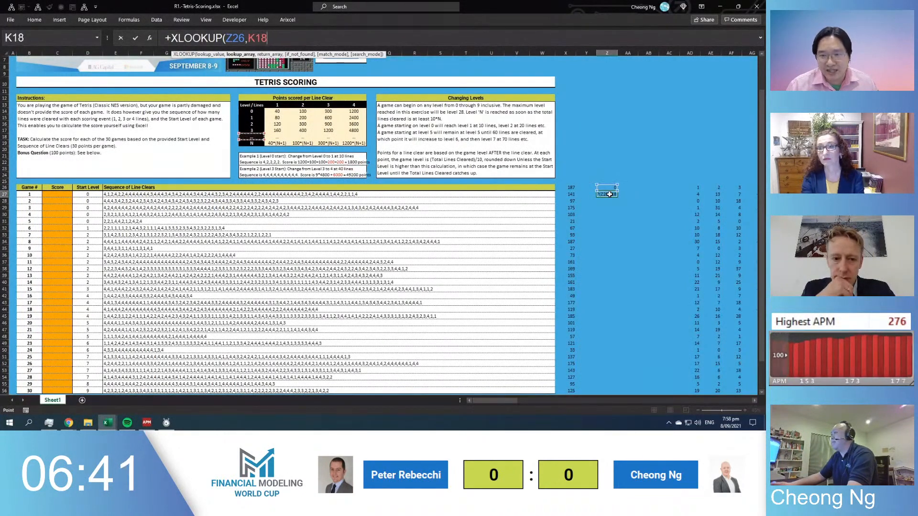
key("Right")
key("Up")
key("Up")
key("shift+Down")
key("shift+Up")
key("shift+Up")
key("F4")
key("F4")
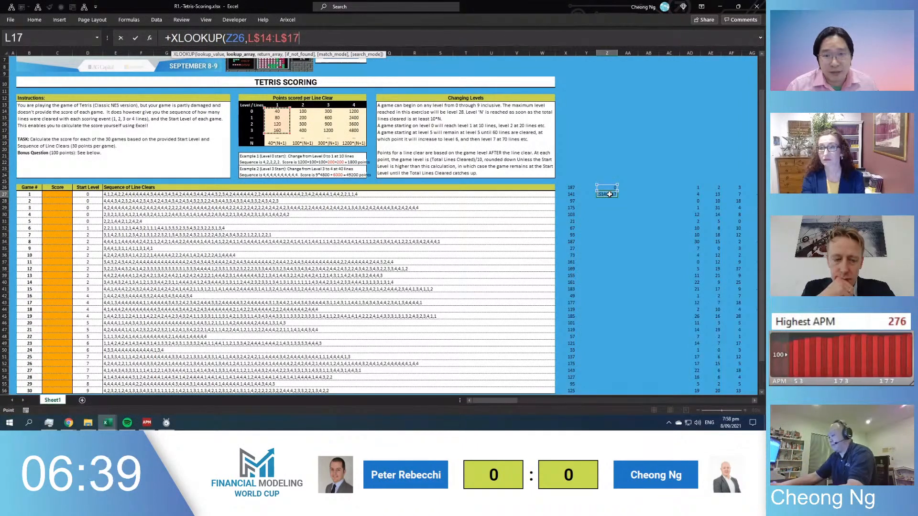
Make L$14:L$17 the return array of the XLOOKUP in Z27 by inserting an empty lookup array argument before it
type(")")
key("Return")
key("Return")
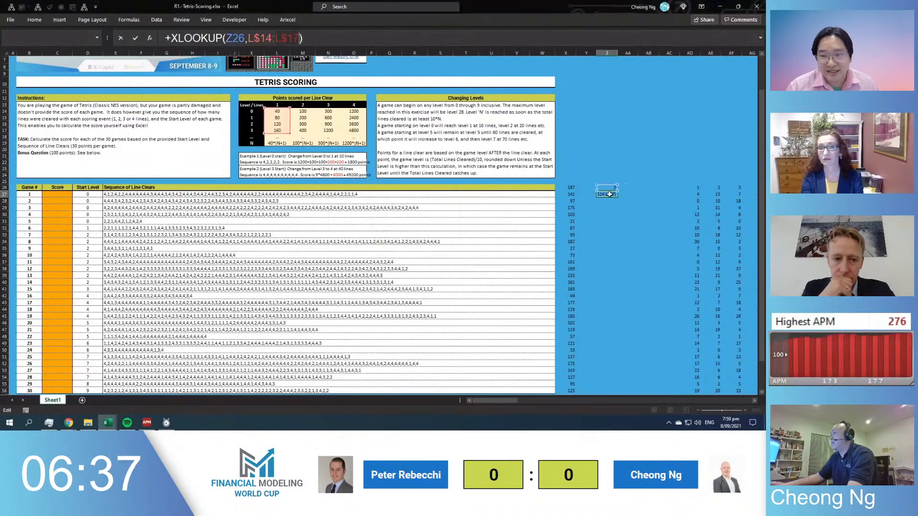
key("Left")
key("Left")
key("Left")
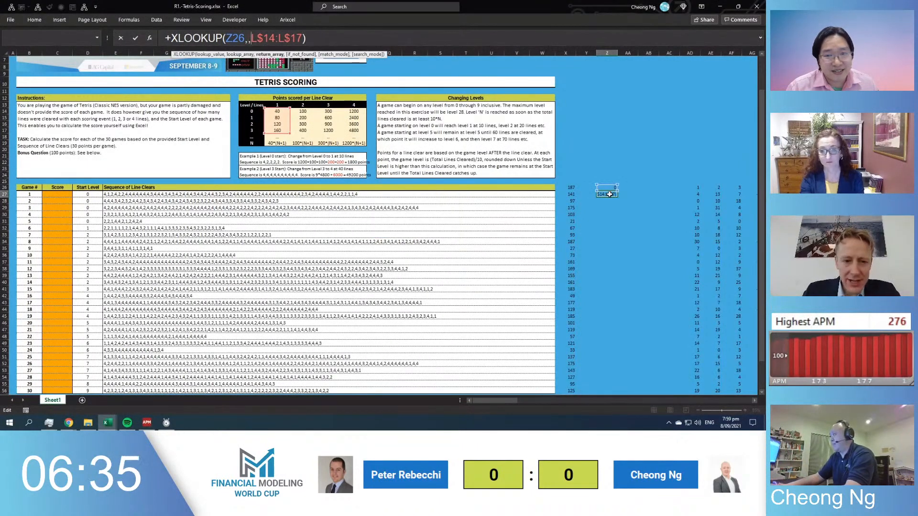
type(",")
Set the XLOOKUP's lookup array to the absolute level range $K$14:$K$17 and commit the formula in Z27
key("Left")
key("Left")
key("Left")
key("Left")
key("Left")
key("Left")
key("Left")
key("Left")
key("Left")
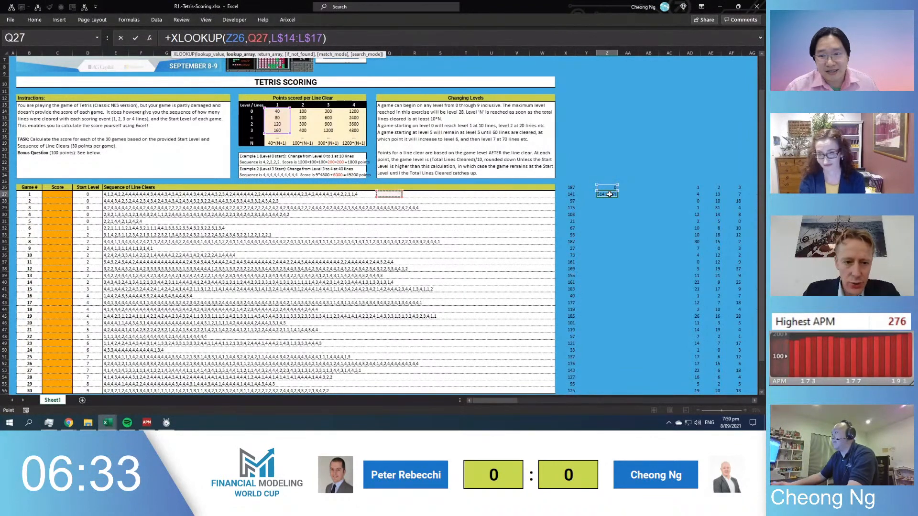
key("Left")
key("Left")
key("Left")
key("Left")
key("Left")
key("Left")
key("Up")
key("Up")
key("Up")
key("Up")
key("Up")
key("Up")
key("Up")
key("shift+Up")
key("shift+Up")
key("shift+Up")
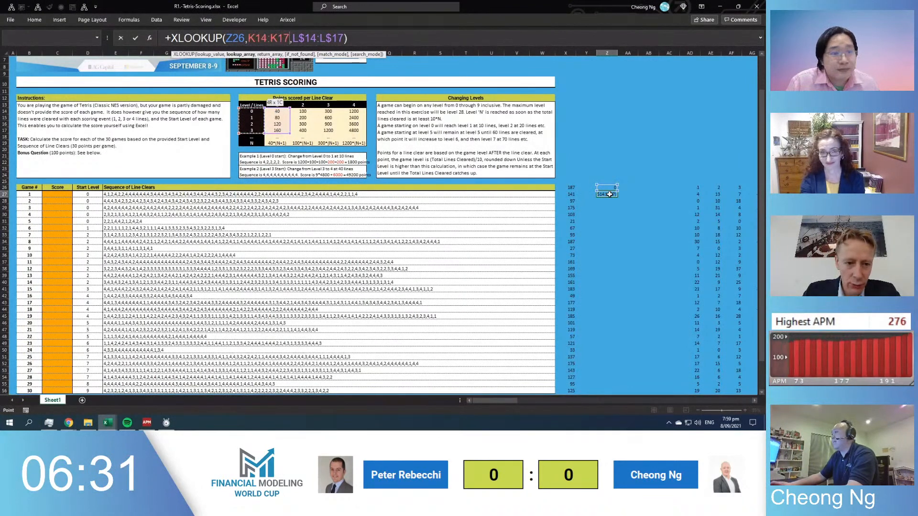
key("F4")
key("Return")
key("Up")
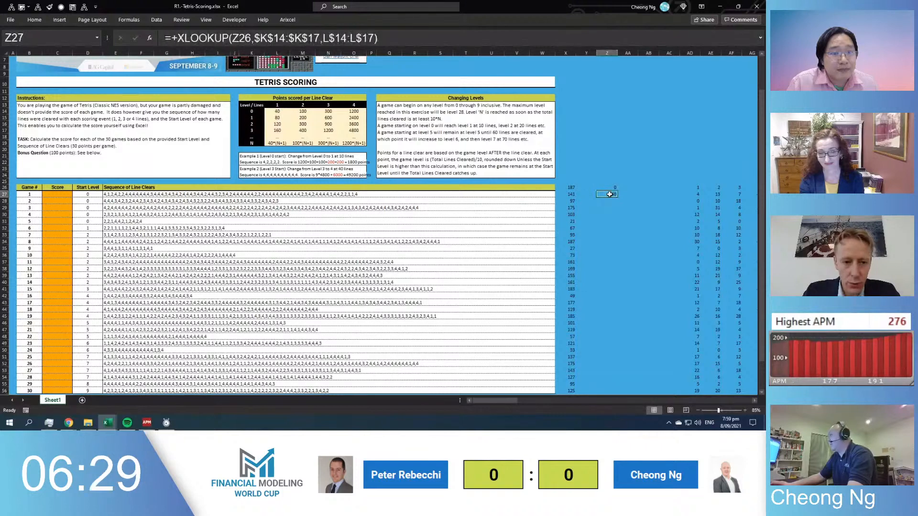
Fill the XLOOKUP formula from Z27 across to AC27
key("shift+Right")
key("shift+Right")
key("shift+Right")
key("ctrl+r")
Enter 1, 2 and 3 as the headings in AA26, AB26 and AC26
key("Up")
key("Right")
type("1")
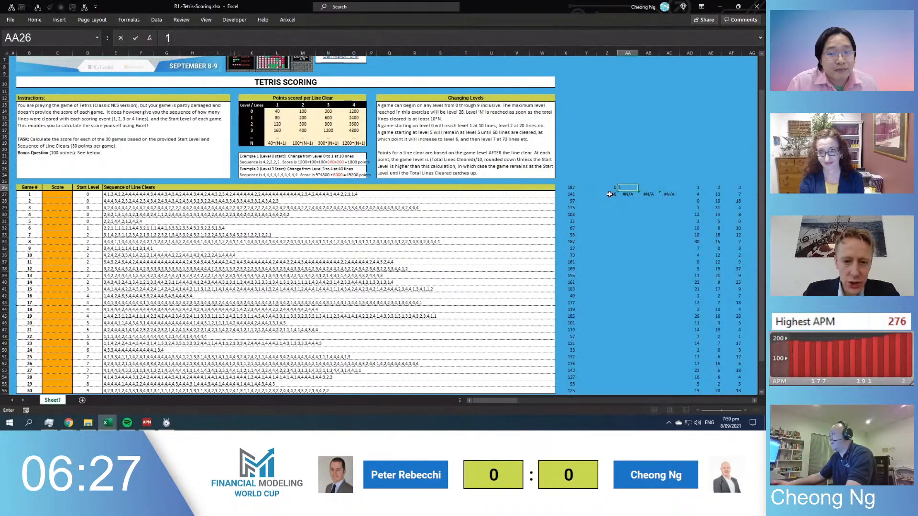
key("Right")
type("2")
key("Escape")
type("2")
key("Right")
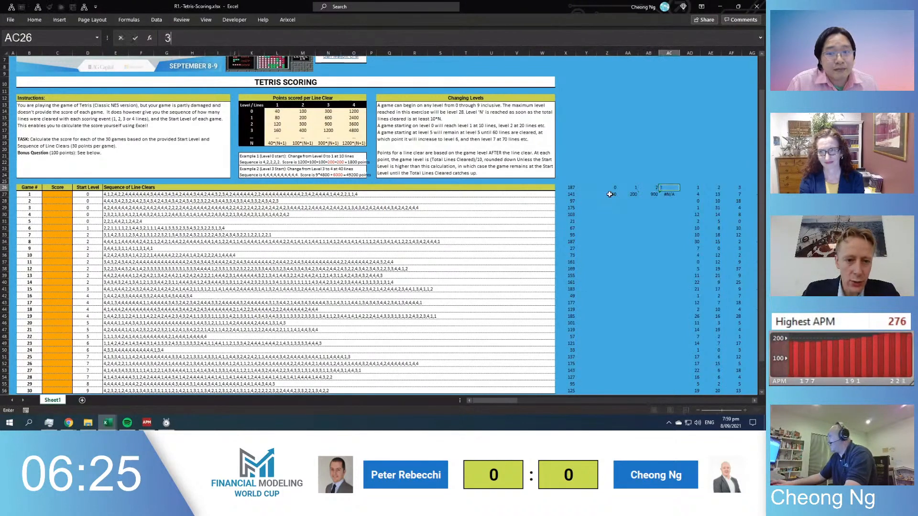
type("3")
key("Left")
Examine which ranges the XLOOKUP formulas in AC27 and Z27 refer to
left_click(609, 194)
key("Right")
key("Right")
key("Right")
key("F2")
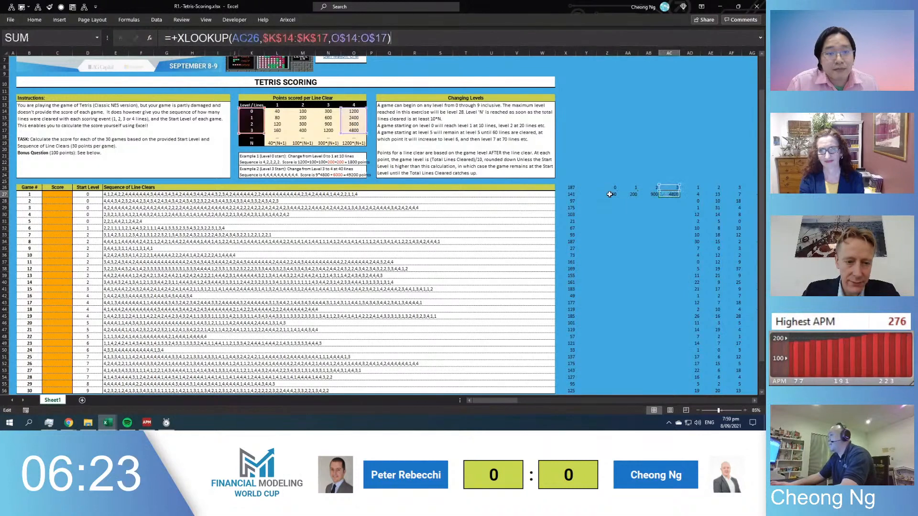
double_click(610, 194)
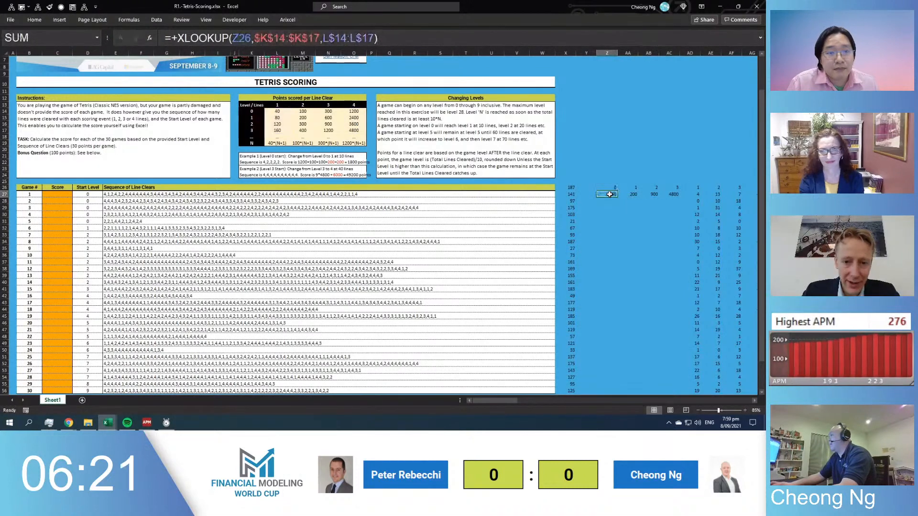
key("Escape")
key("F2")
key("Escape")
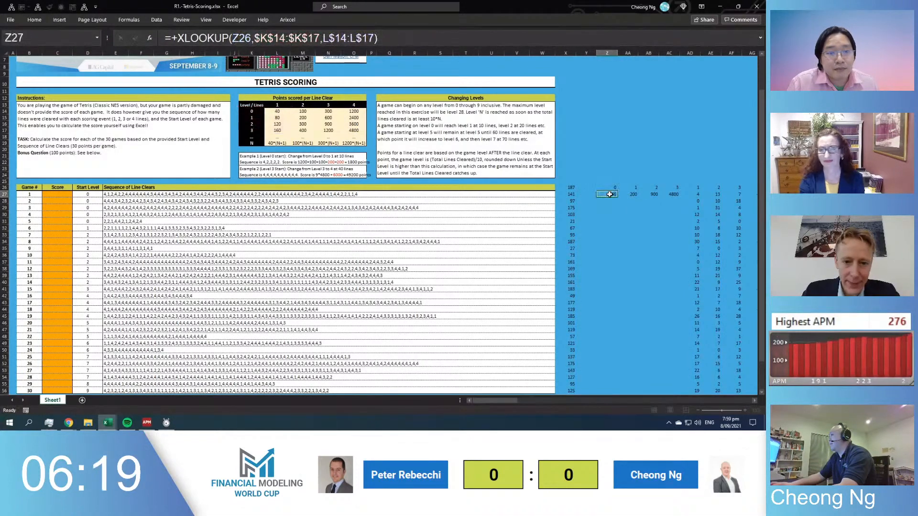
key("F2")
key("Escape")
Try to change the return array of the XLOOKUP in Z27 to the level 0 points row L$14:O$14
double_click(609, 194)
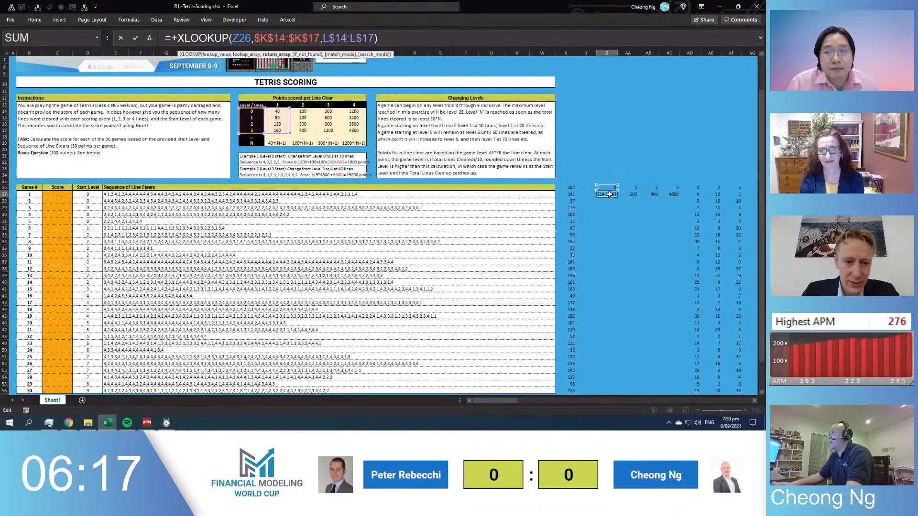
key("Left")
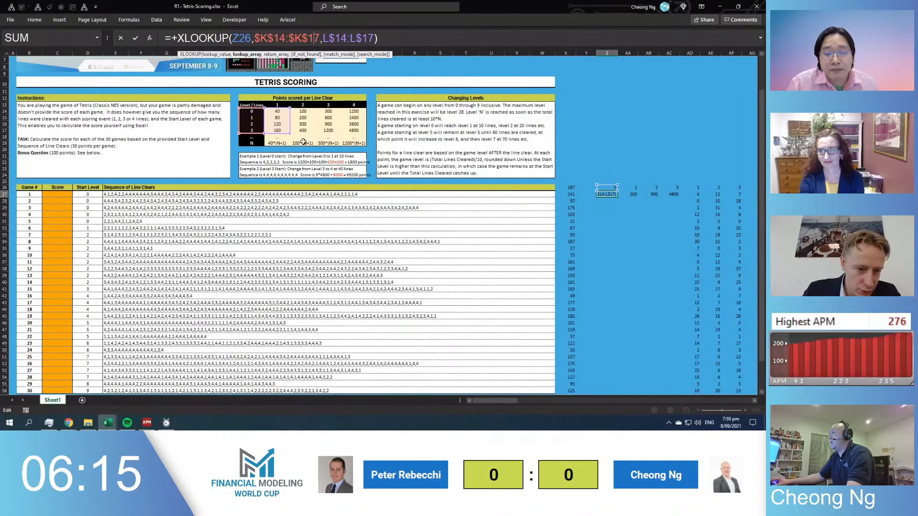
left_click_drag(288, 132, 346, 111)
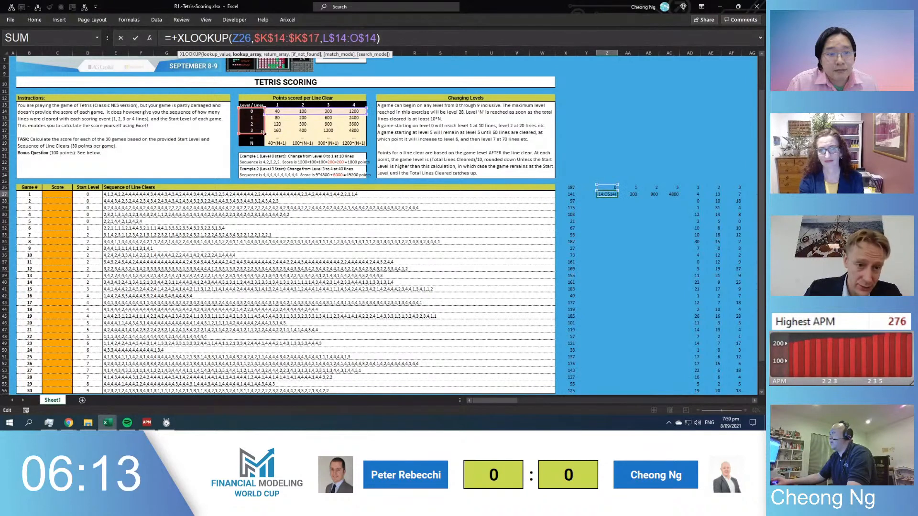
key("Escape")
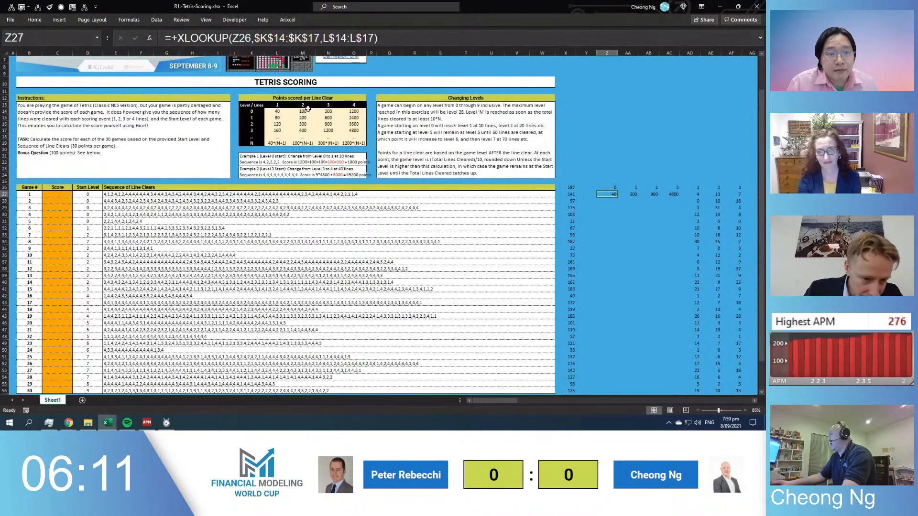
Begin an INDEX formula in Z27 over the whole points table $L$14:$O$17, replacing the XLOOKUP
key("Up")
key("Up")
key("Up")
key("Left")
key("Down")
key("Down")
key("Down")
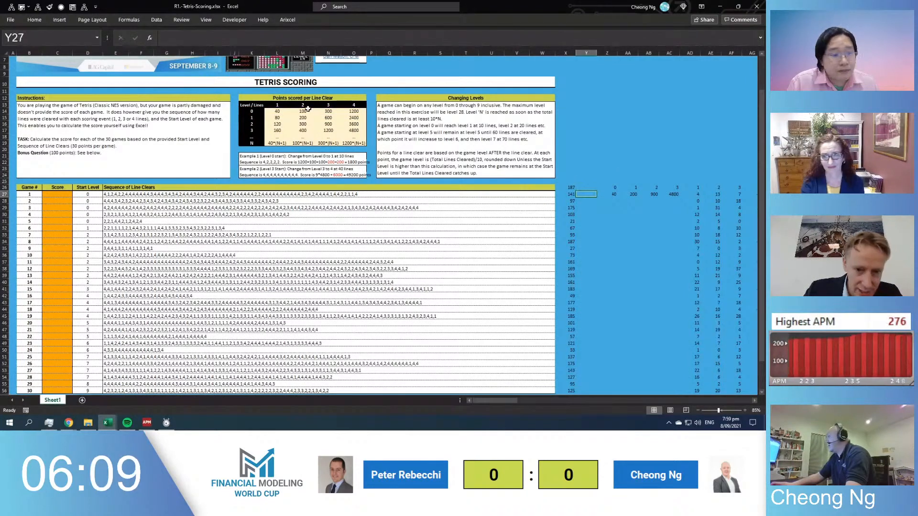
key("Right")
key("Right")
key("Left")
type("+INDEX(")
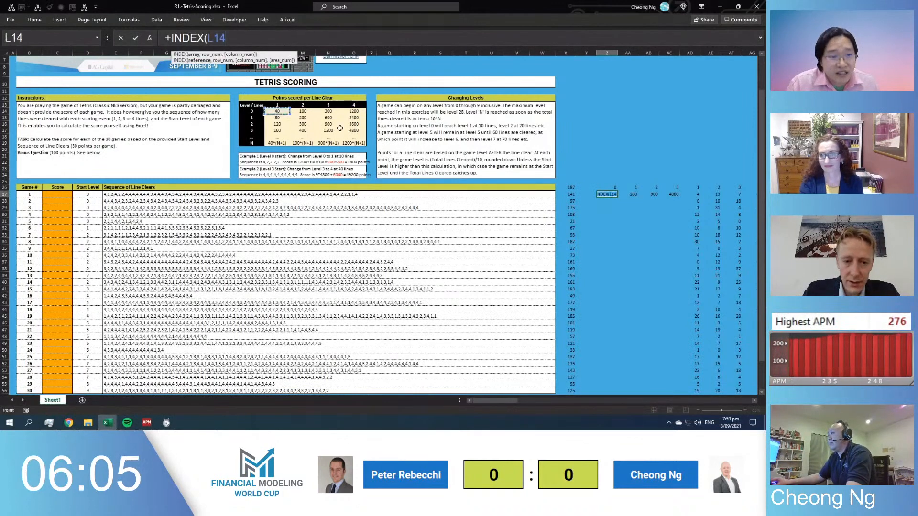
left_click_drag(340, 128, 355, 128)
key("F4")
type(",")
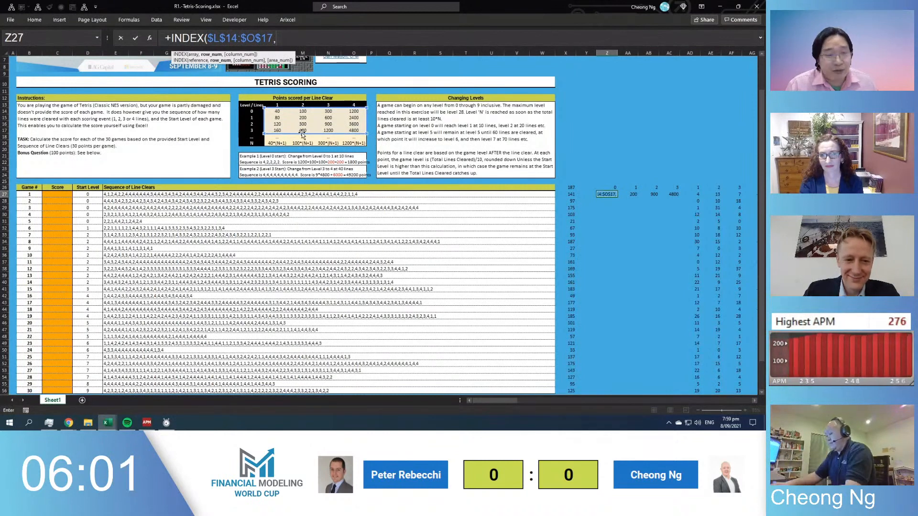
Add a MATCH for the INDEX row number with $Y$25 as its lookup value
type("match")
key("Tab")
key("Up")
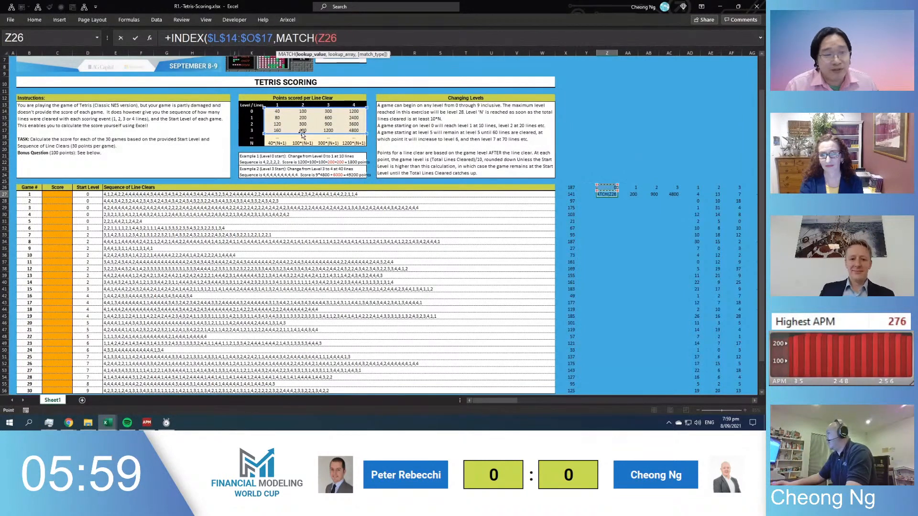
key("F4")
type(",")
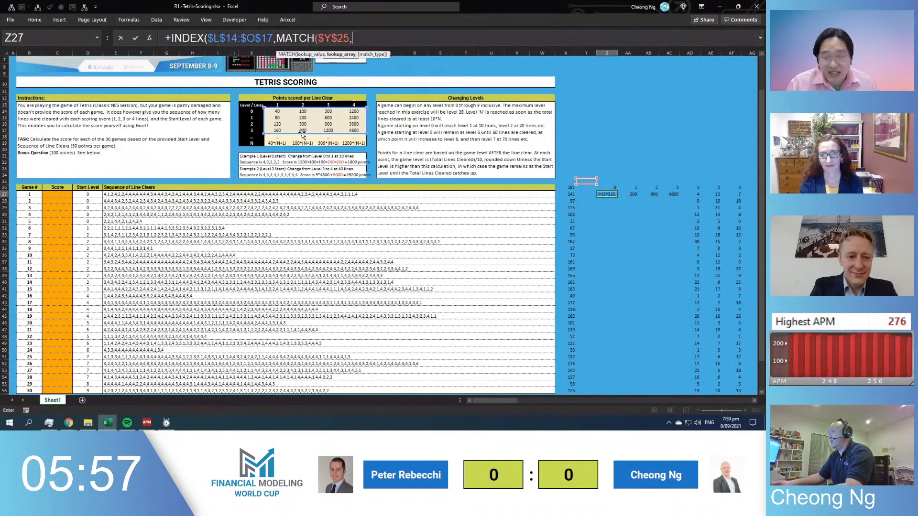
Complete the row MATCH with the level range $K$14:$K$17 as lookup array and 0 for an exact match
key("Left")
key("Left")
key("Left")
key("Left")
key("Left")
key("Left")
key("Left")
key("Left")
key("Left")
key("Left")
key("Left")
key("Left")
key("Left")
key("Left")
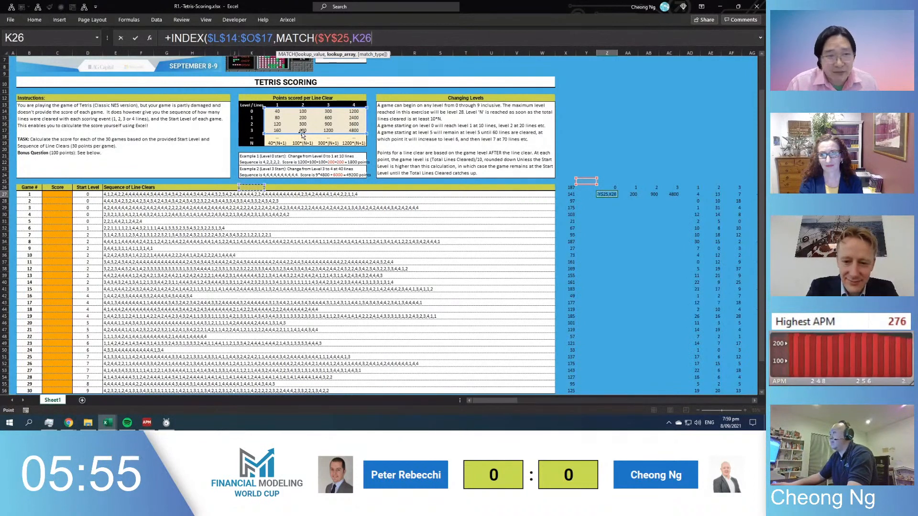
key("Up")
key("Up")
key("Up")
key("Up")
key("Up")
key("Up")
key("Up")
key("Up")
key("Up")
key("shift+Up")
key("shift+Up")
key("shift+Up")
key("F4")
type(",")
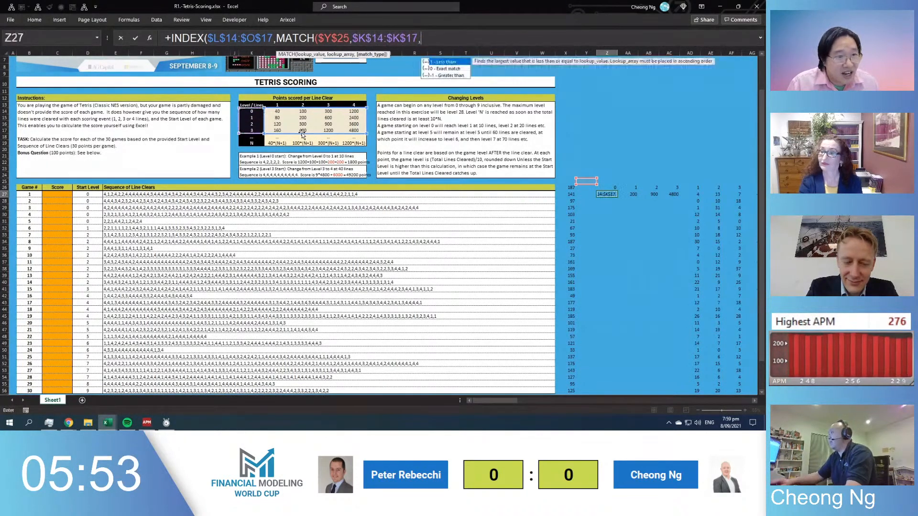
key("BackSpace")
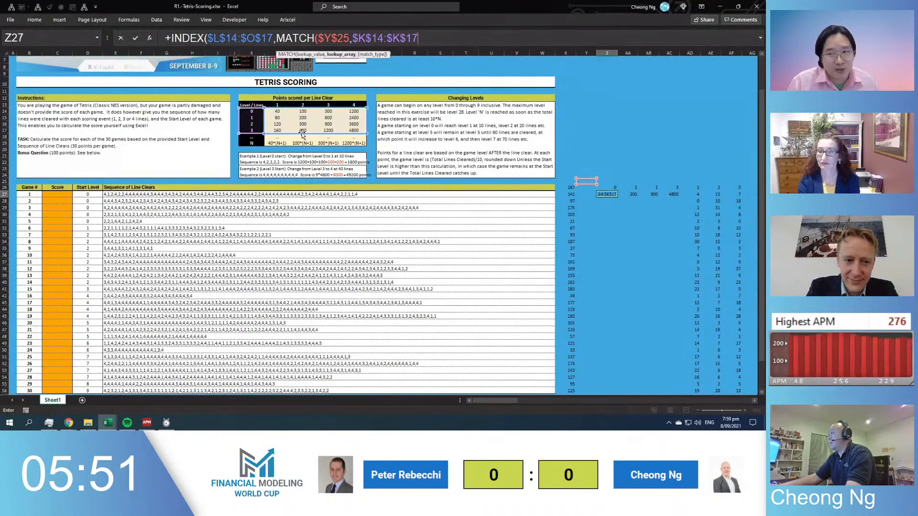
type(",0), m")
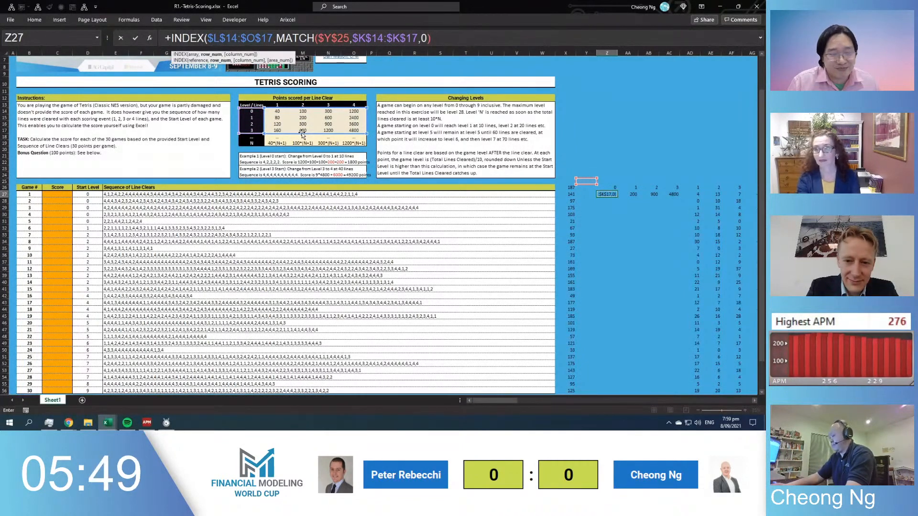
Use Z$26 directly as the INDEX column number instead of a second MATCH, and commit the formula in Z27
type("at")
key("Tab")
key("Up")
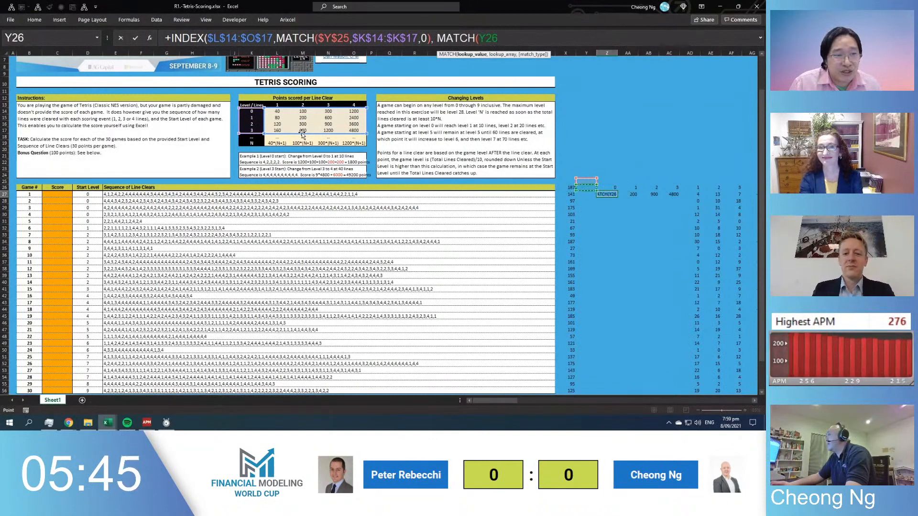
key("BackSpace")
key("BackSpace")
key("BackSpace")
key("BackSpace")
key("BackSpace")
key("BackSpace")
key("BackSpace")
key("BackSpace")
key("BackSpace")
key("BackSpace")
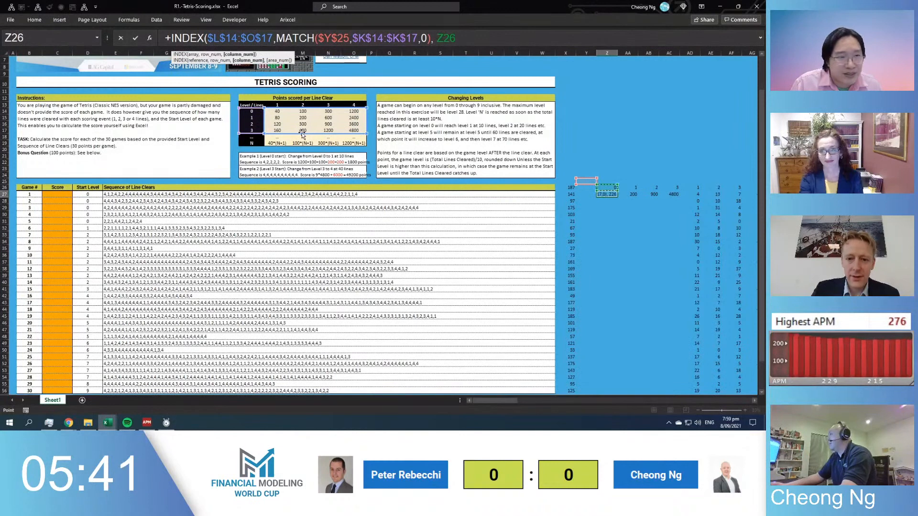
type(")")
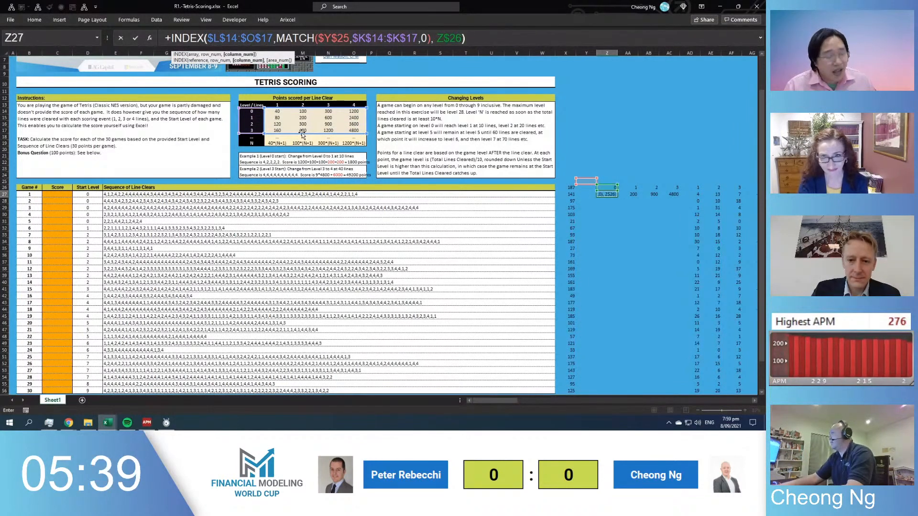
key("Return")
Renumber the line-count headings in Z26:AC26 as 1, 2, 3 and 4
key("Up")
key("Up")
type("1")
key("Tab")
key("Tab")
key("Tab")
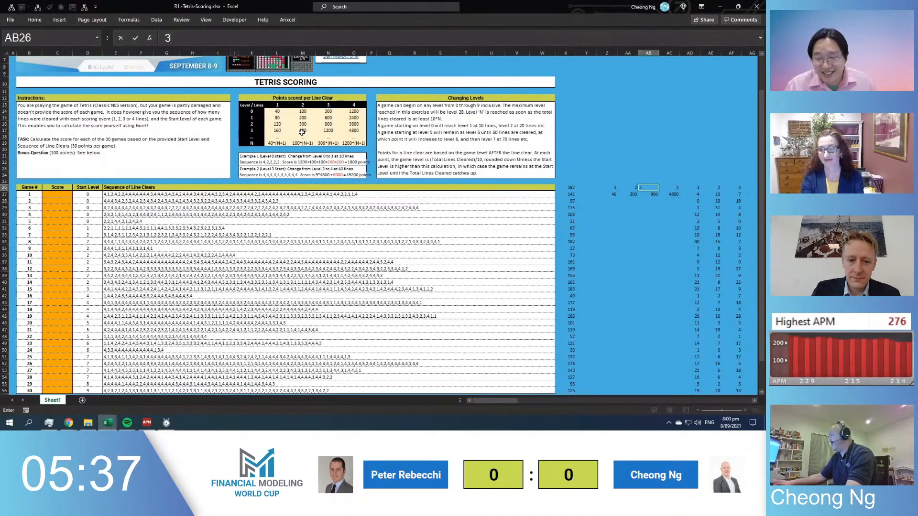
type("4")
key("Right")
Examine the XLOOKUP formula in AC27 and the ranges it refers to
key("Left")
key("Left")
key("Left")
key("Down")
key("Right")
key("Right")
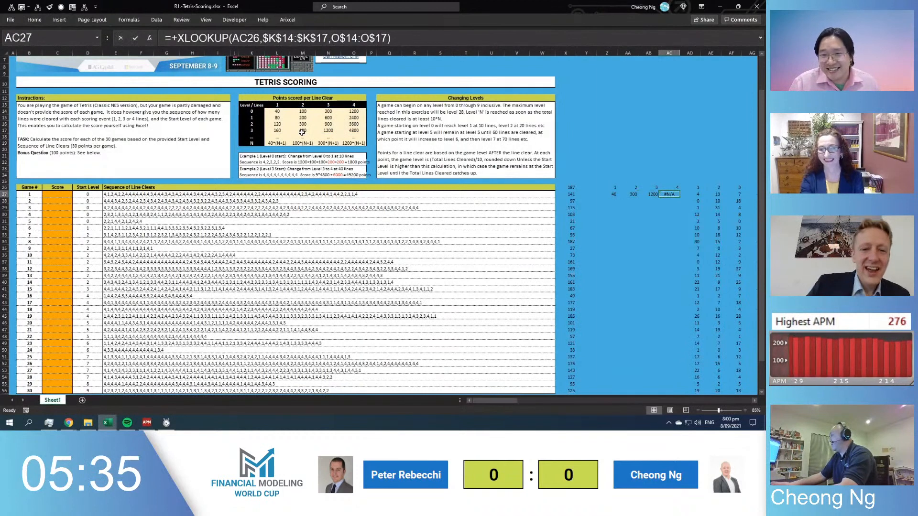
key("F2")
key("Escape")
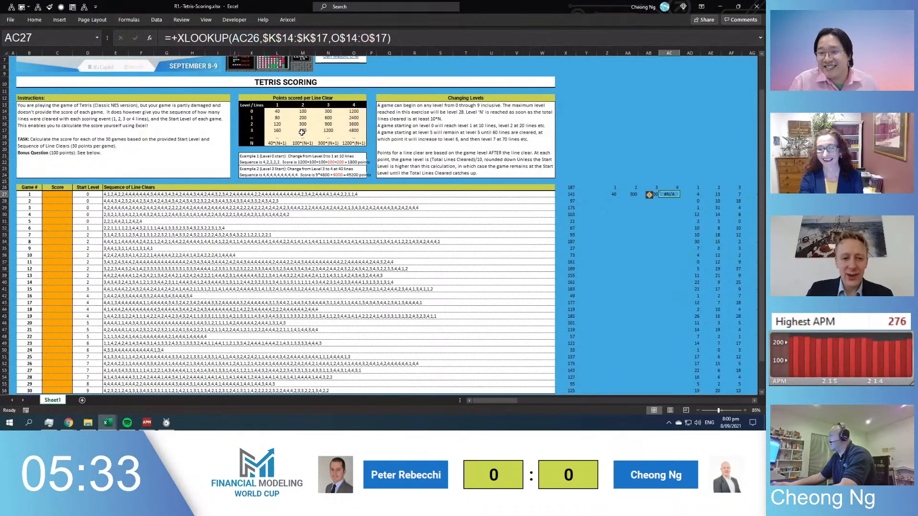
key("F2")
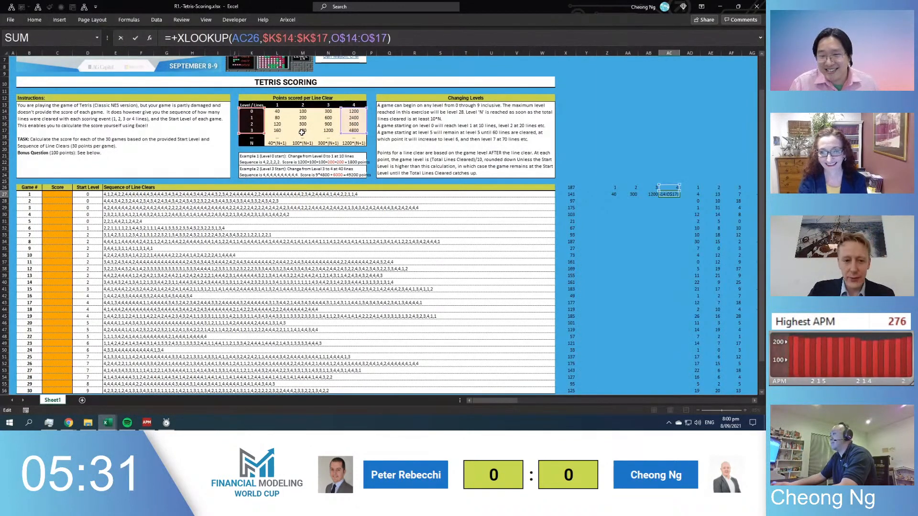
key("Escape")
Enter 0 as the lookup level in Y25 and check the references of the INDEX formula in Z27
key("Left")
key("Left")
key("Left")
key("Up")
key("Left")
key("Up")
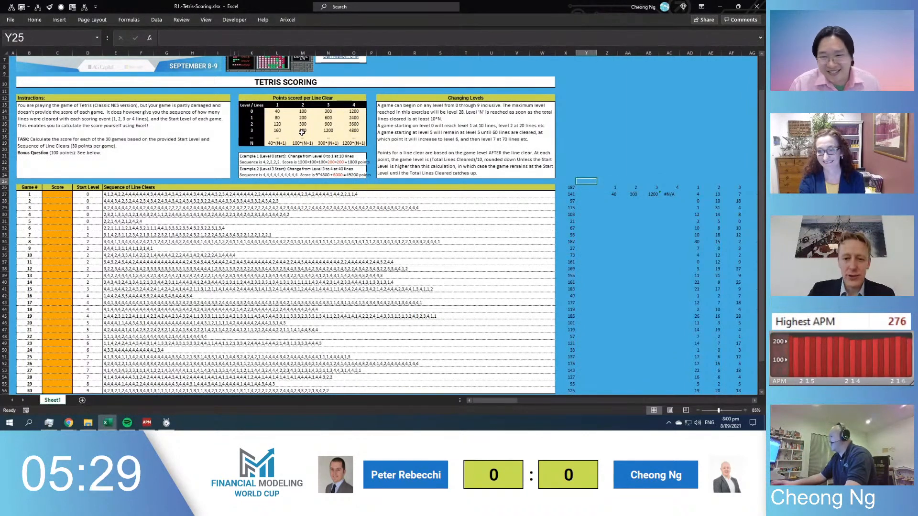
key("Down")
key("Down")
key("Right")
key("F2")
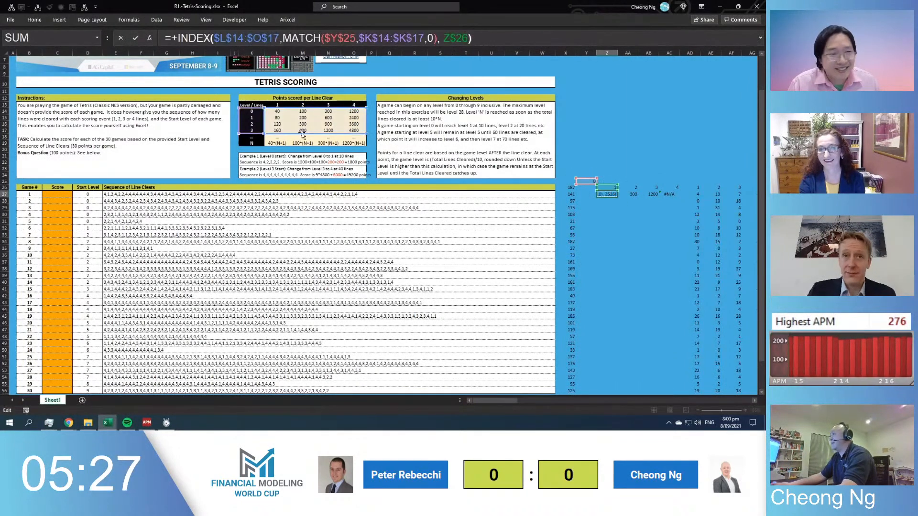
key("Escape")
Check which lookup value and ranges the XLOOKUP formula in AC27 refers to
key("Right")
key("Right")
key("Right")
key("F2")
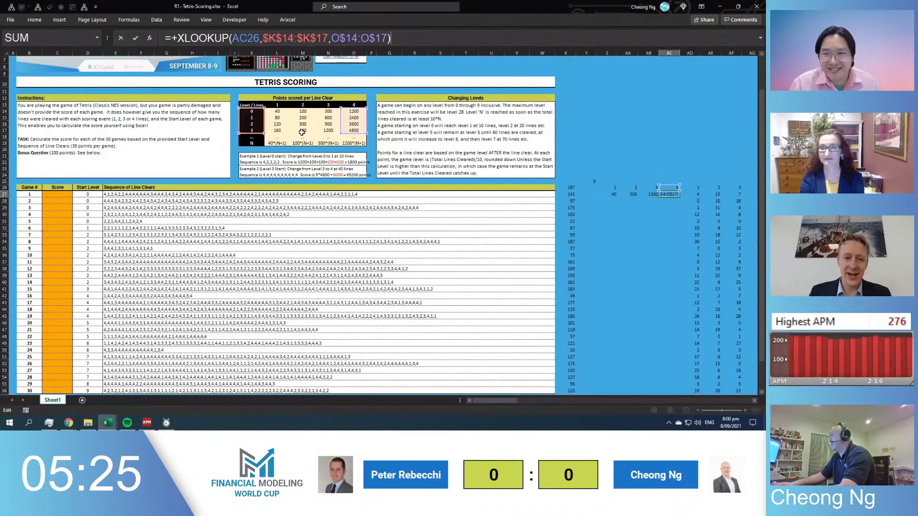
key("Escape")
key("Left")
key("Left")
key("Left")
key("Left")
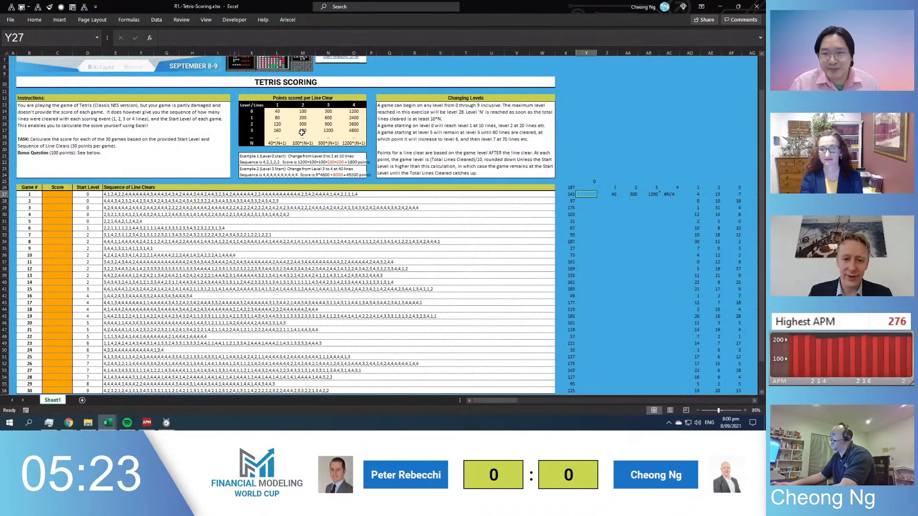
Copy the INDEX formula from Z27 across to AC27, and return to game 1's Score cell, C27
key("Right")
key("shift+Right")
key("shift+Right")
key("shift+Right")
key("ctrl+r")
key("Right")
key("Left")
key("Left")
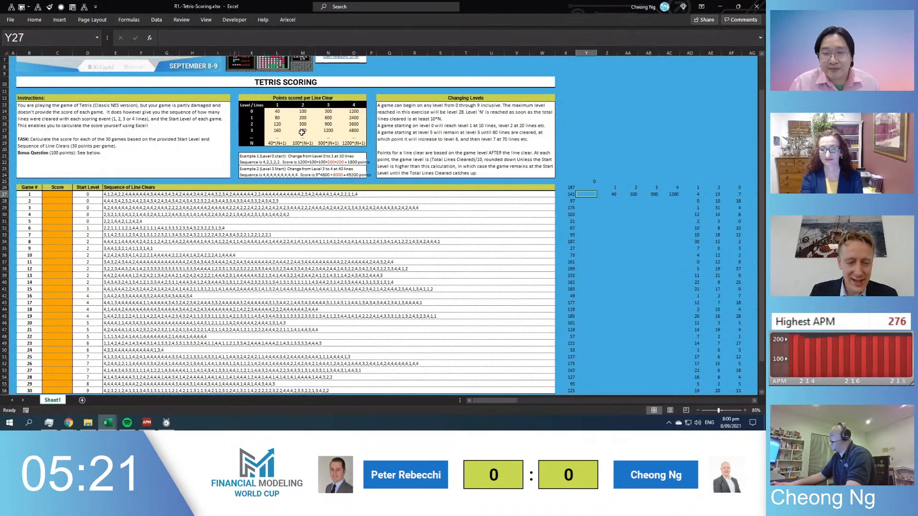
key("Left")
key("Left")
key("Left")
key("Left")
key("Left")
key("Left")
key("Left")
key("Left")
key("Left")
key("Left")
key("Left")
key("Left")
key("Left")
key("Left")
key("Left")
key("Left")
key("Left")
key("Left")
key("Left")
key("Left")
key("Left")
key("Left")
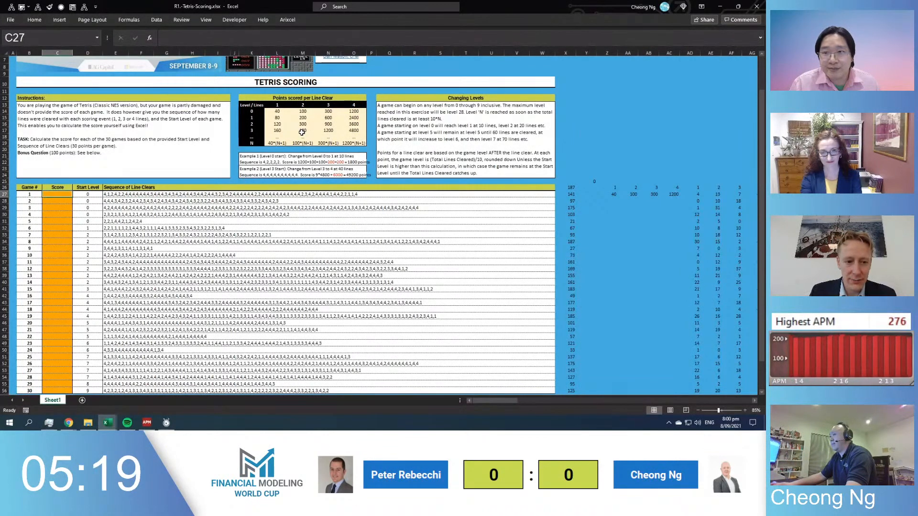
type("+")
key("ctrl+Right")
key("ctrl+Right")
key("ctrl+Right")
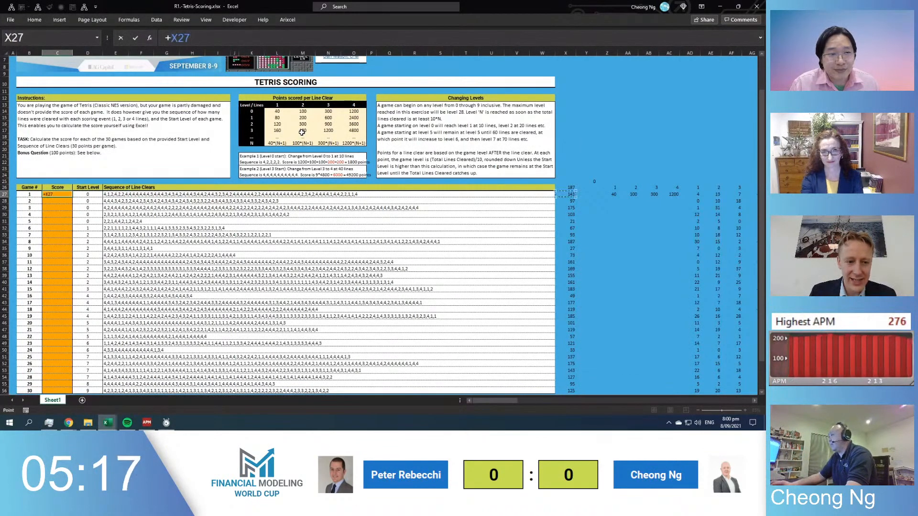
key("ctrl+Right")
key("ctrl+Right")
key("ctrl+Left")
key("ctrl+Left")
key("ctrl+Left")
key("Left")
key("Left")
key("Left")
key("Left")
key("Left")
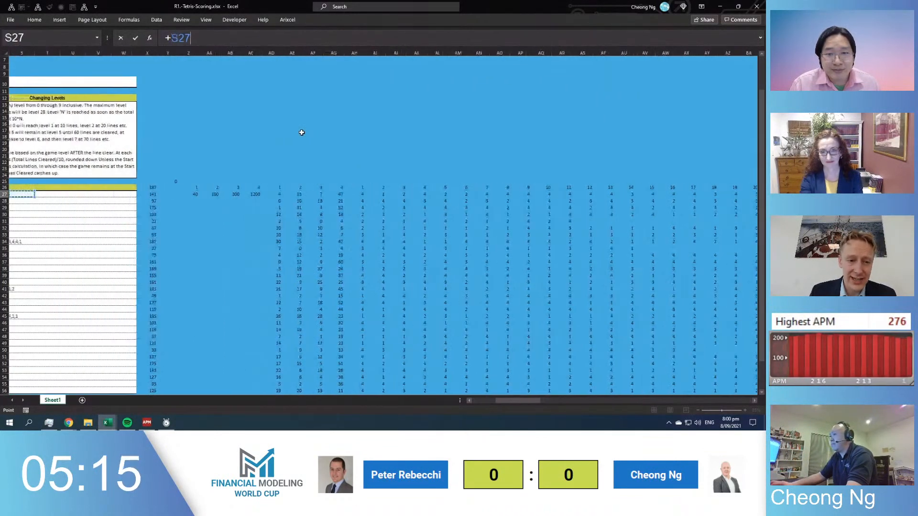
key("Right")
key("Right")
key("Right")
key("Right")
key("Right")
key("Right")
key("Right")
key("Right")
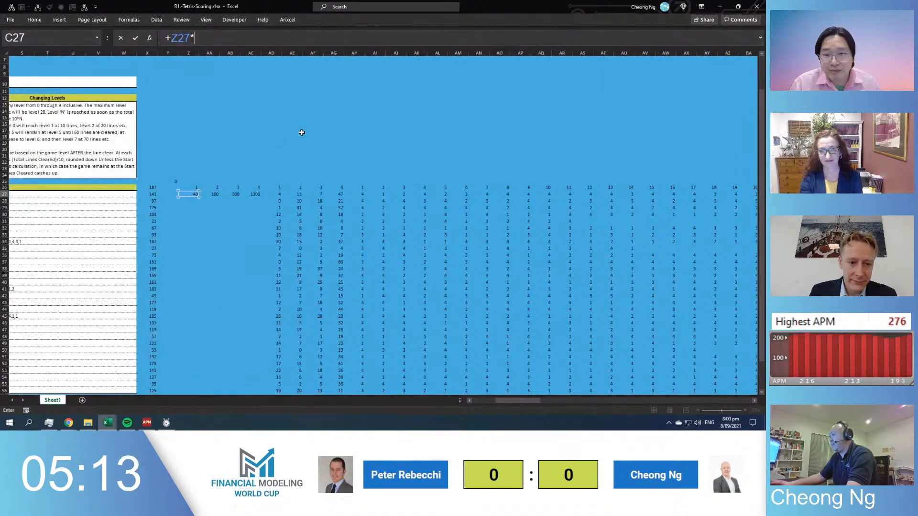
type("*")
key("Right")
key("Right")
key("Right")
key("Right")
key("Right")
key("Right")
key("Escape")
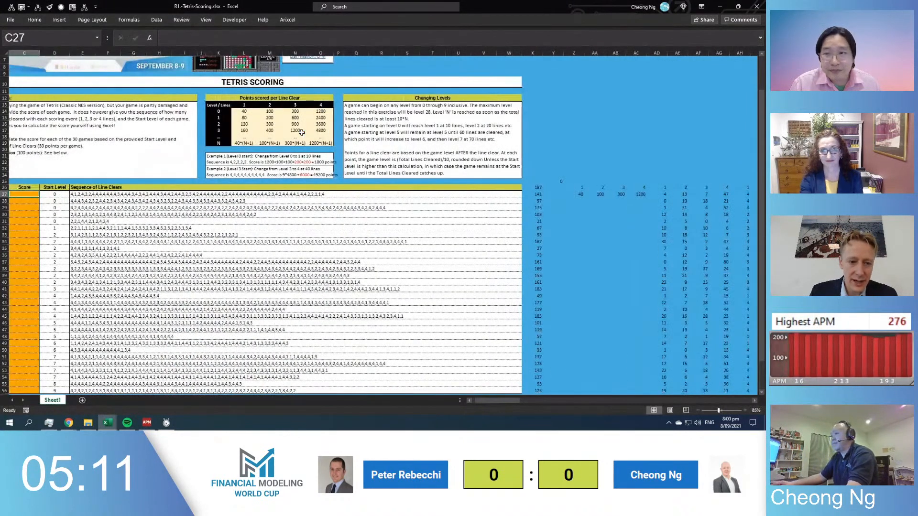
Start a SUMPRODUCT formula in C27 with the points per line count in Z27:AC27 as the first array
type("+sump")
key("Tab")
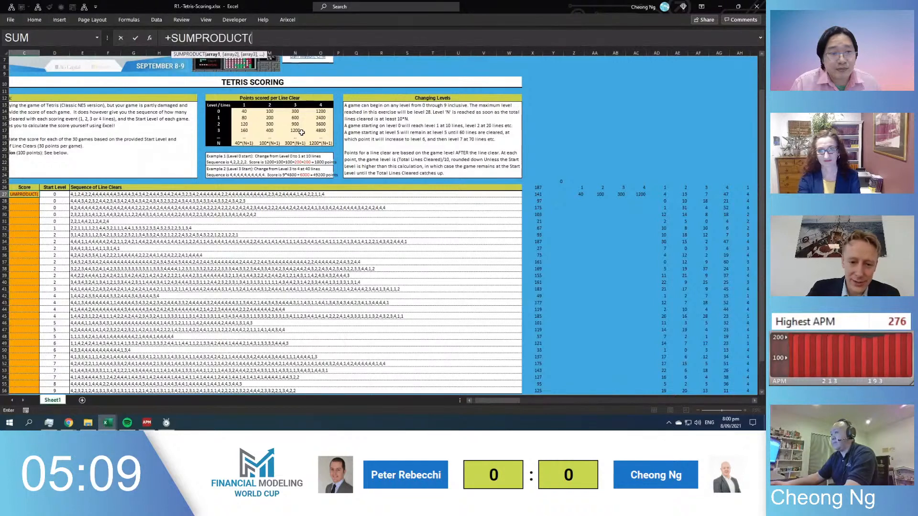
key("Right")
key("Right")
key("Right")
key("Right")
key("Right")
key("Right")
key("Right")
key("Right")
key("Right")
key("Right")
key("Right")
key("Right")
key("Right")
key("Right")
key("Right")
key("Right")
key("Right")
key("Right")
key("Right")
key("Right")
key("Right")
key("Right")
key("Right")
key("shift+Right")
key("shift+Right")
key("shift+Right")
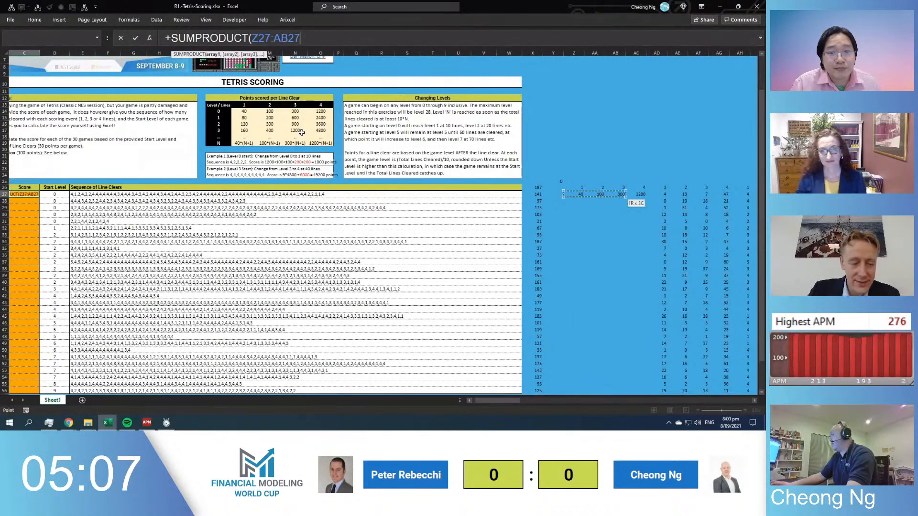
Add game 1's line-clear counts in AD27:AG27 as the second SUMPRODUCT array and commit the score formula
type(",")
key("Right")
key("Right")
key("Right")
key("Right")
key("Right")
key("Right")
key("Right")
key("Right")
key("Right")
key("Right")
key("Right")
key("Right")
key("Right")
key("Right")
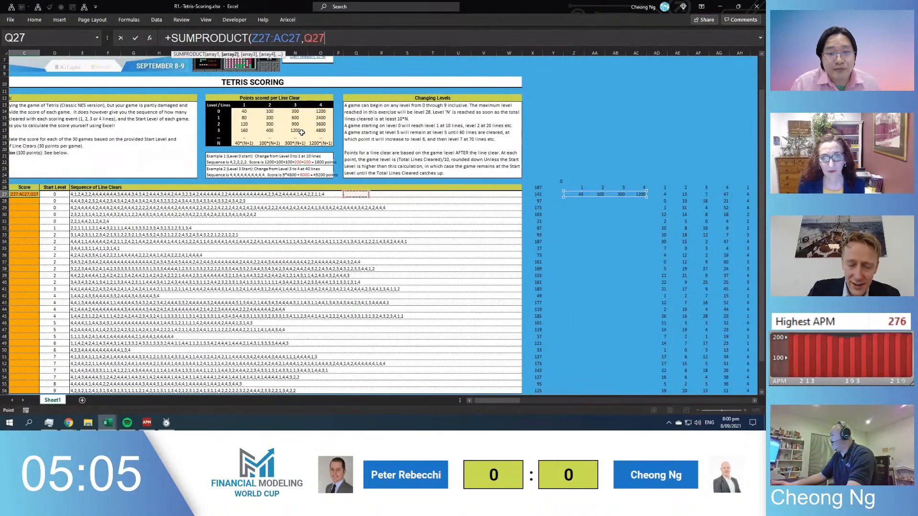
key("Right")
key("shift+Right")
key("shift+Right")
key("shift+Right")
key("Return")
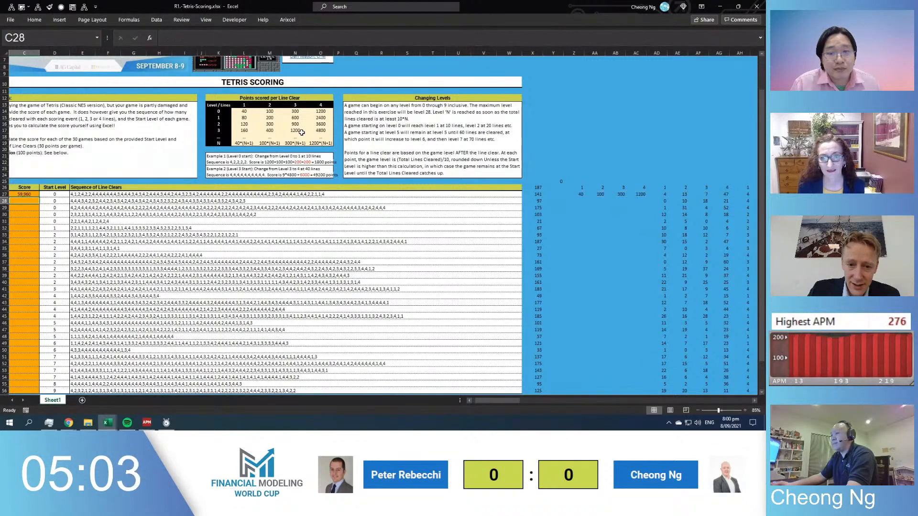
key("Left")
key("Up")
key("Right")
key("shift+Down")
key("shift+Down")
key("shift+Down")
key("shift+Down")
key("shift+Down")
key("shift+Down")
key("shift+Down")
key("shift+Down")
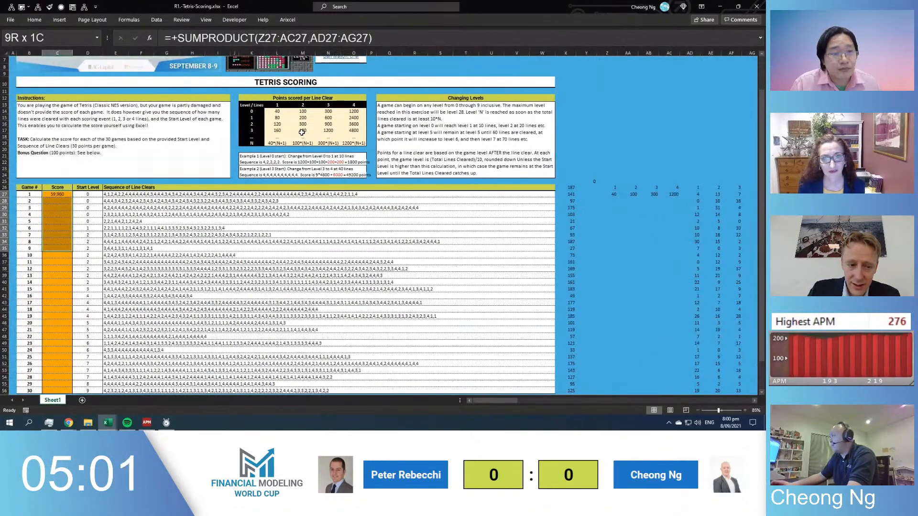
Copy the points-lookup INDEX formulas in Z27:AC27 down to row 32
key("Right")
key("Right")
key("Right")
key("Right")
key("Right")
key("Right")
key("Right")
key("Right")
key("Right")
key("Right")
key("Right")
key("Right")
key("Right")
key("Right")
key("Right")
key("Right")
key("Right")
key("Right")
key("Right")
key("Right")
key("Right")
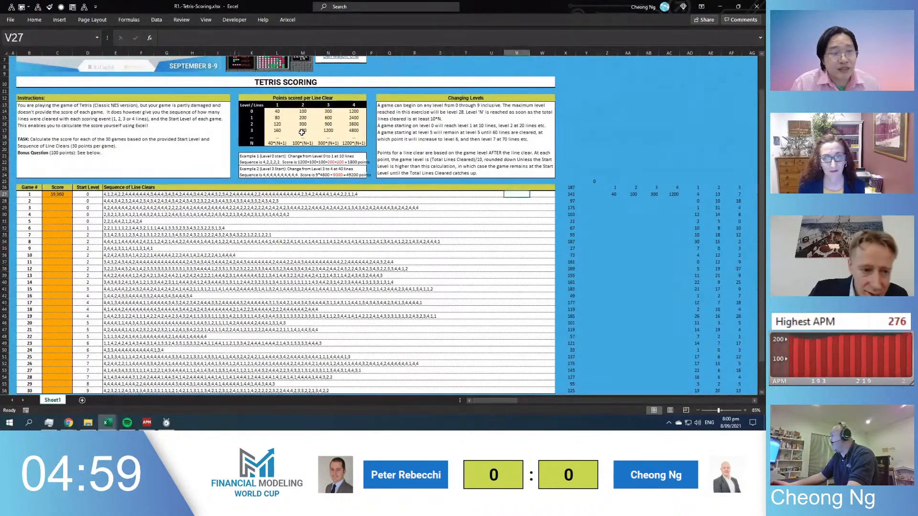
key("shift+Right")
key("shift+Right")
key("shift+Right")
key("shift+Down")
key("shift+Down")
key("shift+Down")
key("shift+Down")
key("shift+Down")
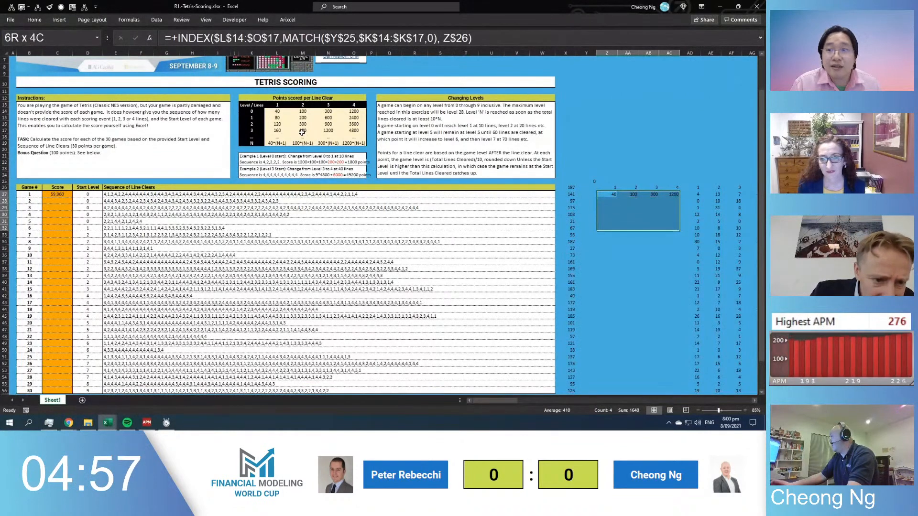
key("ctrl+d")
Check which table ranges and lookup cells the INDEX formula in Z27 refers to
key("Left")
key("Left")
key("Left")
key("Right")
key("Right")
key("Right")
key("F2")
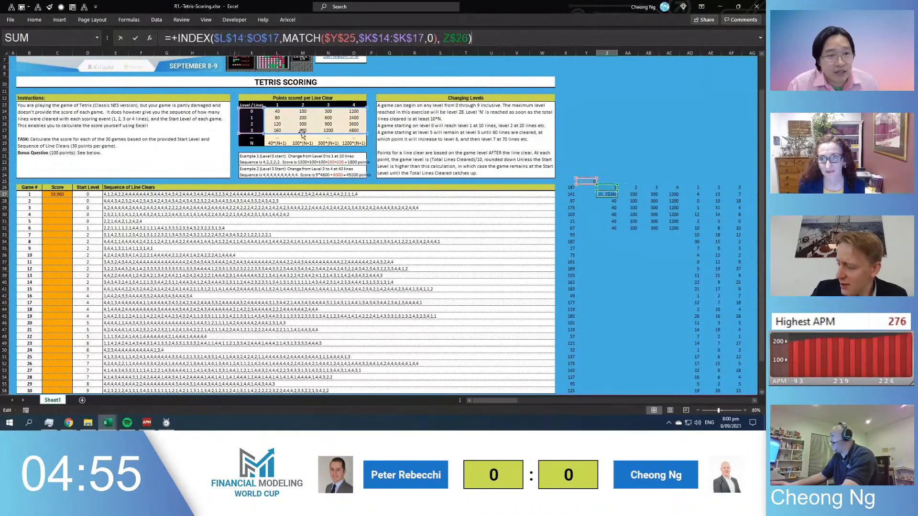
key("Escape")
key("Left")
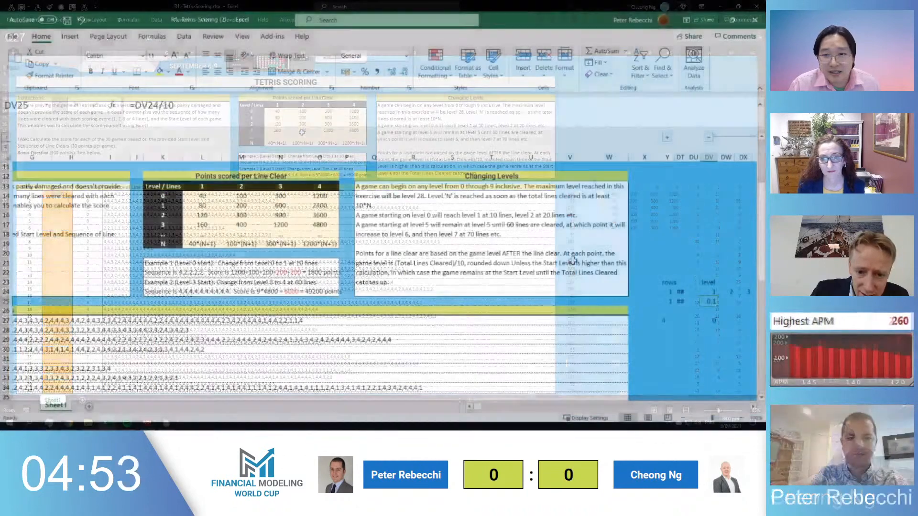
Wrap the level calculation in DV25 in ROUNDDOWN with zero decimals, as =ROUNDDOWN(DV24/10,0)
key("BackSpace")
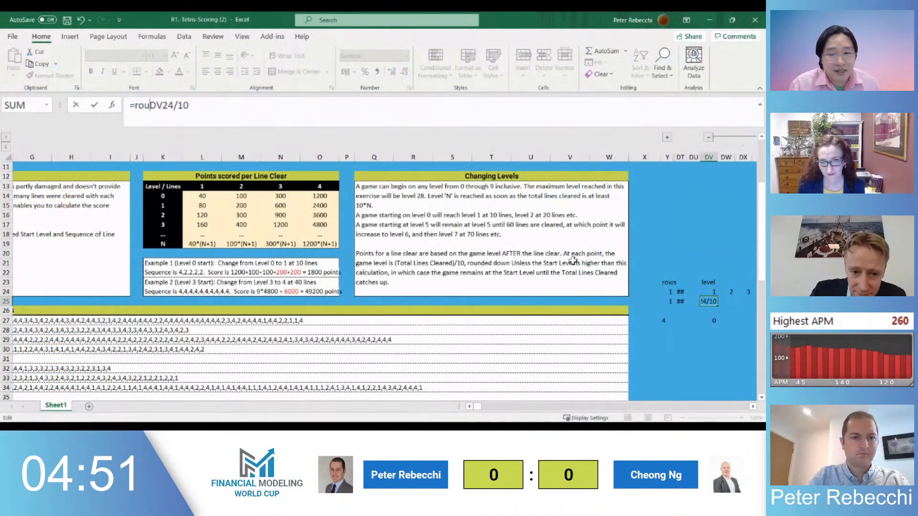
type("nddown(")
key("End")
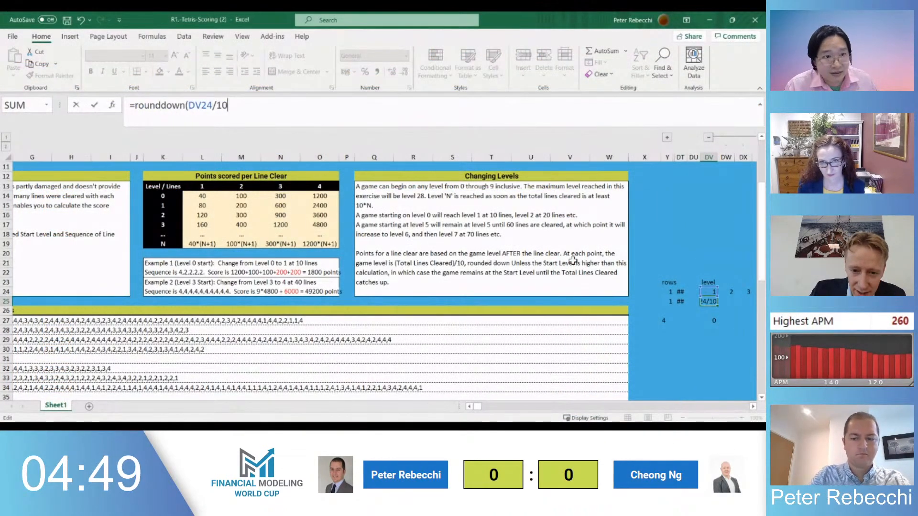
type(")")
key("Return")
key("Return")
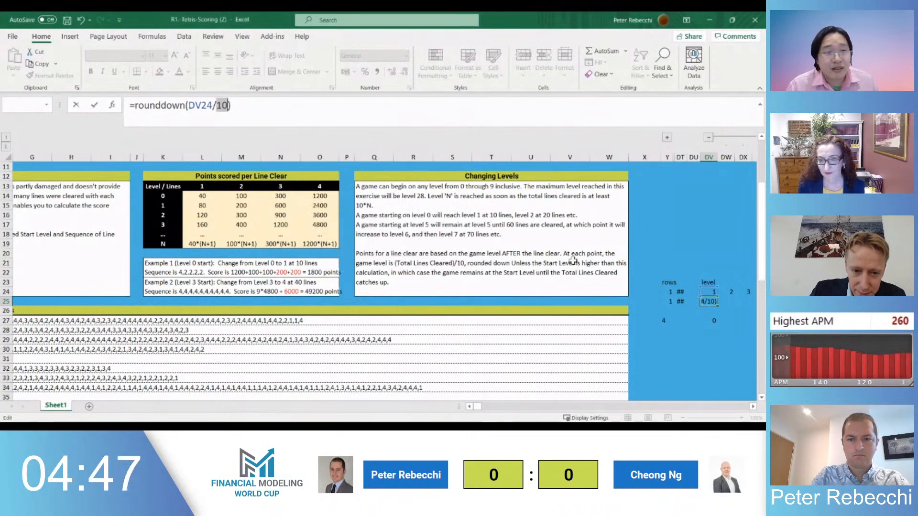
key("Right")
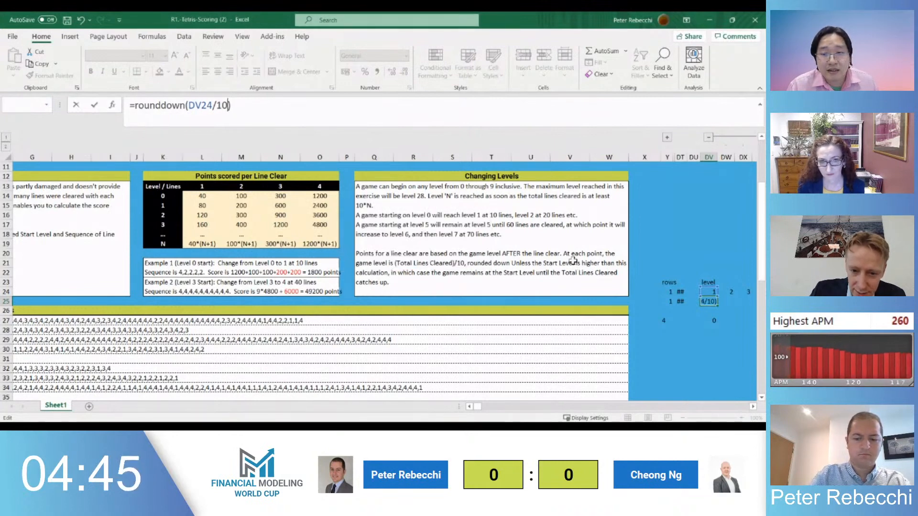
key("Return")
Copy the ROUNDDOWN level formula from DV25 across row 25 to HQ25
key("Up")
key("alt+shift+Page_Down")
key("alt+shift+Page_Down")
key("alt+shift+Page_Down")
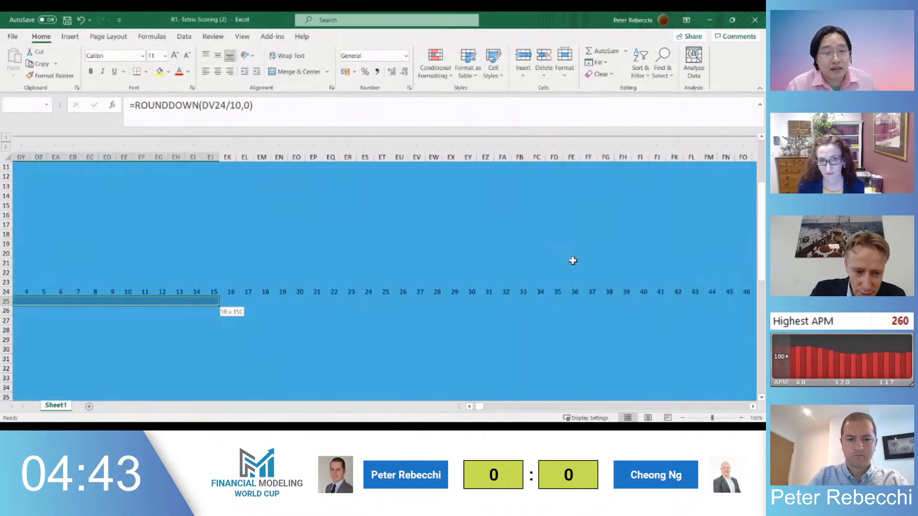
key("ctrl+r")
key("Right")
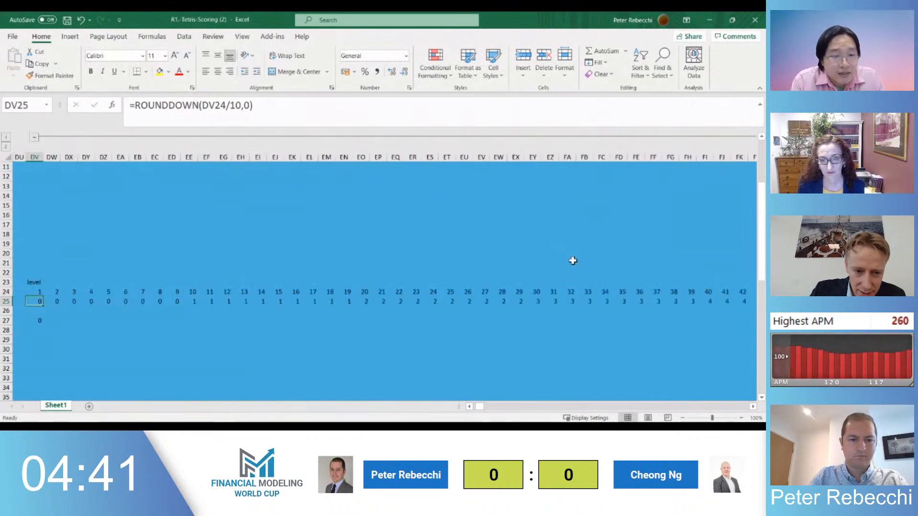
Compare game 1's level formula in DV27 with the rounded-down level formula in DV25
key("Left")
key("Left")
key("Left")
key("Left")
key("Left")
key("Left")
key("Right")
key("Right")
key("Right")
key("Right")
key("Right")
key("Down")
key("Down")
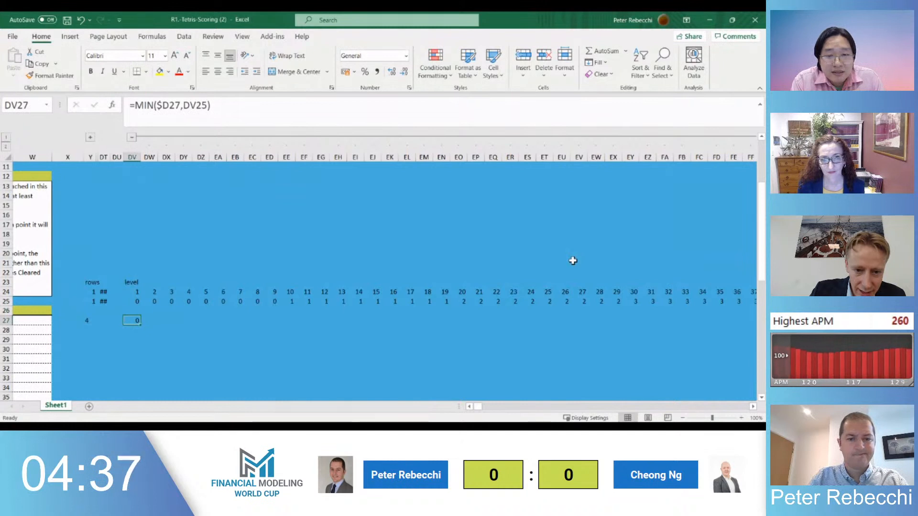
key("Up")
key("Up")
key("Down")
key("Down")
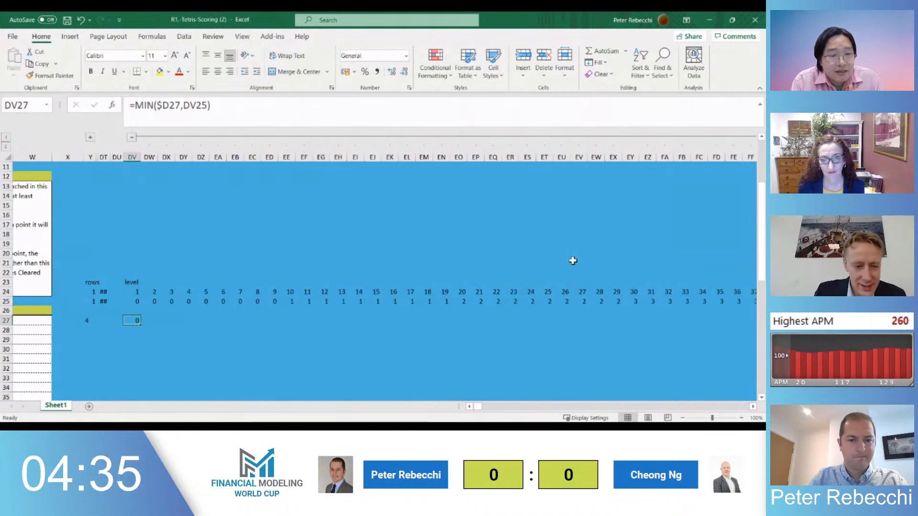
key("Up")
key("Up")
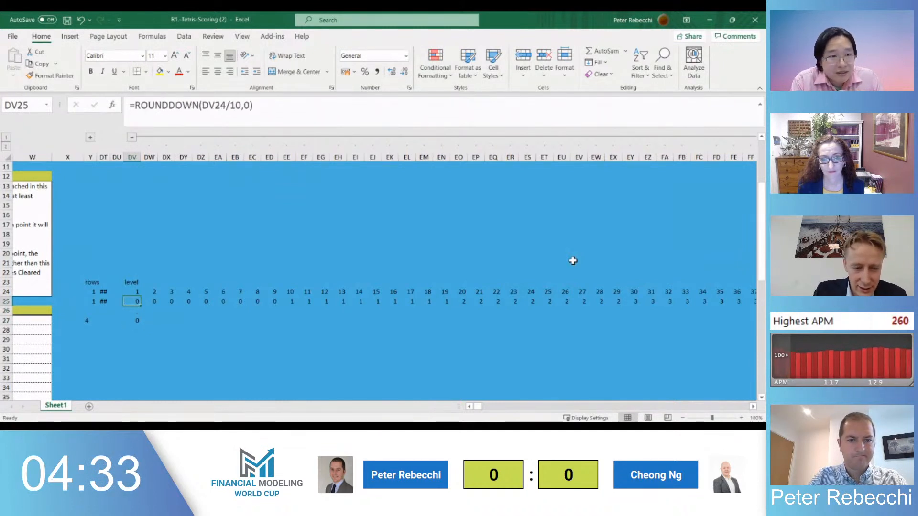
Replace MIN with MAX in DV27 so the level formula reads =MAX($D27,DV25)
key("Down")
key("Down")
key("Down")
key("Up")
key("F2")
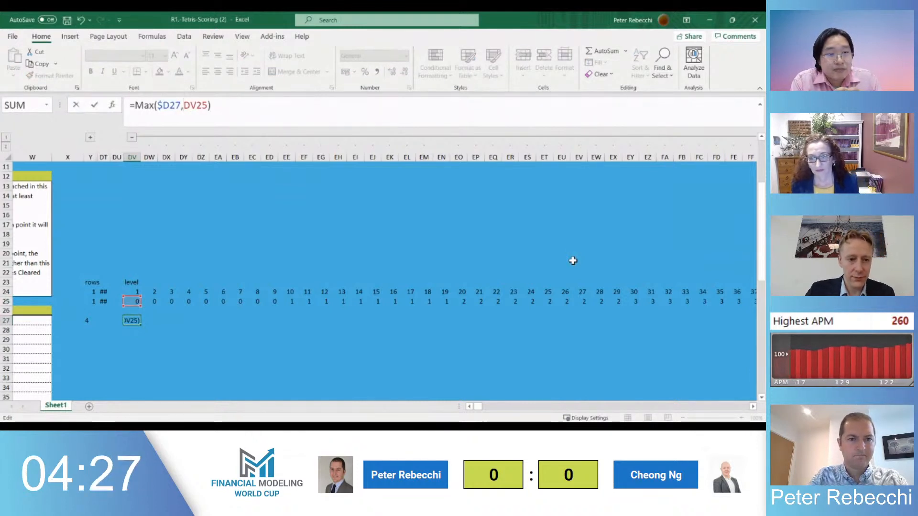
key("ctrl+Return")
key("alt")
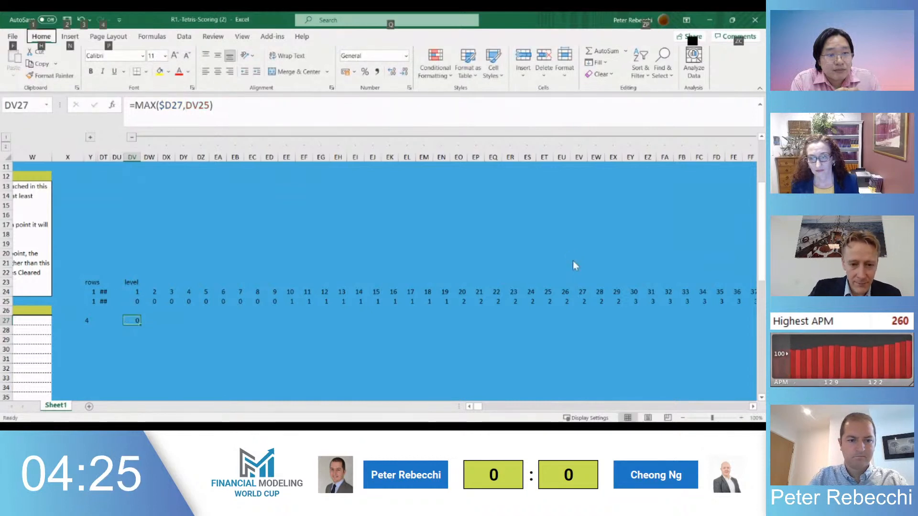
key("Escape")
Copy the MAX level formula from DV27 across row 27 to HQ27
key("ctrl+shift+Right")
key("shift+Left")
key("shift+Left")
key("ctrl+r")
Check the level formulas in row 27 from the start of the level block to column EE
key("Left")
key("Right")
key("Left")
key("Left")
key("Left")
key("Right")
key("Right")
key("Right")
key("Right")
key("Right")
key("Right")
key("Right")
key("Right")
key("Right")
key("Right")
key("Right")
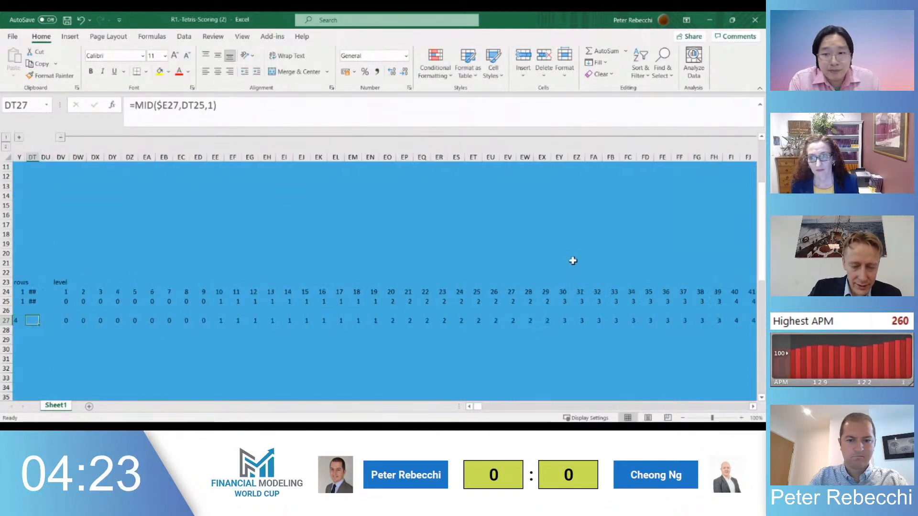
key("Right")
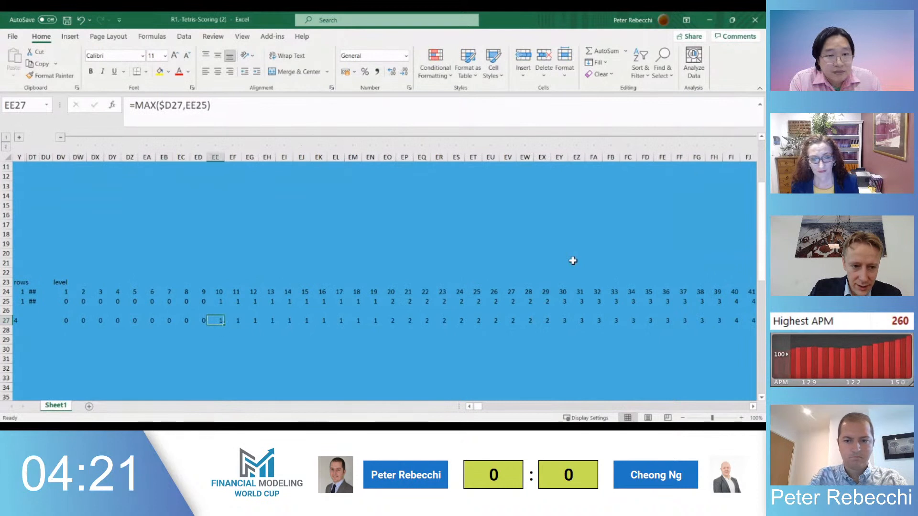
Inspect the end of game 1's level block and the points formulas following it in row 27
key("Right")
key("alt+Page_Down")
key("alt+Page_Down")
key("Left")
key("Left")
key("Left")
key("Left")
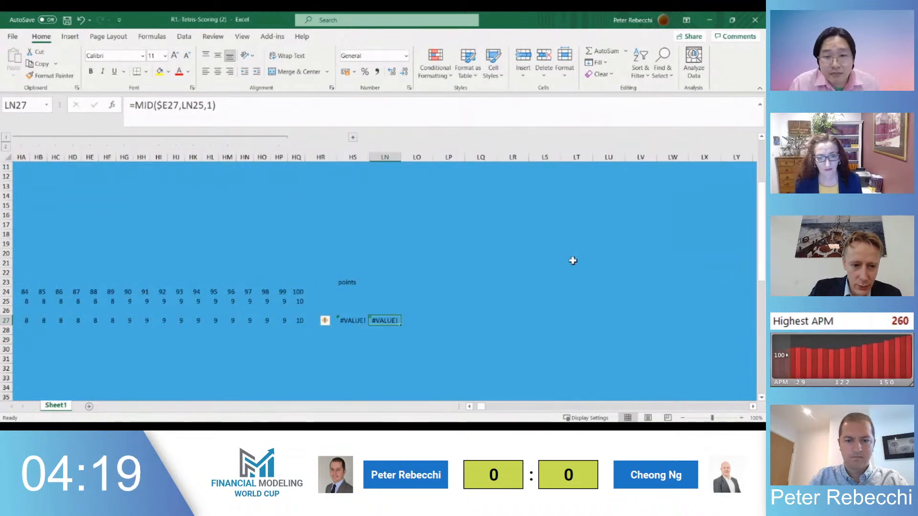
key("Right")
key("ctrl+Left")
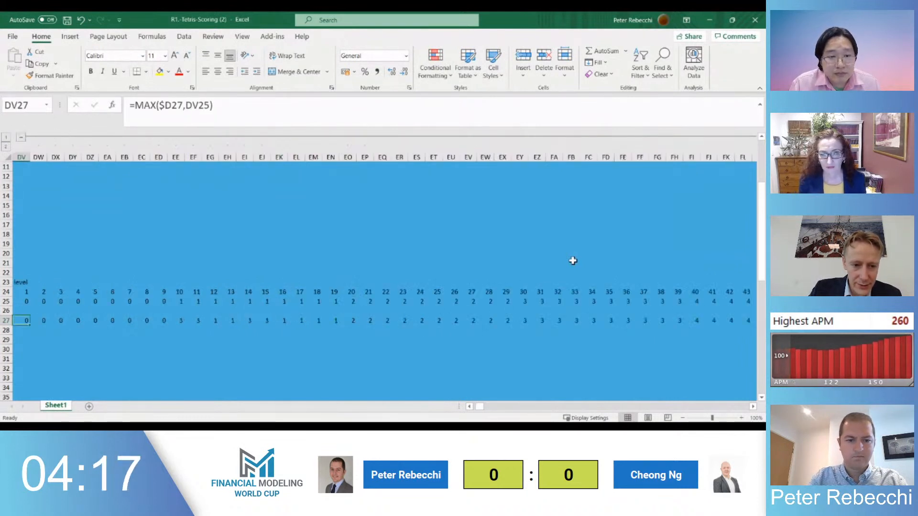
Collapse the grouped level columns between DV and HQ
key("Left")
key("Left")
key("Left")
key("Left")
key("Right")
key("Right")
key("Right")
key("Right")
key("alt+d")
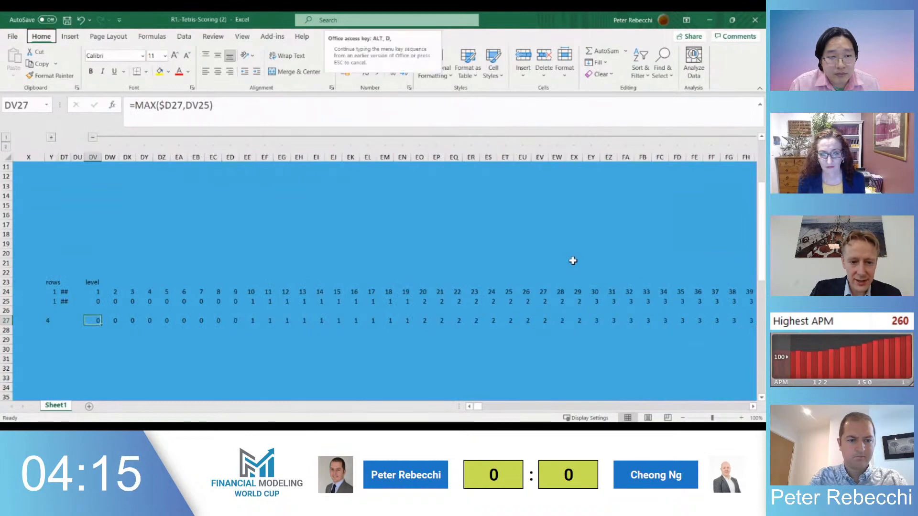
key("g")
key("h")
Check the last level formula in HQ27 beside the collapsed level columns
key("Right")
key("Right")
key("Left")
key("Left")
key("Left")
key("Left")
key("Left")
key("Left")
key("Left")
key("Left")
key("Left")
key("Left")
key("Left")
key("Left")
key("Left")
key("Left")
key("Left")
key("Left")
key("Left")
key("Left")
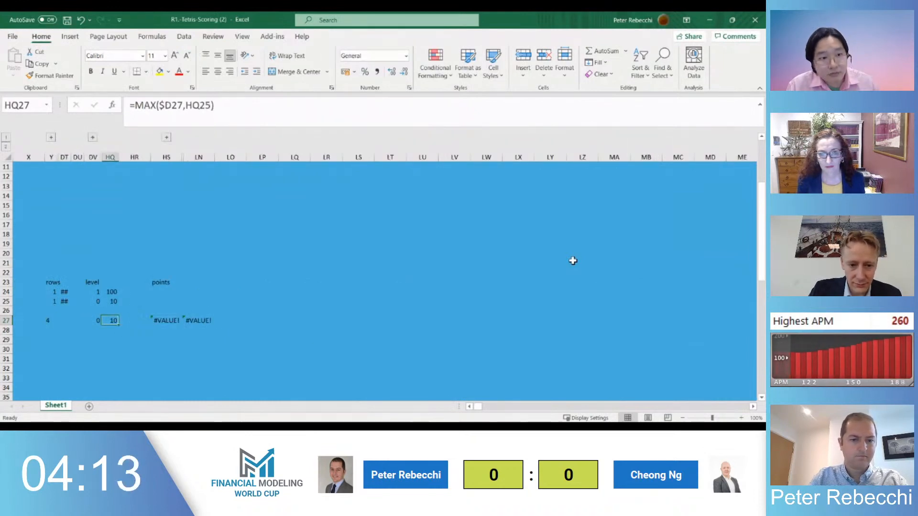
Replace the first points formula for game 1 in HS27 with the start of an INDEX formula, =index
key("Right")
key("Right")
key("Right")
key("Right")
key("Right")
key("Right")
key("Right")
key("Right")
key("Right")
key("Right")
key("Right")
key("Right")
key("Right")
key("Right")
key("Right")
key("Right")
key("Right")
key("Right")
key("Right")
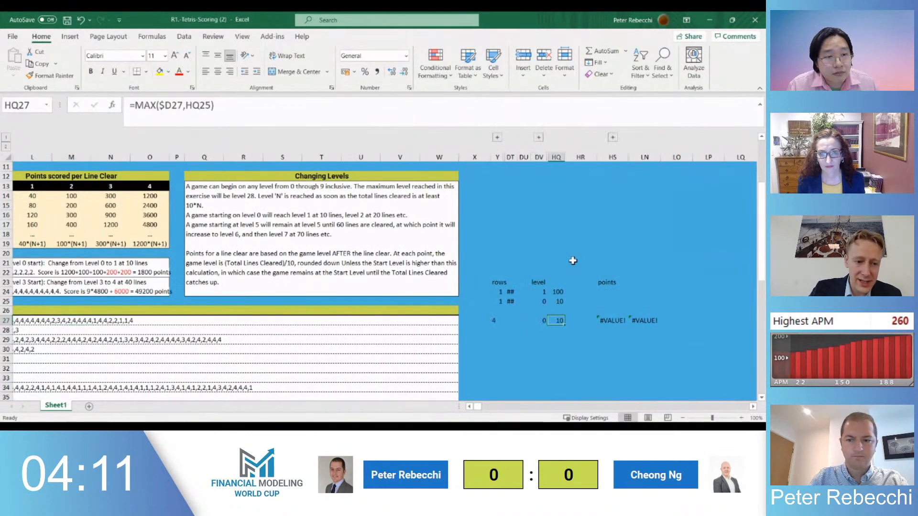
type("=")
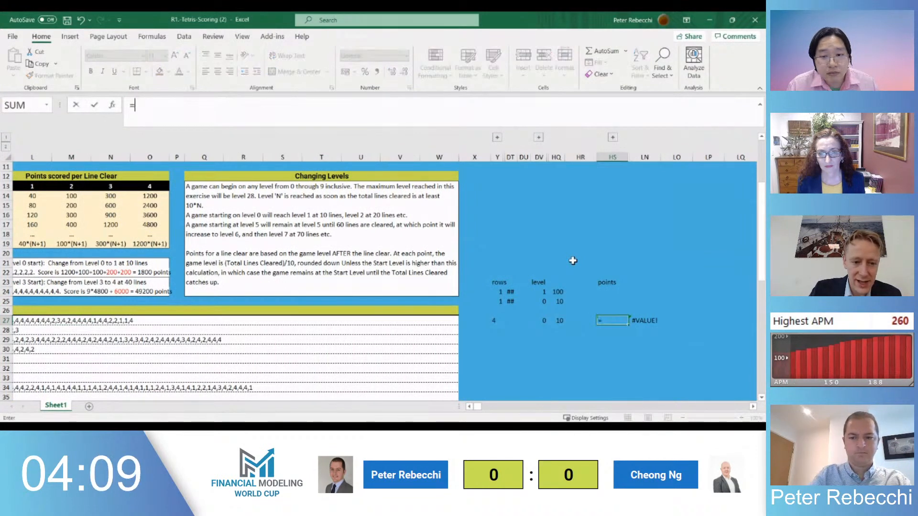
key("Left")
key("Left")
key("Left")
key("Left")
key("Left")
key("Left")
key("Left")
key("Left")
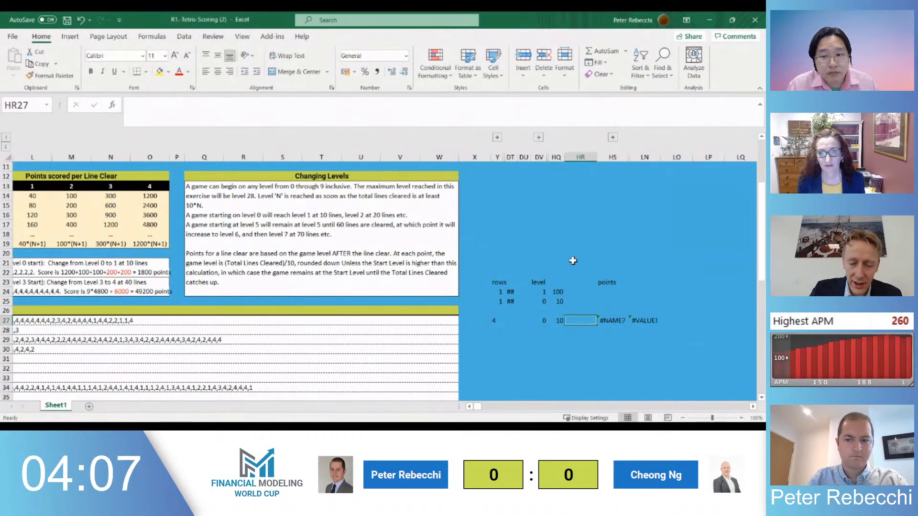
key("Right")
key("Right")
key("Right")
key("Right")
key("Right")
key("Right")
key("Right")
key("Right")
key("F2")
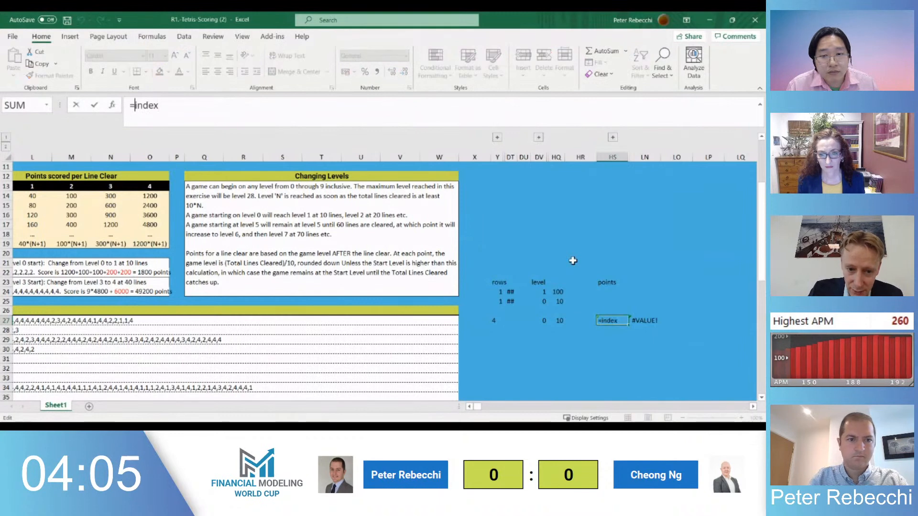
type("(")
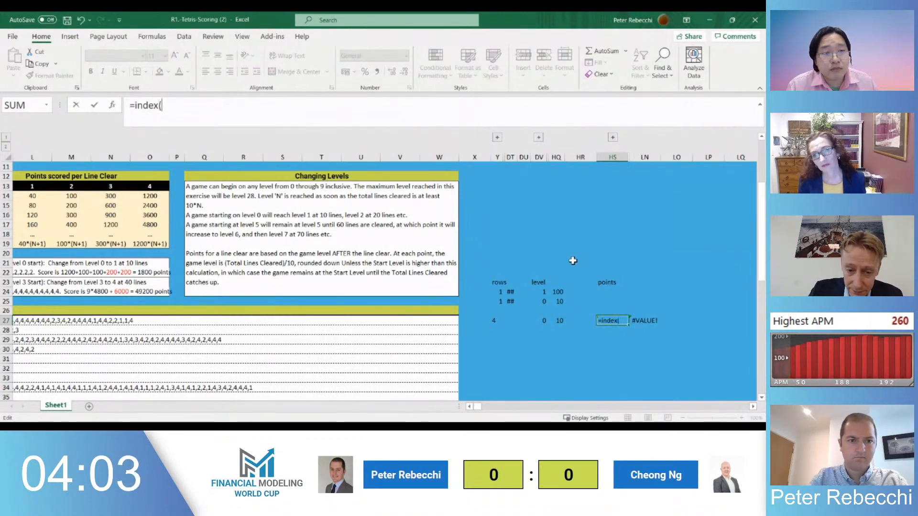
key("Left")
key("Left")
key("Left")
key("Left")
key("Left")
key("Left")
key("Left")
key("Left")
key("Left")
key("Left")
key("Left")
key("Left")
key("Left")
key("Left")
key("Left")
key("Left")
key("Left")
key("Left")
key("Left")
key("Left")
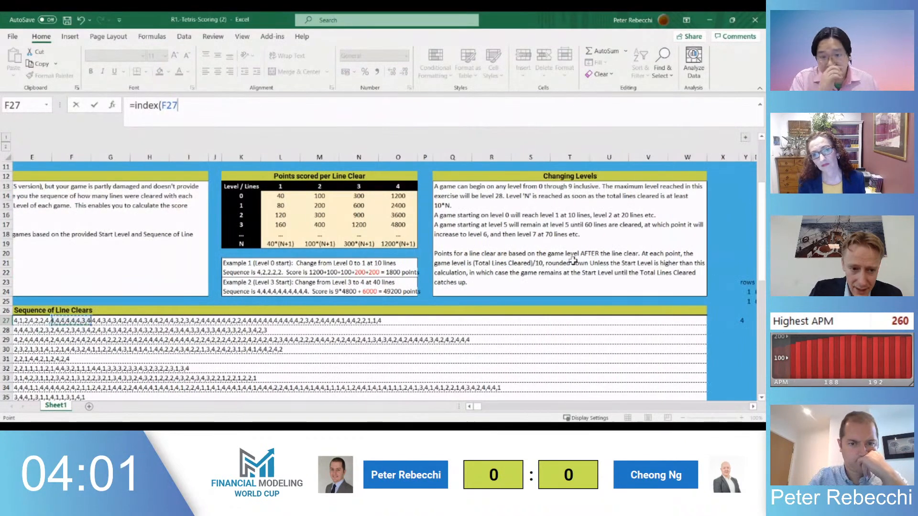
key("Right")
key("Up")
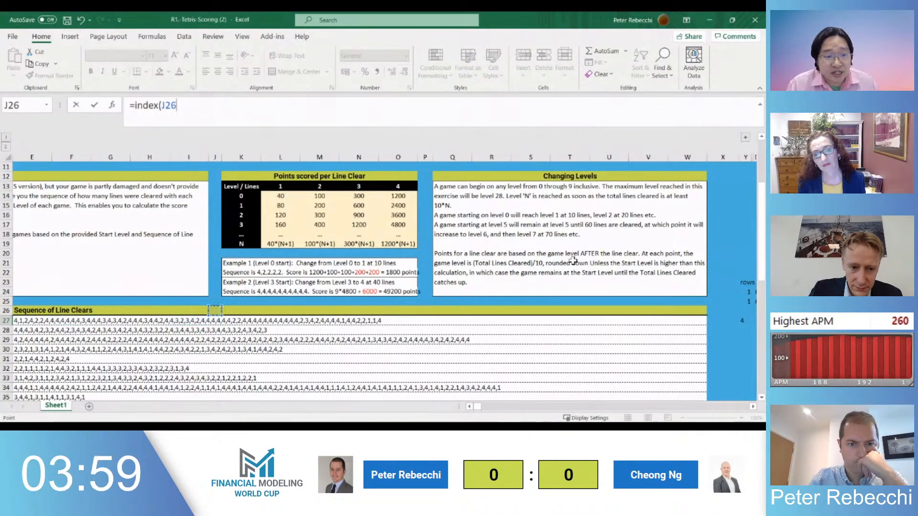
key("Right")
key("Up")
key("Up")
key("Up")
key("Up")
key("Up")
key("Up")
key("Up")
key("Up")
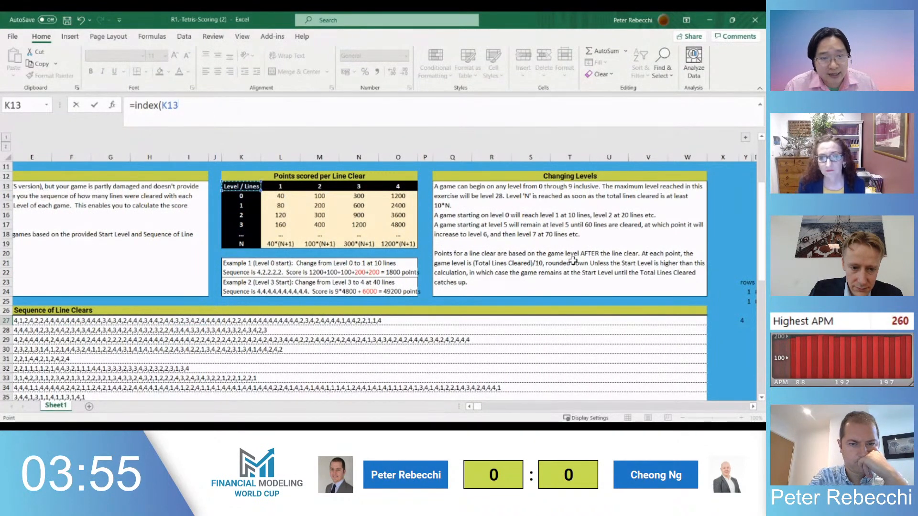
key("Down")
key("Right")
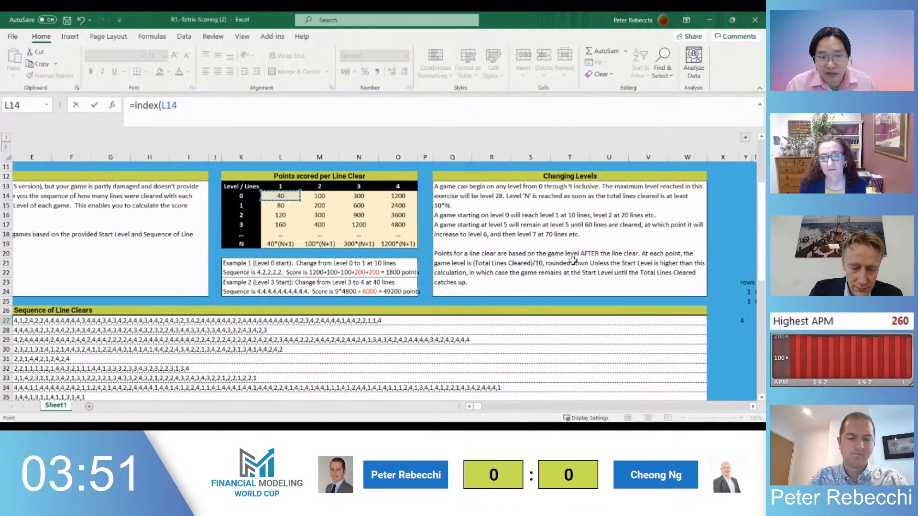
key("Escape")
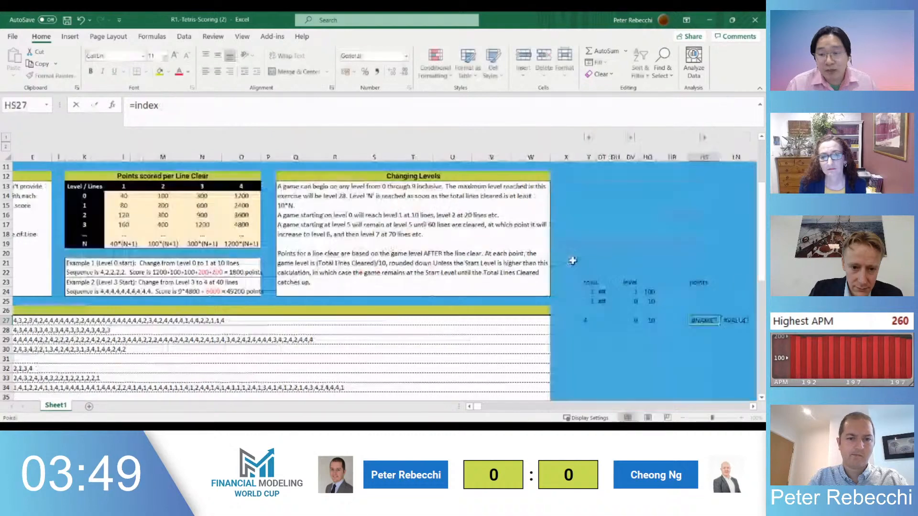
Copy the Points scored per Line Clear table K13:O19, including its level and line headers
left_click(212, 192)
key("Left")
key("Left")
key("Up")
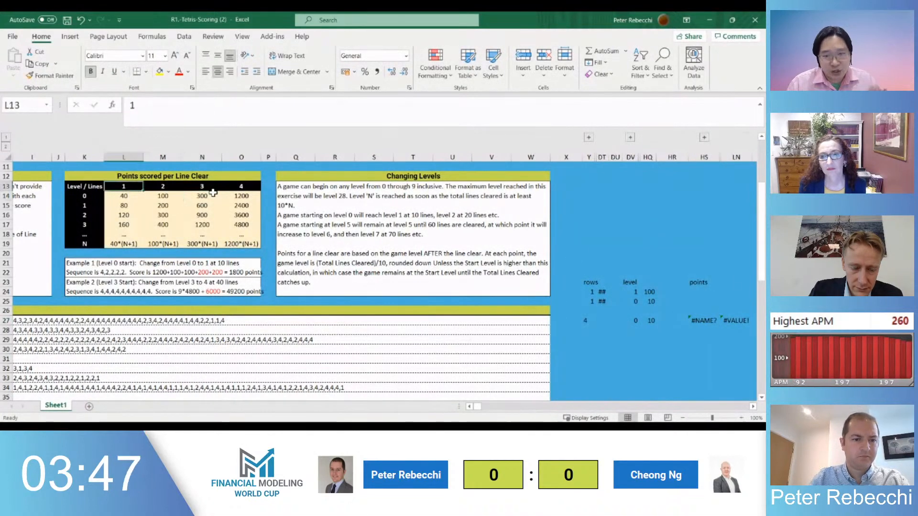
key("Left")
key("shift+Right")
key("shift+Down")
key("shift+Right")
key("shift+Down")
key("shift+Right")
key("shift+Down")
key("shift+Right")
key("shift+Down")
key("shift+Down")
key("shift+Down")
key("ctrl+c")
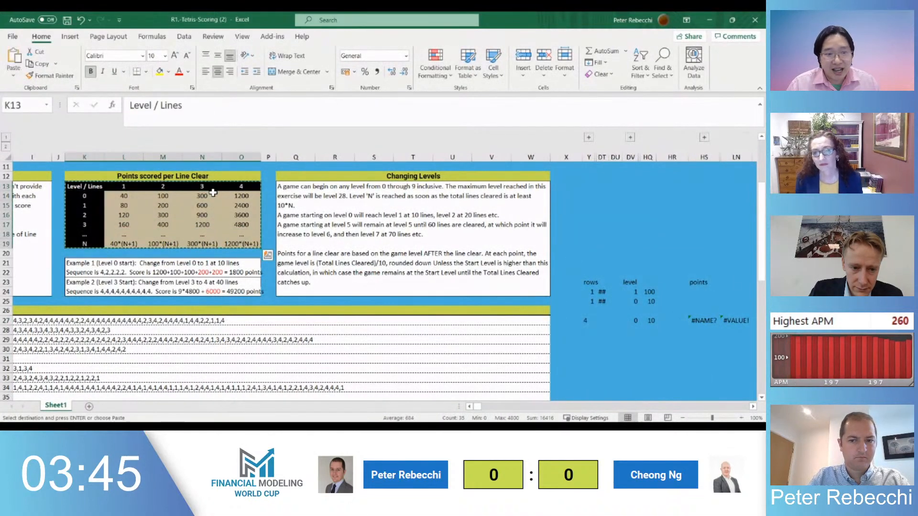
key("Right")
key("Right")
key("alt+Page_Down")
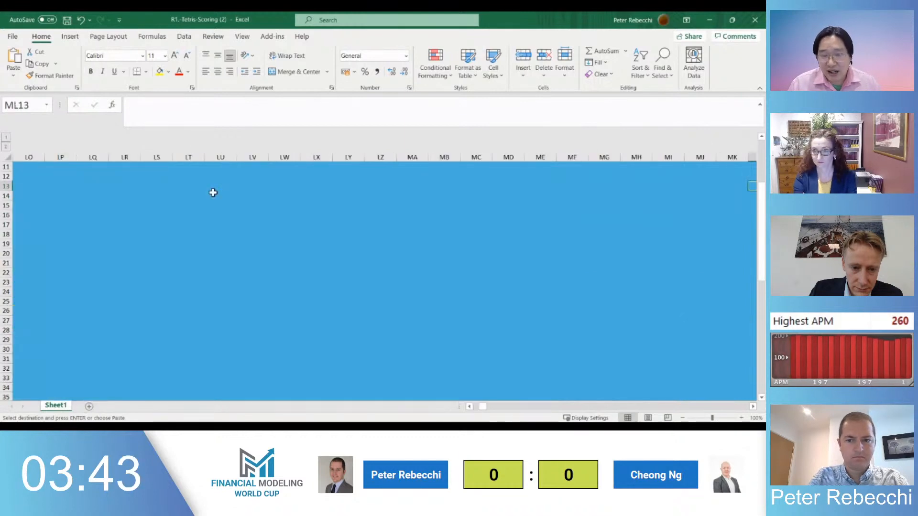
key("Left")
key("Left")
key("alt+Page_Up")
key("Right")
key("Right")
key("Right")
key("Right")
key("Right")
key("Right")
key("Right")
key("Right")
key("Right")
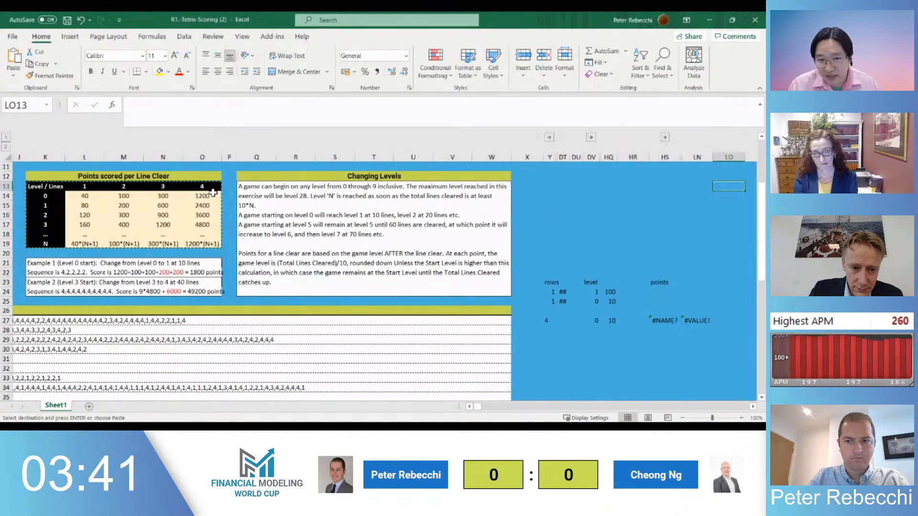
key("Left")
key("Down")
key("Escape")
key("Left")
key("Left")
key("Left")
key("Left")
key("Left")
key("Down")
key("Down")
key("Down")
key("Down")
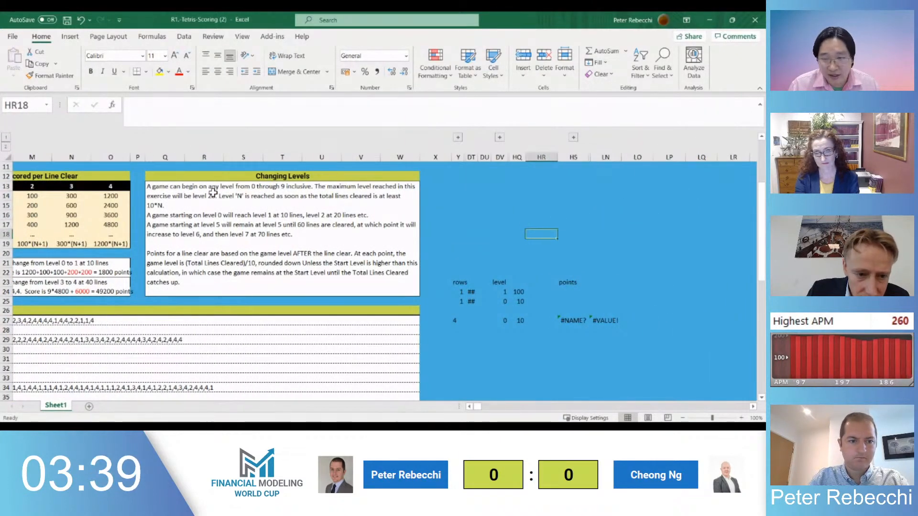
key("Left")
key("Left")
key("Left")
key("Left")
key("Left")
key("Left")
key("Left")
key("Left")
key("Left")
key("Left")
key("Left")
key("Left")
key("Left")
key("Left")
key("Left")
key("Left")
key("Left")
key("Left")
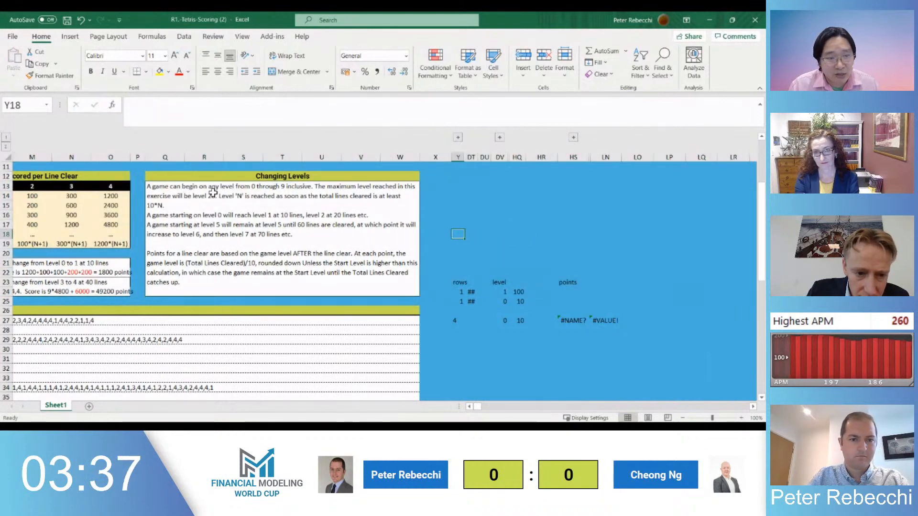
Copy the Points scored per Line Clear table K12:O19, including its title, headers and the N row
key("Up")
key("Up")
key("Up")
key("Up")
key("Right")
key("shift+Right")
key("shift+Down")
key("shift+Right")
key("shift+Down")
key("shift+Down")
key("shift+Right")
key("shift+Down")
key("shift+Down")
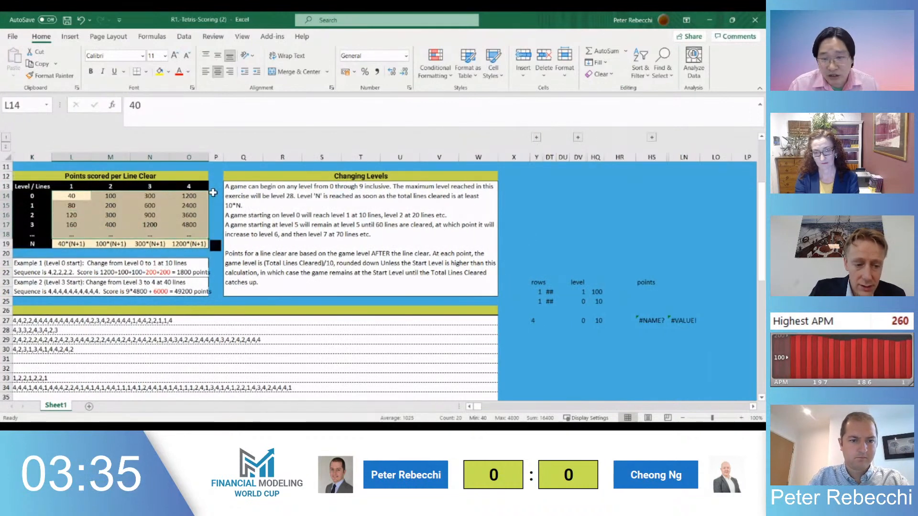
key("Left")
key("Up")
key("Up")
key("shift+Down")
key("shift+Down")
key("shift+Right")
key("shift+Right")
key("shift+Right")
key("shift+Right")
key("shift+Down")
key("shift+Down")
key("shift+Down")
key("shift+Down")
key("shift+Down")
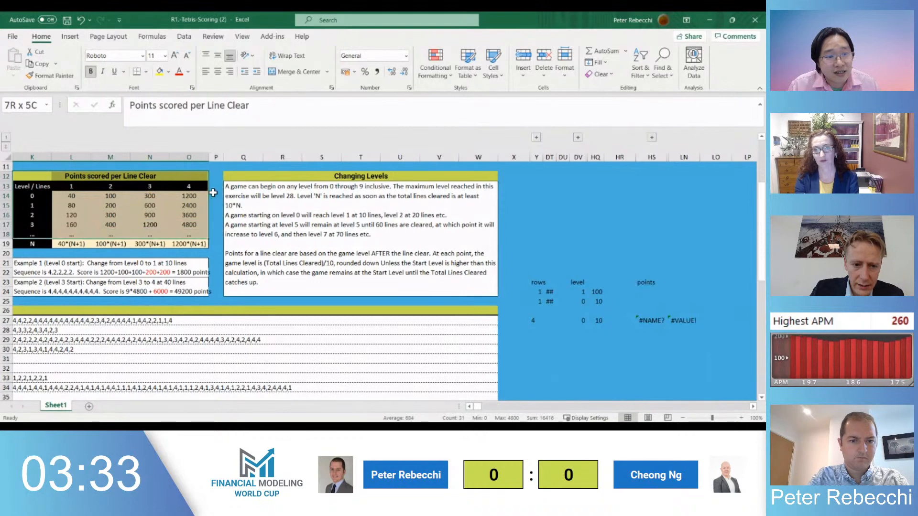
key("ctrl+c")
Paste the copied scoring table as values only in the helper area starting at DT12
key("Right")
key("Right")
key("Right")
key("Right")
key("Right")
key("Right")
key("Right")
key("Right")
key("Right")
key("Right")
key("Right")
key("Right")
key("Right")
key("ctrl+alt+v")
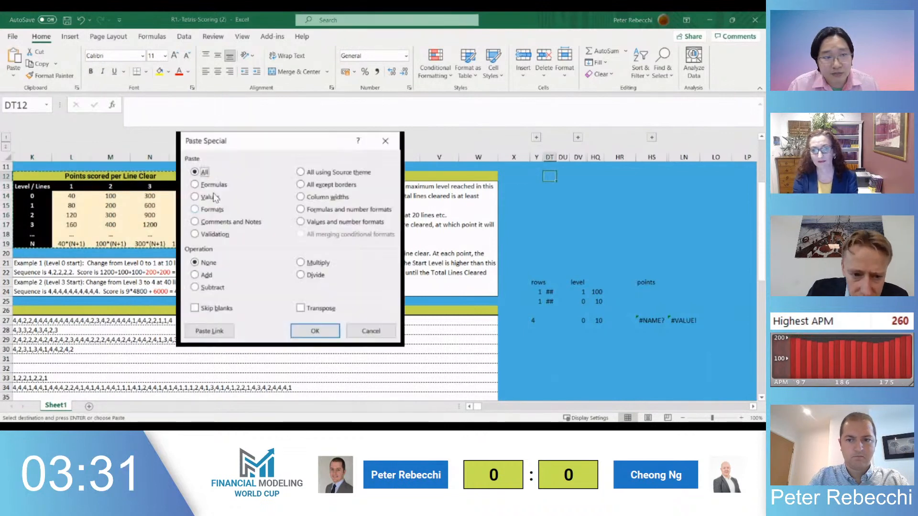
key("v")
key("Return")
key("Escape")
key("Down")
key("Down")
key("Down")
key("Down")
key("Down")
key("Down")
key("shift+space")
key("shift+Down")
key("shift+Down")
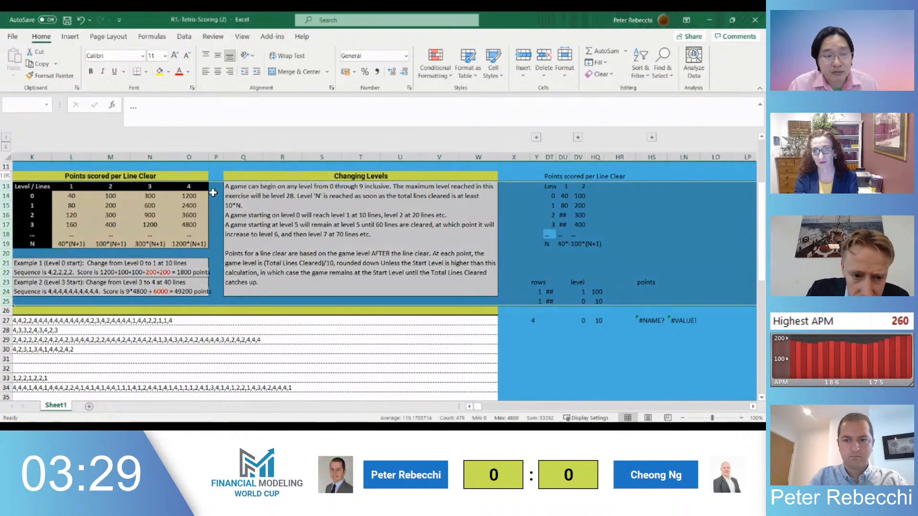
key("shift+BackSpace")
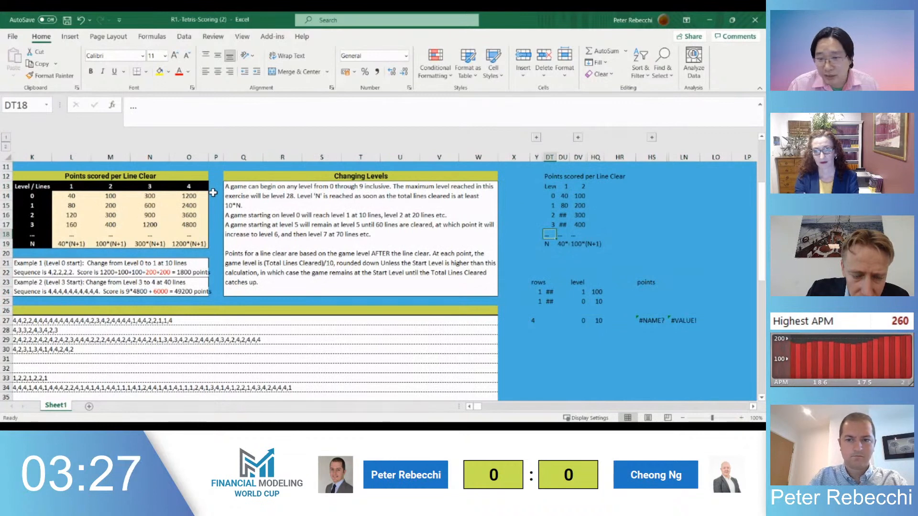
Insert 14 new rows above row 11 across the whole sheet
key("Up")
key("Up")
key("Up")
key("Up")
key("shift+space")
key("shift+Down")
key("shift+Down")
key("shift+Down")
key("shift+Up")
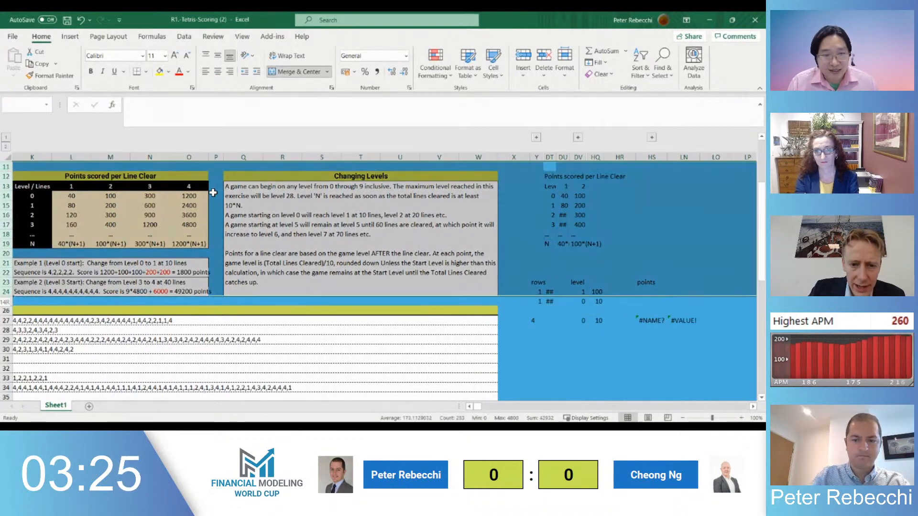
key("ctrl+shift+plus")
key("Right")
key("Down")
key("Down")
key("Down")
key("Down")
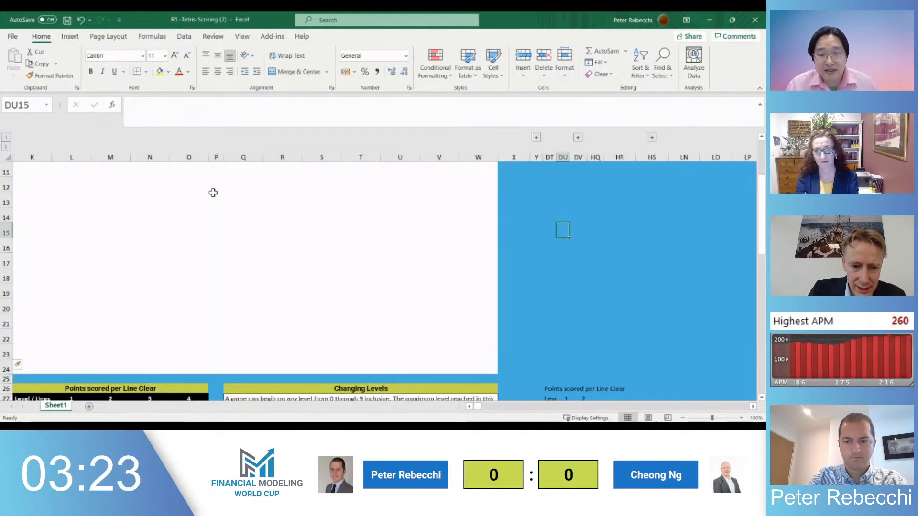
Copy the values-only scoring table in DT26:DV33, from its title down to the N row
key("ctrl+Down")
key("Left")
key("Up")
key("ctrl+shift+Down")
key("ctrl+shift+Right")
key("Left")
key("Up")
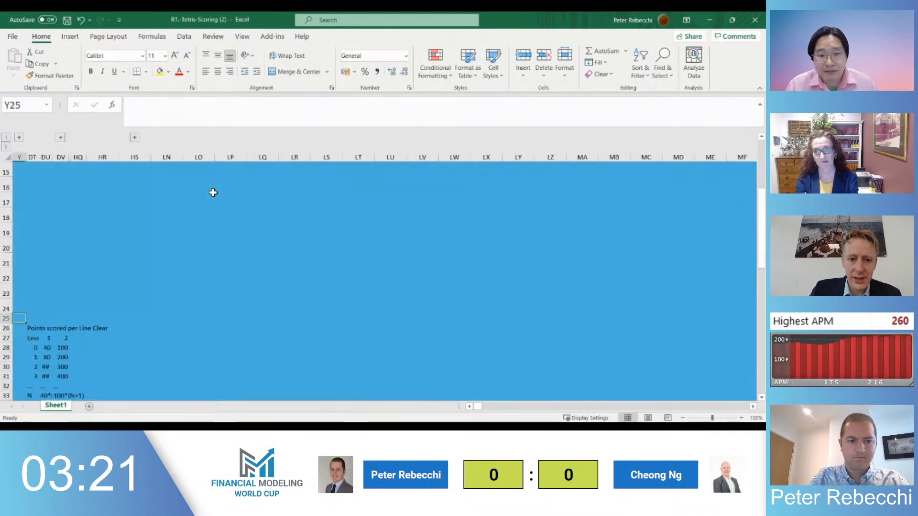
key("Down")
key("Right")
key("shift+Down")
key("shift+Up")
key("Up")
key("shift+Down")
key("shift+Right")
key("shift+Right")
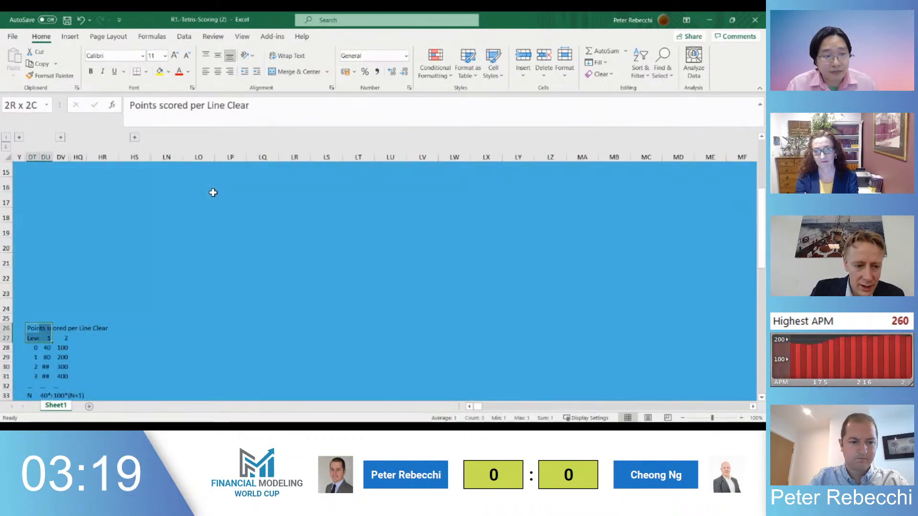
key("shift+Down")
key("shift+Down")
key("shift+Down")
key("shift+Down")
key("shift+Down")
key("shift+Down")
key("shift+Down")
key("shift+Down")
key("shift+Up")
key("shift+Up")
key("ctrl+c")
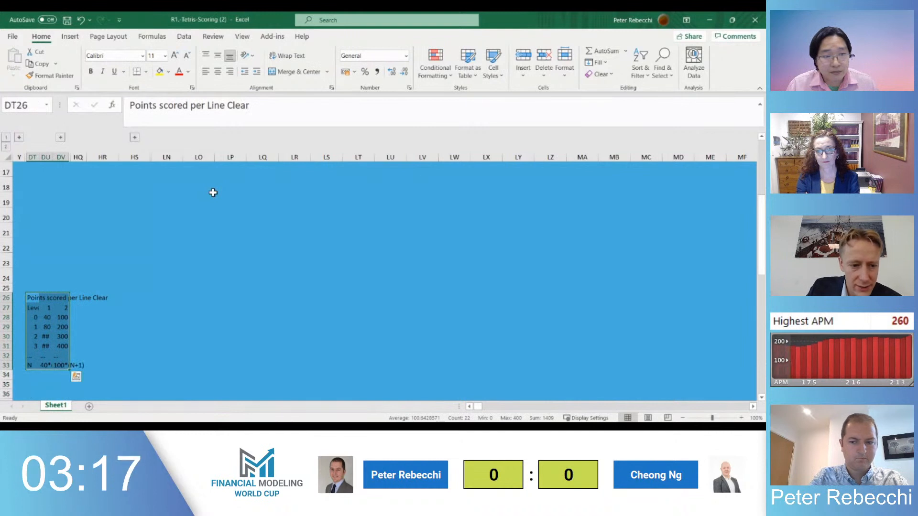
Paste the copied scoring table near the top of the sheet, starting at DT2
key("ctrl+Up")
key("ctrl+v")
key("Escape")
key("Left")
key("Left")
key("Left")
key("Left")
key("Left")
key("Left")
key("Left")
key("Left")
key("Left")
key("Left")
key("Left")
key("Left")
key("Left")
key("Left")
key("Left")
key("Left")
key("Left")
key("Left")
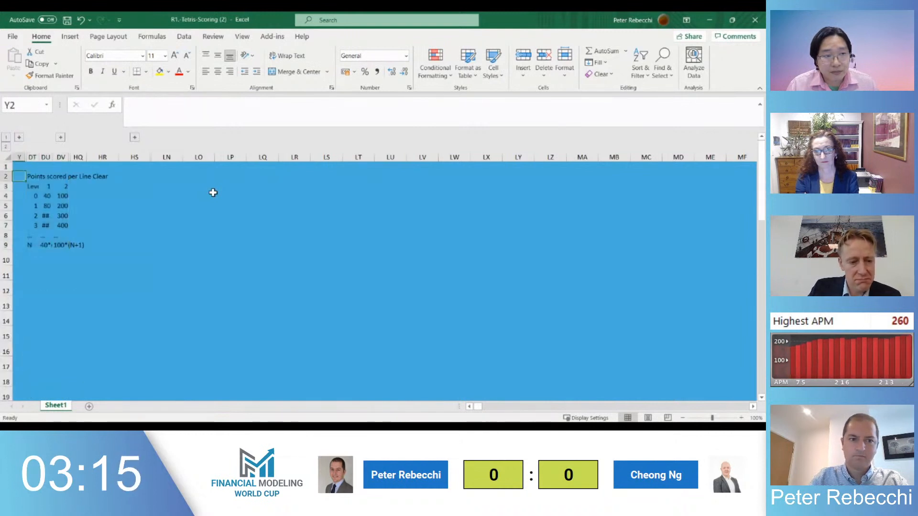
key("Right")
key("Down")
key("Right")
key("Right")
key("Right")
key("Right")
key("Right")
key("Right")
key("Right")
key("Right")
key("Right")
key("Right")
key("Right")
key("Right")
key("Right")
key("Right")
key("Right")
key("Right")
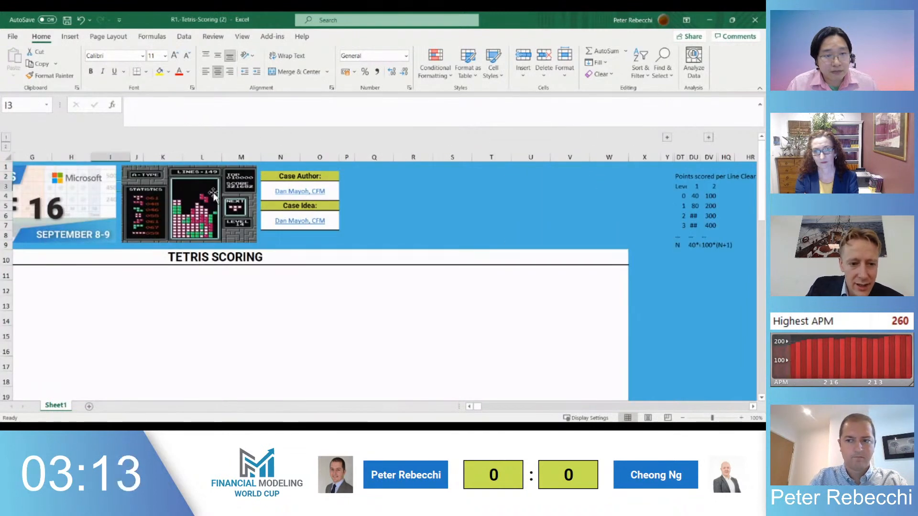
key("Down")
key("ctrl+Up")
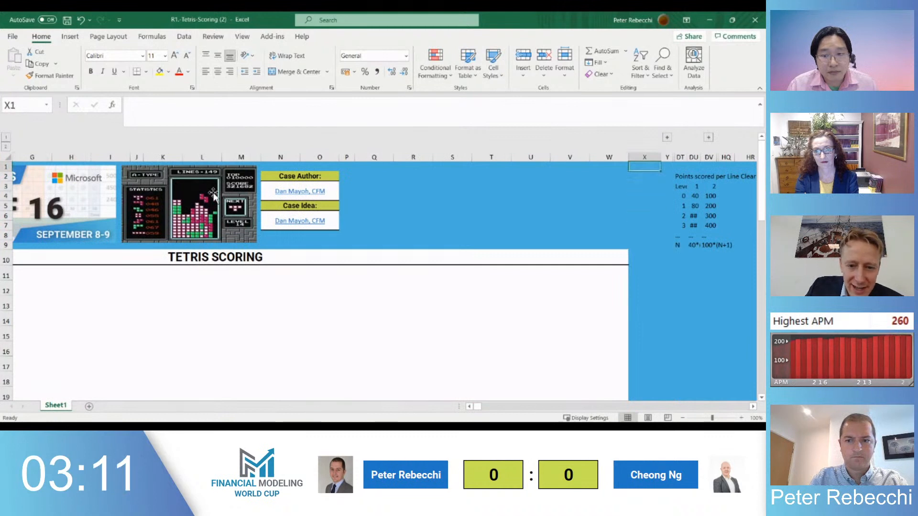
Insert six rows above row 8, between level 3 and the ellipsis row of the scoring table at DT2
key("Right")
key("Down")
key("Down")
key("Down")
key("Right")
key("Down")
key("Down")
key("Down")
key("shift+space")
key("shift+Down")
key("shift+Down")
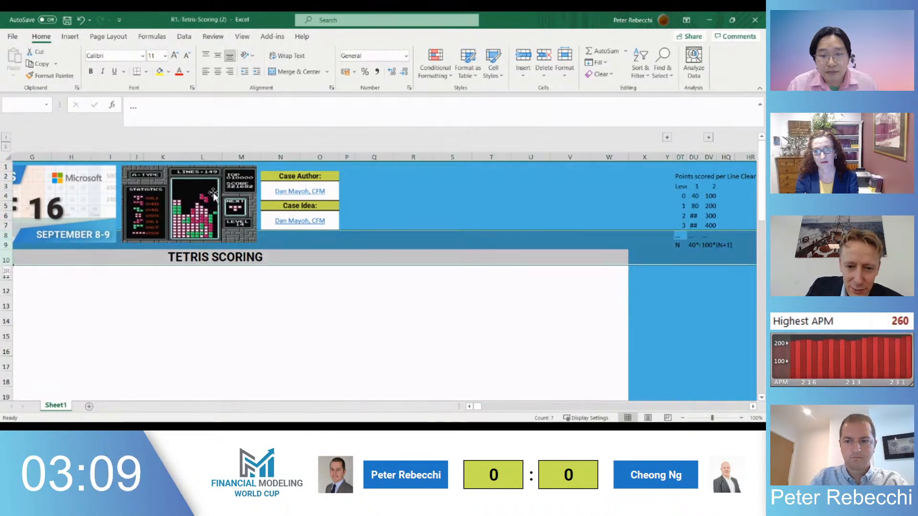
key("ctrl+shift+plus")
key("ctrl+shift+plus")
Add the next level number below level 3 in the scoring table by entering =DT7+1 in DT8
key("Right")
key("Up")
key("Left")
key("shift+Down")
key("shift+Down")
key("shift+Down")
key("shift+Down")
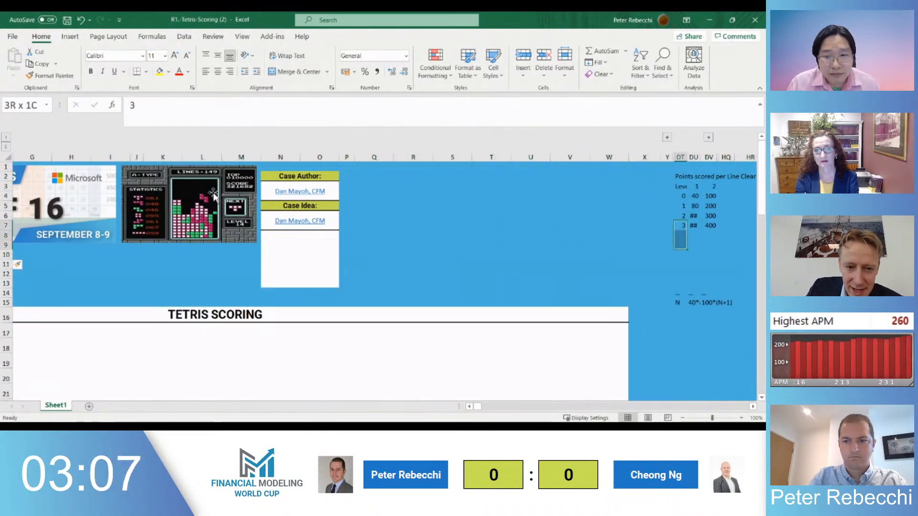
key("Down")
type("=")
key("Up")
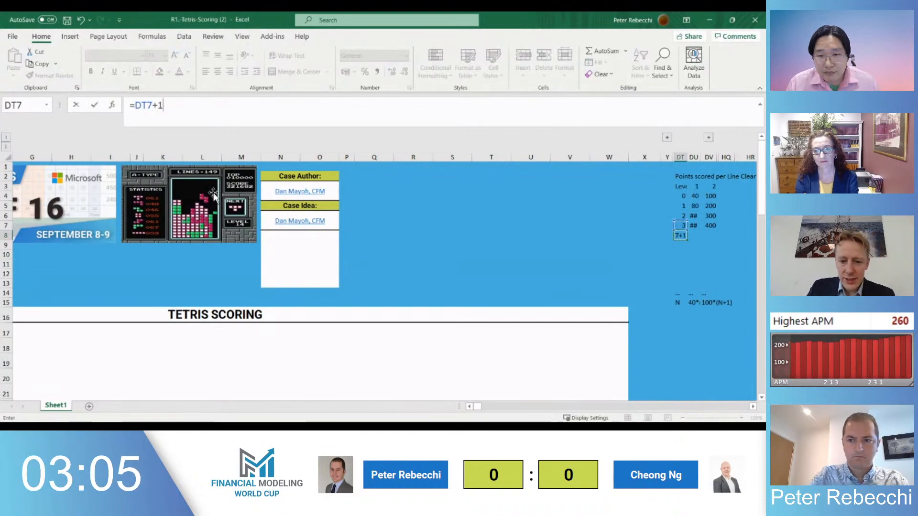
key("shift+Down")
key("shift+Down")
key("shift+Down")
key("shift+Down")
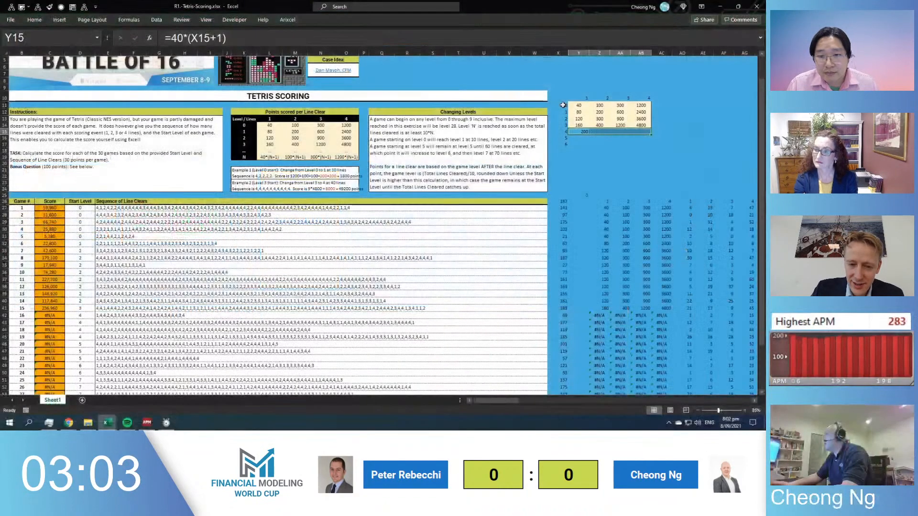
In the other competitor's workbook, check the level 4 points formulas across Y15:AB15
key("Return")
key("Up")
key("Right")
key("Right")
key("Right")
key("Left")
key("Left")
key("Left")
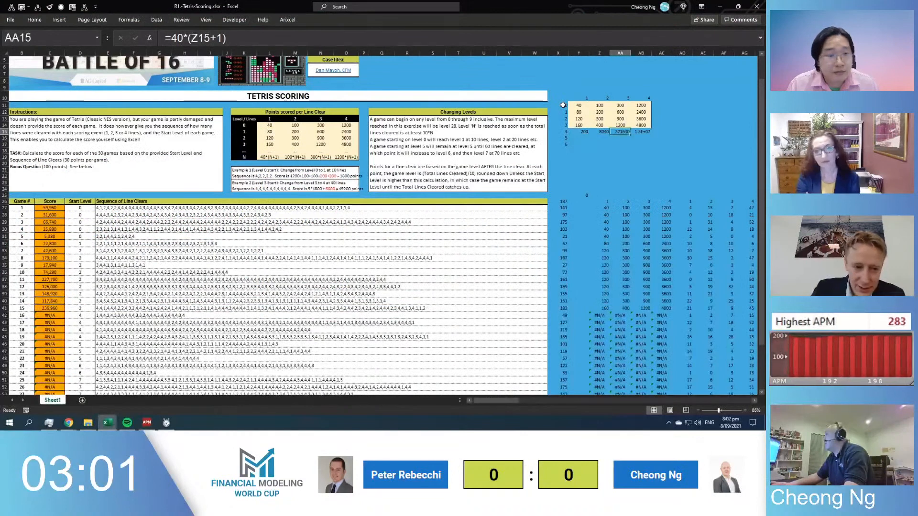
Lock the column of the level reference in Y15 so the formula reads =40*($X15+1)
key("shift+Right")
key("shift+Right")
key("shift+Right")
key("shift+Left")
key("shift+Left")
key("shift+Left")
key("F2")
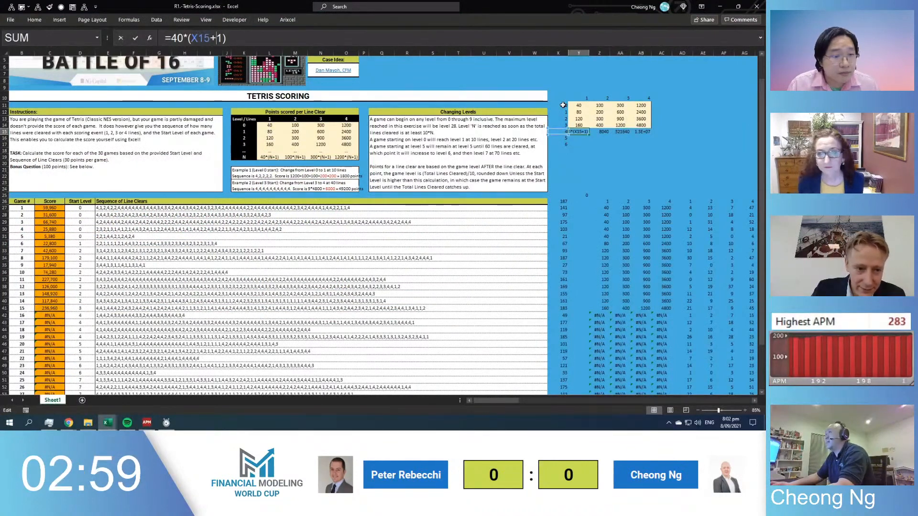
key("F4")
key("F4")
key("F4")
key("Return")
key("Up")
Fill the corrected Y15 points formula across to AB15 and down through row 21
key("shift+Right")
key("shift+Right")
key("shift+Right")
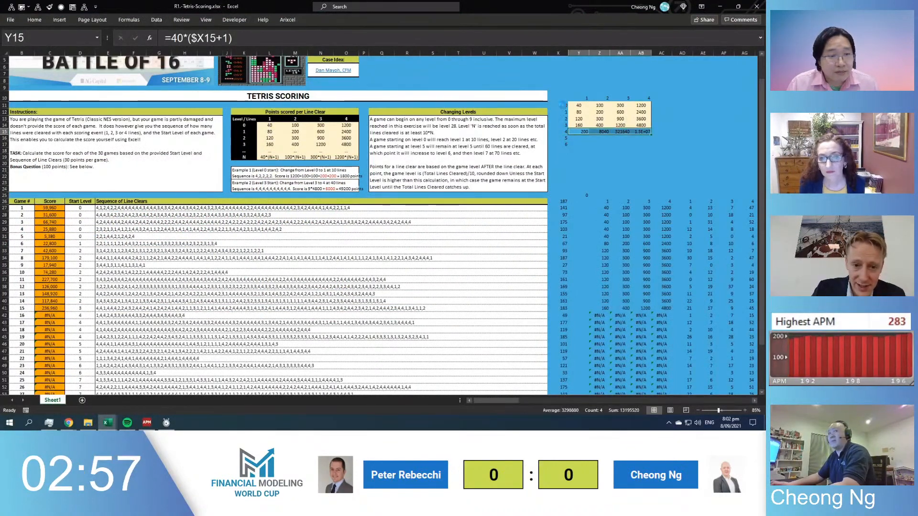
key("ctrl+r")
key("shift+Down")
key("shift+Down")
key("shift+Down")
key("ctrl+d")
key("shift+Down")
key("shift+Down")
key("shift+Down")
key("ctrl+d")
key("Down")
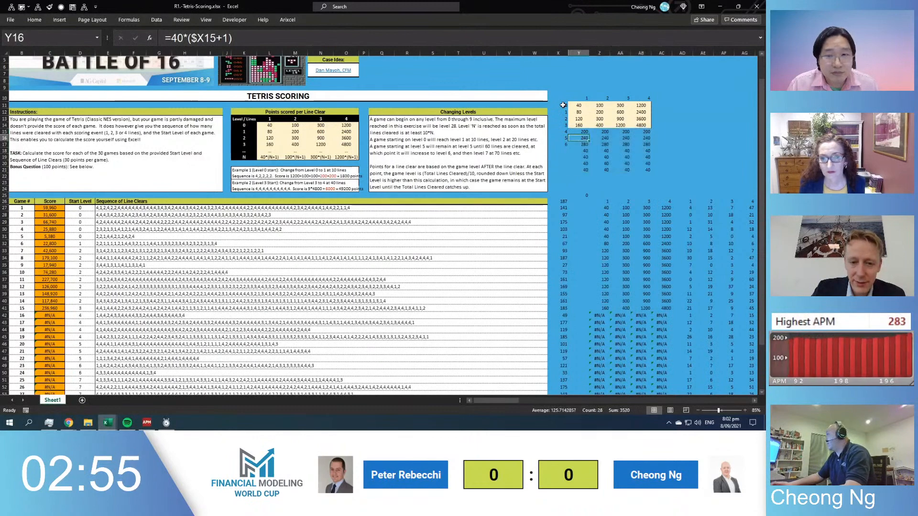
Extend the level numbers in column X down to X21 by filling the add-one formula
key("Left")
key("Down")
key("shift+Down")
key("shift+Down")
key("shift+Down")
key("shift+Down")
key("ctrl+d")
key("Down")
key("Down")
key("Down")
key("Down")
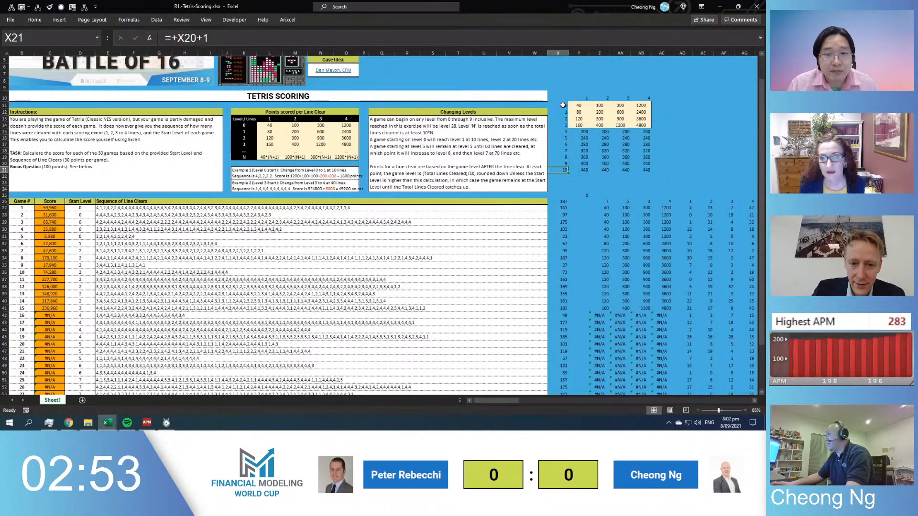
Clear the level 10 row, X21:AB21, from the extended scoring table
scroll(684, 97, "down", 3)
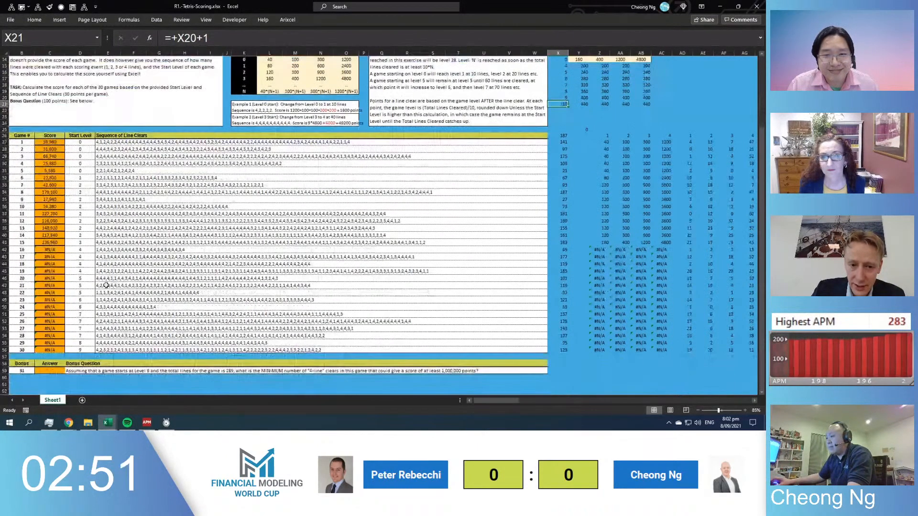
scroll(685, 97, "up", 3)
left_click_drag(560, 196, 649, 199)
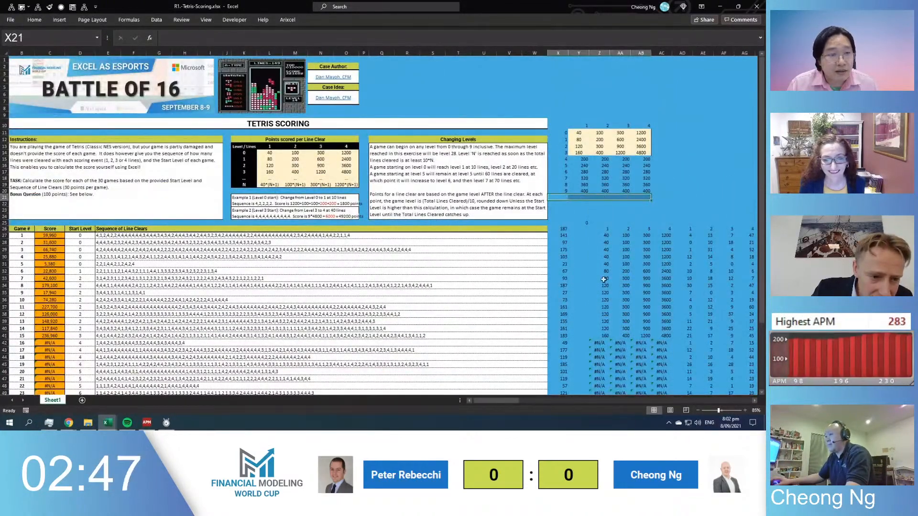
key("Delete")
Repoint game 16's INDEX formula in Z42 to the extended table, using array $Y$11:$AB$20 and level match range $X$11:$X$20
left_click(601, 242)
left_click(599, 343)
key("F2")
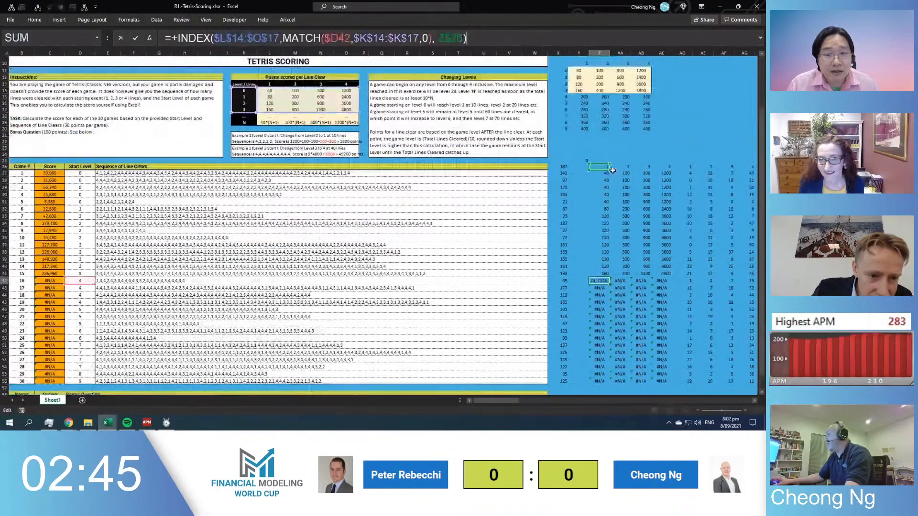
left_click_drag(292, 178, 652, 187)
left_click(592, 342)
key("F2")
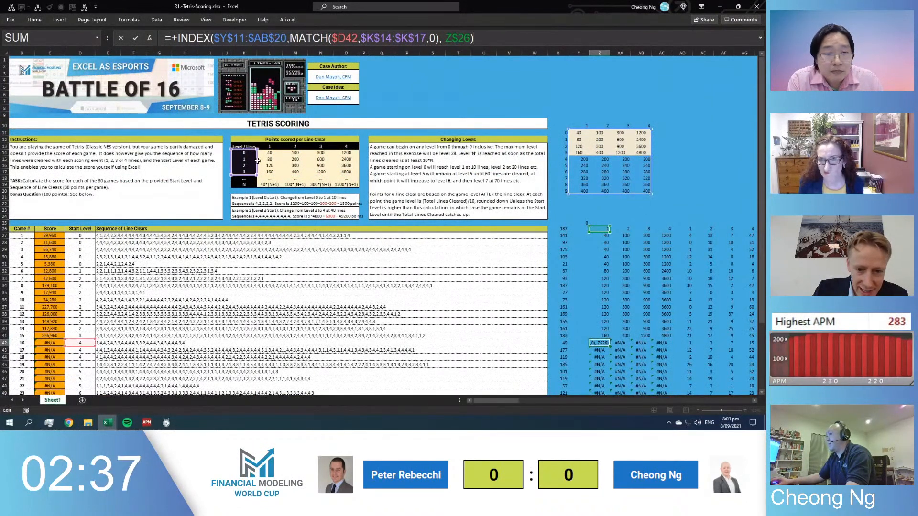
left_click_drag(257, 158, 551, 192)
key("Return")
key("Up")
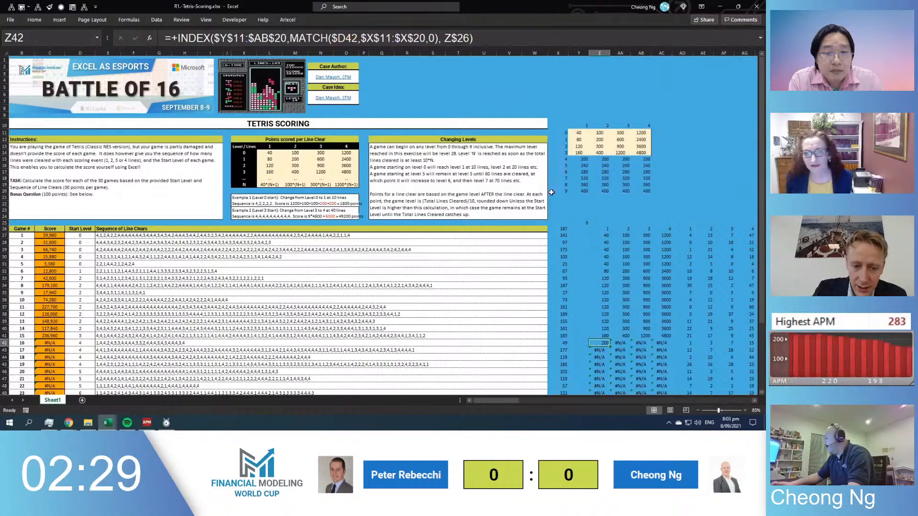
Fill the revised Z42 lookup formula across to column AC and down through game 30
key("ctrl+shift+Down")
key("shift+Right")
key("shift+Right")
key("shift+Right")
key("F2")
key("ctrl+Return")
key("Right")
key("Right")
key("Right")
key("Right")
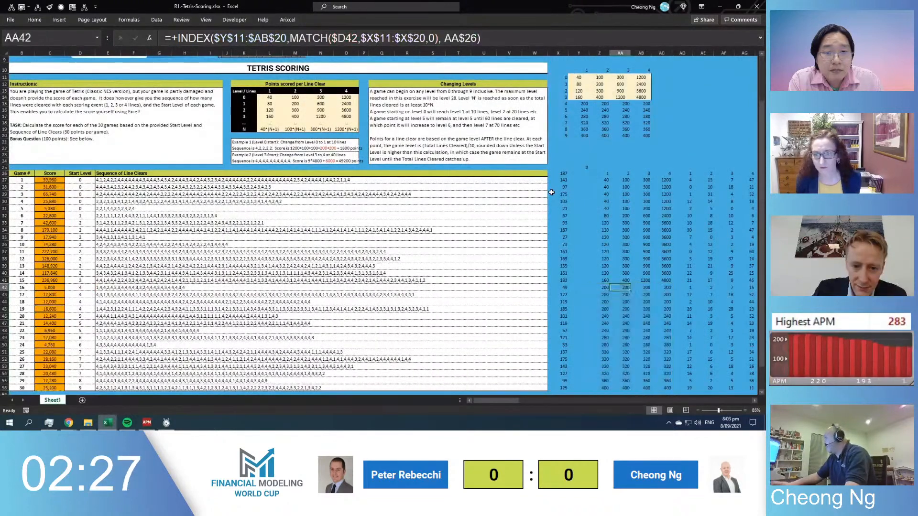
Copy the scores of all 30 games in C27:C56 and switch to the browser
scroll(220, 280, "down", 1)
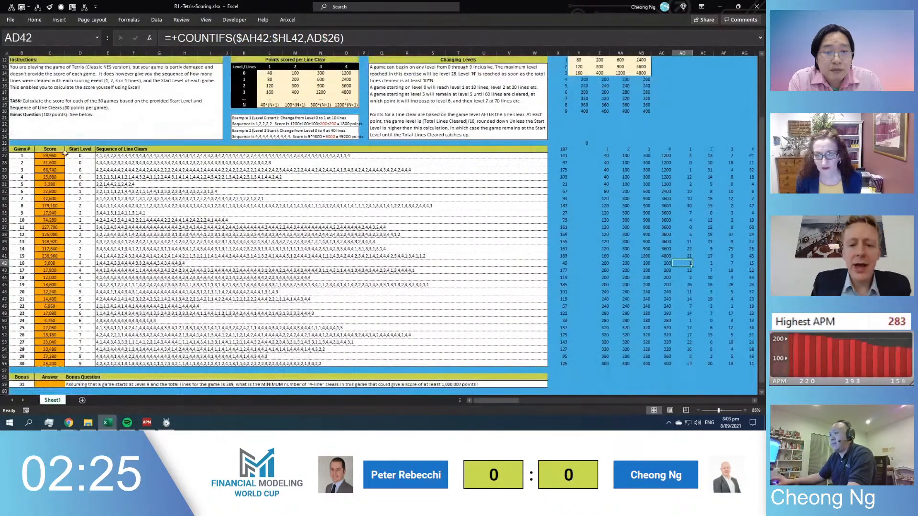
left_click(45, 155)
key("ctrl+shift+Down")
key("ctrl+c")
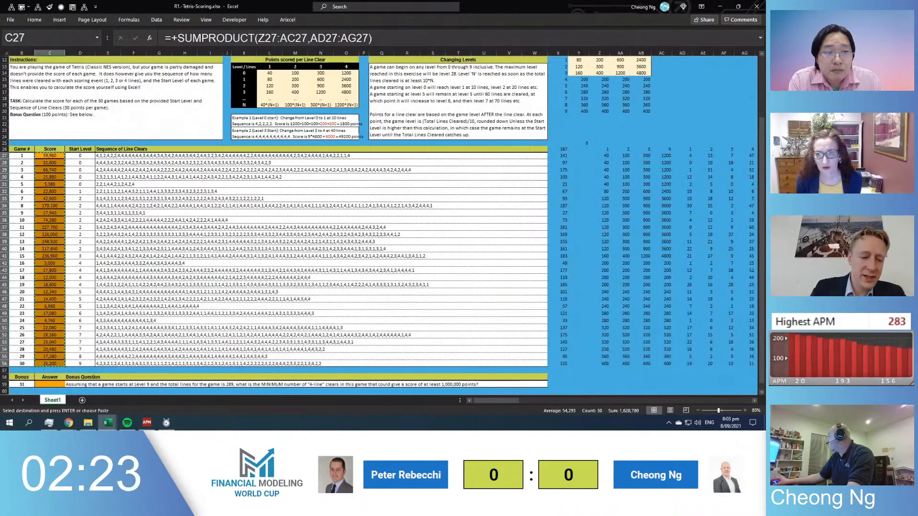
key("alt+Tab")
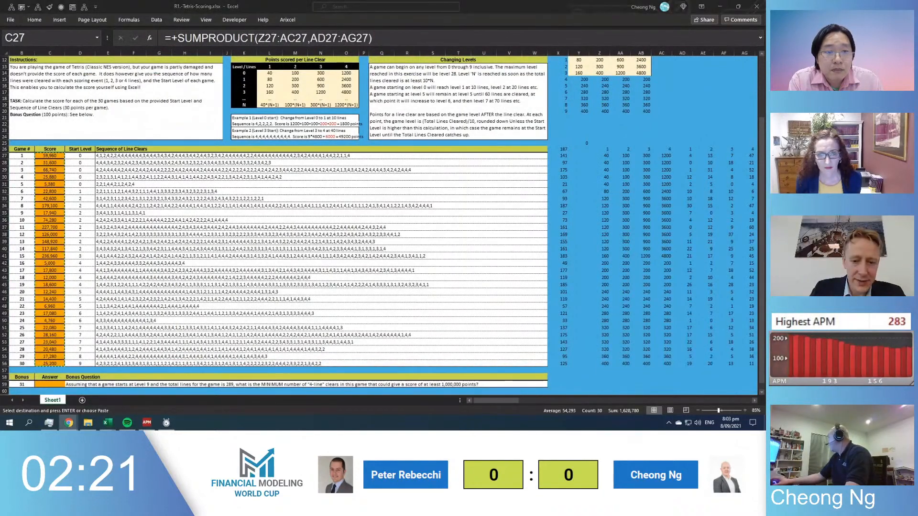
Return to the workbook and read the bonus question in row 59 about the minimum number of 4-line clears
key("alt+Tab")
left_click(242, 248)
left_click(173, 263)
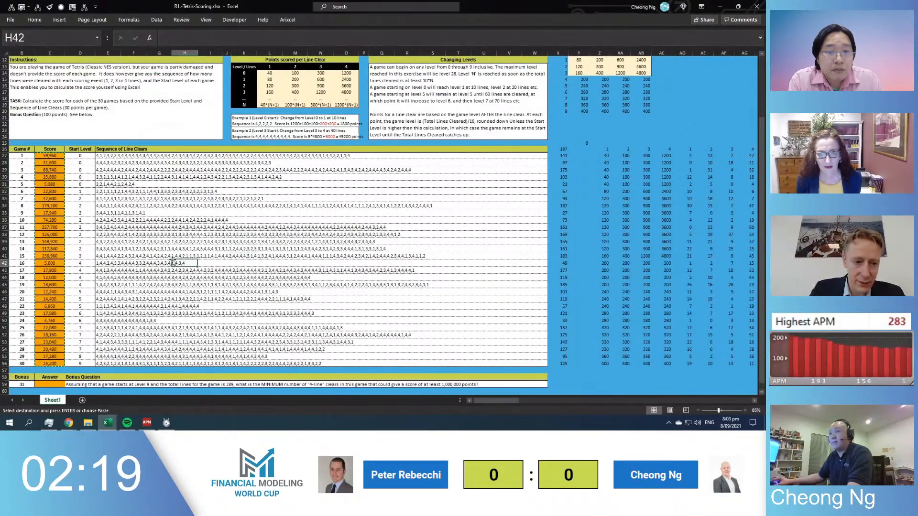
scroll(145, 287, "down", 5)
left_click(60, 295)
left_click(61, 288)
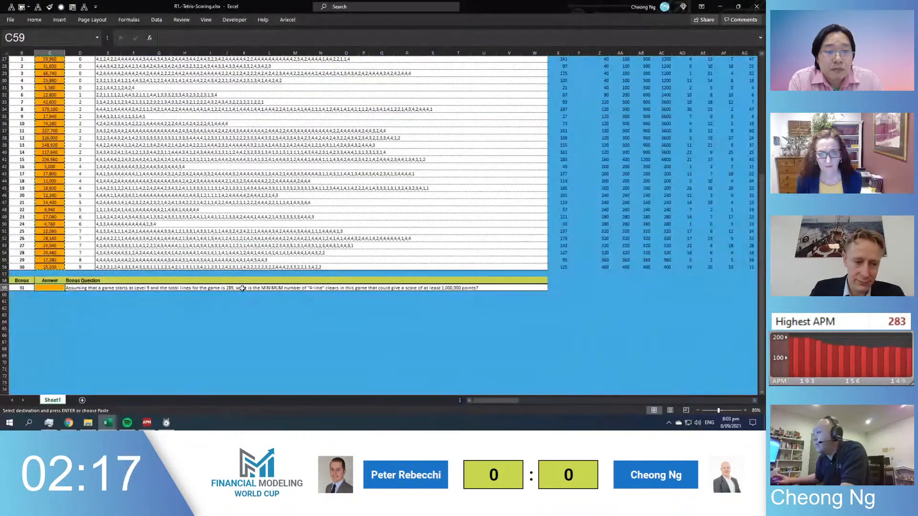
left_click(212, 316)
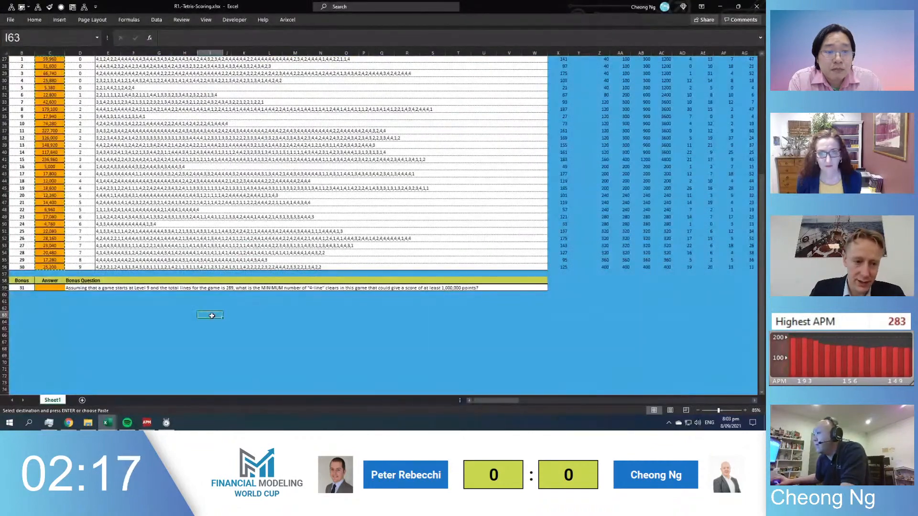
left_click(227, 288)
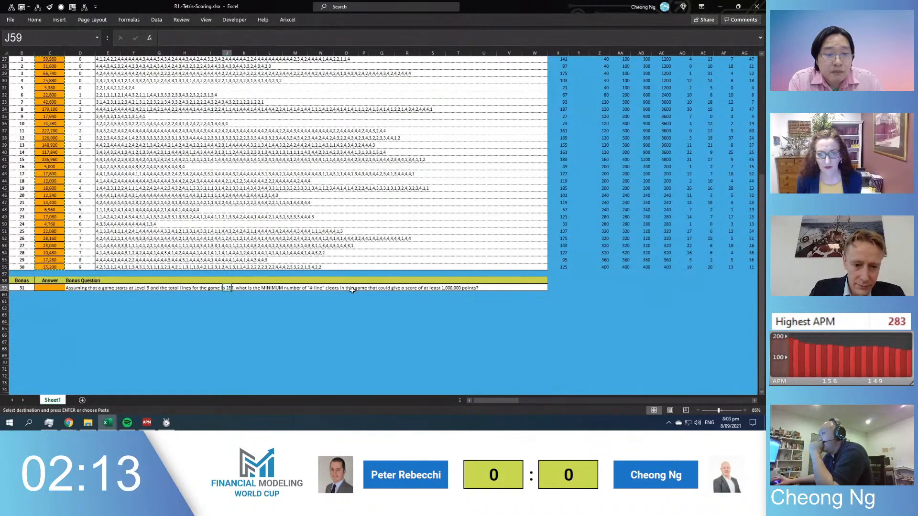
left_click(480, 302)
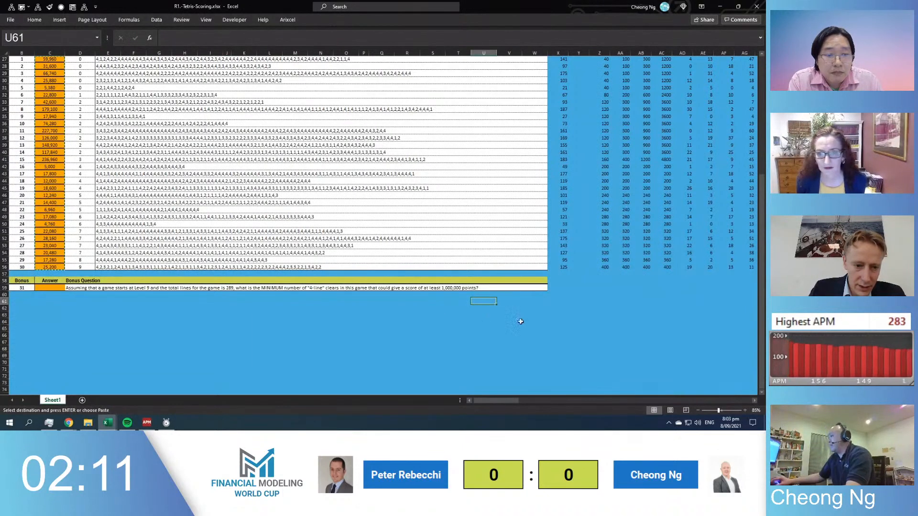
key("alt+Tab")
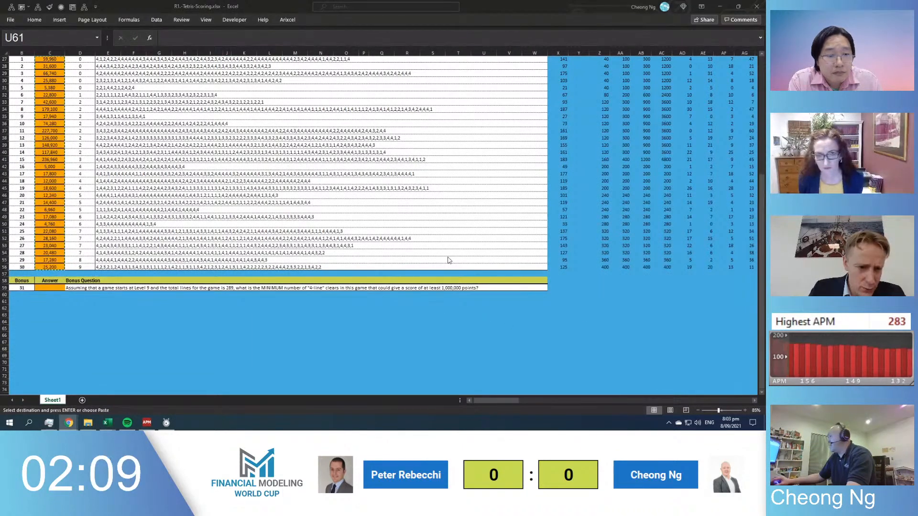
left_click(513, 307)
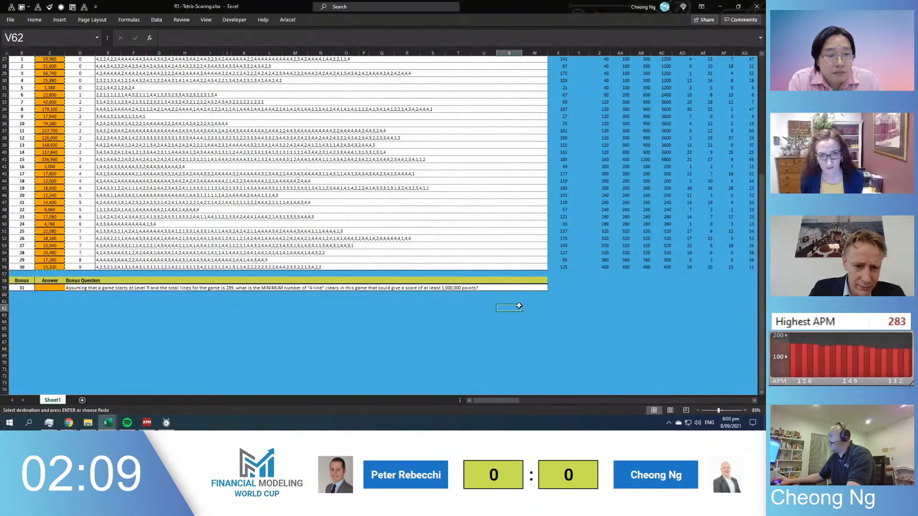
scroll(99, 245, "down", 3)
left_click(74, 225)
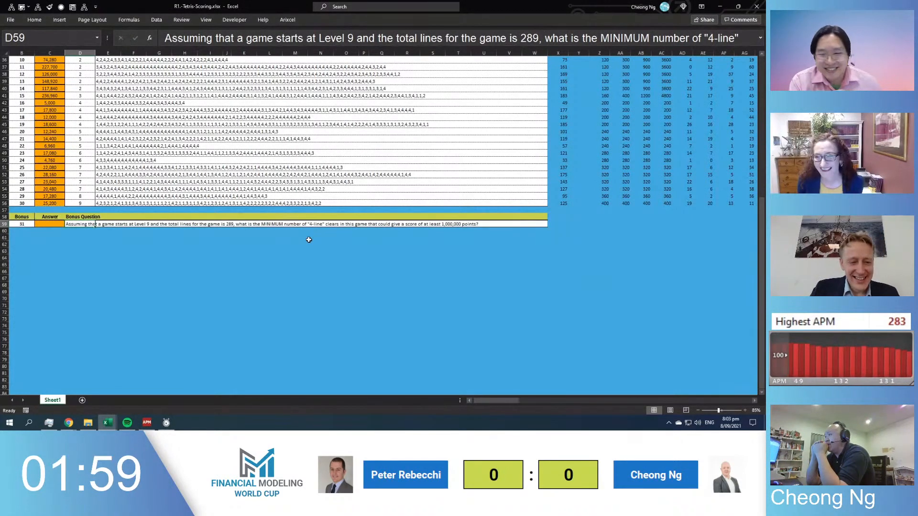
Review the extended points table in X11:AB20 against the published scoring rules
scroll(494, 141, "up", 10)
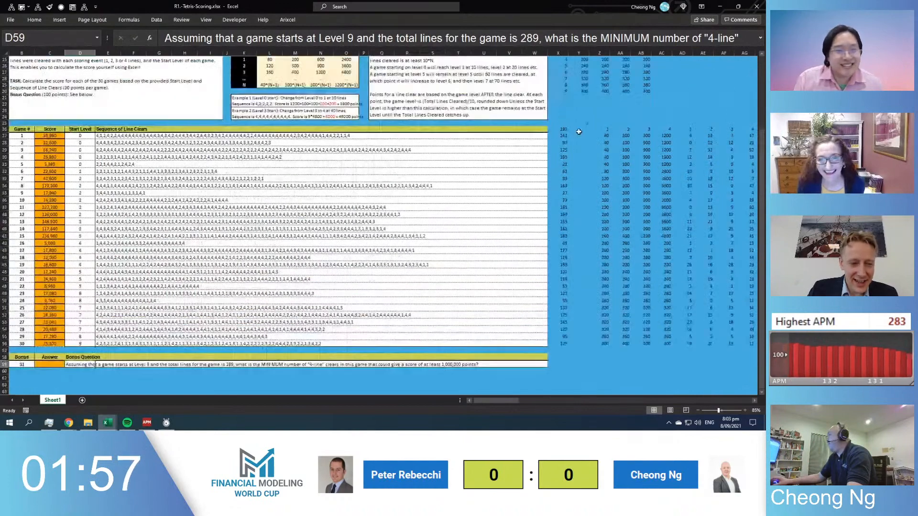
left_click_drag(569, 97, 645, 156)
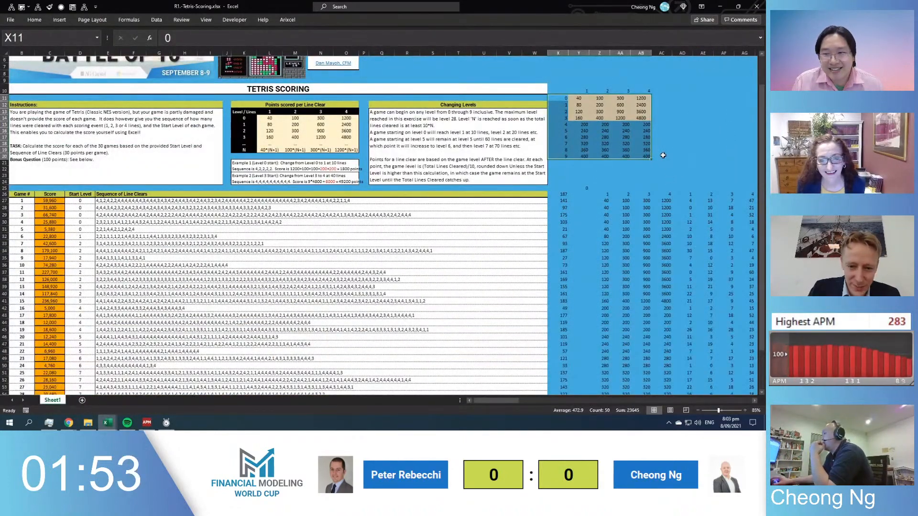
scroll(660, 159, "up", 2)
scroll(671, 156, "down", 2)
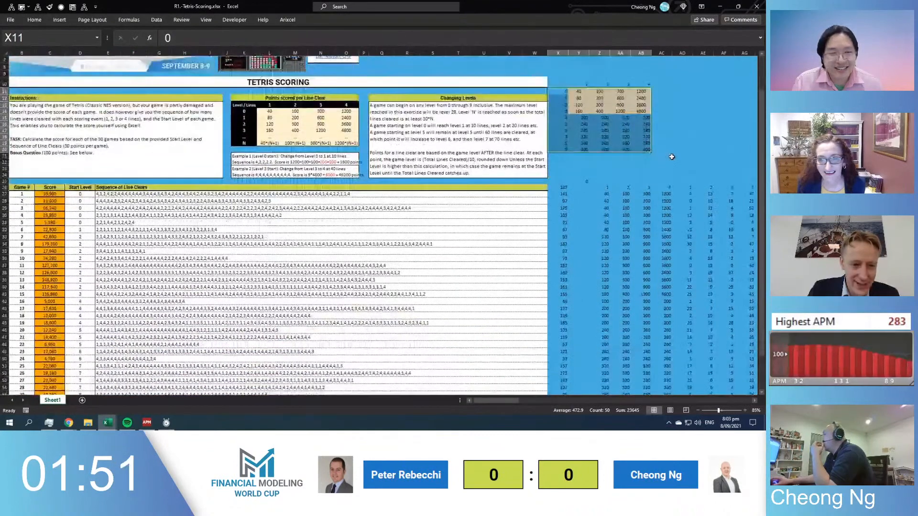
scroll(677, 159, "down", 1)
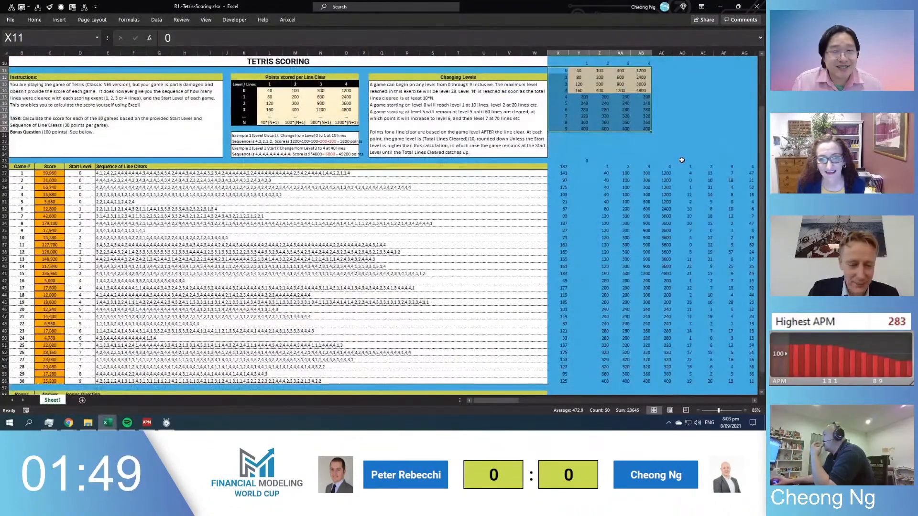
Set the multiplier to 100 in the level 4 two-line formula in Z15, giving =100*($X15+1)
scroll(677, 159, "up", 2)
left_click(579, 138)
key("Right")
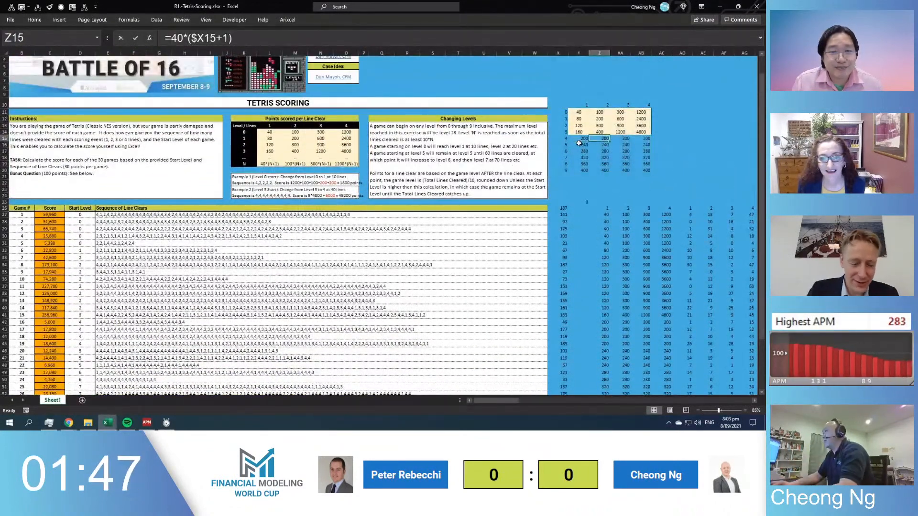
key("F2")
key("Left")
key("Left")
key("Left")
key("Left")
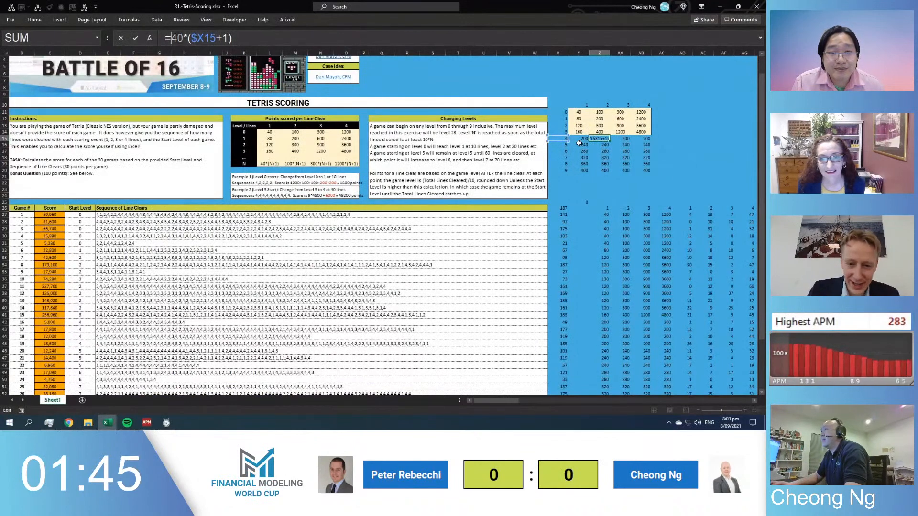
key("Delete")
key("Delete")
type("100")
key("Return")
Set the multiplier to 300 in the level 4 three-line formula in AA15, giving =300*($X15+1)
key("Up")
key("Right")
key("Right")
key("Left")
key("F2")
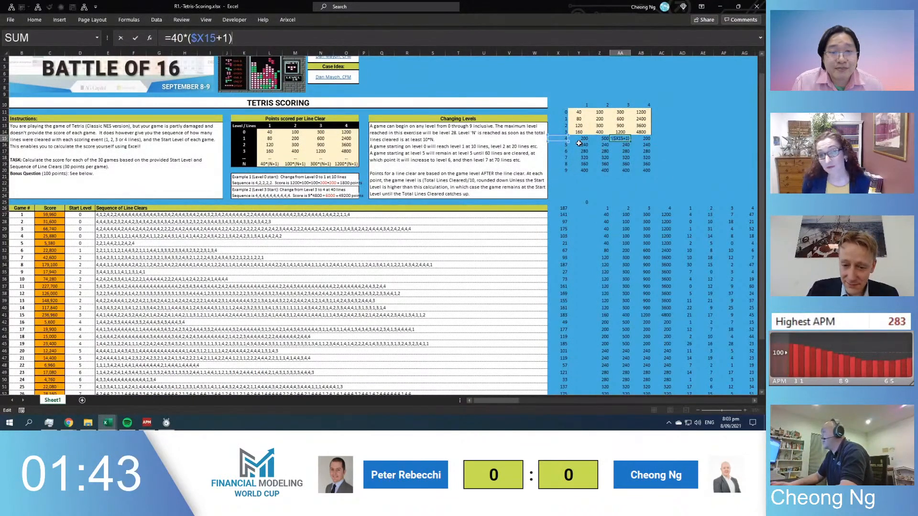
key("Left")
key("Left")
key("Left")
key("Left")
key("Left")
key("Left")
key("Left")
key("Left")
key("Left")
key("Left")
key("Left")
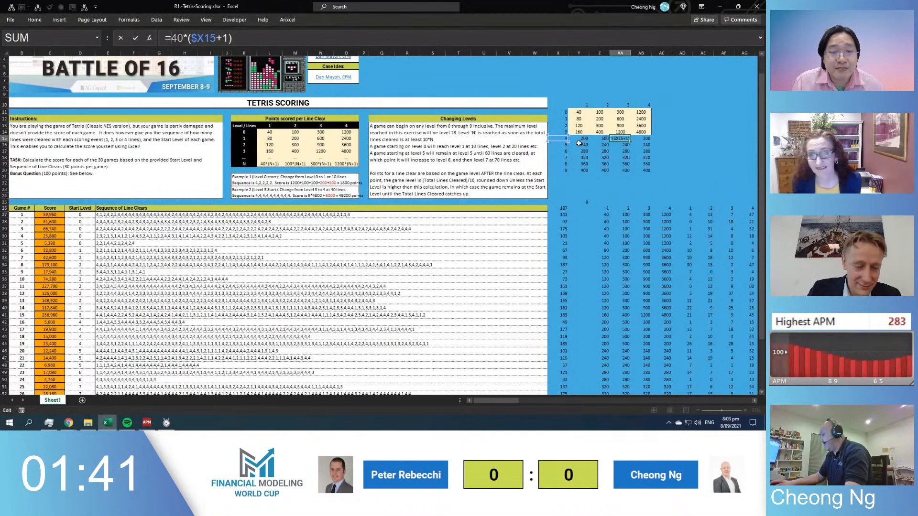
key("Delete")
key("Delete")
type("300")
key("Return")
Set the multiplier to 1200 in the level 4 four-line formula in AB15, so it reads =1200*($X15+1)
key("Up")
key("Right")
key("F2")
key("Left")
key("Left")
key("Left")
key("Left")
key("Left")
key("Left")
key("Left")
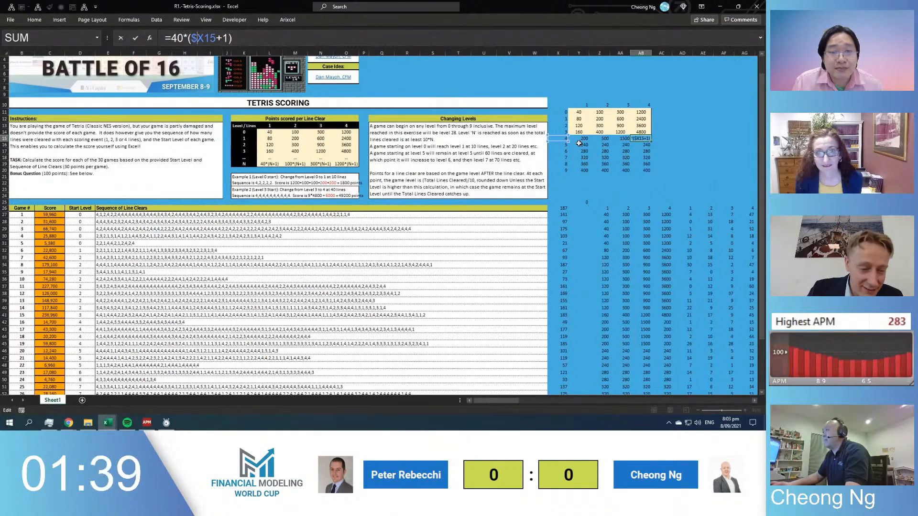
key("Delete")
key("Delete")
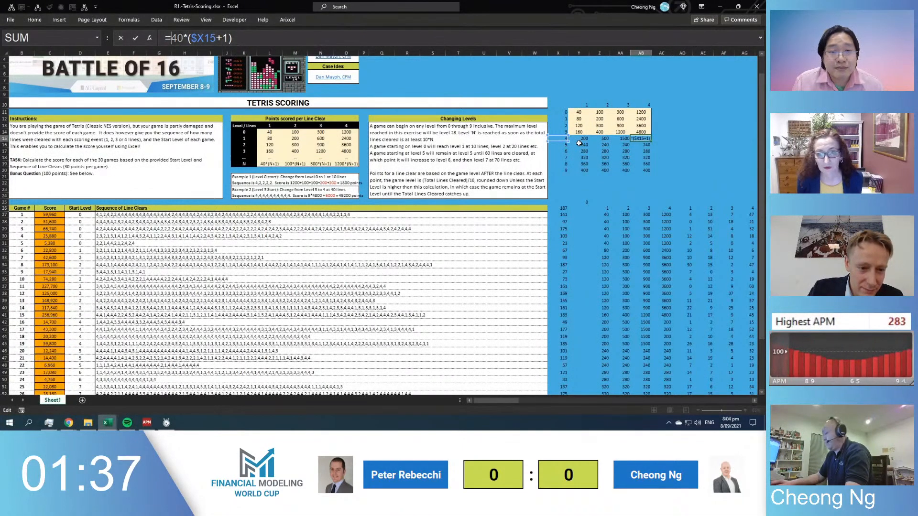
type("1200")
key("Return")
Fill the level 4 formulas in Y15:AB15 down through level 9 in row 20
key("Up")
key("Left")
key("Left")
key("Left")
key("ctrl+shift+Right")
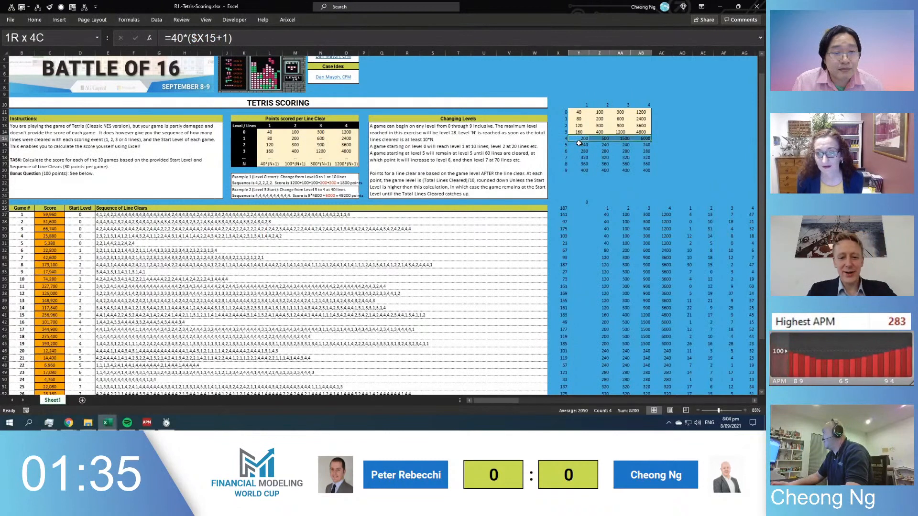
key("shift+Down")
key("shift+Down")
key("shift+Down")
key("shift+Down")
key("shift+Down")
key("ctrl+d")
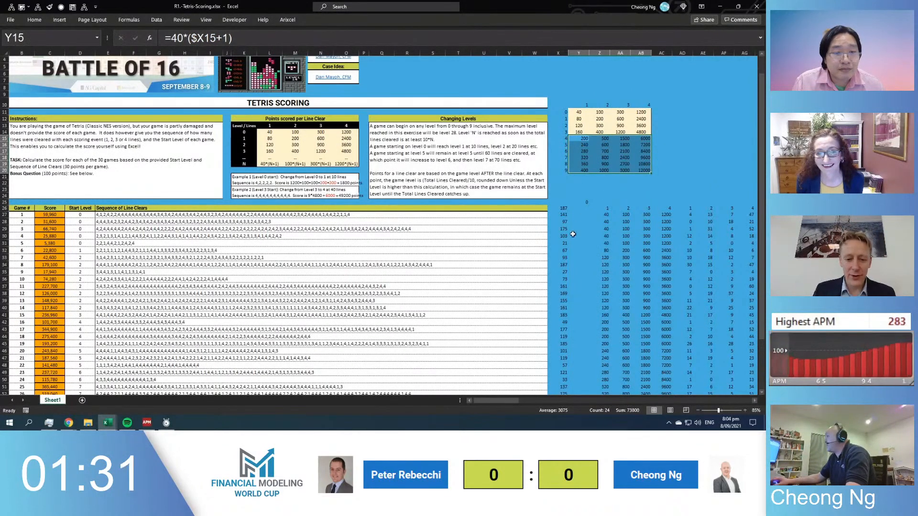
Copy the 30 game scores in C27:C56 and switch to the browser
left_click_drag(78, 321, 594, 322)
left_click(595, 322)
left_click(52, 216)
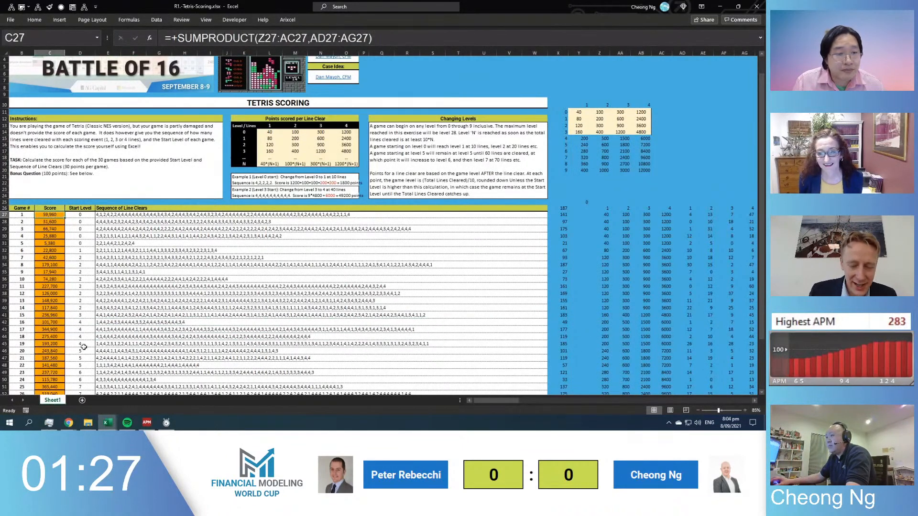
scroll(53, 216, "down", 4)
key("ctrl+shift+Down")
key("ctrl+c")
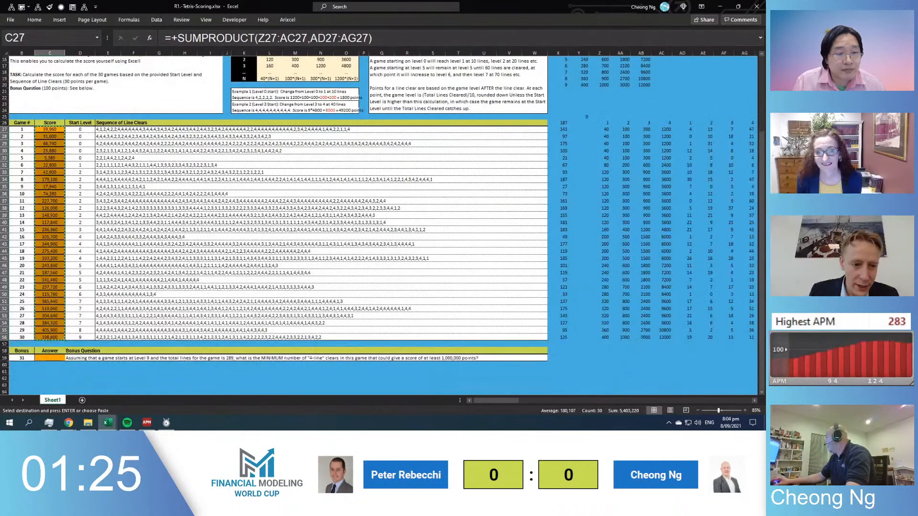
key("alt+Tab")
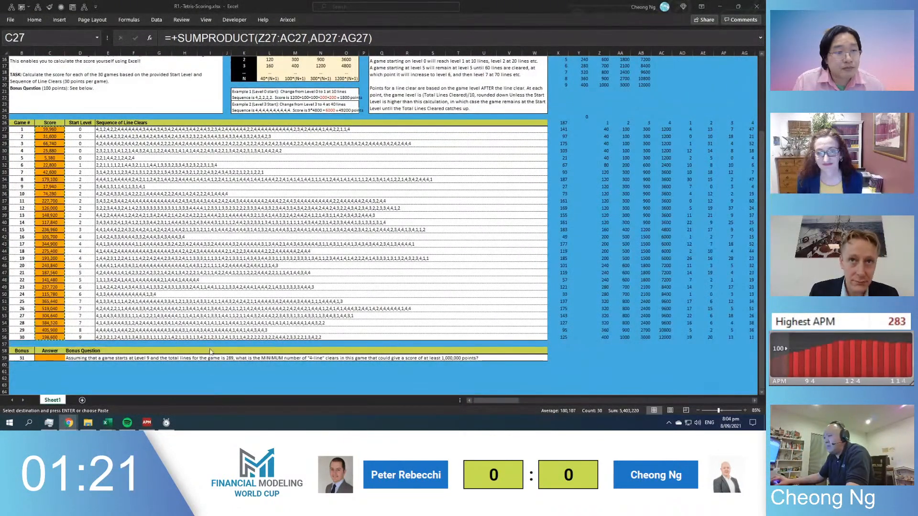
Return to the workbook and check the cells feeding game 30's score formula in C56
key("alt+Tab")
left_click(36, 335)
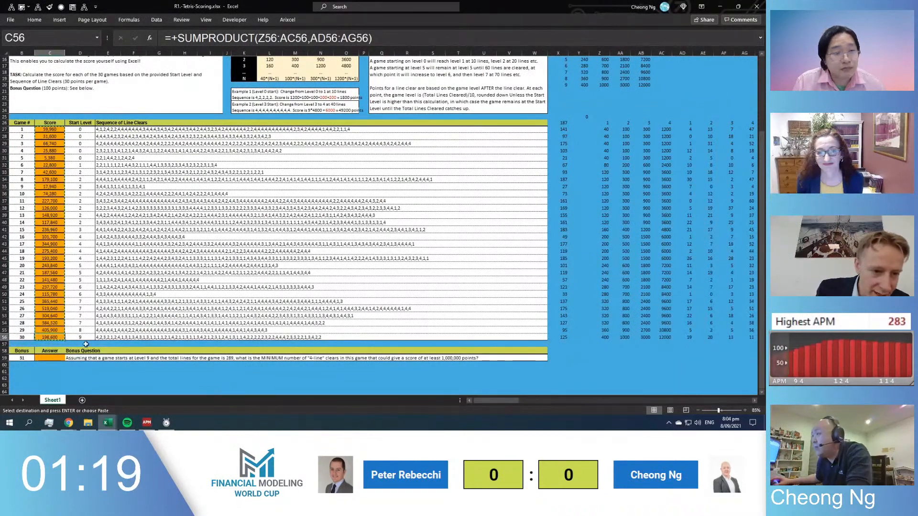
key("alt+Tab")
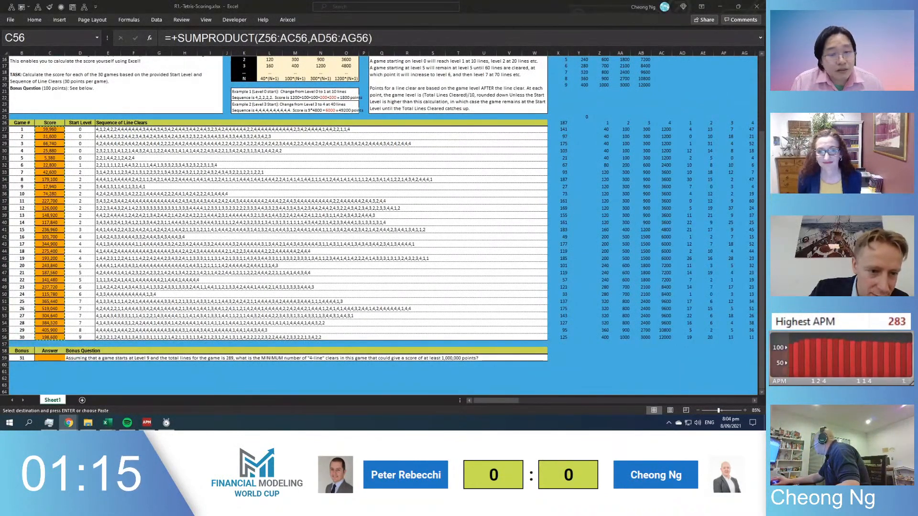
key("alt+Tab")
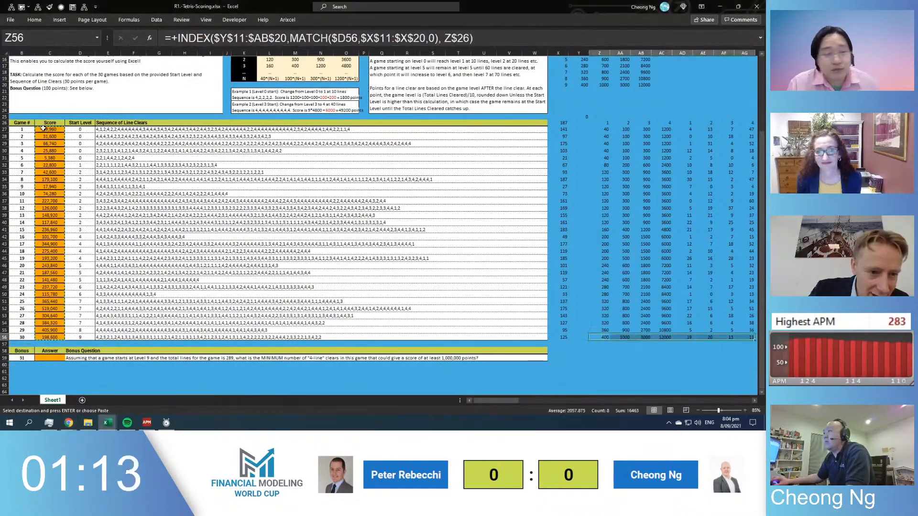
Copy the whole Score range C27:C56 again, switch to the browser and end copy mode
left_click(43, 131)
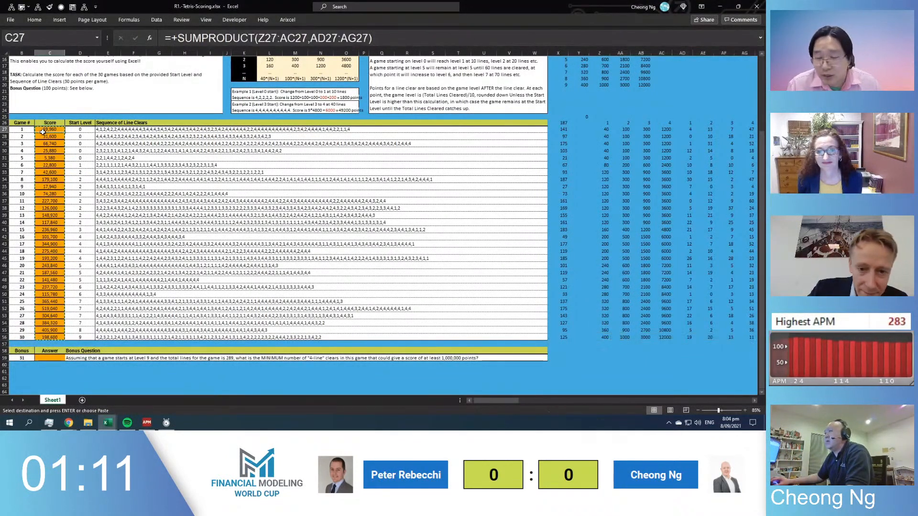
left_click(48, 336, "shift")
key("ctrl+c")
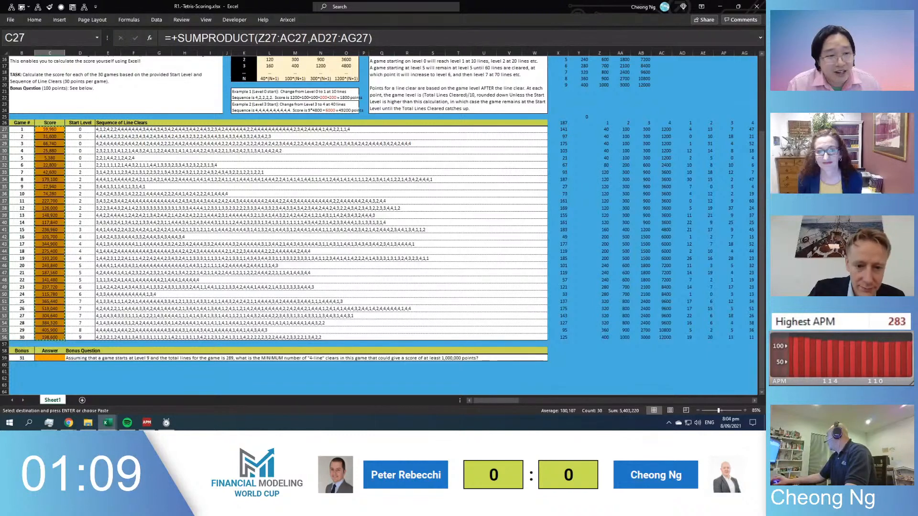
key("alt+Tab")
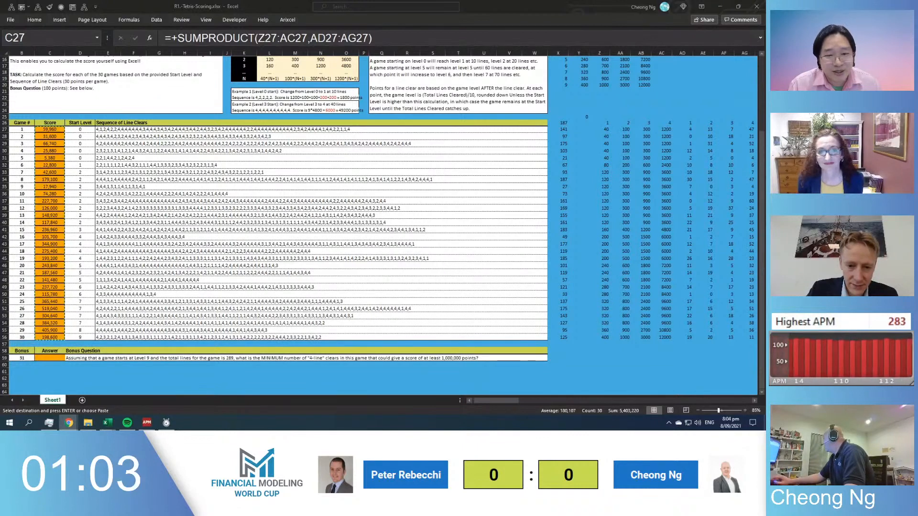
key("Escape")
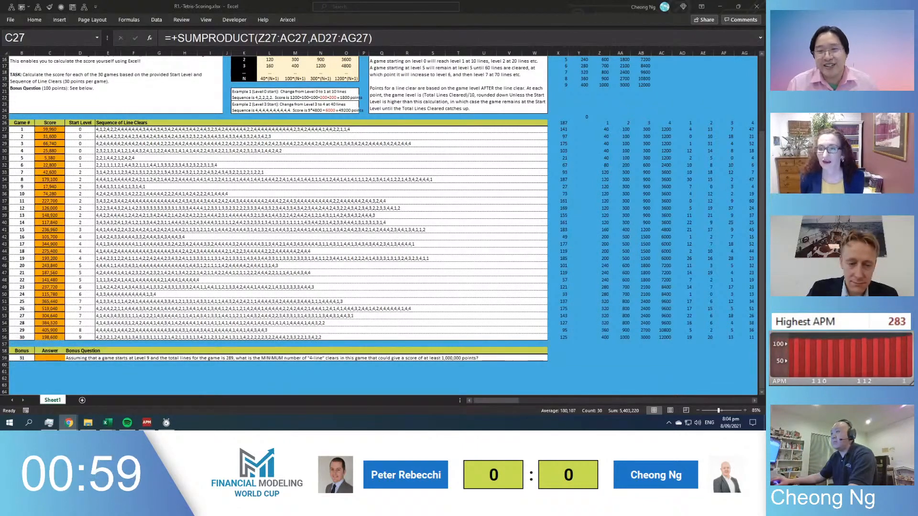
Recopy the scores of games 1 to 30 from C27:C56, clear the copy marquee and go back to the browser
left_click(44, 129)
left_click(44, 129)
left_click(49, 337, "shift")
key("ctrl+c")
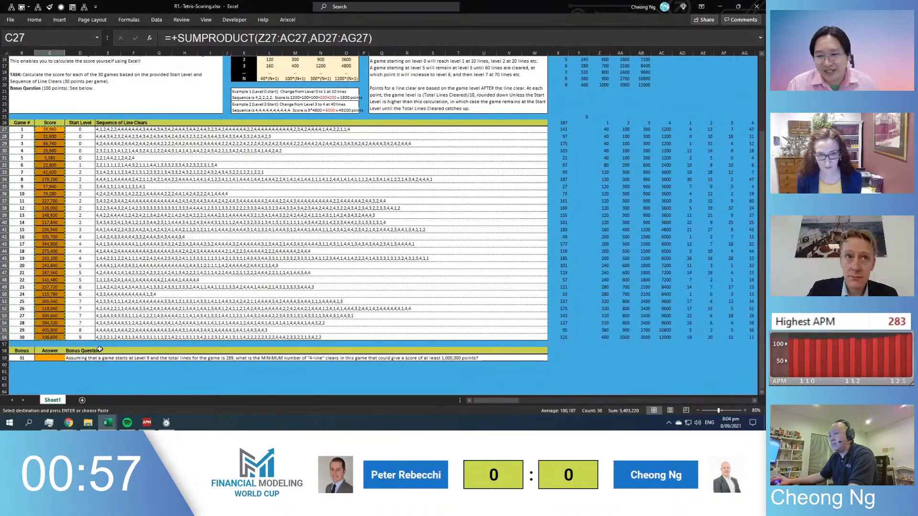
key("Escape")
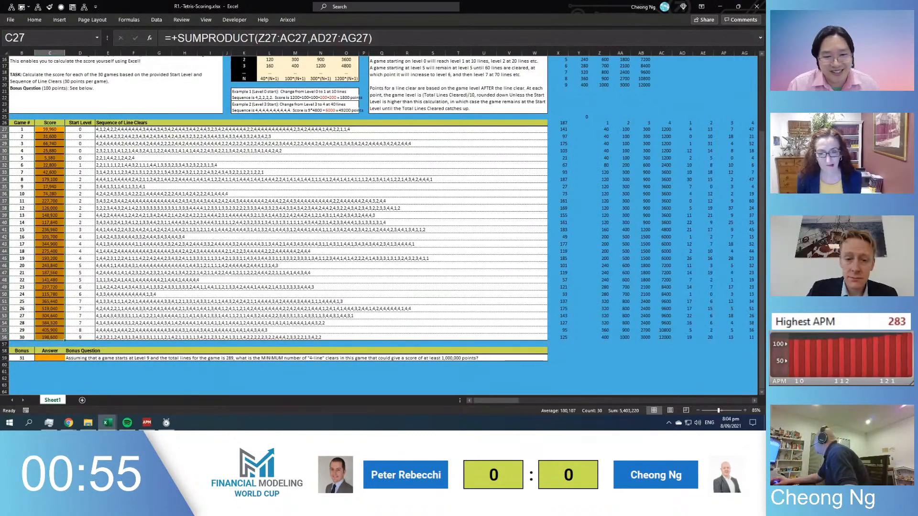
key("alt+Tab")
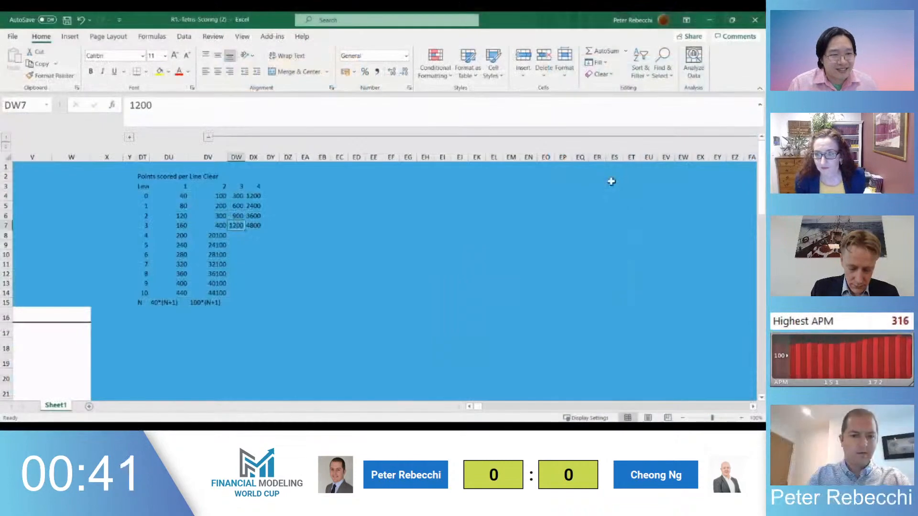
Check the published Points scored per Line Clear rules, then return to the extended points table in DT3:DX15
key("Return")
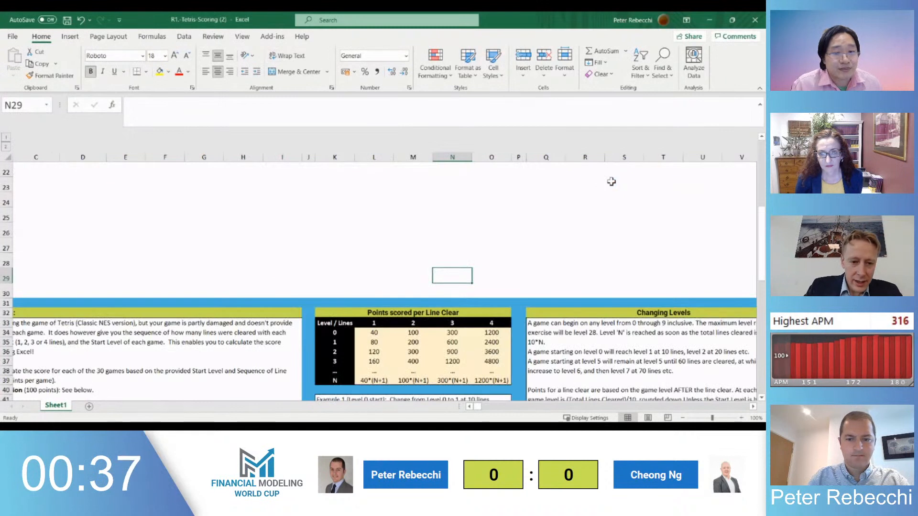
key("Down")
key("Down")
key("Down")
key("Down")
key("Down")
key("Down")
key("alt+Page_Down")
key("ctrl+Up")
key("Up")
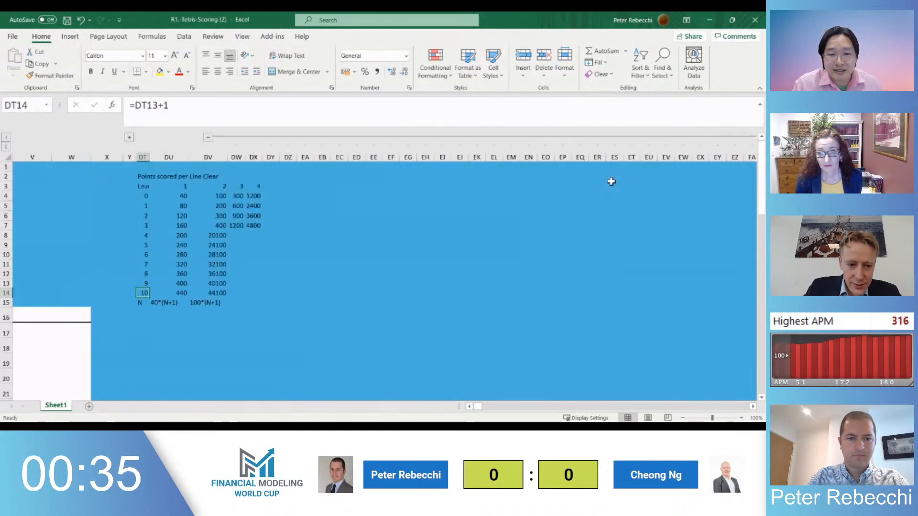
Copy the level 4 two-line formula from DV8 across into the three-line and four-line cells DW8 and DX8
key("Right")
key("Right")
key("Right")
key("Up")
key("Up")
key("Up")
key("Up")
key("Up")
key("Up")
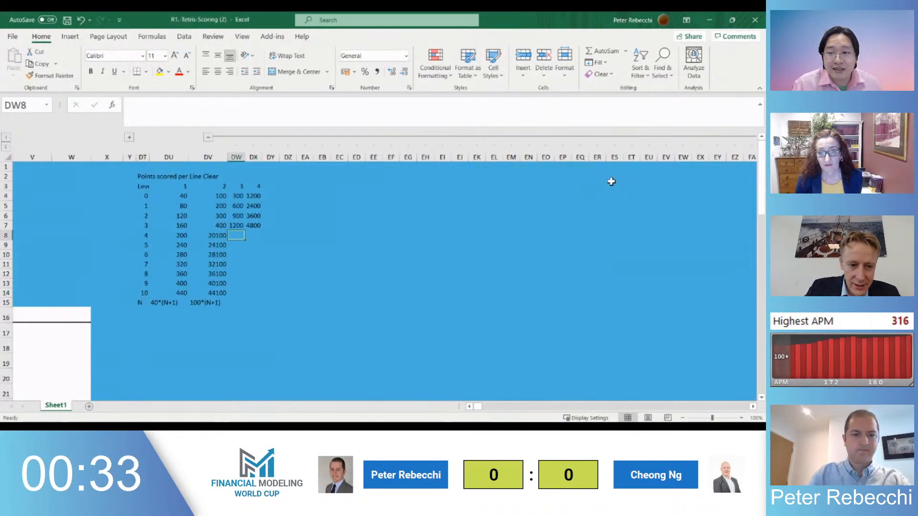
key("ctrl+r")
key("Right")
key("ctrl+r")
Set the multiplier to 300 in the level 4 three-line formula in DW8, so it reads =300*(DV8+1)
key("Left")
key("F2")
key("Left")
key("Left")
key("Left")
key("Left")
key("Left")
key("Left")
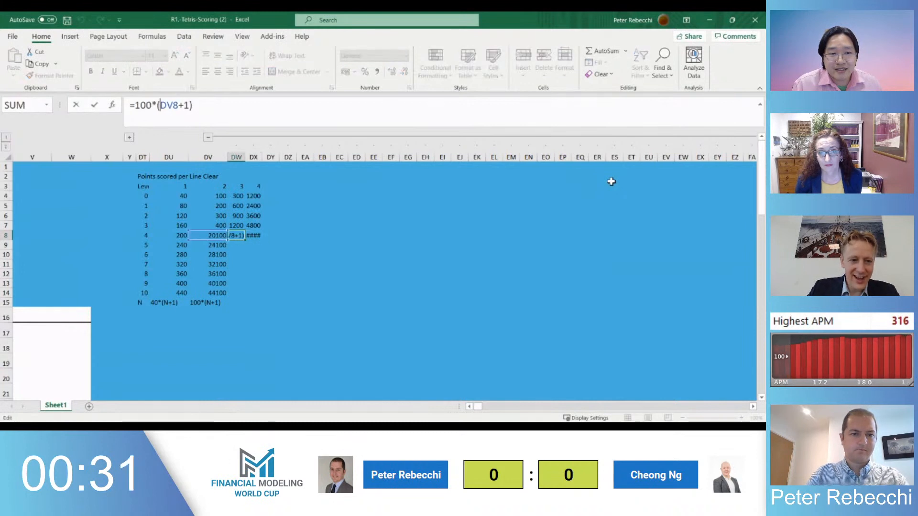
key("Tab")
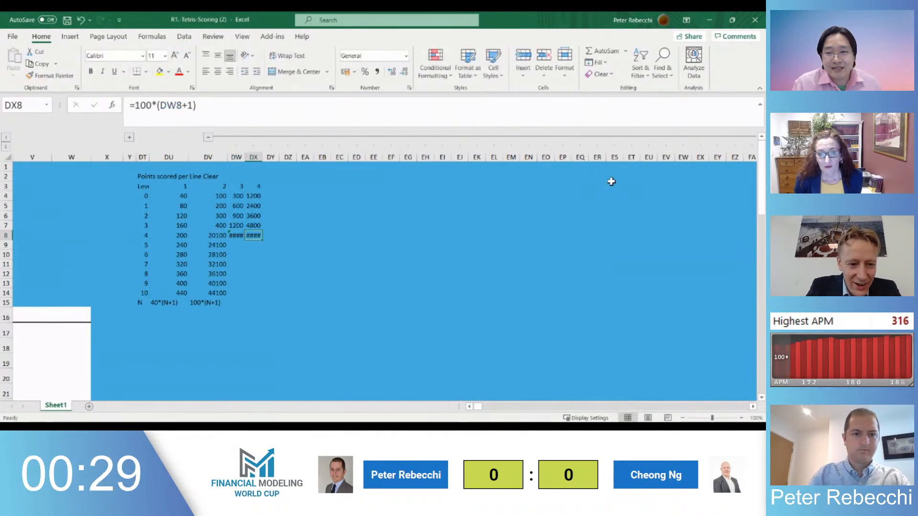
Set the multiplier to 1200 in the level 4 four-line formula in DX8
key("F2")
key("Left")
key("Left")
key("Left")
key("Left")
key("Left")
key("Left")
key("Left")
key("Left")
key("Left")
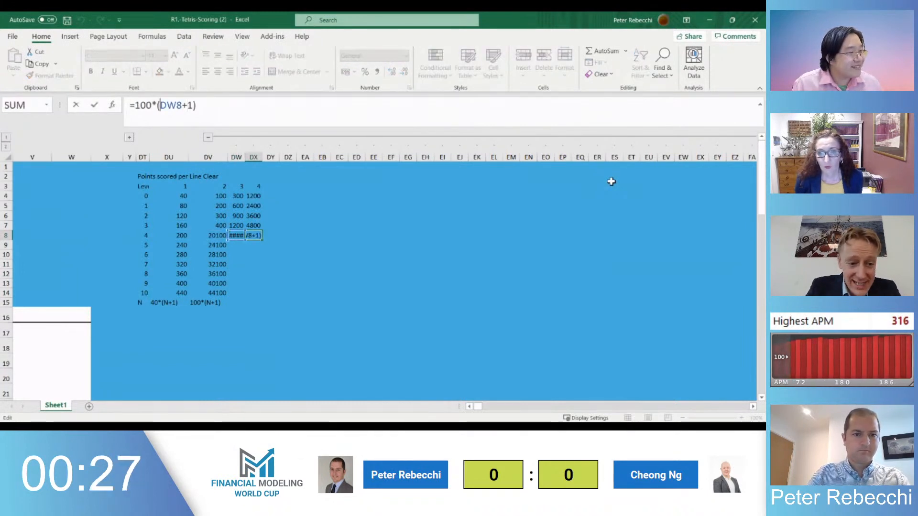
type("2")
key("shift+Tab")
Fill the three-line and four-line formulas in DW8:DX8 down through level 10 in row 14
key("shift+Tab")
key("shift+Right")
key("shift+Down")
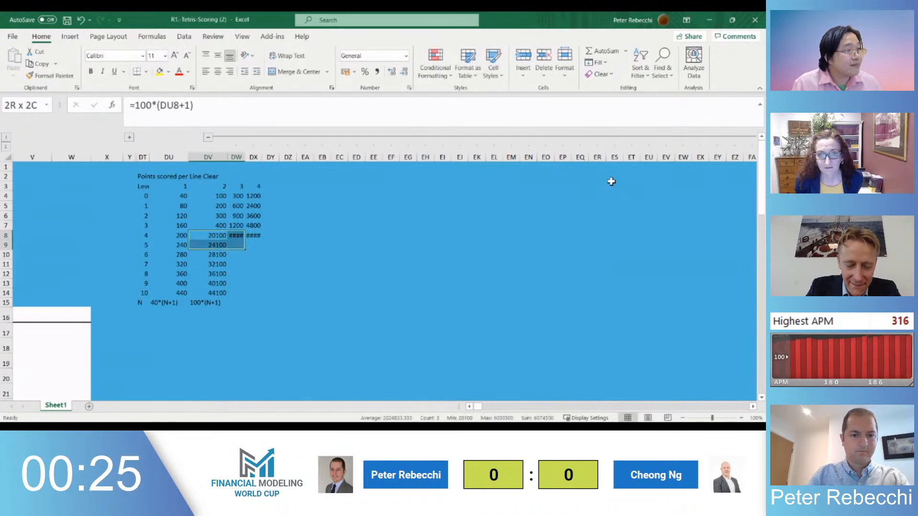
key("Right")
key("shift+Right")
key("shift+Down")
key("shift+Down")
key("shift+Down")
key("shift+Down")
key("shift+Down")
key("shift+Down")
key("ctrl+d")
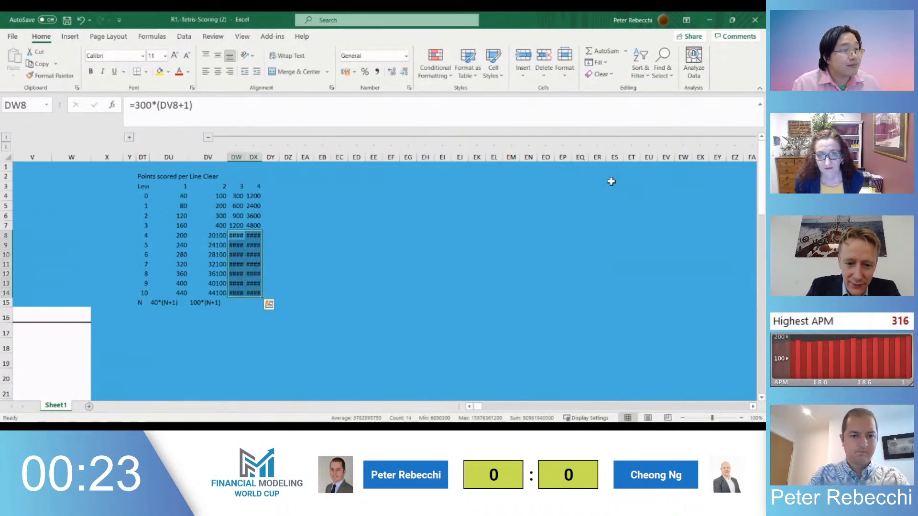
key("shift+BackSpace")
key("alt+Page_Down")
key("alt+Page_Down")
key("Page_Down")
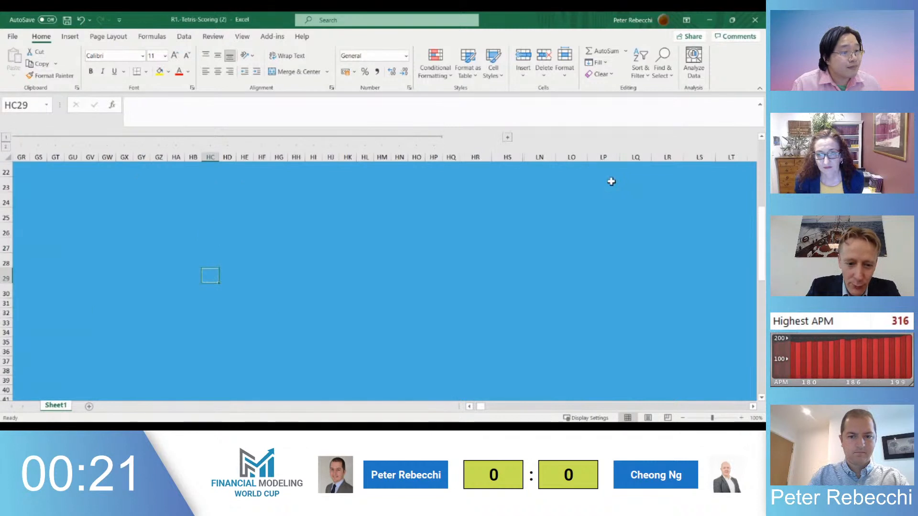
Examine the level calculations in row 47 and check the formula in points cell HS47
key("Page_Down")
key("Up")
key("Up")
key("Down")
key("ctrl+Right")
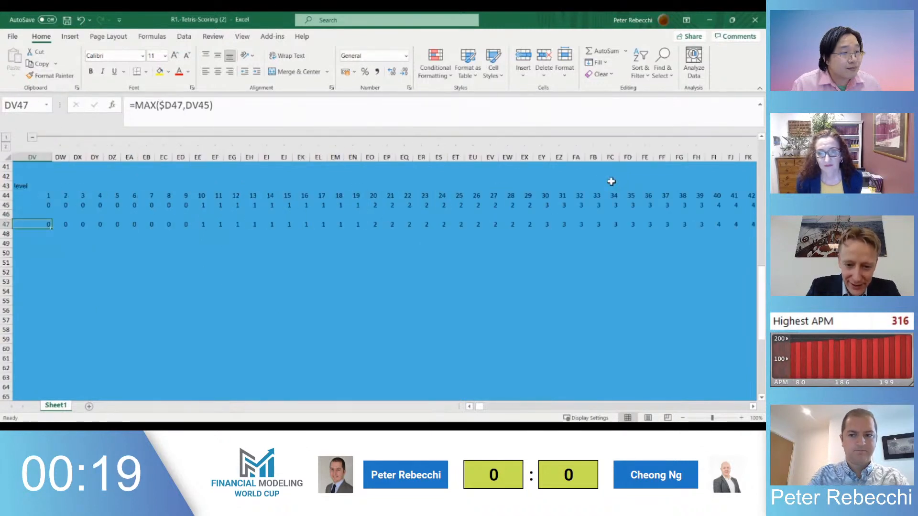
key("ctrl+Right")
key("F2")
key("Return")
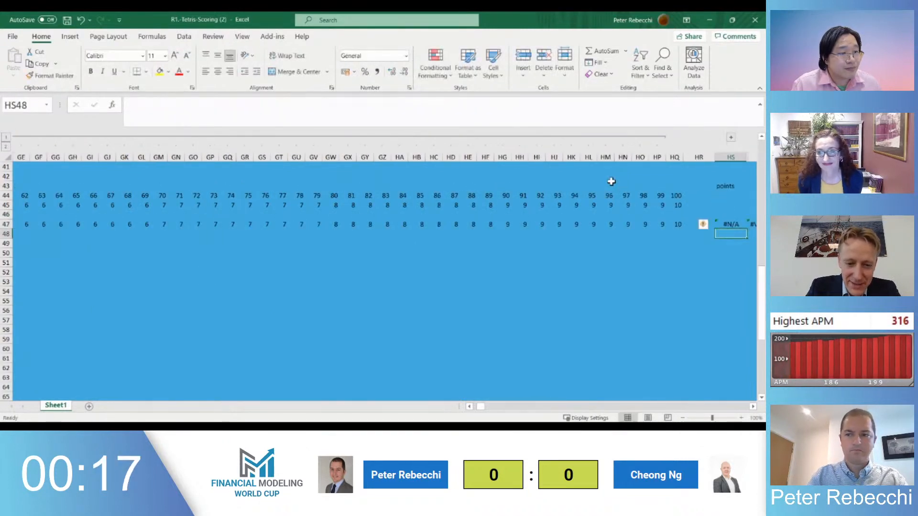
Open the points formula in HS47 and examine the ranges it references in the Points scored per Line Clear table
key("Up")
key("Right")
key("Right")
key("Left")
key("Left")
key("F2")
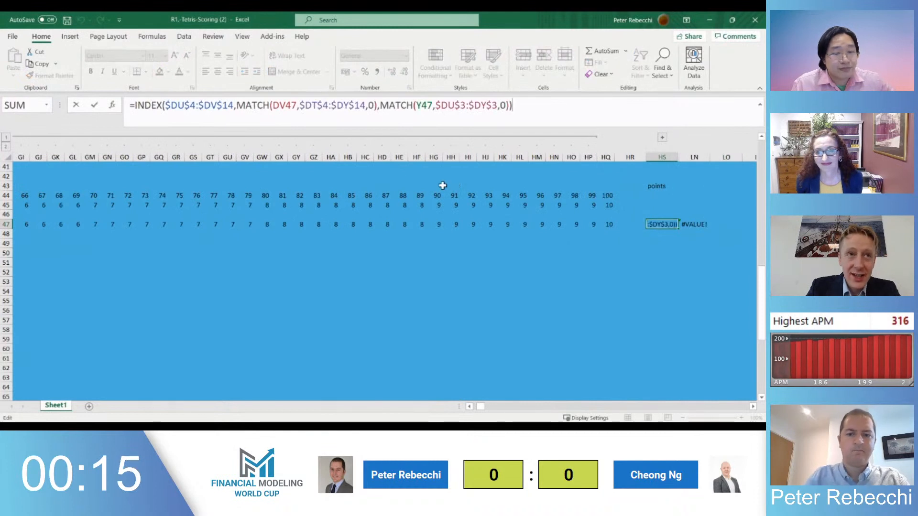
scroll(443, 185, "left", 13)
scroll(443, 185, "up", 4)
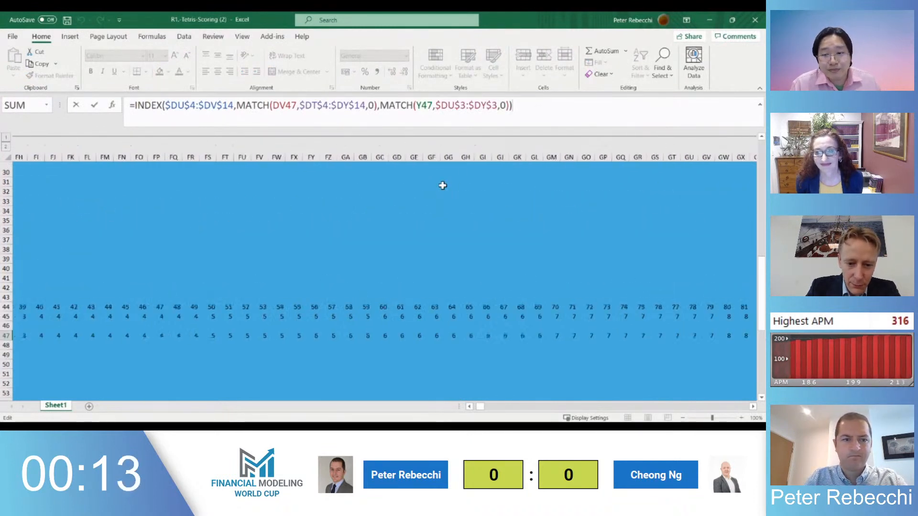
scroll(319, 244, "up", 10)
scroll(332, 247, "left", 13)
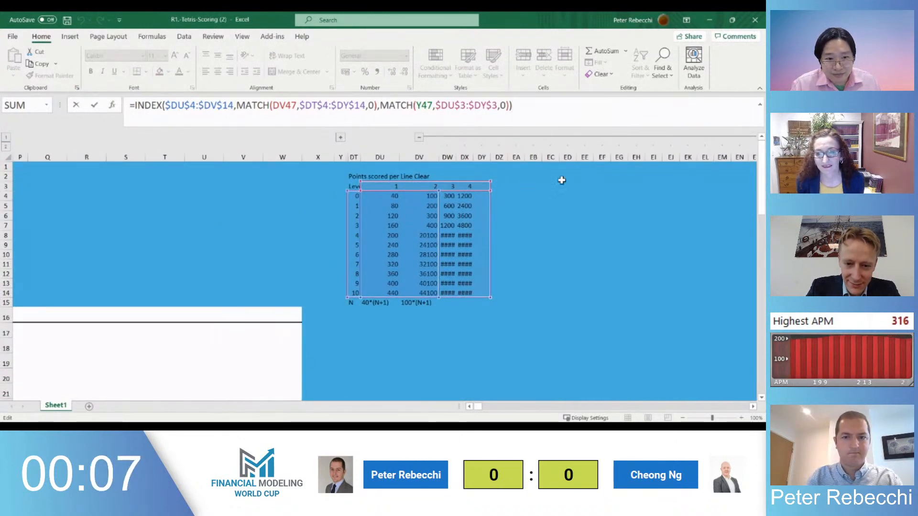
key("alt+Tab")
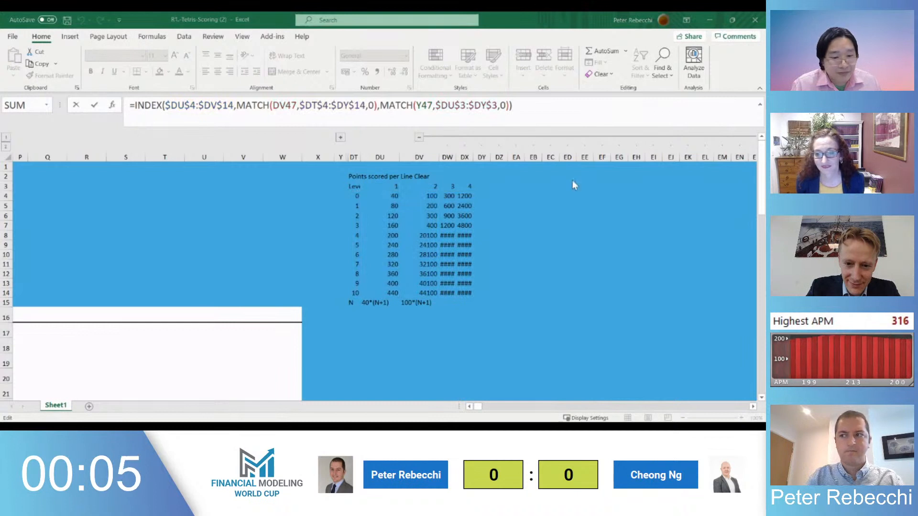
key("alt+Tab")
key("alt+Tab")
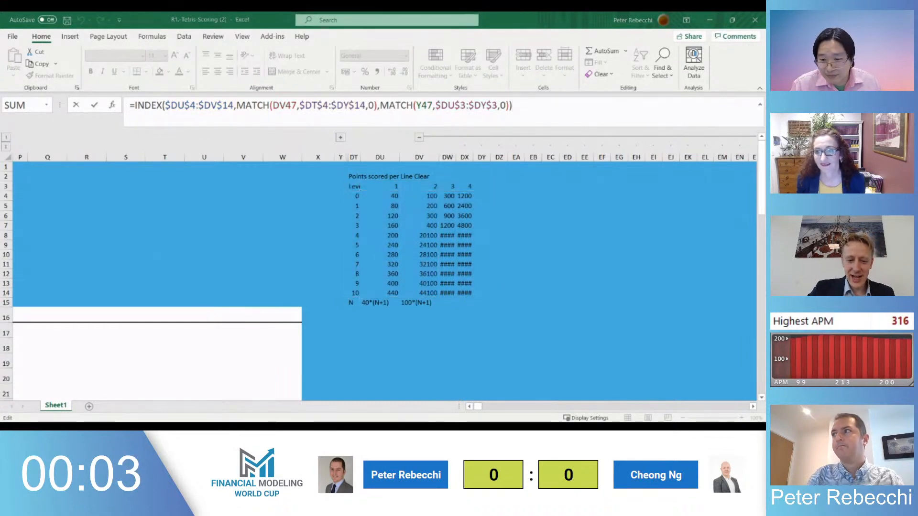
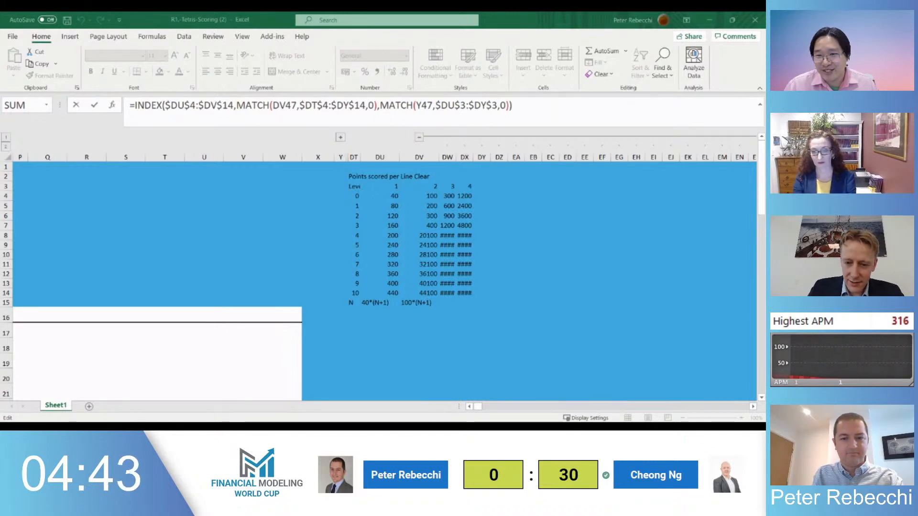
Review the MATCH arguments of the open points formula, working back from its end to the $DT$4:$DY$14 level range
left_click(508, 13)
key("Left")
key("Left")
key("Left")
key("Left")
key("Left")
key("Left")
key("Left")
key("Left")
key("Left")
key("Left")
key("Left")
key("Left")
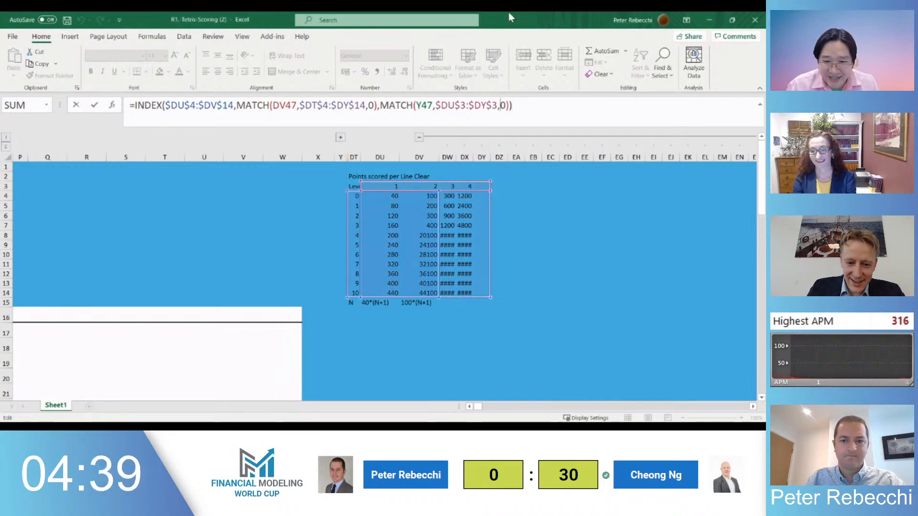
key("Left")
key("Left")
key("Left")
key("Left")
key("Left")
key("Left")
key("Left")
key("Left")
key("Left")
key("Left")
key("Left")
key("Left")
key("Left")
key("Left")
key("Left")
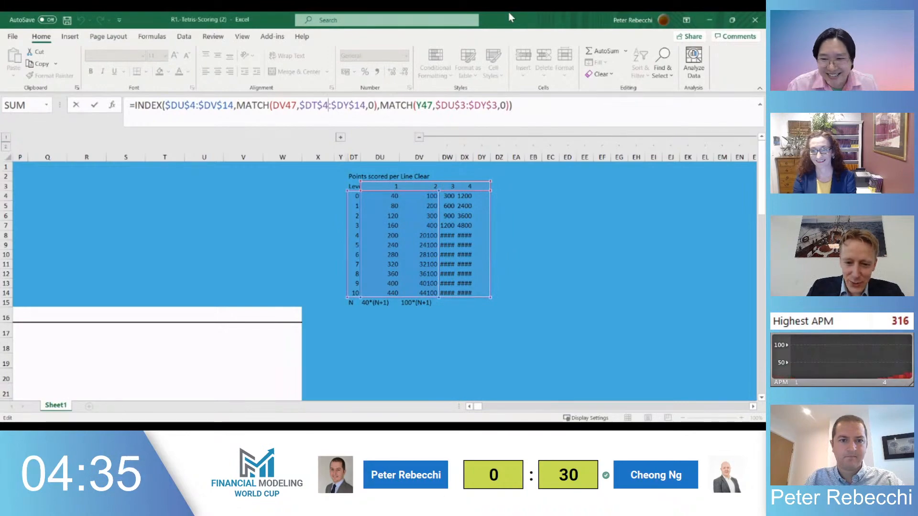
key("Left")
key("Left")
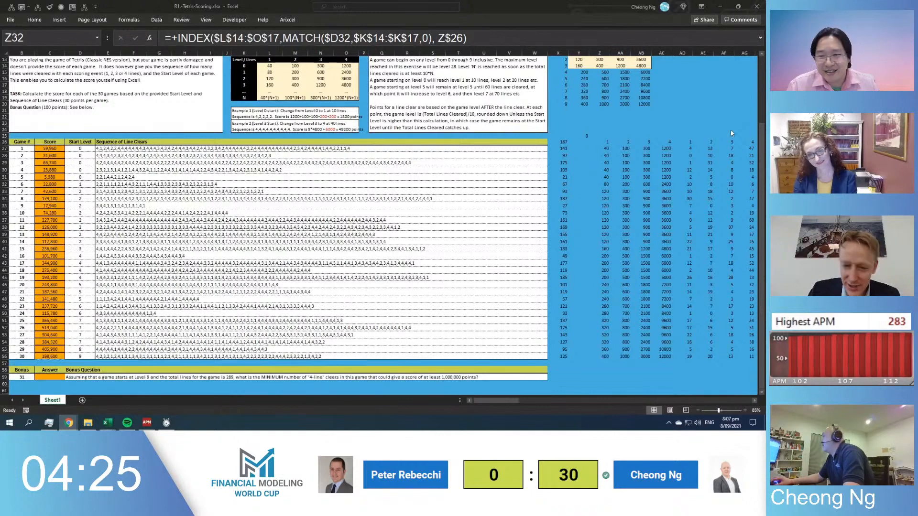
Inspect the INDEX/MATCH formulas in AC27 and AA31 that look up points by start level and lines cleared
left_click(593, 149)
key("Right")
key("Right")
key("Right")
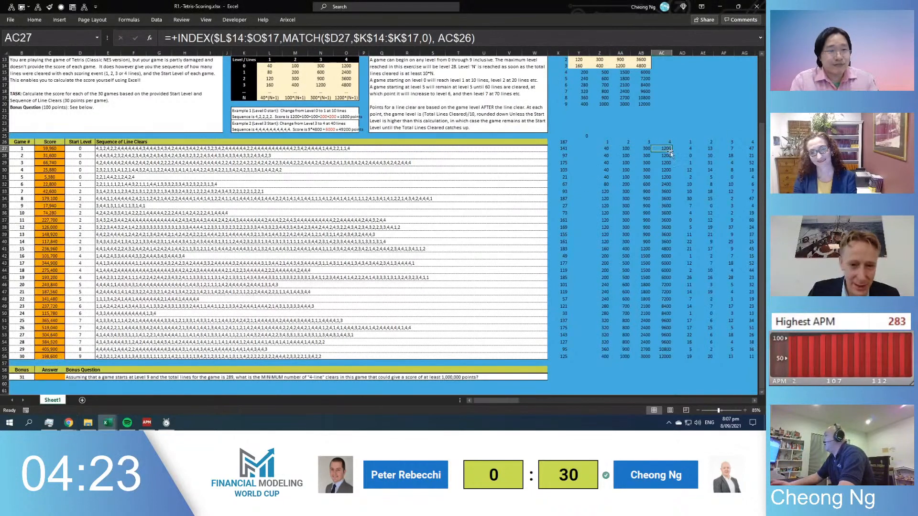
key("F2")
key("Escape")
scroll(664, 149, "up", 3)
key("F2")
key("Return")
left_click(620, 243)
key("F2")
key("Escape")
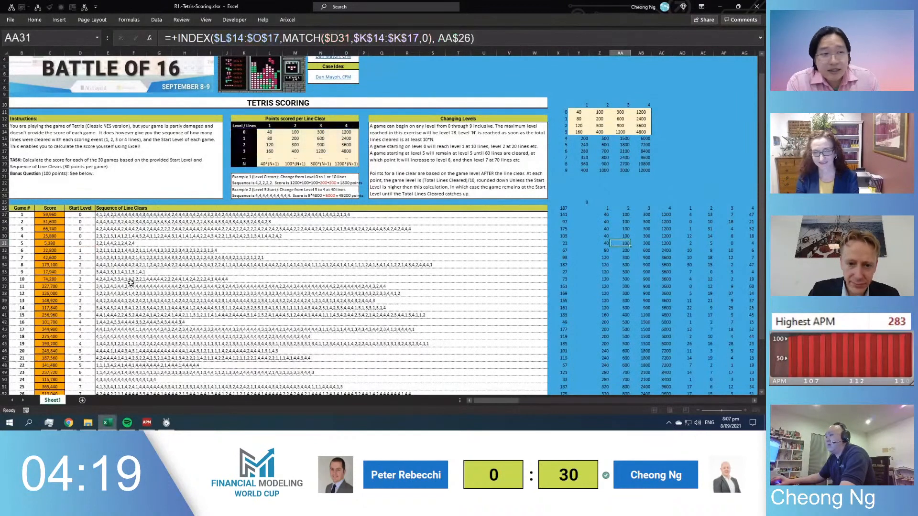
Inspect the helper cells of game 2 in row 28, from the line-clear counts into the split sequence values
left_click(76, 221)
left_click(685, 219)
key("F2")
key("Escape")
key("Right")
key("F2")
key("Escape")
key("Right")
key("F2")
key("Escape")
key("Right")
key("F2")
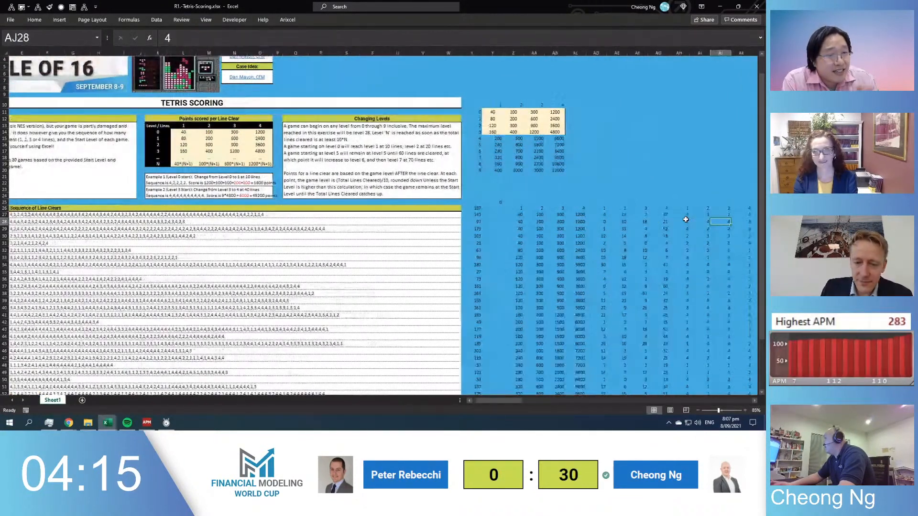
key("Escape")
key("Right")
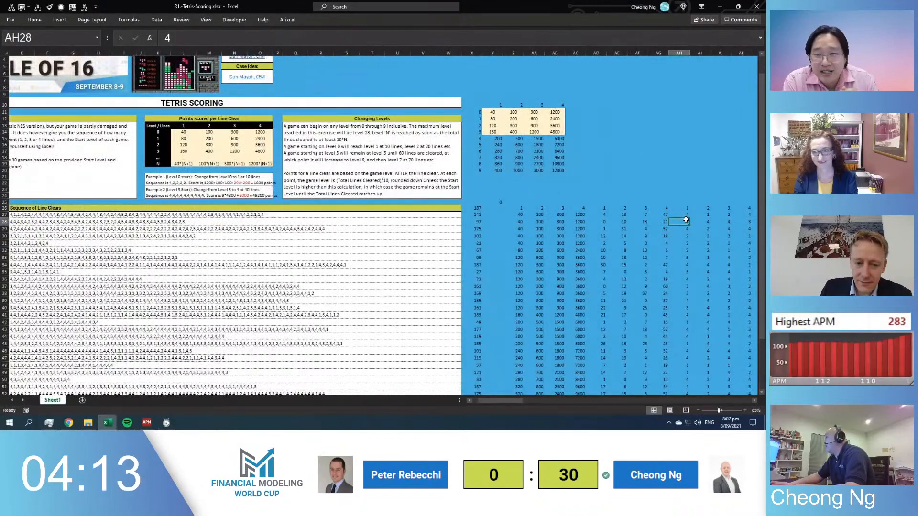
Trace the split line-clear sequences across rows 27 and 28 and examine the COUNTIFS formula in AD27 that counts them
key("ctrl+shift+Right")
key("Right")
key("Right")
key("Right")
key("Right")
key("ctrl+Right")
key("ctrl+Right")
key("Left")
key("Left")
key("ctrl+Left")
key("ctrl+Left")
key("ctrl+Left")
key("ctrl+Left")
key("ctrl+Left")
key("ctrl+Left")
key("Right")
key("Right")
key("Right")
key("Left")
key("Left")
key("Right")
key("Right")
key("Right")
key("Right")
key("Up")
key("Left")
key("Right")
key("Right")
key("Right")
key("Right")
key("Right")
key("Right")
key("Right")
key("Right")
key("Right")
key("Right")
key("Right")
key("Right")
key("Right")
key("Right")
key("Right")
key("Right")
key("Right")
key("Right")
key("Right")
key("Right")
key("Right")
key("Right")
key("Right")
key("Right")
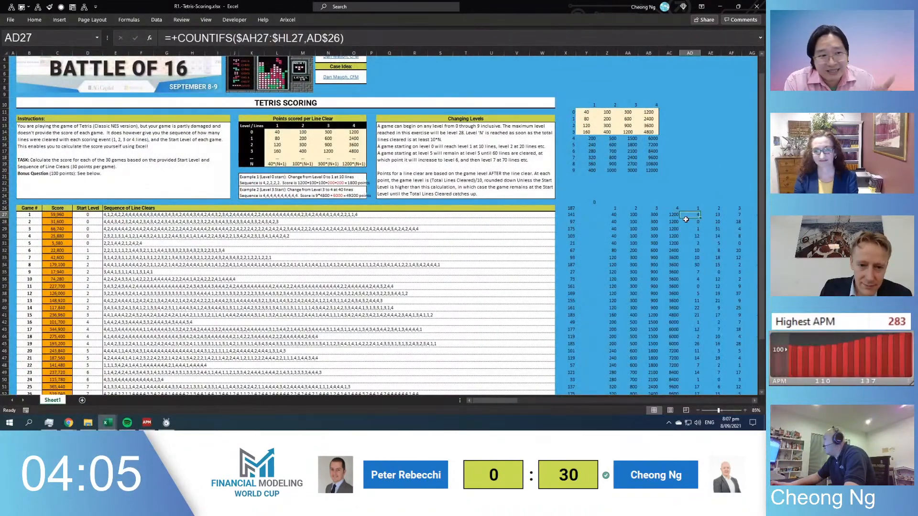
key("ctrl+shift+Right")
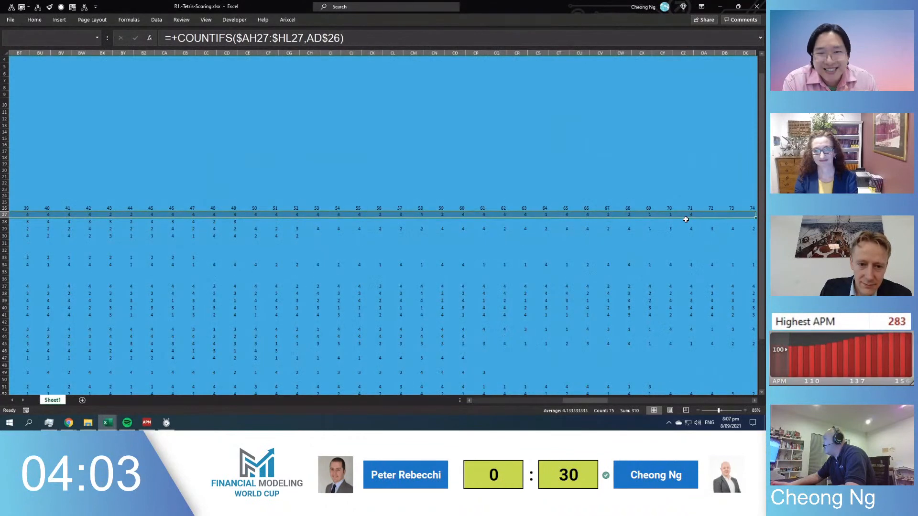
Examine the single-line points lookup formulas in column Z for games 1 to 6, rows 27 to 32
key("Left")
key("Left")
key("Left")
key("Left")
key("Left")
key("Left")
key("Left")
key("Left")
key("Left")
key("Left")
key("Right")
key("Right")
key("Right")
key("Right")
key("Right")
key("Right")
key("F2")
key("Escape")
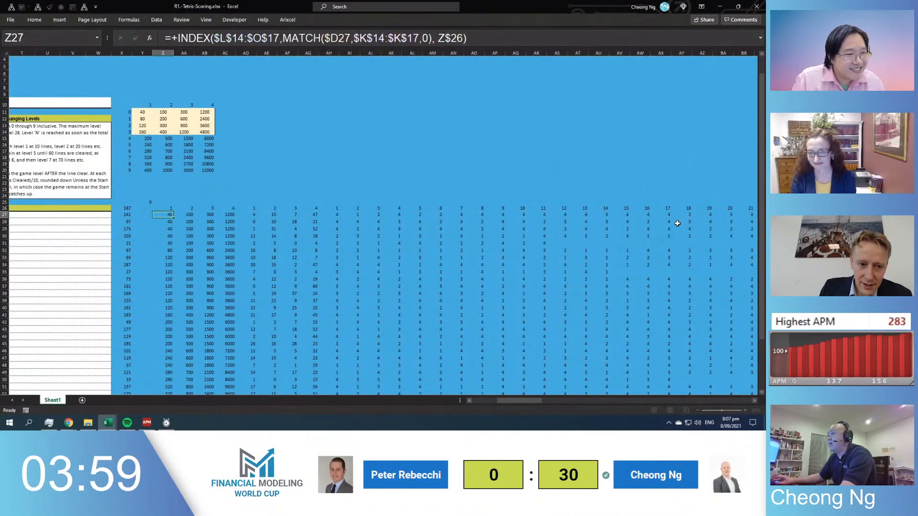
key("Down")
key("F2")
key("Escape")
key("Down")
key("Down")
key("Down")
key("Down")
key("Down")
key("Up")
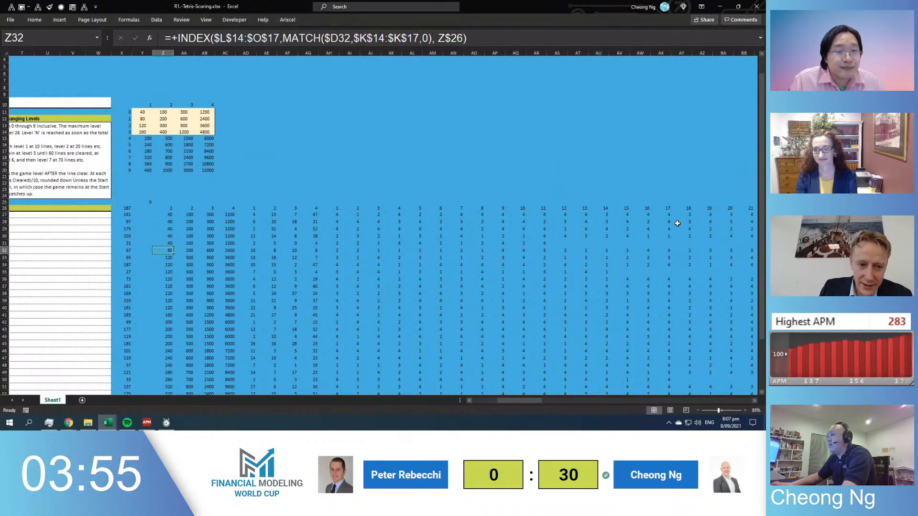
Check which start level, points table and line-count cells the INDEX/MATCH formula in Z32 refers to
key("ctrl+Left")
key("ctrl+Left")
key("ctrl+Left")
key("Right")
key("Right")
key("Right")
key("Right")
key("Right")
key("Right")
key("Right")
key("Right")
key("Right")
key("Right")
key("Right")
key("Right")
key("Right")
key("Right")
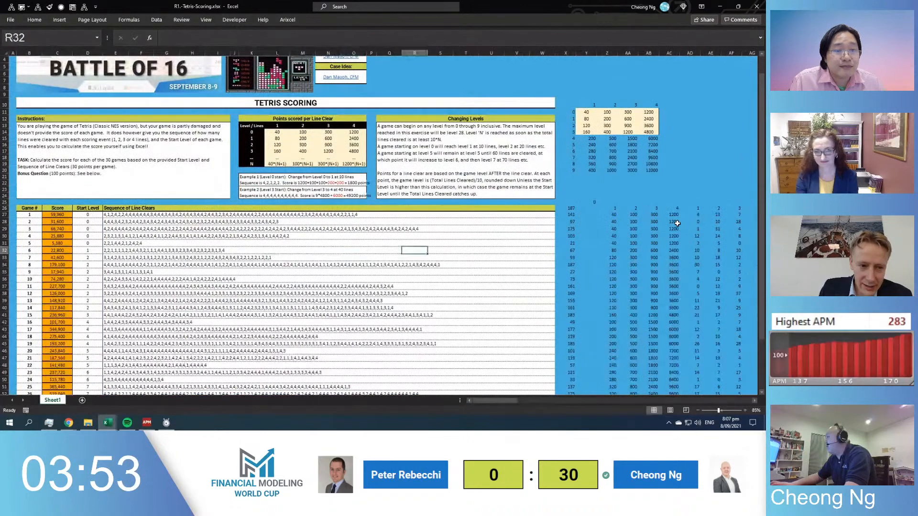
key("ctrl+Right")
key("ctrl+Right")
key("F2")
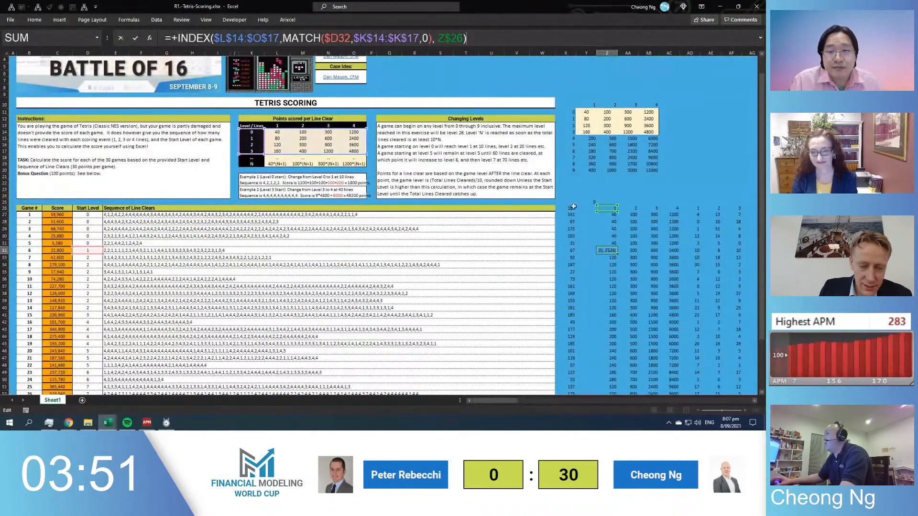
Compare the single-line points lookup formulas in column Z for the games above and below row 32
key("Escape")
key("Up")
key("F2")
key("Escape")
key("Down")
key("Down")
key("Down")
key("Down")
key("Down")
key("F2")
key("Escape")
key("Up")
key("Up")
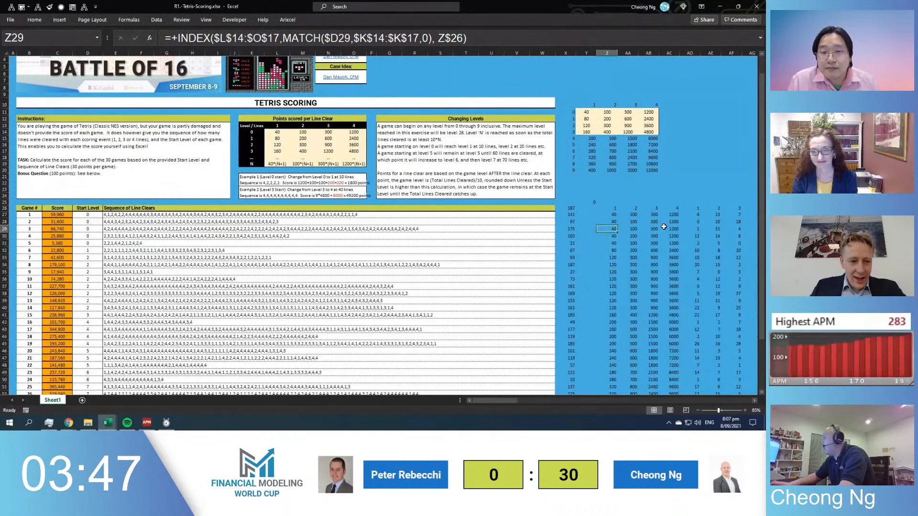
Examine the double-line points lookup formulas in column AA for the first few games
key("Up")
key("Up")
key("Up")
key("Right")
key("F2")
key("Escape")
key("Down")
key("Down")
key("Down")
key("F2")
key("Escape")
key("Down")
key("F2")
key("Escape")
key("Down")
key("Up")
key("Right")
Look over game 1's helper cells along row 27, from the points lookup in Z27 through the split line-clear sequence
key("Left")
key("Left")
key("Left")
key("Up")
key("Up")
key("Right")
key("ctrl+Up")
key("Down")
key("ctrl+shift+Right")
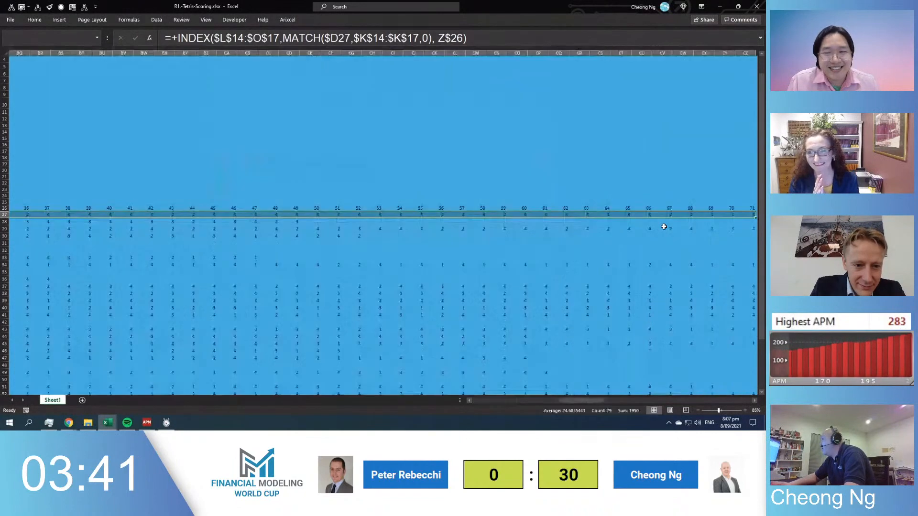
key("Left")
key("Left")
key("Left")
key("Left")
key("Left")
key("Left")
key("Left")
key("Left")
key("Left")
key("Left")
key("Left")
key("Left")
key("Left")
key("Left")
key("Left")
key("Left")
key("Left")
key("Left")
key("Left")
key("Right")
key("Right")
key("Right")
key("Right")
key("Right")
key("Right")
key("Right")
key("Right")
key("Right")
key("Right")
key("Right")
key("Right")
key("Right")
key("Right")
key("Right")
key("Right")
key("Right")
key("Right")
key("Right")
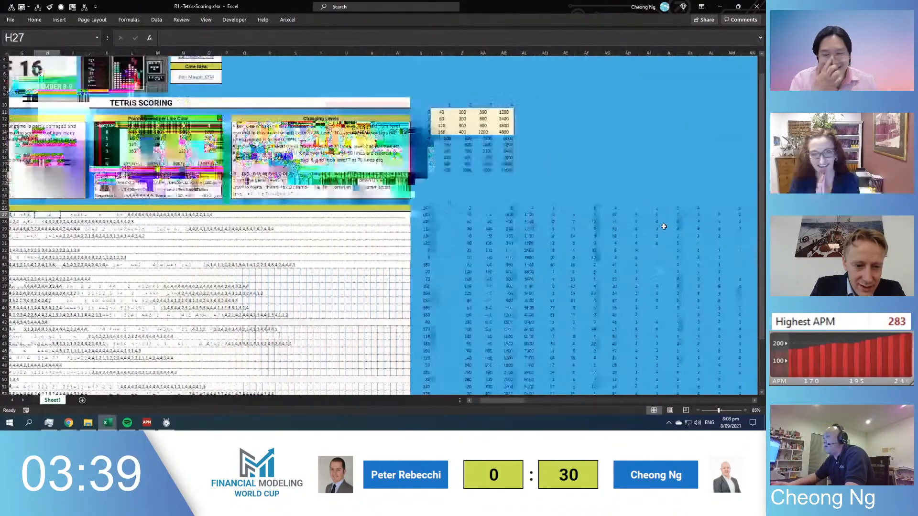
key("F2")
key("Escape")
key("Left")
key("Left")
key("Left")
key("Left")
key("Left")
key("Left")
key("Left")
key("Left")
key("Left")
key("Left")
key("Left")
key("Left")
key("Left")
key("Left")
key("Left")
key("Left")
key("Left")
key("Left")
key("Left")
key("Left")
key("Left")
key("Right")
key("Right")
key("Right")
key("Right")
key("Right")
key("Right")
key("Right")
key("Right")
key("Right")
key("Right")
key("Right")
key("Right")
key("Right")
key("Right")
key("Right")
key("Right")
key("Right")
key("Right")
key("Right")
key("Right")
key("Right")
key("Right")
key("Right")
key("Right")
key("Right")
key("Right")
key("Right")
key("Right")
key("Right")
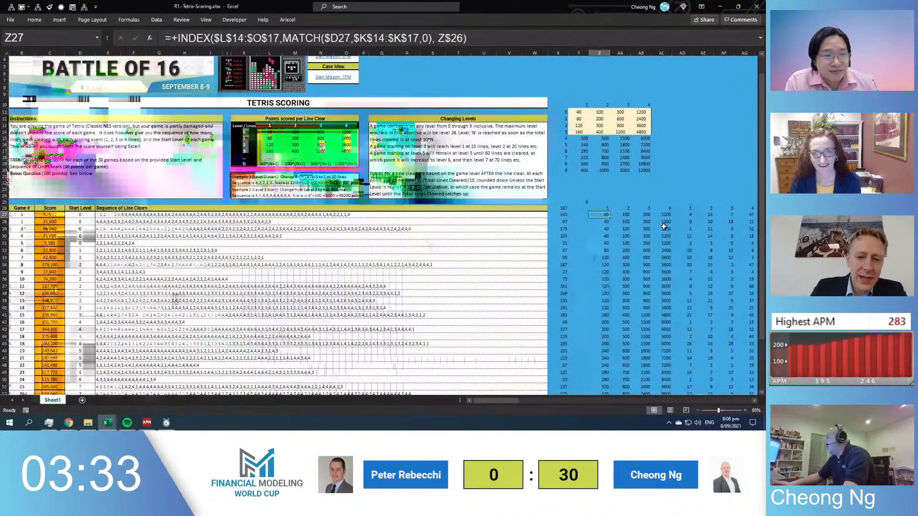
Examine the COUNTIFS formulas in AG27 back to AE27 that count game 1's line clears by size
key("F2")
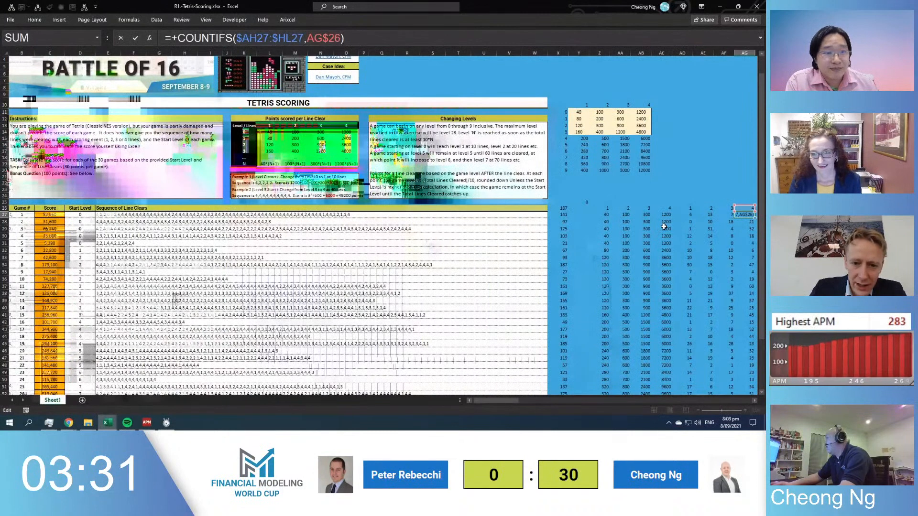
key("Escape")
key("F2")
key("Escape")
key("F2")
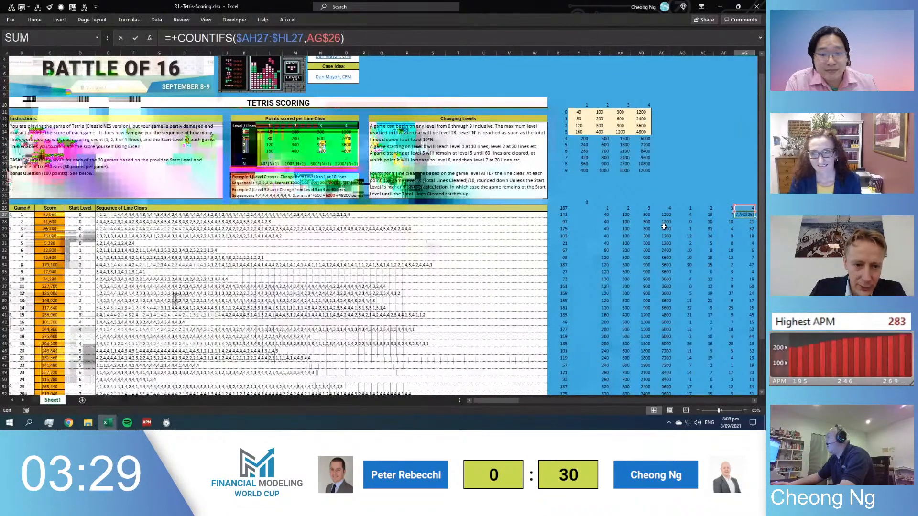
key("Escape")
key("Left")
key("F2")
key("Escape")
key("Left")
key("F2")
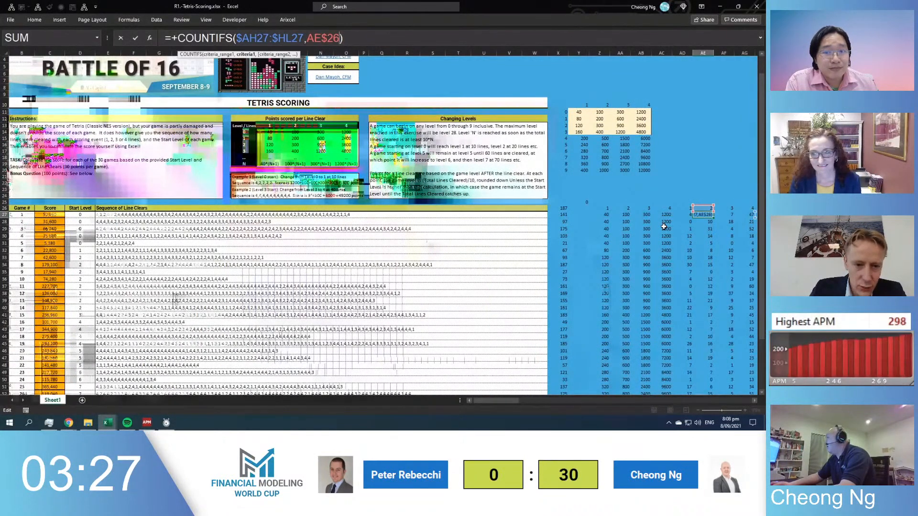
Examine game 1's single-line COUNTIFS formula in AD27 and the INDEX/MATCH points lookup in Z27 against the points table
key("Escape")
key("Left")
key("F2")
key("Escape")
key("Left")
key("Left")
key("Left")
key("Left")
key("F2")
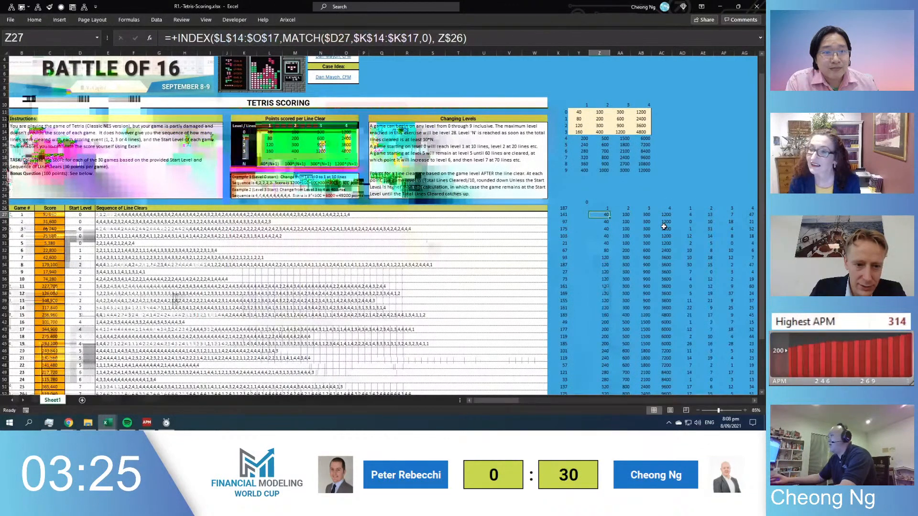
key("Escape")
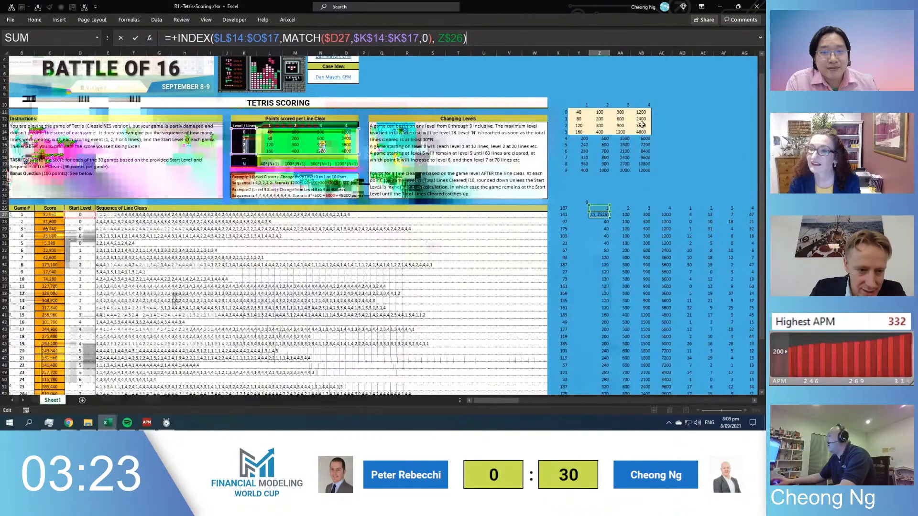
key("F2")
left_click_drag(330, 130, 622, 112)
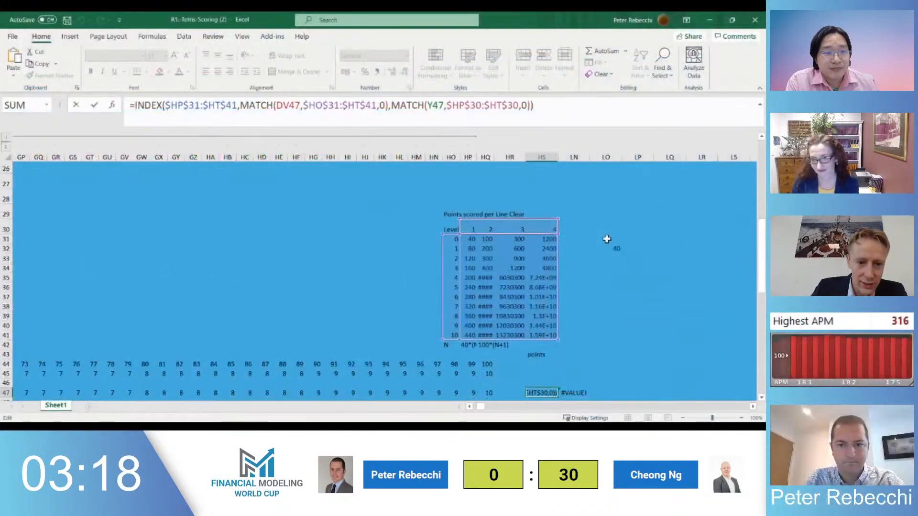
Copy the level-matching part, MATCH(DV47,$HO$31:$HT$41,0), out of the points formula in HS47 without altering that formula
scroll(603, 263, "down", 2)
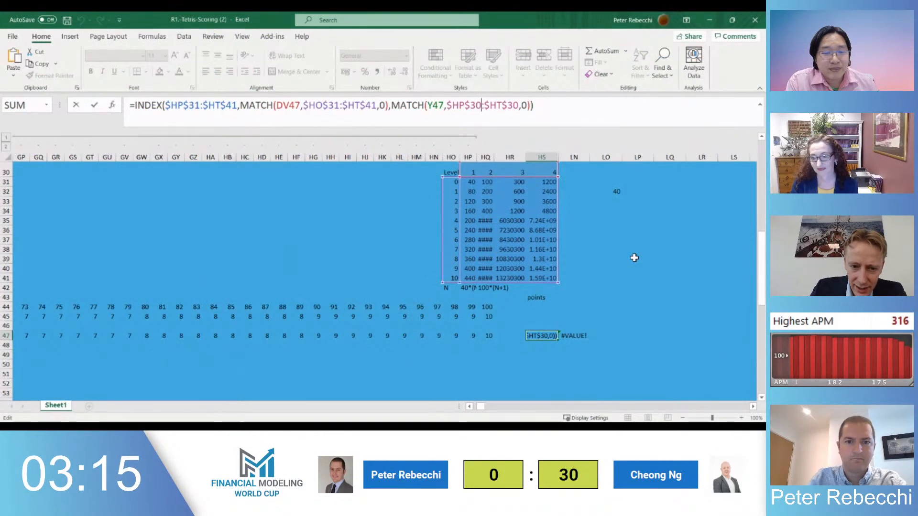
key("Left")
key("Left")
key("Left")
key("Left")
key("Left")
key("Left")
key("Left")
key("Left")
key("Left")
key("Left")
key("Left")
key("Left")
key("shift+Left")
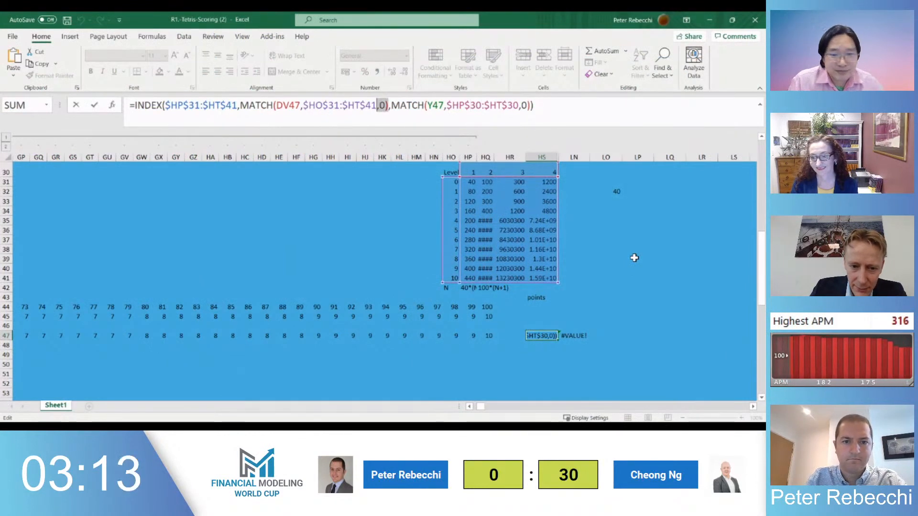
key("shift+Left")
key("shift+Left")
key("shift+Left")
key("shift+Left")
key("shift+Left")
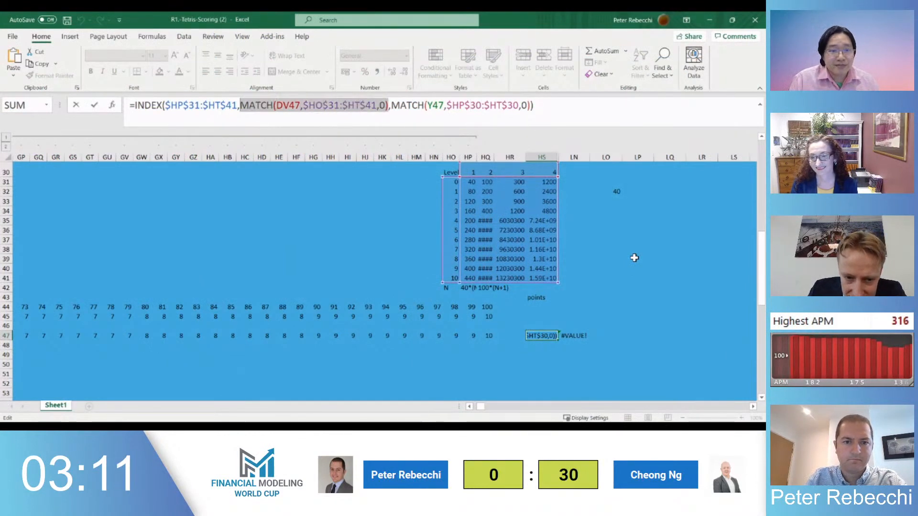
key("ctrl+c")
key("Escape")
Enter the copied level match as a separate test formula, =MATCH(DV47,$HO$31:$HT$41,0), in LP42
key("Right")
key("Right")
key("Right")
key("Up")
key("Up")
key("Up")
key("Up")
key("Up")
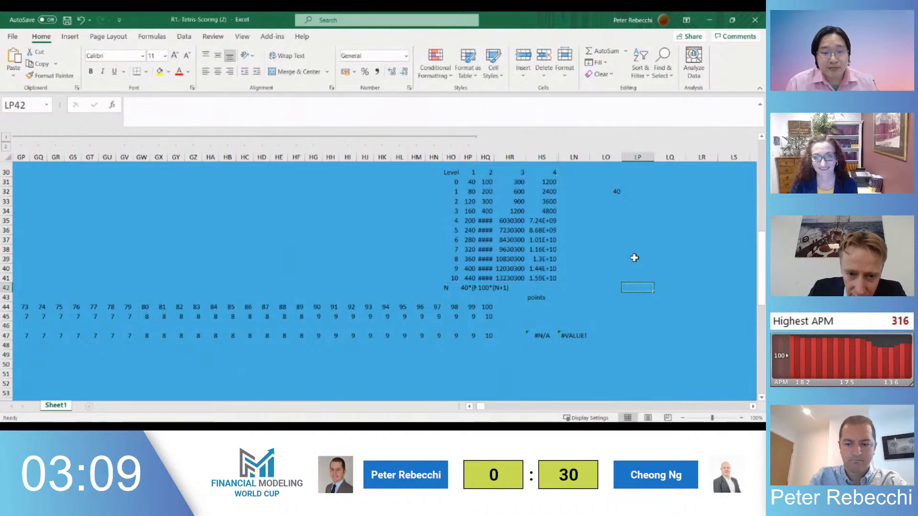
type("=")
key("ctrl+v")
key("F2")
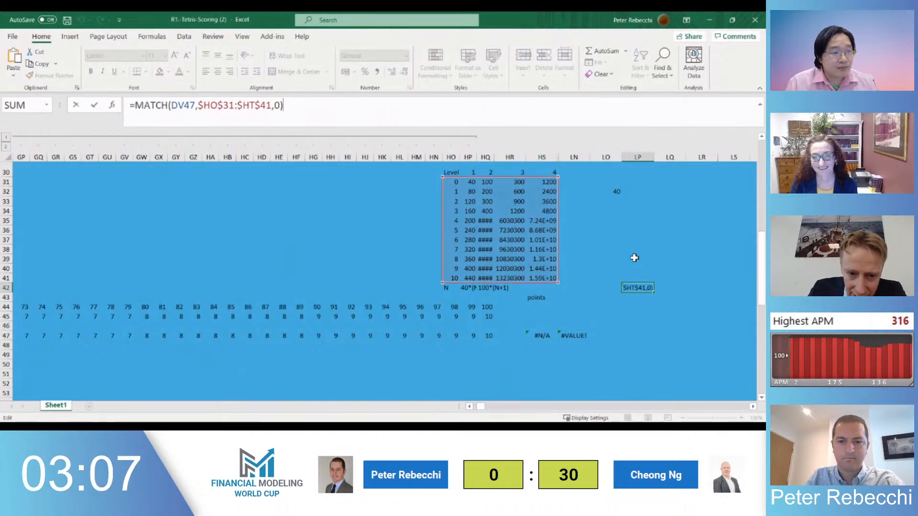
key("Return")
Correct the level MATCH in HS47's points formula so its lookup range is the single column $HO$31:$HO$41
key("Left")
key("Left")
key("Left")
key("Left")
key("Down")
key("Down")
key("Down")
key("Down")
key("Right")
key("Up")
key("Down")
key("F2")
key("Left")
key("Left")
key("Left")
key("Left")
key("Left")
key("Left")
key("Left")
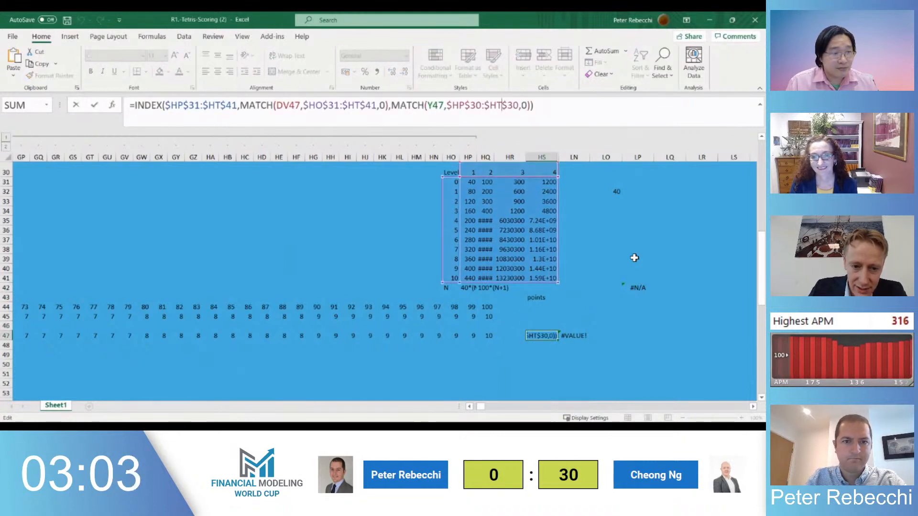
key("shift+Left")
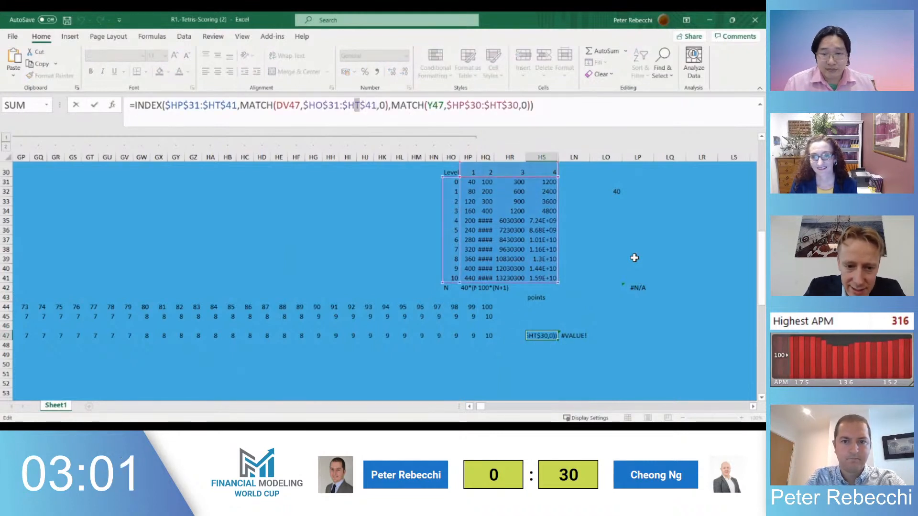
type("O")
key("ctrl+Return")
key("F2")
key("Escape")
Narrow the lookup range of the test MATCH in LP42 to $HO$31:$HO$41 and review the revised formula
key("Right")
key("Right")
key("Right")
key("Right")
key("Up")
key("Up")
key("Up")
key("Up")
key("Up")
key("Left")
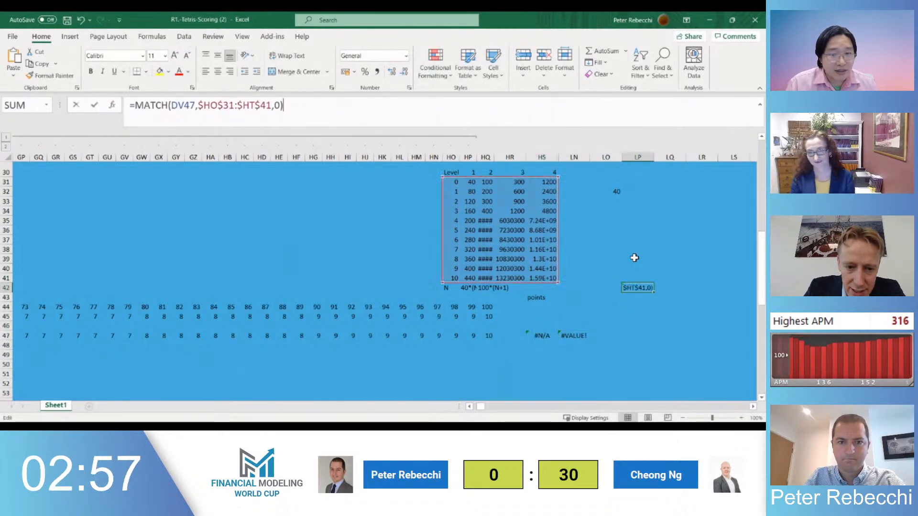
key("F2")
key("Left")
key("Left")
key("Left")
key("Left")
key("Left")
key("BackSpace")
type("O")
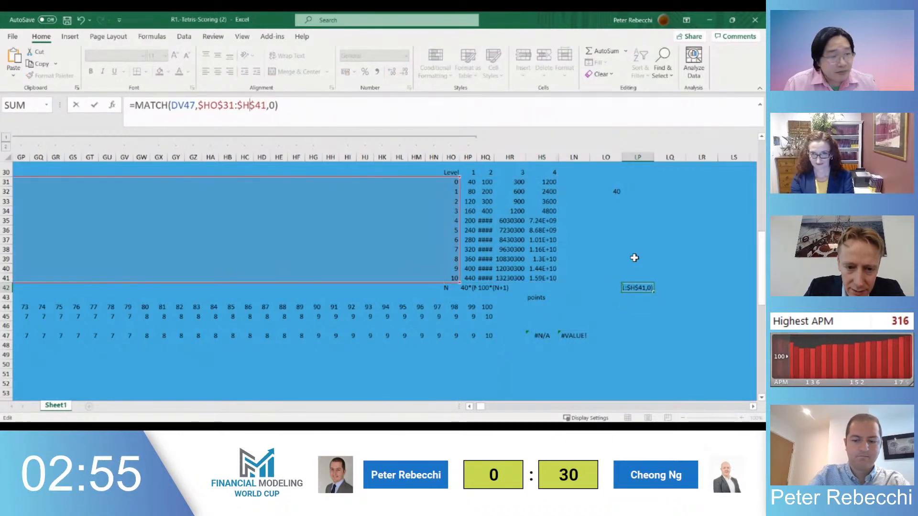
key("Return")
key("Up")
key("F2")
key("Escape")
Copy the line-count part, MATCH(Y47,$HP$30:$HT$30,0), out of the points formula in HS47
key("Left")
key("Left")
key("Down")
key("Down")
key("Down")
key("Down")
key("Down")
key("Left")
key("Left")
key("Right")
key("F2")
key("Left")
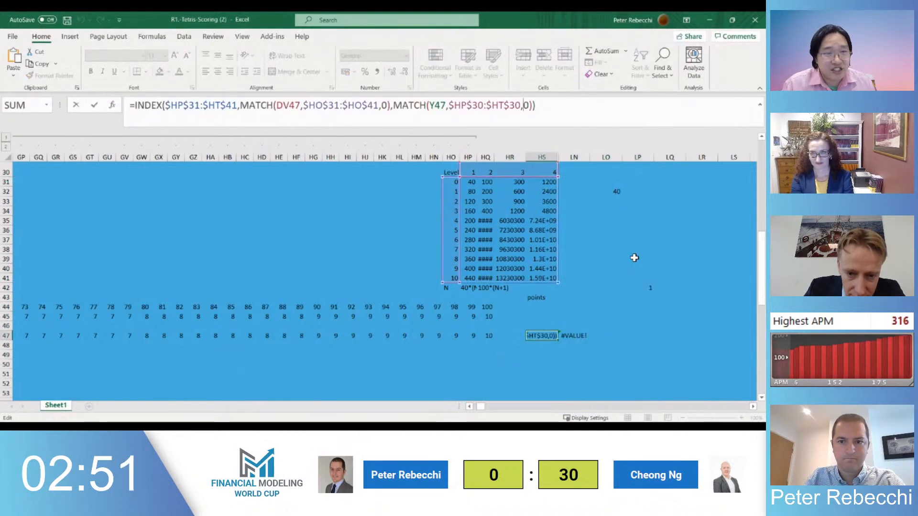
key("Right")
key("Right")
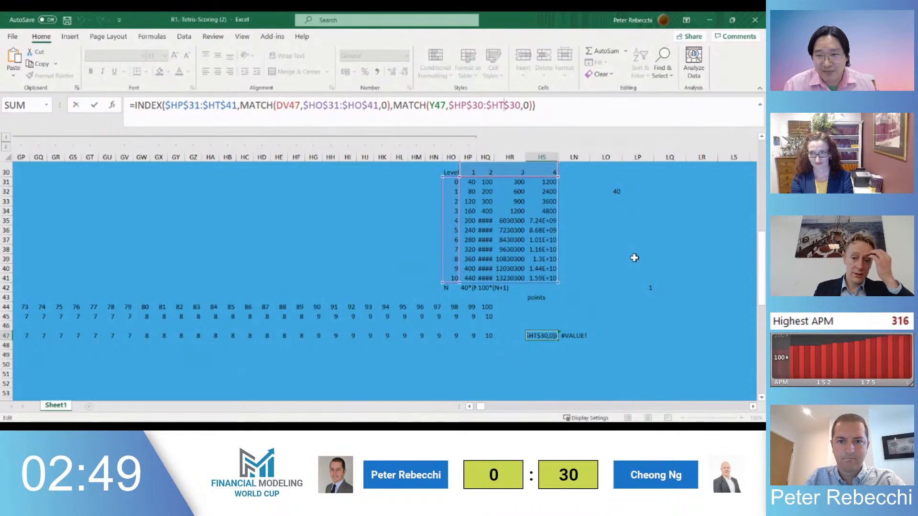
key("ctrl+Left")
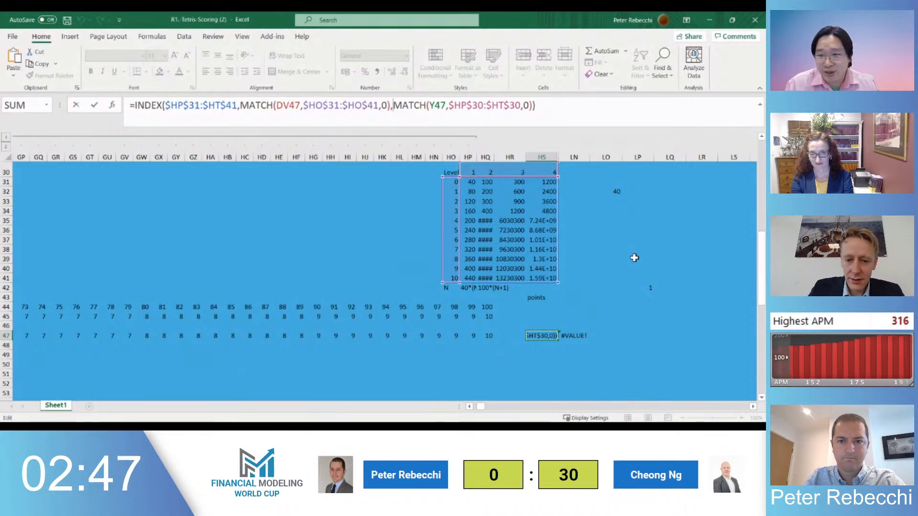
key("ctrl+shift+Right")
key("ctrl+shift+Right")
key("ctrl+shift+Right")
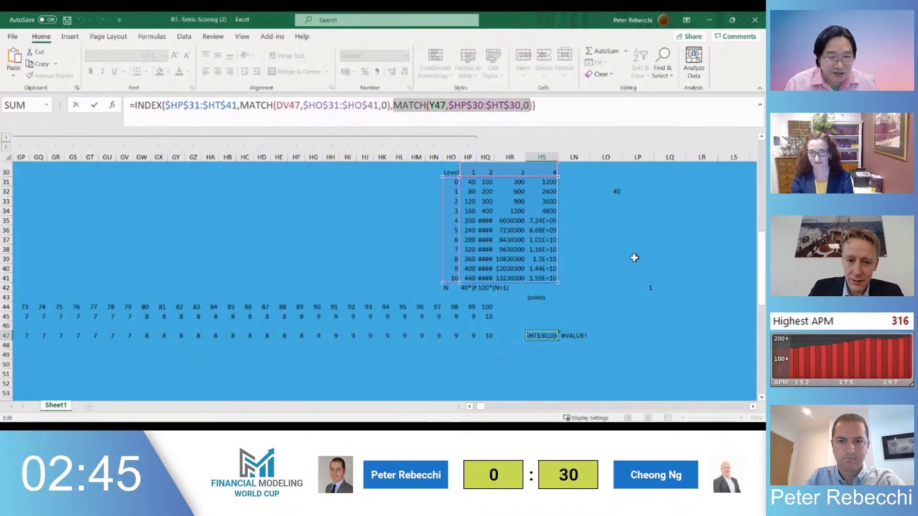
key("Tab")
Enter the copied line-count match as a separate test formula, =MATCH(Y47,$HP$30:$HT$30,0), in LP43
key("Right")
key("Up")
key("Right")
key("Up")
key("Up")
key("Up")
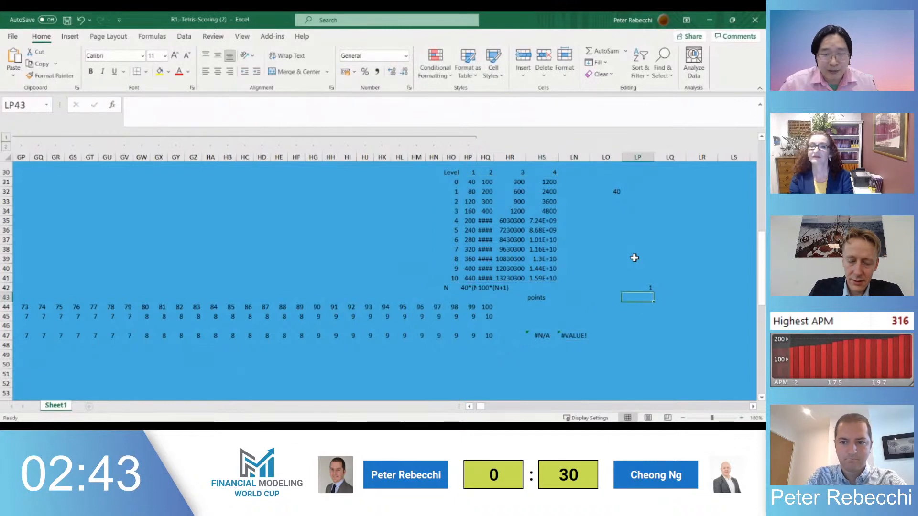
type("=")
key("ctrl+v")
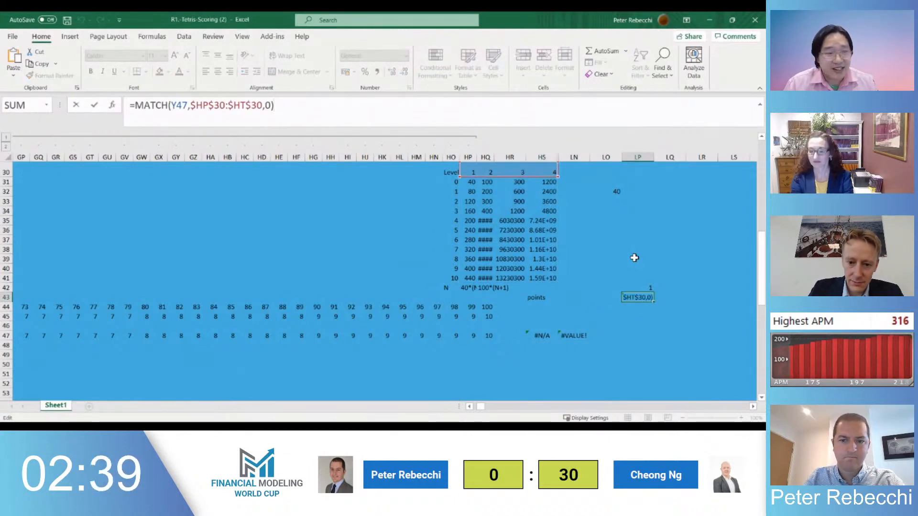
key("ctrl+Return")
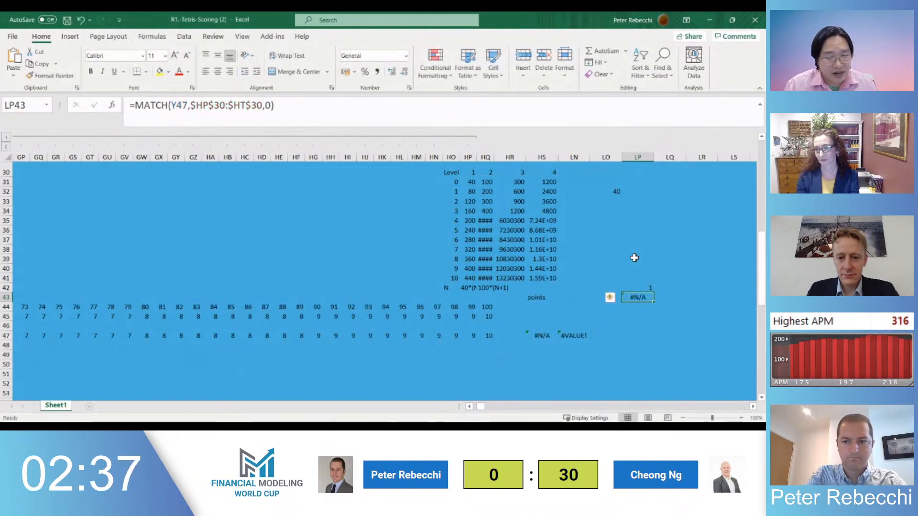
Trace the cells feeding the line-count test formula in LP43, then return to it and inspect its references
key("ctrl+bracketleft")
key("shift+Left")
key("shift+Left")
key("shift+Left")
key("shift+Right")
key("shift+Right")
key("shift+Right")
key("F5")
key("Return")
key("Right")
key("Left")
key("F2")
key("Escape")
Trace the precedents of the points formula in HS47 to the game level formula in DV47
key("Left")
key("Down")
key("Down")
key("Down")
key("Left")
key("Down")
key("Left")
key("ctrl+bracketleft")
key("ctrl+bracketleft")
key("ctrl+bracketleft")
key("ctrl+bracketleft")
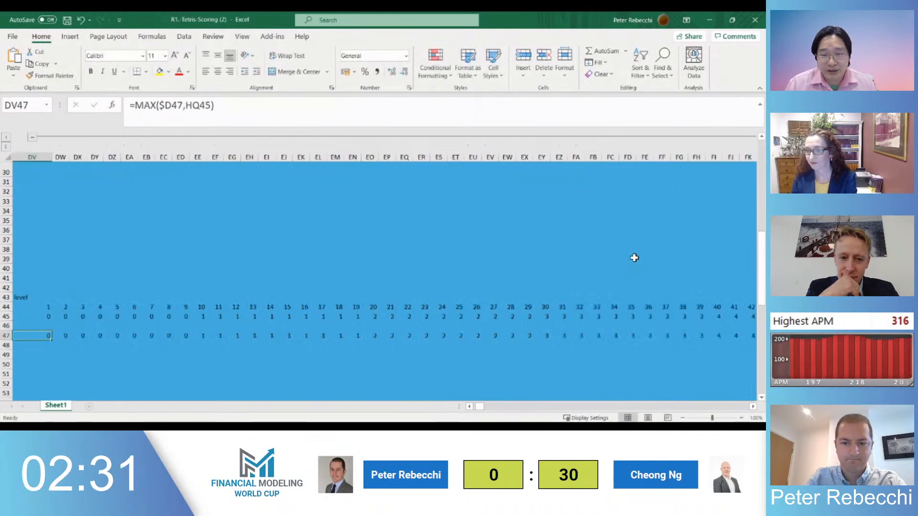
Examine the extracted line-clear value in Y47 and the neighbouring MAX level formulas along row 47
key("ctrl+Right")
key("ctrl+Right")
key("ctrl+Right")
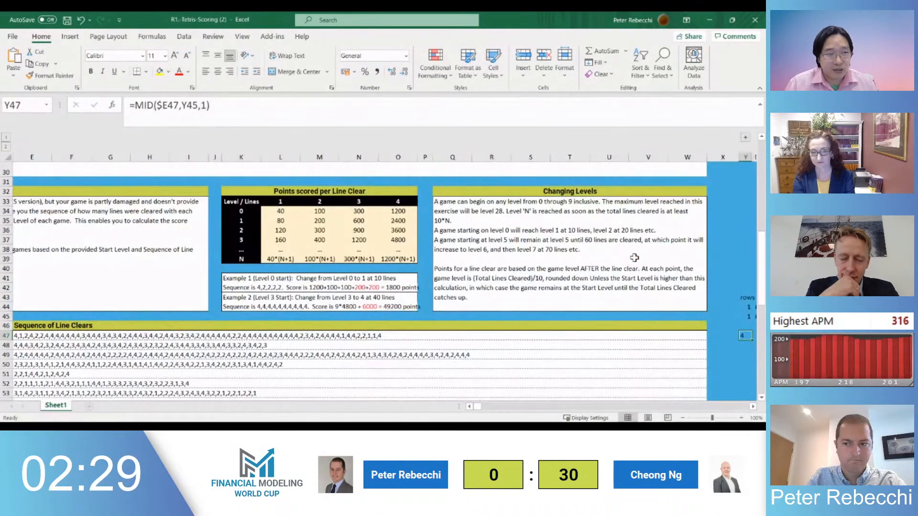
key("Right")
key("Right")
key("Right")
key("Right")
key("Right")
key("Left")
key("Left")
key("Left")
key("Left")
key("Left")
key("Left")
key("Left")
key("Left")
key("Left")
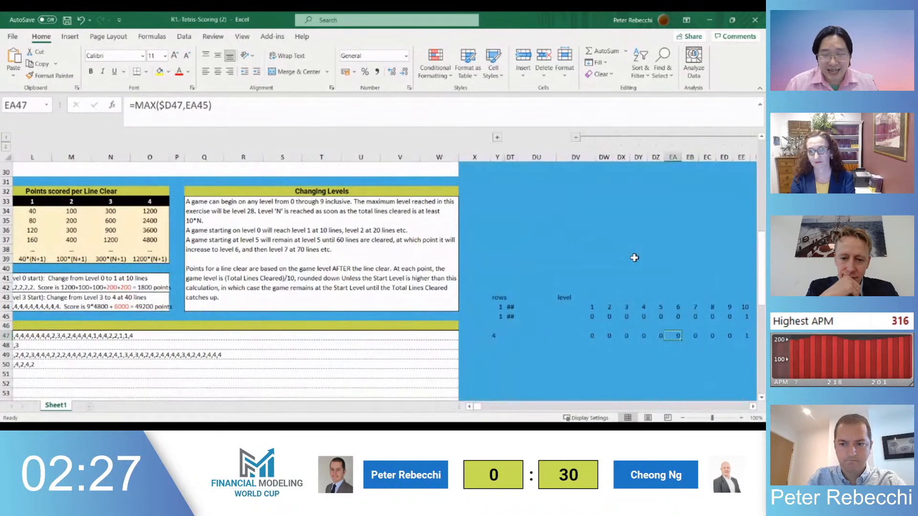
Convert the extracted line clear in Y47 to a number with =NUMBERVALUE((MID($E47,Y45,1))), accepting the proposed parenthesis correction
key("Left")
key("Left")
key("Left")
key("Left")
key("Left")
key("Left")
key("Left")
key("Left")
key("Left")
key("Left")
key("Left")
key("Left")
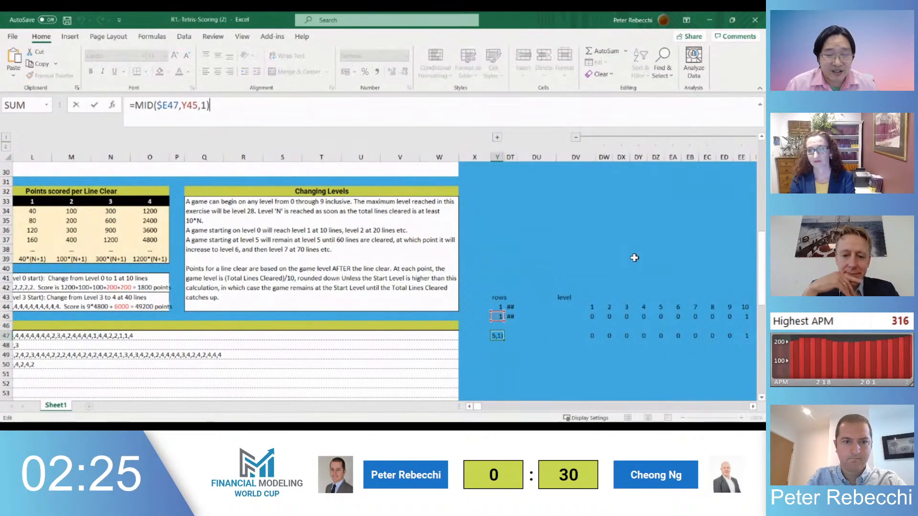
type("number")
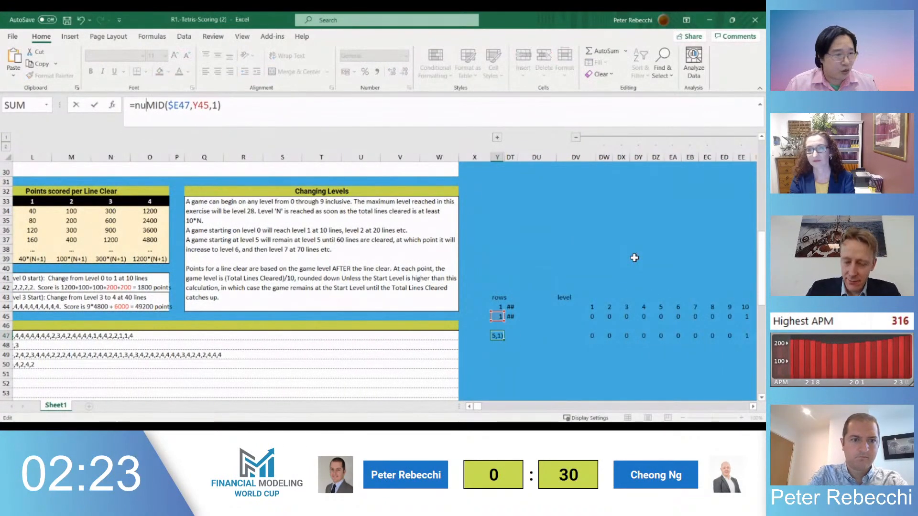
type("v")
key("Tab")
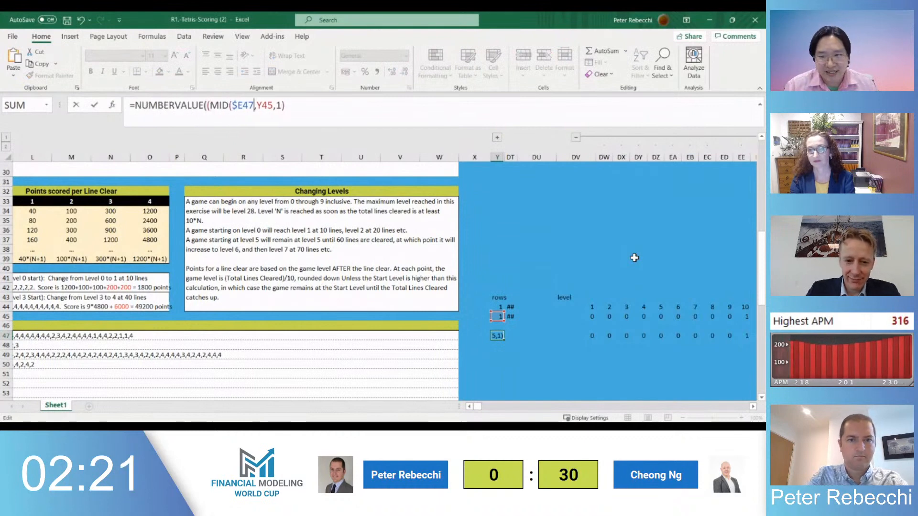
key("Return")
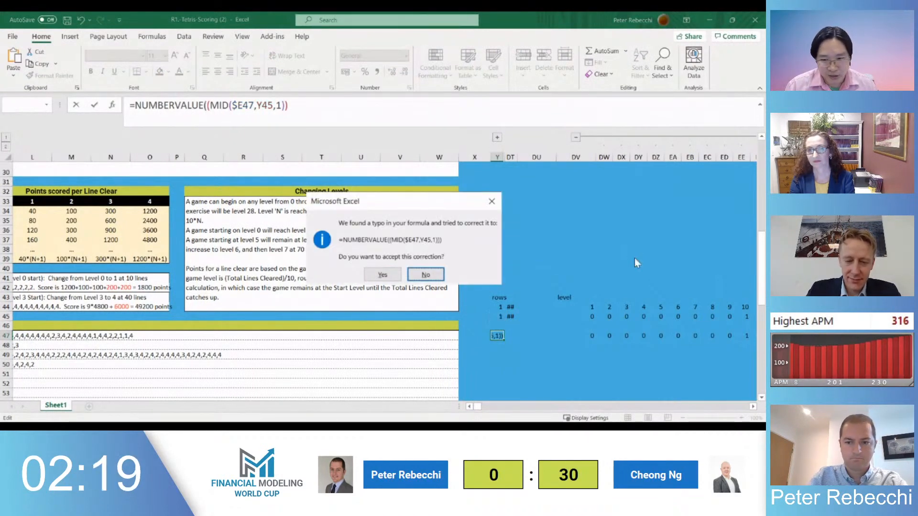
key("Return")
key("Return")
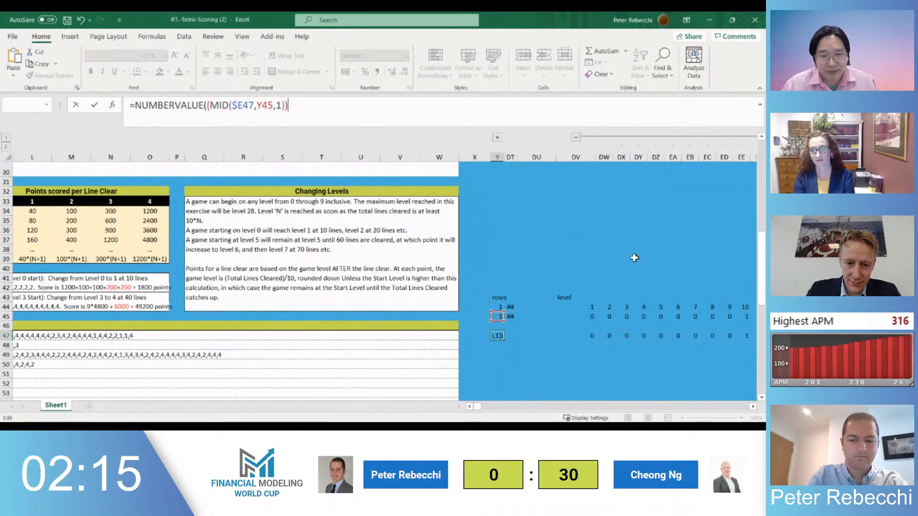
key("Return")
Fill the number-converting formula from Y47 right along row 47 to DT47
key("Up")
key("shift+Right")
key("ctrl+r")
Fill the points formula from HS47 right along row 47 to LN47
key("Right")
key("ctrl+Right")
key("ctrl+Right")
key("ctrl+Right")
key("ctrl+Right")
key("Right")
key("Right")
key("Right")
key("Right")
key("Right")
key("Right")
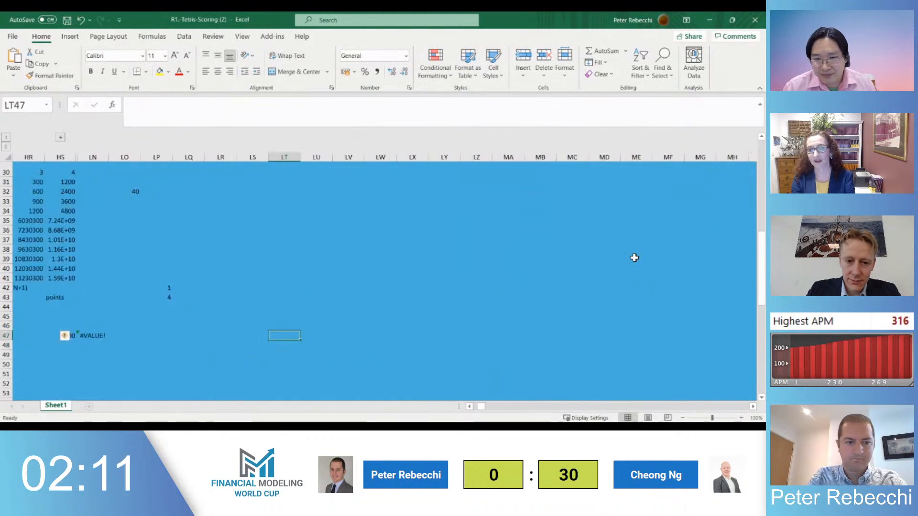
key("ctrl+Left")
key("ctrl+Left")
key("ctrl+shift+Right")
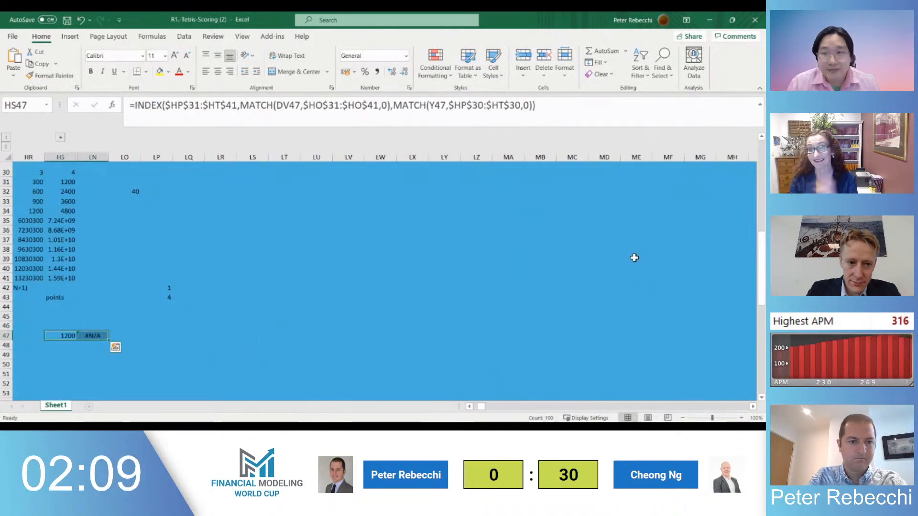
Expand the collapsed columns between HS and LN and inspect the filled points formulas at the end of row 47
key("Left")
key("Right")
key("Left")
key("Left")
key("Left")
key("Left")
key("Left")
key("ctrl+Right")
key("Right")
type("=INDEX($HP$31:$HT$41,MATCH(HQ47,$HO$31:$HO$41,0),MATCH(DT47,$HP$30:$HT$30,0))")
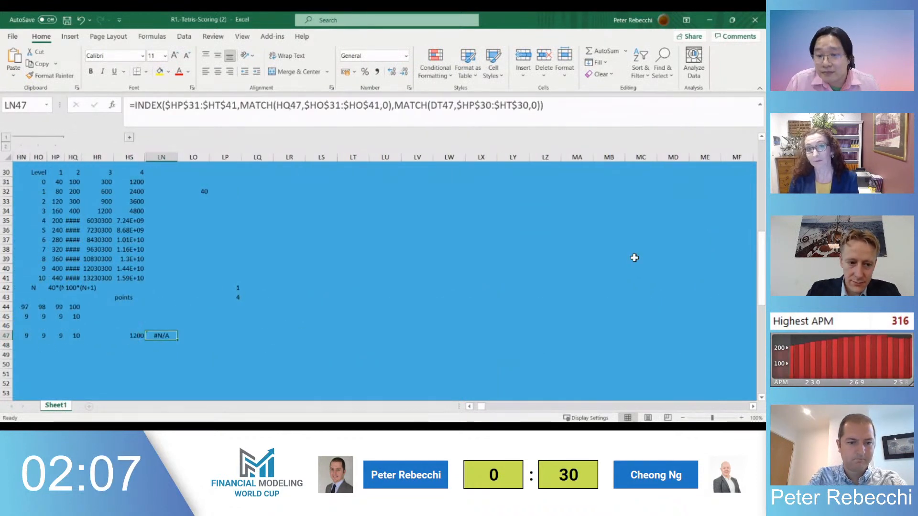
key("ctrl+Right")
key("Left")
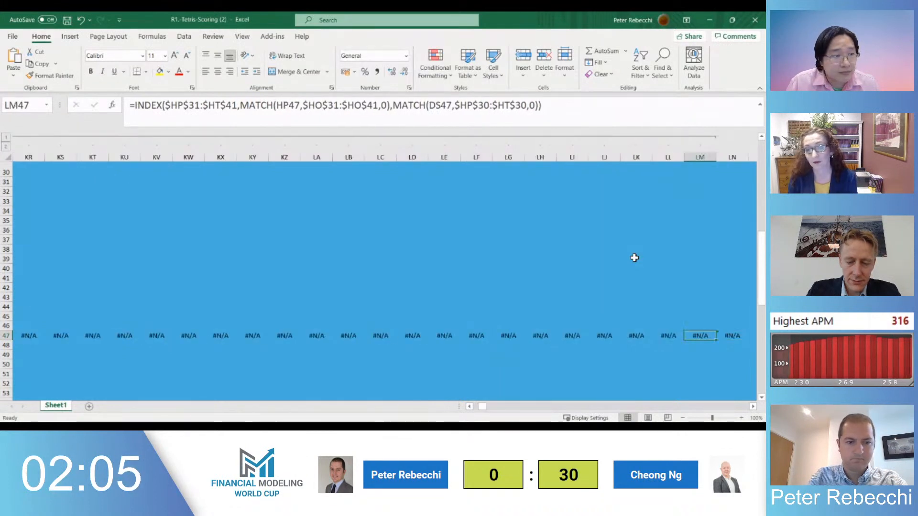
Examine the first points results in row 47, the lookup ranges referenced by HS47 and the start level in D47
key("alt+Page_Up")
key("alt+Page_Up")
key("ctrl+Left")
key("Left")
key("Left")
key("Left")
key("Left")
key("Left")
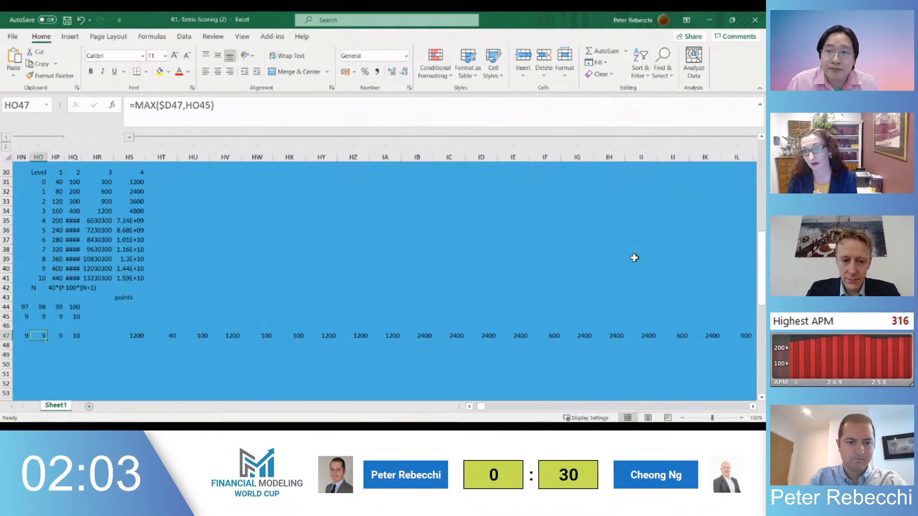
key("Right")
key("Right")
key("Right")
key("Right")
key("Right")
key("F2")
key("Left")
key("Left")
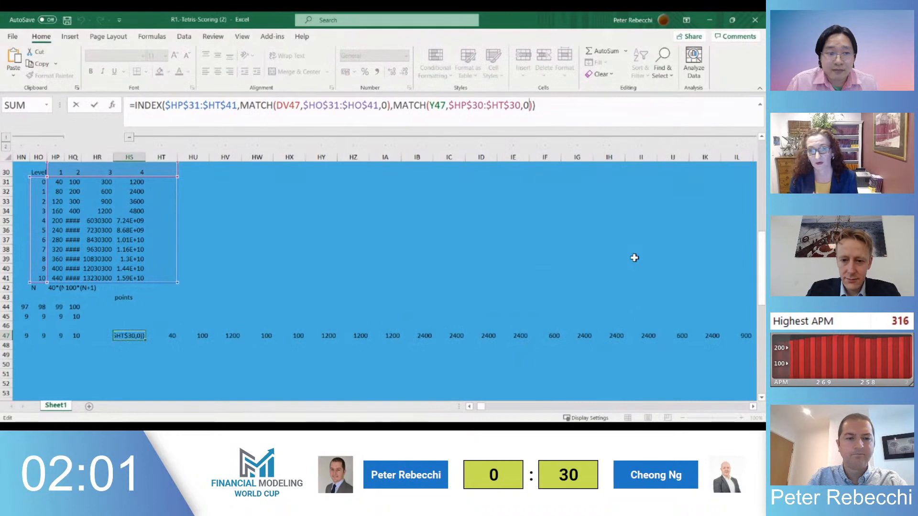
key("Escape")
key("Left")
key("Left")
key("ctrl+Left")
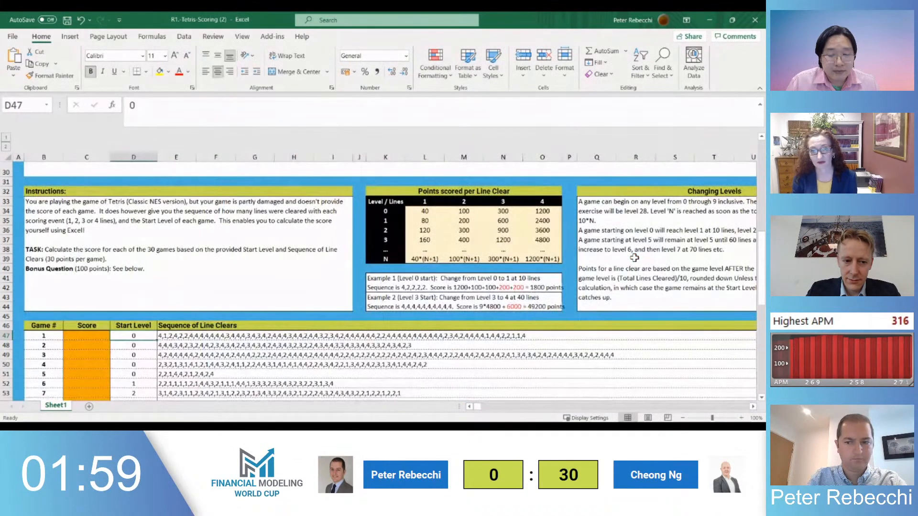
Move the points table columns for 2, 3 and 4 lines, HQ30:HS41, one column to the right, starting at HR30
key("ctrl+Right")
key("ctrl+Right")
key("Up")
key("Up")
key("Up")
key("Up")
key("Up")
key("Up")
key("Up")
key("Up")
key("Up")
key("Up")
key("Up")
key("Up")
key("Up")
key("Up")
key("Up")
key("Left")
key("Left")
key("Up")
key("Up")
key("Left")
key("shift+Down")
key("shift+Down")
key("shift+Down")
key("shift+Down")
key("shift+Down")
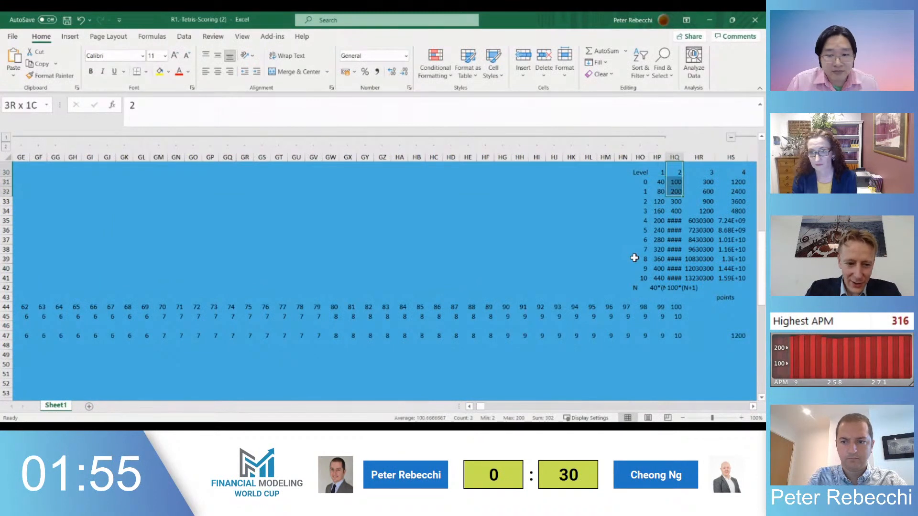
key("shift+Right")
key("shift+Right")
key("shift+Right")
key("shift+Down")
key("shift+Down")
key("shift+Down")
key("shift+Down")
key("shift+Left")
key("shift+Left")
key("shift+Down")
key("shift+Down")
key("shift+Right")
key("ctrl+x")
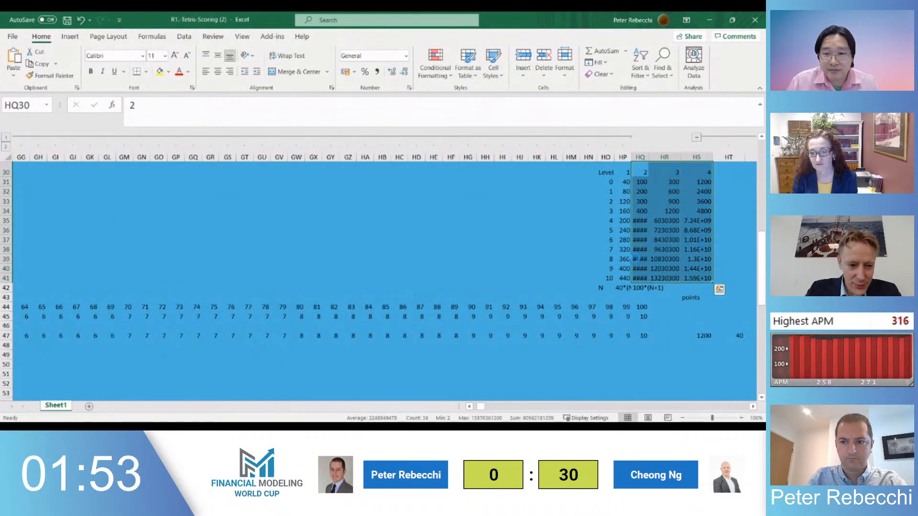
key("Right")
key("ctrl+v")
key("Left")
key("Left")
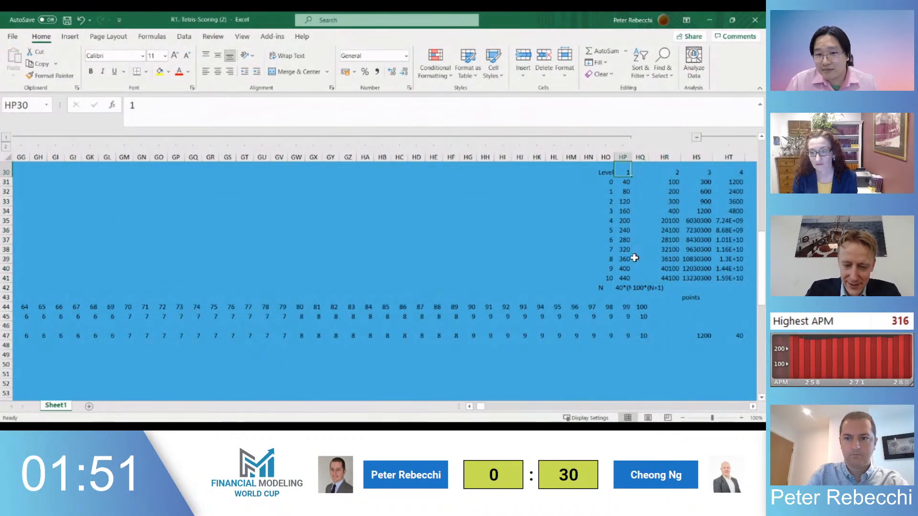
Copy the one-line points column HP30:HP41 and paste it as values into the emptied column starting at HQ30
key("ctrl+shift+Down")
key("shift+Up")
key("ctrl+c")
key("Right")
key("alt+e")
key("s")
key("v")
key("Return")
Turn column HP into a zero-line column by setting the header HP30 to 0 and filling HP31:HP41 with 0
key("Left")
key("Escape")
type("0")
key("Return")
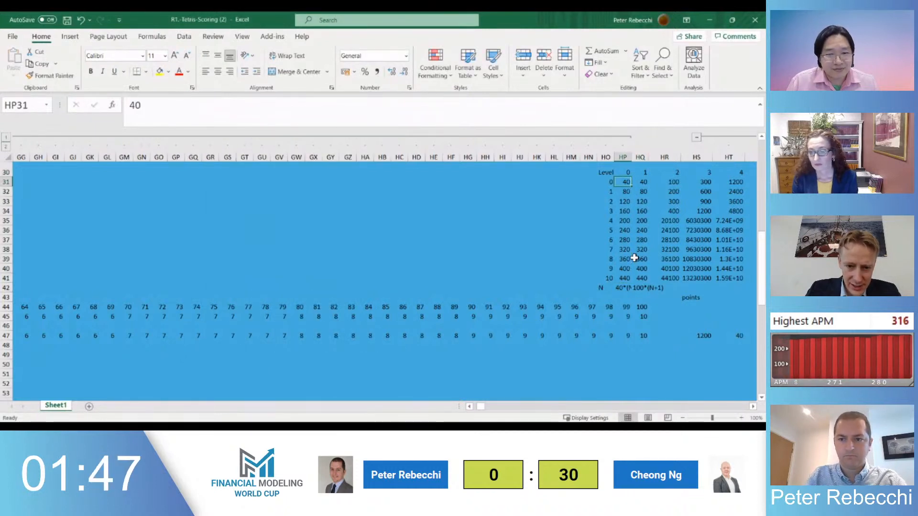
key("ctrl+shift+Down")
type("0")
key("ctrl+Return")
Review the revised points table and the points results in row 47, then inspect the line-clear formula in Y47
key("Right")
key("Right")
key("Right")
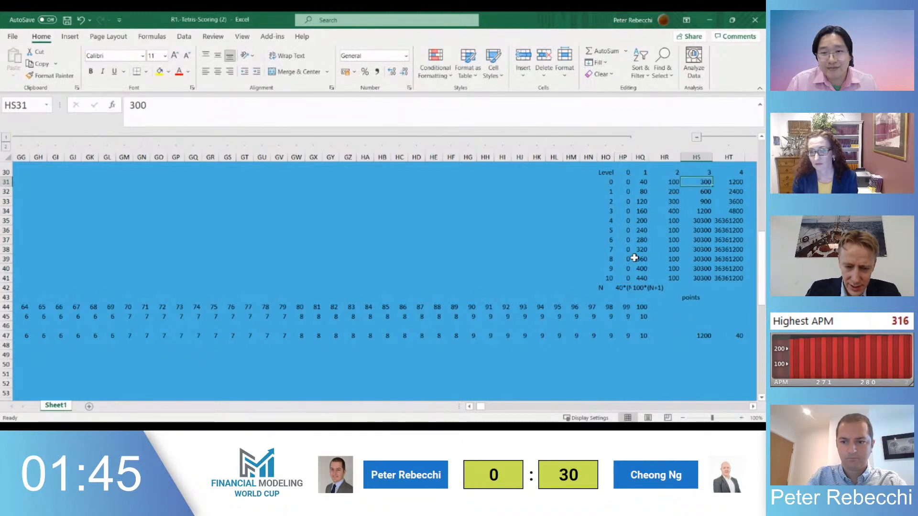
key("Right")
key("Right")
key("Right")
key("Down")
key("Down")
key("Down")
key("Down")
key("Down")
key("Down")
key("Down")
key("Down")
key("Down")
key("Down")
key("Down")
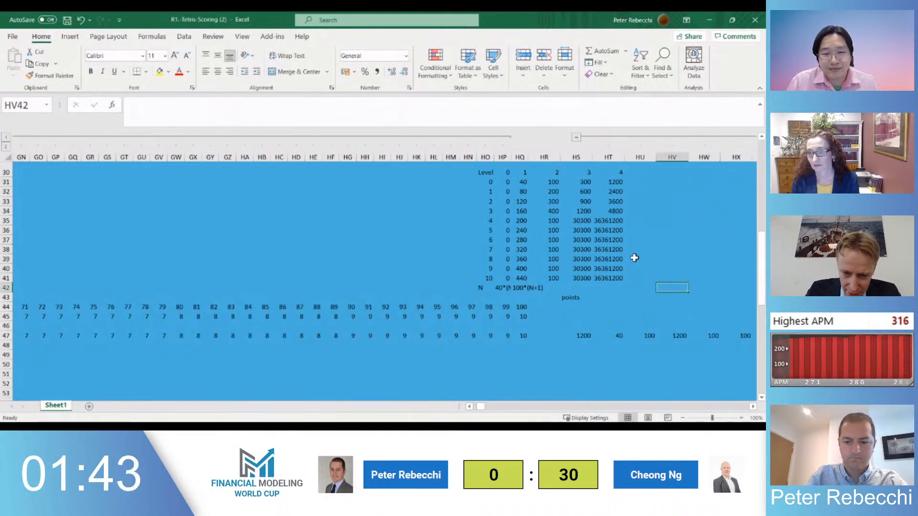
key("alt+Page_Up")
key("Left")
key("Down")
key("Down")
key("Down")
key("Down")
key("Down")
key("ctrl+Left")
key("ctrl+Left")
key("ctrl+Left")
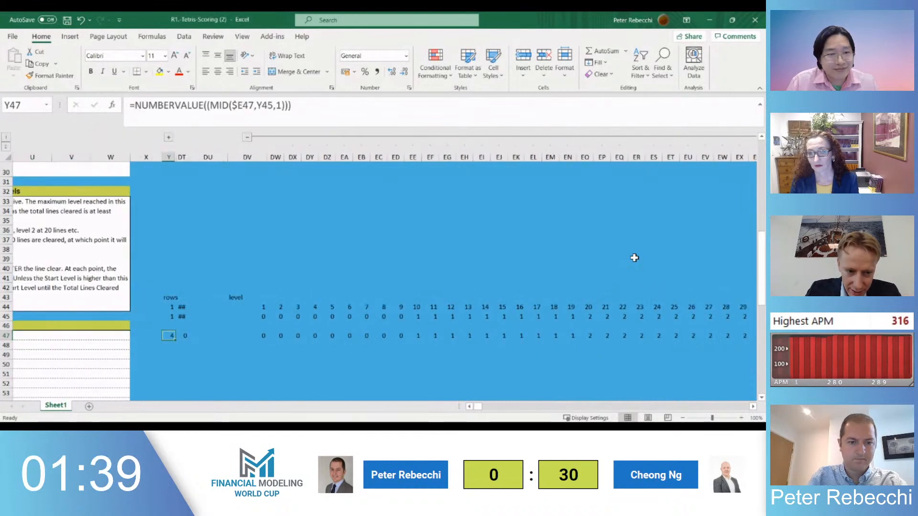
Total the points of the first game in LQ47 by summing HS47:LN47
key("ctrl+Right")
key("ctrl+Right")
key("ctrl+Right")
key("ctrl+Right")
key("Right")
key("Right")
key("Right")
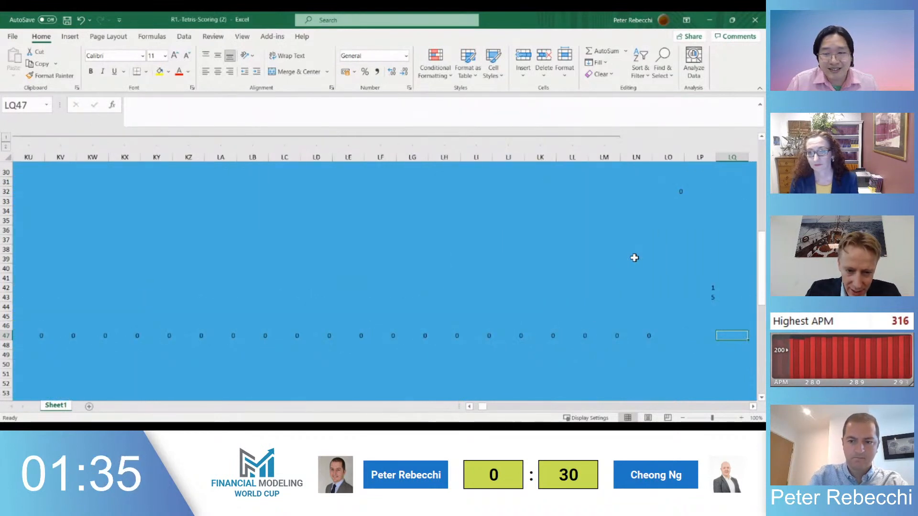
type("=sum(")
key("Left")
key("Left")
key("Left")
key("ctrl+shift+Left")
key("ctrl+Return")
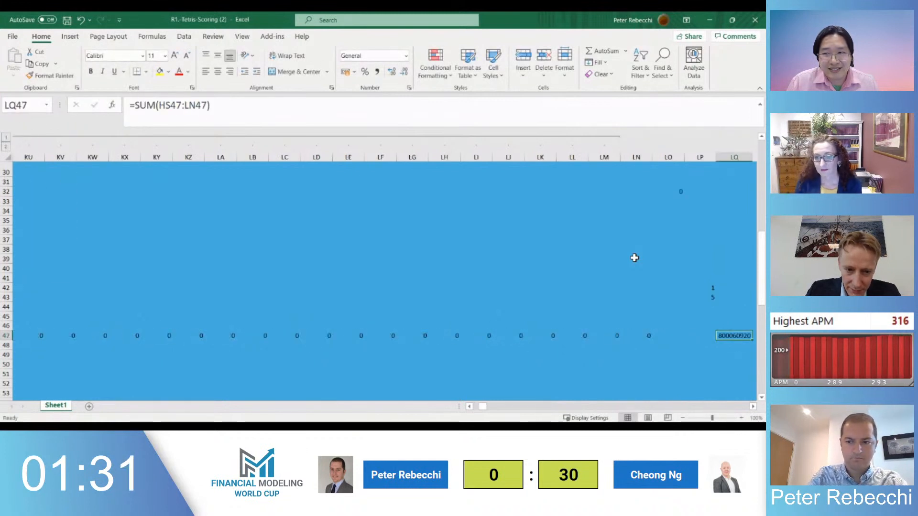
Fill the row 47 calculation formulas, from column Y through LQ, down the remaining game rows
key("ctrl+shift+Left")
key("ctrl+shift+Left")
key("ctrl+shift+Left")
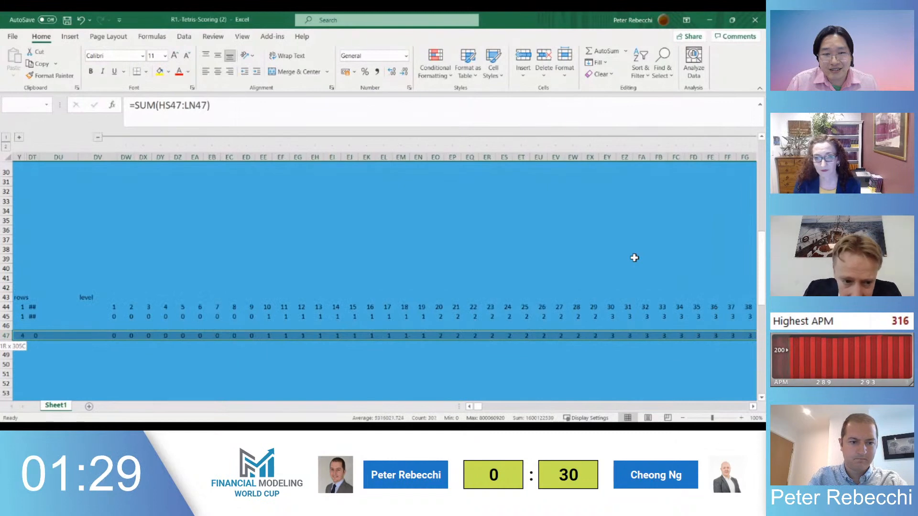
key("ctrl+shift+Right")
key("ctrl+shift+Right")
key("shift+Right")
key("shift+Left")
key("ctrl+shift+Down")
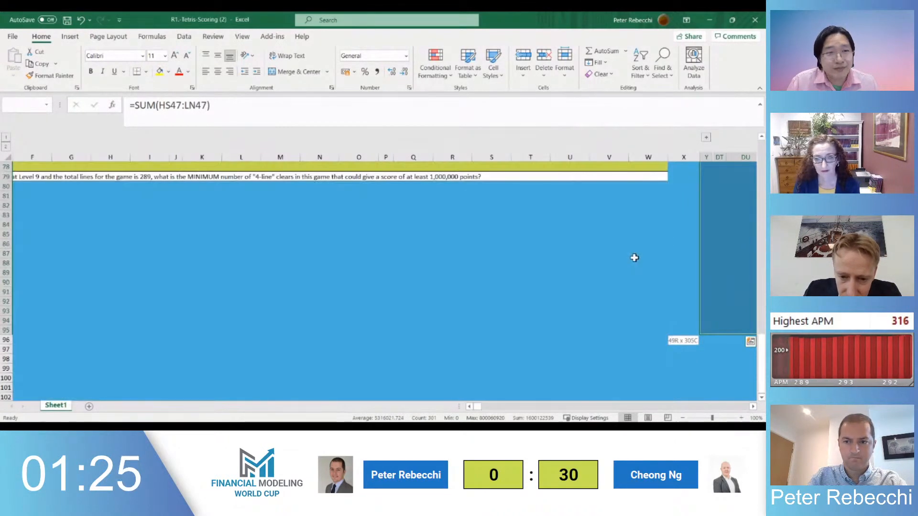
key("shift+Page_Up")
key("shift+Down")
key("shift+Down")
key("shift+Down")
key("shift+Down")
key("shift+Down")
key("ctrl+d")
key("ctrl+Right")
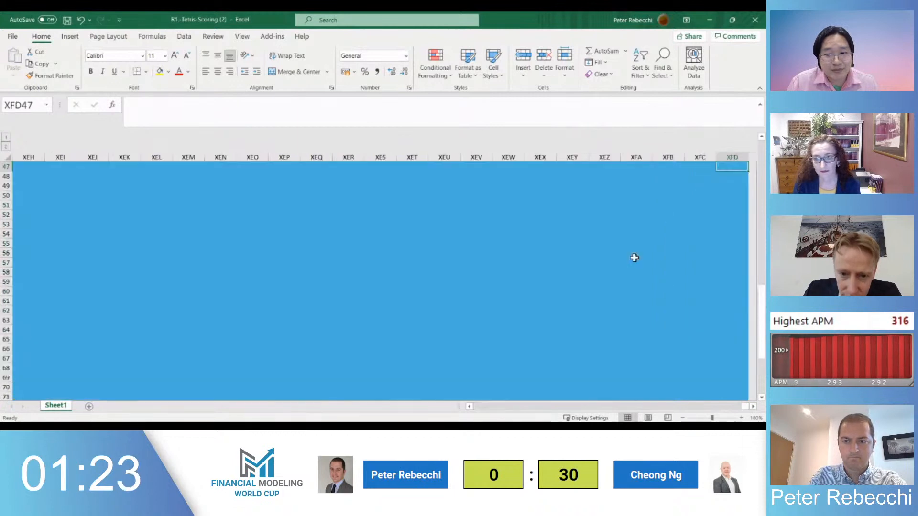
Copy the first game's calculated total and paste it as a value into its Score cell C47
key("ctrl+Left")
key("Right")
key("Left")
key("Left")
key("Left")
key("Right")
key("ctrl+Up")
key("Right")
key("Down")
key("Down")
key("Down")
key("Down")
key("ctrl+c")
key("Left")
key("Left")
key("Left")
key("ctrl+Left")
key("Home")
key("Right")
key("Right")
key("ctrl+alt+v")
key("Return")
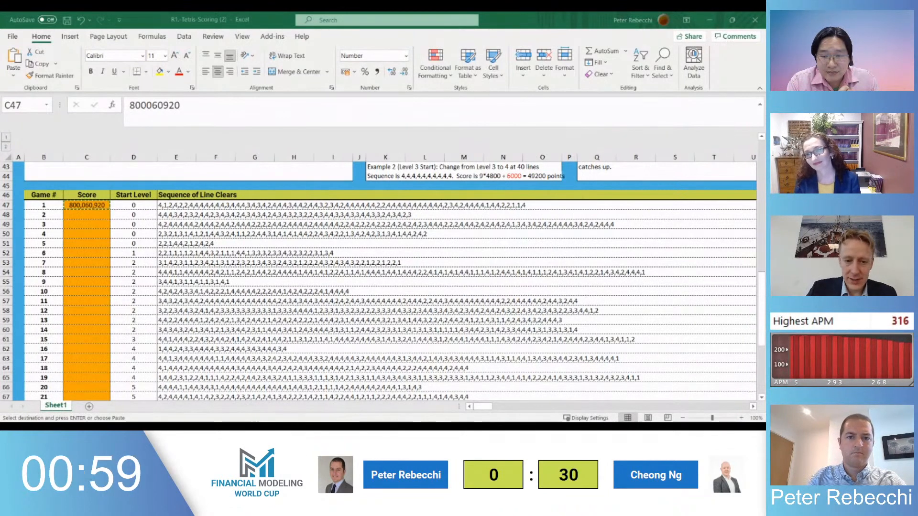
Replace the pasted score in C47 with a formula linking to the row 47 calculations
key("Down")
key("Right")
key("Escape")
key("Right")
key("Up")
key("Left")
key("Left")
type("=")
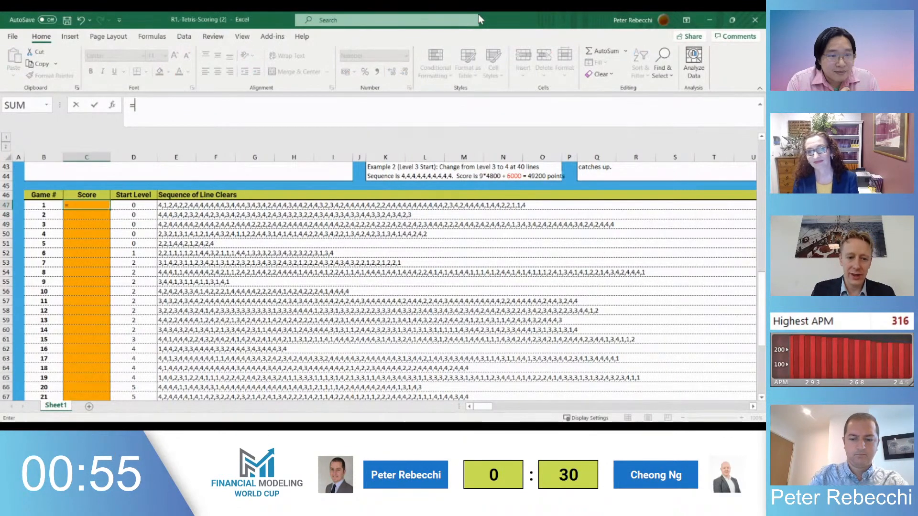
key("alt+Page_Down")
key("alt+Page_Down")
key("ctrl+Left")
key("ctrl+Left")
key("ctrl+Right")
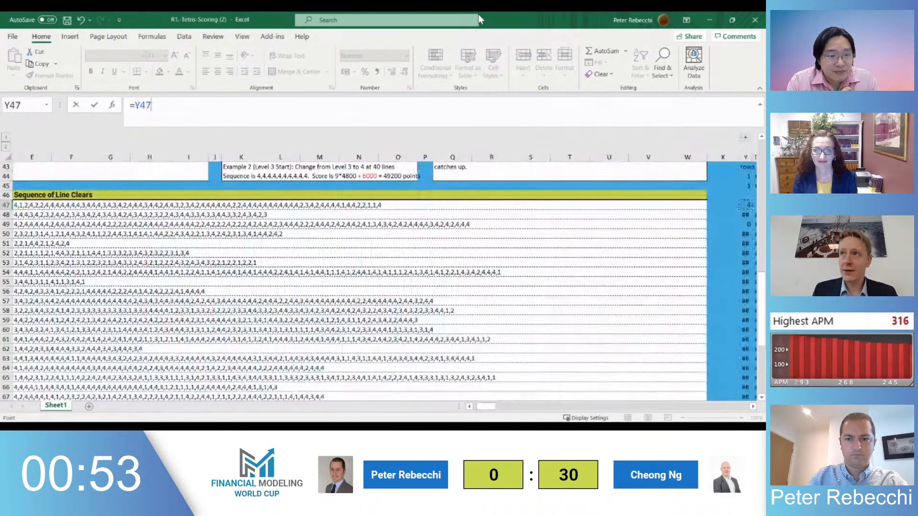
key("ctrl+Right")
key("ctrl+Right")
key("ctrl+Return")
Examine the points lookup formula in HS47 and the neighbouring results in the filled game rows
key("Right")
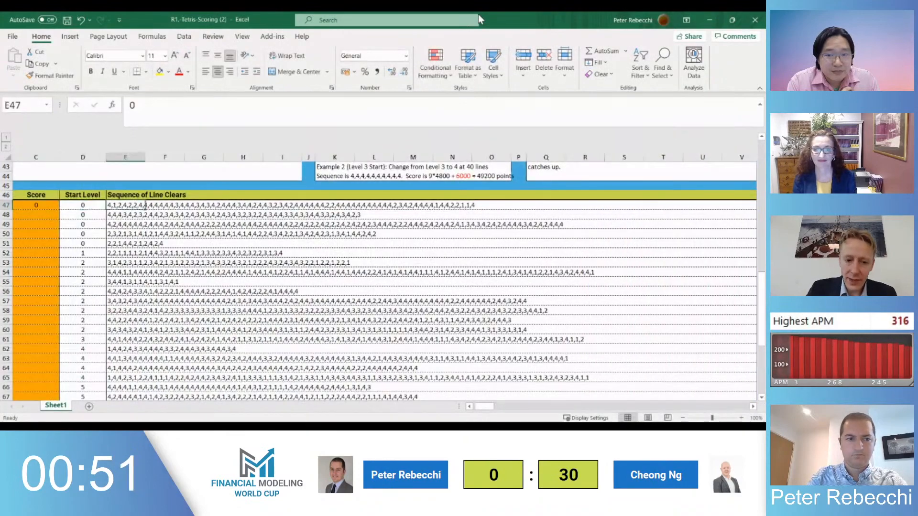
key("Right")
key("ctrl+Right")
key("ctrl+Right")
key("ctrl+Right")
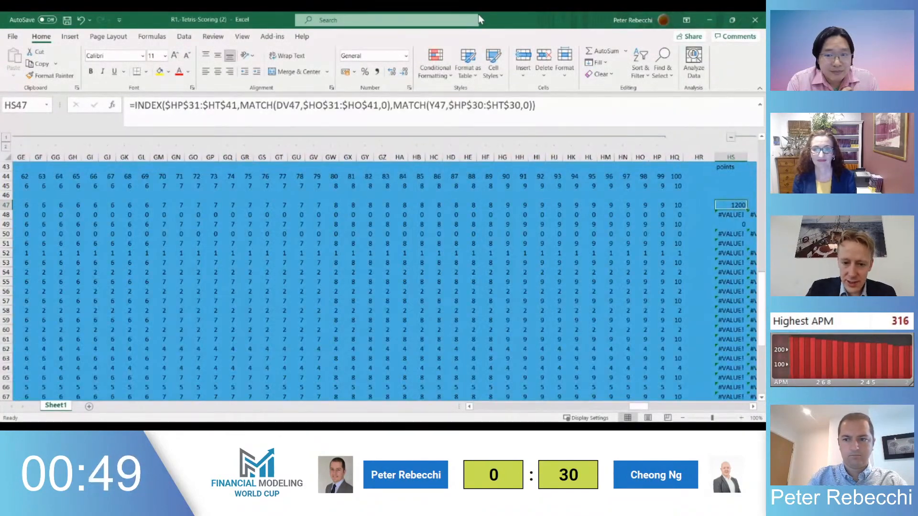
key("Down")
key("Right")
key("Up")
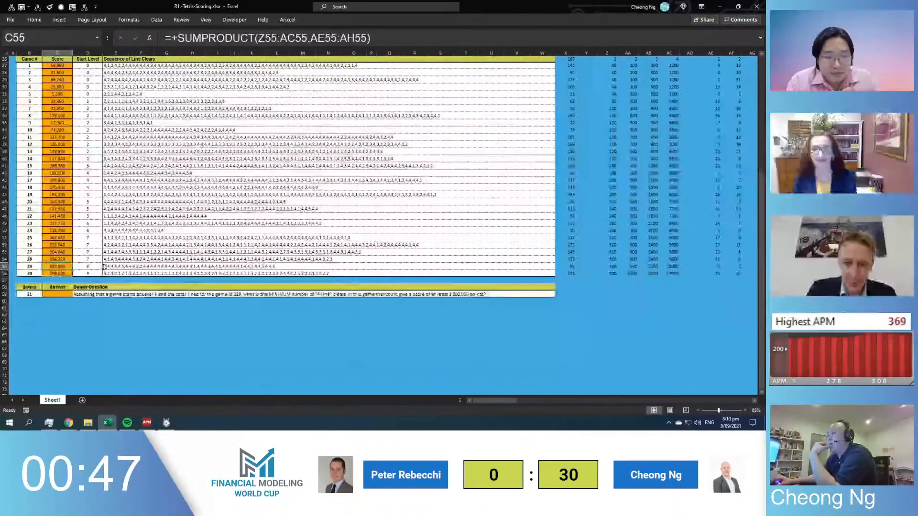
Switch to the other competitor's workbook and inspect the points-per-line lookup formulas in Z27:AC27
scroll(120, 247, "up", 2)
left_click(628, 157)
left_click(627, 73)
left_click(612, 163)
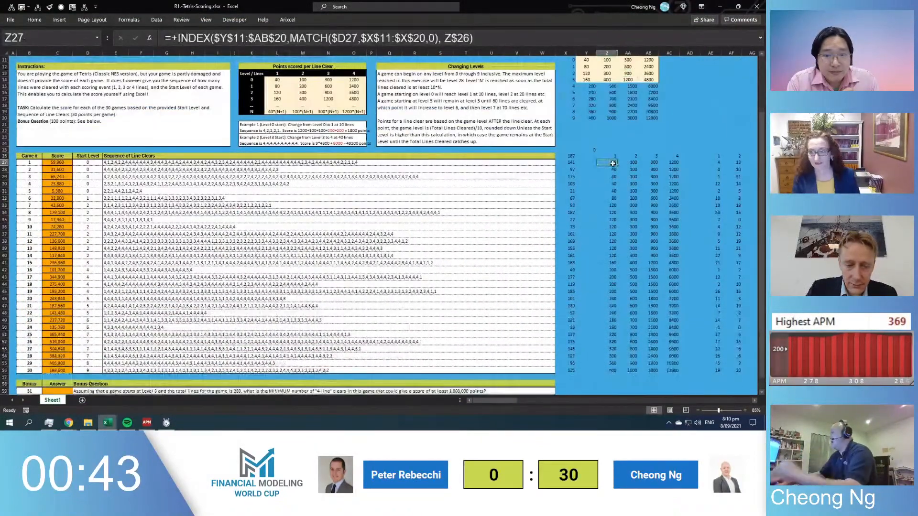
key("ctrl+shift+Down")
key("Right")
key("Right")
key("Right")
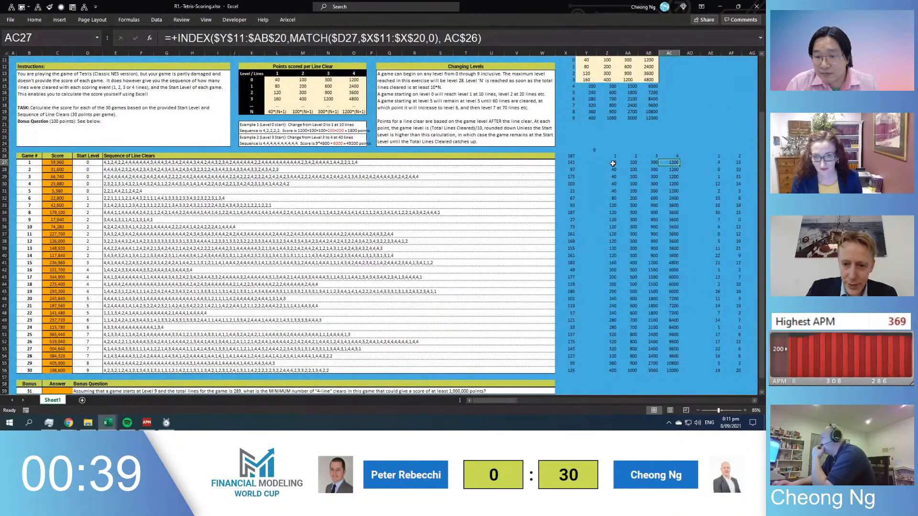
Check the COUNTIFS formulas that count each game's line clears in AE27:AH56
key("Right")
key("Right")
key("Right")
key("Right")
key("Right")
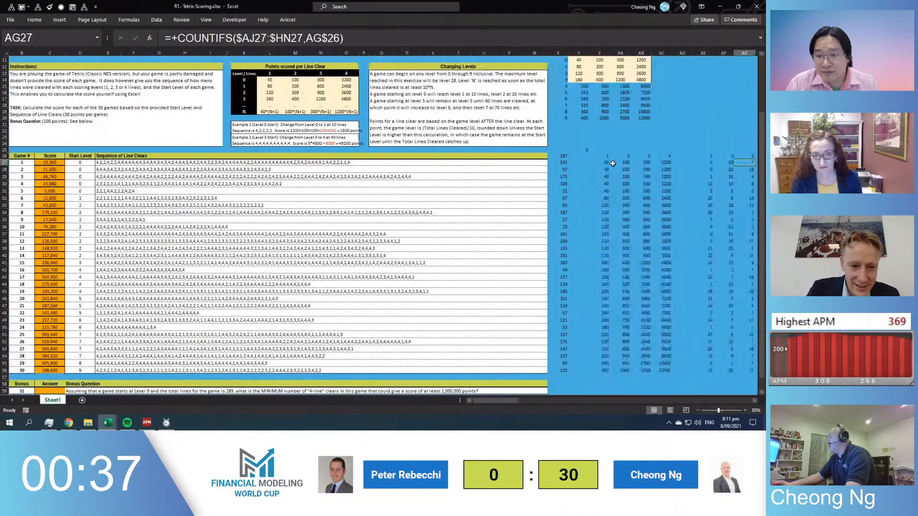
key("Left")
key("Left")
key("Left")
key("Left")
key("Right")
key("ctrl+Down")
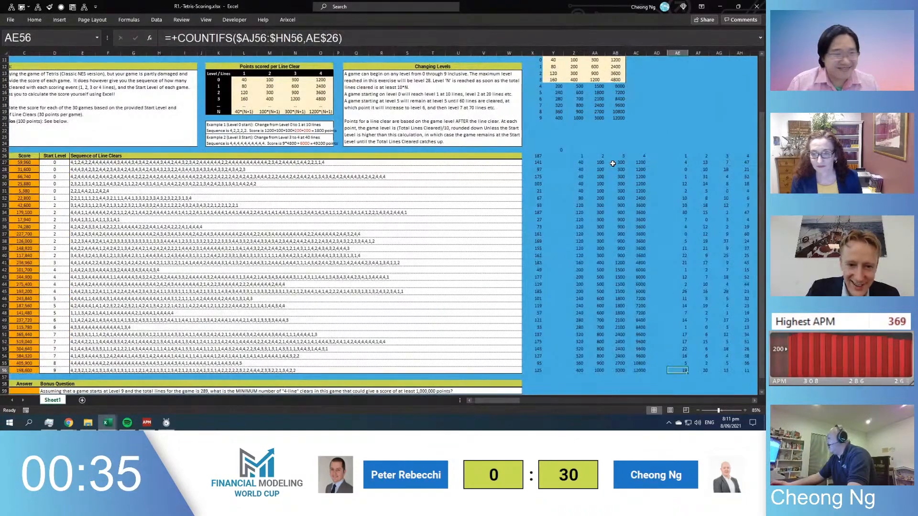
key("Right")
key("Right")
key("Left")
key("Left")
key("shift+Up")
key("ctrl+shift+Up")
key("ctrl+shift+Up")
key("shift+Down")
key("Down")
key("Up")
key("Left")
key("Left")
key("Left")
key("Left")
key("Left")
key("Left")
key("Left")
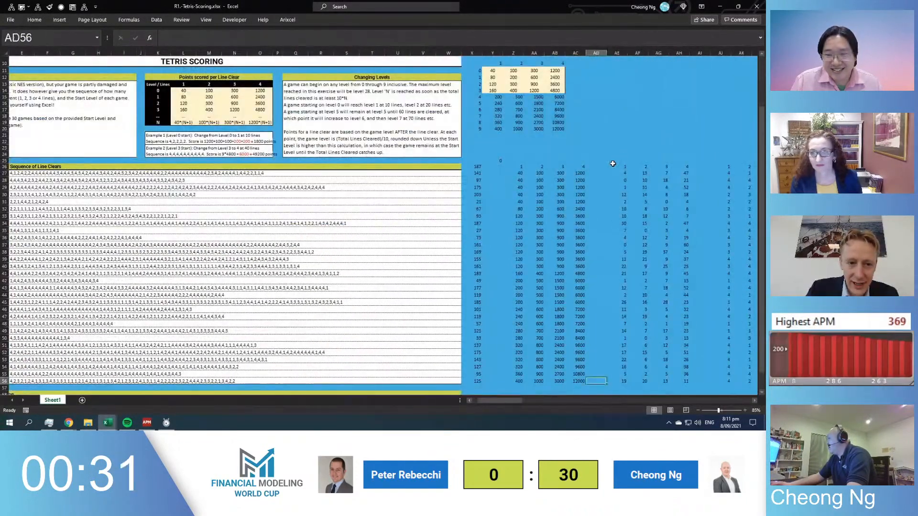
key("Left")
key("Left")
key("Left")
key("Left")
key("Left")
key("Left")
key("ctrl+Left")
key("ctrl+Left")
key("Right")
key("Right")
key("Right")
key("Right")
key("Right")
key("Right")
key("Right")
key("Right")
key("Right")
key("Right")
key("Right")
key("Right")
key("Right")
key("Right")
key("Right")
key("Right")
key("Right")
key("Right")
key("Up")
key("Up")
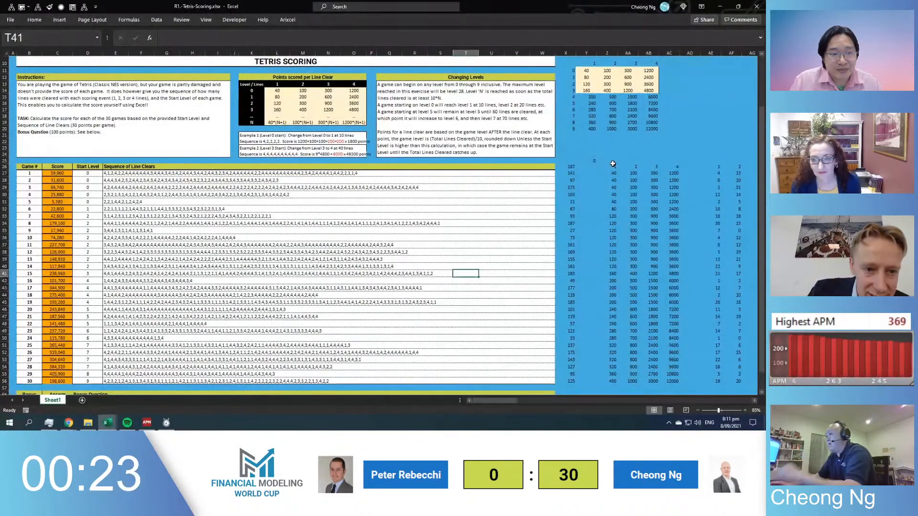
Inspect the INDEX and MATCH references of the points lookup for game 15 in Z41
key("Right")
key("Right")
key("Right")
key("Right")
key("Right")
key("Right")
key("F2")
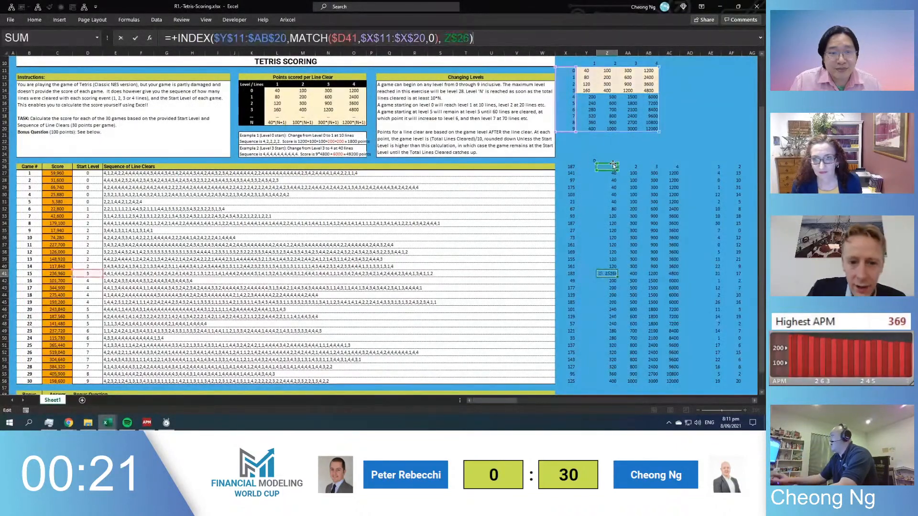
key("Escape")
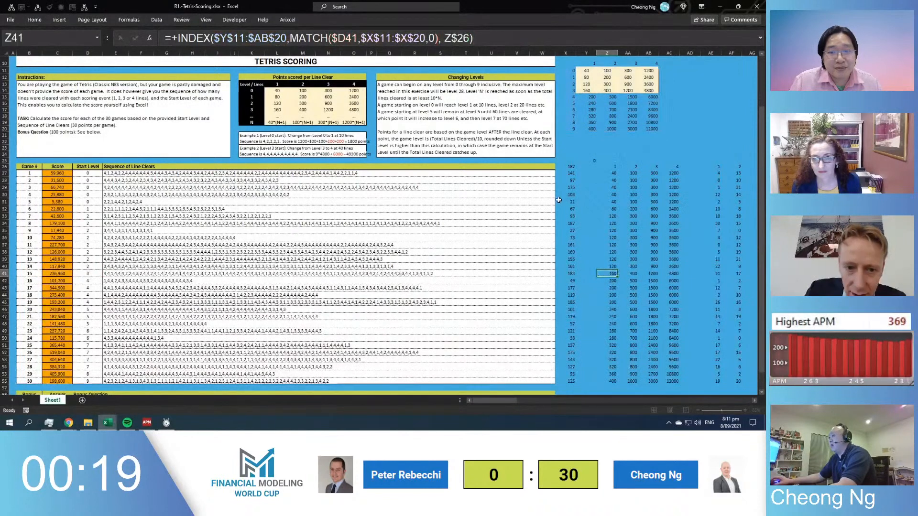
key("F2")
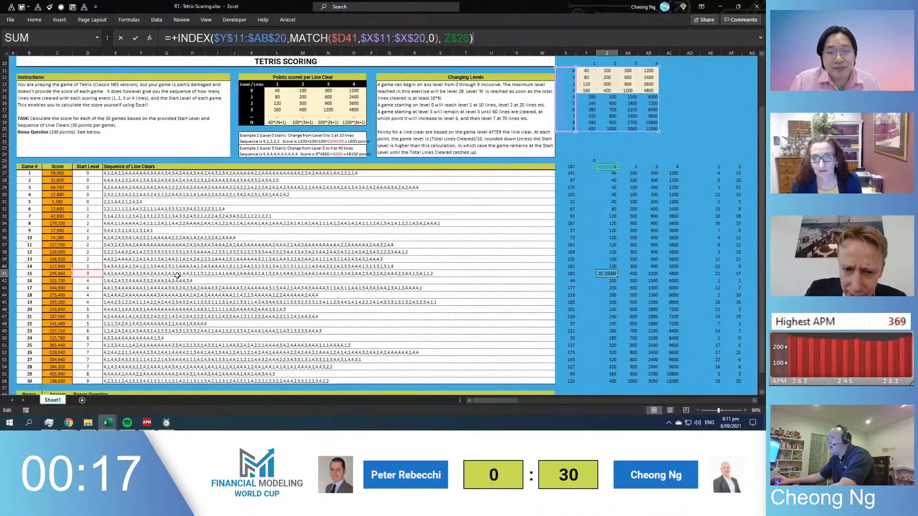
key("Escape")
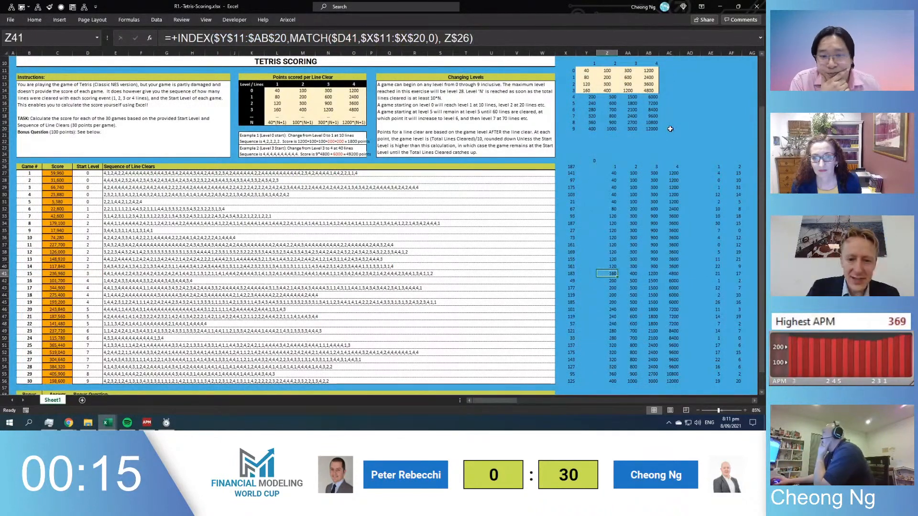
Check the references of the one-line points lookup formula for the earlier games, up to game 1 in Z27
left_click(595, 193)
left_click(607, 216)
key("F2")
key("Escape")
key("Up")
key("Up")
key("Up")
key("Up")
key("Up")
key("Up")
key("F2")
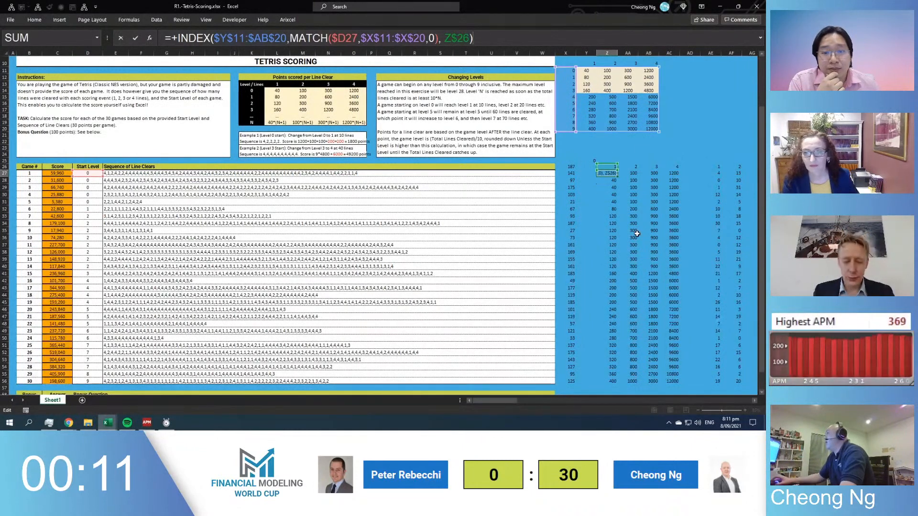
Inspect the two-line points lookup formula for game 1 in AA27 and trace its INDEX reference to the points table
scroll(642, 230, "up", 3)
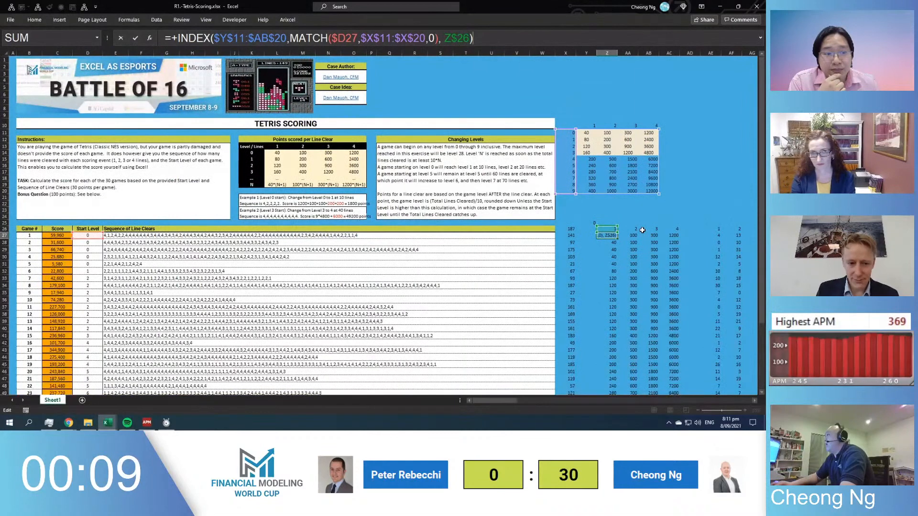
key("Tab")
key("F2")
key("Escape")
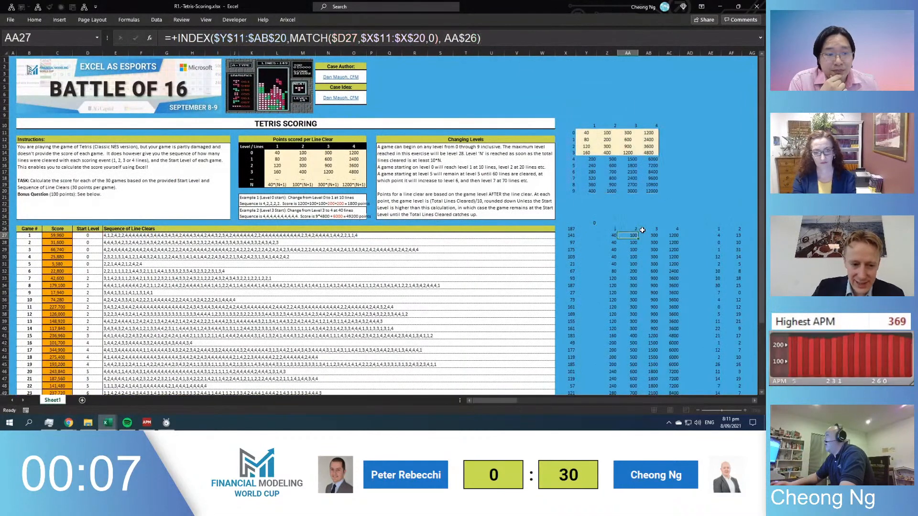
key("ctrl+bracketleft")
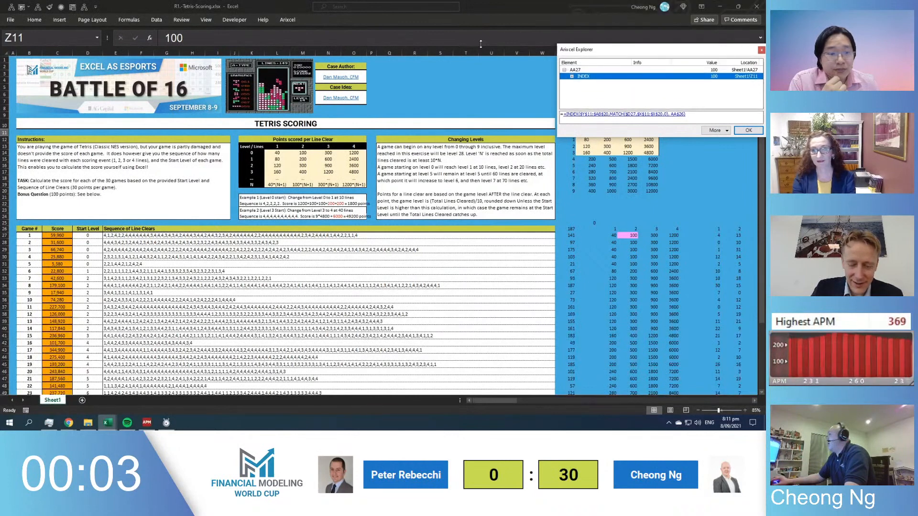
left_click_drag(626, 8, 320, 228)
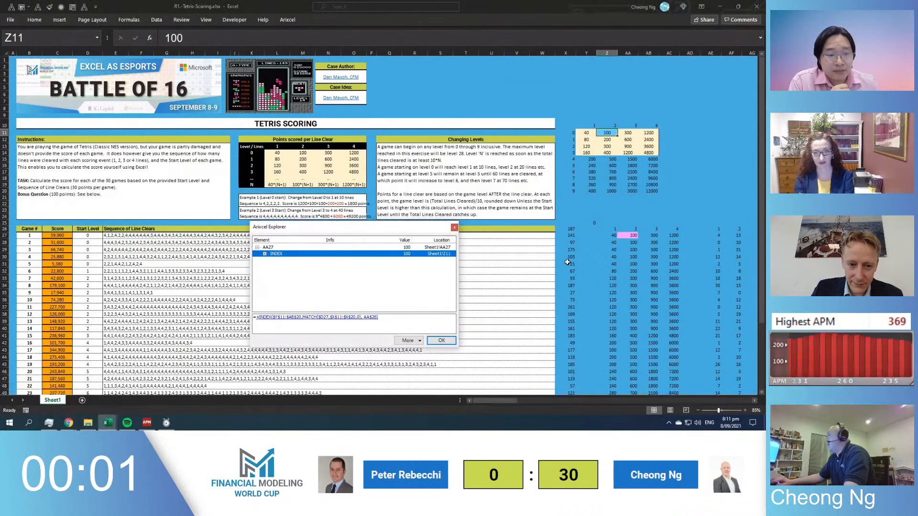
key("Escape")
key("Right")
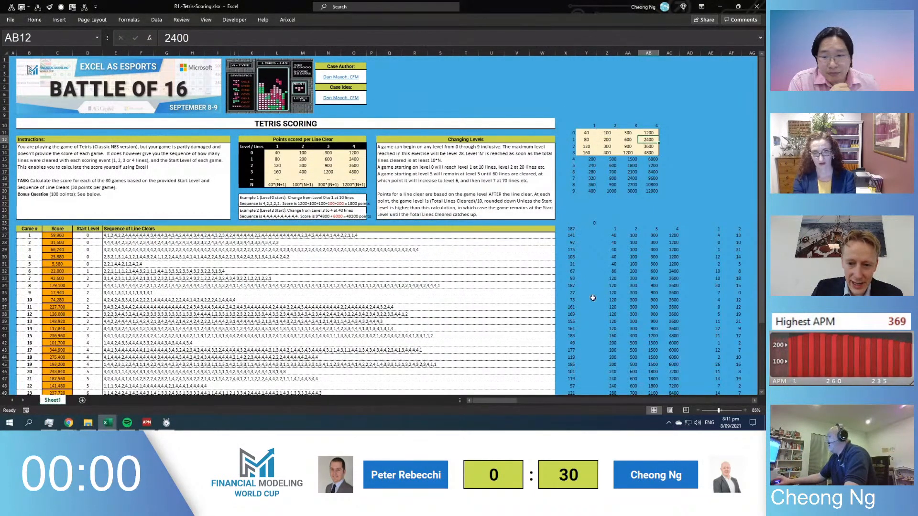
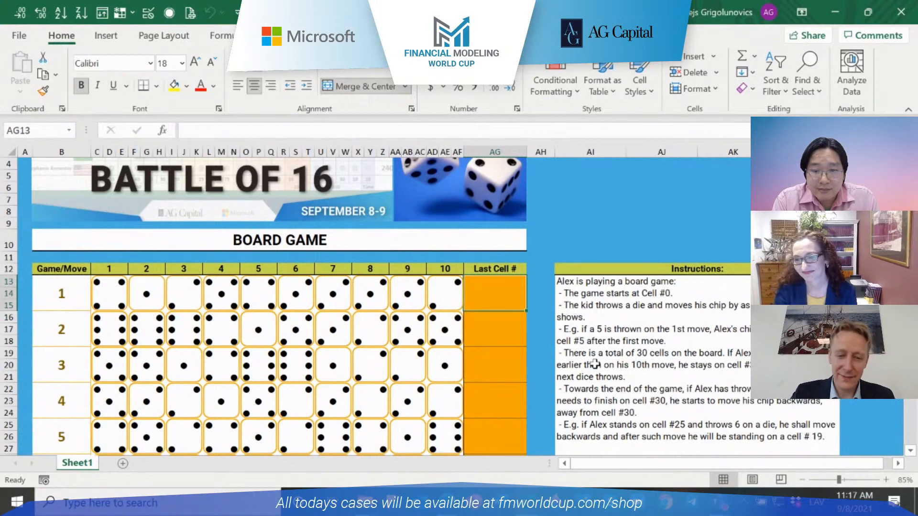
Read the Board Game instructions and examine how the dice throws are laid out for each game and move
scroll(594, 365, "down", 1)
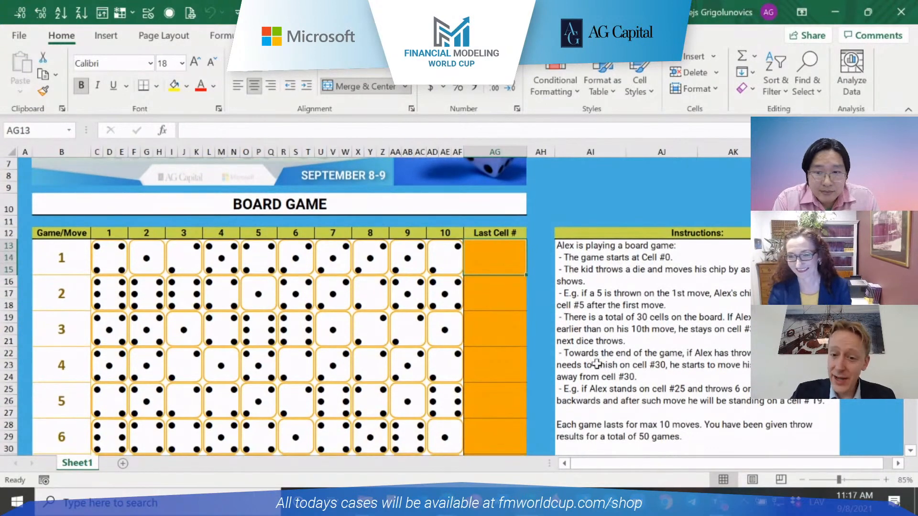
left_click(538, 326)
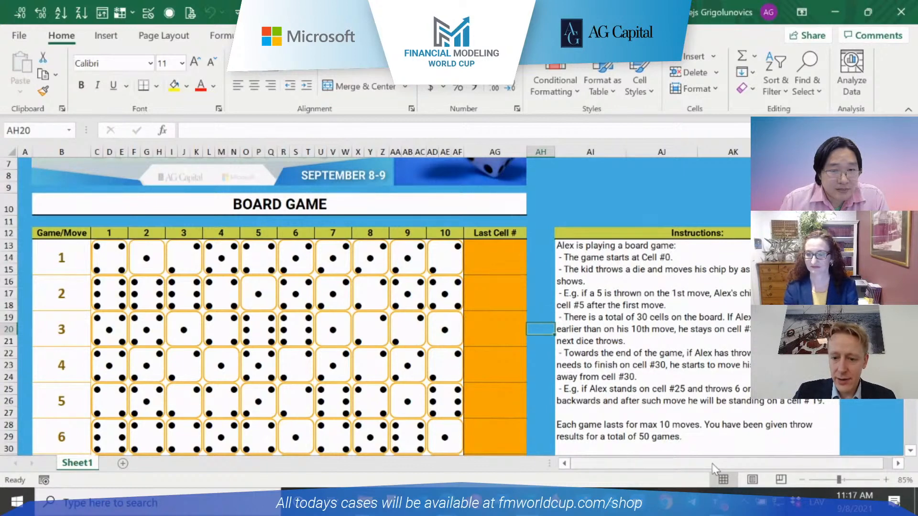
left_click_drag(719, 462, 735, 463)
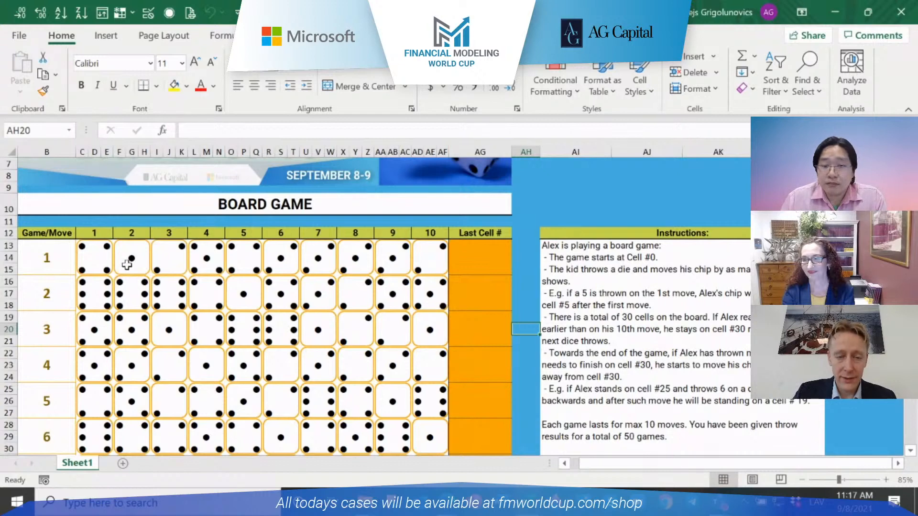
left_click(488, 262)
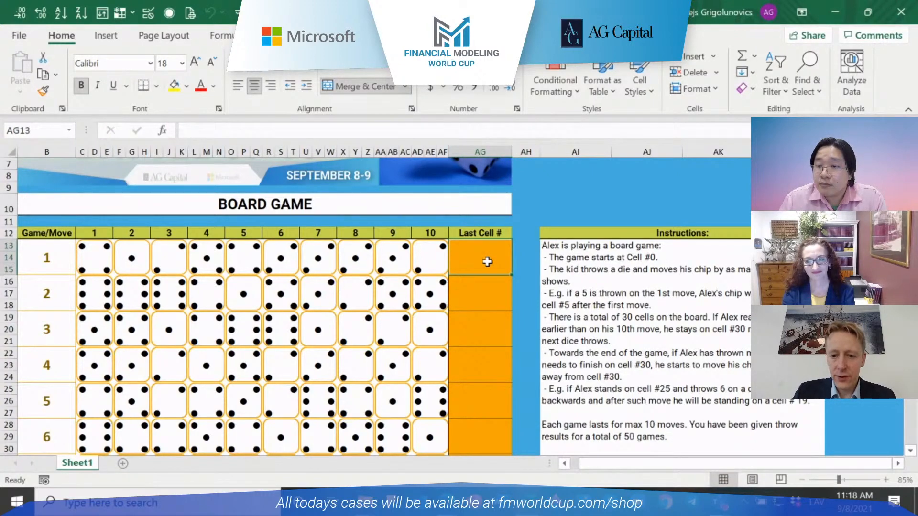
scroll(486, 262, "down", 1)
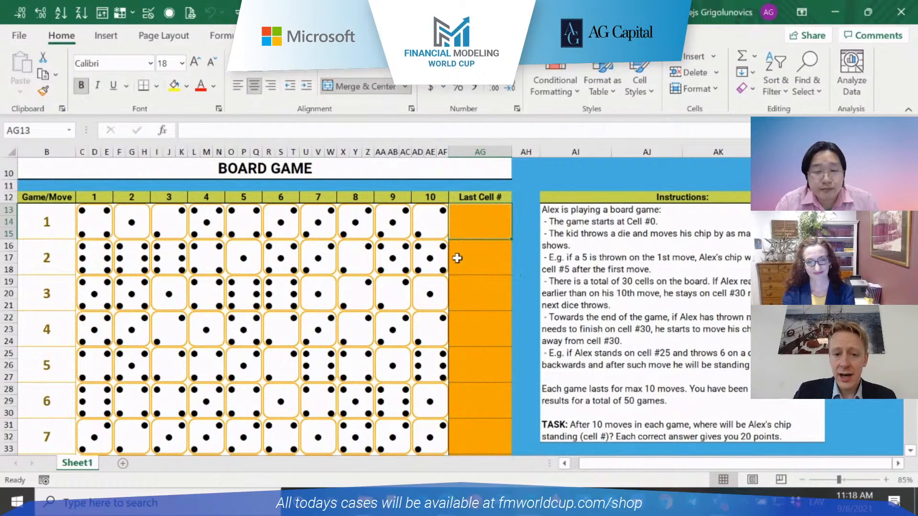
left_click(393, 258)
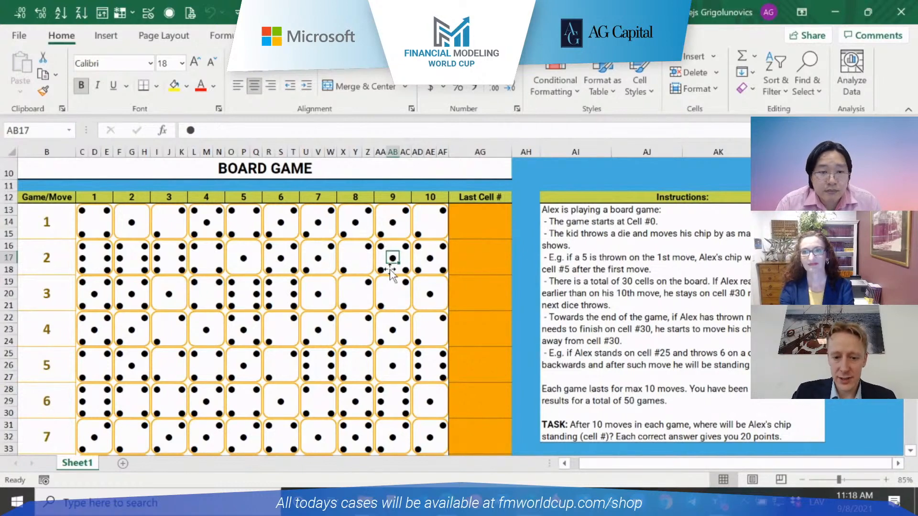
scroll(390, 268, "right", 3)
scroll(390, 268, "left", 4)
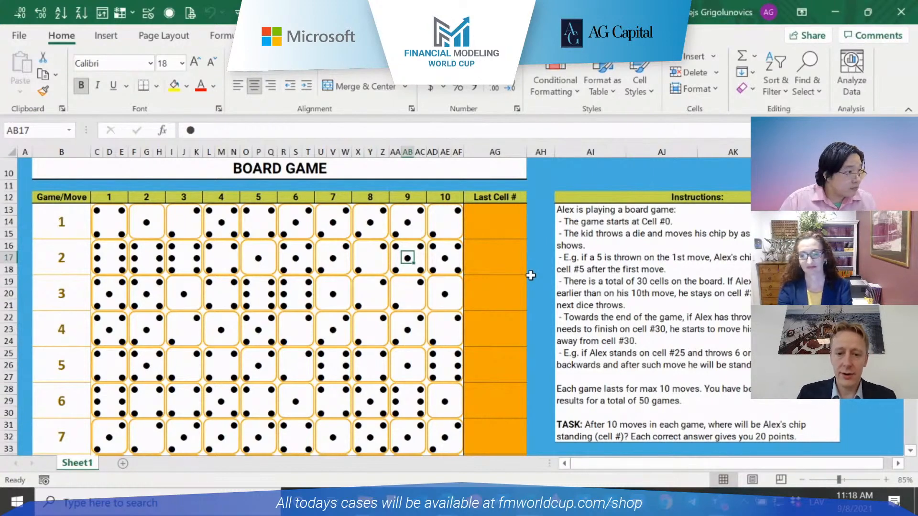
Examine the Last Cell # answer cells of the first three games and the move 7 header against the dice grid
left_click(494, 235)
left_click(496, 248)
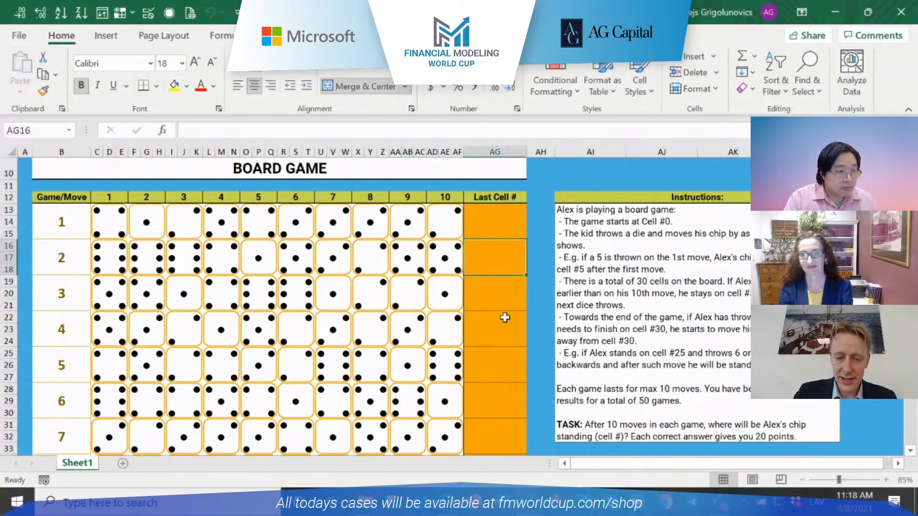
left_click(504, 308)
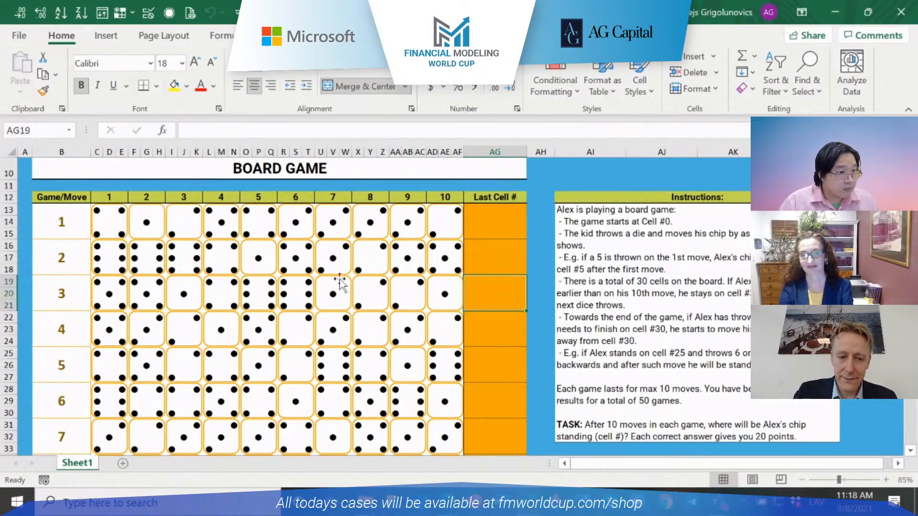
left_click(339, 197)
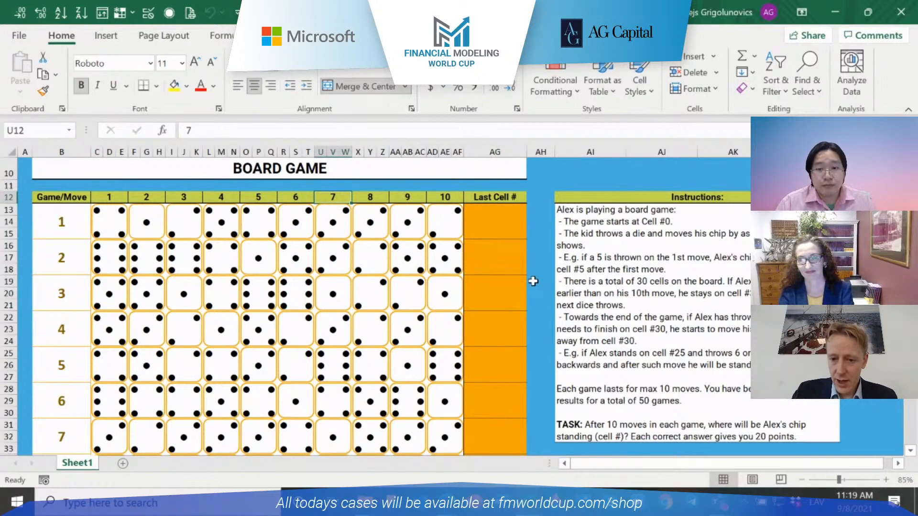
scroll(533, 282, "down", 1)
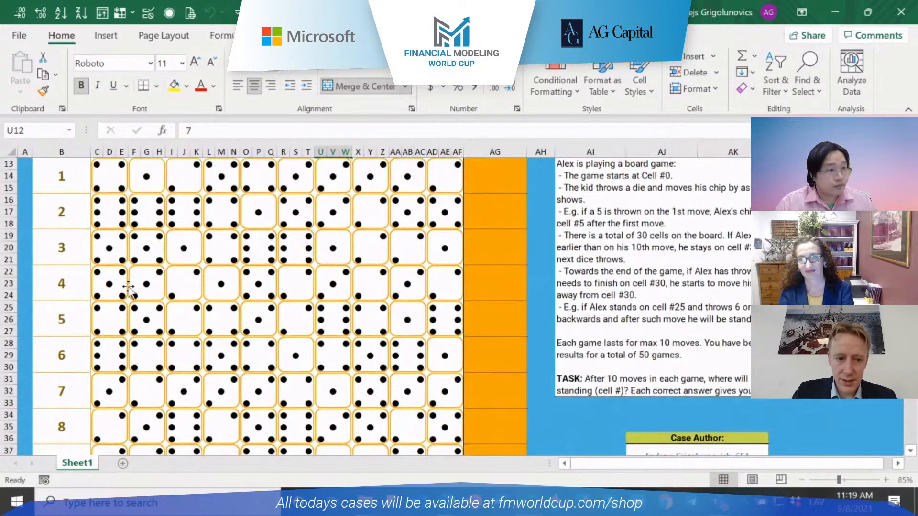
scroll(526, 348, "up", 1)
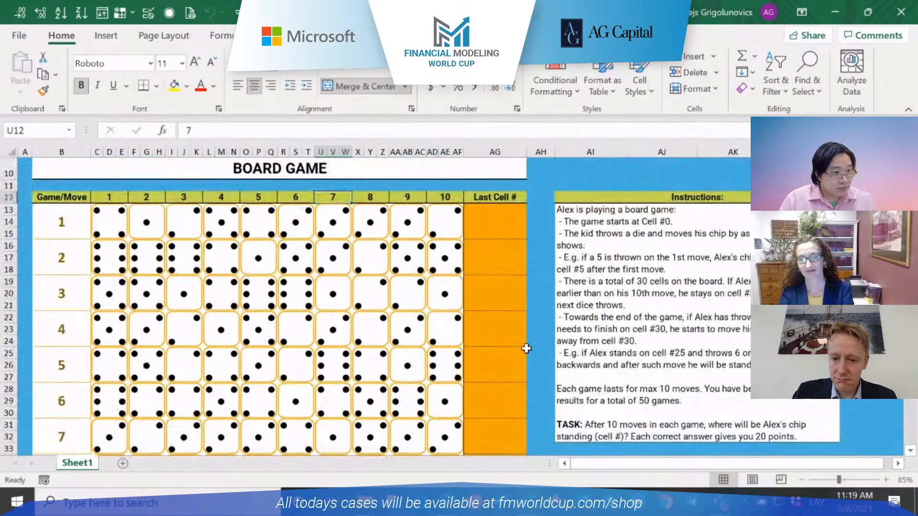
left_click(509, 225)
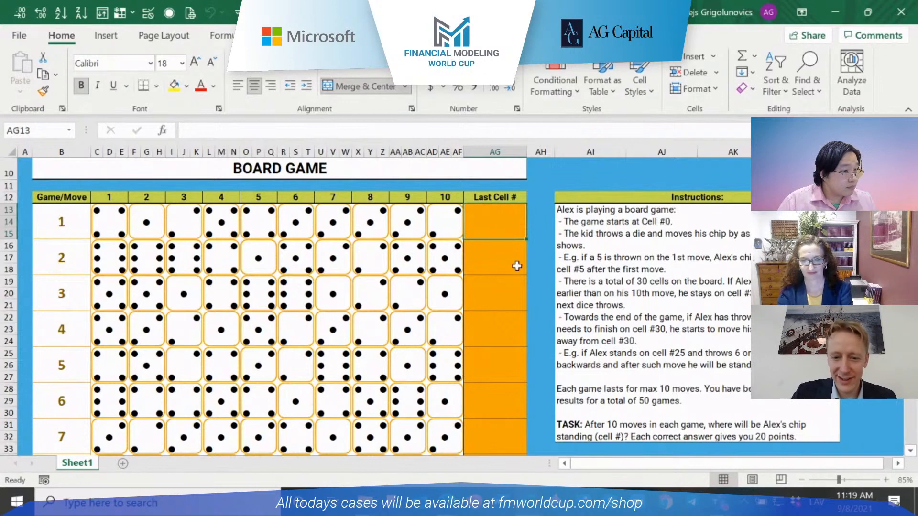
left_click(508, 260)
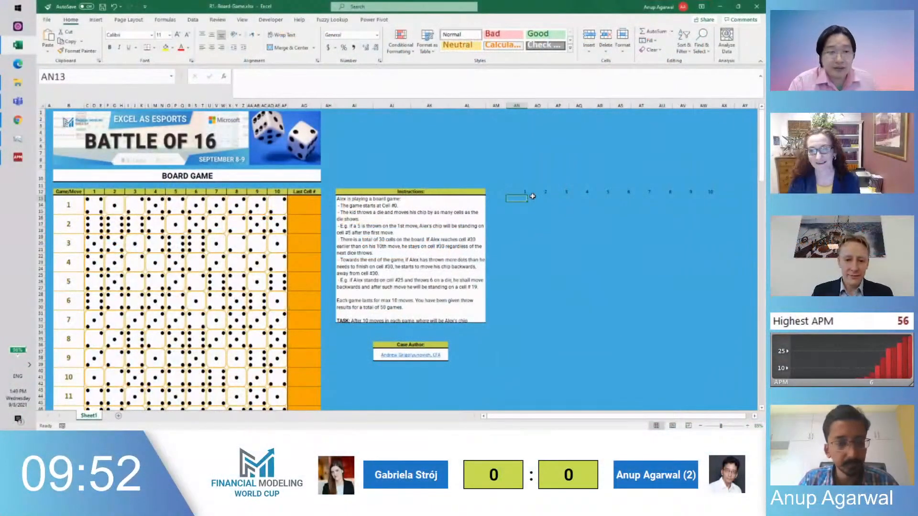
Begin an INDEX formula in AN13 over $C13:$AF13, using the move number AN$12-1 as the position
type("=INDEX(")
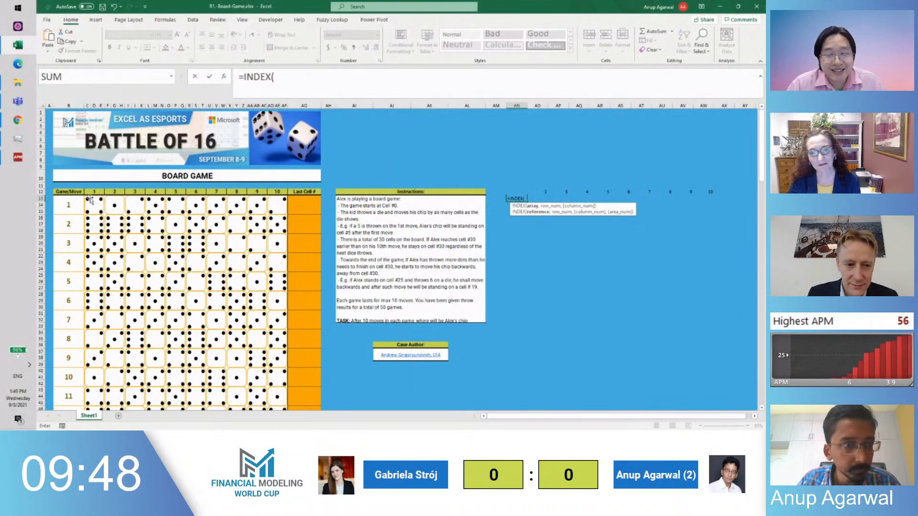
left_click_drag(87, 199, 285, 200)
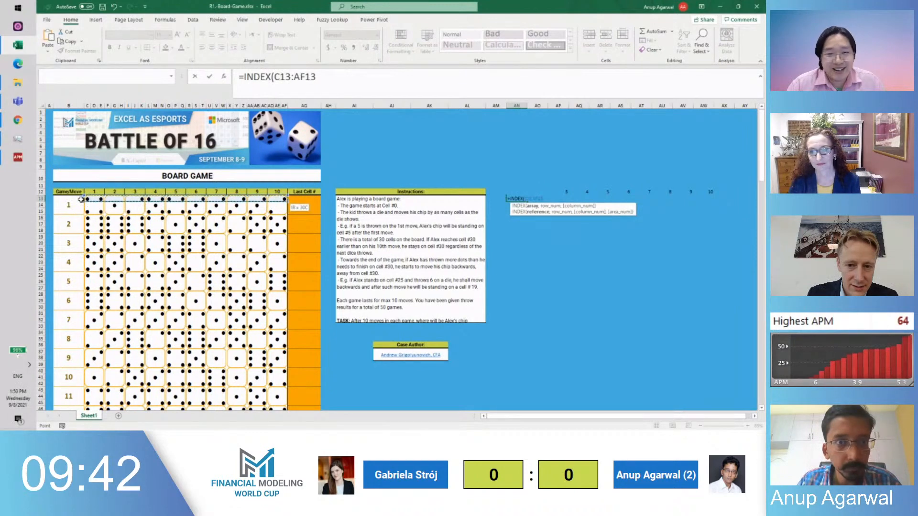
key("F4")
key("F4")
key("F4")
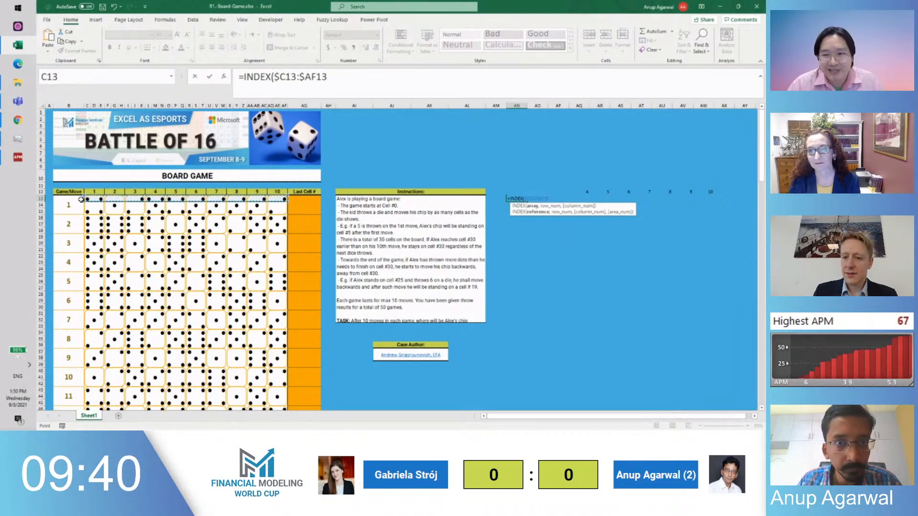
type(",")
key("Up")
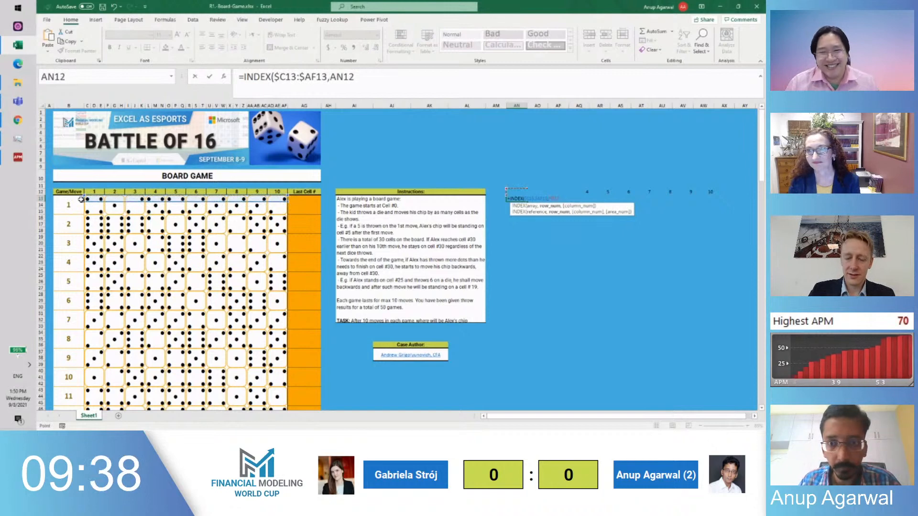
key("F4")
key("F4")
type("-1")
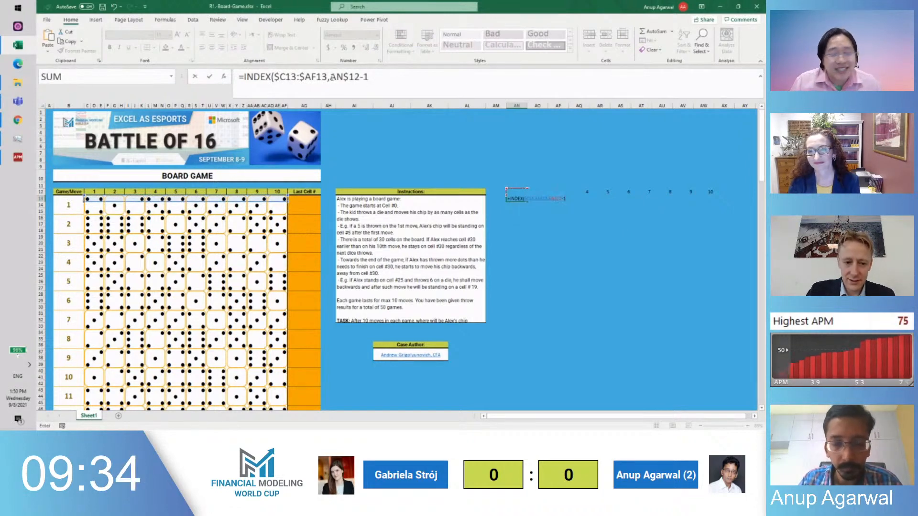
Complete the INDEX position as (AN$12-1)*3+1 and enter the formula in AN13 with its closing parenthesis
left_click(356, 96)
key("Left")
key("Left")
key("Left")
key("Left")
key("Left")
key("Left")
key("Left")
type("(")
key("End")
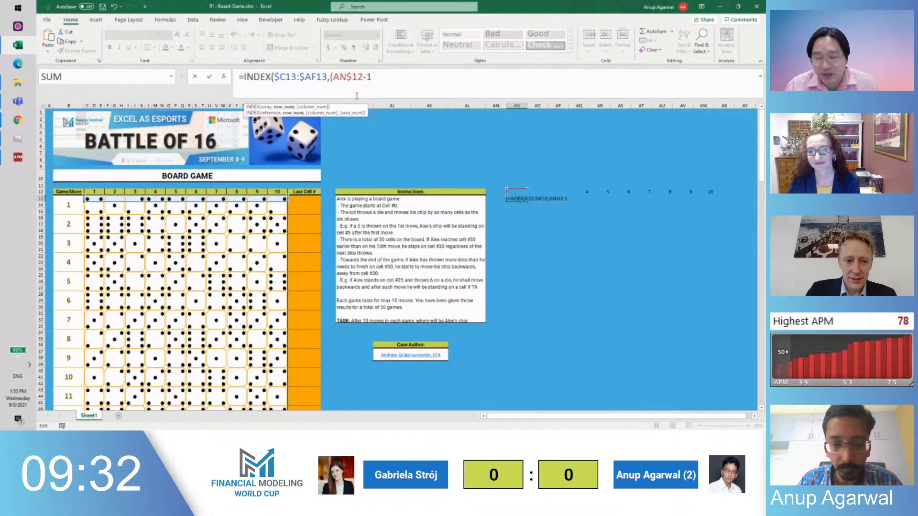
type(")*3")
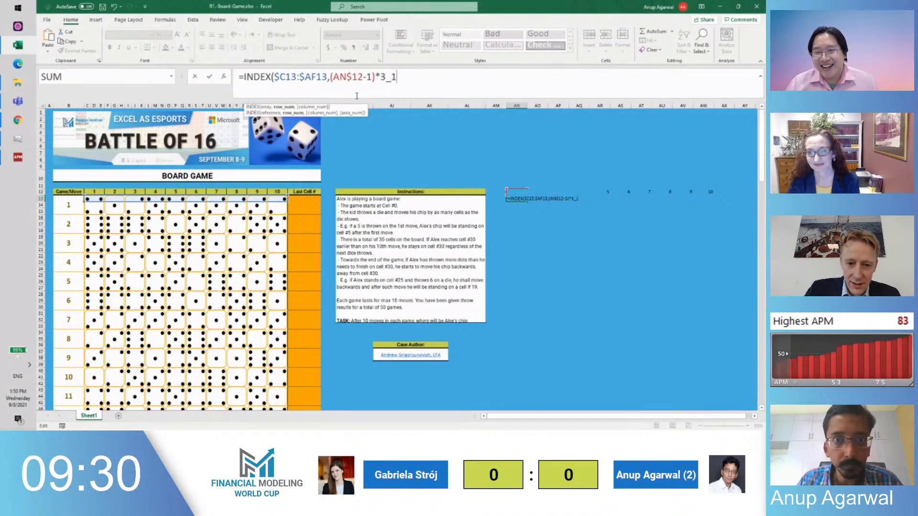
type("+1")
key("Return")
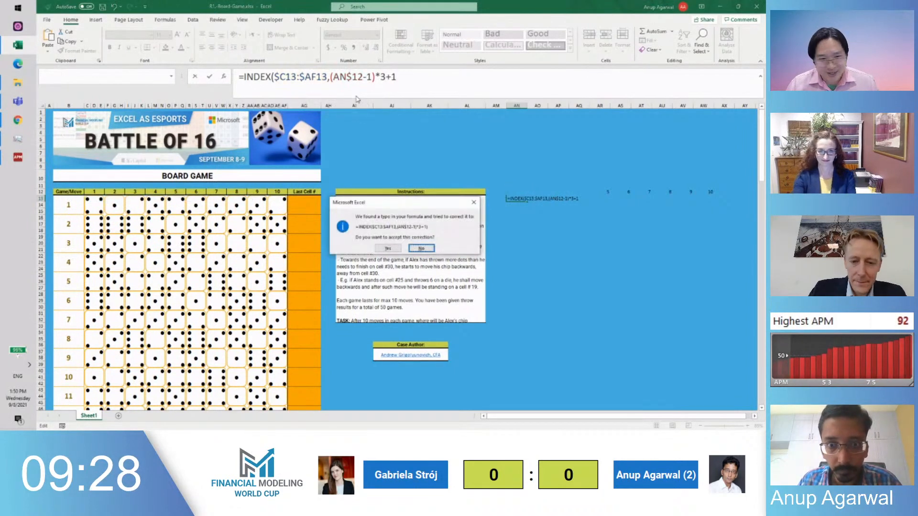
key("Return")
Extend the AN13 formula into a range by appending a copy of its INDEX expression after a colon
key("F2")
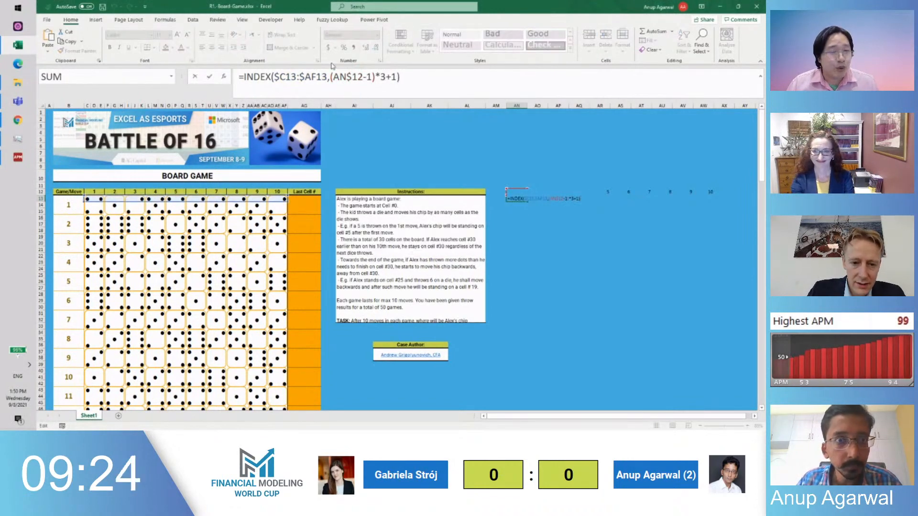
key("End")
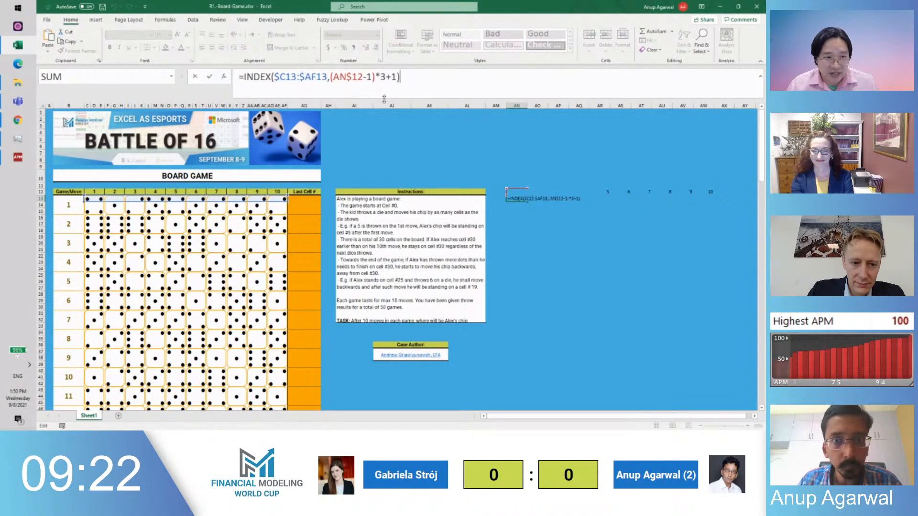
type("+")
type("INDEX($C13:$AF13,(AN$12-1)*3+1)")
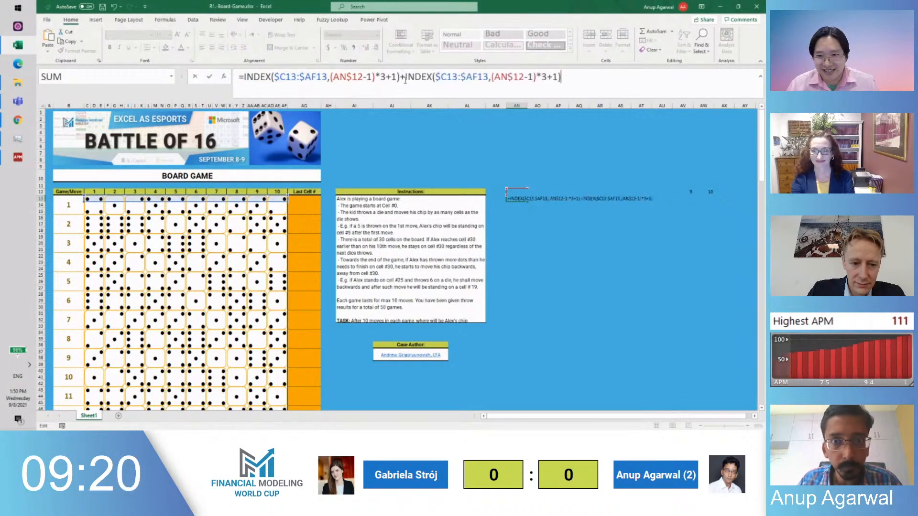
left_click(405, 79)
key("BackSpace")
type(":")
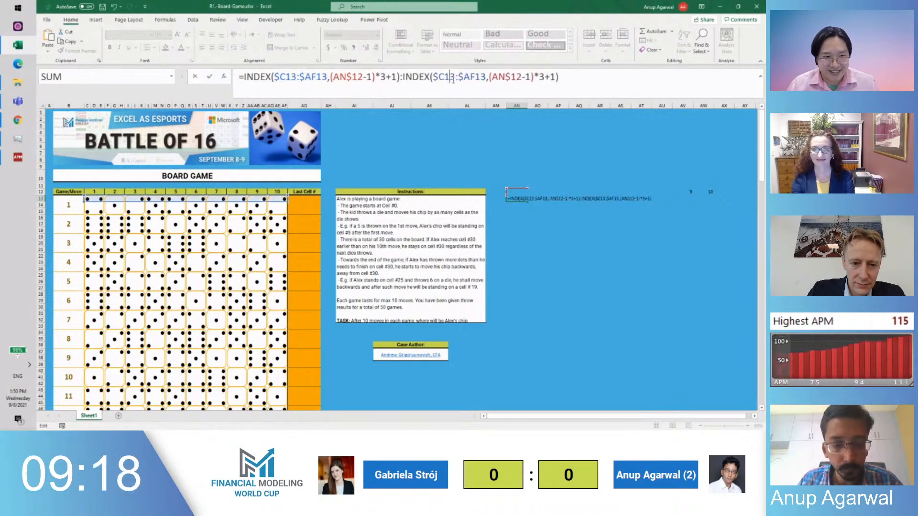
Change the second INDEX array in the AN13 formula to $C15:$AF15
key("Delete")
type("5")
left_click(485, 77)
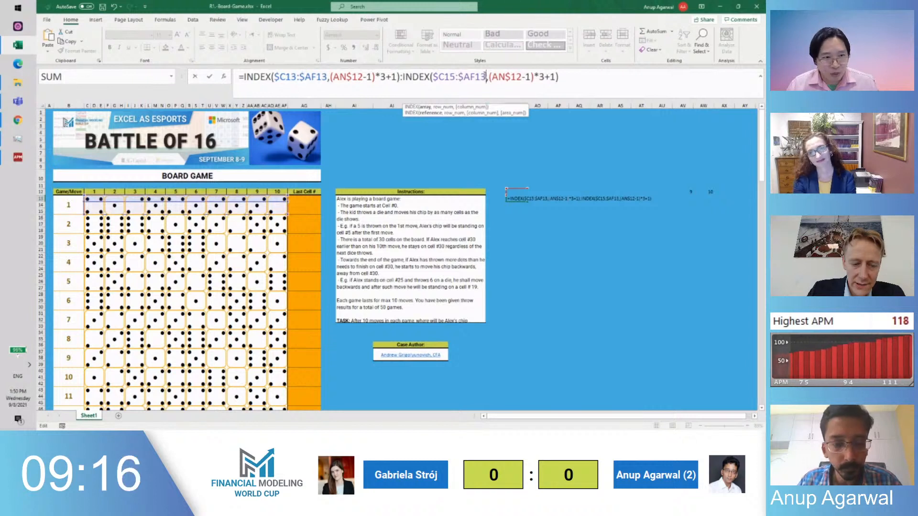
key("BackSpace")
type("4")
key("Delete")
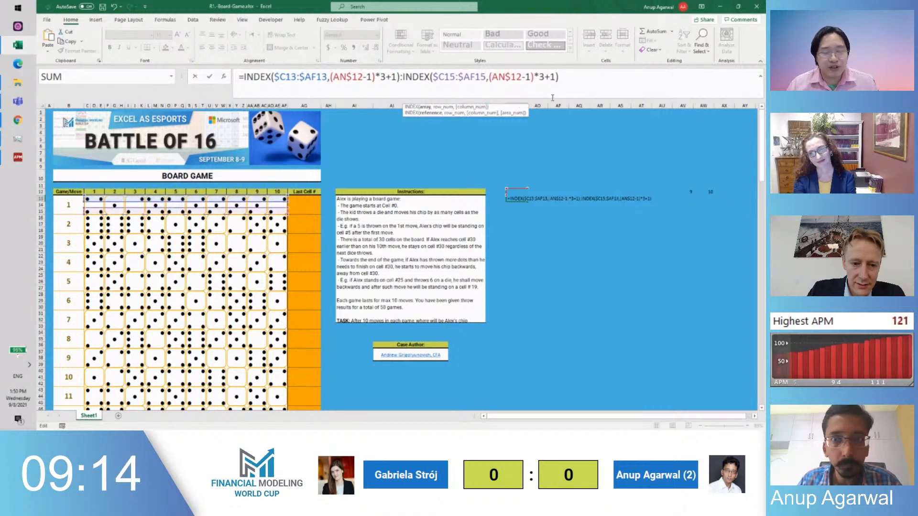
type("5")
left_click(574, 94)
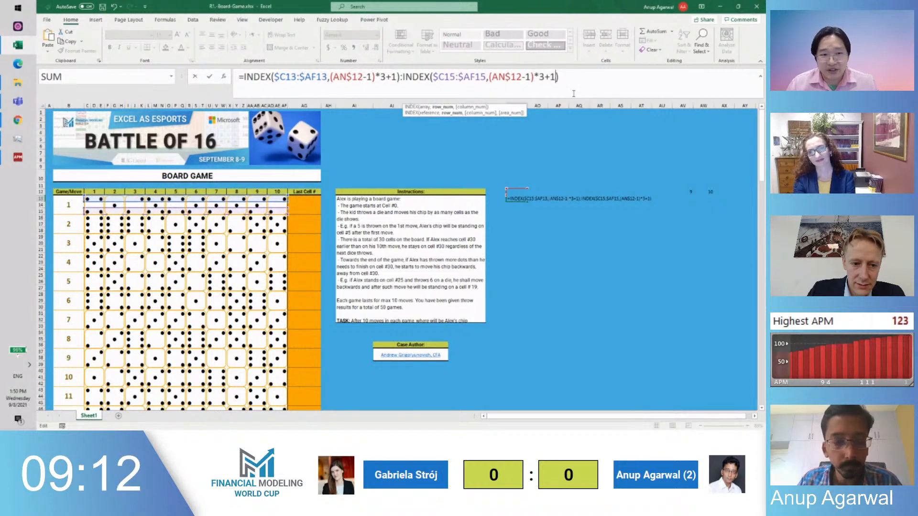
Set the second INDEX position offset in AN13 to +3 and wrap the range in COUNTIFS with criterion 1
key("BackSpace")
key("ctrl+Return")
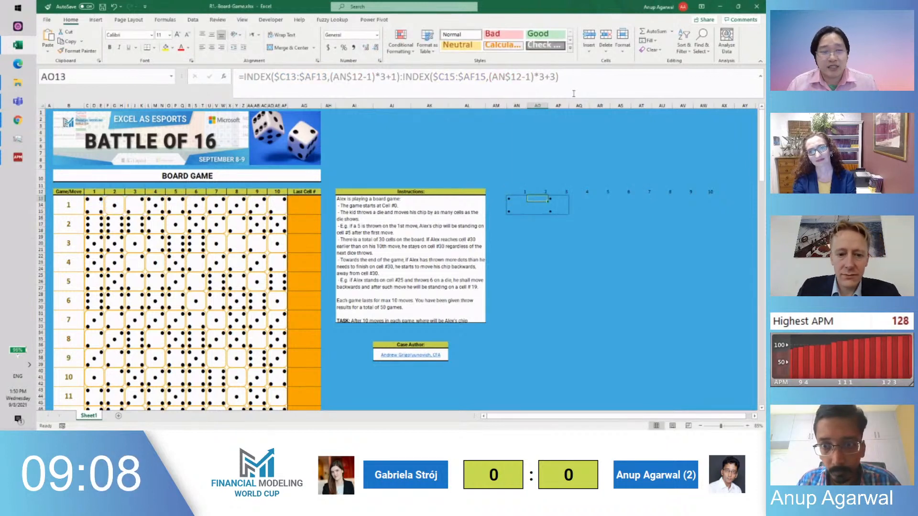
key("F2")
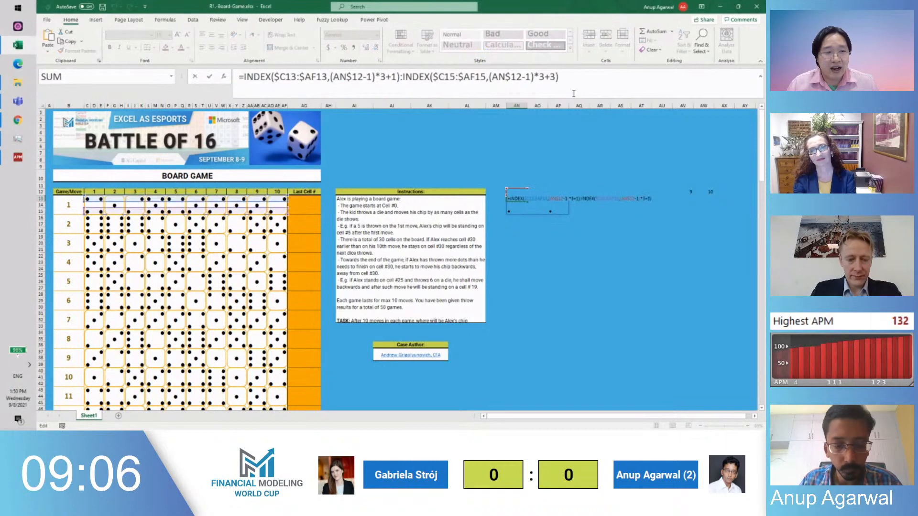
key("Home")
key("Right")
type("countif")
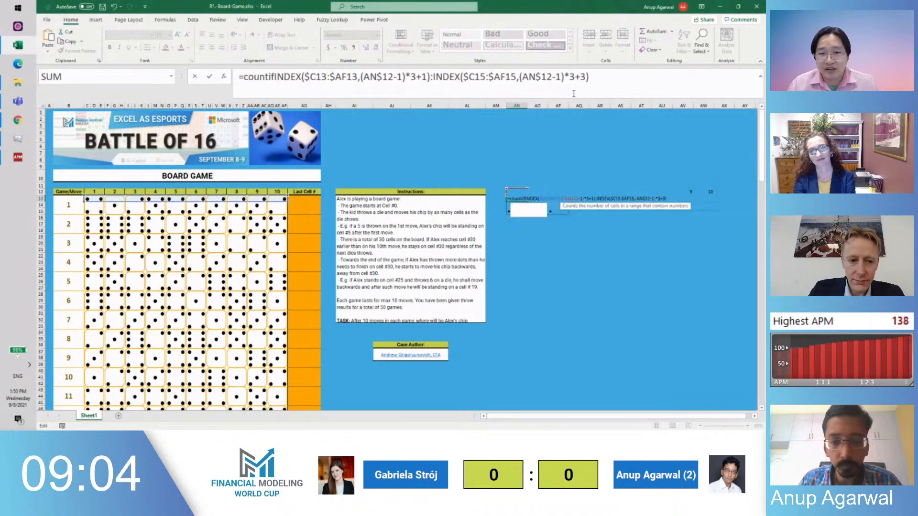
type("s(")
key("End")
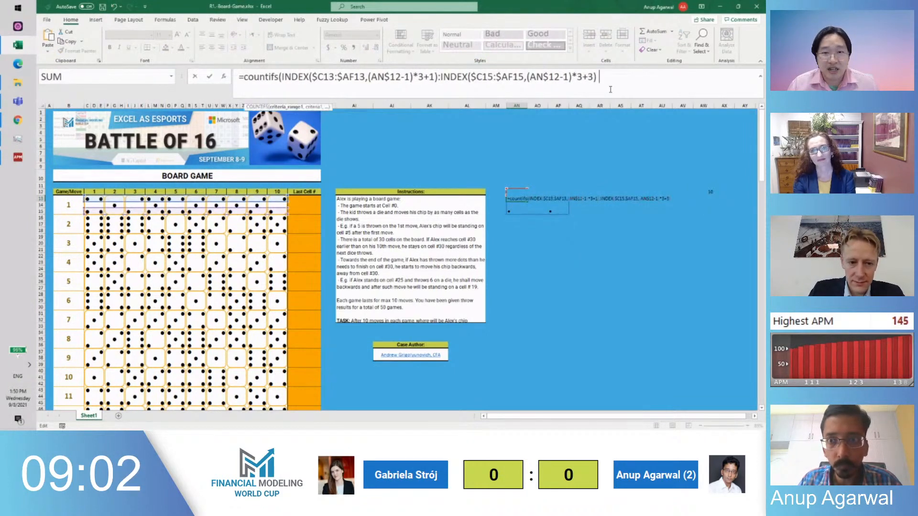
type(",1)")
key("ctrl+Return")
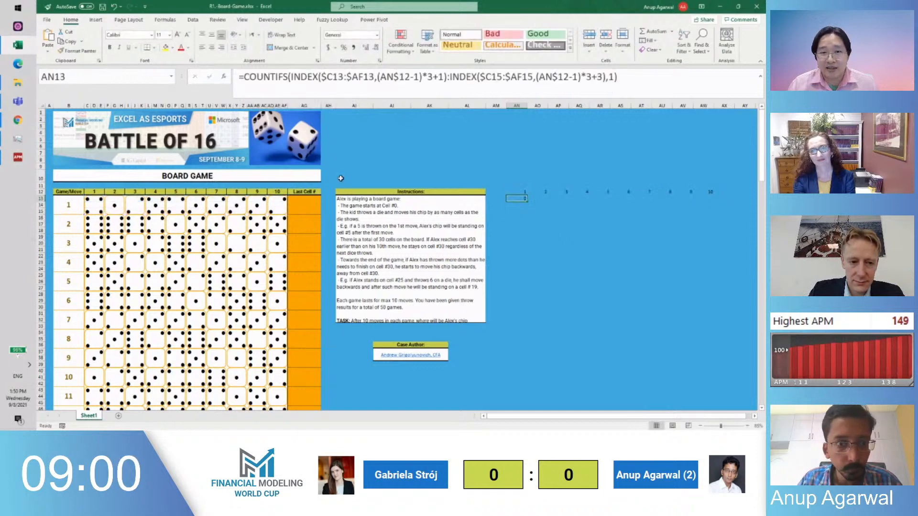
Copy the dot cell AB14 from move 9 of game 1 into AN11, above the move numbers
left_click(274, 211)
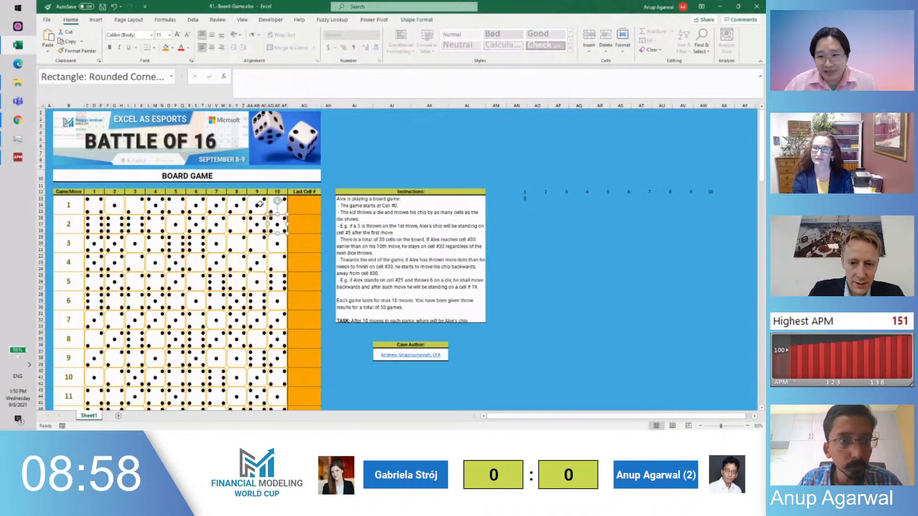
left_click(258, 204)
left_click(262, 82)
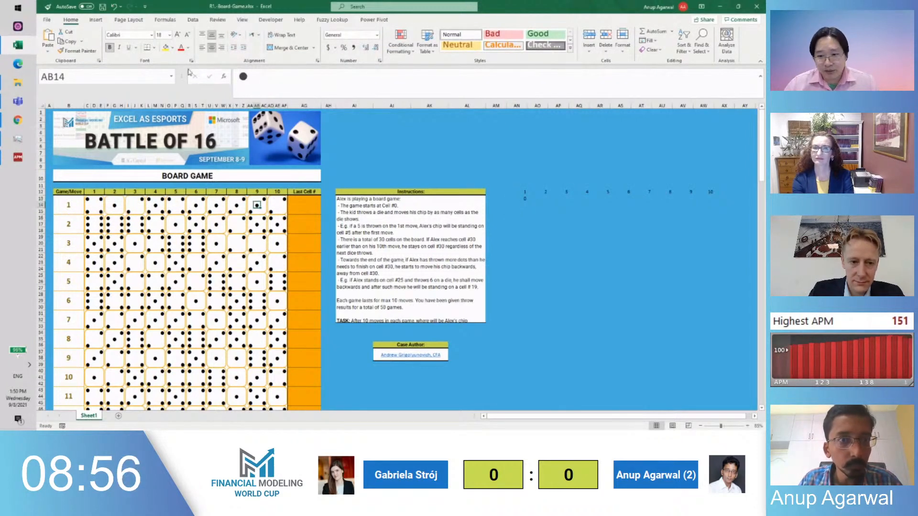
key("ctrl+c")
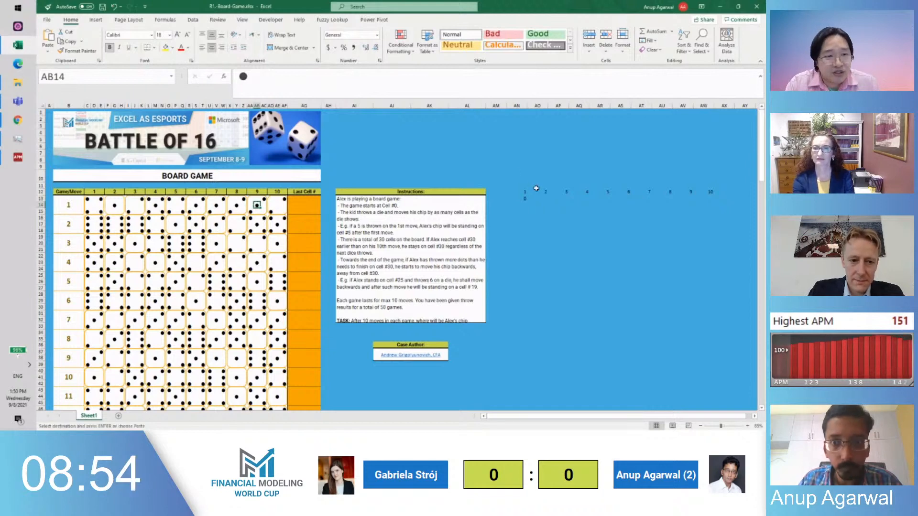
left_click(519, 192)
key("ctrl+v")
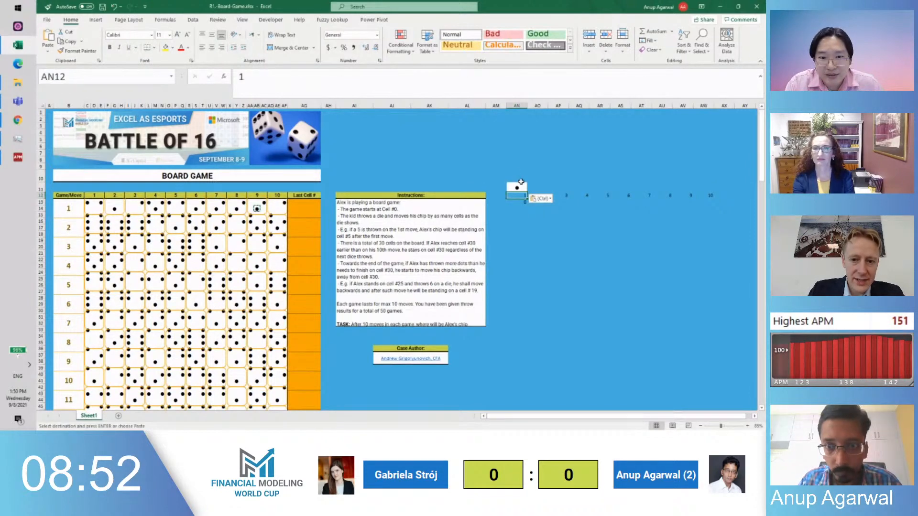
key("Up")
key("ctrl+c")
key("Down")
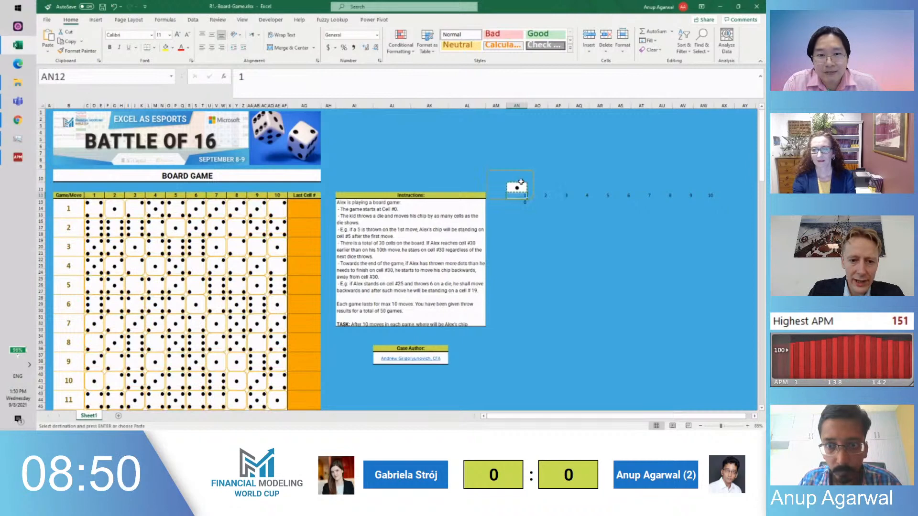
left_click(497, 198)
key("Escape")
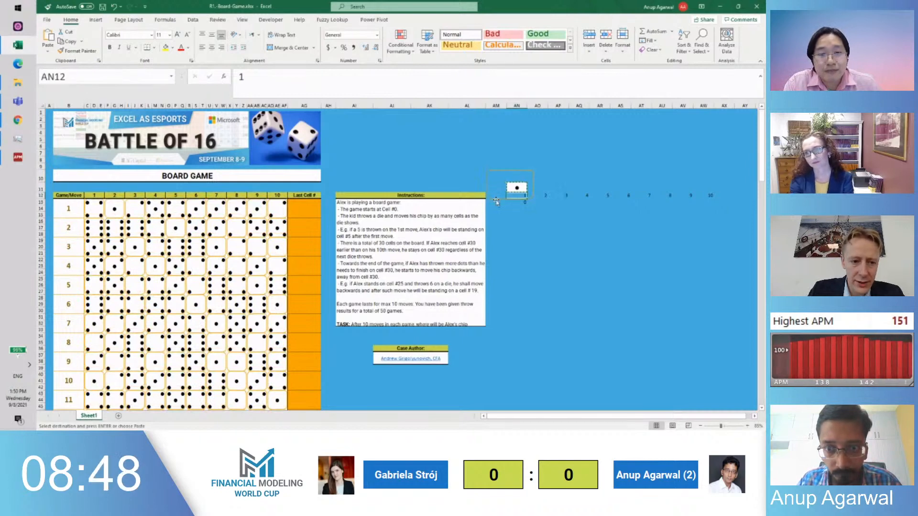
Replace the COUNTIFS criterion in AN13 with the dot cell $AN$11 and enter the formula
left_click(532, 217)
key("Up")
key("Up")
key("Left")
key("F2")
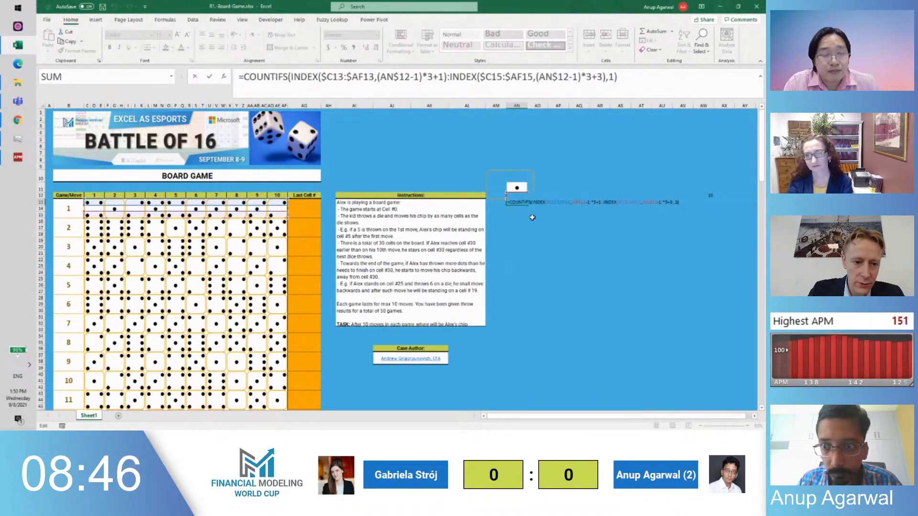
key("BackSpace")
key("F2")
key("Up")
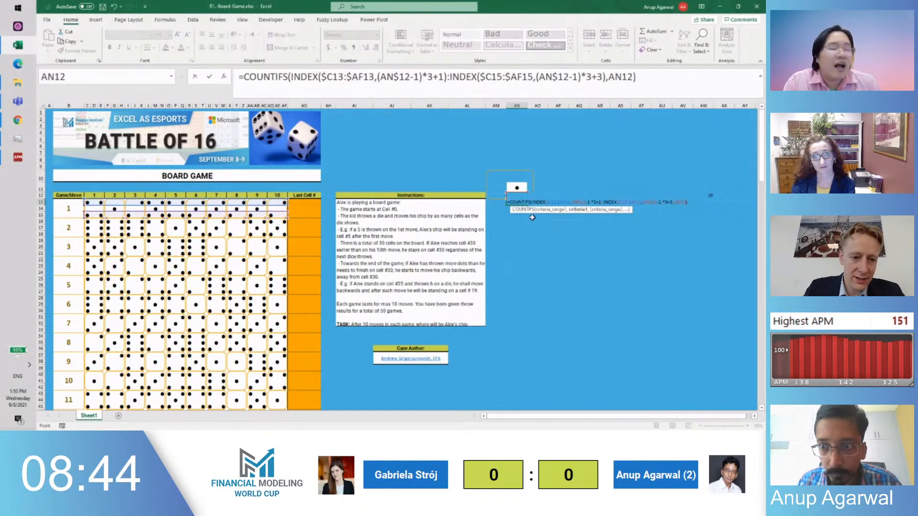
key("Up")
key("F4")
key("ctrl+Return")
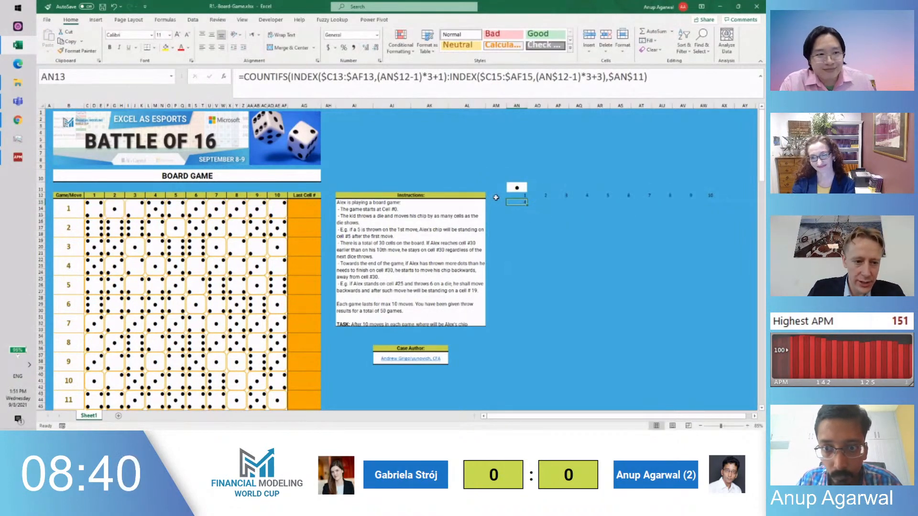
Select the whole columns AN to AW that hold move numbers 1 to 10
key("Up")
key("ctrl+shift+Right")
key("ctrl+space")
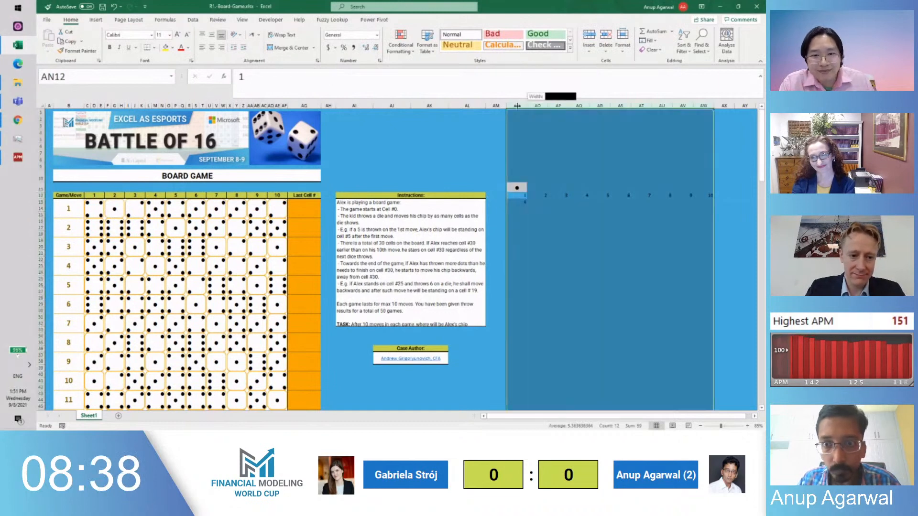
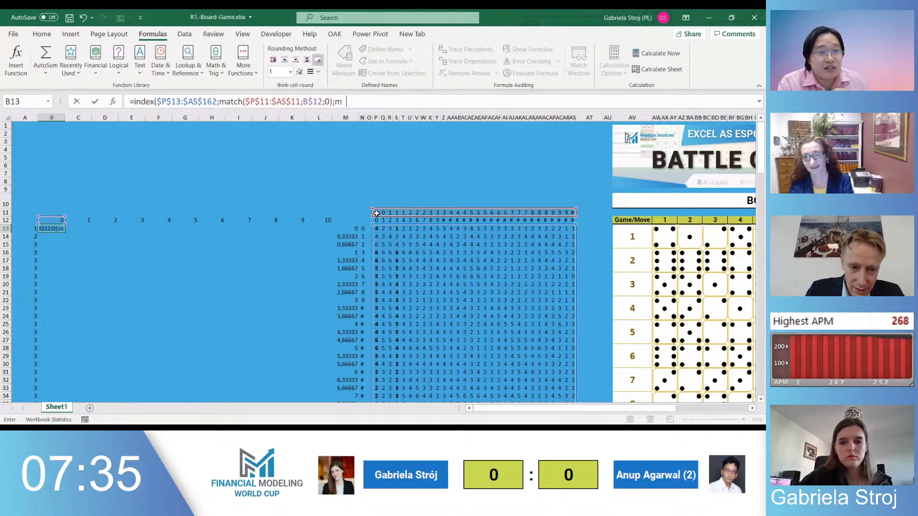
Complete the INDEX formula in B13 with MATCH($A13;$M$13:$M$162;0) as its last argument and enter it
key("Left")
key("F4")
key("F4")
type(";")
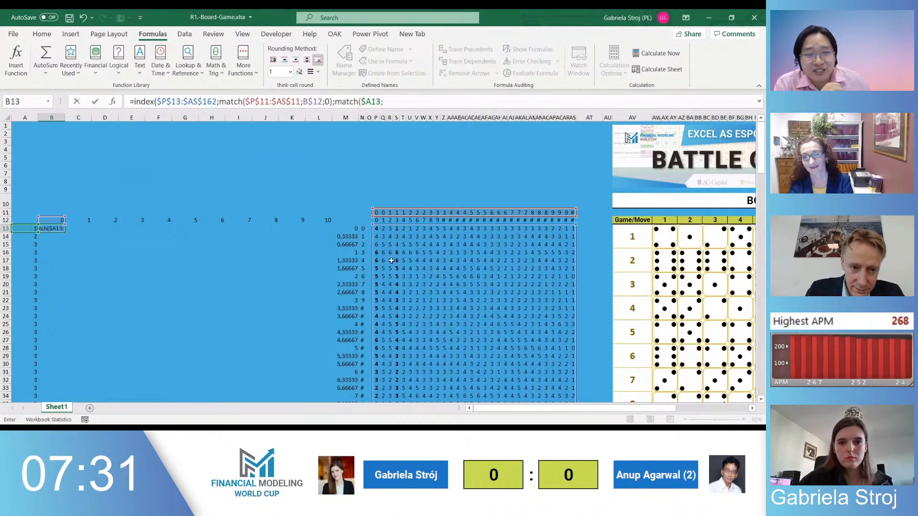
left_click(351, 228)
key("ctrl+shift+Down")
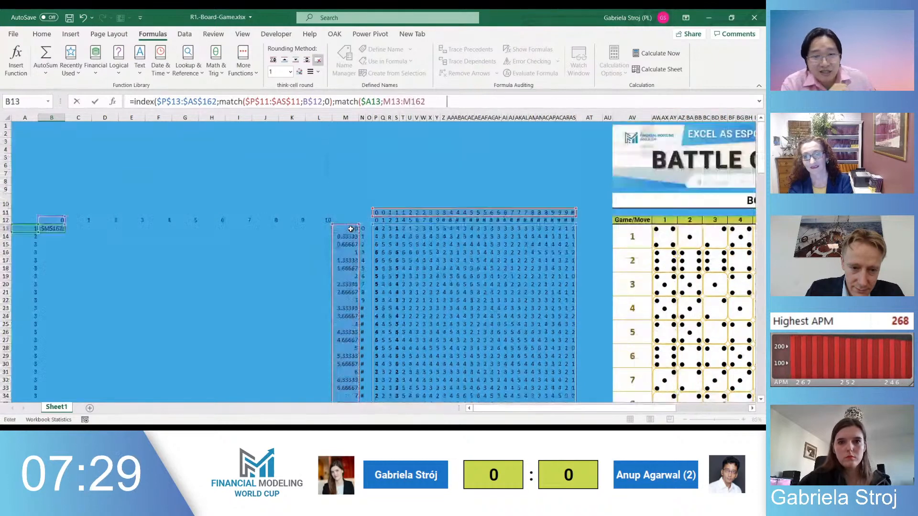
key("F4")
type(";0")
key("BackSpace")
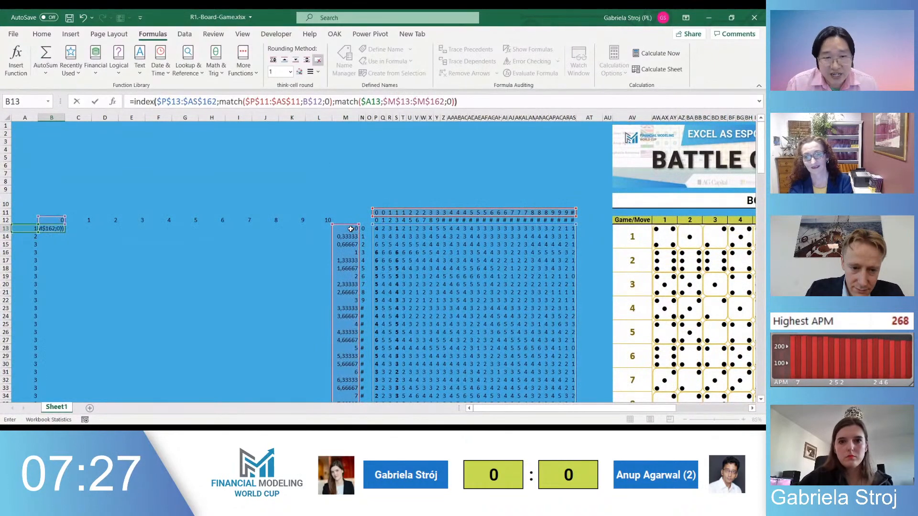
key("Return")
Reorder the first MATCH in B13 so that lookup value B$12 comes before the range $P$11:$AS$11
key("Up")
key("F2")
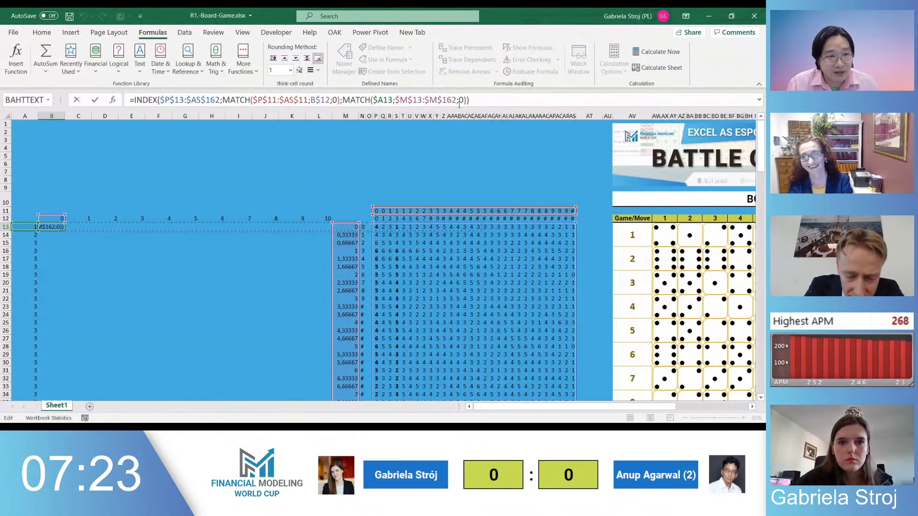
left_click(322, 100)
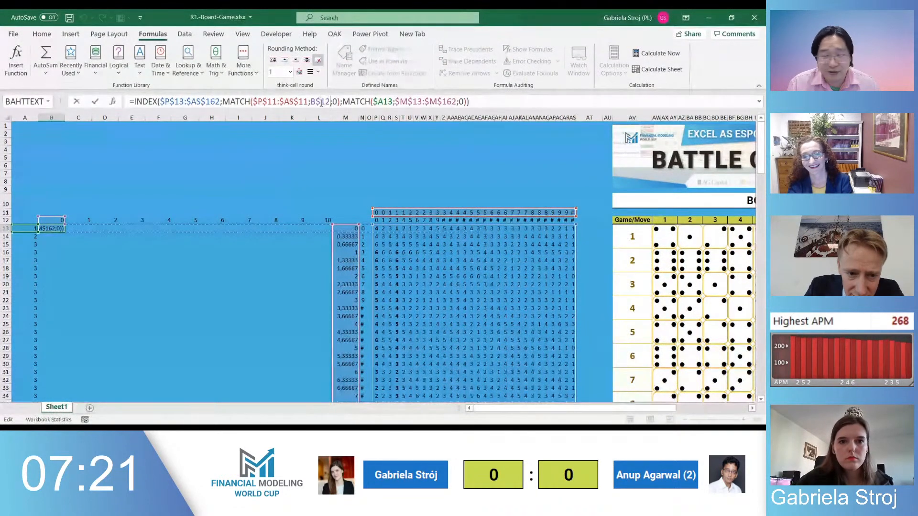
key("BackSpace")
key("BackSpace")
key("BackSpace")
key("BackSpace")
key("BackSpace")
key("Left")
key("Left")
key("Left")
key("Left")
key("Left")
type("B$12;")
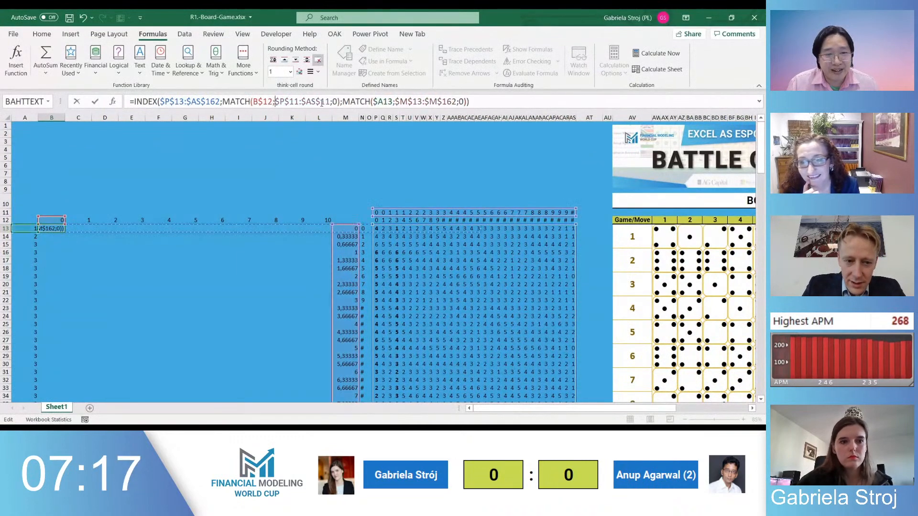
key("ctrl+Return")
Recheck the formula in B13 and set the lookup number in A13 to 0
key("F2")
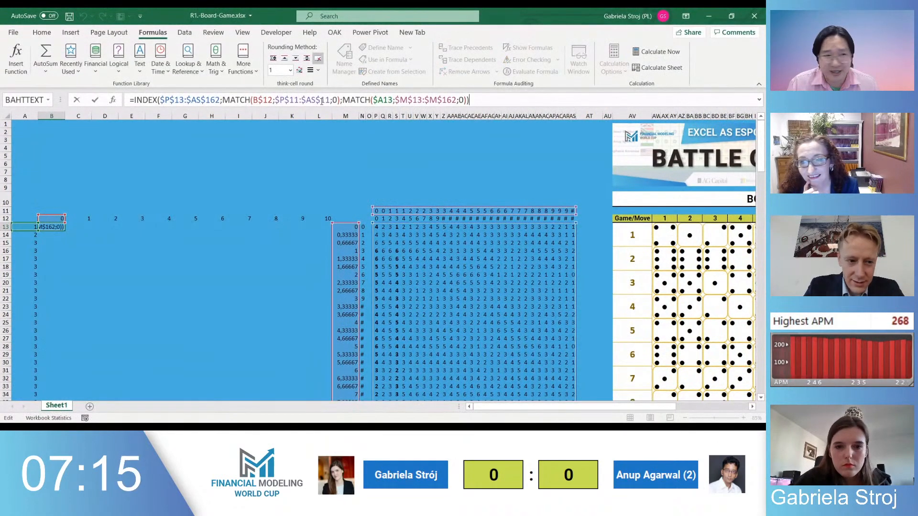
key("Escape")
key("F2")
key("Escape")
key("Left")
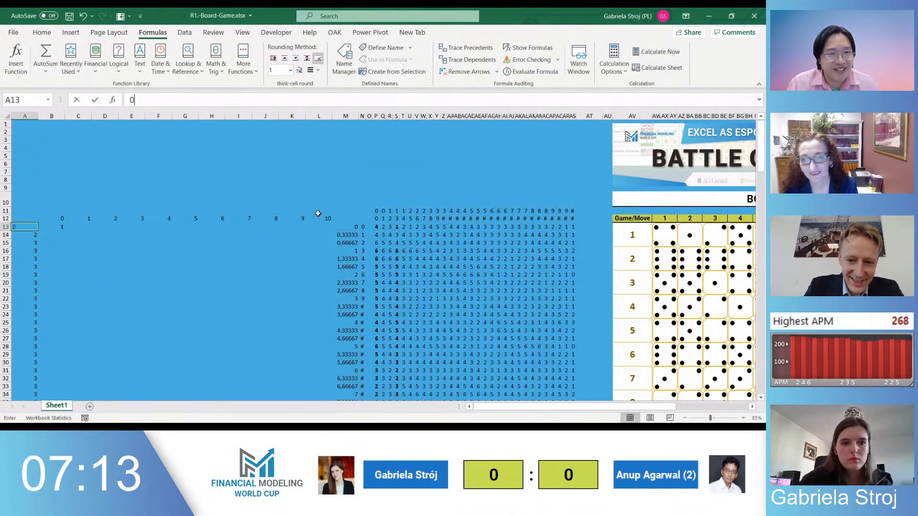
type("0")
key("ctrl+Return")
Copy the lookup formula from B13 across row 13 to L13
key("Right")
key("ctrl+c")
key("Up")
key("ctrl+Right")
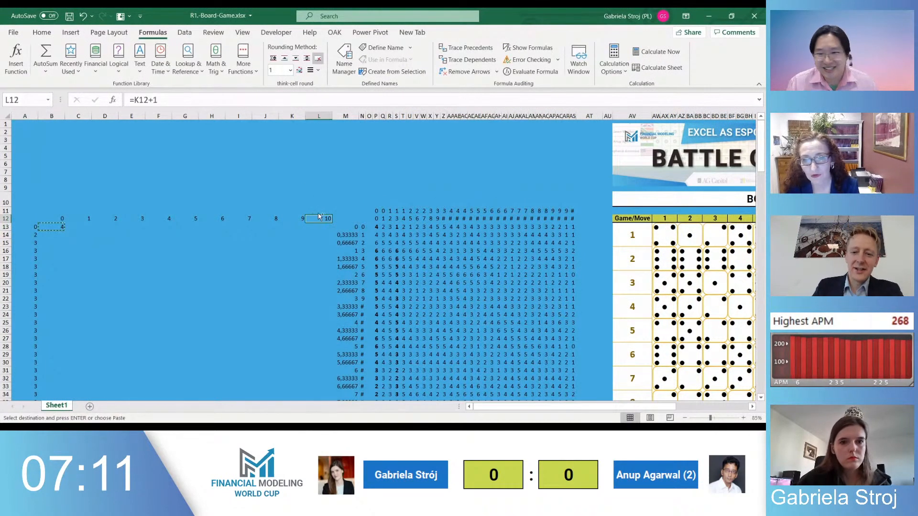
key("Down")
key("ctrl+shift+Left")
key("ctrl+v")
Fill the lookup formula into the rows of columns B to L down to row 85
key("ctrl+Left")
key("ctrl+Down")
key("Right")
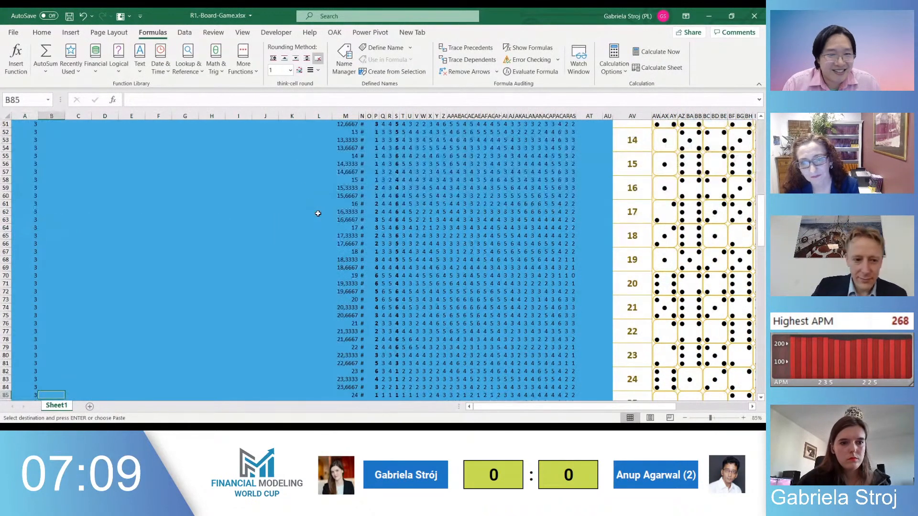
key("ctrl+shift+Up")
key("ctrl+shift+Right")
key("shift+Left")
key("shift+Left")
key("shift+Right")
key("Return")
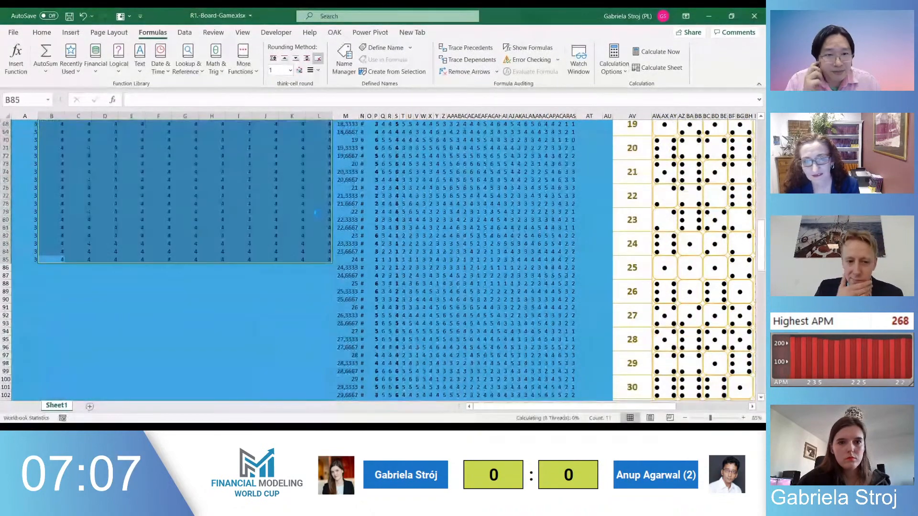
Make the move numbers in row 12 and the game numbers in column A bold
key("Up")
key("ctrl+Up")
key("ctrl+Up")
key("ctrl+Down")
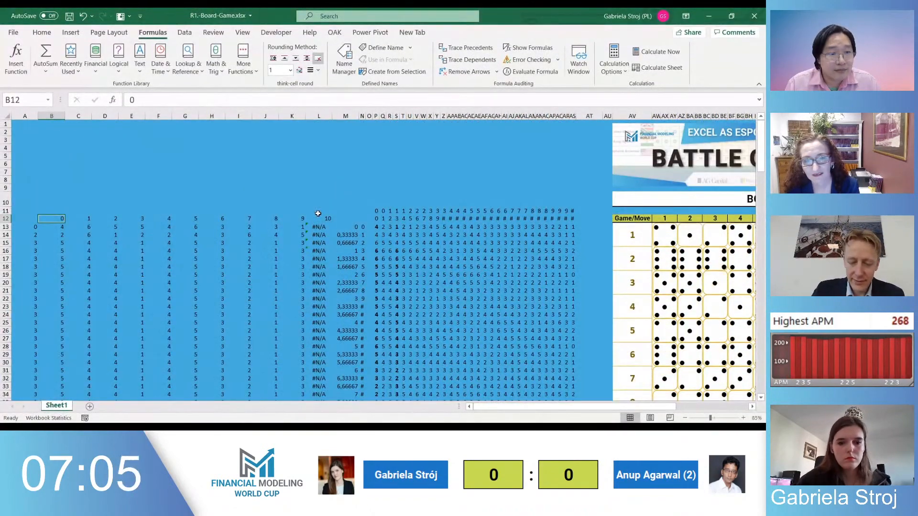
key("ctrl+shift+Right")
key("ctrl+b")
key("Left")
key("Down")
key("ctrl+shift+Down")
key("ctrl+b")
key("Up")
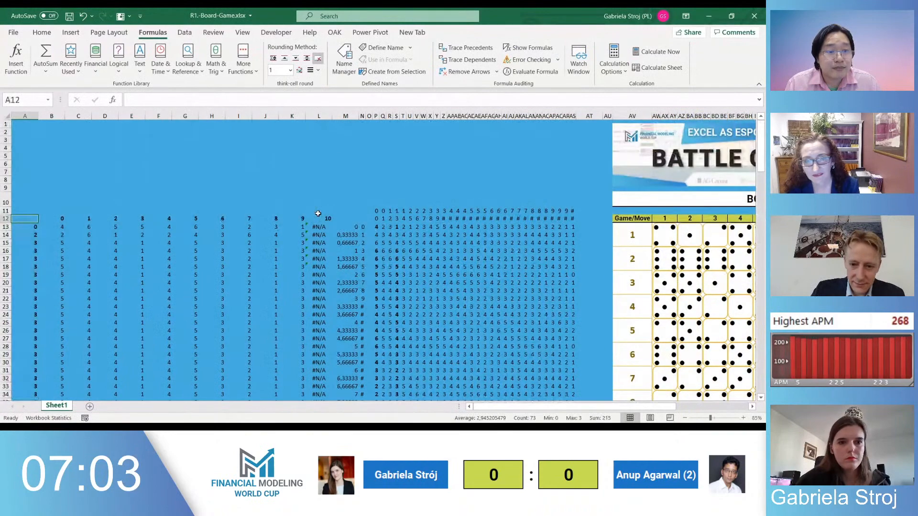
Clear the surplus move 10 header and its formulas from column L
key("Right")
key("ctrl+Right")
key("Right")
key("Up")
key("ctrl+Right")
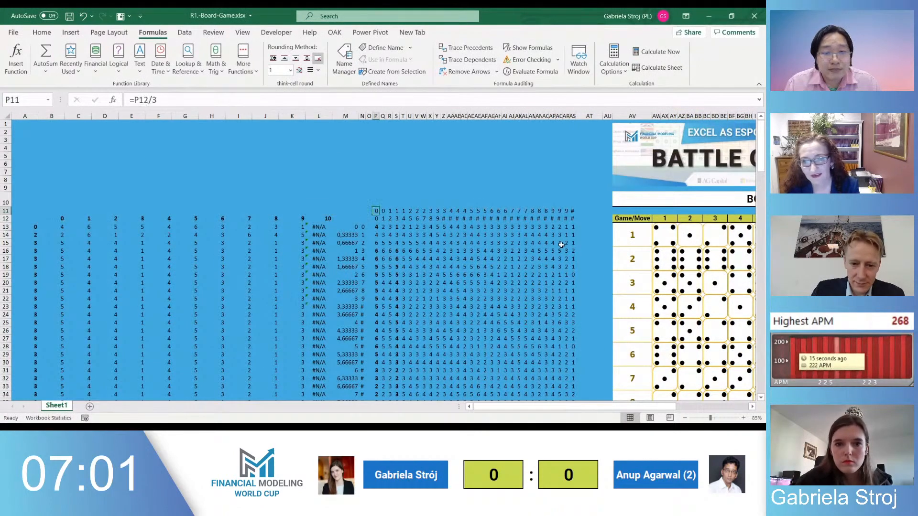
key("ctrl+Left")
key("Right")
key("ctrl+Right")
key("ctrl+shift+Down")
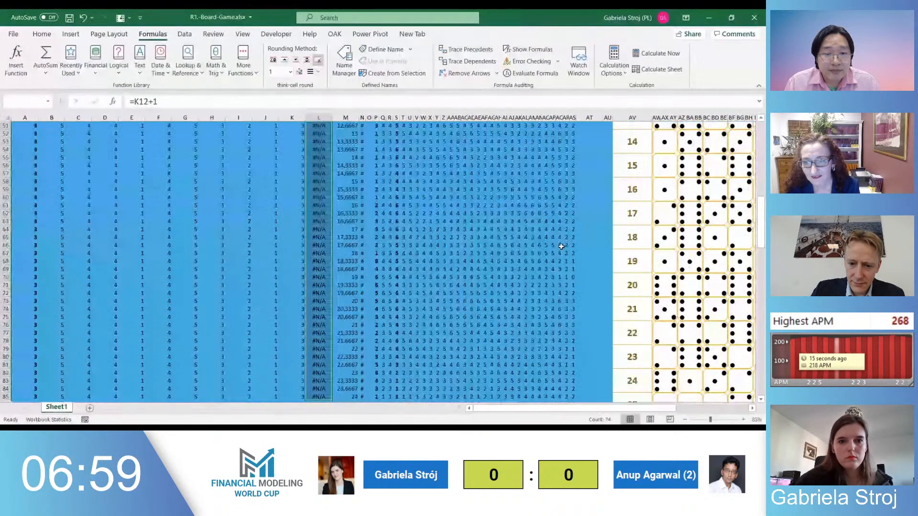
key("Delete")
Insert five blank columns before column M to separate the lookup grid from the helper table
key("Left")
key("Down")
key("Right")
key("Right")
key("ctrl+space")
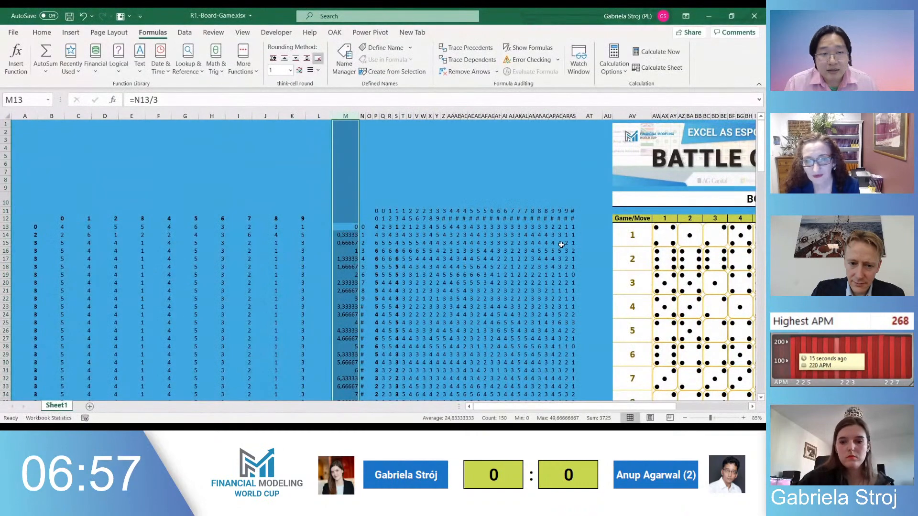
key("shift+Right")
key("shift+Right")
key("shift+Right")
key("ctrl+plus")
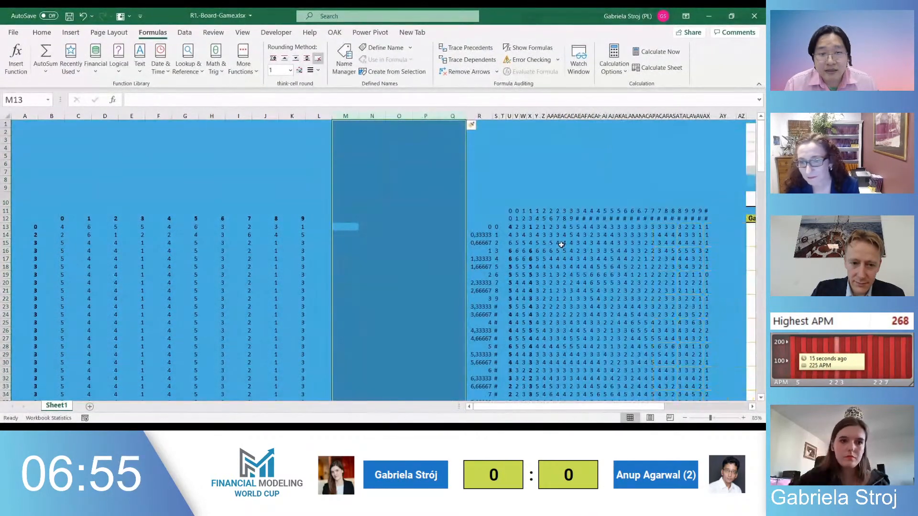
Examine the INDEX and MATCH references in the first rows of the lookup grid, including E13 and B14
key("ctrl+Left")
key("ctrl+Left")
key("Right")
key("F2")
key("Escape")
key("Right")
key("Right")
key("Right")
key("F2")
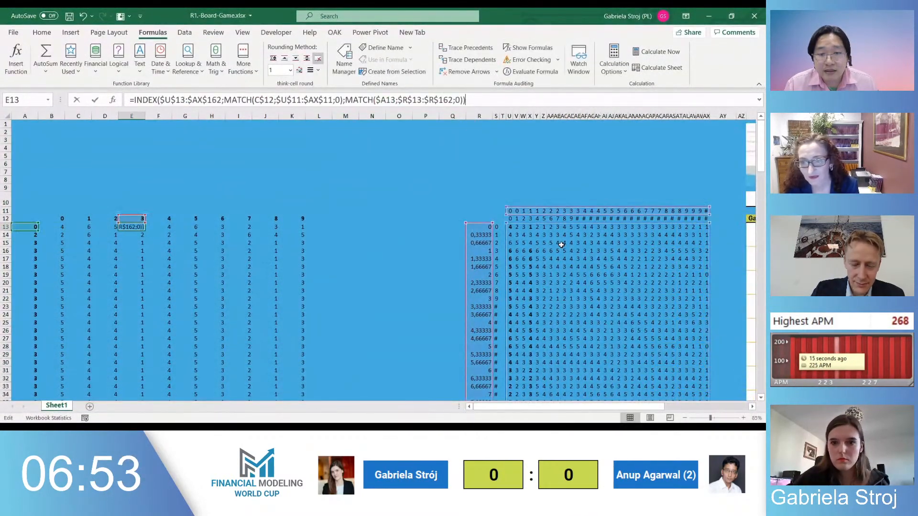
key("Escape")
key("Right")
key("Left")
key("Left")
key("Left")
key("Down")
key("Left")
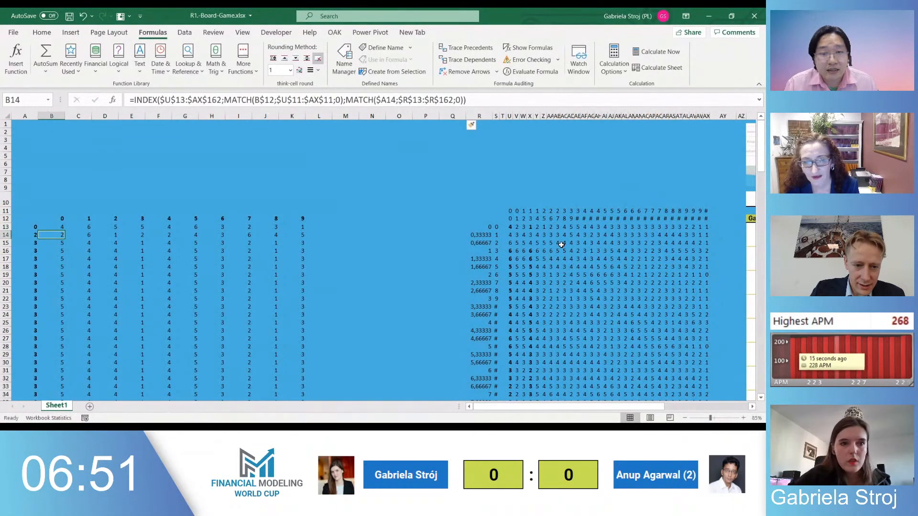
Enter =A13+1 in A14 and fill it down column A to number the games consecutively
key("Left")
type("=")
key("Up")
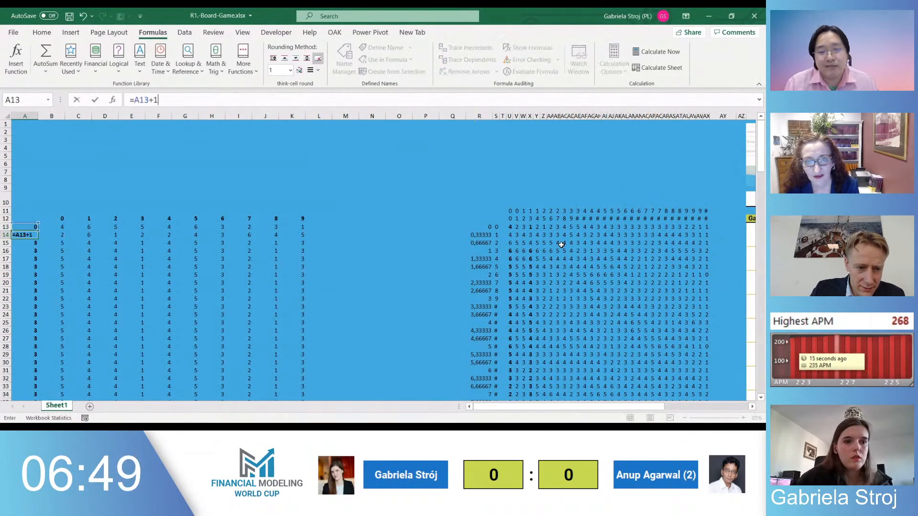
key("ctrl+Return")
key("ctrl+c")
key("ctrl+shift+Down")
key("ctrl+v")
key("Escape")
key("Up")
key("Up")
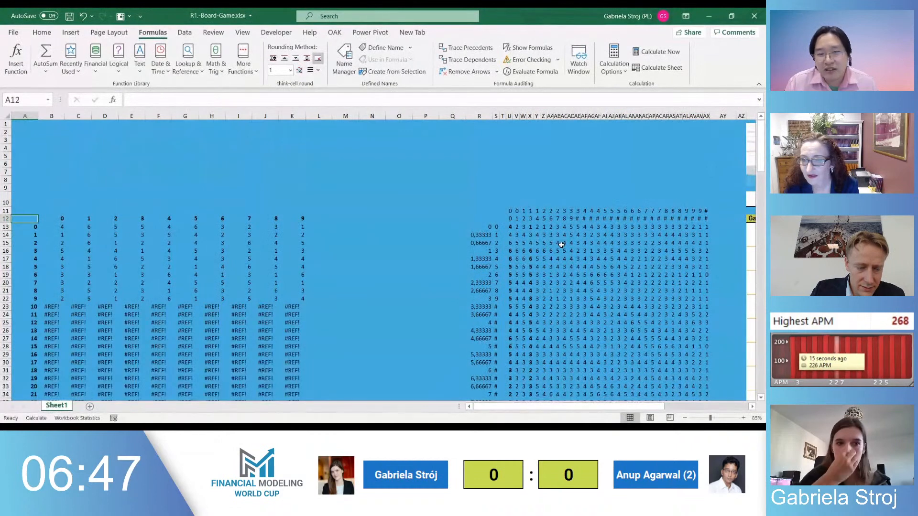
Examine the INDEX and MATCH ranges used by B13 and the extent of the helper table they point to
key("Down")
key("Right")
key("F2")
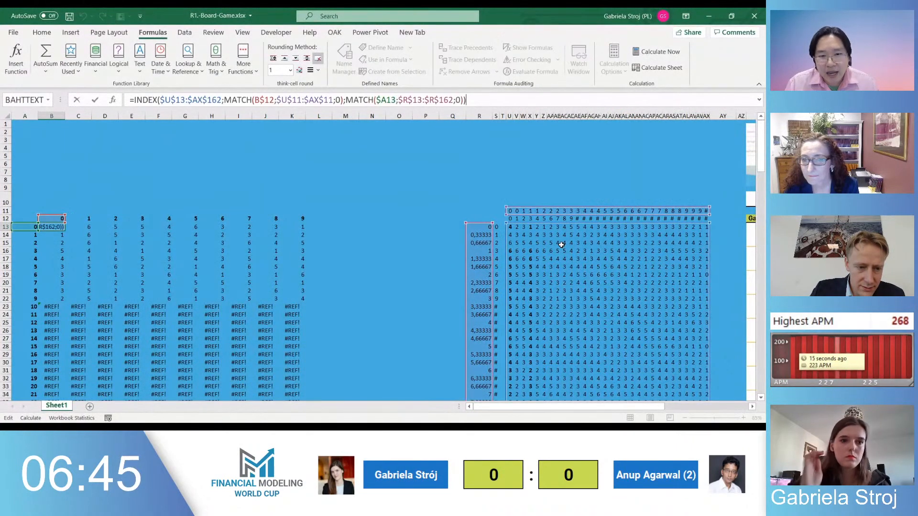
key("ctrl+Return")
key("ctrl+Right")
key("ctrl+Right")
key("ctrl+Down")
key("ctrl+Up")
key("ctrl+Up")
key("ctrl+Down")
key("Home")
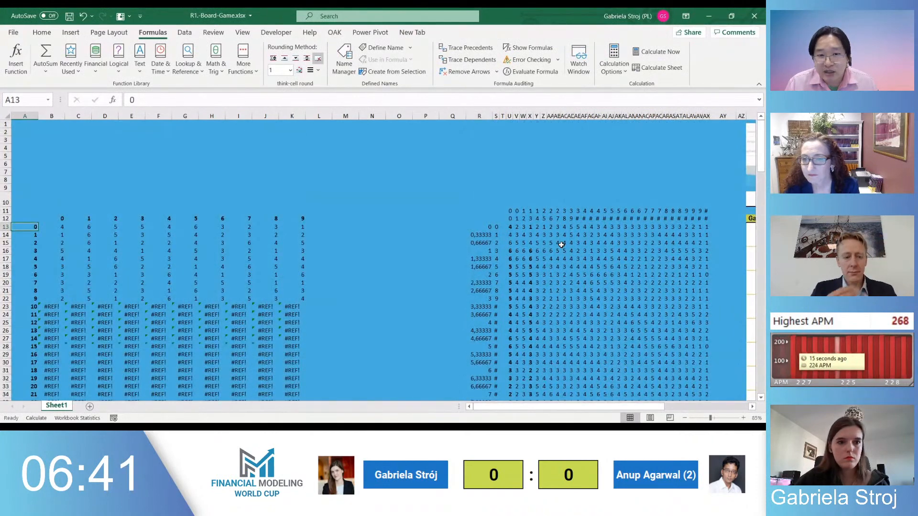
Change the lookup value of the second MATCH in B13's formula to B$12
key("Right")
key("F2")
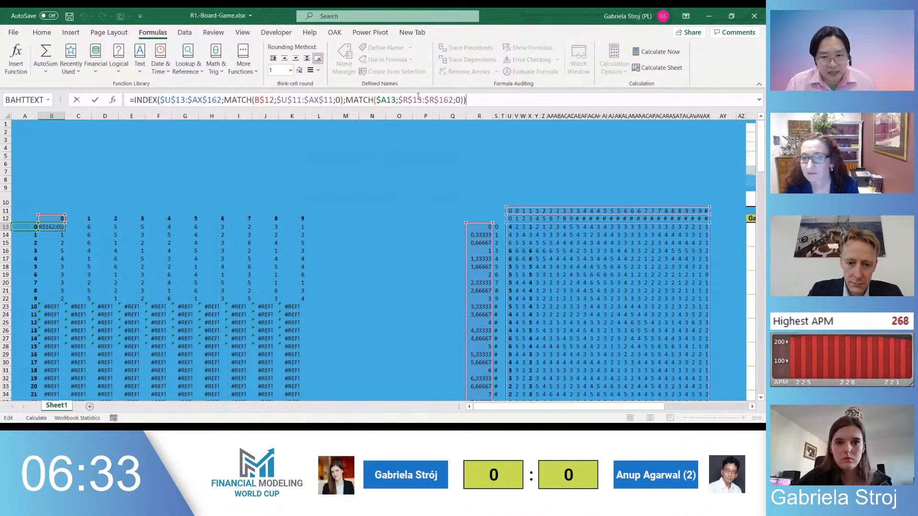
left_click(276, 101)
left_click(255, 101, "shift")
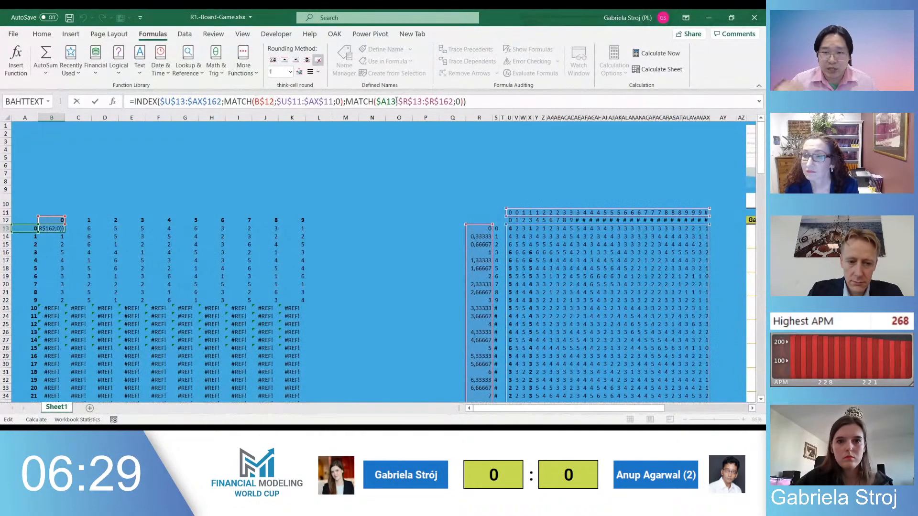
key("shift+Left")
key("shift+Left")
key("shift+Left")
key("ctrl+v")
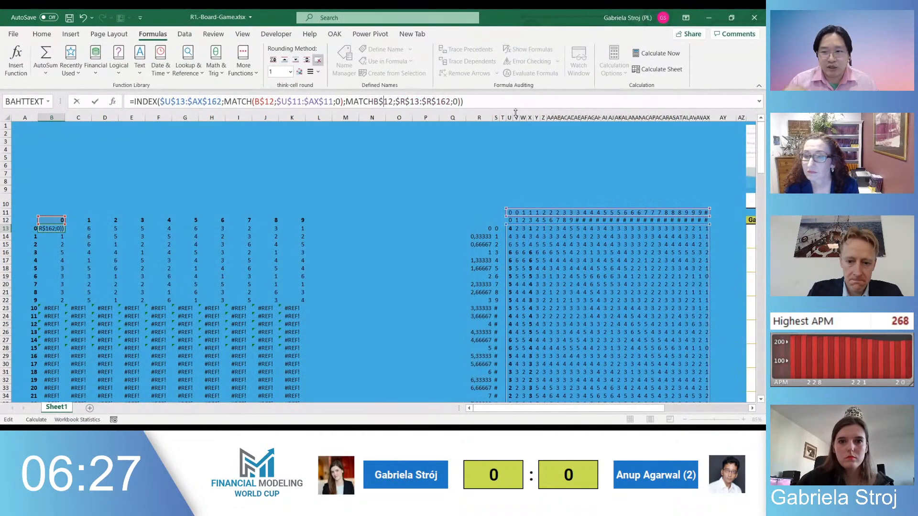
key("Left")
key("Left")
type("(")
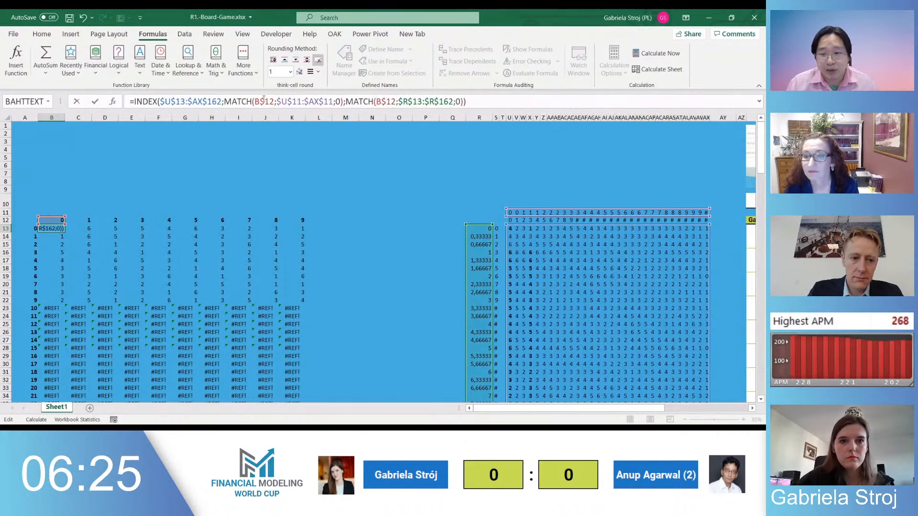
Change the lookup value of the first MATCH in B13's formula to $A13
left_click_drag(275, 103, 254, 102)
key("BackSpace")
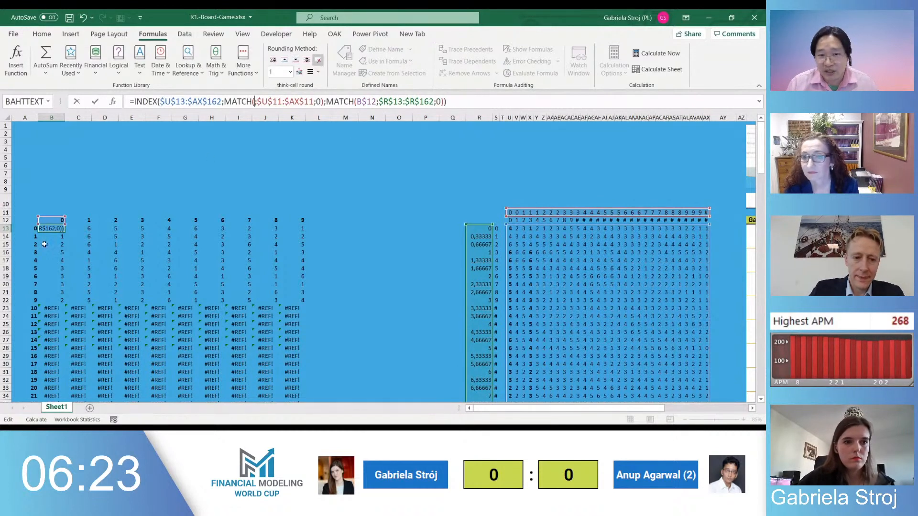
left_click(26, 227)
key("F4")
key("F4")
key("F4")
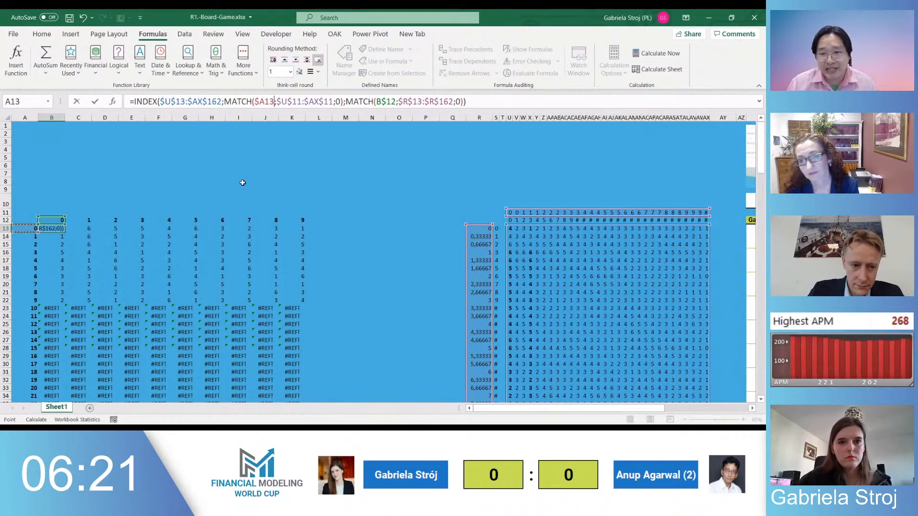
key("ctrl+Return")
Copy the B13 formula across the lookup grid to column K and down all the game rows
key("ctrl+c")
key("ctrl+shift+Right")
key("ctrl+shift+Down")
key("Return")
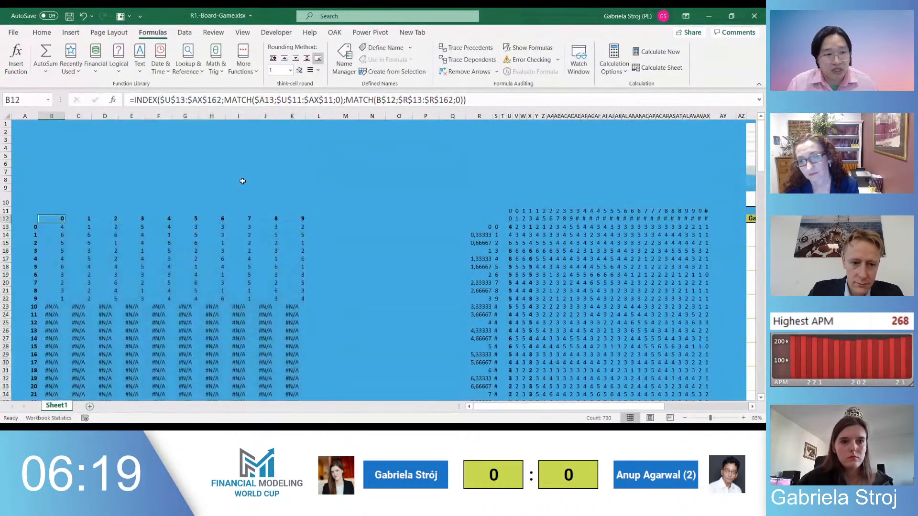
key("F2")
key("Escape")
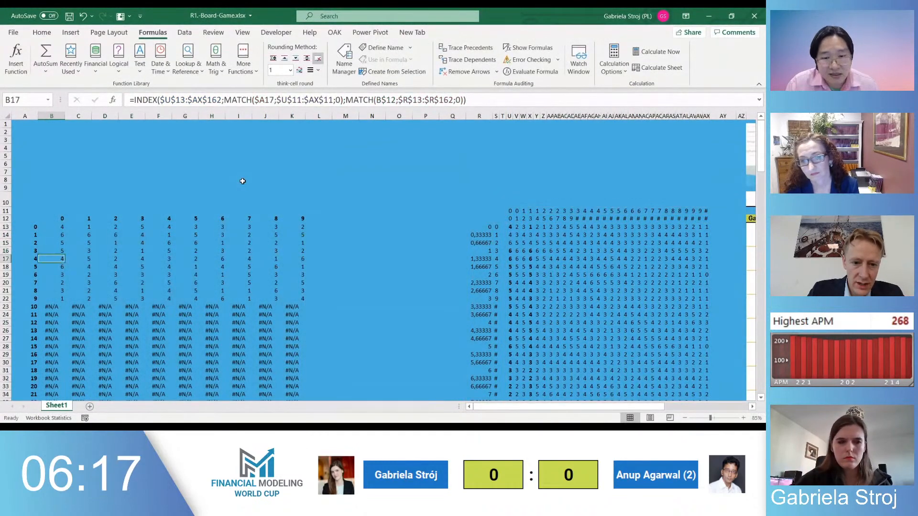
Check the cell references of the lookup formula in B23, the first cell of the row numbered 10
key("Down")
key("Down")
key("Down")
key("Down")
key("Down")
key("Down")
key("Down")
key("F2")
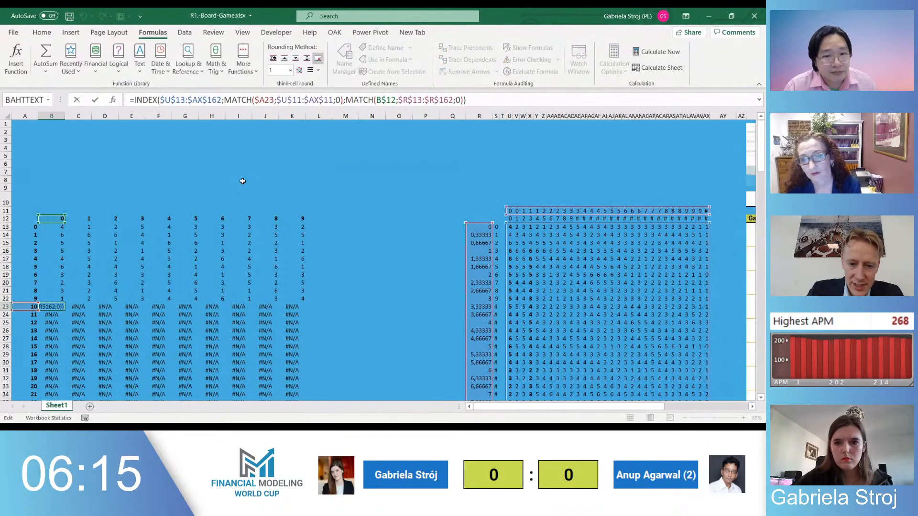
key("Escape")
key("Page_Down")
key("Page_Up")
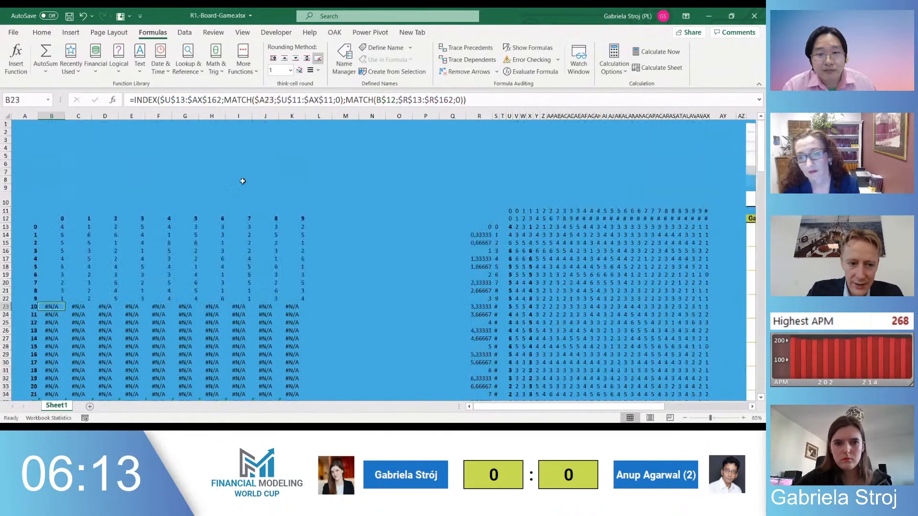
Compare the column B lookup formulas from the header row down to B23 for differences in their references
key("F2")
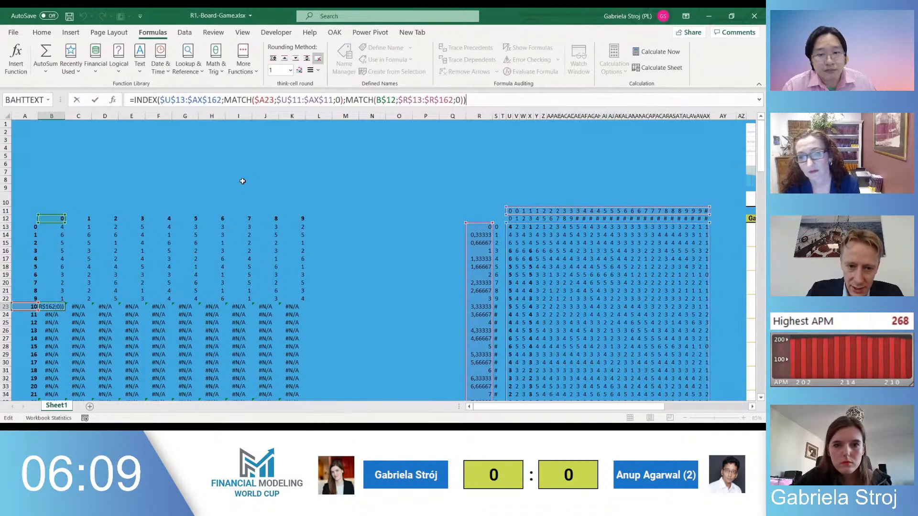
key("Escape")
key("ctrl+Up")
key("Down")
key("Down")
key("Down")
key("Down")
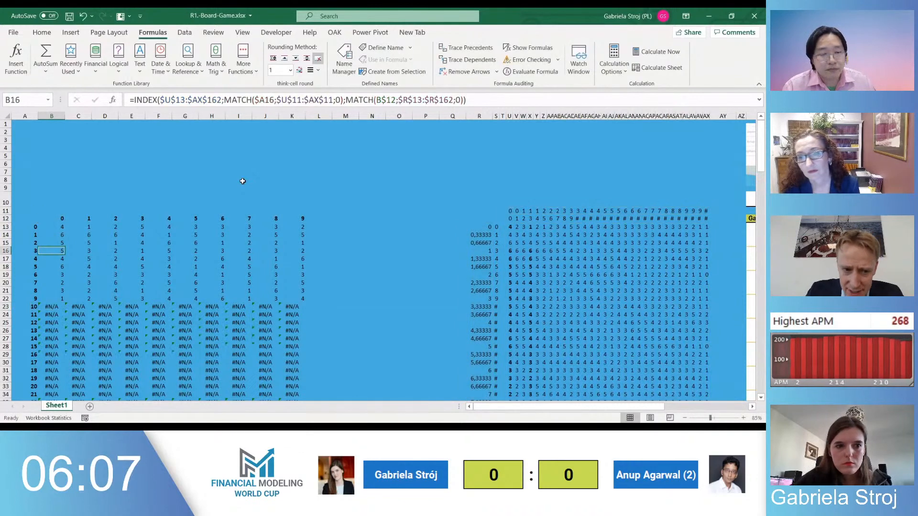
key("Down")
key("Down")
key("Down")
key("Down")
key("Down")
key("Down")
key("Down")
key("F2")
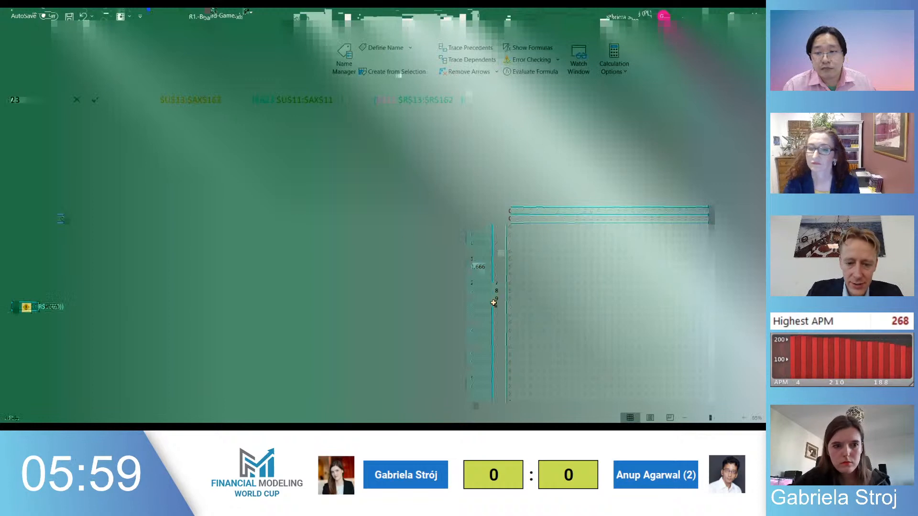
Inspect the SUM formulas that count die dots in column U of the helper table, around row 41
left_click(510, 368)
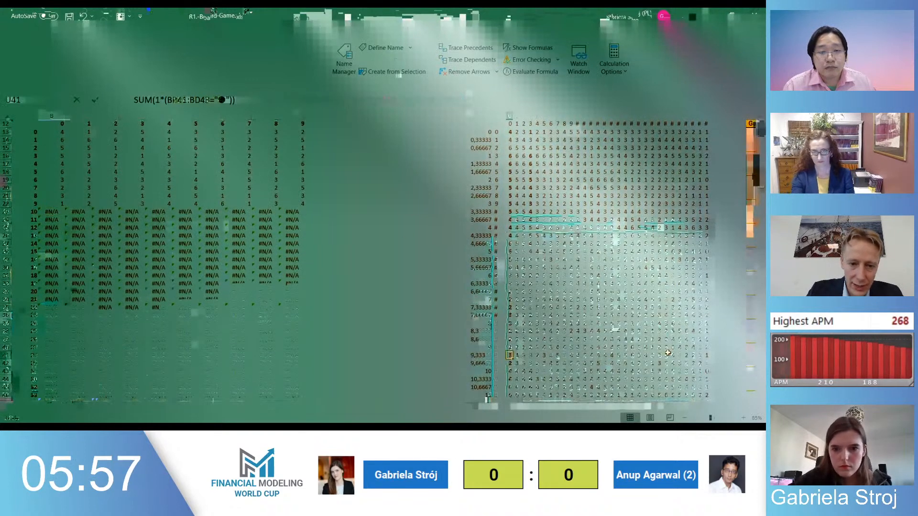
key("F2")
key("Escape")
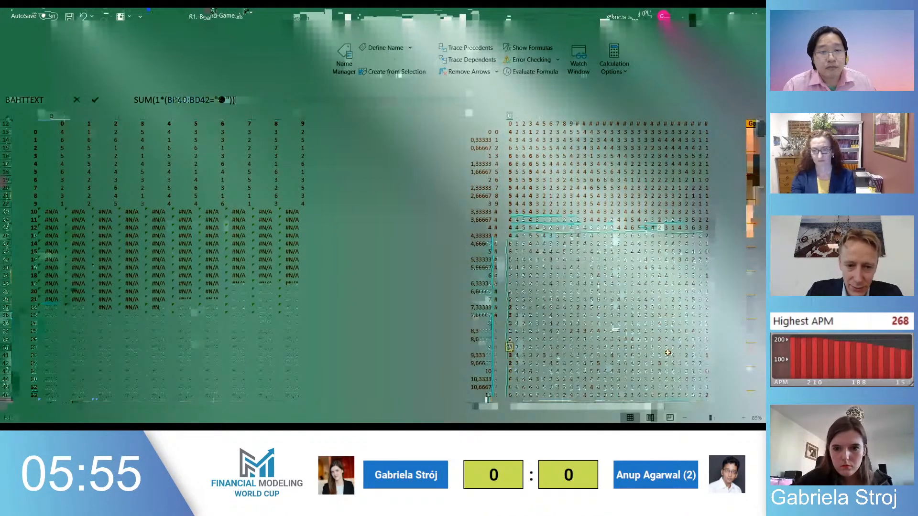
Examine the lookup formula in H43 and follow its ranges down the helper table
key("Left")
key("Left")
key("ctrl+Left")
key("ctrl+Left")
key("Left")
key("Left")
key("Left")
key("F2")
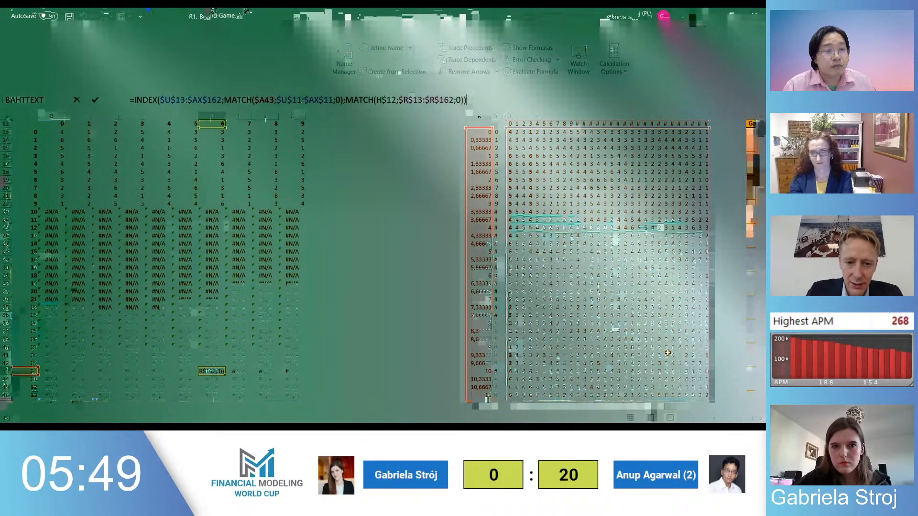
scroll(668, 352, "down", 20)
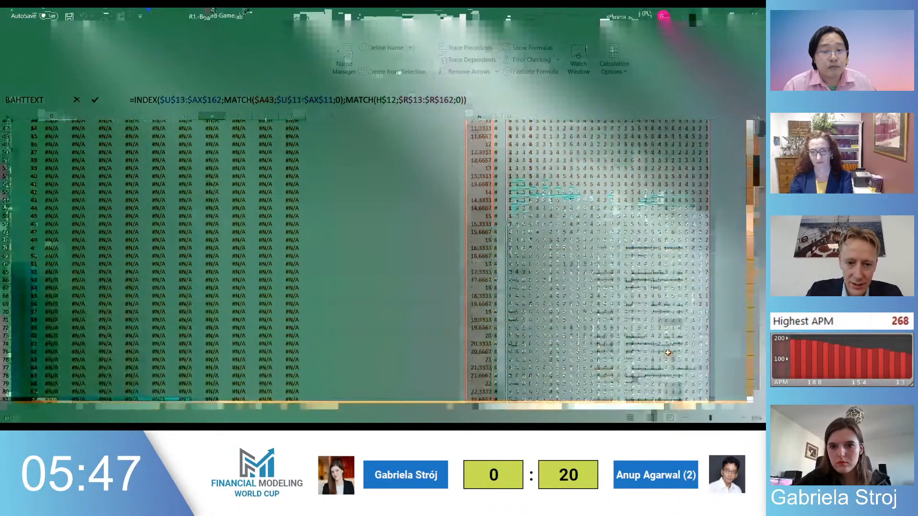
key("ctrl+Return")
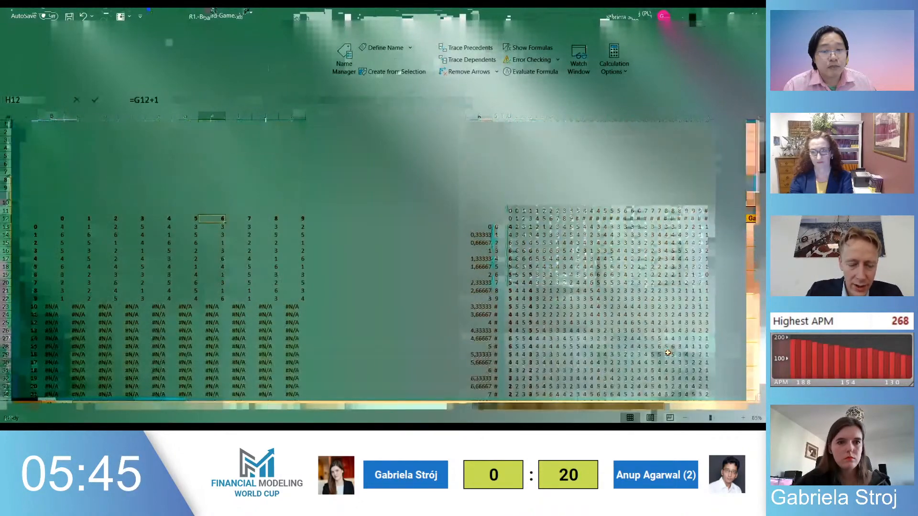
Evaluate the B23 lookup formula step by step up to its first MATCH
key("Down")
key("Down")
key("Down")
key("Down")
key("Down")
key("Down")
key("Down")
key("Down")
key("Down")
key("Down")
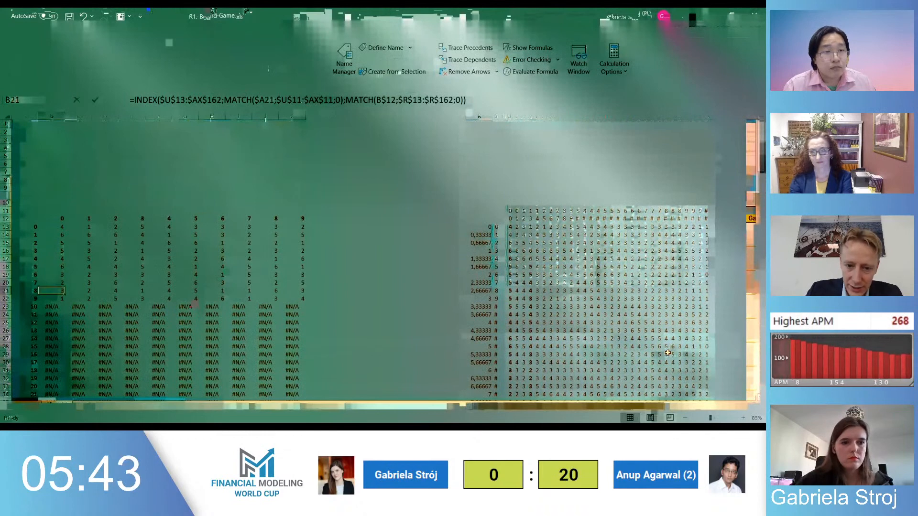
key("alt+m")
key("v")
key("Return")
key("Return")
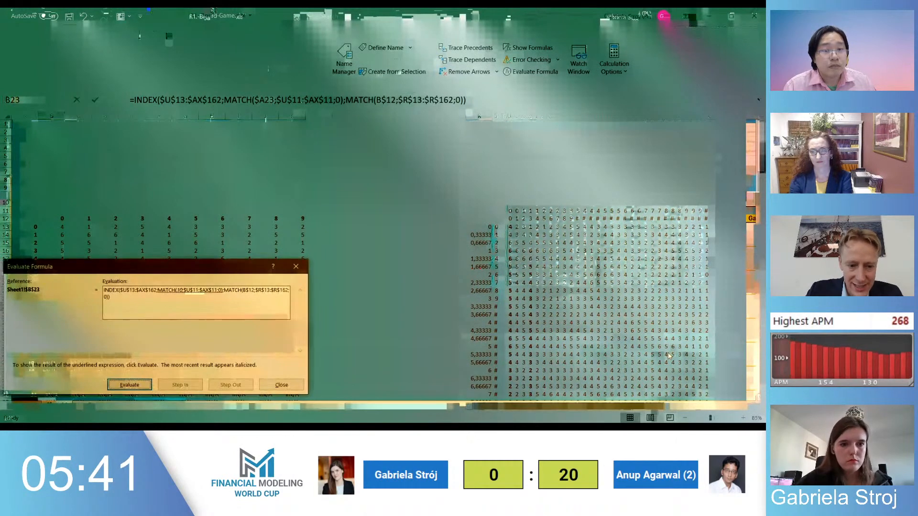
key("Escape")
key("F2")
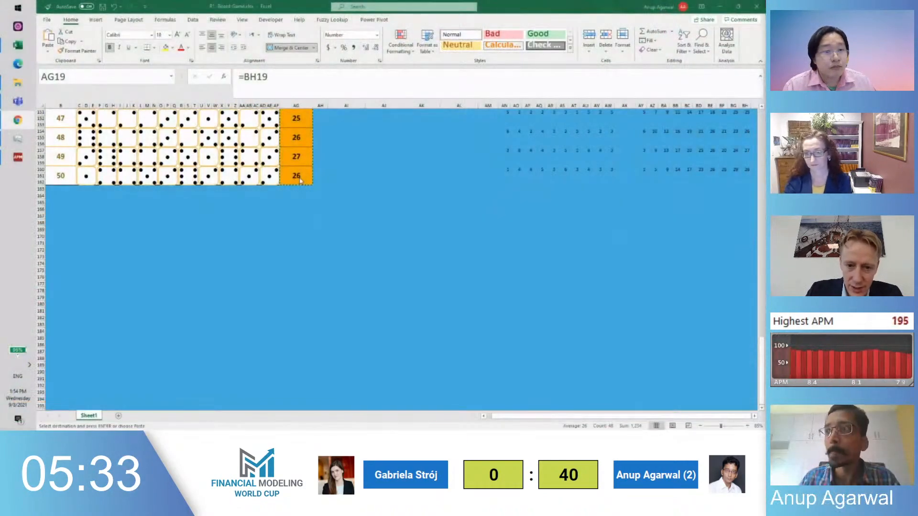
key("alt+Tab")
key("Up")
key("Up")
key("Up")
key("Up")
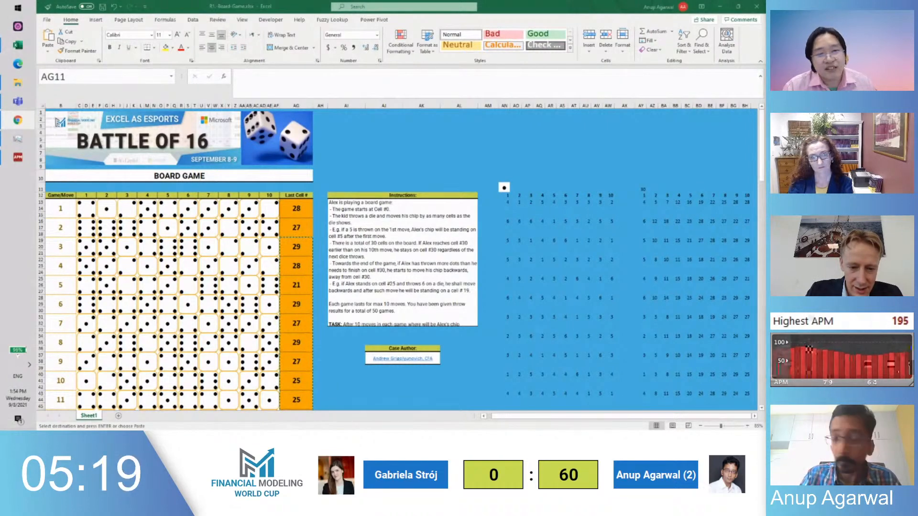
key("alt+Tab")
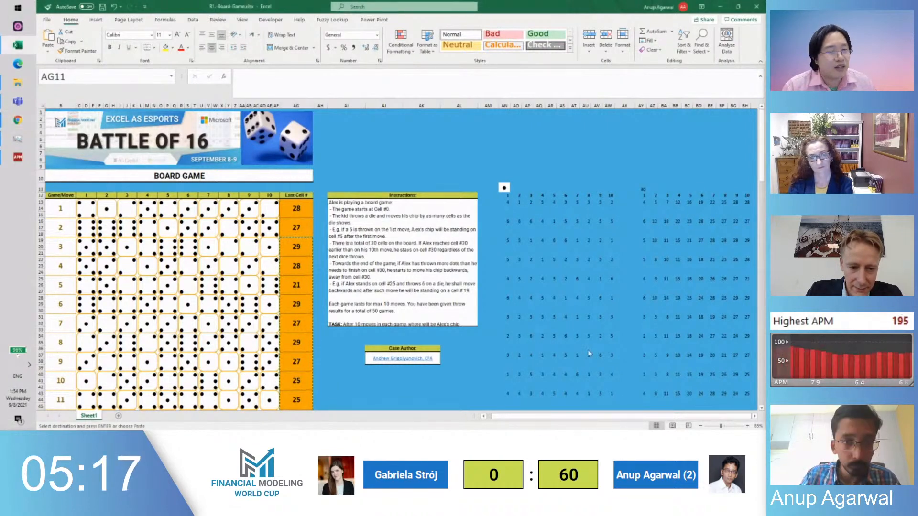
Replace the Last Cell # formula for game 6 in AG28 with its calculated value
left_click(309, 253)
key("Down")
key("Down")
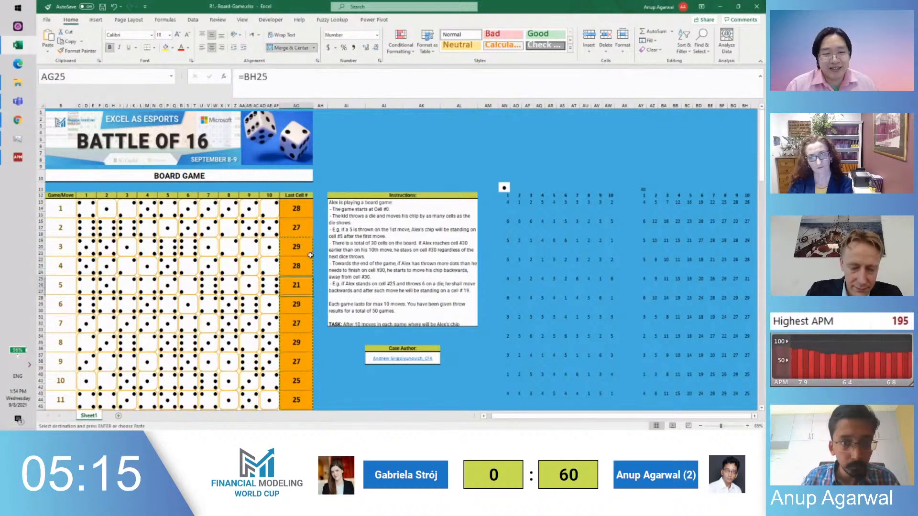
key("Down")
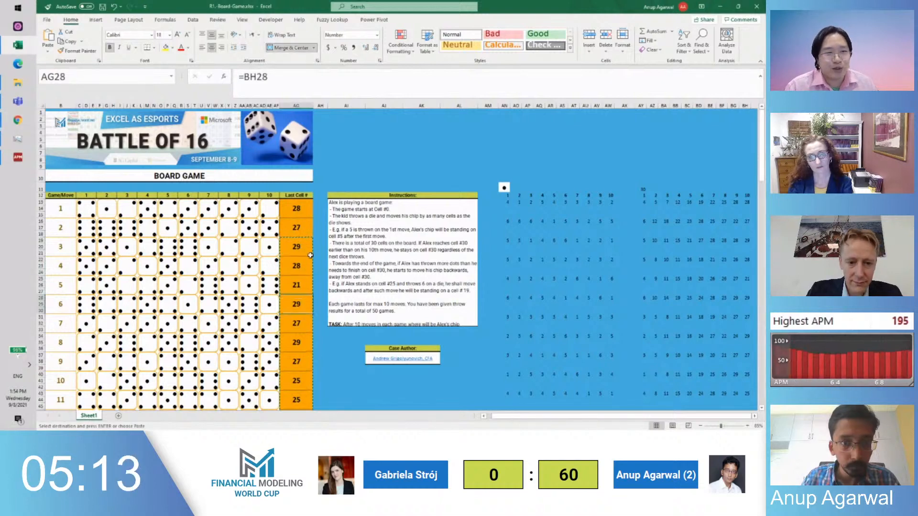
key("Down")
key("F2")
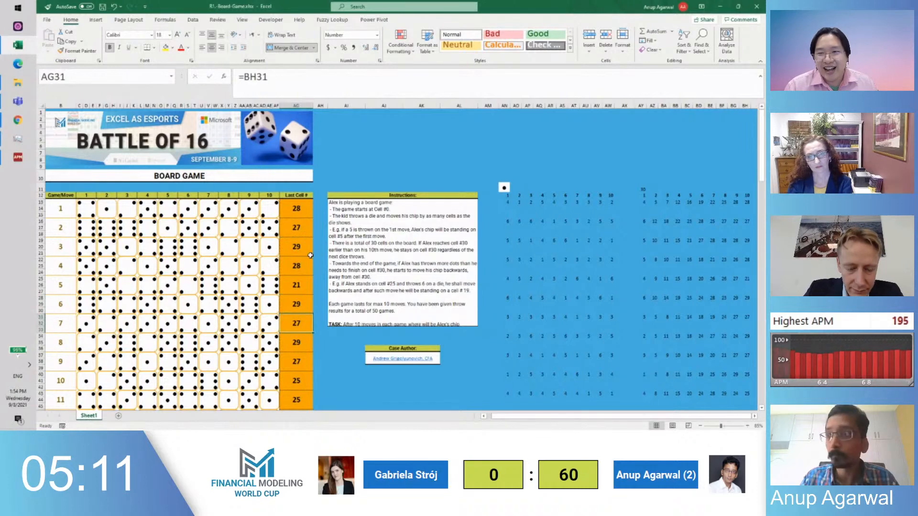
key("F9")
key("Return")
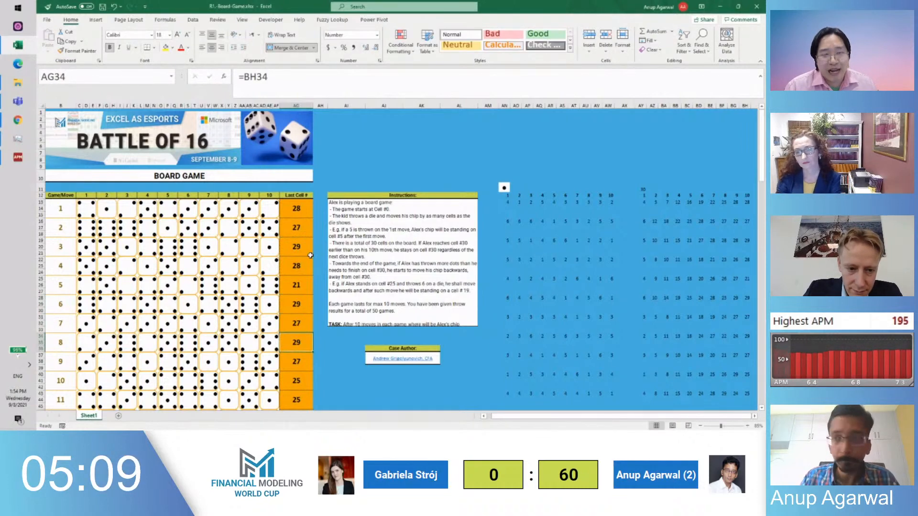
Copy the game 5 Last Cell # formula from AG25 into the entries below it, through game 9
left_click(283, 302)
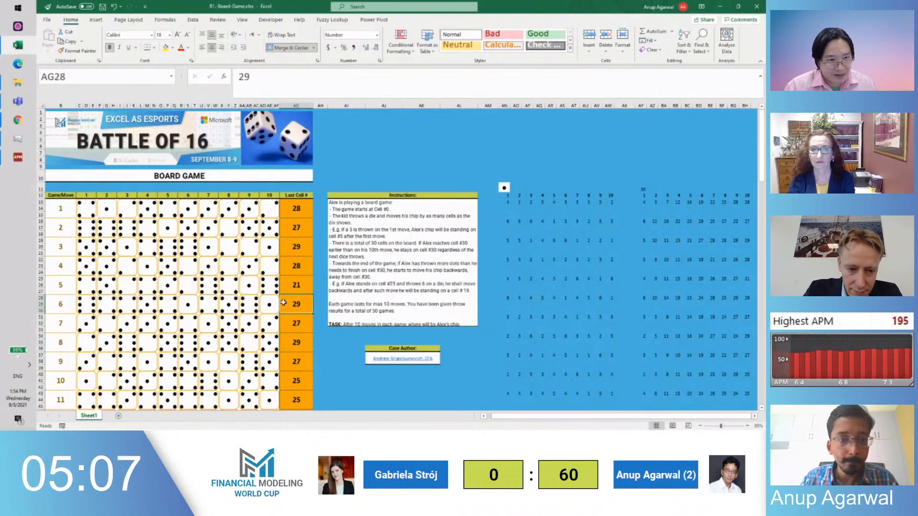
key("Up")
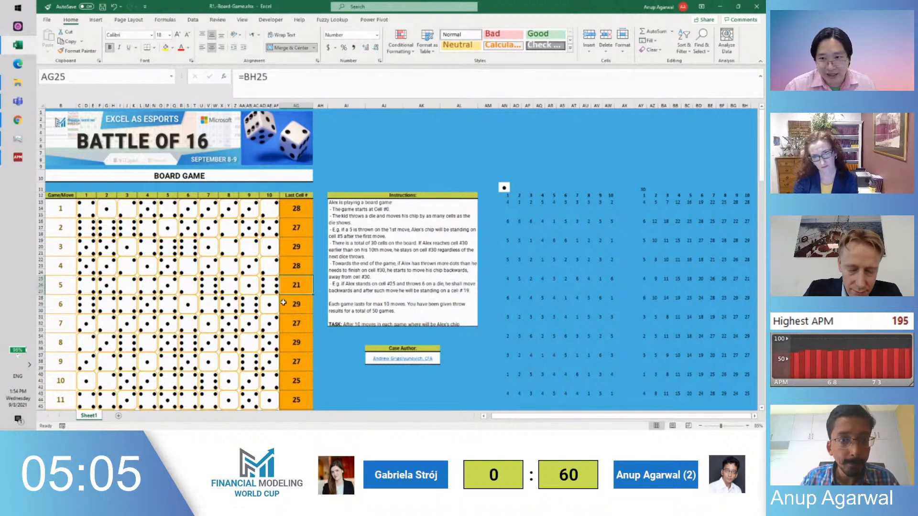
key("ctrl+c")
left_click(283, 302)
key("Down")
key("Down")
key("ctrl+v")
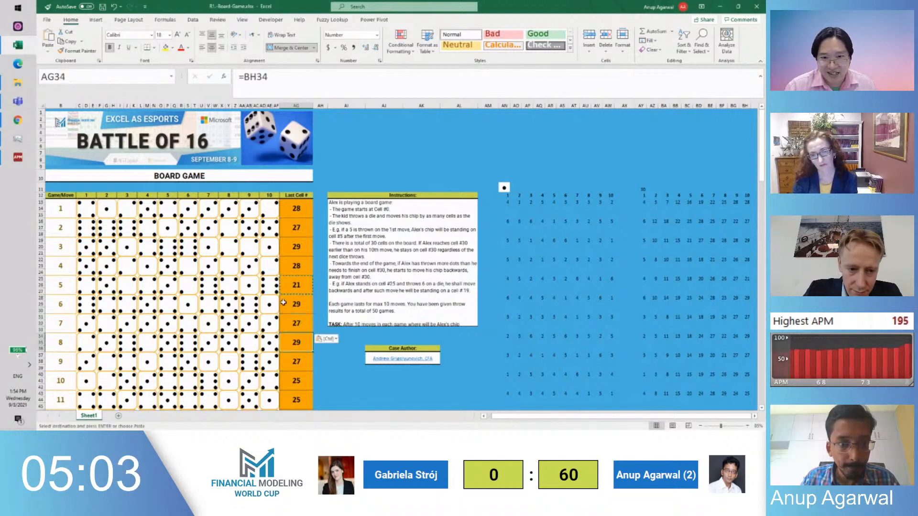
key("Down")
key("ctrl+v")
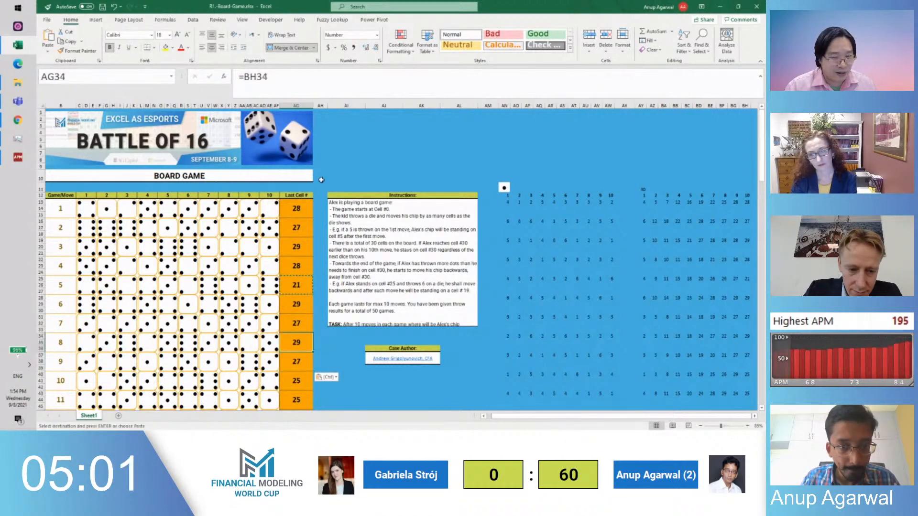
Paste the Last Cell # results of all 50 games, starting from AG13, as values into A1 of a new sheet
key("Up")
left_click(297, 197)
key("shift+Page_Down")
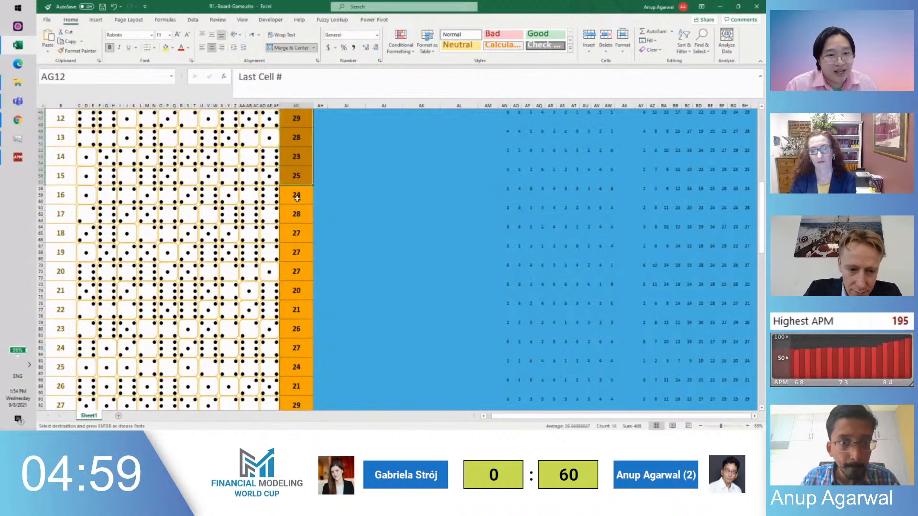
key("Down")
key("Up")
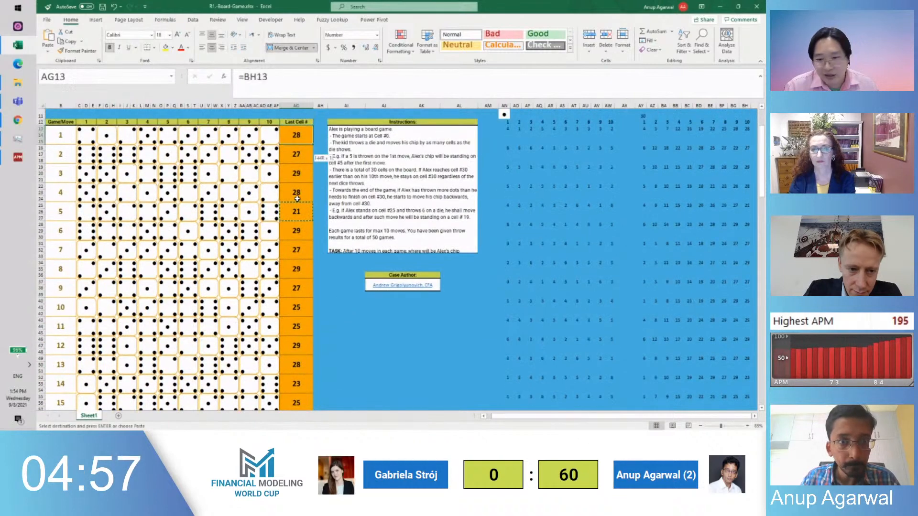
key("Down")
key("shift+Page_Down")
key("shift+Page_Down")
key("shift+Page_Down")
key("shift+Page_Down")
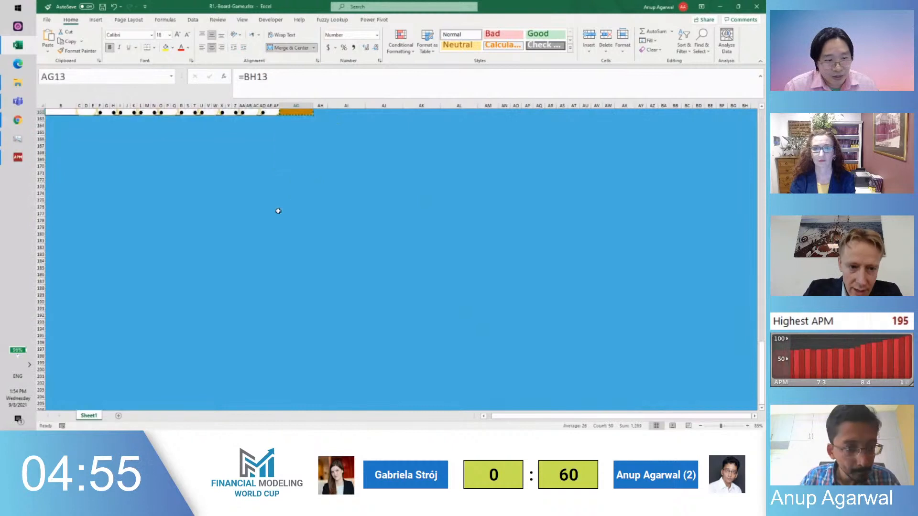
left_click(119, 415)
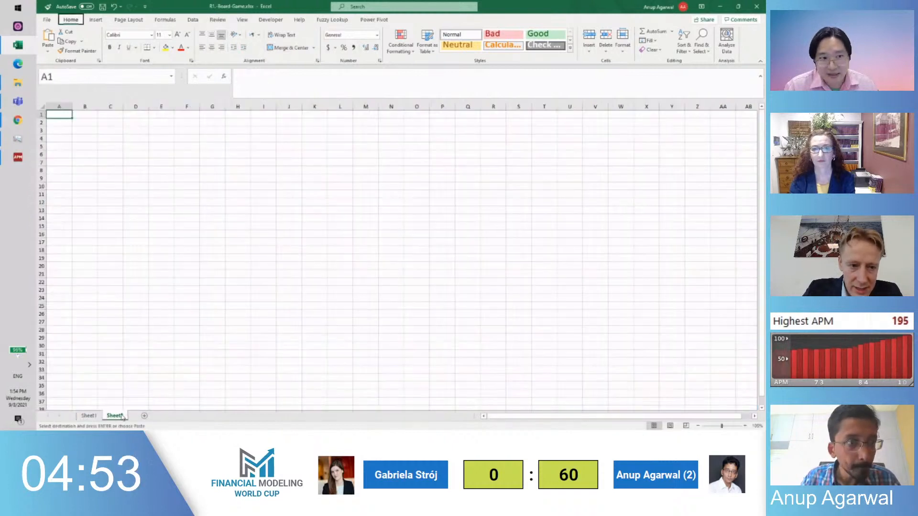
key("ctrl+v")
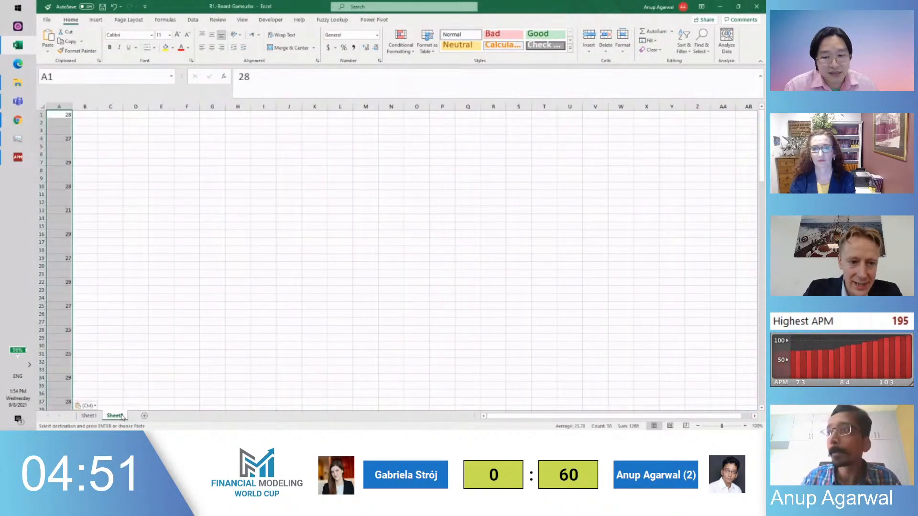
Copy the pasted results column in Sheet2 and switch to the browser
key("ctrl+c")
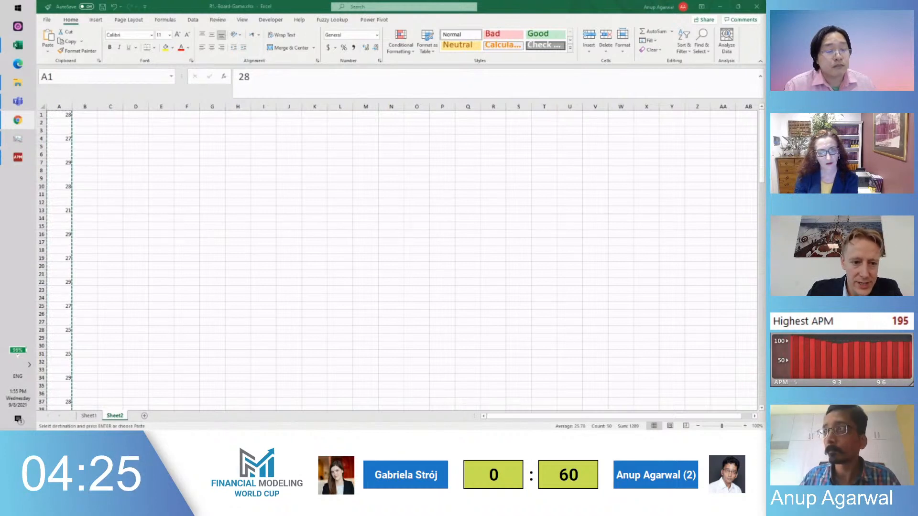
key("alt+Tab")
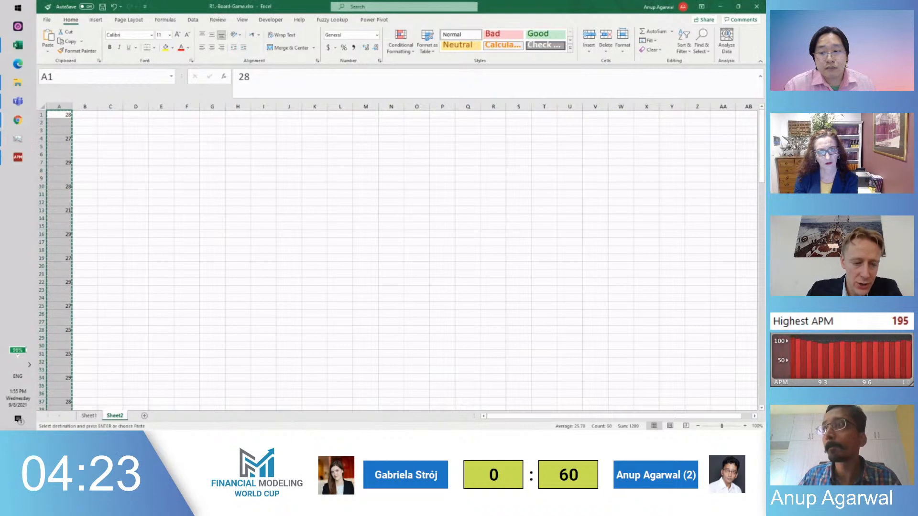
key("alt+Tab")
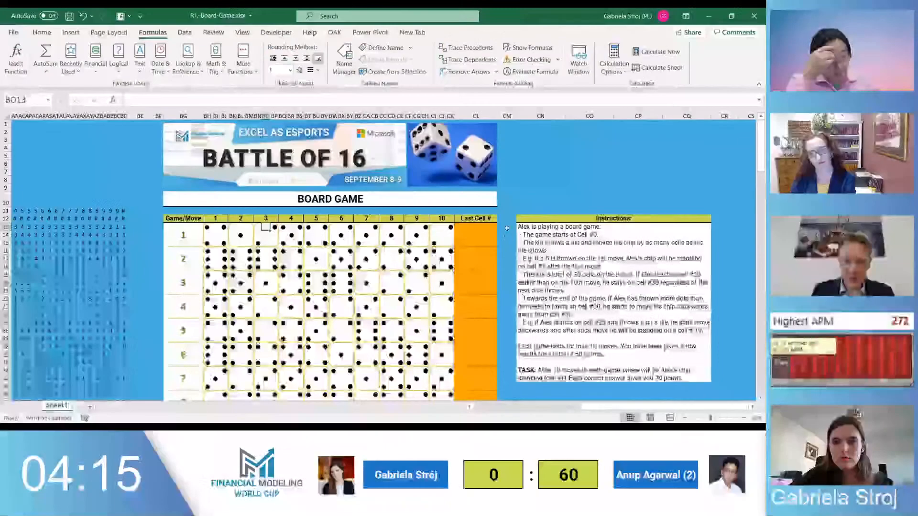
Insert three blank columns at CN, before the Instructions block
key("Right")
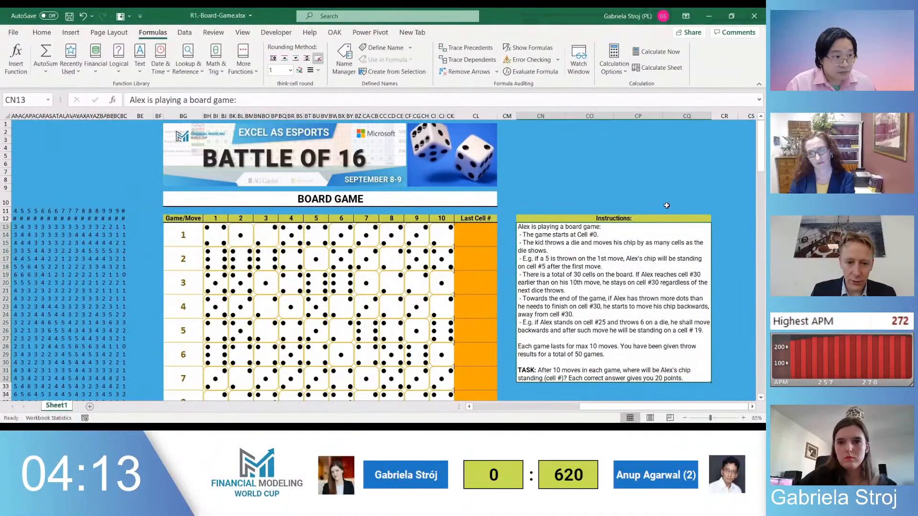
left_click(540, 115)
key("ctrl+plus")
key("ctrl+plus")
key("ctrl+plus")
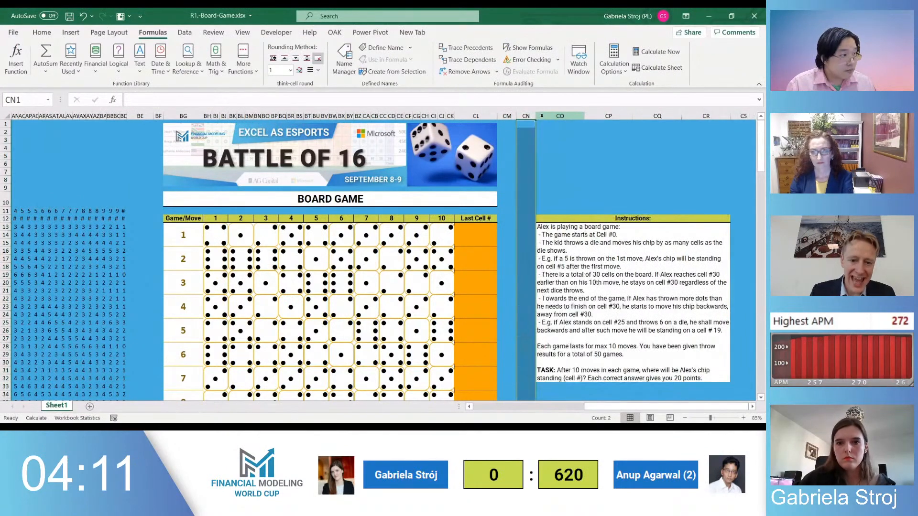
Start a row counter with 0 in CN13 and the formula =CN13+1 in CN14
left_click(507, 234)
left_click(526, 227)
type("0")
key("Return")
key("Up")
key("Up")
key("Down")
key("Down")
type("=")
key("Up")
type("+1")
key("ctrl+Return")
Copy the counter formula from CN14 down to row 162, the last row of game 50
key("ctrl+c")
key("shift+Page_Down")
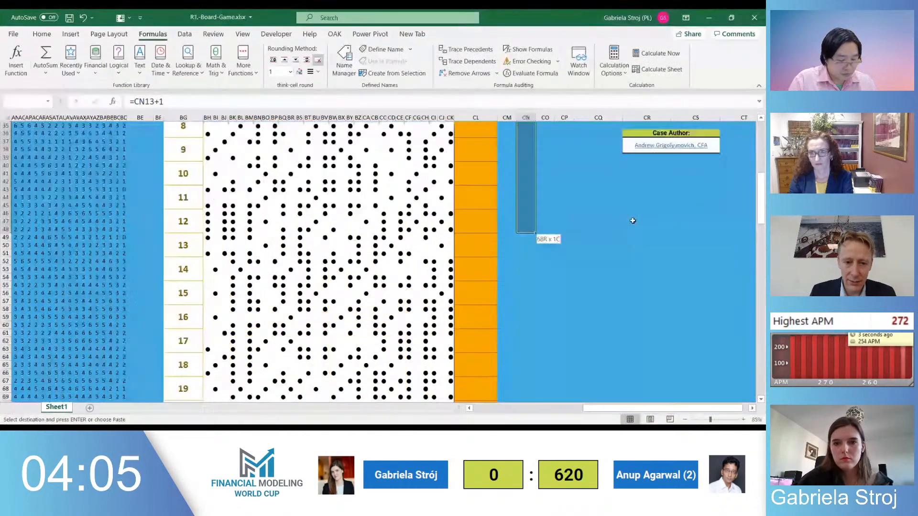
key("shift+Page_Down")
key("shift+Page_Down")
key("shift+Page_Down")
key("shift+Page_Down")
key("shift+Page_Down")
key("shift+Page_Down")
key("shift+Page_Down")
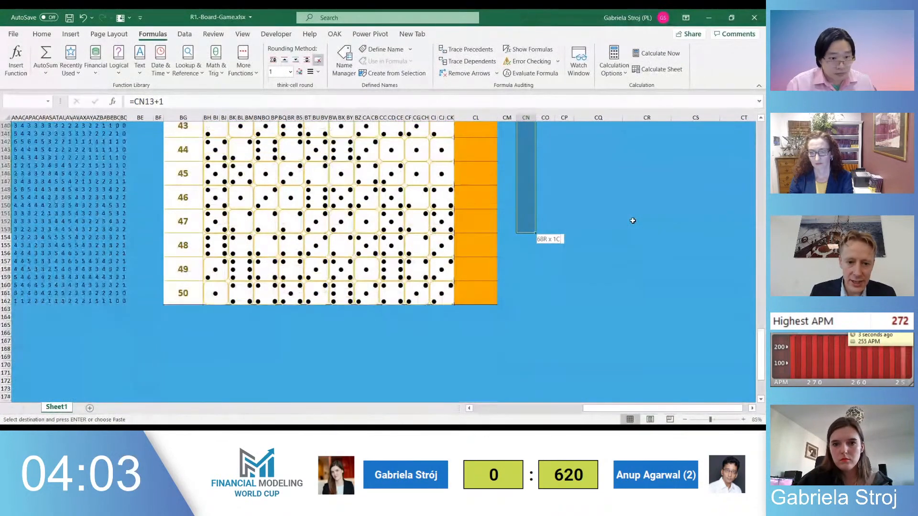
key("shift+Page_Up")
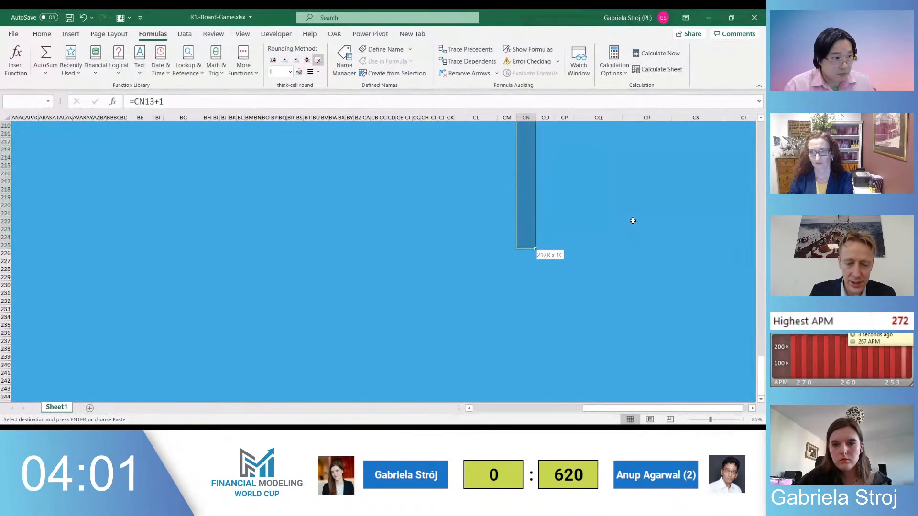
key("shift+Page_Up")
key("shift+Page_Up")
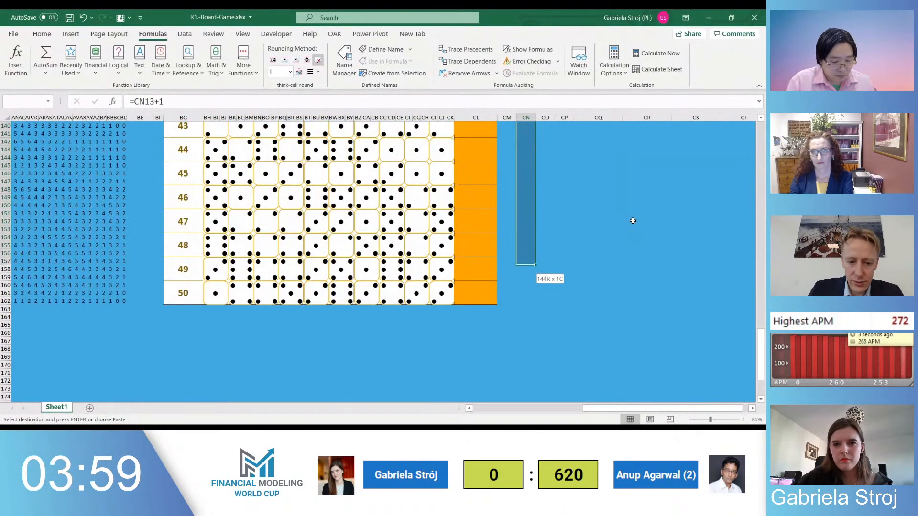
key("Return")
Enter the formula =CN13/3 in CO13 to turn the row counter into a game index
key("Right")
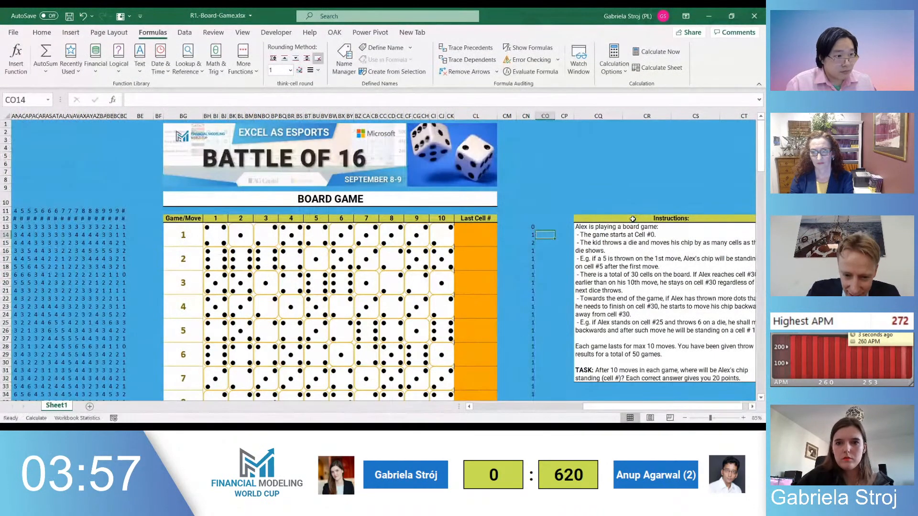
key("Up")
type("=")
key("Left")
key("Return")
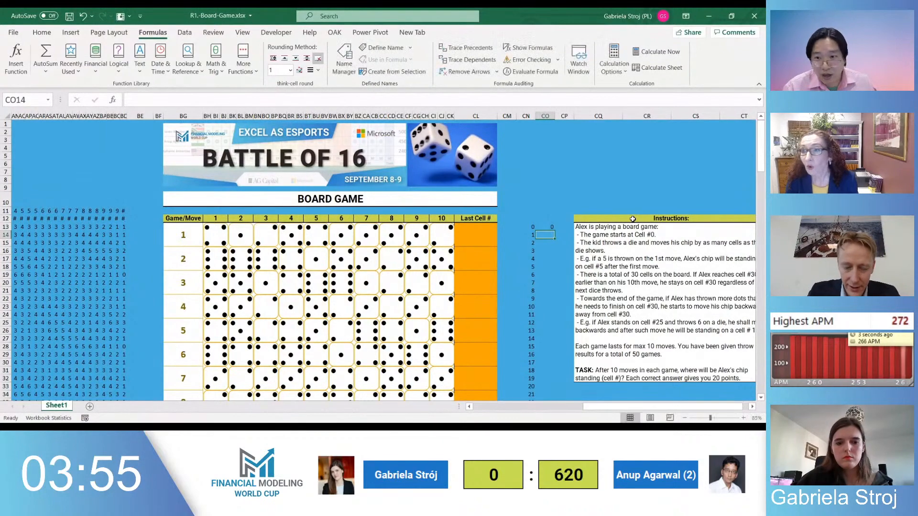
key("Up")
key("F2")
type("/3")
key("Return")
key("Up")
Copy the divide-by-three formula from CO13 down to CO162 and return to CP13
key("ctrl+c")
key("Left")
key("ctrl+Down")
key("Right")
key("ctrl+shift+Up")
key("ctrl+v")
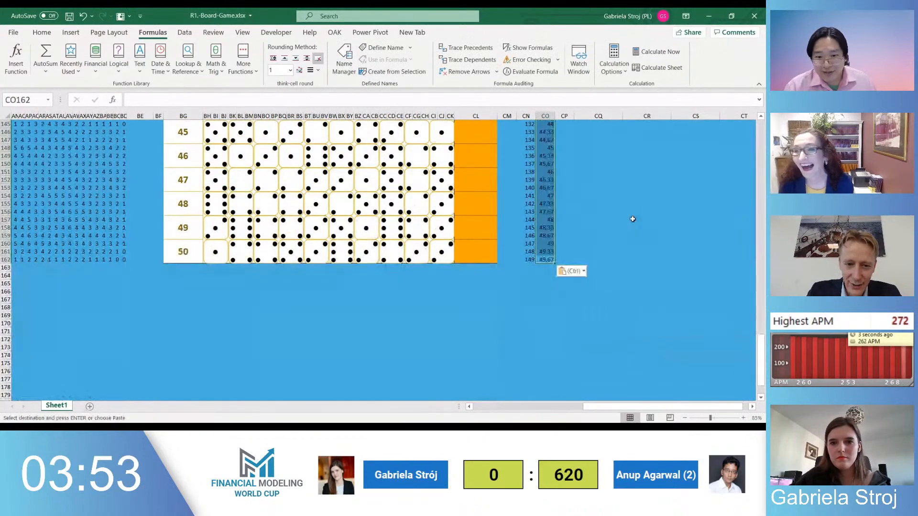
key("ctrl+Up")
key("Right")
type("=")
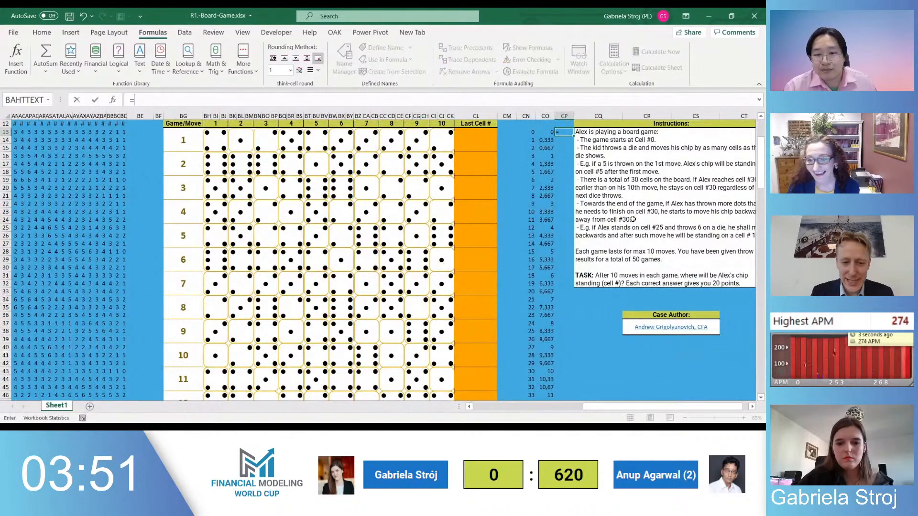
type("roundup(")
key("Left")
key("Escape")
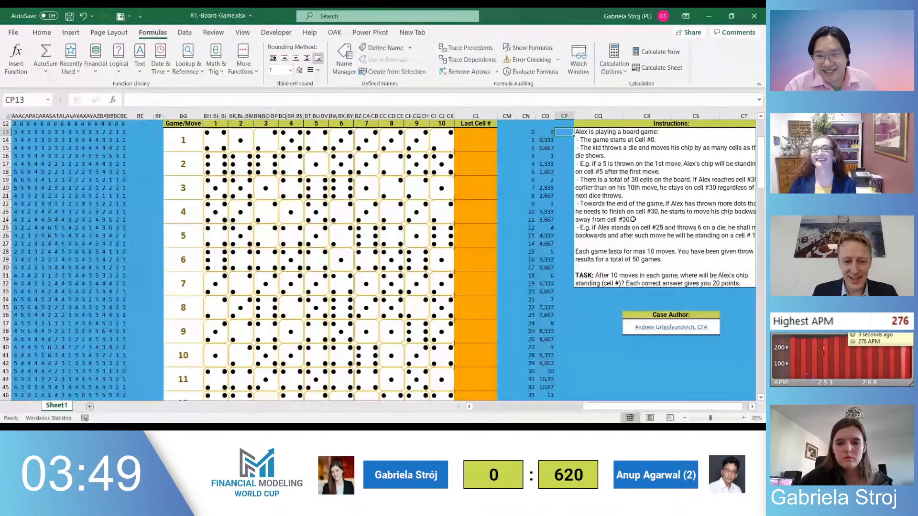
Start an INDEX formula in CP13 that returns from the final position column, $V$13:$V$85
type("=index(")
key("ctrl+Left")
key("ctrl+Left")
key("ctrl+Left")
key("ctrl+Left")
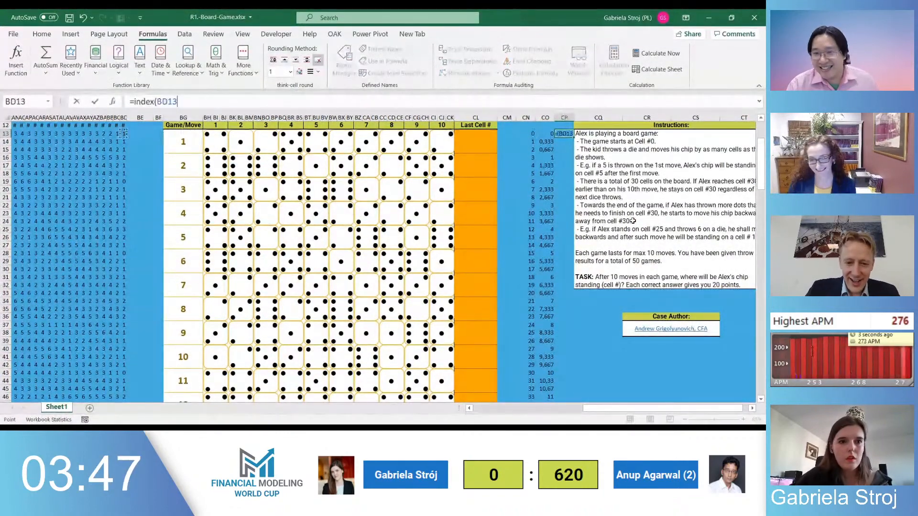
key("ctrl+Left")
key("ctrl+Left")
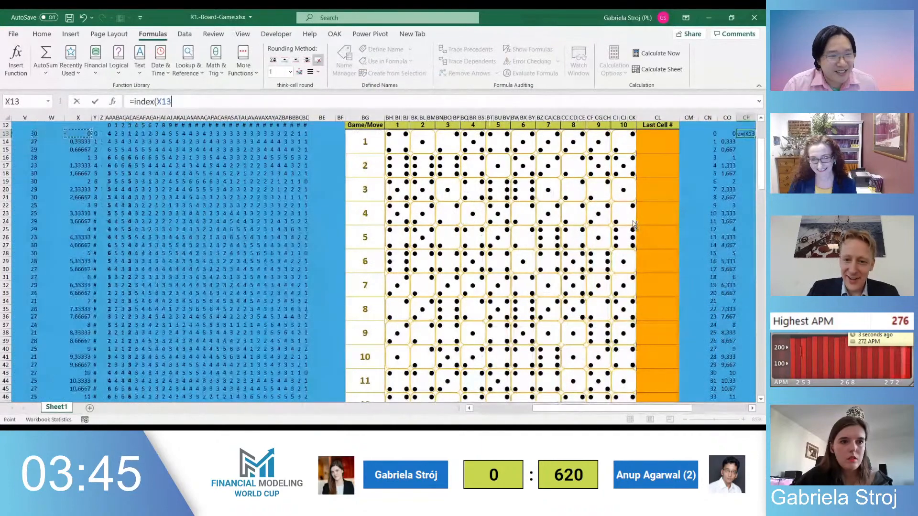
key("ctrl+shift+Down")
key("F4")
Complete the CP13 formula with MATCH(CO13;$A$13:$A$85;0) as the row argument
type(";mat")
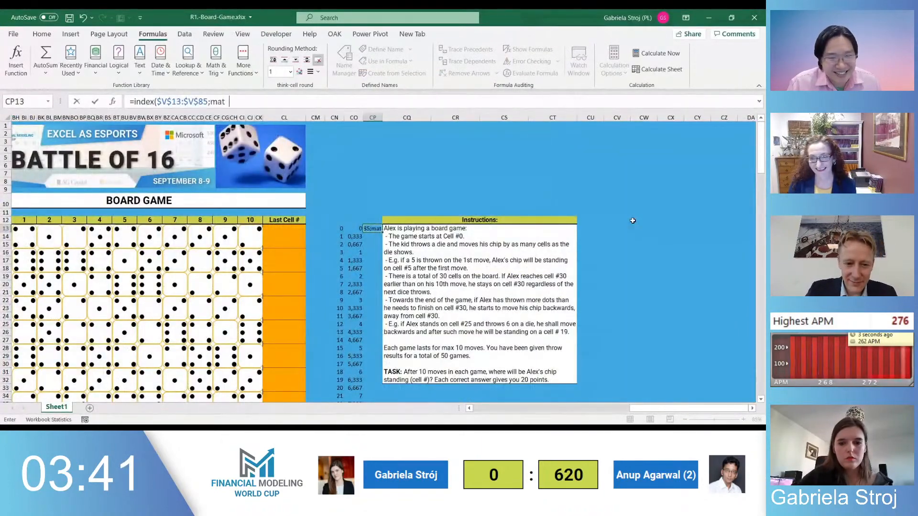
type("ch(CO13;")
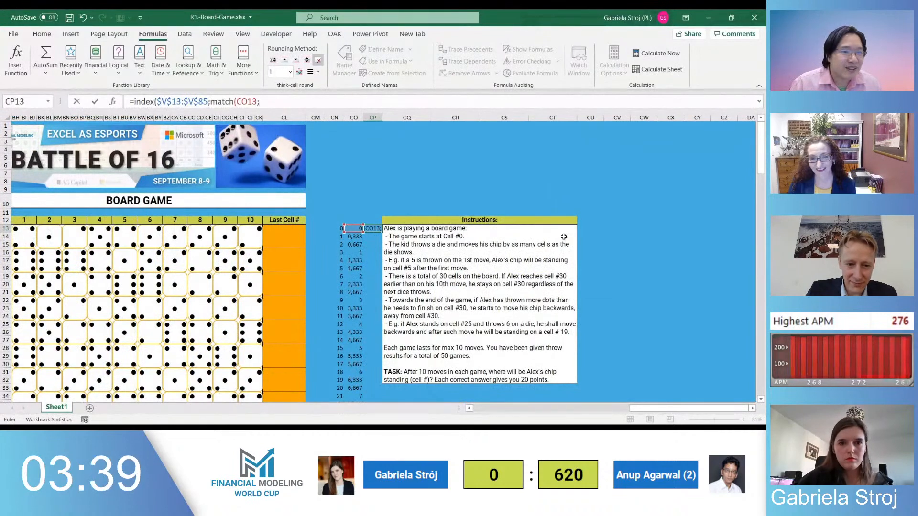
key("ctrl+Left")
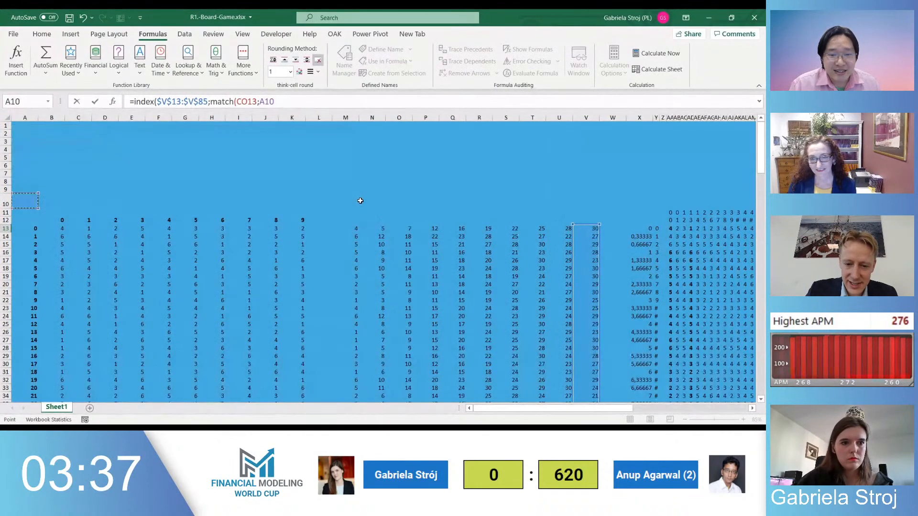
key("Down")
key("Down")
key("Down")
key("ctrl+shift+Down")
key("F4")
type(";0")
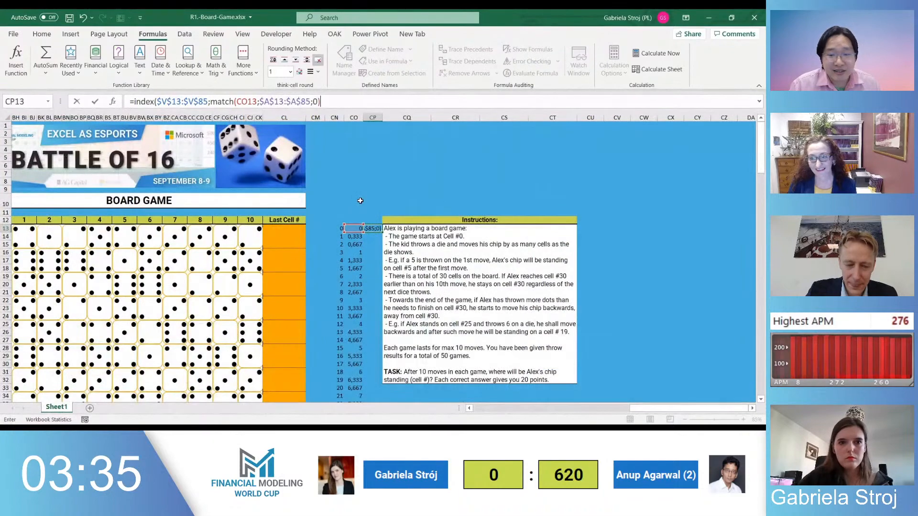
type(")")
key("ctrl+Return")
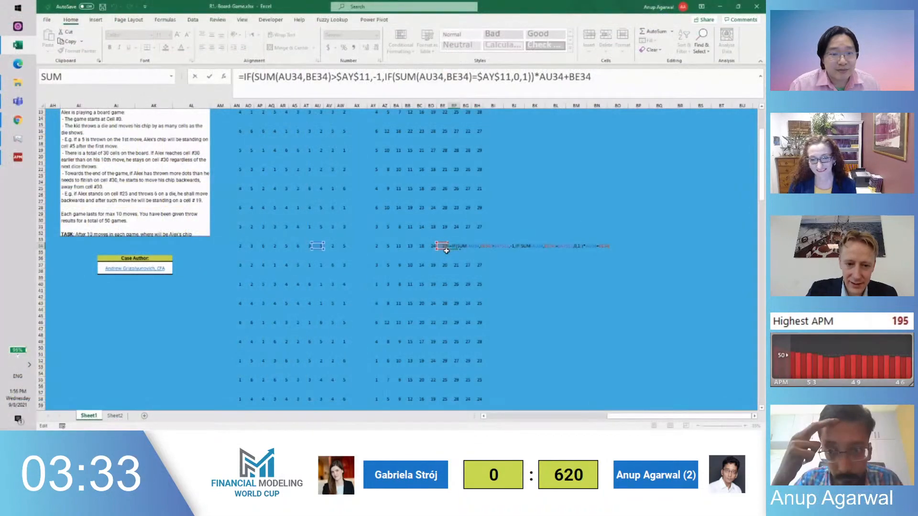
Check the game 8 position formulas in BF34 and BH34 and the Last Cell # formula for game 50 in AG160
key("ctrl+Return")
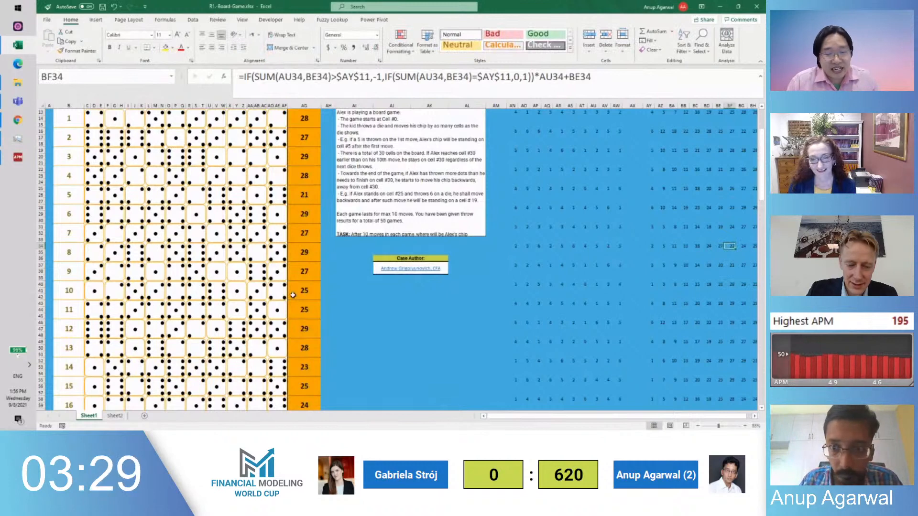
key("Right")
key("Right")
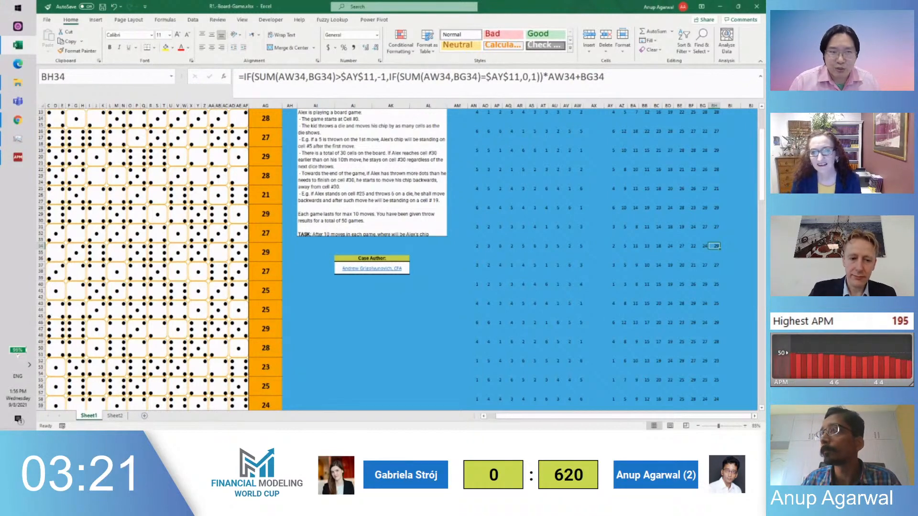
key("alt+Tab")
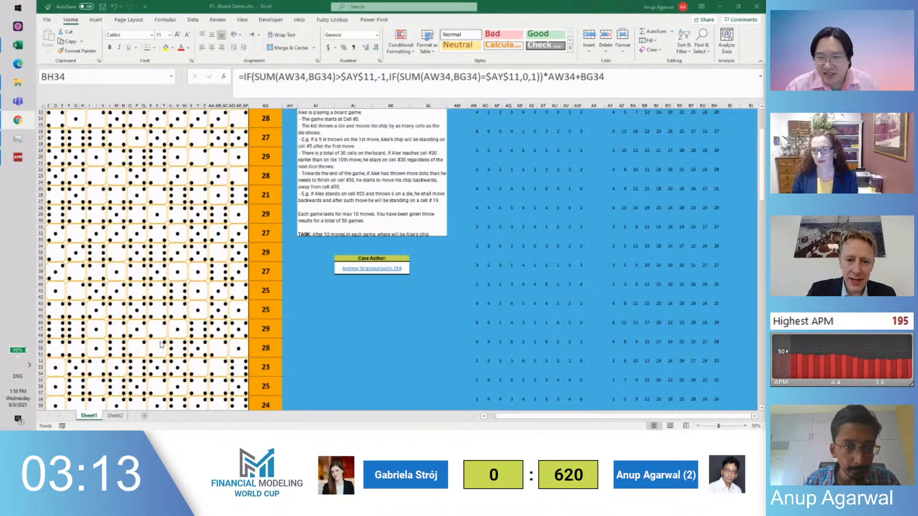
key("alt+Tab")
key("Right")
scroll(248, 320, "down", 20)
left_click(304, 324)
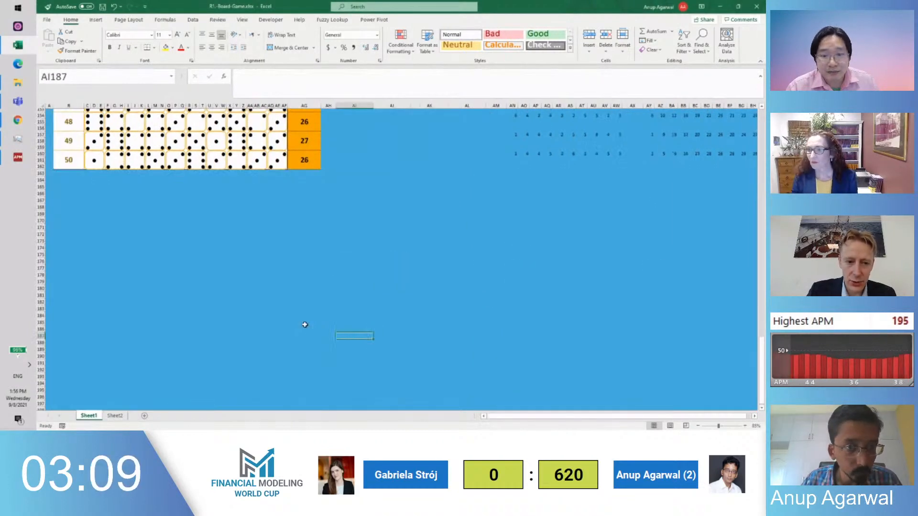
left_click(306, 155)
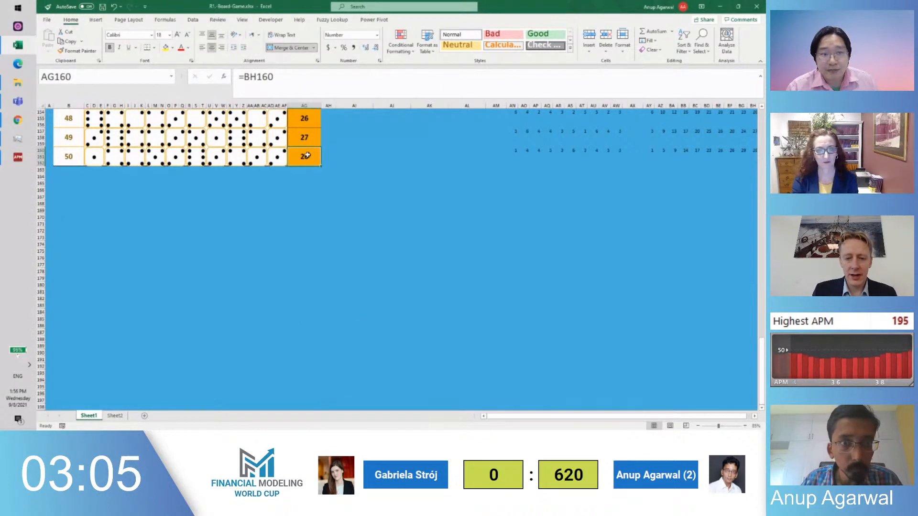
Examine the move 10 position formula for game 2 in BH16 and trace the cells it references
scroll(307, 155, "up", 20)
left_click(590, 208)
scroll(589, 209, "right", 6)
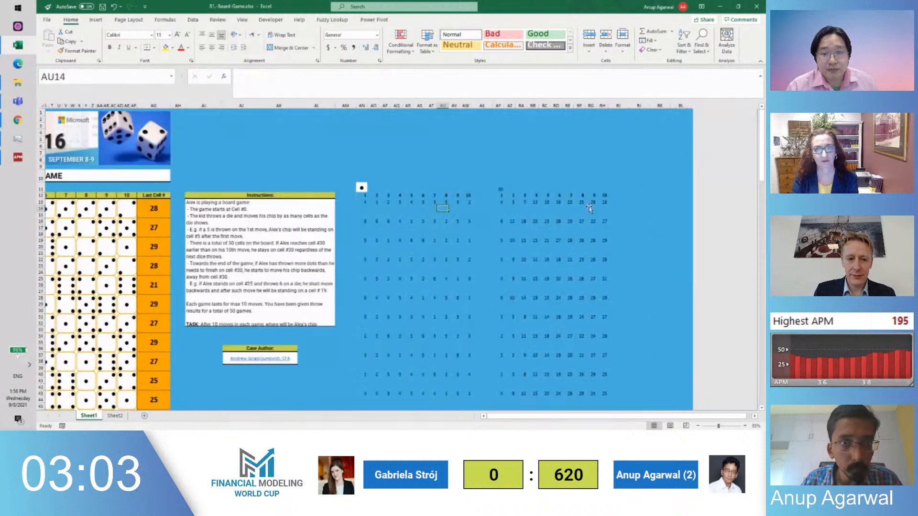
scroll(589, 208, "right", 2)
left_click(534, 223)
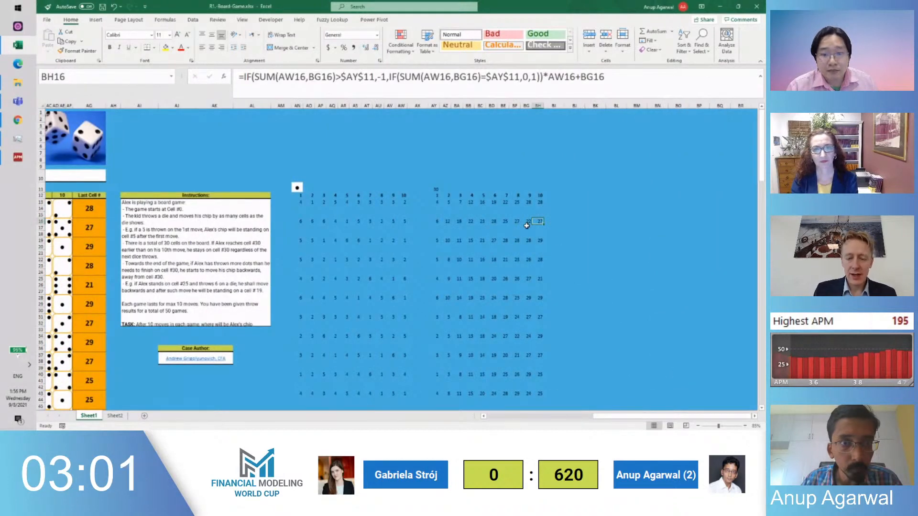
key("F2")
scroll(427, 282, "left", 2)
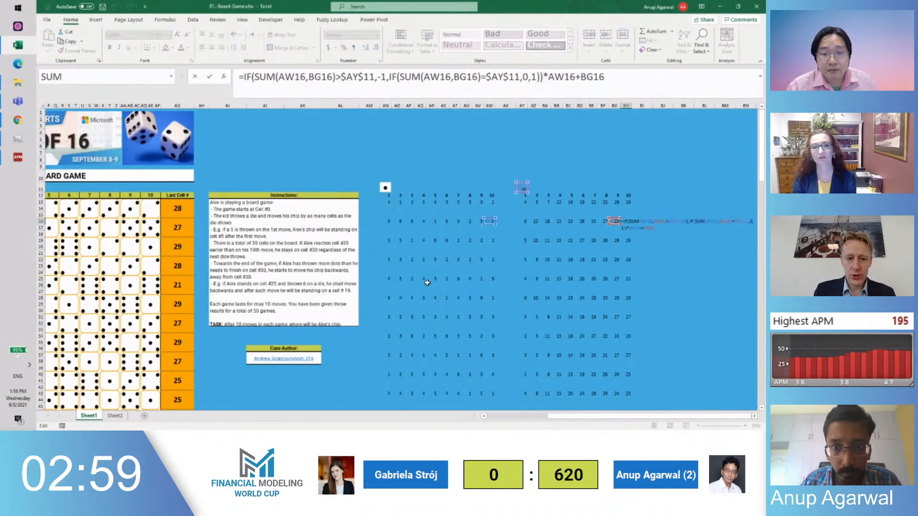
key("Escape")
key("F2")
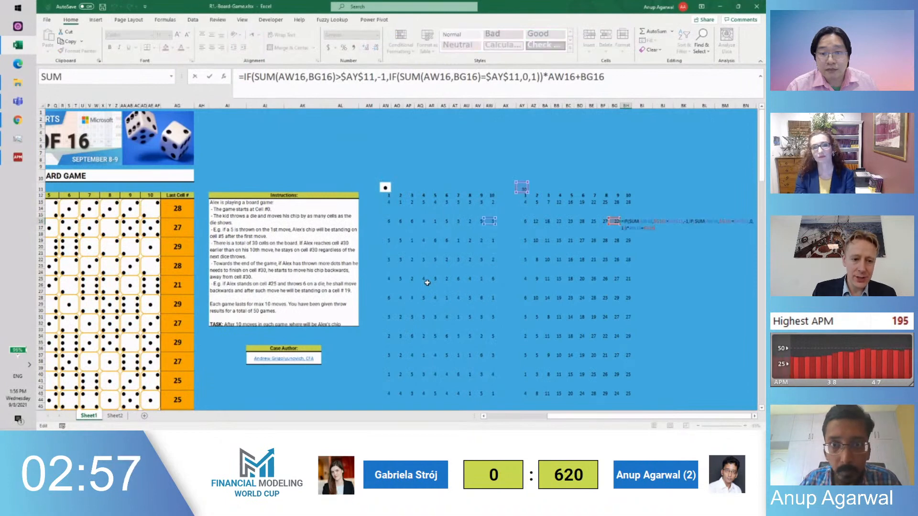
Examine the game 1 position formulas in AY13 and BB13
key("Escape")
key("ctrl+Left")
key("ctrl+Up")
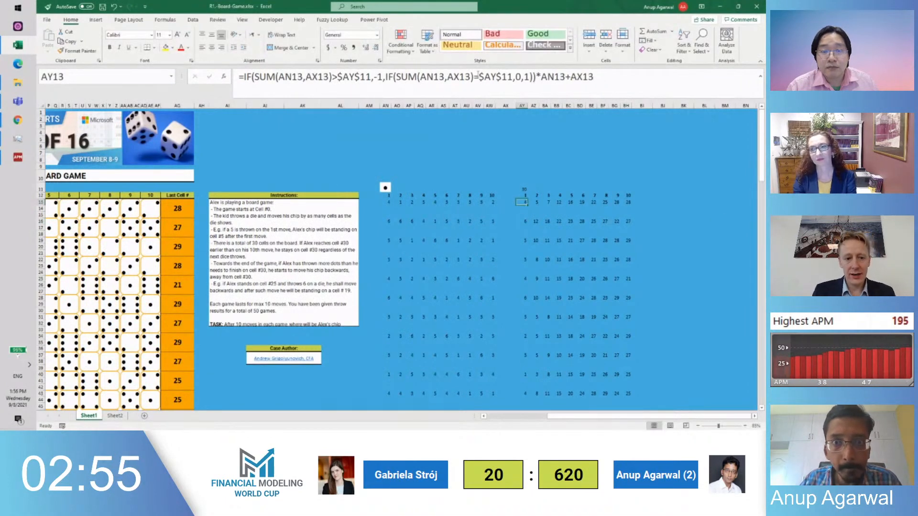
key("F2")
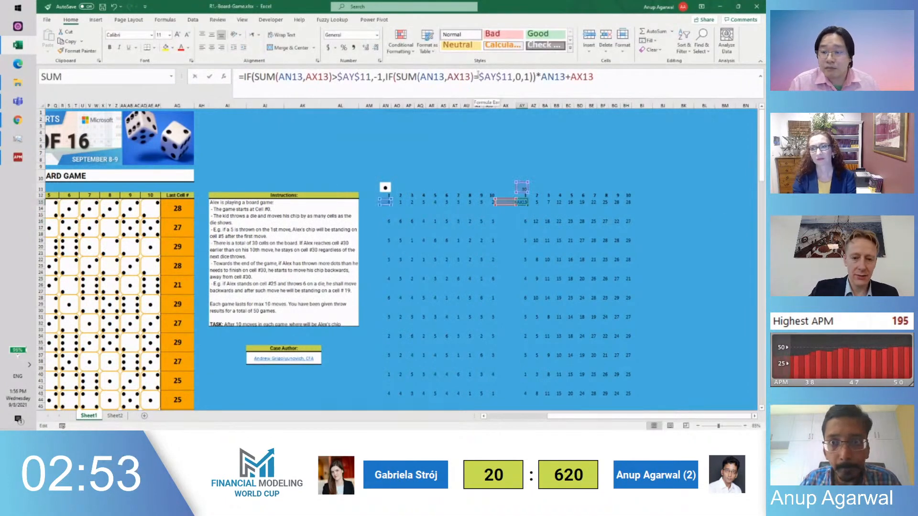
left_click(478, 75)
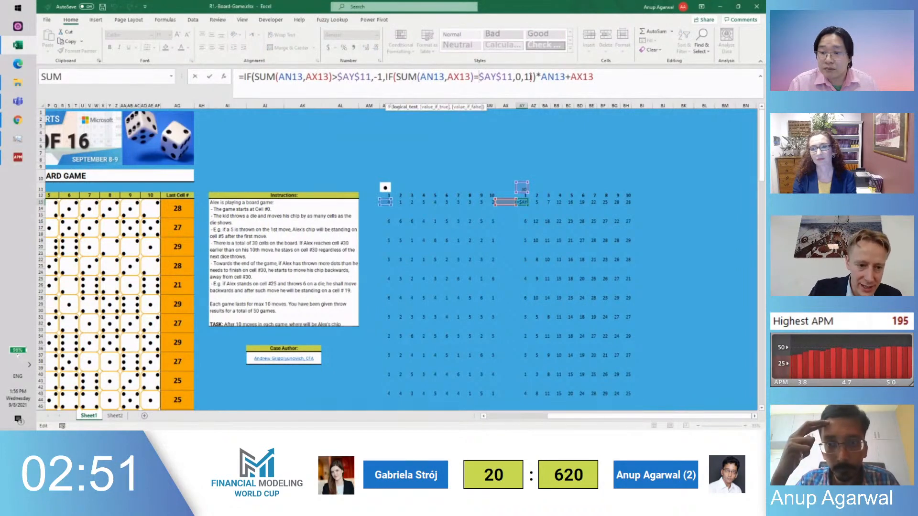
key("Escape")
key("Right")
key("Right")
key("Right")
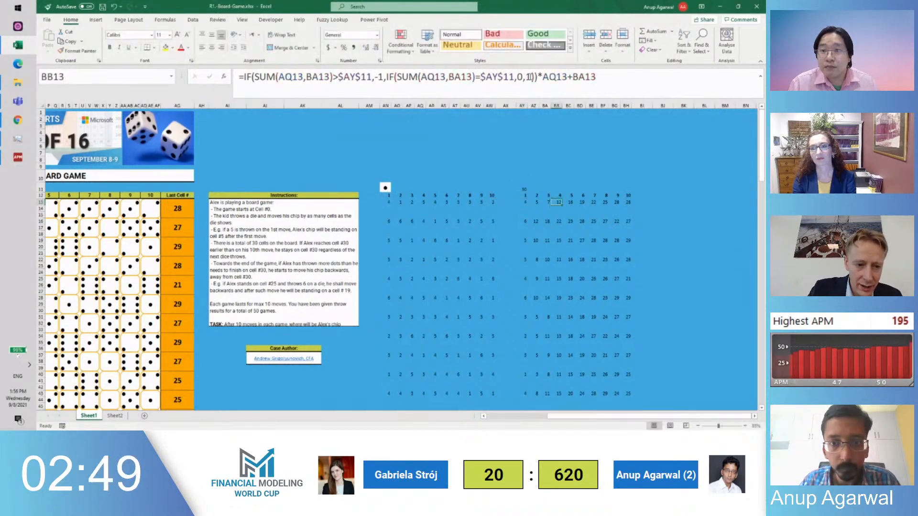
Check the COUNTIFS formula in AW13 that counts the dots of game 1's move 10
key("Left")
key("Left")
key("Left")
key("Left")
key("Left")
key("F2")
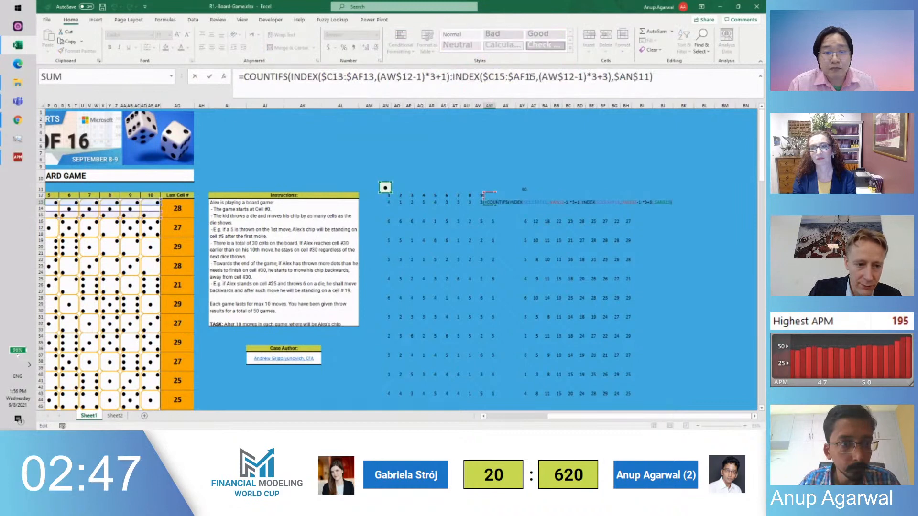
key("Escape")
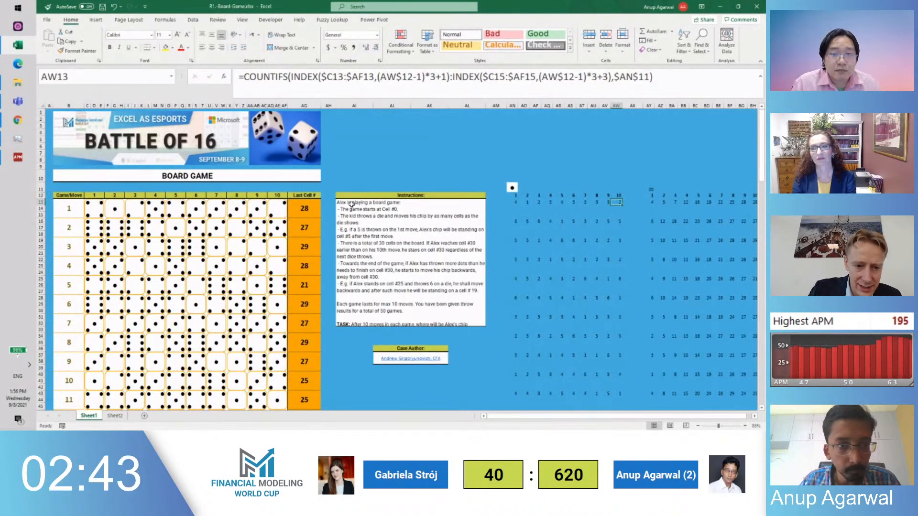
Check the COUNTIFS dot-count formula for game 20's move 10 in AW70
scroll(352, 288, "down", 12)
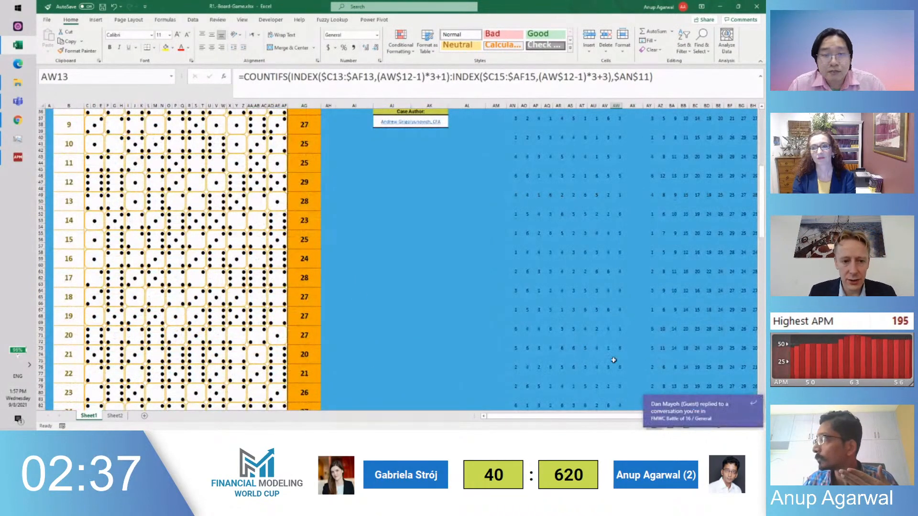
left_click(560, 317)
key("ctrl+Down")
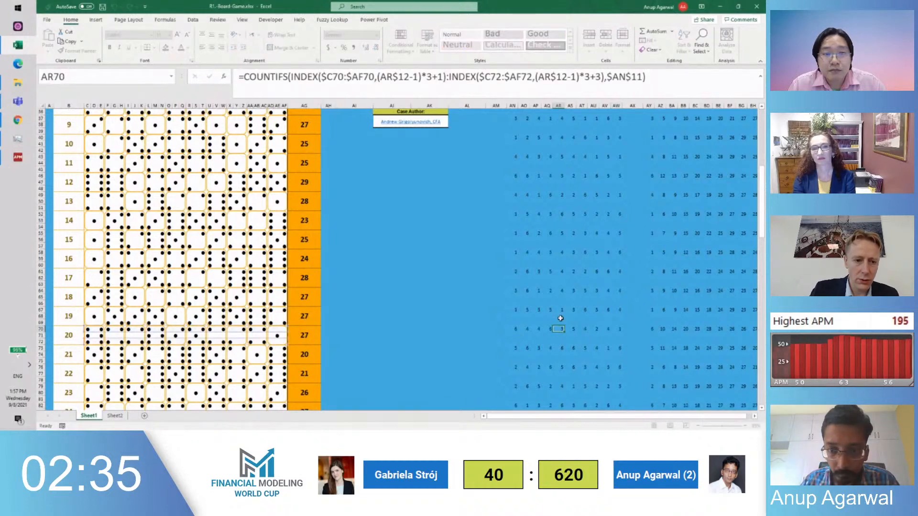
key("ctrl+Right")
key("F2")
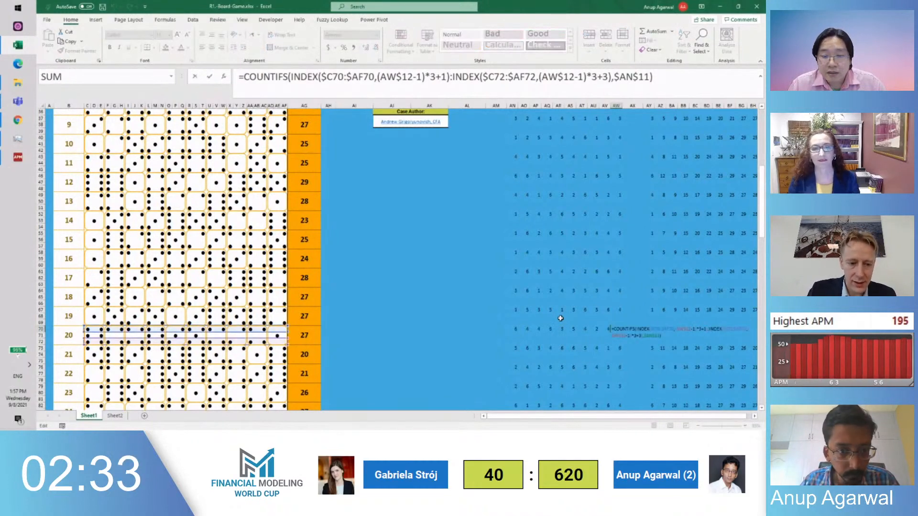
key("Escape")
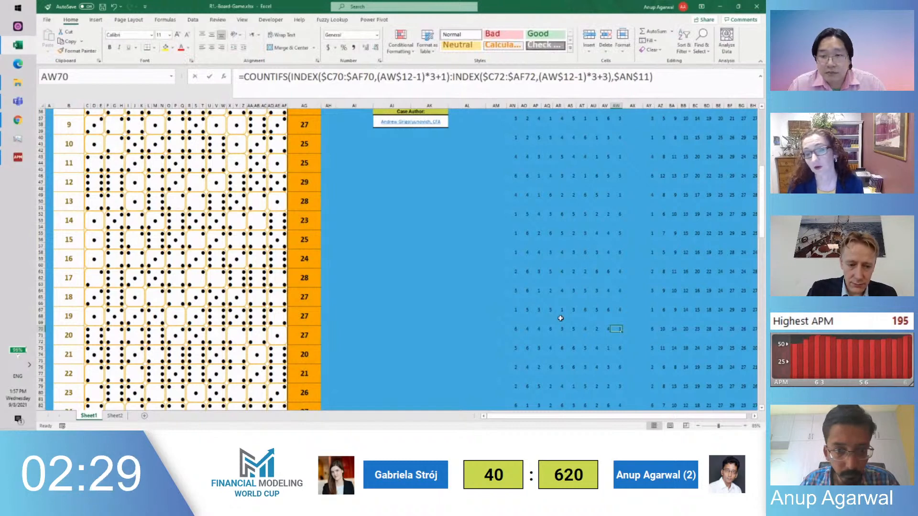
Inspect game 20's Last Cell # formula in AG70 and confirm it as =BH70
left_click(316, 335)
type("=BH70")
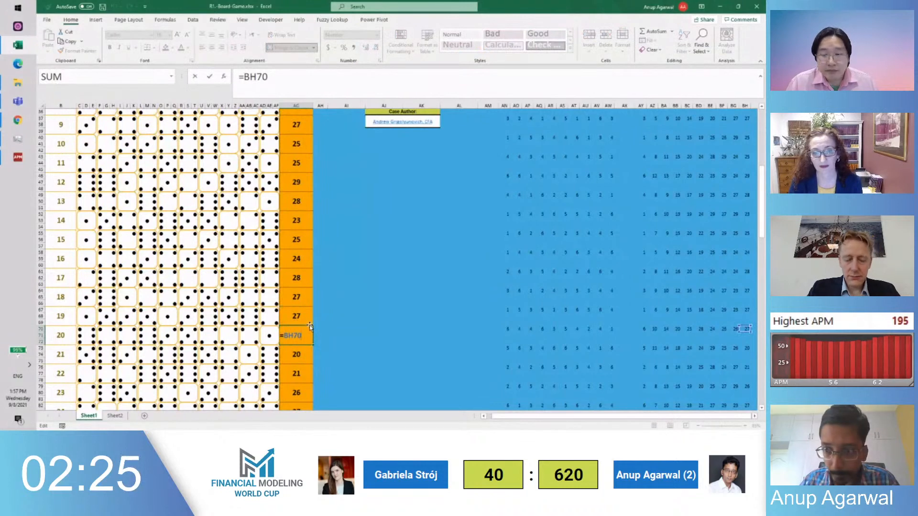
key("ctrl+Return")
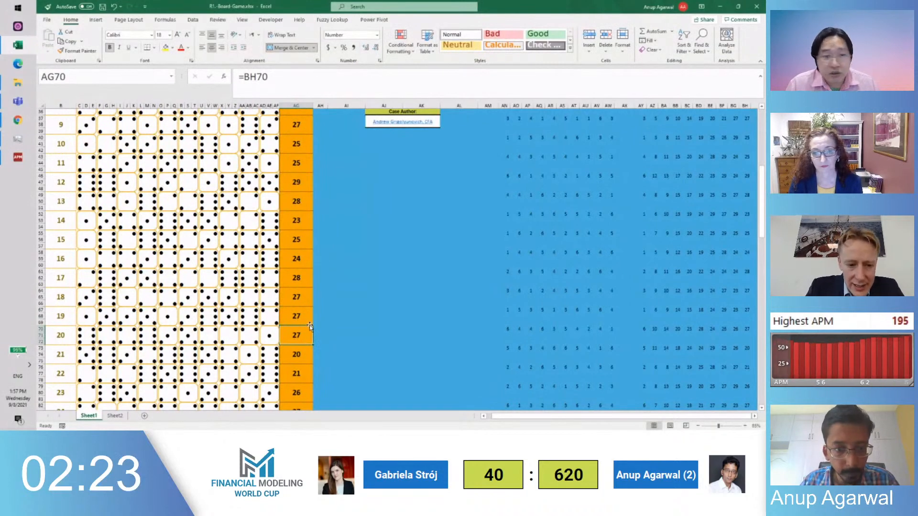
Copy game 1's Last Cell # formula and select the Last Cell # cells from game 2 downward as the destination
key("ctrl+Up")
scroll(292, 224, "up", 1)
left_click(293, 209)
key("ctrl+c")
left_click_drag(290, 232, 290, 238)
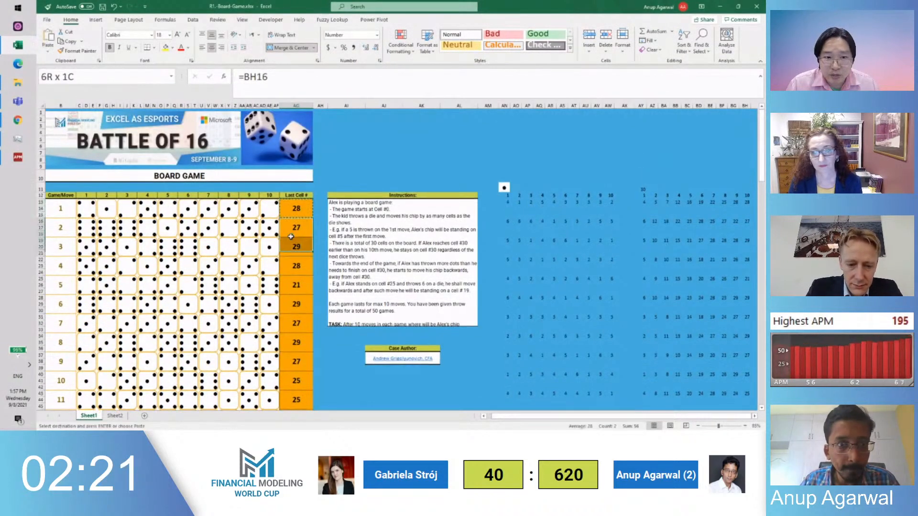
key("ctrl+shift+Down")
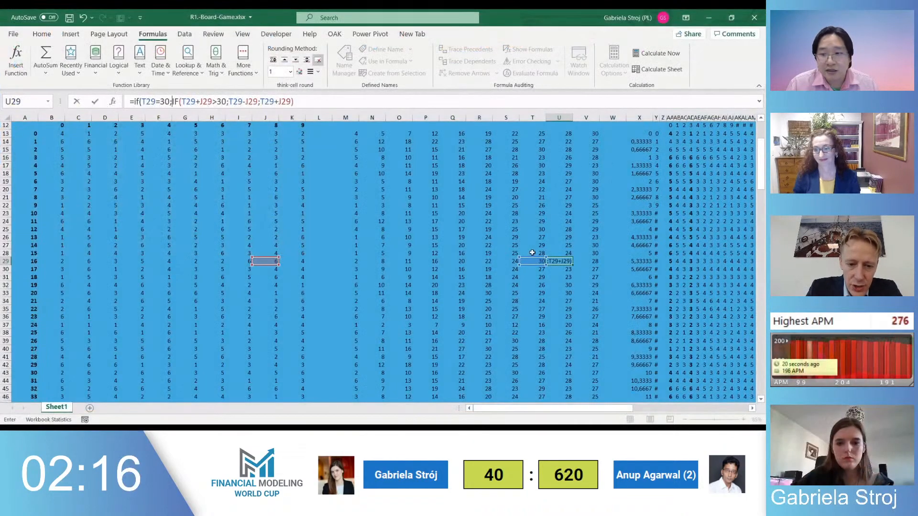
Complete the U29 formula as =IF(T29=30;30;IF(T29+J29>30;T29-J29;T29+J29)) and copy it
type("30;")
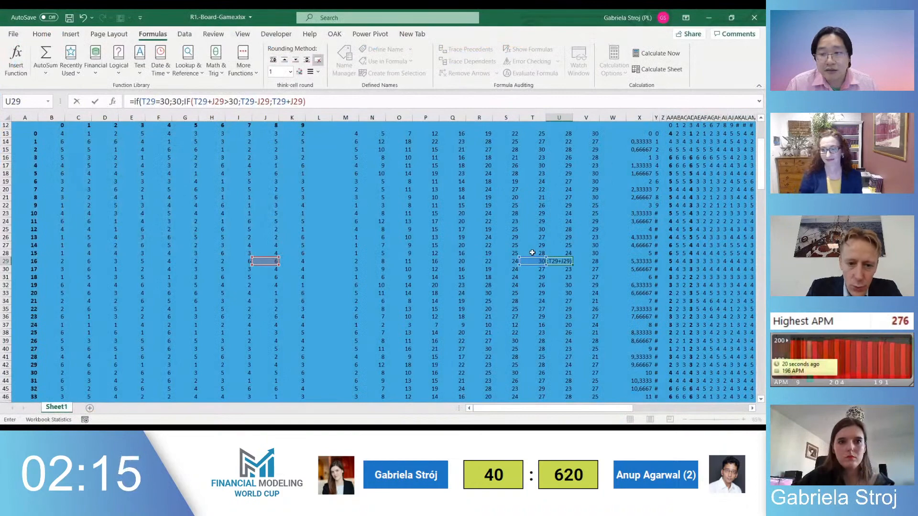
key("Return")
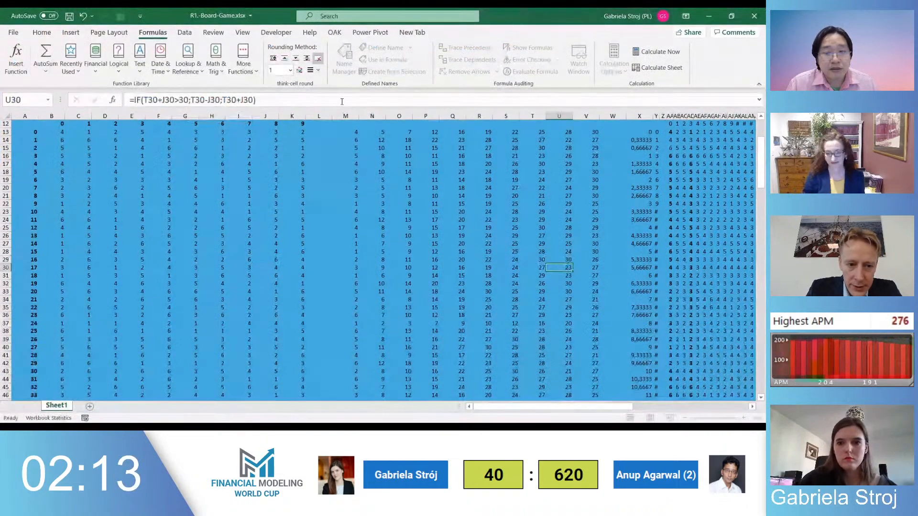
key("Up")
key("ctrl+c")
Paste the corrected position formula over the whole block from N13 to column V for all games
key("ctrl+Left")
key("ctrl+Up")
key("Right")
key("ctrl+shift+Right")
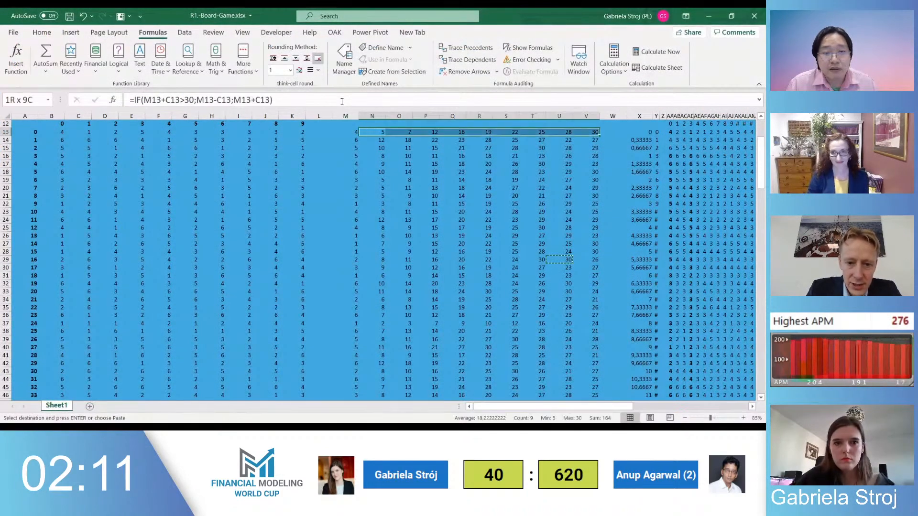
key("ctrl+shift+Down")
key("ctrl+v")
key("ctrl+Right")
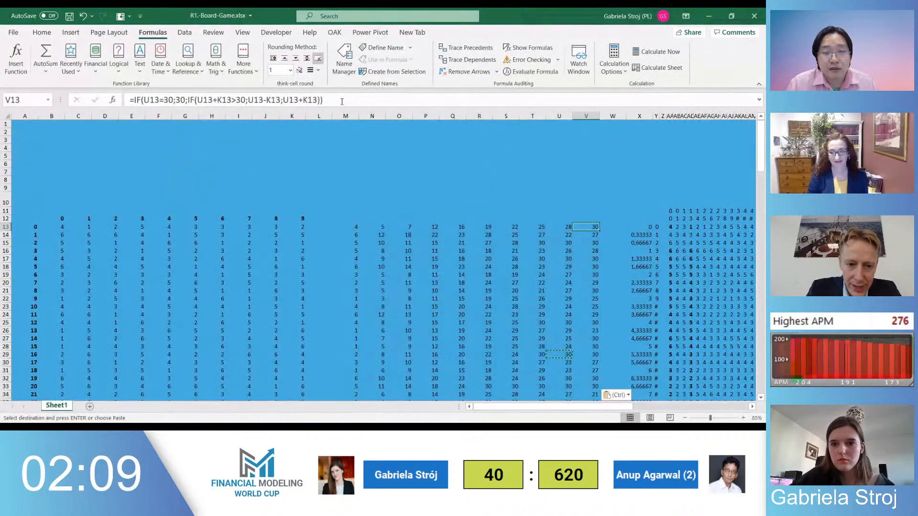
Select the Last Cell # answers for all 50 games from CL13 down and copy them
key("alt+Page_Down")
left_click_drag(477, 230, 479, 231)
key("shift+Page_Down")
key("shift+Page_Down")
key("shift+Page_Down")
key("shift+Page_Down")
key("shift+Page_Down")
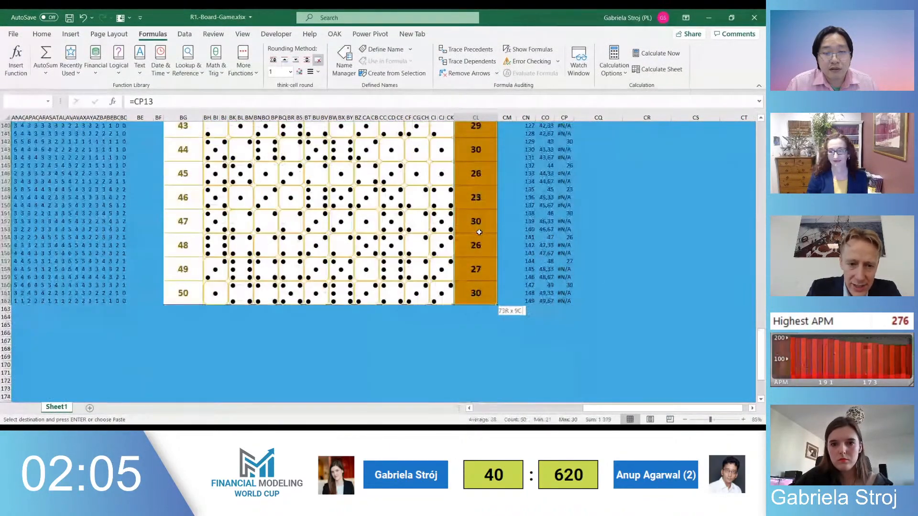
key("shift+Page_Up")
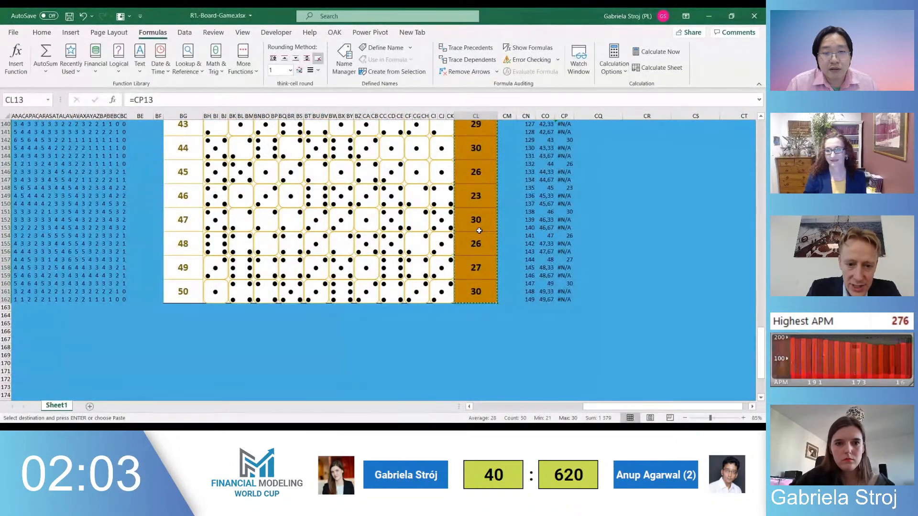
key("ctrl+c")
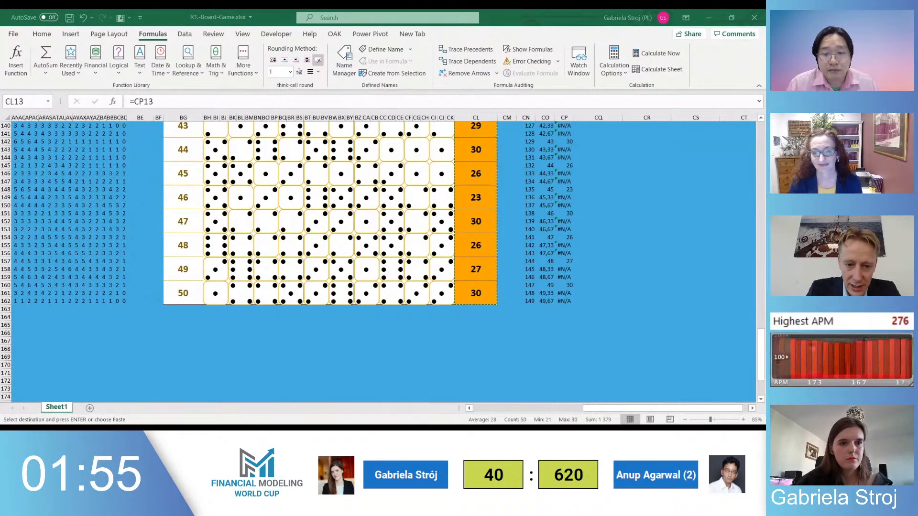
Review the Last Cell # answers for games 1 to 5, alternating between the workbook and the other window
key("alt+Tab")
key("Escape")
key("ctrl+Up")
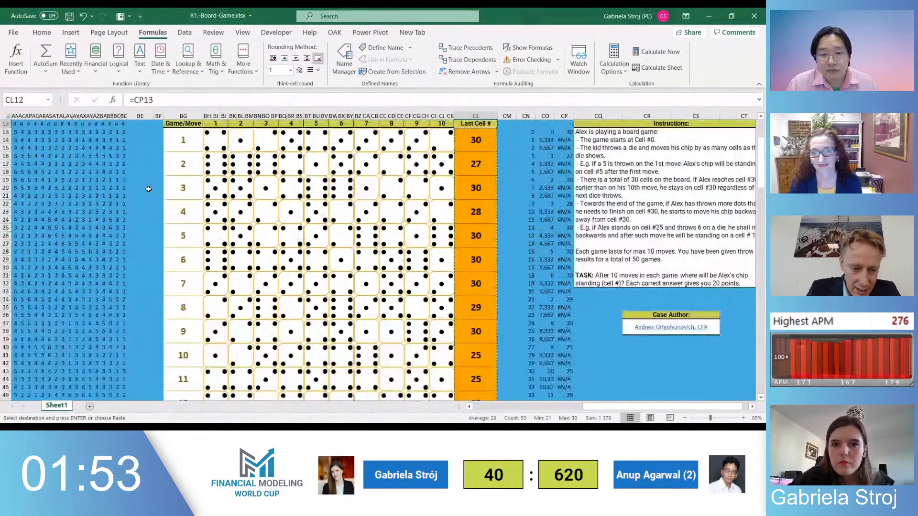
key("Down")
key("Down")
key("Down")
key("alt+Tab")
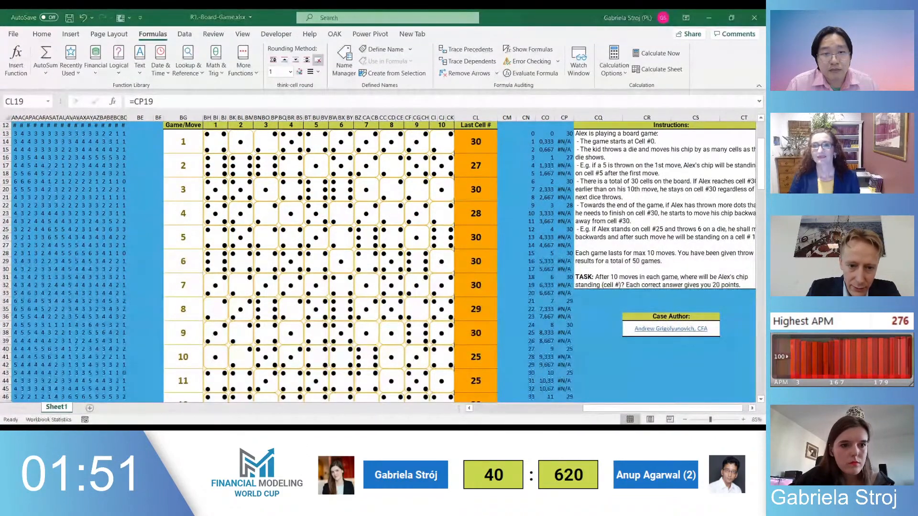
key("alt+Tab")
key("Down")
key("Down")
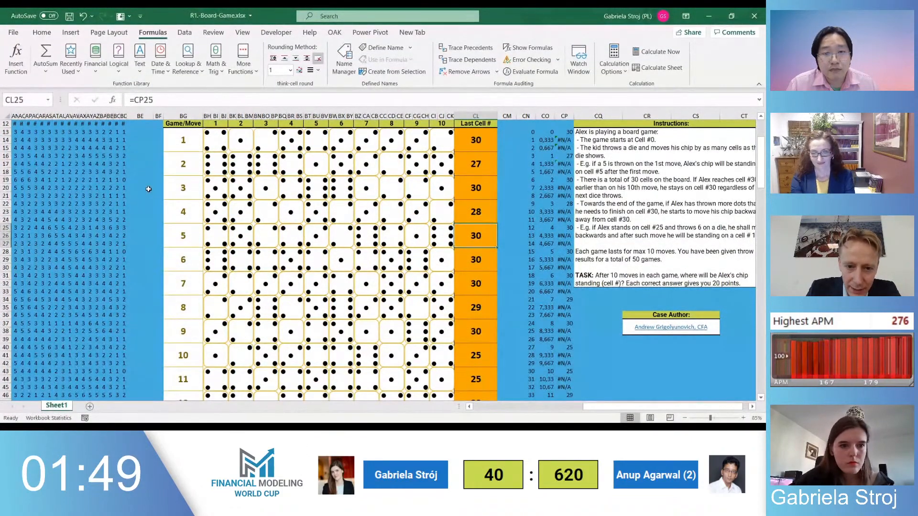
key("alt+Tab")
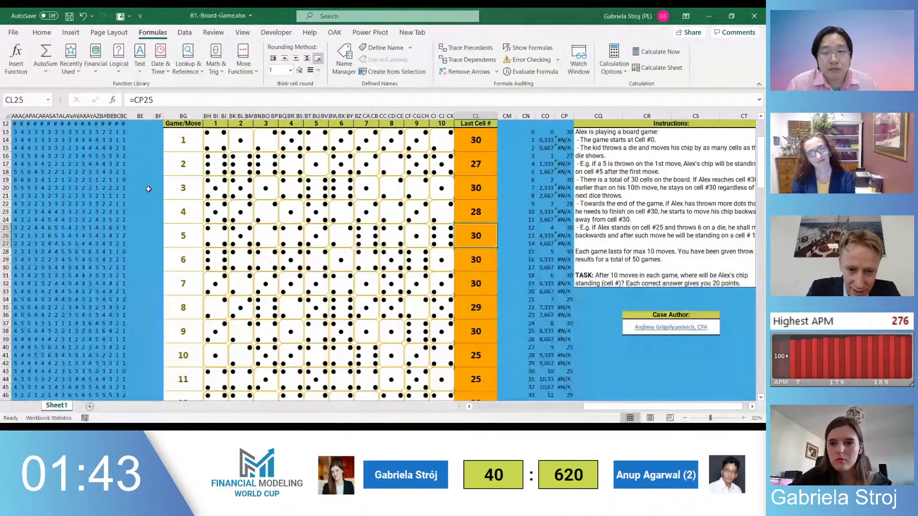
Trace game 5's row from the answers back through the dot counts to the move table starting at A13
key("Right")
key("Right")
key("Right")
key("ctrl+Left")
key("ctrl+Left")
key("ctrl+Left")
key("ctrl+Left")
key("ctrl+Left")
key("ctrl+Left")
key("ctrl+Left")
key("ctrl+Left")
key("ctrl+Left")
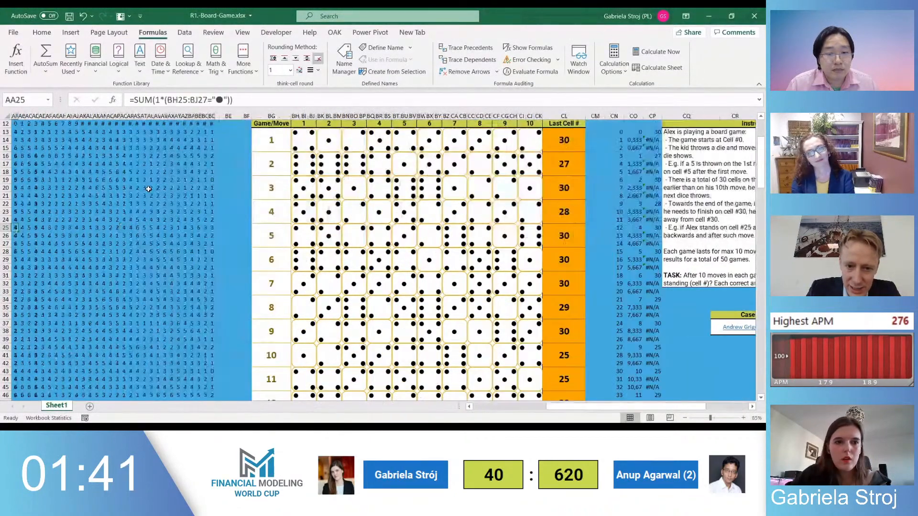
key("ctrl+Left")
key("ctrl+Left")
key("ctrl+Right")
key("ctrl+Right")
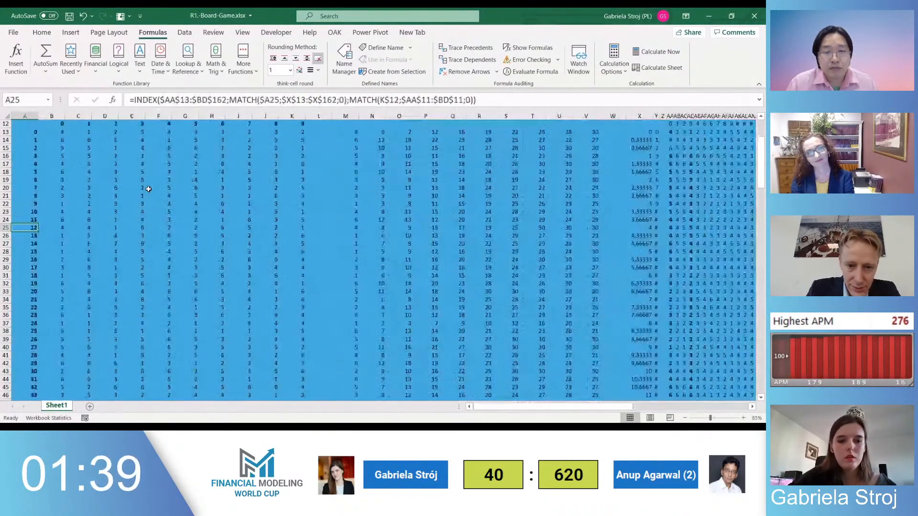
key("ctrl+Left")
key("ctrl+Left")
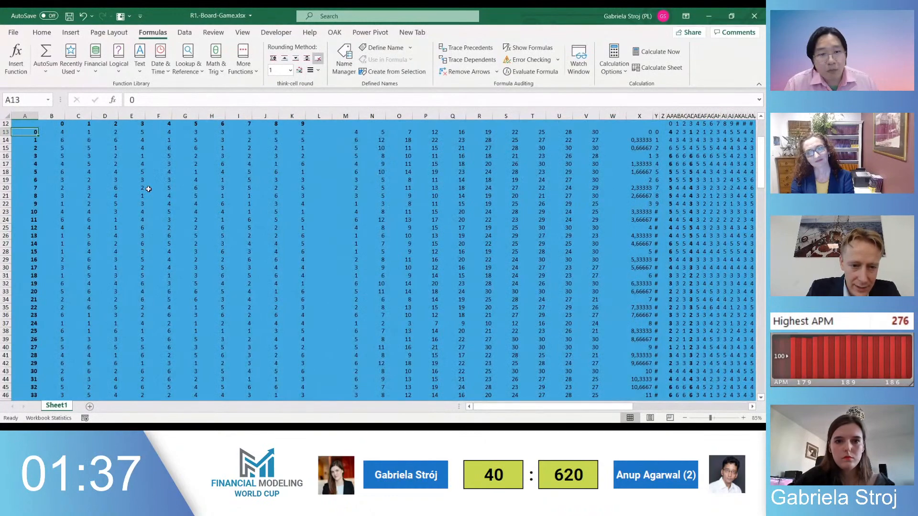
Check the final position formulas in V14 and V13 and the cells they reference
scroll(442, 192, "up", 2)
left_click(593, 202)
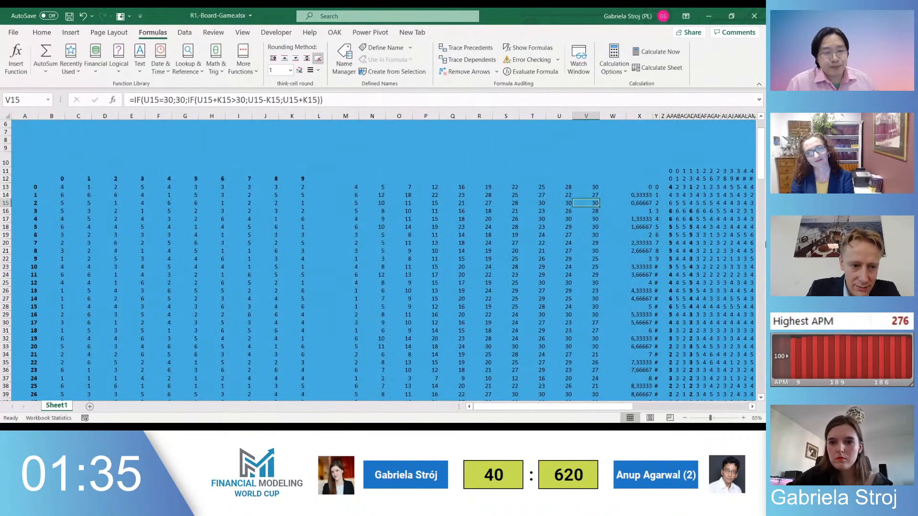
key("ctrl+Up")
key("ctrl+Down")
key("ctrl+Up")
key("Down")
key("F2")
key("Escape")
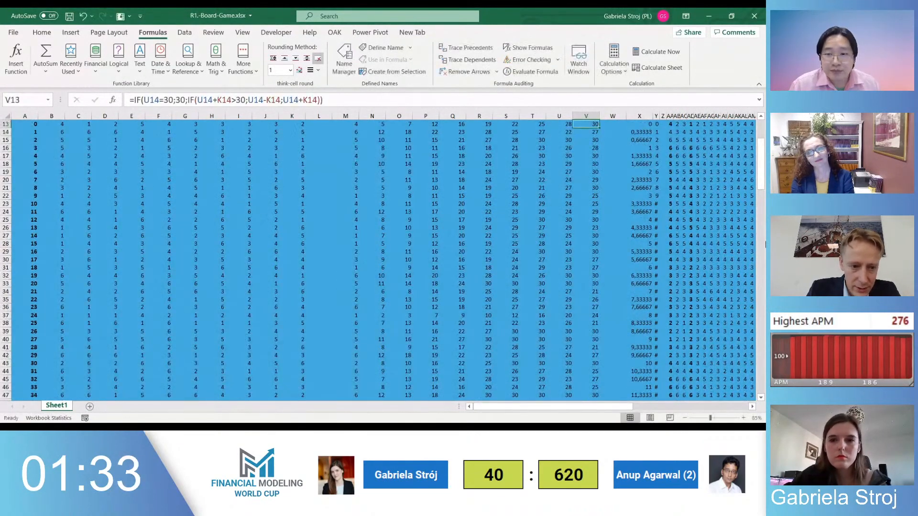
key("Up")
key("Up")
key("Up")
key("Up")
key("Down")
key("Down")
key("Down")
key("F2")
key("Escape")
Check the preceding game 1 position formulas one by one from U13 back to R13
key("Left")
key("F2")
key("Escape")
key("Left")
key("F2")
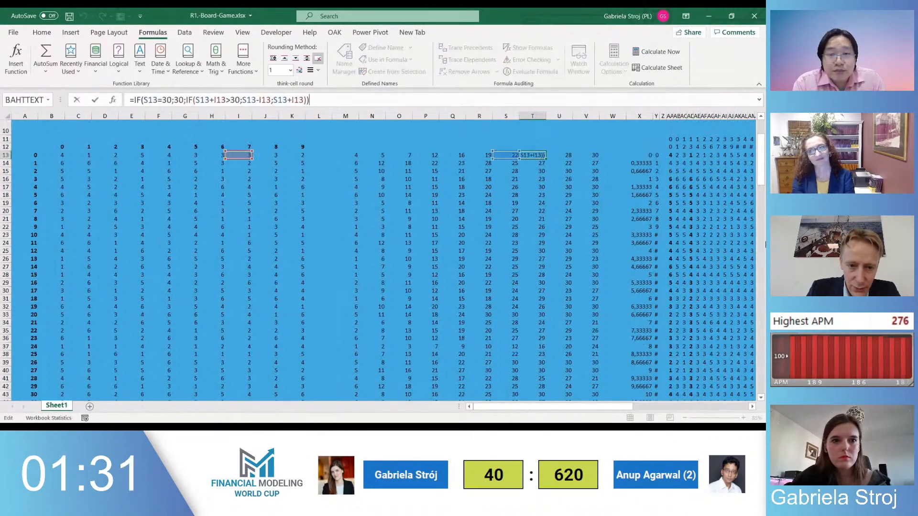
key("Escape")
key("Left")
key("F2")
key("Escape")
key("Left")
key("F2")
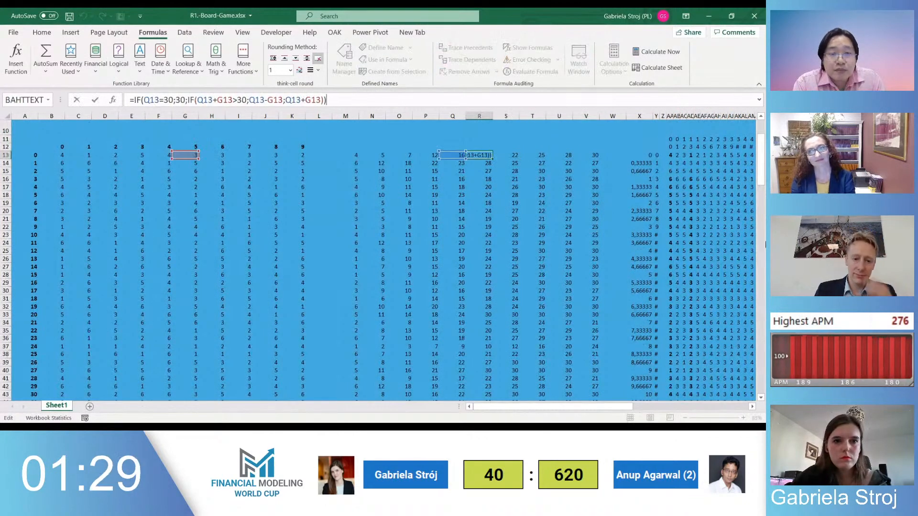
key("Escape")
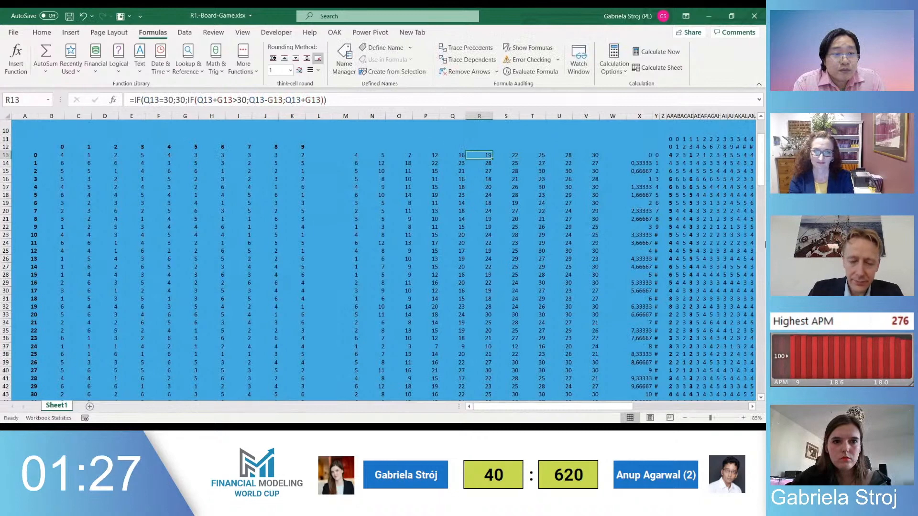
Recheck the references of the game 1 position formulas in R13 and U13, ending on V13
key("F2")
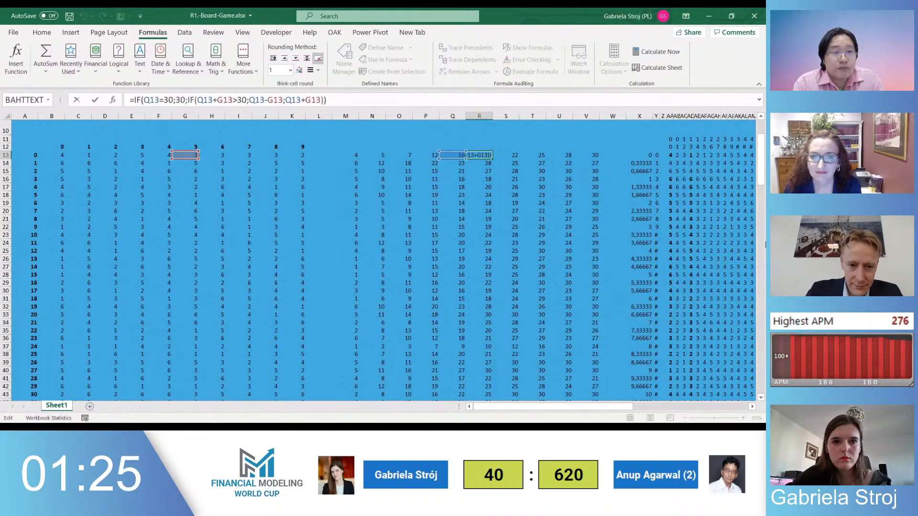
key("Escape")
key("Right")
key("Right")
key("Right")
key("F2")
key("Escape")
key("Right")
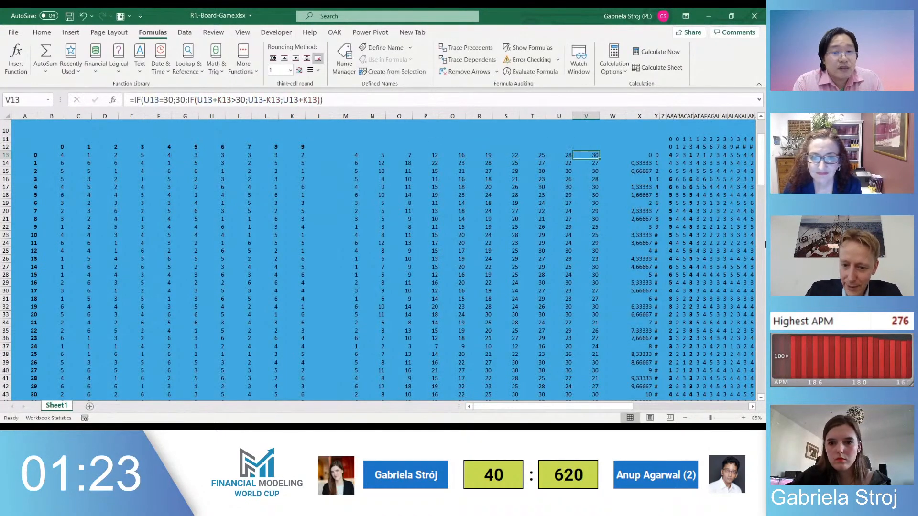
Scan row 13 from the final position across to the dice board, answers and instructions, and back to A13
key("ctrl+Down")
key("ctrl+Up")
key("ctrl+Up")
key("ctrl+Down")
key("ctrl+Right")
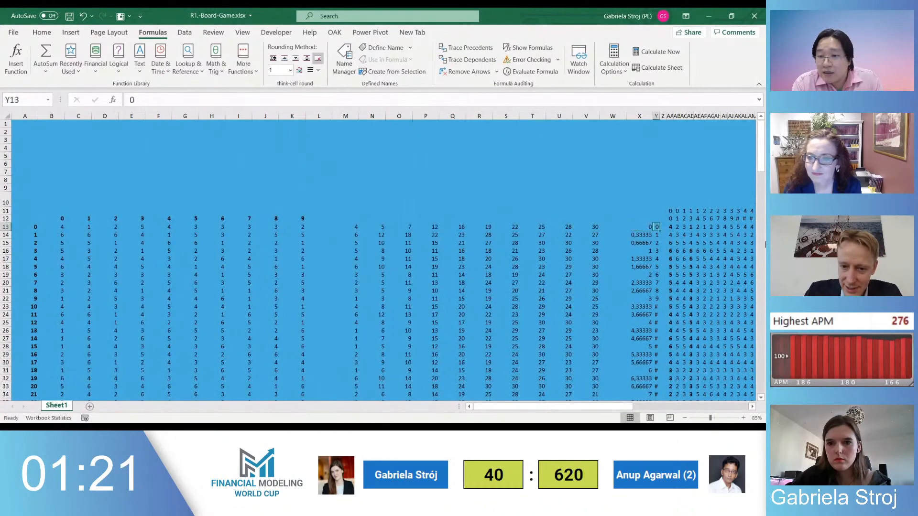
key("ctrl+Right")
key("ctrl+Right")
key("ctrl+Right")
key("ctrl+Right")
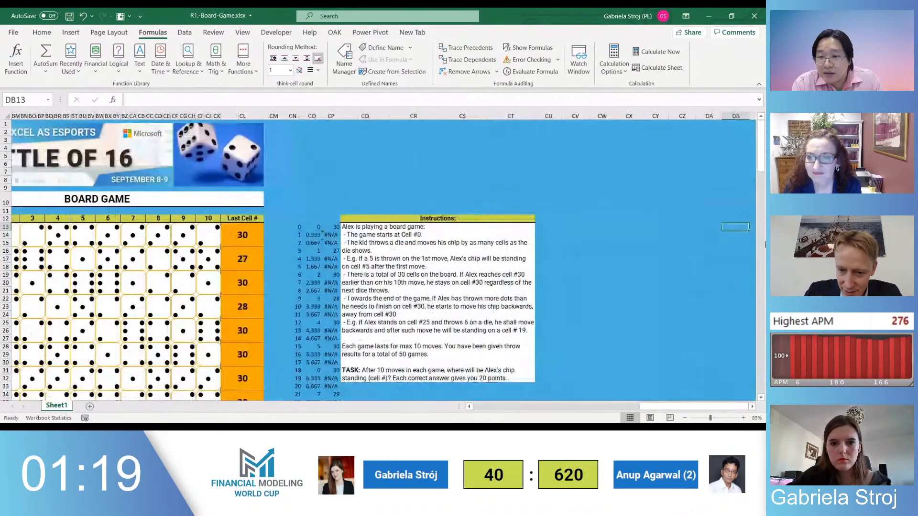
key("ctrl+Left")
key("ctrl+Left")
key("ctrl+Left")
key("ctrl+Left")
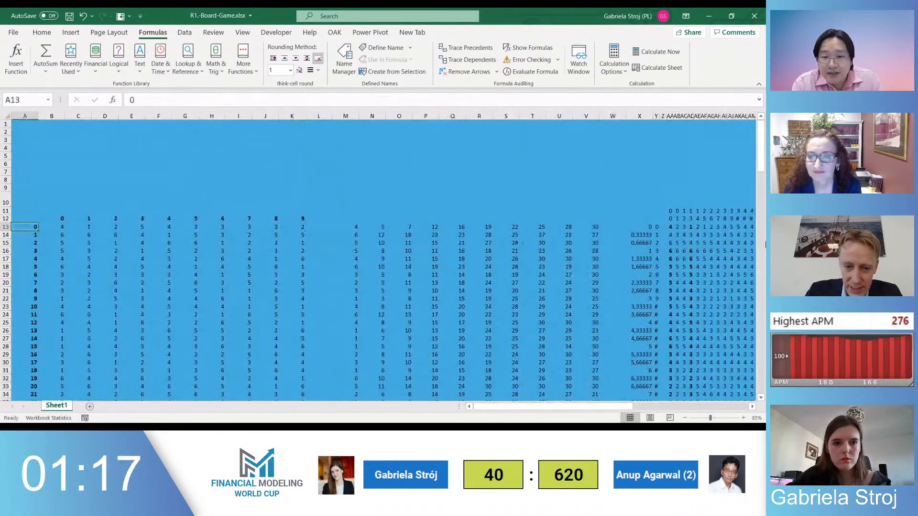
Review game 1's row from its first move in B13 to the last position formulas up to V13
key("Right")
key("ctrl+Right")
key("ctrl+Right")
key("ctrl+Right")
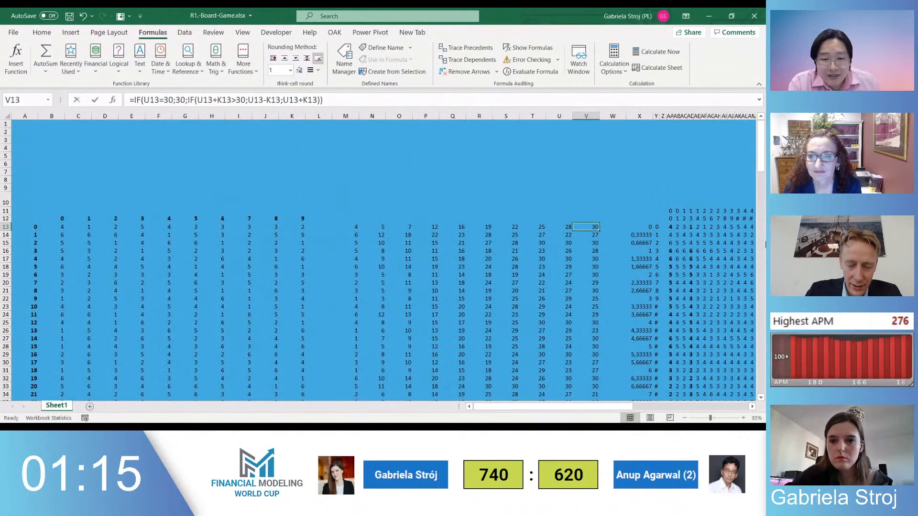
key("Left")
key("Left")
key("Left")
key("Right")
key("Right")
key("Right")
key("Right")
key("Right")
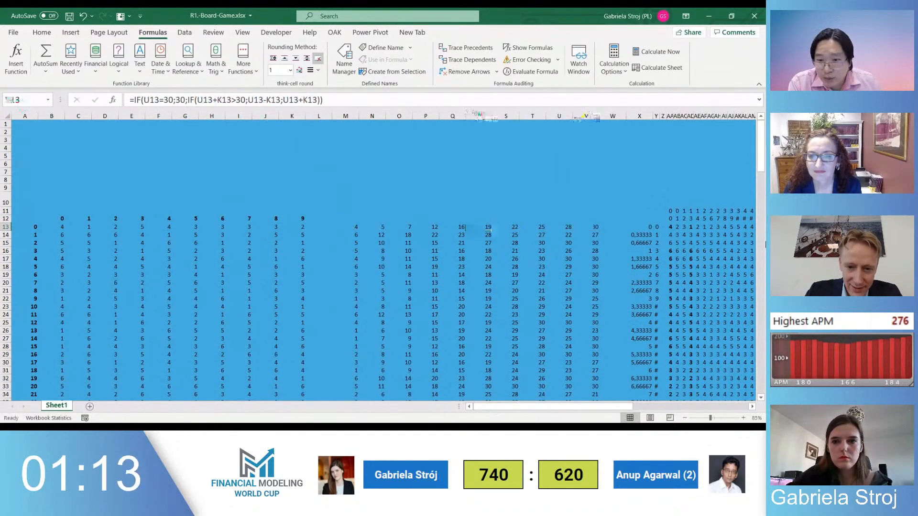
Check game 1's answer link in CL13 and trace the row back to the first position in M13
scroll(765, 244, "right", 6)
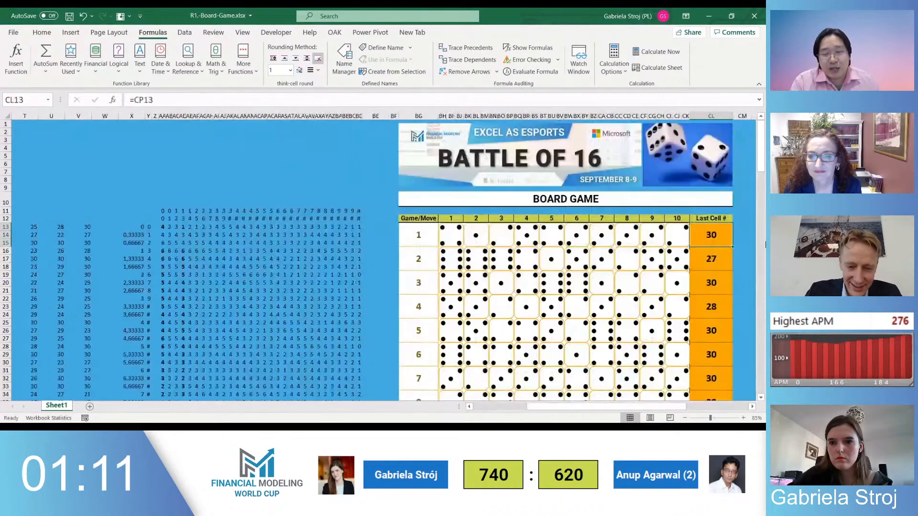
key("Left")
key("Left")
key("Left")
key("Left")
key("Left")
key("Left")
key("Left")
key("Left")
key("Left")
key("Left")
key("Left")
key("Left")
key("Left")
key("Left")
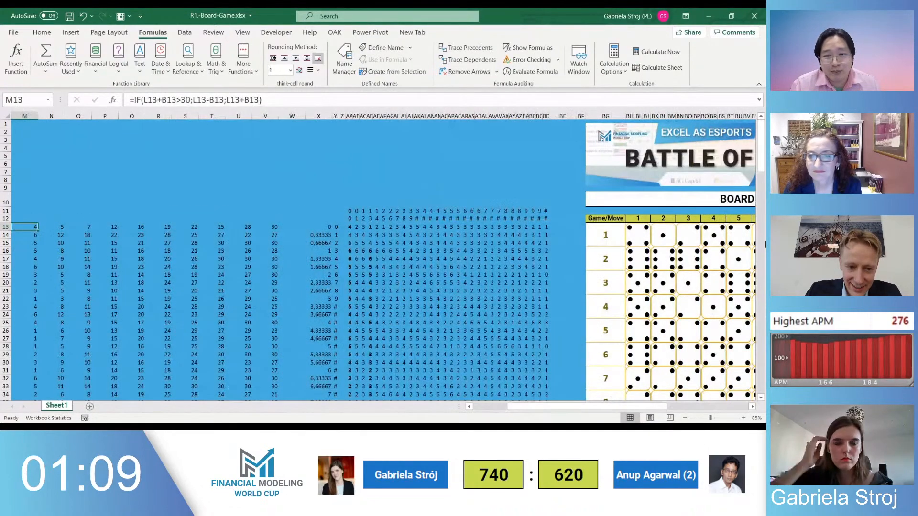
Check which cells game 1's first position formula in M13 references
key("Right")
key("ctrl+Left")
key("ctrl+Left")
key("ctrl+Left")
key("ctrl+Right")
key("ctrl+Right")
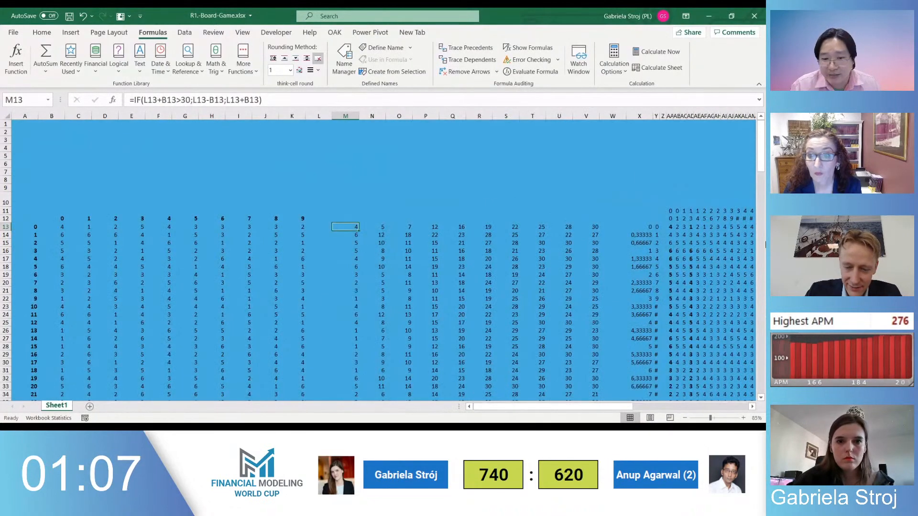
key("Right")
key("Right")
key("Right")
key("Left")
key("Left")
key("Left")
key("F2")
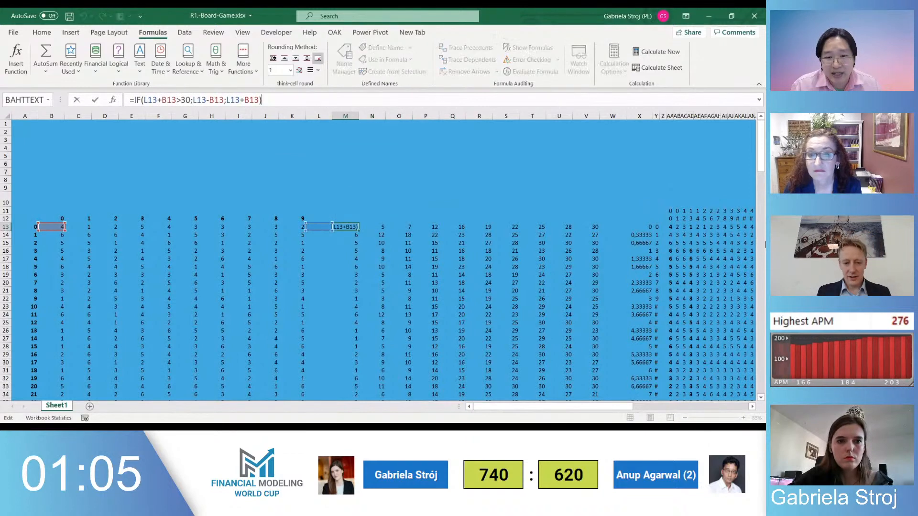
Check the references of game 1's position formulas one by one from N13 to Q13
key("Escape")
key("Right")
key("F2")
key("Escape")
key("Right")
key("F2")
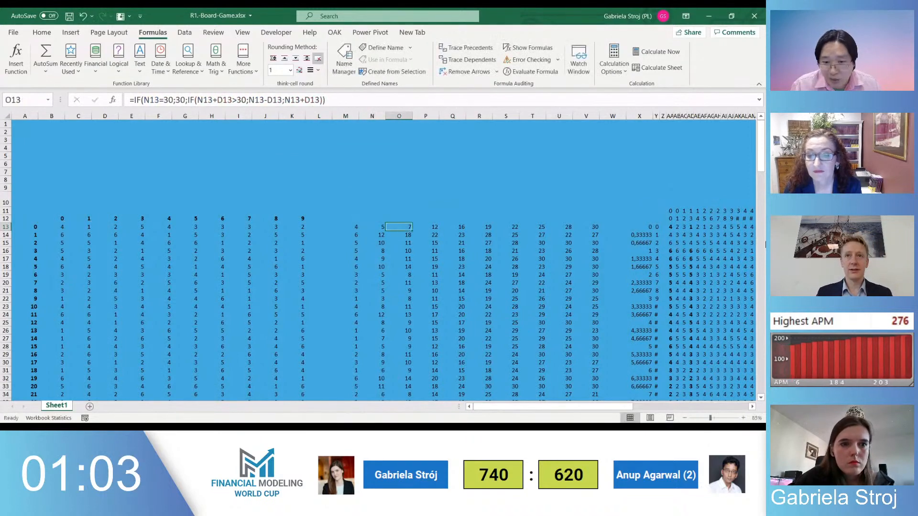
key("Escape")
key("Right")
key("F2")
key("Escape")
key("Right")
key("F2")
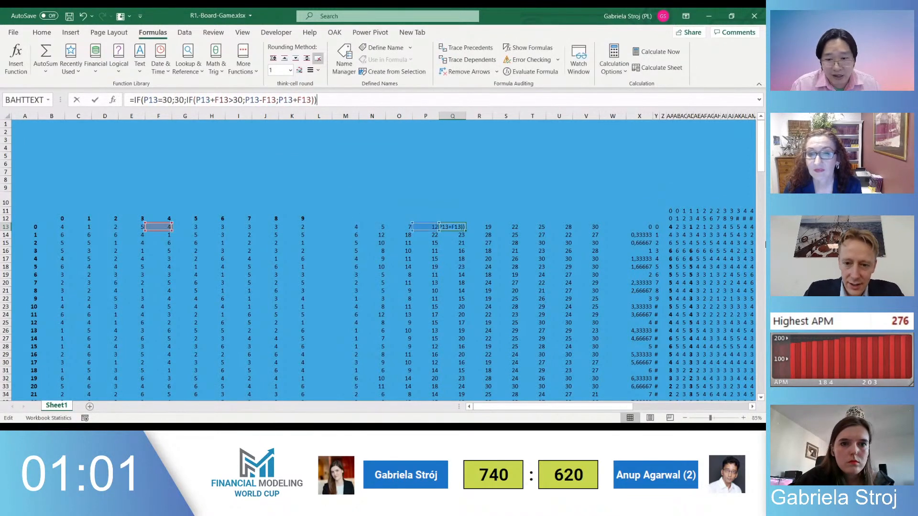
Check the references of game 1's remaining position formulas from R13 onward to V13
key("Escape")
key("Right")
key("F2")
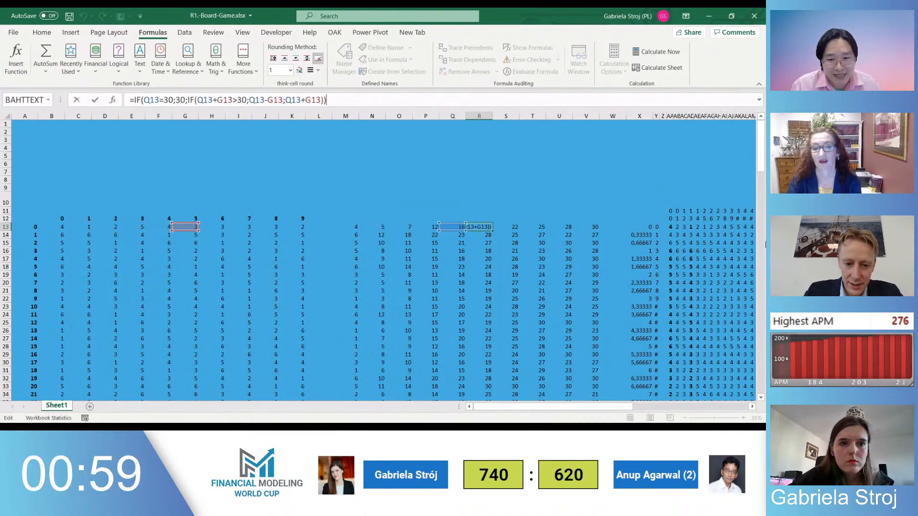
key("Escape")
key("Right")
key("F2")
key("Escape")
key("Right")
key("F2")
key("Escape")
key("Right")
key("F2")
key("Escape")
key("Right")
Inspect the end of the position table at V85, then review game 1's position formulas back to P13
key("ctrl+Down")
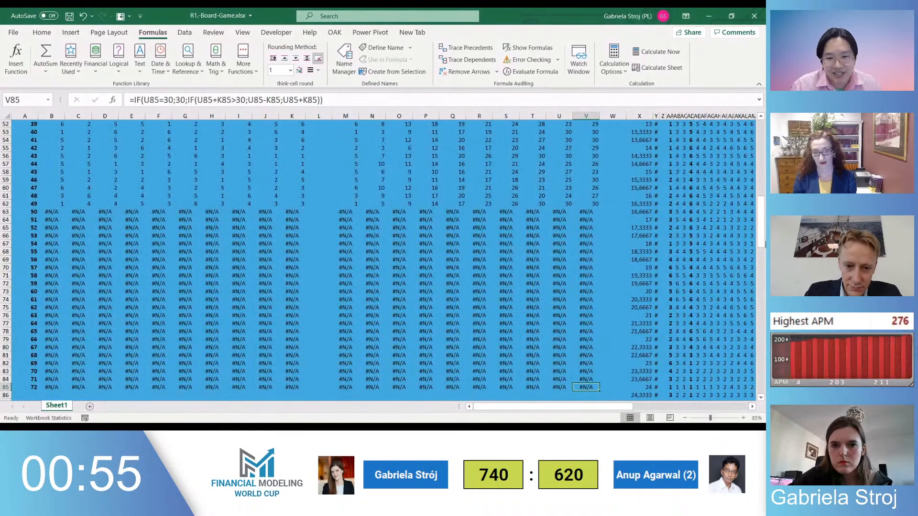
key("Page_Up")
key("Page_Up")
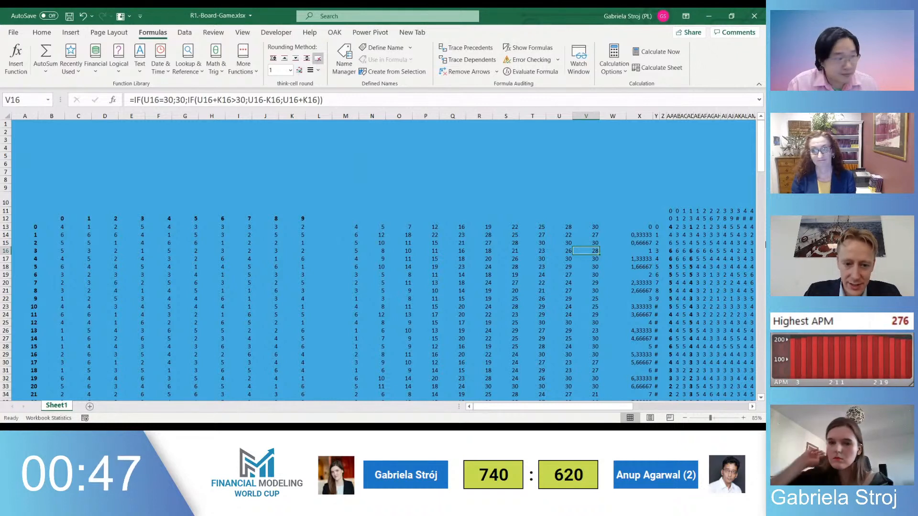
key("Up")
key("Up")
key("Up")
key("Left")
key("Left")
key("Left")
key("Left")
key("Left")
key("Left")
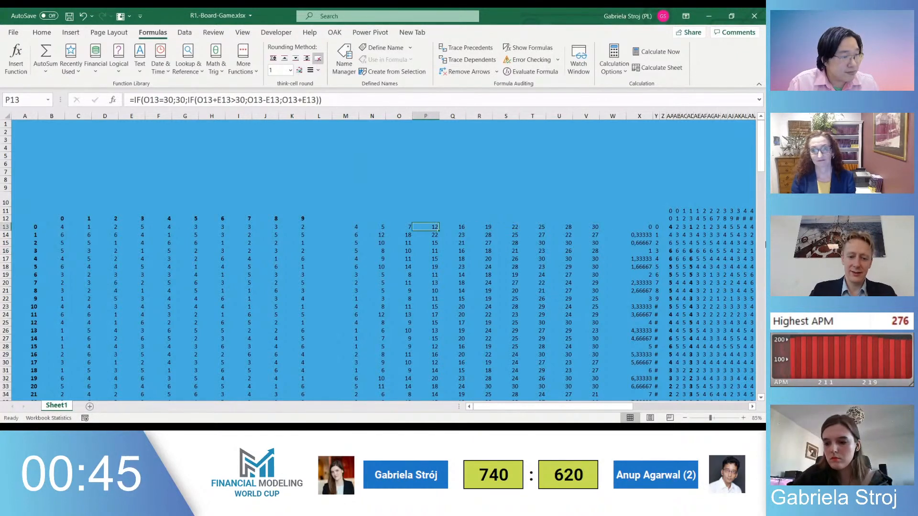
Compare the dice board for the first games with their Last Cell answers
key("ctrl+Right")
key("ctrl+Right")
key("ctrl+Right")
key("ctrl+Right")
key("ctrl+Right")
key("ctrl+Right")
key("ctrl+Right")
key("ctrl+Right")
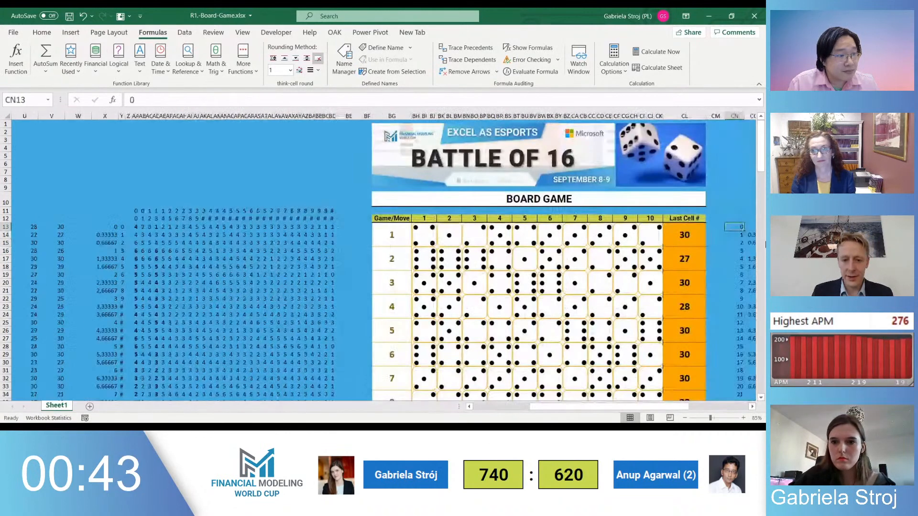
key("ctrl+Left")
key("ctrl+Left")
key("Down")
key("Left")
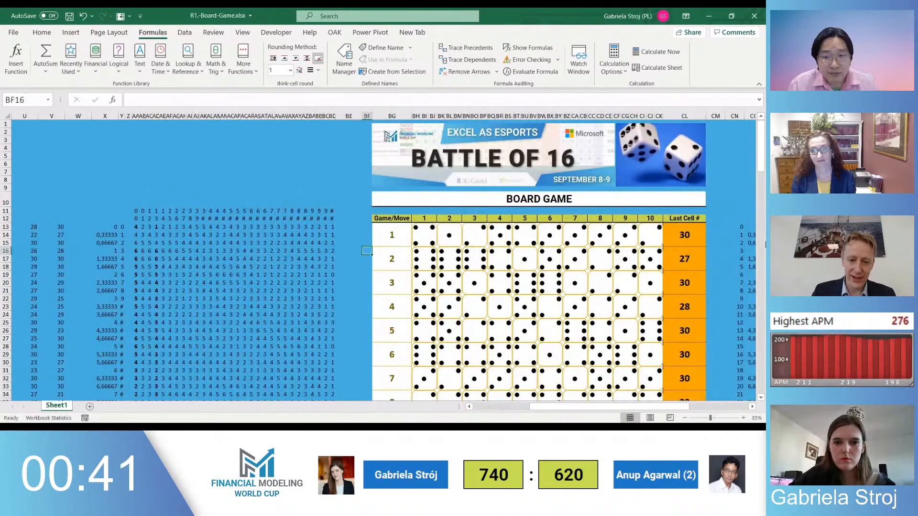
key("ctrl+Down")
key("Right")
key("ctrl+Up")
key("Right")
key("Left")
key("Left")
key("ctrl+Up")
key("Left")
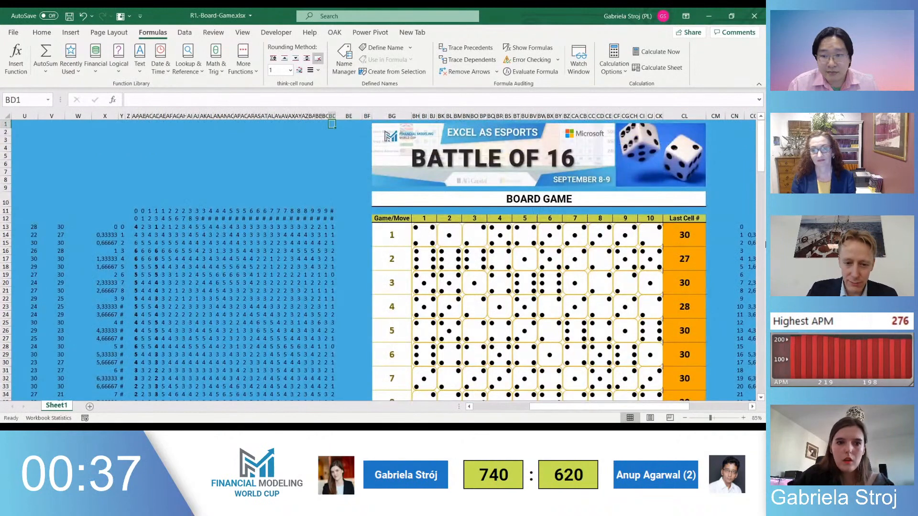
Examine the third move column of the move table, from its header in D12 down to the lookup formula in D85
key("Left")
key("Left")
key("Left")
key("Left")
key("Left")
key("Left")
key("Left")
key("Left")
key("Left")
key("Left")
key("Left")
key("Left")
key("Left")
key("Left")
key("Left")
key("Left")
key("Left")
key("ctrl+Left")
key("Right")
key("Right")
key("Right")
key("ctrl+Down")
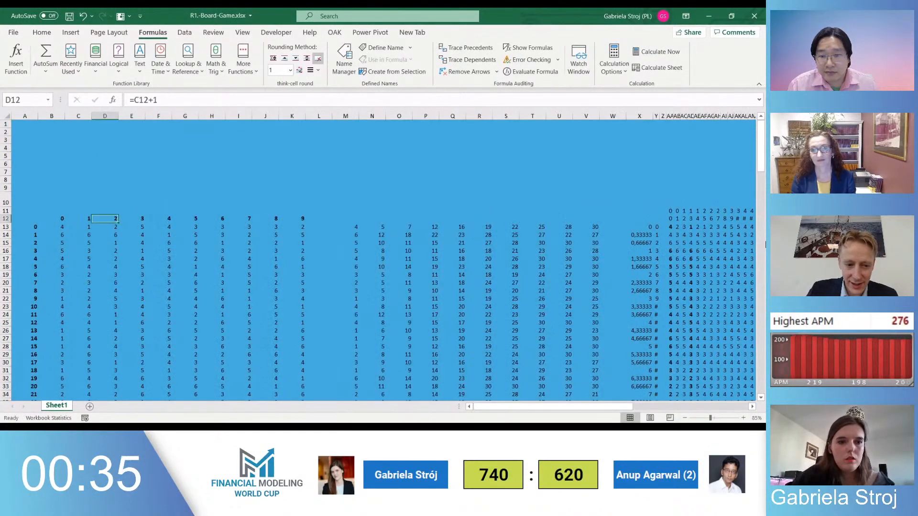
key("ctrl+Down")
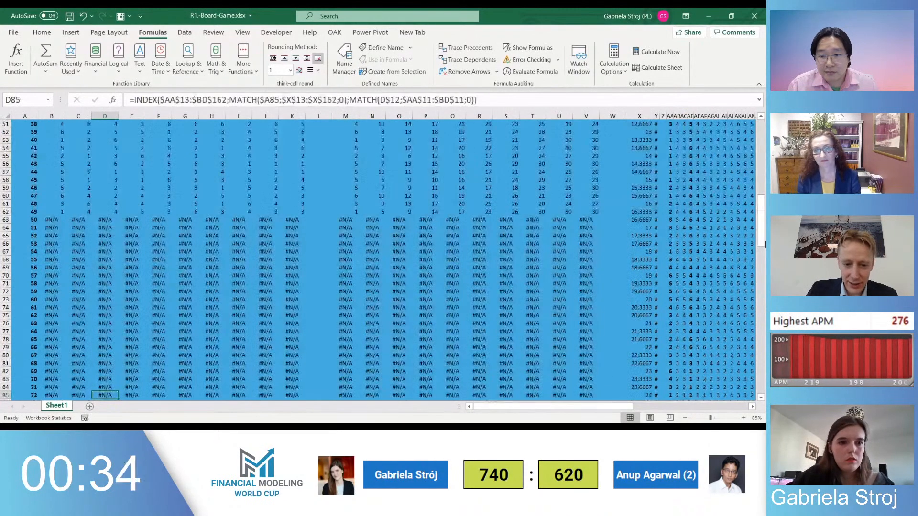
Check the last game's final position formula in V62
left_click(287, 210)
key("ctrl+Right")
key("ctrl+Right")
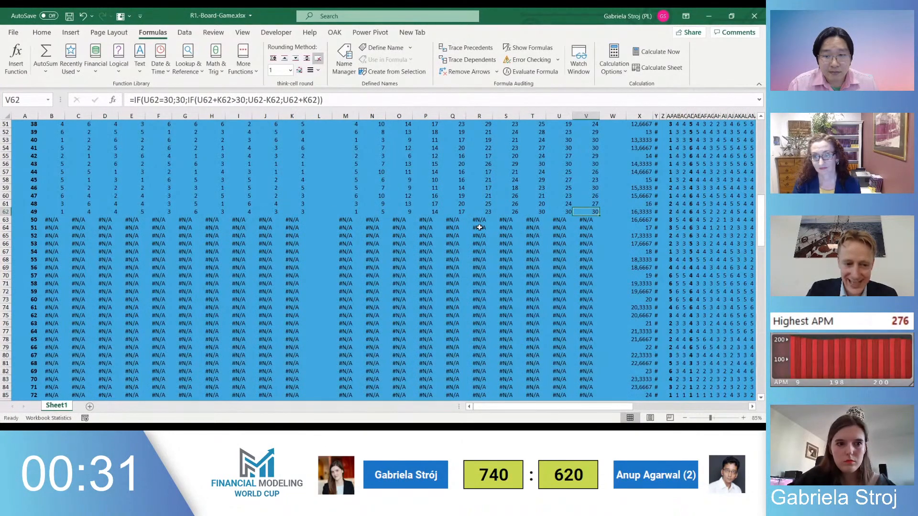
Check the Last Cell answer link for game 49 in CL157 and the counter formula beside it in CN159
key("alt+Page_Down")
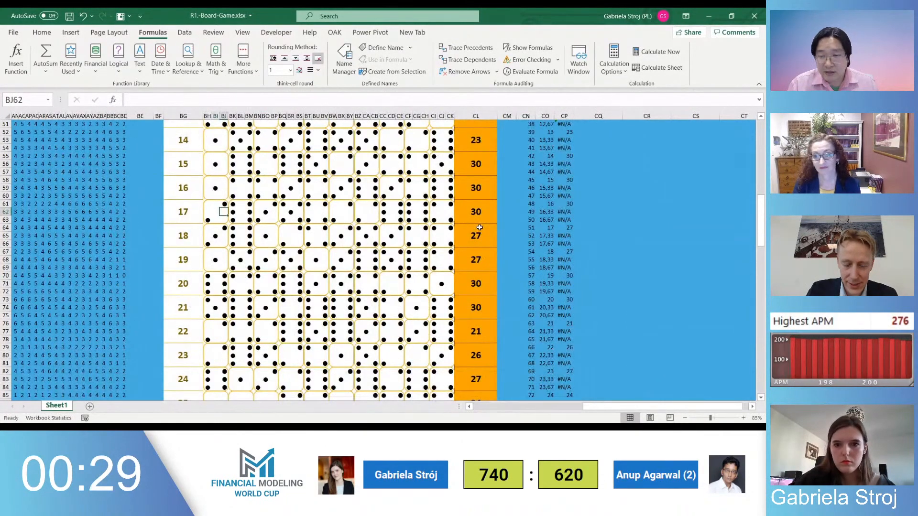
key("ctrl+Right")
key("ctrl+Down")
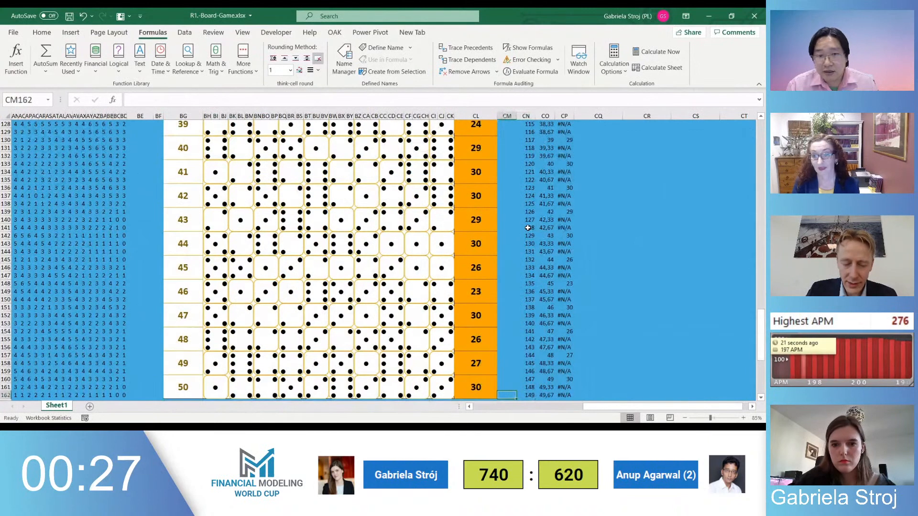
key("Left")
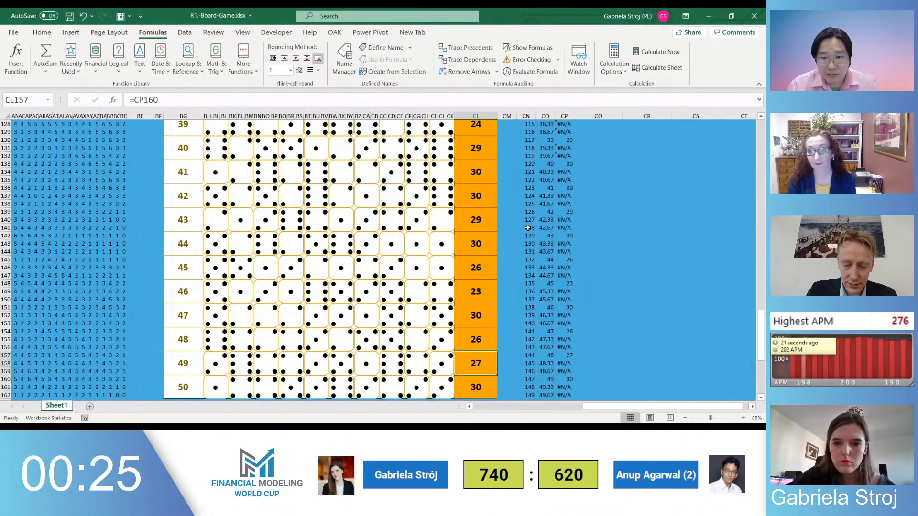
key("Up")
key("Right")
key("Right")
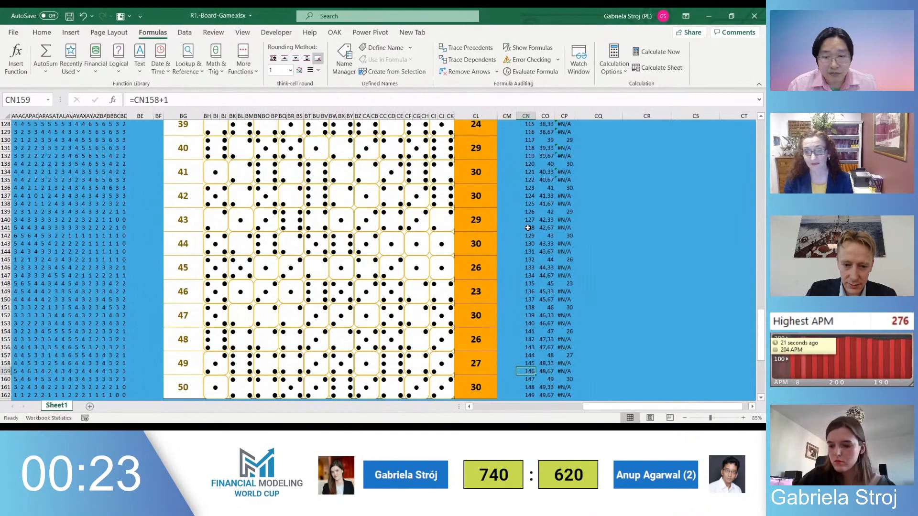
Check the start of the answer counter in CN13 and game 1's eighth position formula in T13
key("ctrl+Up")
key("Up")
key("ctrl+Up")
key("ctrl+Down")
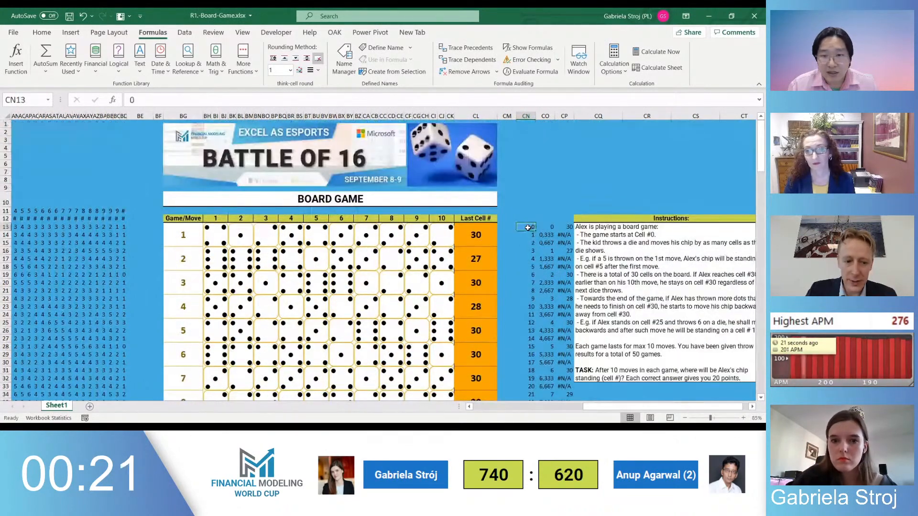
key("alt+Page_Up")
left_click(528, 228)
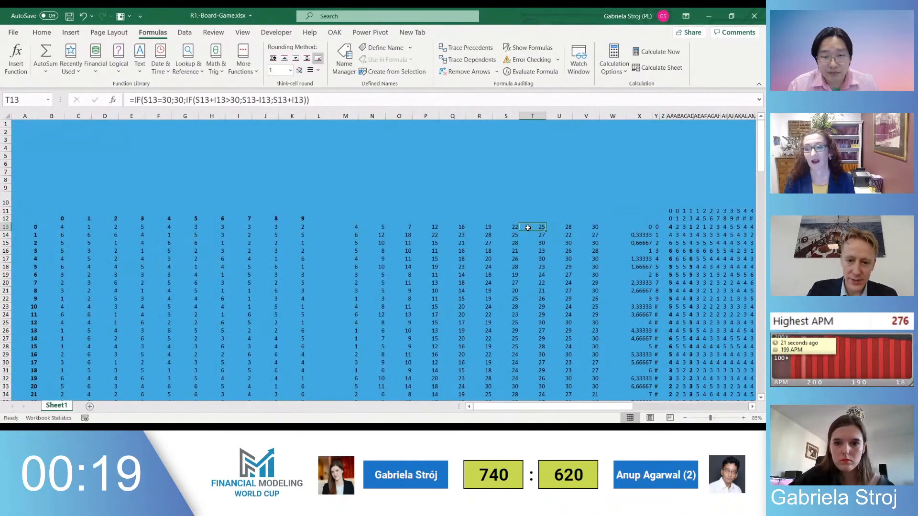
Check the references of game 49's position formula in U61 and spot-check game 44's last move and final position in row 56
key("ctrl+Left")
key("ctrl+Left")
key("ctrl+Down")
key("Right")
key("Right")
double_click(564, 205)
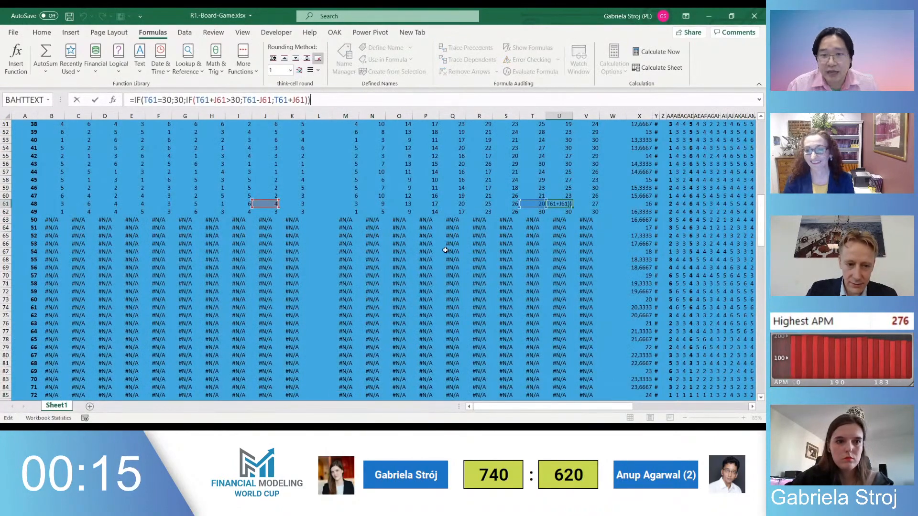
scroll(445, 250, "up", 4)
key("Return")
left_click(285, 253)
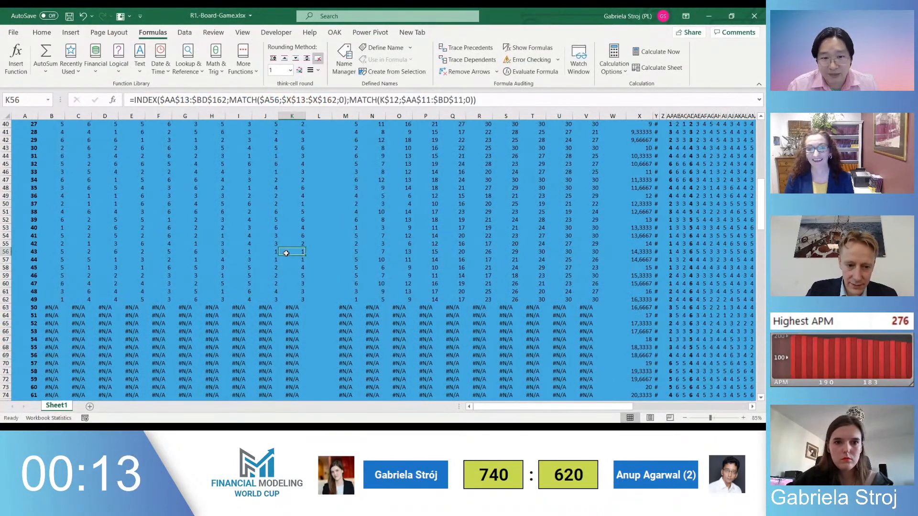
left_click(586, 252)
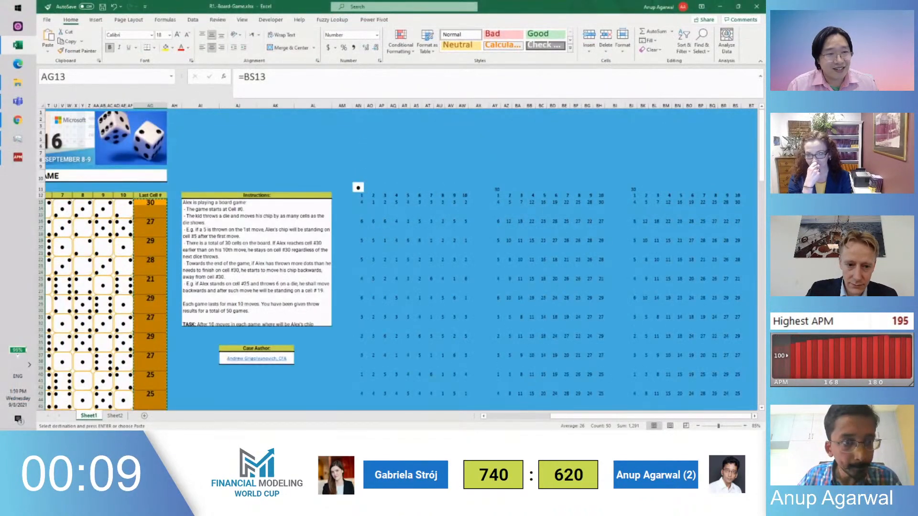
key("alt+Tab")
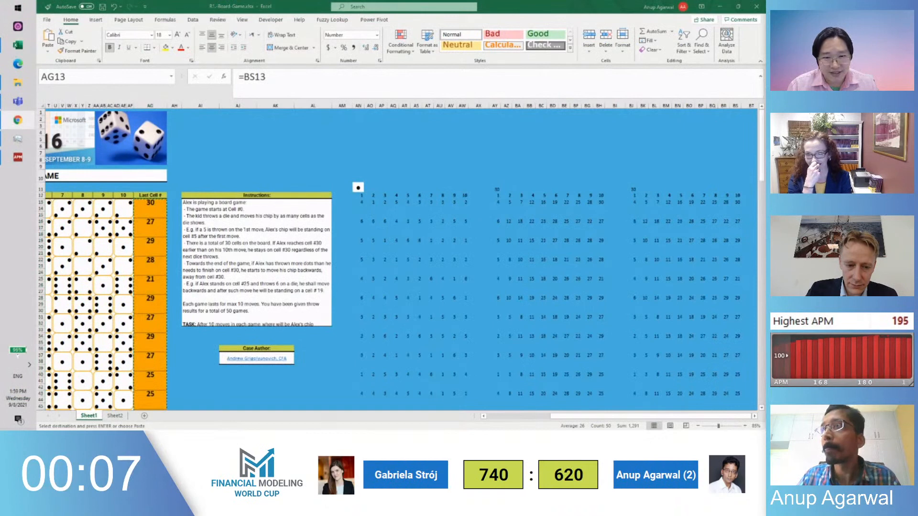
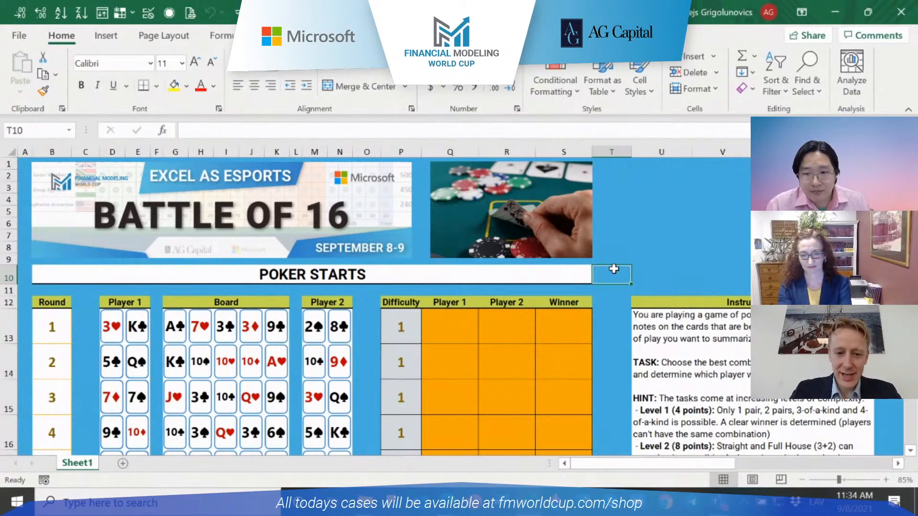
Read the Poker Starts task, its four difficulty levels, the scoring rule and the list of poker combinations
scroll(614, 269, "down", 2)
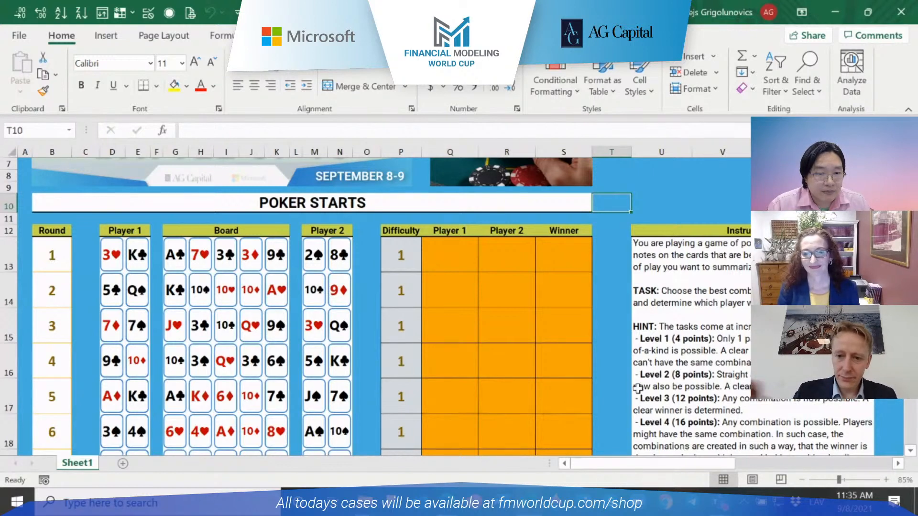
left_click_drag(689, 466, 784, 472)
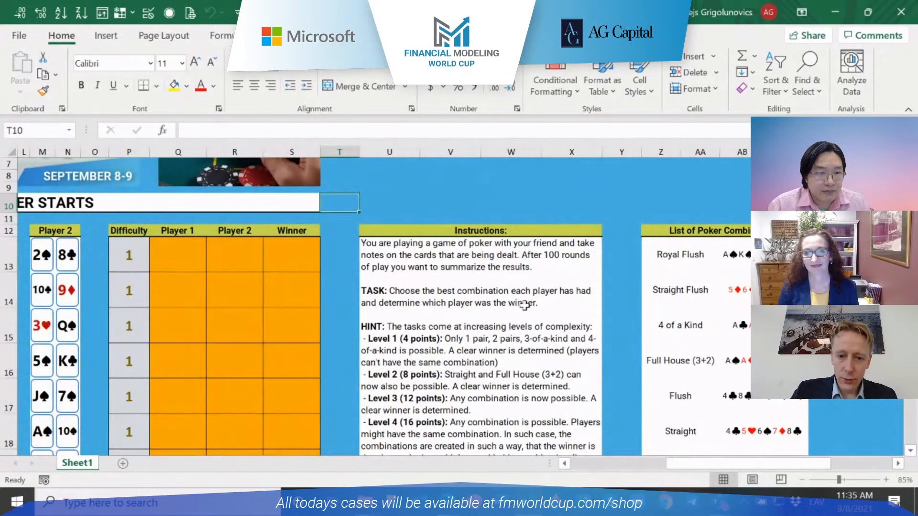
scroll(509, 323, "down", 1)
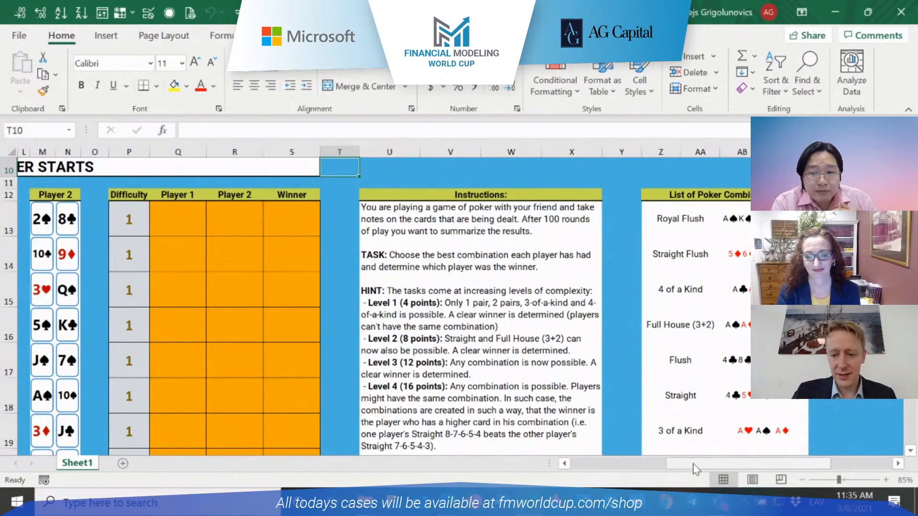
left_click_drag(695, 468, 695, 468)
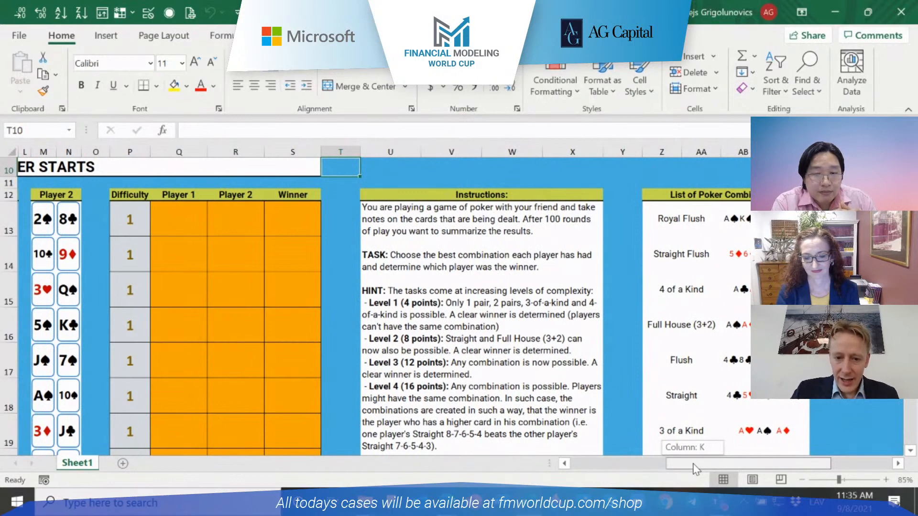
left_click_drag(696, 468, 768, 475)
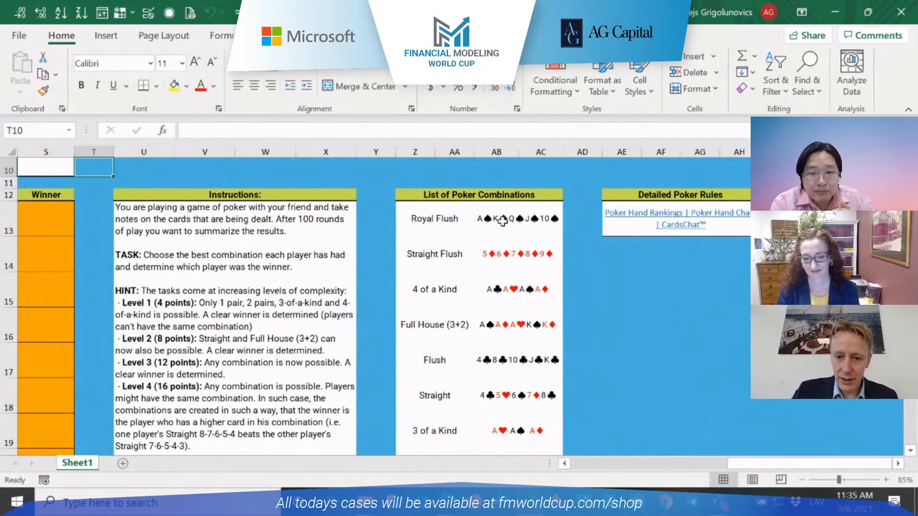
scroll(503, 221, "down", 1)
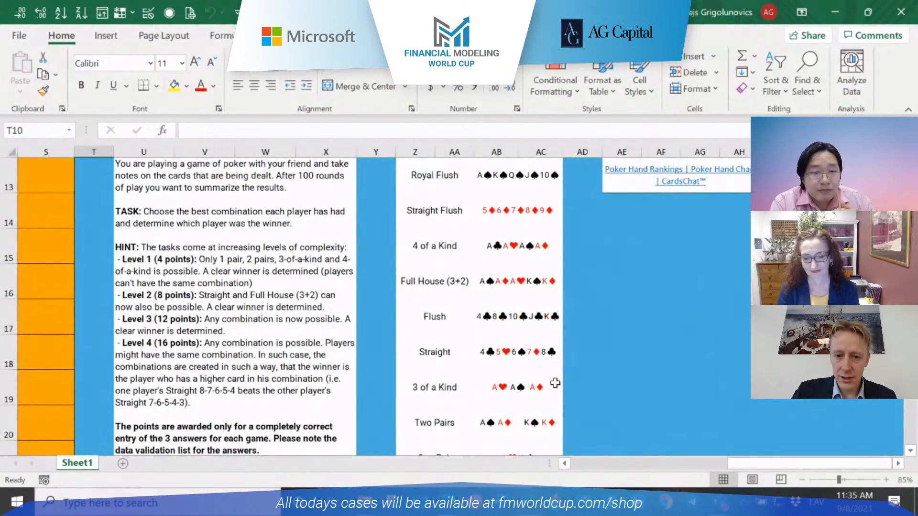
scroll(554, 382, "down", 1)
scroll(553, 381, "up", 2)
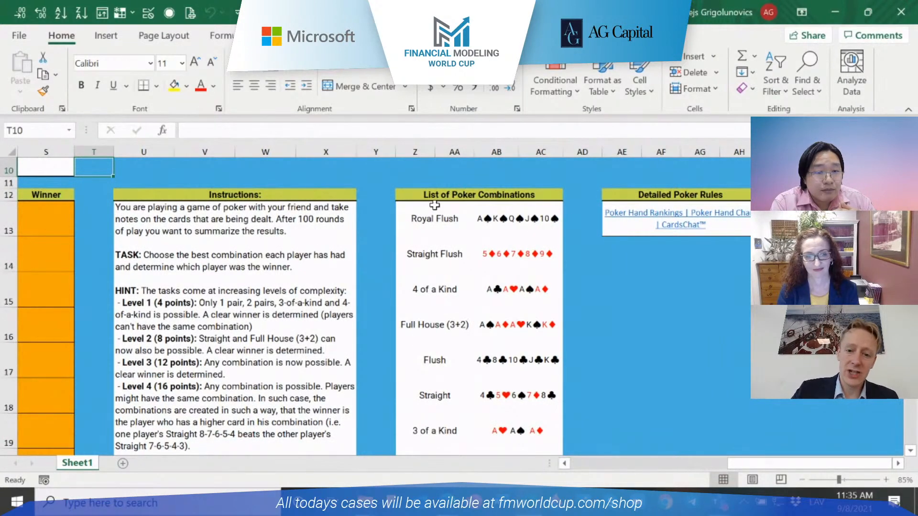
scroll(442, 304, "down", 2)
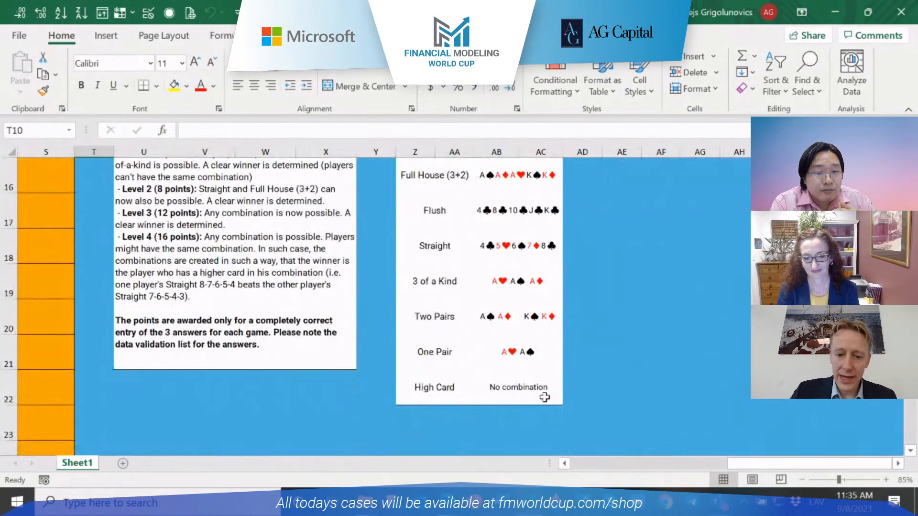
Examine the High Card, One Pair and Two Pairs entries and their example cards in the combinations list
left_click(499, 391)
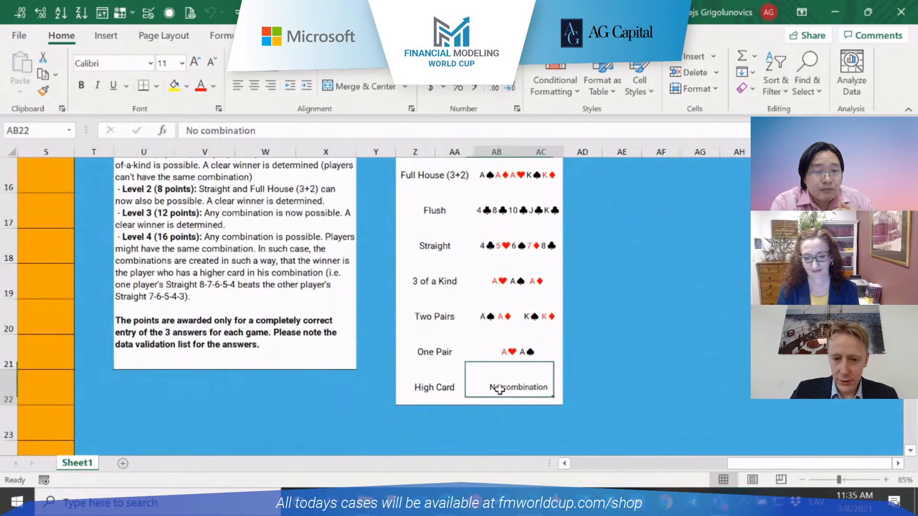
left_click(459, 362)
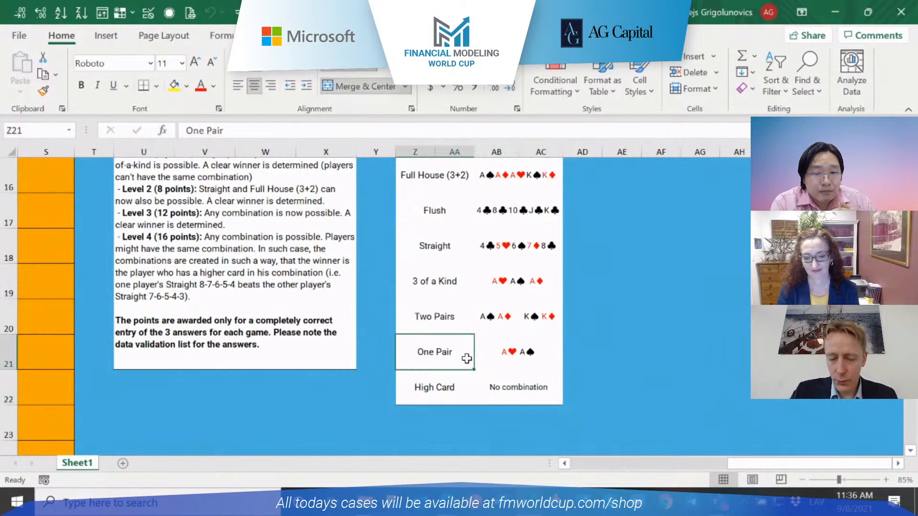
left_click(481, 352)
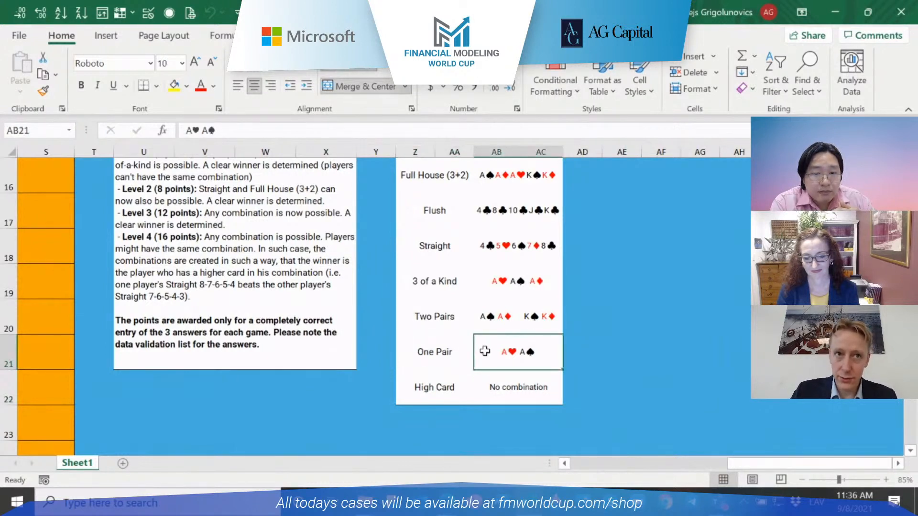
left_click(455, 316)
left_click(495, 331)
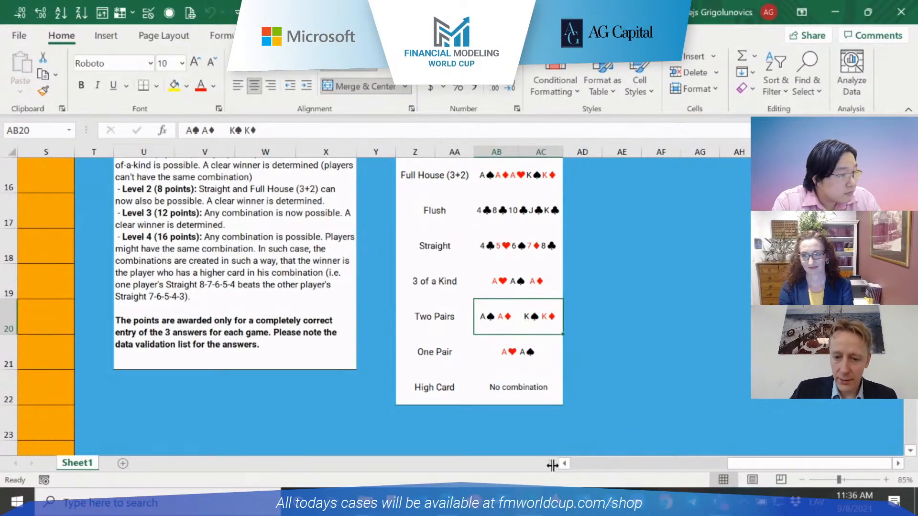
Examine round 1's cards for Player 1, Player 2 and the board, including Player 1's hand combined with the board
left_click(577, 460)
scroll(274, 343, "up", 5)
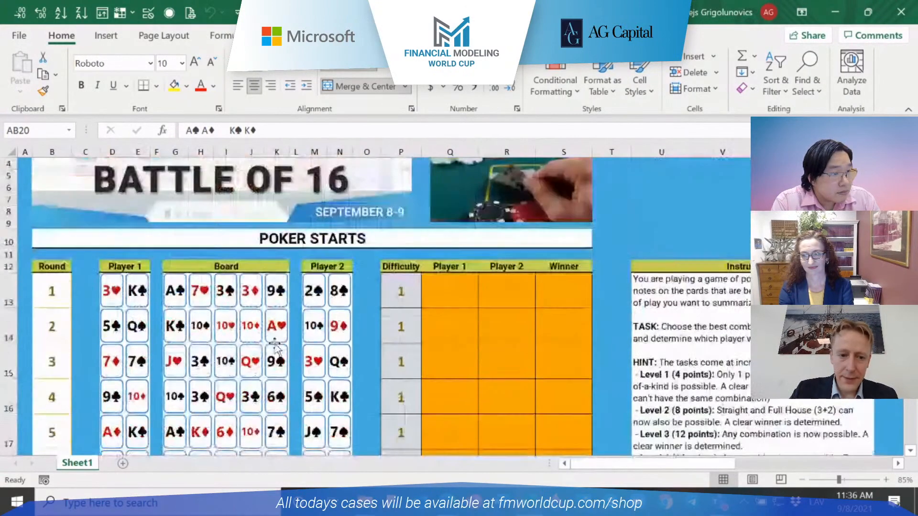
scroll(276, 346, "down", 1)
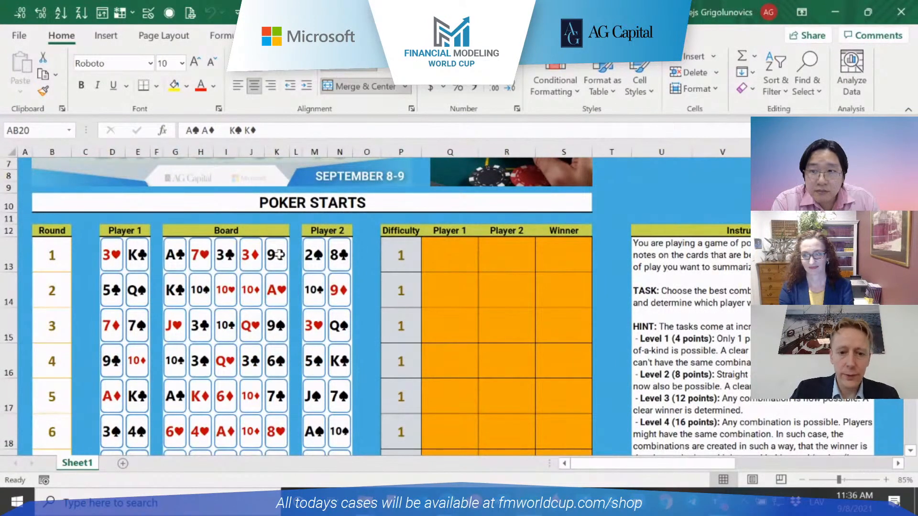
left_click(111, 232)
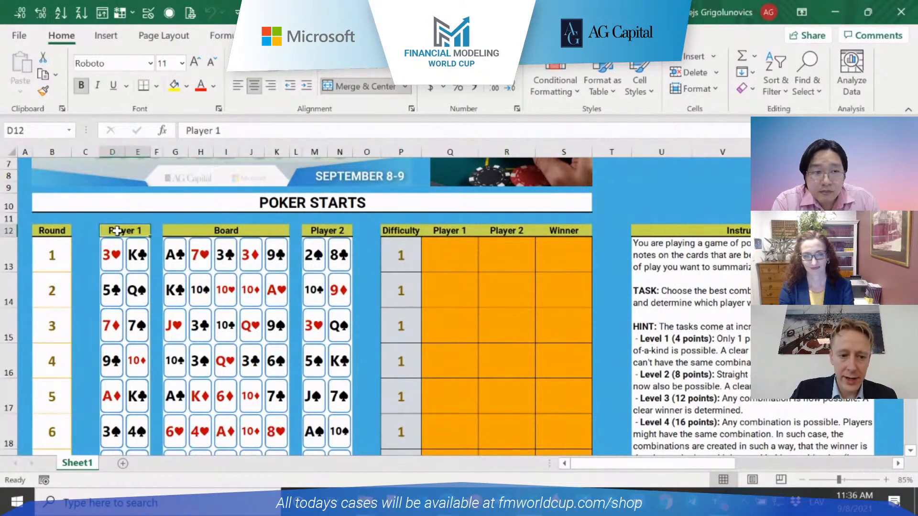
left_click_drag(112, 254, 132, 255)
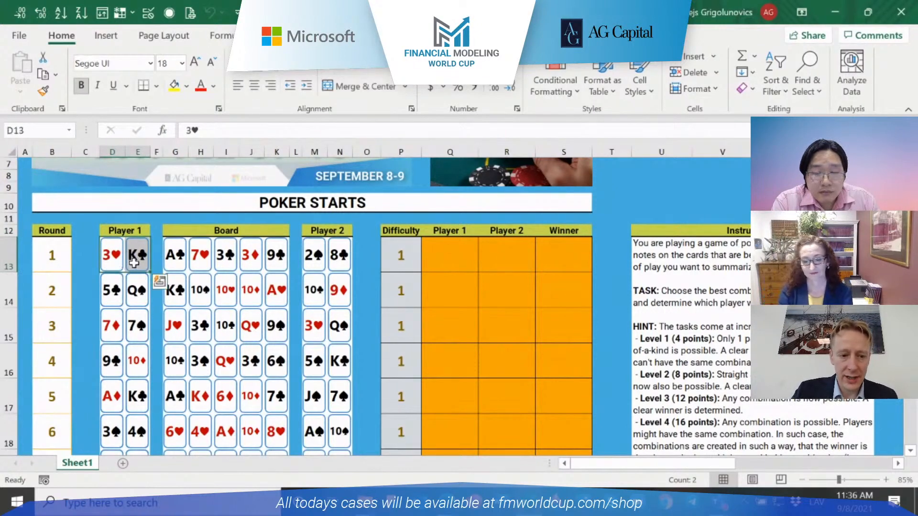
left_click(316, 231)
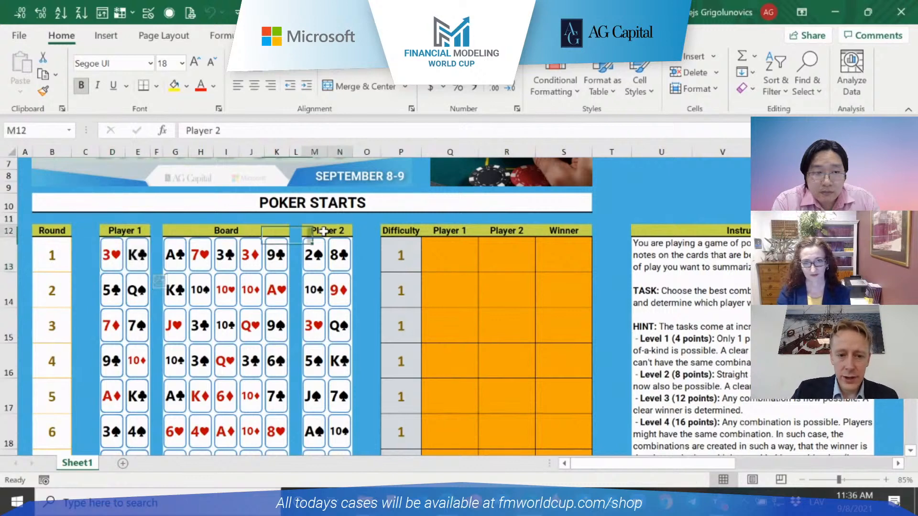
left_click(313, 261)
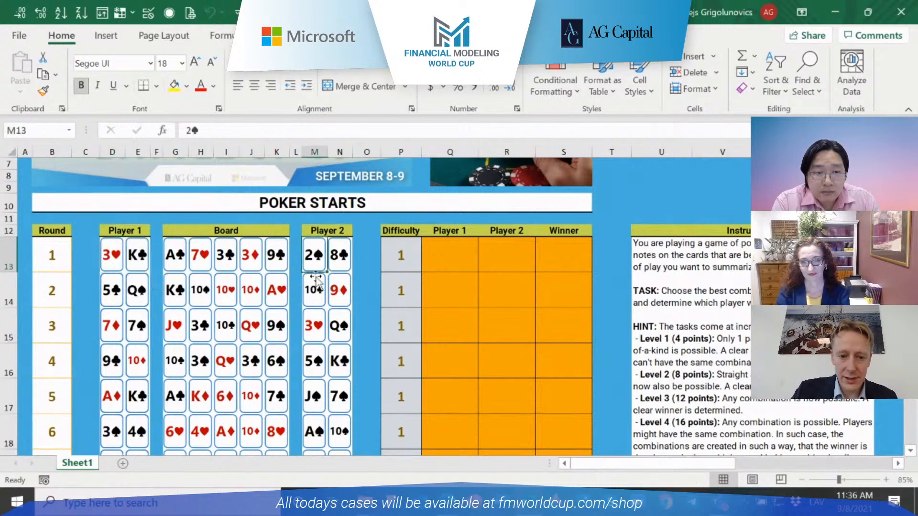
left_click(339, 264)
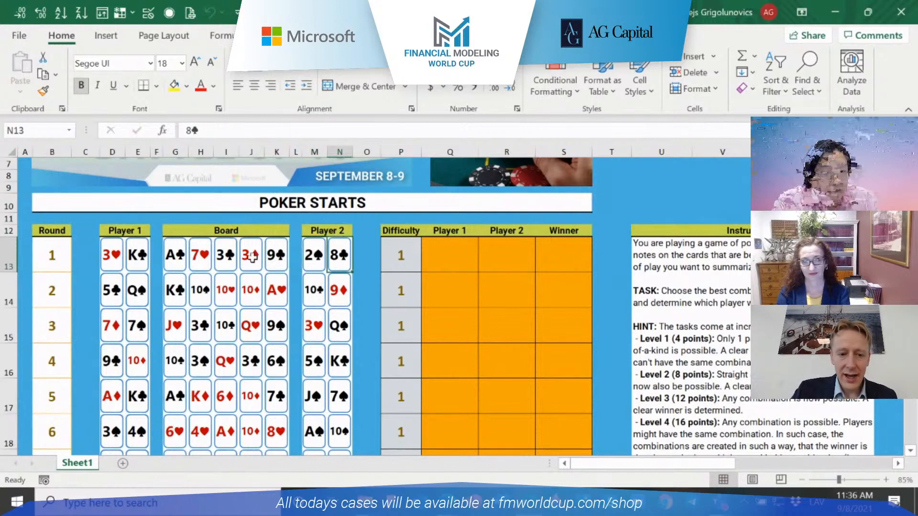
left_click_drag(228, 231, 233, 262)
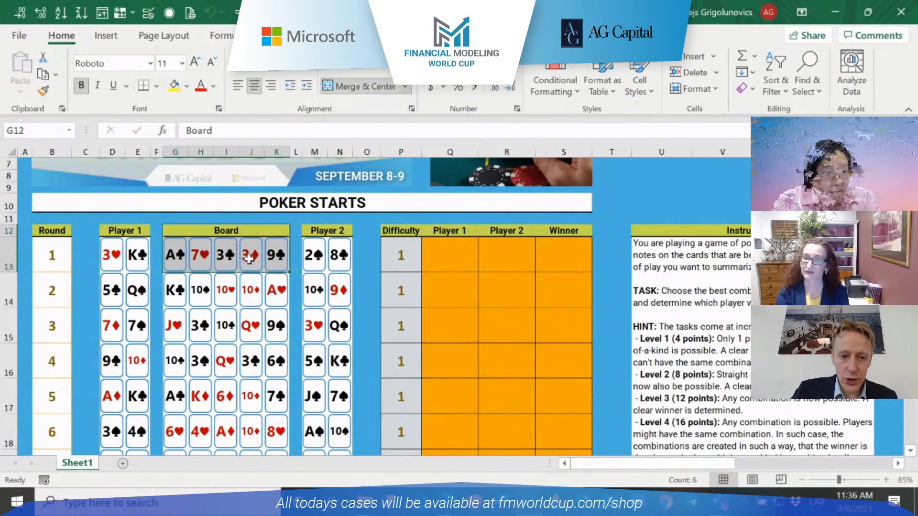
left_click(143, 230)
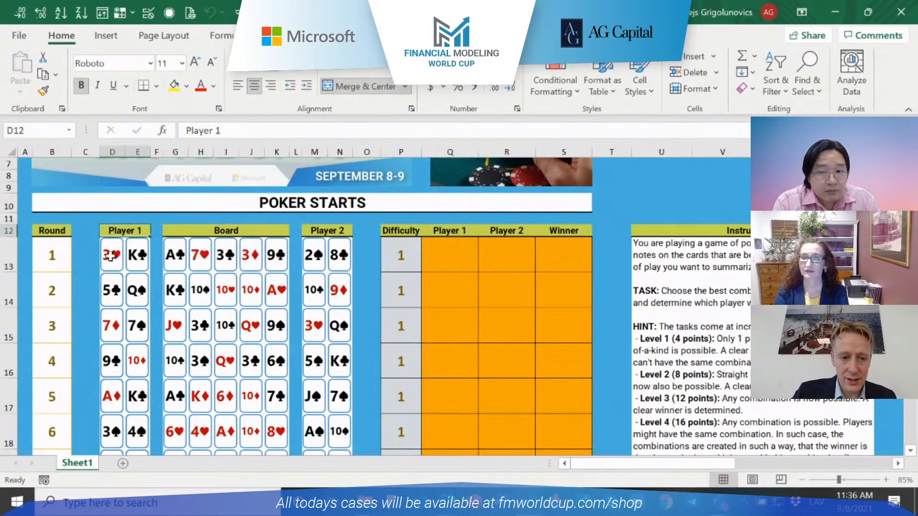
left_click_drag(115, 231, 275, 253)
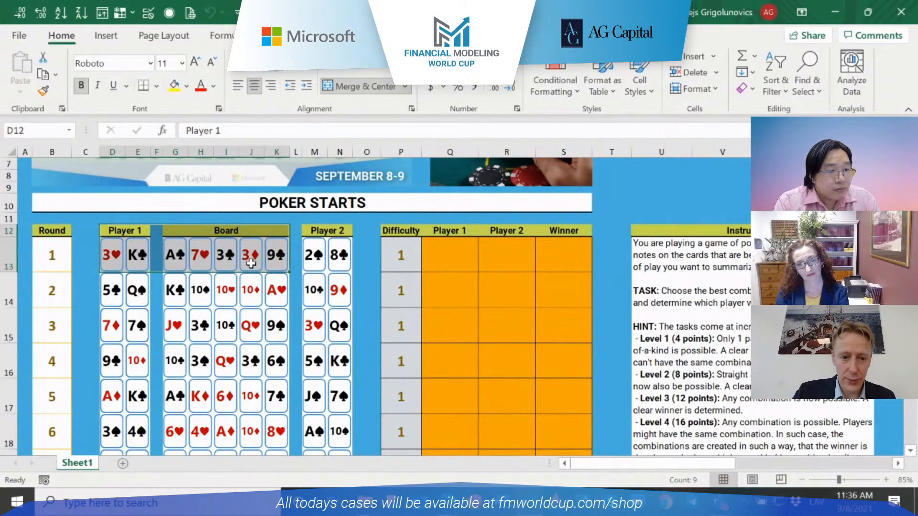
Review the full ranking in the List of Poker Combinations from High Card up to Royal Flush
left_click_drag(633, 463, 783, 479)
scroll(498, 323, "down", 2)
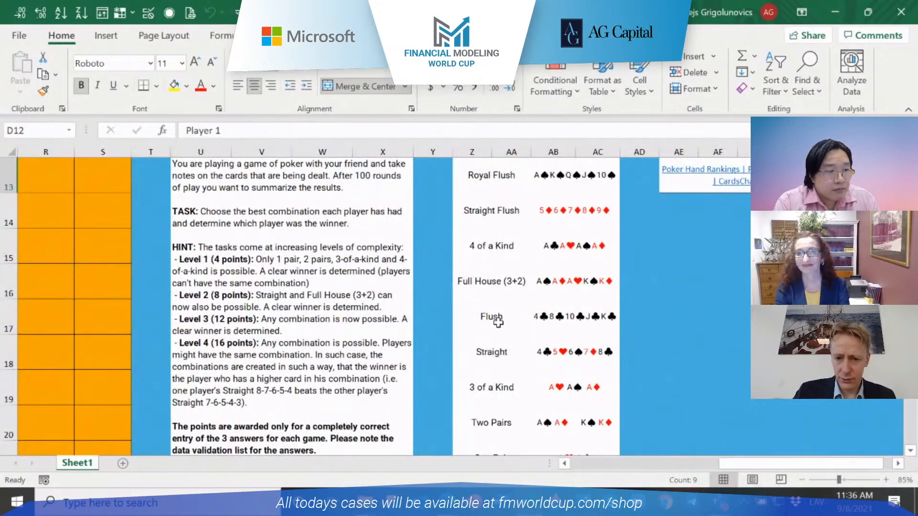
scroll(500, 320, "down", 1)
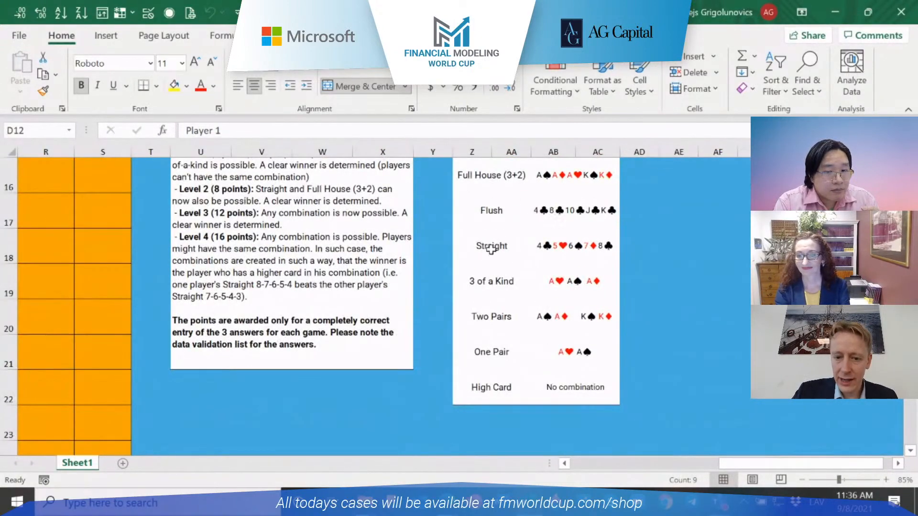
scroll(582, 352, "up", 4)
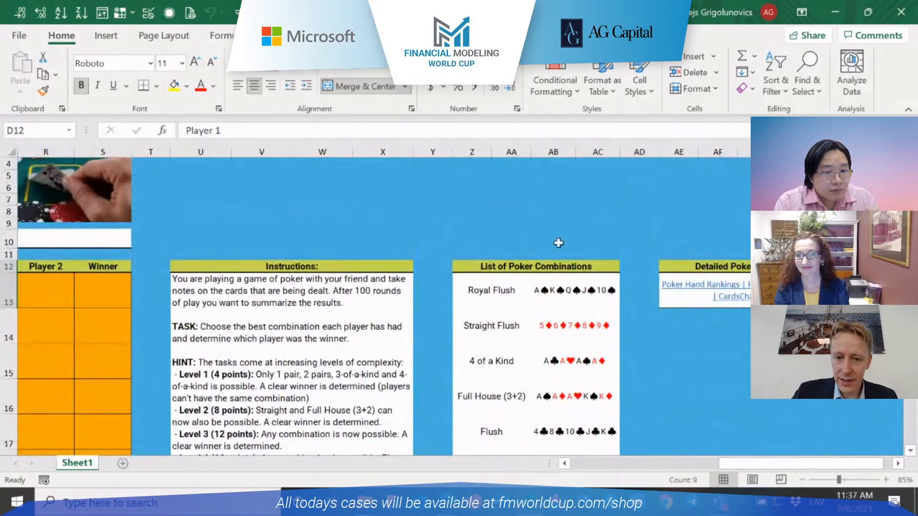
Compare round 1's seven available cards for each player, combining each hand with the board
left_click(587, 461)
scroll(382, 320, "down", 1)
left_click_drag(116, 231, 244, 250)
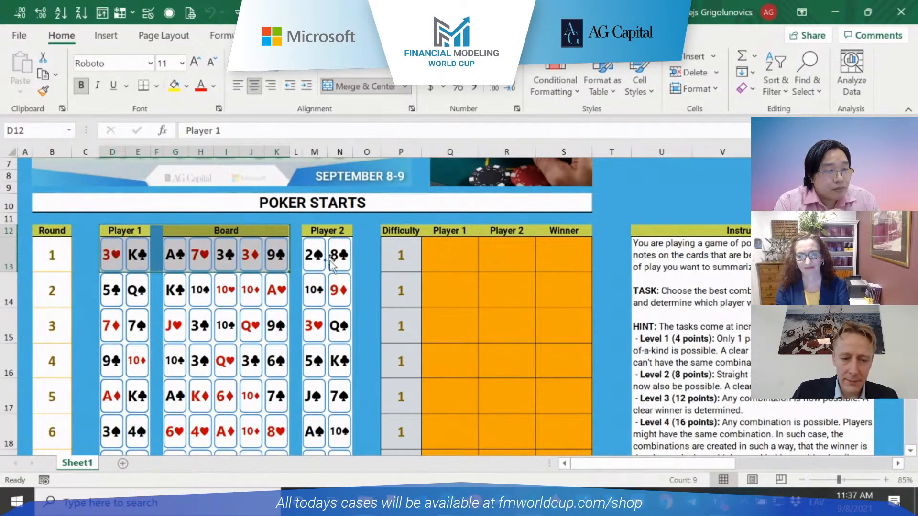
left_click_drag(330, 231, 247, 265)
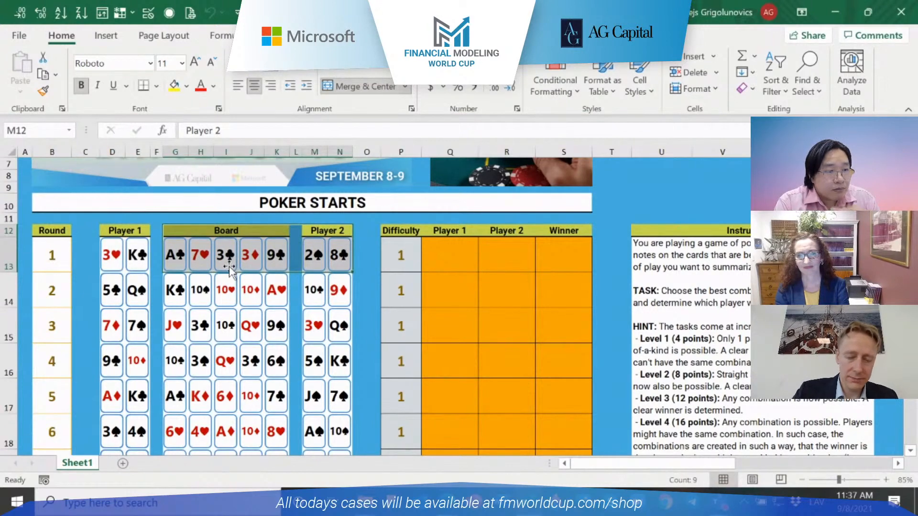
Check round 1's difficulty and the combinations allowed as Player 1's answer in Q13
left_click(391, 257)
left_click(461, 256)
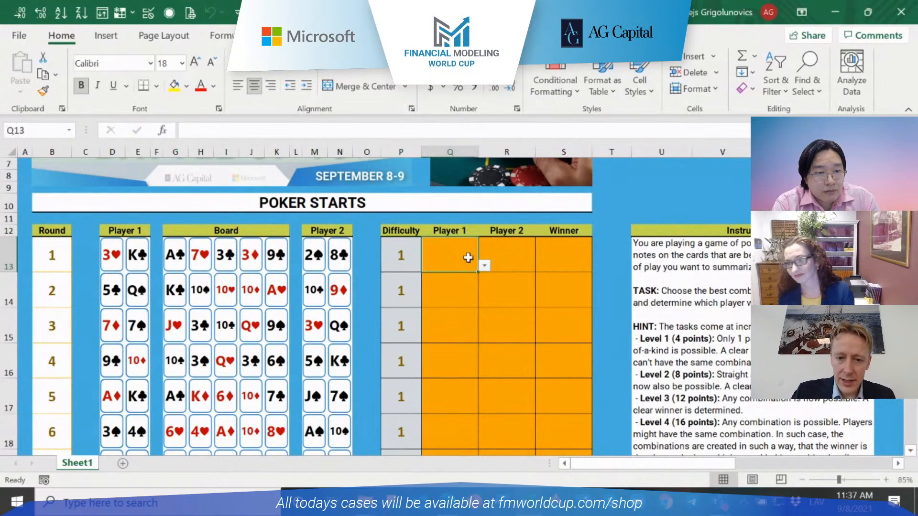
left_click(484, 266)
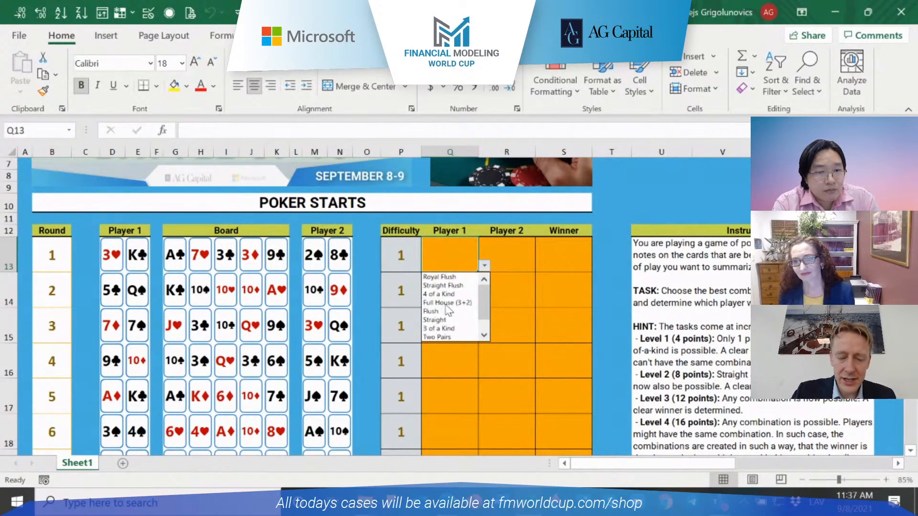
left_click(443, 264)
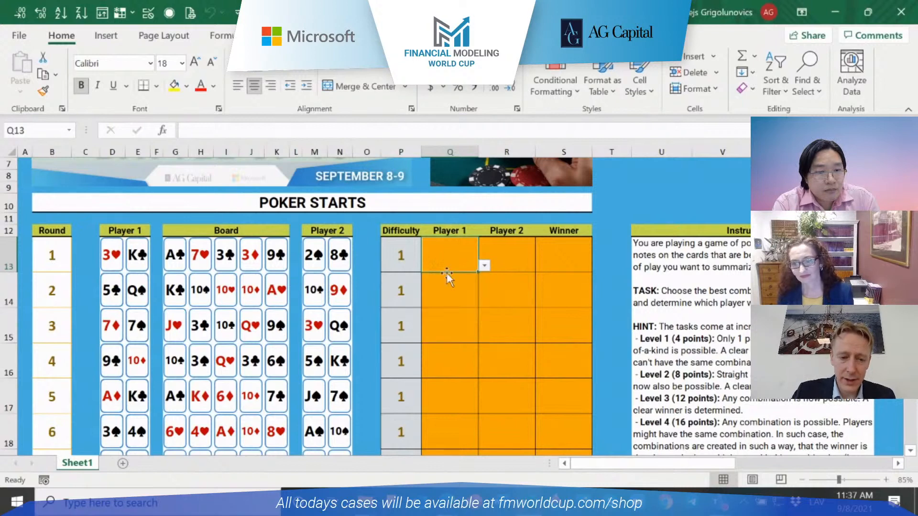
Identify the matching threes in round 1 and set Player 1's combination in Q13 to 3 of a Kind
left_click(110, 259)
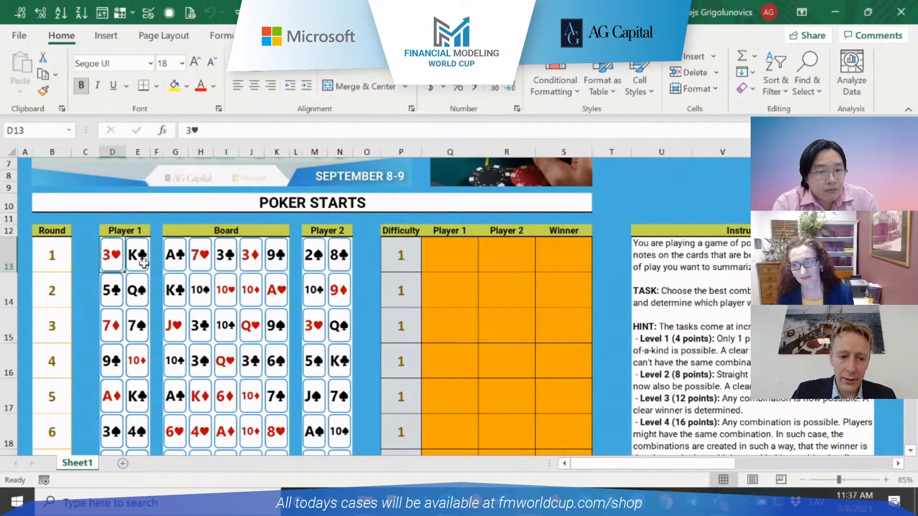
left_click(224, 254)
left_click(251, 255)
left_click(459, 245)
left_click(484, 265)
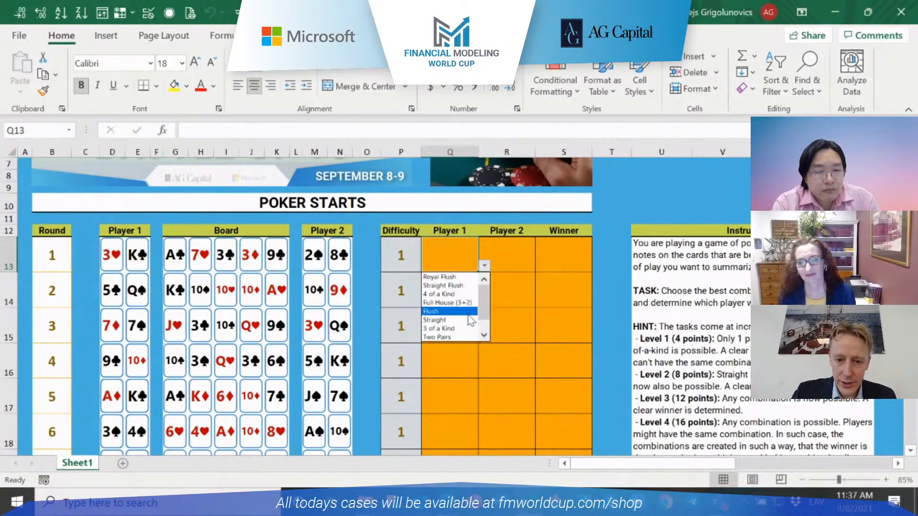
left_click(475, 322)
left_click(516, 248)
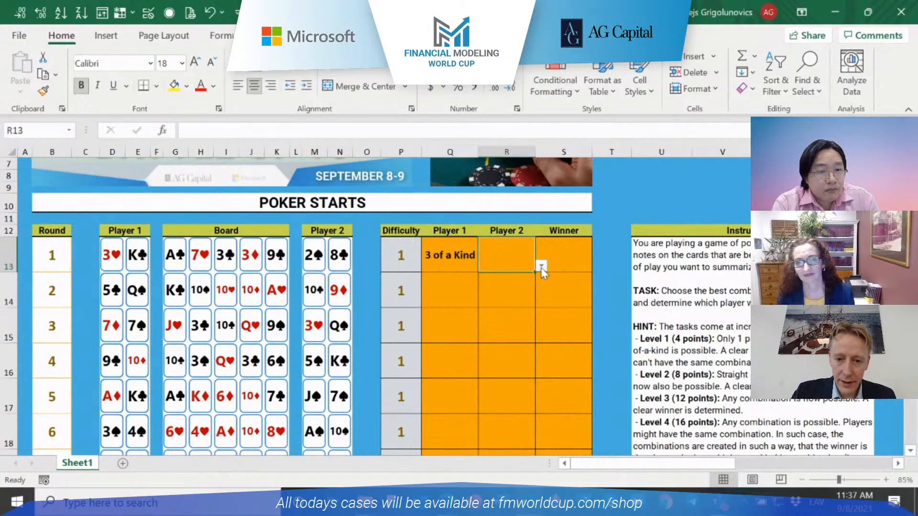
Compare the board's threes for round 1 and set Player 2's combination in R13 to One Pair
left_click(251, 255)
left_click(224, 254)
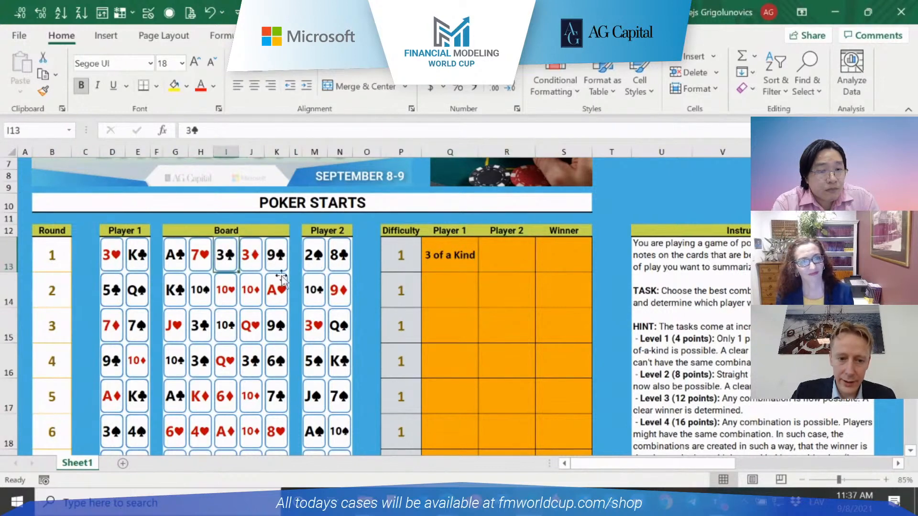
left_click(512, 258)
left_click(541, 266)
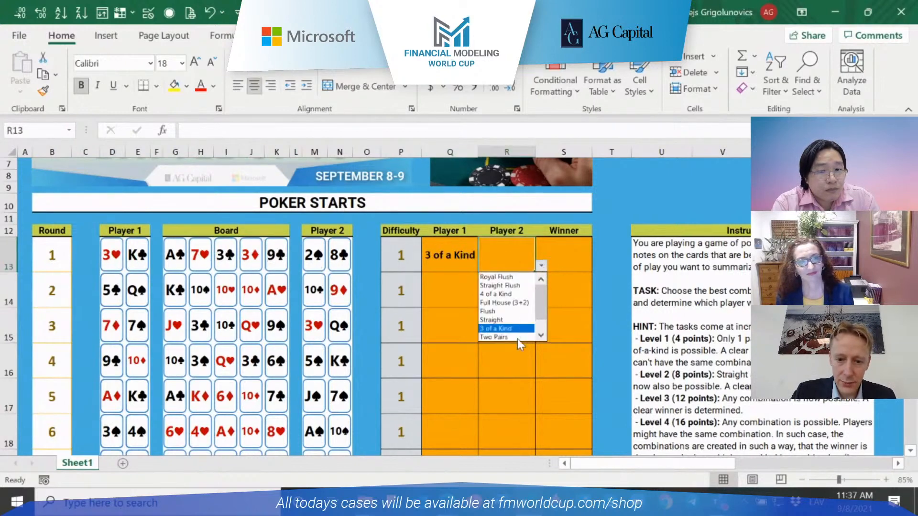
left_click(541, 335)
left_click(499, 337)
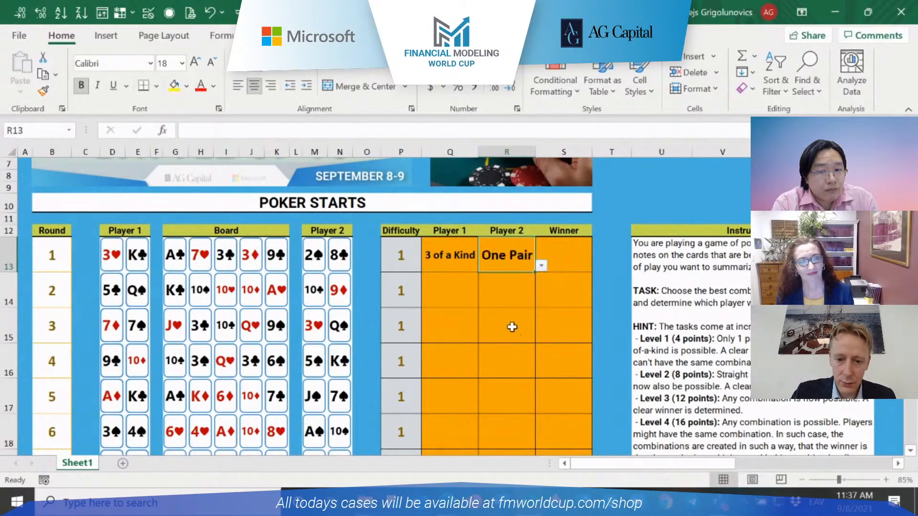
Compare both players' round 1 combinations and set the winner in S13 to P1
left_click(563, 252)
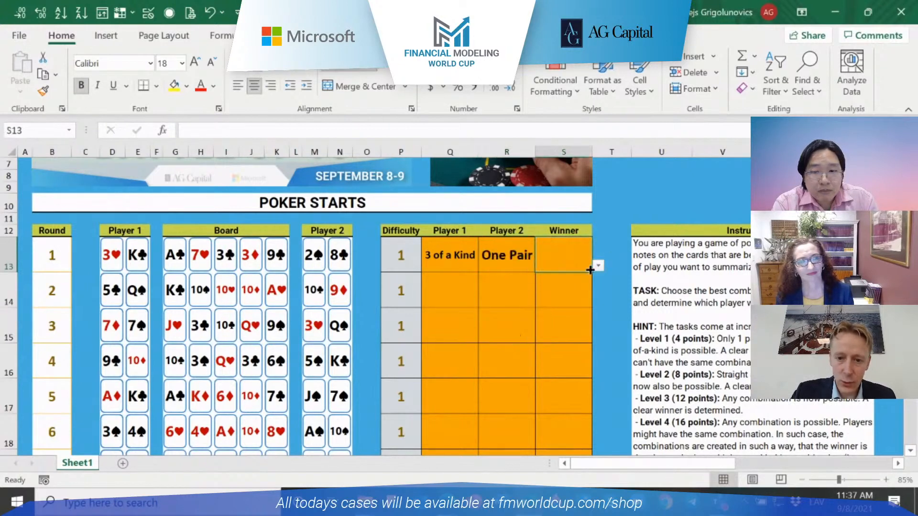
left_click(465, 254)
left_click(498, 254)
left_click(586, 266)
left_click(598, 268)
left_click(564, 285)
left_click(566, 277)
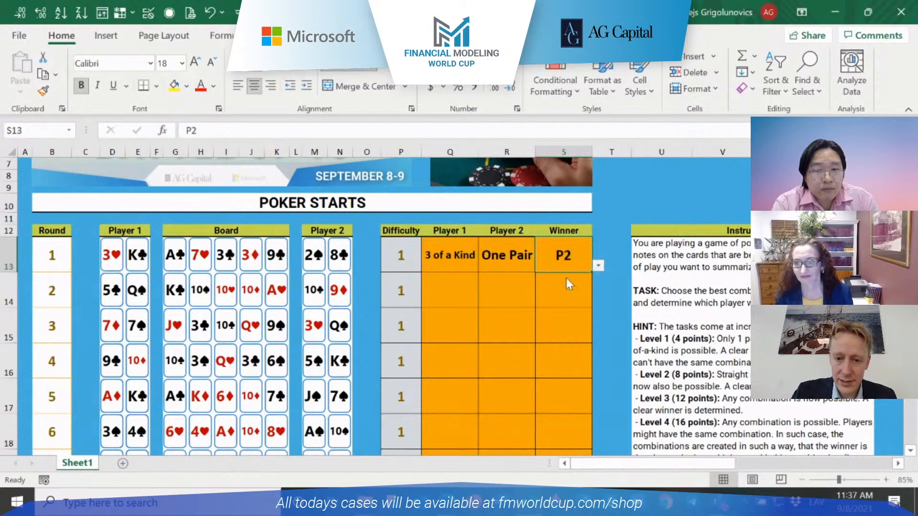
left_click(444, 264)
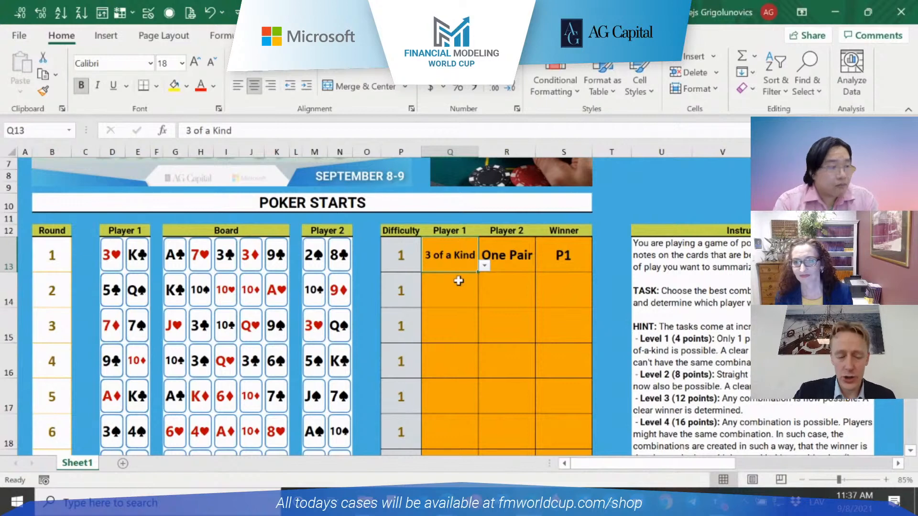
Check the combinations offered for Player 1's answers in Q13 and Q14 and Player 2's answer in R14
left_click(441, 288)
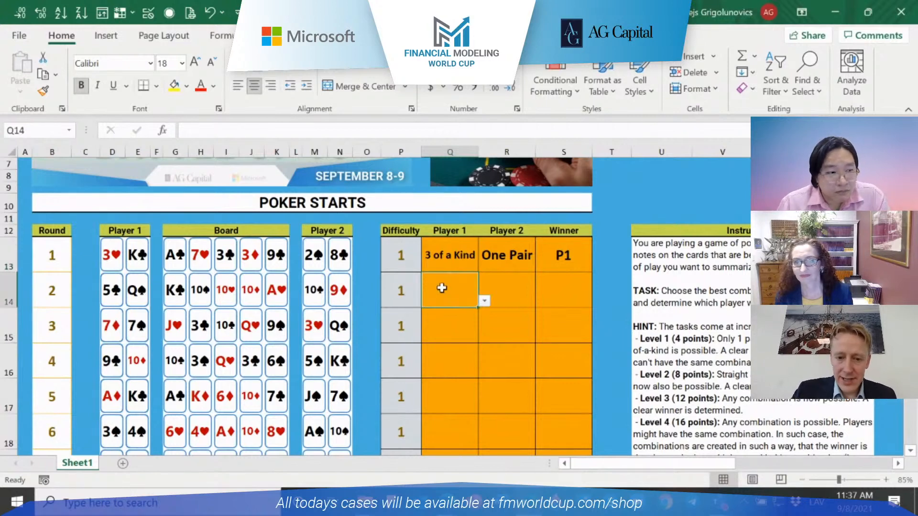
left_click(438, 256)
left_click(485, 267)
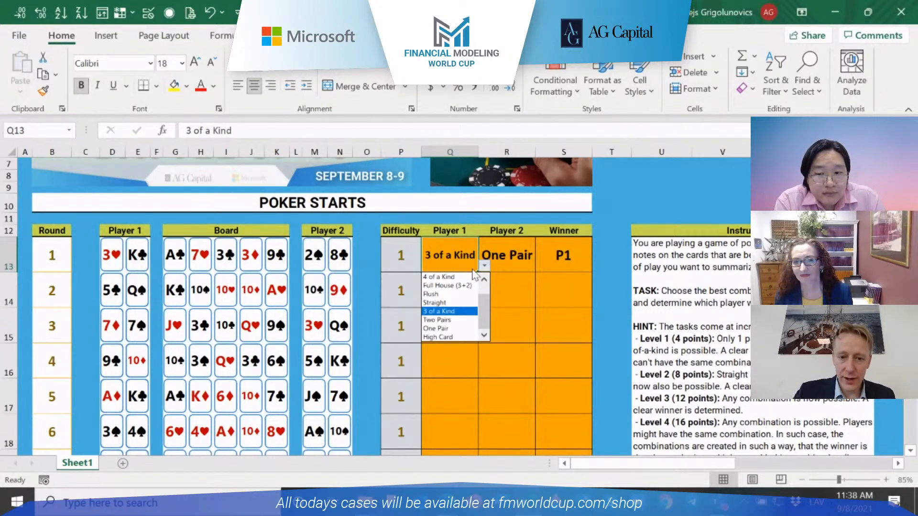
left_click(532, 251)
left_click(459, 310)
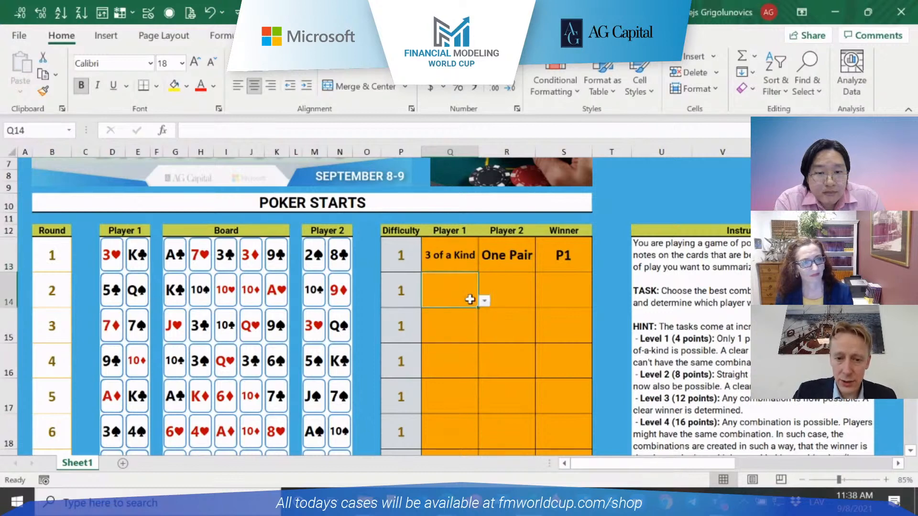
left_click(484, 300)
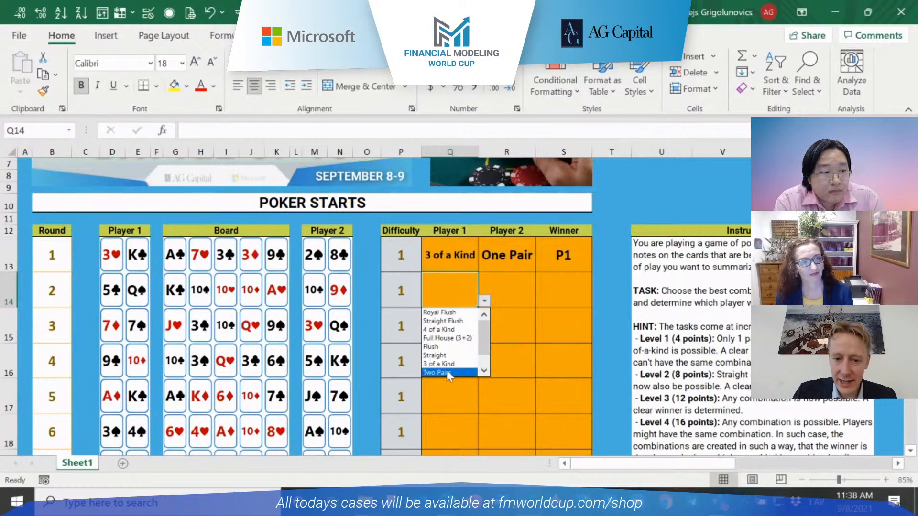
left_click(484, 299)
left_click(521, 292)
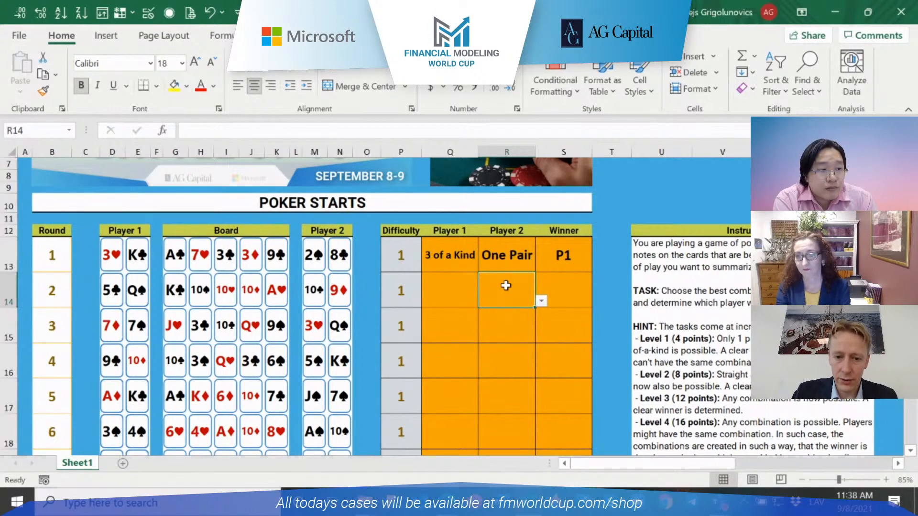
left_click(540, 302)
left_click(513, 280)
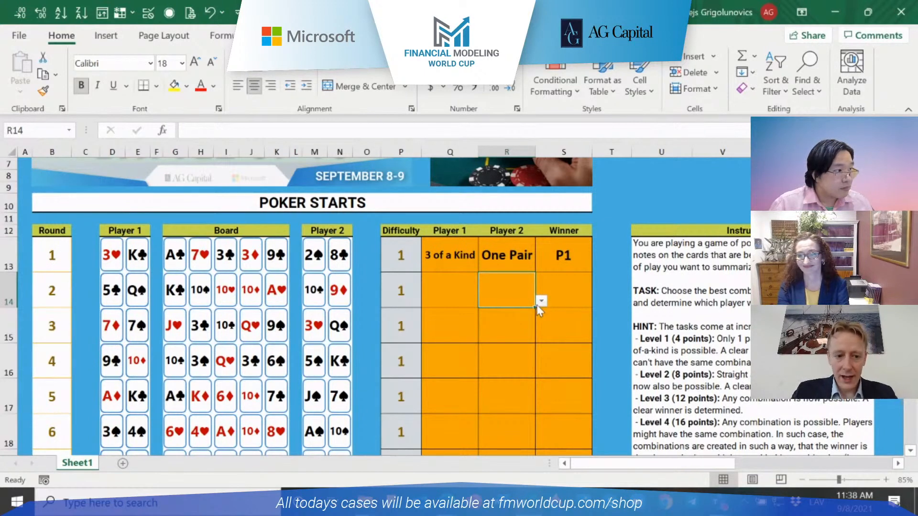
Review the four difficulty levels in the Instructions alongside the List of Poker Combinations
left_click_drag(665, 463, 770, 469)
scroll(631, 336, "down", 2)
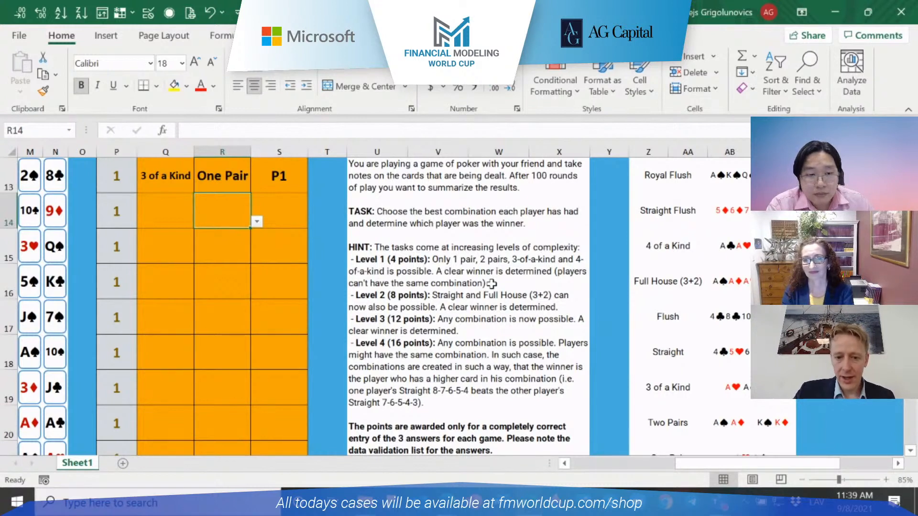
scroll(450, 304, "down", 1)
left_click(414, 195)
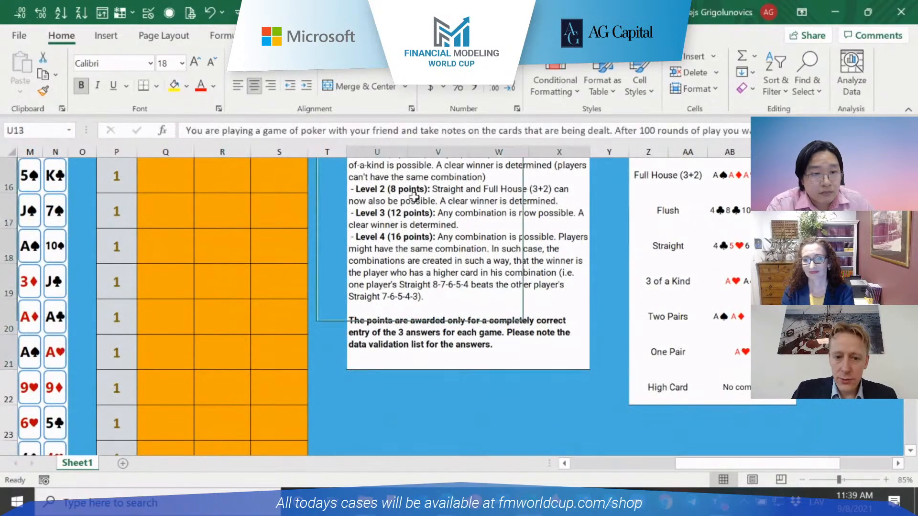
left_click(414, 196)
scroll(427, 208, "up", 1)
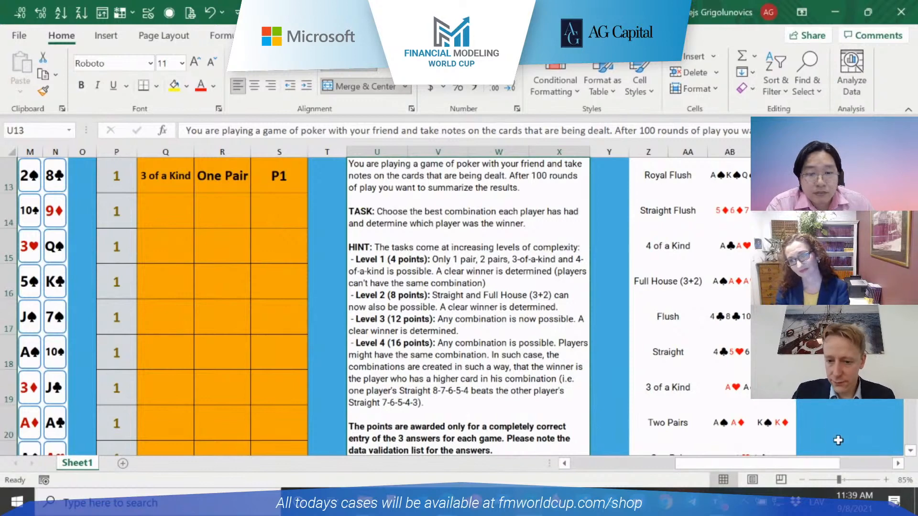
scroll(770, 471, "right", 3)
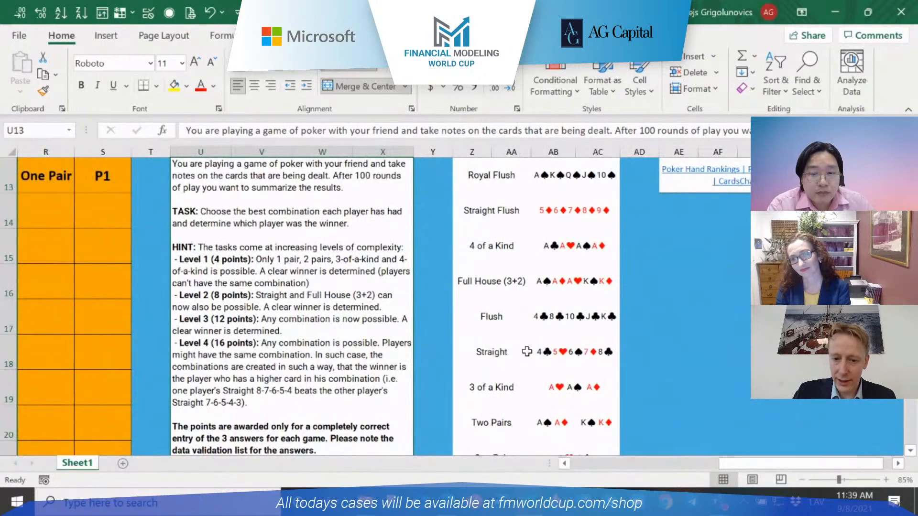
Compare Player 1's and the board's round 1 cards with the level hints and the High Card entry
left_click(608, 459)
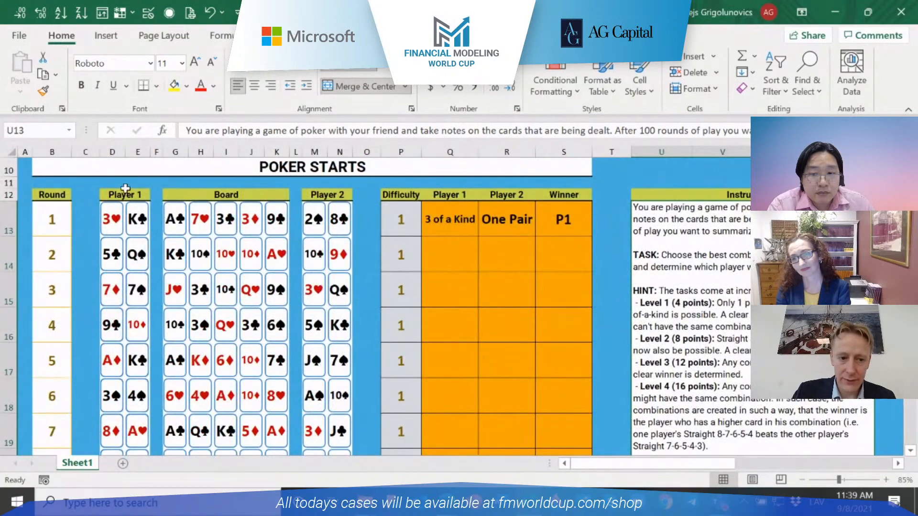
left_click_drag(124, 193, 246, 210)
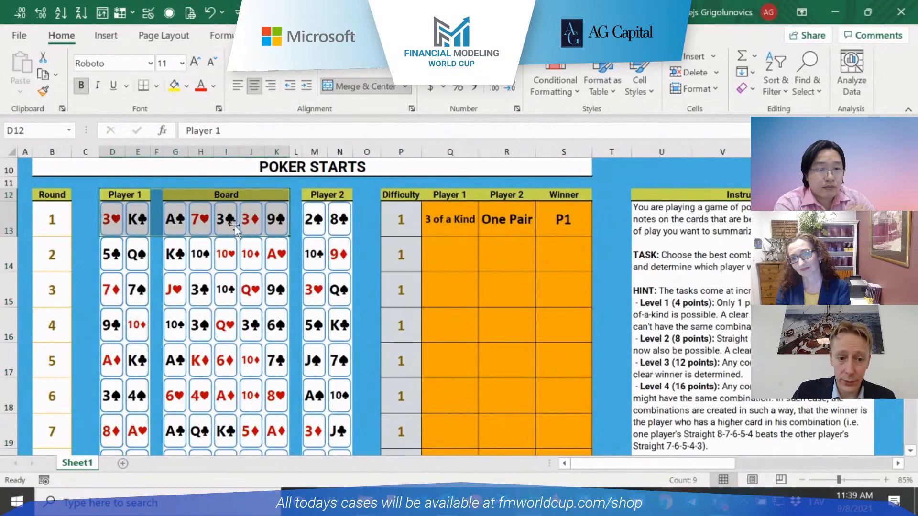
left_click_drag(624, 466, 762, 482)
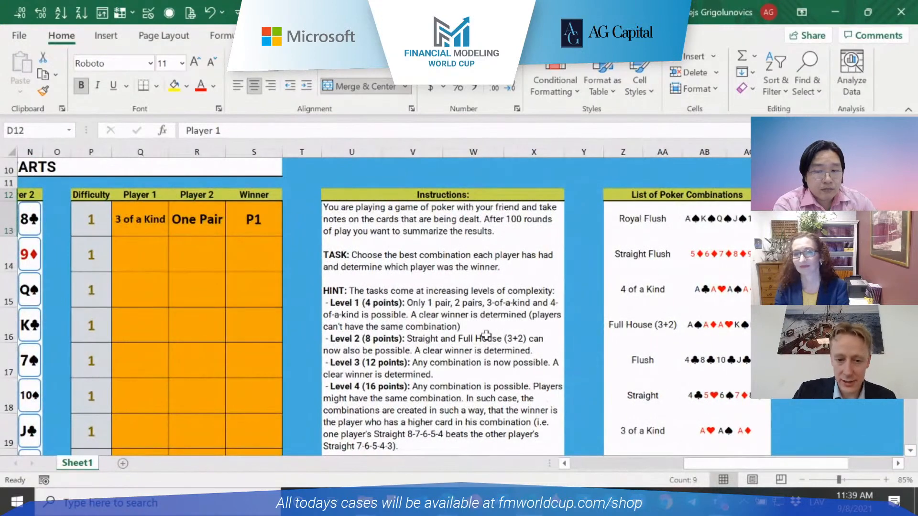
scroll(385, 316, "down", 1)
left_click(471, 302)
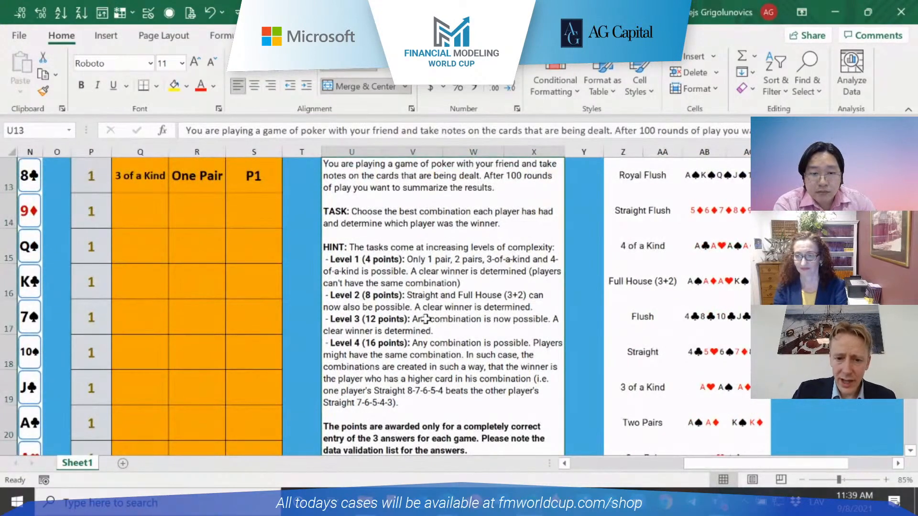
scroll(406, 297, "down", 1)
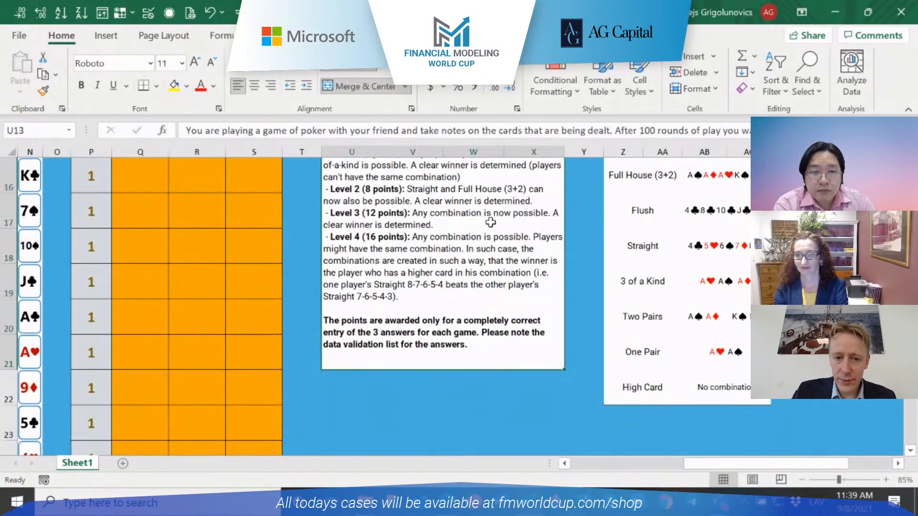
left_click(727, 399)
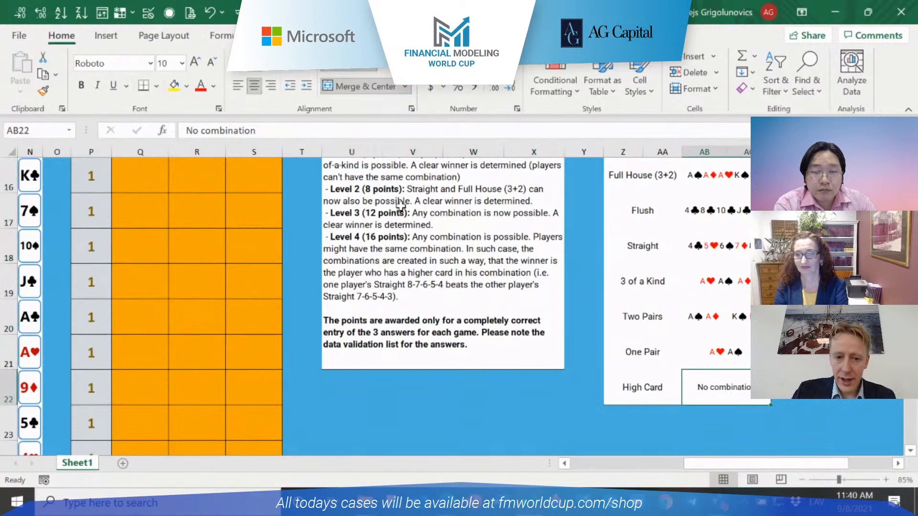
left_click(418, 260)
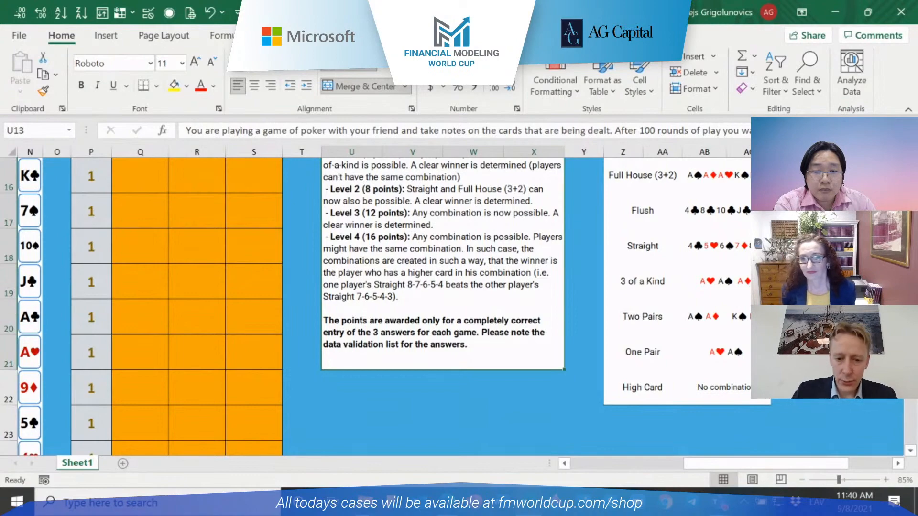
scroll(376, 330, "up", 2)
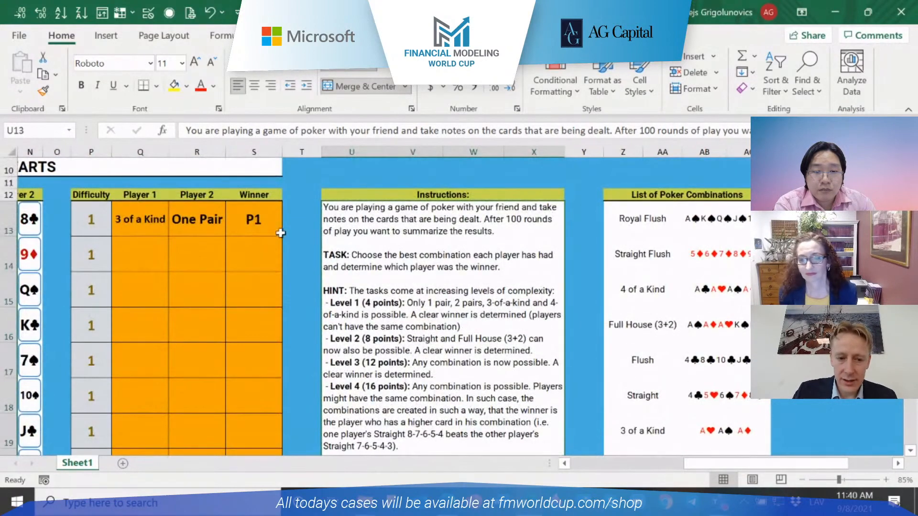
Examine the Detailed Poker Rules reference, the lower poker combinations and the scoring note ending the Instructions
left_click(599, 463)
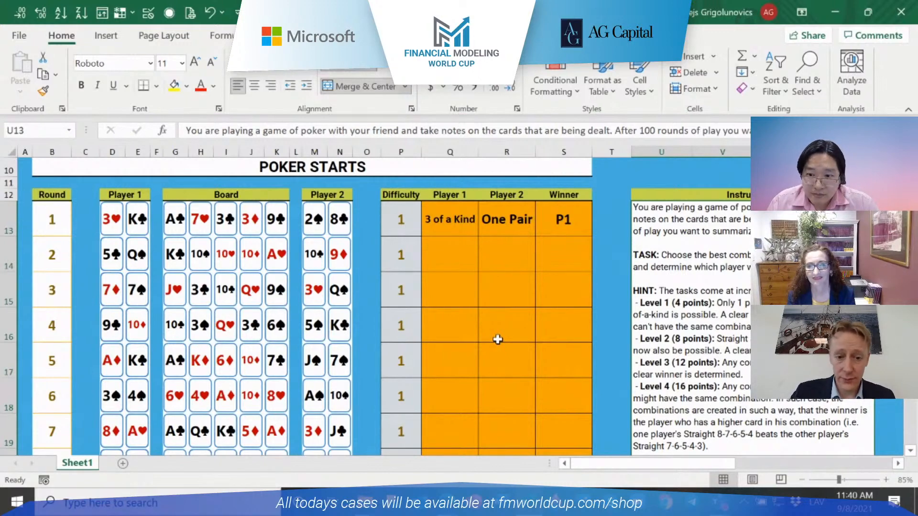
left_click_drag(643, 466, 897, 467)
left_click(898, 464)
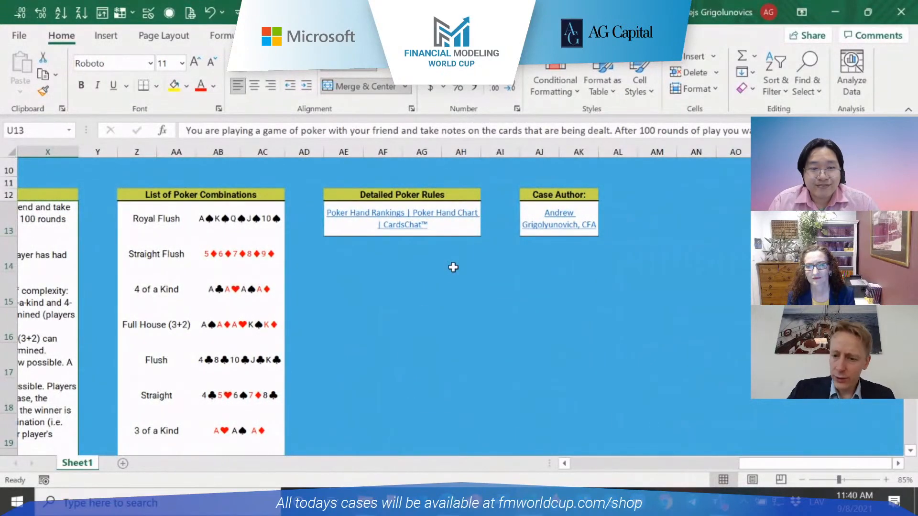
left_click_drag(766, 461, 736, 465)
scroll(336, 366, "down", 2)
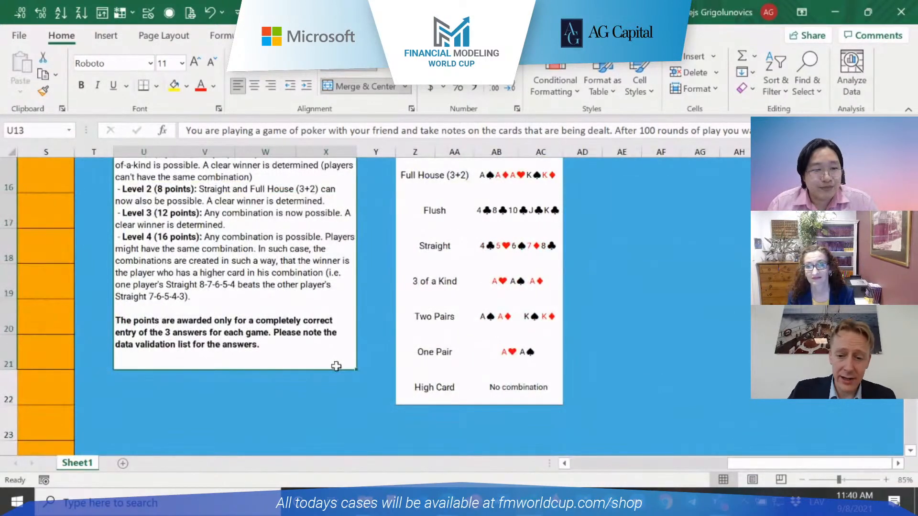
left_click_drag(786, 466, 724, 468)
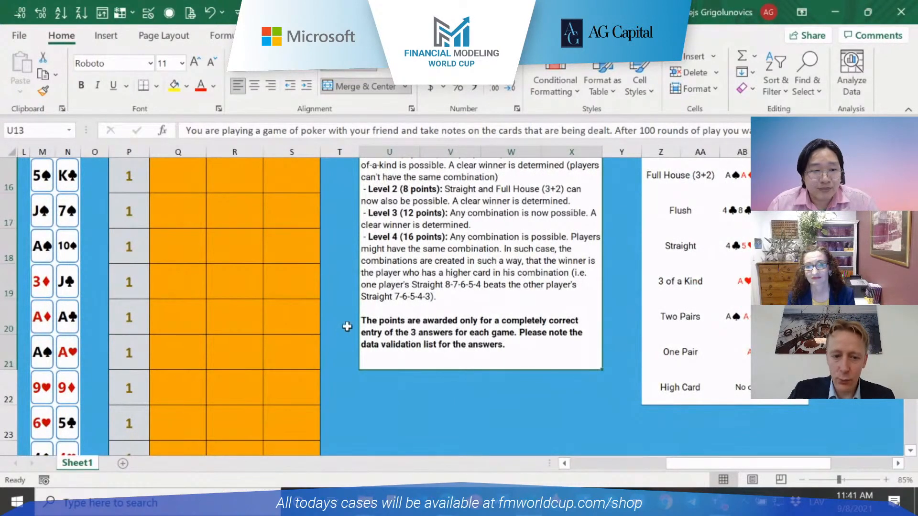
Go over round 1's answers in Q13 and R13 and set the winner in S13 to P2
left_click(159, 320)
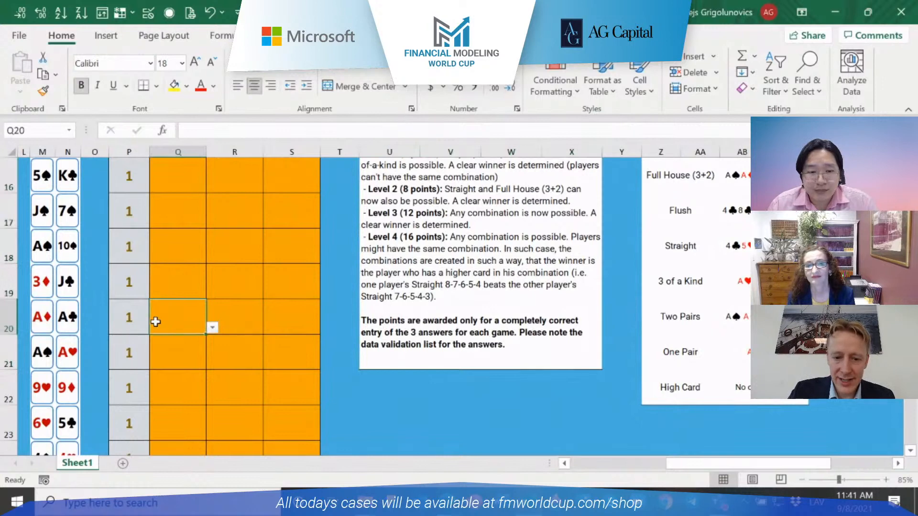
scroll(193, 323, "up", 3)
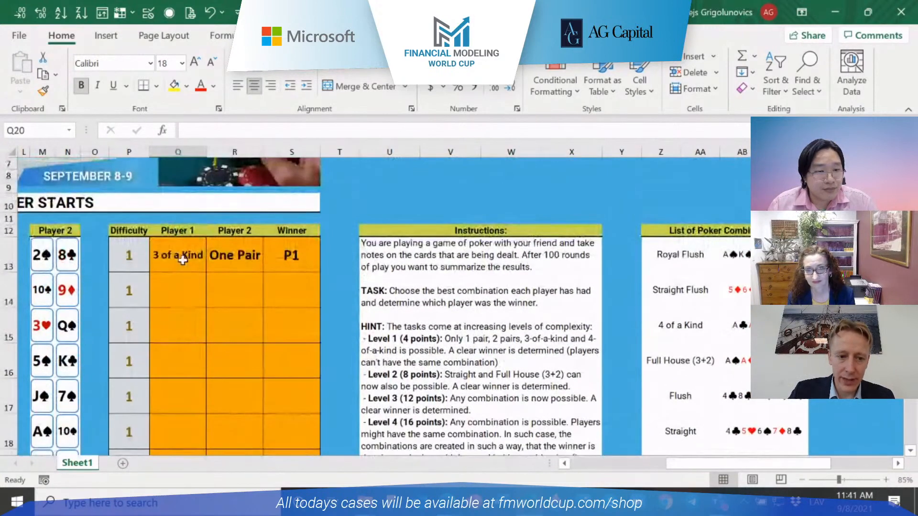
left_click(180, 263)
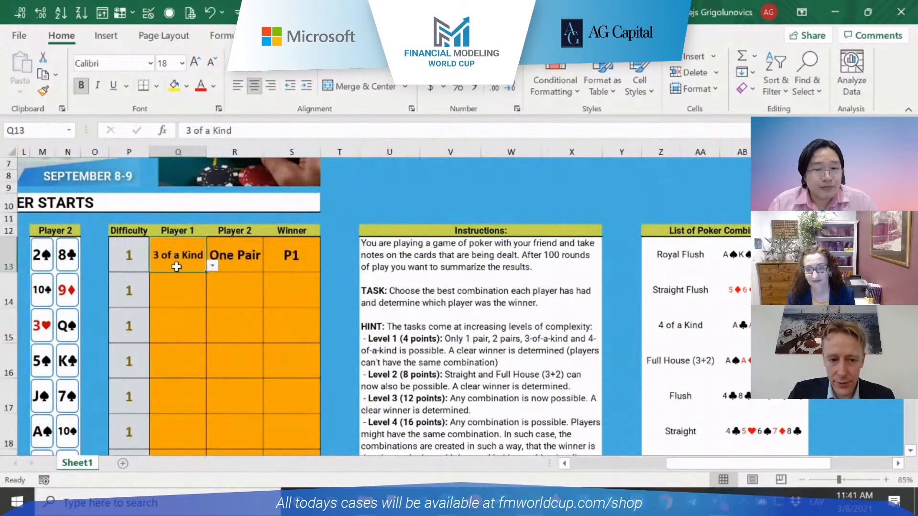
left_click(236, 258)
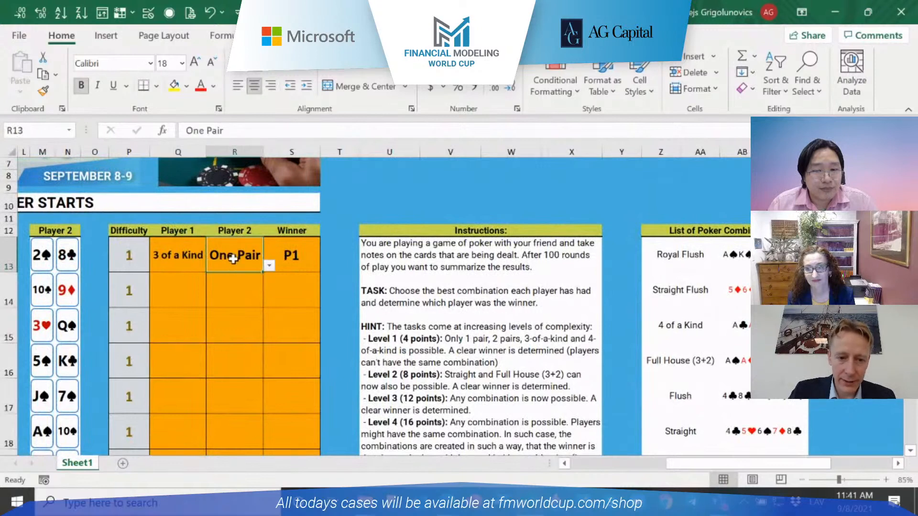
left_click(290, 259)
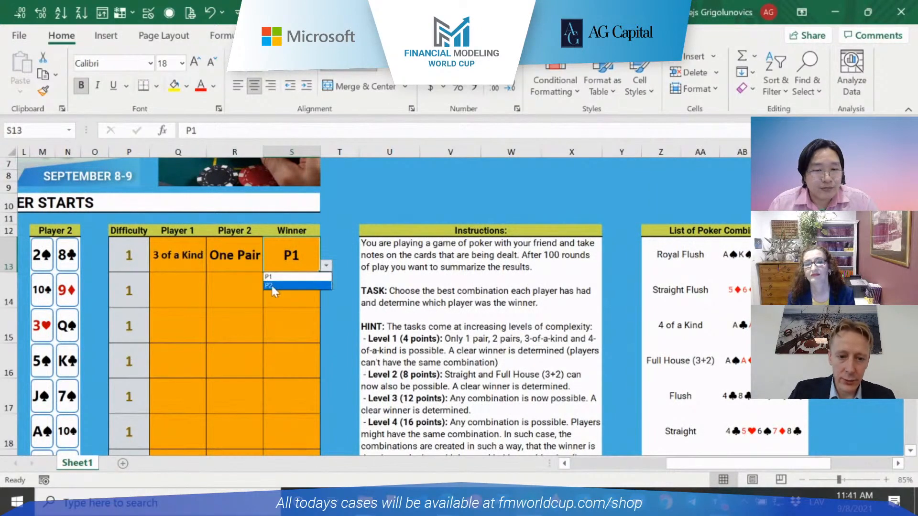
type("P2")
key("Return")
Check round 1's three answers in Q13:S13 together against the rule that points need all of them correct
left_click_drag(164, 256, 266, 260)
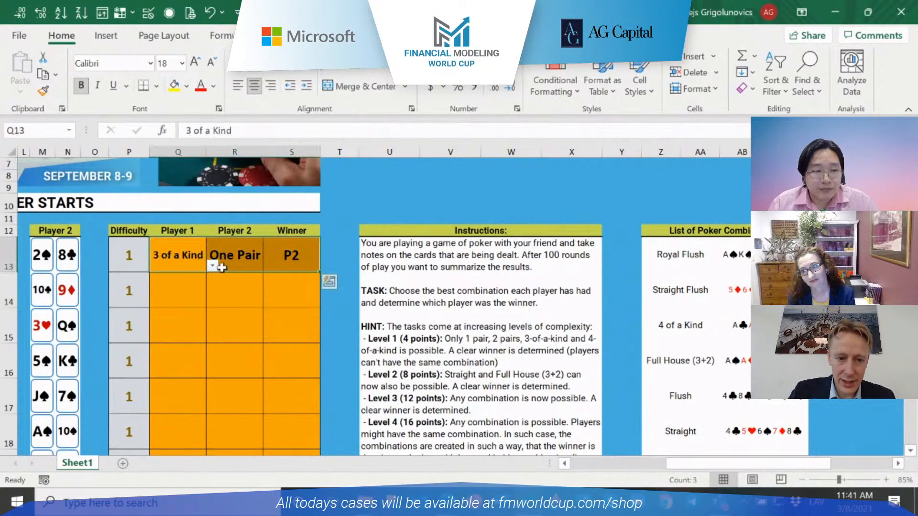
left_click(189, 262)
left_click(289, 264)
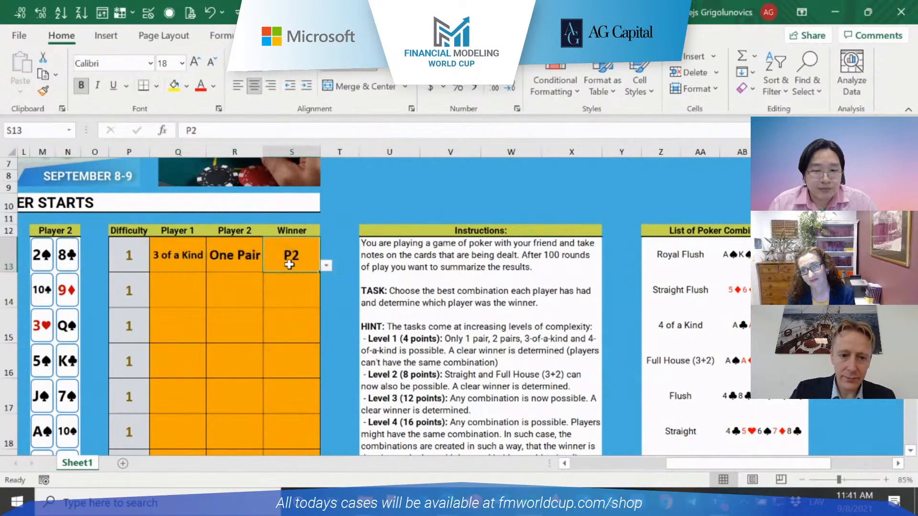
Clear round 1's demonstration answers from Q13:S13
key("Delete")
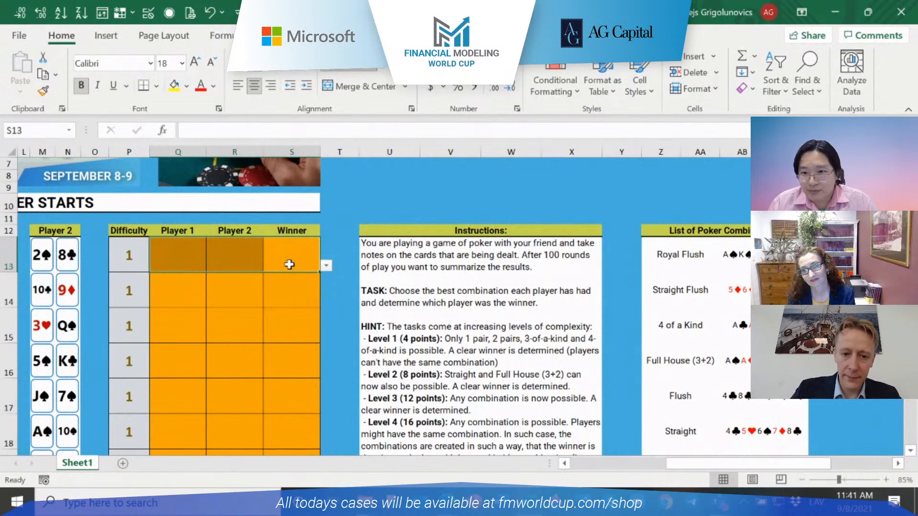
left_click(197, 251)
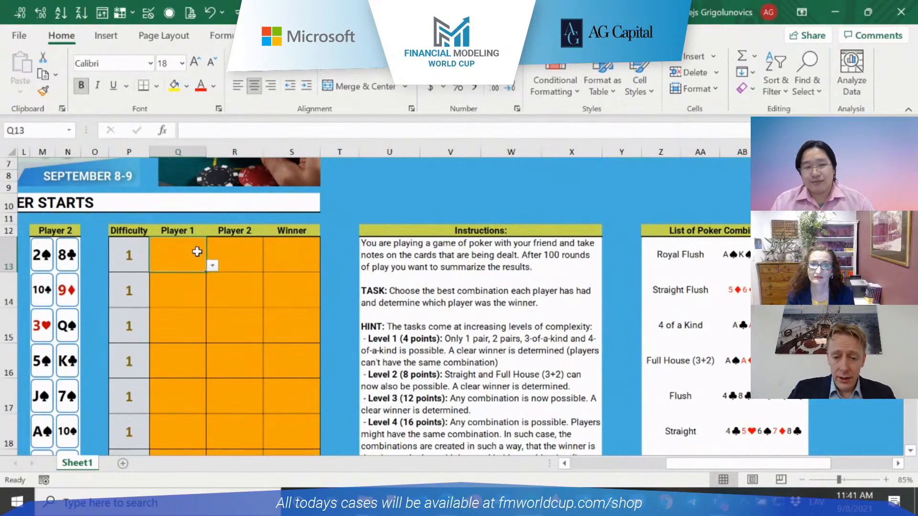
scroll(319, 326, "down", 2)
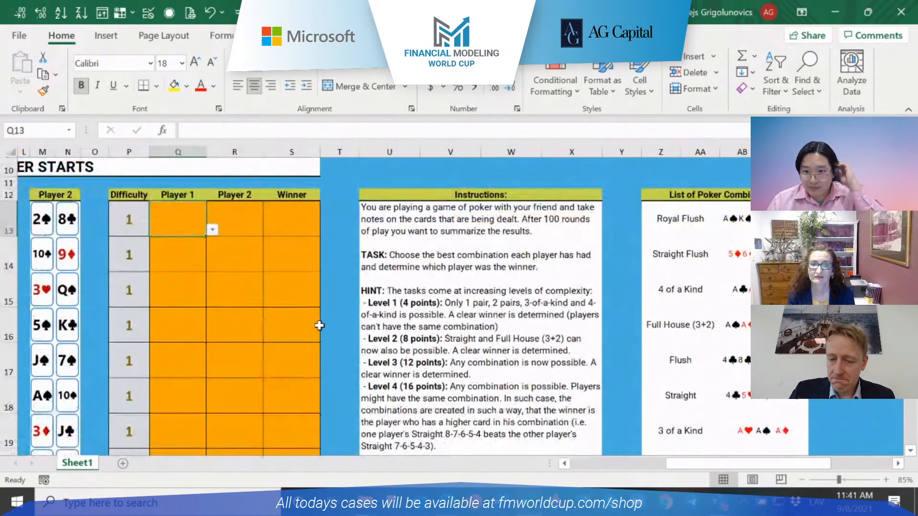
scroll(729, 460, "up", 1)
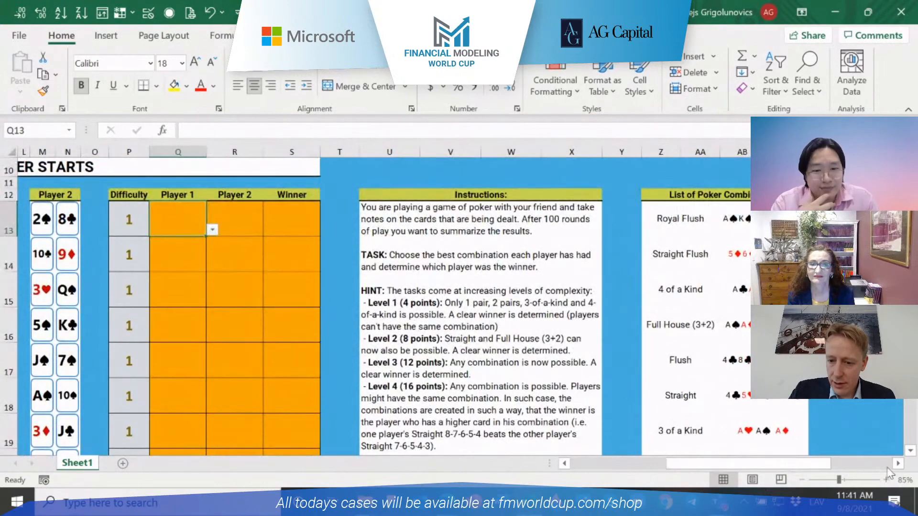
Review the list of poker combinations from Royal Flush to High Card, including Full House (3+2), and return to the dealt rounds
scroll(901, 467, "right", 7)
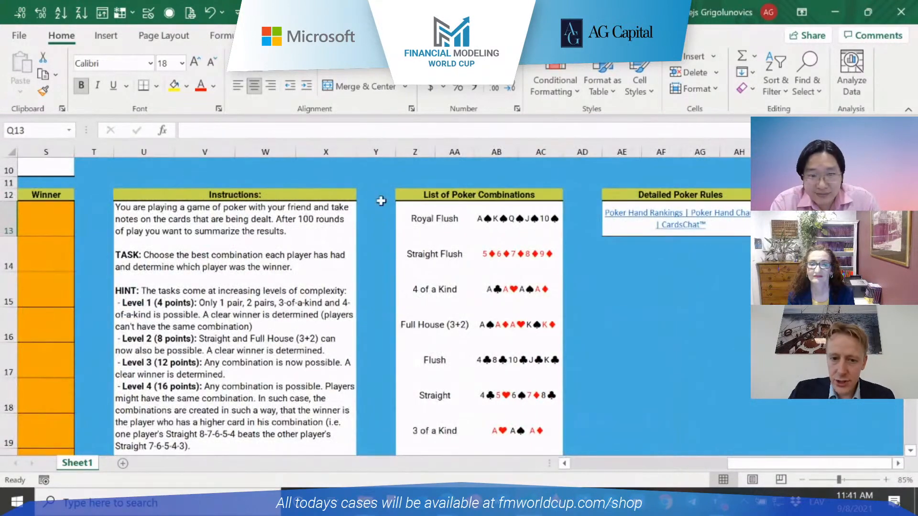
left_click(425, 222)
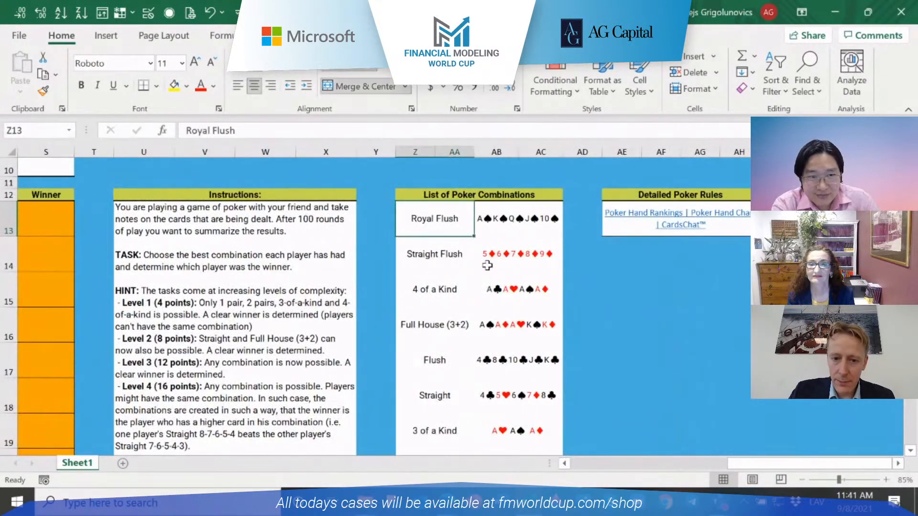
scroll(477, 287, "down", 2)
left_click(445, 388)
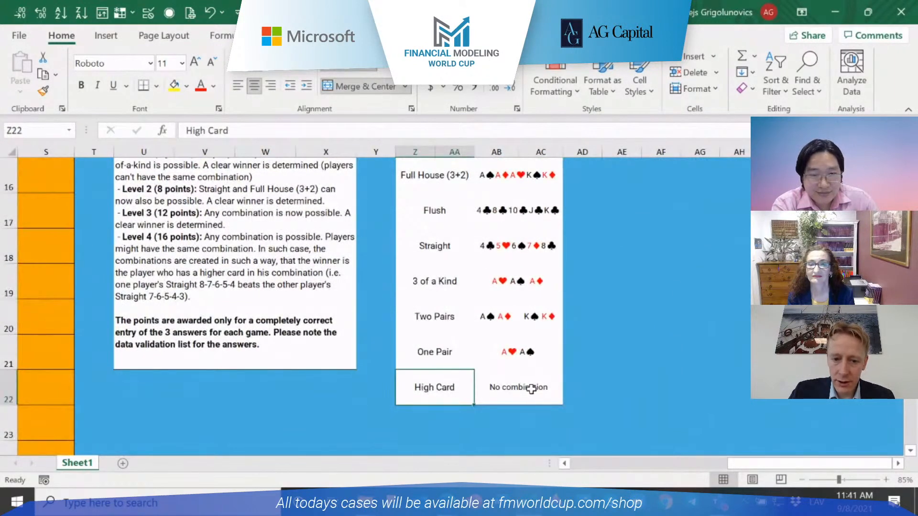
scroll(425, 245, "up", 1)
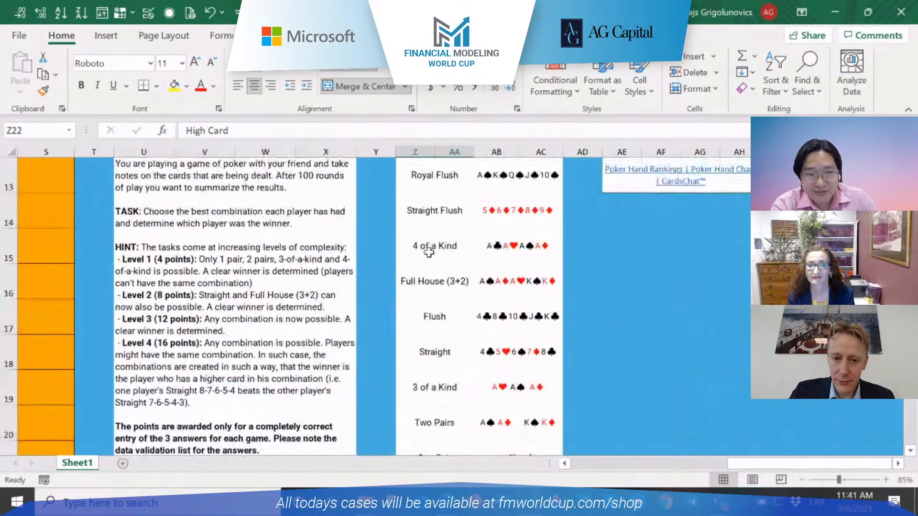
left_click(426, 276)
scroll(455, 291, "up", 1)
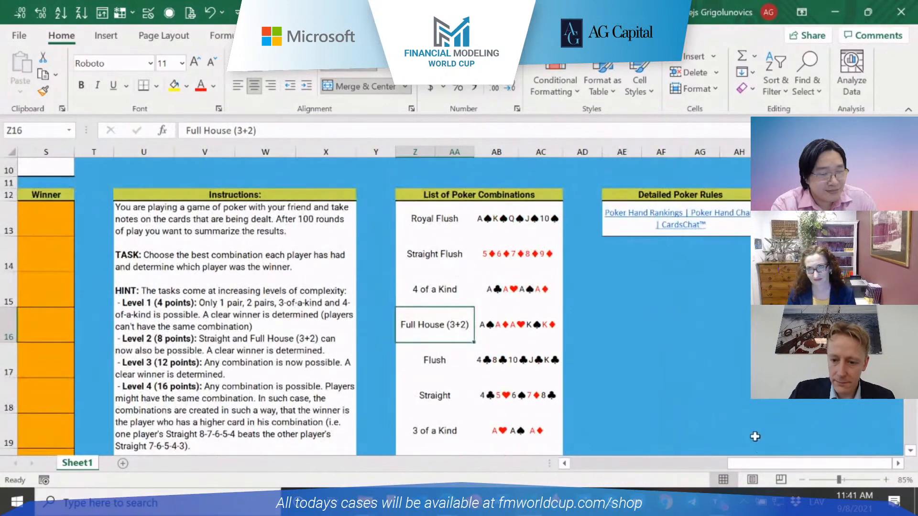
left_click(763, 464)
left_click_drag(763, 466, 606, 464)
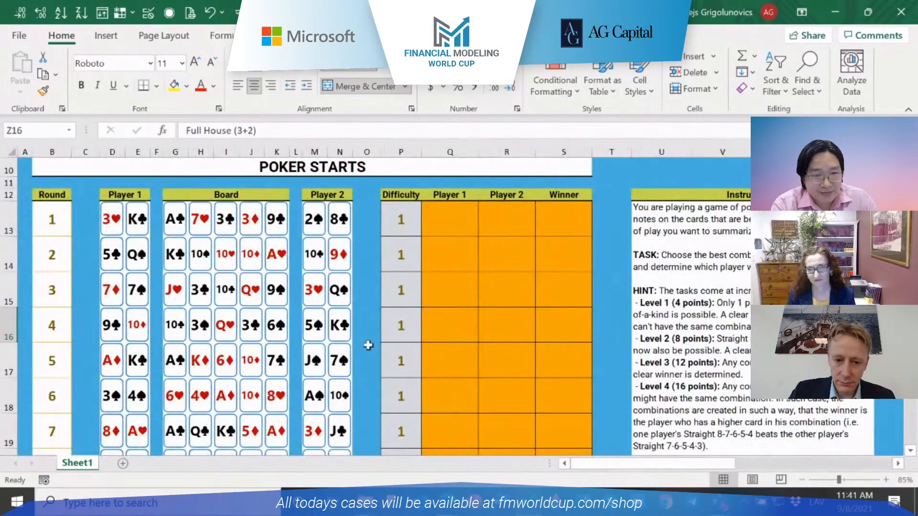
left_click(399, 325)
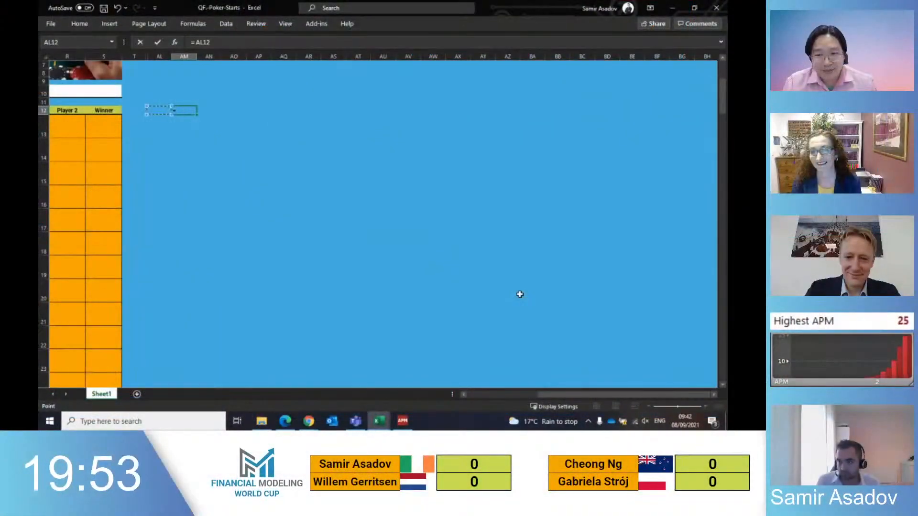
Complete the counter formula =AL12+1 in AM12 and extend it across to AS12 to number the cards 1 to 7
type("+1")
key("ctrl+Return")
key("shift+Right")
key("shift+Right")
key("shift+Right")
key("shift+Right")
key("shift+Right")
key("shift+Right")
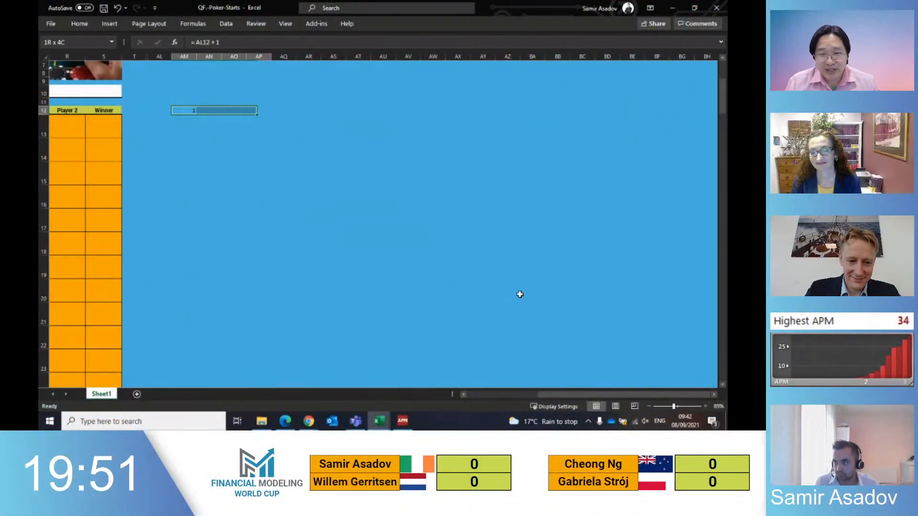
Label the helper block P1 in AM11, above the card numbers
key("Up")
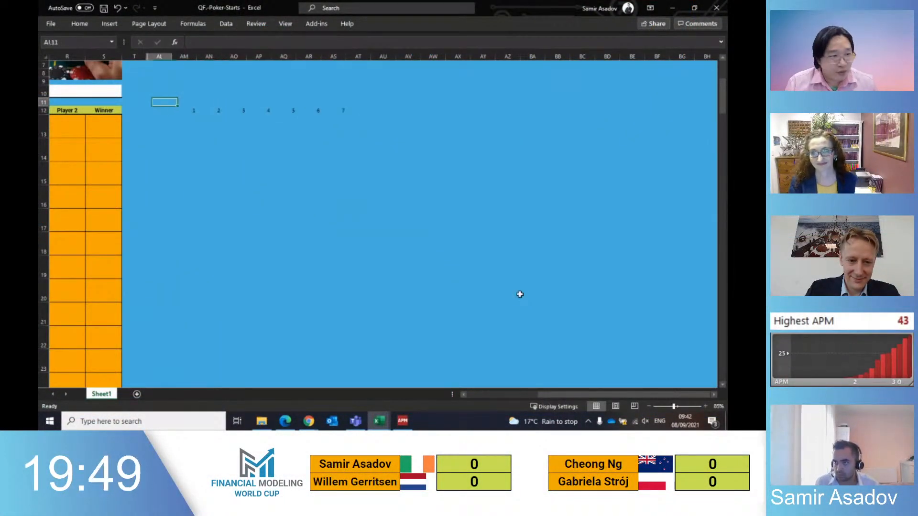
type("P1")
key("Return")
key("Down")
key("Left")
key("Right")
key("Right")
key("Left")
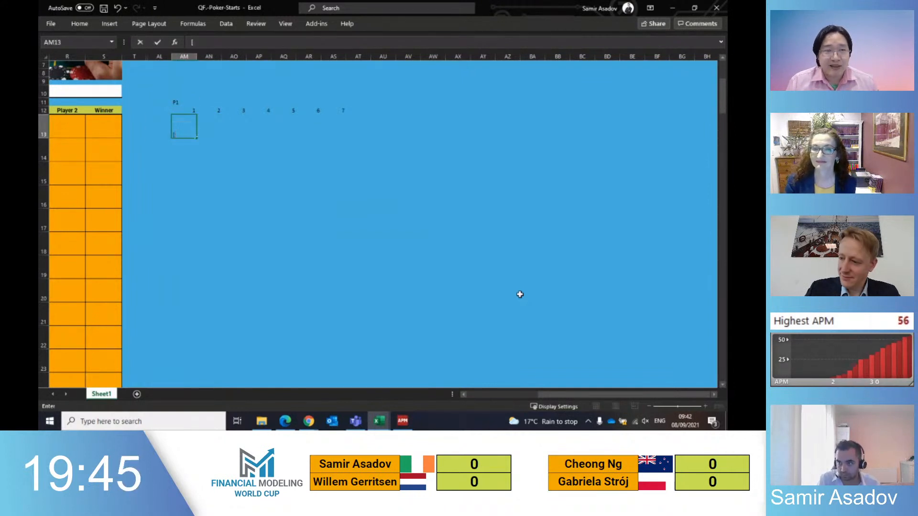
Enter =LEFT(D13, 1) in AM13 to extract the first character of Player 1's first card in round 1
type("=left")
key("Tab")
key("Left")
key("Left")
key("Left")
key("Left")
key("Left")
key("Left")
key("Left")
key("Left")
key("Left")
key("Left")
key("Left")
key("Left")
key("Left")
key("Left")
key("Left")
key("Left")
key("Left")
key("Left")
key("Left")
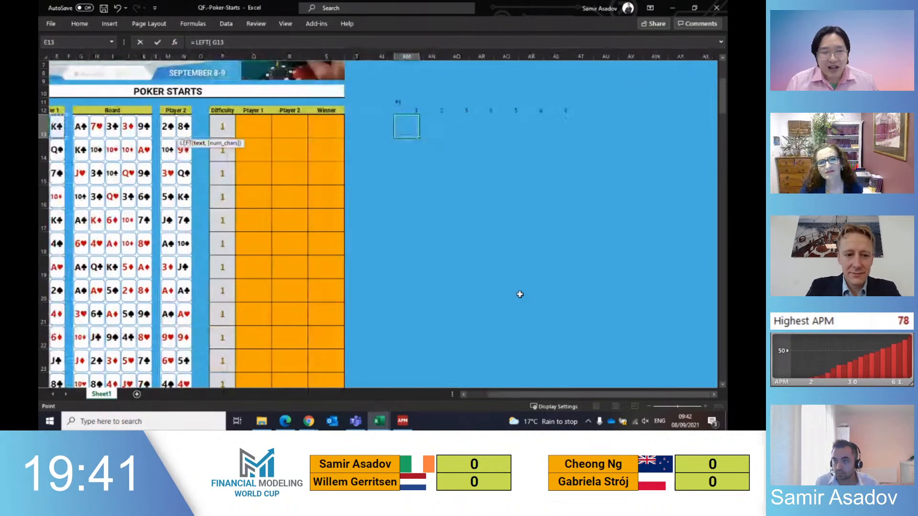
key("Right")
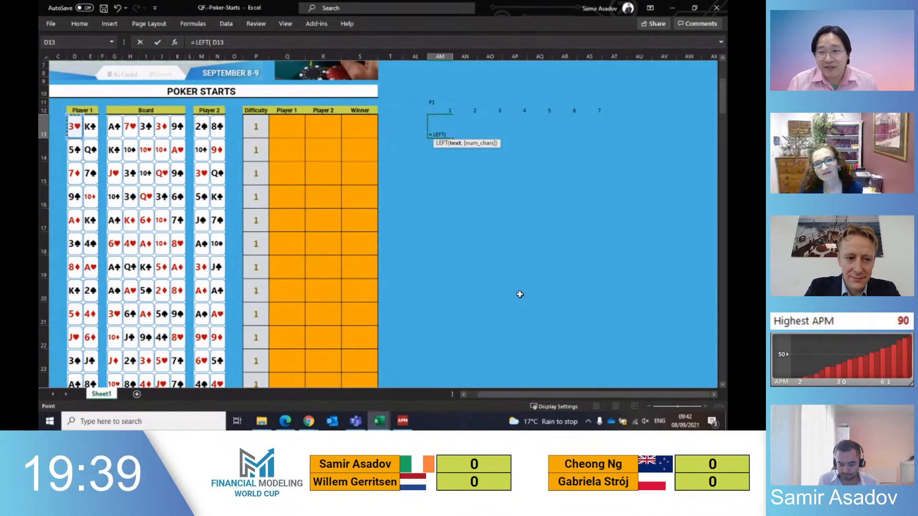
type(", 1")
key("Tab")
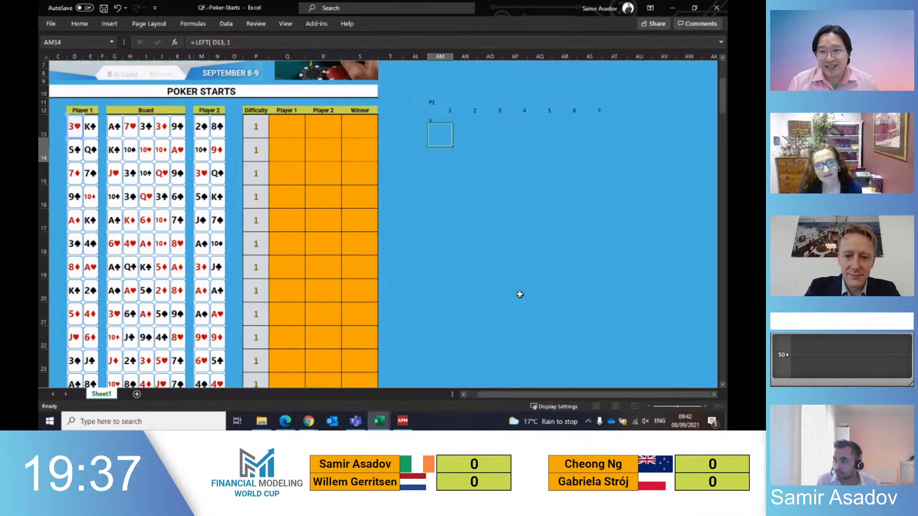
Copy the LEFT formula across to AO13 and change its reference there to the first board card, G13
key("ctrl+r")
key("Right")
key("Left")
key("Right")
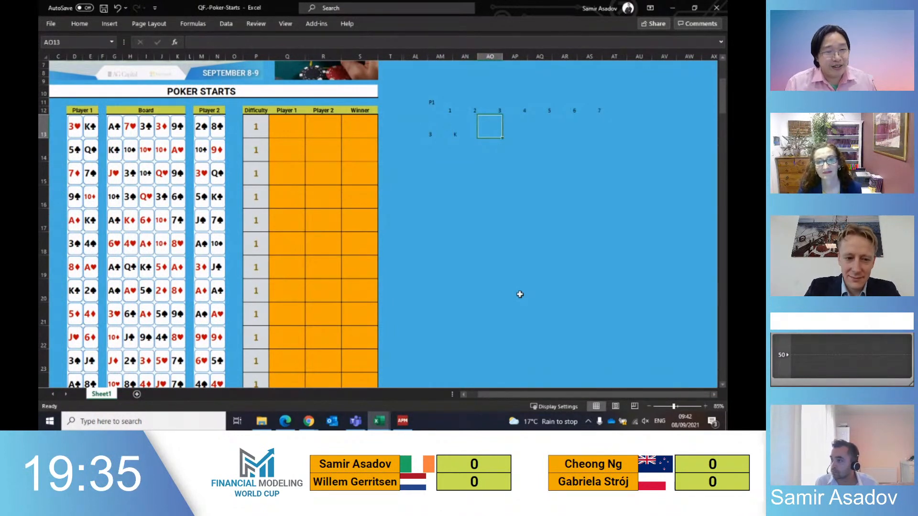
key("F2")
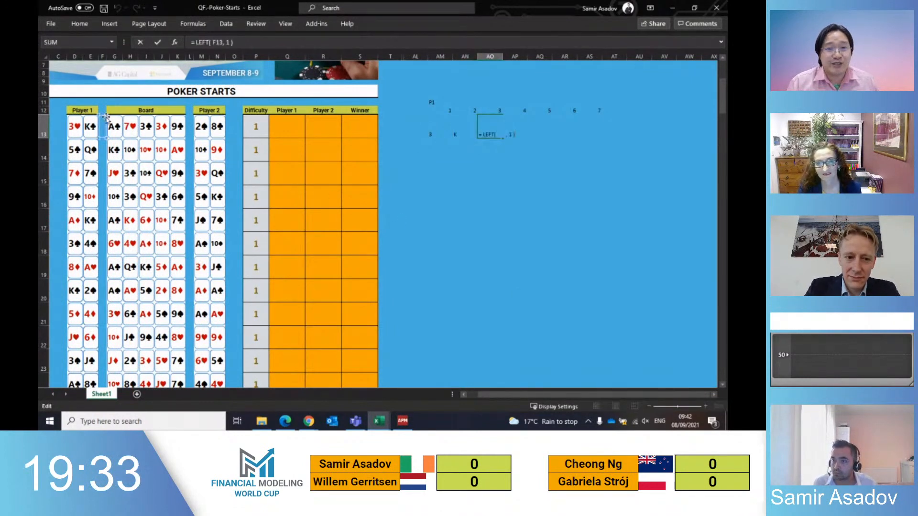
left_click_drag(104, 117, 114, 123)
key("ctrl+Return")
Fill the formula in AO13 across to AS13 to cover the remaining board cards
key("shift+Right")
key("shift+Right")
key("shift+Right")
key("shift+Right")
key("ctrl+r")
key("Left")
key("Right")
key("Right")
key("Right")
key("Right")
key("Right")
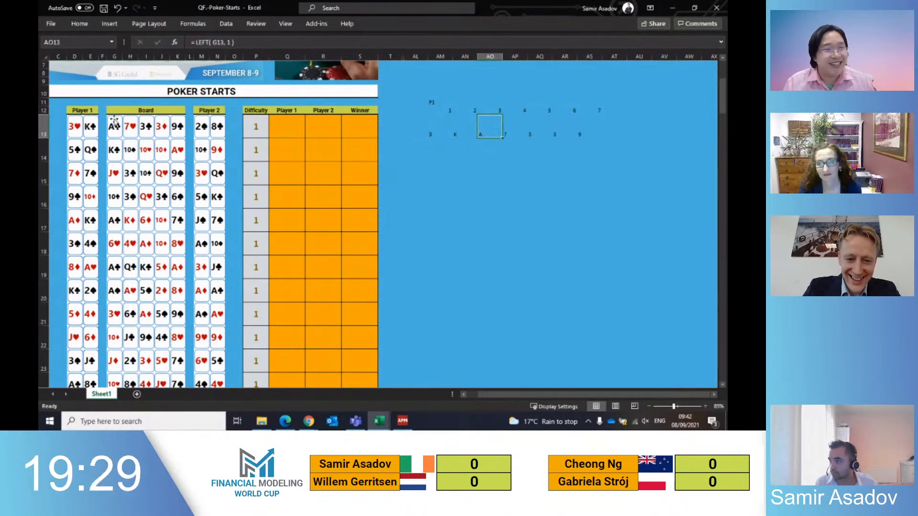
Clear the contents of column AS in the helper block
key("Left")
key("Left")
key("Right")
key("Right")
key("ctrl+space")
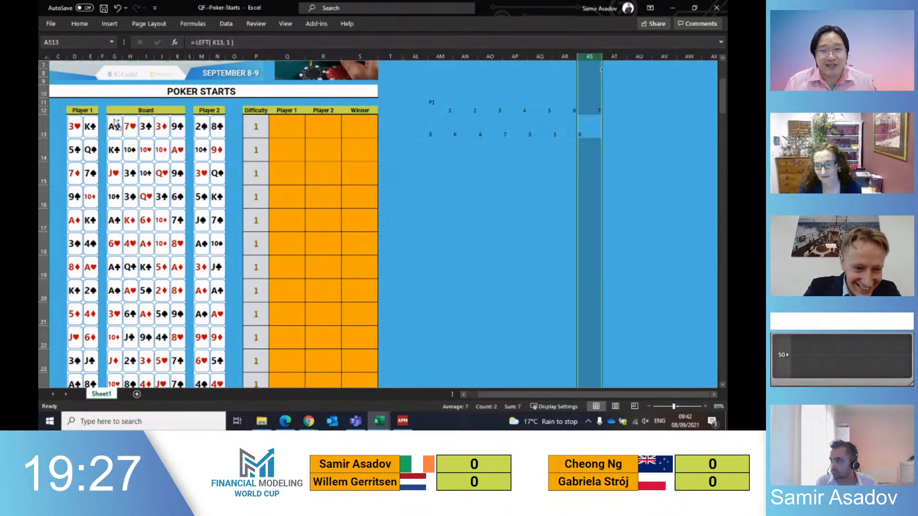
key("Delete")
key("Left")
key("Left")
key("Left")
key("Left")
key("Left")
key("Left")
key("Left")
key("Left")
key("Right")
key("Right")
key("Right")
key("Right")
key("Right")
key("Right")
key("Right")
key("F2")
key("ctrl+Return")
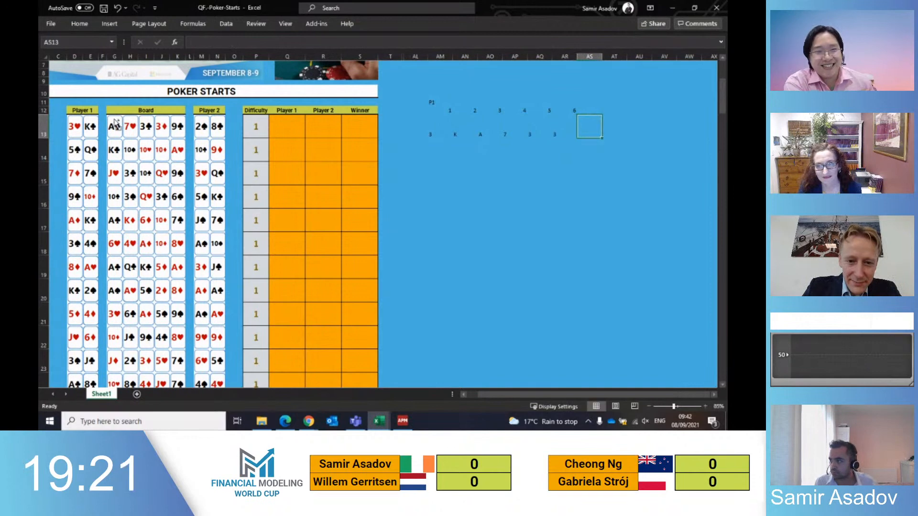
Fill the LEFT formula into AS13 for the last board card and enter 7 as its number in AS12
key("Right")
key("ctrl+r")
key("Up")
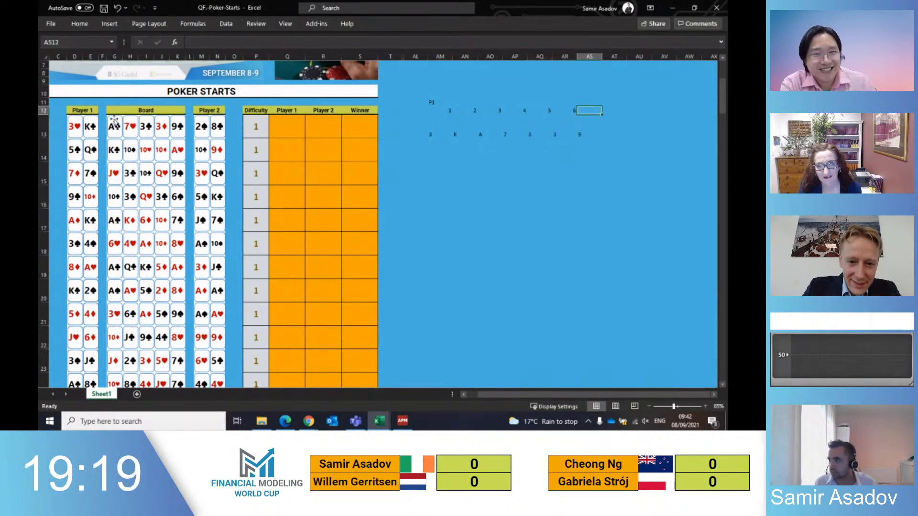
type("7")
key("Right")
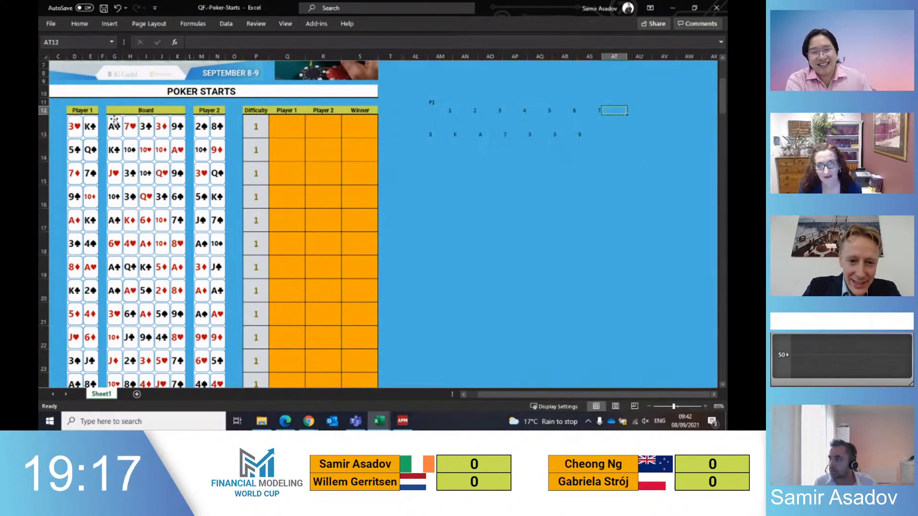
Add the heading Pair in AU11 for a combination check beside the extracted cards
key("Right")
key("Right")
key("Left")
key("Up")
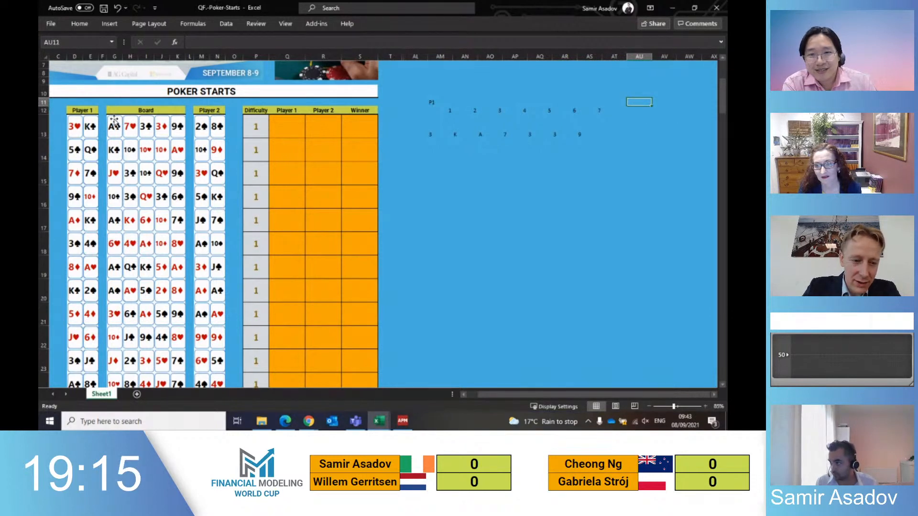
type("Pair")
key("Return")
key("Down")
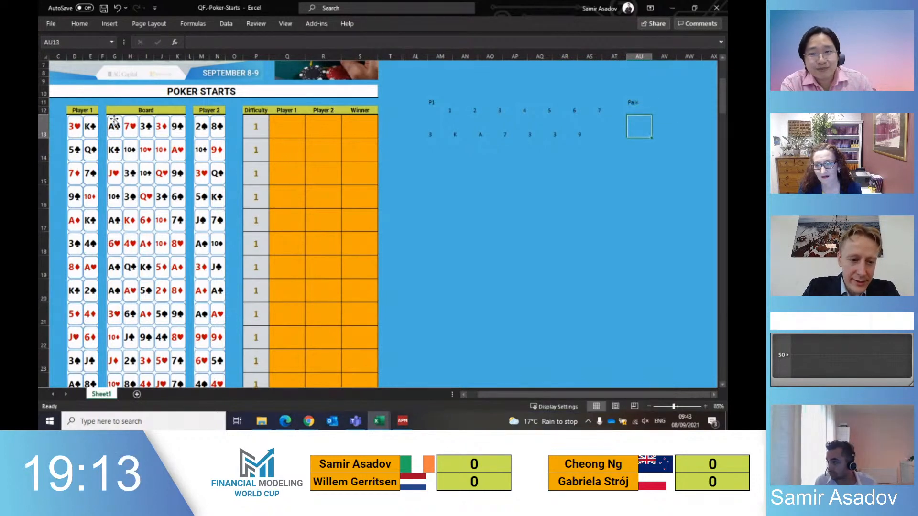
Copy the 1 to 7 headings from the P1 block to the Pair block, starting at AU12
type("=")
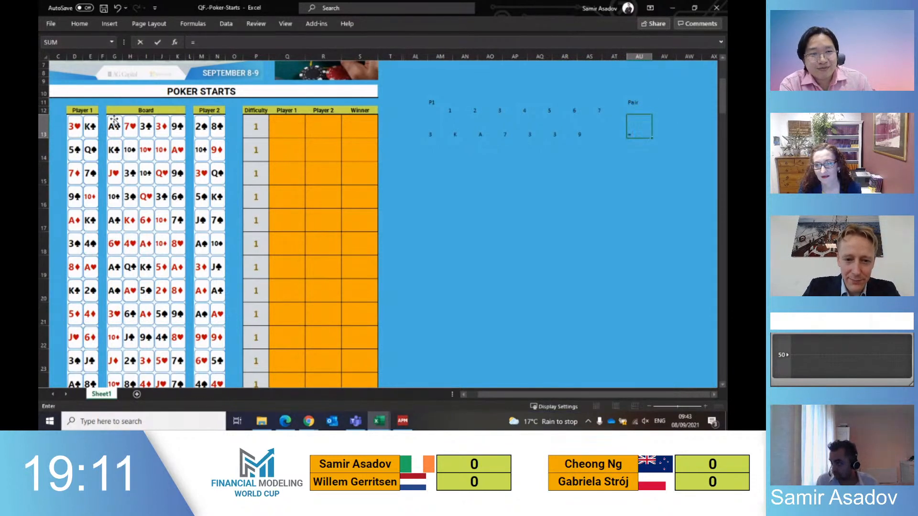
key("Escape")
key("Up")
key("Left")
key("Left")
key("shift+Left")
key("shift+Left")
key("shift+Left")
key("shift+Left")
key("shift+Left")
key("shift+Left")
key("ctrl+c")
key("ctrl+Right")
key("Left")
key("ctrl+Left")
key("Right")
key("Right")
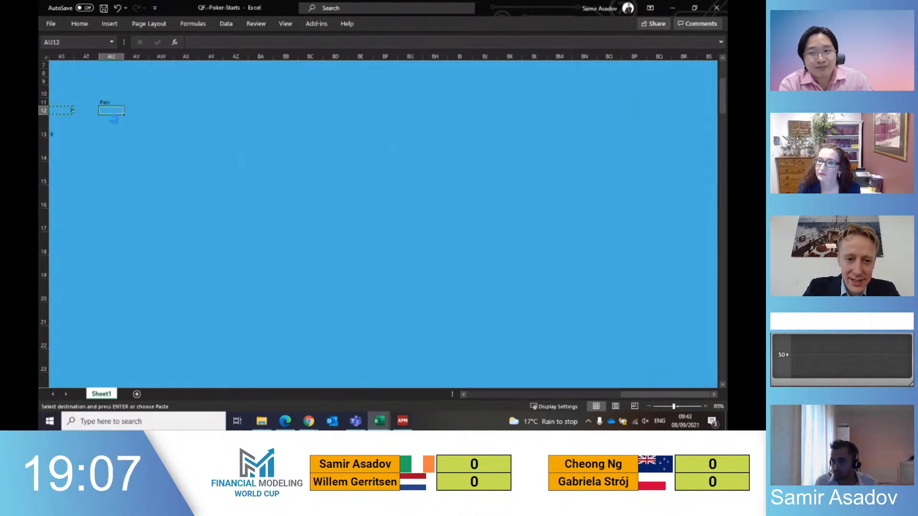
key("ctrl+v")
Enter =COUNTIF(AM13:AS13, AM13) in AU13 to count how often the first card's rank occurs in the hand
key("Down")
type("=")
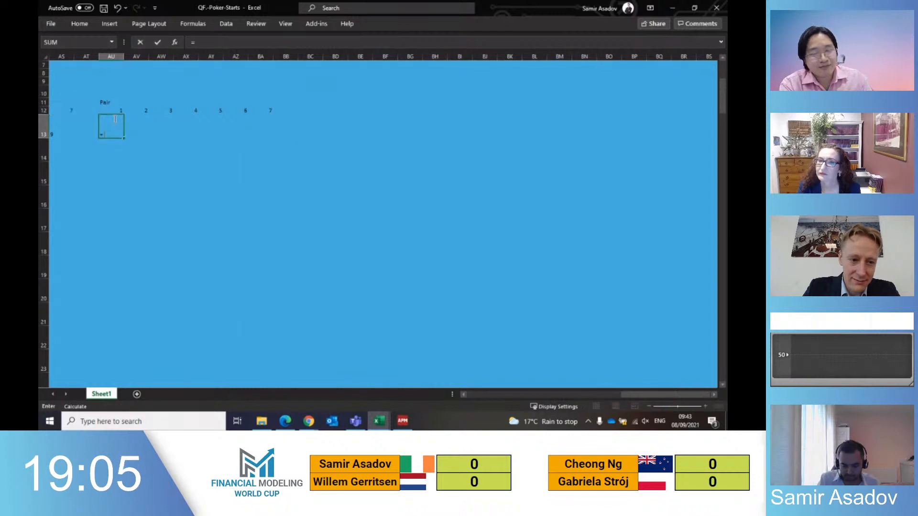
type("cou")
key("Down")
key("Down")
key("Down")
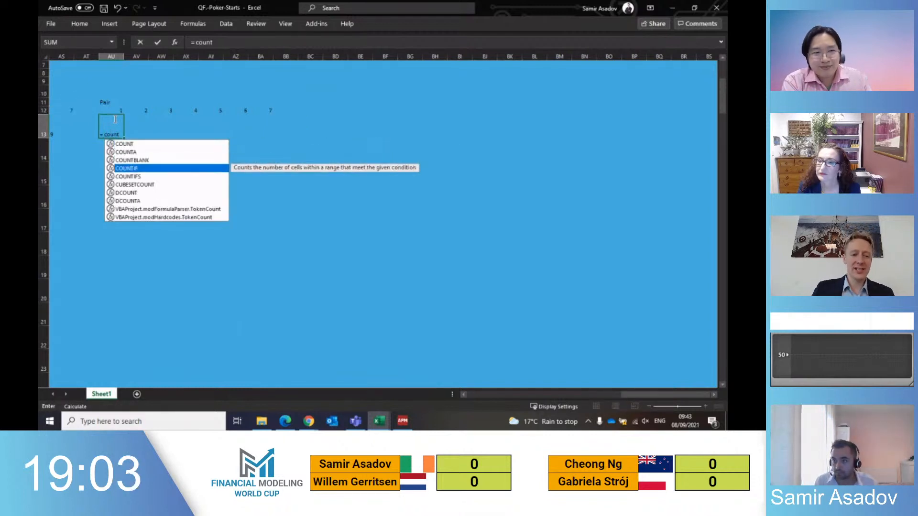
key("Tab")
key("Left")
key("Left")
key("Left")
key("Left")
key("Left")
key("Left")
key("Left")
key("Left")
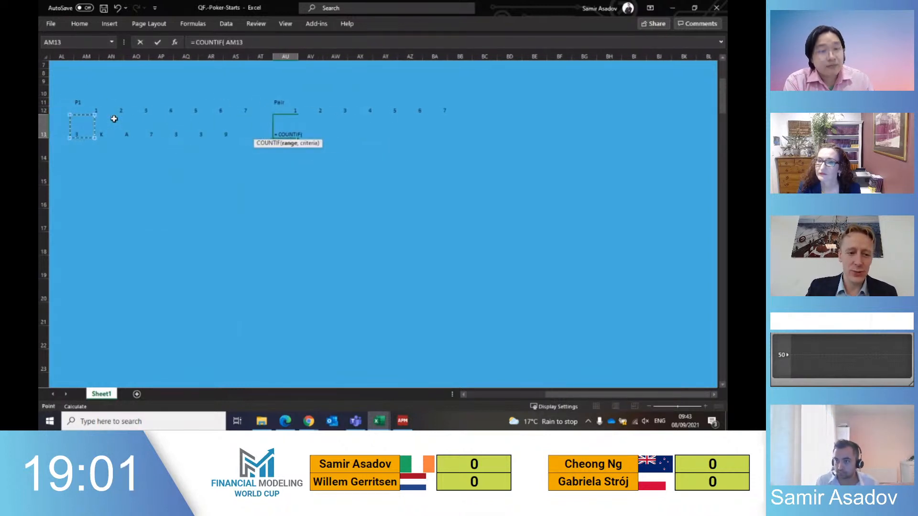
key("shift+Right")
key("shift+Right")
key("shift+Right")
key("shift+Right")
key("shift+Right")
key("shift+Right")
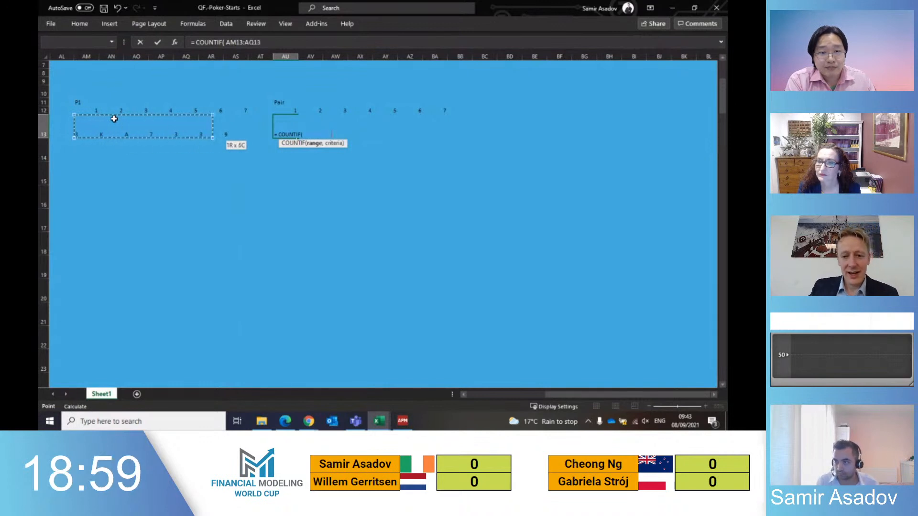
type(",")
key("Left")
key("Left")
key("Left")
key("Left")
key("Left")
key("Left")
key("Left")
key("Left")
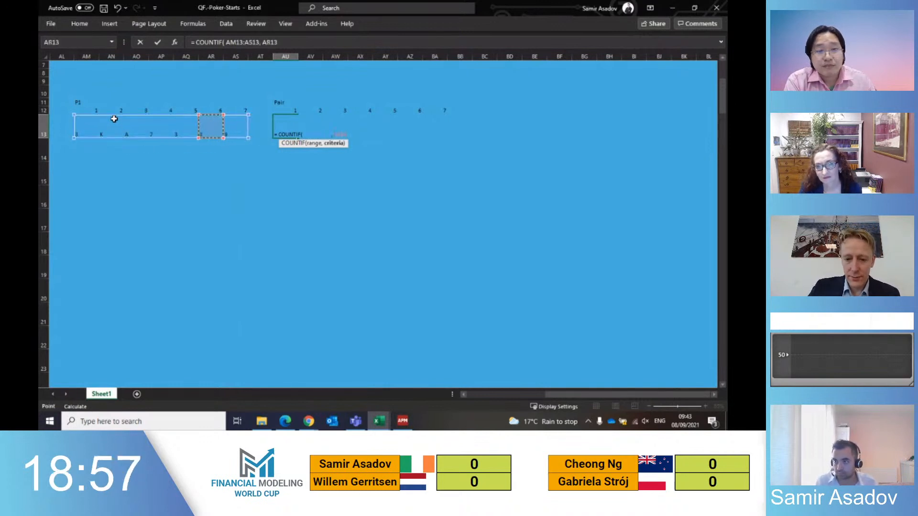
key("ctrl+Return")
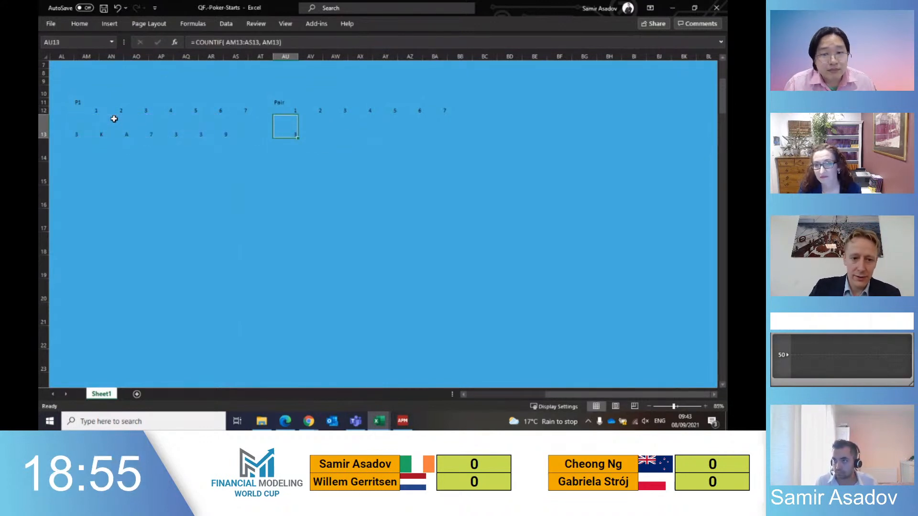
Lock the columns of the COUNTIF range in AU13 as $AM13:$AS13, leaving its rows and the criterion relative
left_click(251, 42)
key("F4")
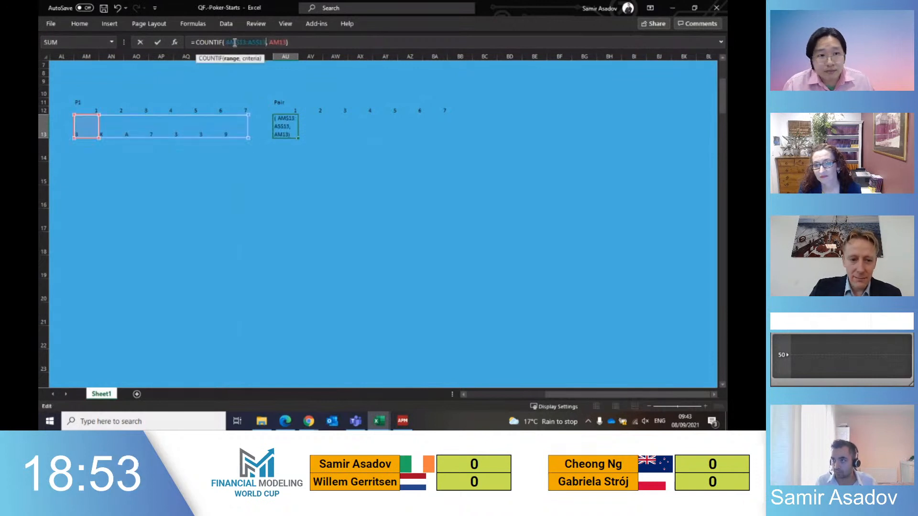
key("ctrl+Return")
Fill the COUNTIF formula from AU13 across to BA13, covering all seven cards
key("shift+Right")
key("shift+Right")
key("shift+Right")
key("shift+Right")
key("shift+Right")
key("shift+Right")
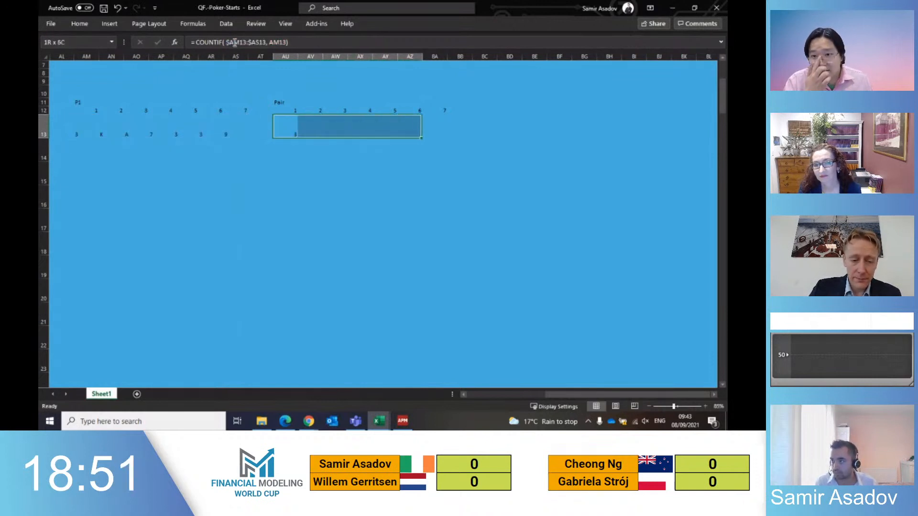
key("ctrl+r")
Examine the extent of the round table, from its header to the last round and the rows below
key("Left")
key("Down")
key("Right")
key("Up")
key("Right")
key("Left")
key("Left")
key("Left")
key("Left")
key("Home")
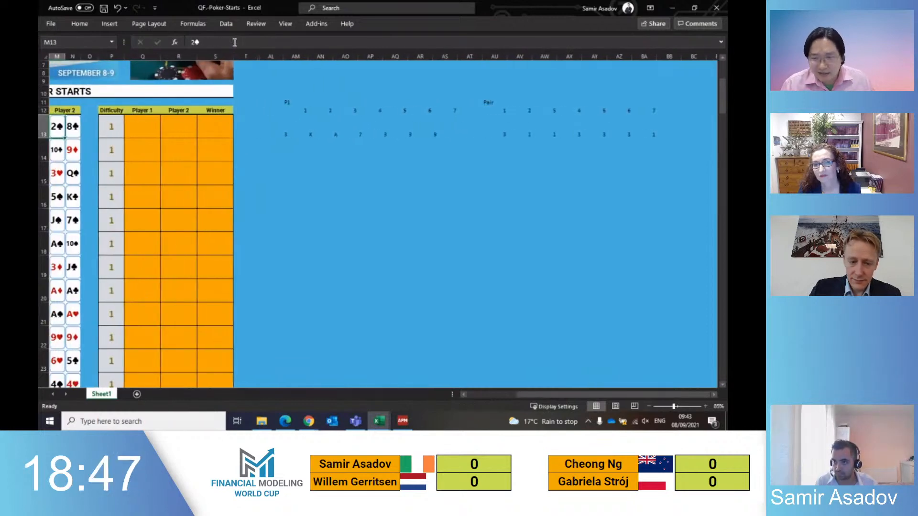
key("ctrl+Left")
key("ctrl+Left")
key("Right")
key("ctrl+Down")
key("ctrl+Down")
key("ctrl+Up")
key("Down")
key("shift+space")
type(";")
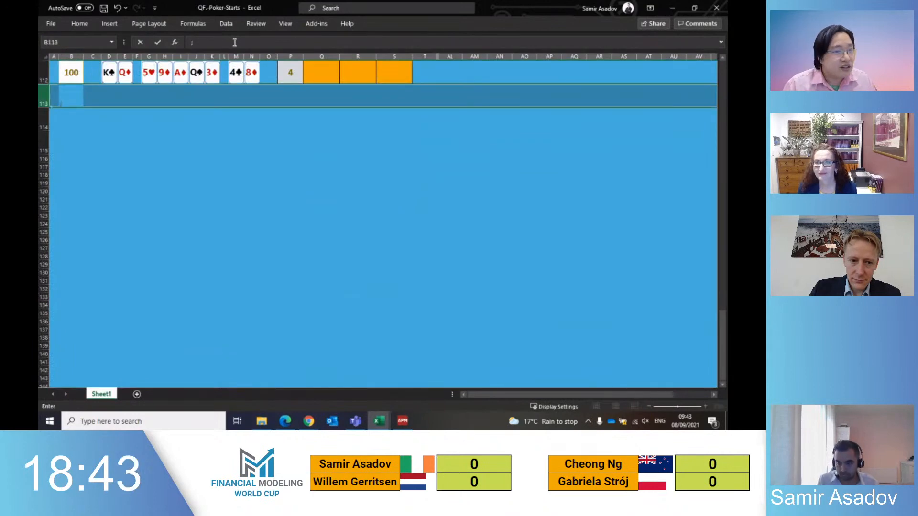
key("Escape")
key("Up")
key("ctrl+Right")
key("ctrl+Right")
key("ctrl+Right")
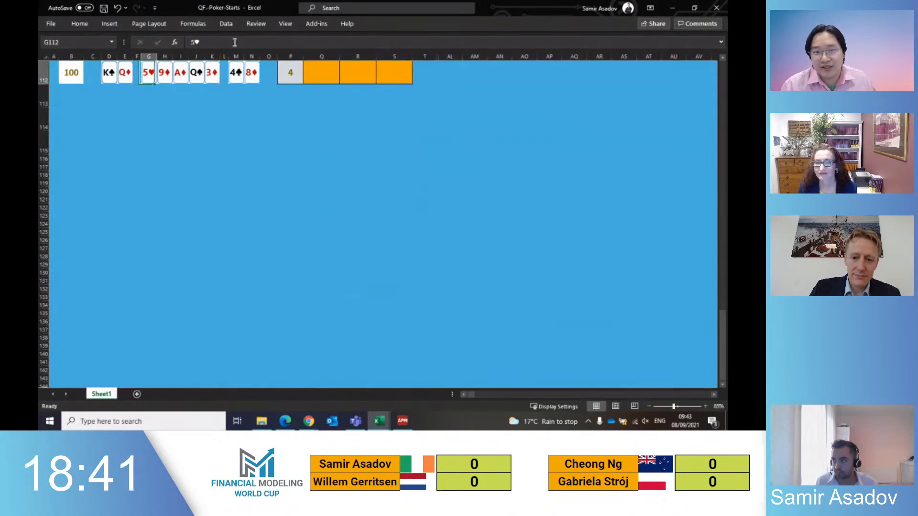
key("ctrl+Right")
key("ctrl+Up")
key("ctrl+Up")
key("ctrl+Right")
key("Left")
key("Left")
key("ctrl+Down")
key("ctrl+Left")
key("Right")
key("ctrl+Up")
key("ctrl+Up")
key("ctrl+Up")
key("ctrl+Up")
key("Down")
key("Down")
key("Down")
key("Down")
key("Down")
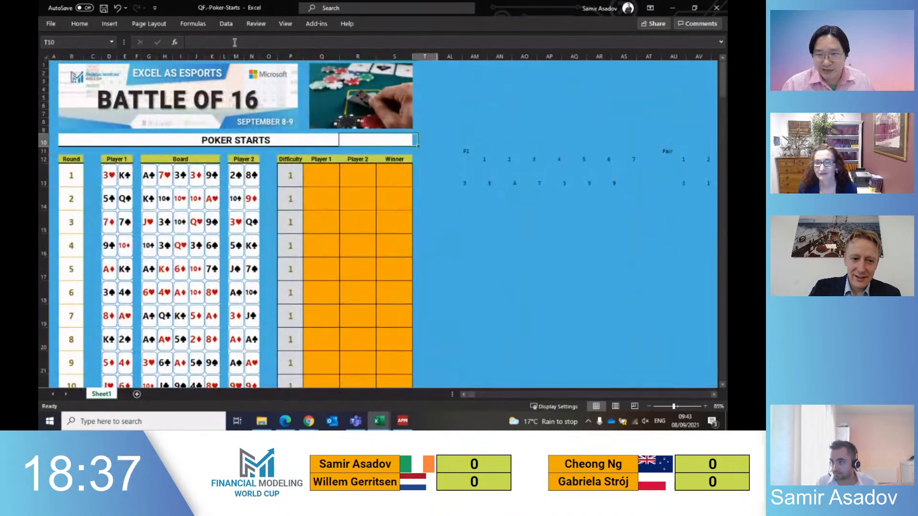
Fill the P1 rank and Pair count formulas in AM13:BA13 down through row 112
key("Down")
key("Down")
key("ctrl+Right")
key("Down")
key("Down")
key("Right")
key("Down")
key("Left")
key("Up")
key("ctrl+shift+Right")
key("ctrl+shift+Right")
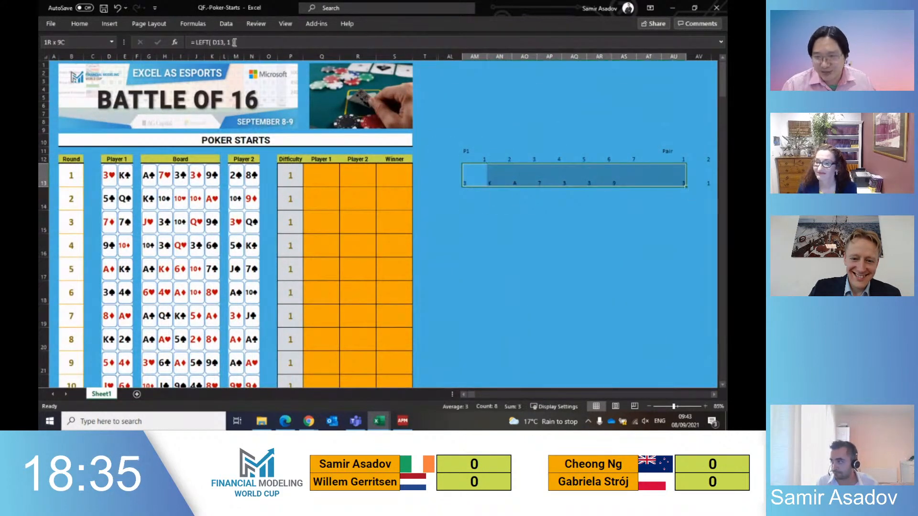
key("ctrl+shift+Right")
key("ctrl+shift+Down")
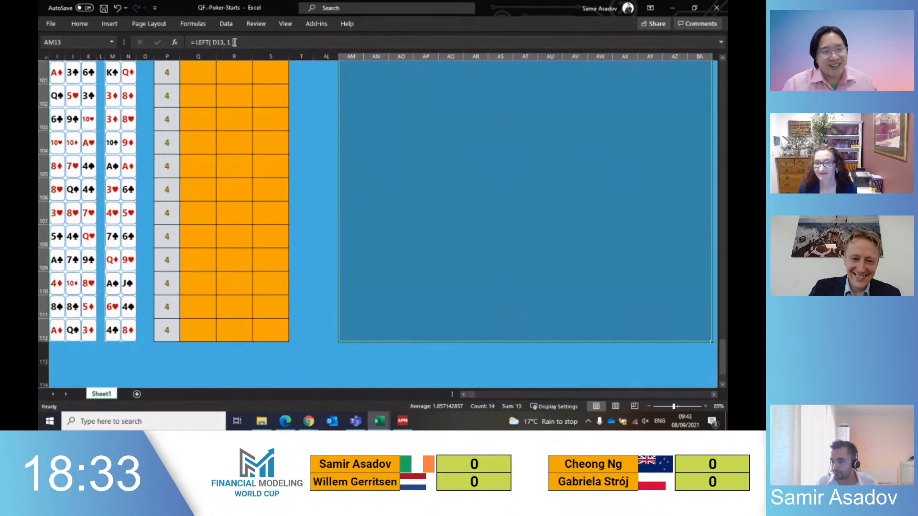
key("ctrl+d")
Examine the filled P1 card ranks and Pair counts across the first rounds
key("ctrl+Up")
key("ctrl+Up")
key("ctrl+Down")
key("Down")
key("Down")
key("Down")
key("Right")
key("Right")
key("Right")
key("Down")
key("Down")
key("Right")
key("Right")
key("Right")
key("Right")
key("Right")
key("Right")
key("Right")
key("Right")
key("Right")
key("Right")
key("Right")
key("Right")
key("Right")
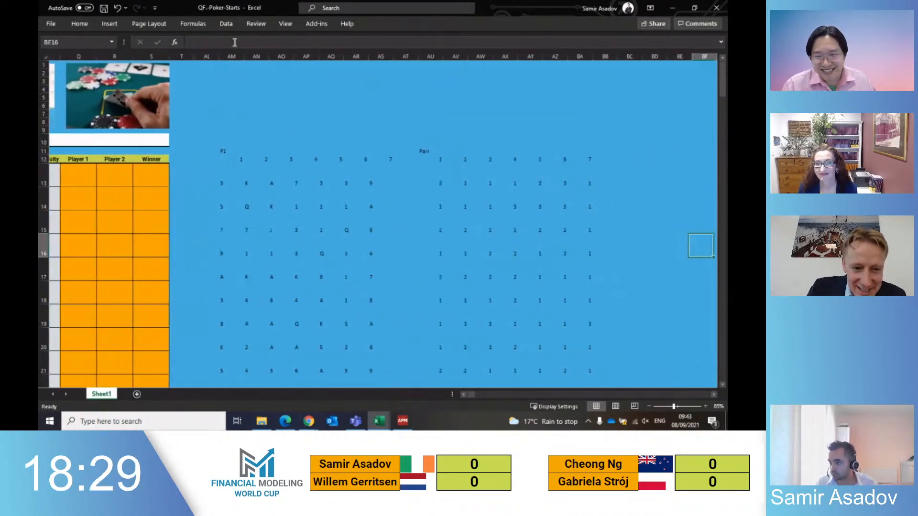
key("Up")
key("Up")
key("Up")
key("Up")
key("Up")
key("Left")
key("Left")
key("Right")
key("Down")
type("=")
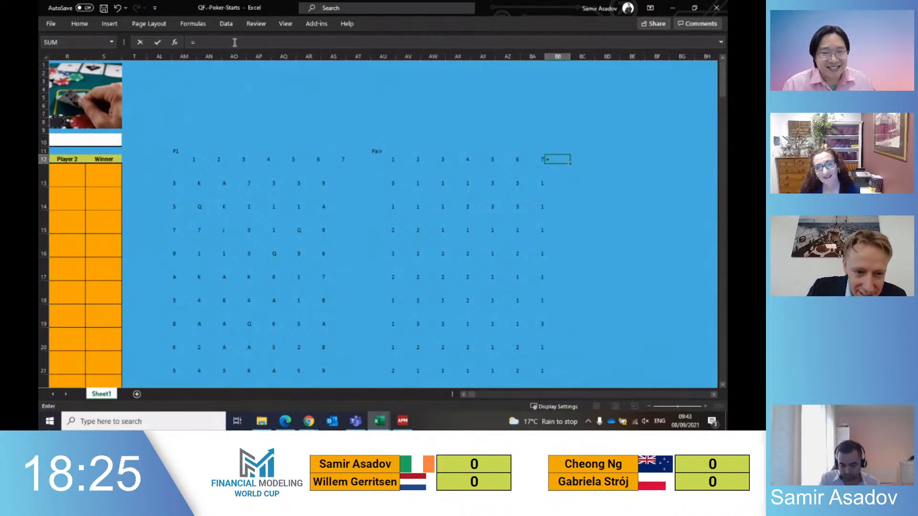
type("count IF( BA13")
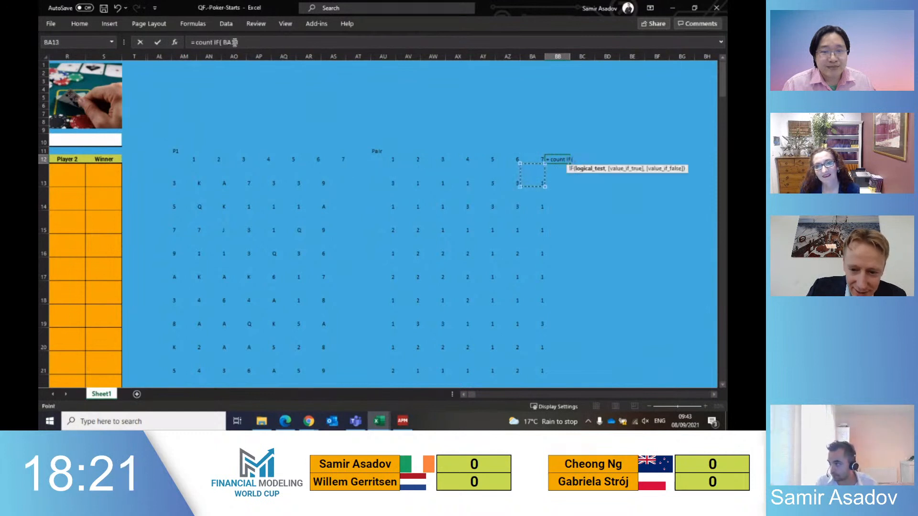
key("BackSpace")
key("BackSpace")
key("BackSpace")
key("BackSpace")
key("BackSpace")
key("BackSpace")
key("BackSpace")
key("BackSpace")
key("BackSpace")
key("BackSpace")
key("BackSpace")
key("BackSpace")
key("BackSpace")
key("BackSpace")
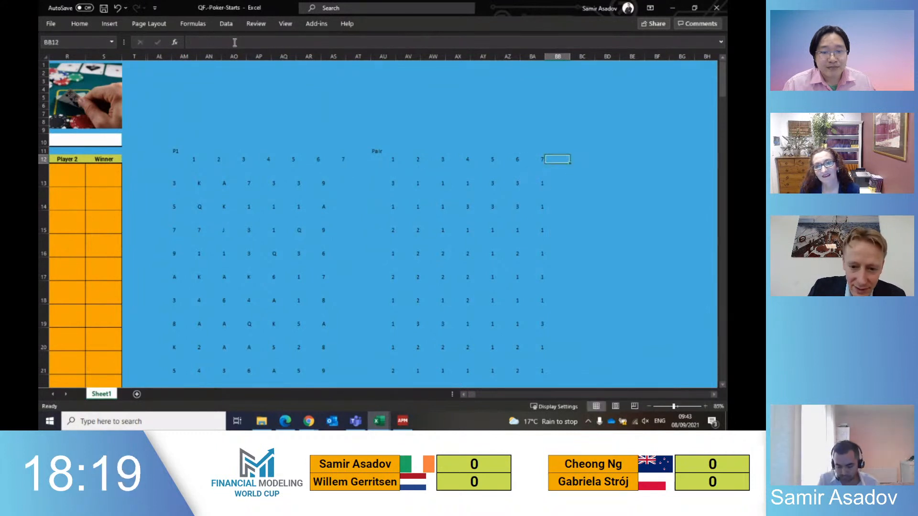
key("Escape")
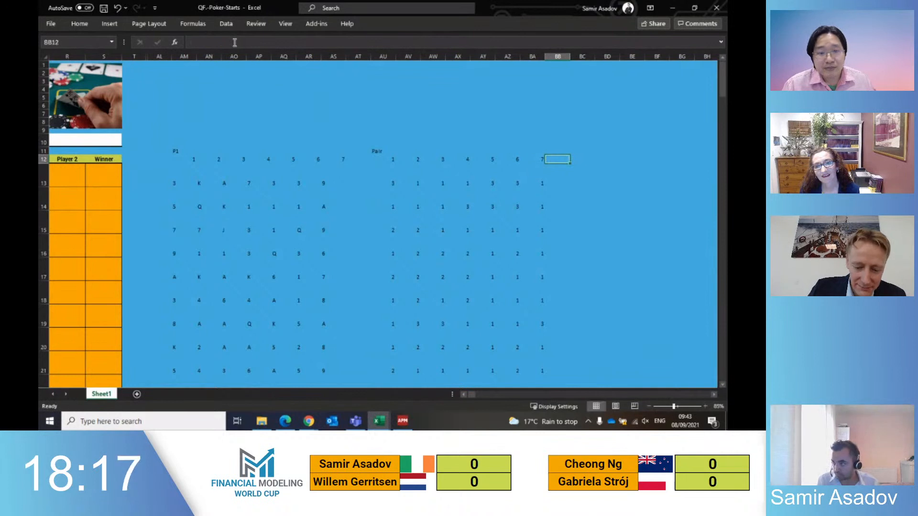
Enter a COUNTIF formula in BB12 that counts the cells equal to 2 in AU12:BA12
type("=count")
key("Down")
key("Down")
key("Down")
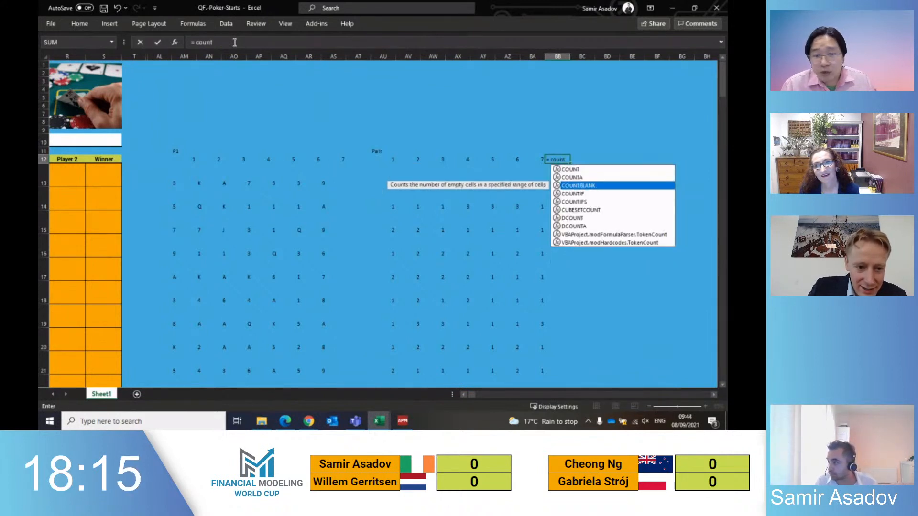
key("Tab")
key("Left")
key("shift+Left")
key("shift+Left")
key("shift+Left")
key("shift+Left")
key("shift+Left")
key("shift+Left")
type(",2")
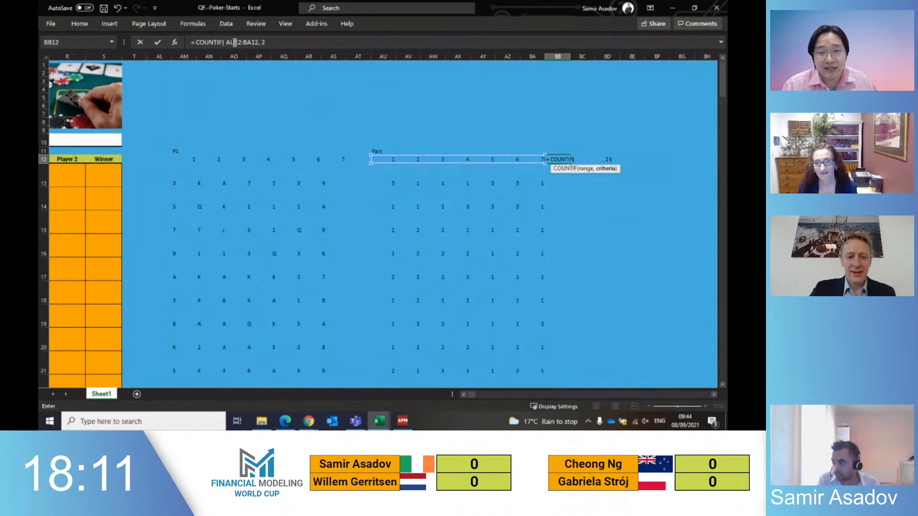
key("Return")
key("ctrl+Down")
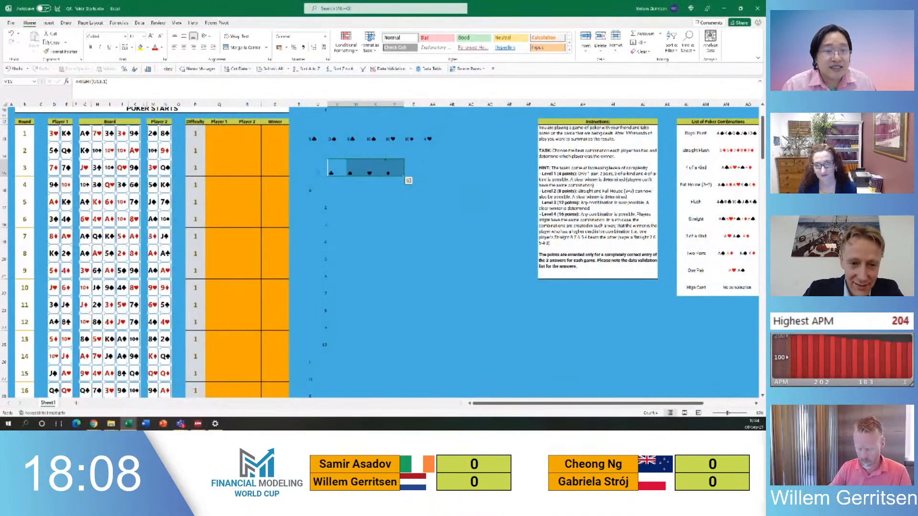
Replace the four suit-symbol formulas in V15:Y15 with their values
key("ctrl+c")
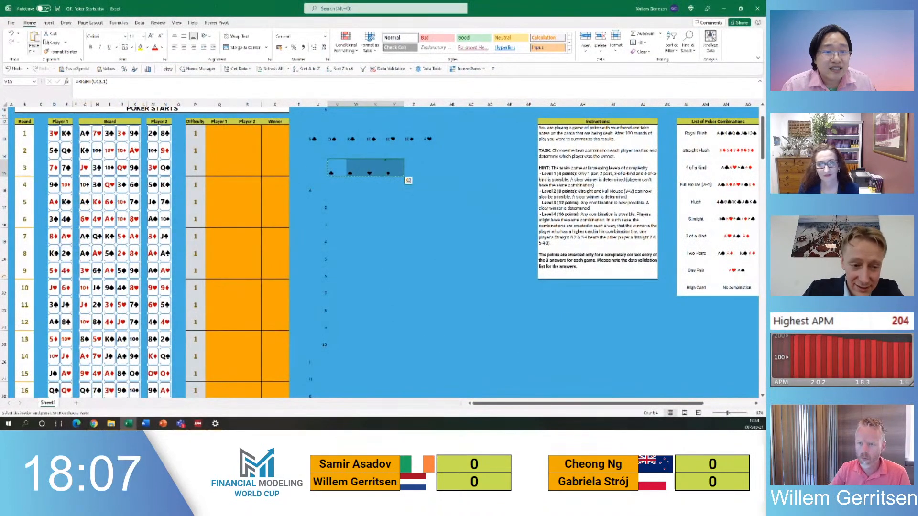
left_click(45, 52)
key("Escape")
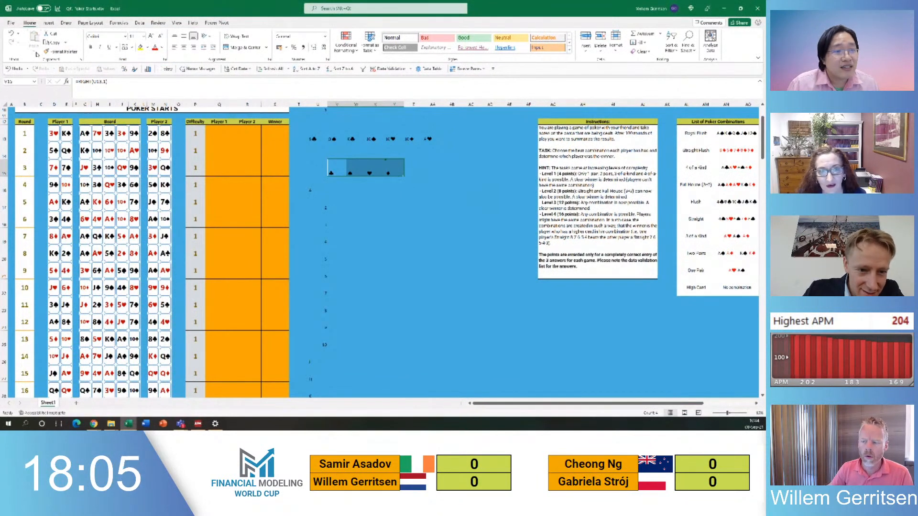
left_click(34, 53)
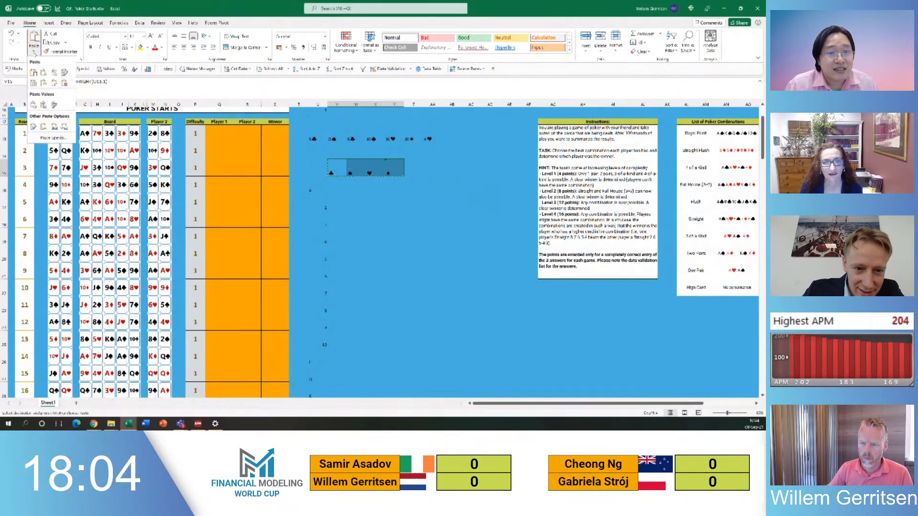
left_click(43, 104)
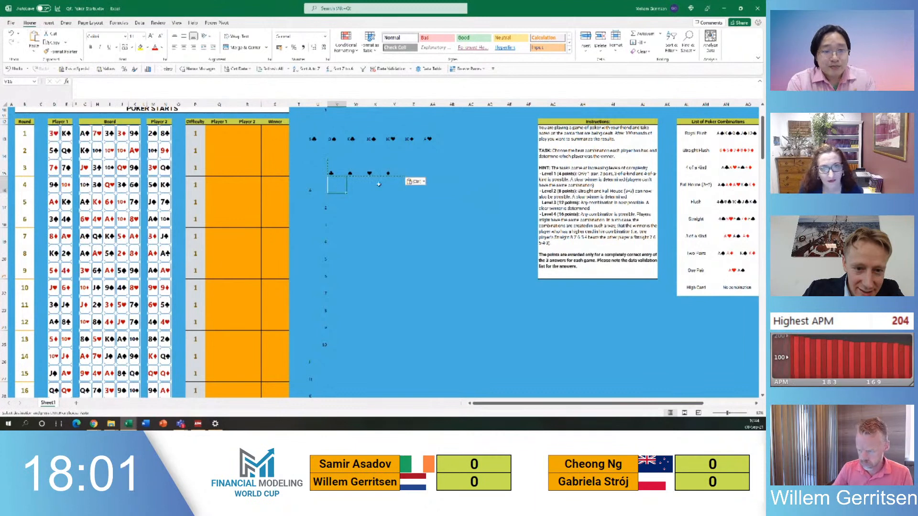
type("=countif(")
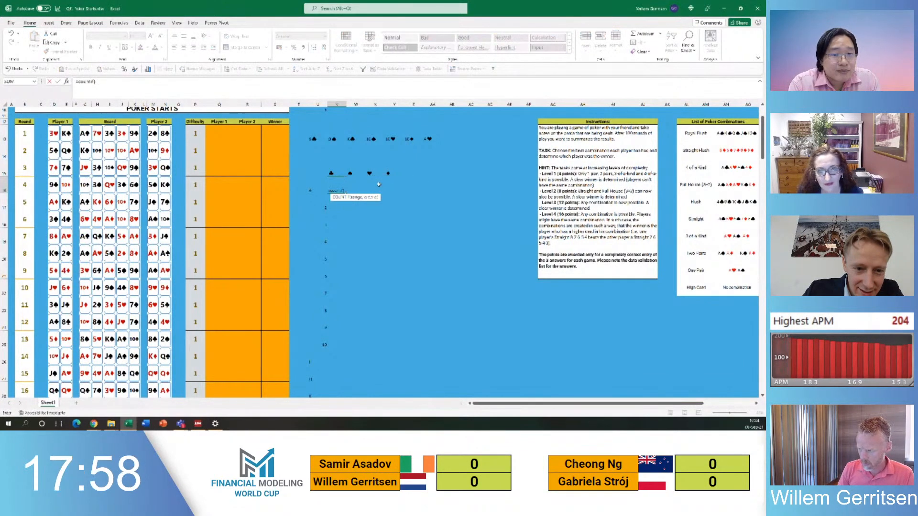
key("BackSpace")
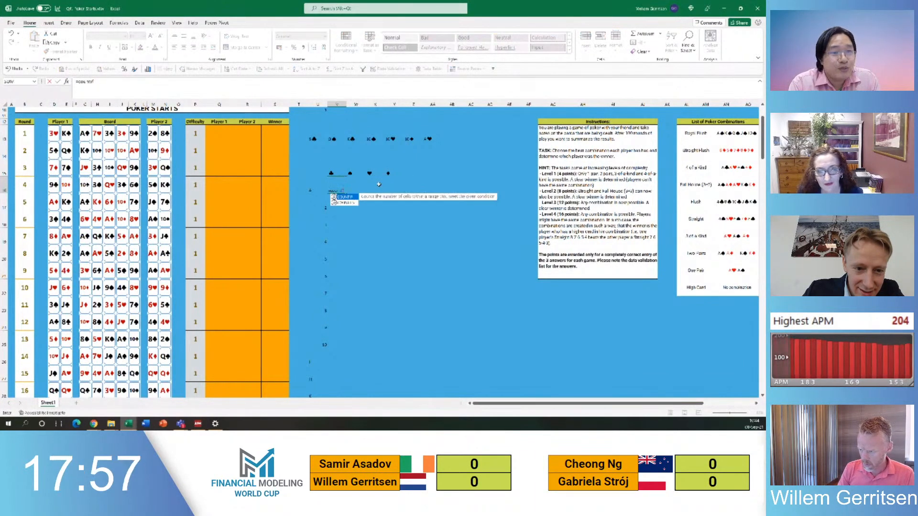
key("BackSpace")
key("BackSpace")
key("Escape")
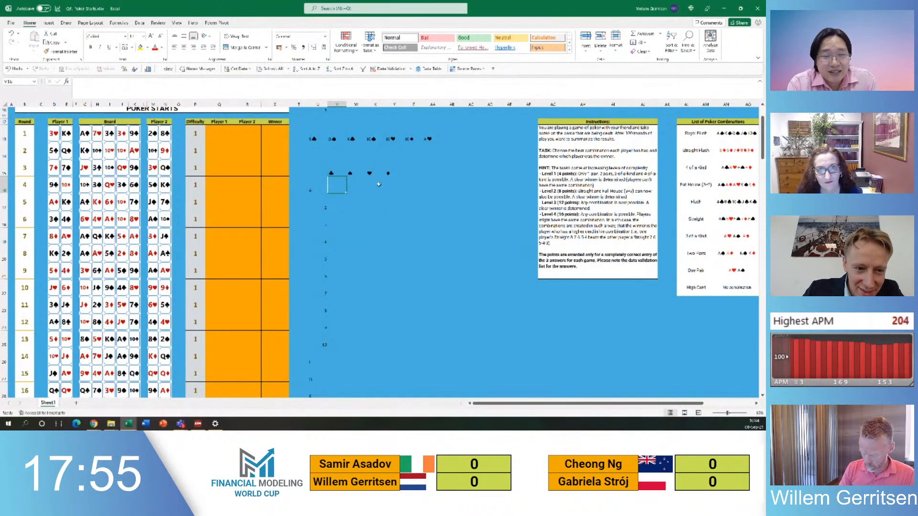
Enter a COUNTIF formula in V16 counting $U16&V$15 (rank plus suit) within the card row $U$13:$AA$13
type("=countif(")
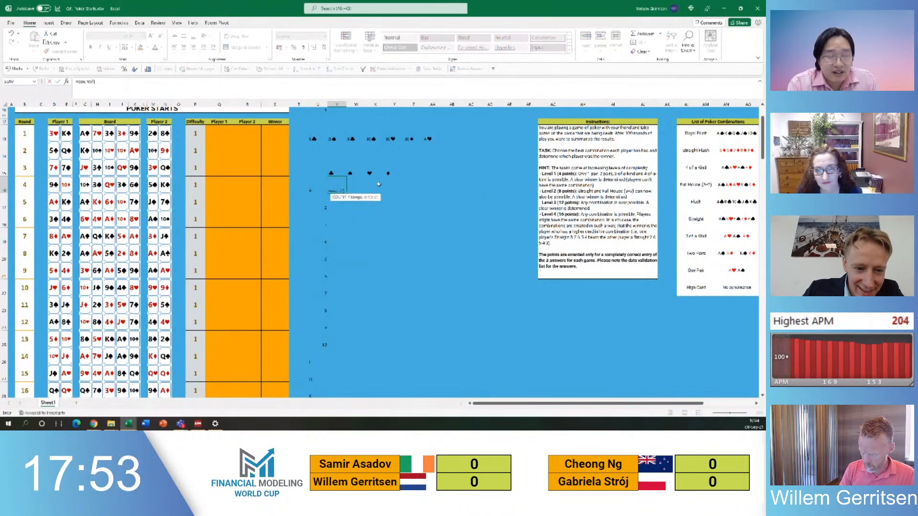
key("Up")
key("shift+Right")
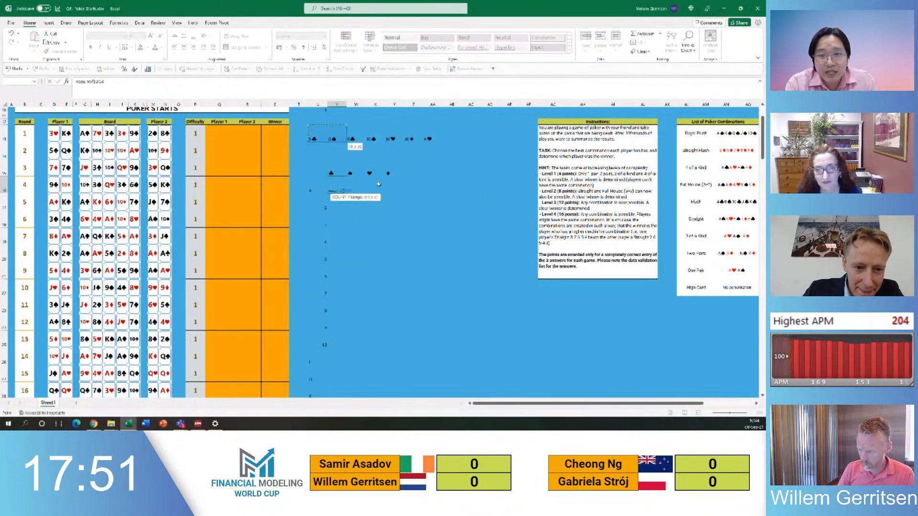
key("shift+Right")
key("F4")
type(",")
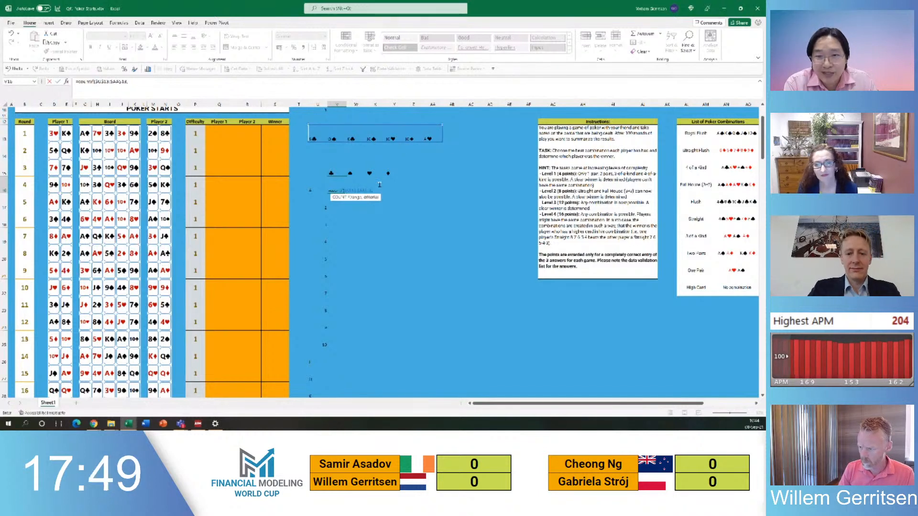
left_click(313, 192)
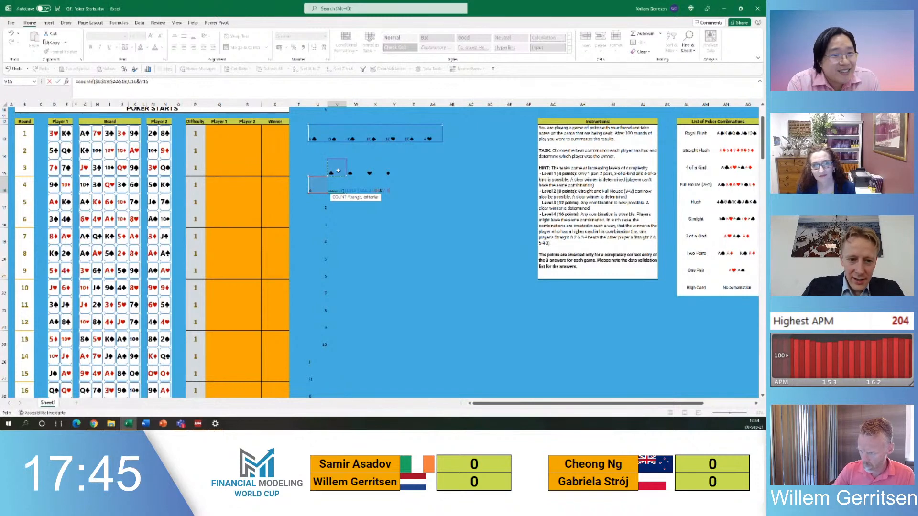
key("F4")
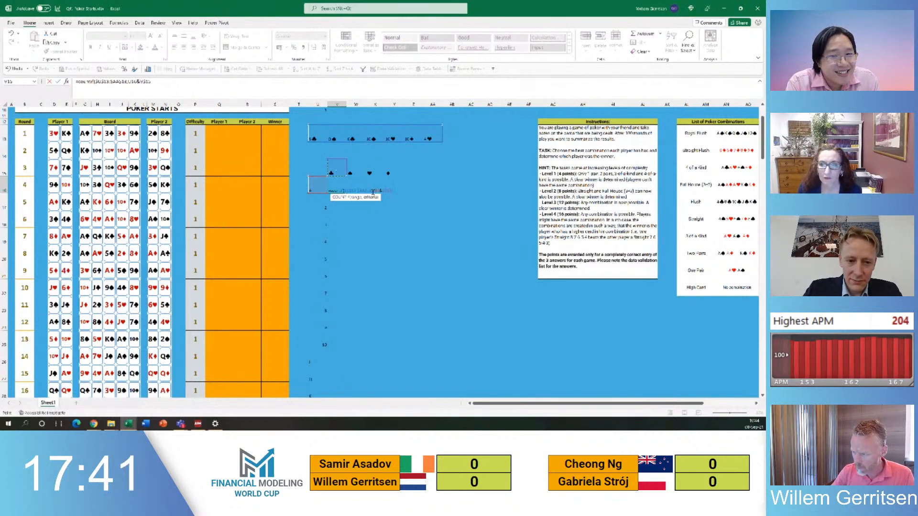
key("Return")
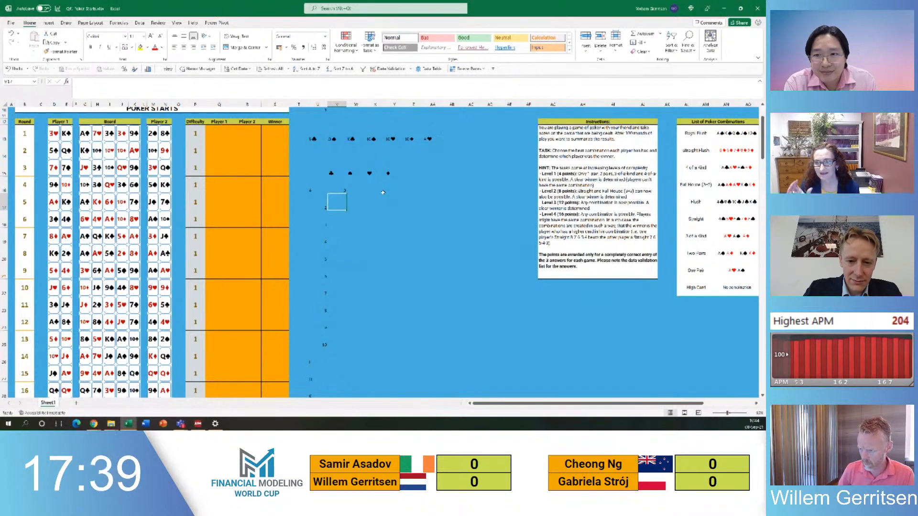
Copy the COUNTIF formula from V16 across all four suits and down every rank row through row 29
left_click_drag(334, 185, 383, 191)
key("ctrl+v")
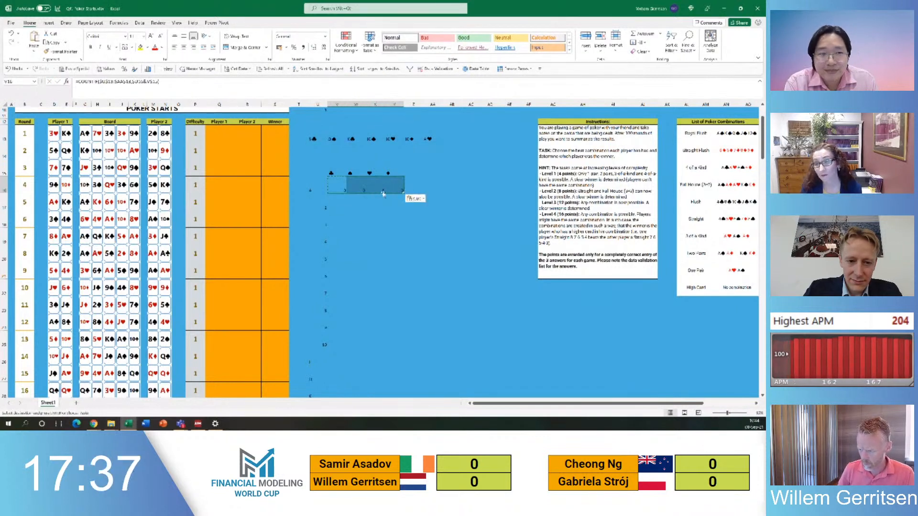
key("shift+Down")
key("shift+Down")
key("shift+Down")
key("shift+Down")
key("shift+Down")
key("shift+Down")
key("shift+Down")
key("shift+Down")
key("shift+Down")
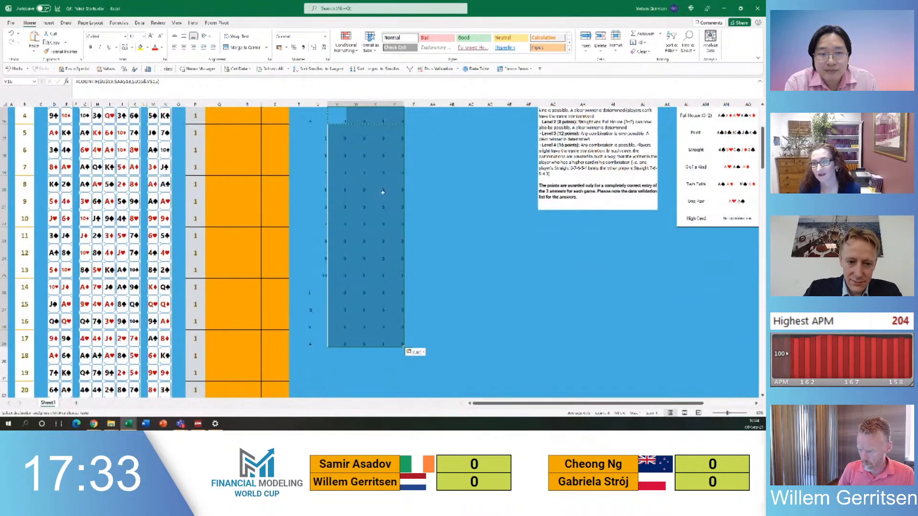
key("Escape")
key("Up")
key("Up")
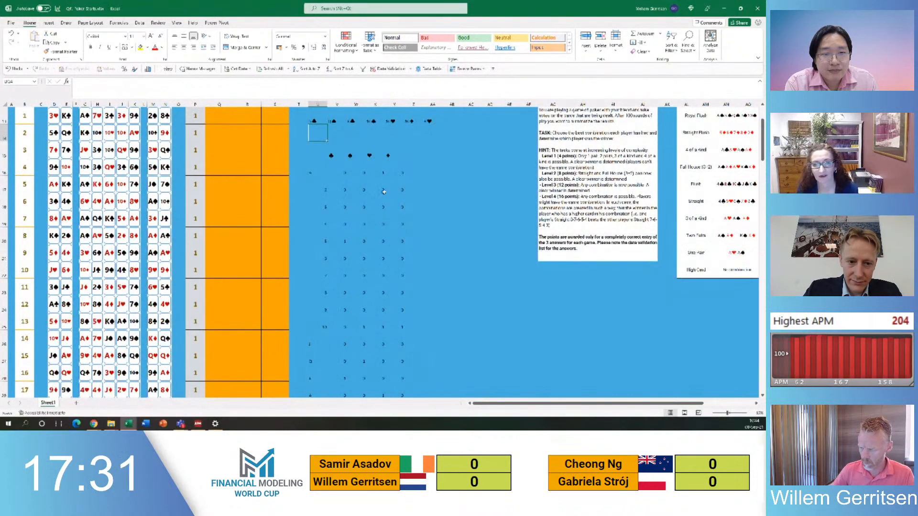
Move the rank-by-suit count table in U15:Y29 one row down and one column right, starting at V16
left_click(313, 159)
key("Right")
left_click(322, 152)
key("shift+Right")
key("shift+Right")
key("shift+Right")
key("shift+Right")
key("shift+Down")
key("shift+Down")
key("shift+Down")
key("shift+Down")
key("shift+Down")
key("shift+Down")
key("shift+Down")
key("shift+Down")
key("shift+Down")
key("shift+Down")
key("shift+Down")
key("shift+Down")
key("shift+Down")
key("shift+Down")
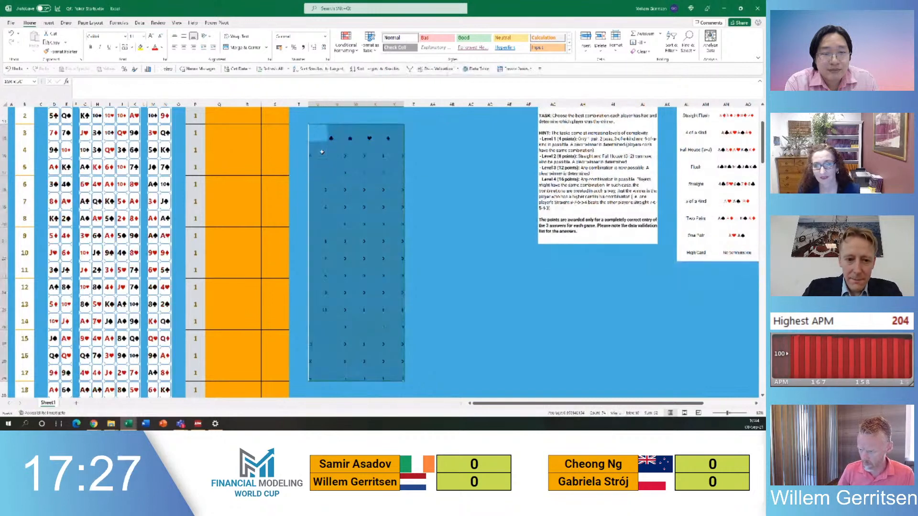
key("ctrl+c")
key("Down")
key("Right")
key("ctrl+v")
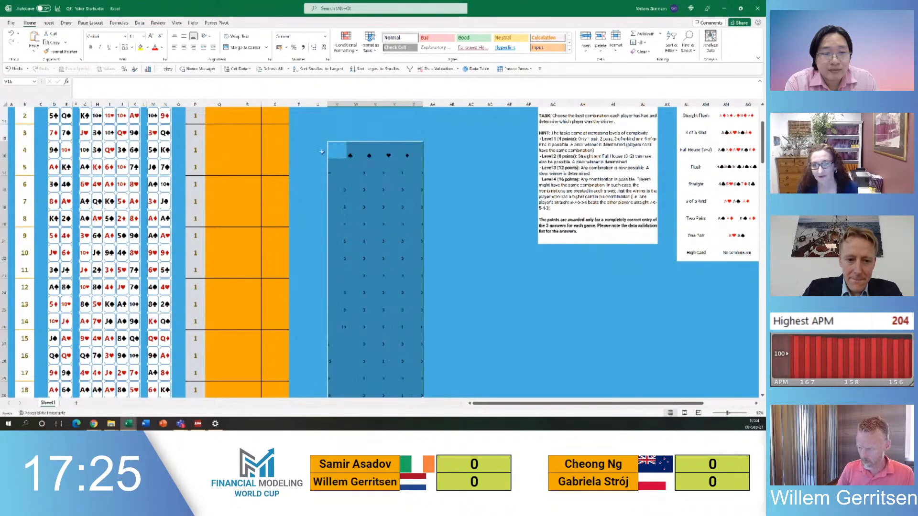
Add a SUM of the first suit's counts in W15 and copy it across above the other suits
scroll(322, 152, "up", 1)
key("Up")
key("Right")
type("=SUM(")
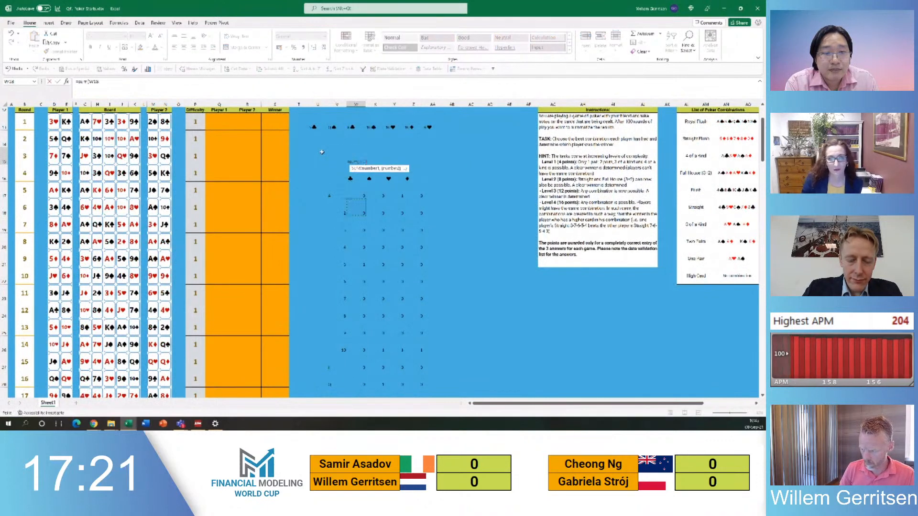
key("ctrl+shift+Down")
type(")")
key("ctrl+Return")
key("ctrl+c")
key("Right")
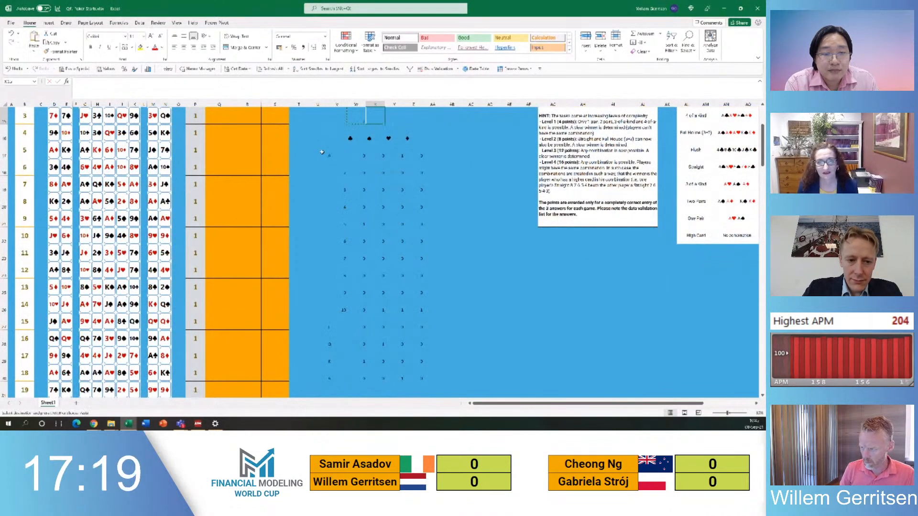
key("shift+Right")
key("shift+Right")
key("ctrl+v")
Enter a SUM of W17:Z17 in U17 and copy it down beside all the rank rows
left_click(322, 152)
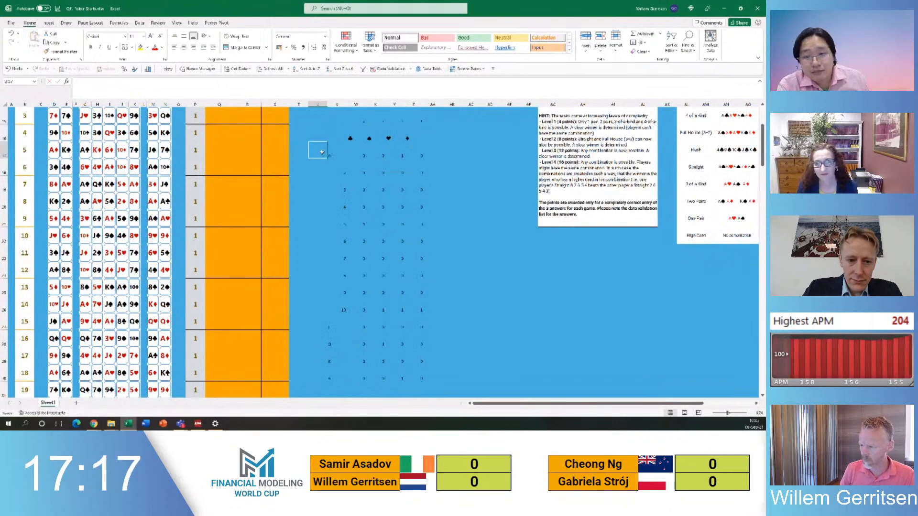
type("=SUM(")
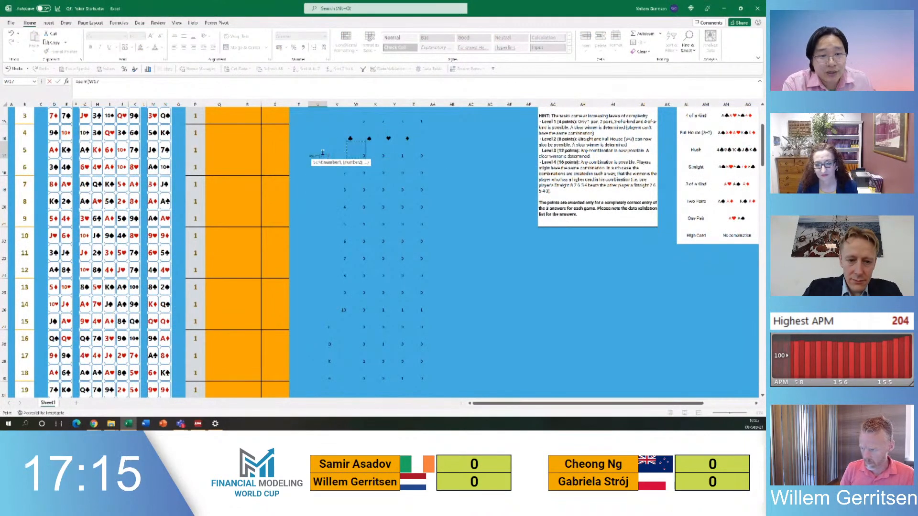
key("ctrl+shift+Right")
key("ctrl+Return")
key("ctrl+c")
key("shift+Down")
key("shift+Down")
key("shift+Down")
key("shift+Down")
key("shift+Down")
key("shift+Down")
key("shift+Down")
key("shift+Down")
key("shift+Down")
key("shift+Down")
key("shift+Down")
key("shift+Down")
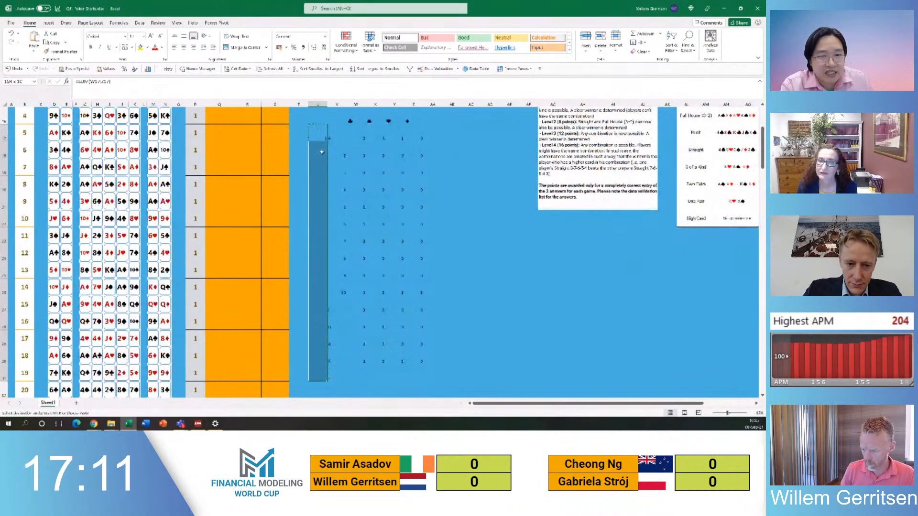
key("ctrl+v")
key("Escape")
Insert four columns at column AF, before the Instructions box
scroll(378, 174, "up", 1)
left_click(491, 165)
left_click(509, 134)
scroll(531, 102, "up", 1)
left_click_drag(529, 103, 612, 103)
right_click(609, 103)
left_click(623, 166)
scroll(382, 203, "up", 4)
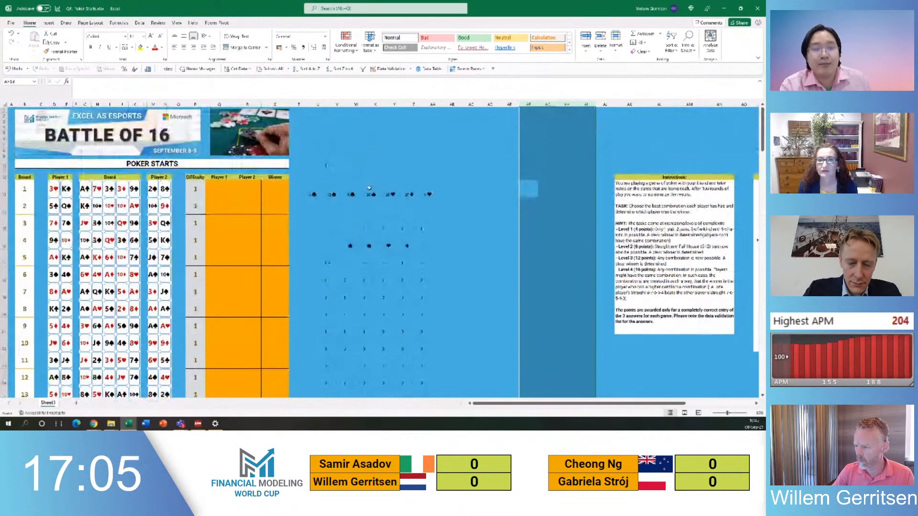
Try round number 2 in U10 as the input for the card row
left_click(374, 190)
left_click(356, 164)
left_click(323, 162)
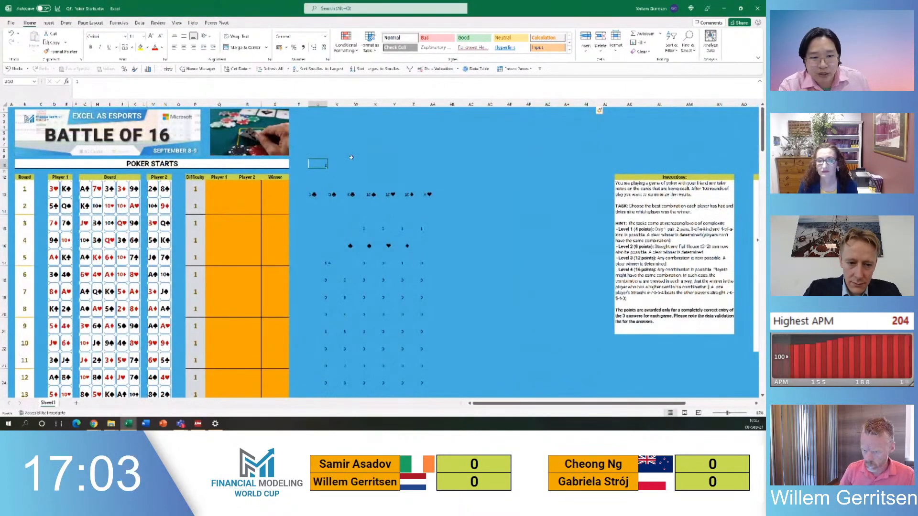
type("2")
key("Return")
key("Up")
key("Right")
key("Right")
key("Right")
key("Right")
Copy the seven card formulas in U13:AA13 to AD13:AJ13
key("Left")
key("Left")
key("Left")
key("Left")
key("ctrl+shift+Right")
key("ctrl+c")
key("Right")
key("Right")
key("Right")
key("Right")
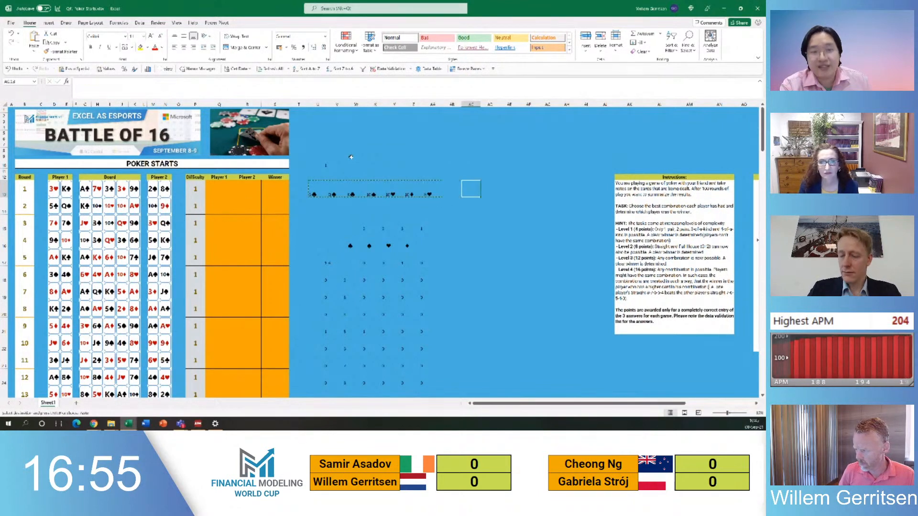
key("ctrl+v")
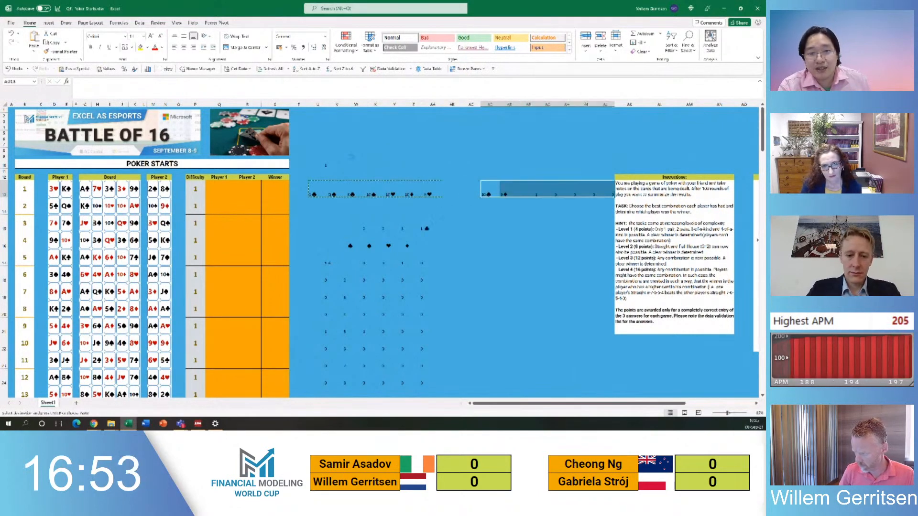
Link cell AF13 to the third card in W13
key("Right")
key("Left")
key("F2")
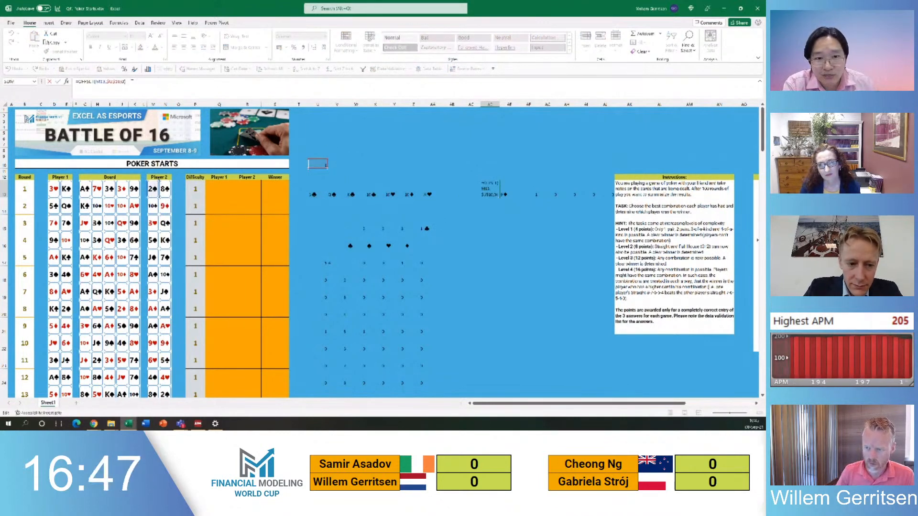
key("Escape")
key("Right")
key("Right")
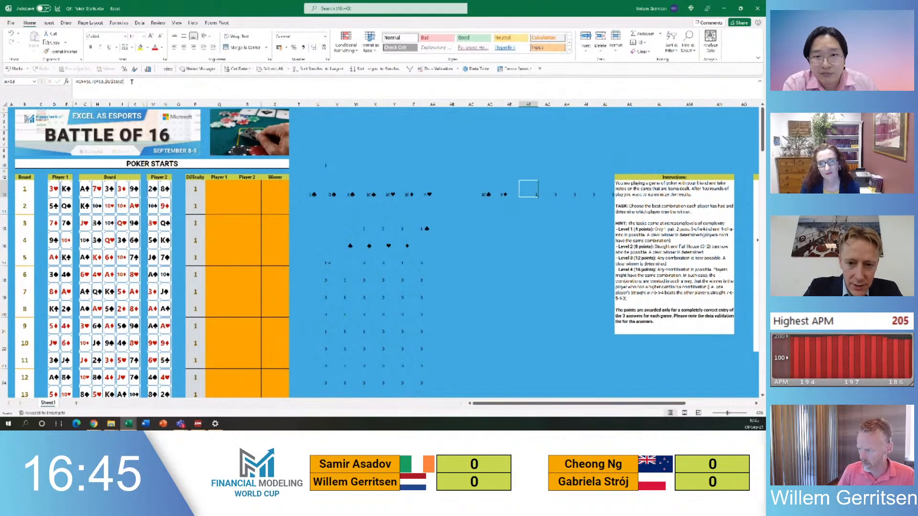
type("=")
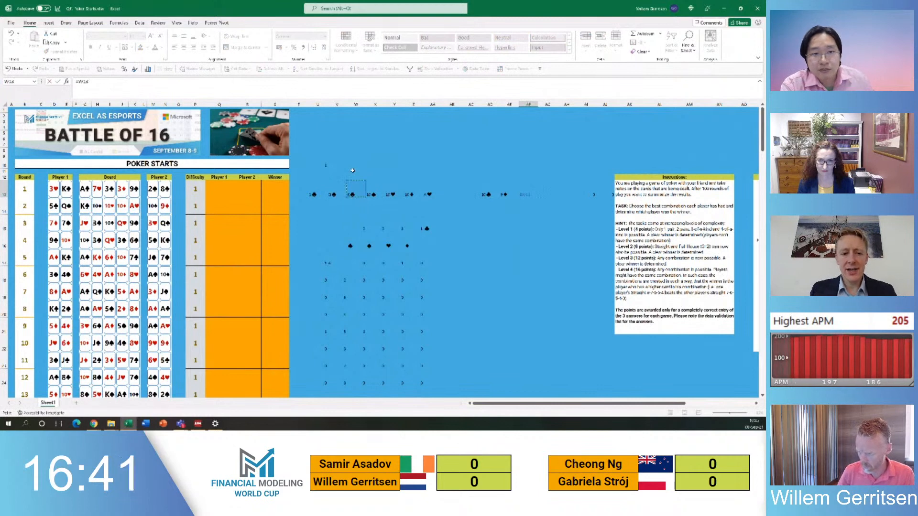
key("Return")
Copy the card link in AF13 across AG13:AJ13
key("Up")
key("ctrl+c")
key("ctrl+shift+Right")
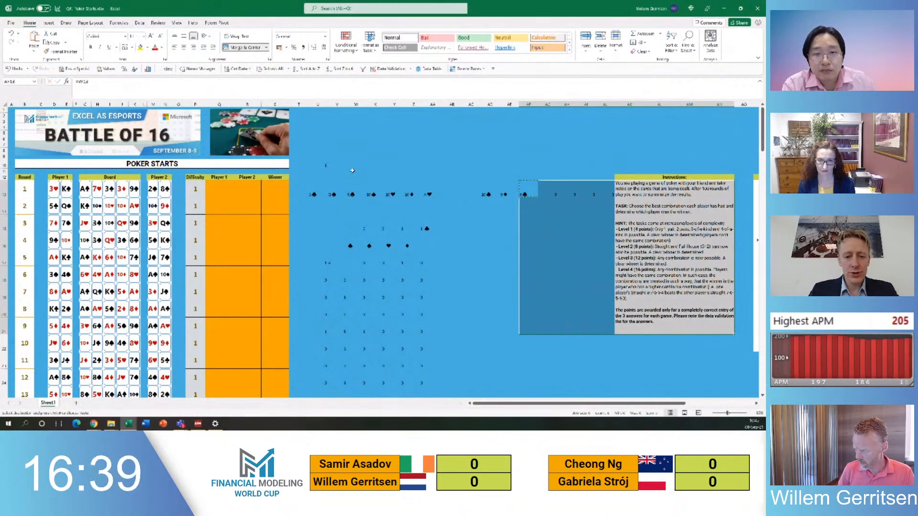
key("Left")
key("Right")
key("Right")
key("shift+Right")
key("shift+Right")
key("shift+Right")
key("ctrl+v")
Insert one column at AK, between the copied card row and the Instructions box
left_click(629, 104)
right_click(629, 104)
left_click(650, 166)
left_click(471, 190)
left_click(488, 238)
Clear the leftover suit formula in AA15
left_click(364, 229)
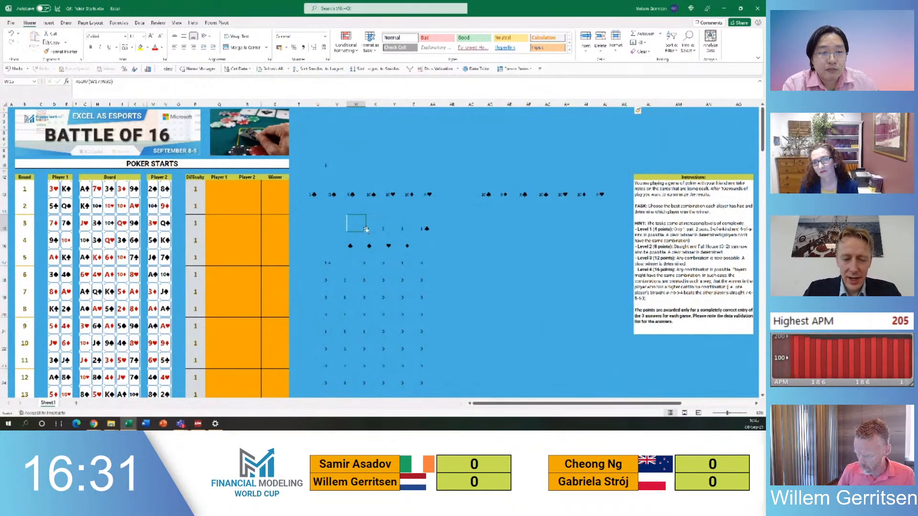
key("Right")
key("Right")
key("Right")
key("Right")
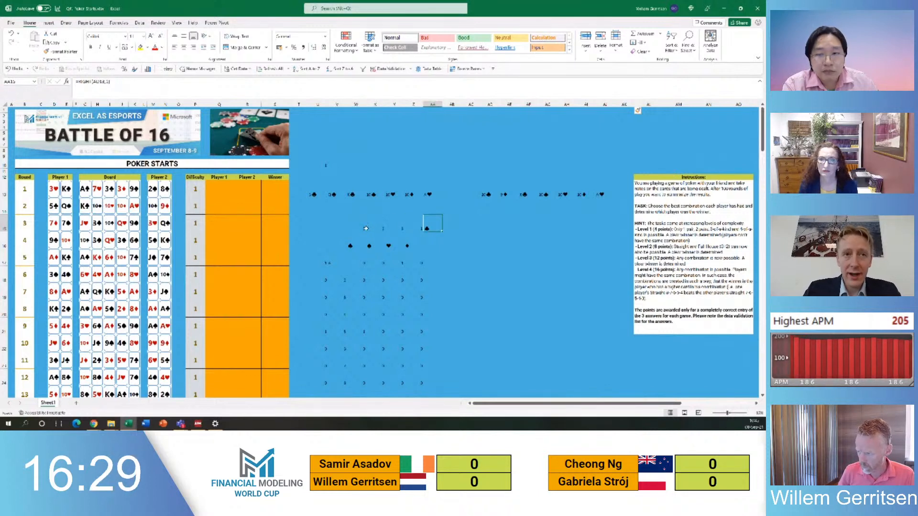
key("Left")
key("Left")
key("Left")
key("Left")
key("Left")
key("Left")
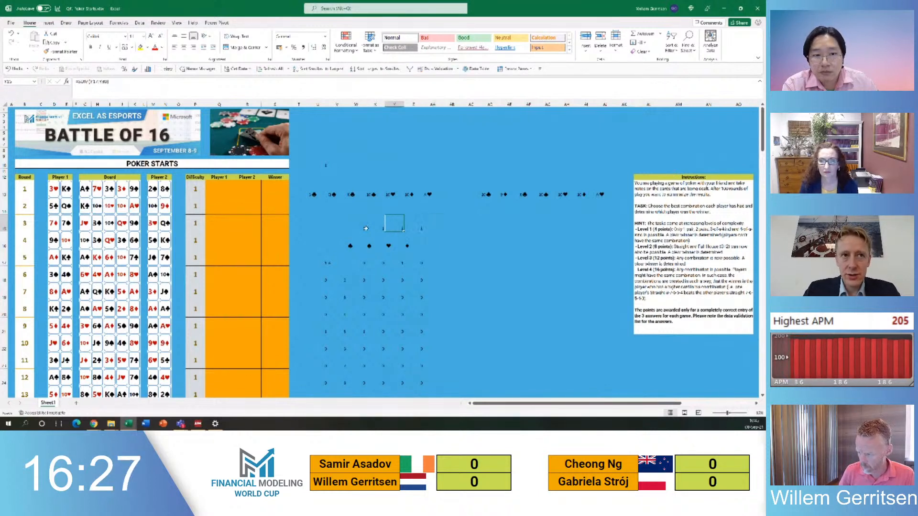
Copy the whole rank and suit count table in columns U to Z, from row 15 down, to AD15
key("Right")
key("Right")
key("Down")
key("Down")
key("Down")
key("Up")
key("Up")
key("Left")
key("Up")
key("Up")
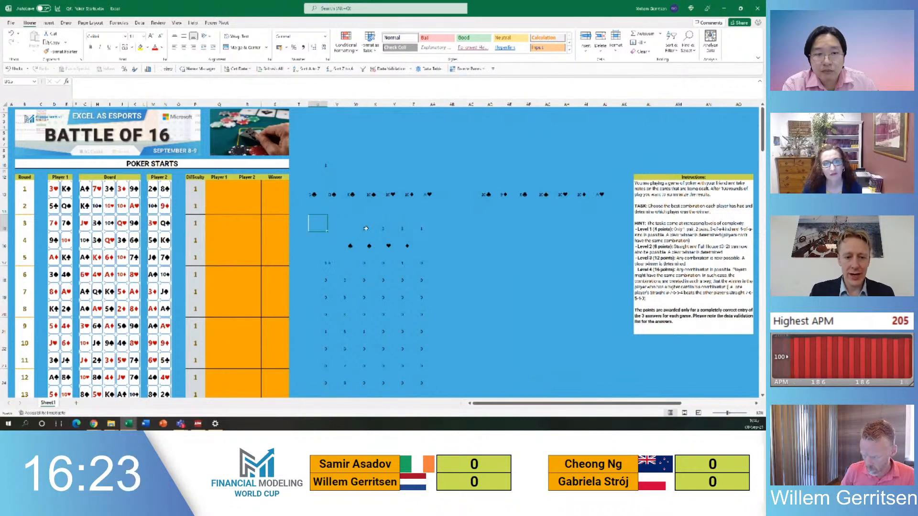
key("Right")
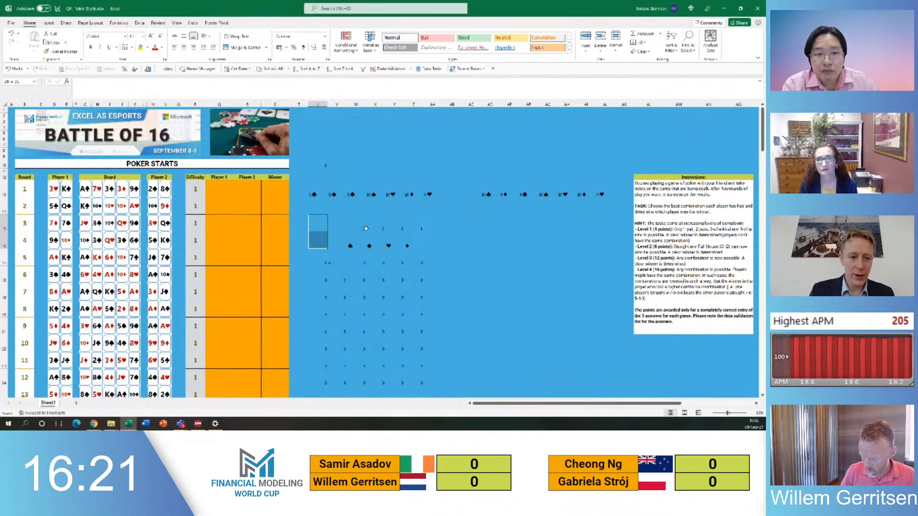
key("shift+Right")
key("shift+Right")
key("shift+Right")
key("shift+Right")
key("shift+Down")
key("shift+Right")
key("shift+Down")
key("ctrl+shift+Down")
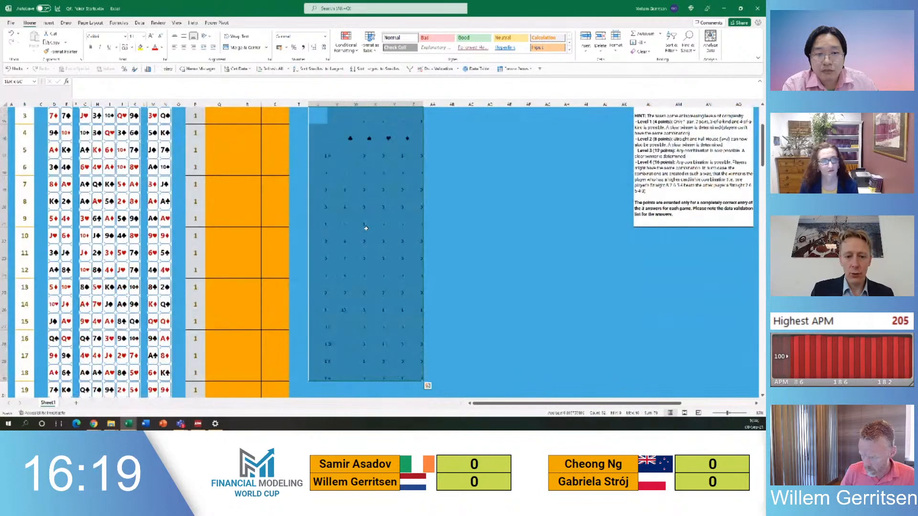
key("ctrl+c")
key("Right")
key("Right")
key("Right")
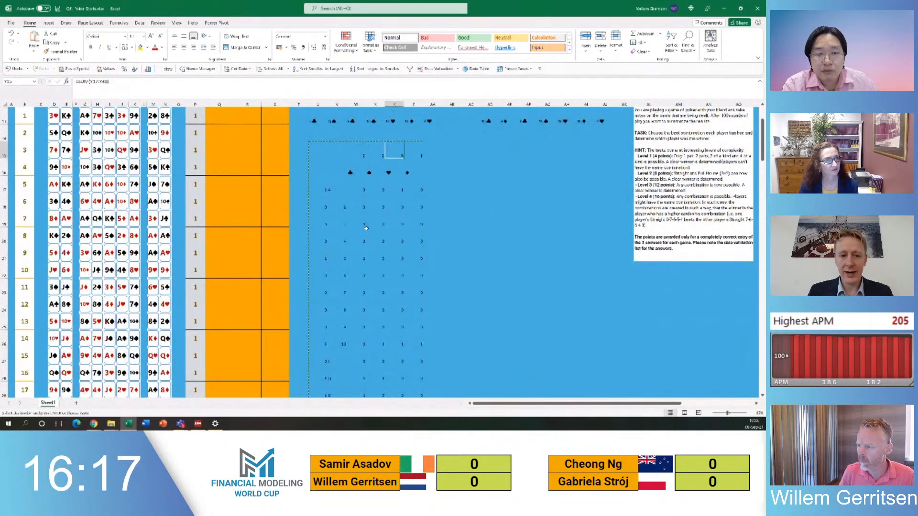
key("Right")
key("Right")
key("ctrl+v")
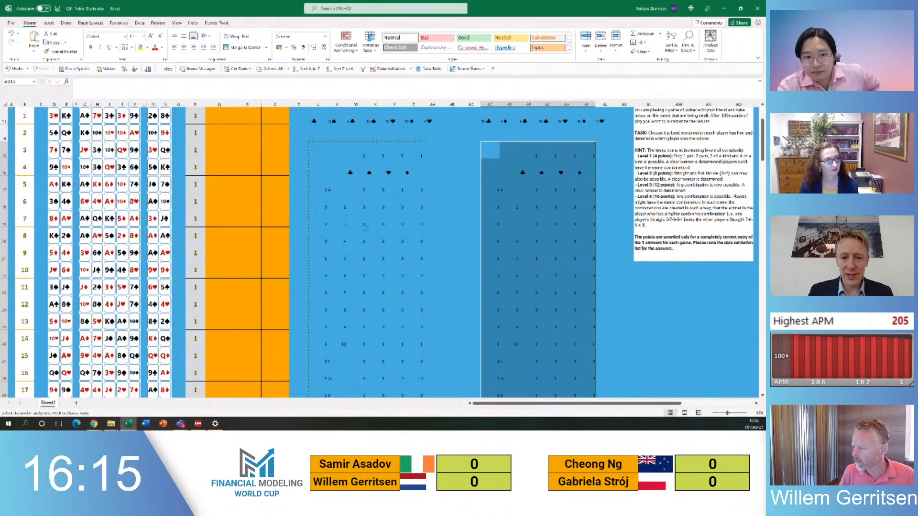
Change the COUNTIF range in AF17 to the second card row, $AD$13:$AJ$13
key("Down")
key("Down")
key("Right")
key("Right")
key("Down")
key("Down")
key("Up")
key("Left")
key("Up")
key("Right")
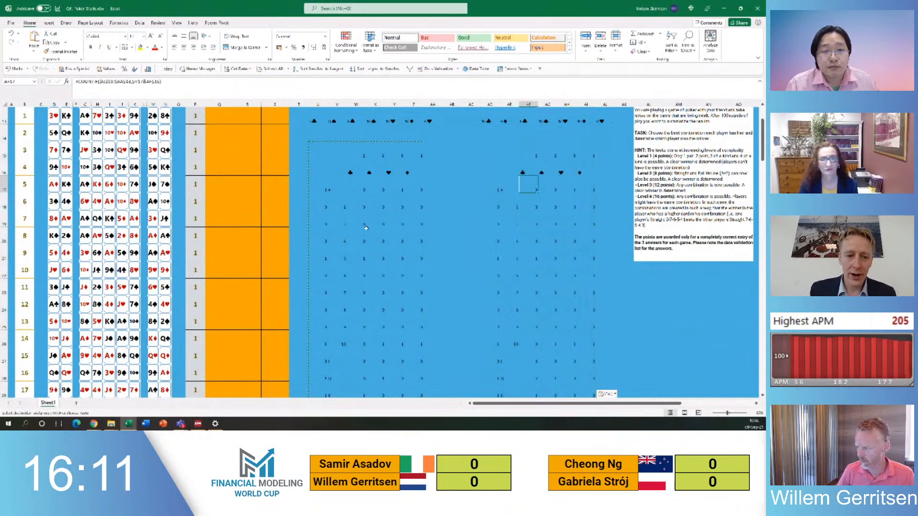
left_click_drag(108, 82, 126, 85)
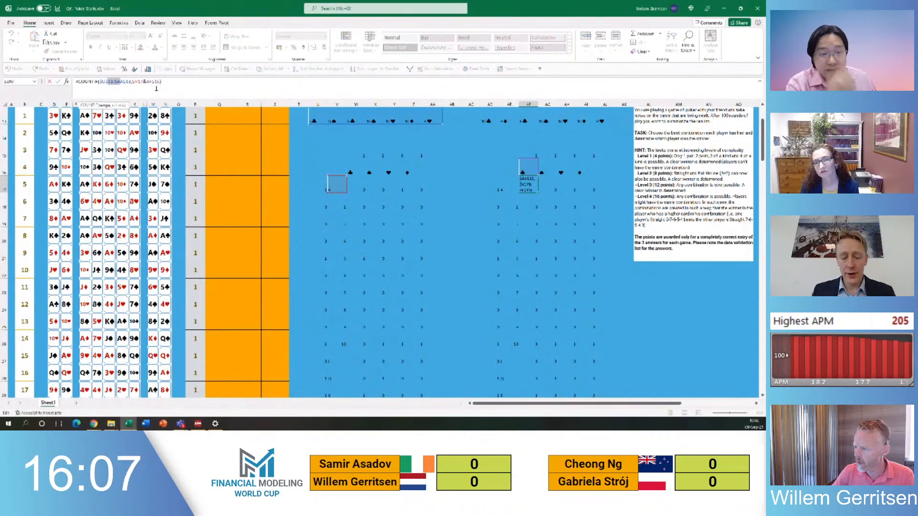
left_click_drag(318, 124, 506, 124)
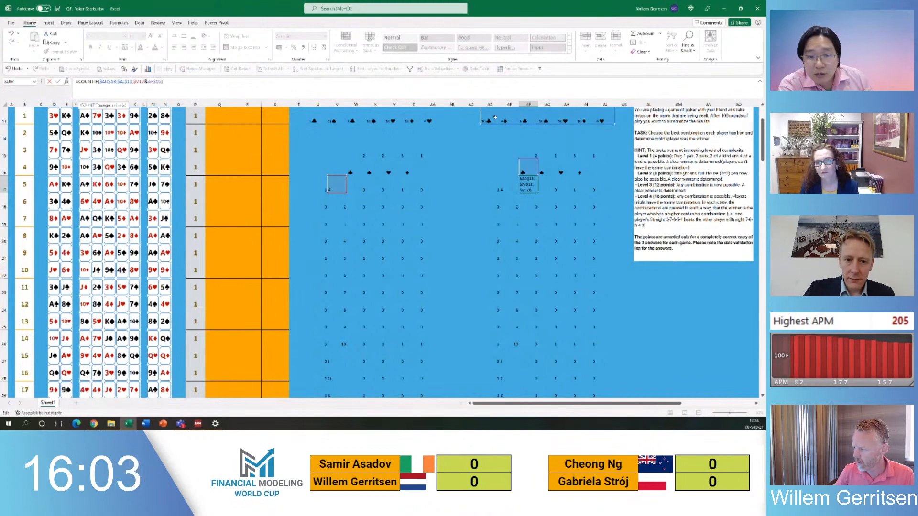
key("Return")
key("Up")
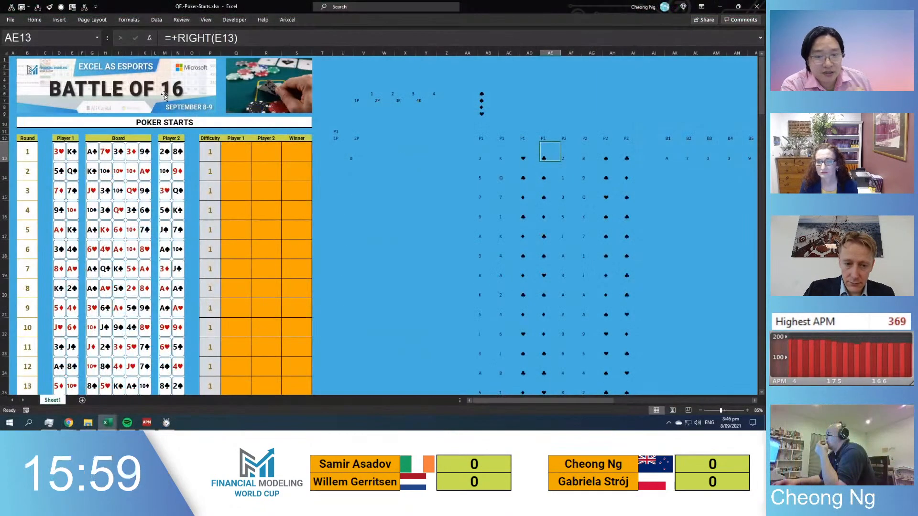
key("Left")
key("Left")
key("Left")
key("Left")
key("Left")
key("Left")
key("Left")
key("Left")
key("Left")
key("Left")
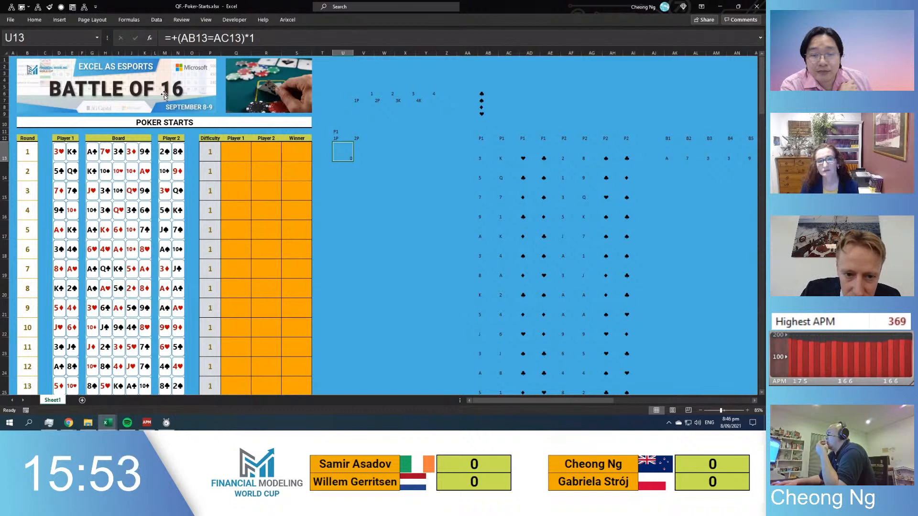
type("+AND(")
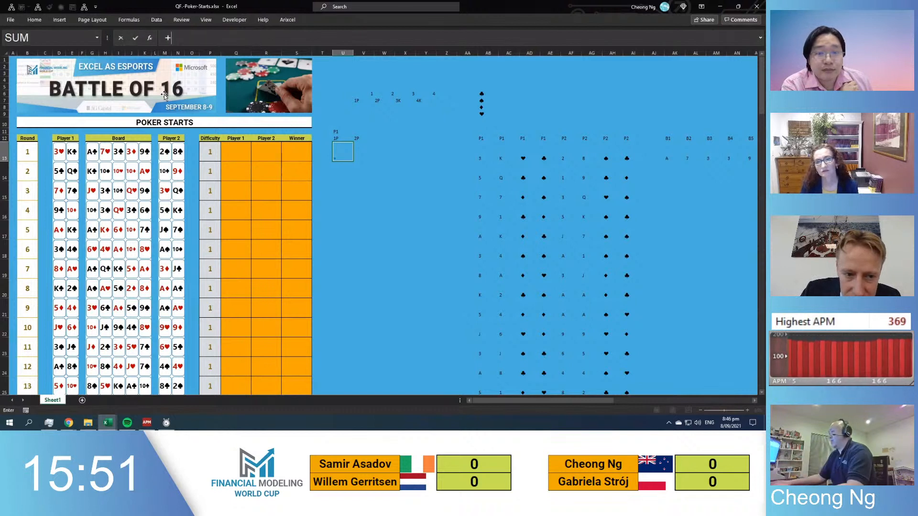
key("Right")
key("Right")
key("Right")
key("Right")
key("Right")
key("Right")
key("Right")
key("Right")
key("Right")
key("Right")
key("Right")
key("Right")
key("Right")
key("Right")
key("Right")
key("Right")
key("Right")
key("Right")
key("Right")
key("Right")
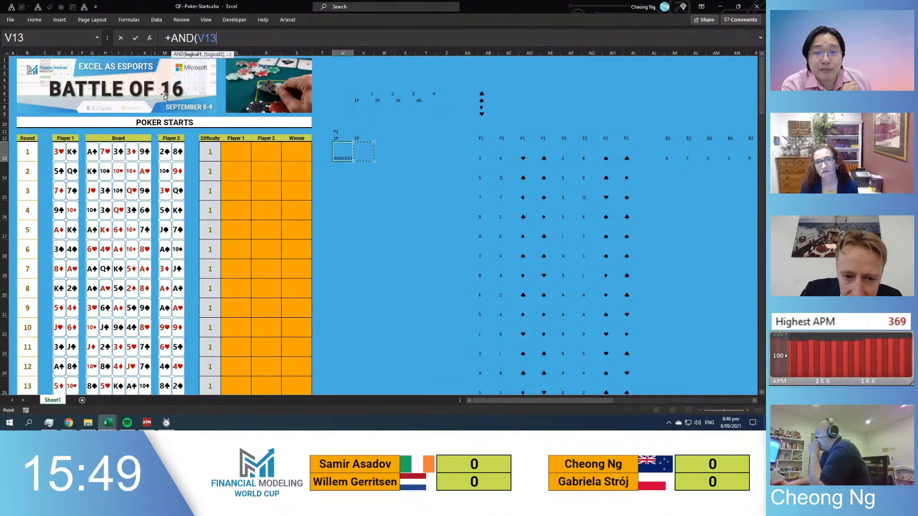
key("Right")
key("Right")
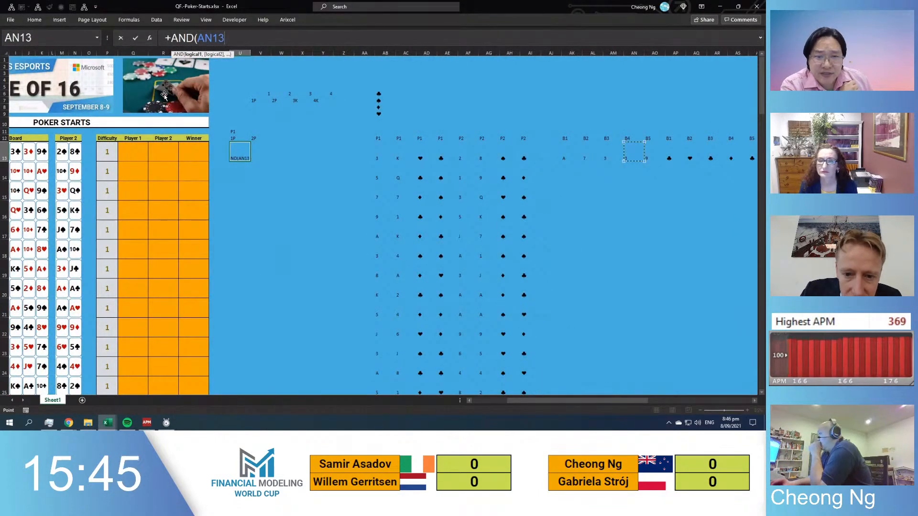
key("Escape")
Insert four columns at column AD, between Player 1's rank and suit columns
key("Left")
key("Left")
key("Left")
key("Right")
key("Right")
key("Right")
key("Right")
key("Right")
key("Right")
key("Right")
key("Right")
key("Right")
key("Right")
key("Right")
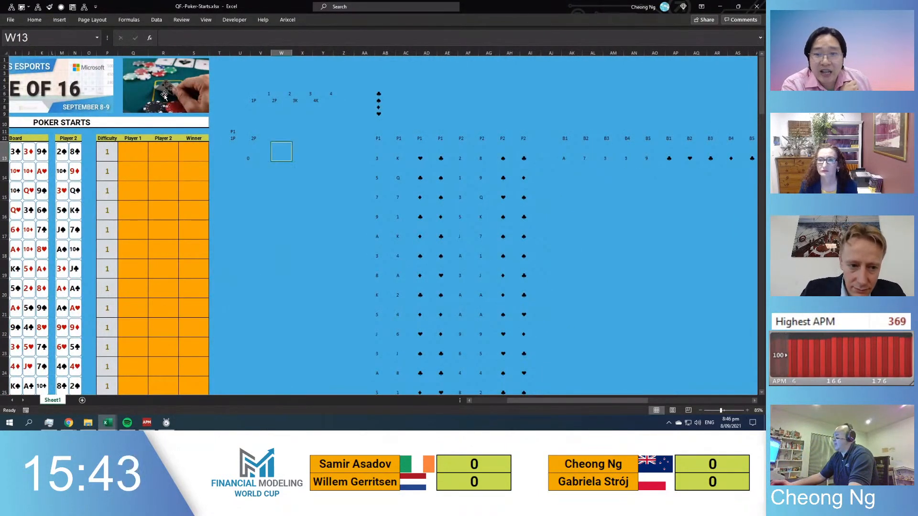
key("ctrl+space")
key("Right")
key("ctrl+space")
key("ctrl+plus")
key("ctrl+plus")
key("ctrl+plus")
key("ctrl+plus")
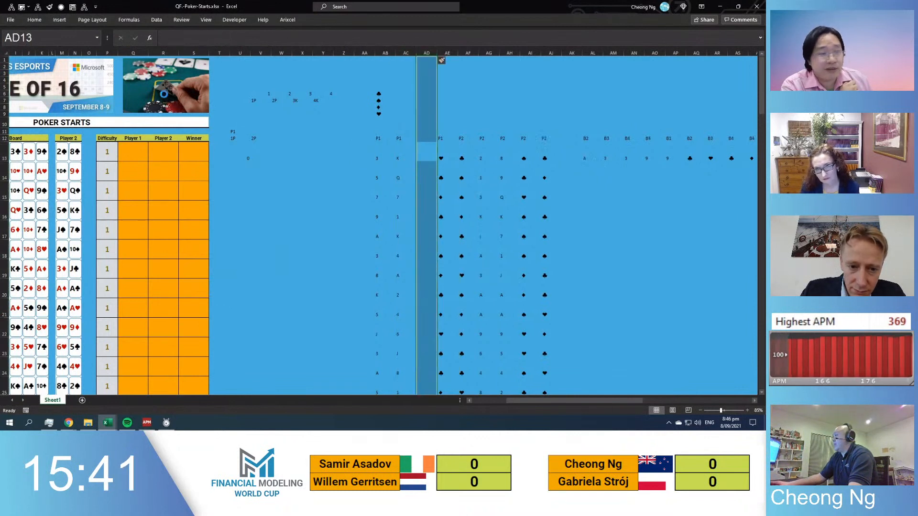
key("Right")
key("Right")
key("Right")
key("Right")
key("Right")
key("Right")
key("Right")
key("Right")
key("Right")
key("Right")
key("Right")
key("Up")
key("shift+Down")
key("shift+Right")
key("shift+Right")
key("shift+Right")
key("shift+Right")
key("ctrl+c")
key("Left")
key("Left")
key("Left")
key("Left")
key("Left")
key("Left")
key("Left")
key("Left")
key("Left")
key("Left")
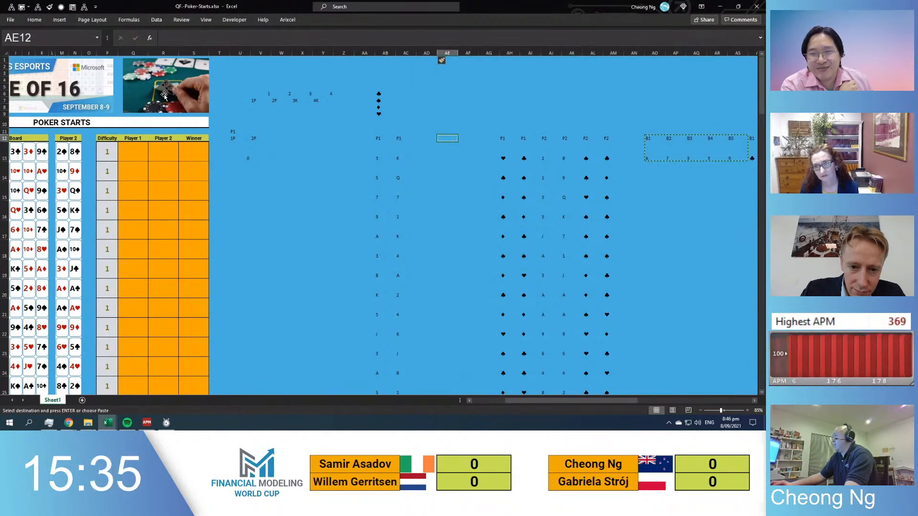
Insert one more blank column between Player 1's rank columns and Player 1's suit columns
key("Right")
key("Right")
key("Right")
key("Escape")
key("ctrl+space")
key("ctrl+shift+equal")
Try to copy the board's B1 to B5 rank headers and first card row into the blank cells AD12:AH13
key("Right")
key("Right")
key("Right")
key("Right")
key("Right")
key("Right")
key("Right")
key("Right")
key("shift+Down")
key("ctrl+shift+Right")
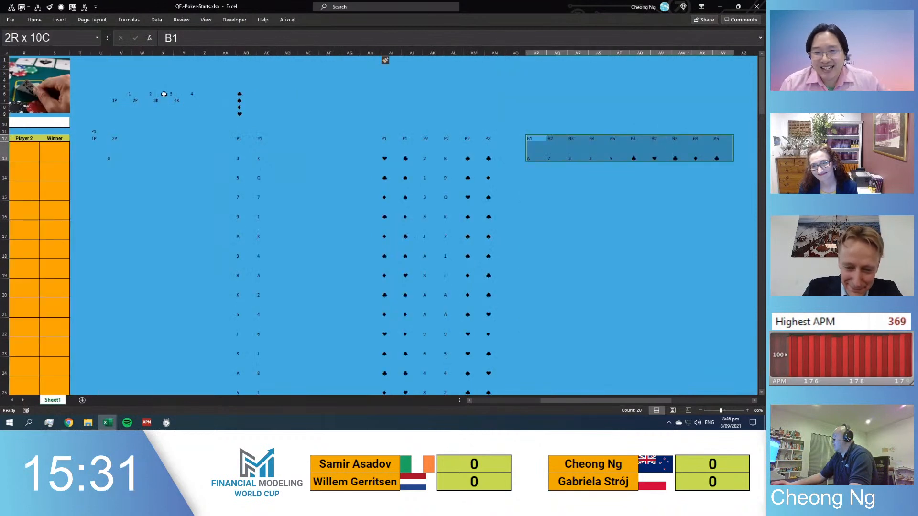
key("shift+Left")
key("shift+Left")
key("shift+Left")
key("shift+Left")
key("shift+Left")
key("ctrl+c")
key("Left")
key("Left")
key("Left")
key("Left")
key("Left")
key("Left")
key("Left")
key("Left")
key("Left")
key("Left")
key("Left")
key("Left")
key("ctrl+v")
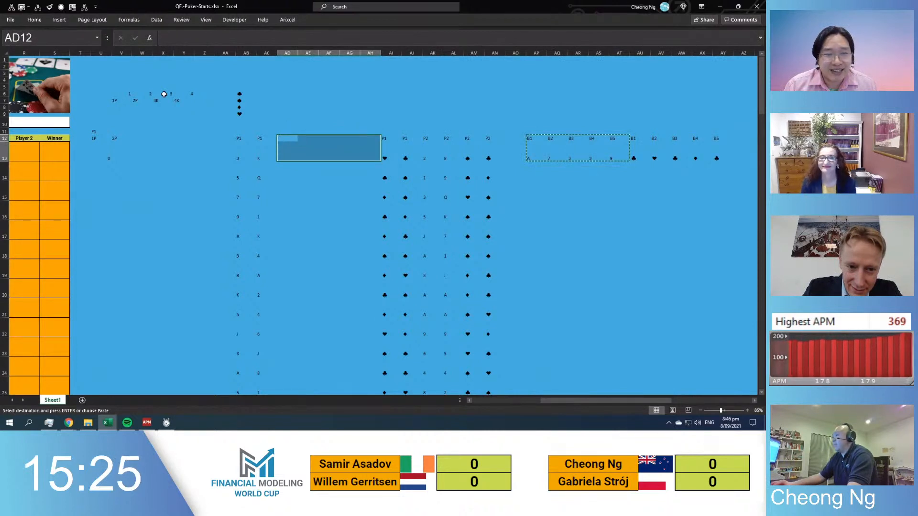
key("Escape")
Fill the board's B1 to B5 rank and suit formulas from row 13 down through row 112
key("Right")
key("Right")
key("Right")
key("Right")
key("Right")
key("Right")
key("Right")
key("Right")
key("Right")
key("Right")
key("Right")
key("Right")
key("Down")
key("Down")
key("Up")
key("ctrl+shift+Right")
key("ctrl+shift+Down")
key("ctrl+d")
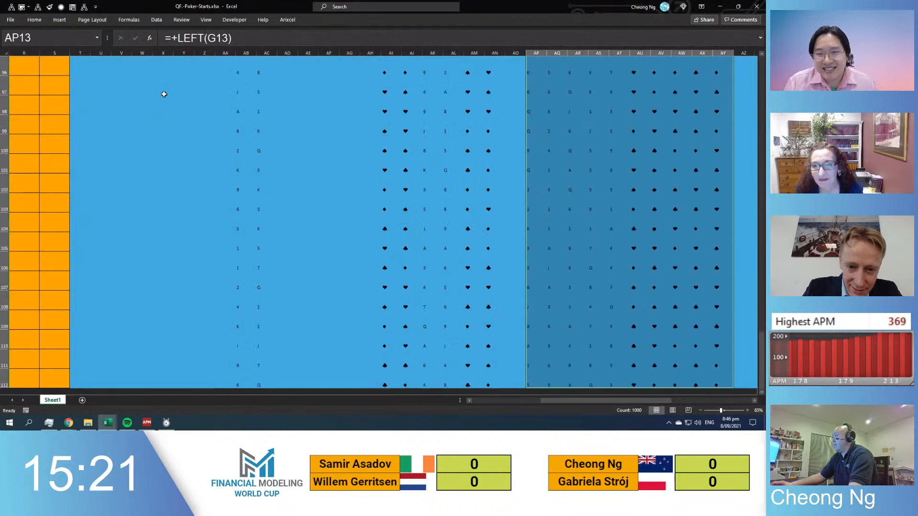
Delete four of the blank columns between Player 1's rank and suit columns, keeping one blank column as a spacer
key("Up")
key("Up")
key("Up")
key("Up")
key("Up")
key("Up")
key("Left")
key("Down")
key("Down")
key("Left")
key("Left")
key("Down")
key("Left")
key("Left")
key("Left")
key("Left")
key("Left")
key("shift+Left")
key("shift+Left")
key("shift+Left")
key("shift+Left")
key("shift+space")
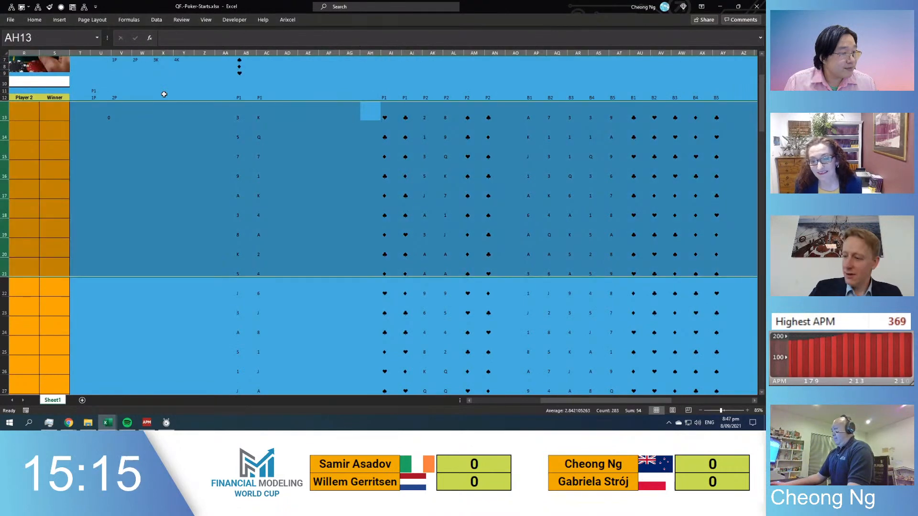
key("Left")
key("Left")
key("Left")
key("Left")
key("Left")
key("Right")
key("ctrl+space")
key("shift+Right")
key("shift+Right")
key("shift+Right")
key("ctrl+minus")
Move Player 2's four rank and suit columns to directly after the board's suit columns, before the blank column AV
key("Right")
key("Right")
key("Right")
key("ctrl+space")
key("shift+Right")
key("shift+Right")
key("shift+Right")
key("ctrl+c")
key("Right")
key("Right")
key("Right")
key("Right")
key("Right")
key("Right")
key("Right")
key("Right")
key("Right")
key("Right")
key("Right")
key("Right")
key("Right")
key("Right")
key("Right")
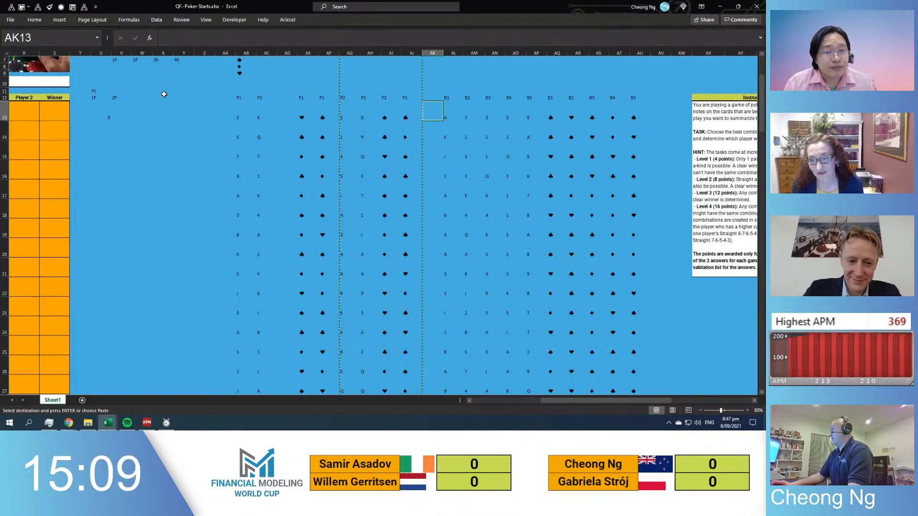
key("ctrl+space")
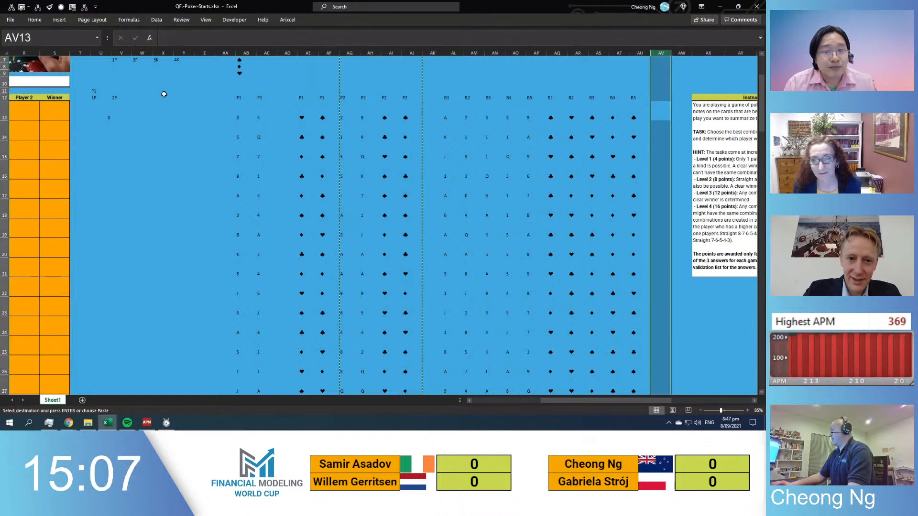
key("shift+F10")
key("Down")
key("Down")
key("Down")
key("Down")
key("Return")
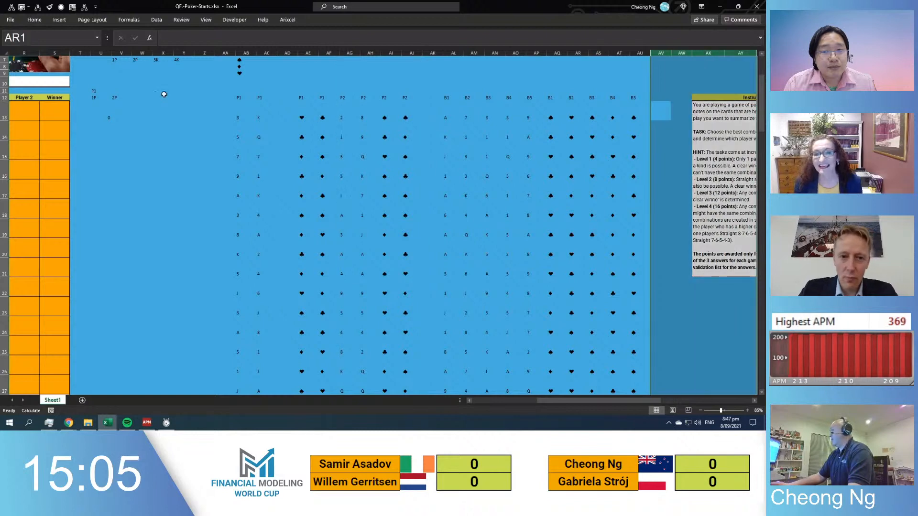
Delete the blank column AG between Player 1's suit columns and the board's rank columns
key("Left")
key("Left")
key("Left")
key("Left")
key("Left")
key("Left")
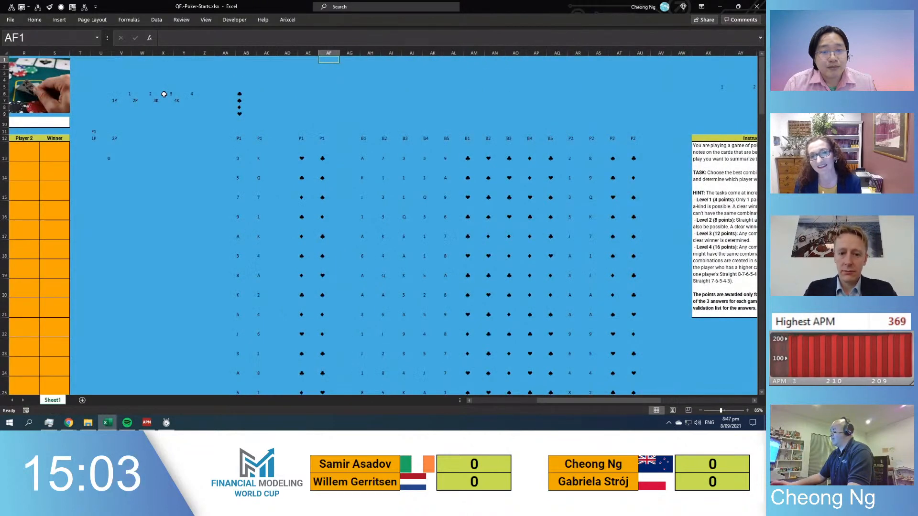
key("ctrl+space")
key("Right")
key("ctrl+space")
key("ctrl+minus")
key("Left")
key("Left")
key("Left")
key("Left")
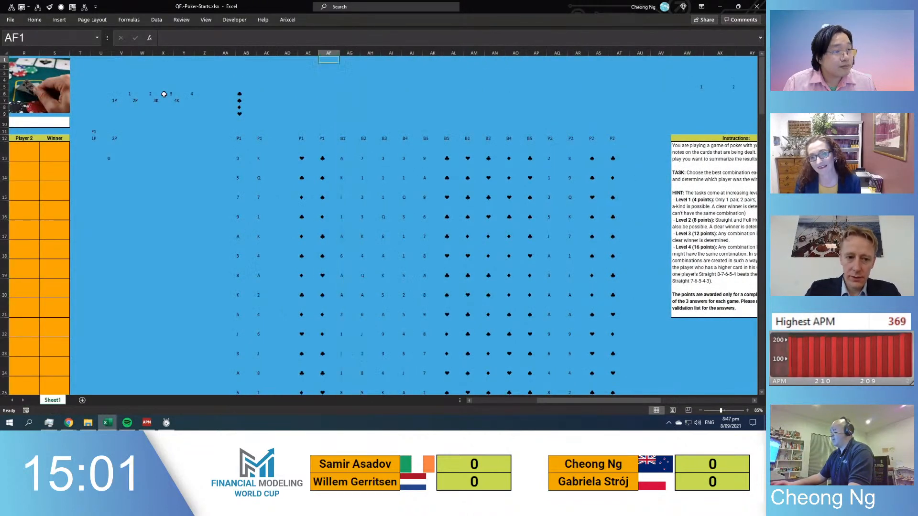
Delete the blank column AD between Player 1's rank and suit columns
key("ctrl+space")
key("Right")
key("ctrl+space")
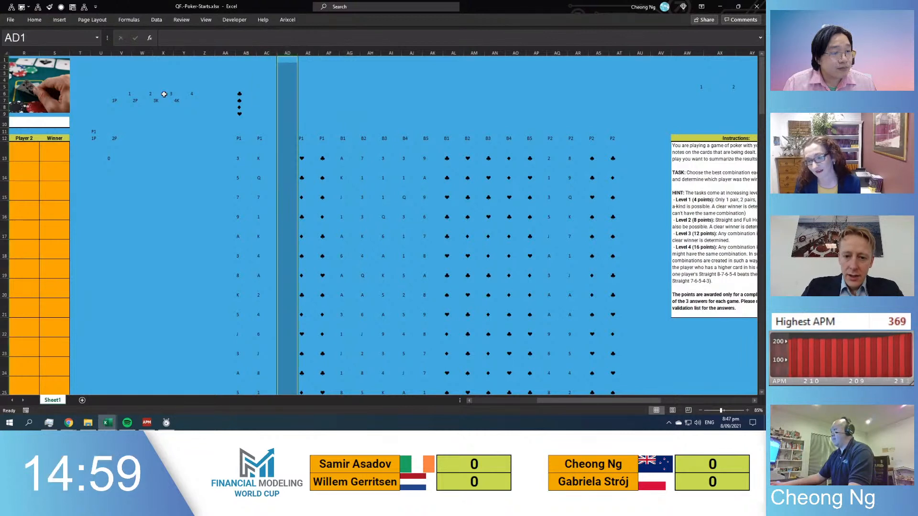
key("ctrl+minus")
Insert a blank spacer column between the board's last suit column and Player 2's first rank column
key("Right")
key("Right")
key("Right")
key("Right")
key("Right")
key("Right")
key("Right")
key("Right")
key("Right")
key("Right")
key("Right")
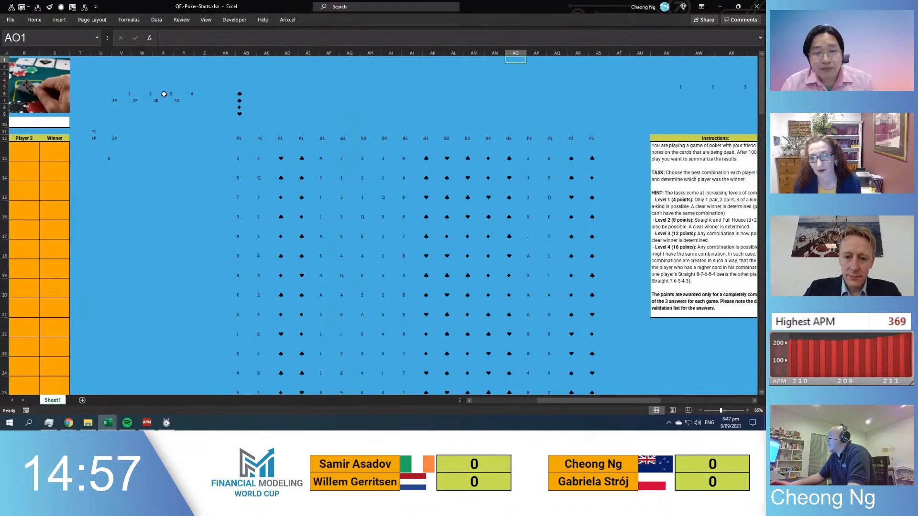
key("Right")
key("ctrl+space")
key("ctrl+plus")
Insert 17 blank columns at column U, before Player 1's 1P and 2P combination columns
key("Left")
key("Left")
key("Left")
key("Down")
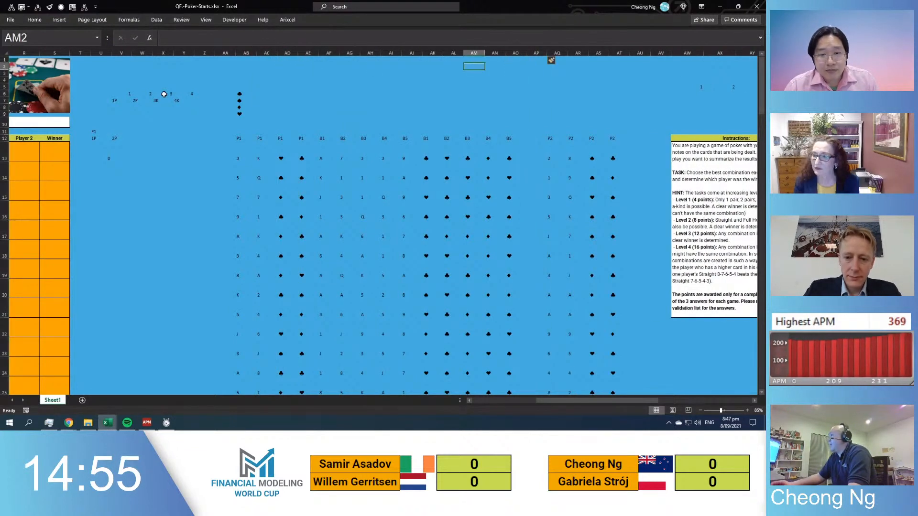
key("Down")
key("Down")
key("Down")
key("Down")
key("Down")
key("Down")
key("Down")
key("Down")
key("Down")
key("Left")
key("Left")
key("Left")
key("Left")
key("Left")
key("Left")
key("Left")
key("Left")
key("Left")
key("Left")
key("Left")
key("Left")
key("Left")
key("Left")
key("Left")
key("Up")
key("Up")
key("Left")
key("Left")
key("Up")
key("Left")
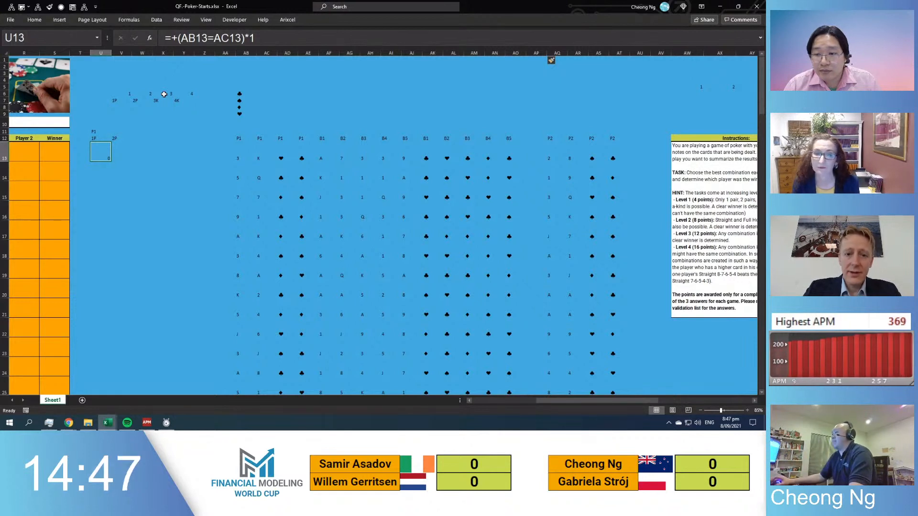
left_click(114, 140)
key("ctrl+Left")
key("ctrl+Left")
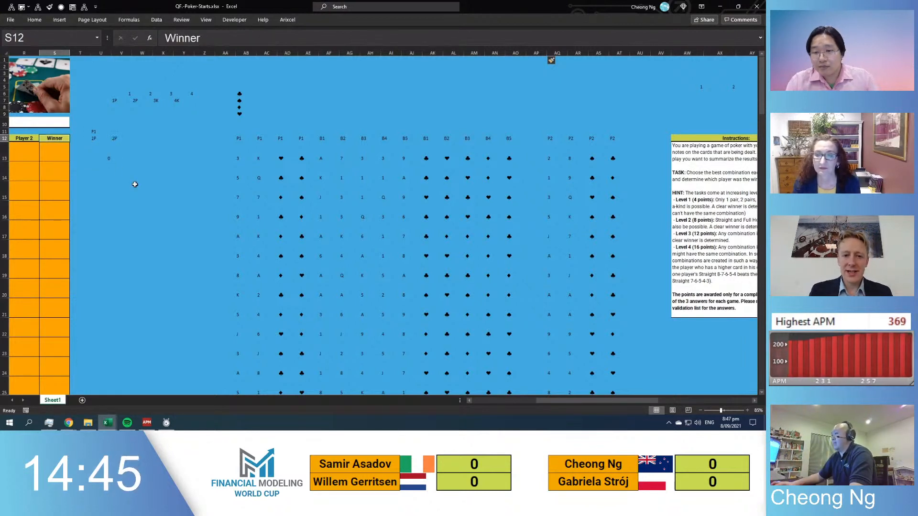
key("ctrl+Left")
key("ctrl+Right")
key("ctrl+Right")
key("ctrl+Right")
key("ctrl+Left")
key("Right")
key("Right")
key("Left")
key("Left")
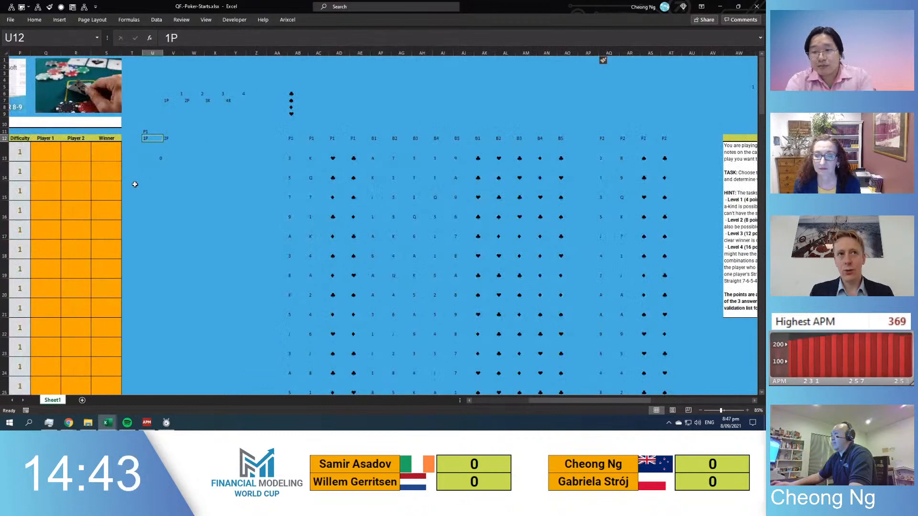
key("ctrl+space")
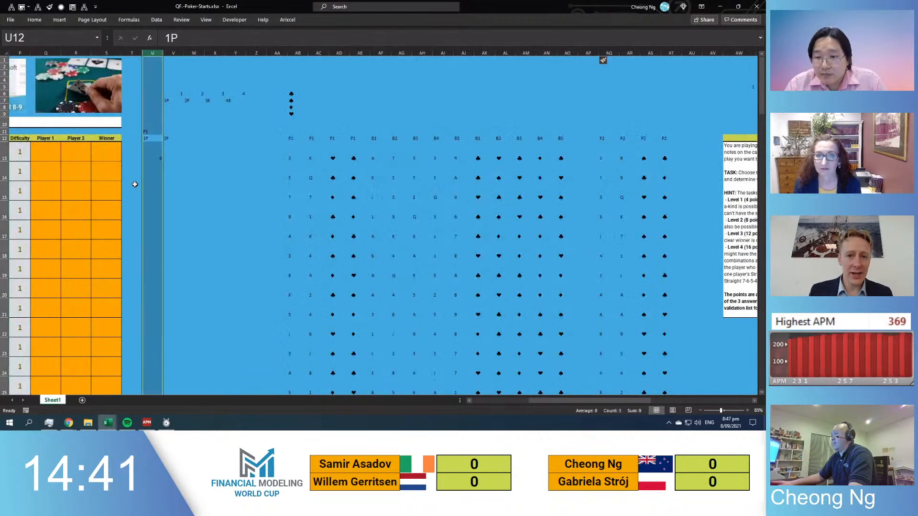
key("ctrl+plus")
key("ctrl+plus")
key("ctrl+plus")
key("ctrl+plus")
key("ctrl+plus")
key("ctrl+plus")
key("ctrl+plus")
key("ctrl+plus")
key("ctrl+plus")
key("ctrl+plus")
key("ctrl+plus")
key("ctrl+plus")
key("ctrl+plus")
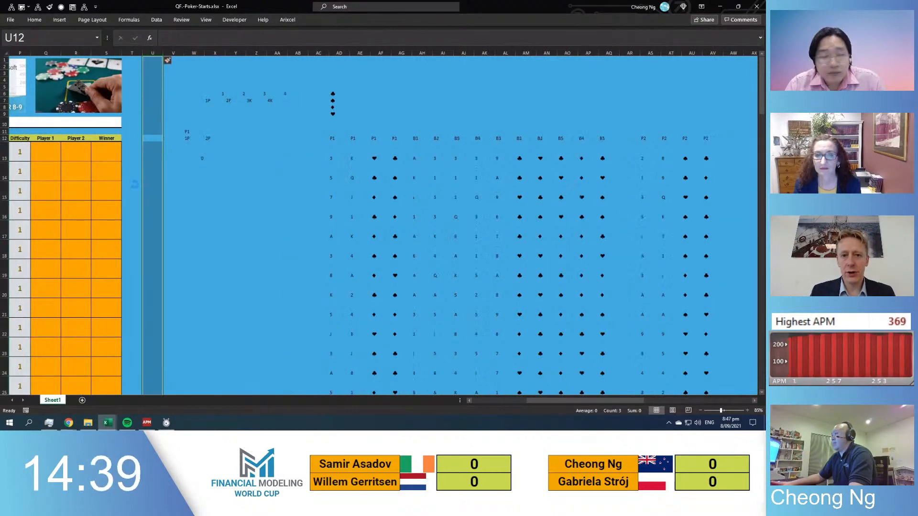
key("ctrl+plus")
key("ctrl+plus")
key("ctrl+plus")
key("ctrl+plus")
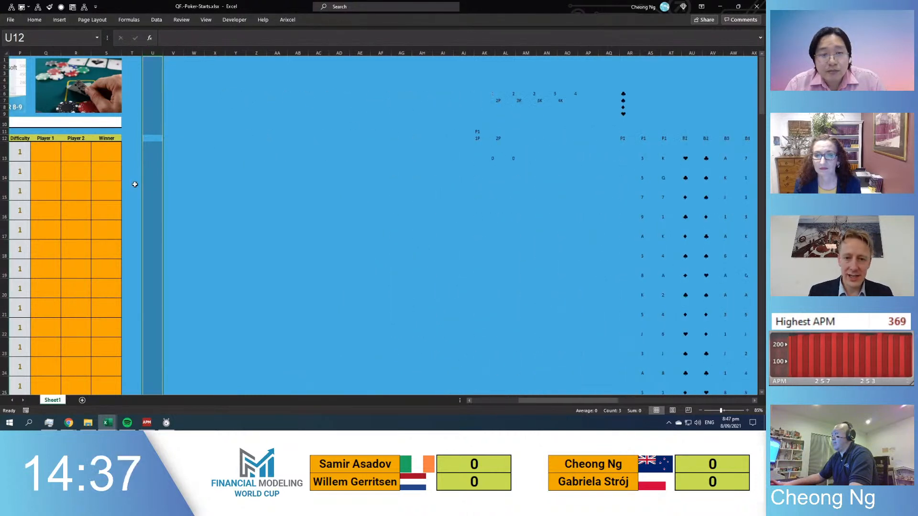
Enter the heading P1 in U11 and fill a number series from 1 to 13 across row 12, starting in U12
key("shift+BackSpace")
key("Right")
key("Left")
key("Up")
type("P1")
key("Return")
type("1")
key("alt+e")
key("i")
key("s")
key("Tab")
type("13")
key("Return")
key("Left")
key("Right")
key("Down")
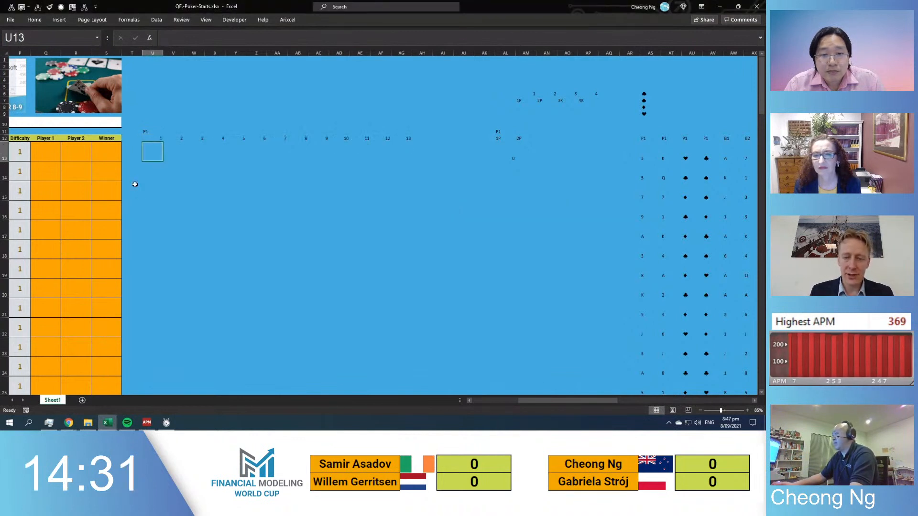
key("Up")
key("Right")
key("Right")
key("Left")
key("Up")
key("Left")
key("Down")
type("+COUNTIFS(")
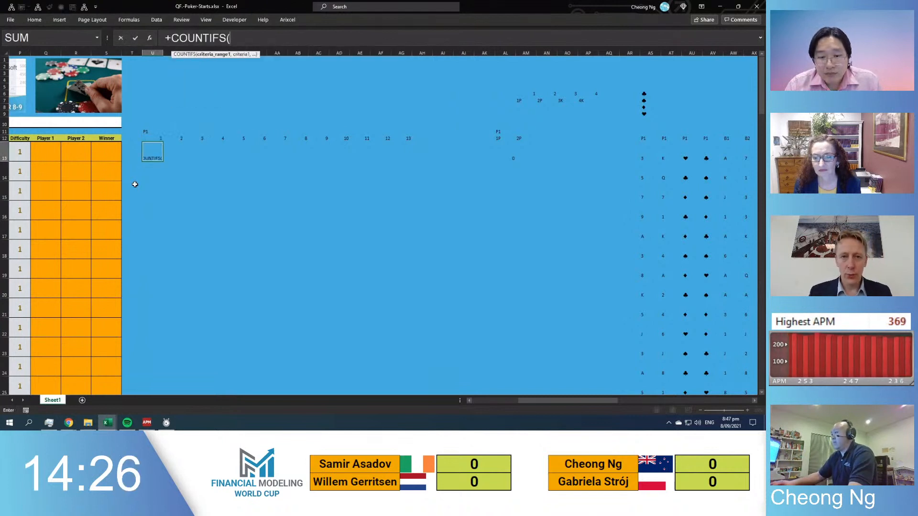
key("Right")
key("Left")
key("Up")
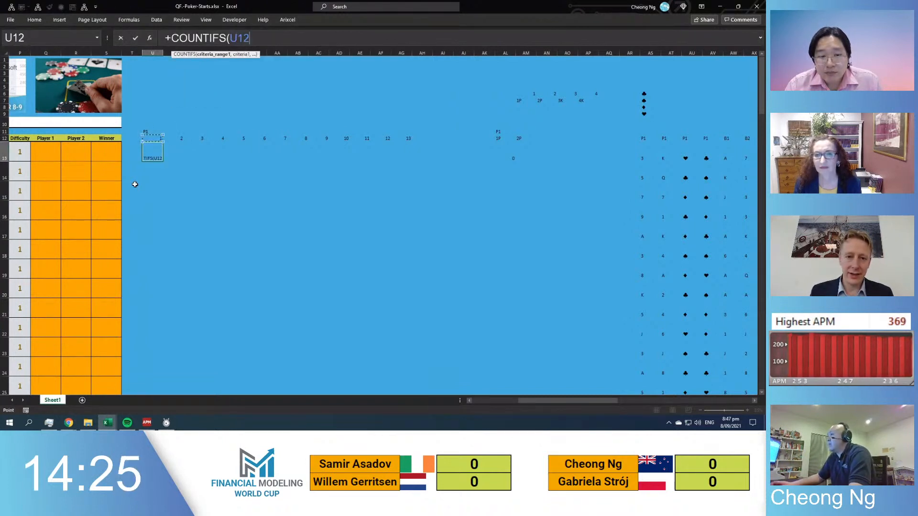
key("Right")
key("Down")
key("ctrl+Right")
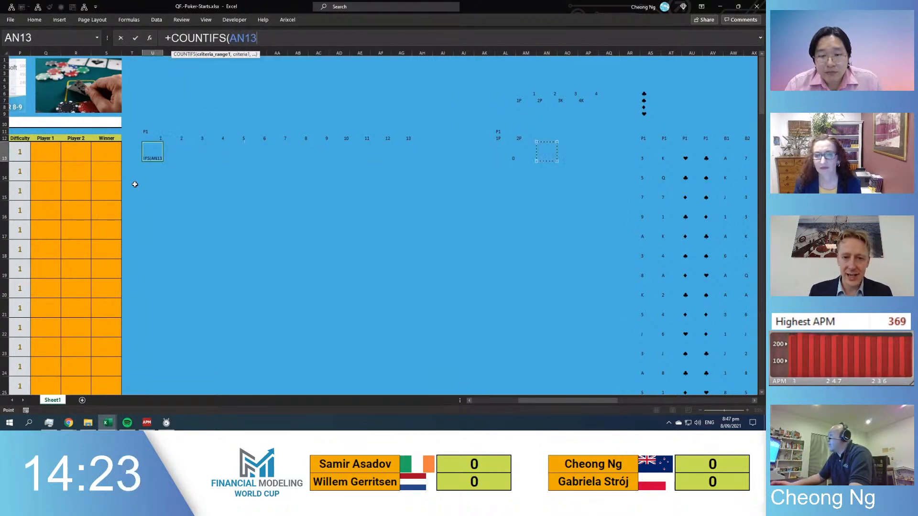
key("ctrl+Right")
key("Escape")
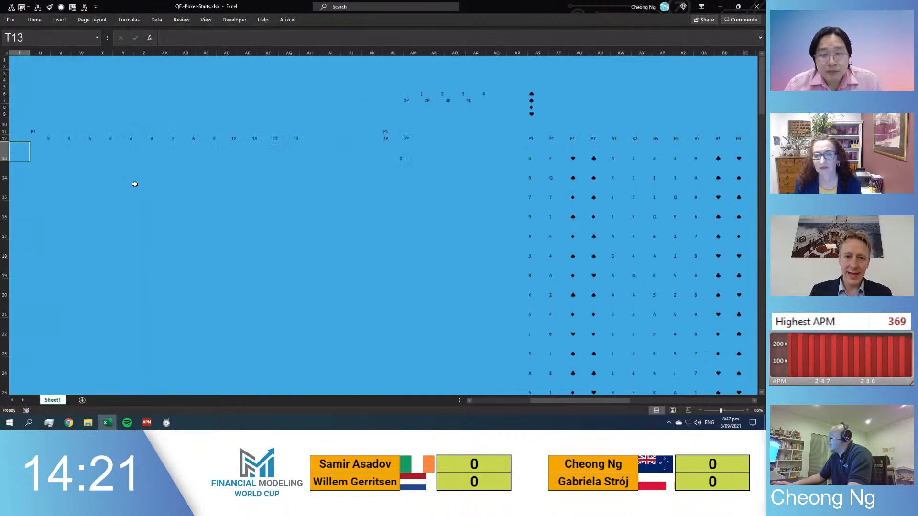
Move Player 1's two suit columns to just before the board's first suit column, so the rank columns sit together
key("Right")
key("Right")
key("Right")
key("Right")
key("Right")
key("Right")
key("Right")
key("Right")
key("Right")
key("Right")
key("Right")
key("Right")
key("Right")
key("Right")
key("Right")
key("Right")
key("Right")
key("Right")
key("Right")
key("Right")
key("Right")
key("Right")
key("Right")
key("Right")
key("Right")
key("Right")
key("Right")
key("Right")
key("Right")
key("Right")
key("Right")
key("Right")
key("Right")
key("Right")
key("Right")
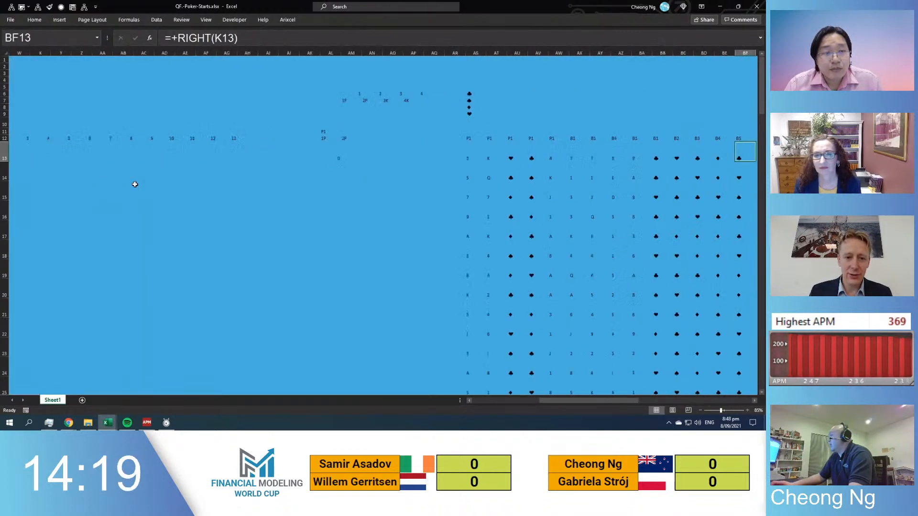
key("Left")
key("Left")
key("Left")
key("Left")
key("Left")
key("Left")
key("Left")
key("ctrl+shift+Down")
key("shift+Right")
key("ctrl+c")
key("Right")
key("Right")
key("Right")
key("Right")
key("Right")
key("Right")
key("Right")
key("ctrl+space")
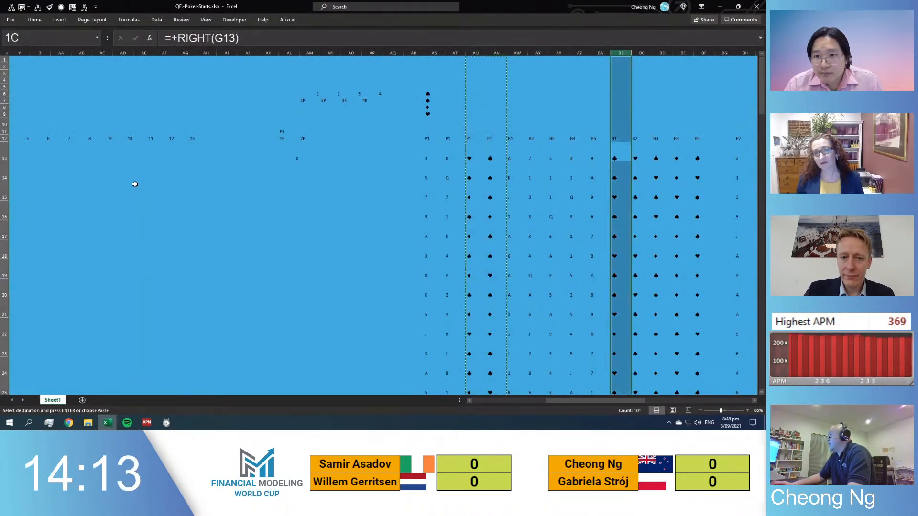
key("shift+F10")
key("Down")
key("Down")
key("Down")
key("Down")
key("Return")
Replace the last three rank headings in AE12:AG12 with J, Q and K
key("Left")
key("Left")
key("Left")
key("Left")
key("Left")
key("Left")
key("Left")
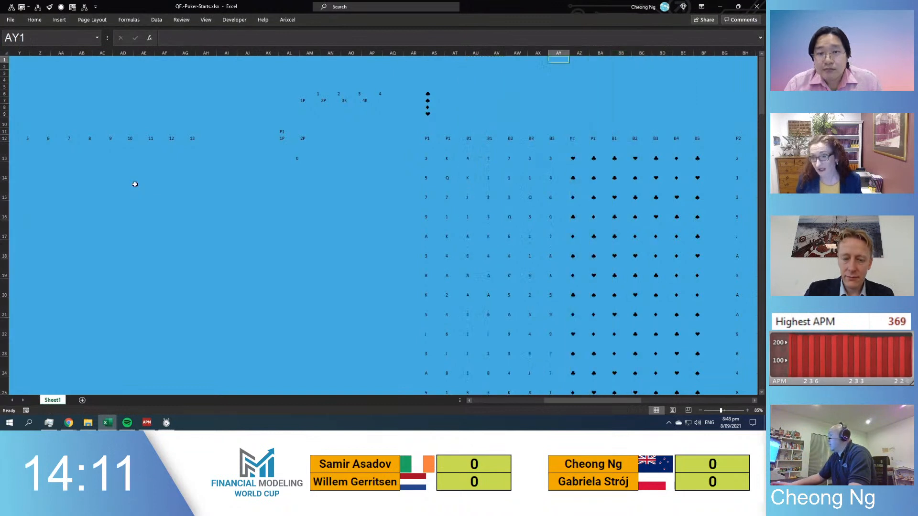
key("Down")
key("Down")
key("Down")
key("Down")
key("Down")
key("Down")
key("Down")
key("Down")
key("Down")
key("Down")
key("Down")
key("Down")
key("Down")
key("Down")
key("Right")
key("Up")
key("Up")
key("Up")
key("Left")
key("Down")
key("ctrl+Left")
key("ctrl+Left")
key("Up")
key("Right")
key("Right")
key("Right")
key("Right")
key("Right")
key("Right")
key("Right")
key("Right")
key("Right")
key("Right")
key("Right")
key("Right")
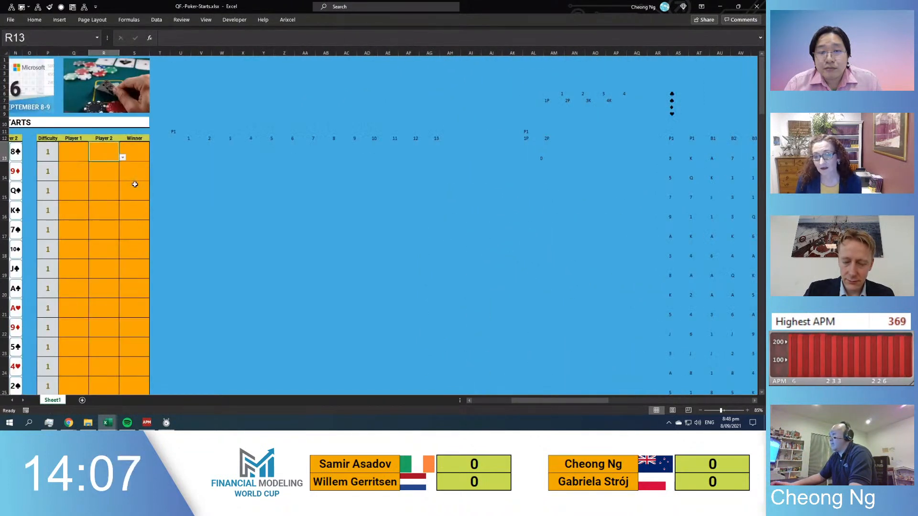
key("Up")
key("Right")
key("Right")
key("Right")
key("Right")
key("Right")
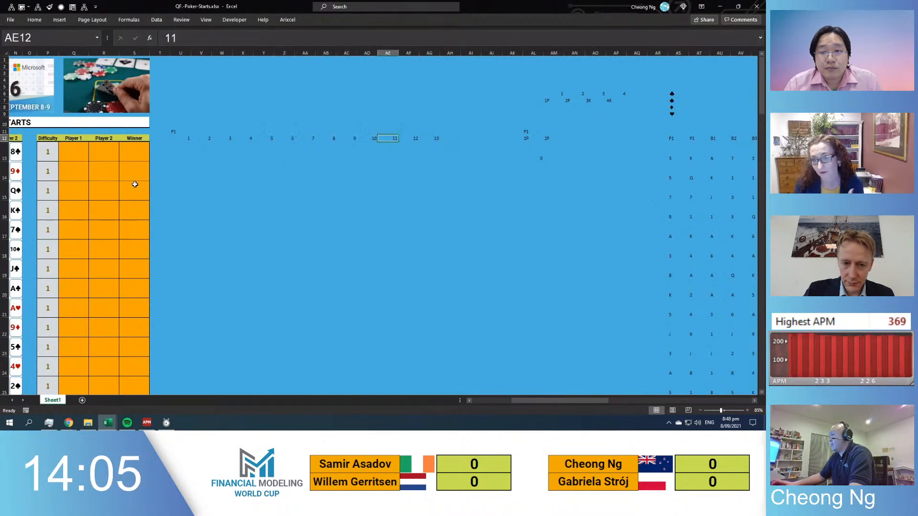
type("J")
key("Right")
type("K")
key("Right")
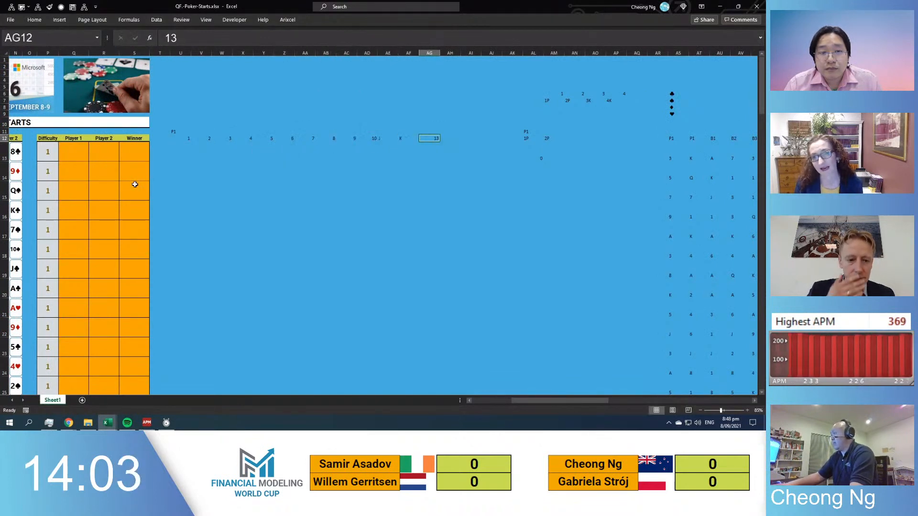
key("Escape")
key("Left")
type("Q")
key("Return")
key("Right")
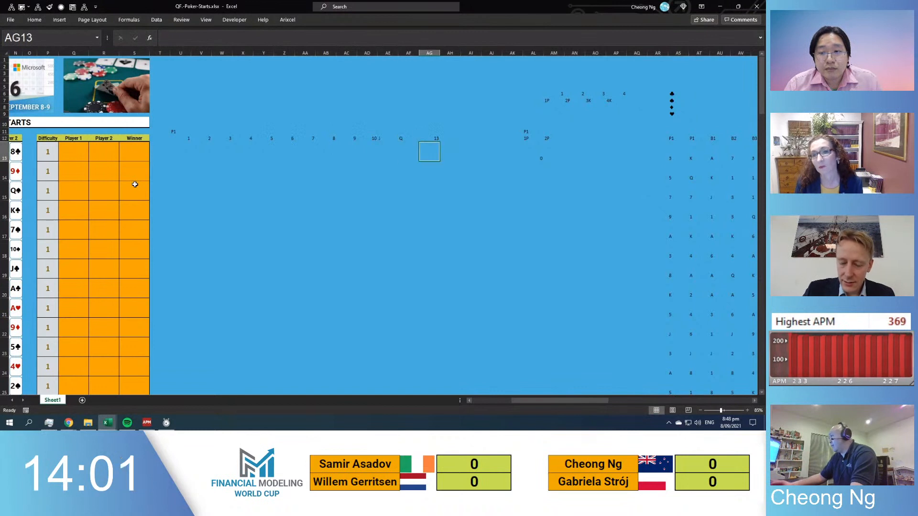
type("K")
key("Right")
Replace the first rank heading in U12 with A
key("ctrl+Left")
key("ctrl+Left")
key("ctrl+Left")
key("ctrl+Right")
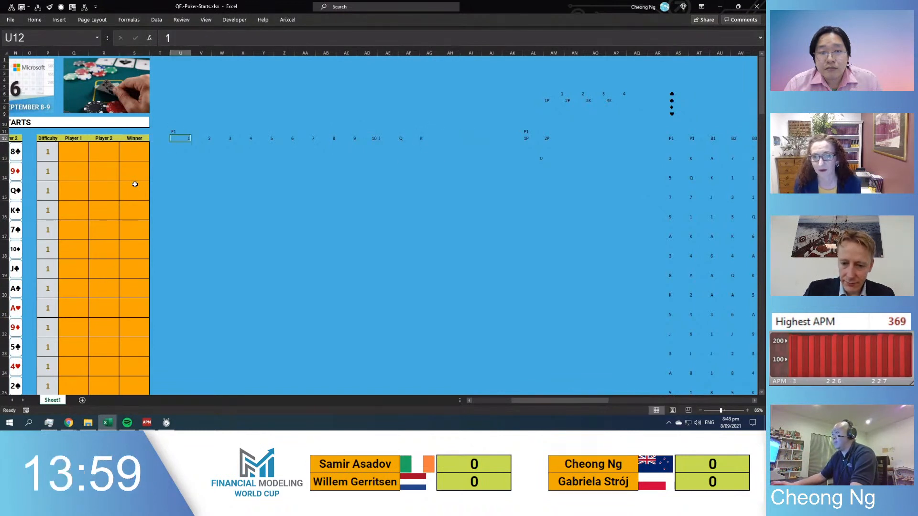
key("Right")
key("Right")
key("Left")
key("Left")
type("A")
key("Return")
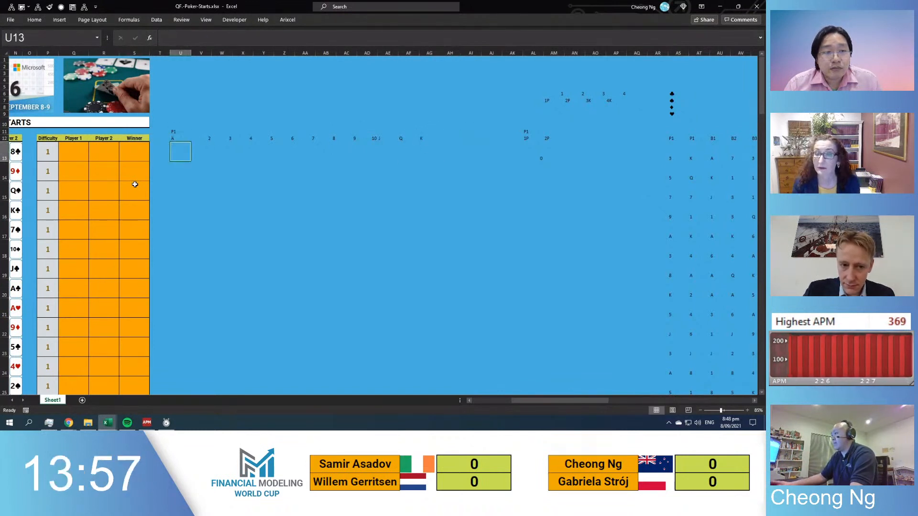
type("+countifs")
key("Tab")
key("Up")
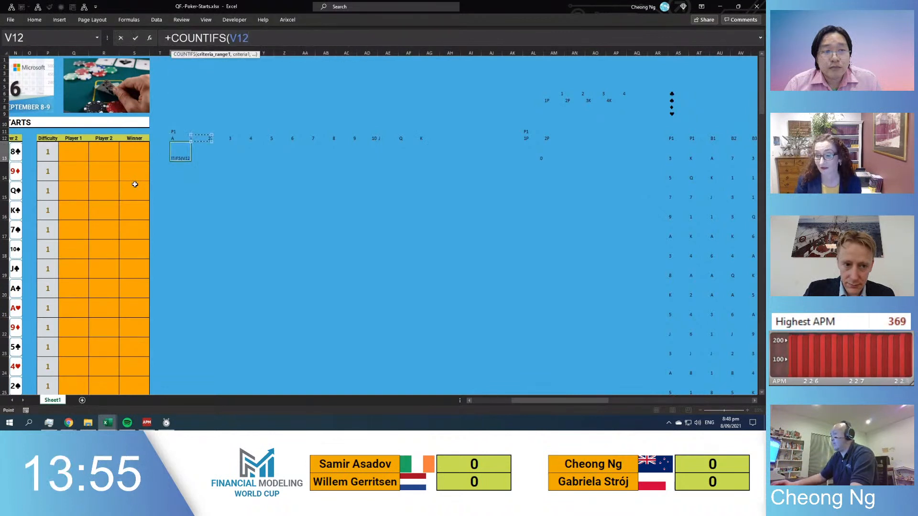
key("Left")
key("Right")
key("Right")
key("Right")
key("Right")
key("Right")
key("Right")
key("Right")
key("Right")
key("Right")
key("Right")
key("Right")
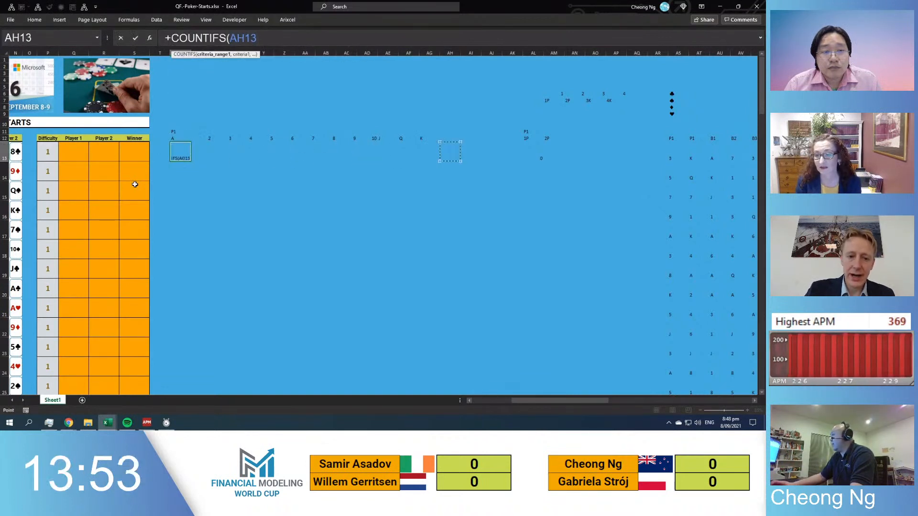
key("Right")
key("Right")
key("shift+Right")
key("shift+Right")
key("shift+Right")
key("shift+Right")
key("shift+Right")
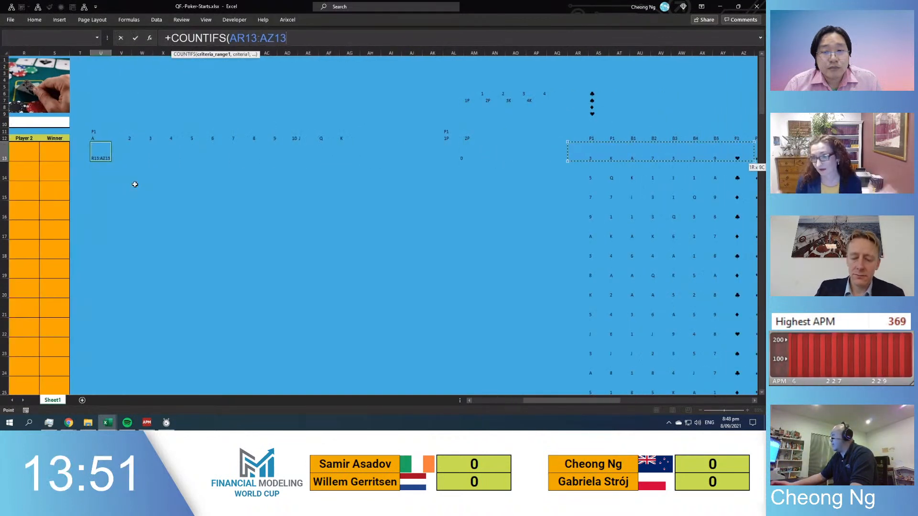
key("Escape")
Clear the old draft block with the P1, 1P and 2P headings and the value below them, around AL11:AM13
key("Left")
key("Left")
key("Left")
key("Left")
key("Right")
key("Right")
key("Up")
key("Up")
key("Right")
key("Right")
key("Right")
key("Right")
key("Right")
key("Right")
key("Right")
key("Right")
key("Right")
key("Right")
key("Right")
key("Right")
key("Right")
key("Right")
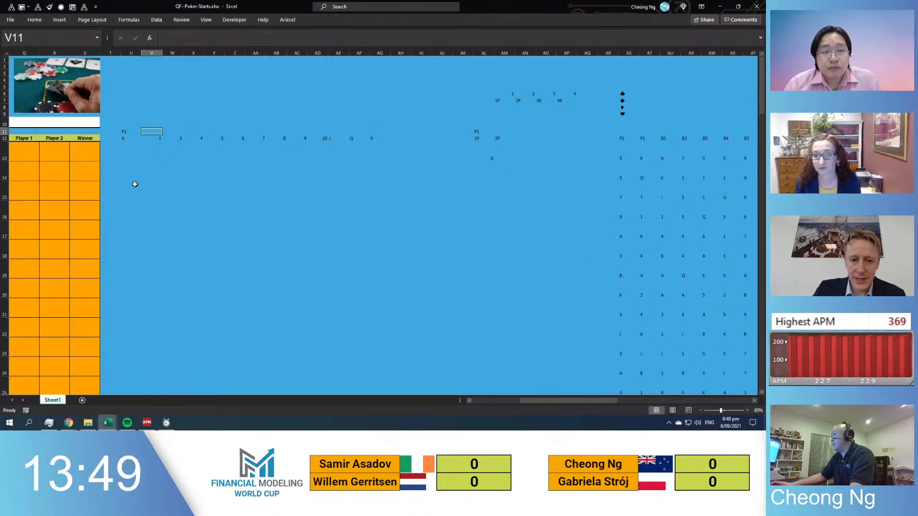
key("Right")
key("Right")
key("Right")
key("Right")
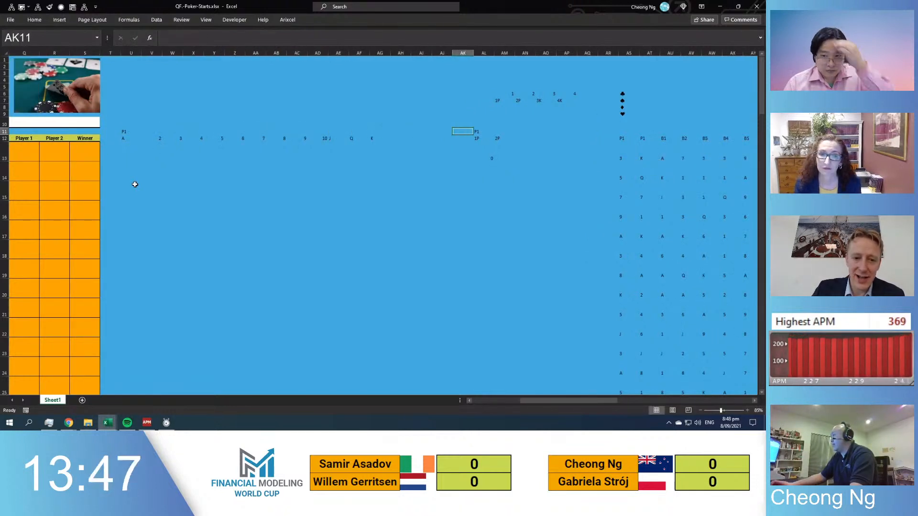
key("shift+Right")
key("shift+Right")
key("shift+Right")
key("shift+Down")
key("shift+Down")
key("shift+Down")
key("shift+Down")
key("Left")
key("Left")
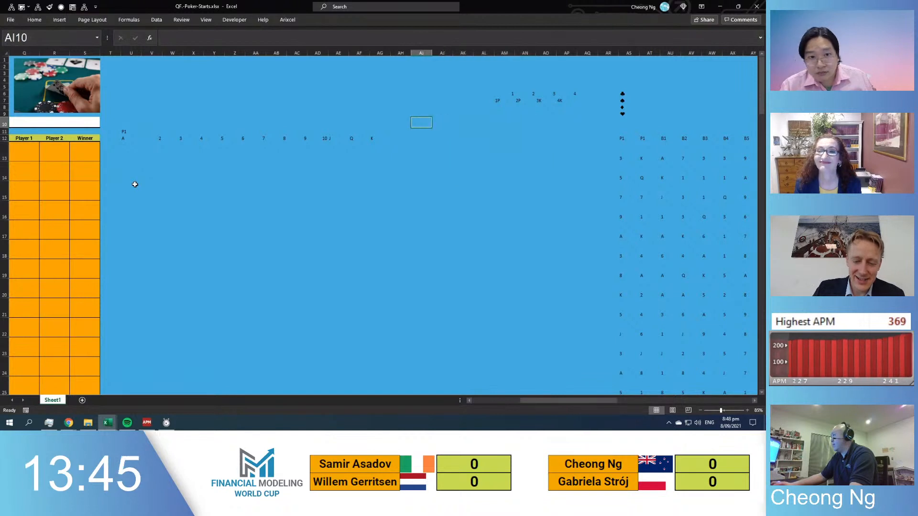
Delete three blank columns between the K rank column and the 1P to 4K labels
key("Right")
key("ctrl+space")
key("shift+Left")
key("shift+Left")
key("ctrl+minus")
Enter =+COUNTIFS($AP13:$AV13,U$12) in U13 to count the aces among Player 1's and the board's cards
key("Left")
key("Left")
key("Left")
key("Down")
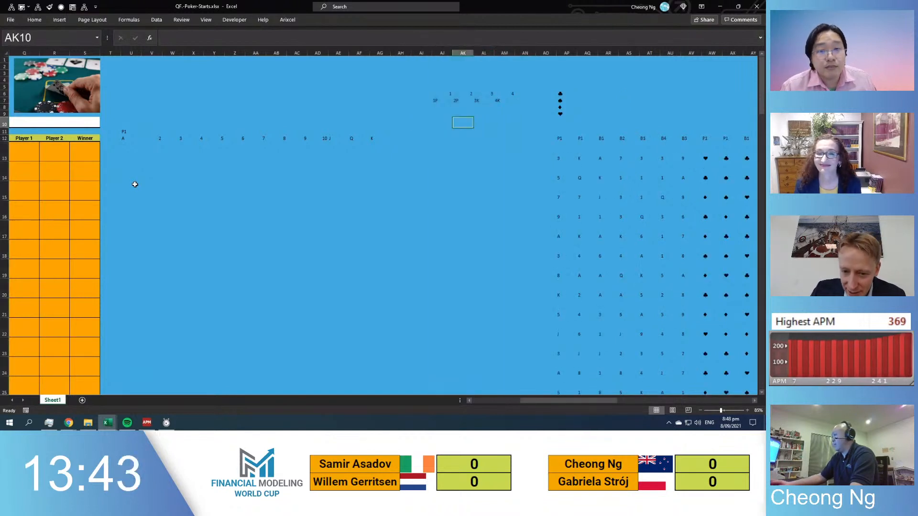
key("Down")
key("Down")
key("Left")
key("Left")
key("Left")
key("Left")
key("Left")
key("Left")
key("Left")
key("Left")
key("Left")
key("Left")
key("Left")
key("Left")
key("Left")
key("Left")
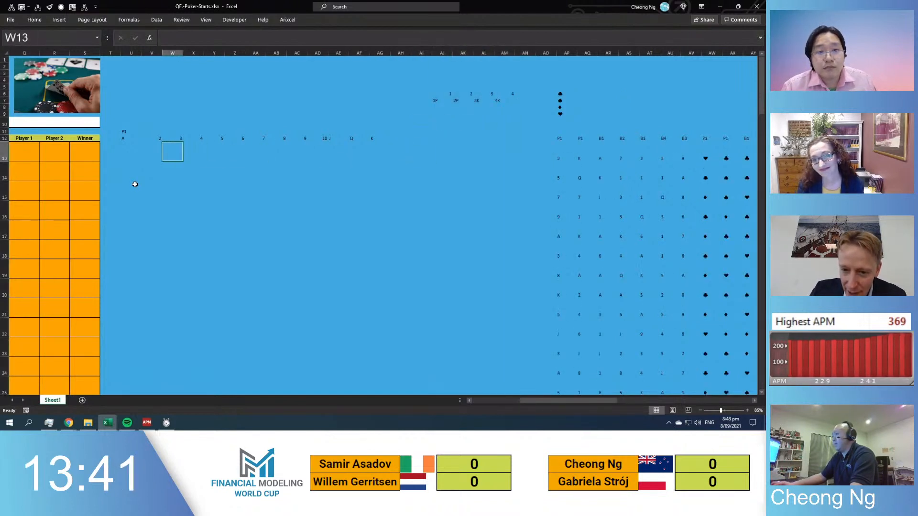
key("Left")
key("Right")
type("+counti")
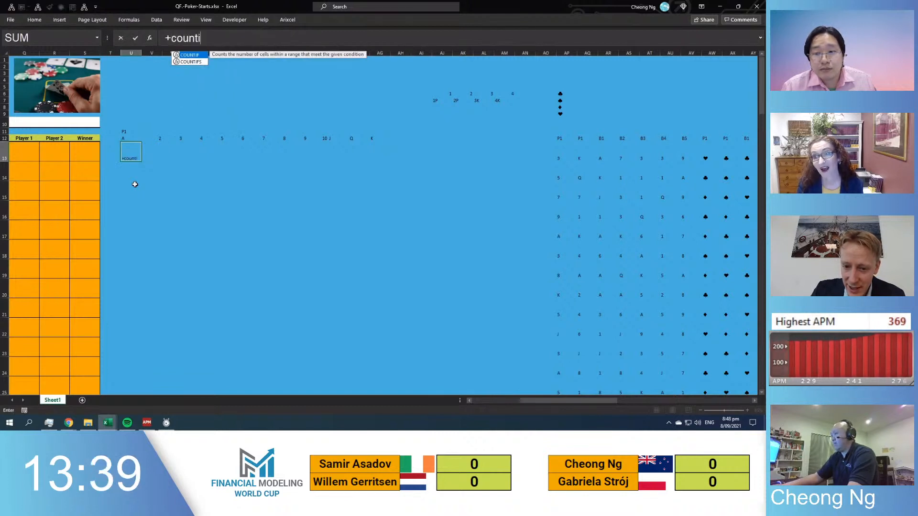
key("Down")
key("Tab")
key("Right")
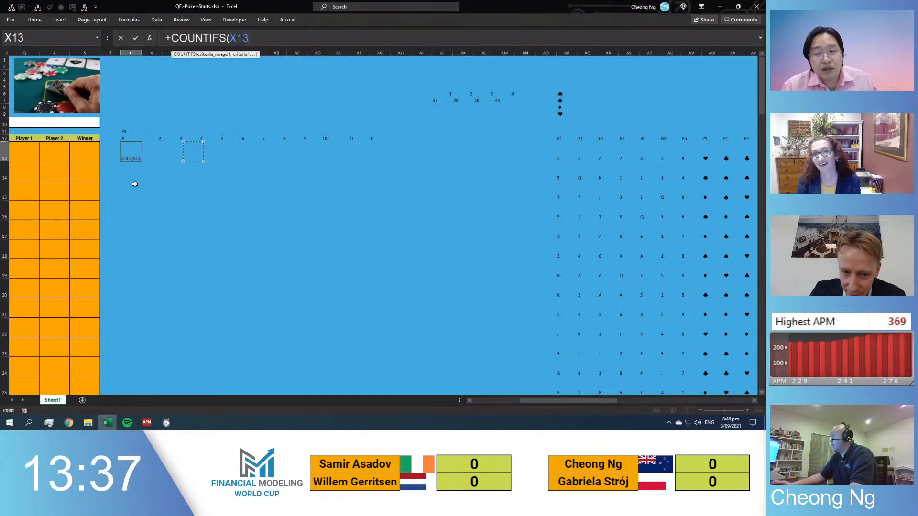
key("Right")
key("Right")
key("Right")
key("Right")
key("Right")
key("shift+Right")
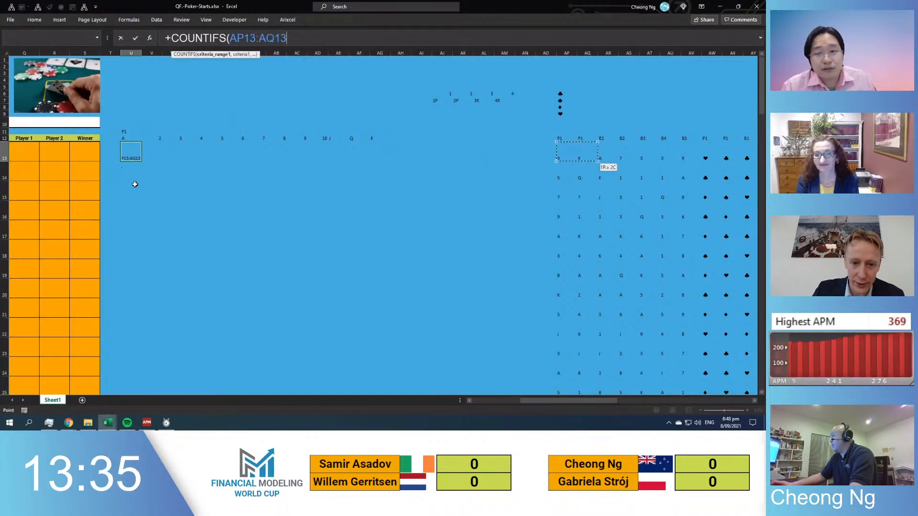
key("shift+Right")
key("F4")
key("F4")
key("F4")
type(",")
key("Up")
key("F4")
key("F4")
key("ctrl+Return")
Fill the COUNTIFS formula from U13 across to AG13 for all thirteen ranks
key("shift+Right")
key("shift+Right")
key("shift+Right")
key("shift+Right")
key("shift+Right")
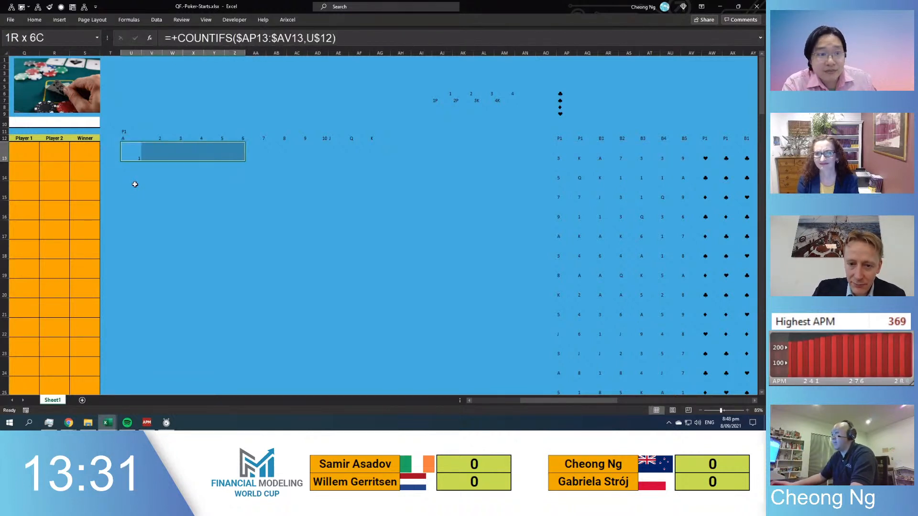
key("shift+Right")
key("shift+Right")
key("shift+Right")
key("shift+Right")
key("shift+Right")
key("shift+Right")
key("shift+Right")
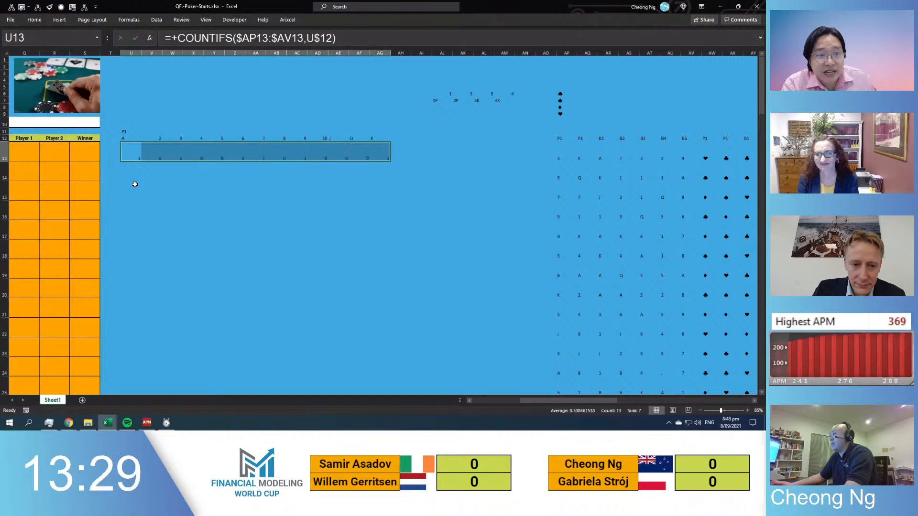
key("ctrl+r")
Examine the rank-count formulas in U13:AG13, including the cell references used in W13
key("Right")
key("Left")
key("Down")
key("Up")
key("Up")
key("Down")
key("Right")
key("Right")
key("Right")
key("Right")
key("Right")
key("Right")
key("Right")
key("Right")
key("Right")
key("Right")
key("Left")
key("Left")
key("Left")
key("Left")
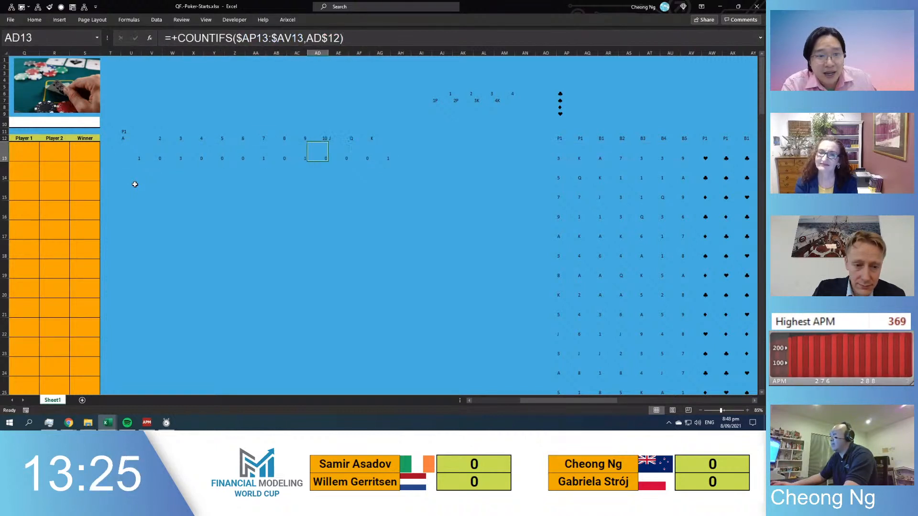
key("Left")
key("Left")
key("Left")
key("Left")
key("F2")
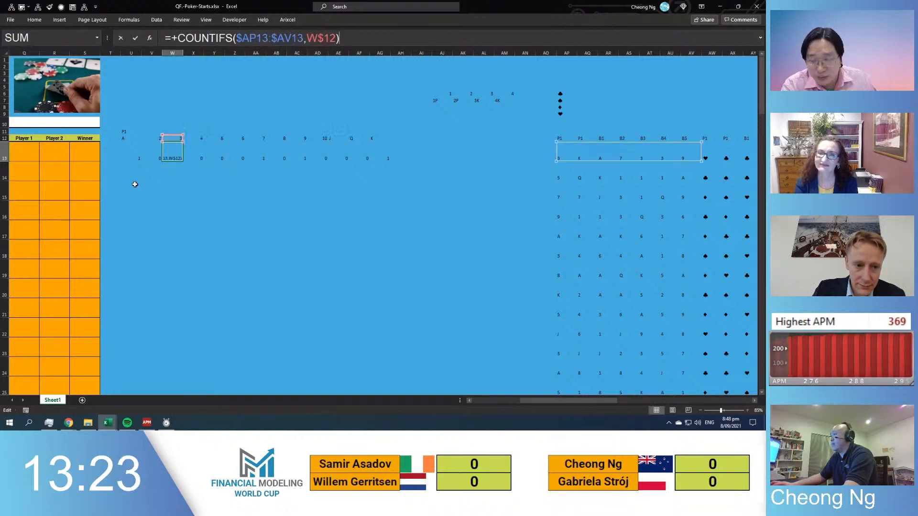
key("Escape")
key("Left")
key("Left")
key("Left")
key("Left")
key("Right")
key("Right")
key("Right")
key("Left")
key("Up")
key("shift+Right")
key("Left")
key("Left")
key("Right")
key("Right")
key("Up")
key("Right")
key("Left")
Enter the heading 1Pair in AI12, beyond the K rank column
key("Right")
key("Right")
key("Right")
key("Right")
key("Right")
key("Right")
key("Right")
key("Right")
key("Right")
key("Right")
key("Up")
key("Right")
key("Right")
key("Right")
key("Right")
key("Up")
key("Down")
type("1")
key("BackSpace")
type("P1")
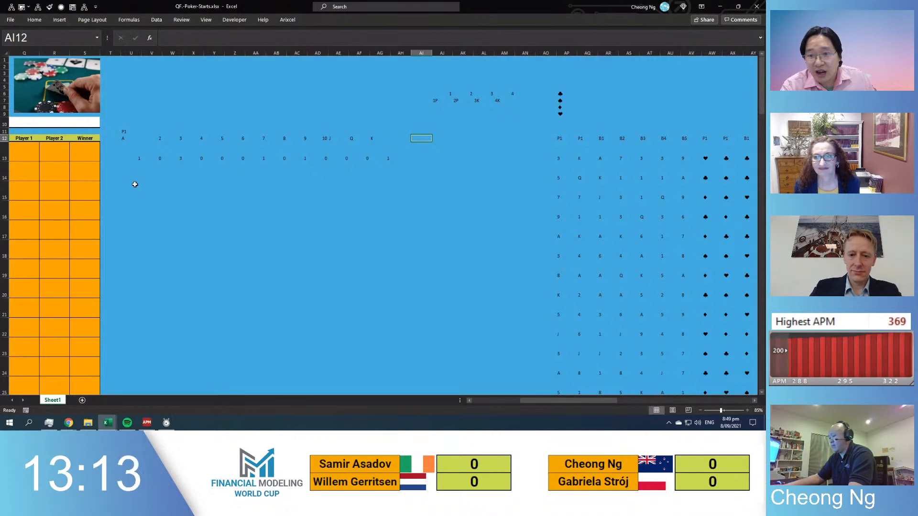
type("air")
key("Return")
Enter =+COUNTIFS(U13:AG13,2) in AI13 to count how many ranks occur exactly twice
type("+")
type("coun")
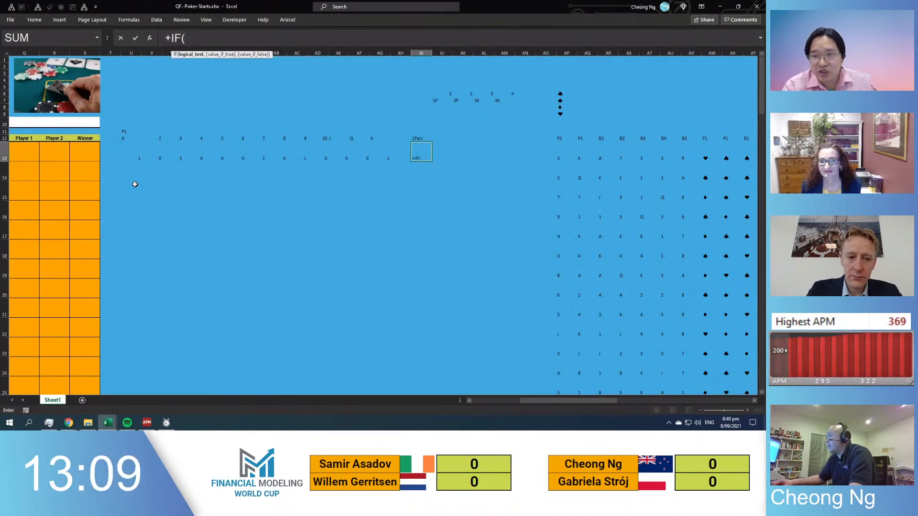
type("tifs")
key("Tab")
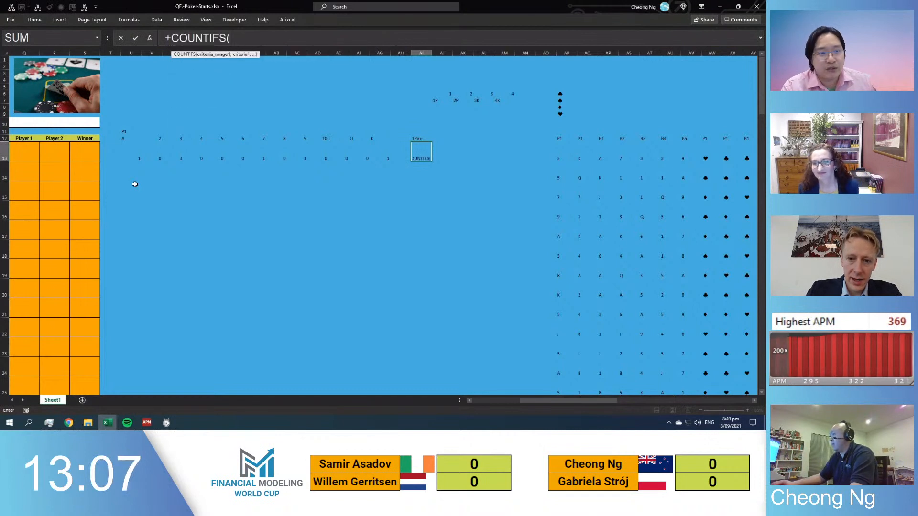
key("ctrl+shift+Left")
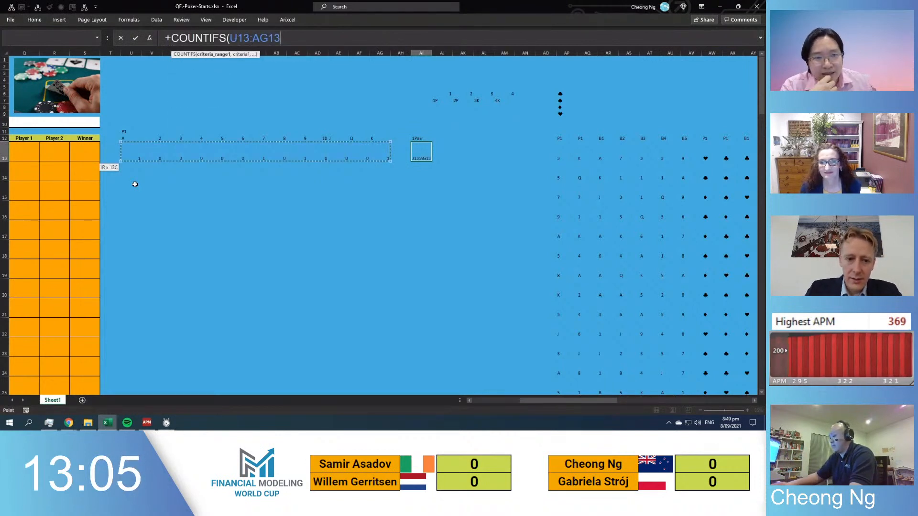
type(",")
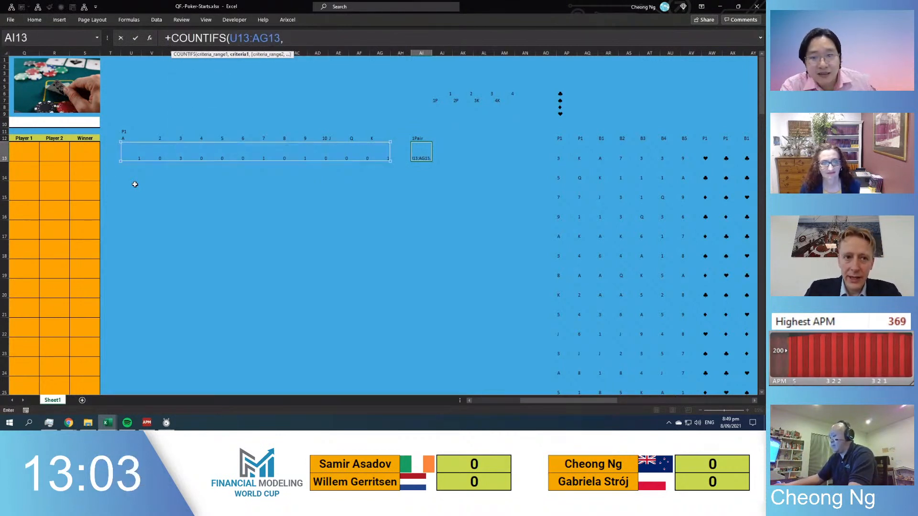
type("2)")
key("ctrl+Return")
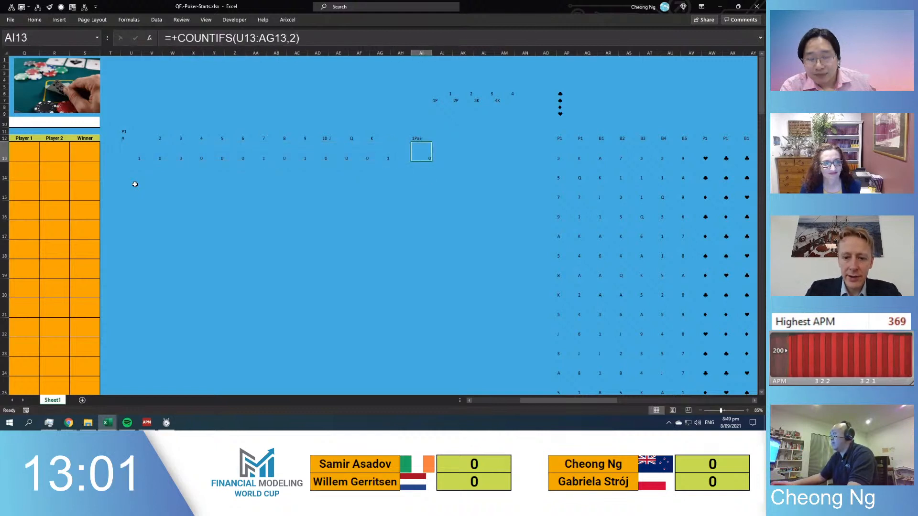
Wrap the pair count in AI13 in an IF function that tests whether it is >1
key("F2")
key("Left")
key("Home")
key("Right")
key("Right")
type("IF(")
key("End")
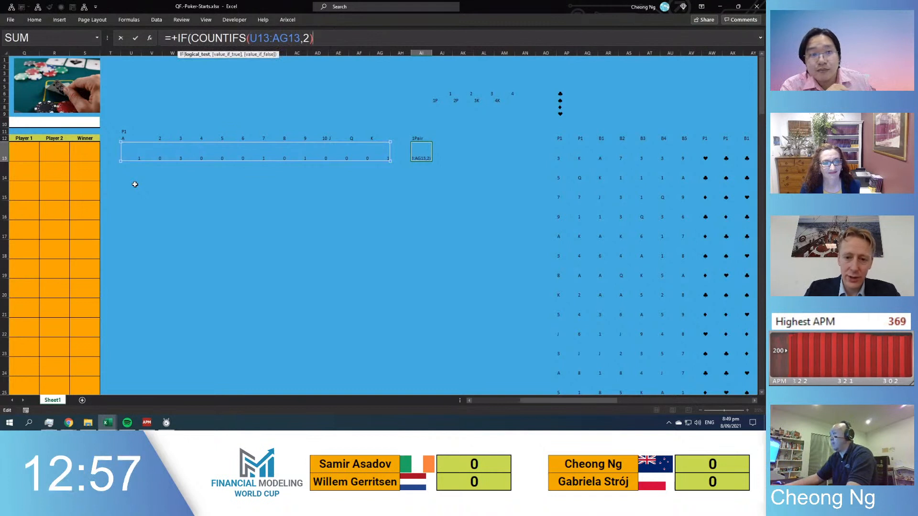
type("?")
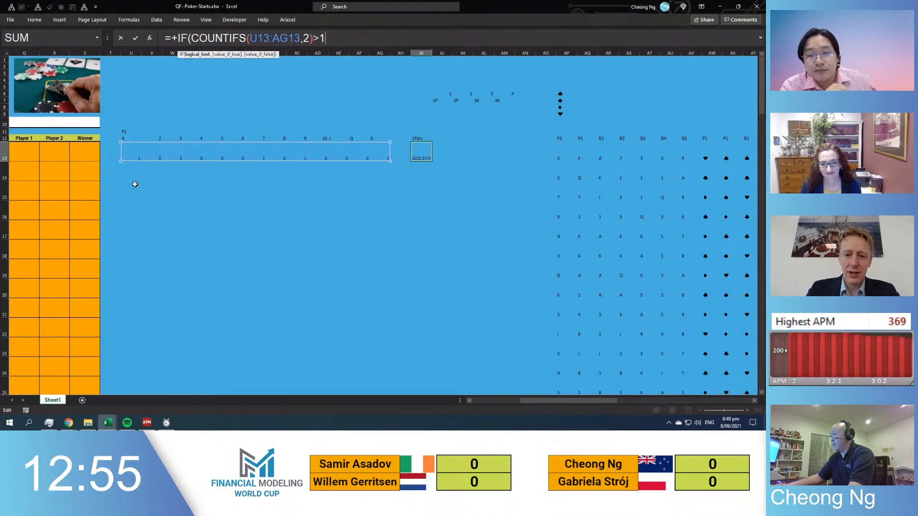
key("Return")
Enter the heading 2Pair in AJ12 beside the 1Pair heading
key("Up")
key("Up")
key("Right")
type("2Pair")
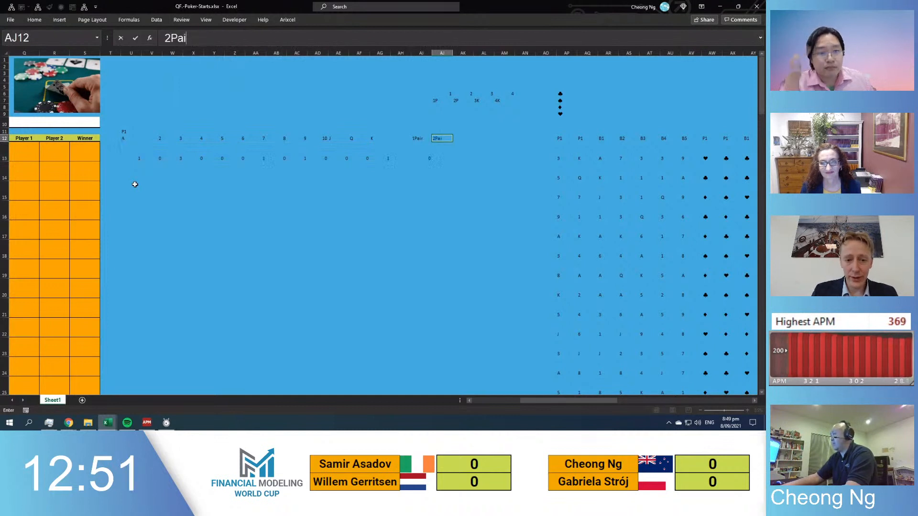
key("Tab")
key("Tab")
key("Return")
Enter the pair test =IF(COUNTIFS(U13:AG13,2)=1,1,0) in row 13 below the pair headings
key("Return")
key("Up")
key("Left")
key("Up")
key("Right")
key("Down")
key("F2")
type("=IF(COUNTIFS(U13:AG13,2)=1,1,0)")
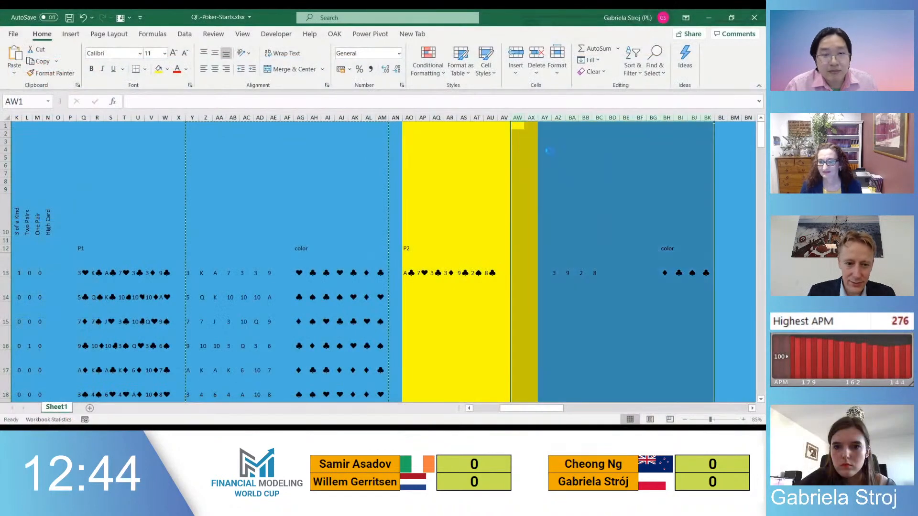
Paste the copied rank and color columns into AW:BK beside the P2 cards, and clear the copy selection
key("ctrl+v")
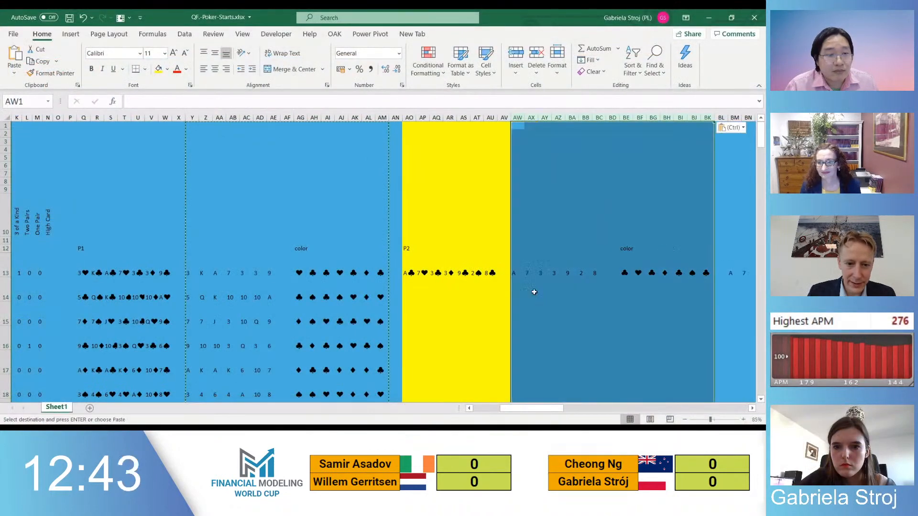
left_click(539, 295)
key("Up")
key("Escape")
key("Left")
key("Left")
key("F2")
key("Escape")
Examine row 13 from the color columns back through the hand-category columns up to High Card
key("Left")
key("Left")
key("Left")
key("Left")
key("Left")
key("Left")
key("Left")
key("Left")
key("Left")
key("Left")
key("Left")
key("Left")
key("Left")
key("Left")
key("Left")
key("Left")
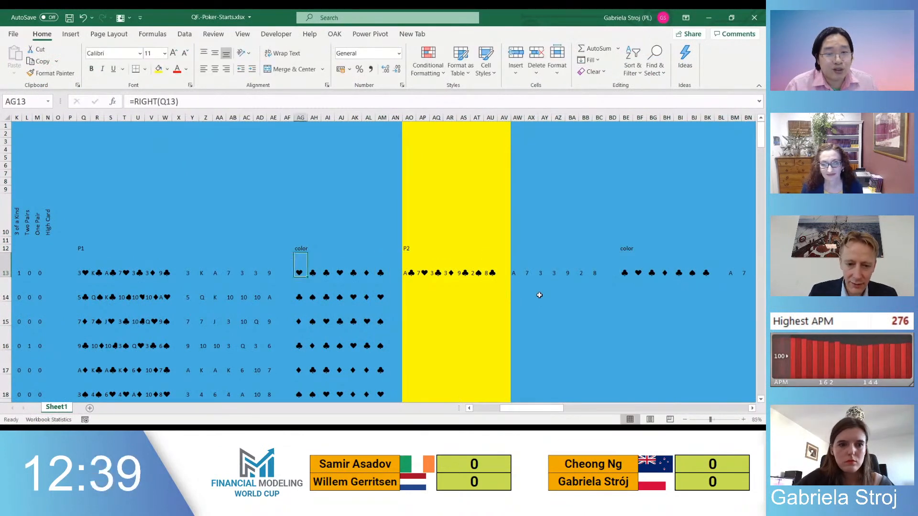
key("Home")
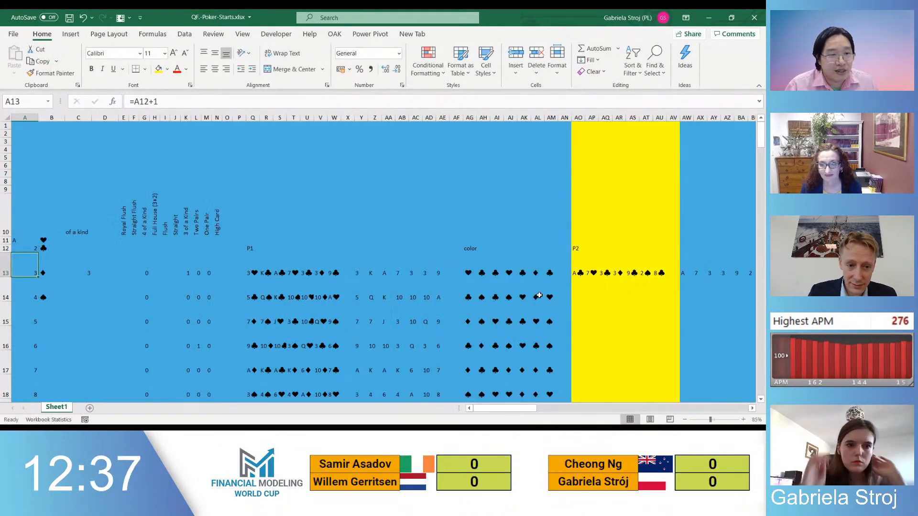
key("Right")
key("Right")
key("Right")
key("Right")
key("Right")
key("Right")
key("Right")
key("Right")
key("Right")
key("Right")
key("Right")
key("Right")
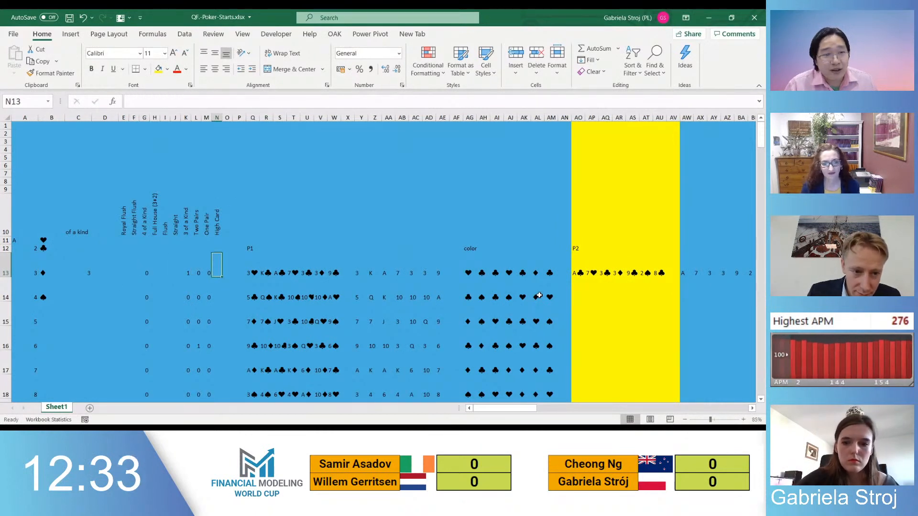
type("=")
key("Escape")
key("ctrl+Left")
key("ctrl+Left")
key("ctrl+Left")
key("ctrl+Left")
key("Right")
key("Left")
key("Left")
type("=")
key("Escape")
key("Right")
key("Right")
type("=max")
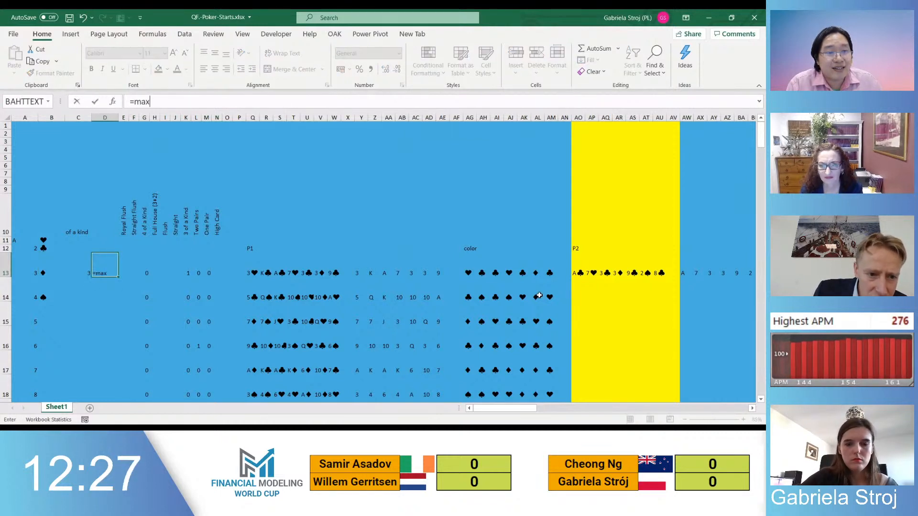
left_click(351, 271)
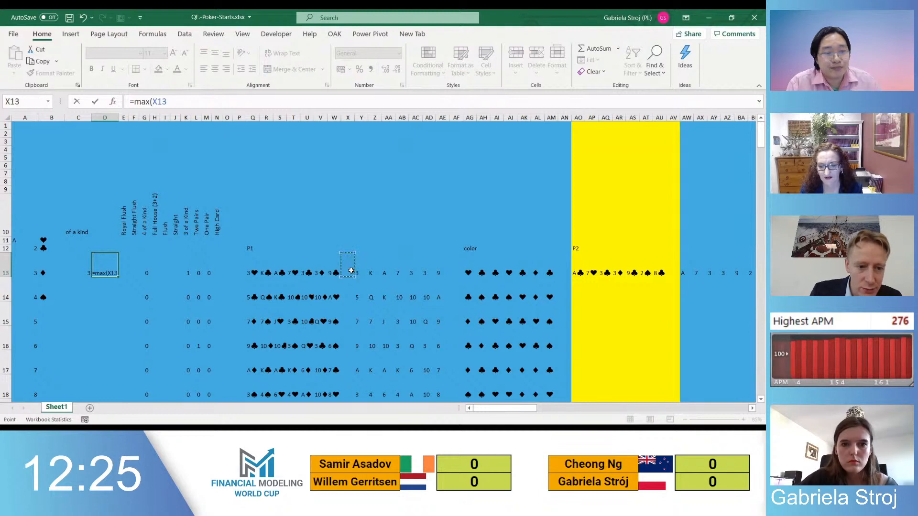
key("ctrl+shift+Right")
key("Escape")
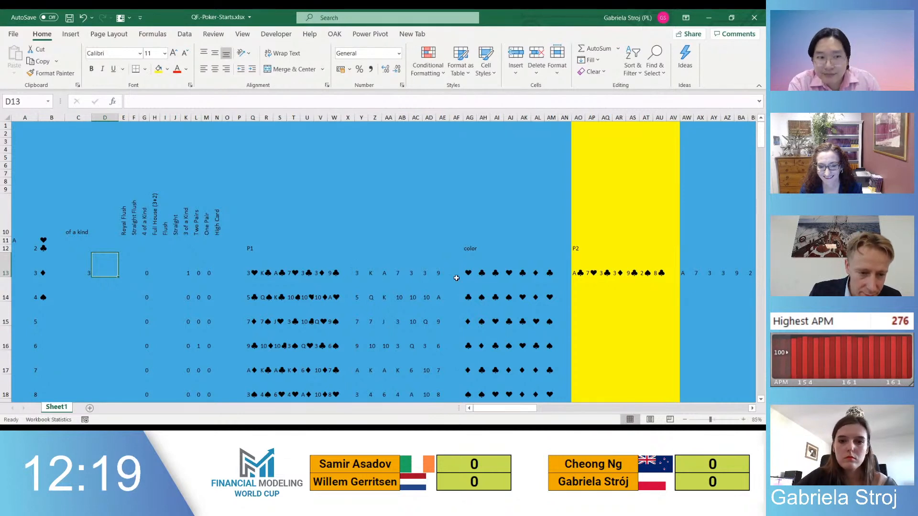
Try to insert blank columns ahead of P1's rank columns X:AE, and undo the insertion
left_click(437, 271)
key("ctrl+space")
key("ctrl+shift+Left")
key("shift+Left")
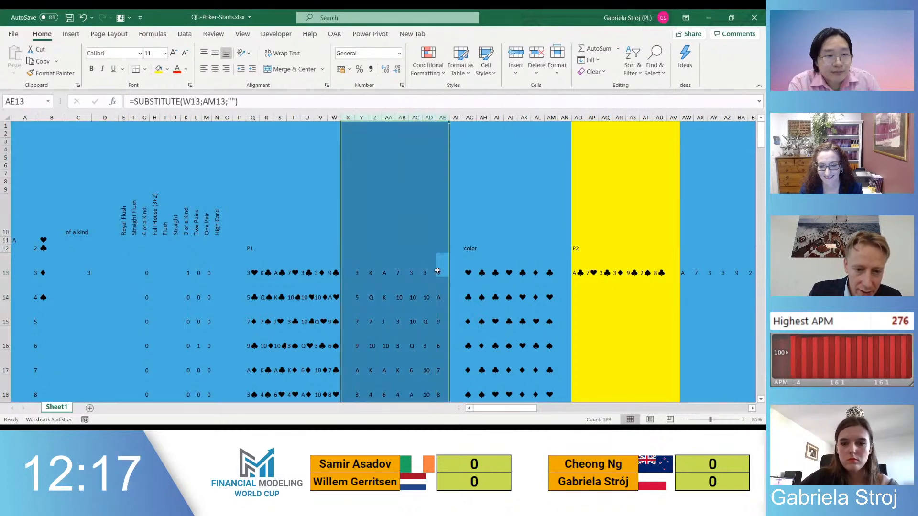
key("ctrl+plus")
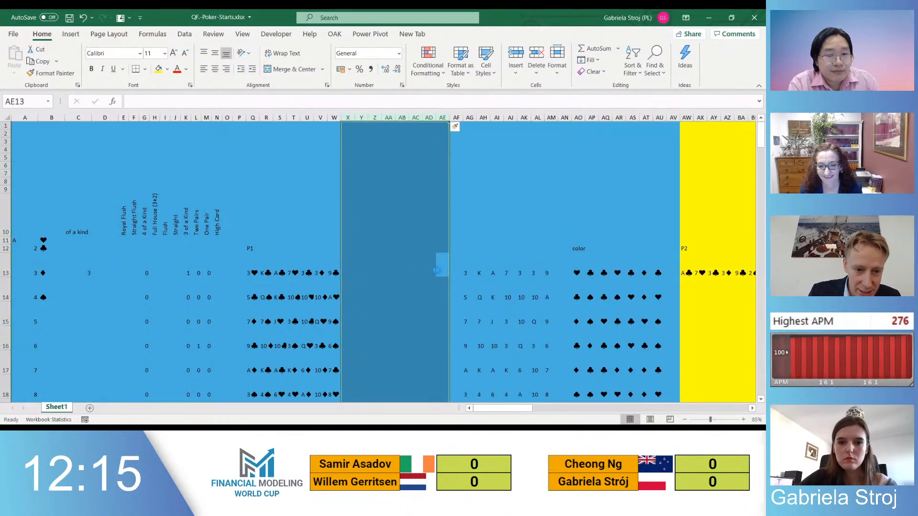
key("ctrl+z")
key("Right")
key("Right")
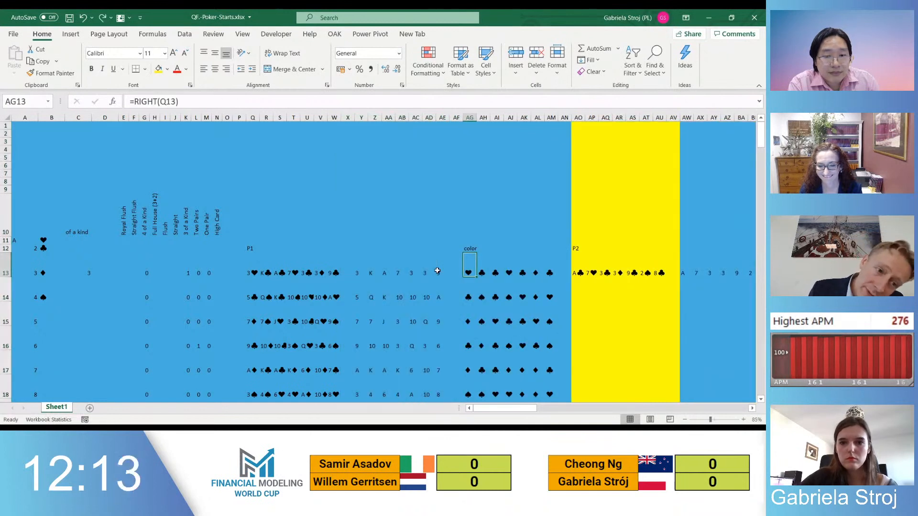
Insert eight blank columns AG:AN ahead of P1's color columns
key("ctrl+space")
key("ctrl+shift+Right")
key("shift+Right")
key("ctrl+plus")
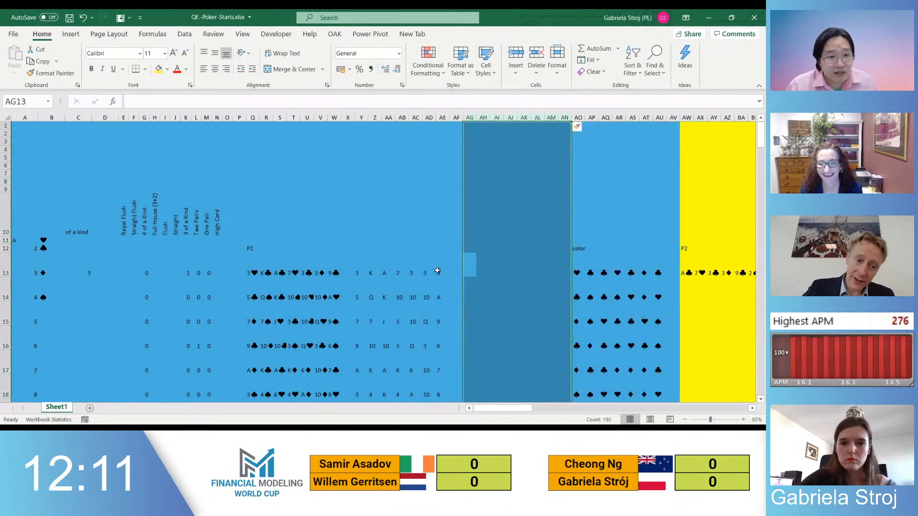
key("Left")
type("=")
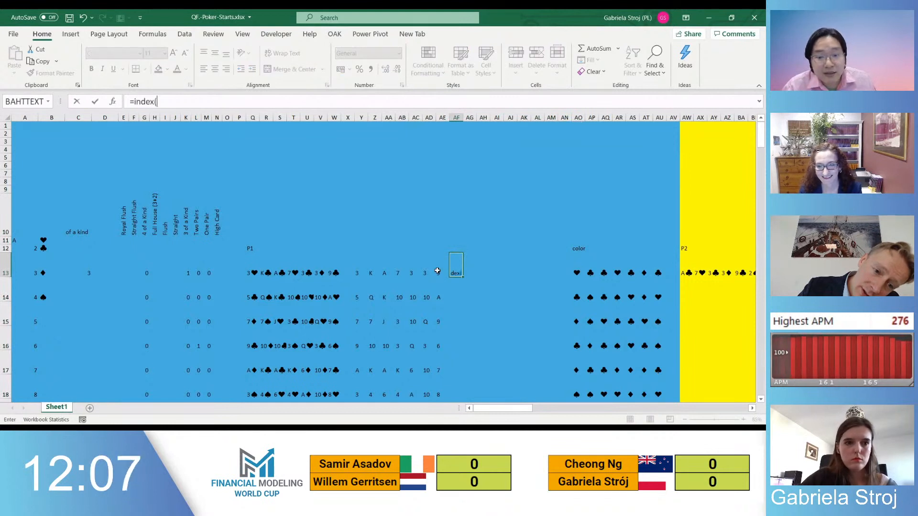
type("index(")
left_click(127, 283)
key("ctrl+Left")
key("ctrl+Left")
key("ctrl+shift+Down")
key("F4")
type(";")
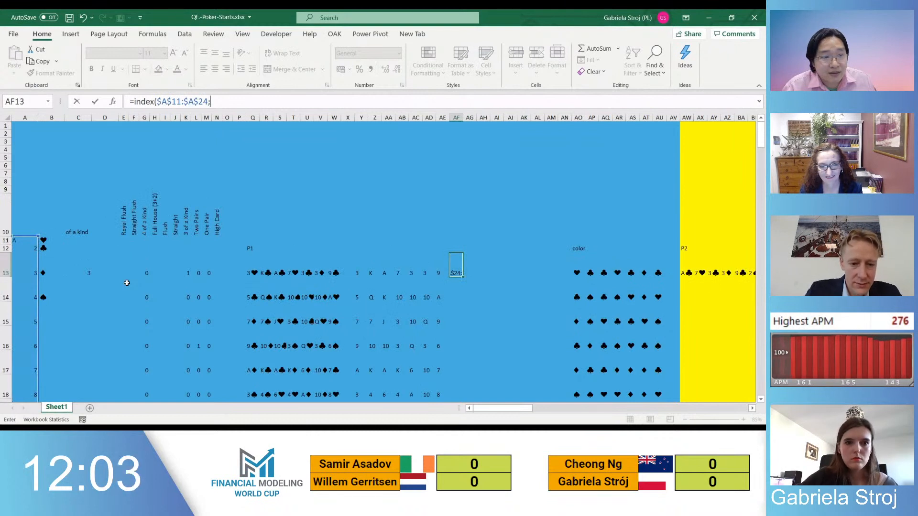
key("BackSpace")
key("BackSpace")
key("BackSpace")
key("BackSpace")
key("BackSpace")
key("BackSpace")
key("BackSpace")
key("BackSpace")
key("BackSpace")
key("BackSpace")
key("BackSpace")
key("BackSpace")
key("BackSpace")
key("BackSpace")
key("BackSpace")
key("BackSpace")
key("BackSpace")
key("BackSpace")
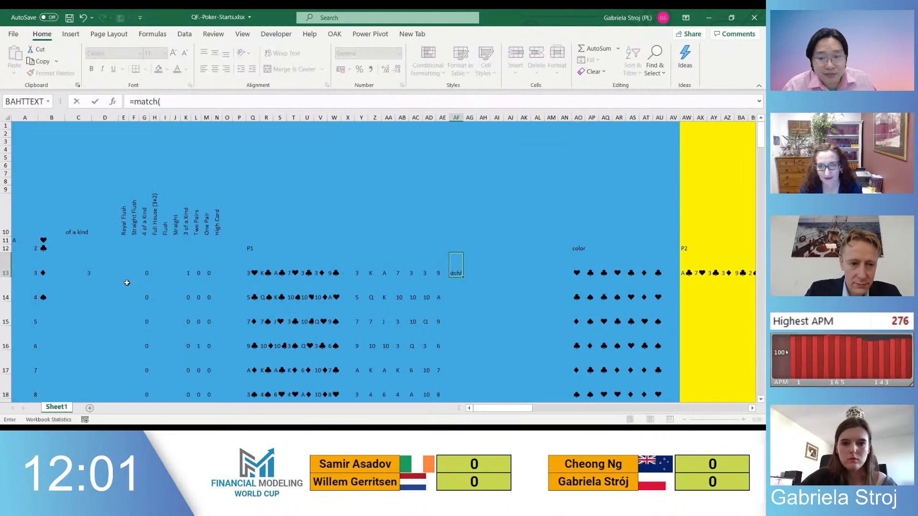
Enter =MATCH(Y13;$A$11:$A$24;0) in AF13 to convert P1's first card rank into its position in the rank list
key("Left")
key("Left")
key("Left")
key("Left")
key("Left")
key("Left")
key("Left")
key("Left")
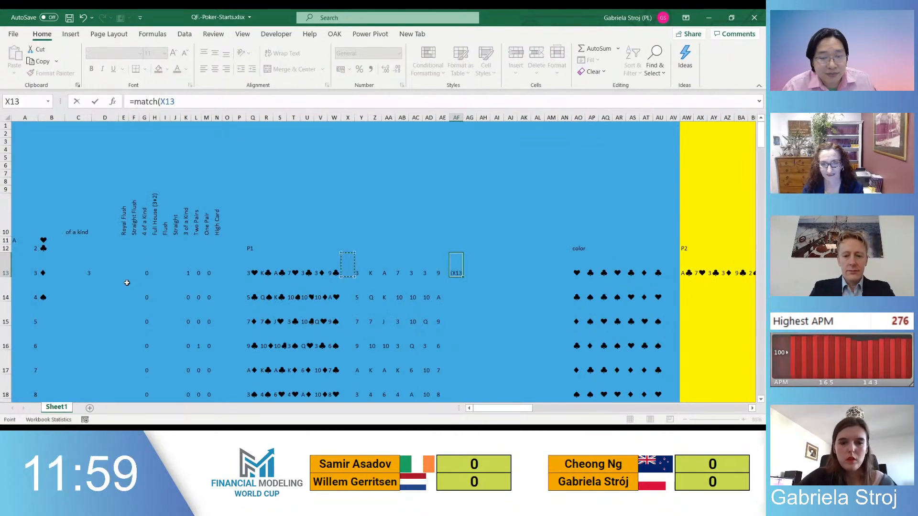
type(";")
left_click(21, 249)
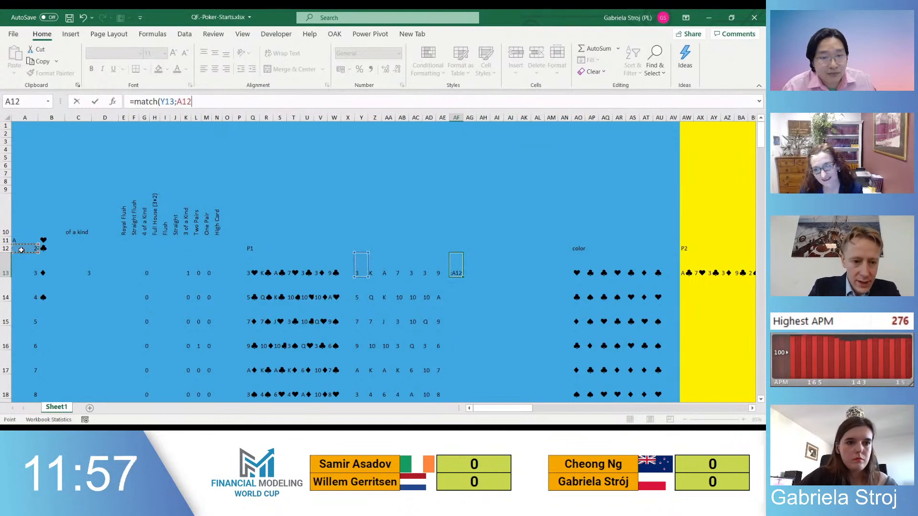
key("ctrl+shift+Down")
key("F4")
type(";")
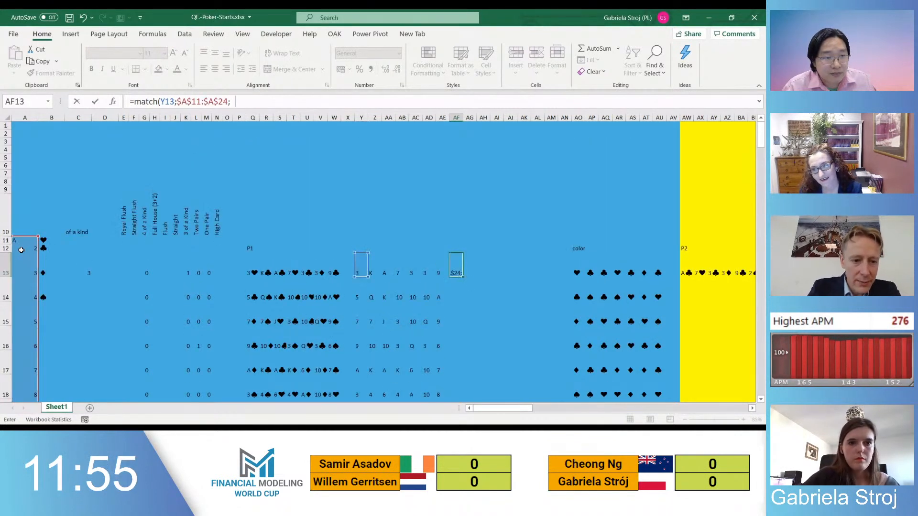
key("ctrl+Return")
Copy the MATCH formula from AF13 across row 13 through AM13
key("ctrl+c")
key("shift+Right")
key("shift+Right")
key("shift+Right")
key("shift+Right")
key("shift+Right")
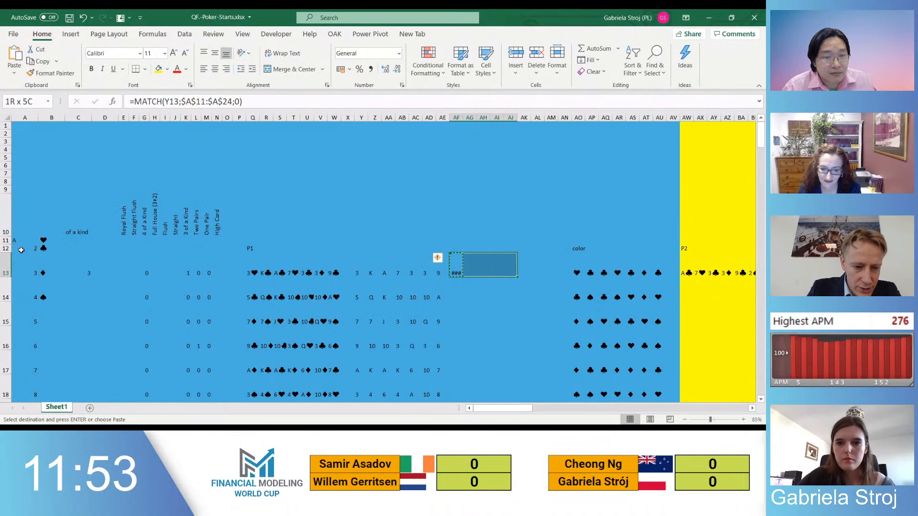
key("shift+Right")
key("shift+Right")
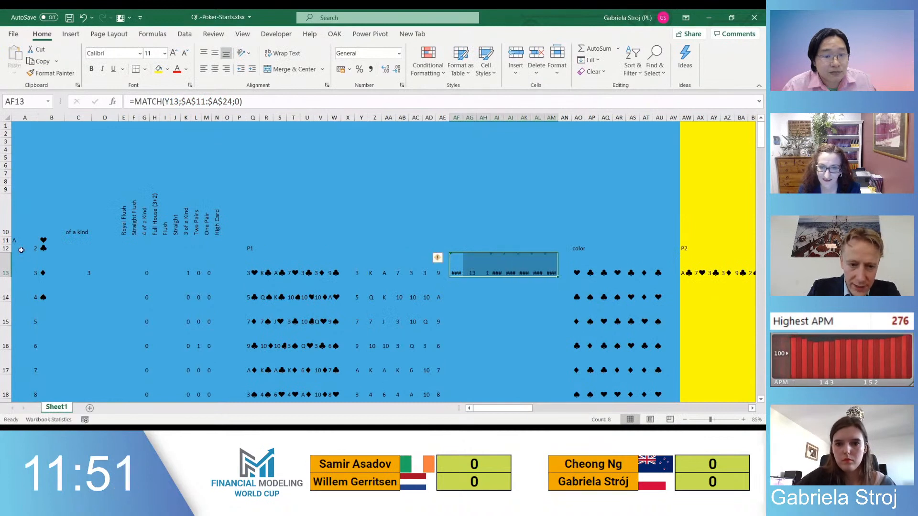
key("Return")
Autofit the width of columns AF:AM to their contents
key("ctrl+space")
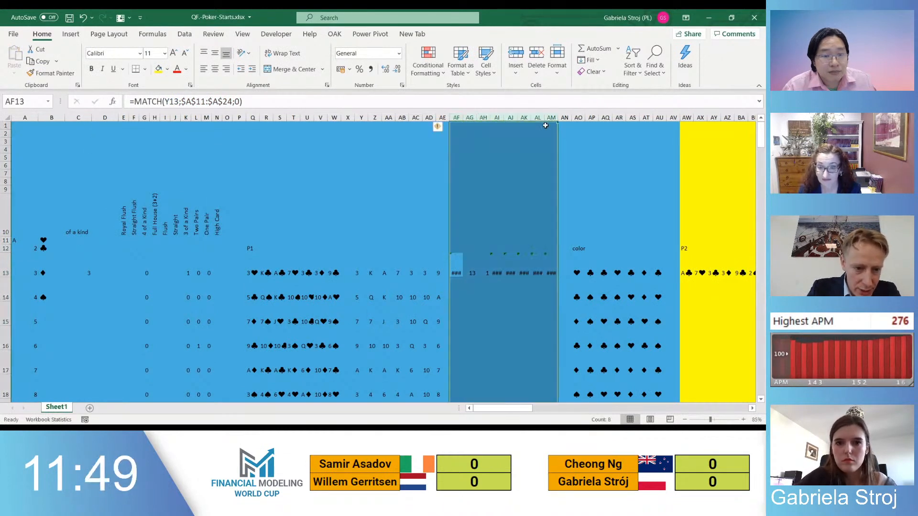
key("alt+h")
key("o")
key("i")
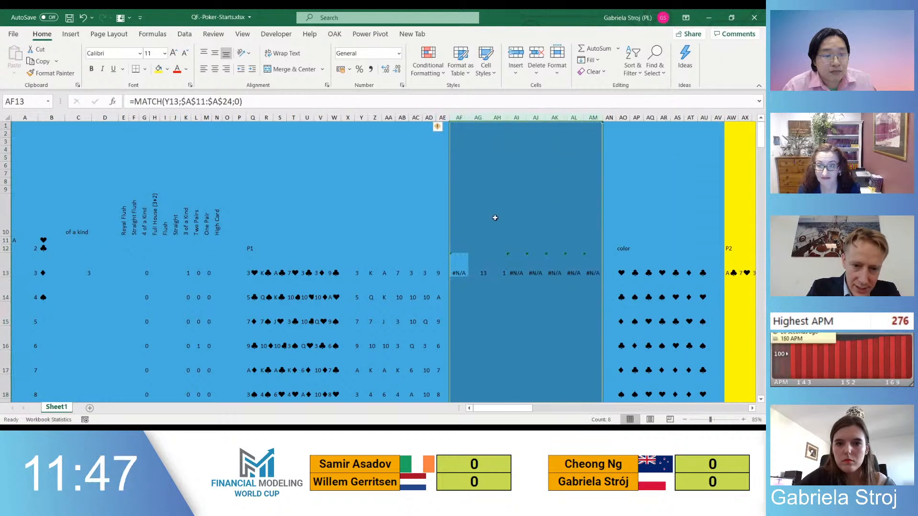
Compare AF13's MATCH formula with the rank list in column A, and multiply the SUBSTITUTE formula in Y13 by 1
key("F2")
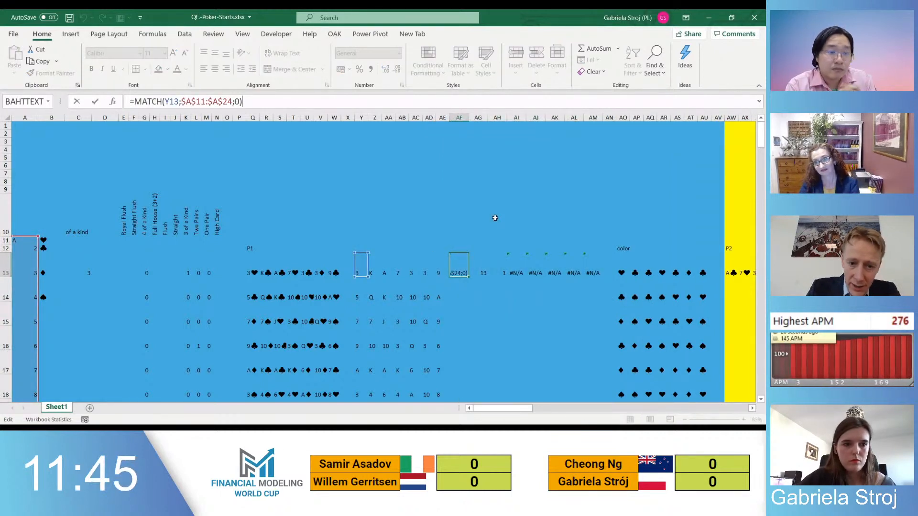
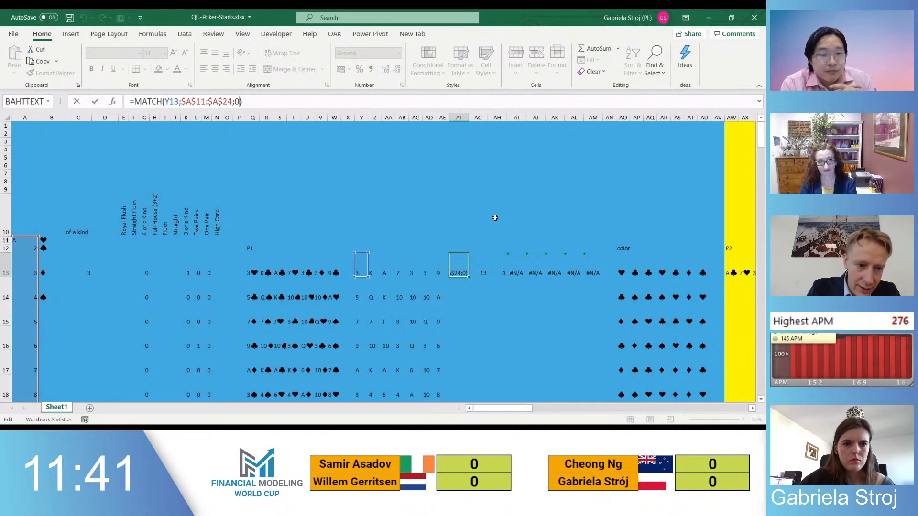
key("ctrl+Return")
left_click(24, 258)
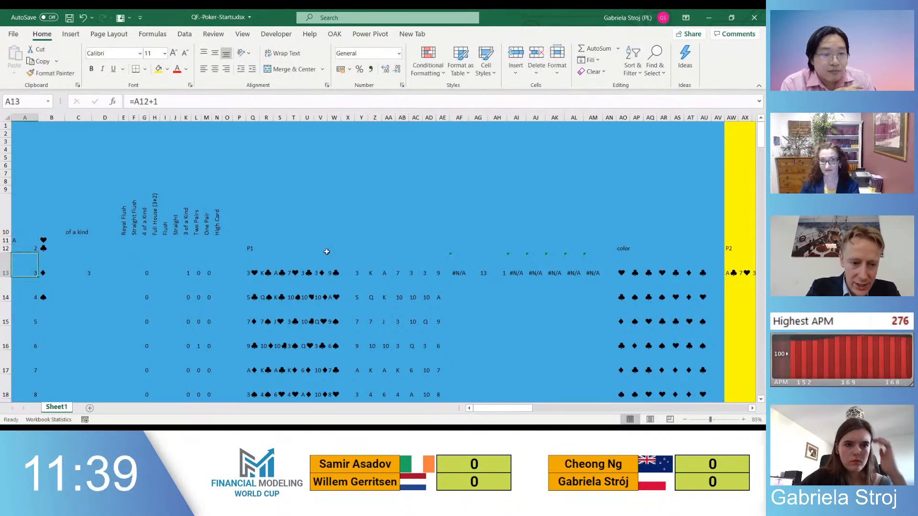
key("F2")
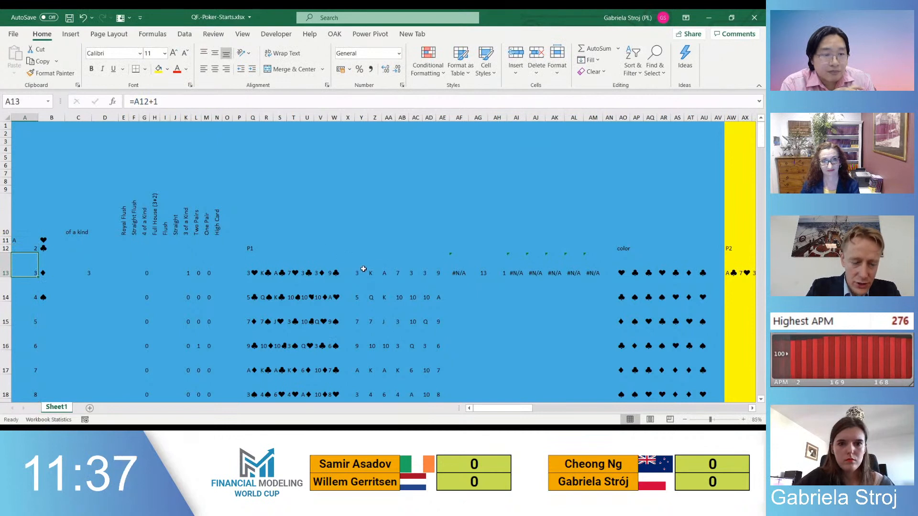
left_click(361, 270)
key("F2")
key("BackSpace")
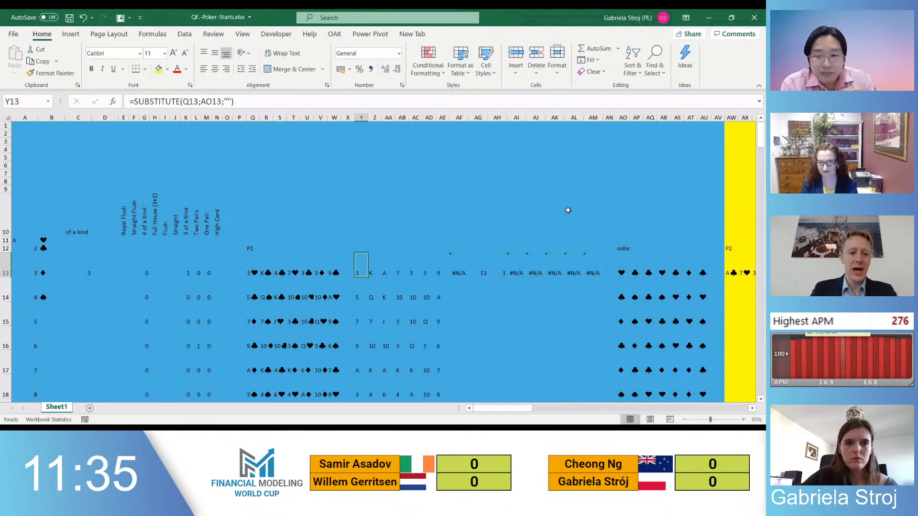
type("*1")
key("ctrl+Return")
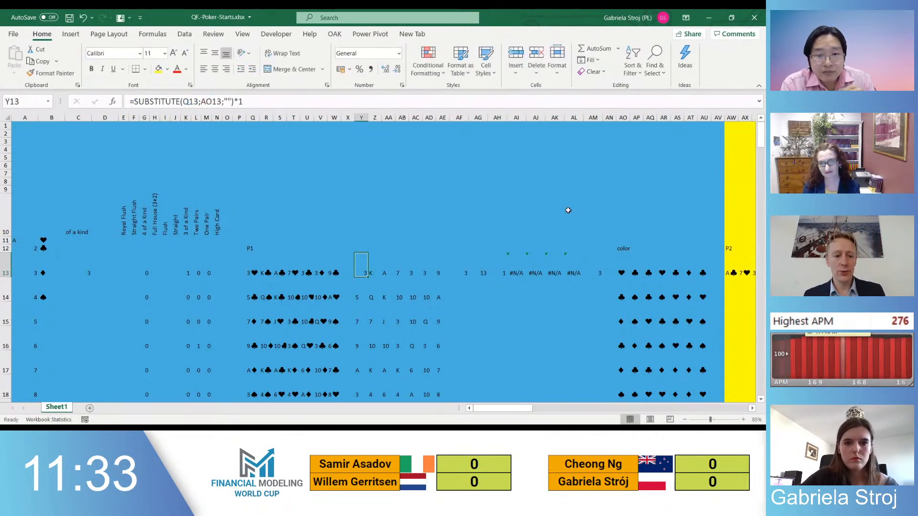
Wrap Y13's formula in an error fallback: =IFERROR(SUBSTITUTE(Q13;AO13;"")*1;SUBSTITUTE(Q13;AO13;""))
key("Right")
type("IFERROR(")
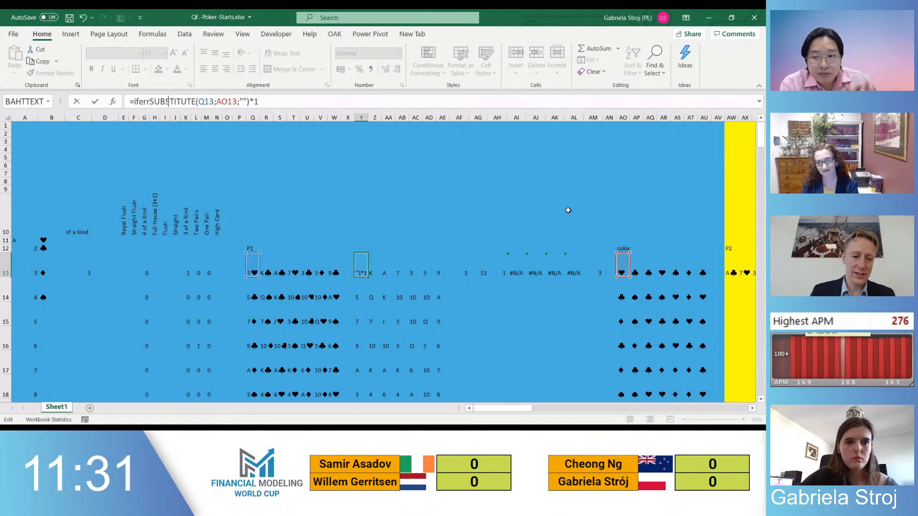
left_click(268, 102, "shift")
key("ctrl+c")
key("End")
type(";")
key("ctrl+v")
type(")")
key("Return")
key("Up")
Copy the IFERROR formula from Y13 over all of P1's rank cells Y13:AE39
key("ctrl+c")
key("ctrl+shift+Right")
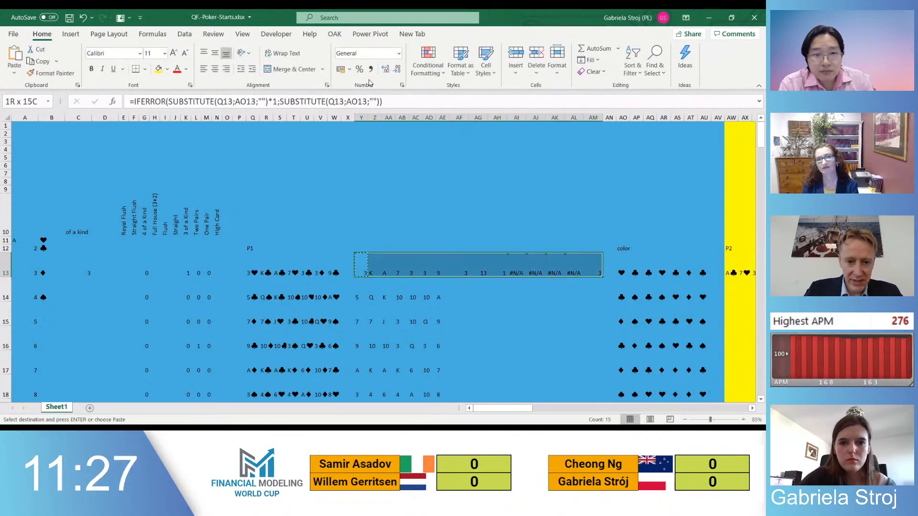
key("ctrl+shift+Down")
key("shift+Left")
key("shift+Left")
key("shift+Left")
key("shift+Left")
key("shift+Left")
key("shift+Left")
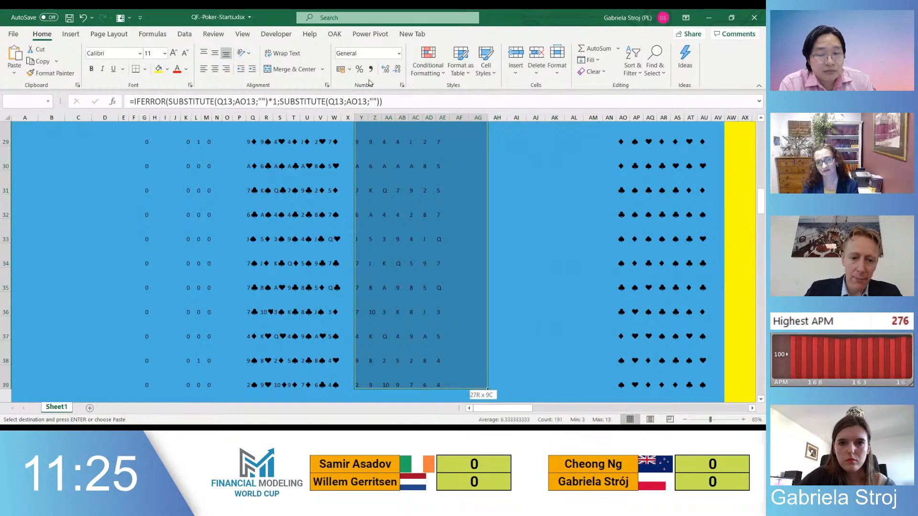
key("shift+Left")
key("shift+Left")
key("ctrl+BackSpace")
key("ctrl+v")
key("Escape")
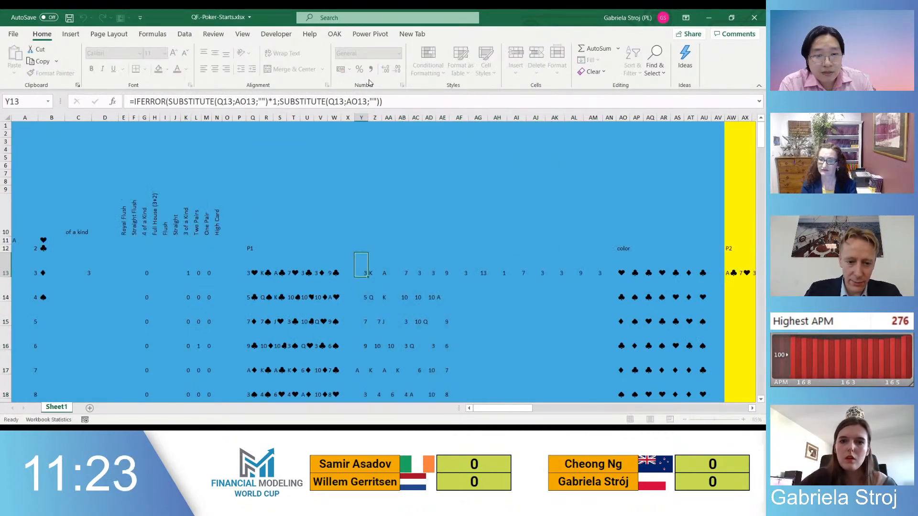
Insert a blank column at AF to separate P1's ranks from the MATCH columns
left_click(460, 259)
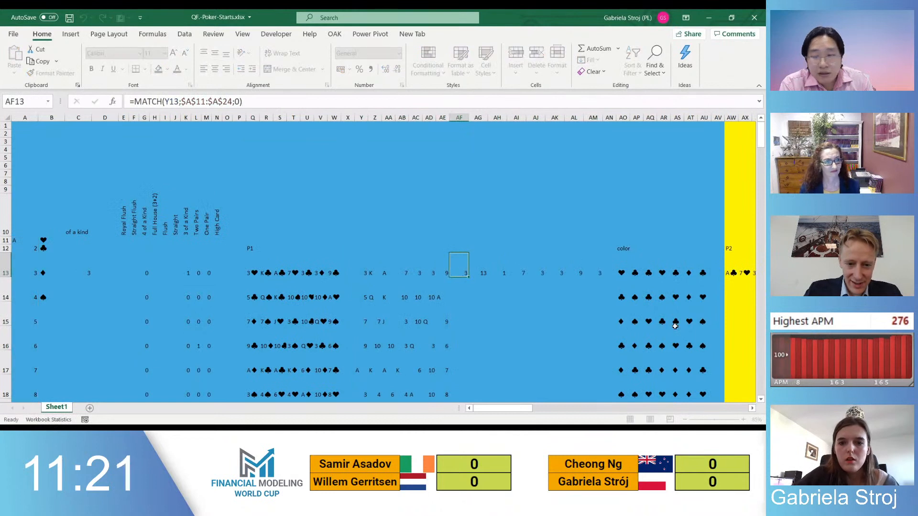
key("ctrl+space")
key("ctrl+plus")
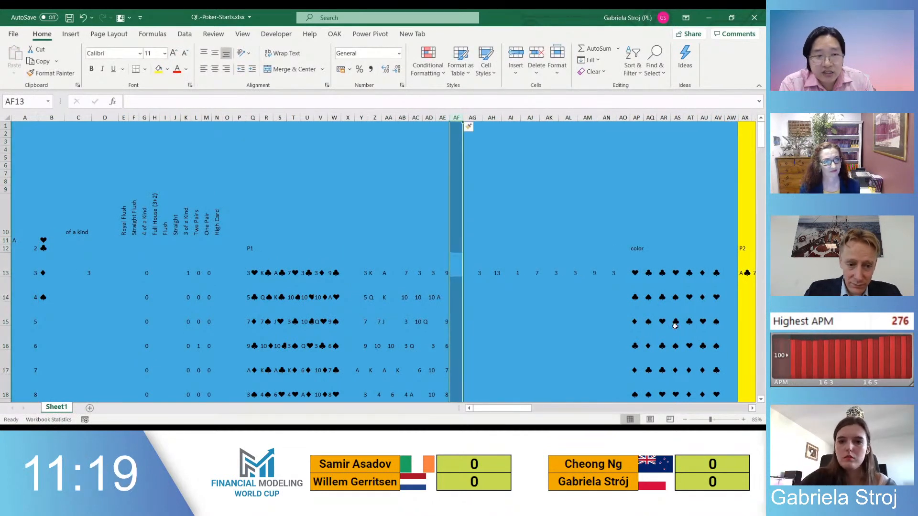
Check the last MATCH formulas in row 13 and remove the surplus eighth one in AN13
key("Right")
key("ctrl+Right")
key("F2")
key("Escape")
key("Left")
key("Left")
key("F2")
key("Escape")
key("ctrl+c")
key("Right")
key("ctrl+v")
Copy the MATCH formulas in AG13:AM13 down to row 39 for all of P1's rounds
key("ctrl+Left")
key("ctrl+shift+Right")
key("ctrl+c")
key("Left")
key("Left")
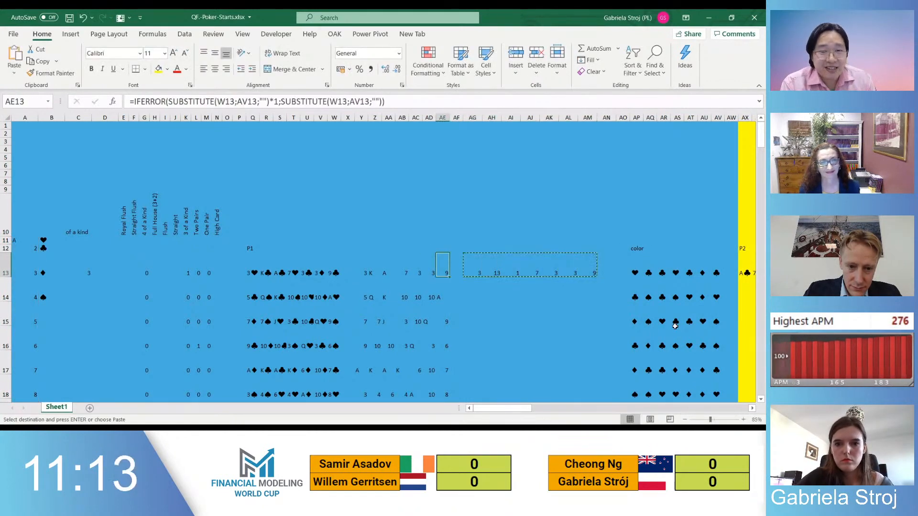
key("ctrl+Down")
key("Right")
key("Right")
key("ctrl+shift+Up")
key("ctrl+v")
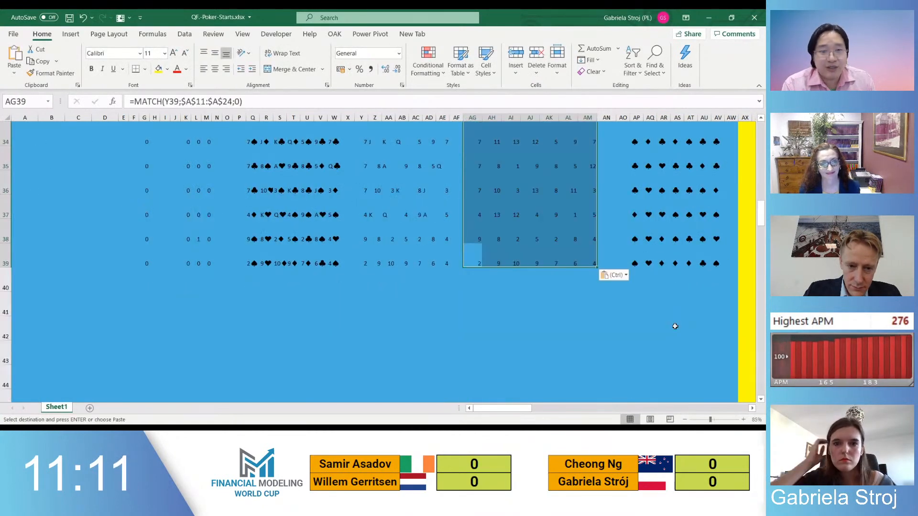
key("ctrl+Up")
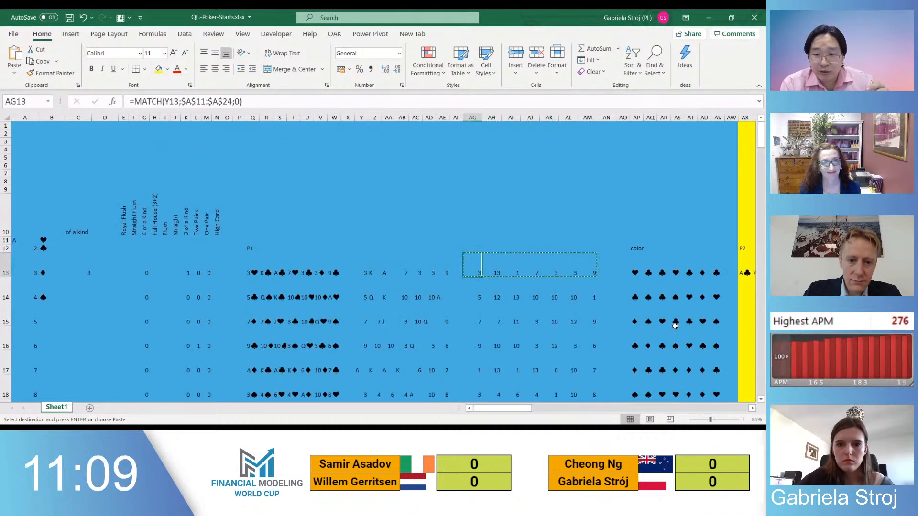
Insert eleven blank columns BM:BW between P2's rank columns and color columns
left_click(609, 117)
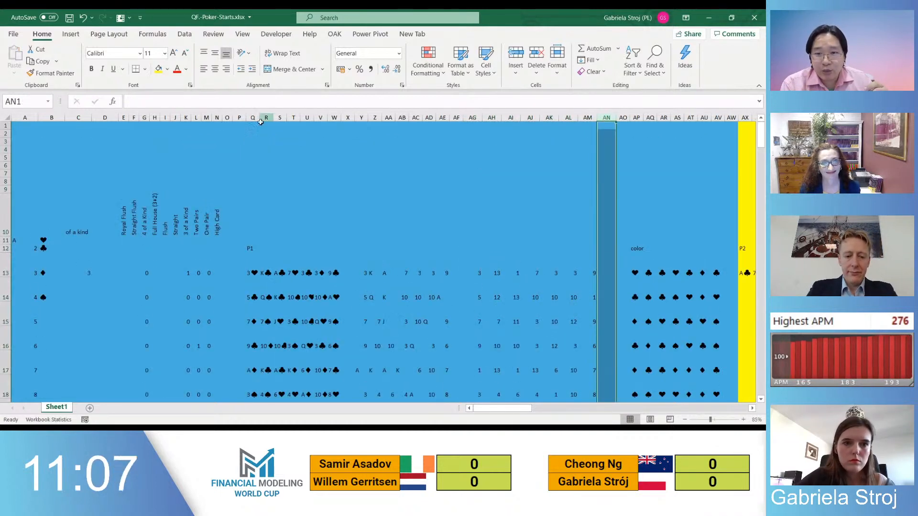
key("Right")
key("alt+Page_Down")
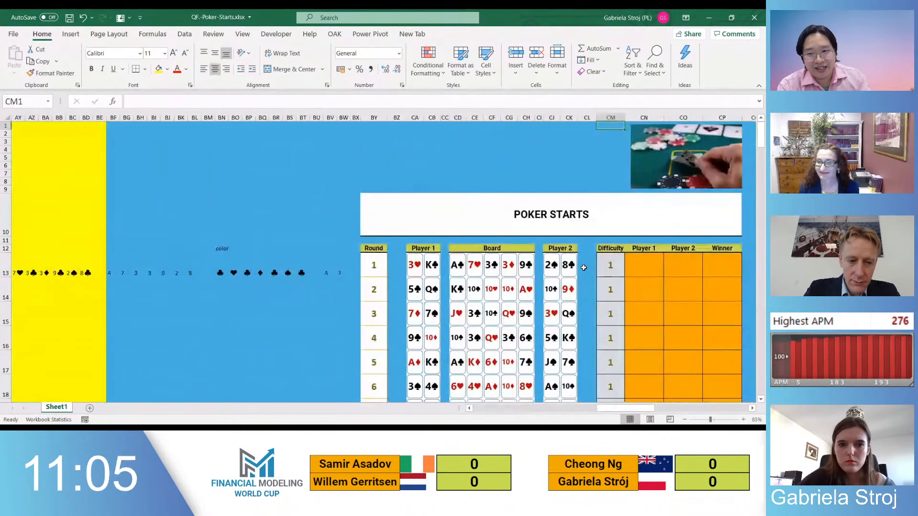
left_click(173, 281)
left_click(222, 274)
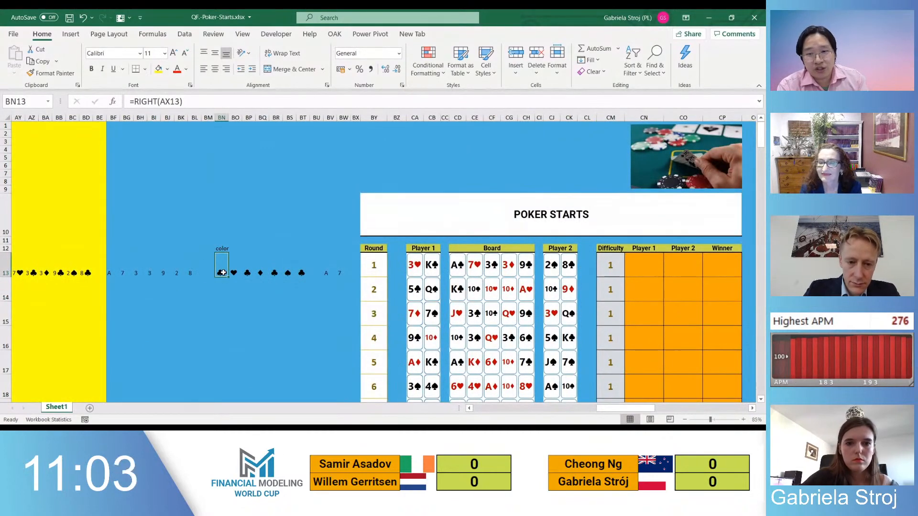
key("ctrl+shift+Right")
key("ctrl+a")
left_click(223, 273)
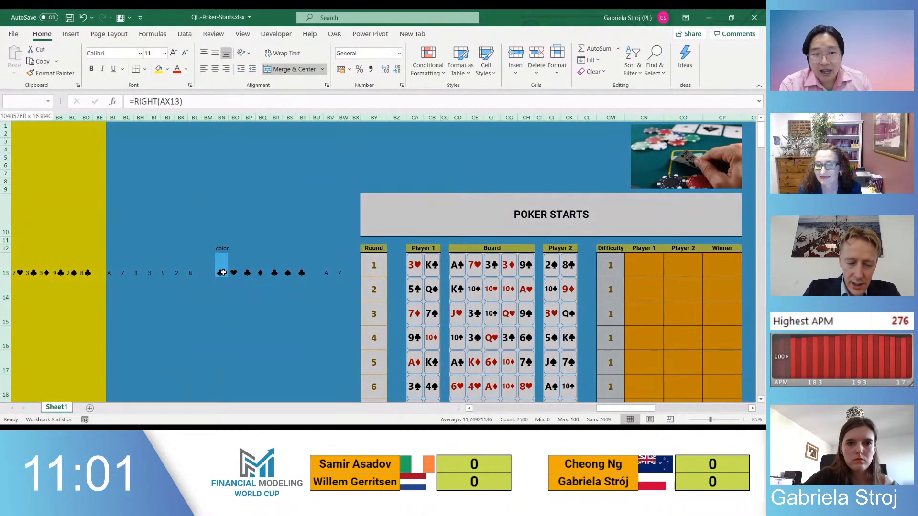
left_click(332, 116)
key("Right")
key("Right")
key("Left")
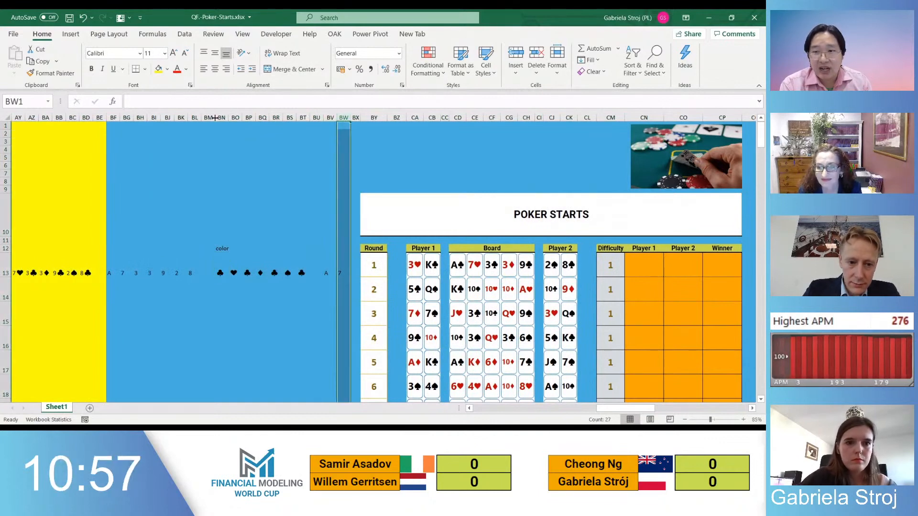
left_click(208, 117, "shift")
key("ctrl+plus")
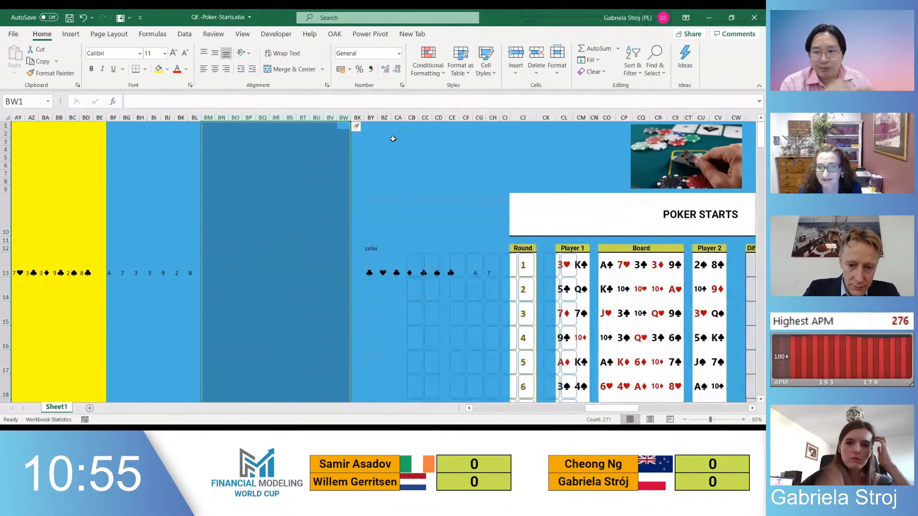
Copy columns Y:AM containing P1's rank and MATCH formulas
left_click(238, 278)
key("Up")
key("ctrl+Left")
key("ctrl+Left")
key("ctrl+Left")
key("ctrl+Left")
key("ctrl+Left")
key("ctrl+Left")
key("ctrl+Left")
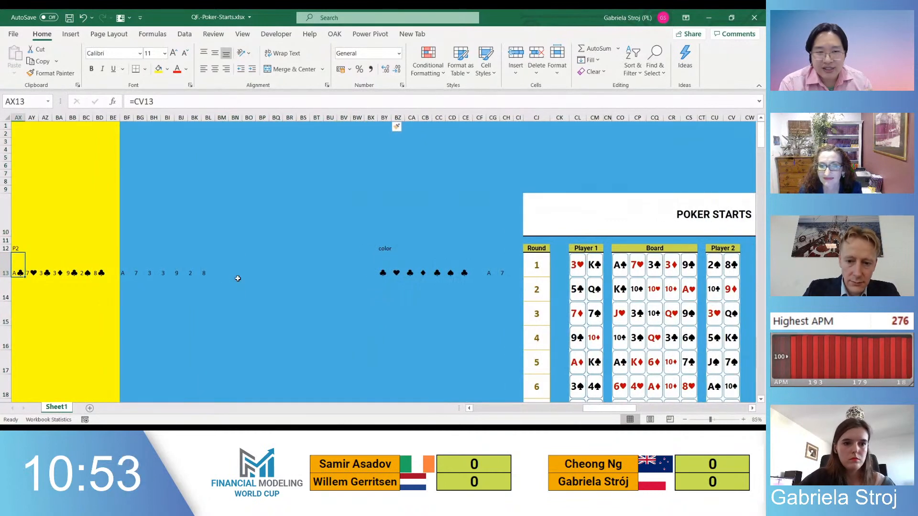
key("ctrl+Left")
key("ctrl+Left")
key("ctrl+Left")
key("ctrl+Left")
key("ctrl+Left")
key("ctrl+Left")
key("ctrl+Left")
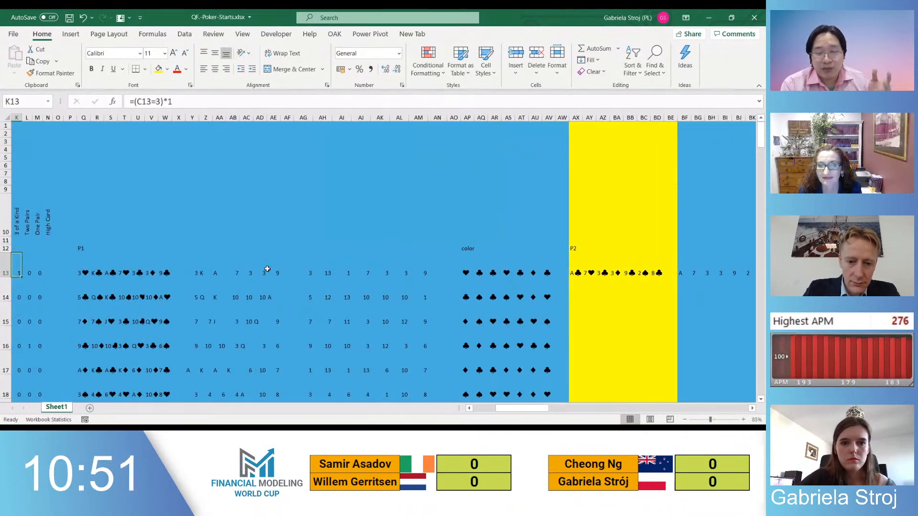
left_click(206, 275)
left_click(196, 270)
key("ctrl+space")
key("ctrl+shift+Right")
key("ctrl+shift+Right")
key("ctrl+shift+Right")
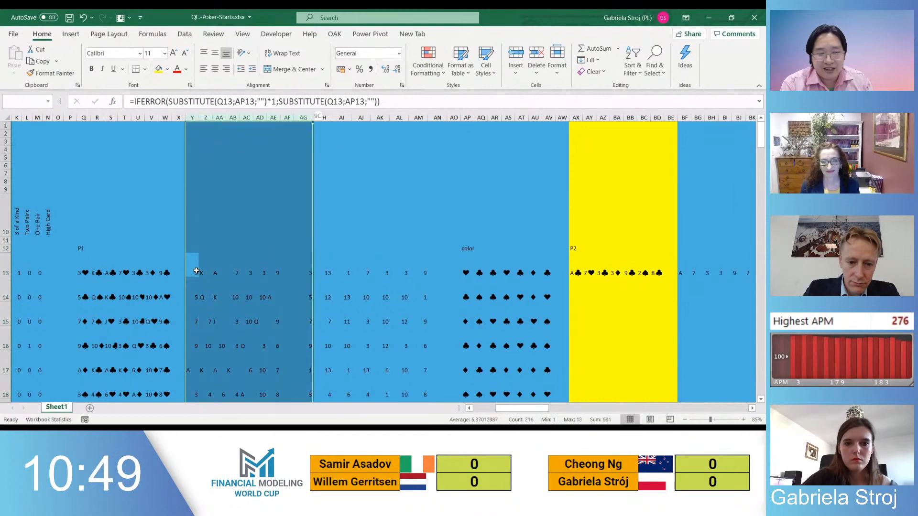
key("ctrl+c")
Paste the copied rank and MATCH columns into P2's area starting at column BF
key("alt+Page_Down")
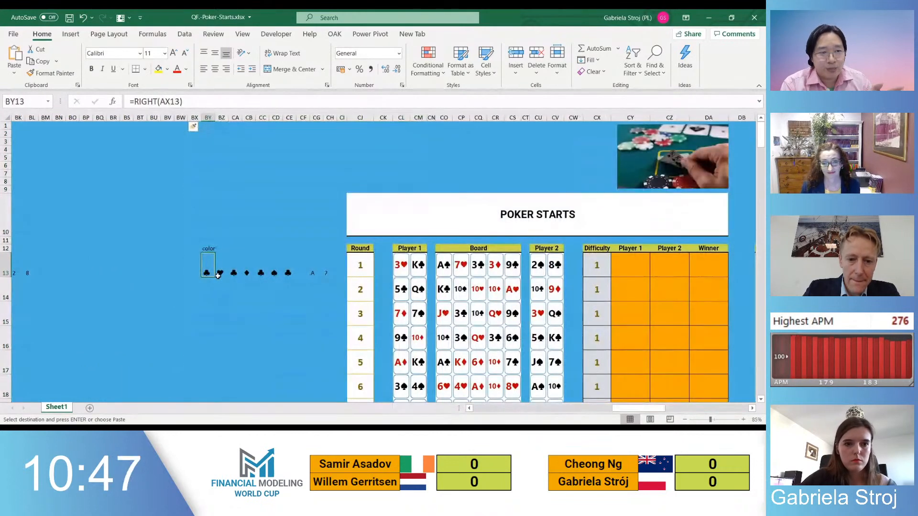
key("ctrl+Left")
key("ctrl+Left")
key("ctrl+Left")
key("ctrl+Right")
key("ctrl+space")
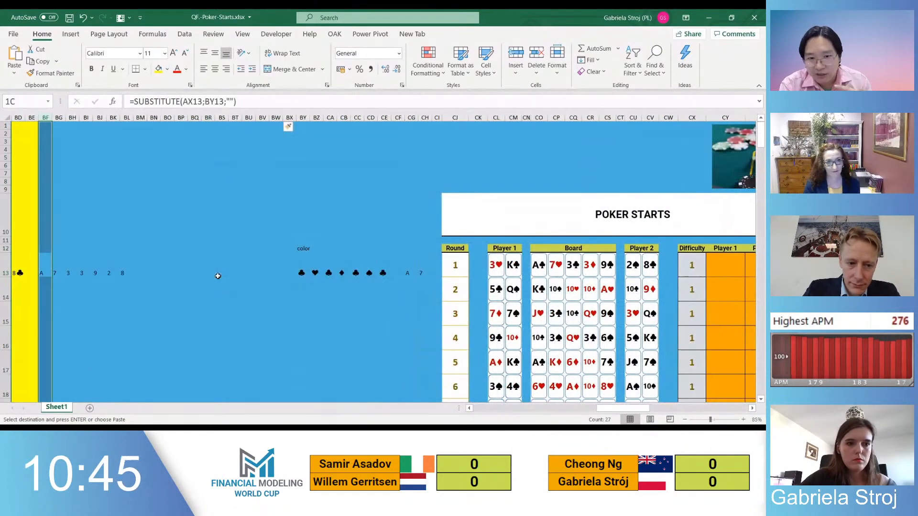
key("ctrl+v")
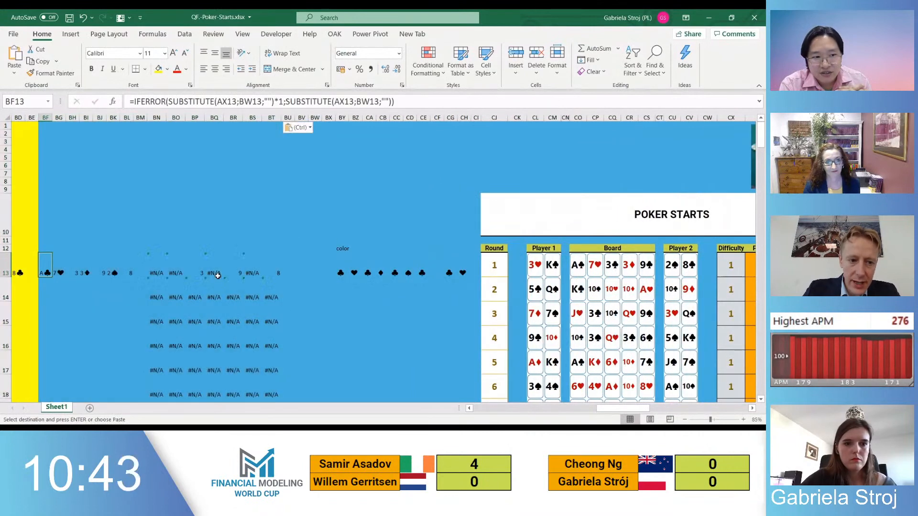
Clear P2's formula columns BF:CH and insert five blank columns in the cleared area before the Round table
scroll(400, 234, "left", 5)
key("ctrl+Right")
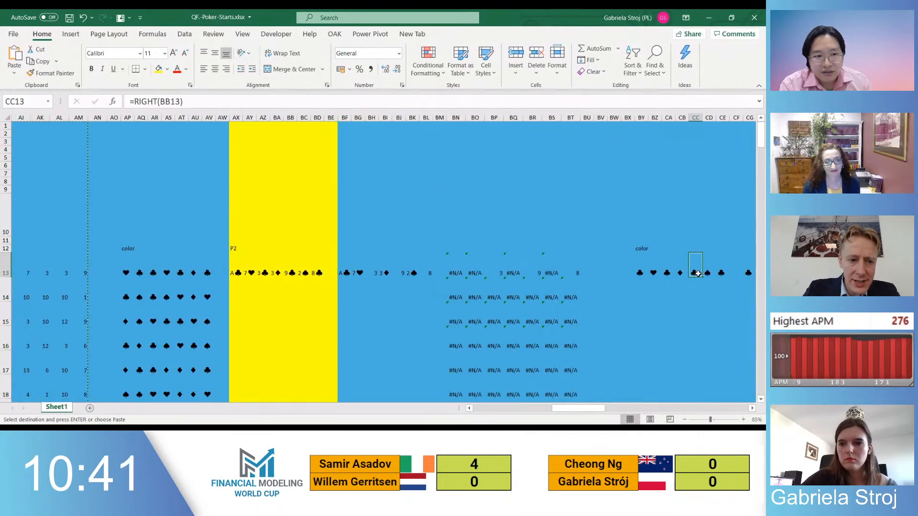
left_click(324, 117, "shift")
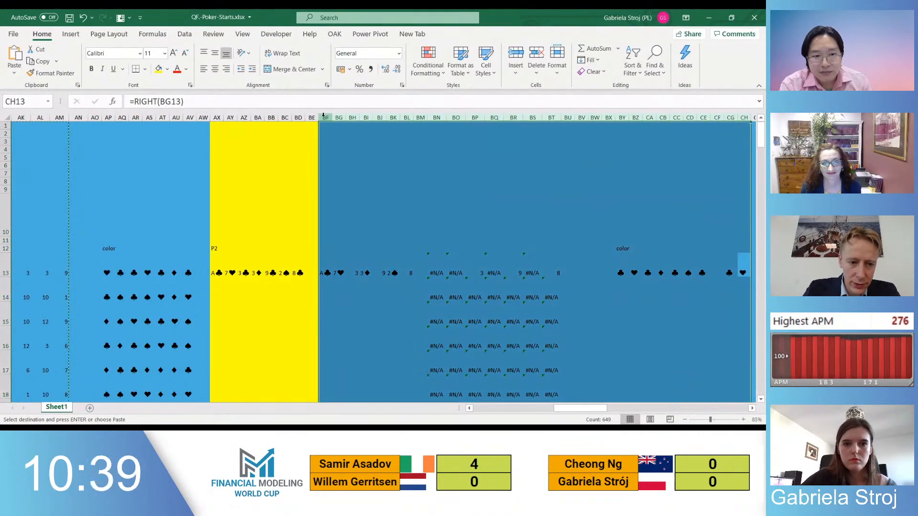
key("Delete")
key("ctrl+Right")
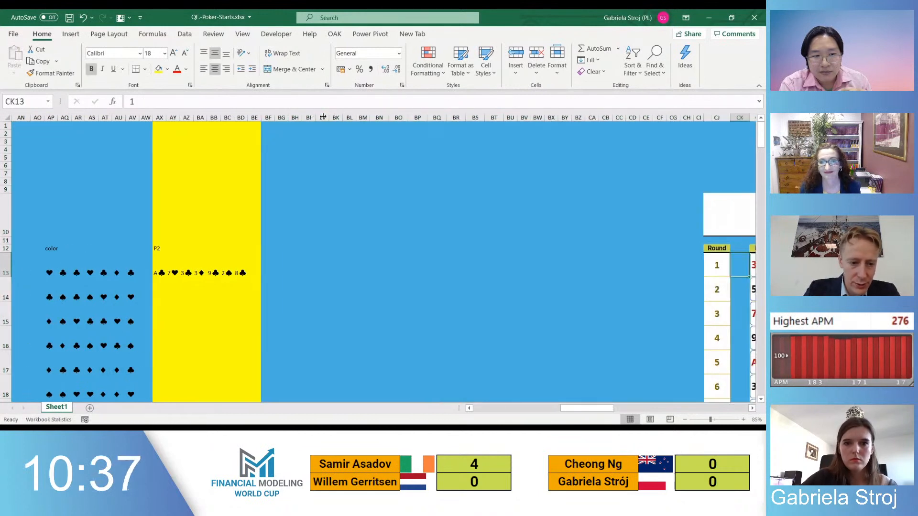
left_click_drag(349, 117, 405, 117)
Copy columns Y:AV containing P1's rank, MATCH and color formulas
left_click(129, 271)
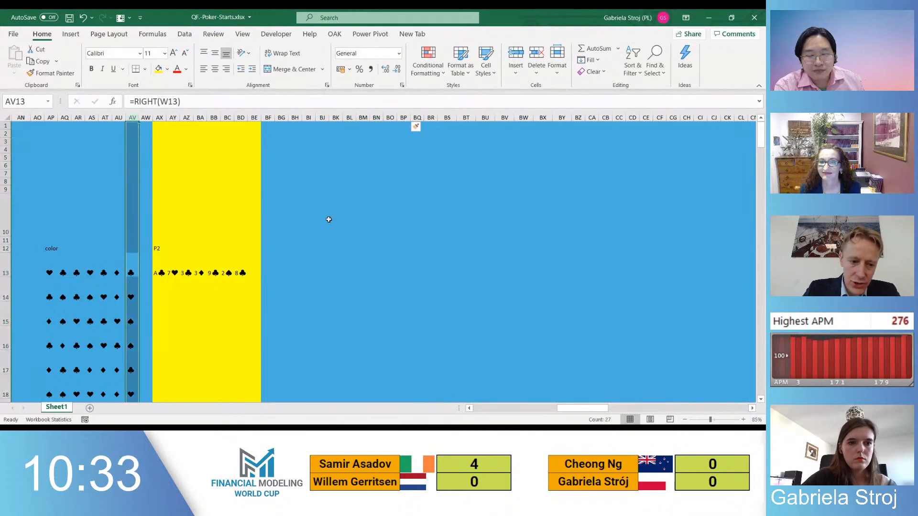
key("ctrl+space")
key("ctrl+shift+Left")
key("ctrl+shift+Left")
key("ctrl+shift+Left")
key("ctrl+shift+Left")
key("ctrl+shift+Left")
key("ctrl+shift+Left")
key("ctrl+shift+Left")
key("ctrl+shift+Left")
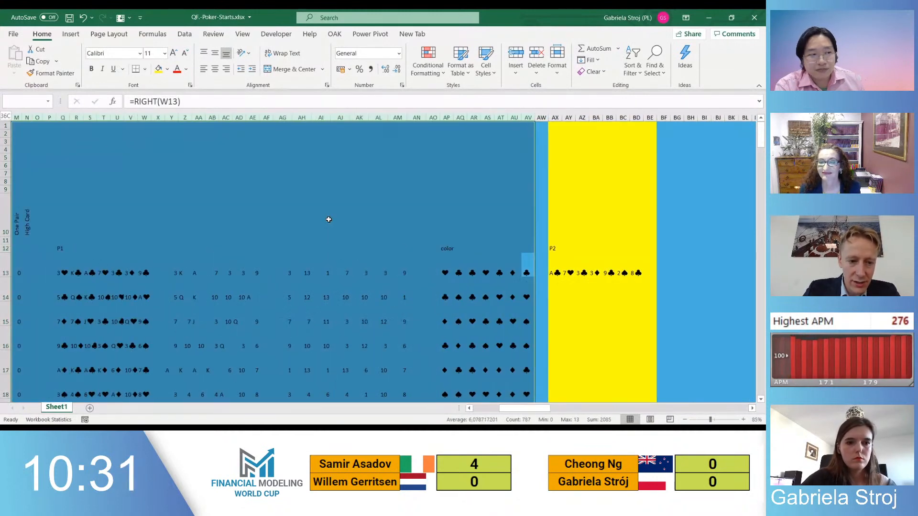
key("ctrl+shift+Left")
key("ctrl+shift+Left")
key("ctrl+shift+Left")
key("ctrl+shift+Left")
key("ctrl+shift+Right")
key("ctrl+shift+Right")
key("ctrl+shift+Right")
key("ctrl+shift+Right")
key("ctrl+shift+Right")
key("ctrl+shift+Right")
key("ctrl+shift+Right")
key("ctrl+c")
Paste the copied rank, MATCH and color columns into P2's area starting at column BG
key("ctrl+Right")
key("ctrl+Right")
key("ctrl+Right")
key("ctrl+Right")
key("ctrl+Right")
key("ctrl+Right")
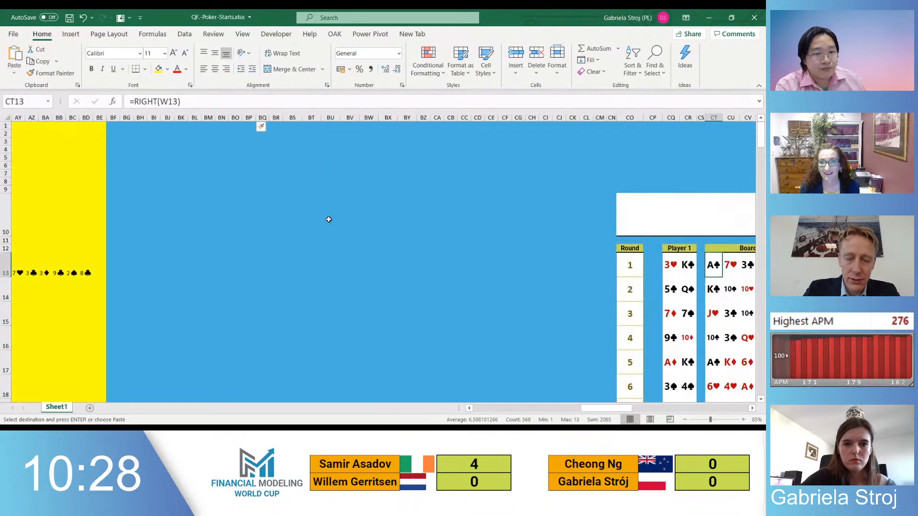
left_click(127, 126)
key("ctrl+space")
key("ctrl+v")
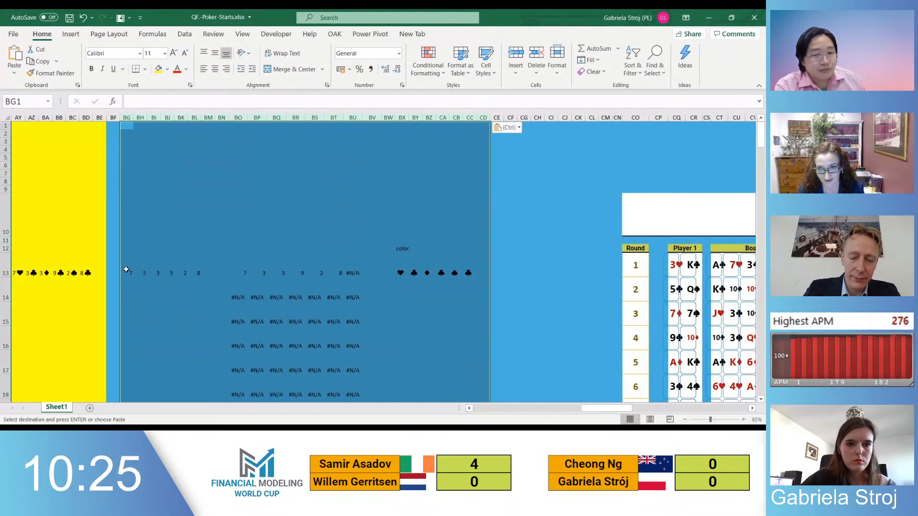
Check which card and color cells the pasted rank formula in BG13 references, leaving the formula unedited
left_click(126, 269)
key("F2")
scroll(330, 312, "left", 5)
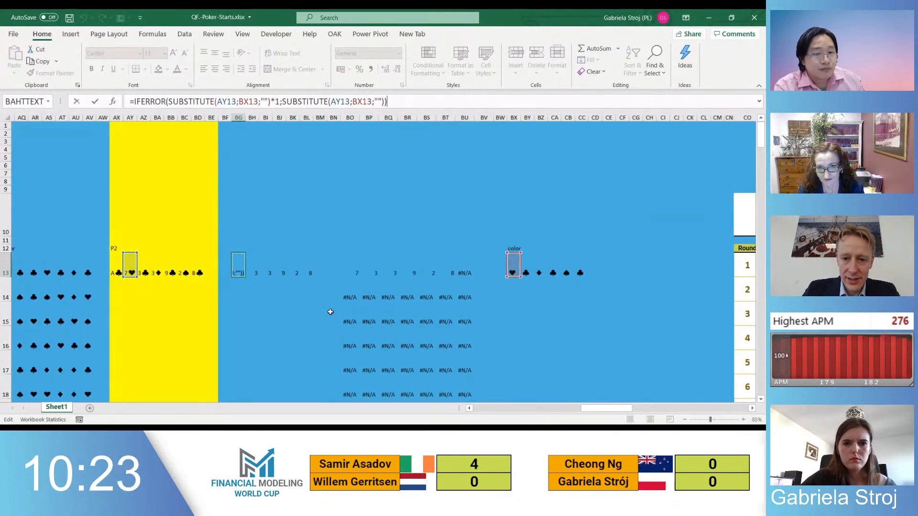
scroll(330, 312, "left", 6)
key("Escape")
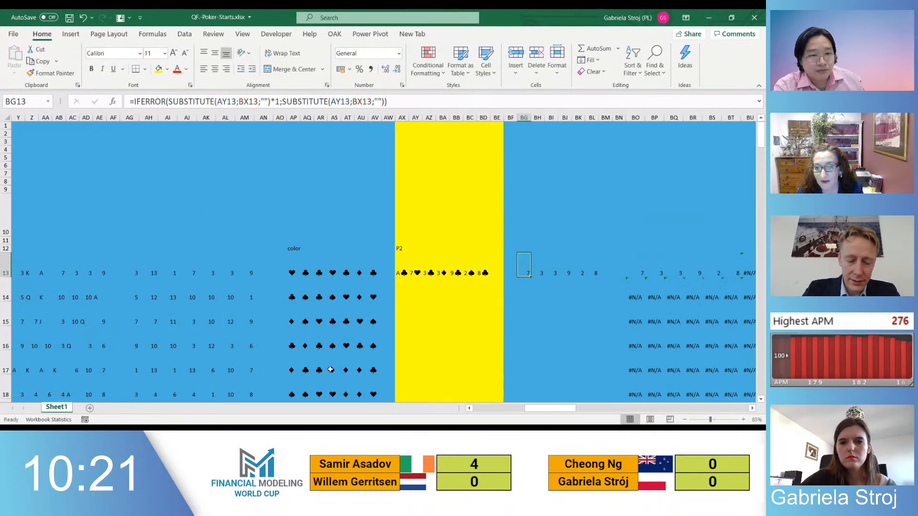
Clear the pasted P2 formulas from columns BG:CD
key("ctrl+space")
key("shift+Right")
key("shift+Right")
key("shift+Right")
key("shift+Right")
key("shift+Right")
key("shift+Right")
key("shift+Right")
key("shift+Right")
key("shift+Right")
key("shift+Right")
key("shift+Right")
key("shift+Right")
key("shift+Right")
key("shift+Right")
key("shift+Right")
key("shift+Right")
key("shift+Right")
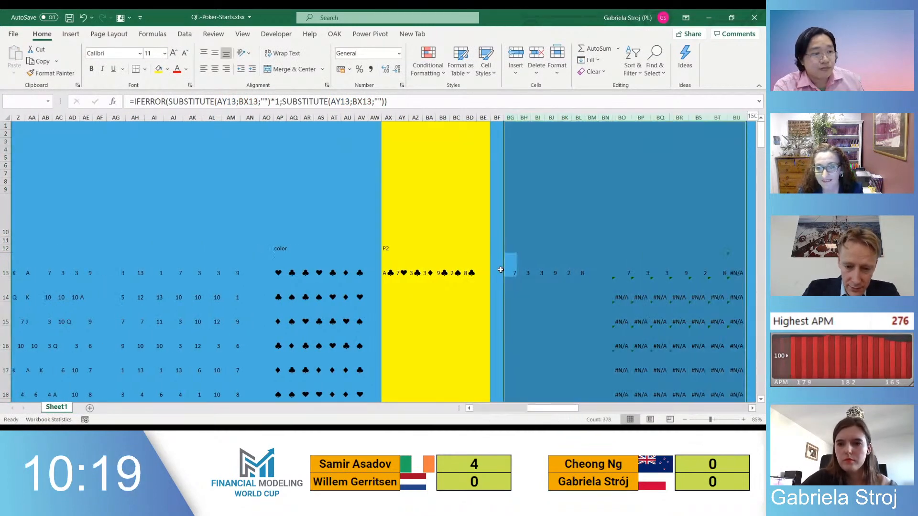
key("shift+Right")
key("shift+Right")
key("shift+Right")
key("shift+Right")
key("shift+Right")
key("shift+Right")
key("Delete")
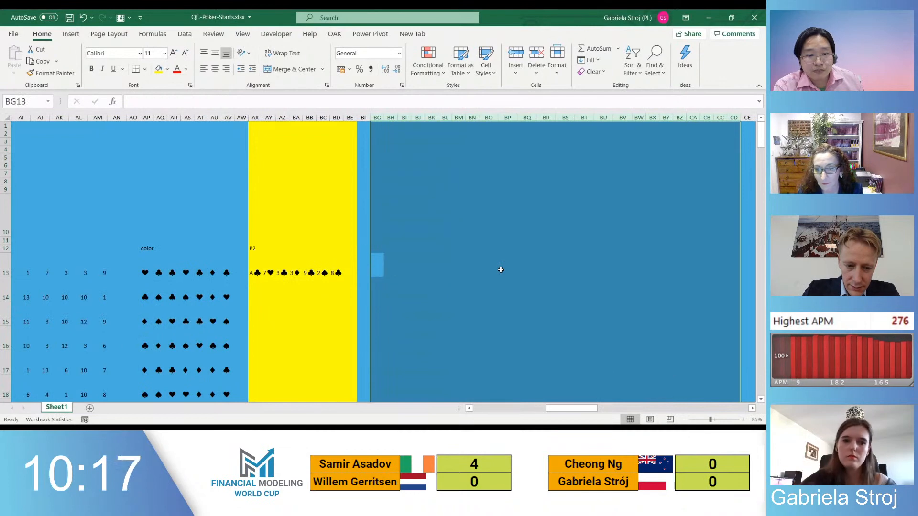
scroll(266, 285, "left", 8)
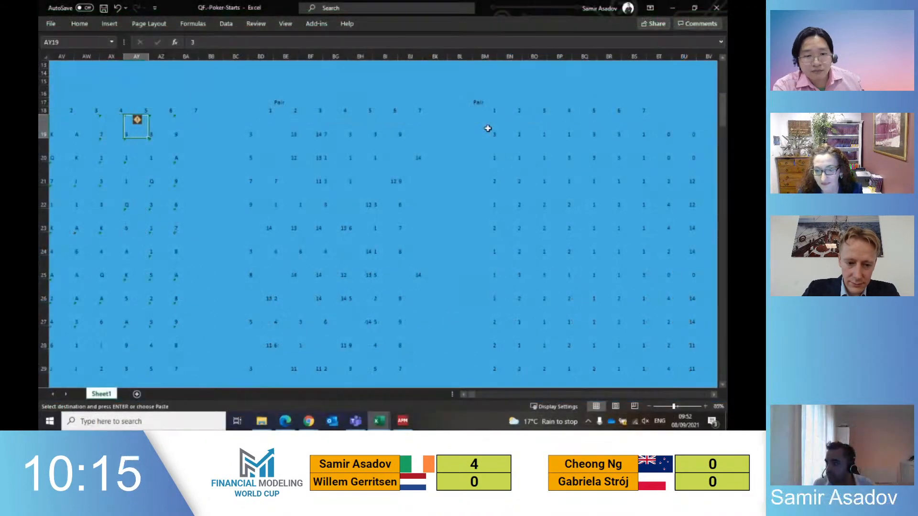
Examine the row 19 formulas across the rank and pair blocks up to the 4 of a kind column
key("Right")
key("Right")
key("Right")
key("Right")
key("Right")
key("Right")
key("Right")
key("Right")
key("Right")
key("Right")
key("Right")
key("Right")
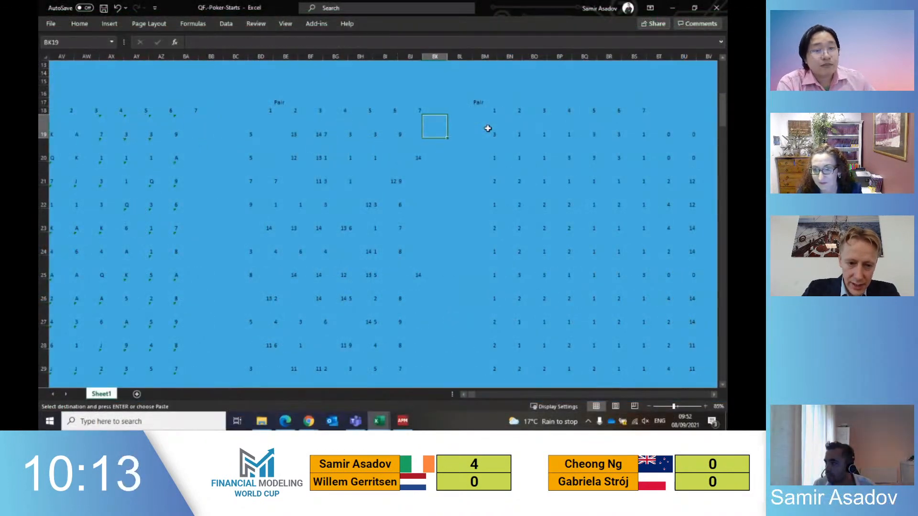
key("Right")
key("Right")
key("Right")
key("Right")
key("Right")
key("Right")
key("Right")
key("Right")
key("Right")
key("Right")
key("Right")
key("Right")
key("Right")
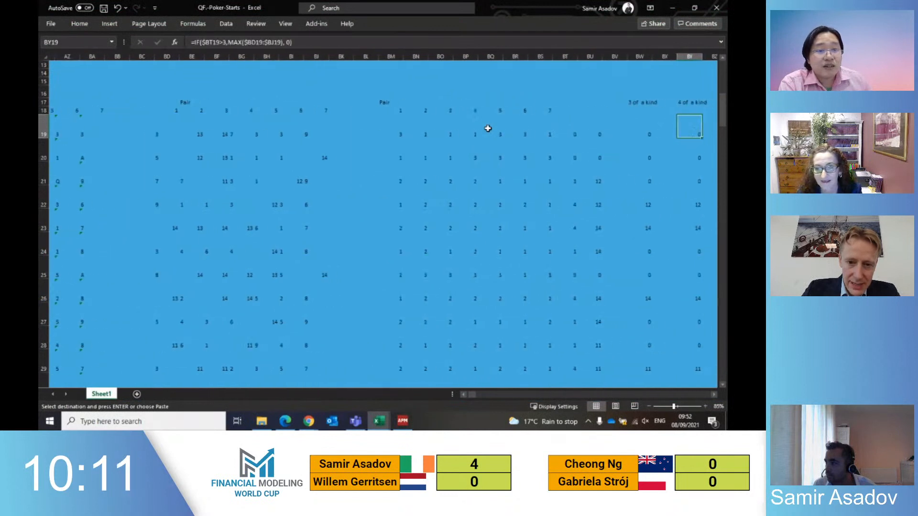
Review the COUNTIF rank-matching formulas in BM19:BS19 of the pair block
key("Left")
key("Left")
key("Left")
key("Left")
key("Left")
key("Left")
key("Left")
key("Left")
key("Left")
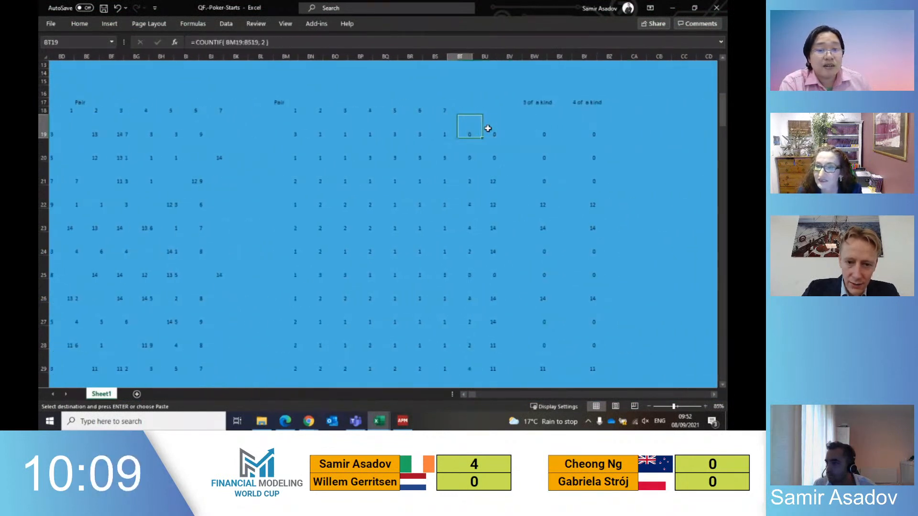
key("Left")
key("Left")
key("Left")
key("Left")
key("Left")
key("Left")
key("shift+Right")
key("shift+Right")
key("shift+Right")
key("shift+Right")
key("shift+Right")
key("shift+Right")
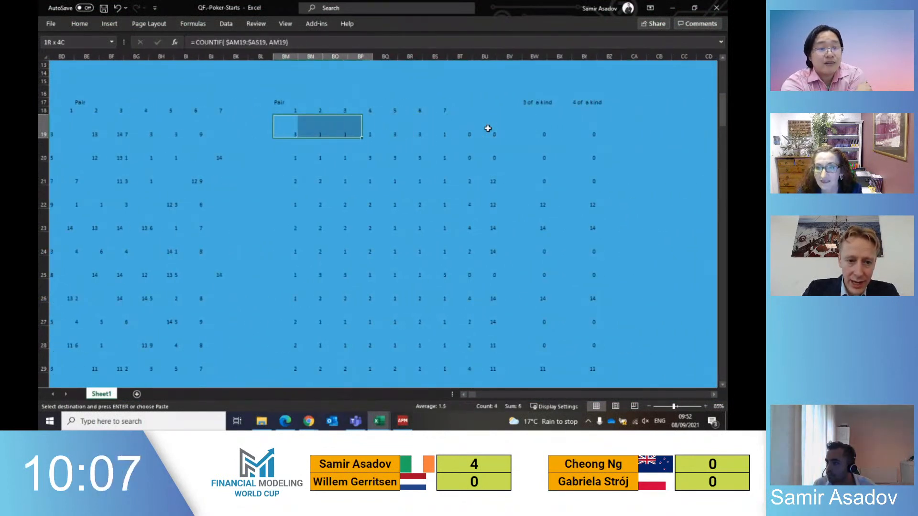
key("ctrl+v")
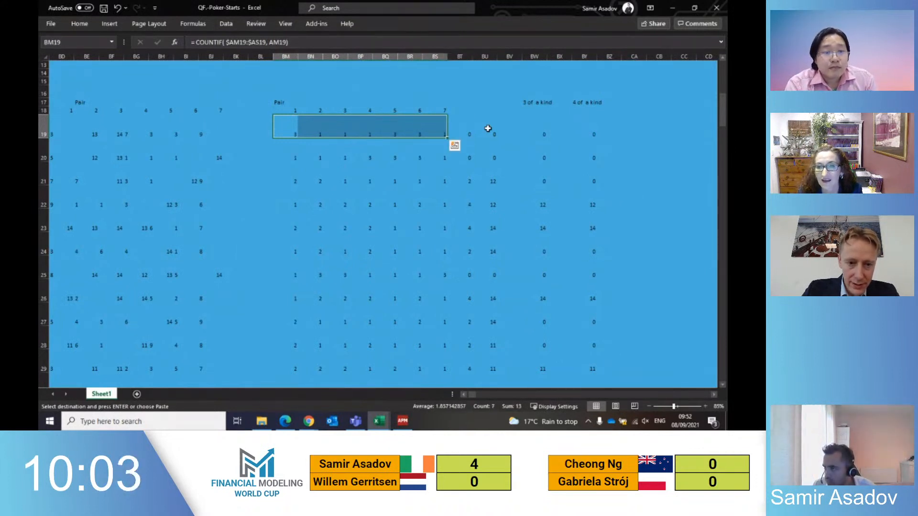
Check the pair count formula in BT19 and the neighbouring row 19 cells through BW19
key("Right")
key("Right")
key("Right")
key("Right")
key("Right")
key("Right")
key("Right")
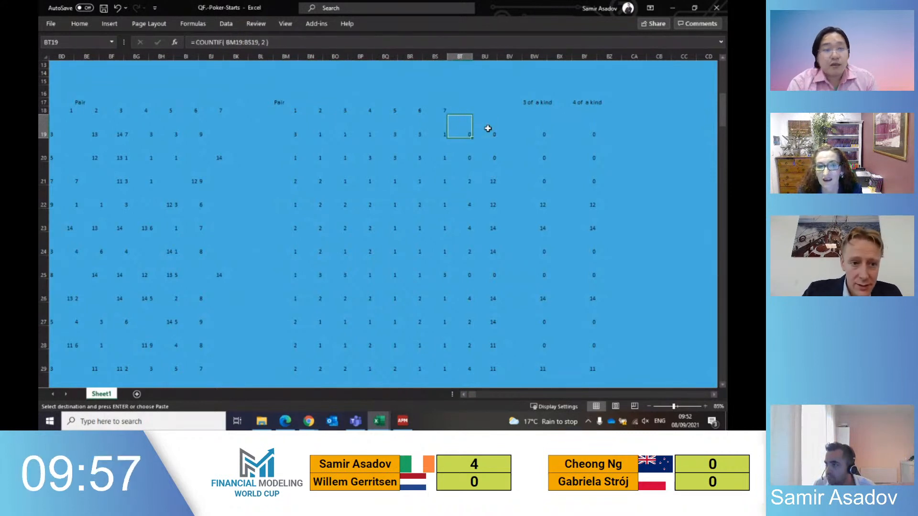
key("Right")
key("Right")
key("Right")
key("Left")
key("Left")
key("Left")
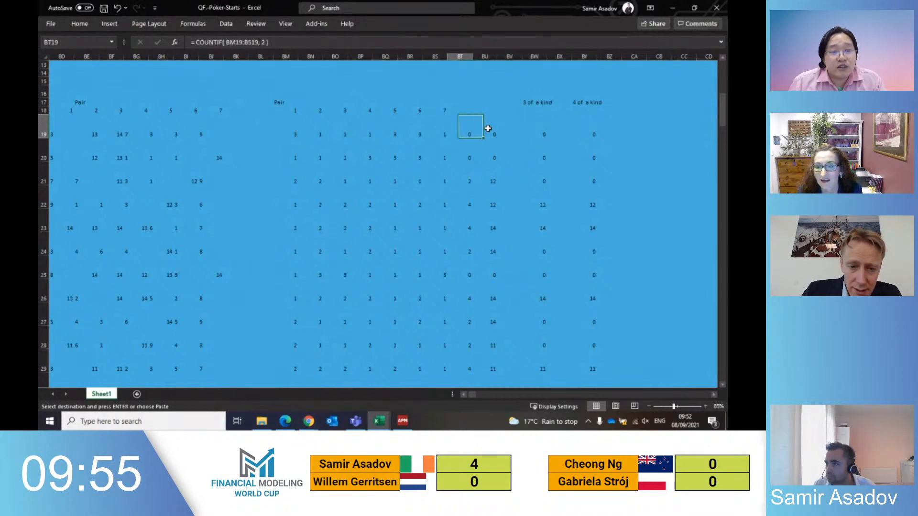
key("ctrl+space")
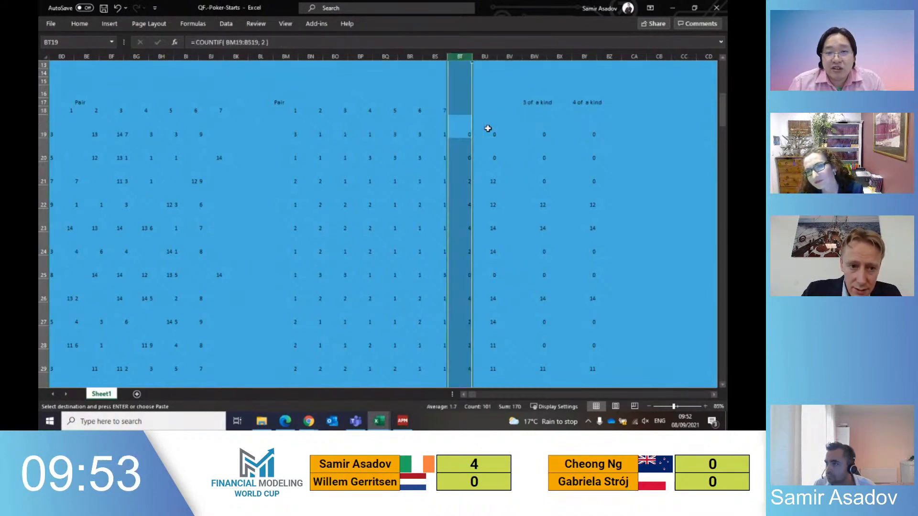
key("ctrl+c")
key("Right")
key("Right")
key("ctrl+v")
key("Return")
Move the 3 of a kind and 4 of a kind columns BW:BY to BY:CA, leaving two empty columns before them
key("Right")
key("ctrl+space")
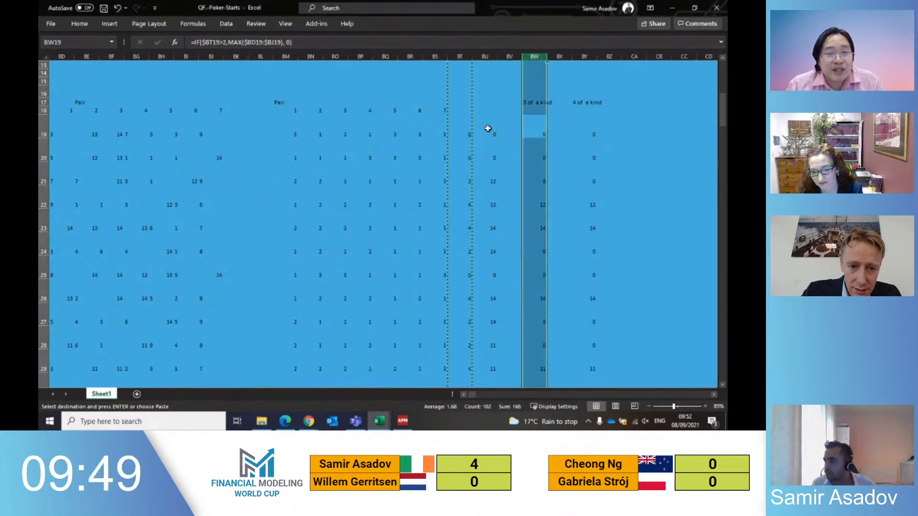
key("shift+Right")
key("shift+Right")
key("ctrl+c")
key("Right")
key("Right")
key("Up")
key("Up")
key("Up")
key("Up")
key("Up")
key("Up")
key("Up")
key("ctrl+v")
key("Return")
key("ctrl+Up")
key("ctrl+v")
key("Left")
key("Left")
key("Down")
key("Down")
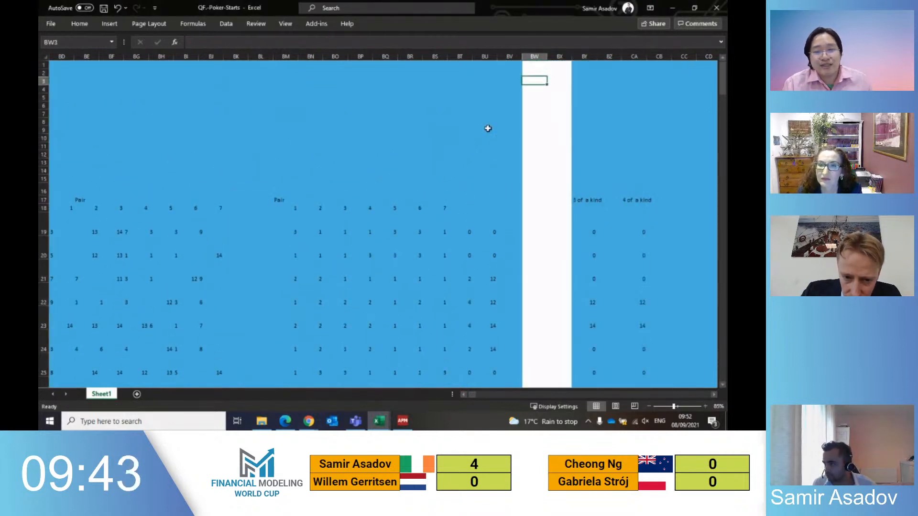
Try to insert new columns with column BV and everything after it selected
key("Down")
key("Down")
key("Down")
key("Down")
key("Down")
key("Down")
key("Down")
key("Down")
key("Down")
key("Left")
key("ctrl+space")
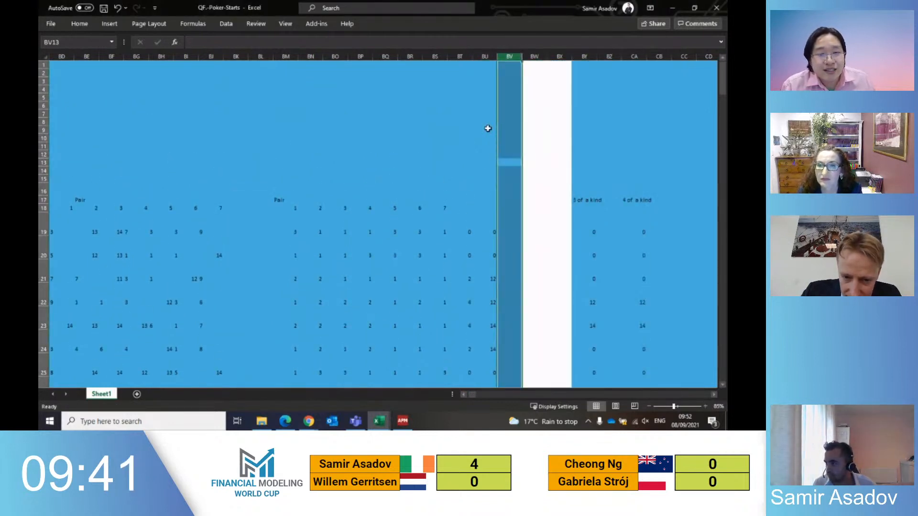
key("ctrl+shift+Right")
key("ctrl+plus")
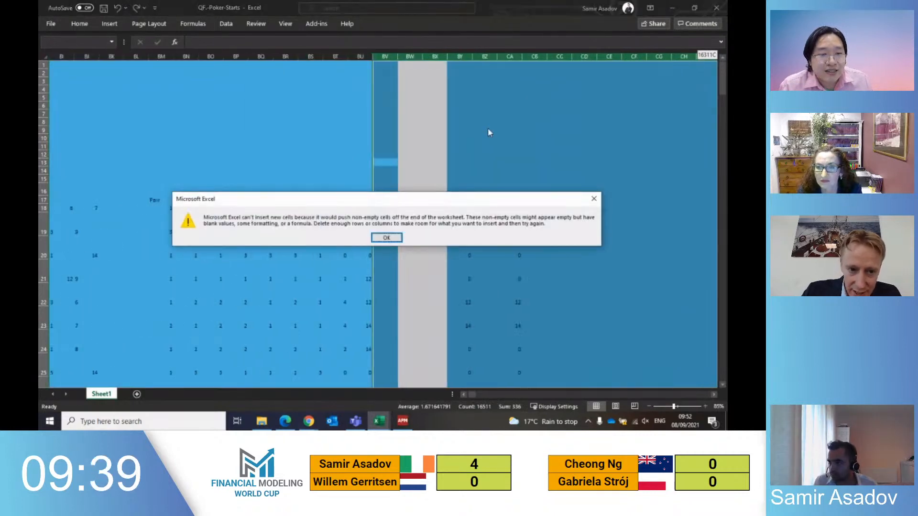
key("Return")
Copy the pair count formulas from BT19 downward into column BX starting at BX19
key("Down")
key("Right")
key("Down")
key("Down")
key("Down")
key("Down")
key("Left")
key("Left")
key("Left")
key("Down")
key("Down")
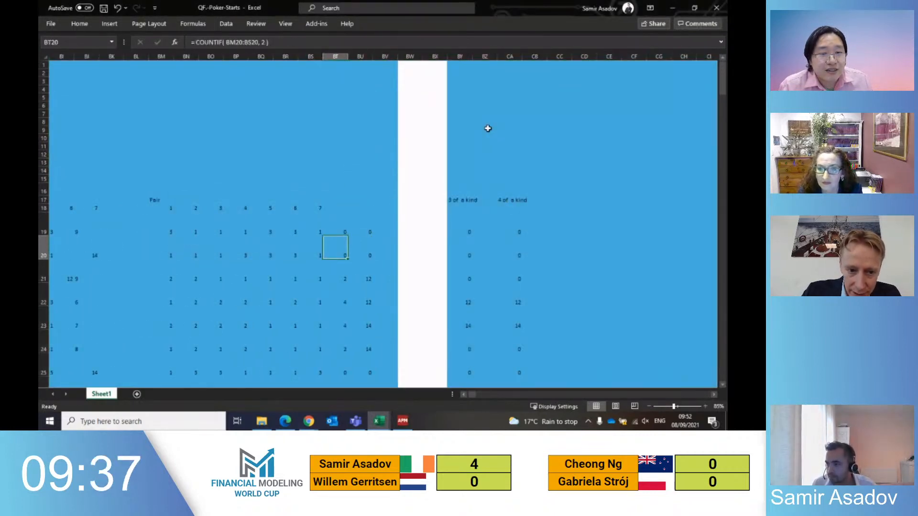
key("Up")
key("ctrl+shift+Down")
key("ctrl+c")
key("Right")
key("Right")
key("ctrl+Up")
key("Down")
key("Down")
key("Down")
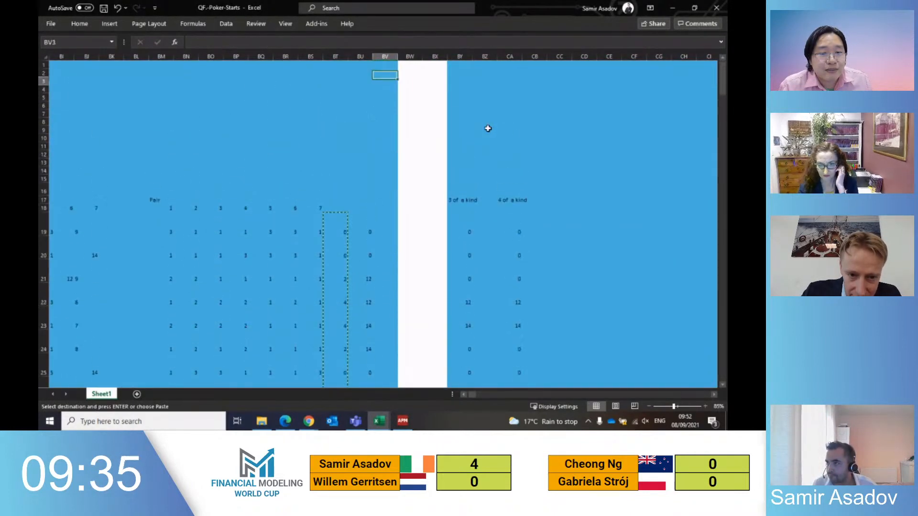
key("Right")
key("Down")
key("Down")
key("Down")
key("Down")
key("Down")
key("Down")
key("Down")
key("Down")
key("Down")
key("Down")
key("Down")
key("Down")
key("Down")
key("Right")
key("Down")
key("Down")
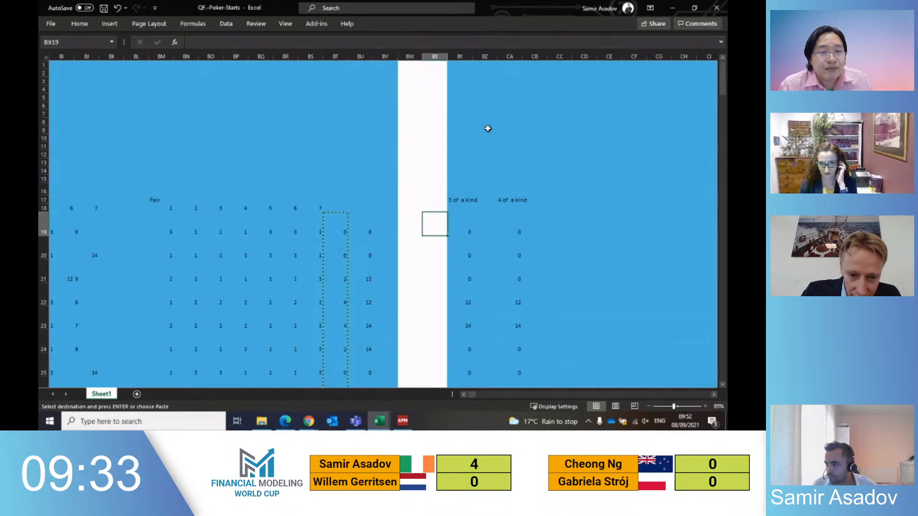
key("ctrl+v")
key("Down")
key("Up")
Lock the columns of the BT19 COUNTIF range as $BM19:$BS19 and fill the formula down the column
key("F2")
key("Escape")
key("Left")
key("Left")
key("Left")
key("Left")
key("F2")
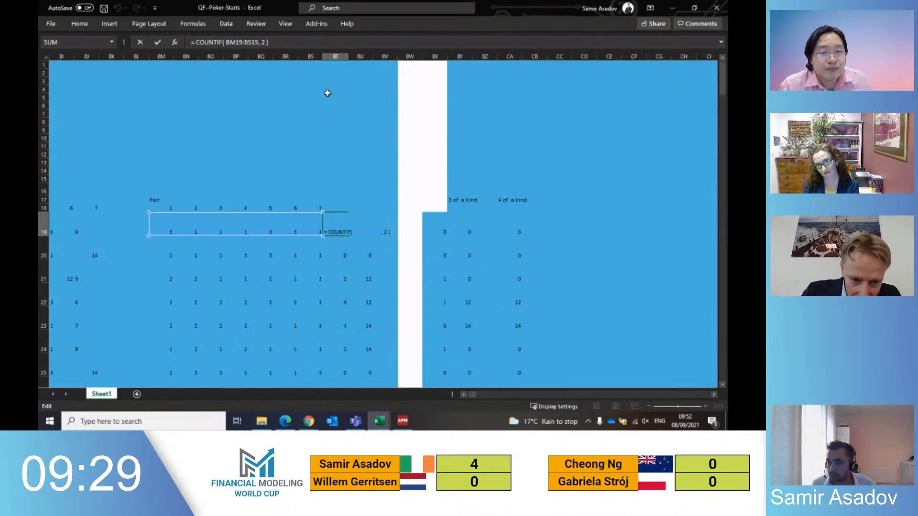
key("F4")
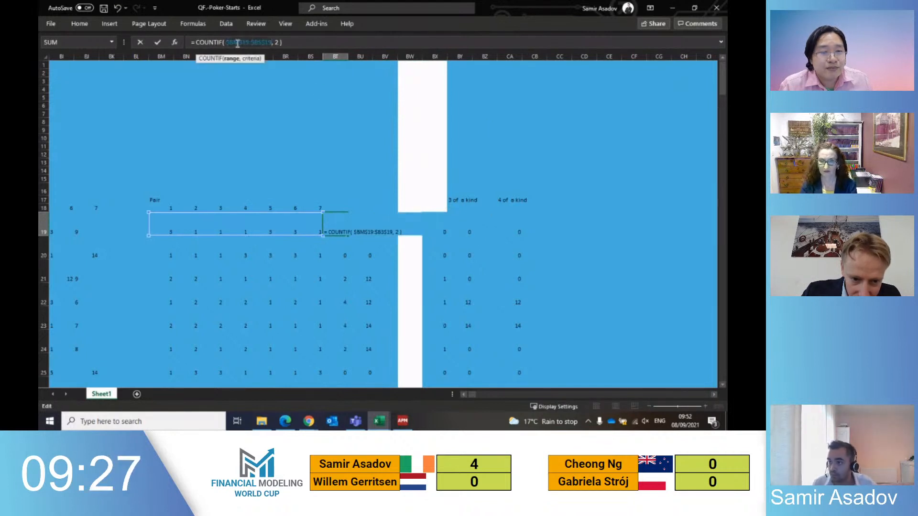
key("F4")
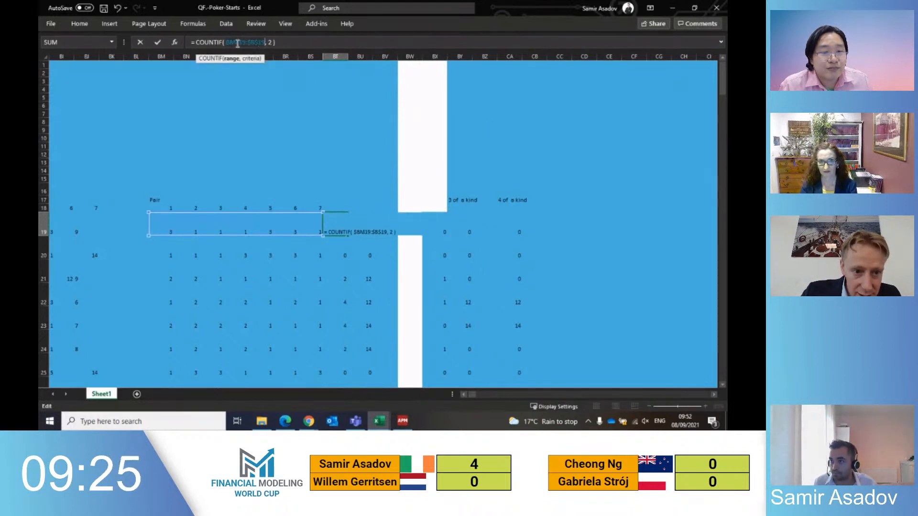
key("ctrl+Return")
key("ctrl+shift+Down")
key("ctrl+d")
key("Up")
key("Down")
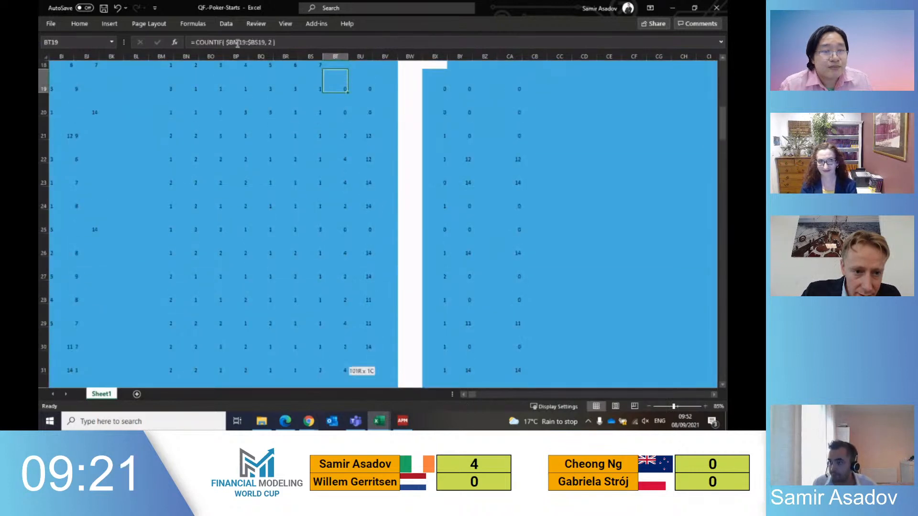
Copy the column-locked count formulas from BT19 downward into BX and BZ, starting in row 19, beside the 3 and 4 of a kind columns
key("ctrl+shift+Down")
key("ctrl+c")
key("Right")
key("Right")
key("Right")
key("ctrl+Up")
key("Down")
key("Down")
key("Down")
key("Down")
key("Down")
key("Down")
key("Down")
key("Down")
key("Down")
key("Down")
key("Right")
key("Down")
key("Down")
key("Down")
key("Down")
key("Down")
key("Down")
key("Down")
key("Down")
key("Down")
key("Up")
key("ctrl+v")
key("Right")
key("Right")
key("ctrl+v")
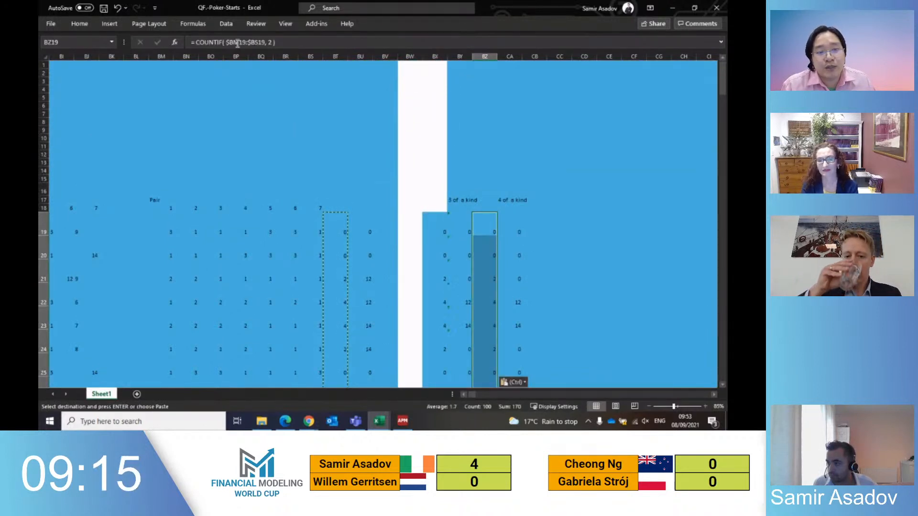
Move the 4 of a kind block in BZ:CA to CA:CB, leaving column BZ empty as a spacer
key("ctrl+space")
key("shift+Right")
key("ctrl+c")
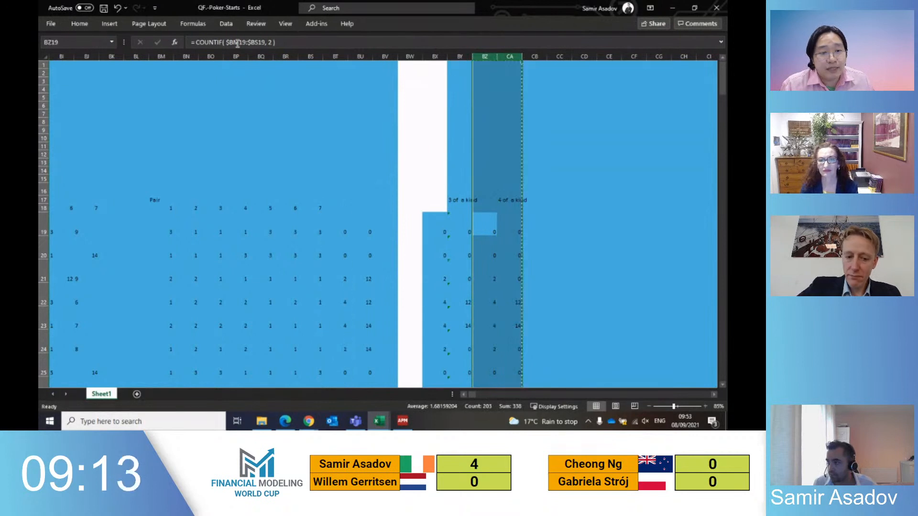
key("ctrl+Up")
key("Right")
key("ctrl+v")
key("Left")
key("Down")
key("Down")
key("Down")
key("Down")
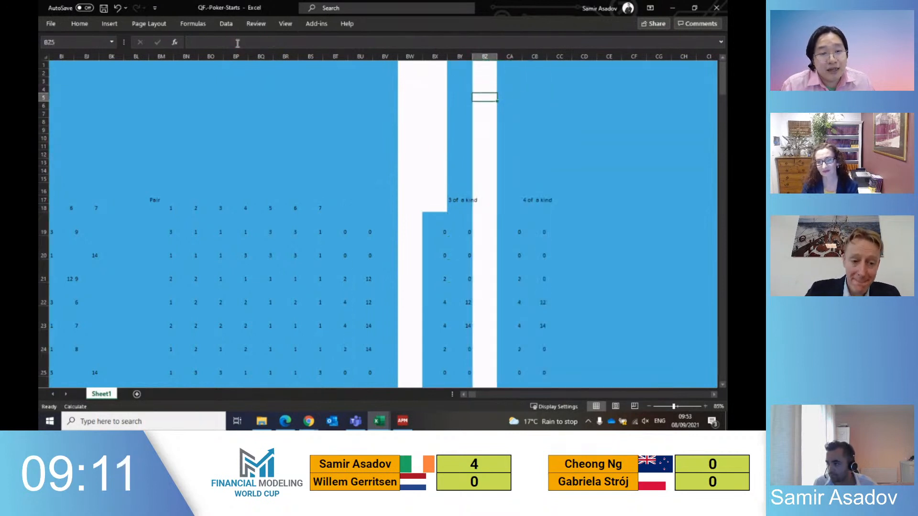
Change the BX19 COUNTIF criterion to 3 for the 3 of a kind column and fill the formula down
key("Down")
key("Down")
key("Down")
key("Down")
key("Down")
key("Down")
key("Down")
key("Down")
key("Down")
key("Down")
key("Down")
key("Down")
key("Down")
key("Down")
key("Left")
key("Left")
key("Up")
key("Down")
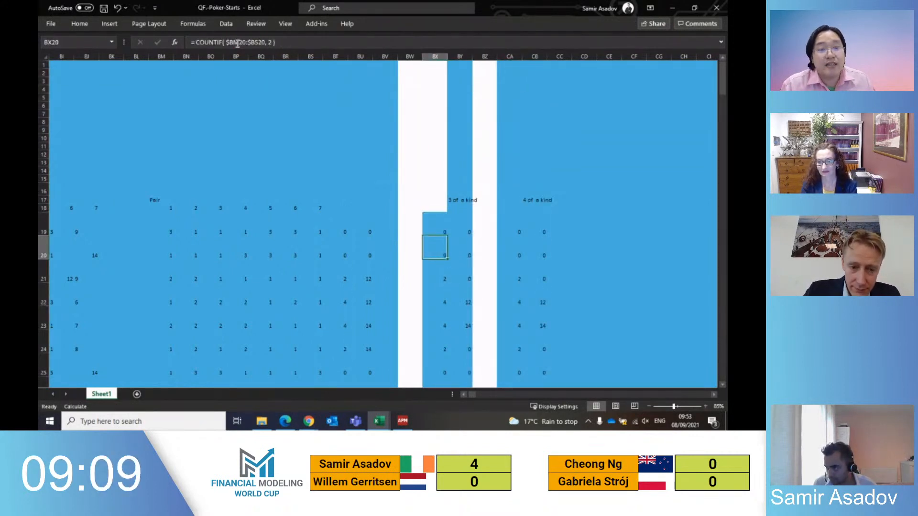
key("Up")
key("F2")
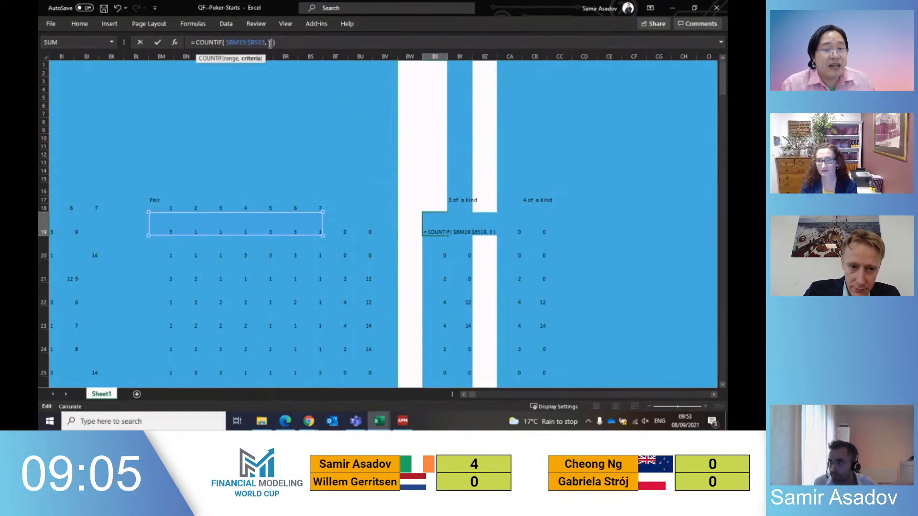
key("Return")
key("Up")
key("ctrl+shift+Down")
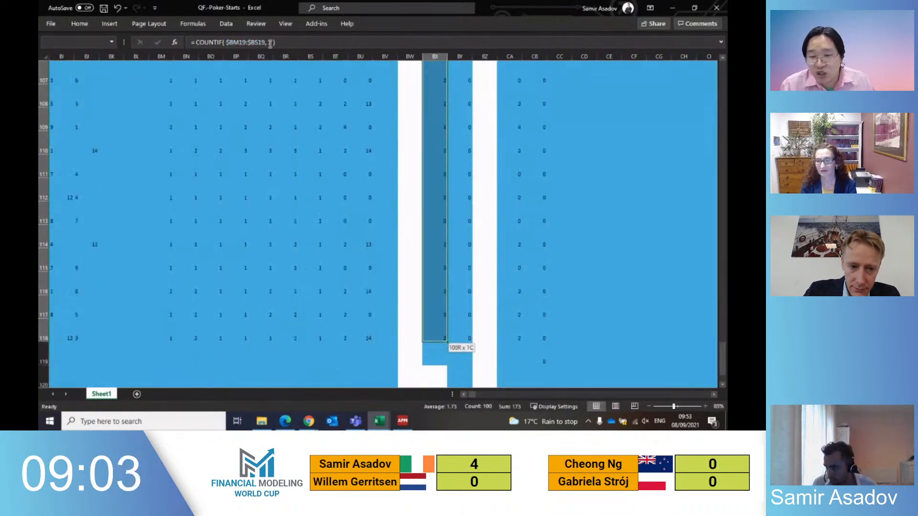
Point the IF test in BY19 of the 3 of a kind block at $BX19 and fill the formula down
key("ctrl+Up")
key("Down")
key("Down")
key("Down")
key("Right")
key("Down")
key("Down")
key("Down")
key("Down")
key("Down")
key("Down")
key("Down")
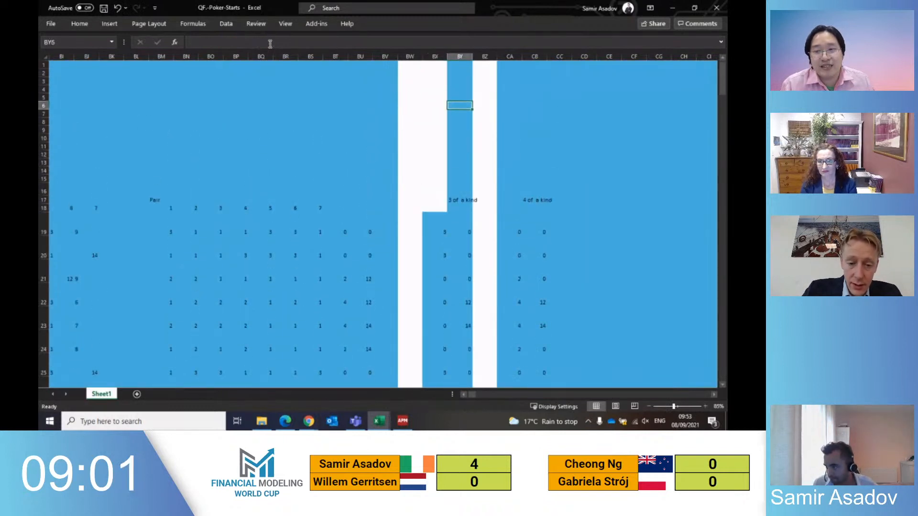
key("Down")
key("Down")
key("Down")
key("Down")
key("Down")
key("Down")
key("Down")
key("Down")
key("F2")
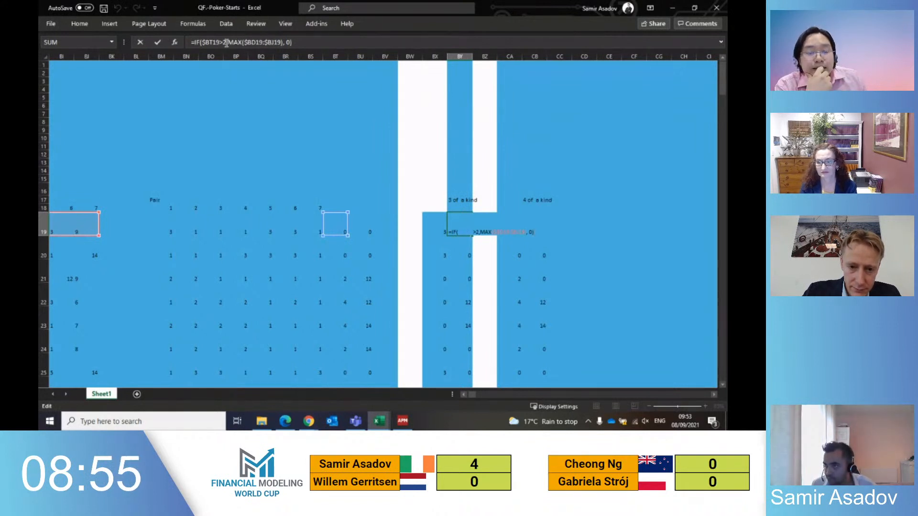
left_click_drag(335, 236, 440, 236)
key("ctrl+Return")
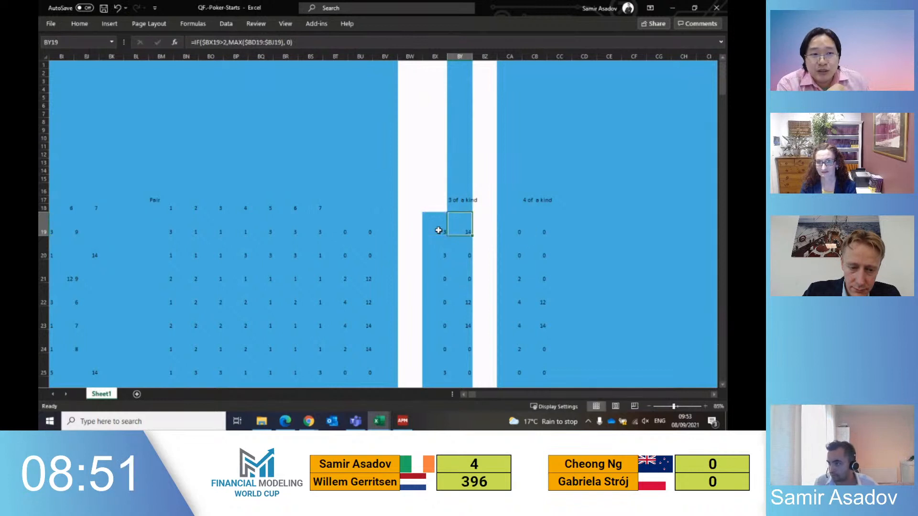
key("ctrl+shift+Down")
key("shift+Up")
key("ctrl+shift+Up")
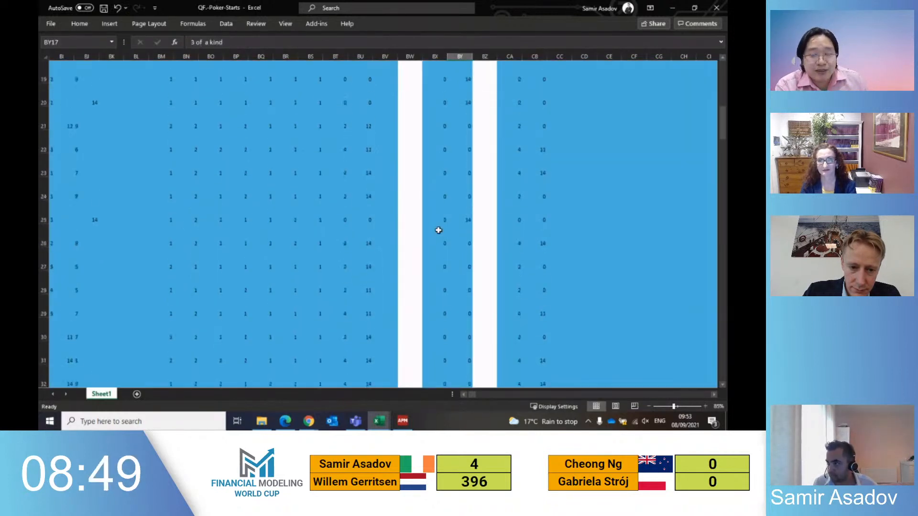
key("F2")
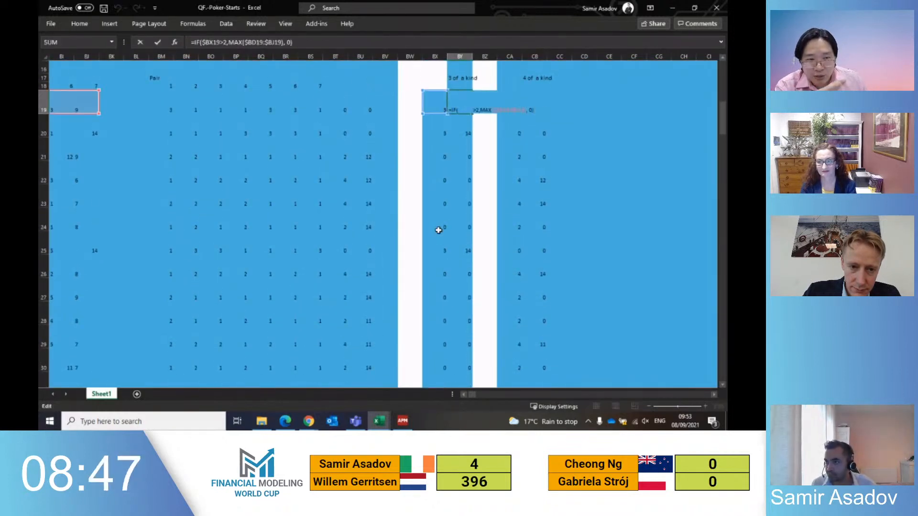
key("Escape")
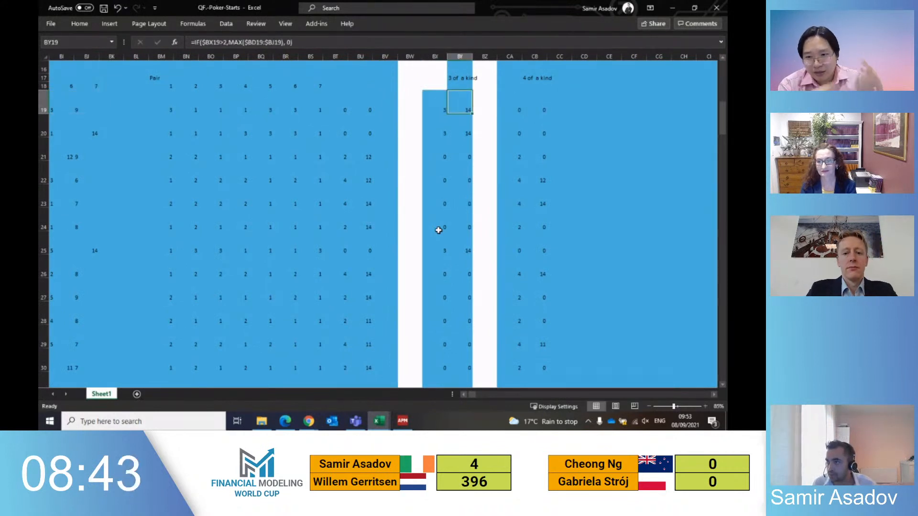
Replace the MAX result in the BY19 IF formula with 1 and fill the 3 of a kind flag down
left_click(276, 42)
left_click_drag(283, 42, 244, 42)
key("BackSpace")
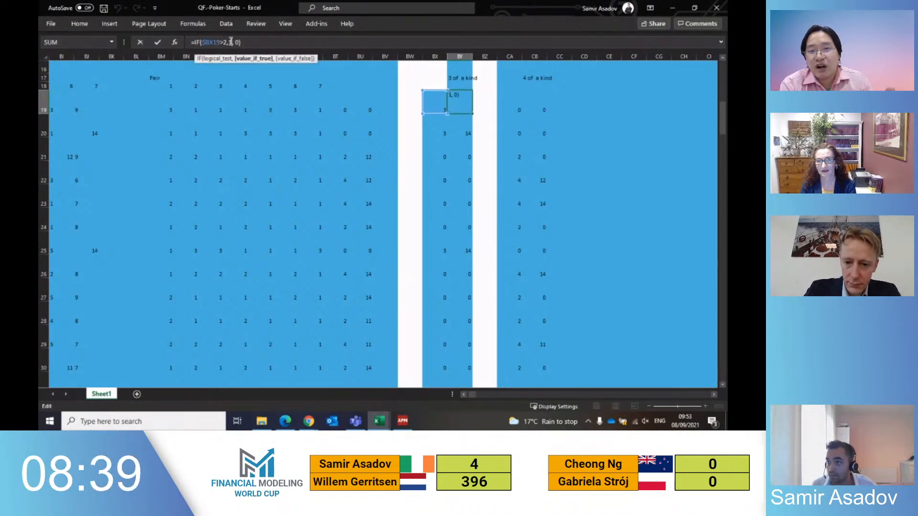
key("Return")
key("Up")
key("ctrl+shift+Down")
key("ctrl+shift+Down")
key("ctrl+shift+Up")
key("ctrl+Up")
key("ctrl+Down")
key("ctrl+shift+Down")
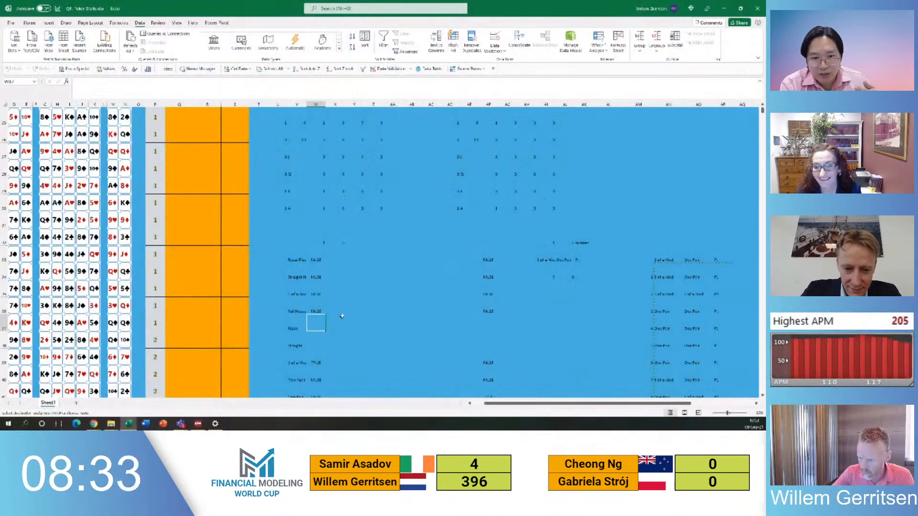
Enter a MAX formula over the suit totals W15:Z15 in the Flush row's cell W37, testing it against 4
type("=")
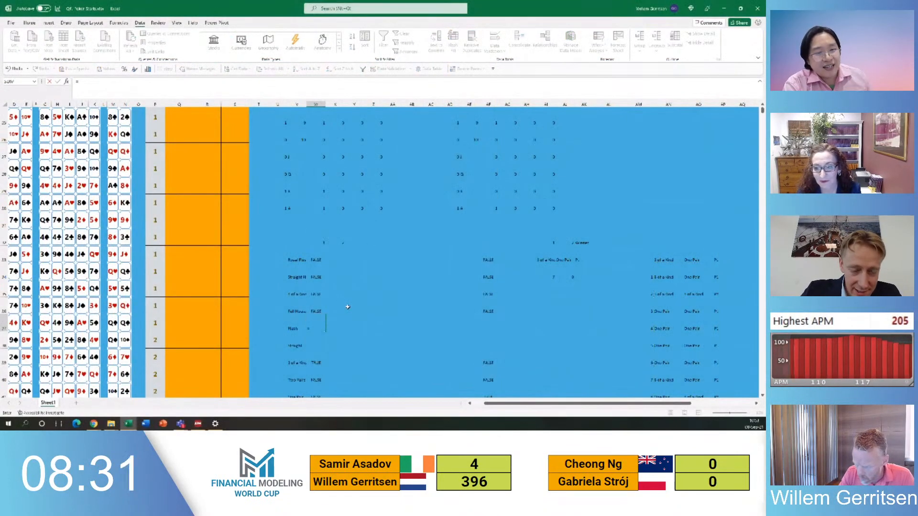
scroll(380, 227, "up", 4)
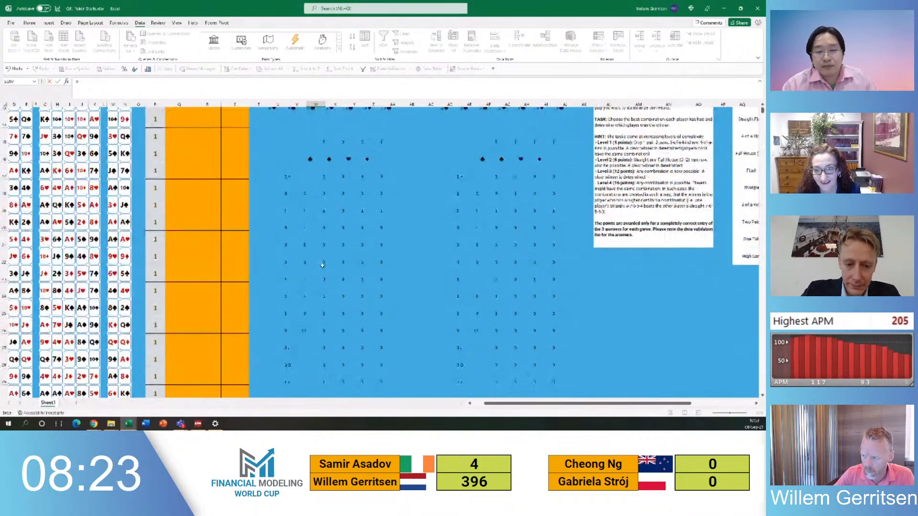
type("max(")
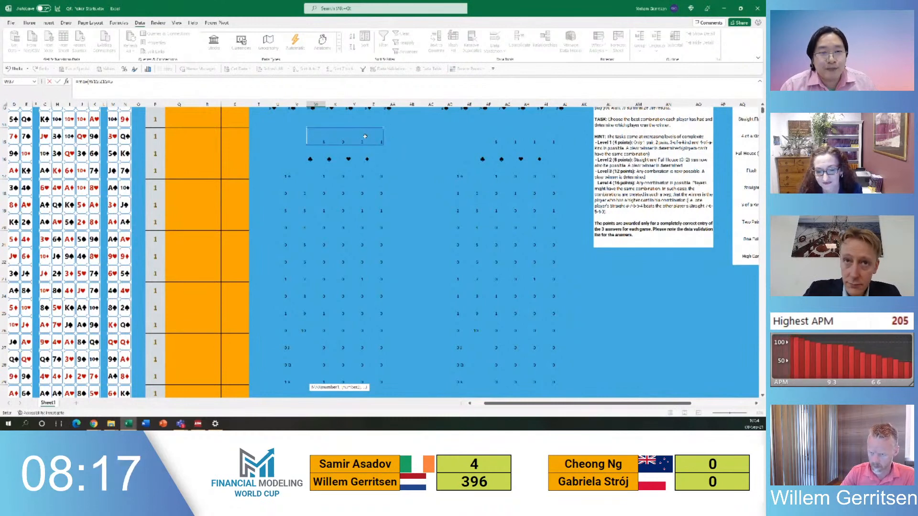
key("ctrl+Return")
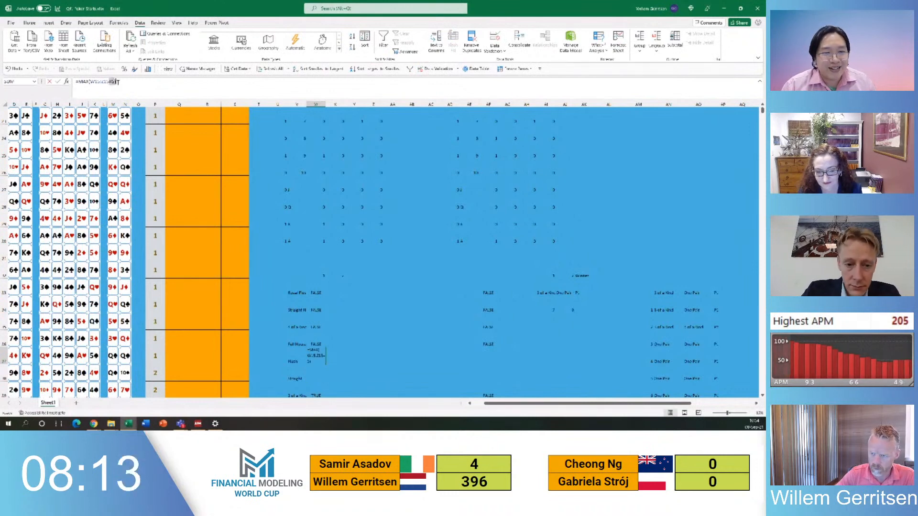
left_click_drag(109, 82, 121, 82)
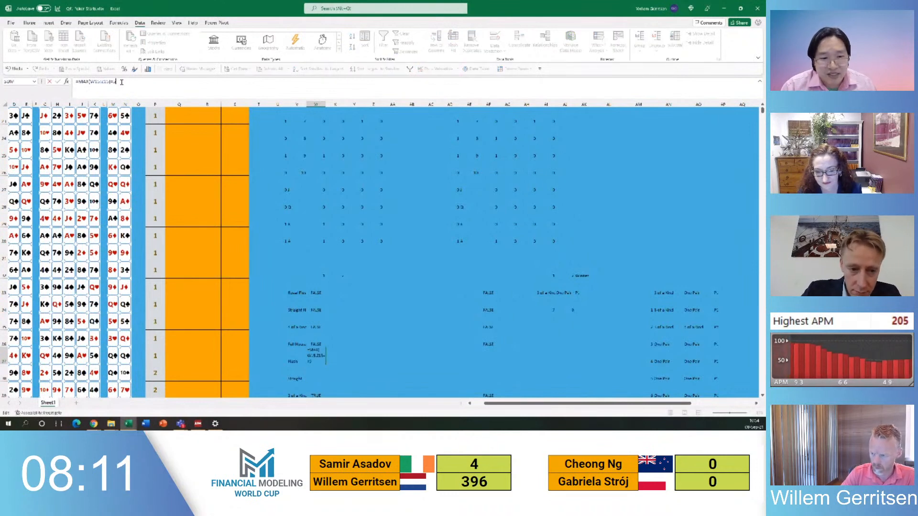
type("4")
key("Return")
Set the value in cell U9 above the card row to 2
scroll(288, 198, "up", 3)
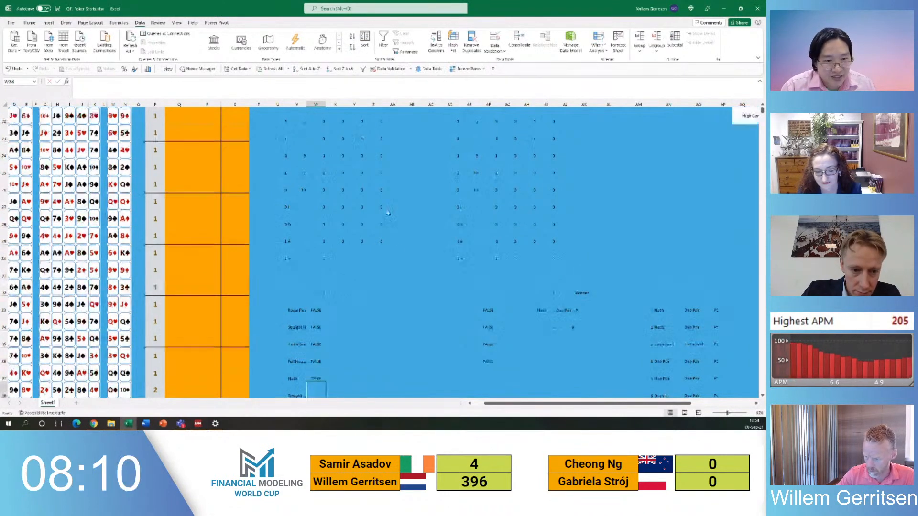
scroll(303, 171, "up", 2)
left_click(282, 157)
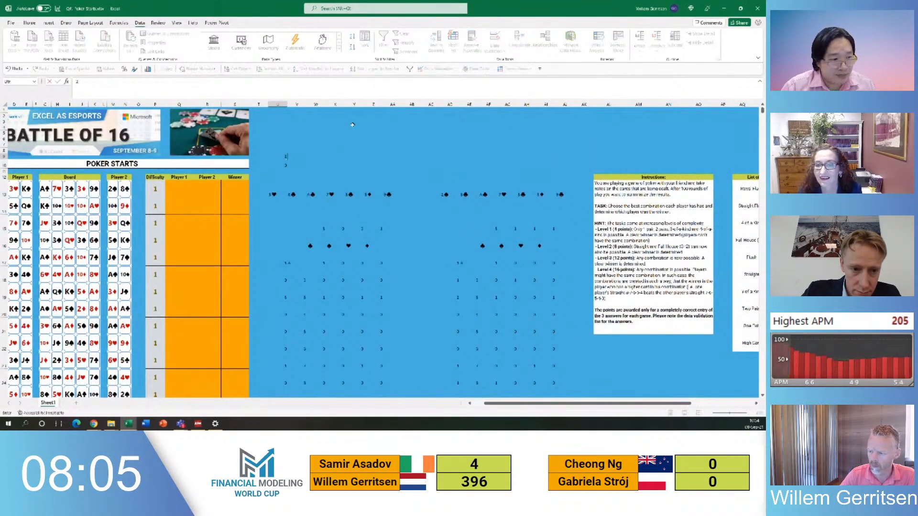
key("Down")
key("Down")
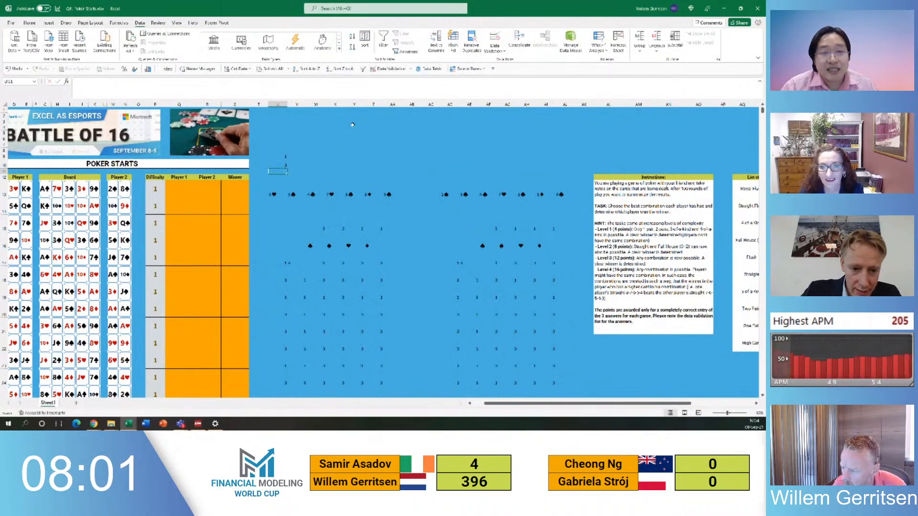
Fill the W15 suit-total formula across W15:Z15 for the first player's suit counts
key("Right")
key("Down")
key("Down")
key("Down")
key("Down")
key("Down")
key("Down")
key("Down")
key("Right")
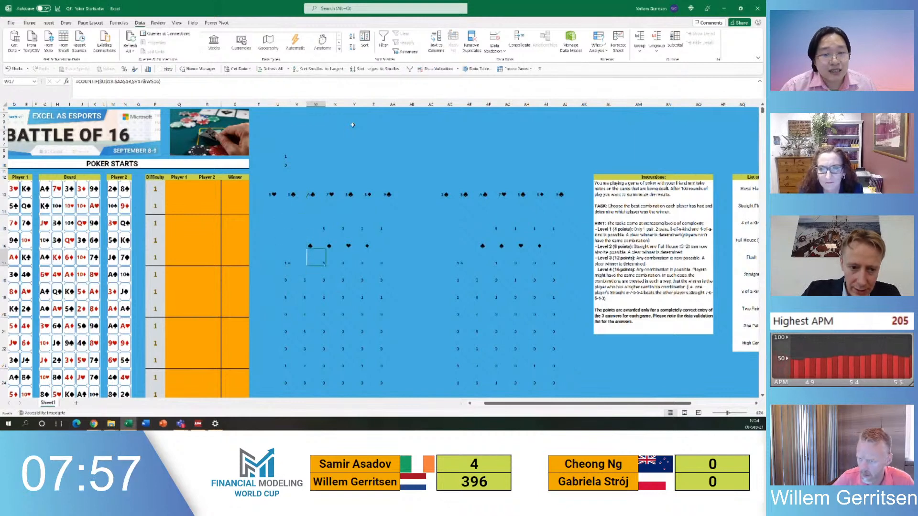
left_click(314, 227)
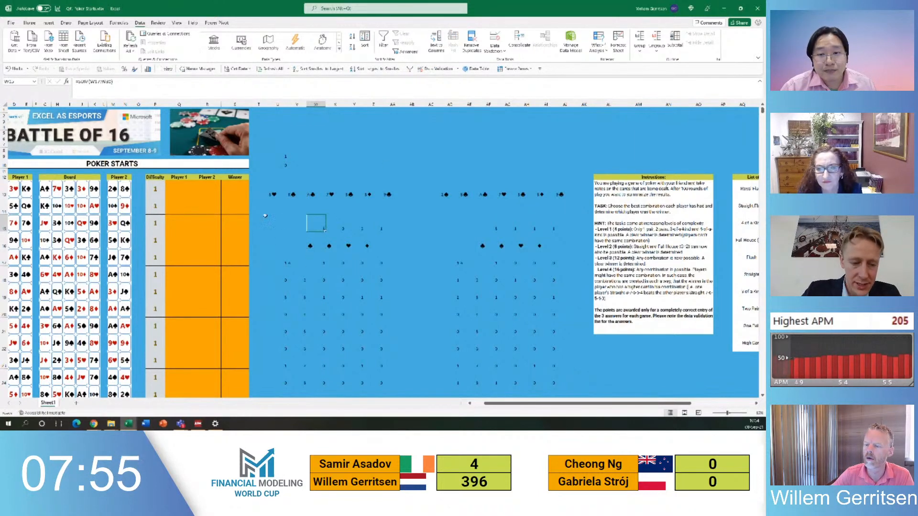
key("Down")
key("Up")
key("shift+Right")
key("shift+Right")
key("shift+Right")
key("ctrl+c")
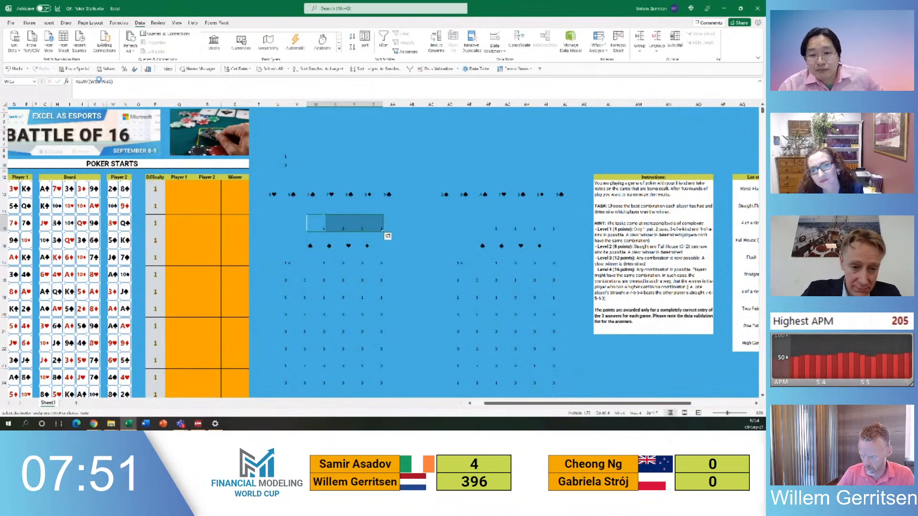
Copy the suit-total formula from W15 into AF15:AI15 for the second player's suit counts
key("ctrl+Right")
key("Right")
key("Right")
key("Right")
key("Right")
key("Right")
key("shift+Right")
key("shift+Right")
key("shift+Right")
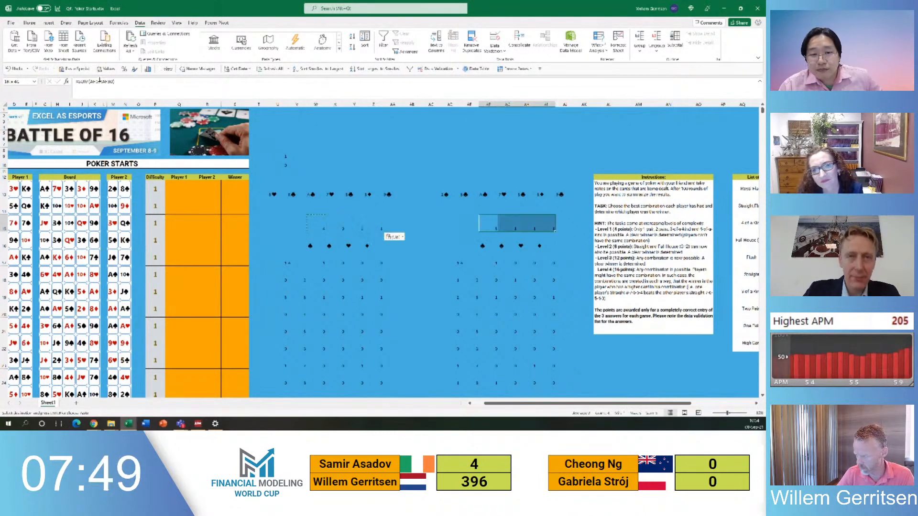
key("Down")
key("Down")
key("Down")
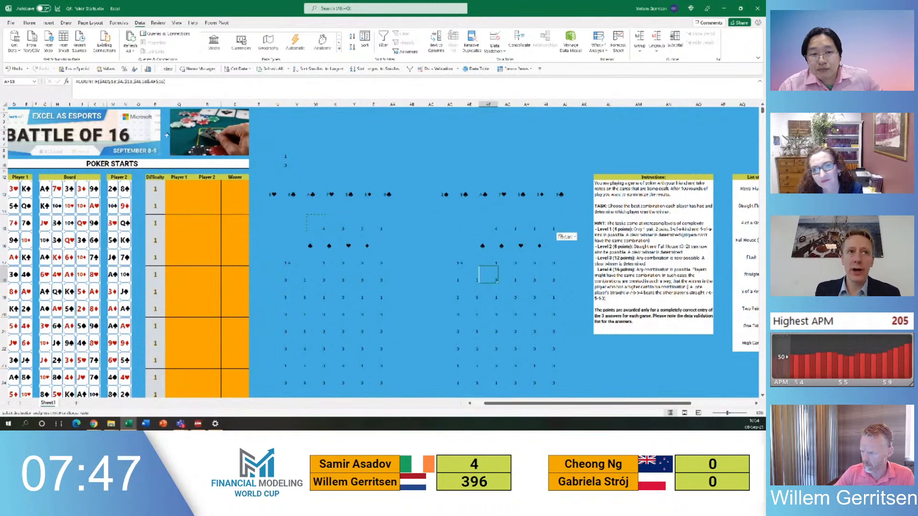
scroll(362, 252, "down", 3)
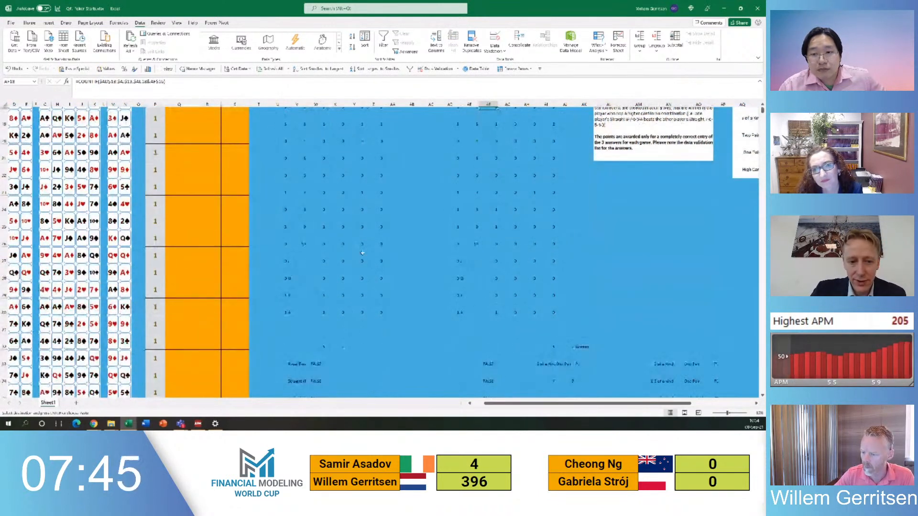
scroll(362, 252, "down", 4)
left_click(314, 265)
left_click(314, 256)
left_click_drag(314, 245, 310, 232)
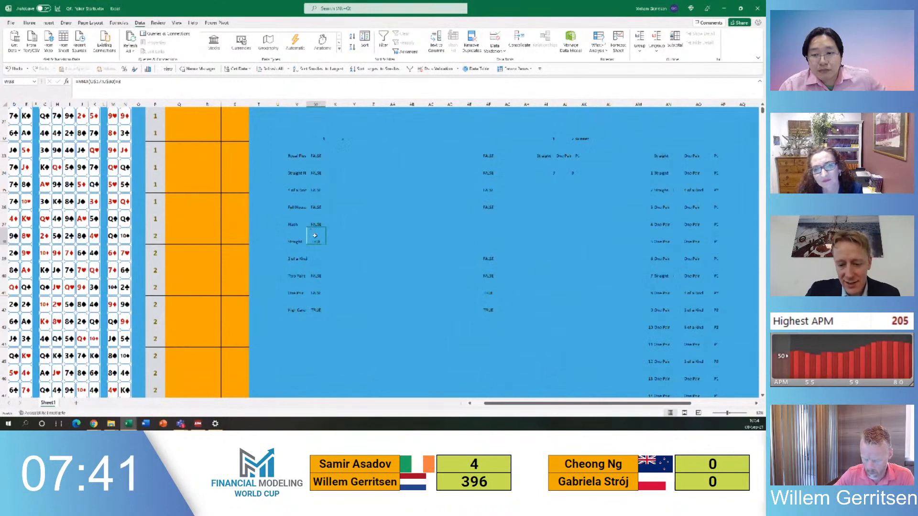
left_click(314, 243)
scroll(314, 244, "up", 2)
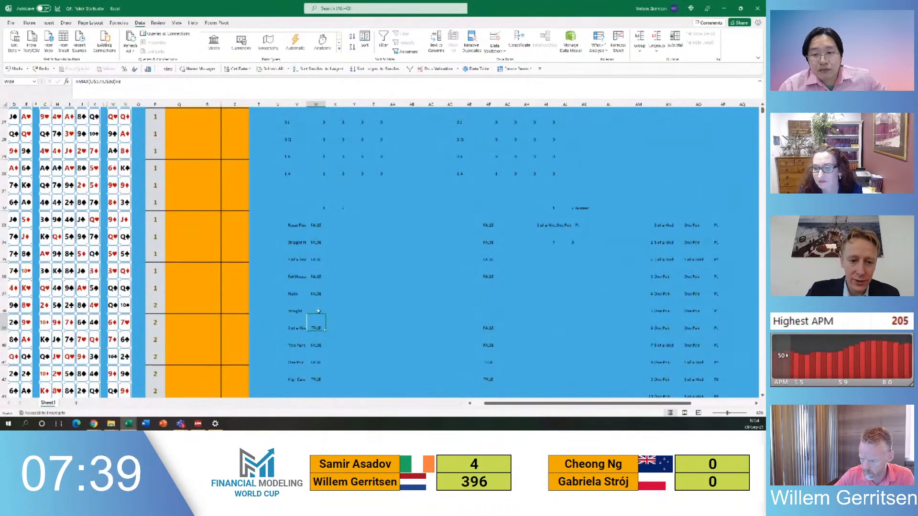
Enter =MIN(U18:U22) in AA22 beside the rank counts to check five consecutive ranks for a straight
left_click(317, 290)
scroll(329, 215, "up", 4)
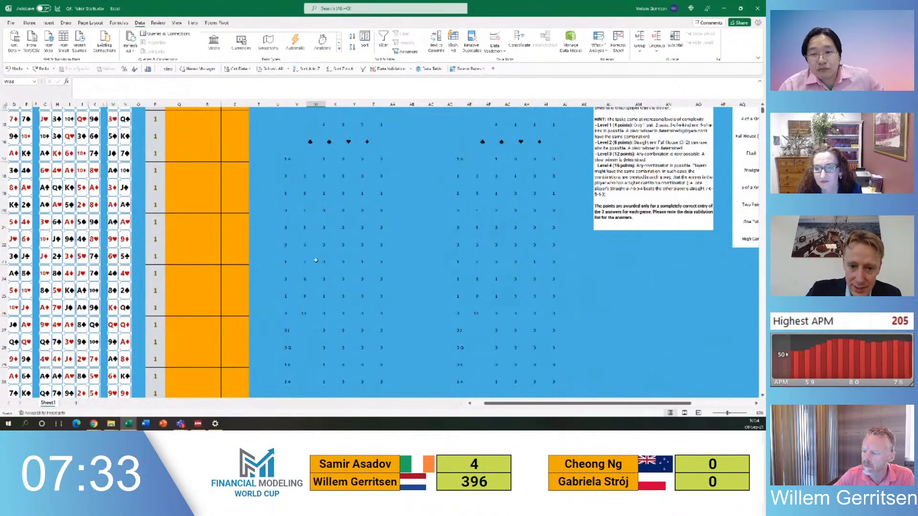
left_click(398, 195)
left_click(394, 189)
left_click(399, 160)
key("Down")
key("Down")
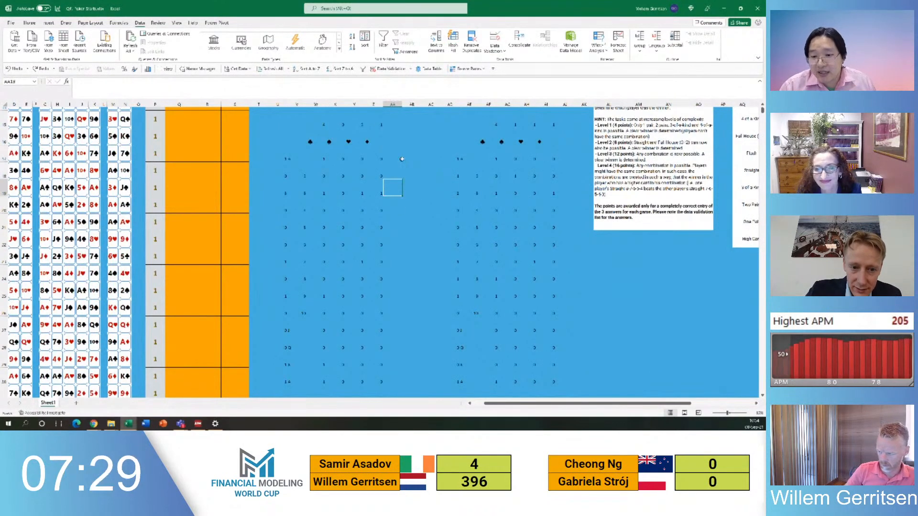
type("=max(")
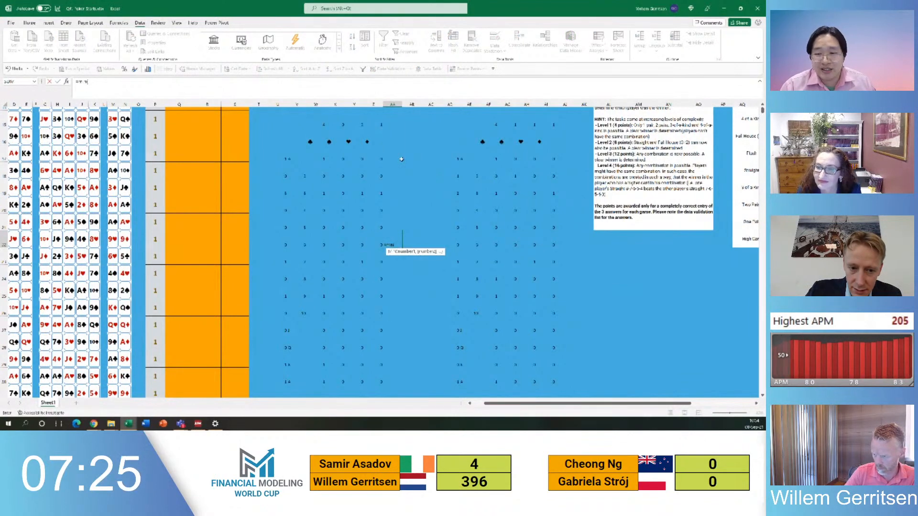
key("Escape")
key("Left")
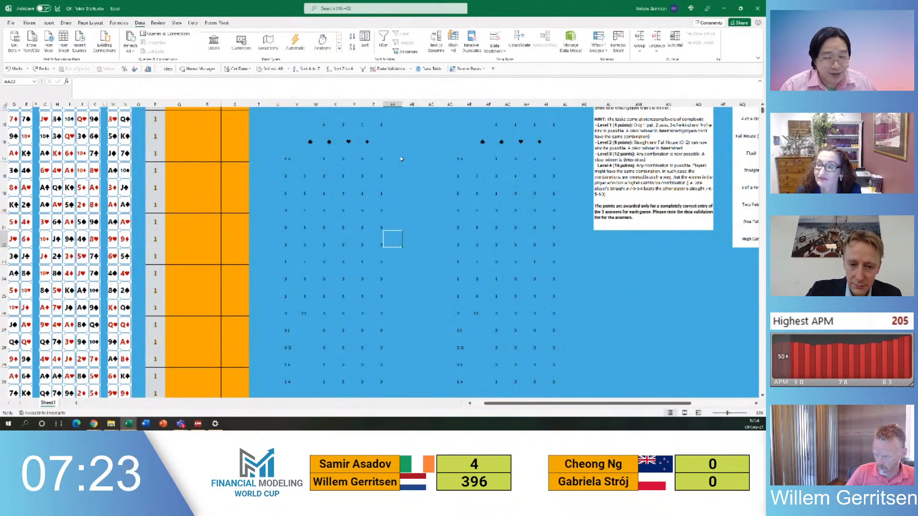
type("=min(")
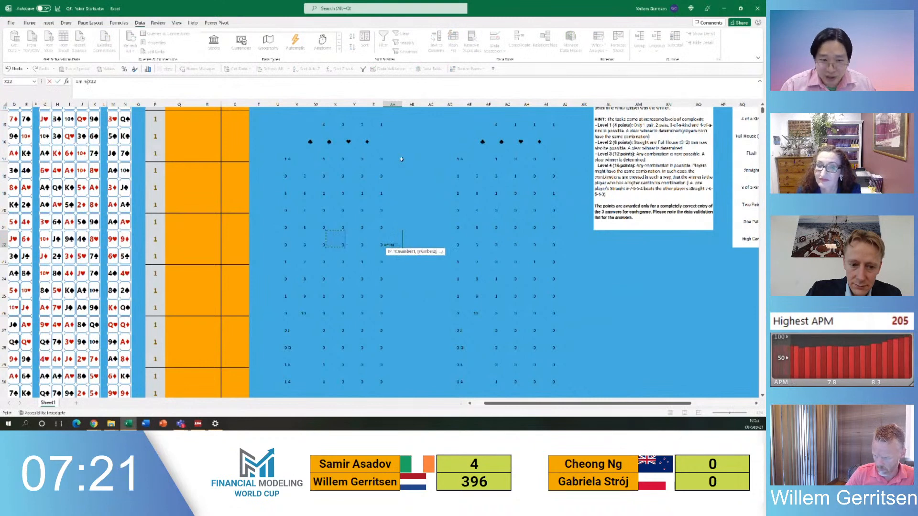
key("Left")
key("shift+Up")
key("shift+Up")
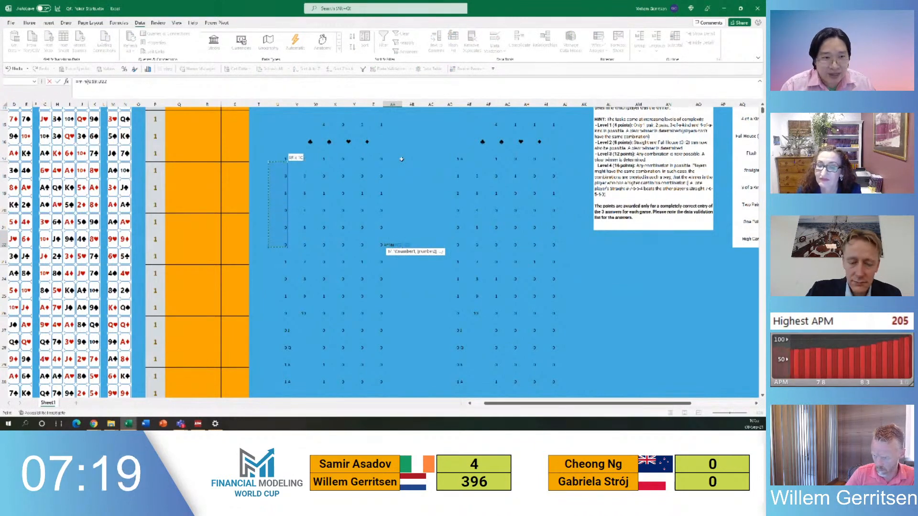
key("Return")
Copy the five-rank minimum formula from AA22 into AA21
key("Up")
key("Up")
key("Down")
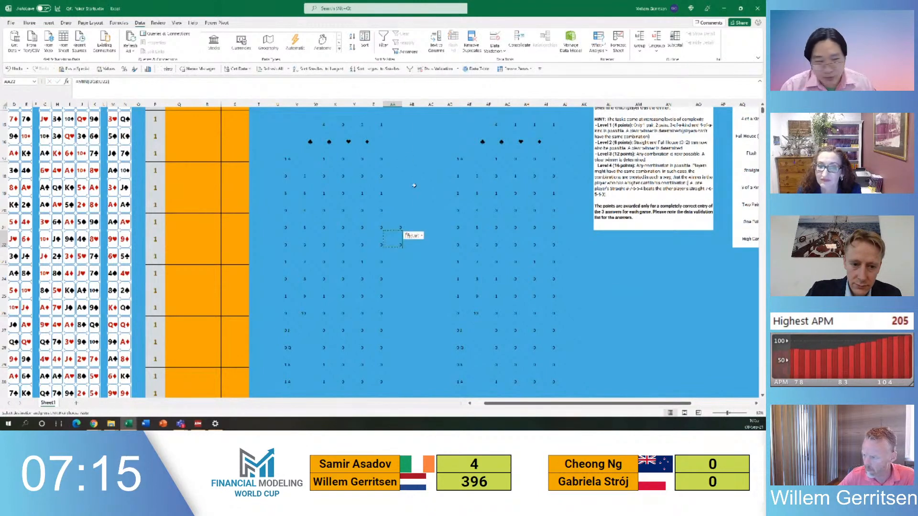
scroll(398, 227, "down", 2)
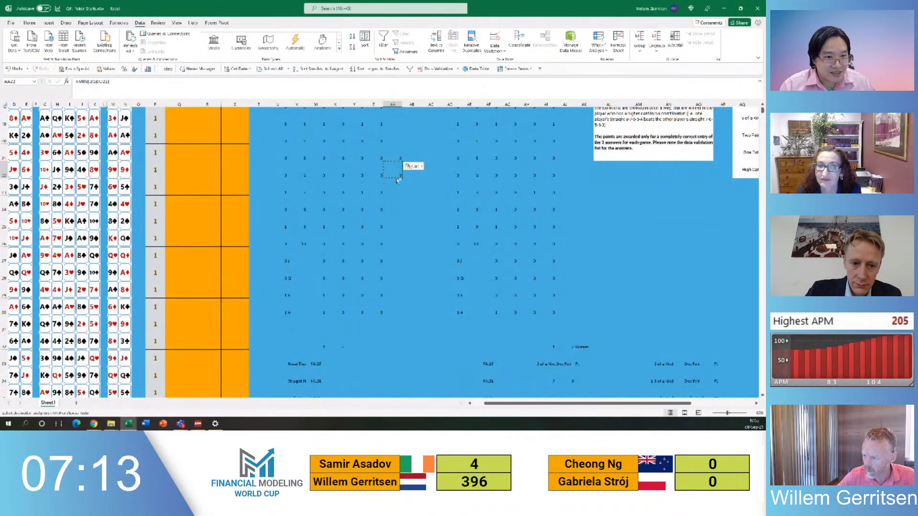
Fill the five-rank minimum formula from AA21 down through AA30 for the first player's straight check
left_click_drag(395, 172, 388, 292)
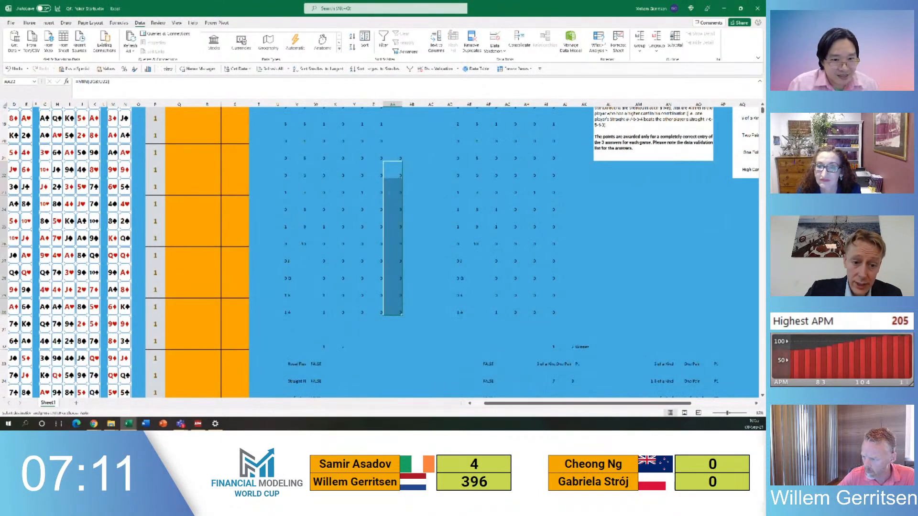
left_click(392, 159)
key("ctrl+c")
left_click_drag(392, 164, 392, 311)
key("ctrl+v")
Copy the five-rank minimum formulas from AA21:AA30 into AJ21:AJ30 for the second player's straight check
key("ctrl+c")
left_click_drag(564, 149, 565, 311)
key("ctrl+v")
left_click(381, 153)
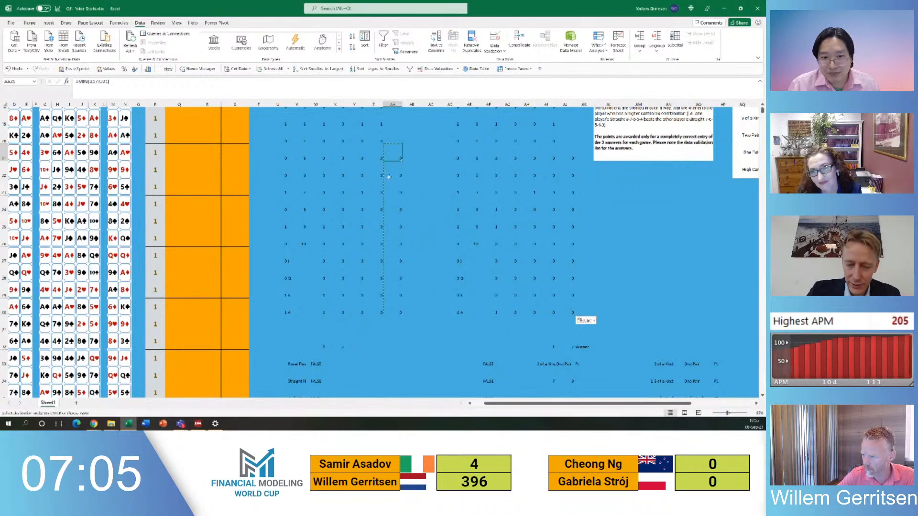
Enter =SUM(AA21:AA30)>0 in W38 as the first player's straight flag
scroll(368, 239, "down", 2)
left_click(313, 381)
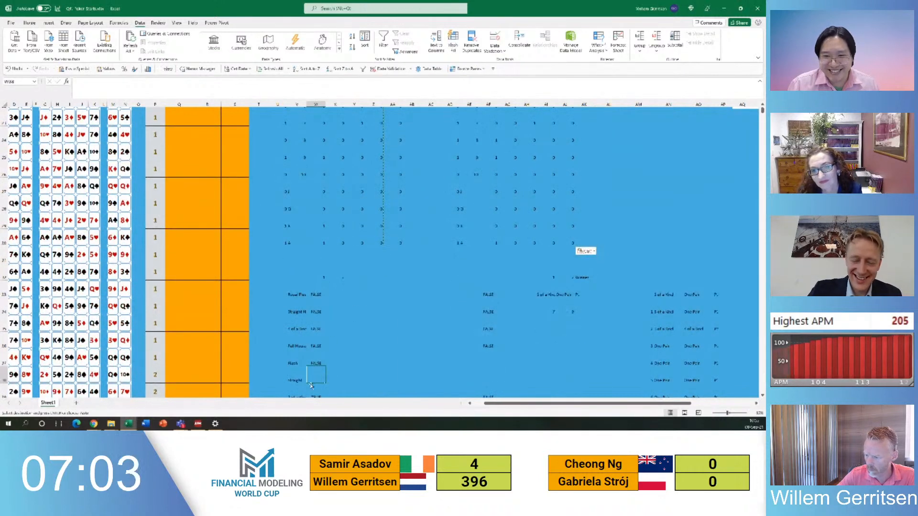
type("=")
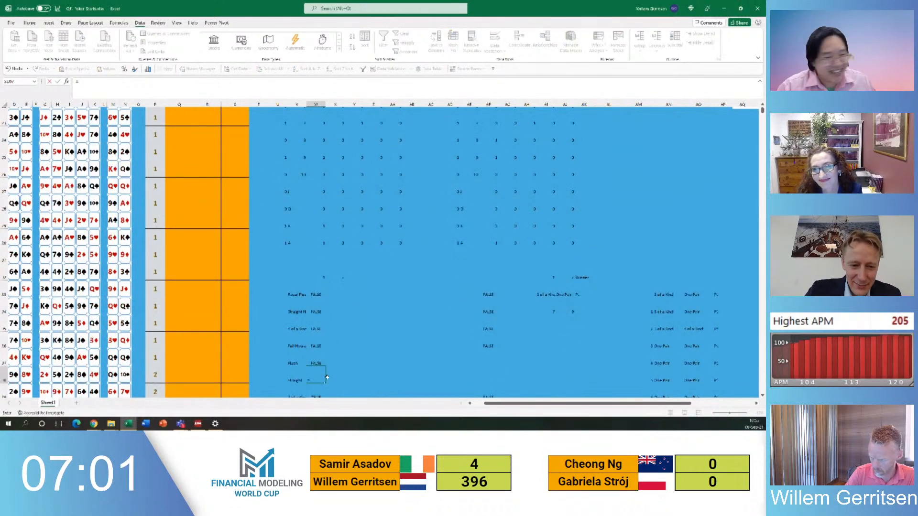
type("su")
key("Tab")
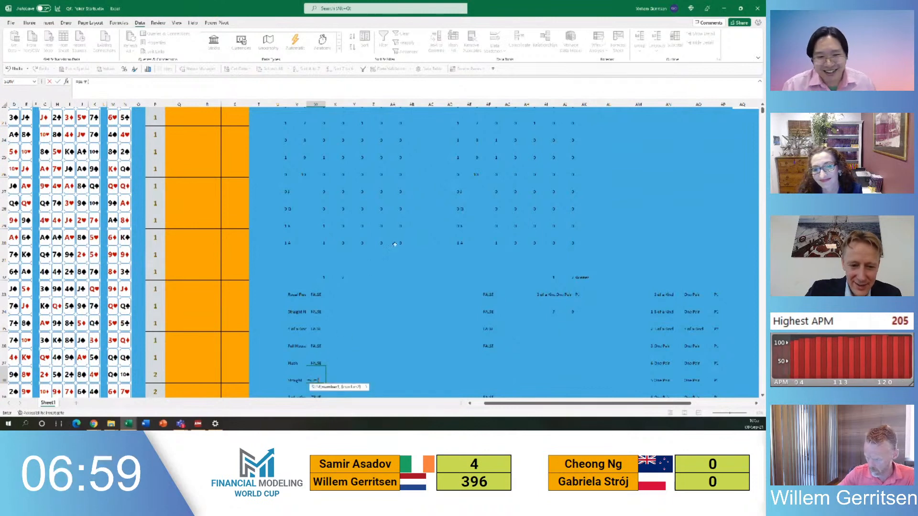
key("ctrl+shift+Up")
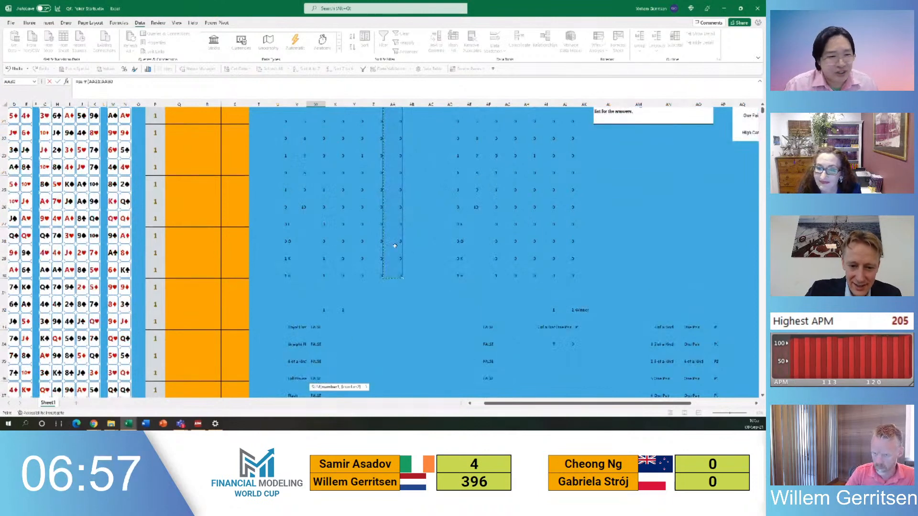
type(")>0")
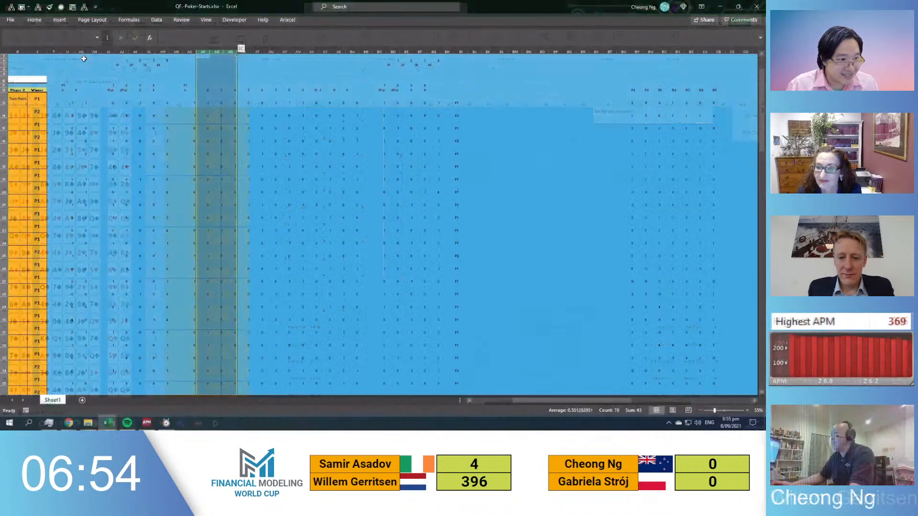
Hide the second player's intermediate rank-count columns AP:AZ and return to the start of the sheet
left_click_drag(246, 51, 345, 52)
key("ctrl+0")
key("ctrl+Home")
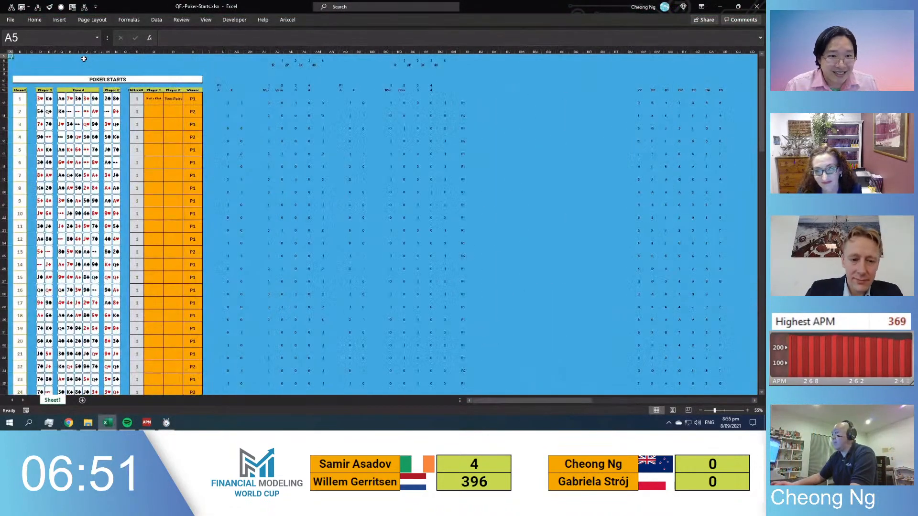
Examine round 2's cards and both players' count and combination columns across row 14 up to the winner formula in BI14
key("Down")
key("Down")
key("Down")
key("Down")
key("Down")
key("Down")
key("Down")
key("Right")
key("Down")
key("Right")
key("Right")
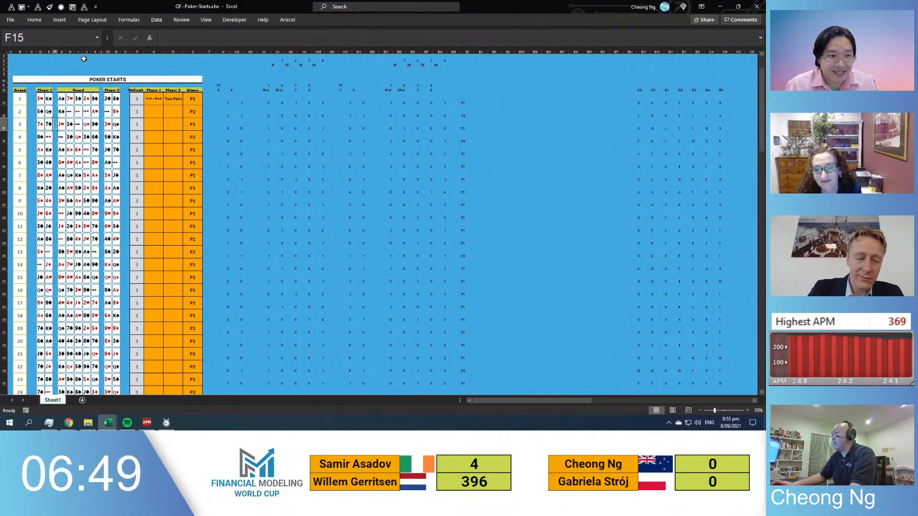
key("Right")
key("Right")
key("Right")
key("Right")
key("Right")
key("Right")
key("Up")
key("Right")
key("Right")
key("Right")
key("Right")
key("Right")
key("Right")
key("Right")
key("Right")
key("Right")
key("Right")
key("Right")
key("Right")
key("Down")
key("Up")
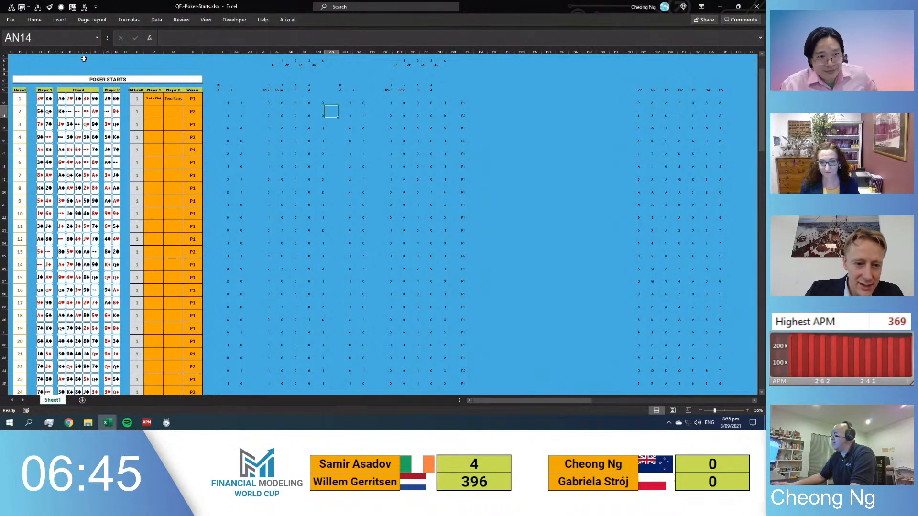
key("Right")
key("Right")
key("Right")
key("Right")
key("Right")
key("Right")
key("Right")
key("Right")
key("Right")
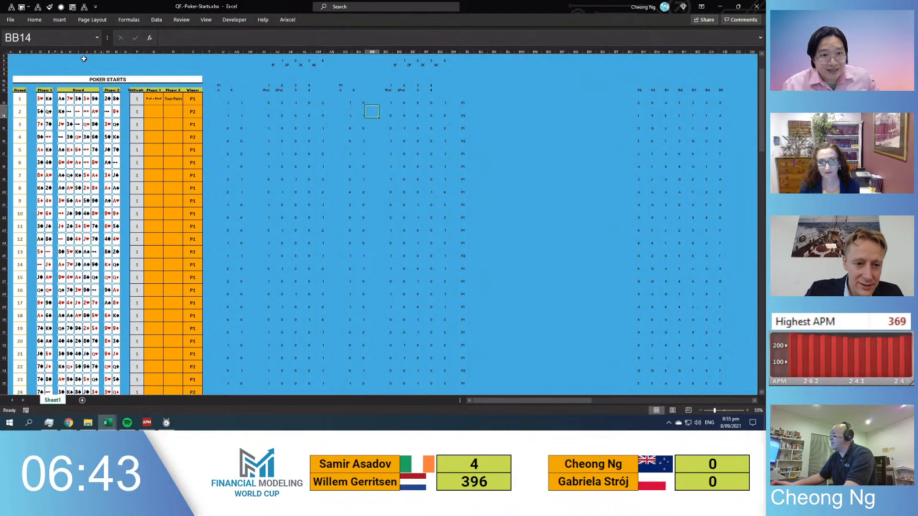
key("Escape")
key("Left")
key("Left")
key("Left")
key("Right")
key("Right")
key("Right")
key("Right")
key("Right")
key("Right")
key("Right")
key("Right")
key("Right")
key("Right")
key("Right")
key("Right")
key("Right")
key("Right")
key("Right")
key("Right")
key("Right")
key("Right")
key("Right")
key("Right")
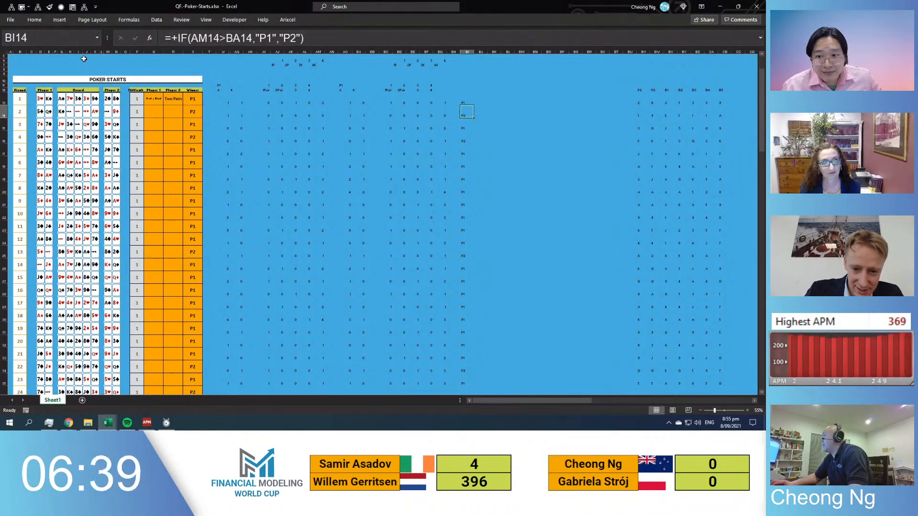
Examine the suit-extraction columns, the level instructions and the list of poker combinations at the far end of the sheet
key("Right")
key("Right")
key("Right")
key("Right")
key("Right")
key("Right")
key("Right")
key("Right")
key("Right")
key("Right")
key("Right")
key("ctrl+Right")
key("ctrl+Left")
key("ctrl+Left")
key("Right")
key("Left")
key("Left")
key("Left")
key("Left")
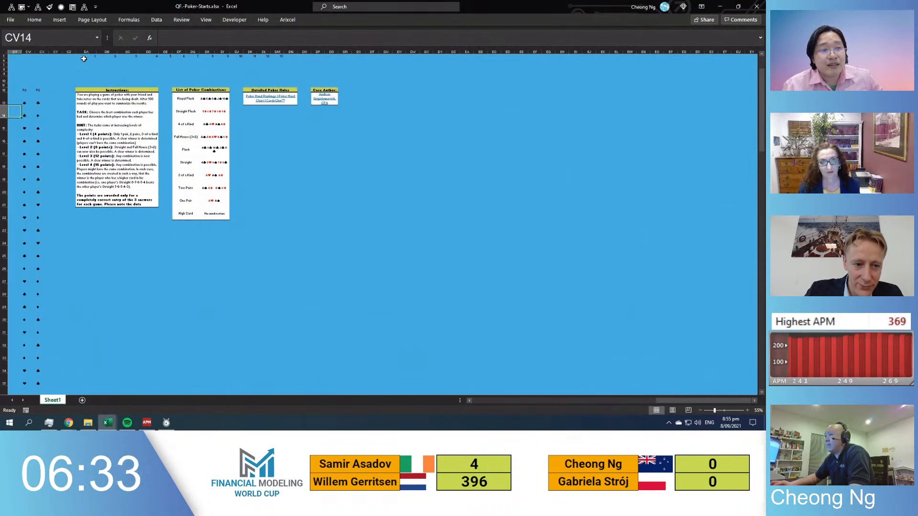
scroll(66, 81, "up", 1)
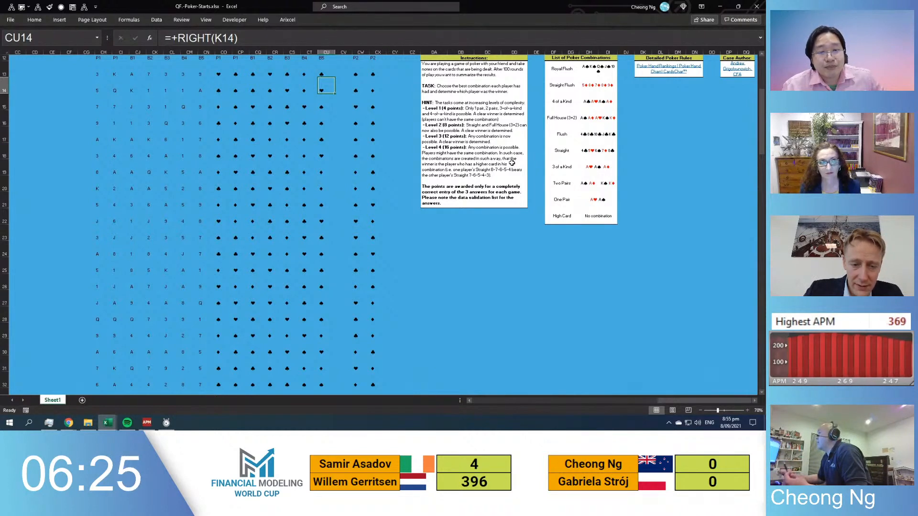
left_click(595, 217)
left_click(297, 80)
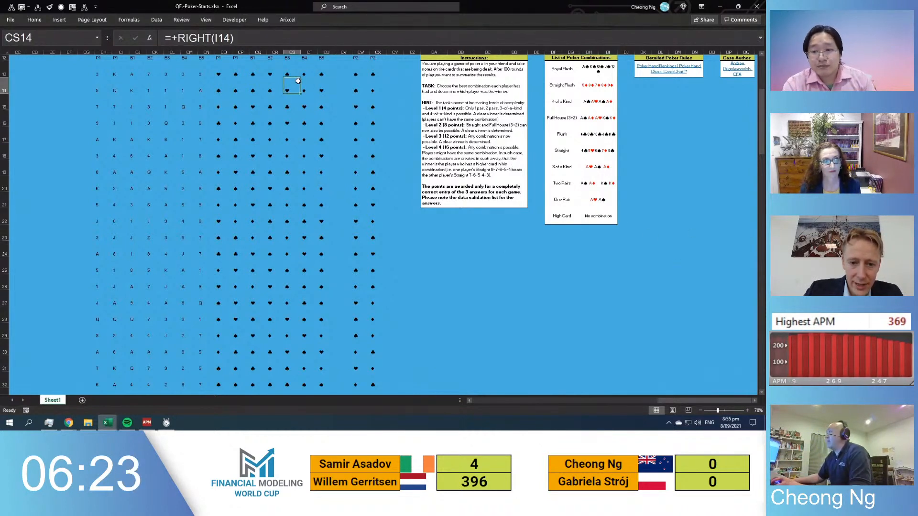
Review row 14's extracted card ranks and the second player's combination flags and rank-count formulas back from CS14
key("Left")
key("Left")
key("Left")
key("Left")
key("Left")
key("Left")
key("Left")
key("Left")
key("Left")
key("Left")
key("Left")
key("Left")
key("Left")
key("Left")
key("Left")
key("Left")
key("Left")
key("Left")
key("Left")
key("Left")
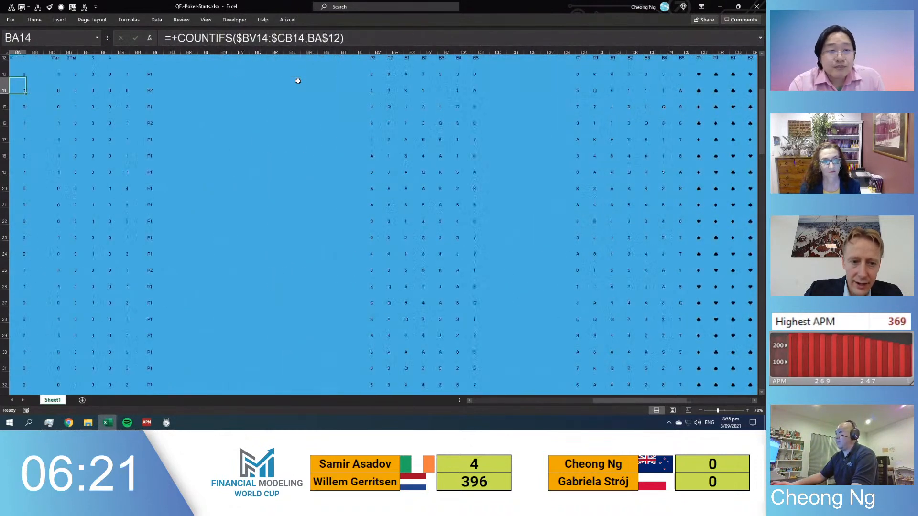
key("Left")
key("Left")
key("Left")
key("Left")
key("Left")
key("Left")
key("Left")
key("Left")
key("Left")
key("Left")
Check the second player's pair and of-a-kind flag formulas in row 13 and select the winner column BI
key("Right")
key("Right")
key("Right")
key("Right")
key("Up")
key("Right")
key("Right")
key("Right")
key("Right")
key("Right")
key("Right")
key("Right")
key("Right")
key("Right")
key("Right")
key("Right")
key("Right")
key("Right")
key("Right")
key("Right")
key("Right")
key("Right")
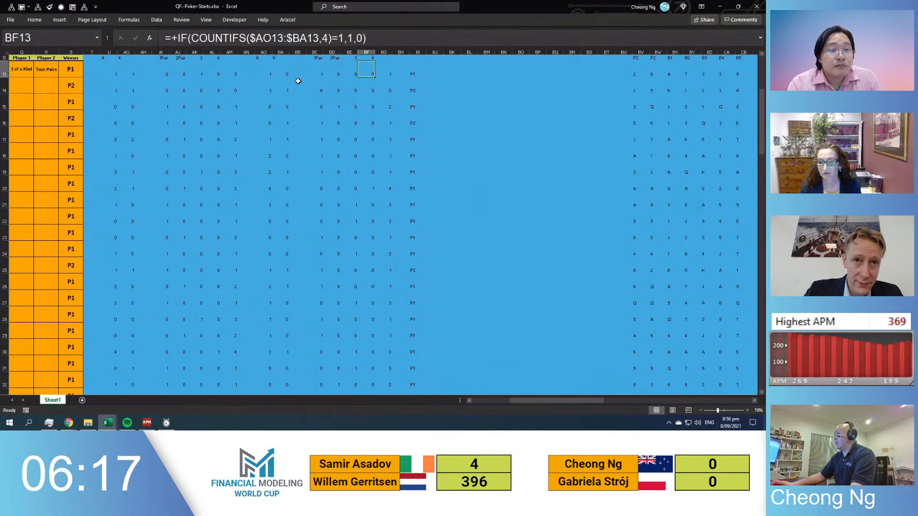
key("ctrl+space")
scroll(538, 162, "up", 2)
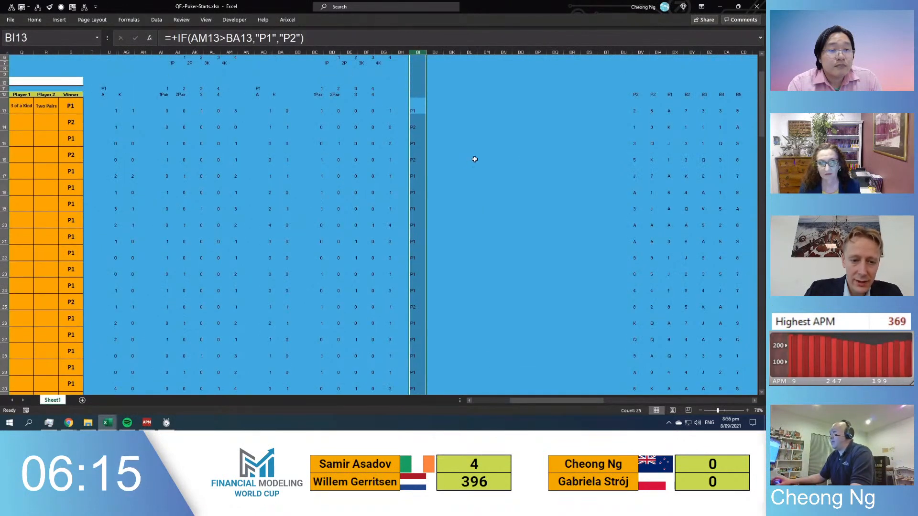
Check row 13's cell that the winner formula uses for Player 2 and the first player's SUMPRODUCT score formula in AM13
left_click(349, 124)
left_click(282, 109)
key("F2")
key("Escape")
key("Left")
key("Left")
key("Left")
key("F2")
key("Escape")
key("F2")
key("Escape")
key("F2")
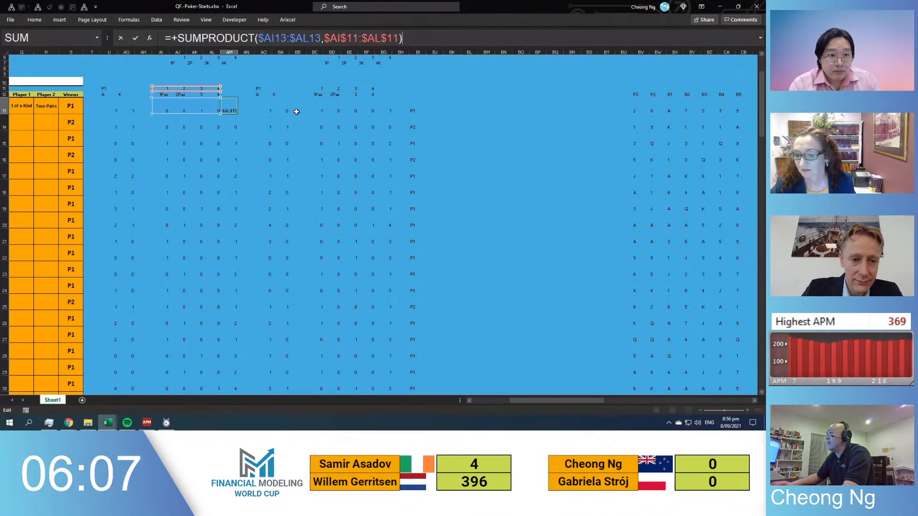
key("Escape")
Insert a blank column directly after the first player's score column AM
key("Right")
key("ctrl+space")
key("ctrl+plus")
key("Left")
key("Right")
key("Down")
type("69")
key("Escape")
type("+")
key("Escape")
key("Up")
type("+IF(")
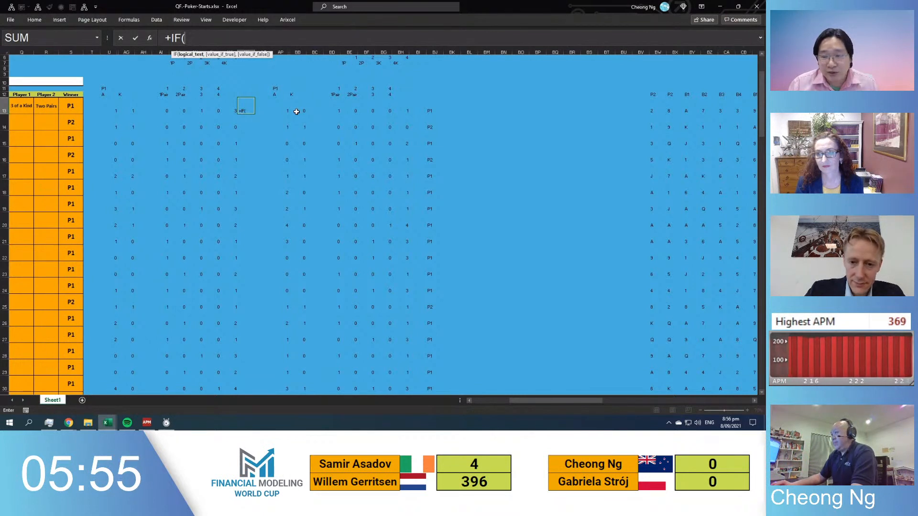
key("Escape")
type("+IF(AM13=90")
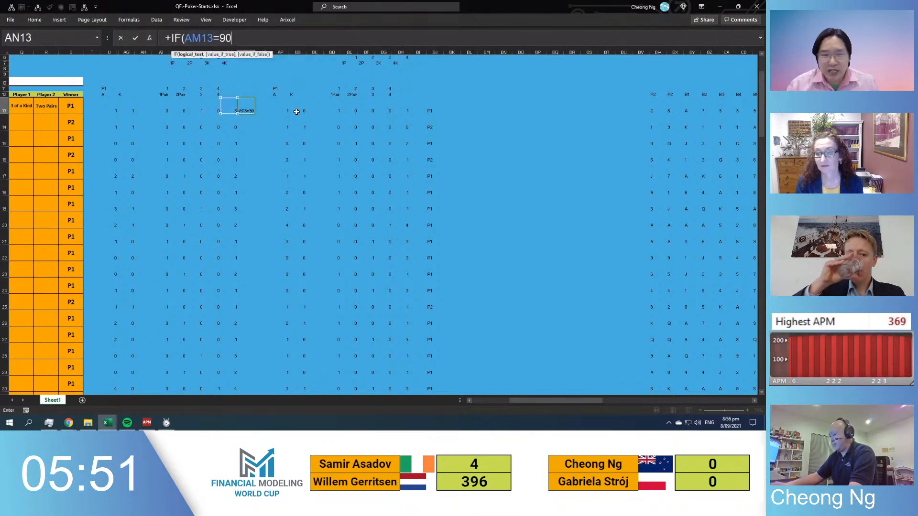
key("Escape")
Set Player 1's combination for the game in row 15 to One Pair in Q15
key("Left")
key("Left")
key("Left")
key("Left")
key("Left")
key("Right")
key("Down")
key("Down")
key("Left")
key("Left")
key("Left")
key("Left")
key("Left")
key("Left")
key("Left")
key("Left")
key("Left")
key("Left")
key("Left")
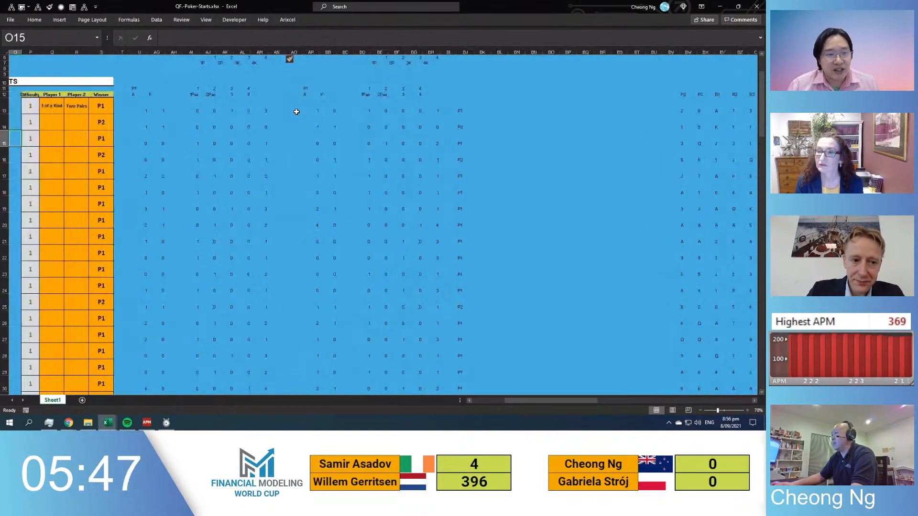
key("Right")
key("Right")
key("Right")
key("Right")
key("Down")
key("Down")
key("Left")
key("Up")
key("Up")
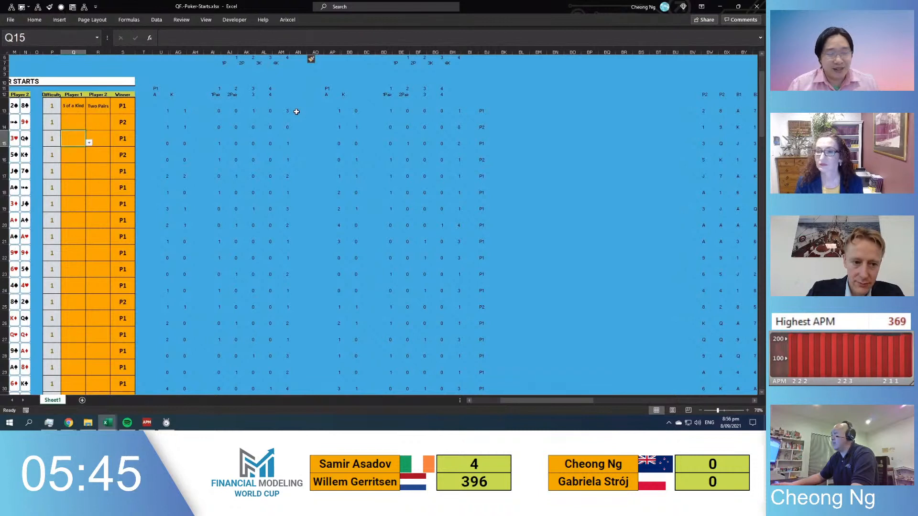
key("alt+Down")
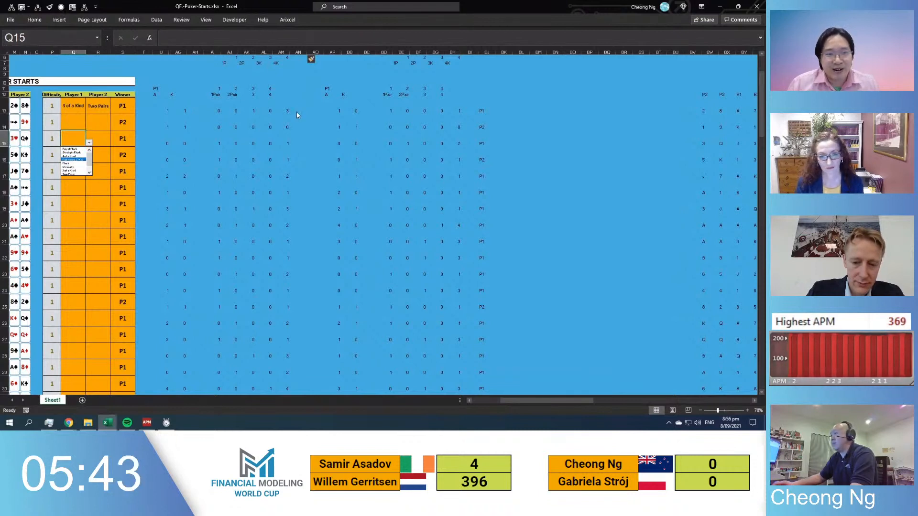
key("Up")
key("Down")
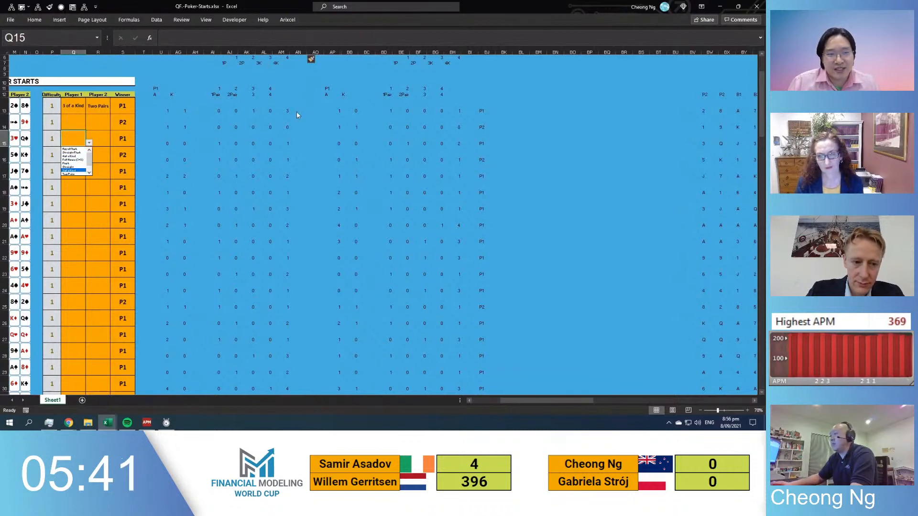
key("Down")
key("Return")
key("Tab")
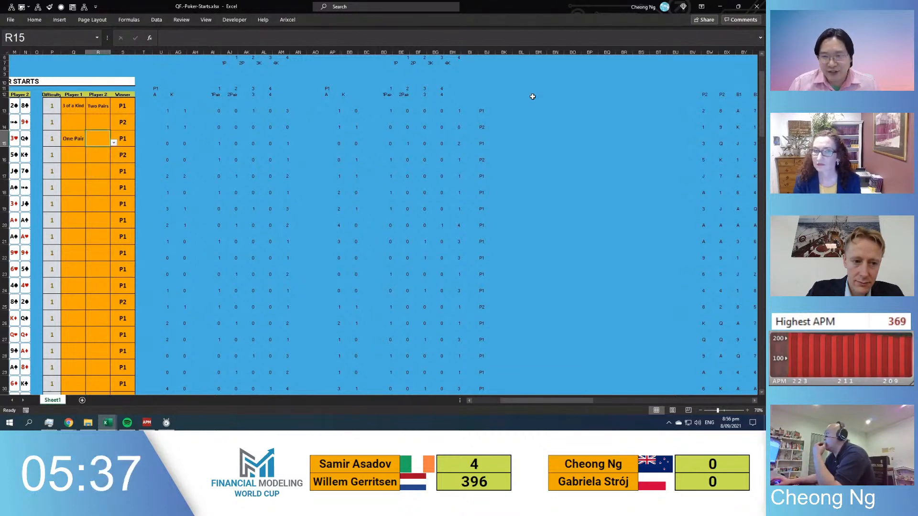
Inspect row 15's second-player score formula in BH15 and the winner formula in BJ15
left_click(459, 140)
key("F2")
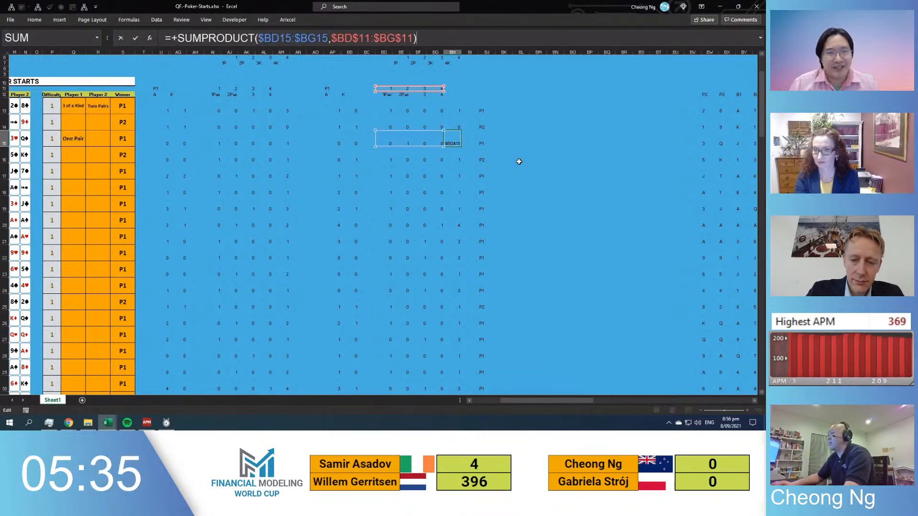
key("Tab")
key("Tab")
key("F2")
key("Escape")
key("Left")
key("Left")
key("Right")
key("Right")
key("F2")
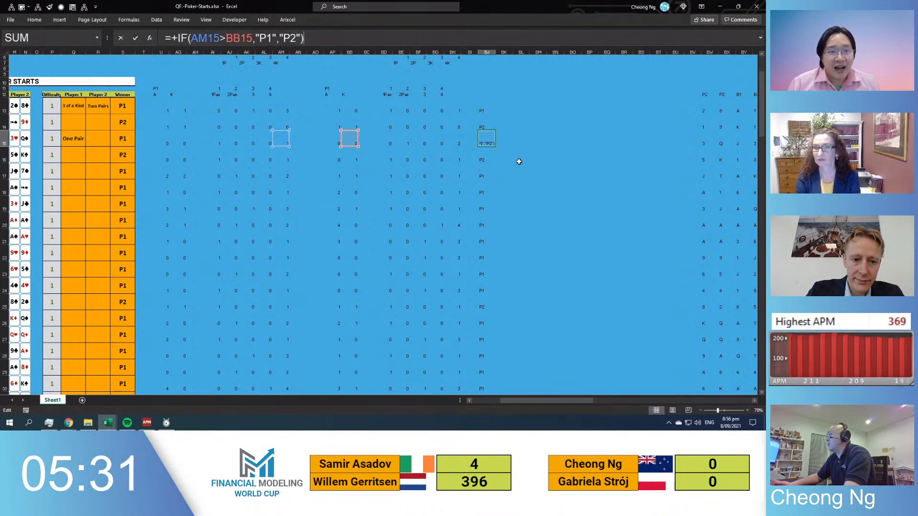
Correct the winner formula in BJ13 to compare AM13 with BH13 and apply it down the level 1 rows
left_click(482, 106)
key("F2")
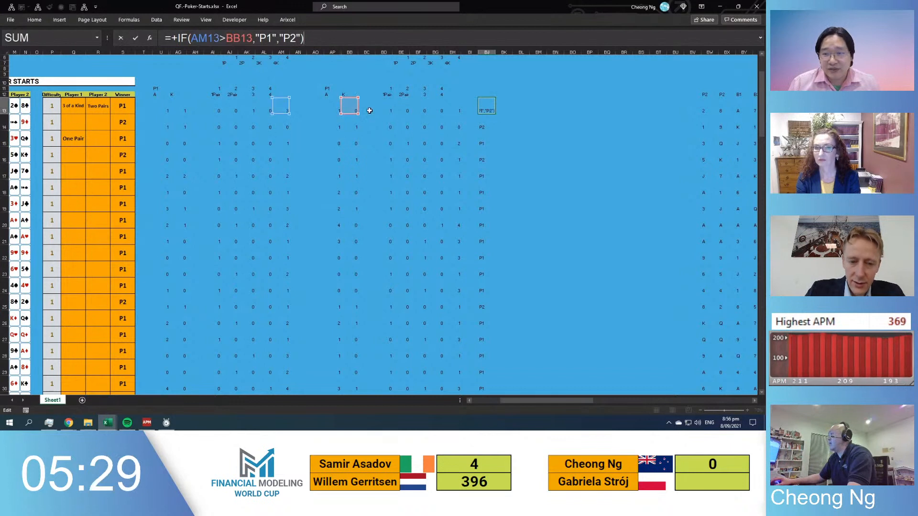
left_click(355, 104)
left_click(491, 107)
key("F2")
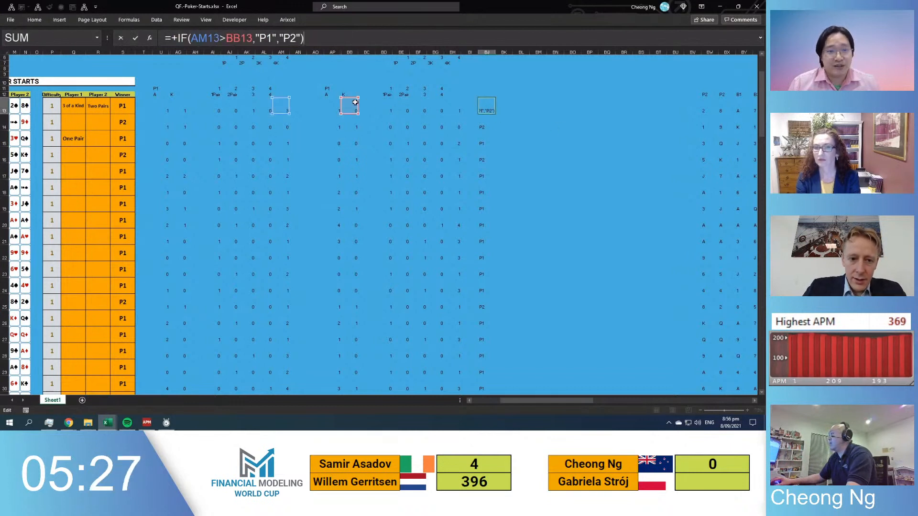
left_click_drag(358, 101, 454, 113)
key("Return")
key("Up")
key("ctrl+shift+Down")
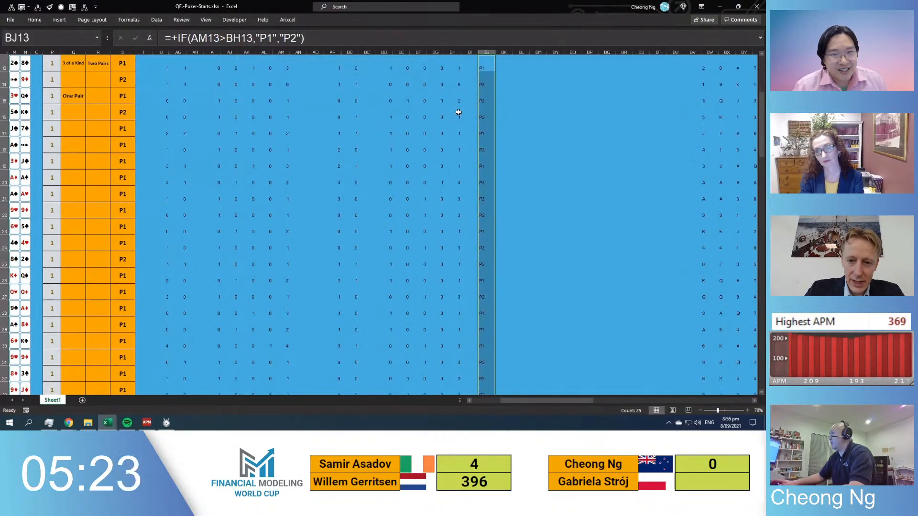
Copy the recalculated level 1 winners and paste them as values into the Winner column starting at S13
key("ctrl+c")
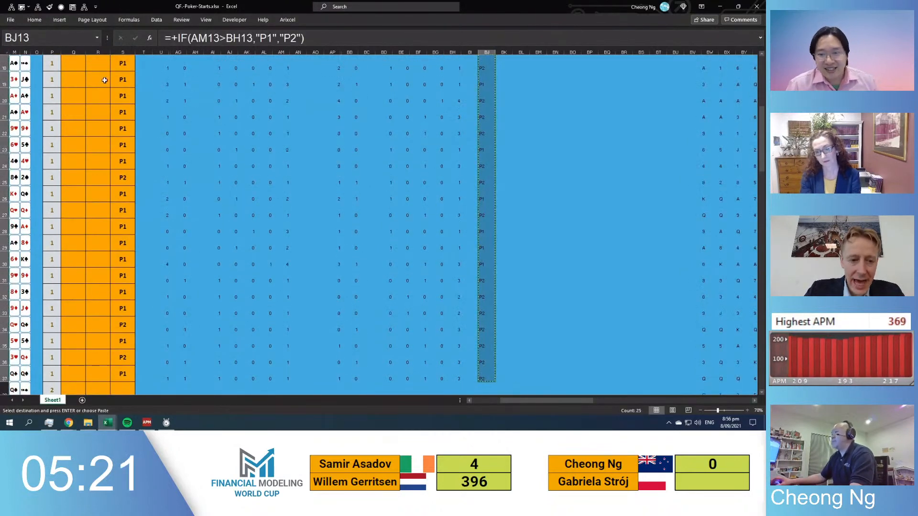
left_click(117, 61)
scroll(152, 108, "up", 4)
key("Up")
key("ctrl+Up")
key("Down")
key("ctrl+alt+v")
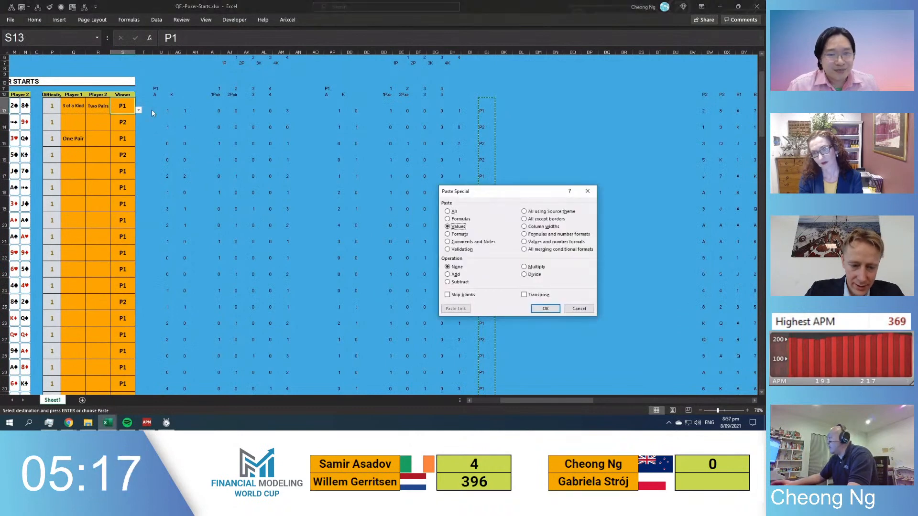
key("Return")
key("Left")
key("Down")
key("Down")
key("Left")
key("Up")
key("Right")
key("Up")
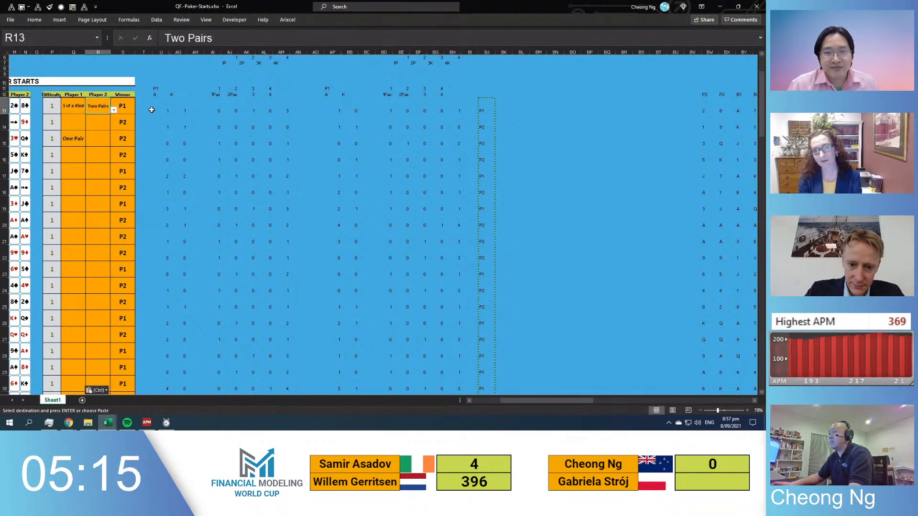
Link S13 to BJ13 with the formula +BJ13 and fill it down the Winner column
key("Right")
key("ctrl+shift+Down")
type("+")
key("Right")
key("Right")
key("Right")
key("Right")
key("Right")
key("Right")
key("Right")
key("Right")
key("Right")
key("Right")
key("Right")
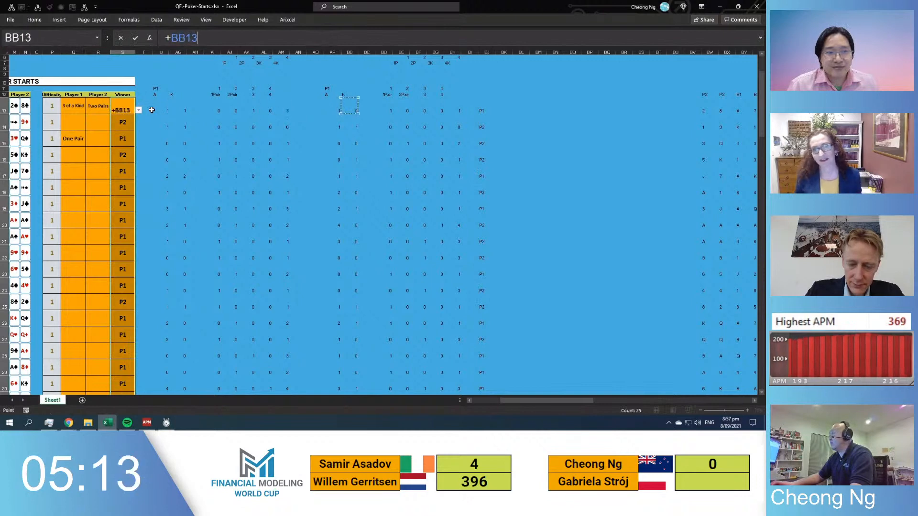
key("Return")
key("Up")
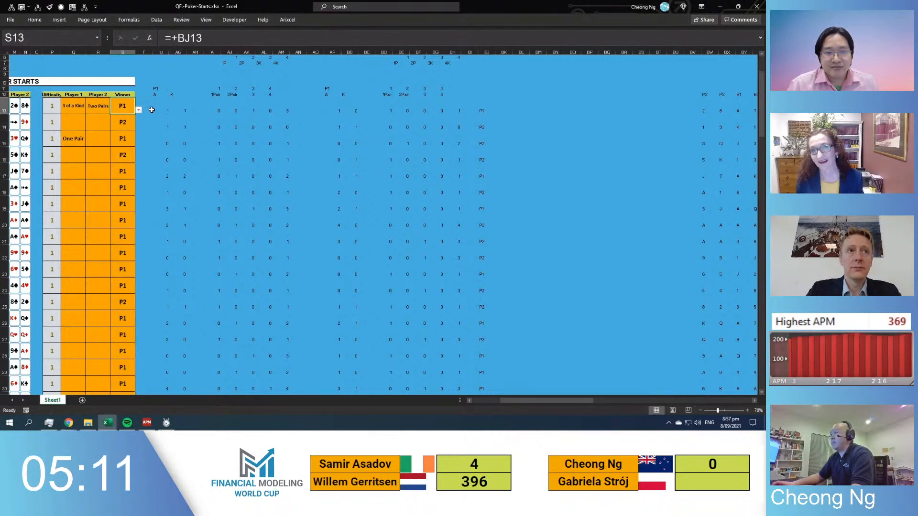
key("ctrl+shift+Down")
key("F2")
key("ctrl+Return")
Set Player 2's combination for the game in row 15 to Two Pairs in R15
key("Left")
key("Left")
key("Up")
key("Down")
key("Down")
key("Down")
key("Right")
key("Right")
key("Right")
key("Left")
key("Left")
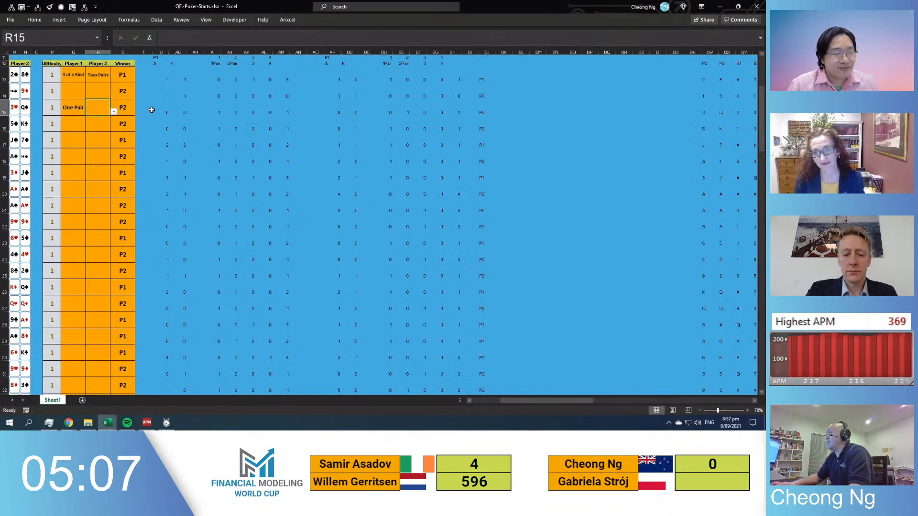
key("alt+Down")
key("Escape")
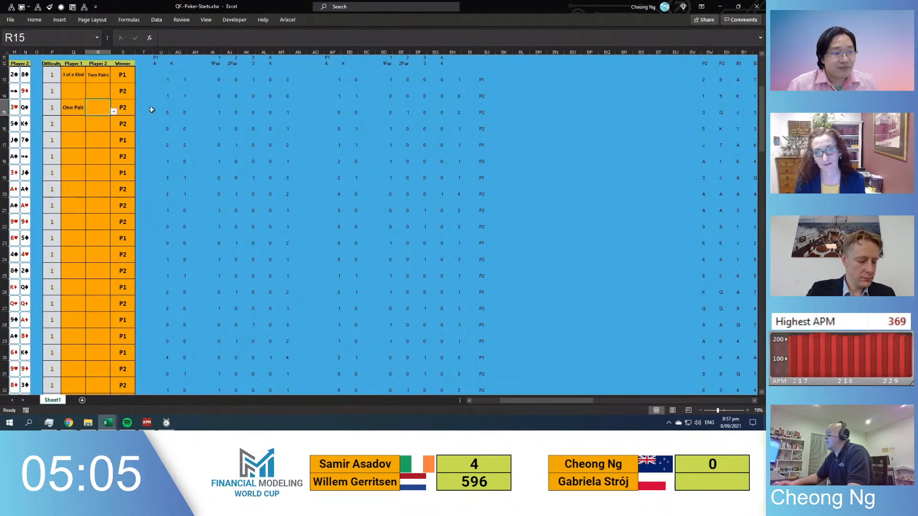
key("alt+Down")
key("Down")
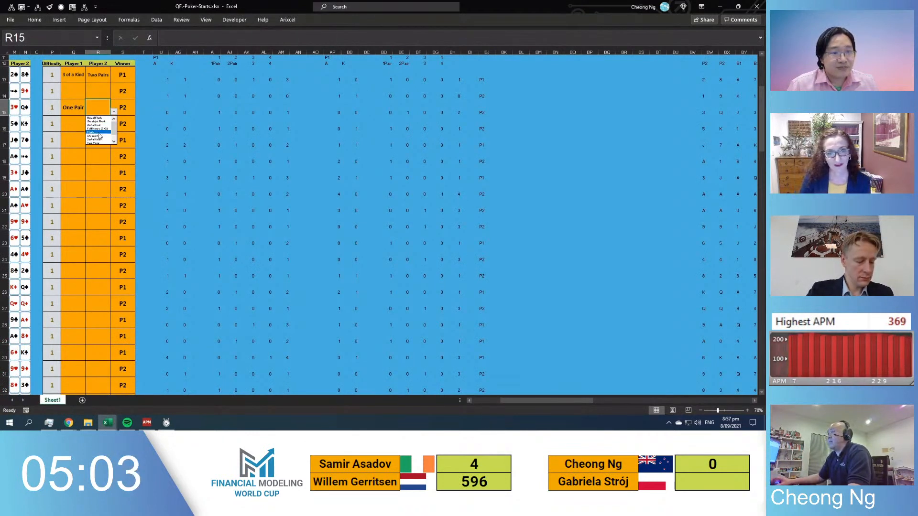
left_click(99, 143)
Compare both players' ace-count COUNTIFS formulas for row 14 in U14 and AP14
left_click(74, 91)
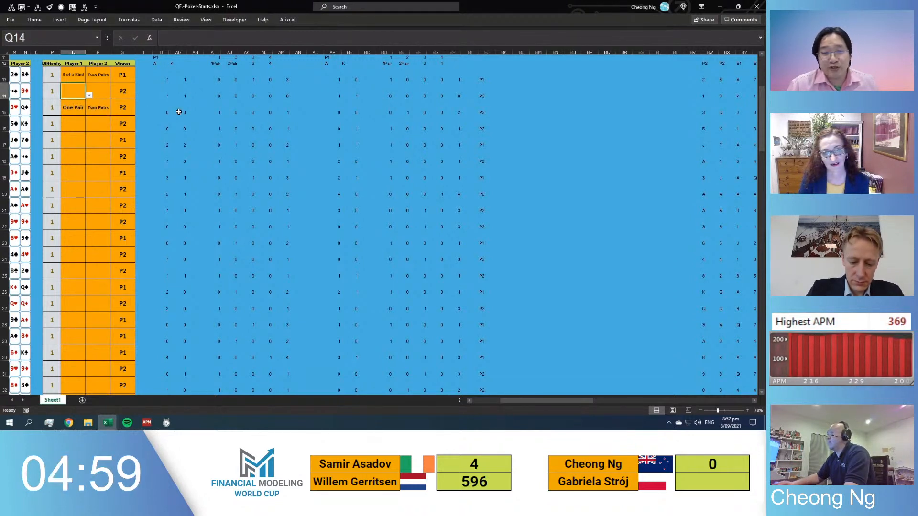
left_click_drag(177, 51, 158, 51)
left_click(166, 91)
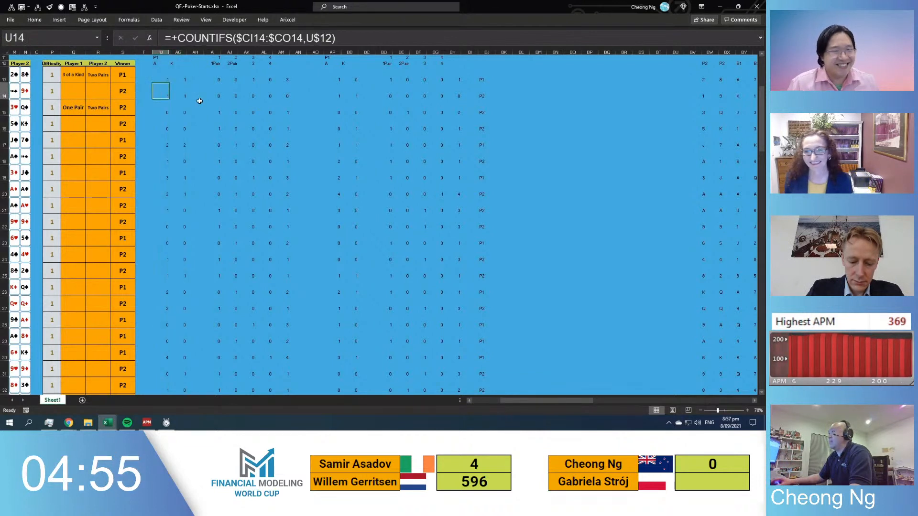
left_click(335, 92, "ctrl")
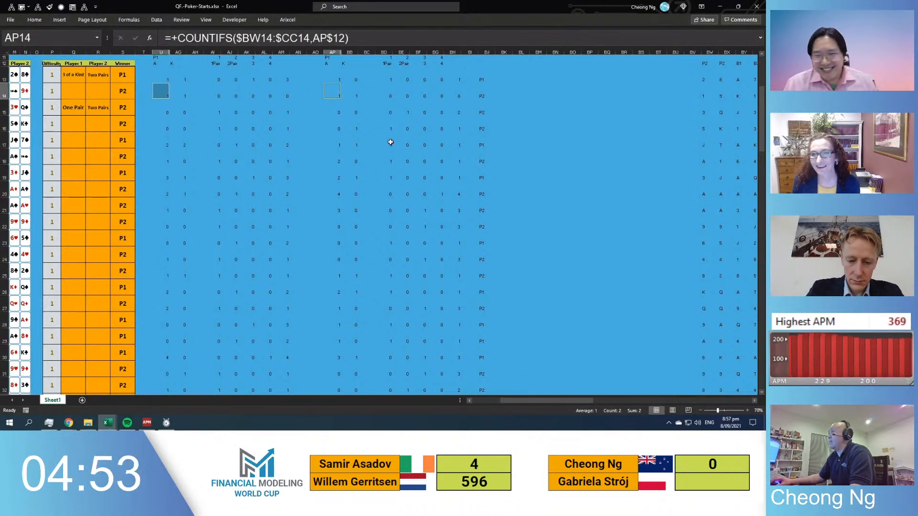
left_click(74, 78)
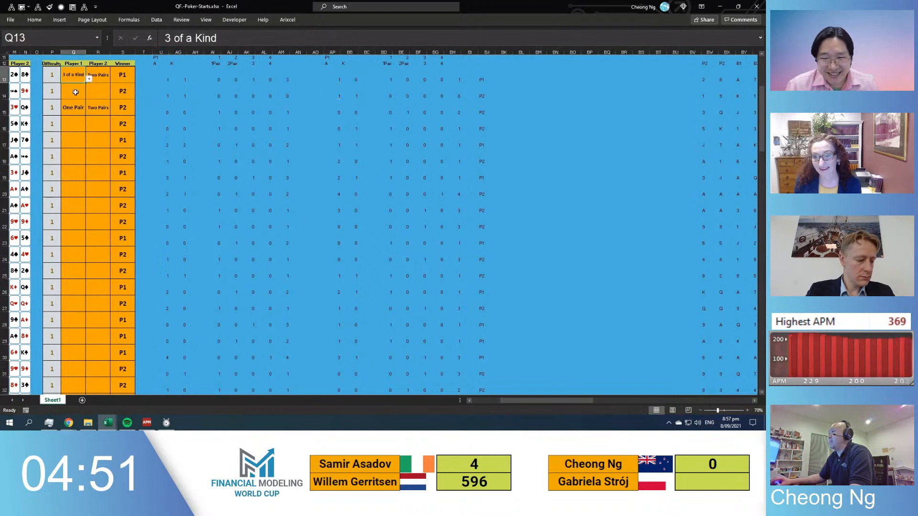
Trace the winner in S14 to its source and check the winner formulas in rows 14 and 15 of column BJ
left_click(122, 91)
key("ctrl+bracketleft")
left_click(364, 93)
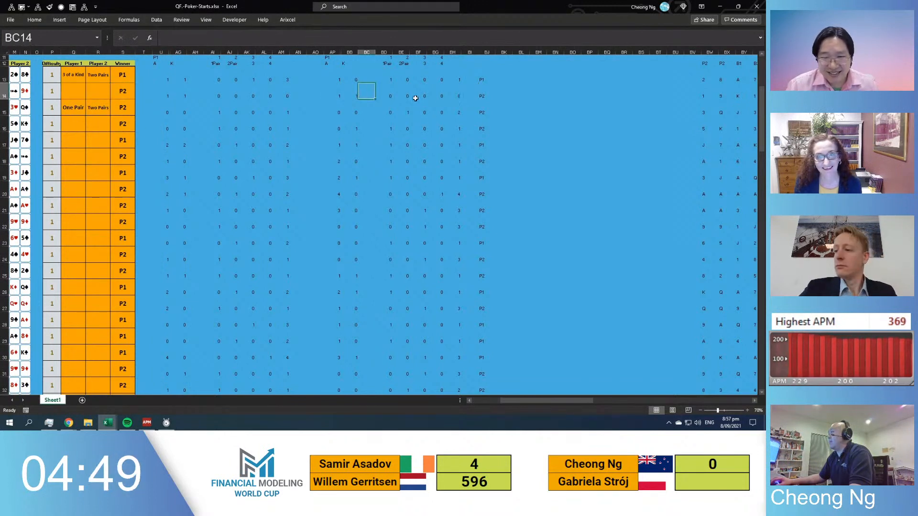
left_click(486, 94)
key("F2")
key("Escape")
key("F2")
left_click(199, 94)
left_click(481, 112)
key("F2")
key("Escape")
left_click(458, 113)
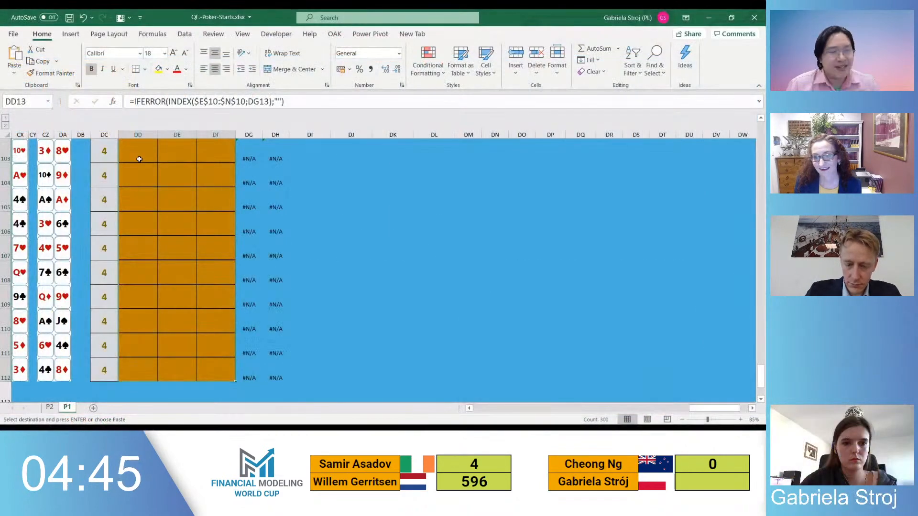
Return to the top of the P1 sheet's answer block and inspect the MATCH formula in DG13
key("alt+Tab")
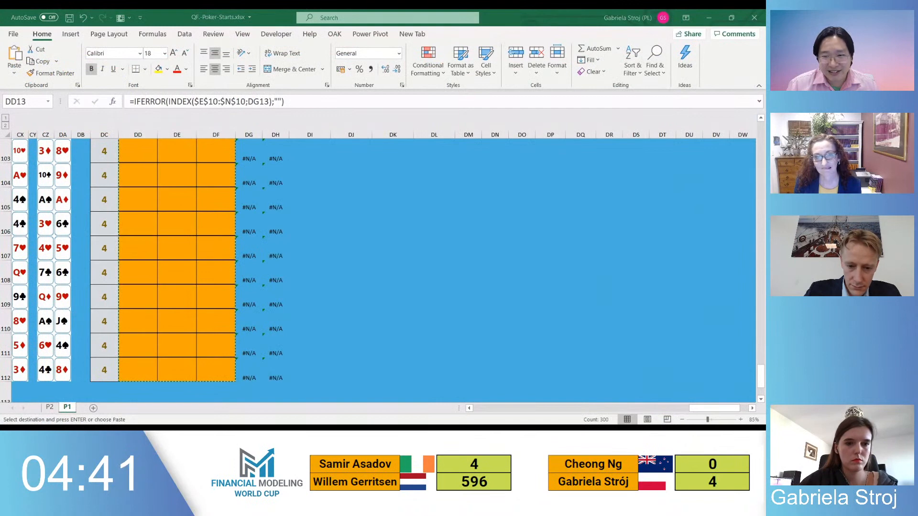
left_click(251, 327)
key("Return")
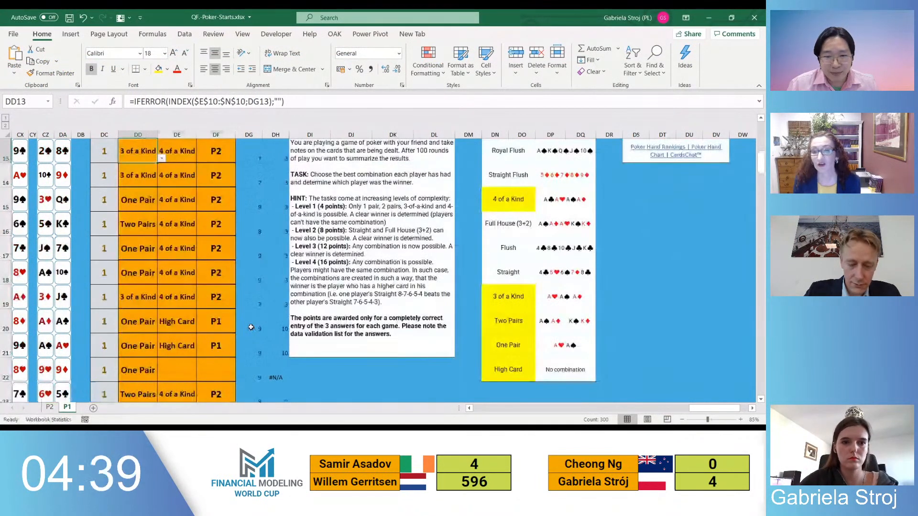
key("Right")
key("Right")
key("Right")
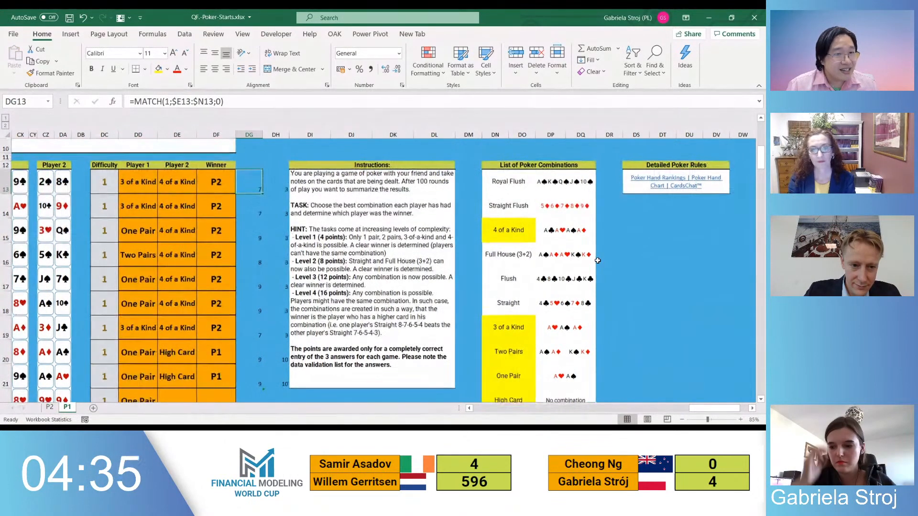
Review Straight Flush in the list of poker combinations and go back to the P1 sheet's card calculation columns
left_click(514, 197)
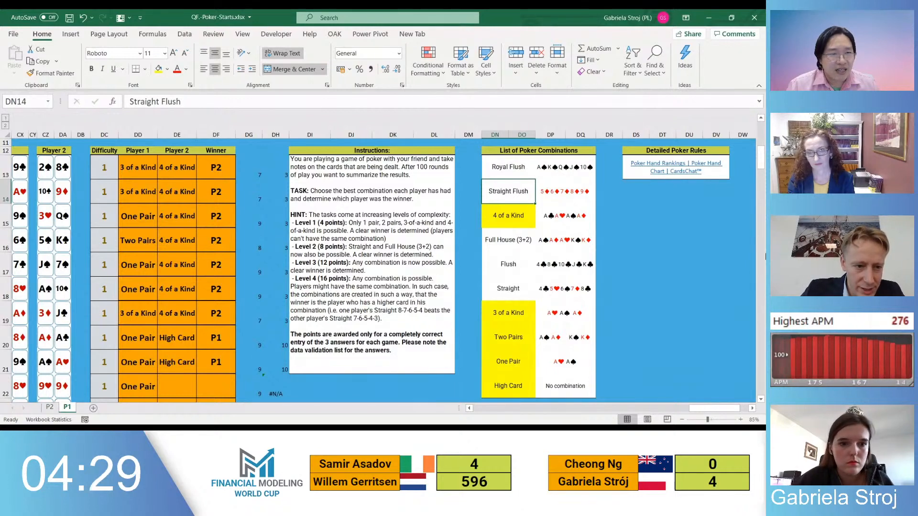
key("alt+Page_Up")
key("alt+Page_Up")
key("Up")
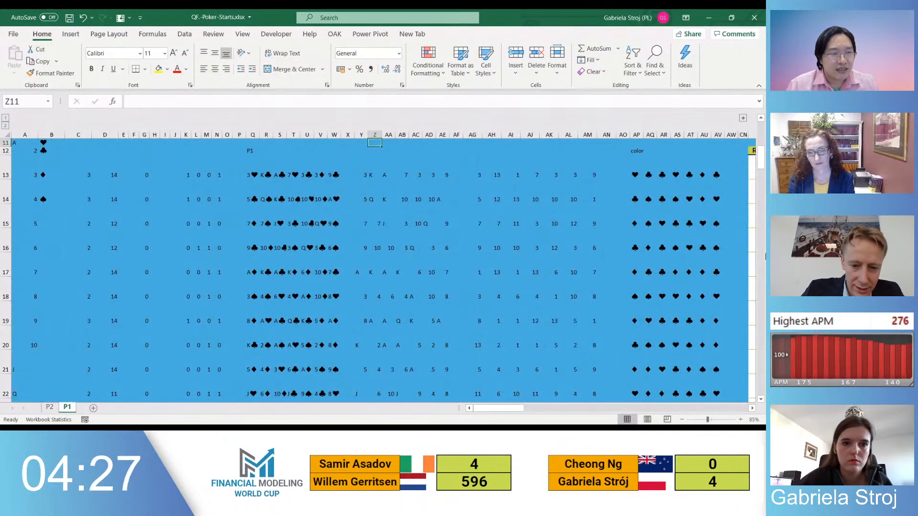
Check the High Card formula in N13 and compare it with the round 1 cards and answers on the P1 sheet
key("Left")
key("ctrl+Left")
key("ctrl+Left")
key("ctrl+Left")
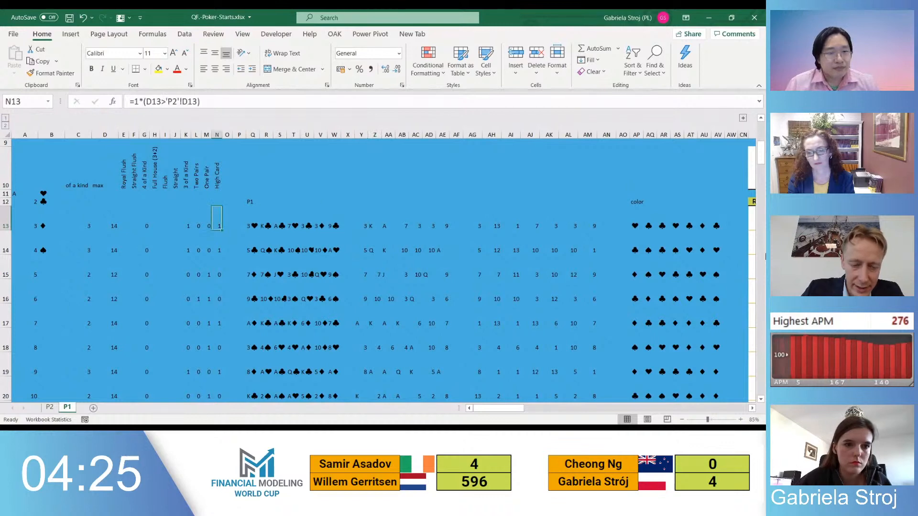
key("ctrl+Left")
key("alt+Page_Down")
key("Left")
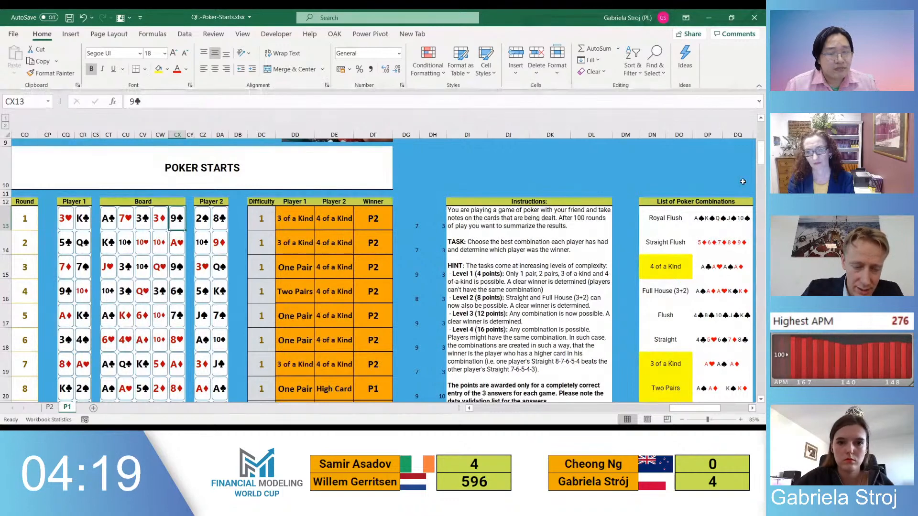
Inspect the P1 sheet's board-card reference in S13 and the rank-extraction formula in Y13
left_click(407, 207)
key("Down")
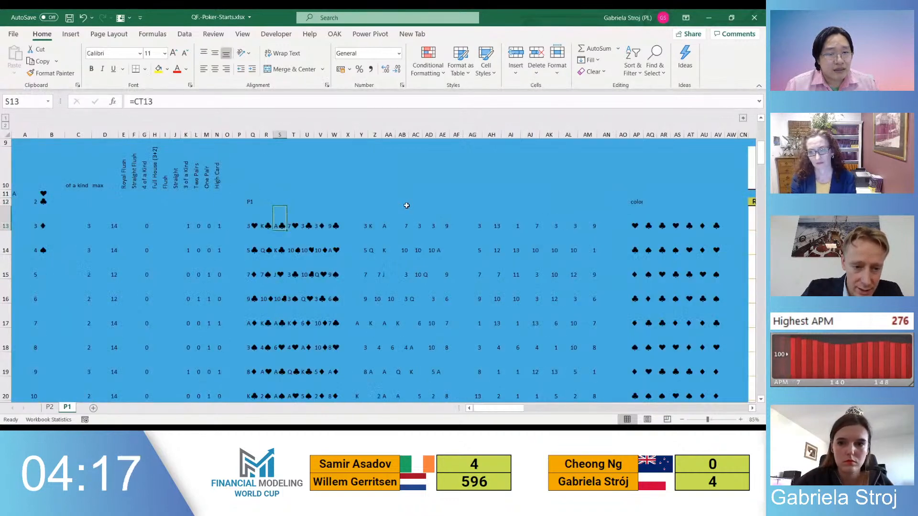
key("Right")
key("Right")
key("Right")
key("Right")
key("Right")
key("Right")
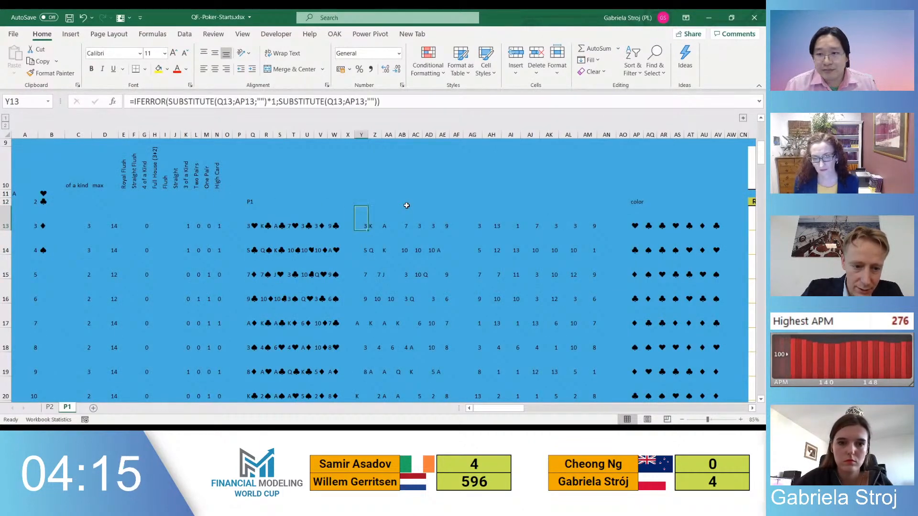
Inspect the P2 sheet's 4 of a Kind formula in G13 and the of-a-kind count formula in C13
key("ctrl+Page_Up")
key("Down")
key("Down")
key("Down")
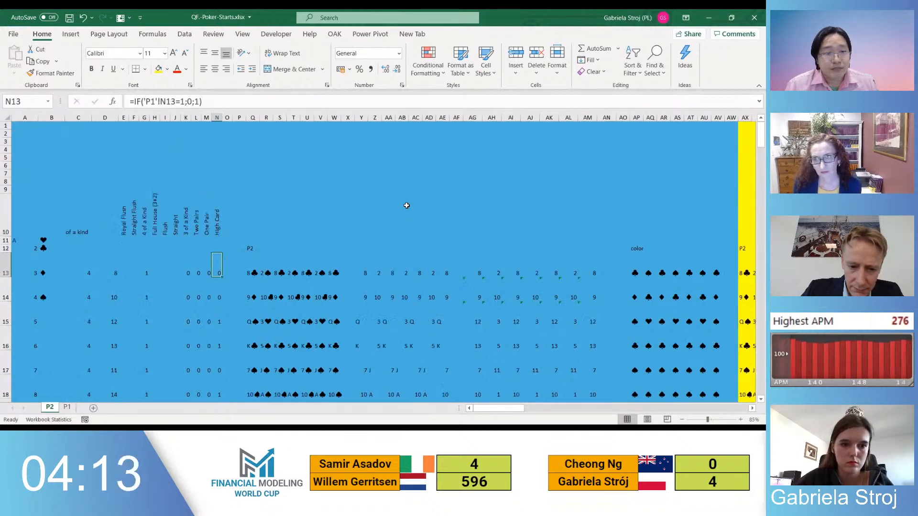
key("Left")
key("Left")
key("Left")
key("Left")
key("Left")
key("Left")
key("Left")
type("=(C13=4)*1")
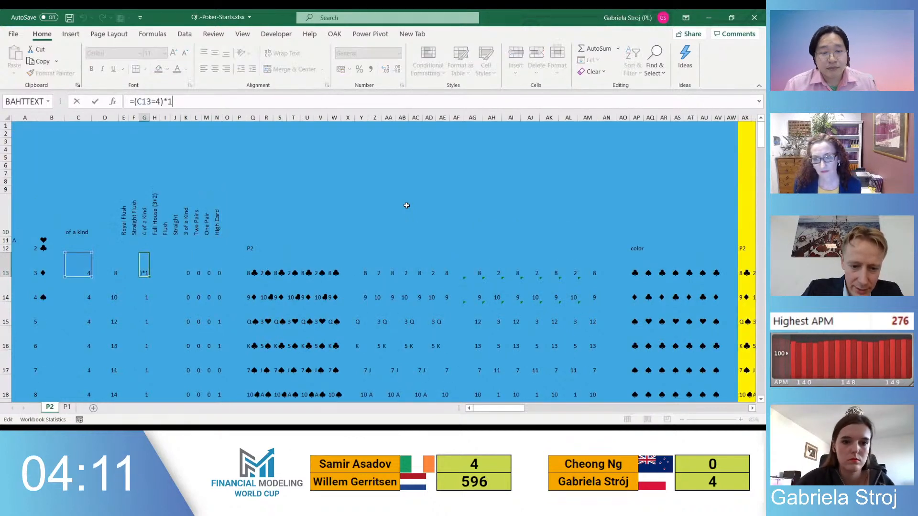
key("Left")
key("Left")
key("Left")
key("Left")
key("F2")
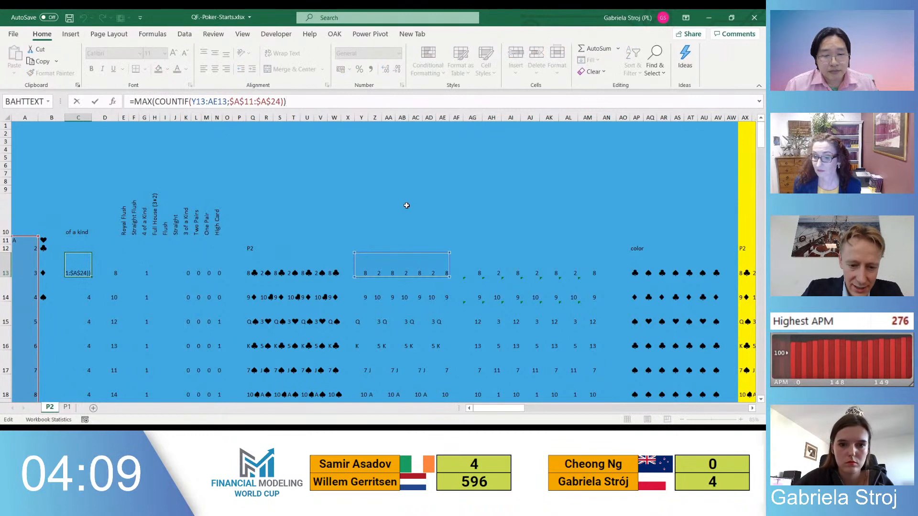
key("Escape")
Trace the P2 card reference in Q13 to its source in AX13 and check which cell that formula uses
key("Right")
key("Right")
key("Right")
key("Right")
key("Right")
key("Right")
key("Right")
key("Right")
key("Right")
key("Right")
key("Right")
key("Right")
key("Right")
key("Right")
key("F2")
key("Escape")
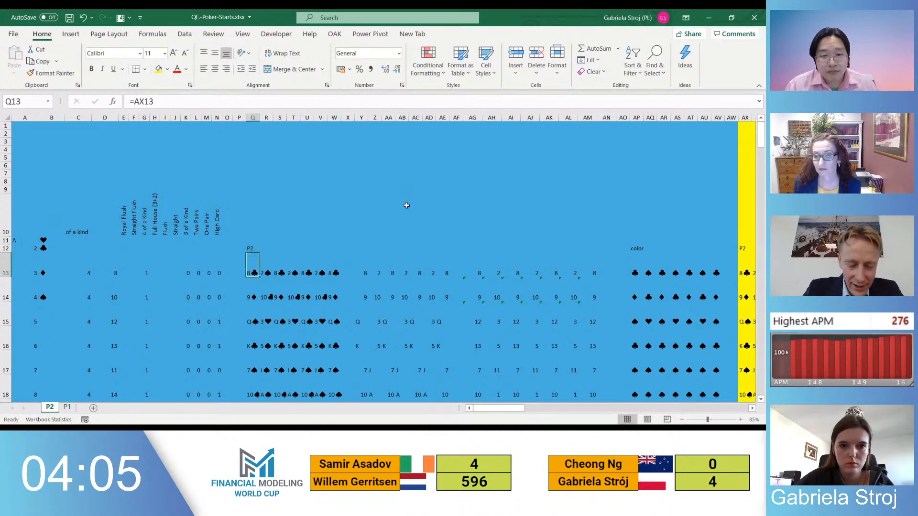
key("ctrl+bracketleft")
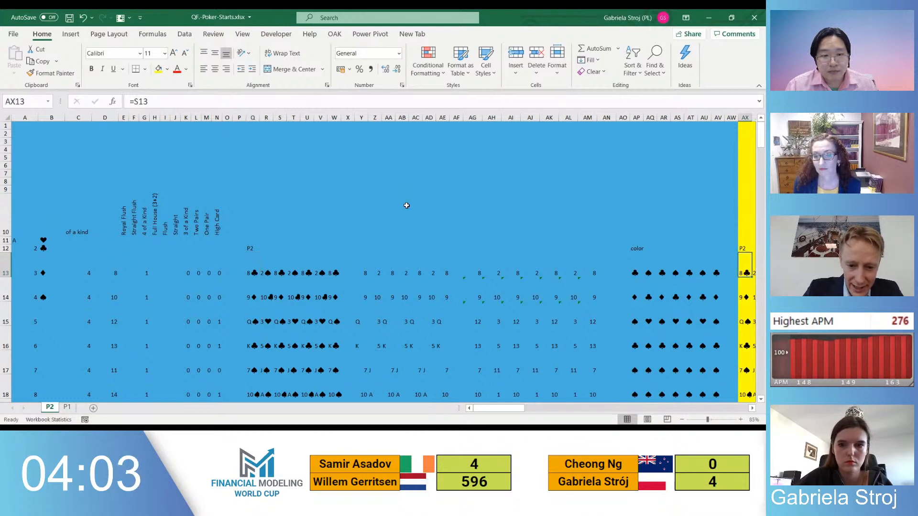
key("F2")
key("Escape")
key("F2")
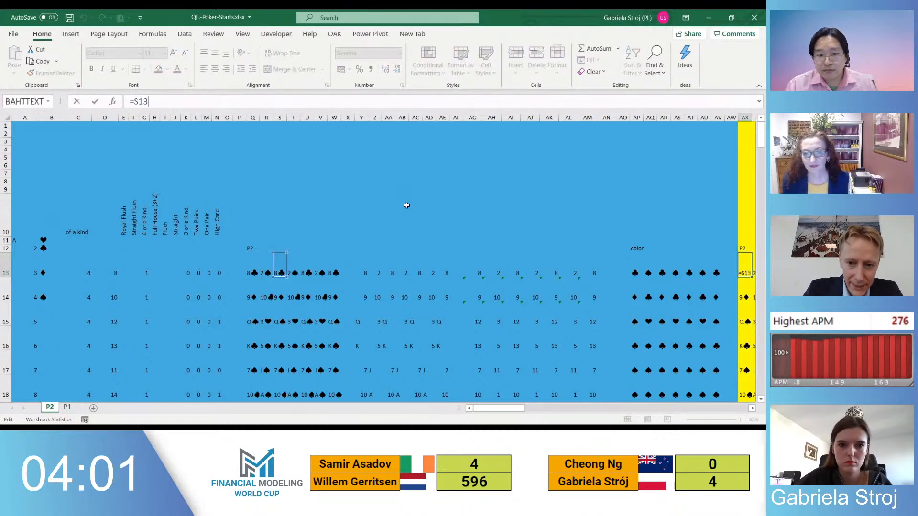
key("Escape")
Link AX13 on the P2 sheet to the first board card in 'P1'!CT13 and copy the formula across the five board-card cells
type("=")
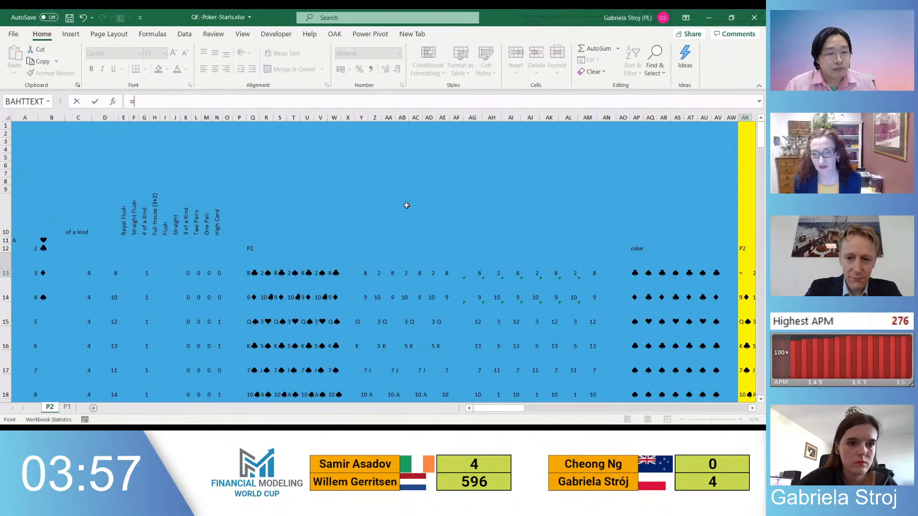
key("ctrl+Page_Down")
left_click(109, 225)
key("ctrl+Return")
key("ctrl+c")
key("ctrl+shift+Right")
key("shift+Left")
key("shift+Left")
key("ctrl+v")
key("ctrl+Right")
key("Escape")
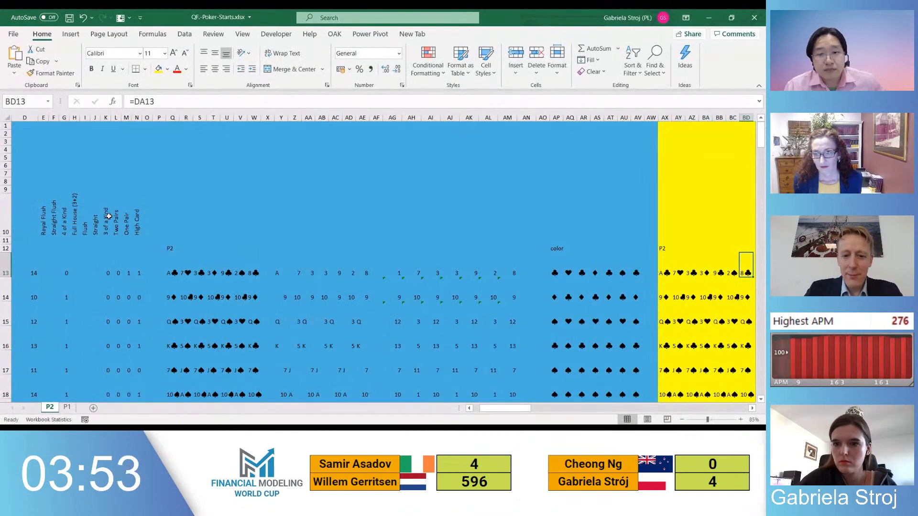
Link BC13 to Player 2's first card in CZ13 of the P1 sheet and copy the formula to BD13
key("Left")
type("=")
key("ctrl+Page_Down")
left_click(202, 219)
key("ctrl+Return")
key("ctrl+c")
Copy the corrected card links in AX13:BD13 down through all rounds on the P2 sheet
key("ctrl+Left")
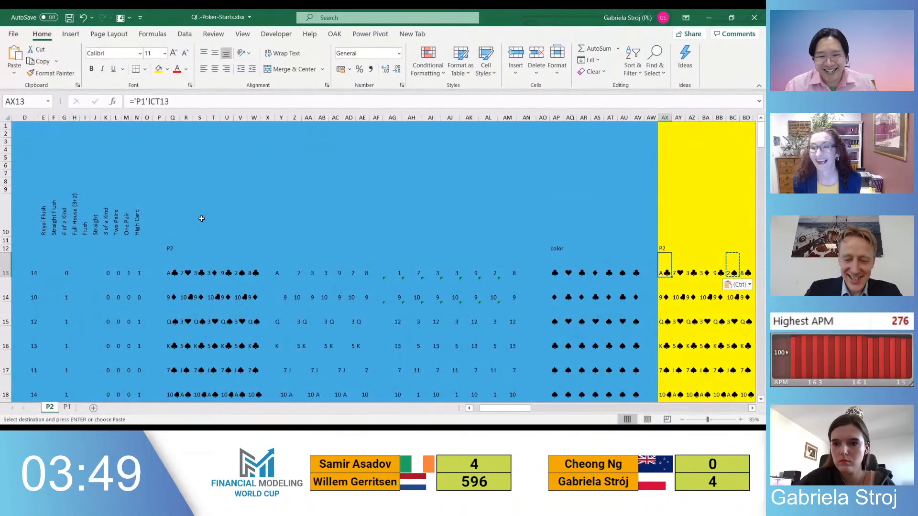
key("ctrl+shift+Right")
key("ctrl+shift+Down")
key("ctrl+v")
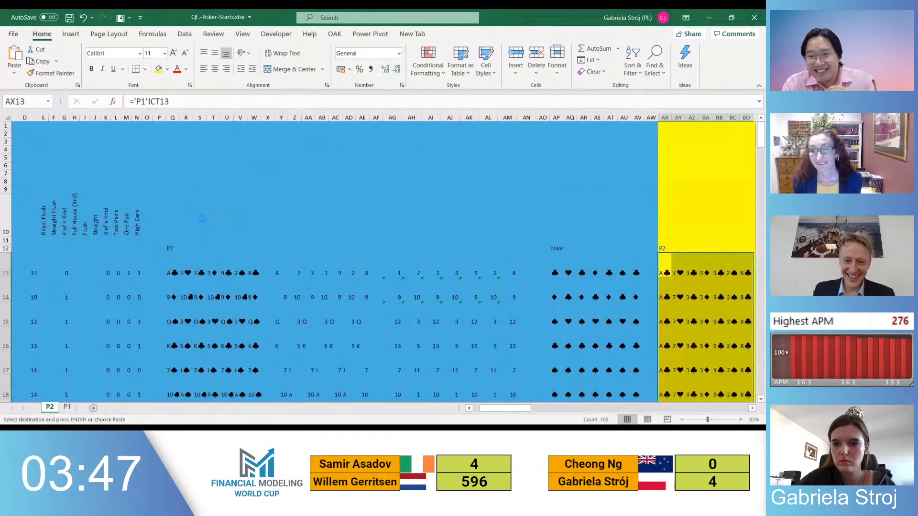
key("Left")
key("Escape")
key("Right")
Copy the Player 1, Player 2 and Winner answers in DD13:DF112 of the P1 sheet and switch windows to submit them
key("ctrl+Page_Down")
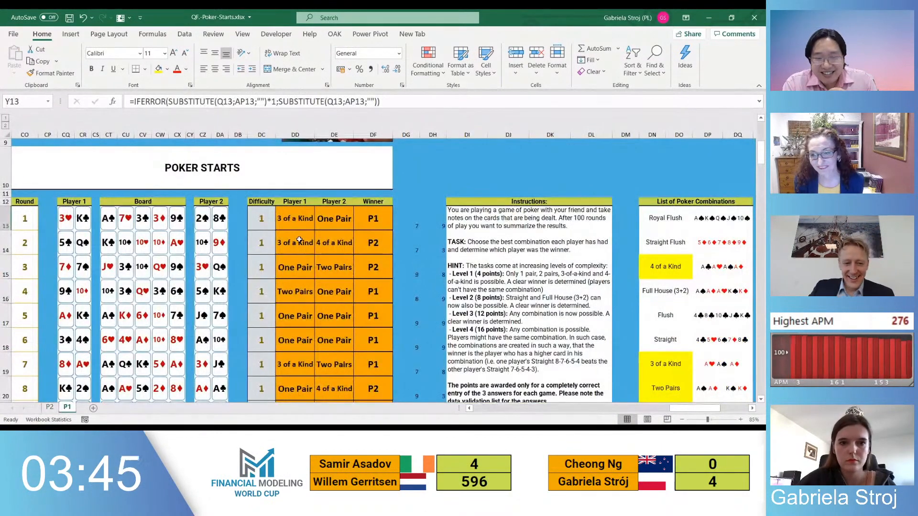
left_click(293, 220)
key("shift+Right")
key("shift+Right")
key("ctrl+shift+Down")
key("ctrl+c")
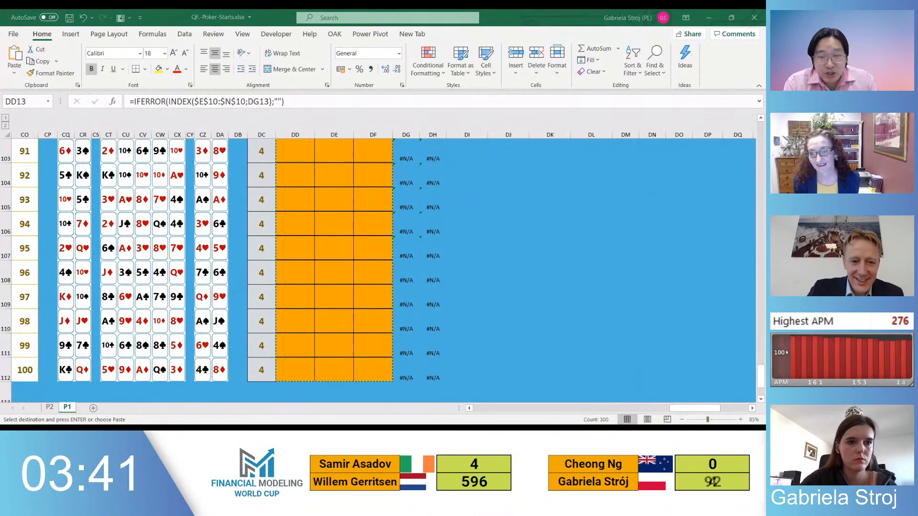
key("alt+Tab")
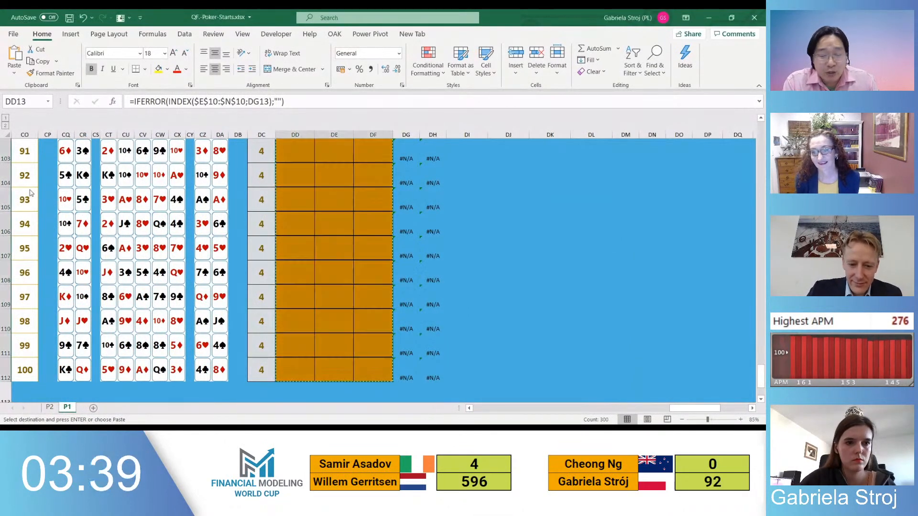
key("Return")
key("ctrl+Up")
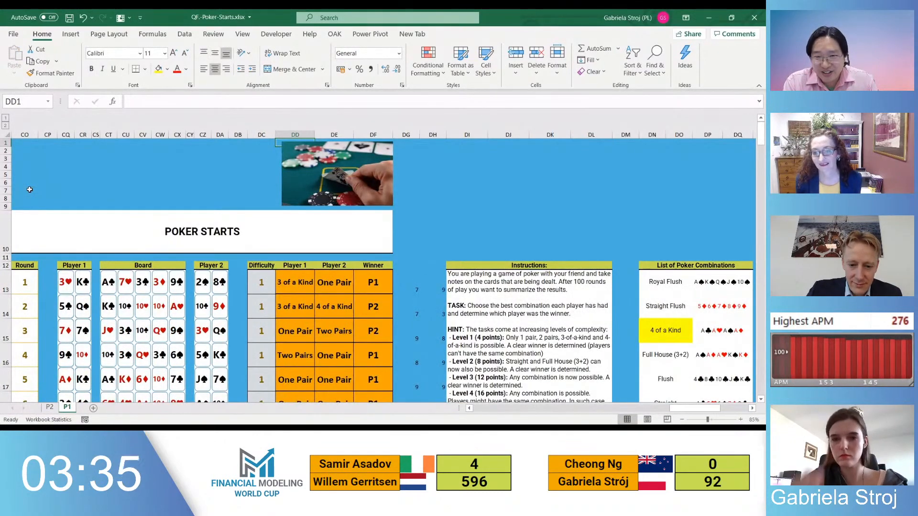
Read the P1 sheet's instructions and review the list of poker combinations and the detailed rules beside it
left_click(577, 215)
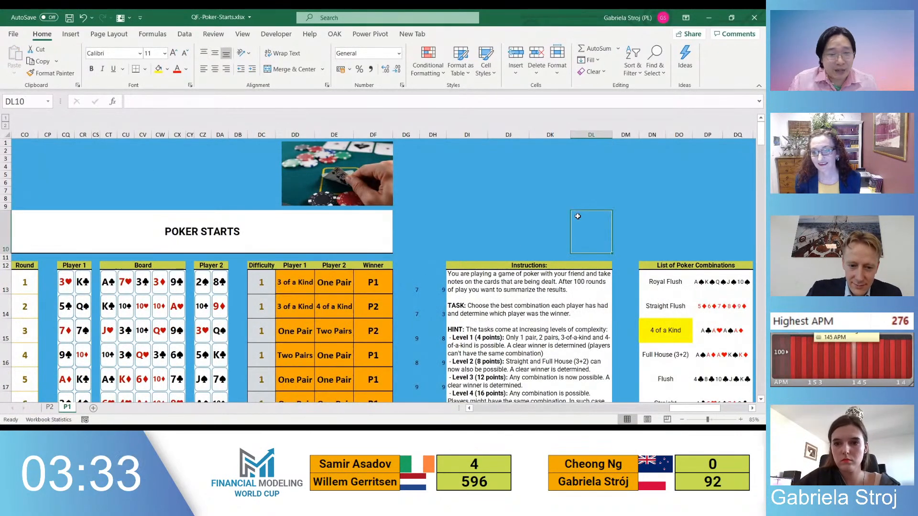
scroll(577, 215, "down", 3)
left_click(519, 249)
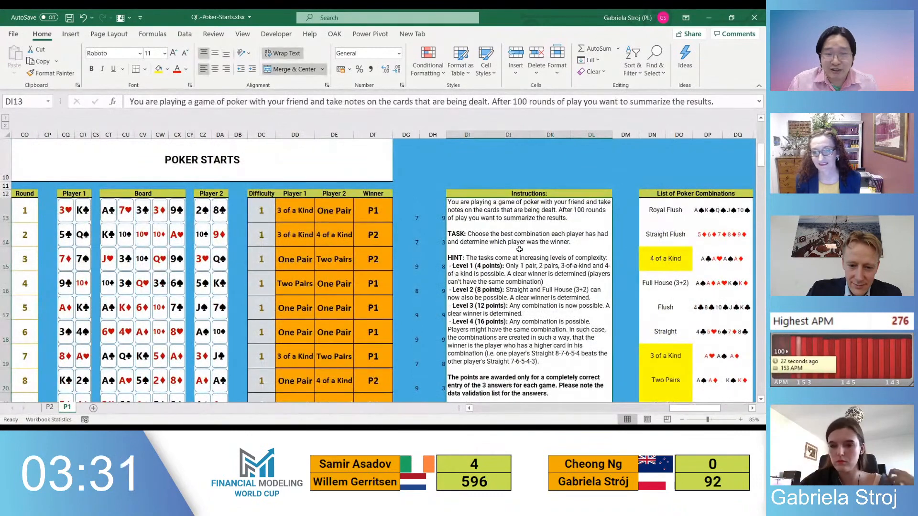
key("Right")
key("Right")
key("Right")
key("Right")
key("Right")
key("Right")
key("Right")
key("Right")
key("Left")
key("Left")
key("Left")
key("Left")
key("Left")
key("Left")
key("Left")
key("Left")
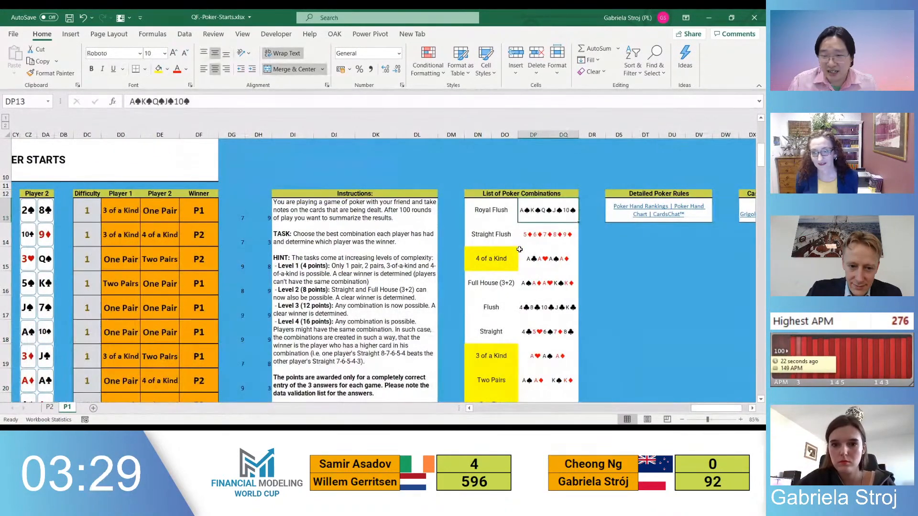
Review the answer block from the Round column and go back to the start of the P1 sheet's calculation columns
key("ctrl+Left")
key("ctrl+Left")
key("ctrl+Left")
key("ctrl+Left")
key("ctrl+Left")
key("ctrl+Left")
key("ctrl+Left")
key("ctrl+Left")
key("ctrl+Left")
key("ctrl+Left")
key("ctrl+Left")
key("ctrl+Left")
key("ctrl+Left")
key("ctrl+Left")
key("ctrl+Left")
key("ctrl+Left")
key("ctrl+Left")
key("ctrl+Left")
key("ctrl+Left")
key("ctrl+Left")
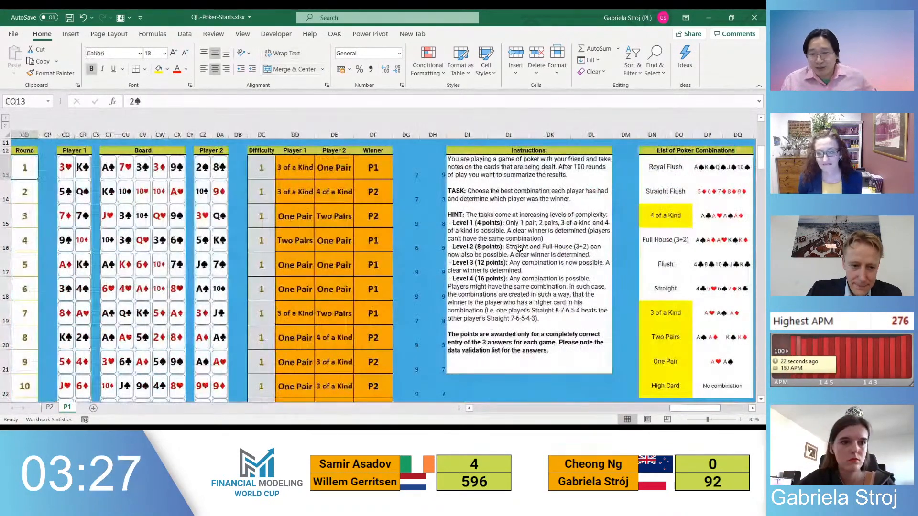
key("alt+Page_Down")
key("alt+Page_Down")
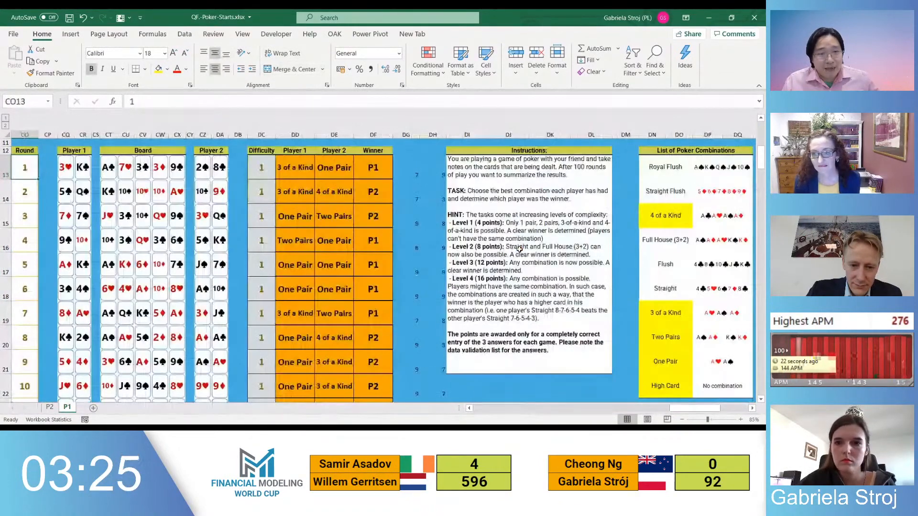
key("alt+Page_Up")
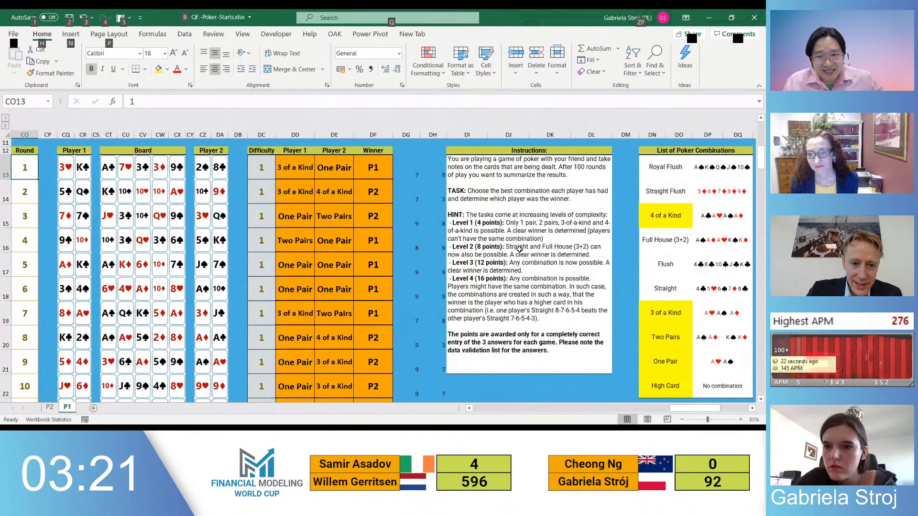
key("Home")
key("Up")
key("Up")
key("Up")
key("Up")
key("Up")
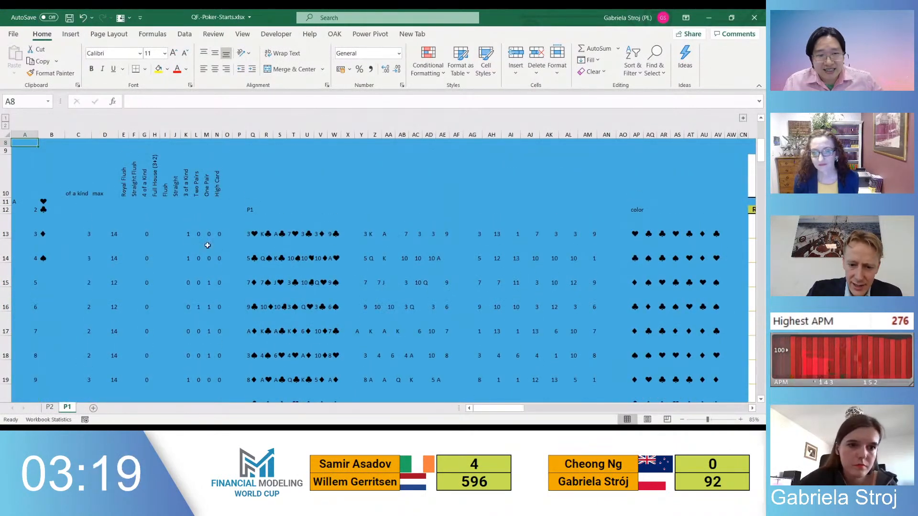
Examine the row 13 combination columns on the P1 sheet and the highest-card formula in D13
left_click(165, 225)
key("Escape")
key("Left")
key("Left")
key("Right")
key("Right")
key("Right")
key("Right")
key("Left")
key("Left")
key("Left")
key("Left")
key("Left")
key("Left")
key("Left")
key("Left")
key("Right")
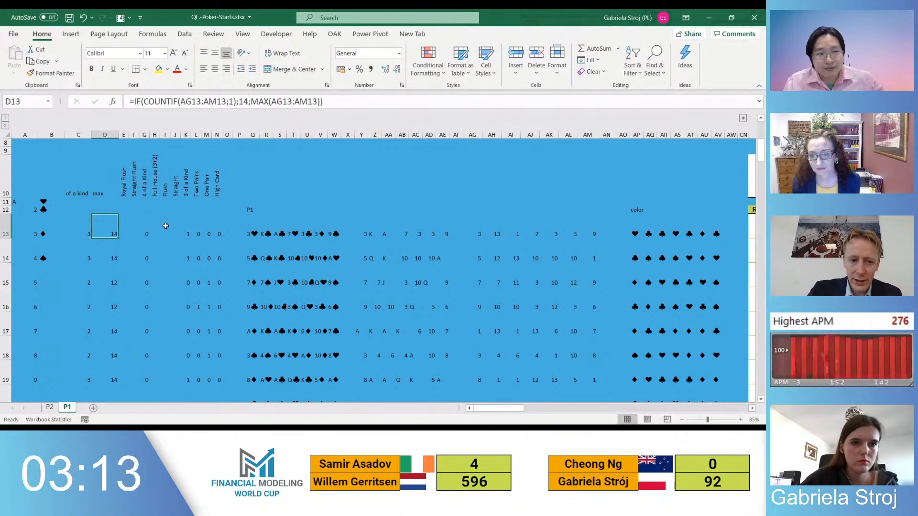
Reuse the of-a-kind counting formula from C13 as the starting formula for the Flush cell I13
key("Left")
key("F2")
key("shift+Home")
key("ctrl+c")
key("Escape")
key("Right")
key("Right")
key("Right")
key("Right")
key("Right")
key("Right")
key("F2")
key("ctrl+v")
Make the I13 formula count the suits in AP13:AV13 against $B$11:$B$24 and compare the maximum with 4
left_click_drag(28, 227, 46, 232)
left_click_drag(414, 240, 688, 240)
key("Return")
key("Up")
key("F2")
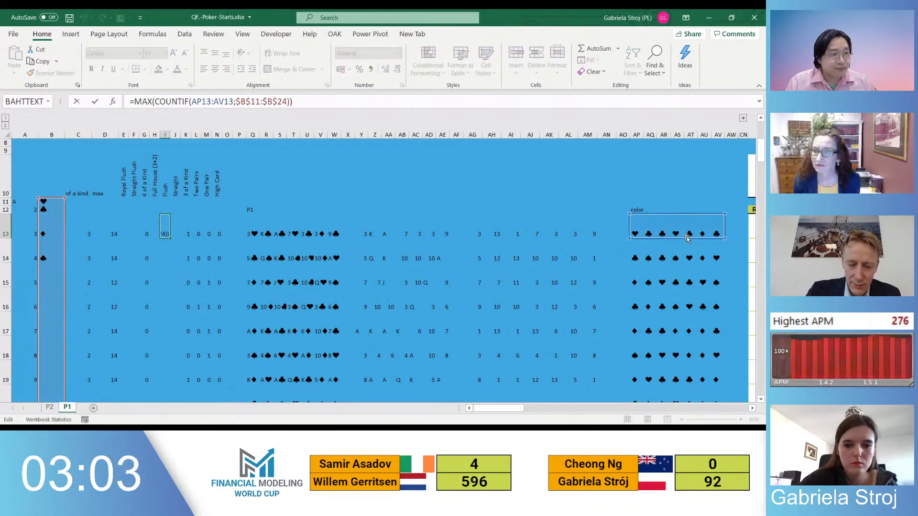
key("Escape")
key("Escape")
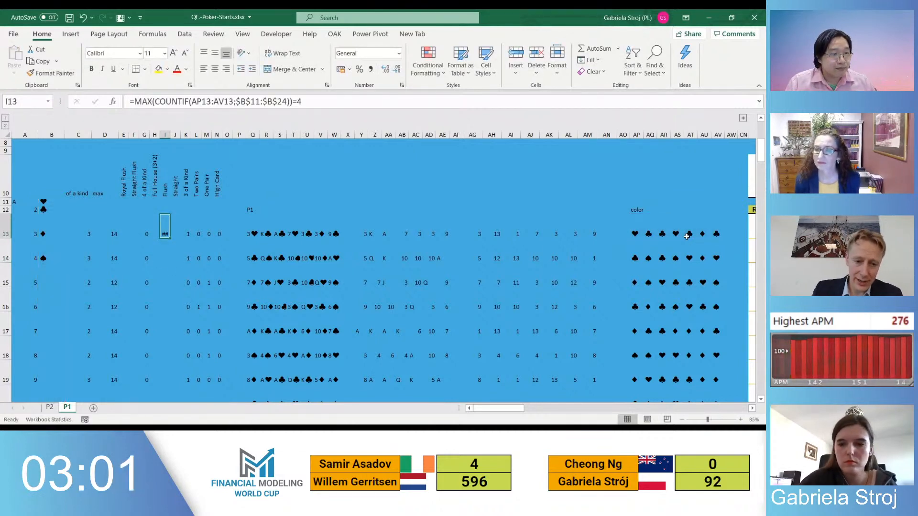
Consult the answer table and combination list, and change the comparison in the I13 flush formula to =5
key("alt+Page_Down")
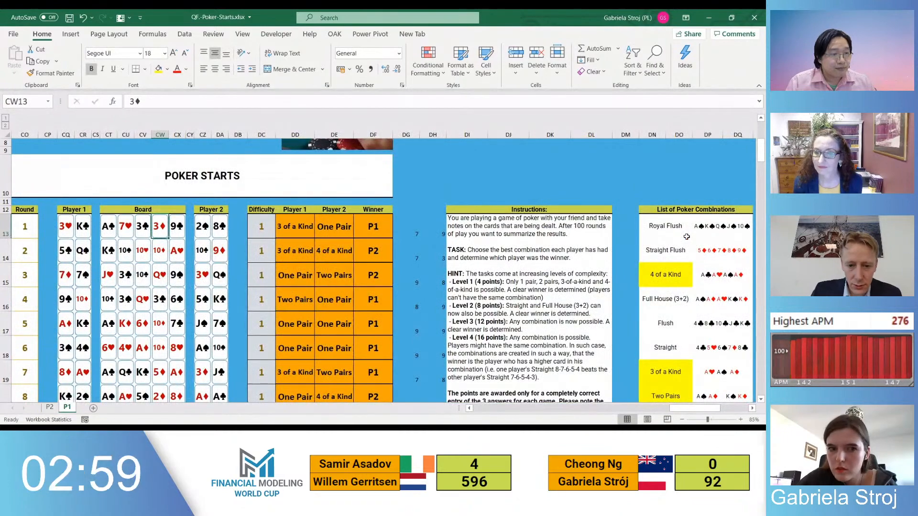
key("alt+Page_Up")
key("F2")
type("=5")
key("ctrl+Return")
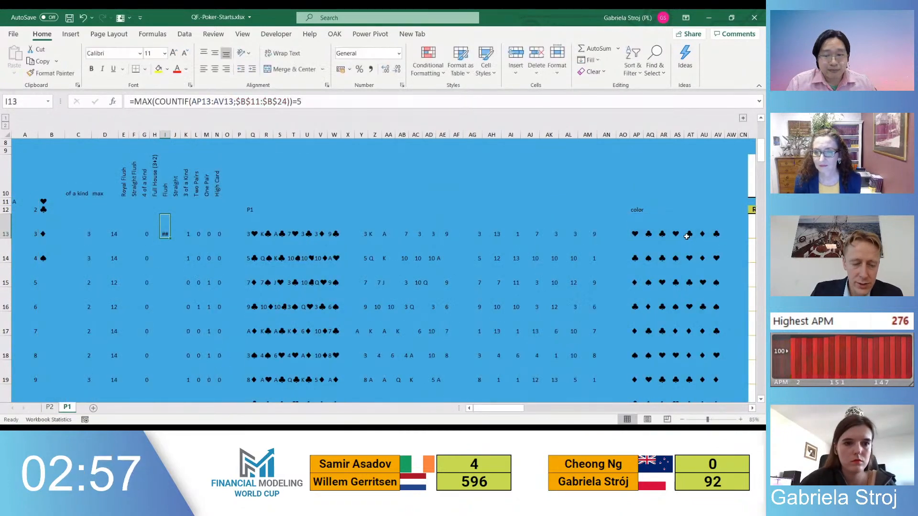
Wrap the I13 flush test in 1*( ) to convert its logical result into a number
key("Left")
key("Left")
key("Right")
key("Right")
key("F2")
key("Home")
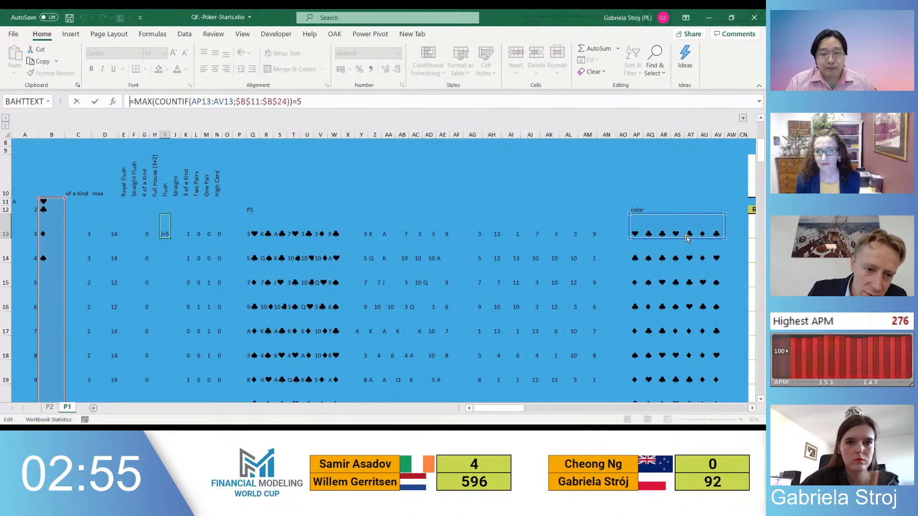
type("1*(")
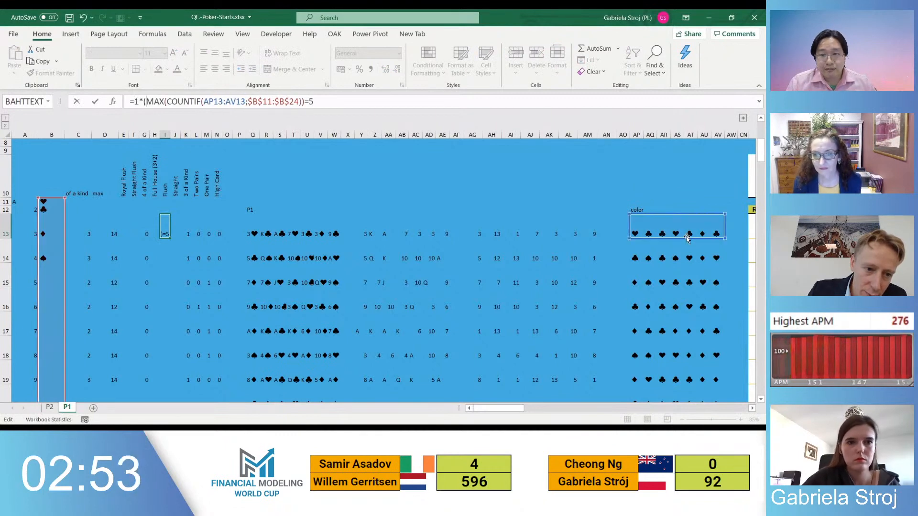
key("ctrl+Return")
Fill the flush formula through I39 on the P1 sheet and copy the filled block
key("ctrl+c")
key("Left")
key("Left")
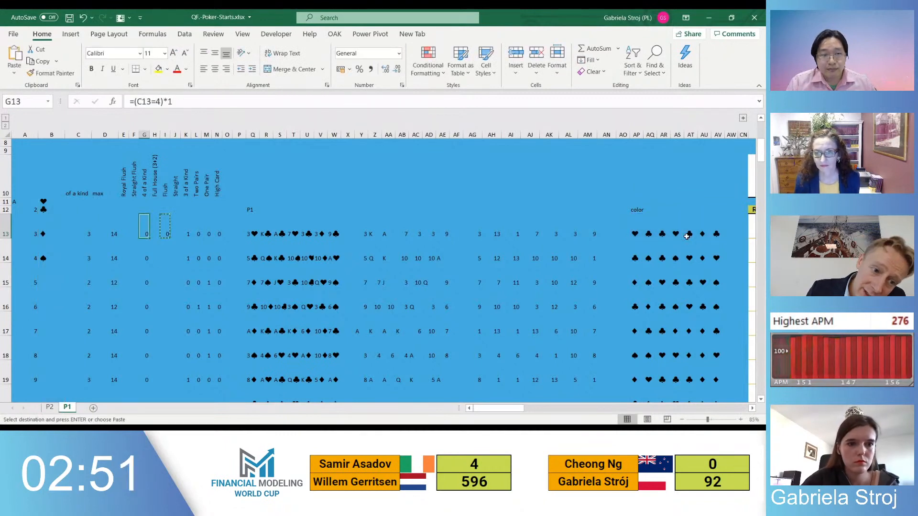
key("ctrl+Down")
key("Right")
key("Right")
key("ctrl+shift+Up")
key("ctrl+v")
key("ctrl+c")
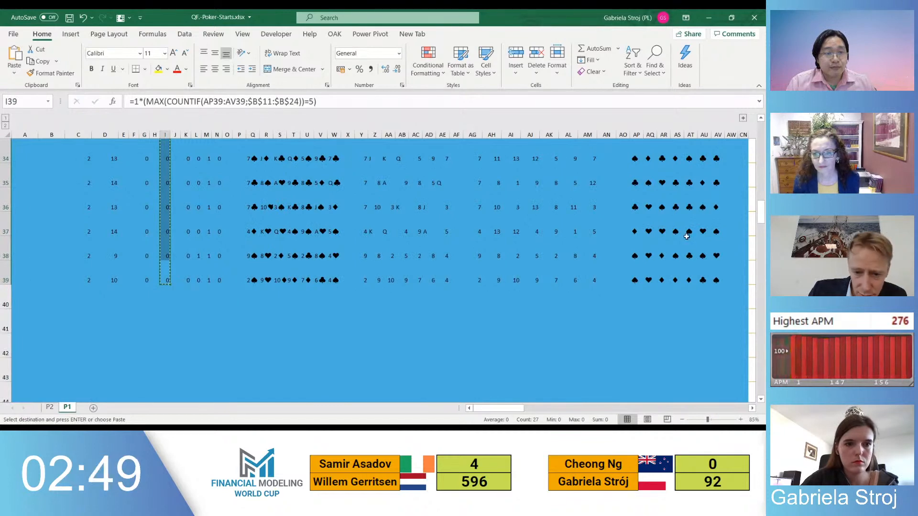
Paste the copied flush formulas into column I of the P2 sheet, starting at I13
key("ctrl+Up")
key("ctrl+Up")
key("ctrl+Page_Up")
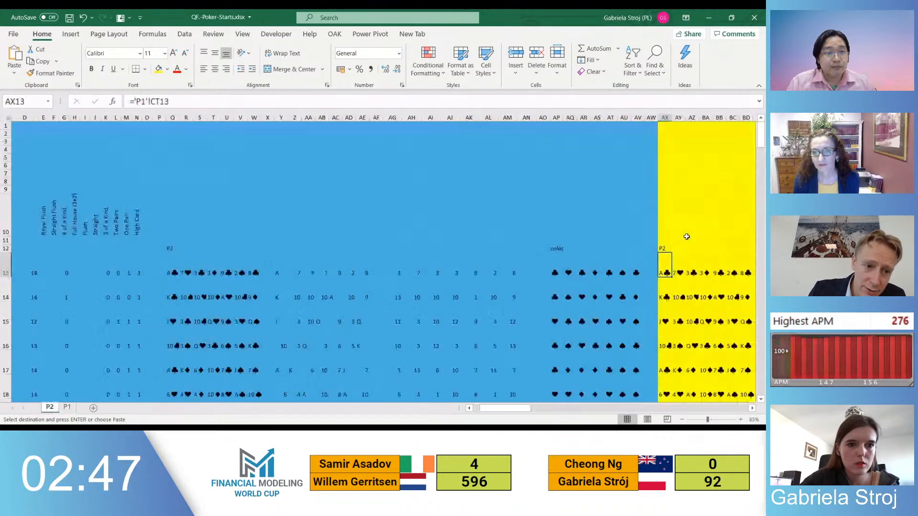
left_click(83, 267)
key("Return")
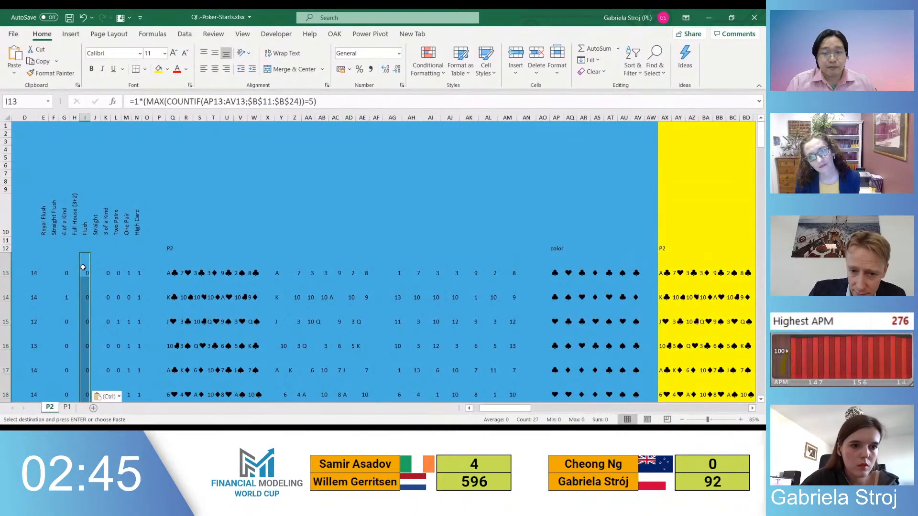
Review the P1 sheet's flush formula in I13, the dealt cards and the list of poker combinations
key("ctrl+Page_Down")
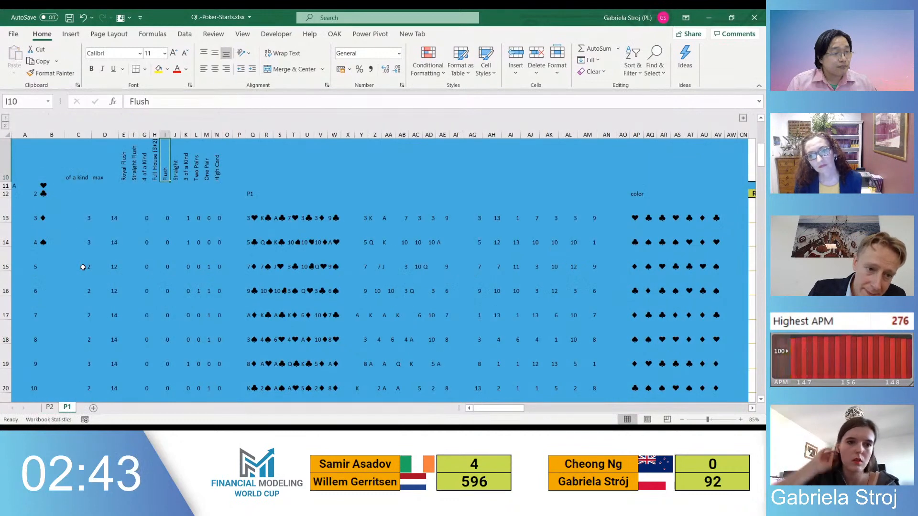
key("Down")
key("Down")
key("Down")
key("F2")
key("Escape")
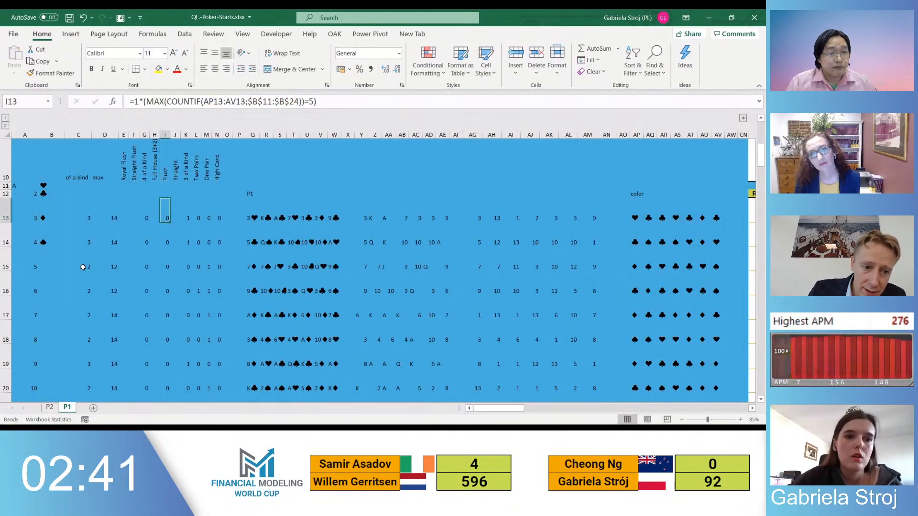
key("Right")
key("alt+Page_Down")
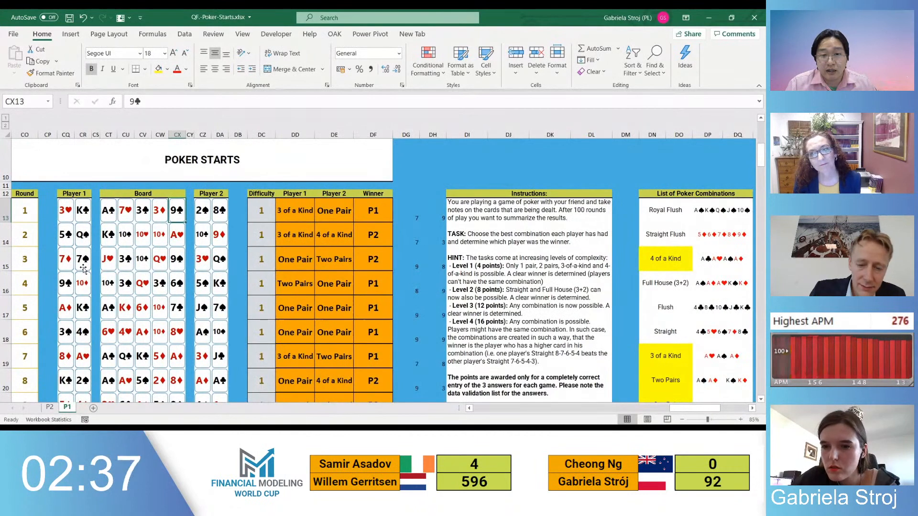
key("alt+Page_Up")
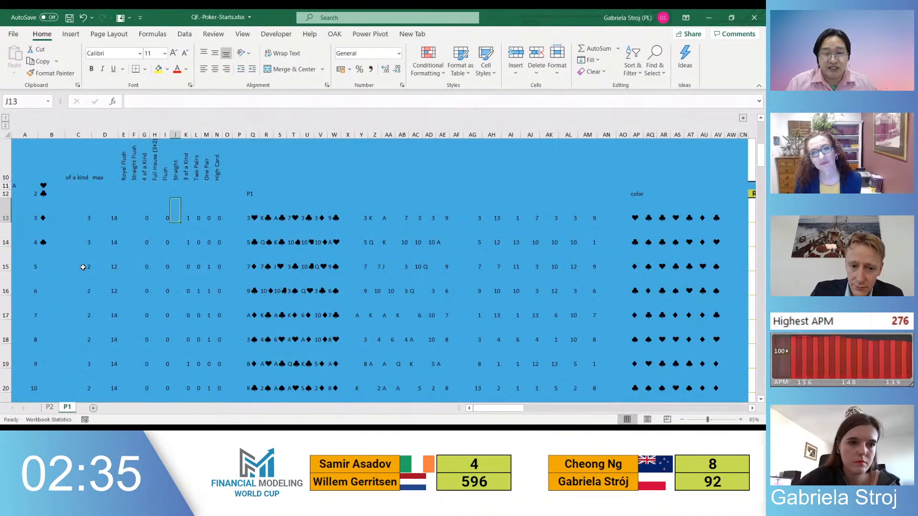
type("=")
key("Escape")
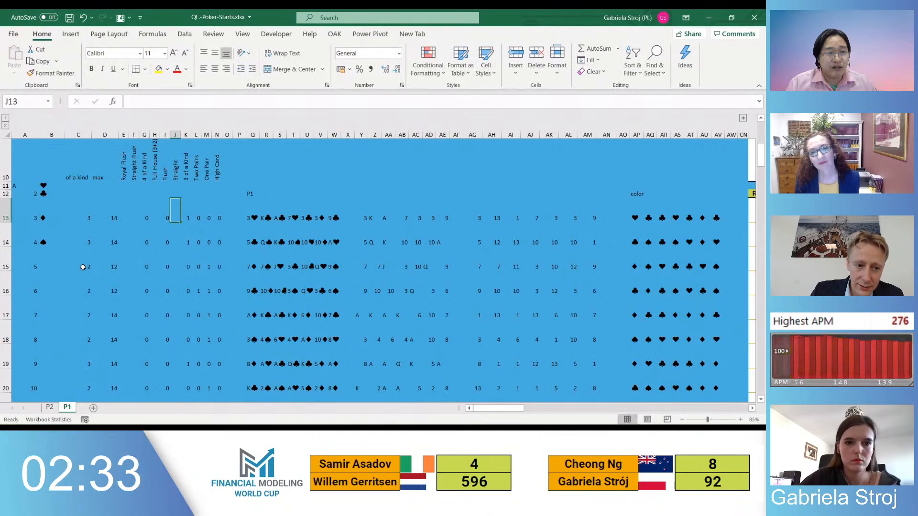
Copy the Player 1, Player 2 and Winner answers in DD13:DF112 and return to the calculation columns
key("alt+Page_Down")
left_click(307, 214)
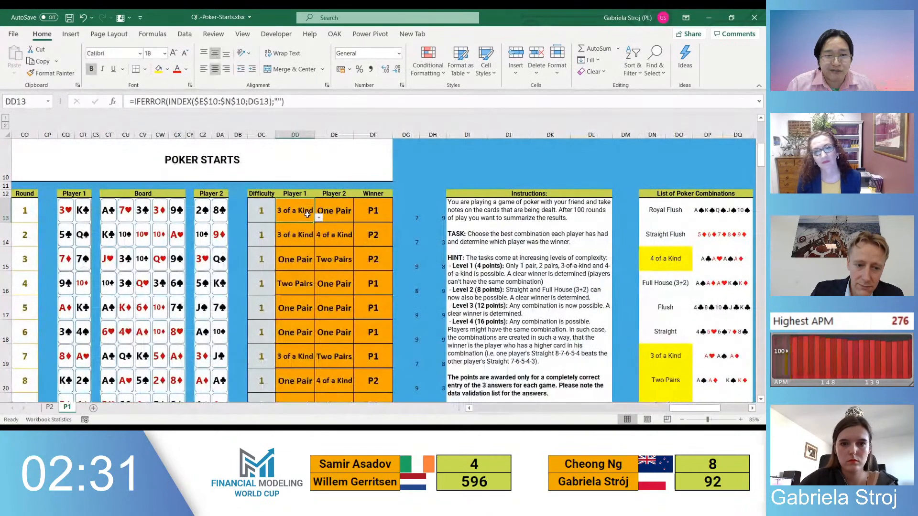
key("shift+Right")
key("shift+Right")
key("ctrl+shift+Down")
key("ctrl+c")
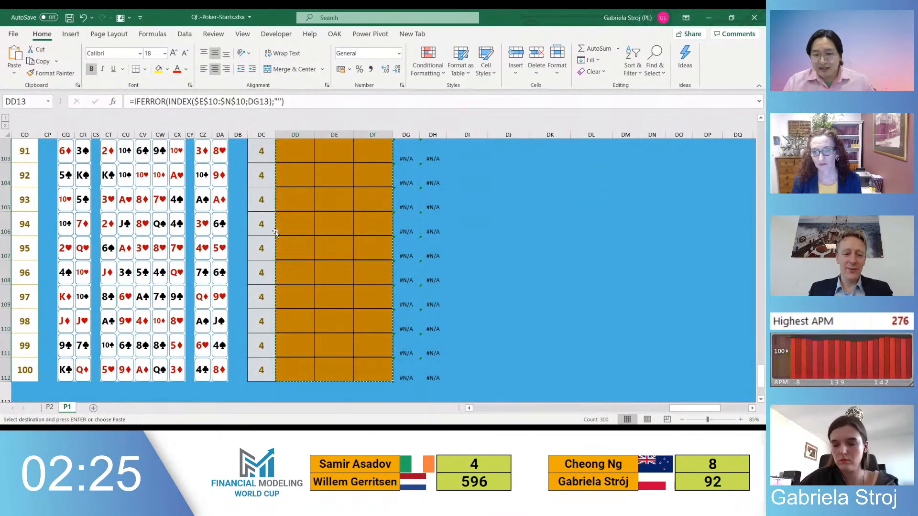
key("Escape")
key("ctrl+Up")
key("ctrl+Up")
key("ctrl+Left")
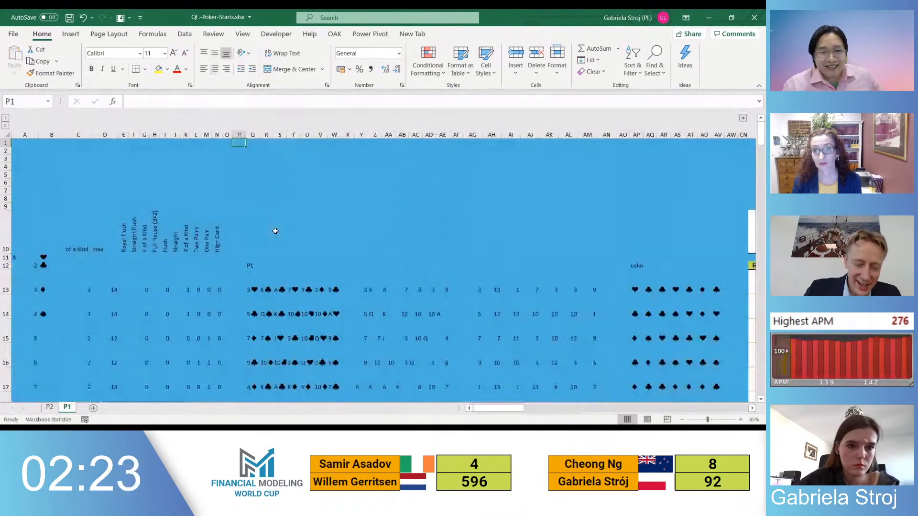
left_click(171, 289)
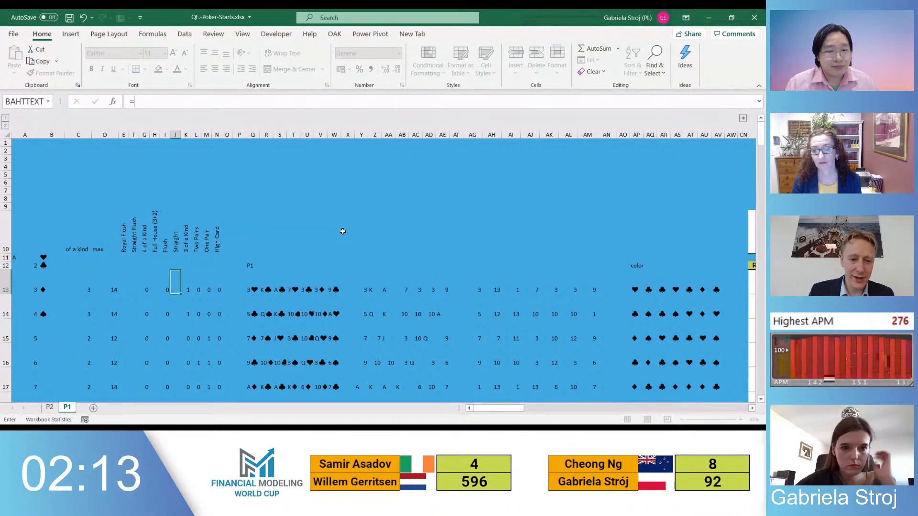
key("Escape")
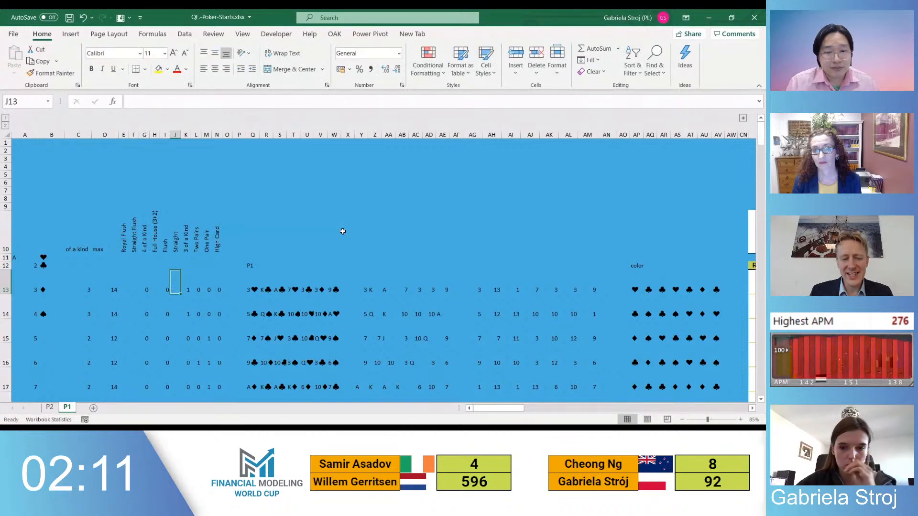
scroll(343, 231, "down", 2)
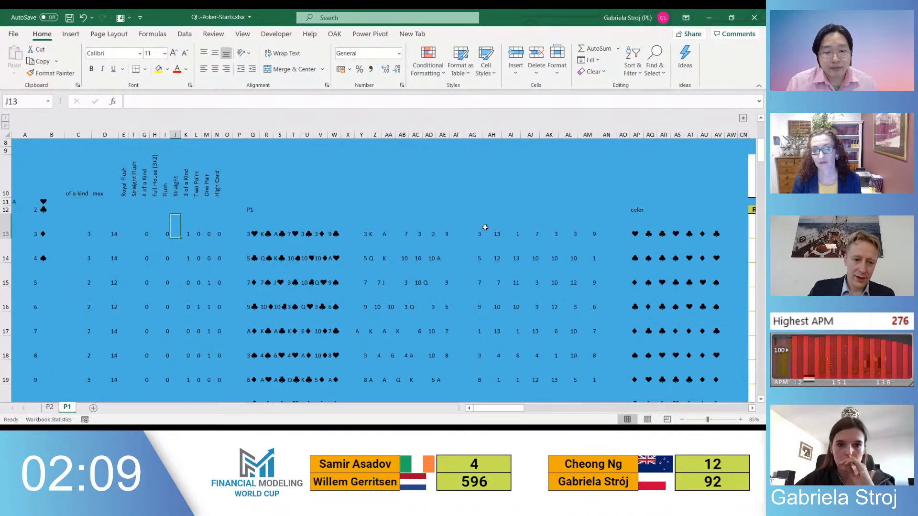
left_click(606, 227)
key("ctrl+space")
key("shift+Right")
key("shift+Right")
key("shift+Right")
key("shift+Right")
key("shift+Right")
key("shift+Right")
key("shift+Right")
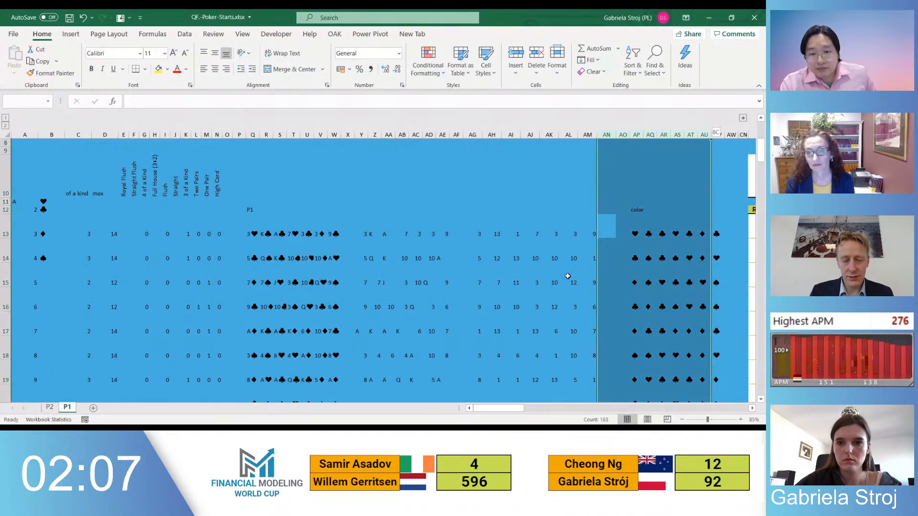
key("ctrl+Right")
key("ctrl+Right")
key("ctrl+Right")
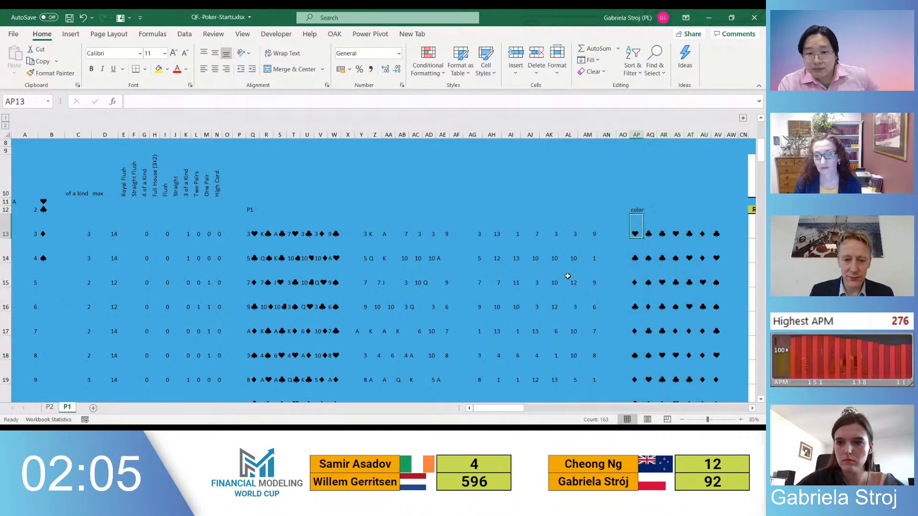
Insert blank columns from column AW beside the color block and start a formula in AX13
key("Left")
key("Left")
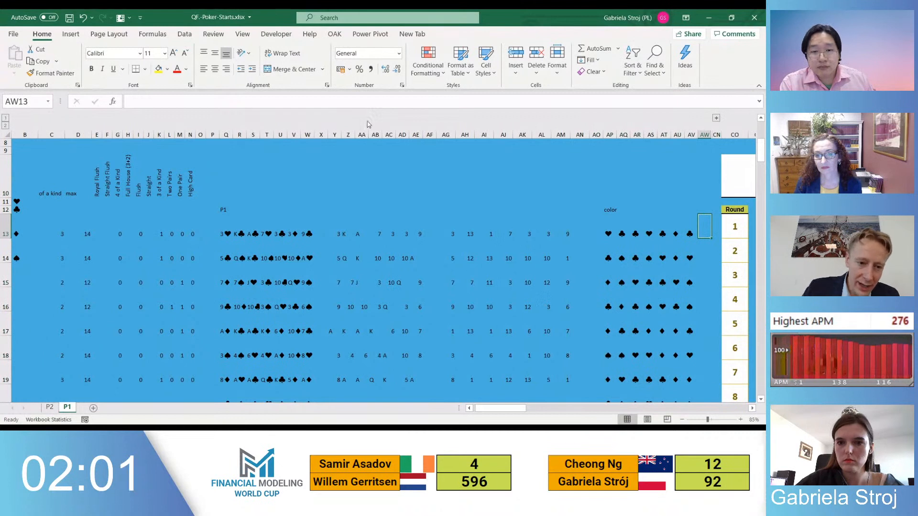
key("ctrl+space")
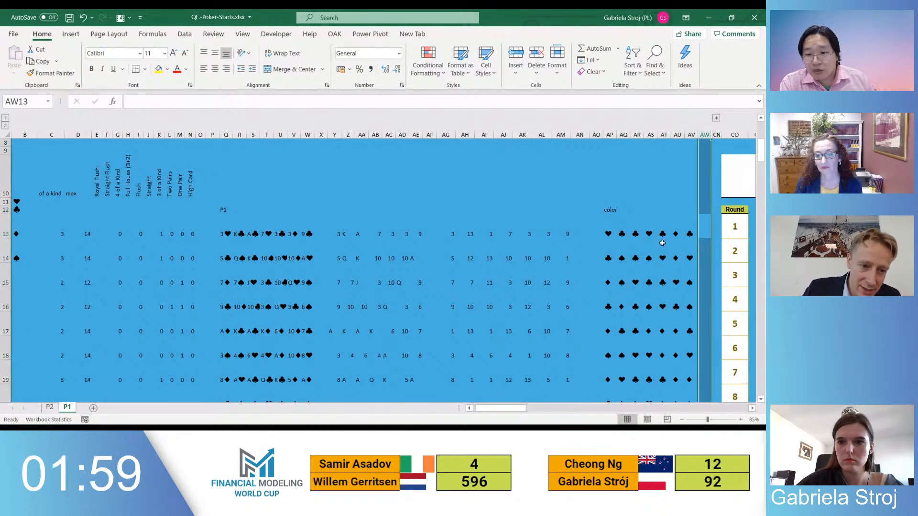
key("ctrl+plus")
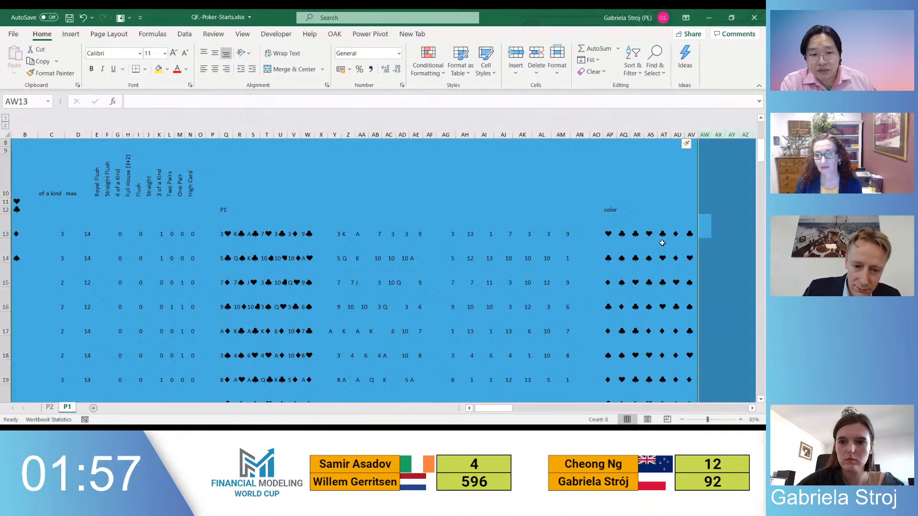
key("Left")
key("Right")
key("Right")
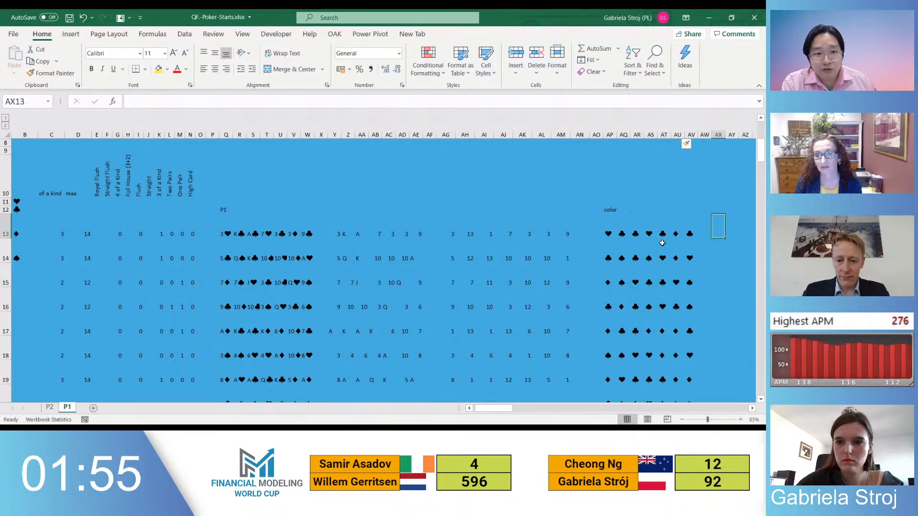
type("=")
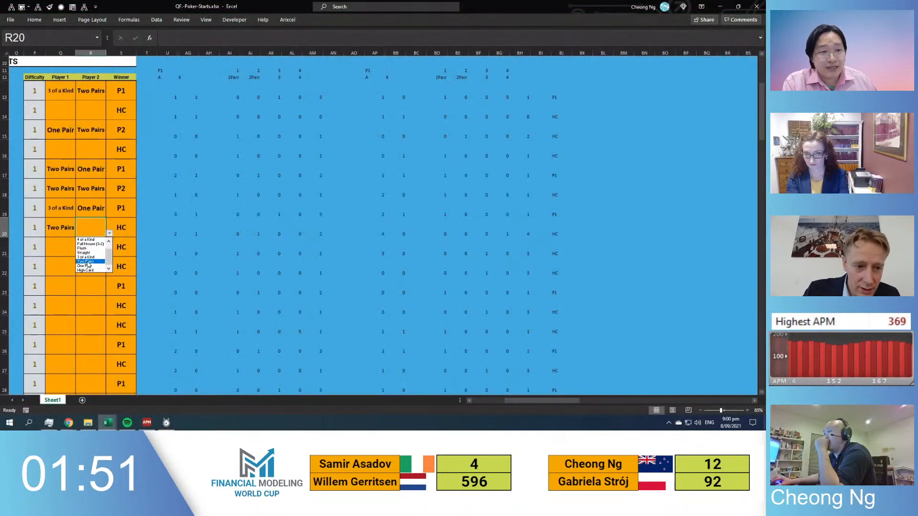
In the other contestant's Sheet1 answer table, set Player 2's combination in R20 to 4 of a Kind
left_click(86, 239)
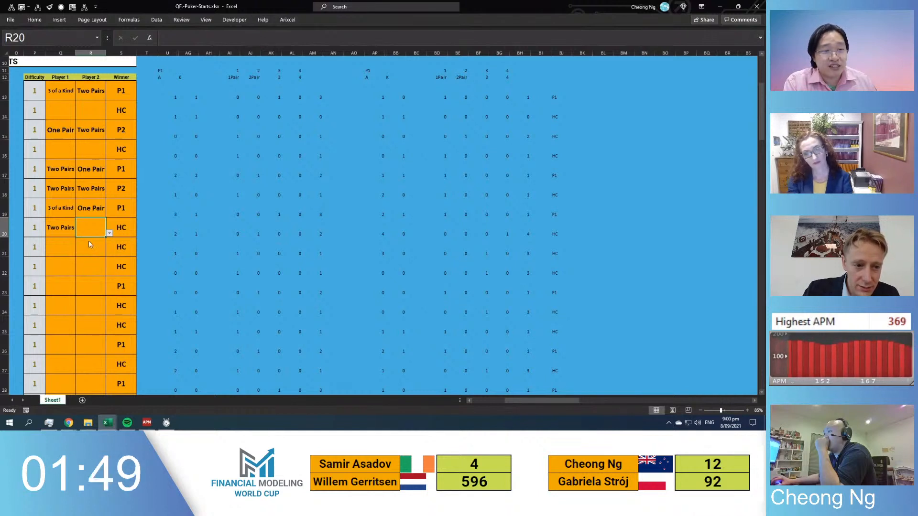
key("Right")
Inspect Player 2's SUMPRODUCT score formula in BH20 and the winner formula in BJ20
left_click(522, 227)
key("F2")
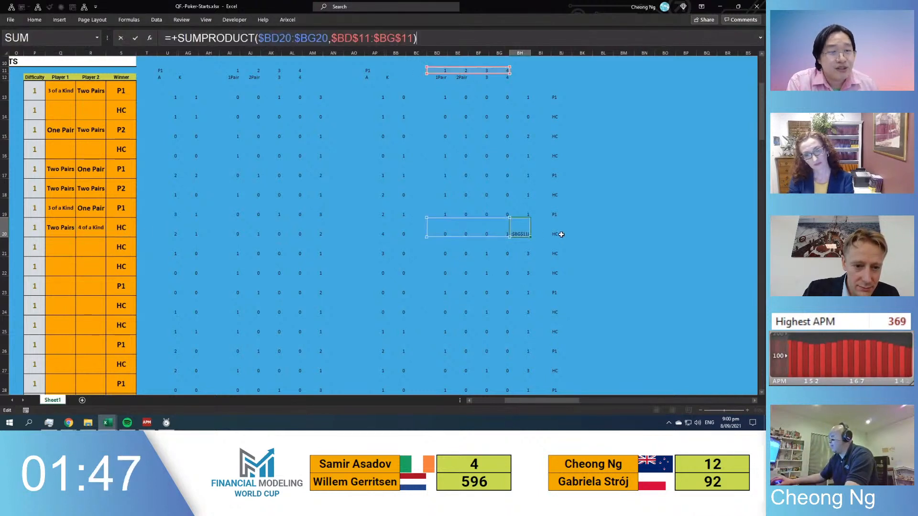
key("Escape")
key("Right")
key("Right")
key("F2")
key("Escape")
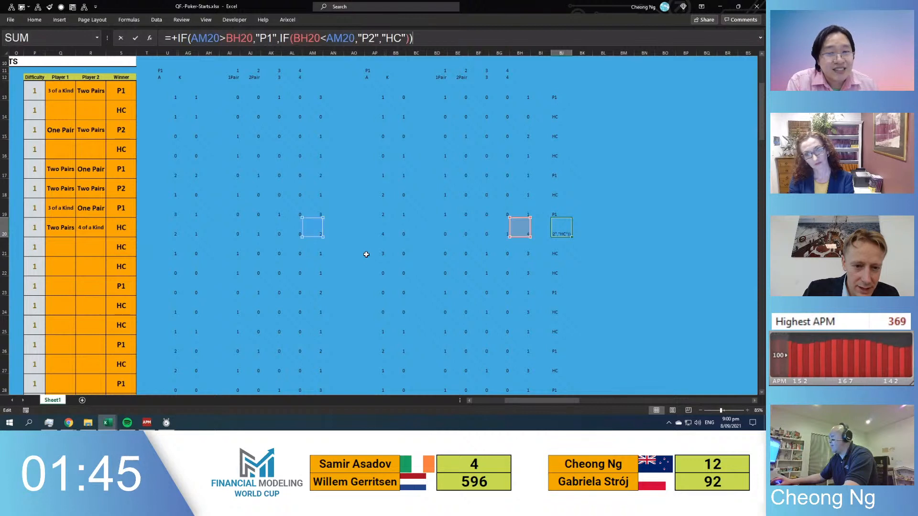
key("F2")
key("Escape")
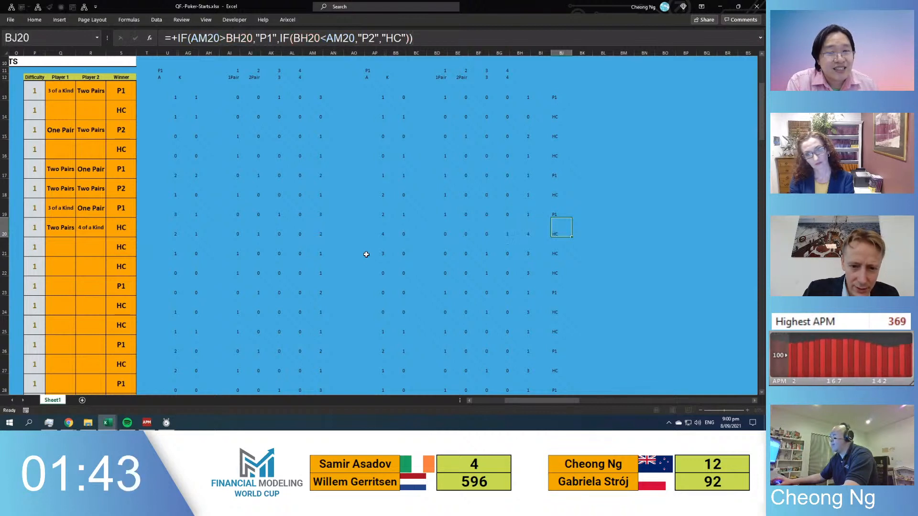
Correct the second comparison in BJ20's winner formula to BH20>AM20
key("F2")
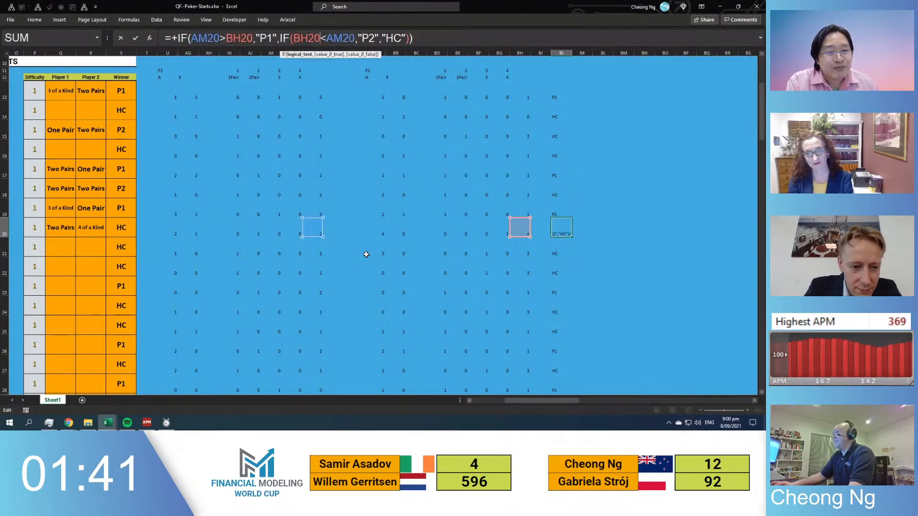
key("Left")
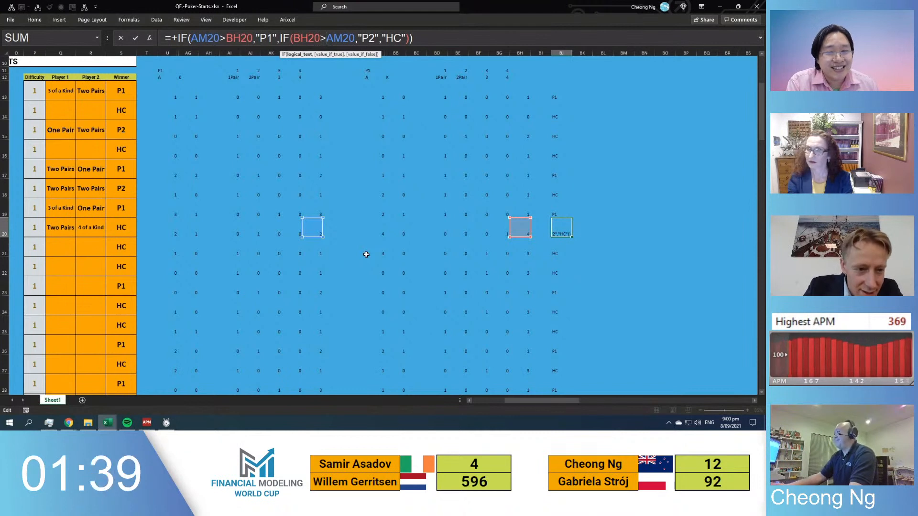
key("Return")
key("Up")
Copy the corrected winner formula down column BJ from row 13
key("ctrl+c")
key("Up")
key("ctrl+Up")
key("ctrl+shift+Down")
key("ctrl+v")
key("Down")
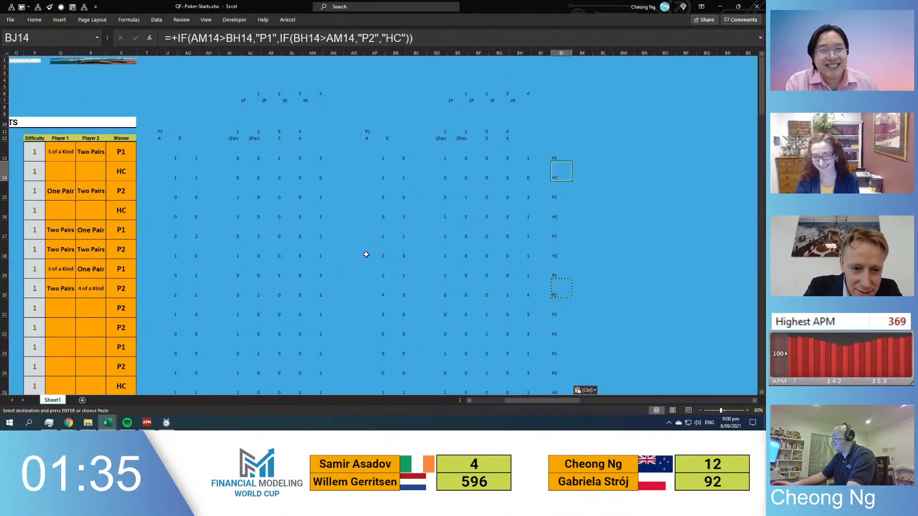
Check the winner reference in S20, copy the answers in Q13:S20, and switch to Chrome for submission
key("Escape")
left_click(128, 288)
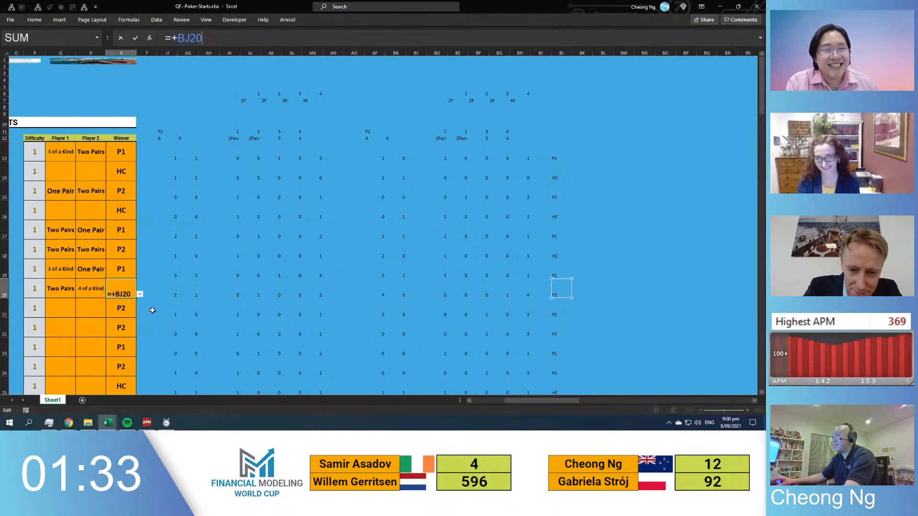
scroll(162, 313, "down", 1)
left_click_drag(60, 127, 121, 263)
key("ctrl+c")
key("alt+Tab")
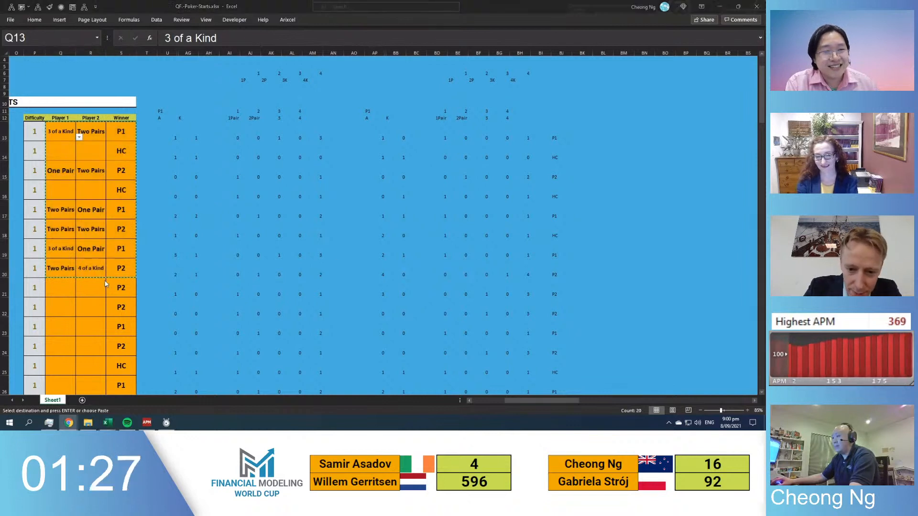
Check the winner formula in BJ21 and set Player 2's combination in R21 to 3 of a Kind
left_click(333, 294)
scroll(598, 303, "down", 1)
left_click(560, 267)
key("F2")
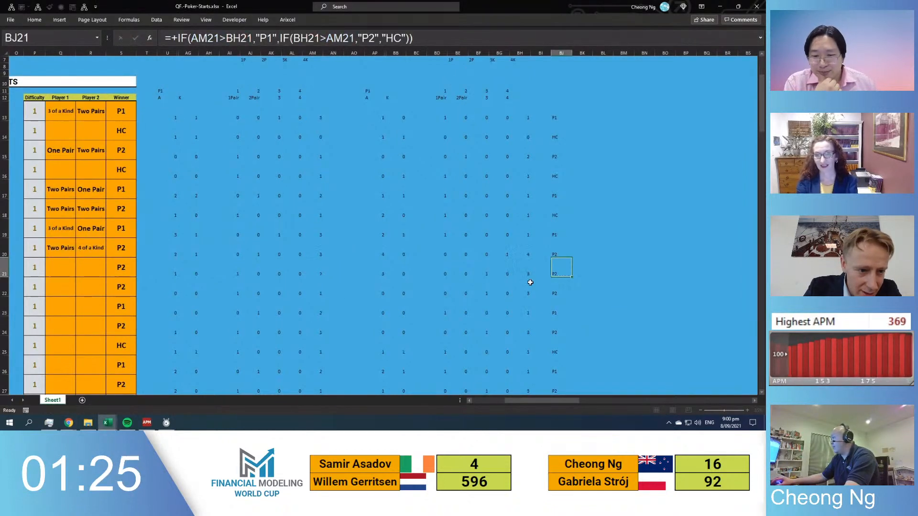
key("Escape")
left_click(97, 268)
left_click(113, 272)
left_click(101, 271)
left_click(109, 274)
left_click(101, 306)
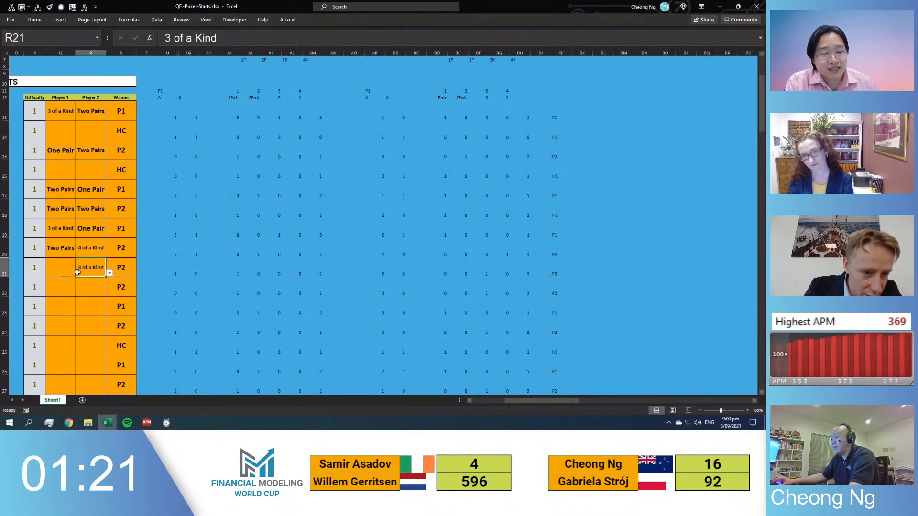
Set Player 1's combination in Q21 to One Pair
left_click(69, 269)
left_click(79, 272)
scroll(57, 308, "down", 1)
left_click(56, 305)
key("Right")
key("Right")
Copy the answers in Q13:S21 and switch to Chrome for submission
left_click_drag(61, 111, 122, 267)
key("ctrl+c")
key("alt+Tab")
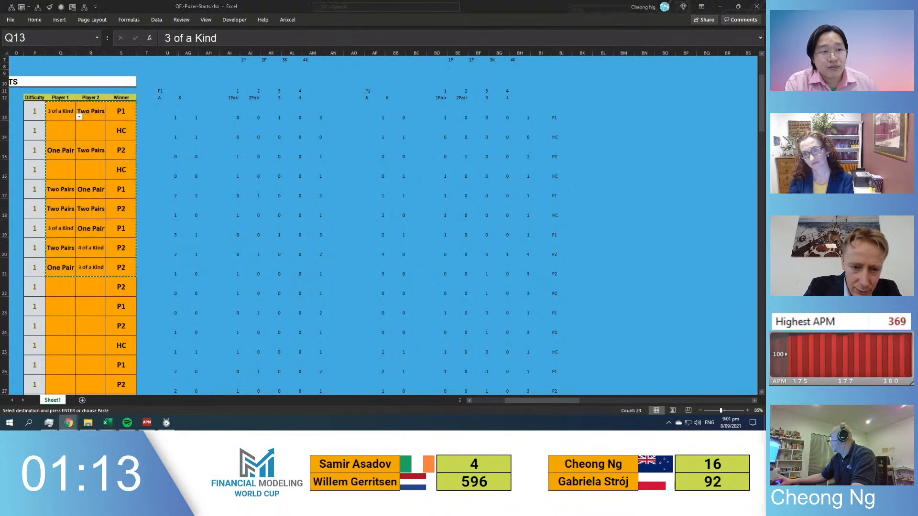
Check the row 22 scores and set Player 2's combination in R22 to 3 of a Kind
left_click_drag(147, 288, 564, 271)
scroll(563, 275, "down", 1)
left_click(519, 267)
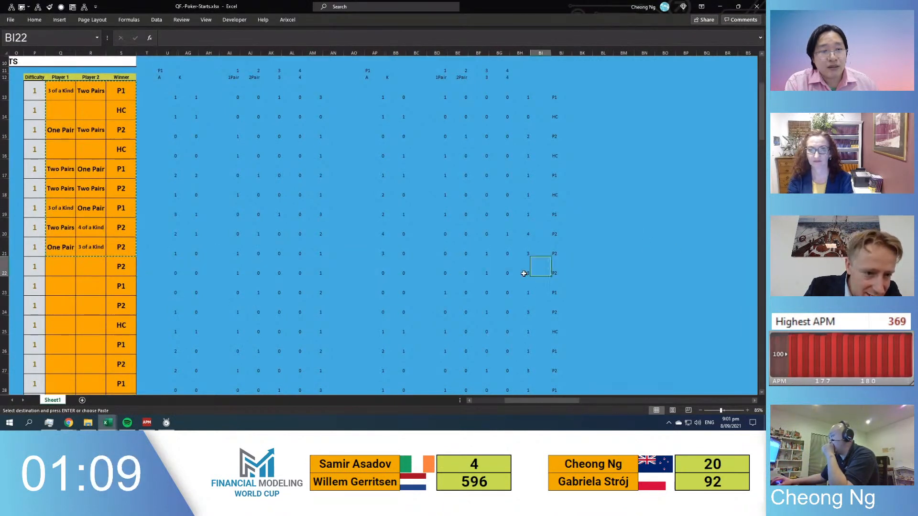
left_click(315, 270, "shift")
left_click(102, 268)
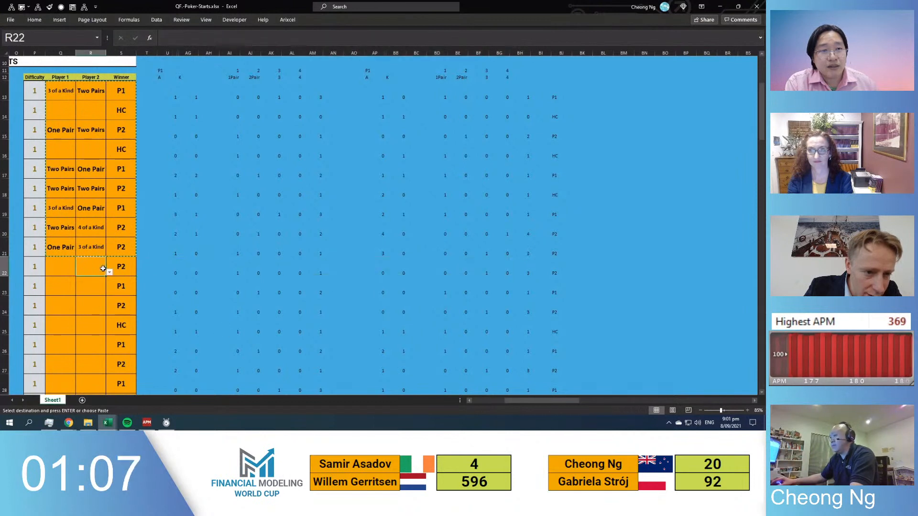
left_click(110, 272)
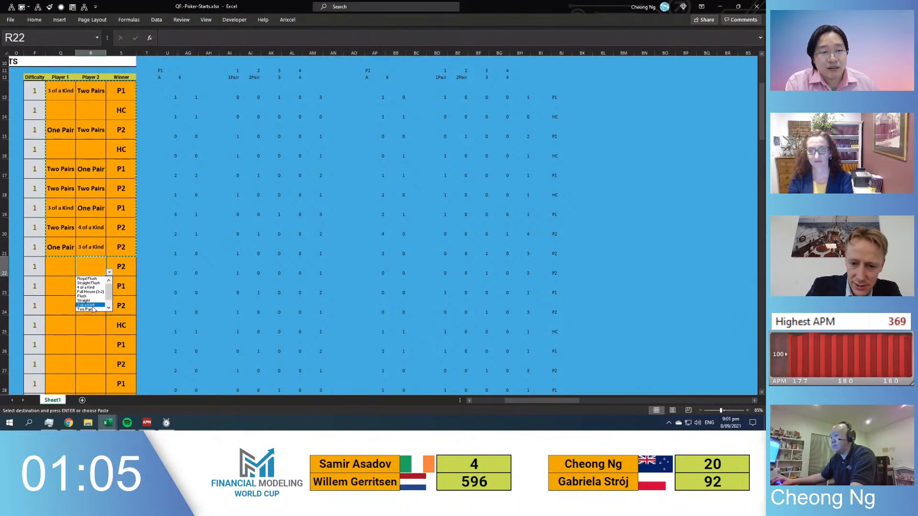
left_click(93, 308)
Set Player 1's combination in Q22 to One Pair
left_click(72, 289)
left_click(74, 267)
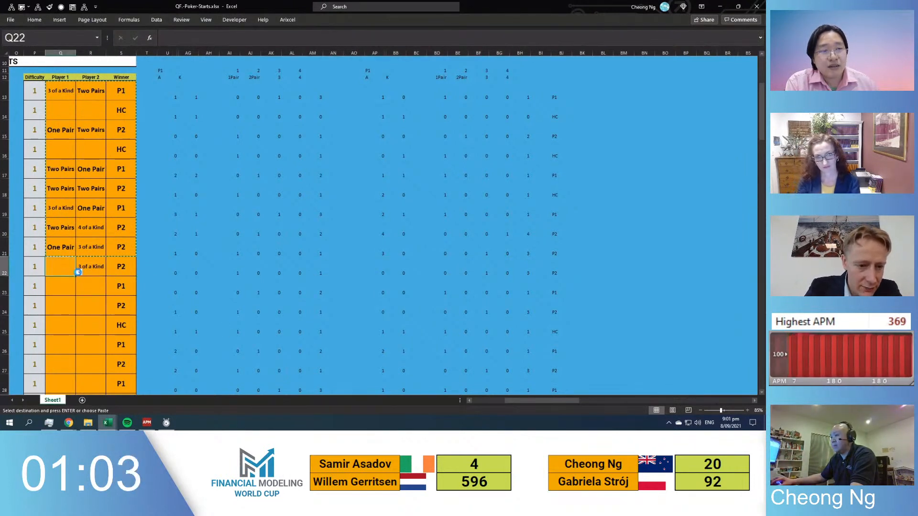
left_click(79, 272)
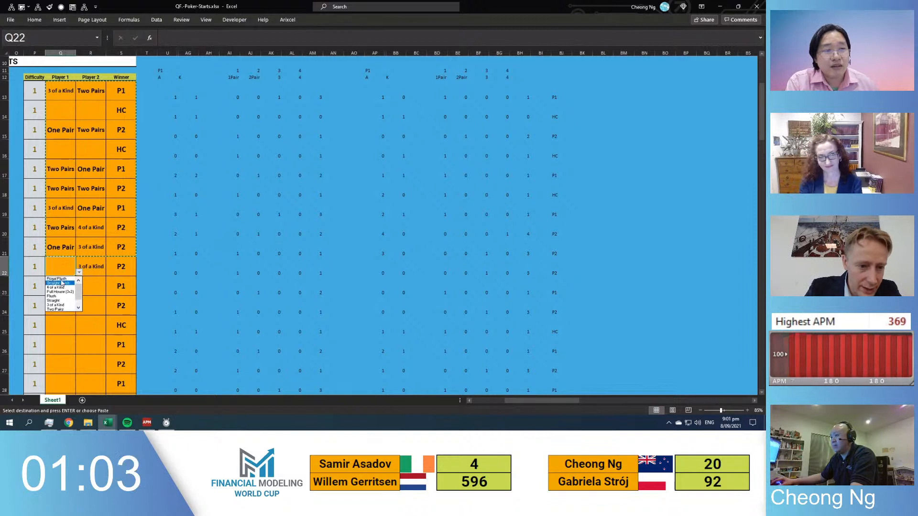
left_click(57, 310)
left_click(79, 273)
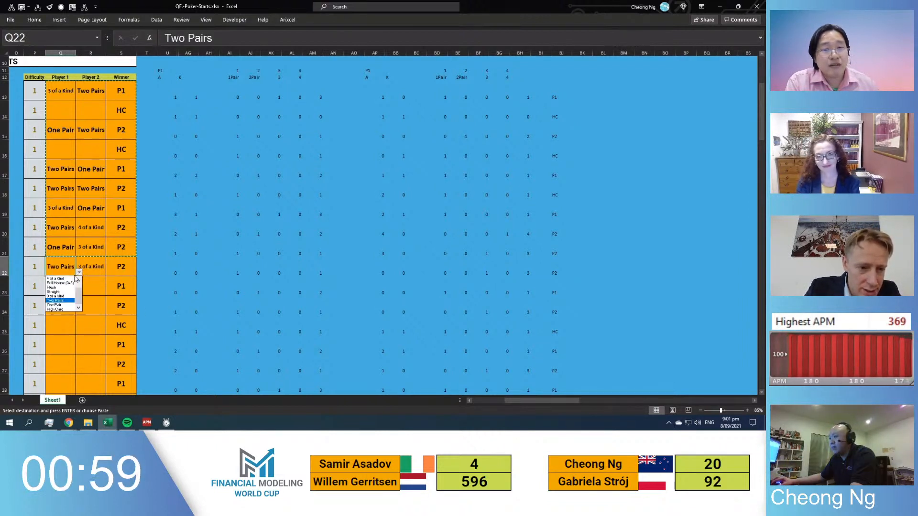
left_click(54, 305)
Copy the row 22 answers in Q22:S22, switch to Chrome for submission, and clear the copy selection back in Excel
left_click_drag(73, 266, 127, 266)
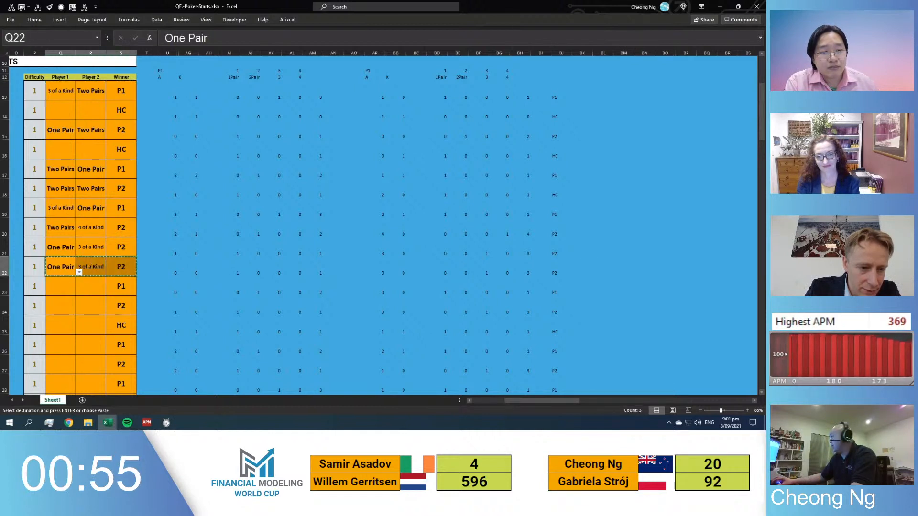
key("alt+Tab")
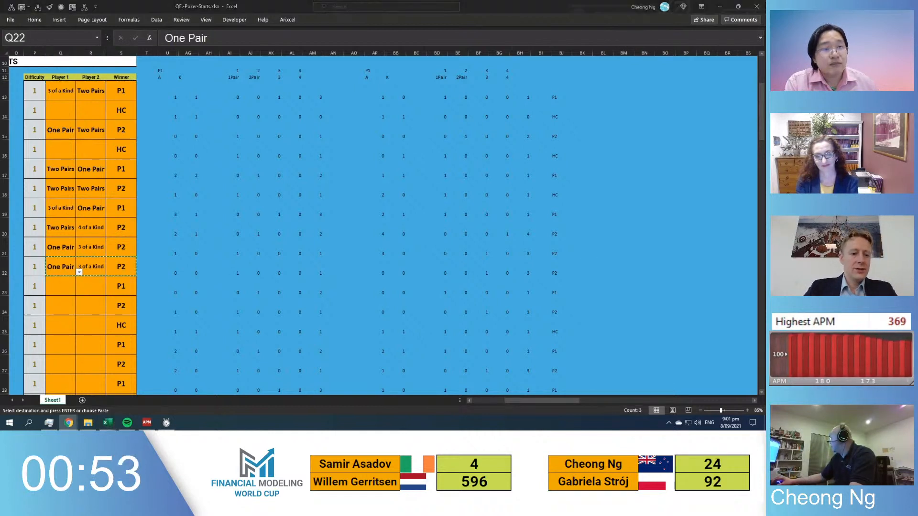
left_click(56, 281)
key("Escape")
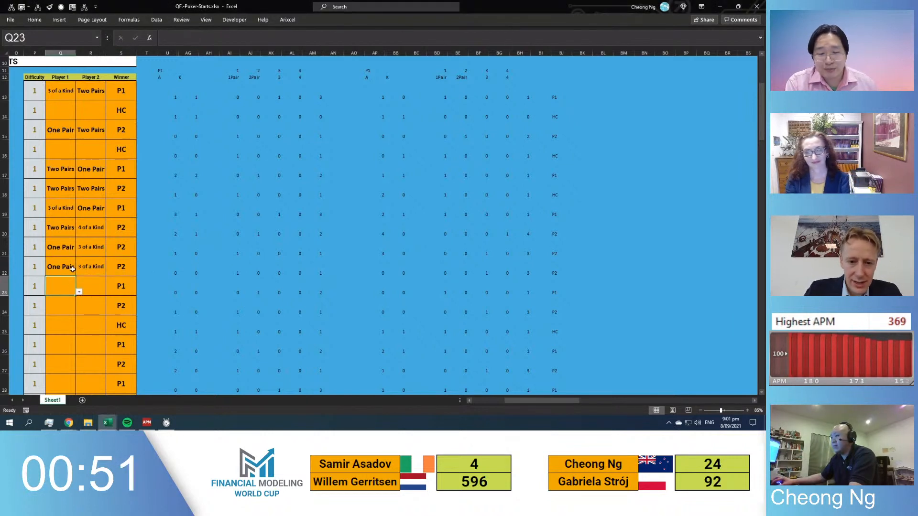
Examine Player 2's card count formula in BB23 and the winner formula in BJ24
left_click(66, 268)
left_click(121, 269)
left_click(397, 289)
scroll(401, 311, "down", 1)
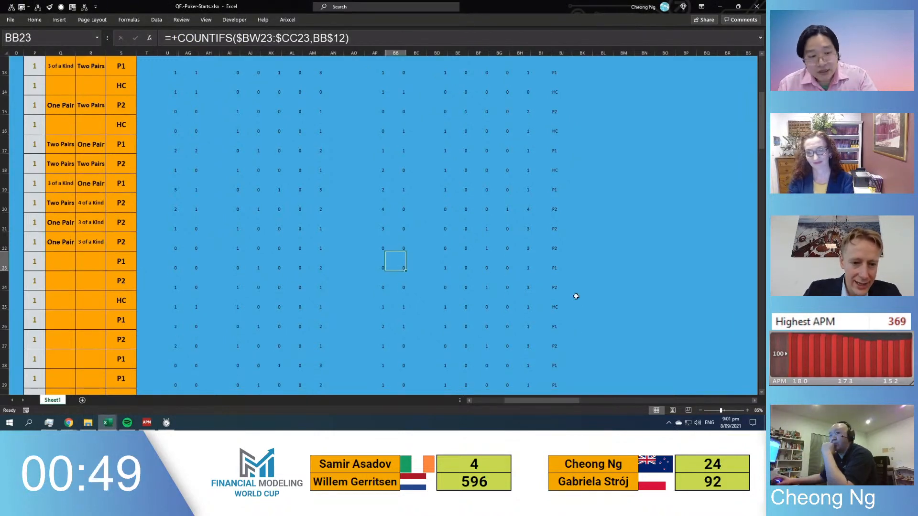
left_click(537, 277)
left_click(560, 284)
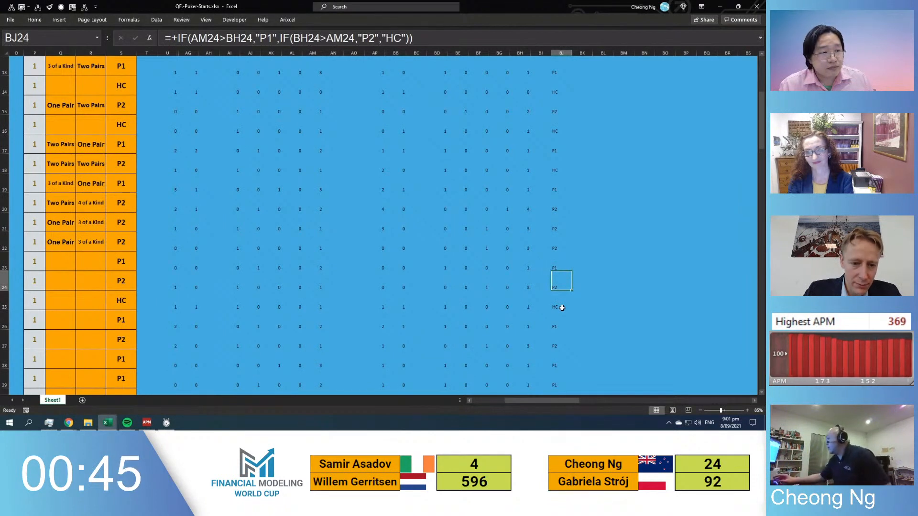
left_click(545, 300)
left_click(333, 319)
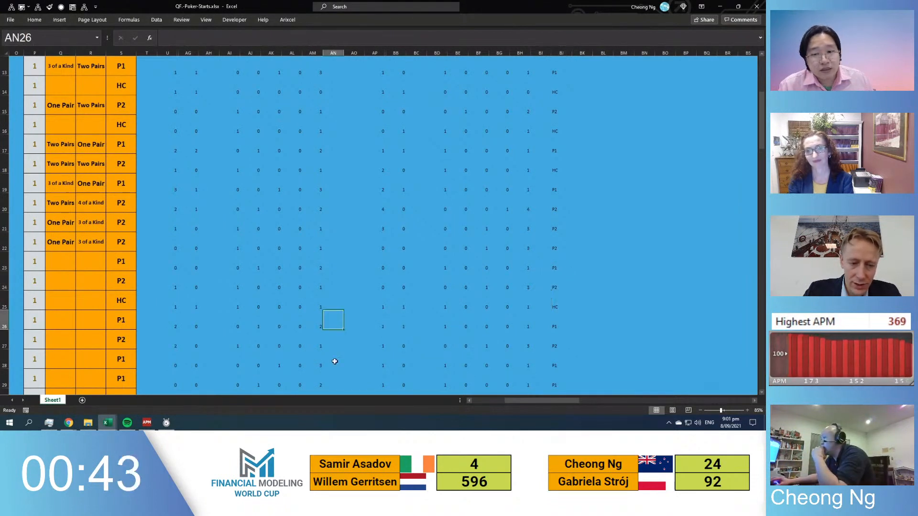
Review the row 26 helper formulas for both players, from Player 1's combination flags across to Player 2's score
scroll(330, 334, "down", 1)
key("Left")
key("Left")
key("Left")
key("Left")
key("Left")
key("Left")
key("Left")
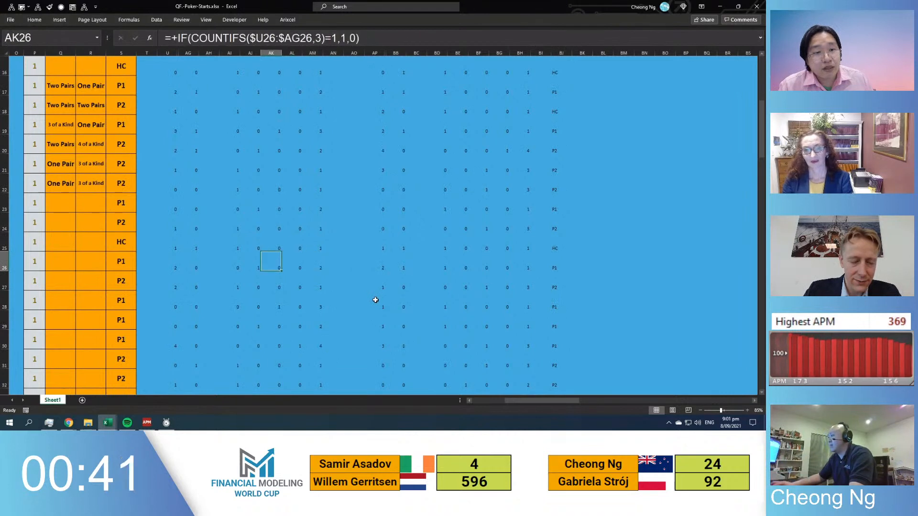
key("Right")
key("Right")
key("Right")
key("Right")
key("Right")
key("Right")
key("F2")
key("Escape")
key("Right")
key("Right")
key("Right")
key("Right")
key("Right")
key("Right")
key("Right")
key("Right")
key("Right")
key("Right")
key("Right")
key("Up")
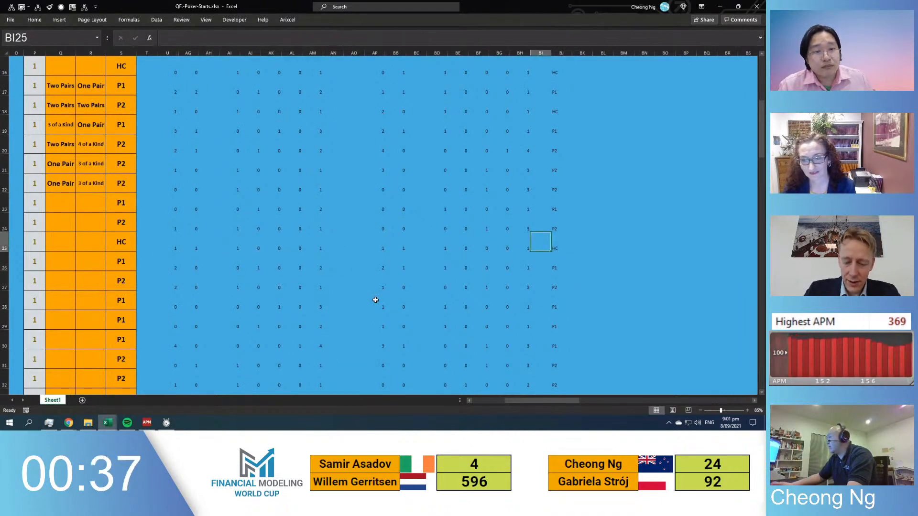
Examine the winner formula in BJ24 and Player 2's combination flag formulas in row 24
key("Right")
key("Up")
key("F2")
key("Escape")
key("Left")
key("Left")
key("Left")
key("Left")
key("Left")
key("Left")
key("Left")
key("Left")
key("Left")
key("Left")
key("Left")
key("Left")
key("Left")
key("Left")
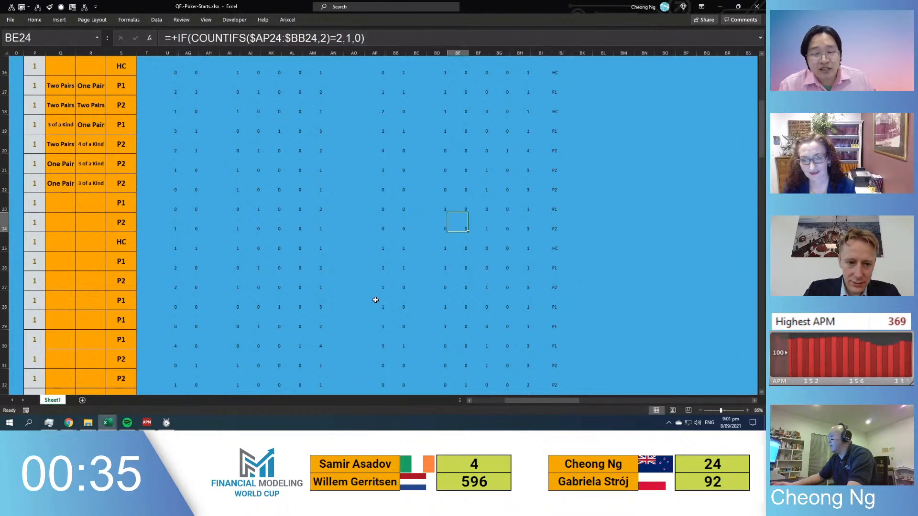
key("Left")
key("Left")
key("Left")
key("Left")
key("Left")
Examine Player 1's SUMPRODUCT score in AM23, Player 2's row 23 formulas, and the winner formula in BJ23
key("Up")
key("Right")
key("Right")
key("Right")
key("Right")
key("Right")
key("Right")
key("Right")
key("Right")
key("Right")
key("Right")
key("Right")
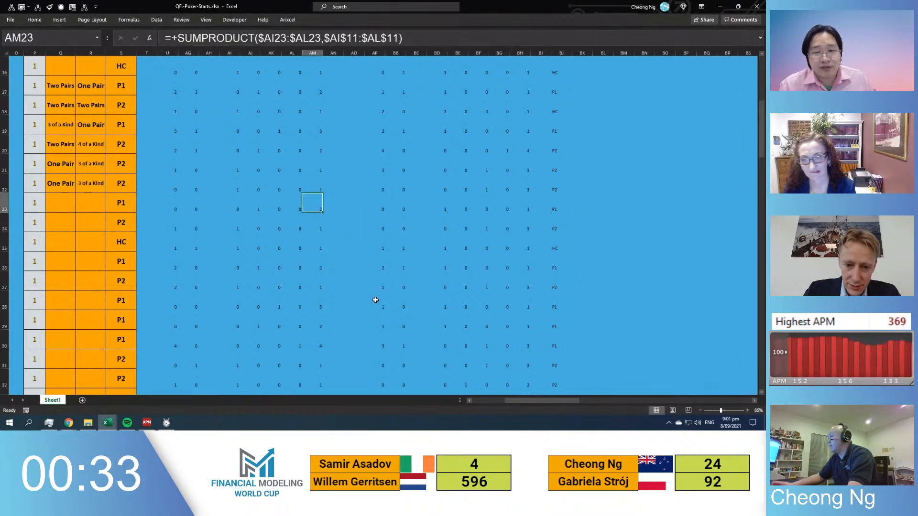
key("Right")
key("Right")
key("Right")
key("Right")
key("Right")
key("Right")
key("Right")
key("Right")
key("F2")
key("Escape")
key("Left")
key("Left")
key("Right")
key("F2")
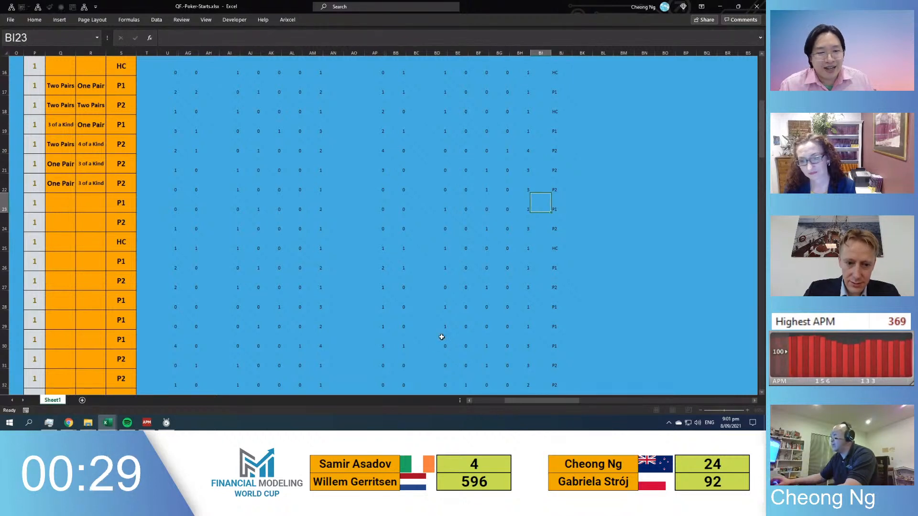
key("Escape")
key("Right")
key("F2")
key("Escape")
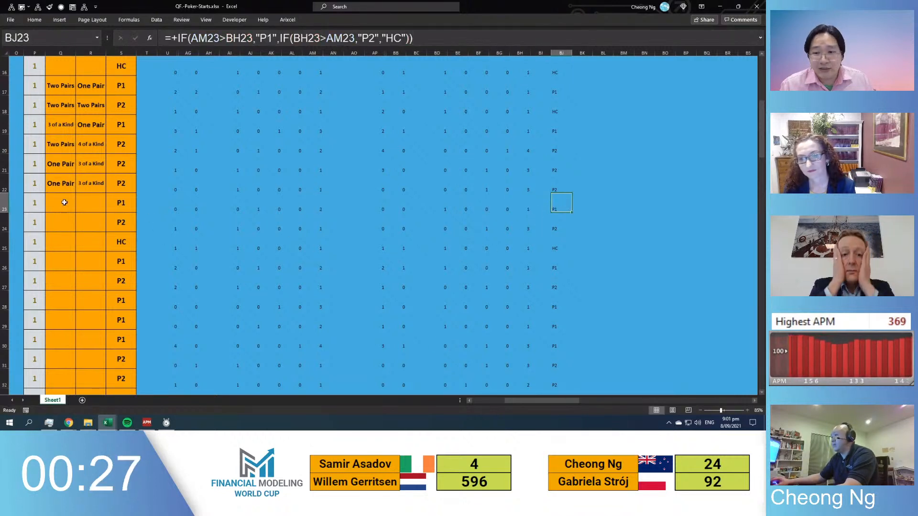
Set the row 23 combinations to Two Pairs in Q23 and One Pair in R23, and select the row's answers
left_click(71, 204)
left_click(79, 209)
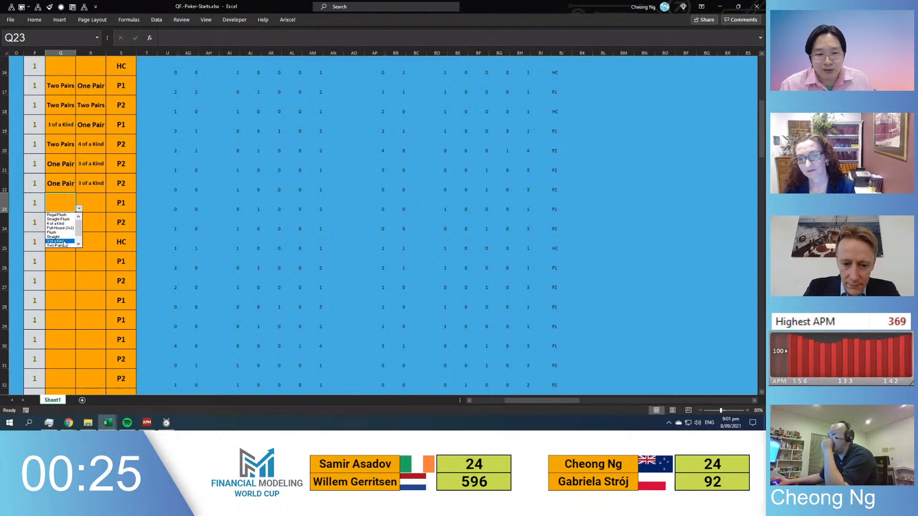
left_click(62, 245)
left_click(101, 205)
left_click(109, 208)
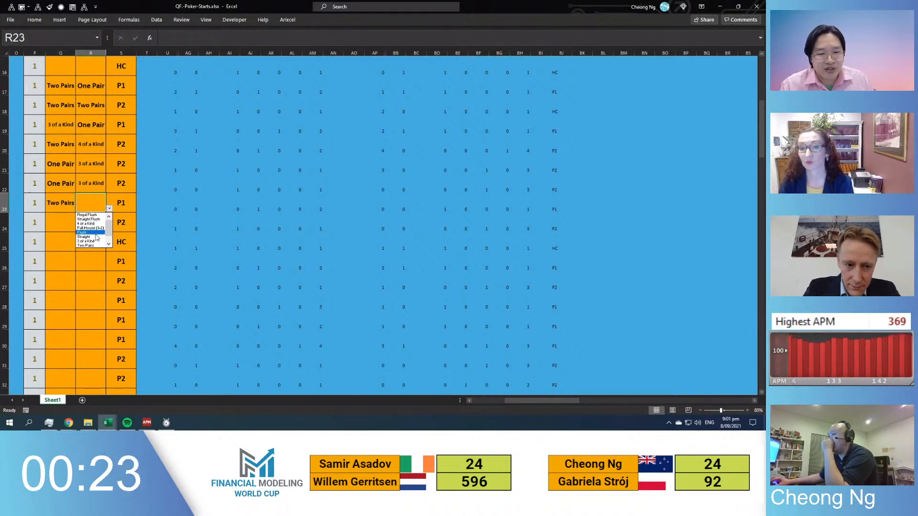
scroll(108, 235, "down", 1)
left_click(86, 241)
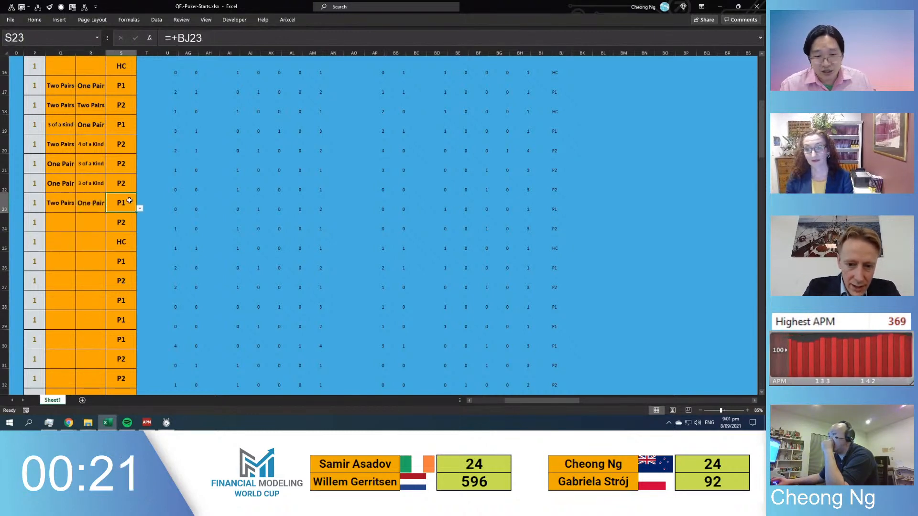
left_click_drag(52, 203, 81, 205)
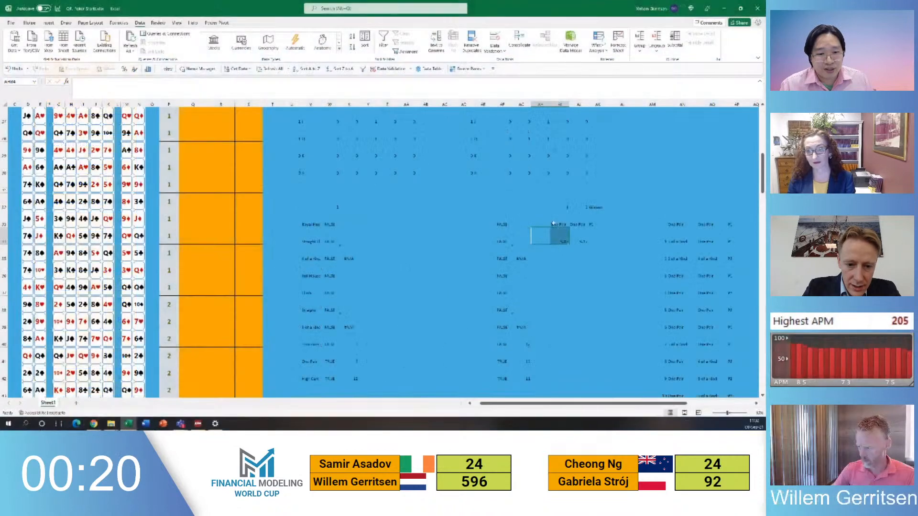
In the other contestant's Sheet1, re-enter the formula in AI34 and copy it into AJ34
left_click(553, 223)
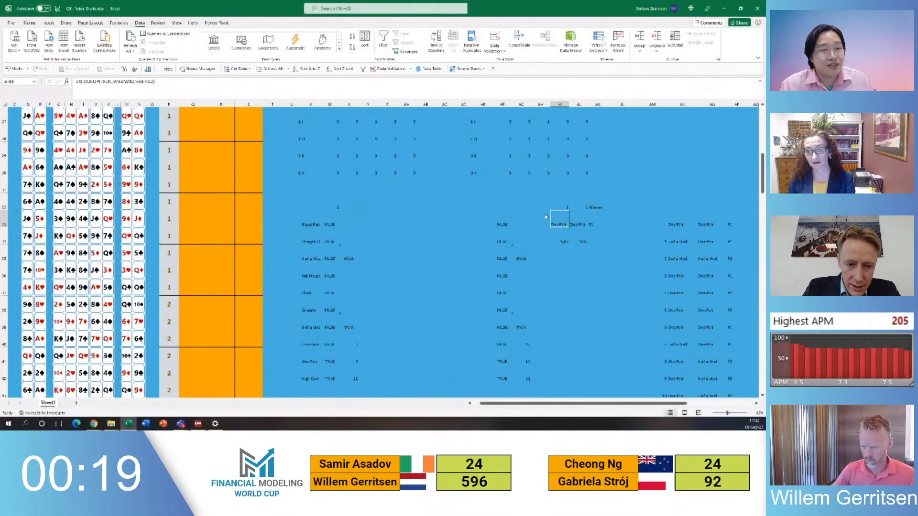
key("Down")
left_click(141, 82)
key("Return")
key("Up")
key("ctrl+c")
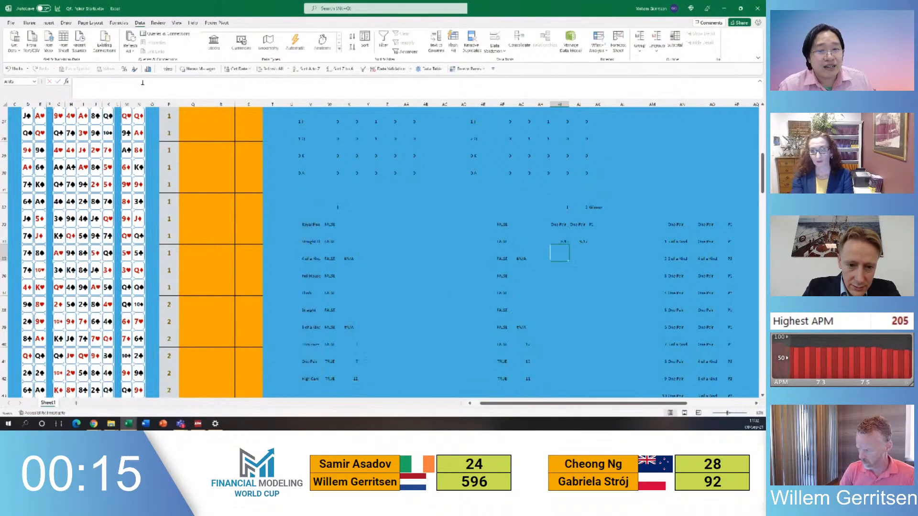
key("Right")
key("ctrl+v")
Copy both players' combinations and the winner from the first 14 rows of the data table results, and switch away from the workbook
key("ctrl+Right")
key("Right")
key("Right")
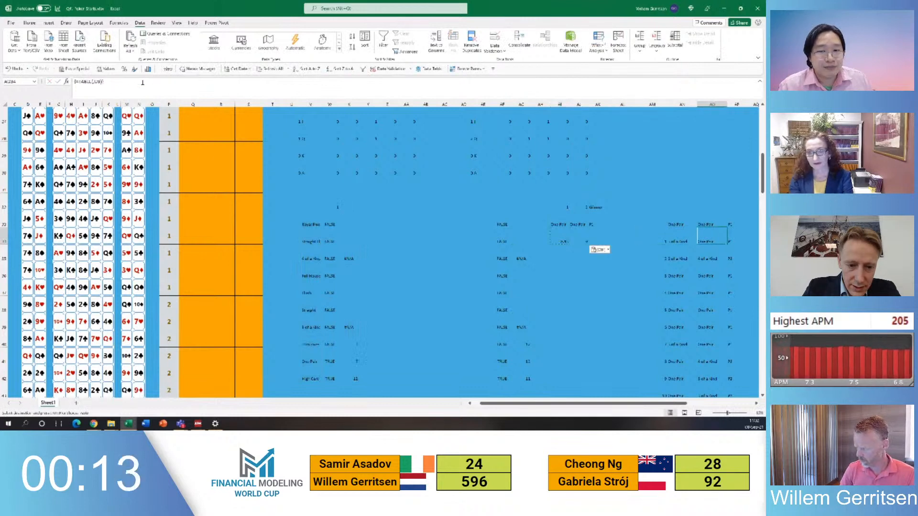
key("Left")
key("shift+Down")
key("shift+Down")
key("shift+Right")
key("shift+Down")
key("shift+Down")
key("shift+Down")
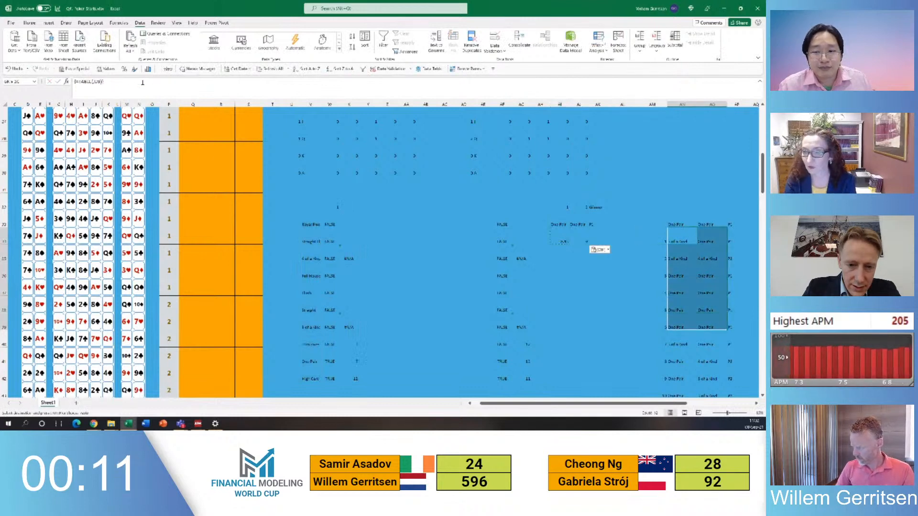
key("shift+Right")
key("shift+Down")
key("shift+Down")
key("shift+Down")
key("shift+Down")
key("shift+Down")
key("shift+Down")
key("shift+Down")
key("shift+Down")
key("ctrl+c")
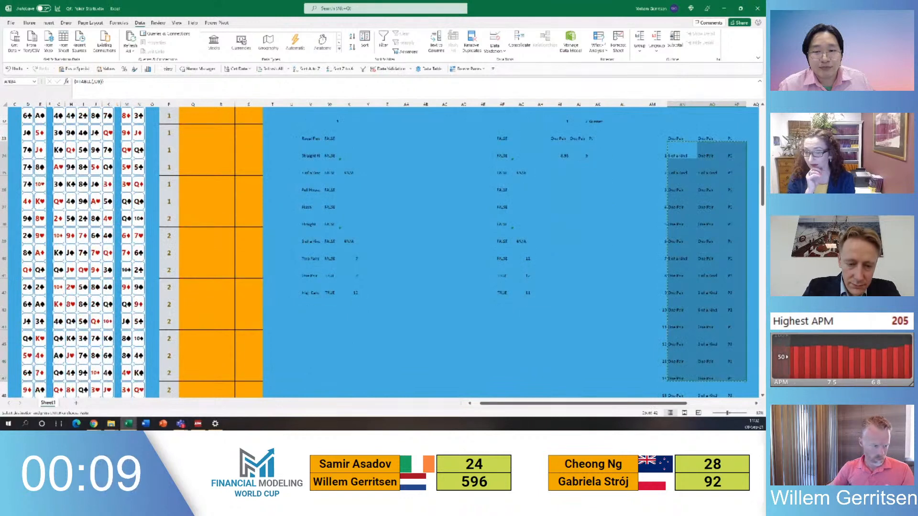
key("alt+Tab")
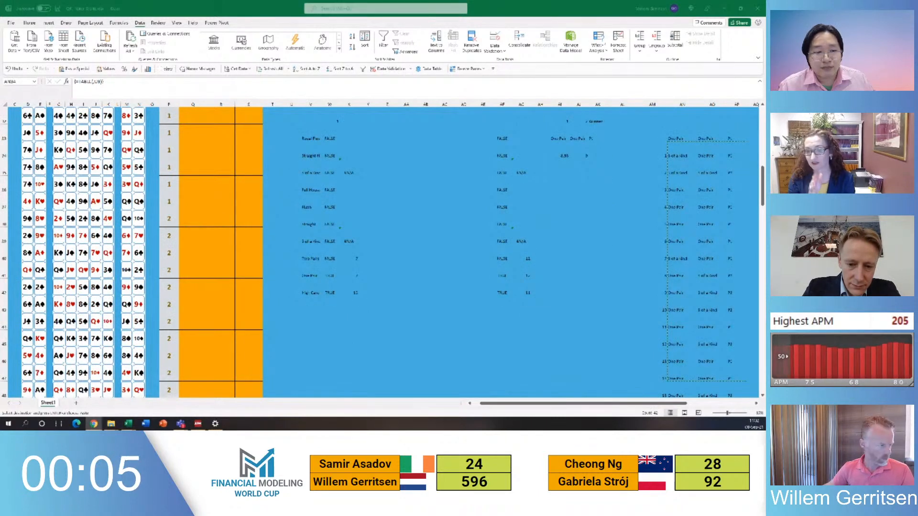
key("alt+Tab")
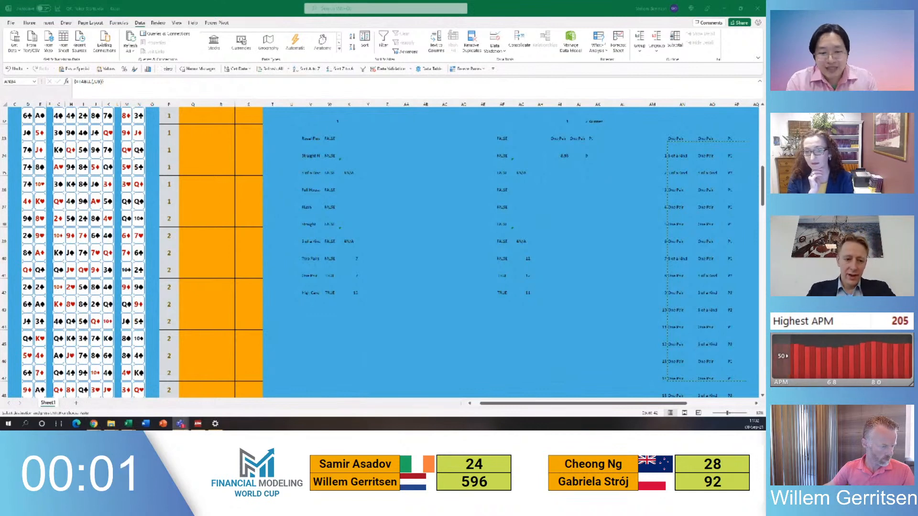